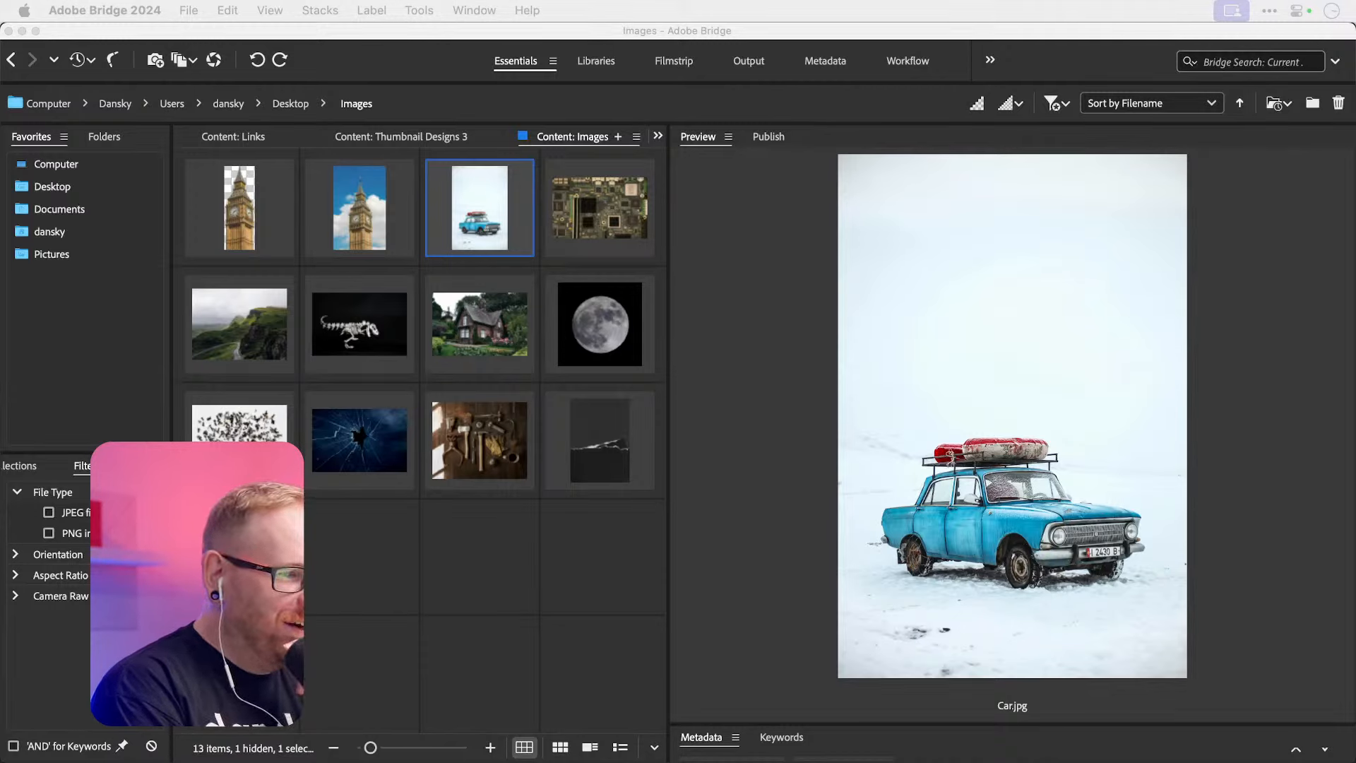
Step: Switch to Photoshop and check the canvas size of Stream Design.psd in millimetres without changing it
key("super+Tab")
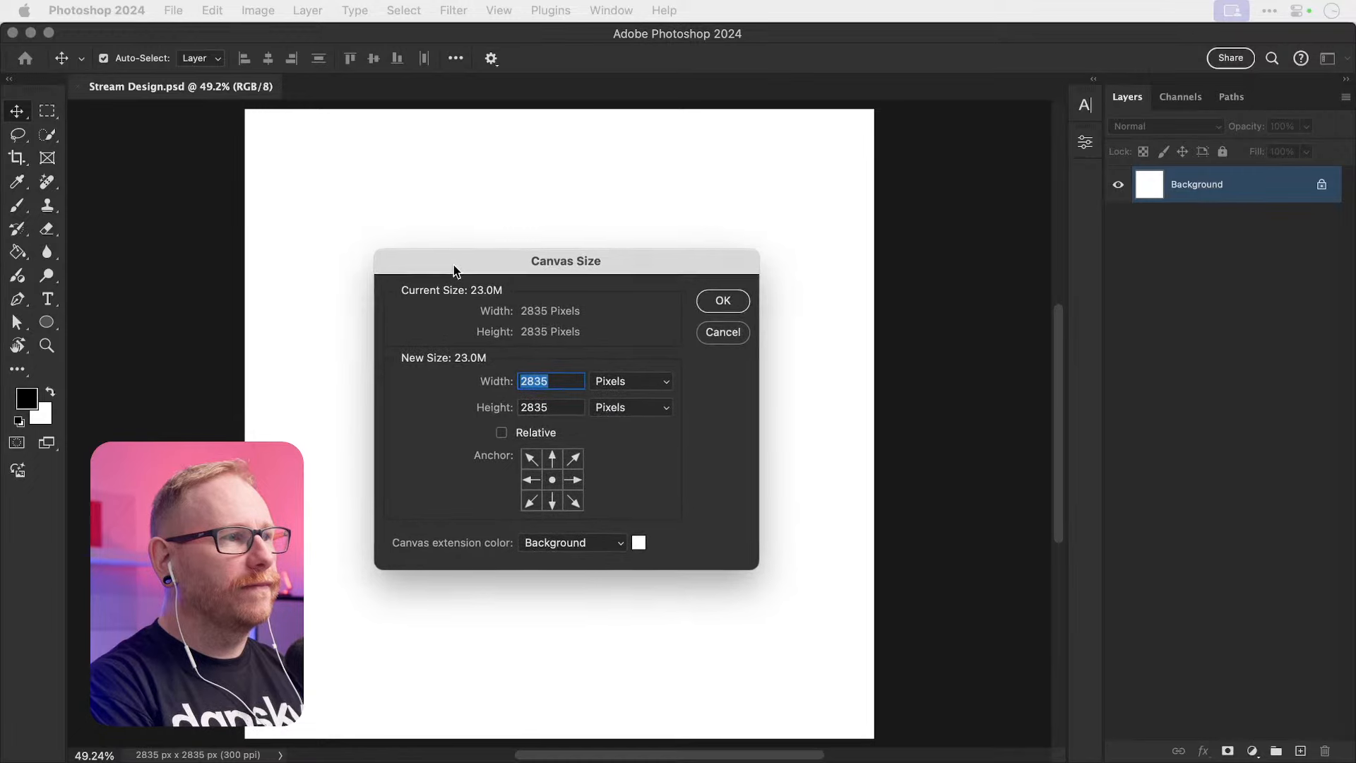
left_click(635, 390)
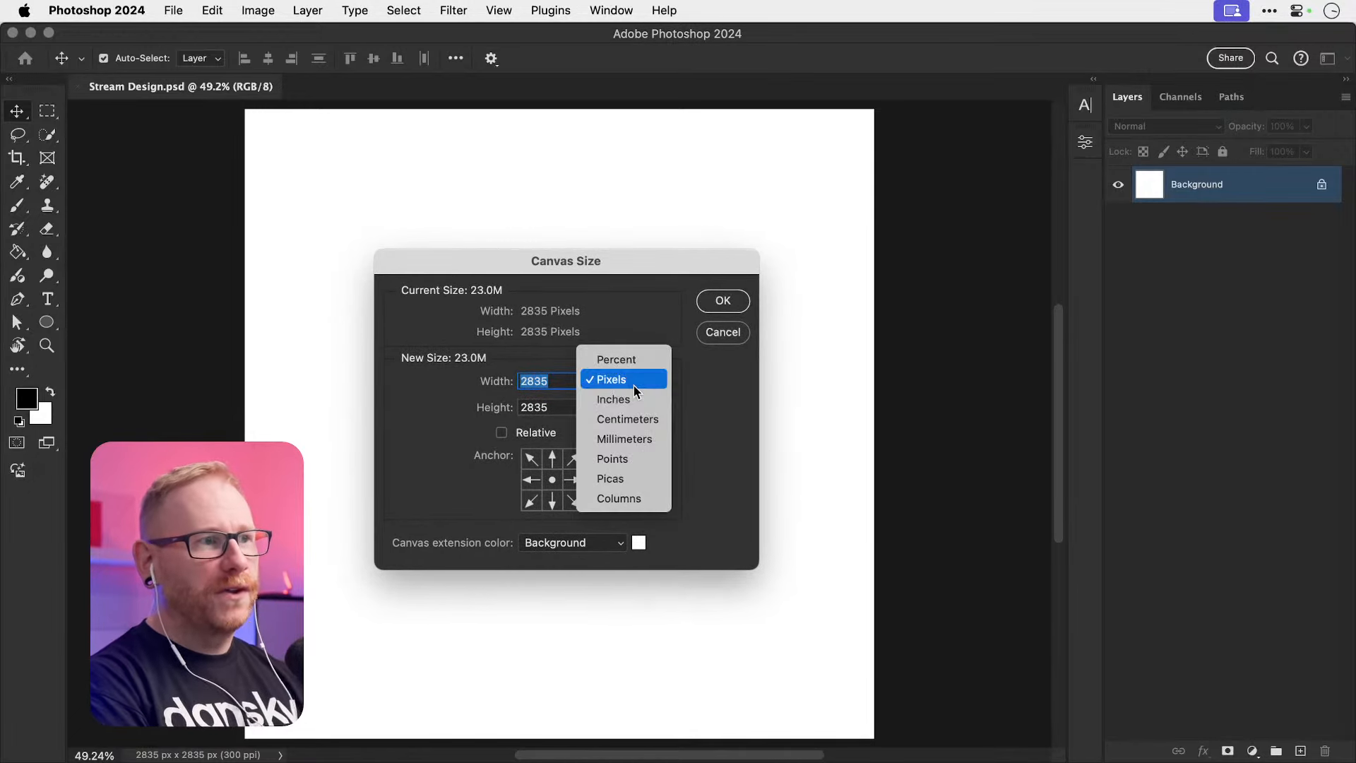
left_click(616, 431)
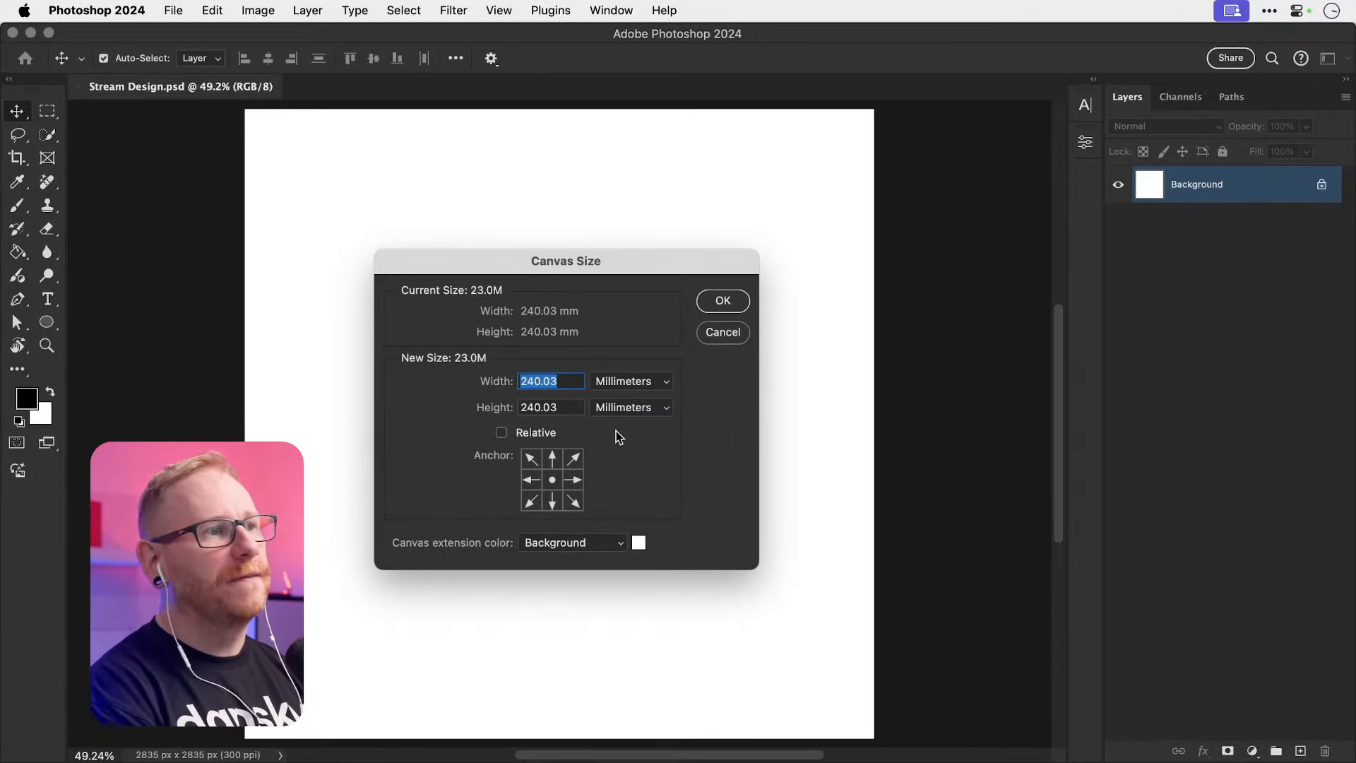
left_click(717, 332)
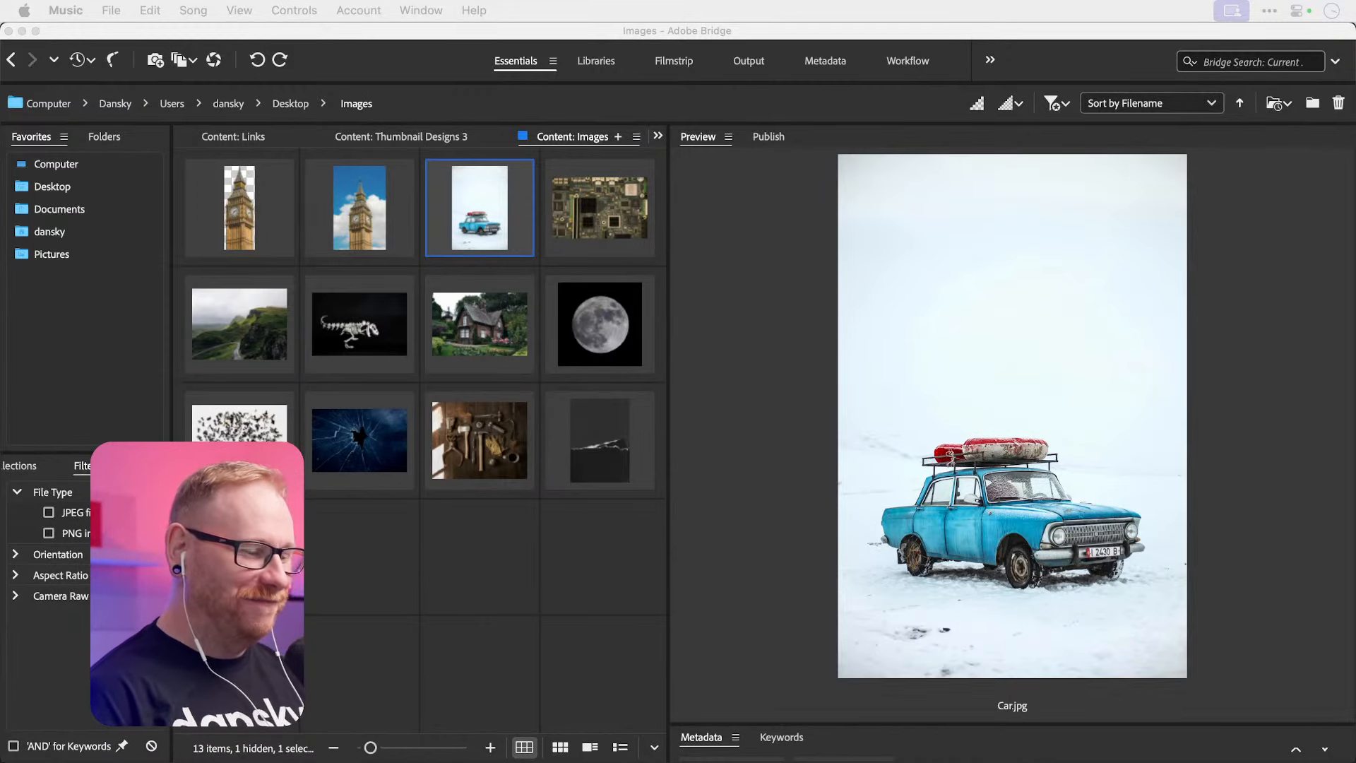
Step: Switch to Bridge and preview the Circuit Board, Tools, Cliffs, House, Shattered Glass and Moon images as composition candidates
left_click(599, 207)
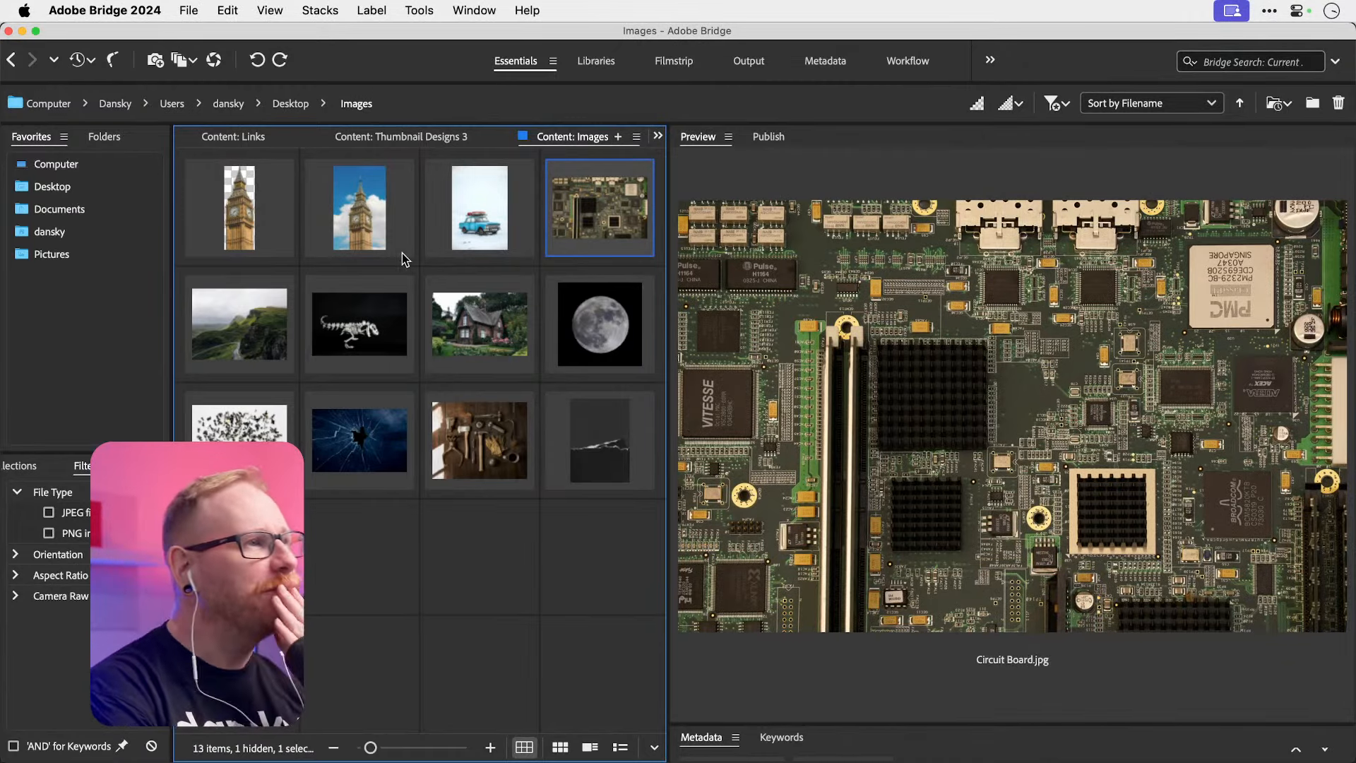
left_click(480, 440)
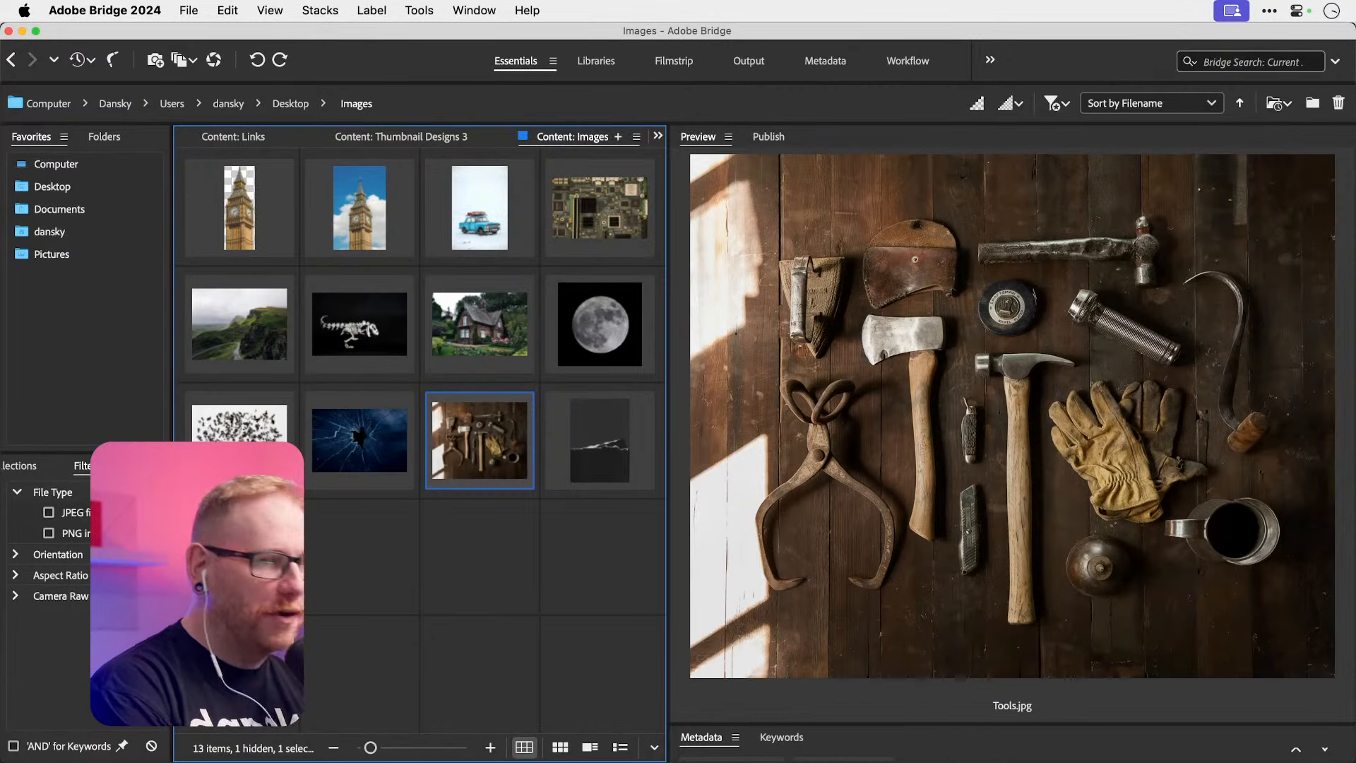
left_click(240, 324)
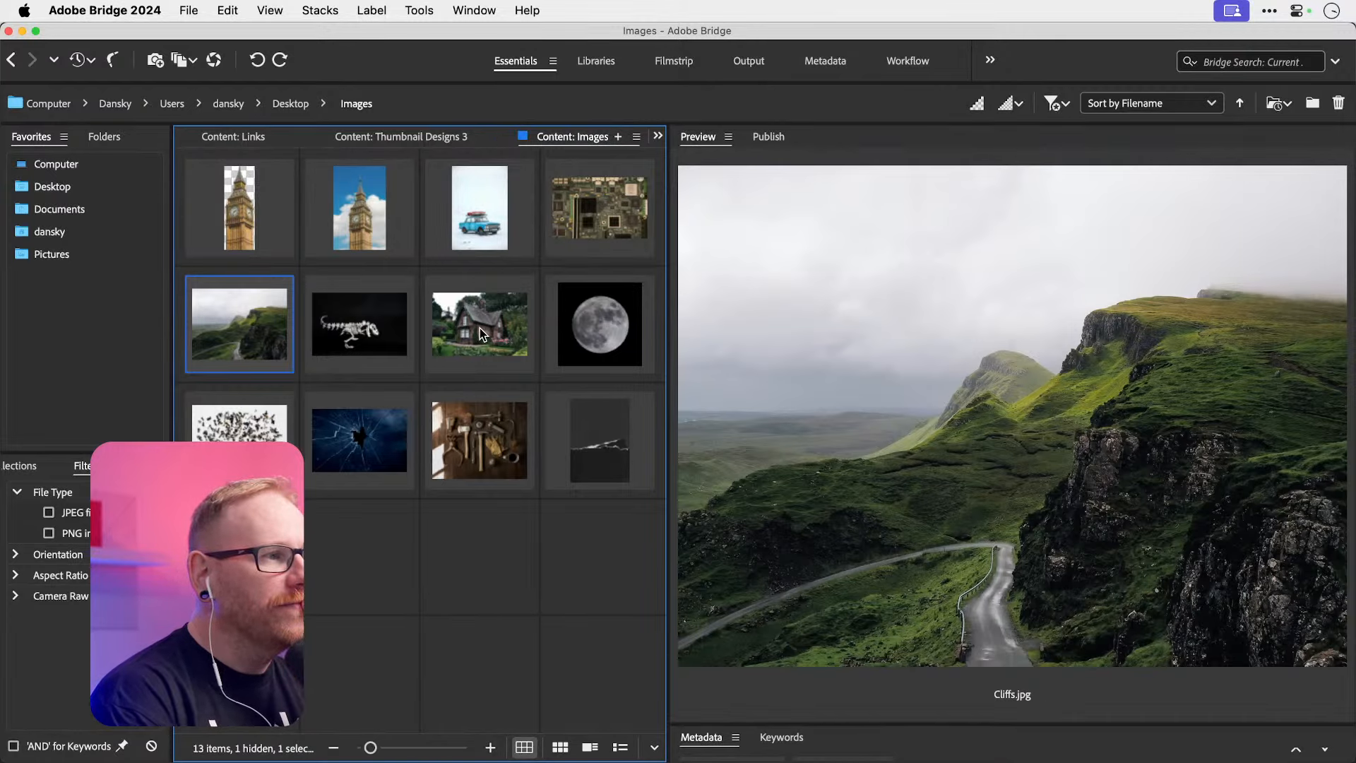
left_click(481, 328)
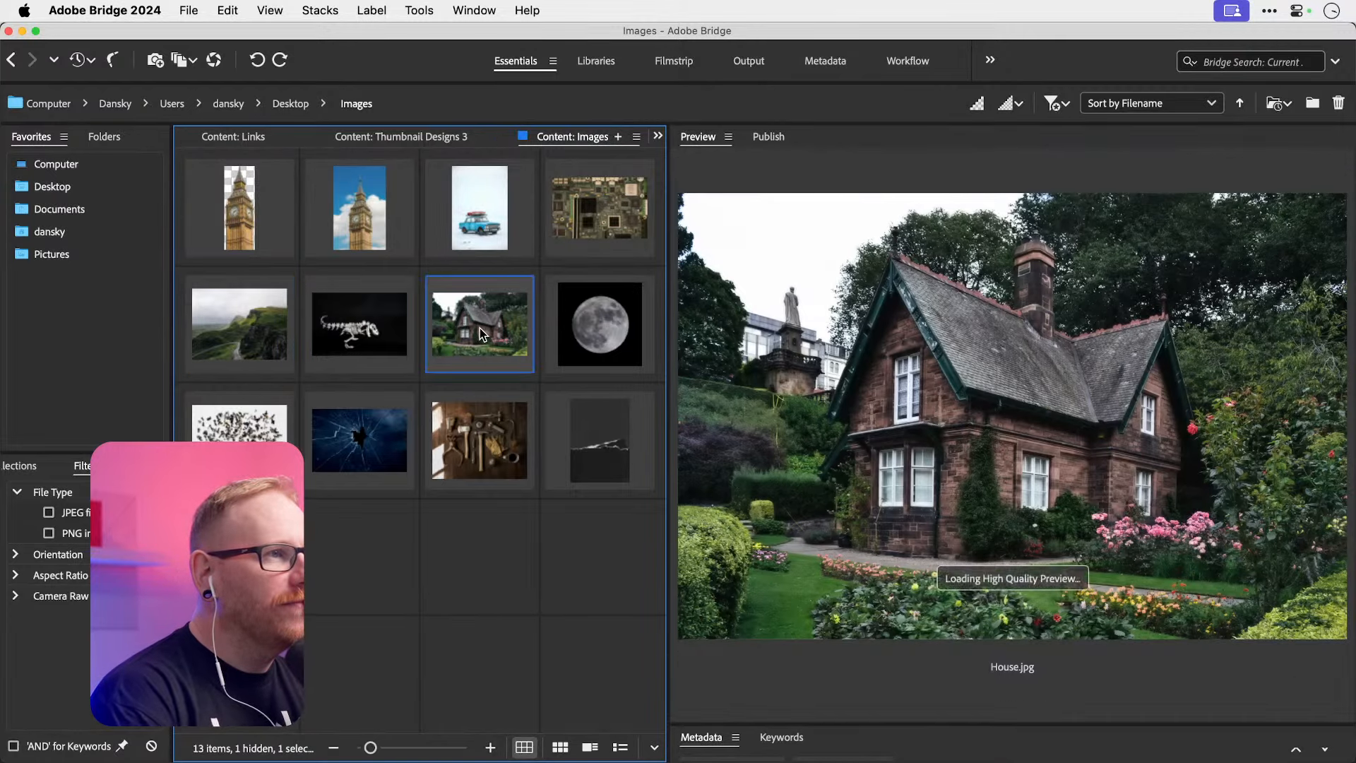
left_click(573, 216)
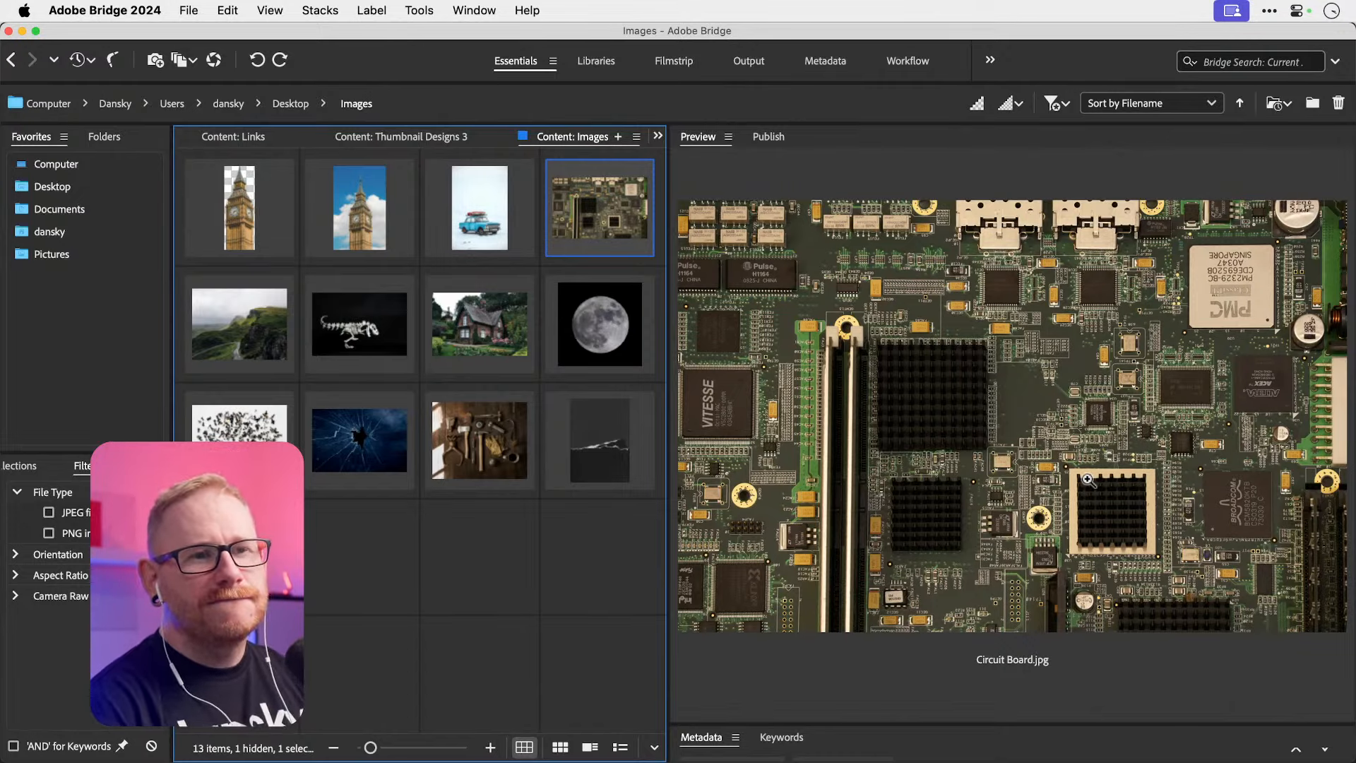
left_click(383, 455)
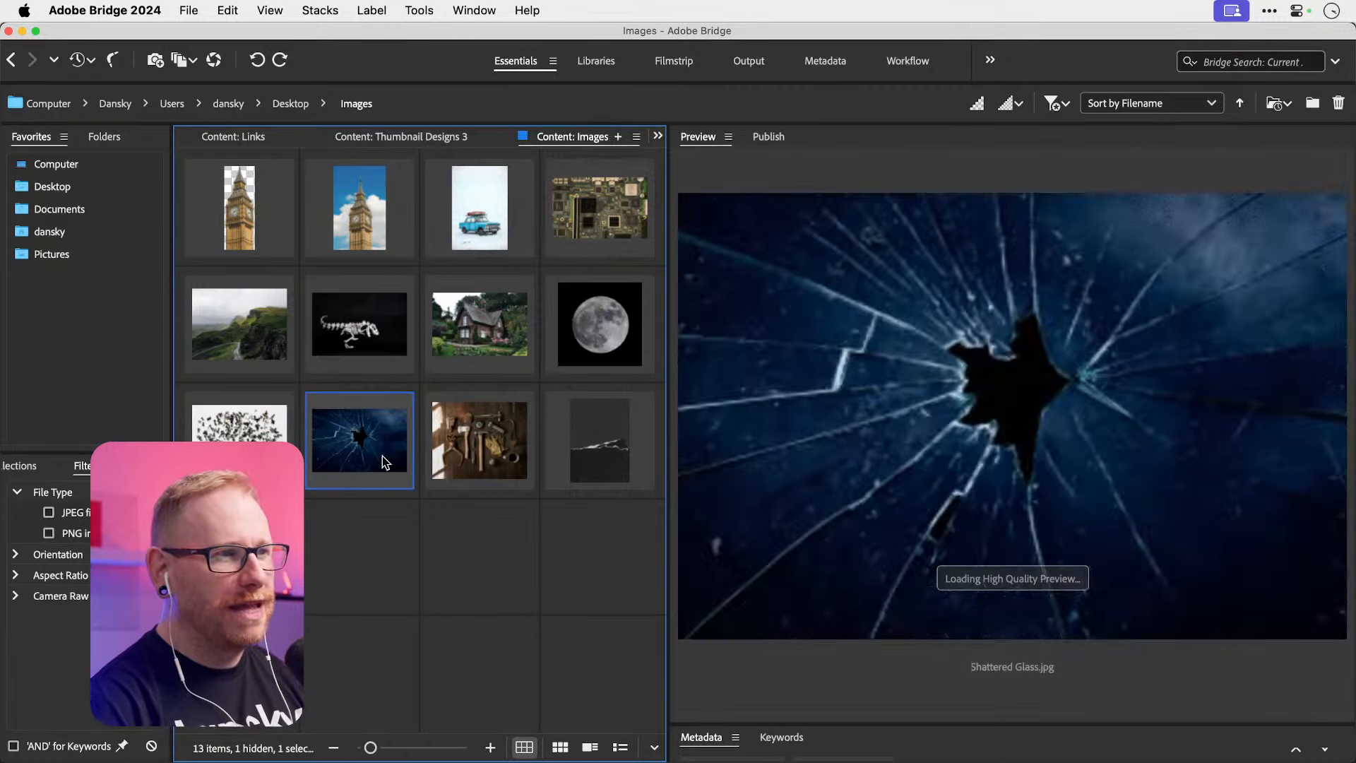
left_click(625, 219, "super")
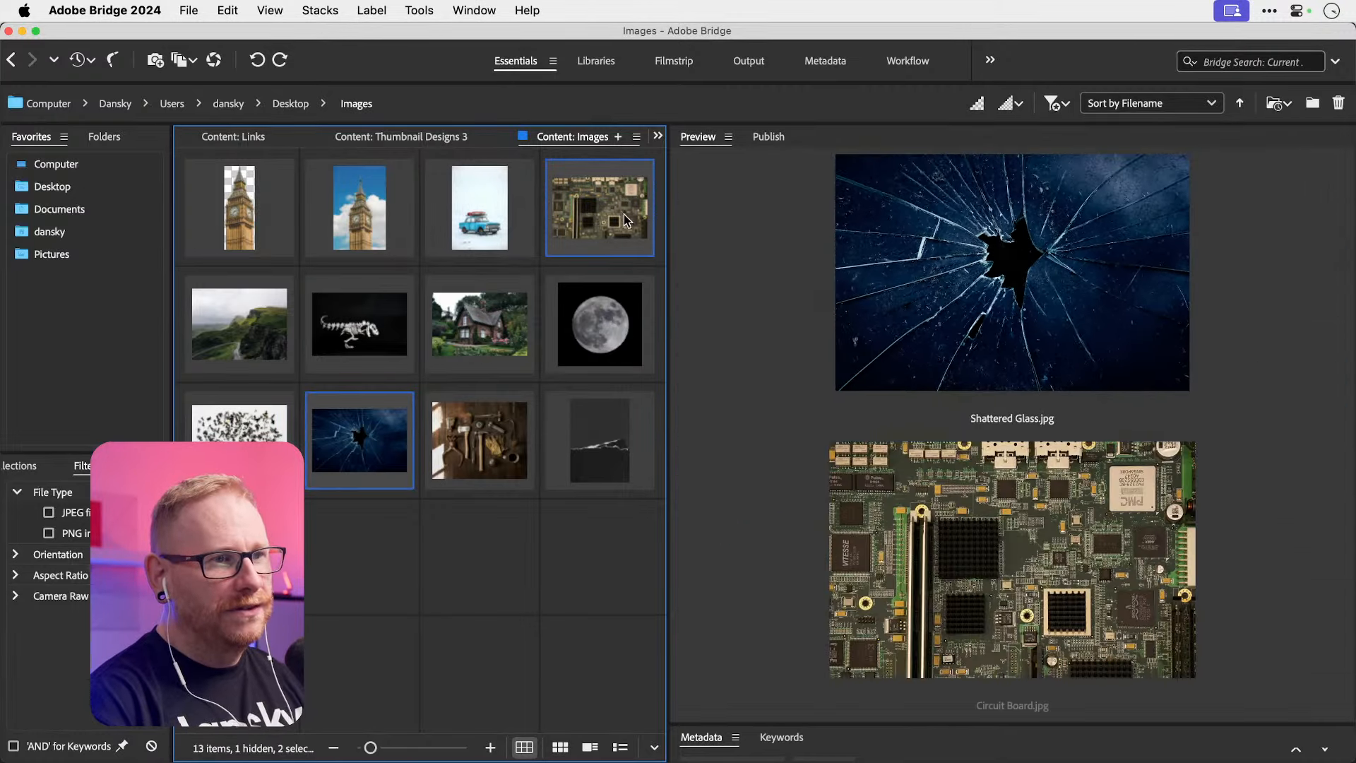
left_click(620, 346)
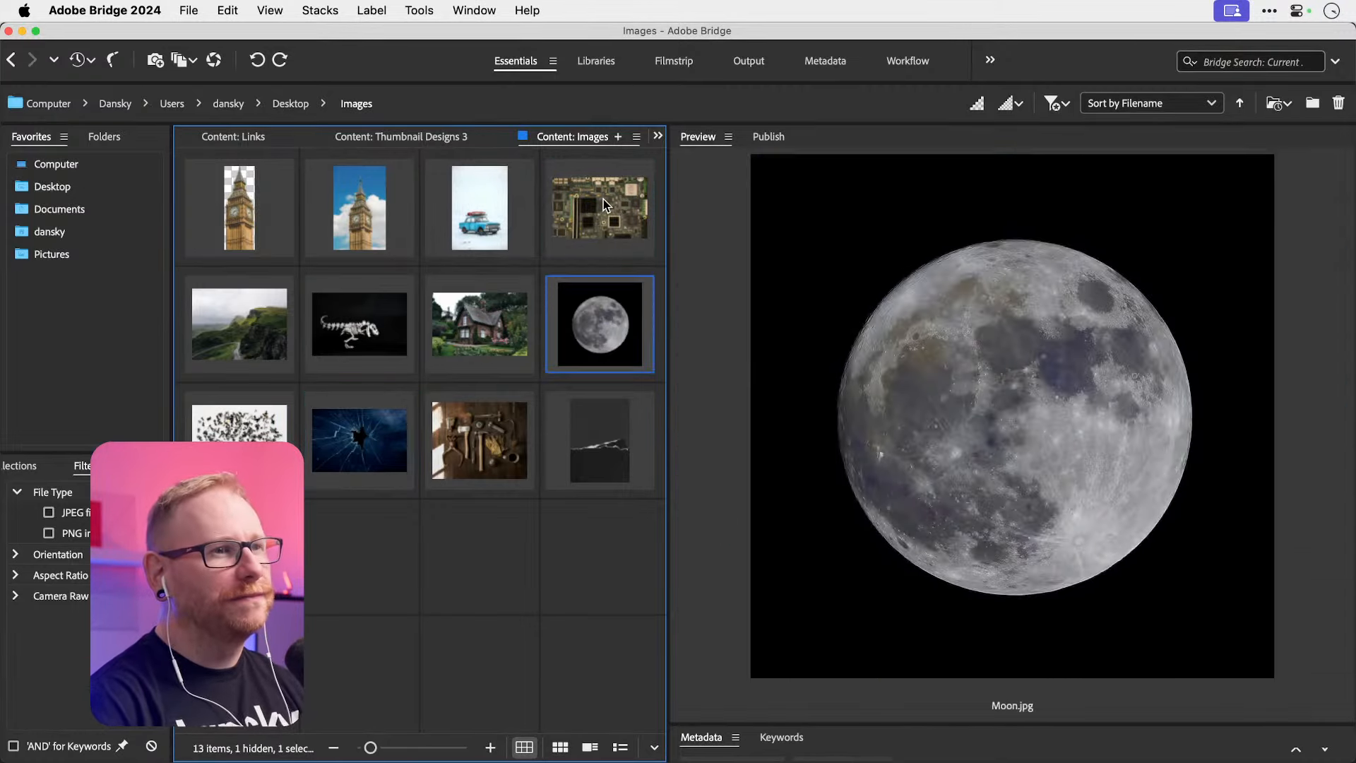
left_click(608, 217)
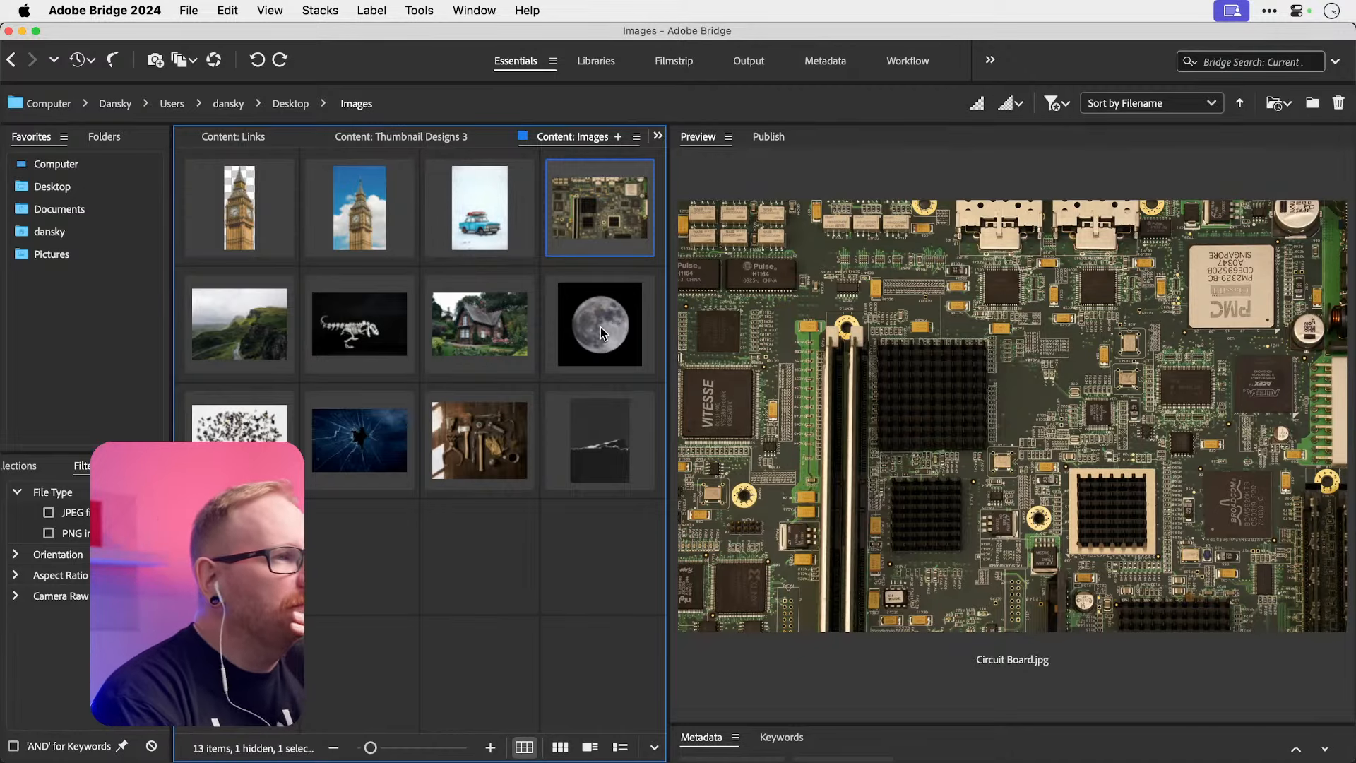
Step: Compare the Cliffs, Big Ben, House, Car, Big Ben Cut Out, Circuit Board and Screws images for a combination
left_click(239, 328)
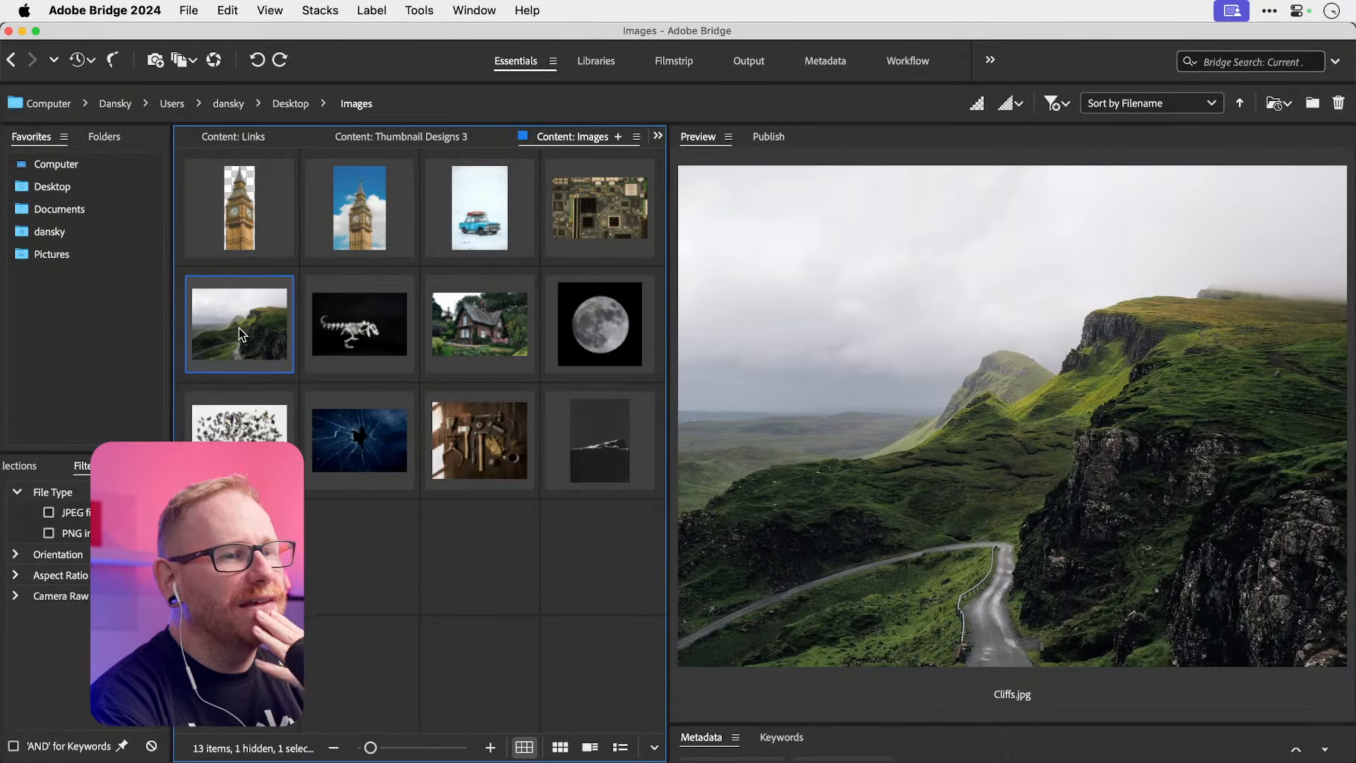
left_click(357, 220)
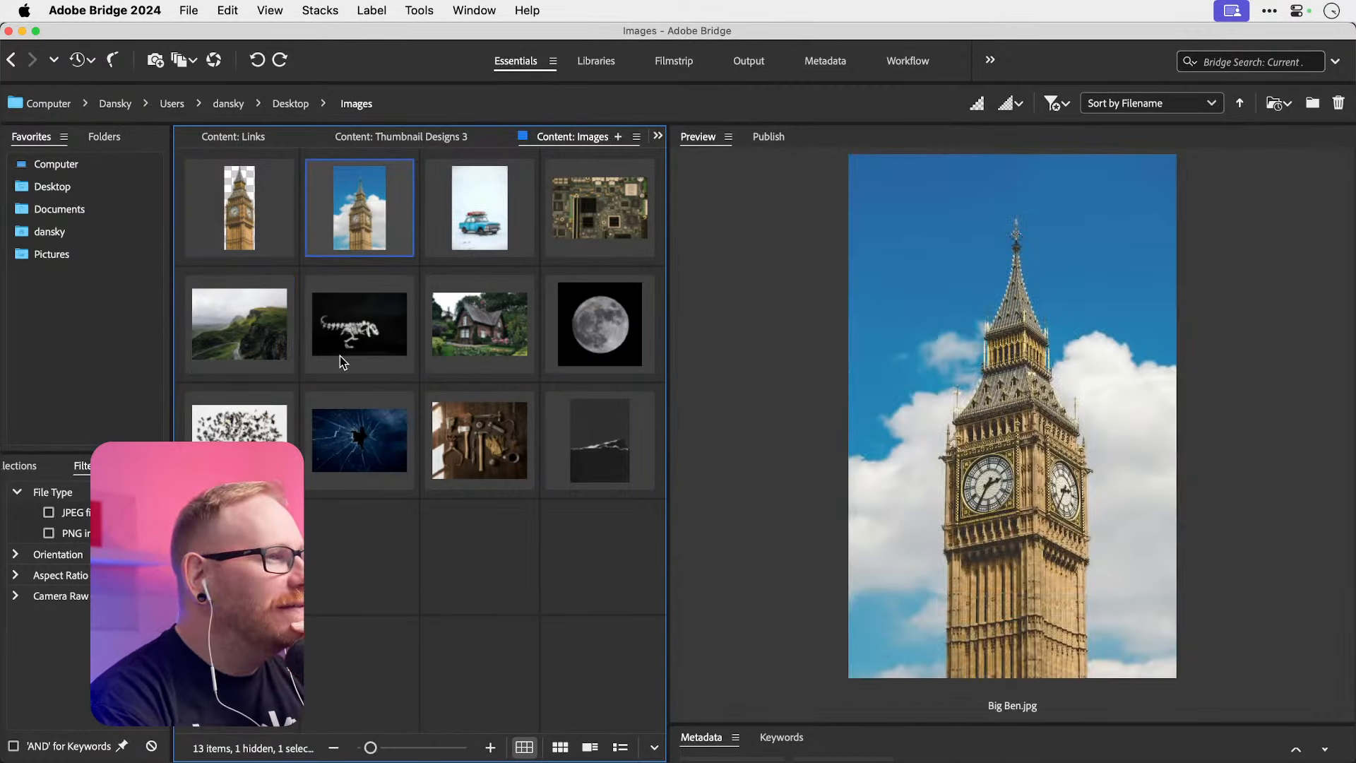
left_click(480, 326)
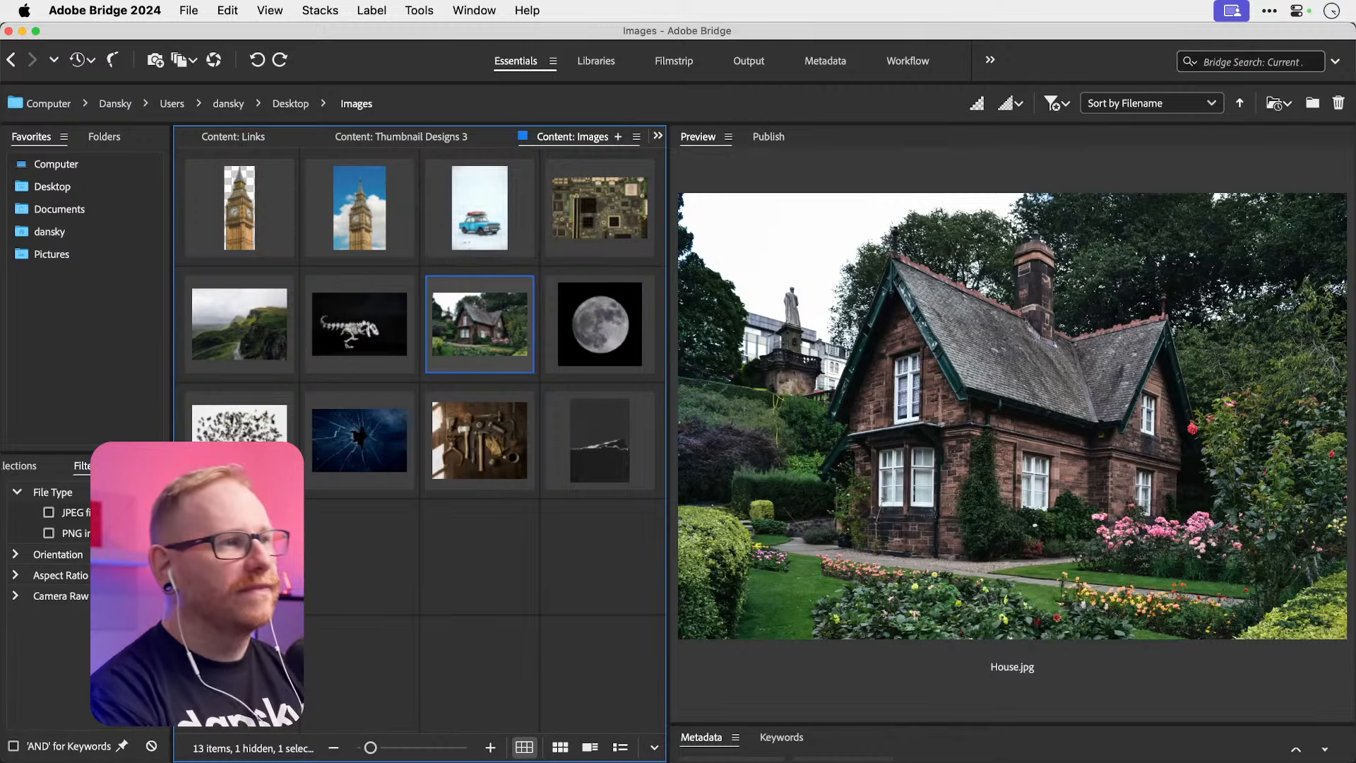
left_click(478, 198)
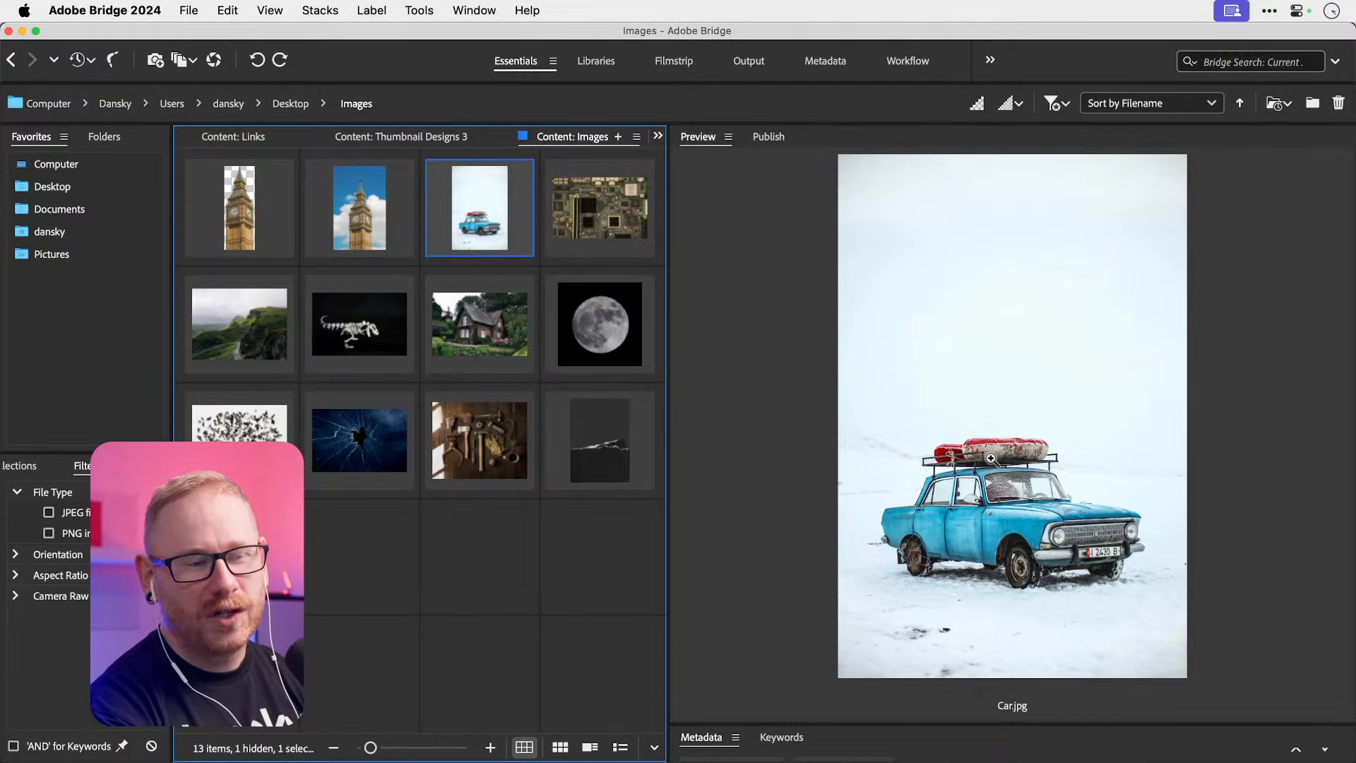
left_click(364, 219)
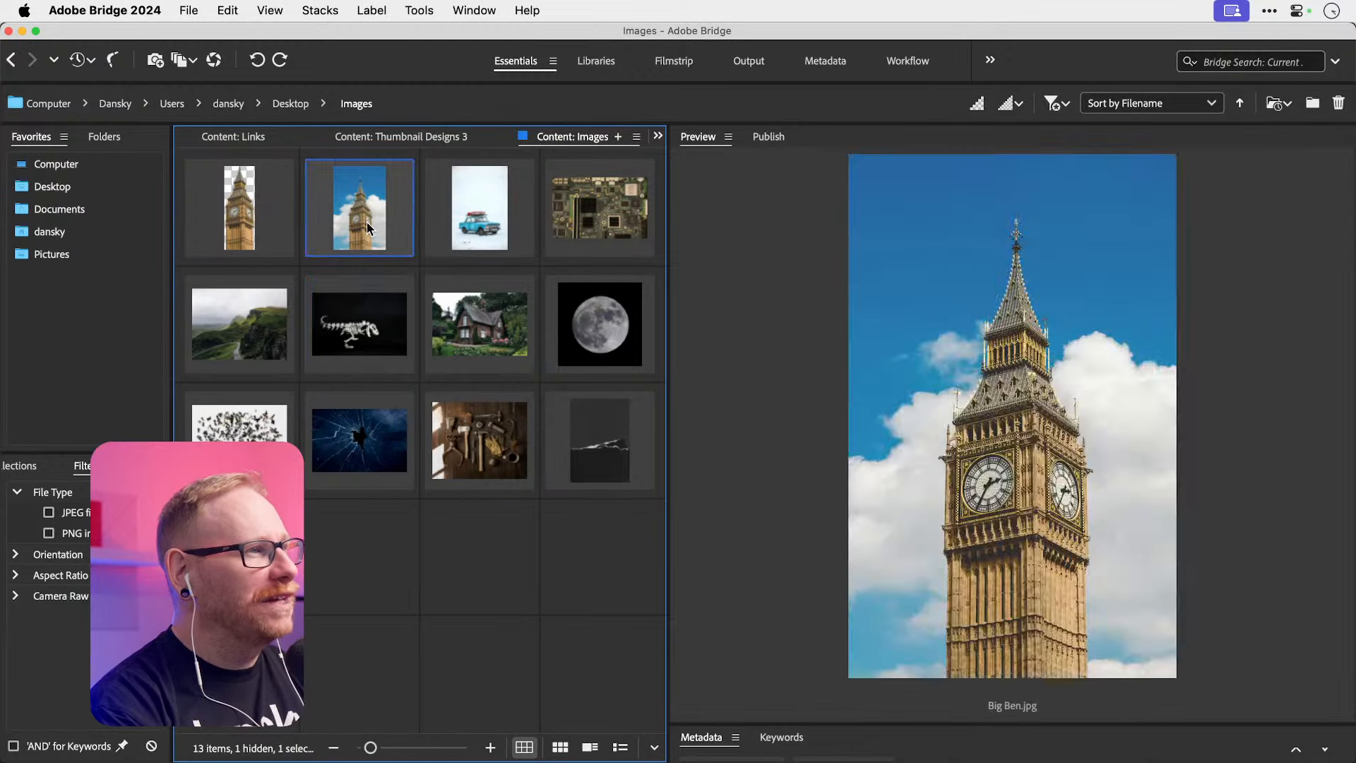
left_click(247, 217)
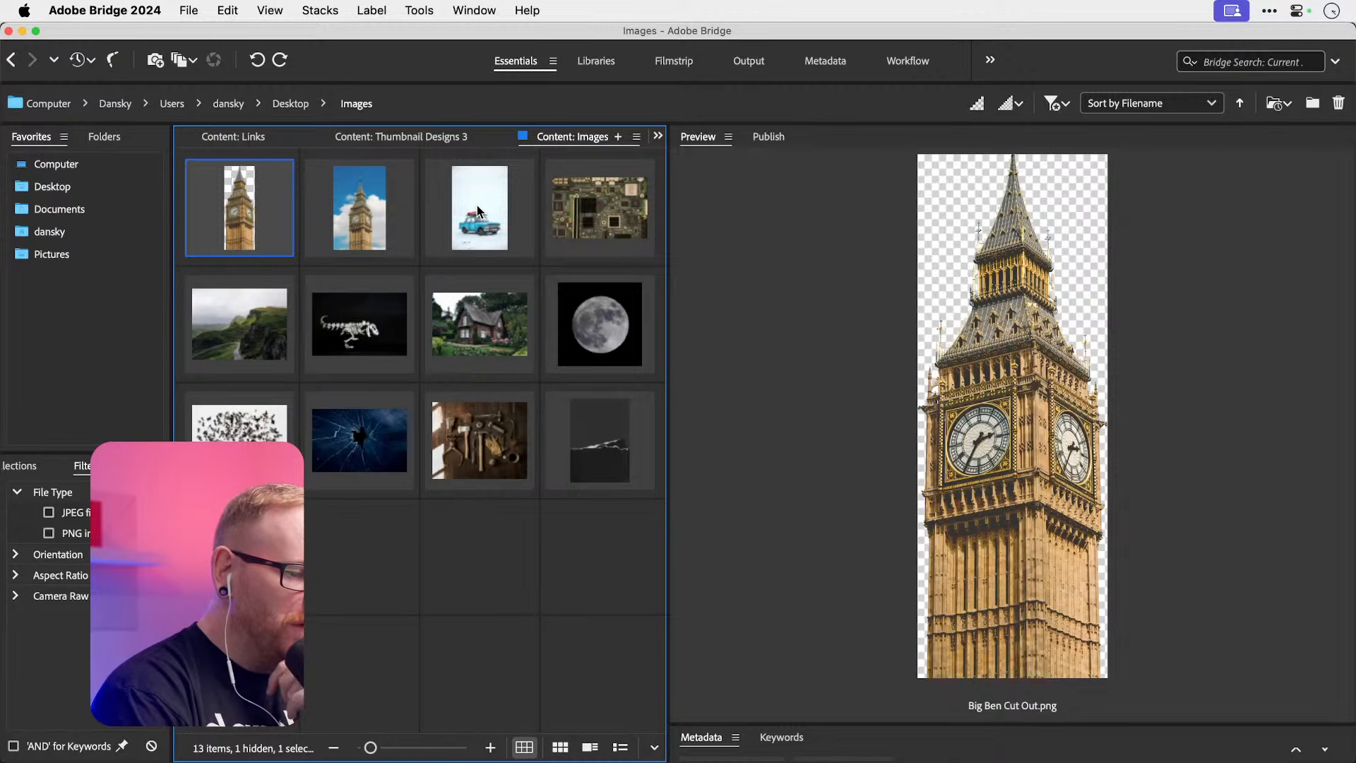
left_click(608, 199)
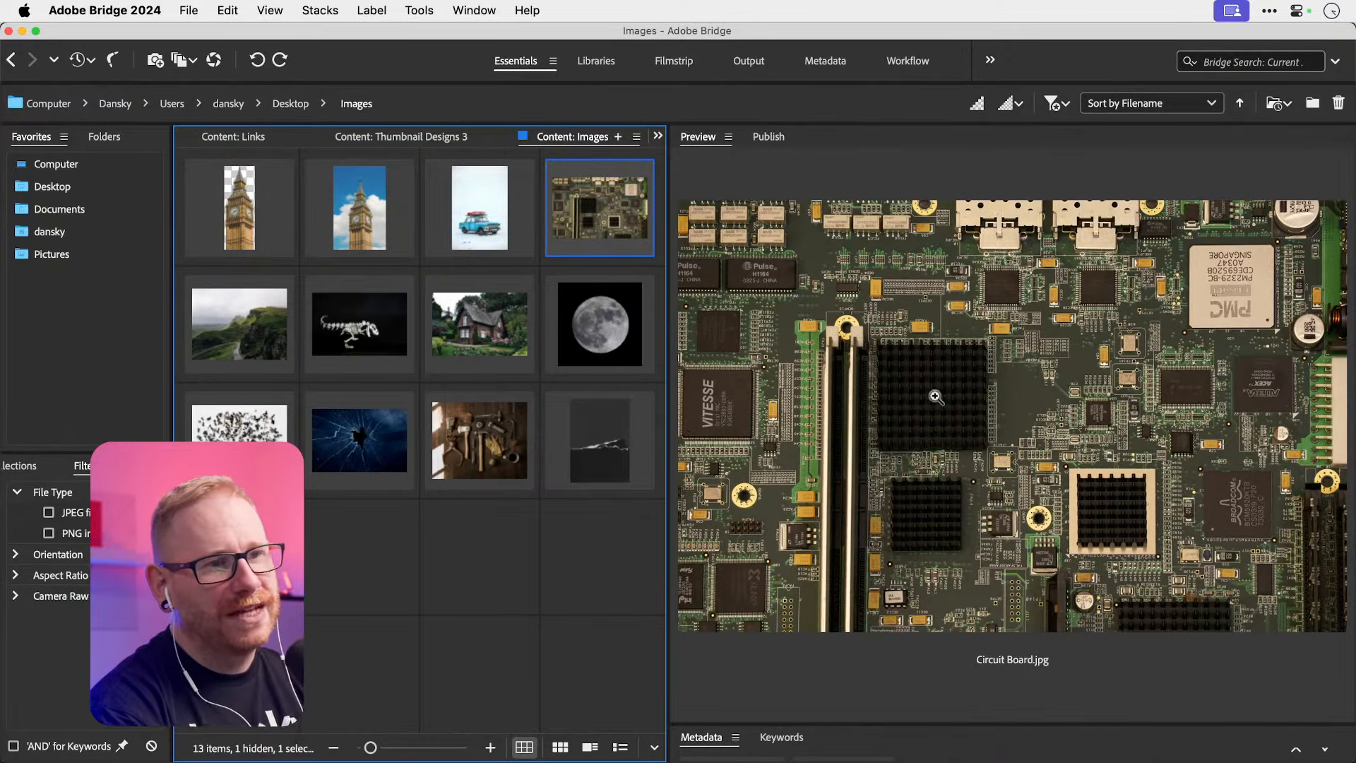
left_click(221, 436)
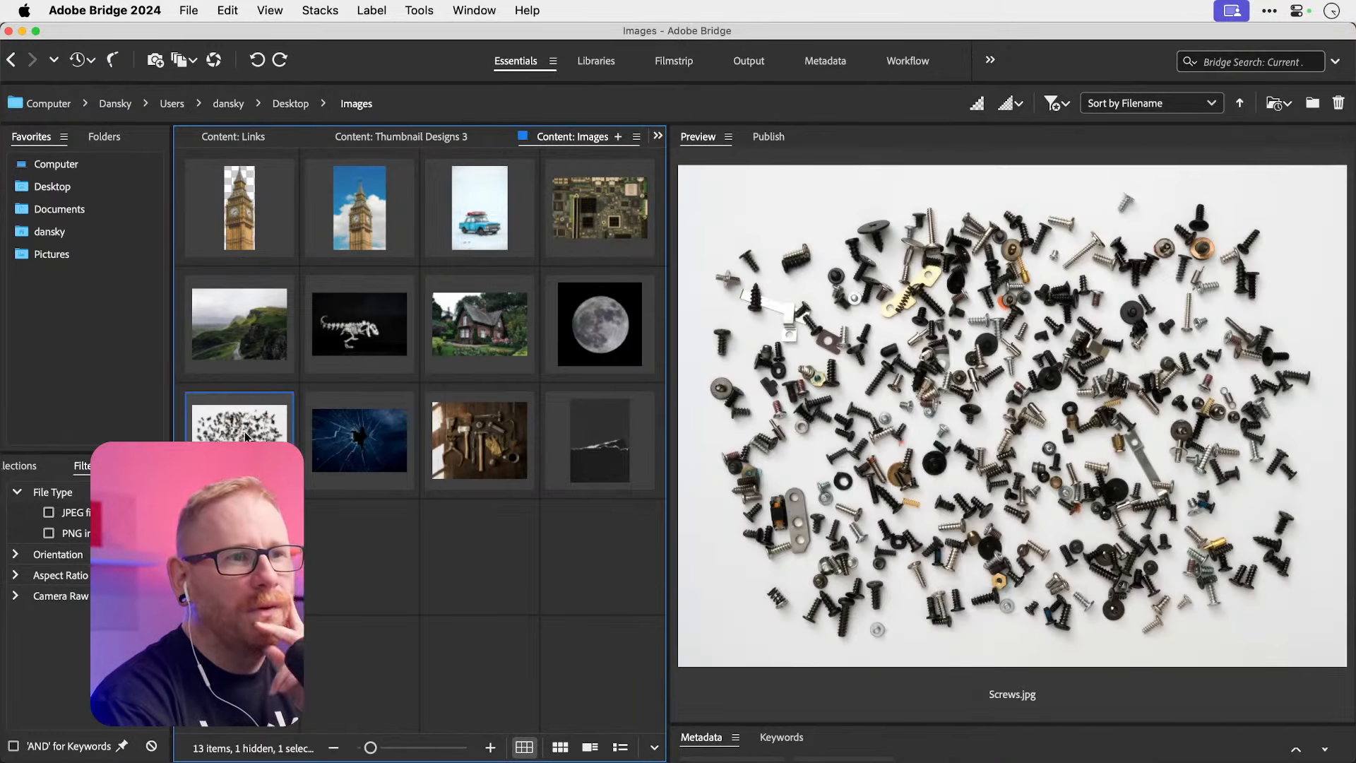
Step: Open Circuit Board.jpg in Adobe Photoshop 2024 for use in Stream Design.psd
left_click(601, 206)
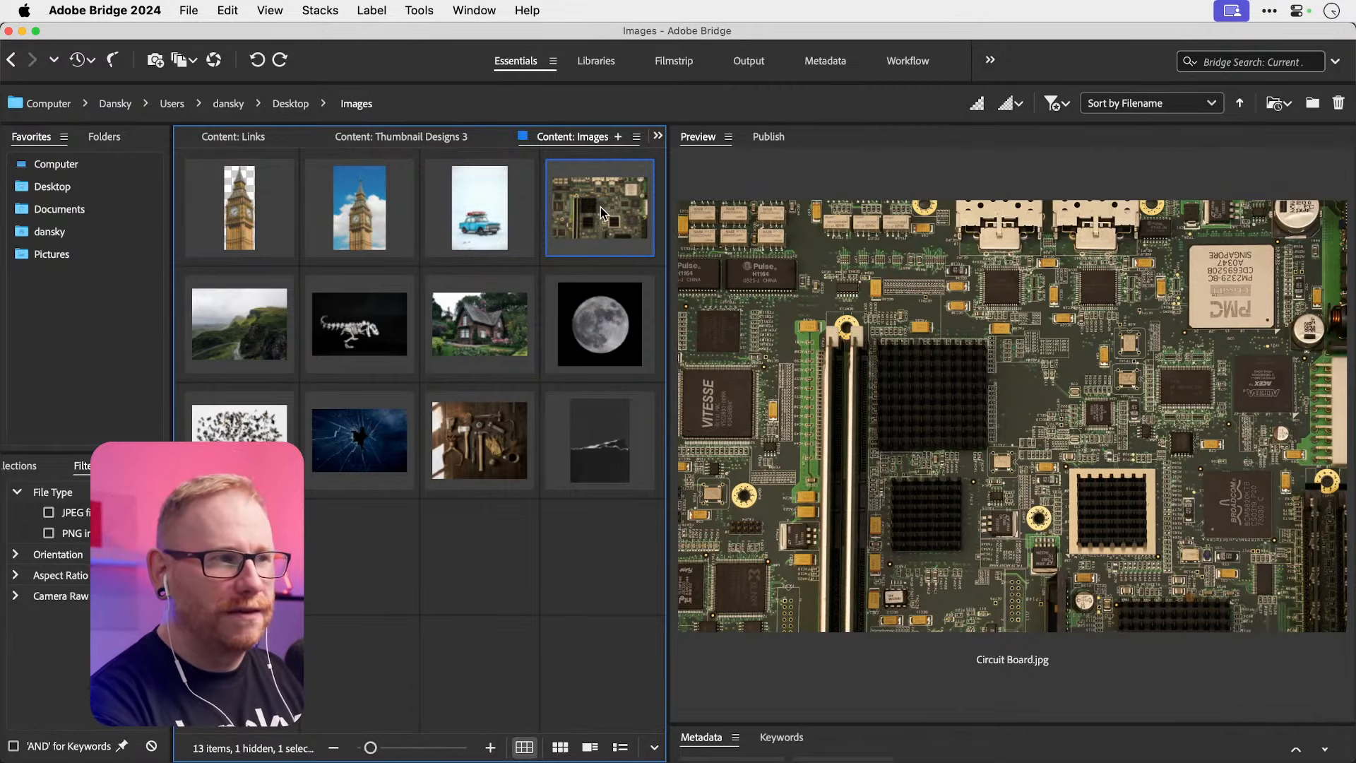
right_click(601, 206)
mouse_move(621, 94)
left_click(918, 181)
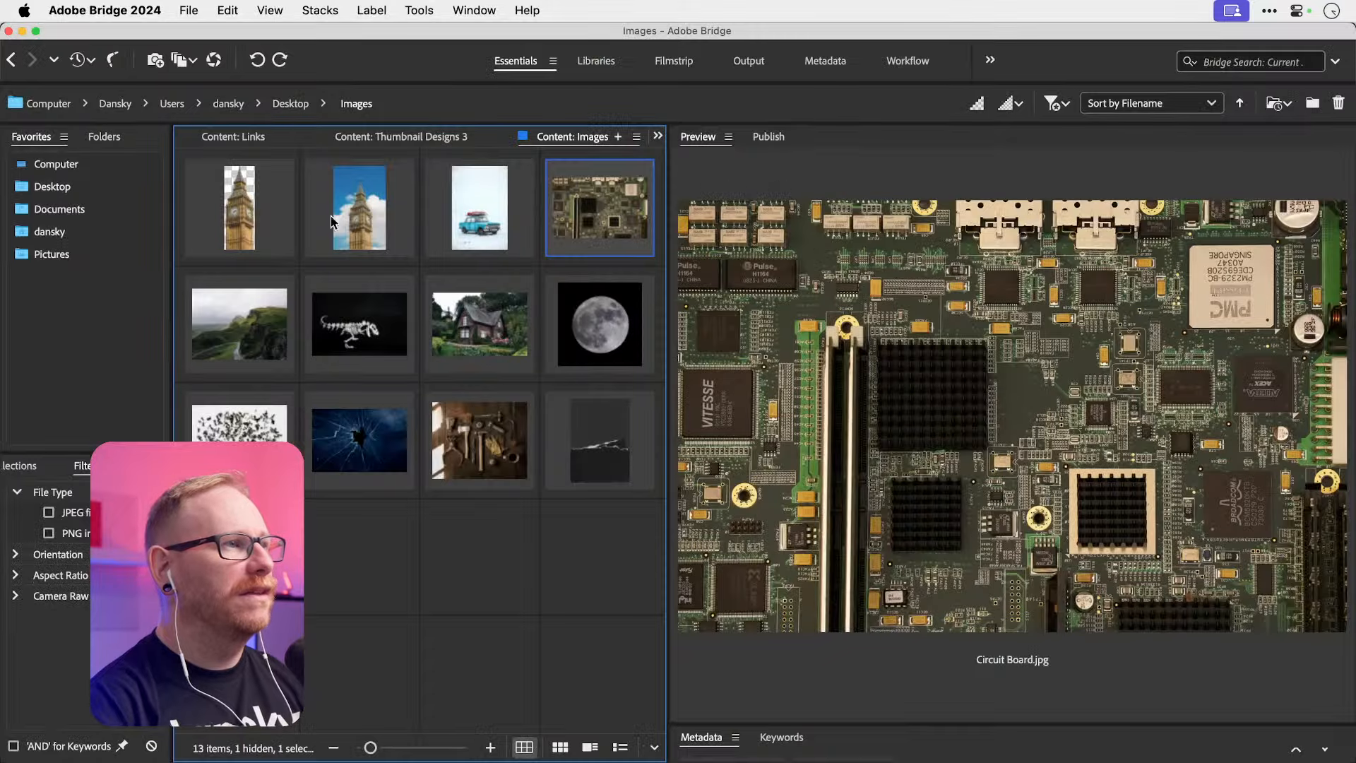
Step: Try to open Big Ben Cut Out.png in Adobe Photoshop 2024
left_click(241, 226)
right_click(240, 220)
mouse_move(367, 137)
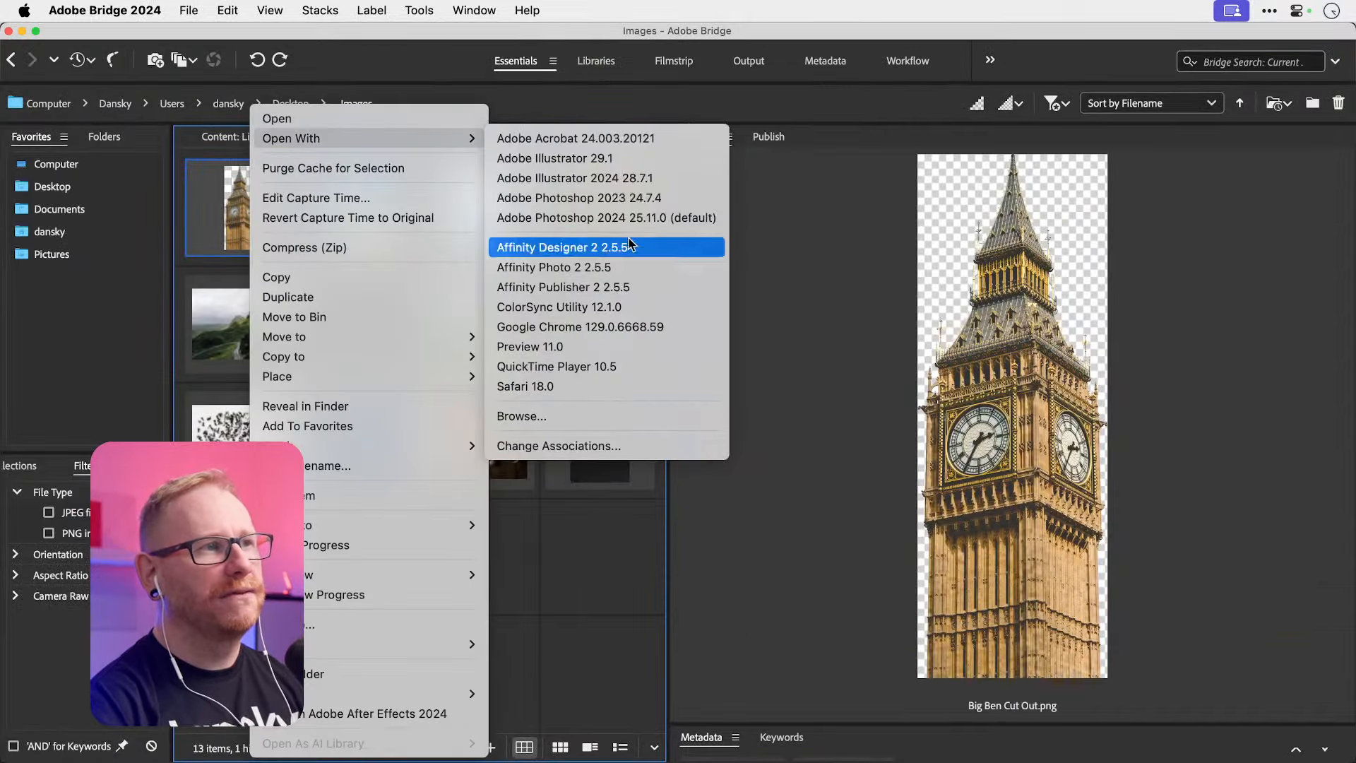
left_click(638, 217)
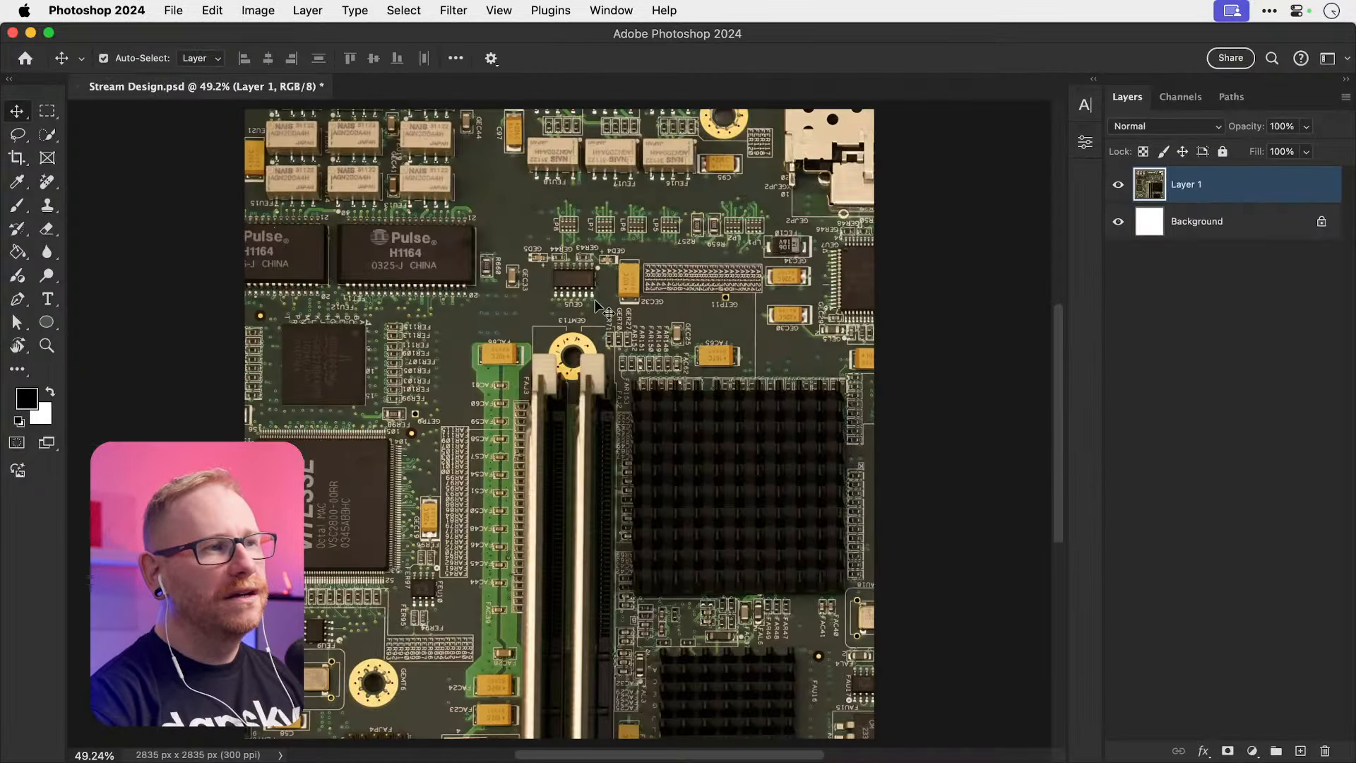
Step: Open Big Ben Cut Out.png from Bridge in Adobe Photoshop 2024, copy it into Stream Design.psd and close the source image
key("super+minus")
key("super+minus")
key("super+minus")
key("super+minus")
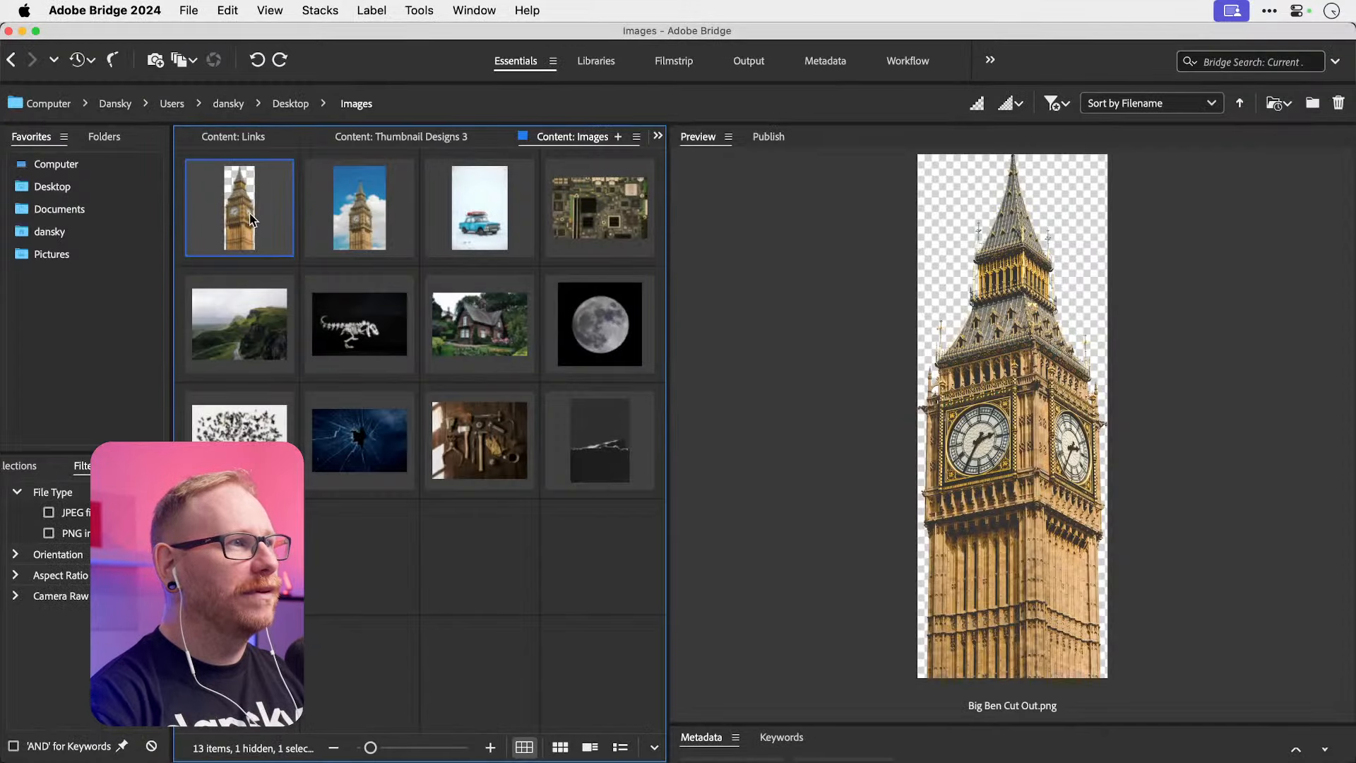
right_click(244, 215)
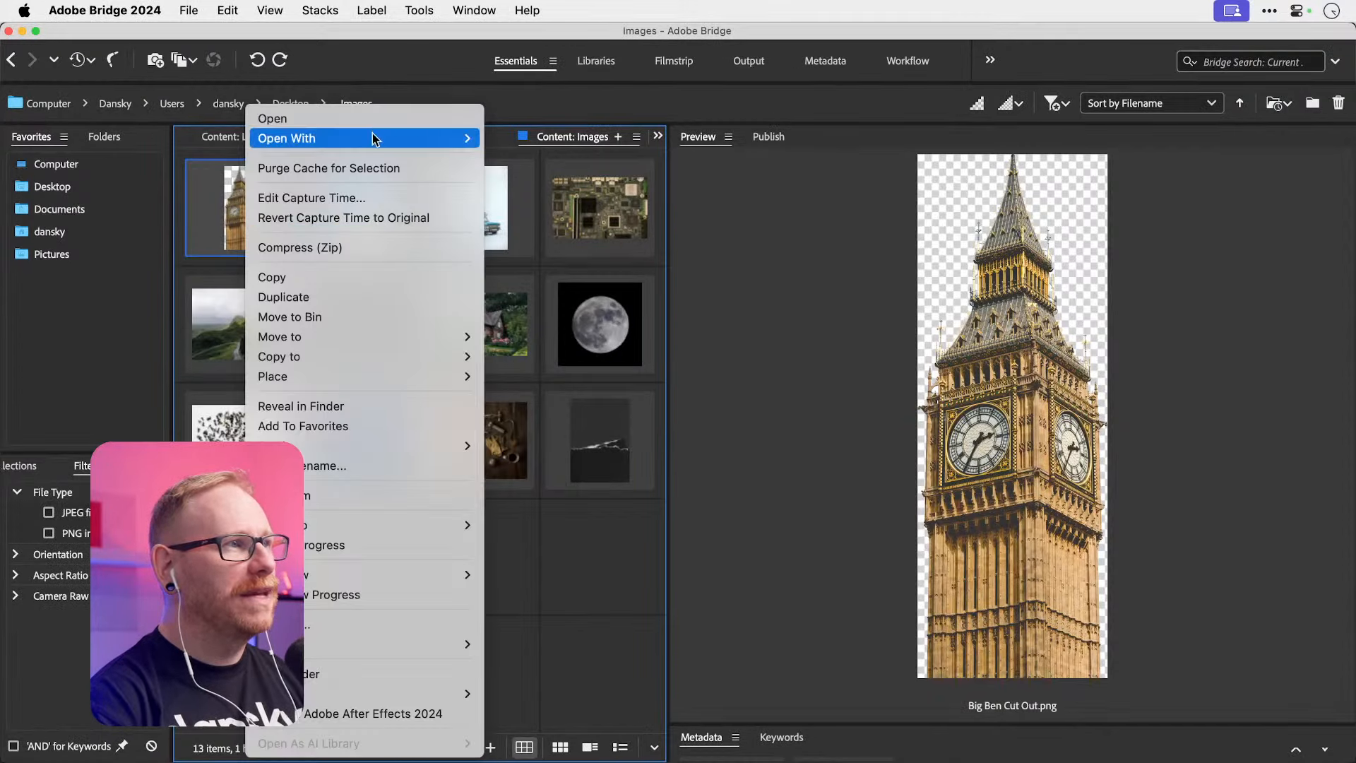
mouse_move(370, 135)
left_click(604, 218)
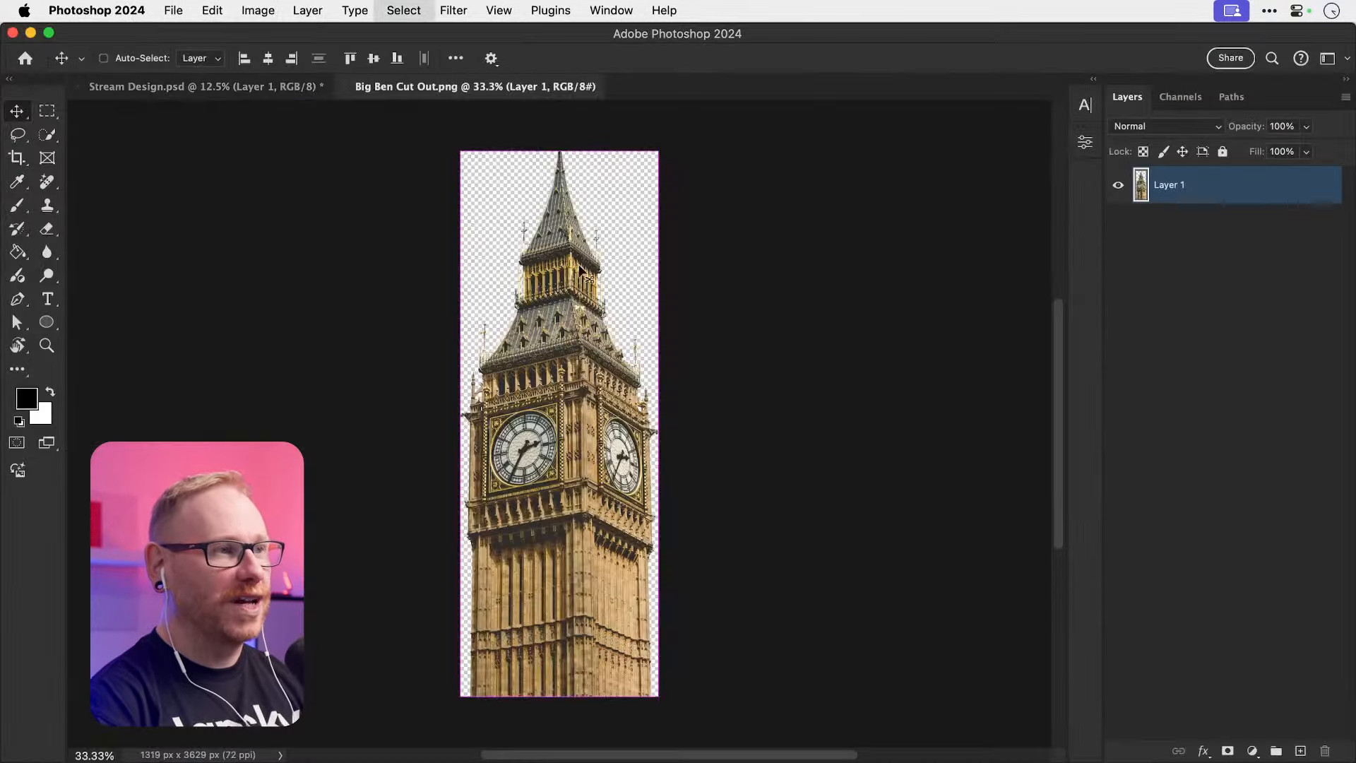
key("super+w")
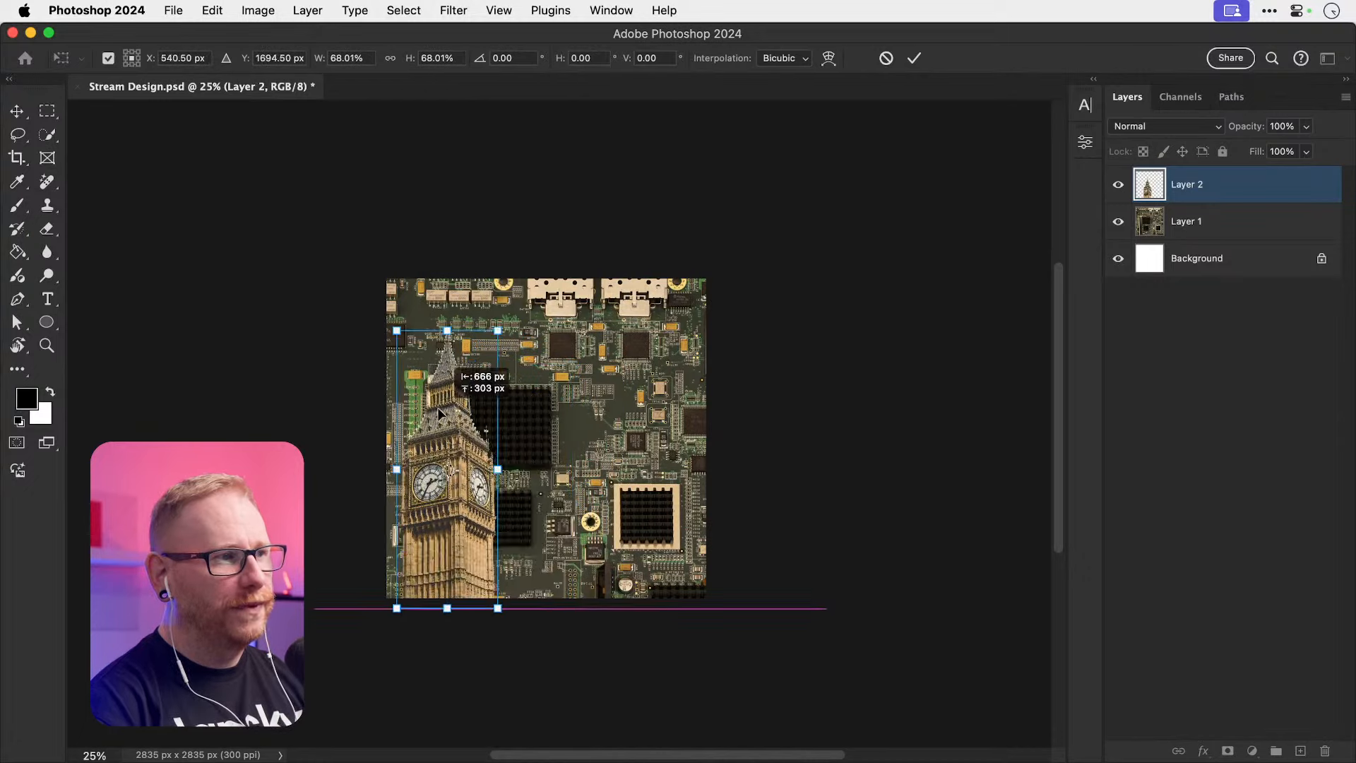
Step: Scale the Big Ben layer to about 40% and place it over the large black heatsink on the circuit board
left_click_drag(446, 406, 524, 385)
left_click_drag(576, 322, 534, 380)
left_click_drag(518, 429, 509, 350)
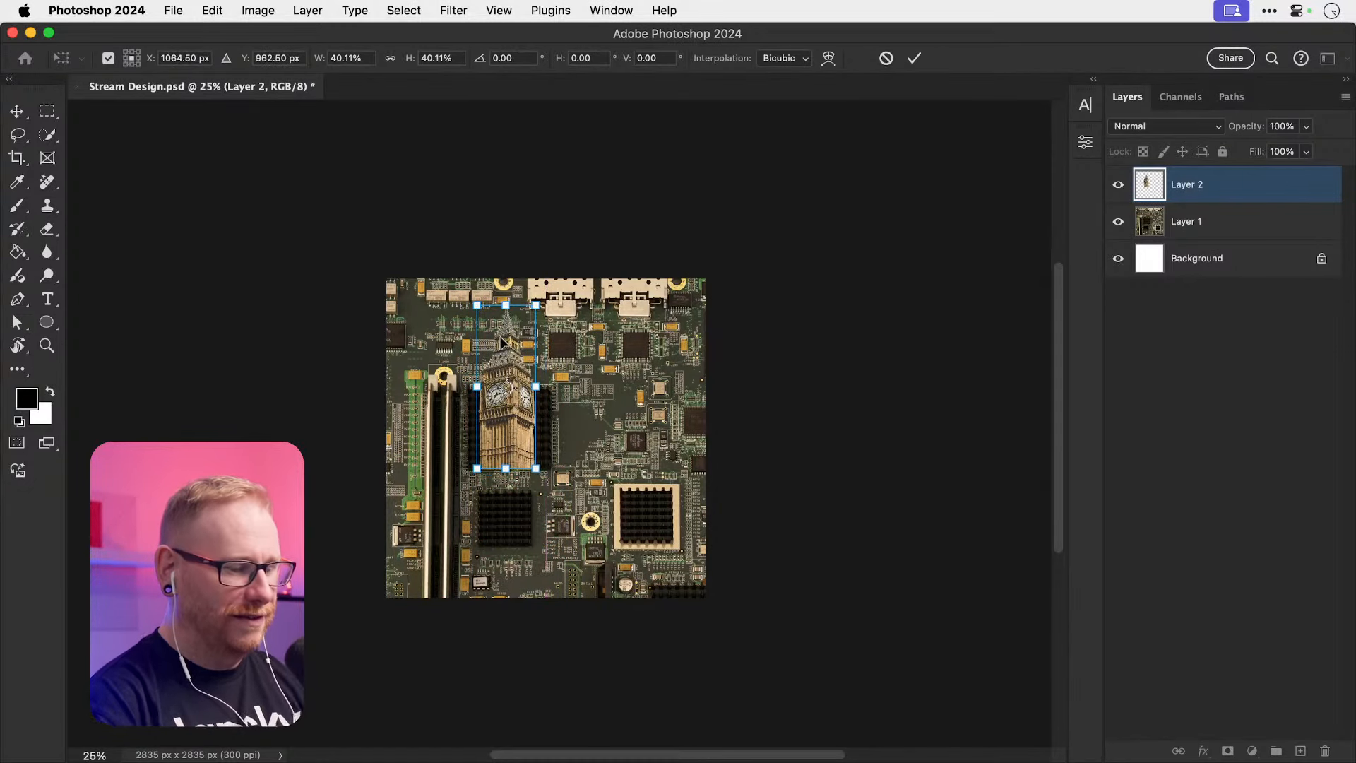
key("Return")
Step: Select the Big Ben and circuit board layers together and move them left so the tower sits at the canvas's left edge
key("super+equal")
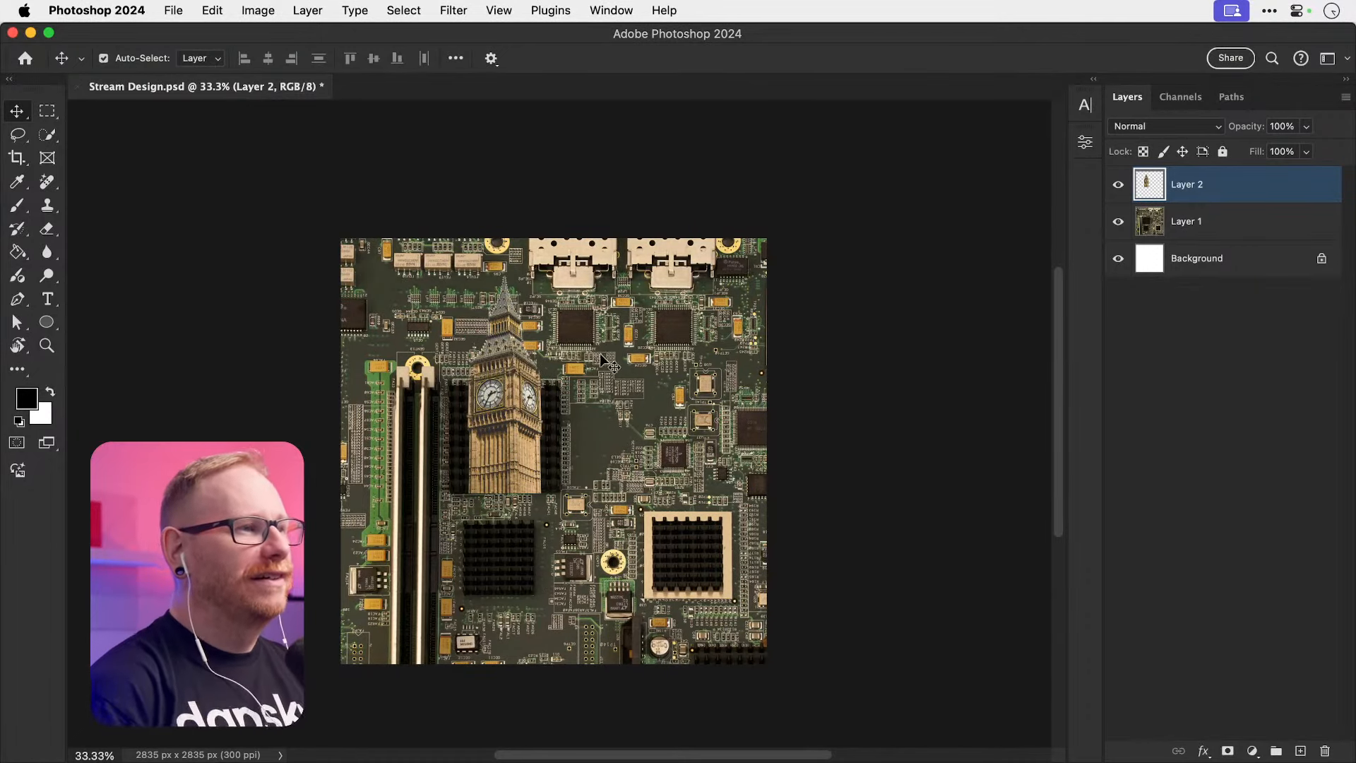
left_click(551, 294, "shift")
left_click_drag(551, 294, 421, 294)
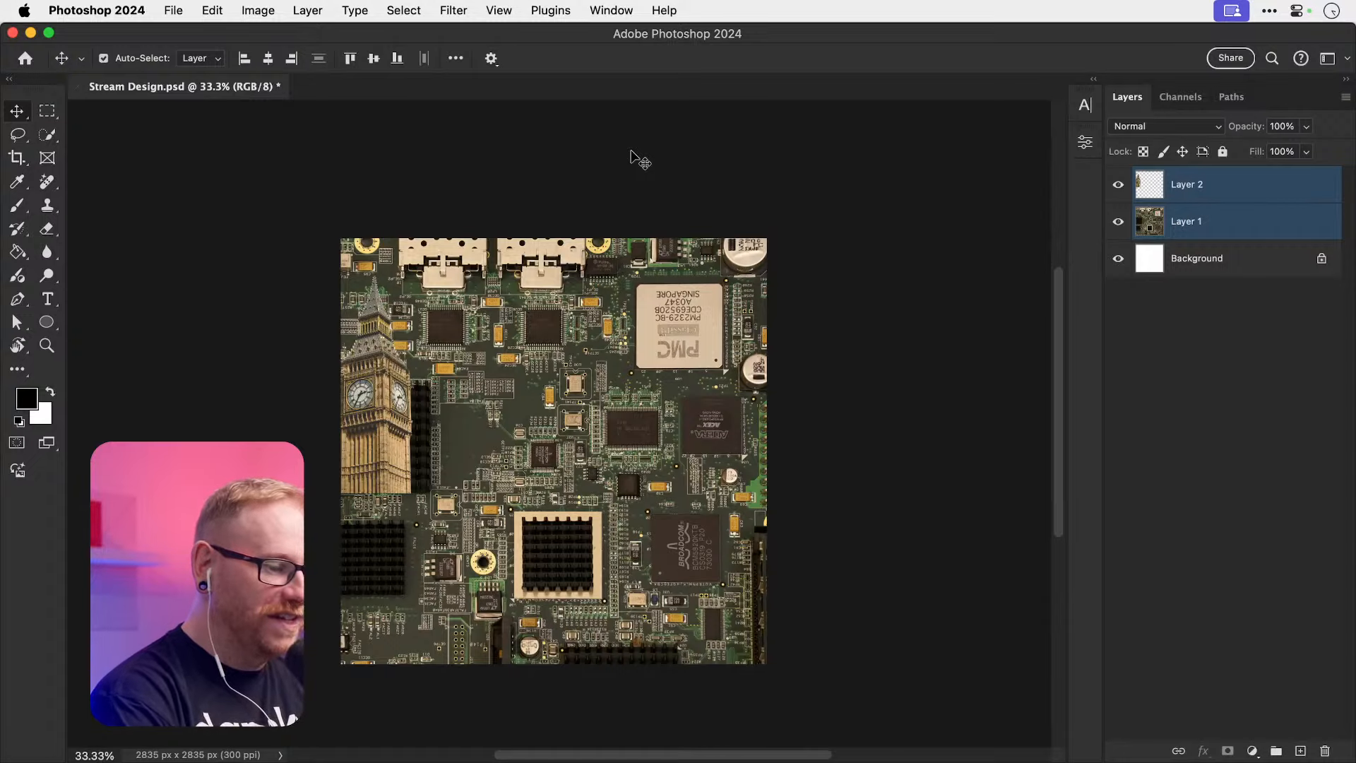
Step: Switch to Bridge and preview House.jpg and Tools.jpg as further material for the composition
key("super+Tab")
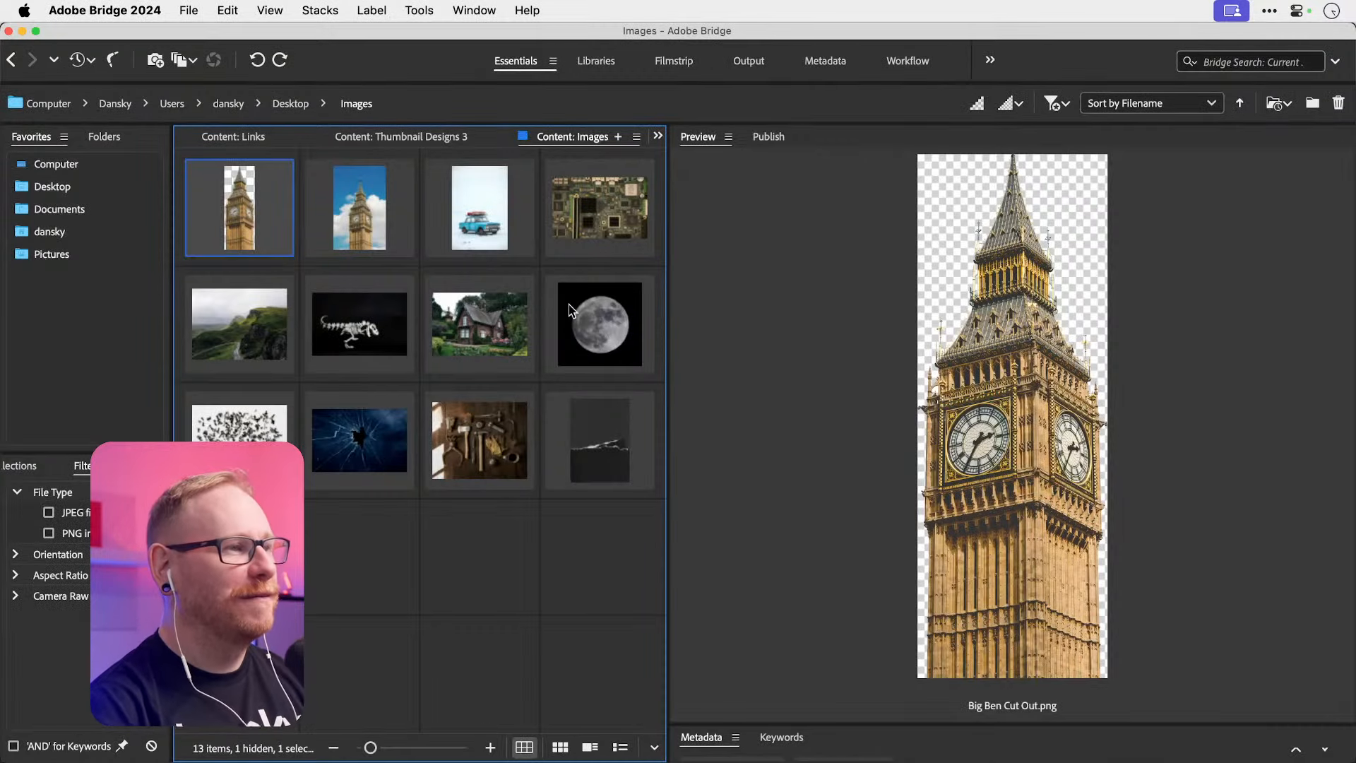
left_click(486, 329)
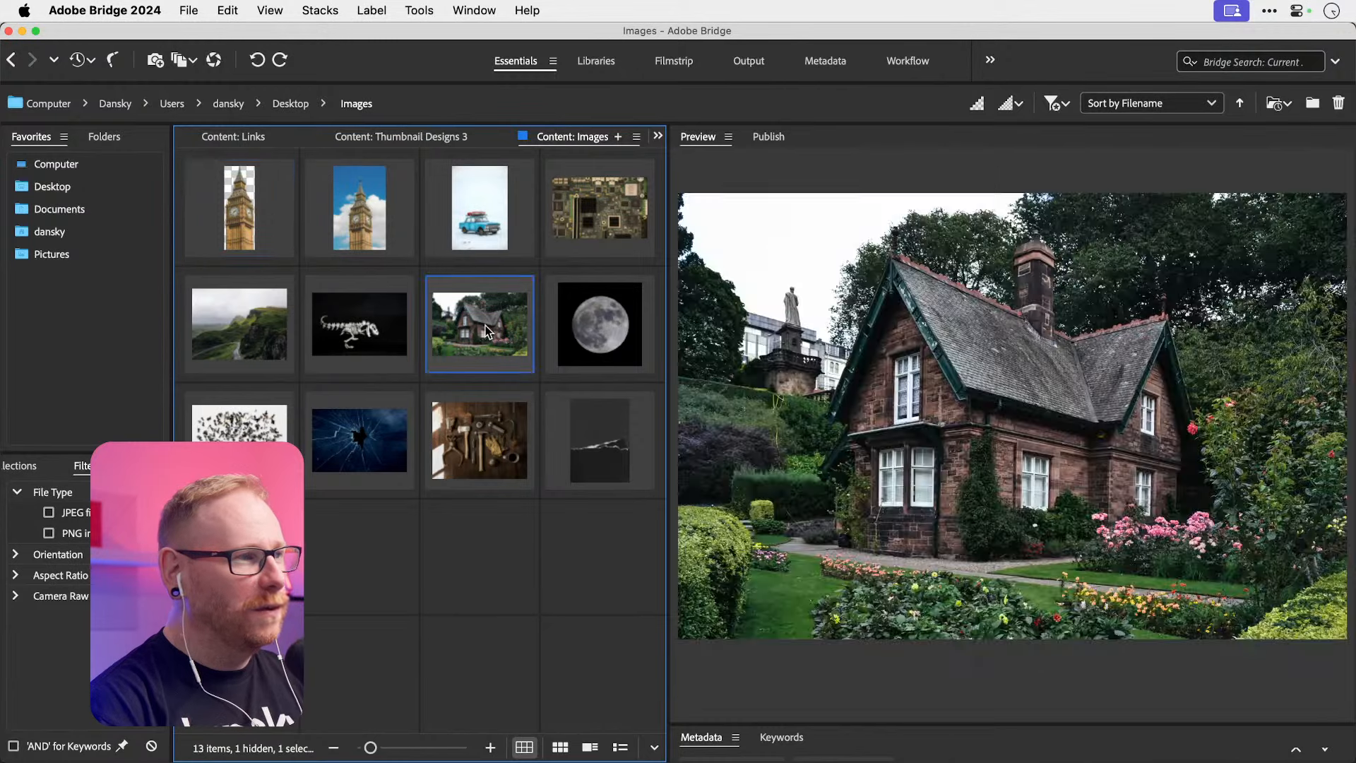
left_click(495, 438)
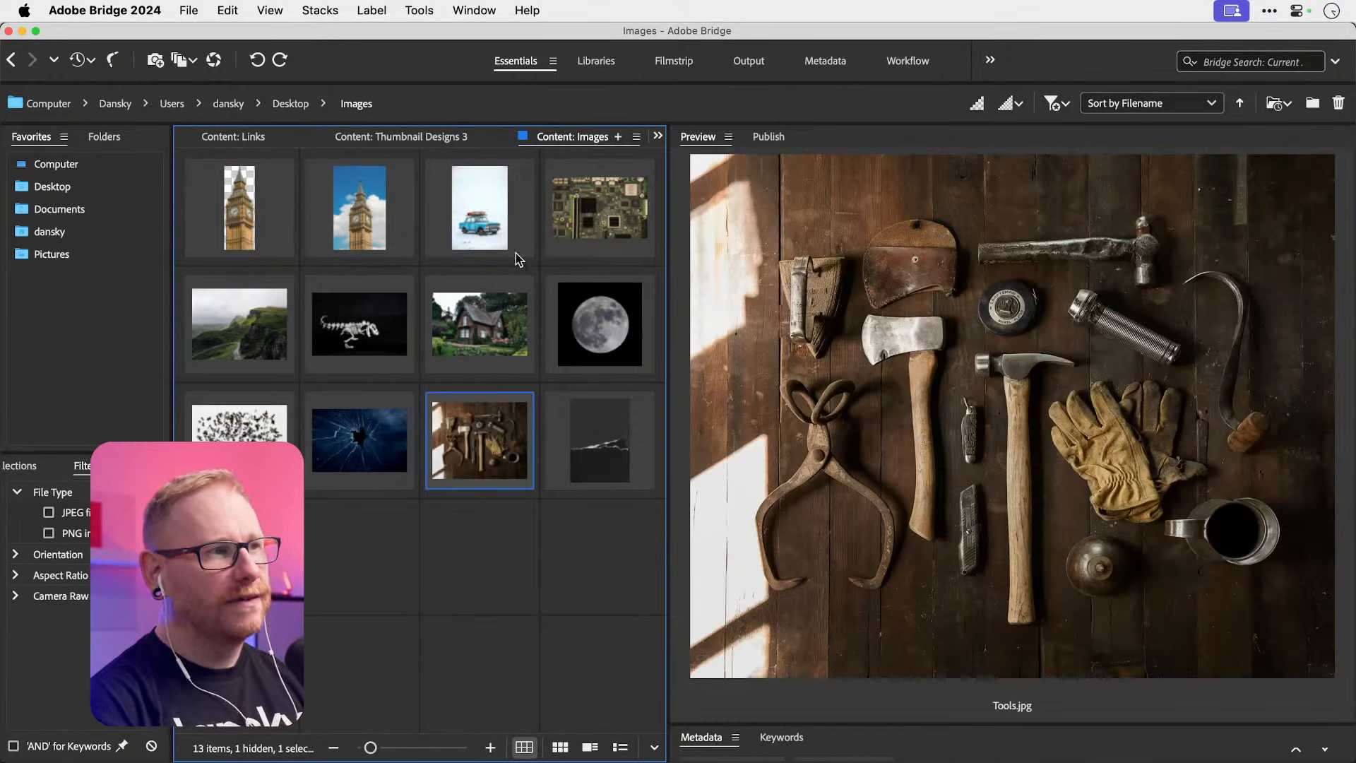
left_click(353, 324)
double_click(359, 324)
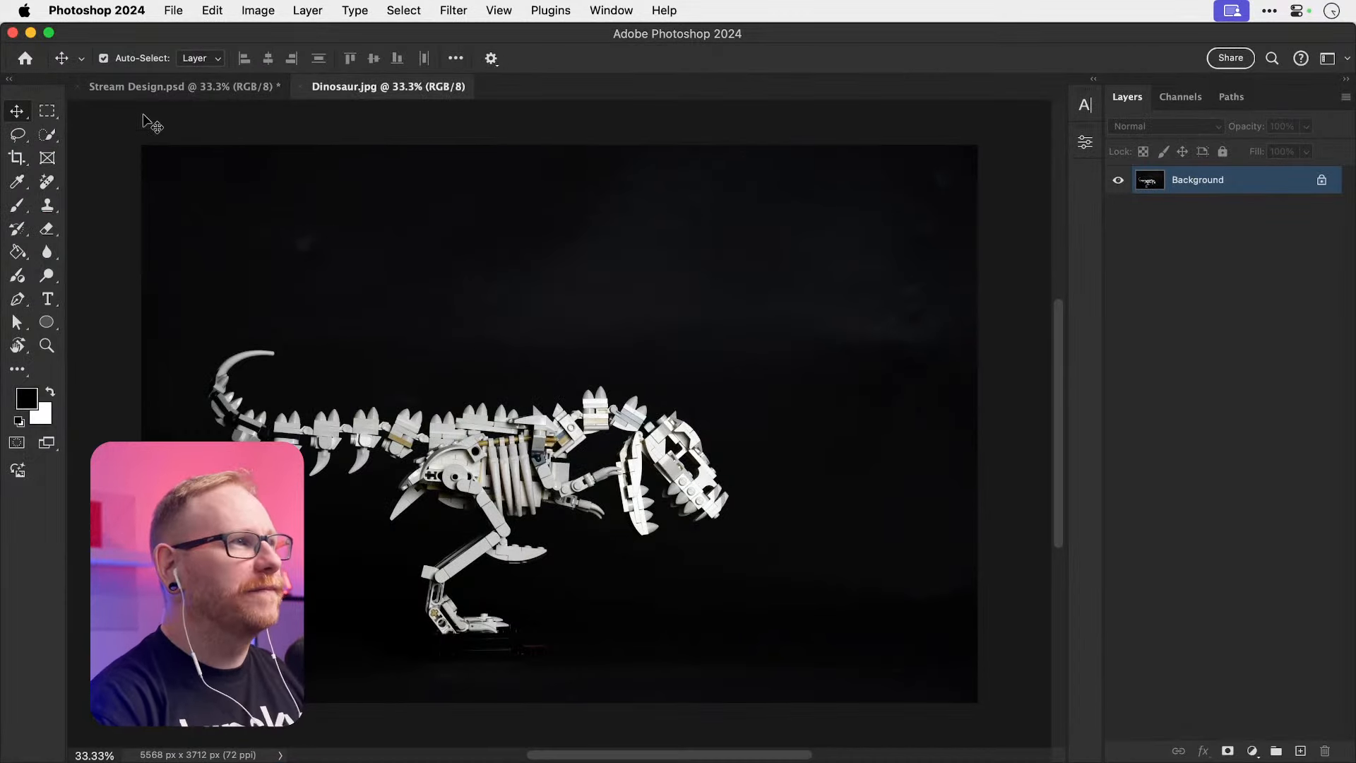
left_click(180, 87)
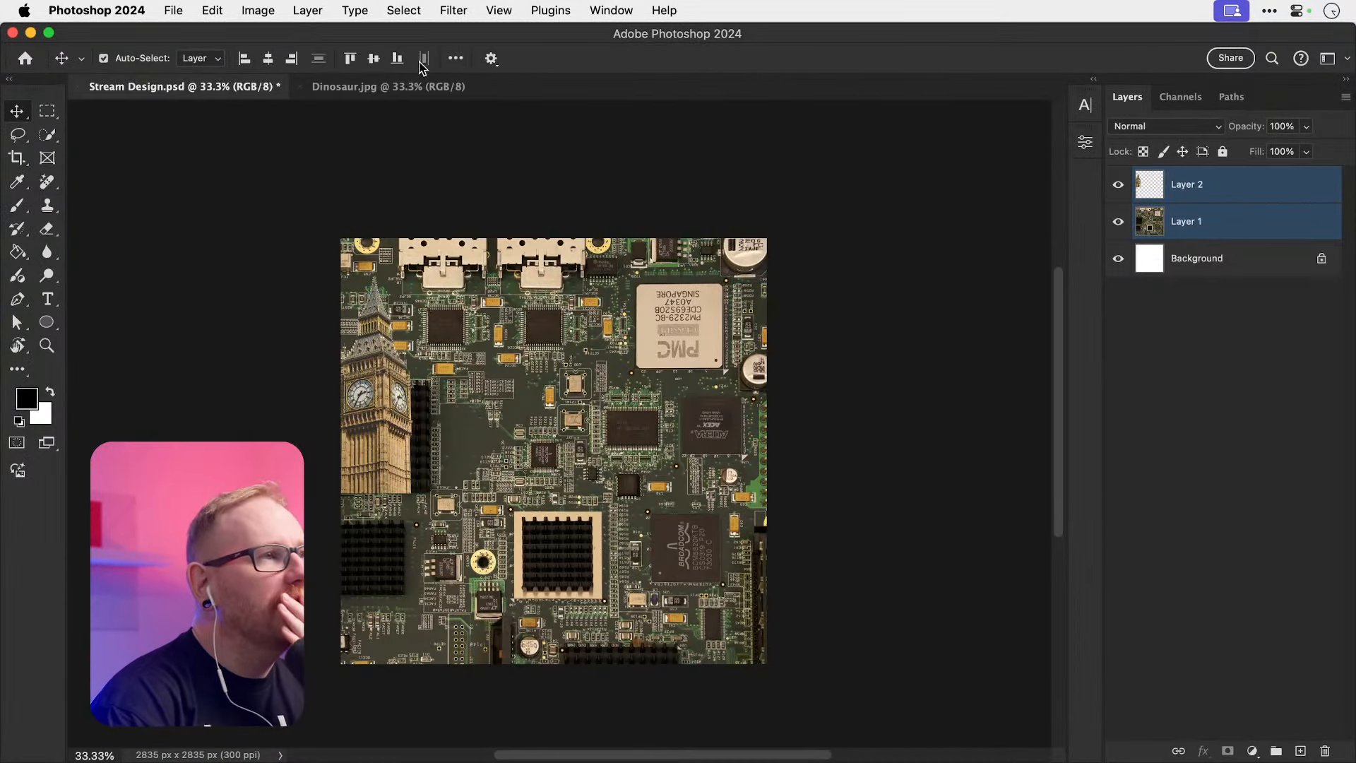
left_click(299, 87)
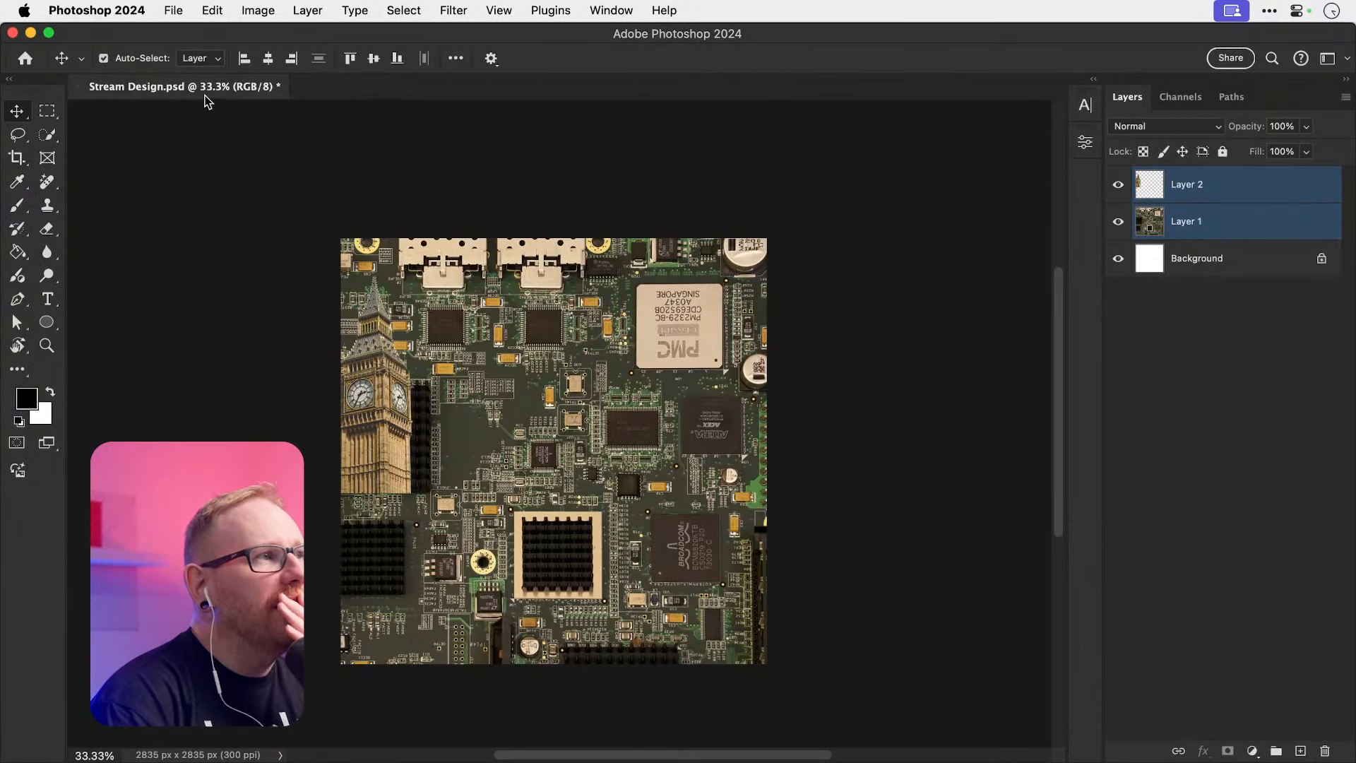
Step: Open Cliffs.jpg from Bridge, copy the whole image into Stream Design.psd as a new layer and close the source file
key("super+Tab")
right_click(250, 325)
mouse_move(304, 98)
left_click(608, 177)
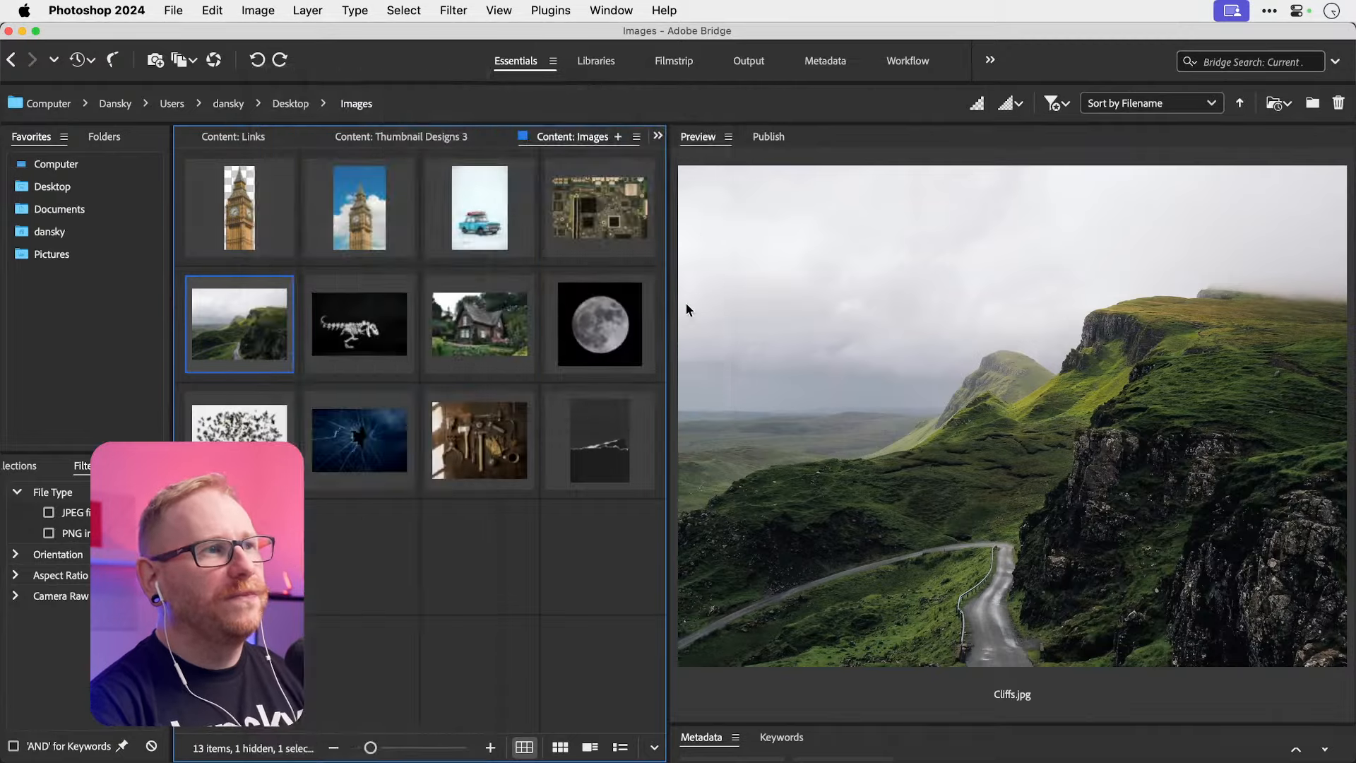
key("super+a")
key("super+c")
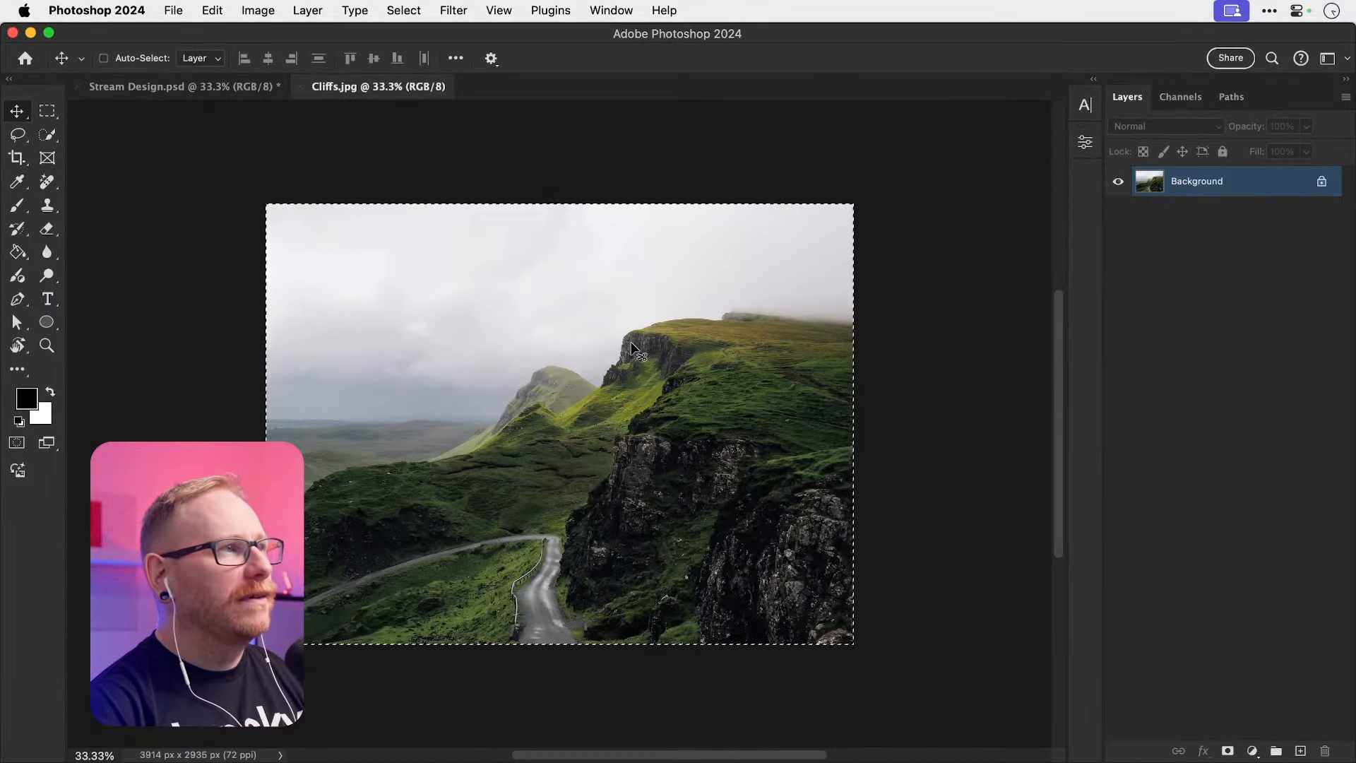
key("super+w")
key("super+v")
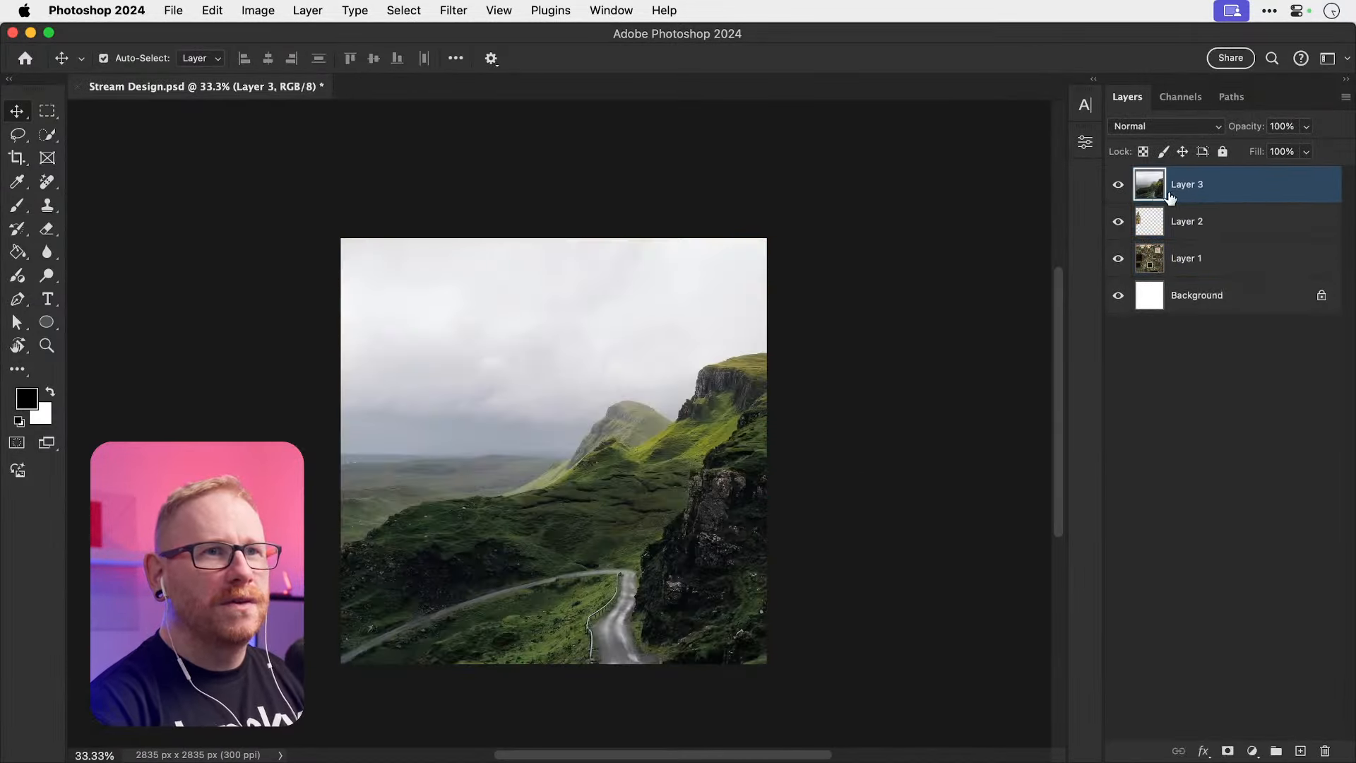
Step: Rotate the cliffs layer 75° clockwise and shift it so the green slope fills the lower left of the canvas
key("super+t")
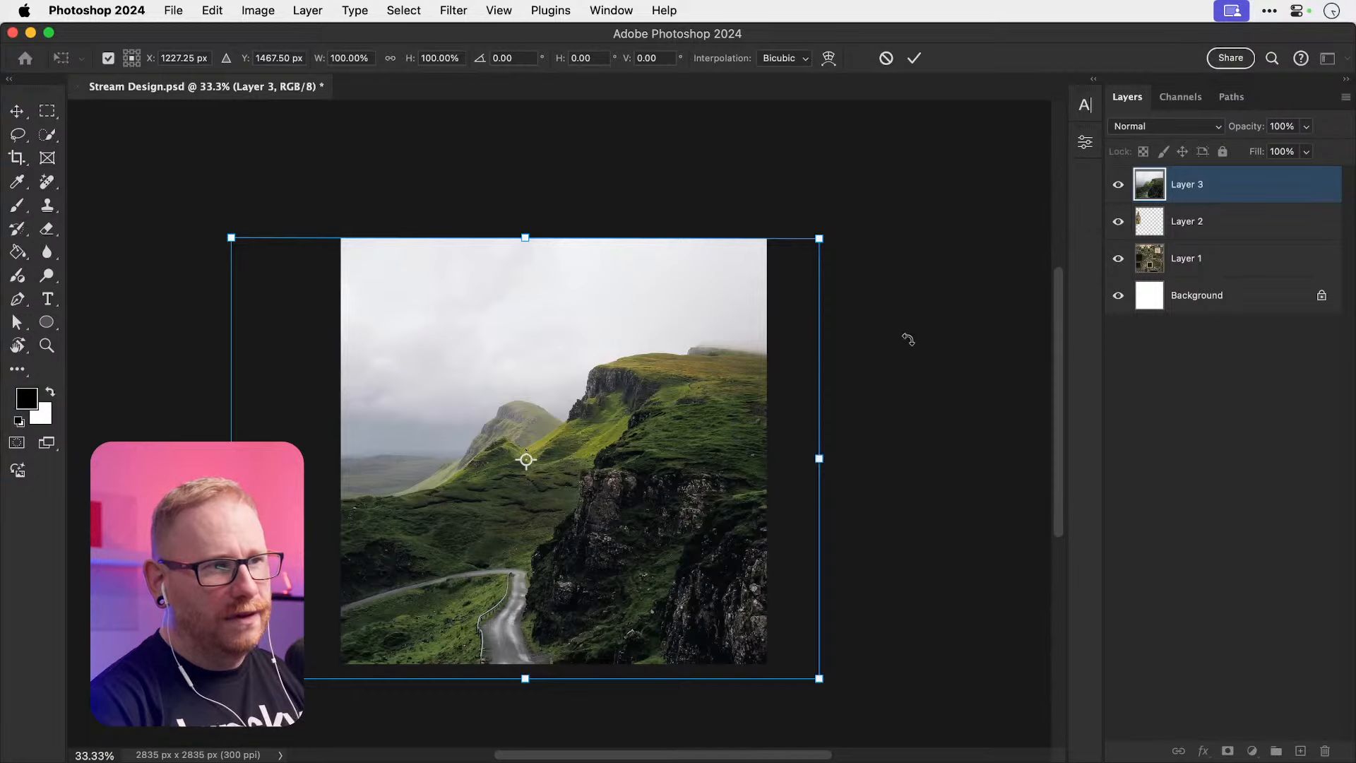
left_click_drag(826, 243, 792, 519)
left_click_drag(722, 453, 699, 496)
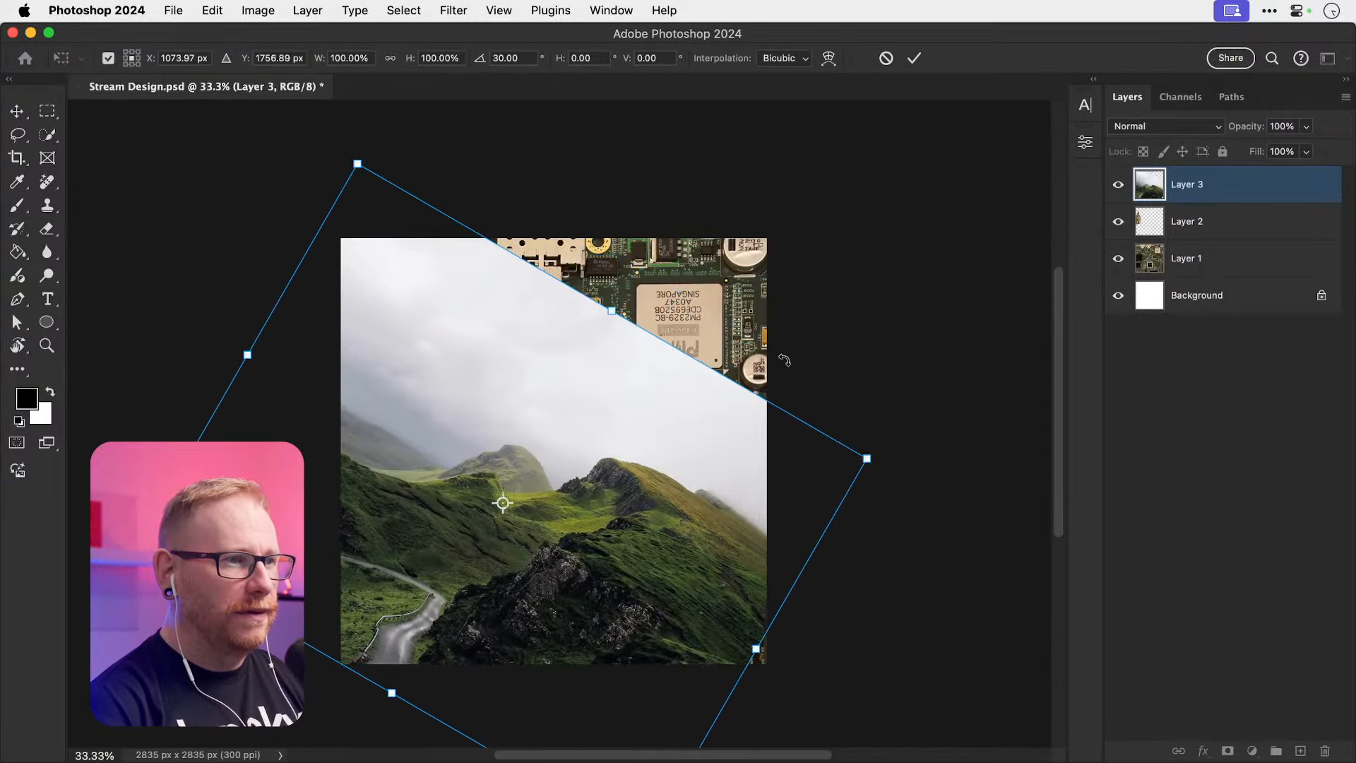
left_click_drag(784, 362, 713, 589)
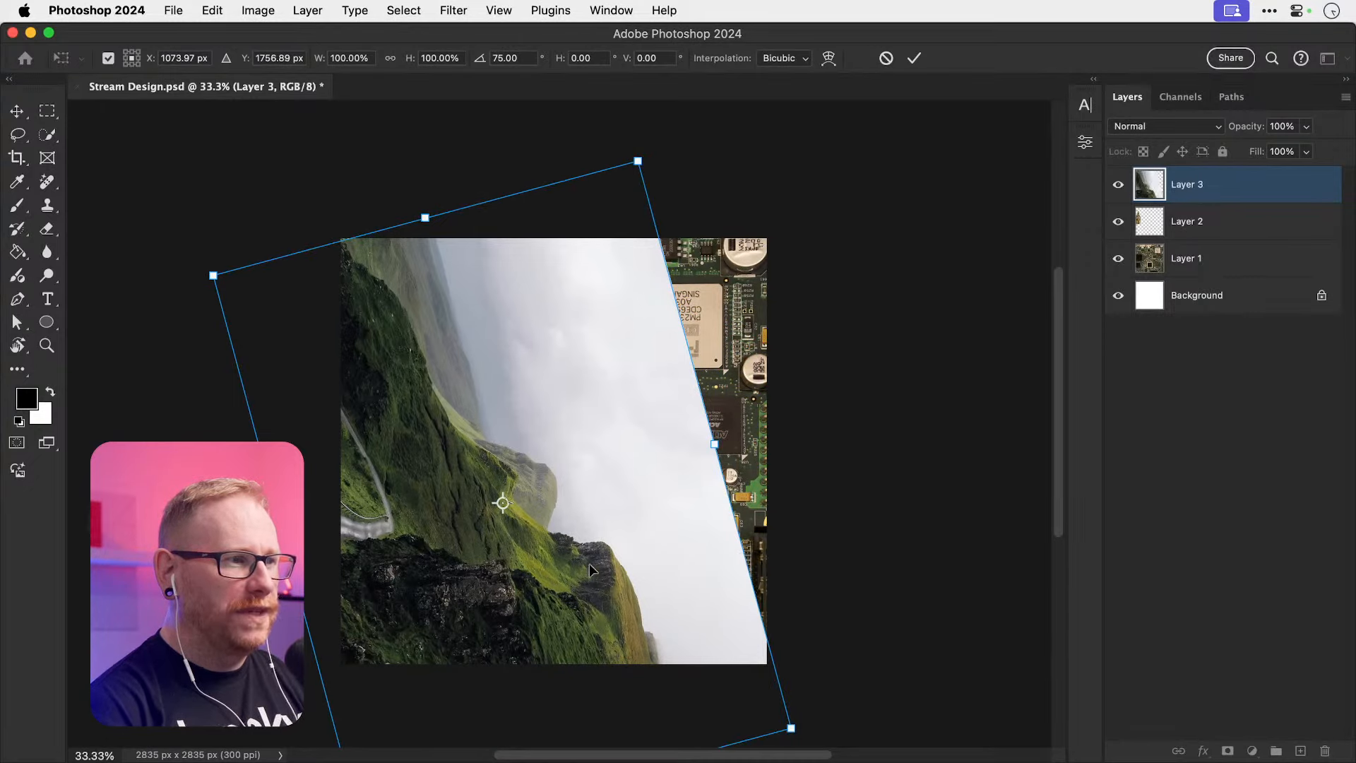
mouse_move(574, 545)
left_mouse_down()
mouse_move(612, 544)
mouse_move(567, 520)
mouse_move(569, 545)
mouse_move(573, 534)
left_mouse_up()
key("Return")
Step: Select the sky in the cliffs layer and mask it out so only the cliffs remain
left_click(403, 10)
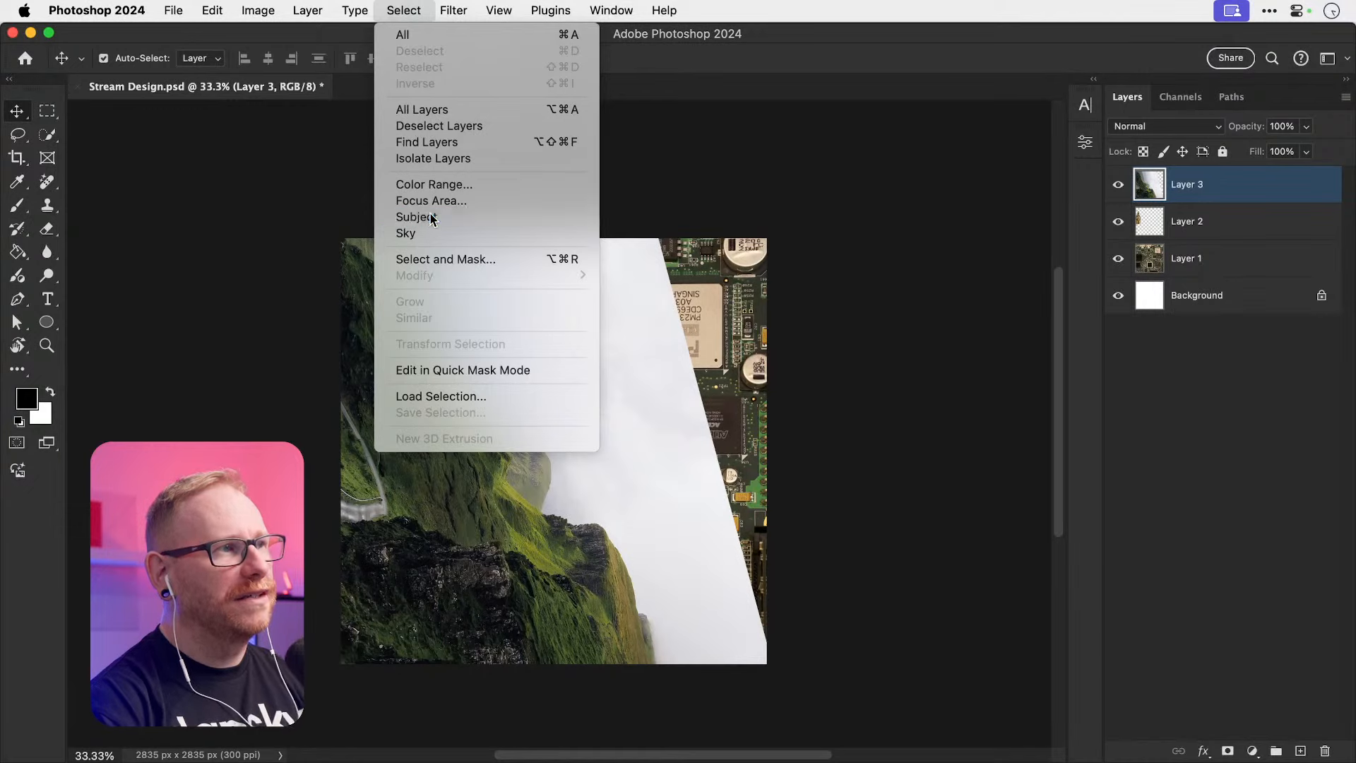
left_click(428, 233)
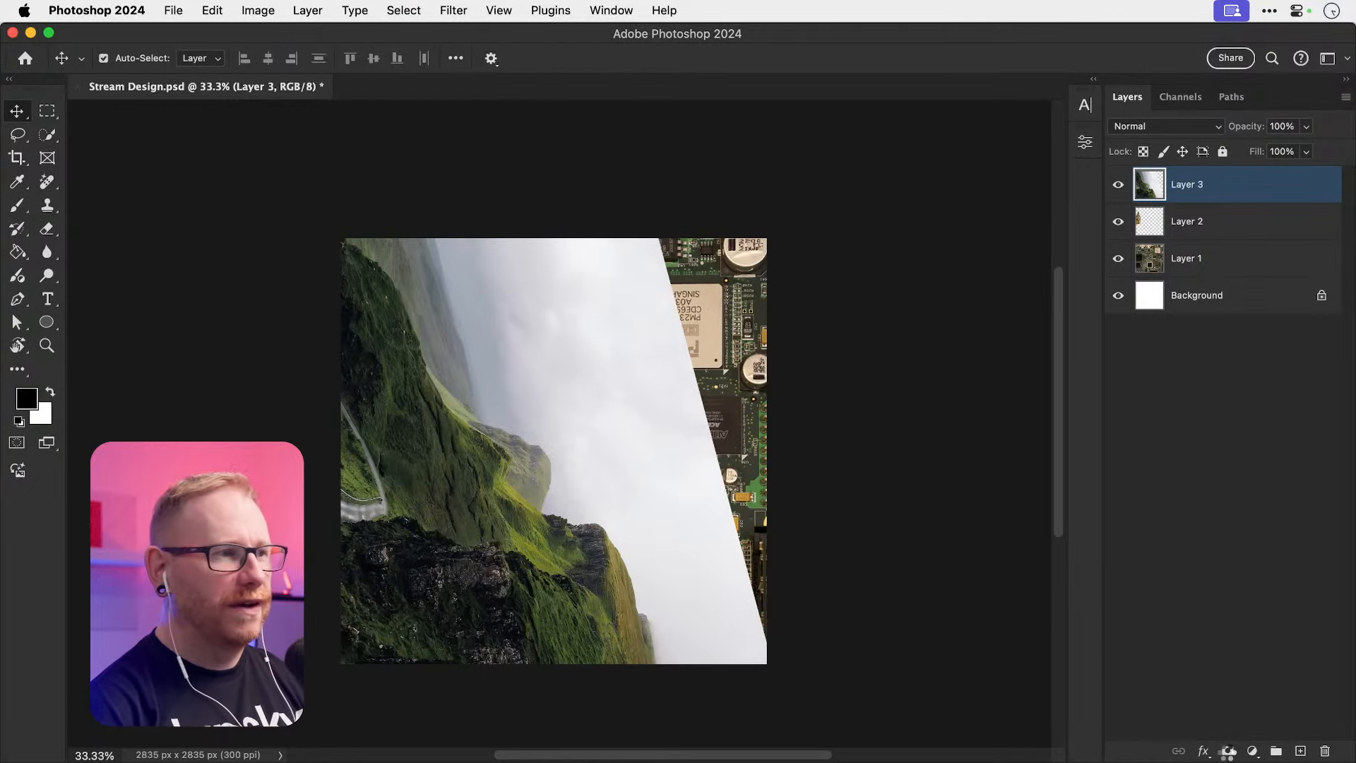
left_click(1228, 750)
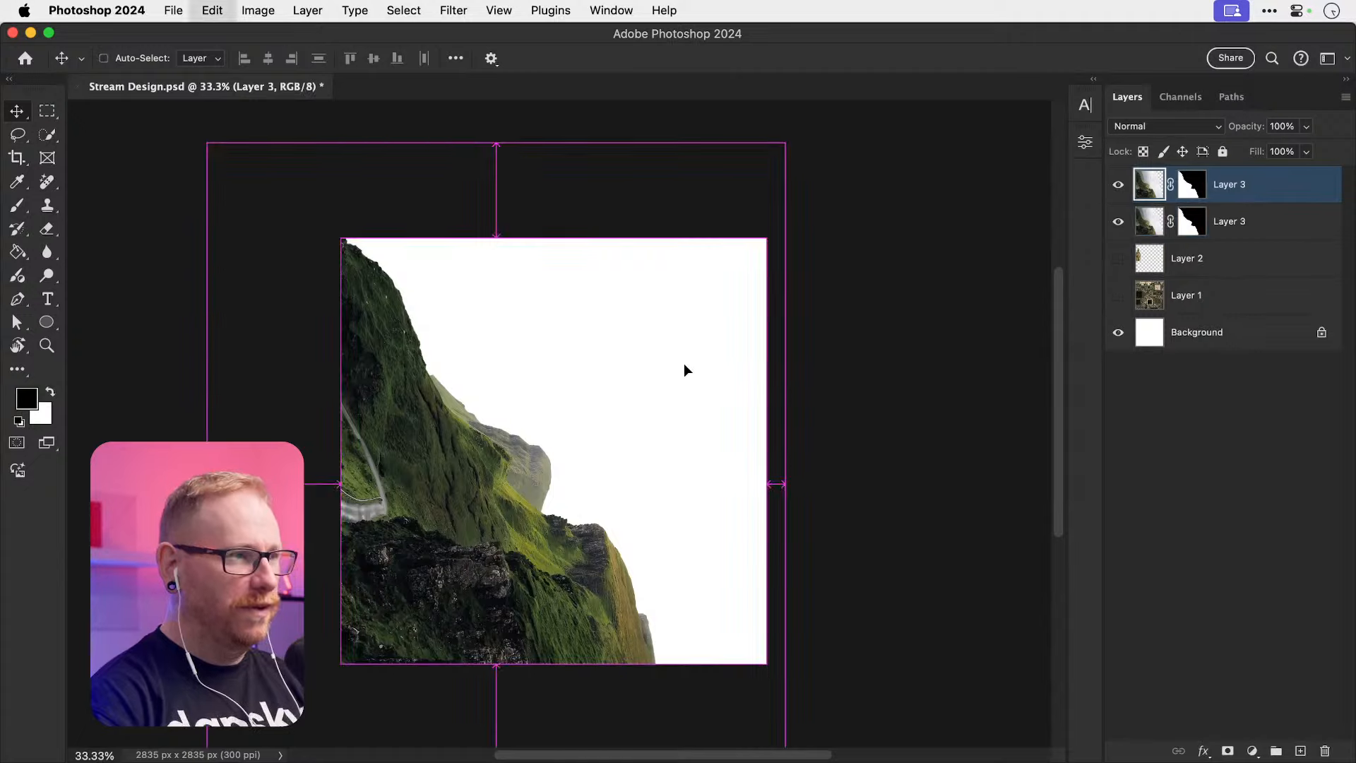
Step: Rotate the duplicated cliffs layer and move it to the canvas's right edge, opposite the first cliffs
key("super+t")
left_click_drag(812, 312, 415, 266)
left_click_drag(653, 421, 822, 449)
left_click_drag(1015, 368, 1011, 364)
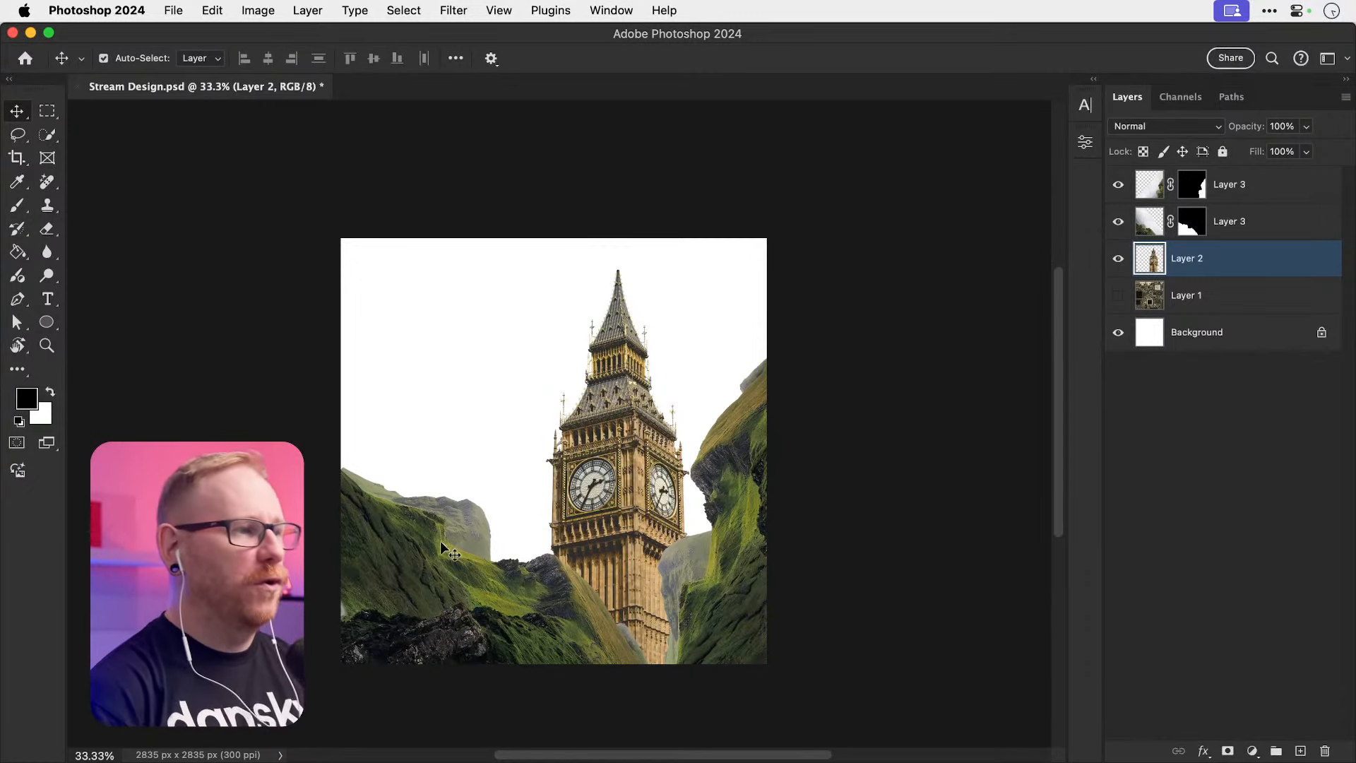
Step: Shift the lower-left cliffs and the Big Ben tower slightly to the left
left_click_drag(426, 561, 414, 562)
left_click_drag(624, 395, 611, 399)
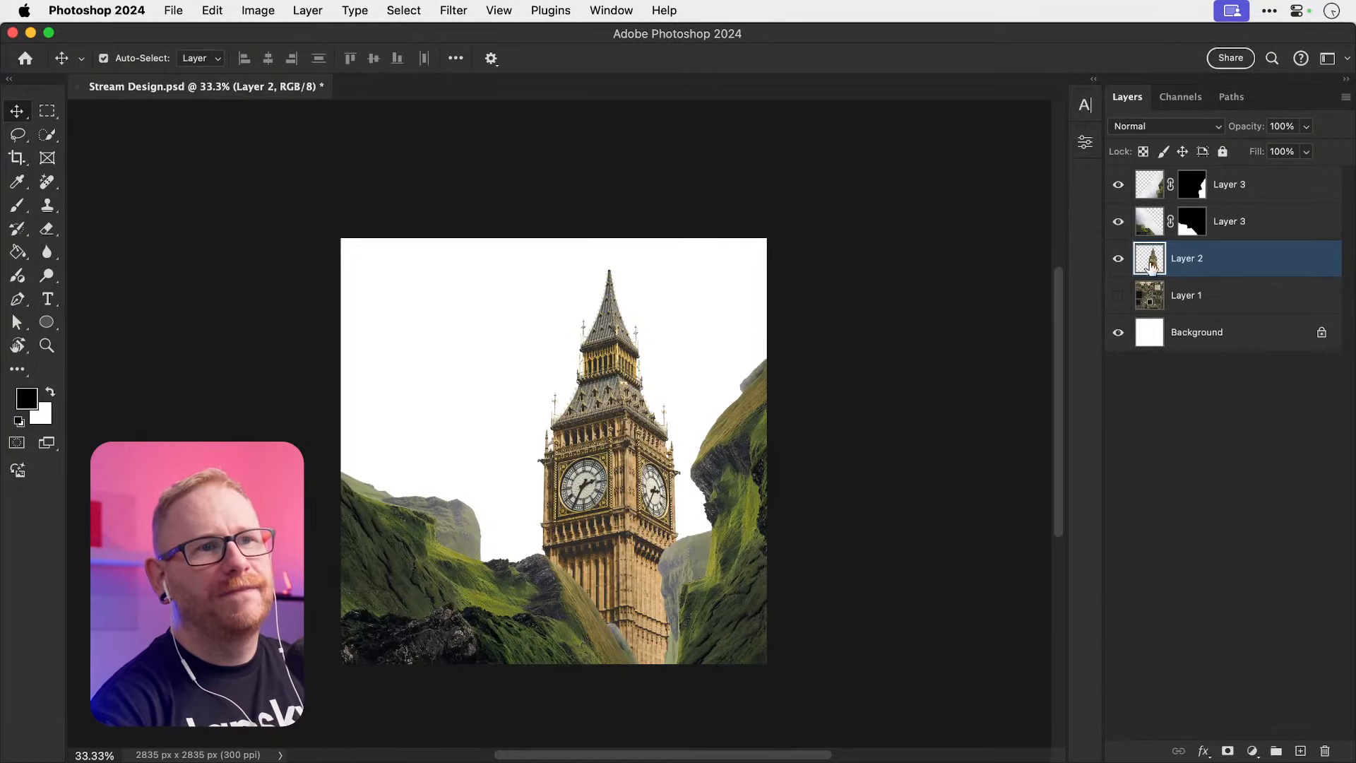
key("super")
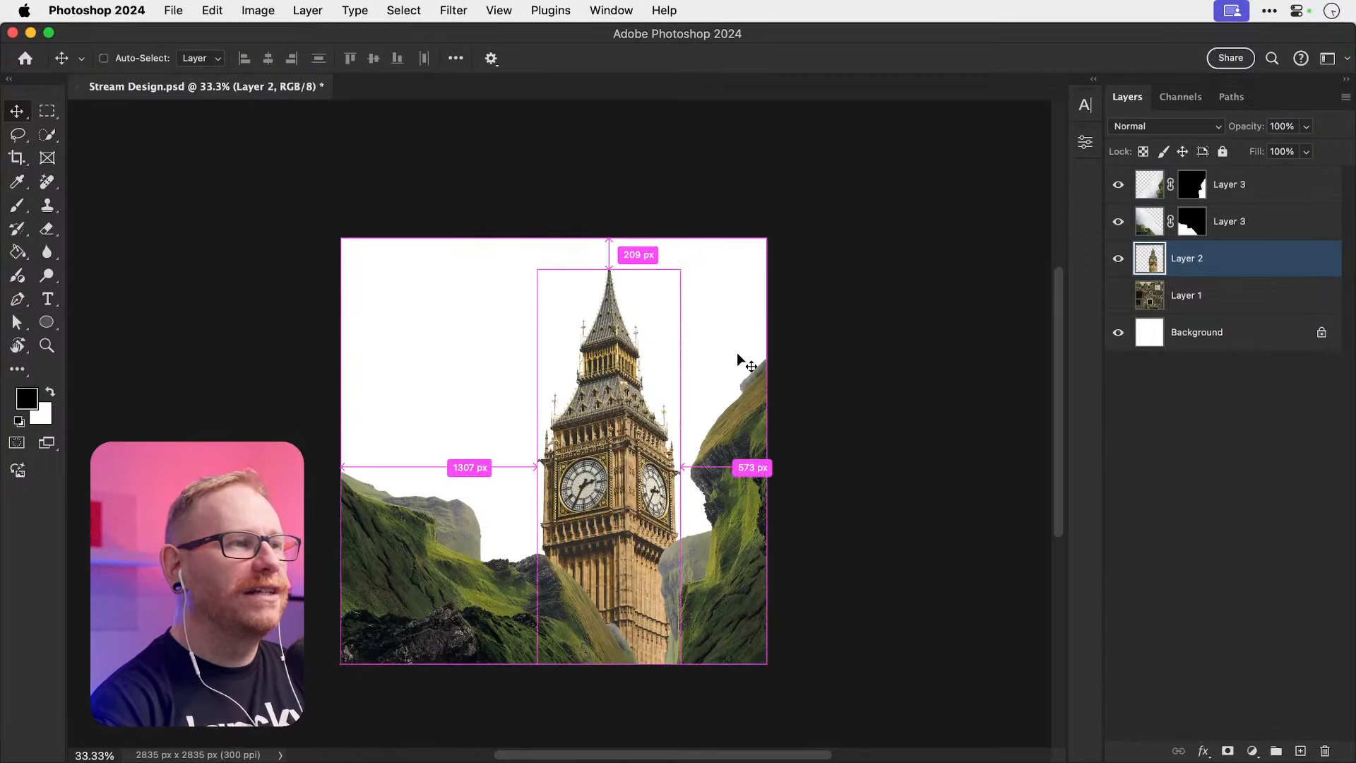
Step: Switch to Bridge and open Car.jpg in Photoshop
key("super+Tab")
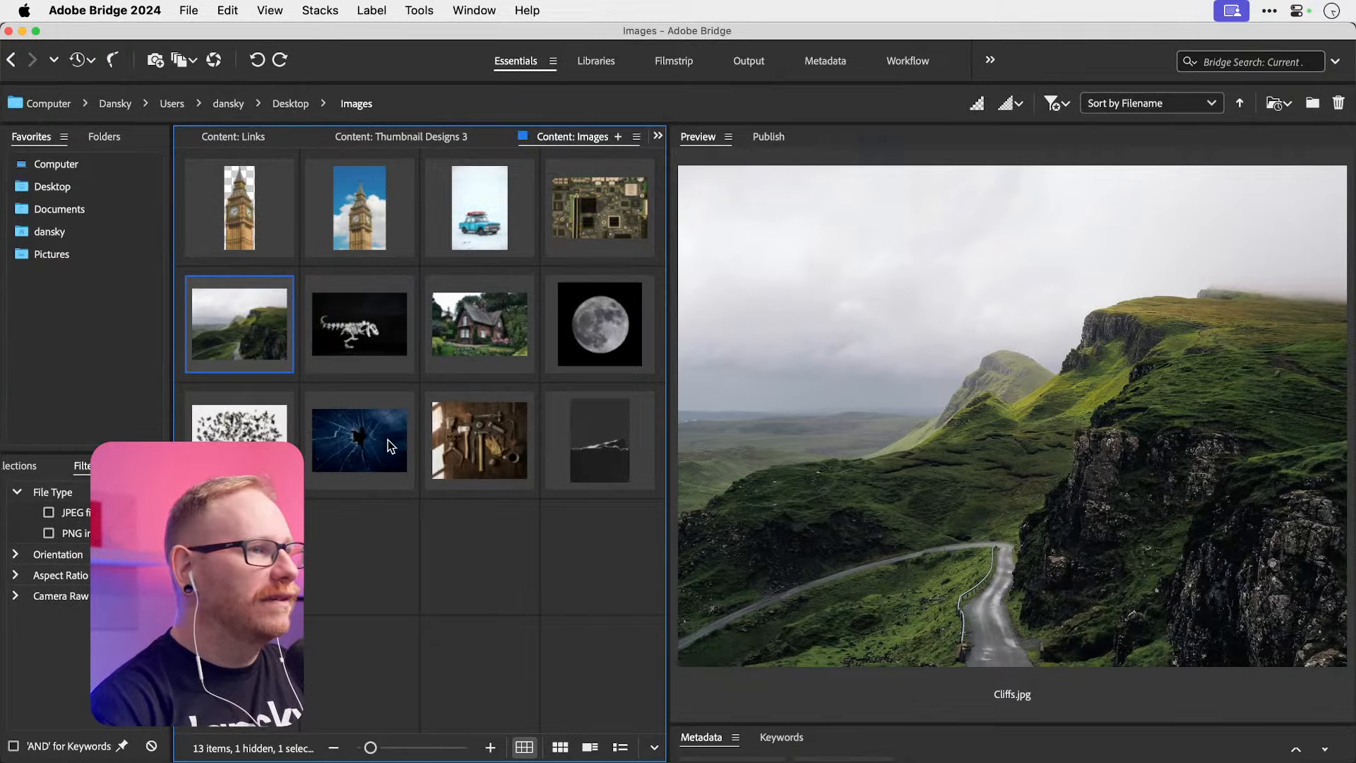
key("super+Tab")
key("super+Tab")
key("super+Tab")
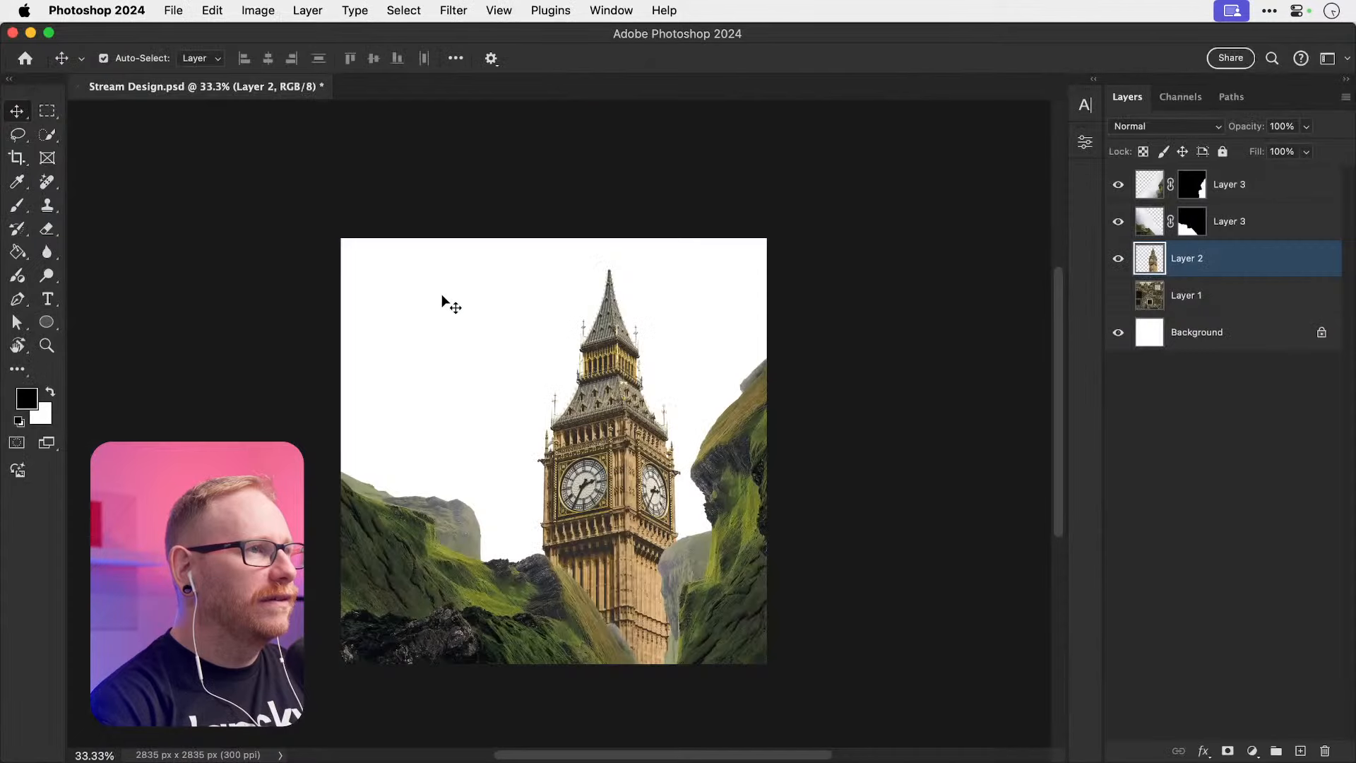
key("super+Tab")
left_click(486, 219)
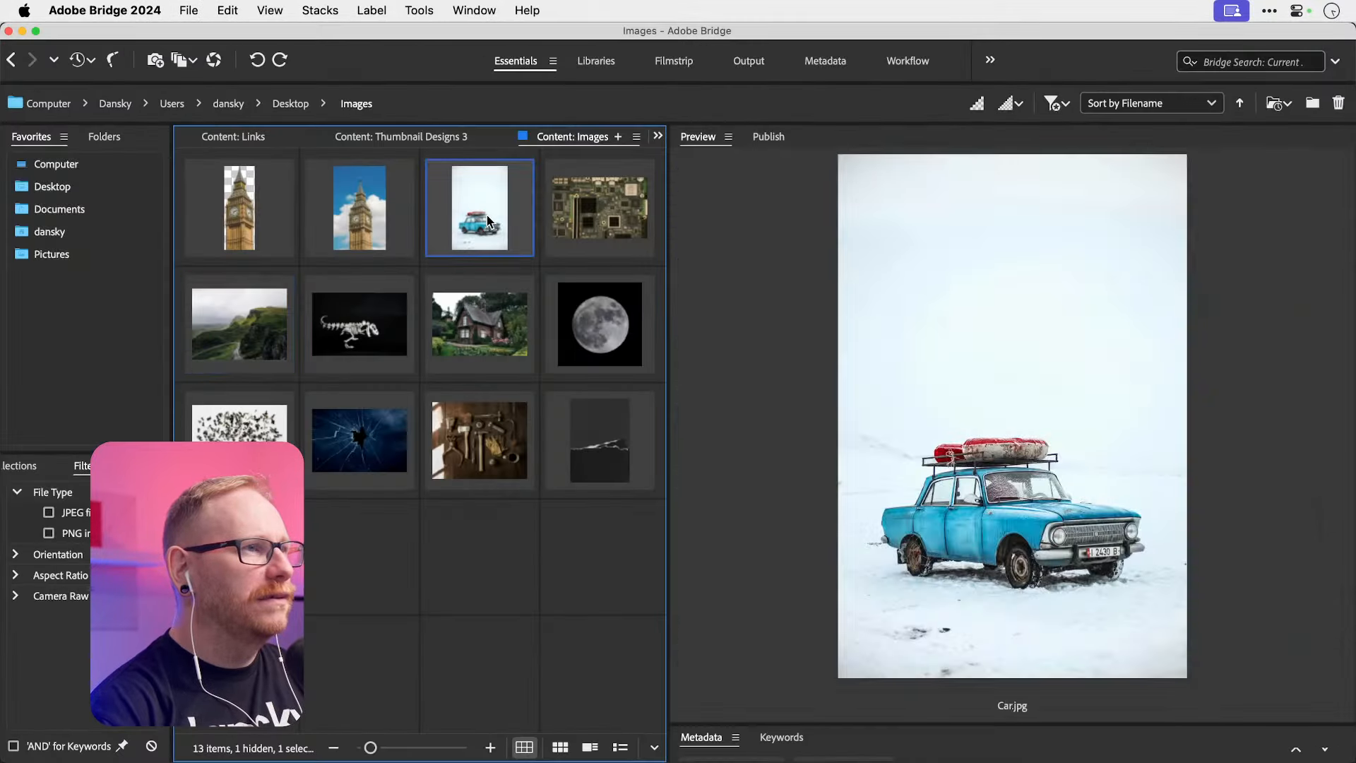
double_click(487, 220)
Step: Mask the blue car out of its background with Select Subject and duplicate the masked layer into Stream Design.psd
left_click(403, 10)
left_click(434, 219)
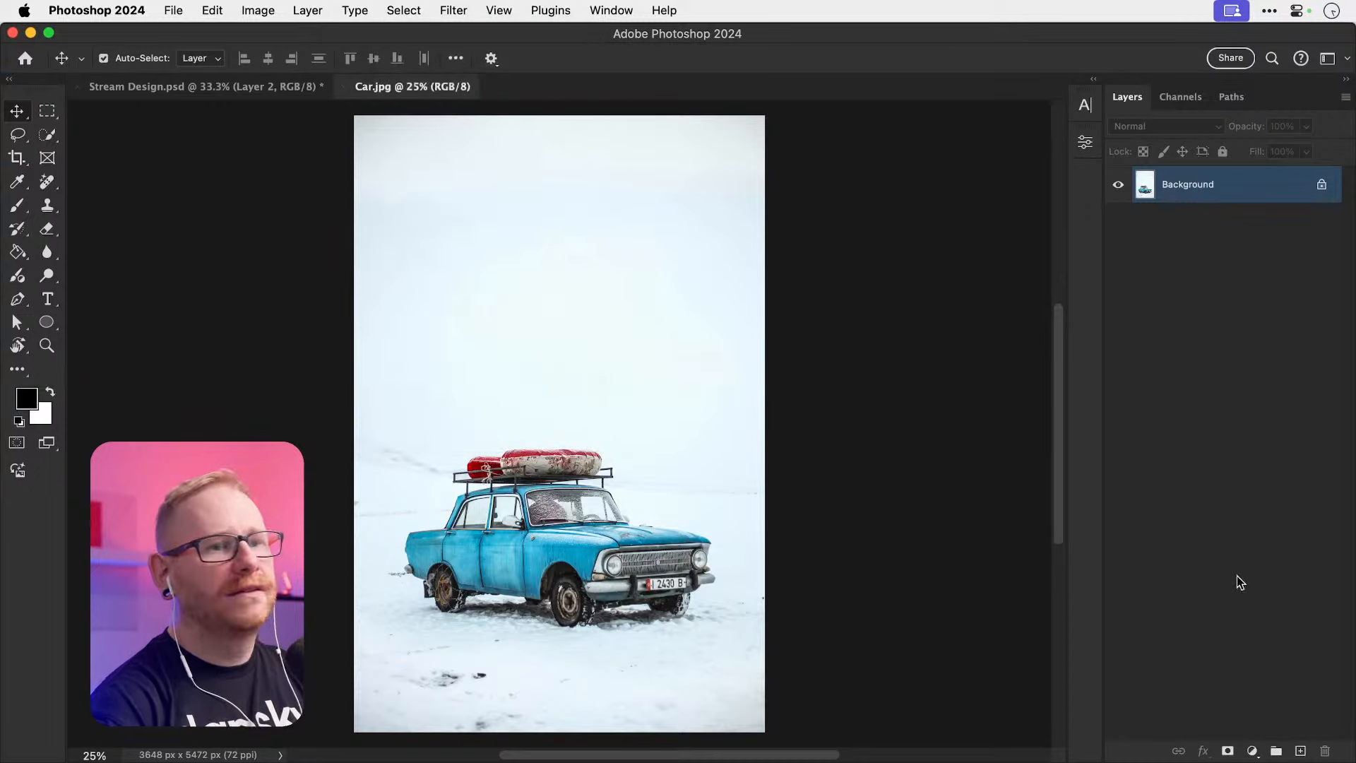
left_click(1229, 751)
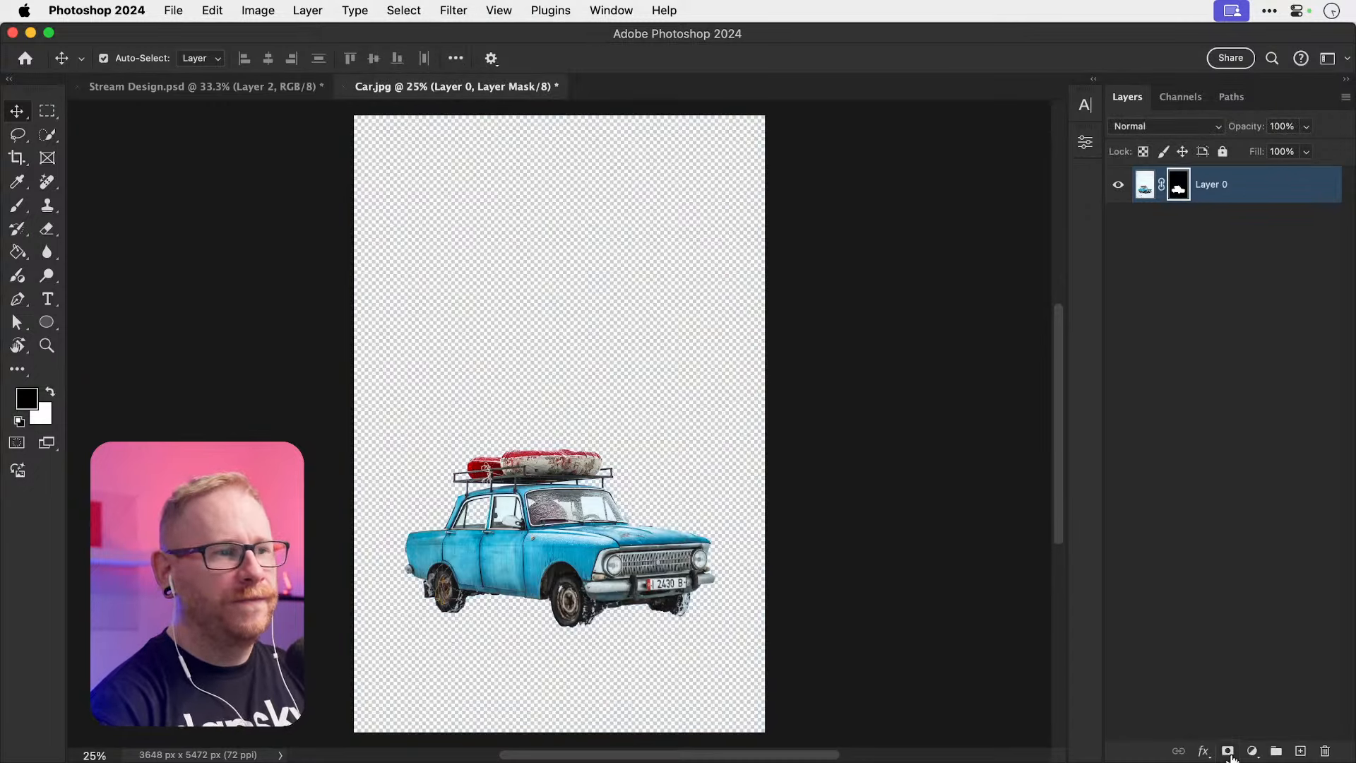
right_click(1229, 188)
left_click(1131, 259)
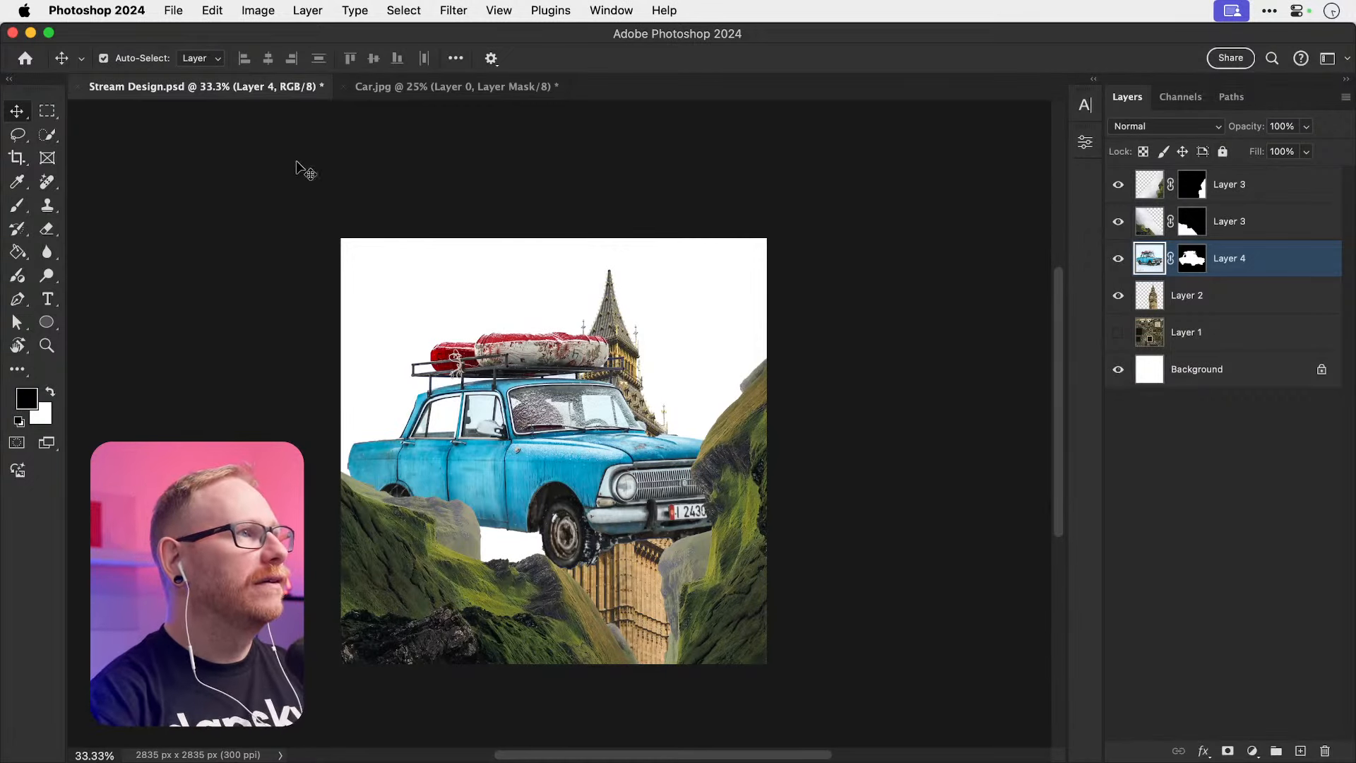
Step: Flip the car layer horizontally
left_click(210, 10)
mouse_move(350, 440)
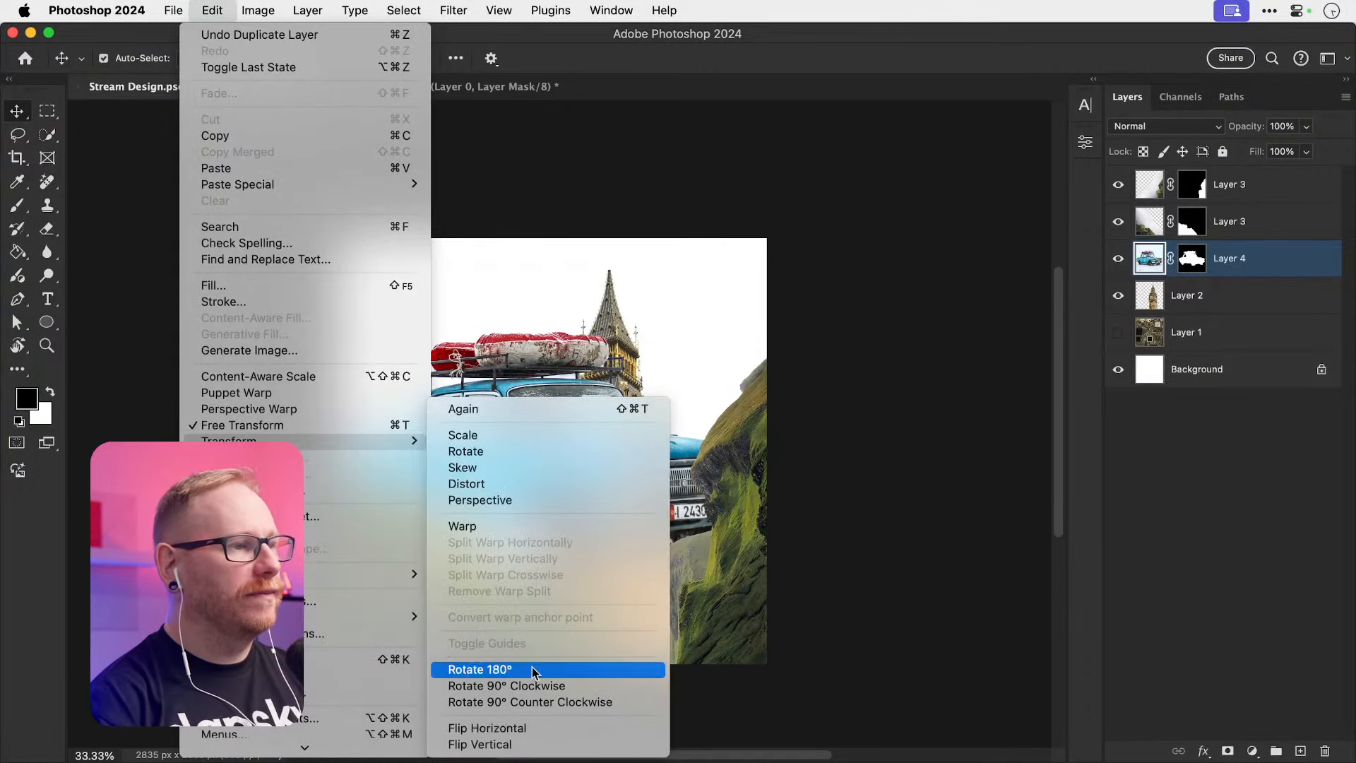
left_click(521, 729)
Step: Shrink the car to a small size and place it tilted against Big Ben's left clock face
key("super+t")
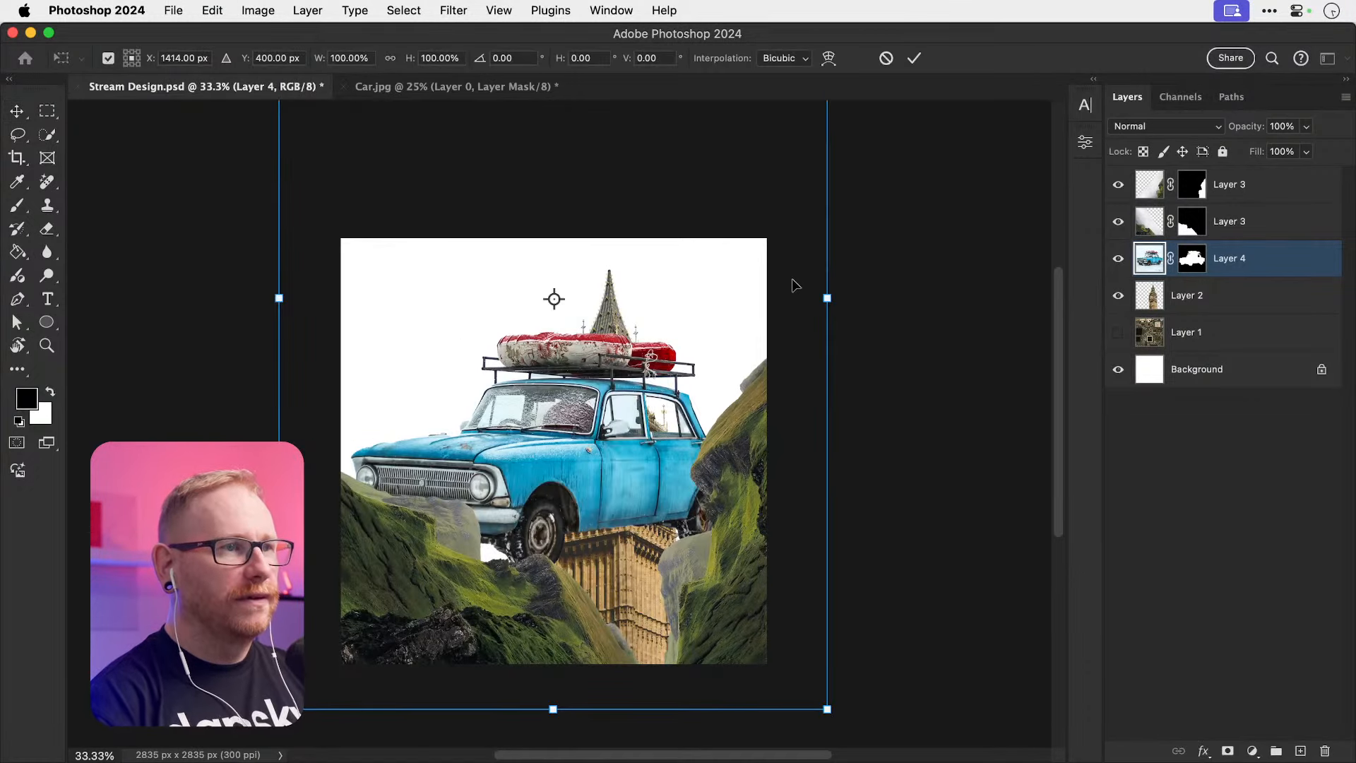
left_click_drag(825, 707, 591, 357)
left_click_drag(553, 332, 549, 495)
left_click_drag(600, 537, 613, 515)
key("Return")
scroll(542, 508, "up", 4)
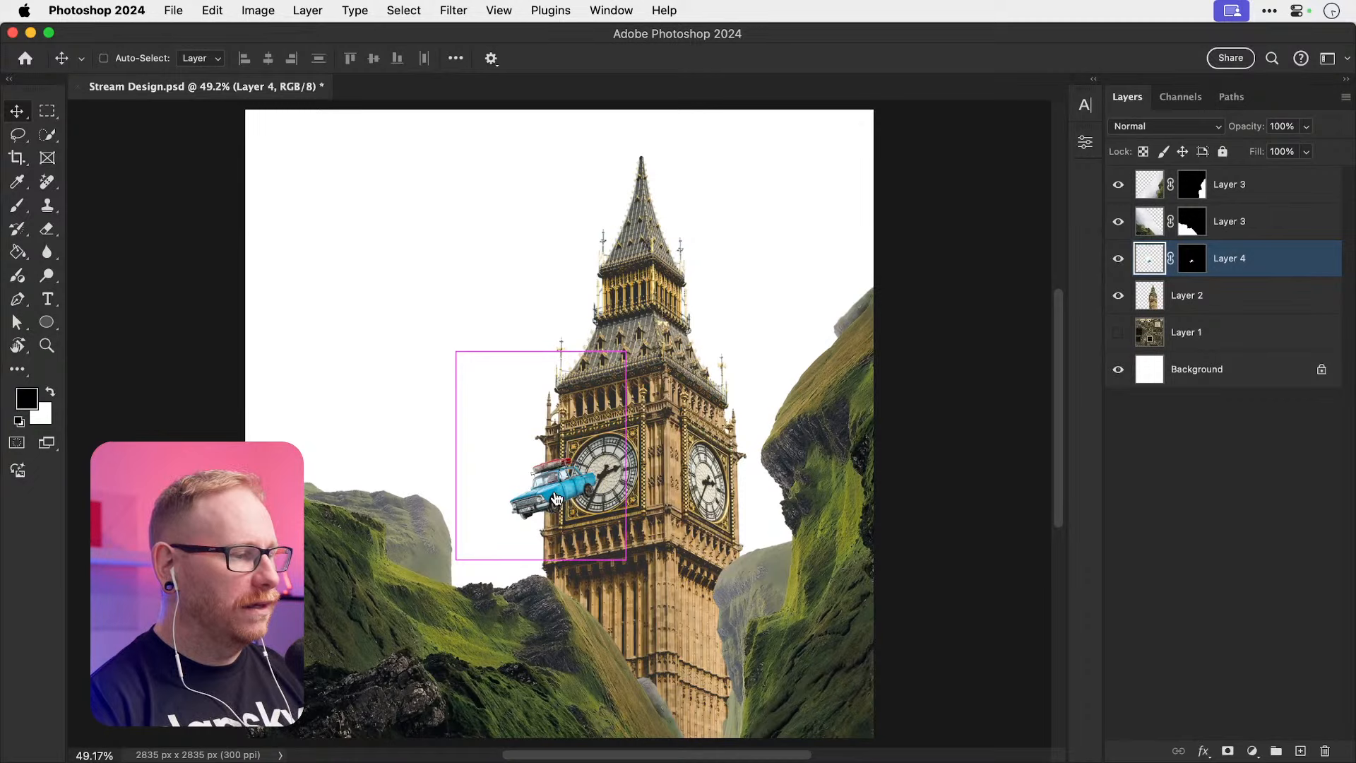
key("super+Tab")
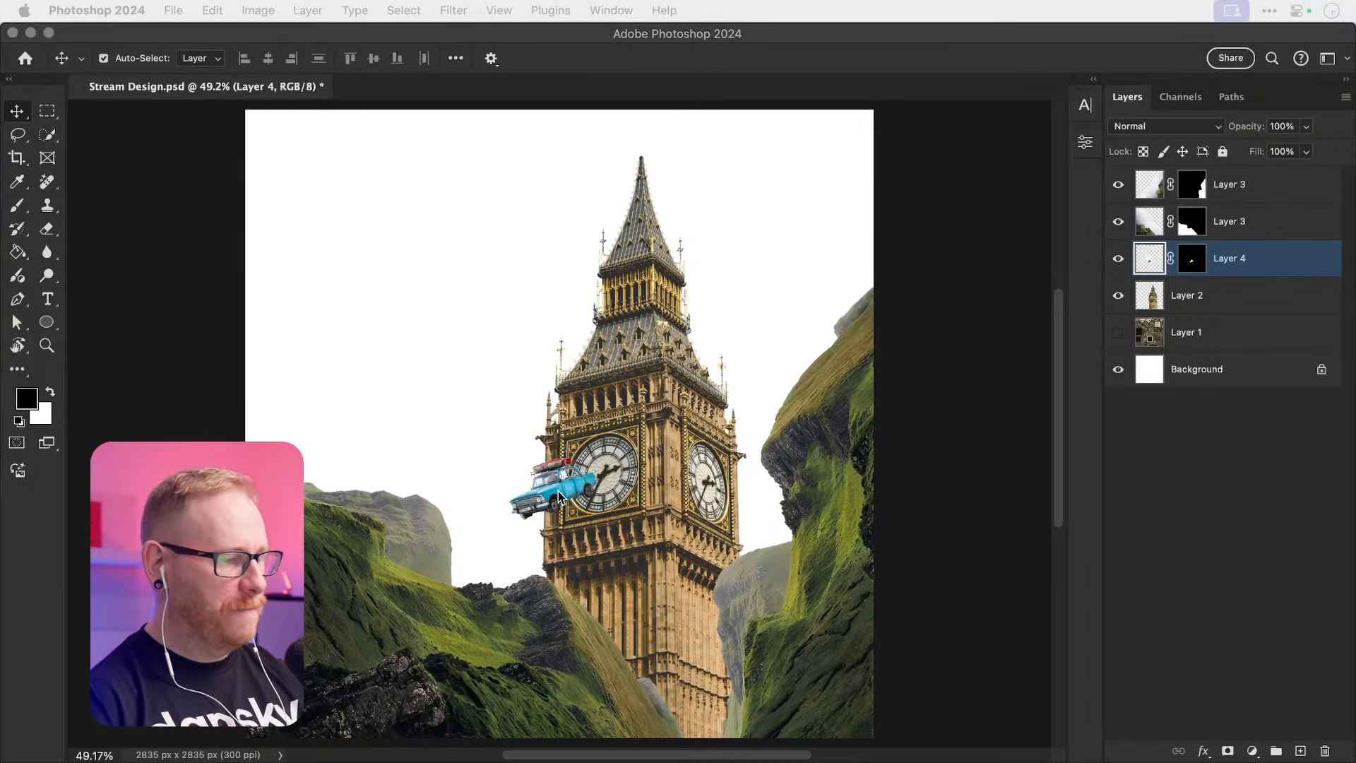
key("super+Tab")
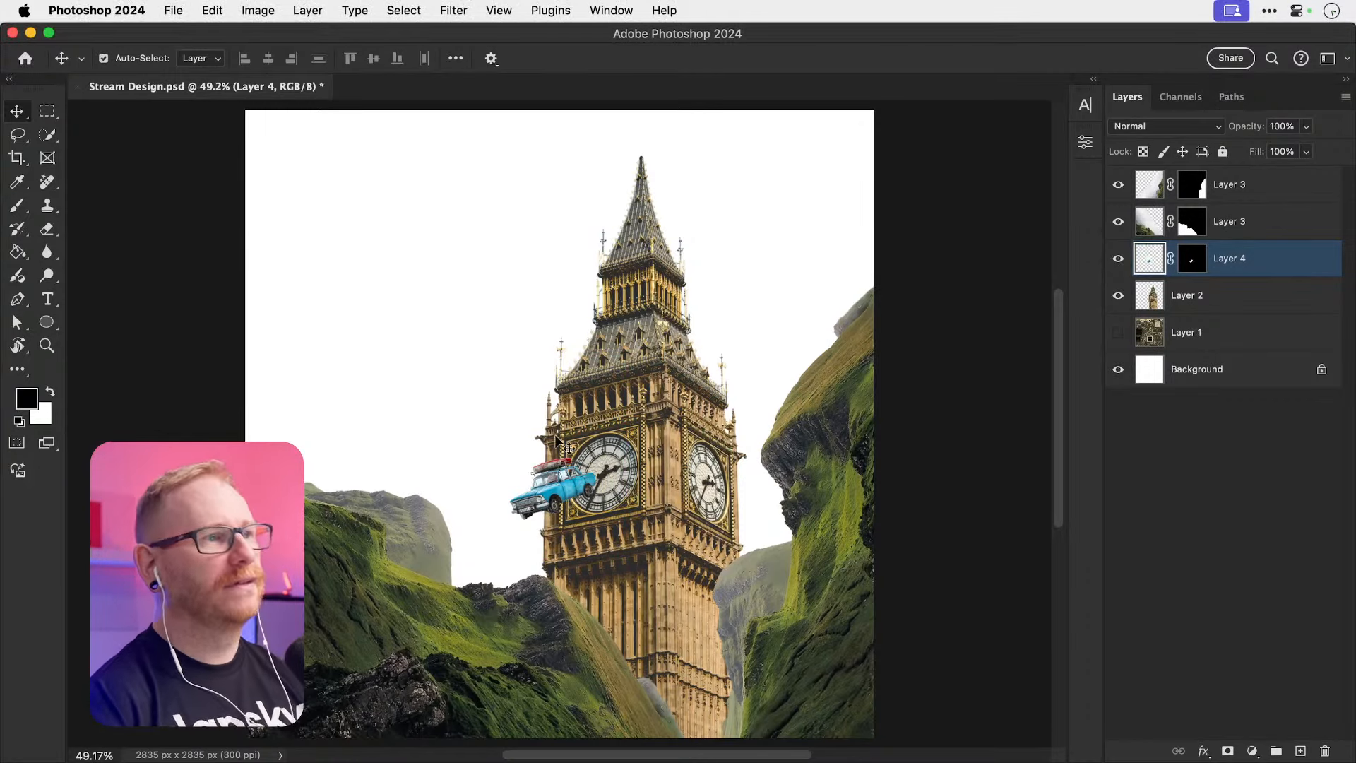
key("super")
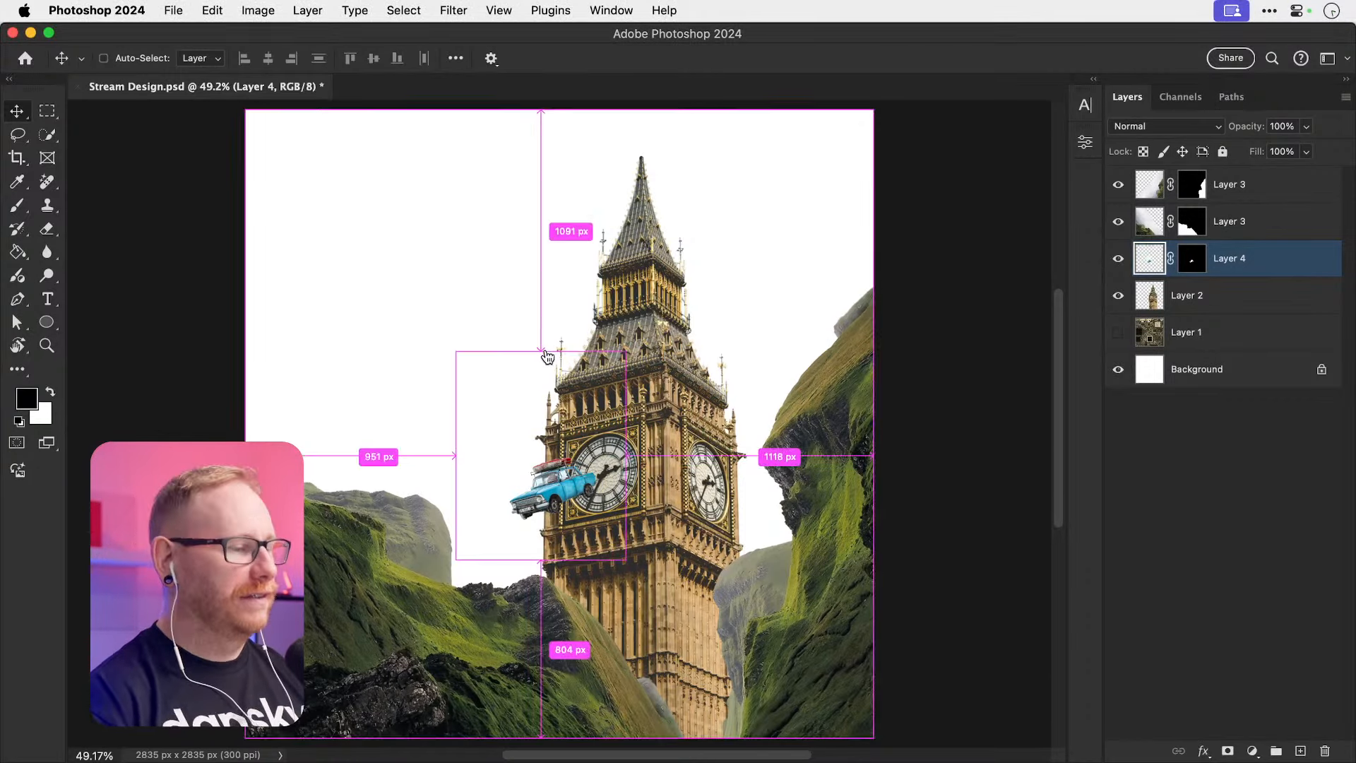
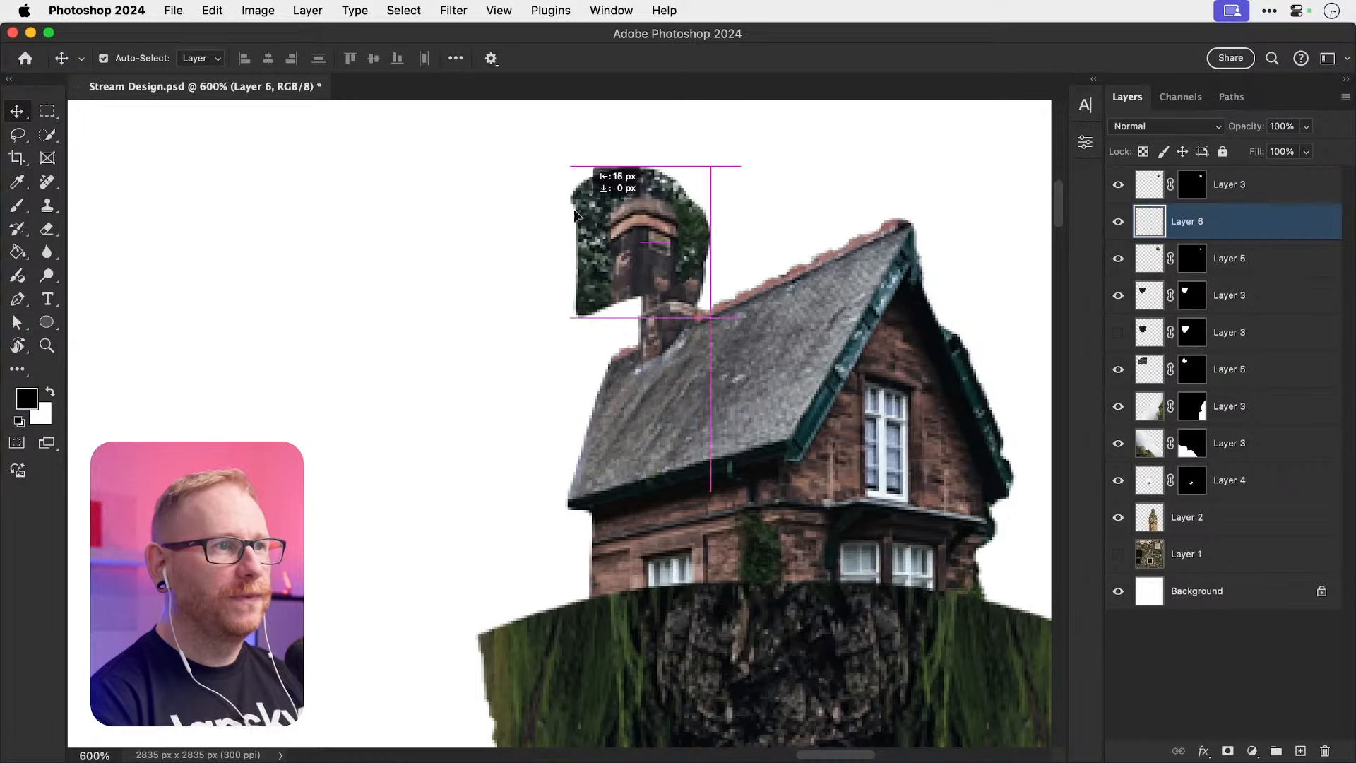
Step: Try to isolate the chimney on Layer 6 with Select Subject, and undo back to the patch's original position over the house
left_click(404, 10)
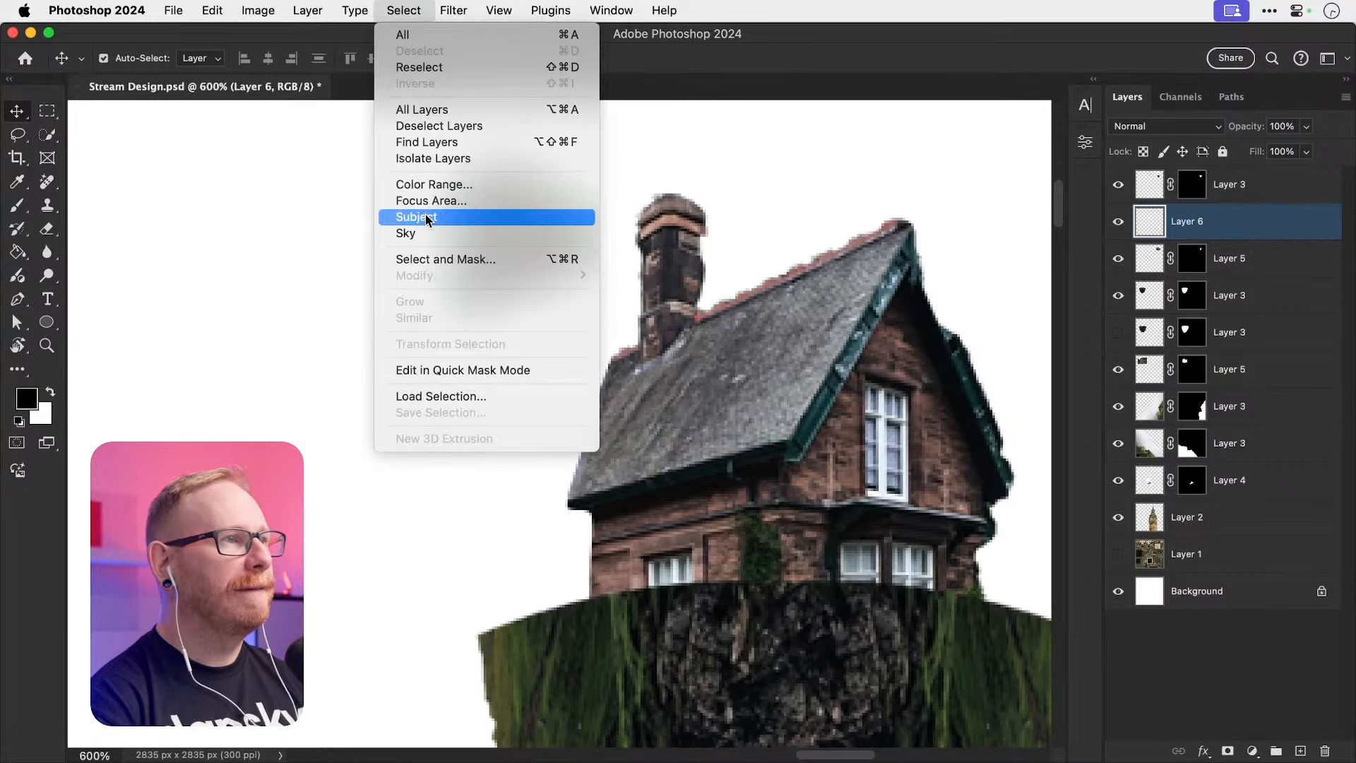
left_click(426, 217)
key("super+d")
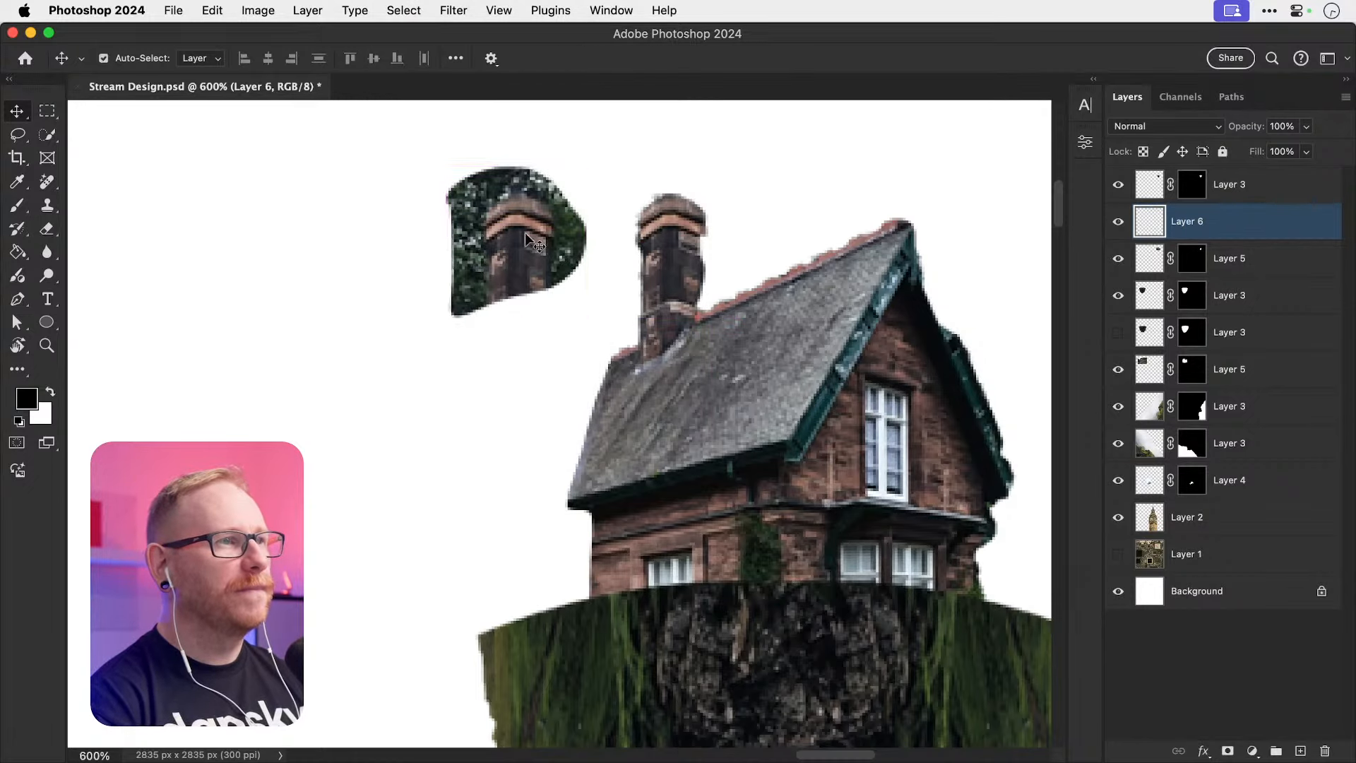
key("BackSpace")
key("super+z")
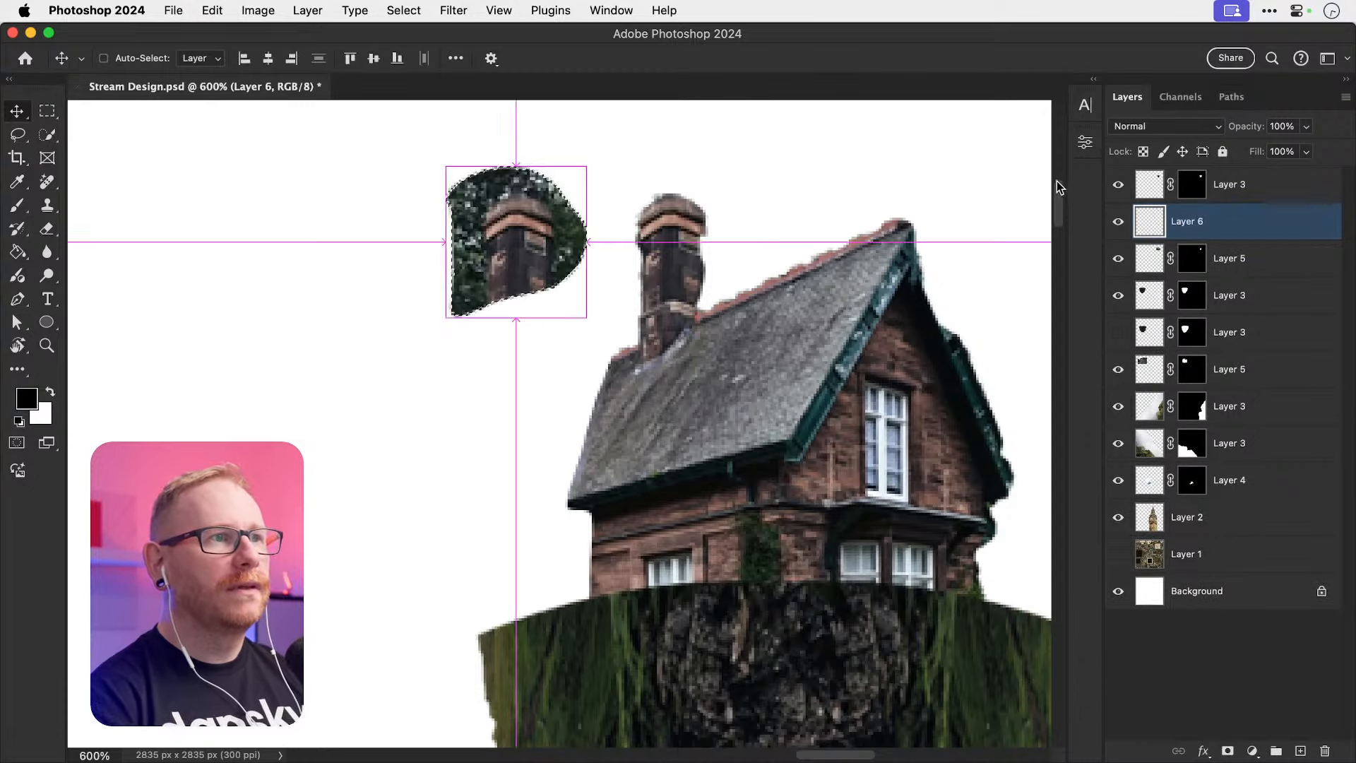
key("super+z")
key("super+z")
key("super+shift+z")
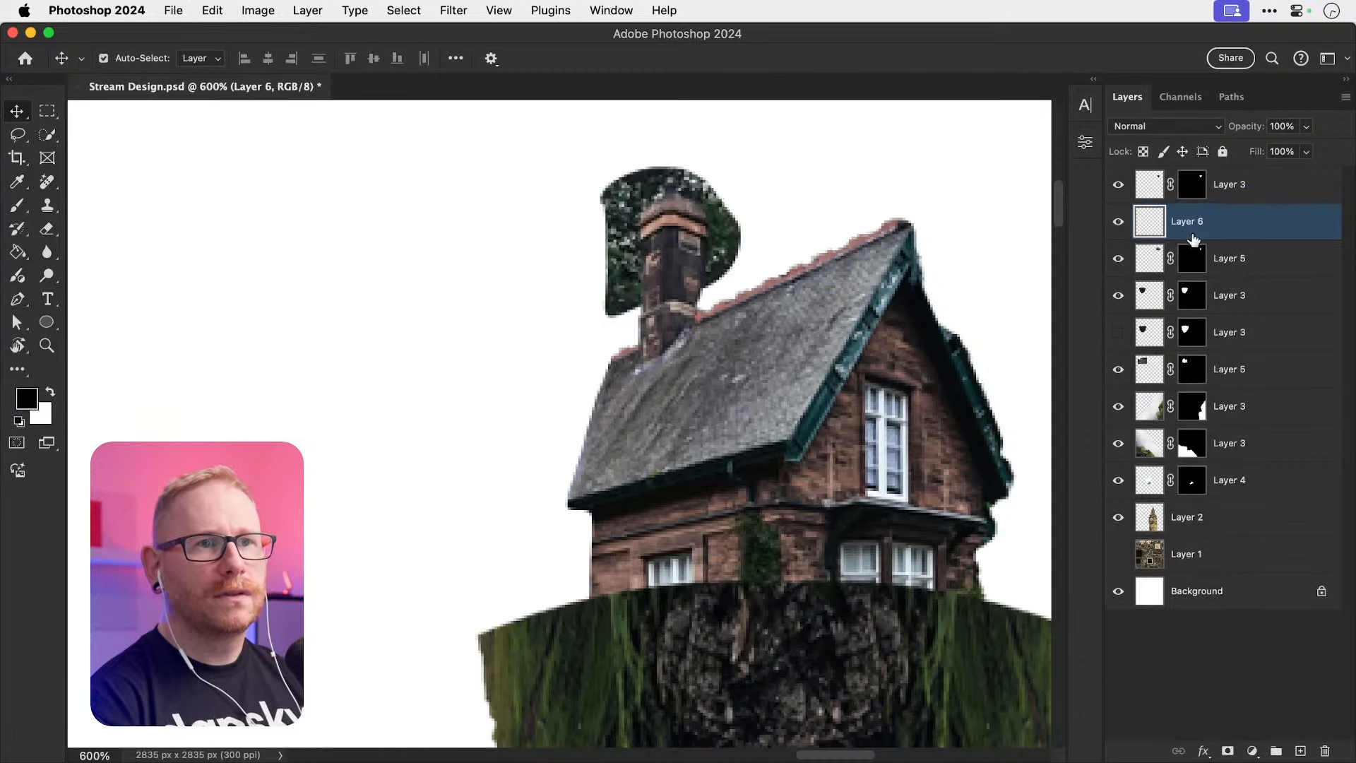
Step: Load the Layer 5 mask below as a selection, invert it and delete the foliage around the chimney on Layer 6
left_click(1192, 261, "super")
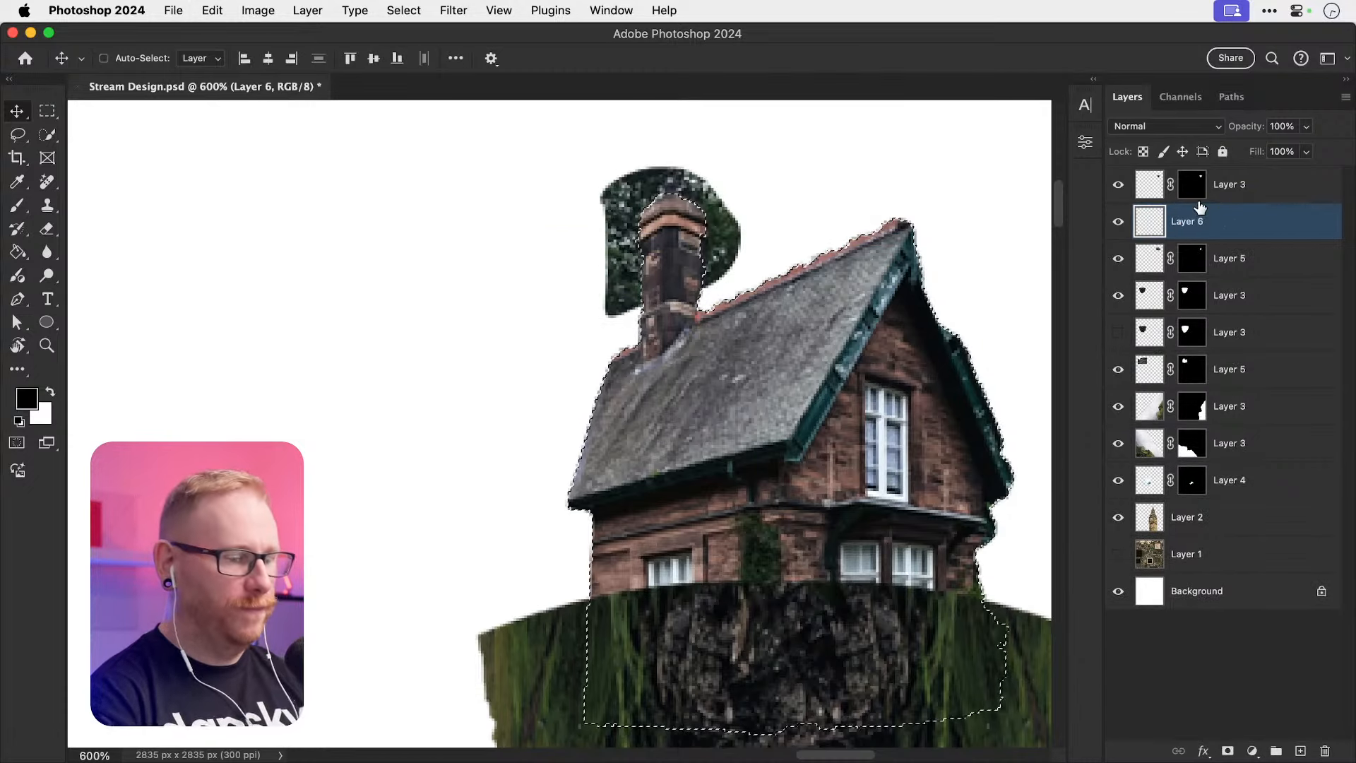
key("super+shift+i")
key("BackSpace")
key("super+d")
Step: Nudge the chimney piece on Layer 6 down and slightly left over the existing chimney
key("Down")
key("Down")
key("Down")
key("Down")
key("Down")
key("Down")
key("Left")
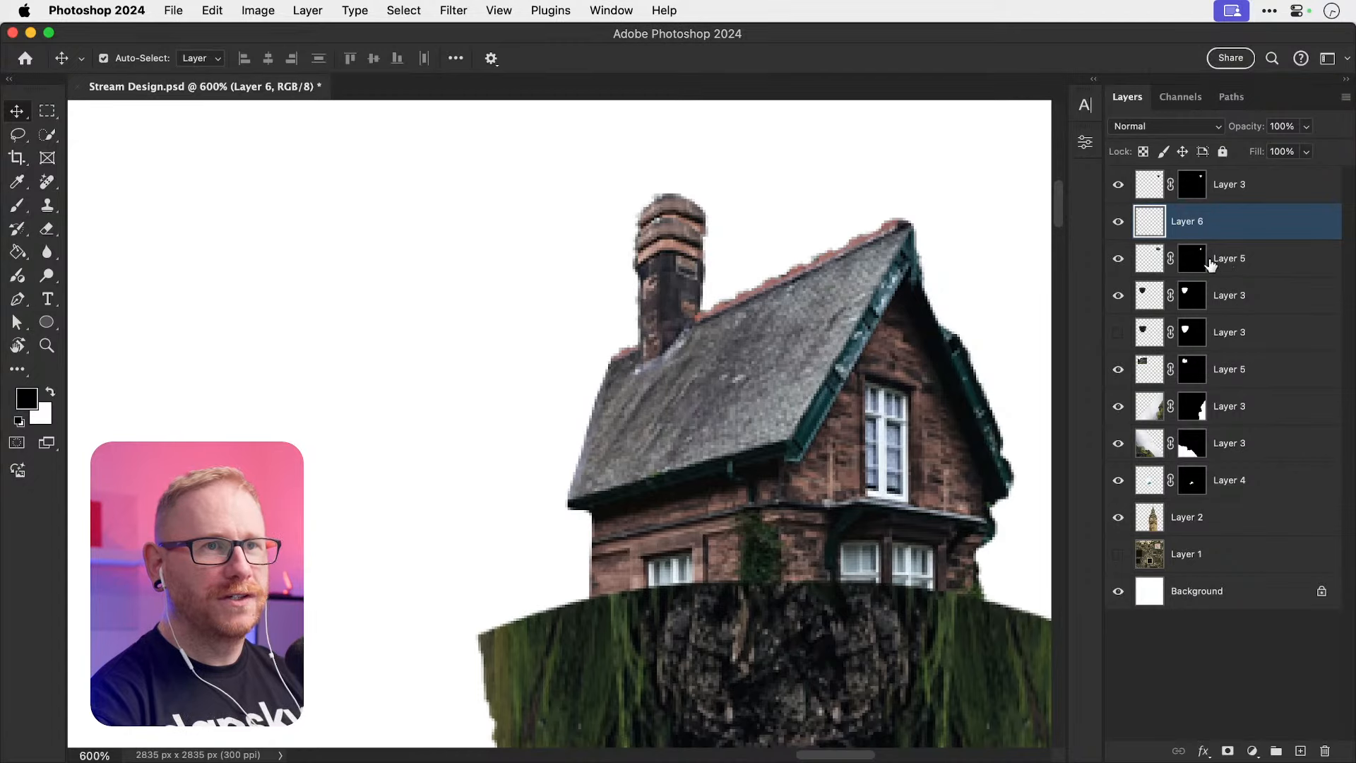
Step: Paint out the old chimney top on the Layer 5 mask in black with a small brush of about 9 px
left_click(1194, 263)
key("b")
key("bracketleft")
key("bracketleft")
key("bracketleft")
key("bracketleft")
key("bracketleft")
key("bracketleft")
key("bracketleft")
key("bracketleft")
key("bracketleft")
key("bracketleft")
key("bracketleft")
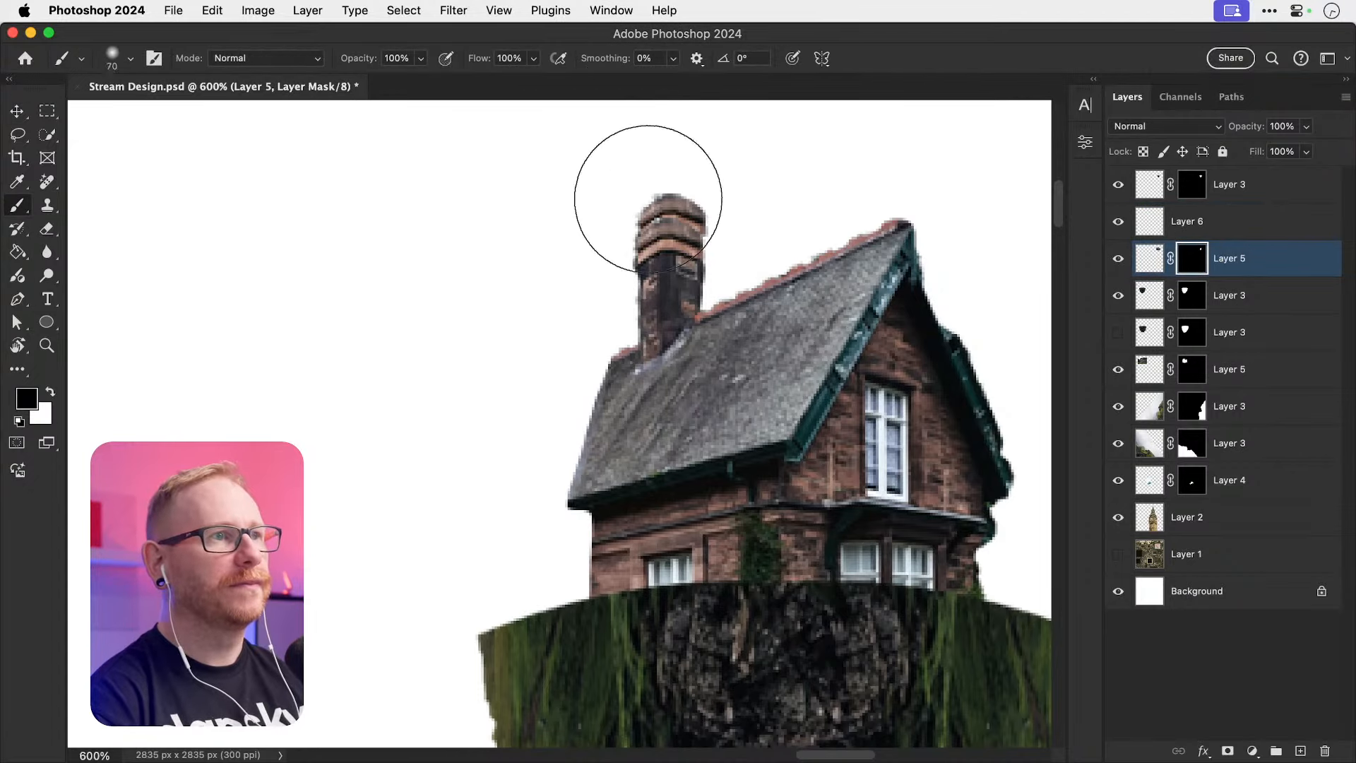
key("super+z")
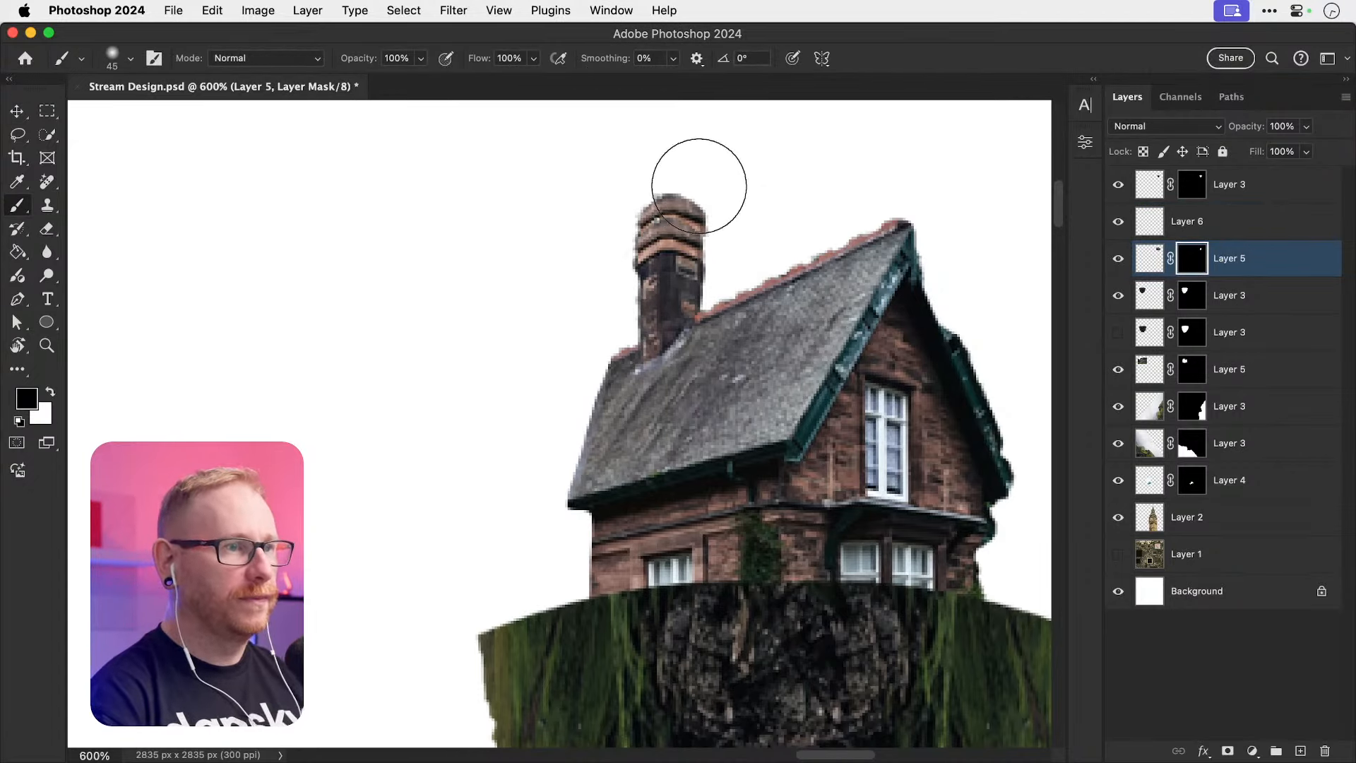
key("bracketleft")
key("bracketleft")
key("bracketleft")
key("bracketleft")
key("bracketleft")
key("bracketleft")
key("bracketleft")
key("bracketleft")
key("super+shift+z")
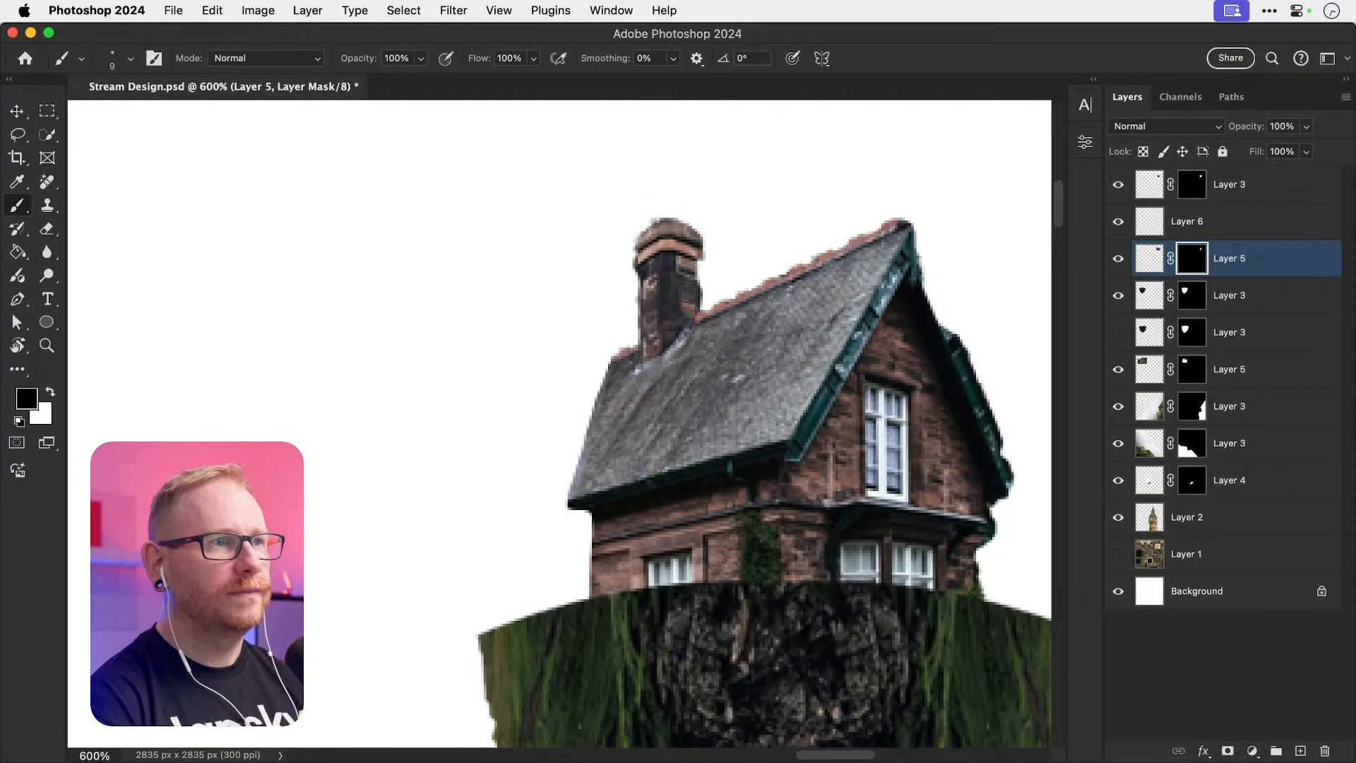
Step: Select the chimney piece on Layer 6 and nudge it down two steps onto the chimney stub
key("v")
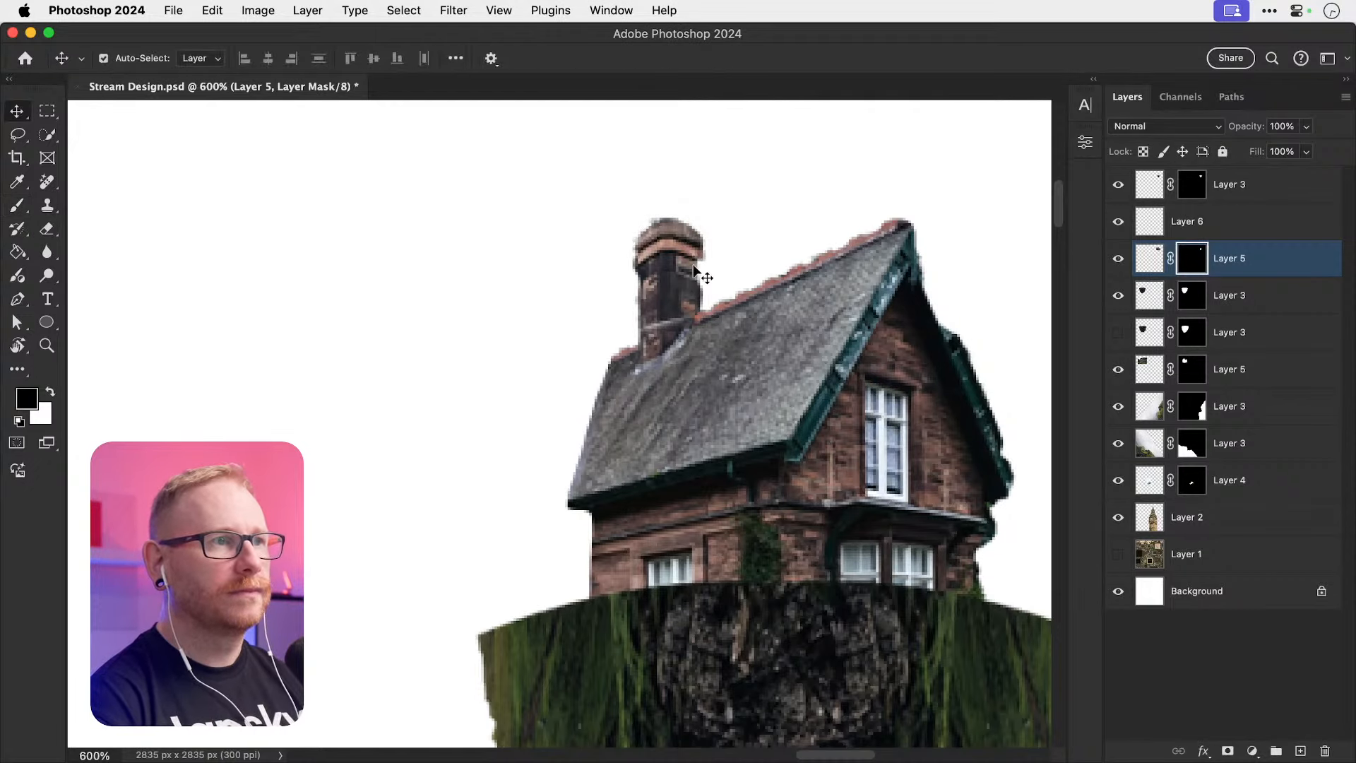
left_click(665, 255)
key("Down")
key("Down")
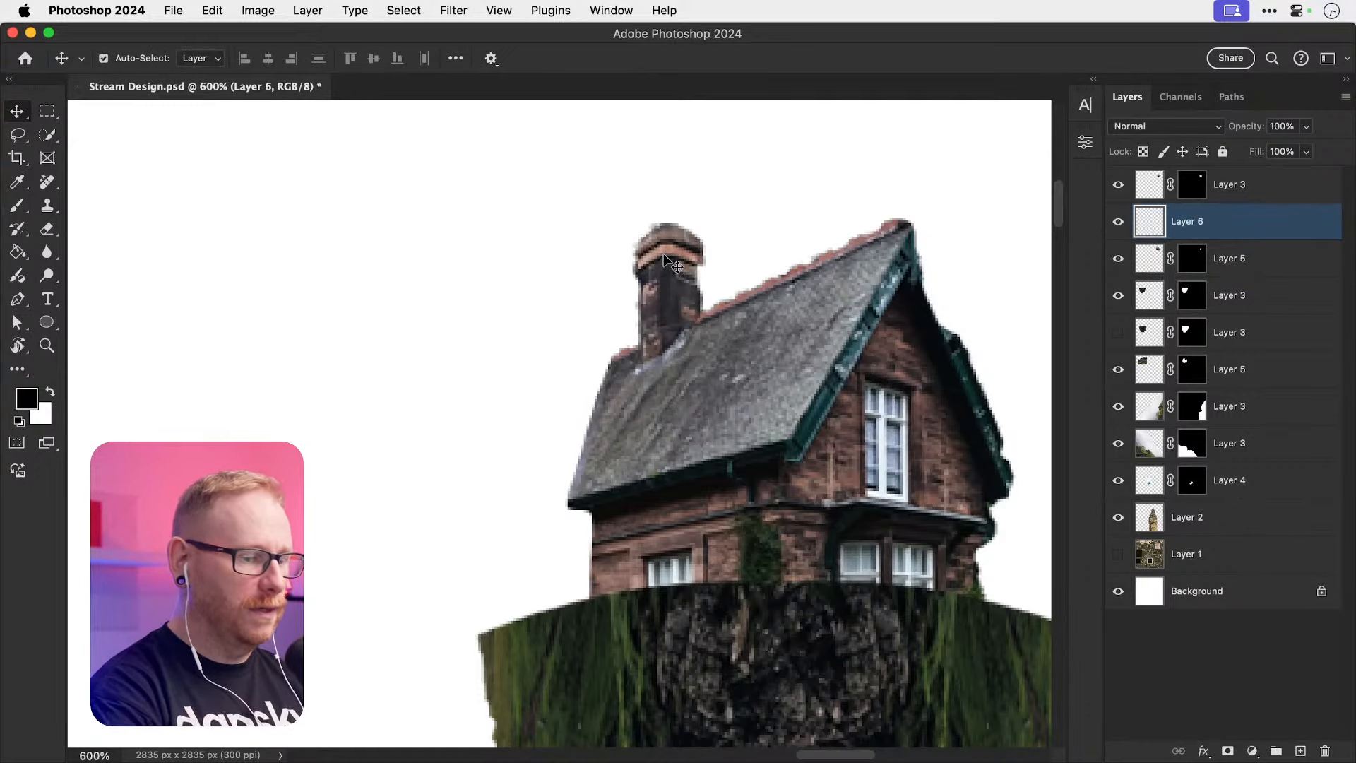
Step: Merge Layer 6 with the house layer below it and check the merged layer by toggling its visibility
key("super+0")
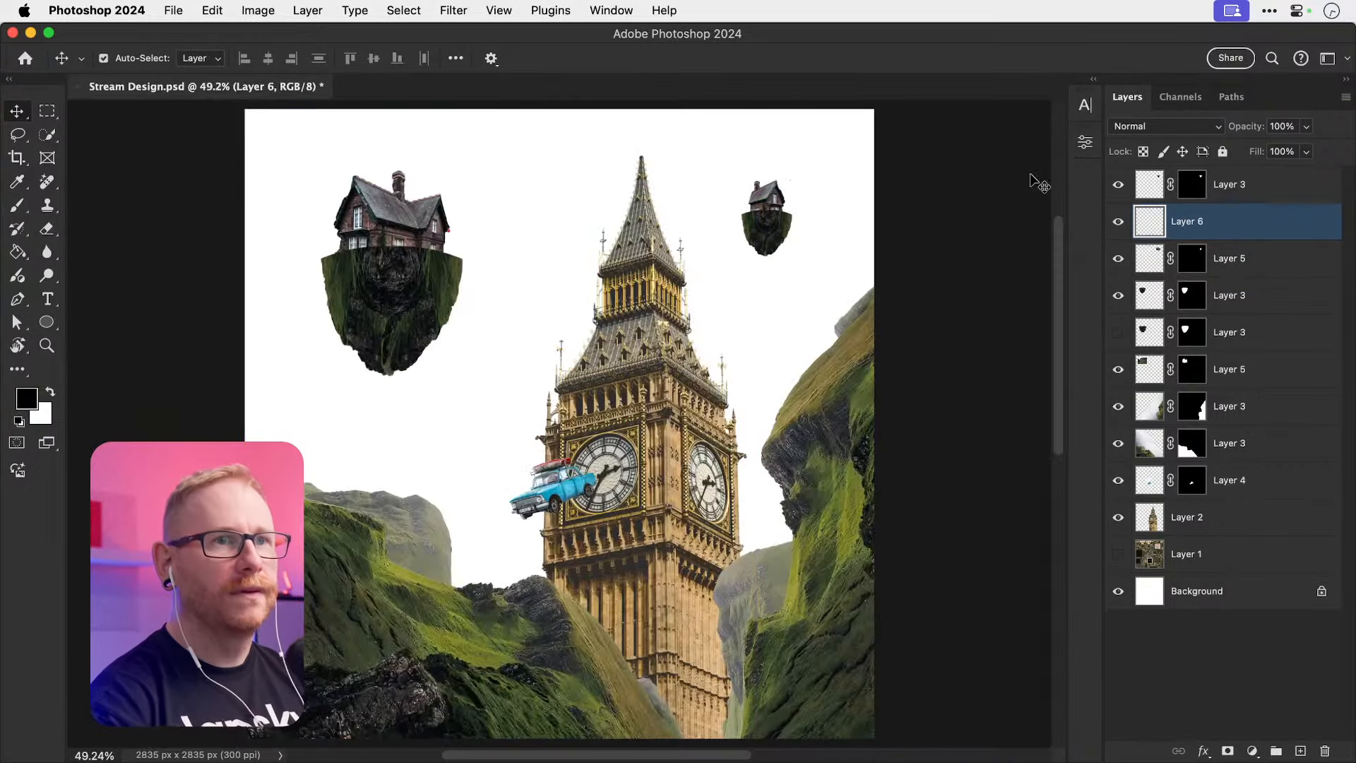
left_click(1286, 263, "shift")
key("super+e")
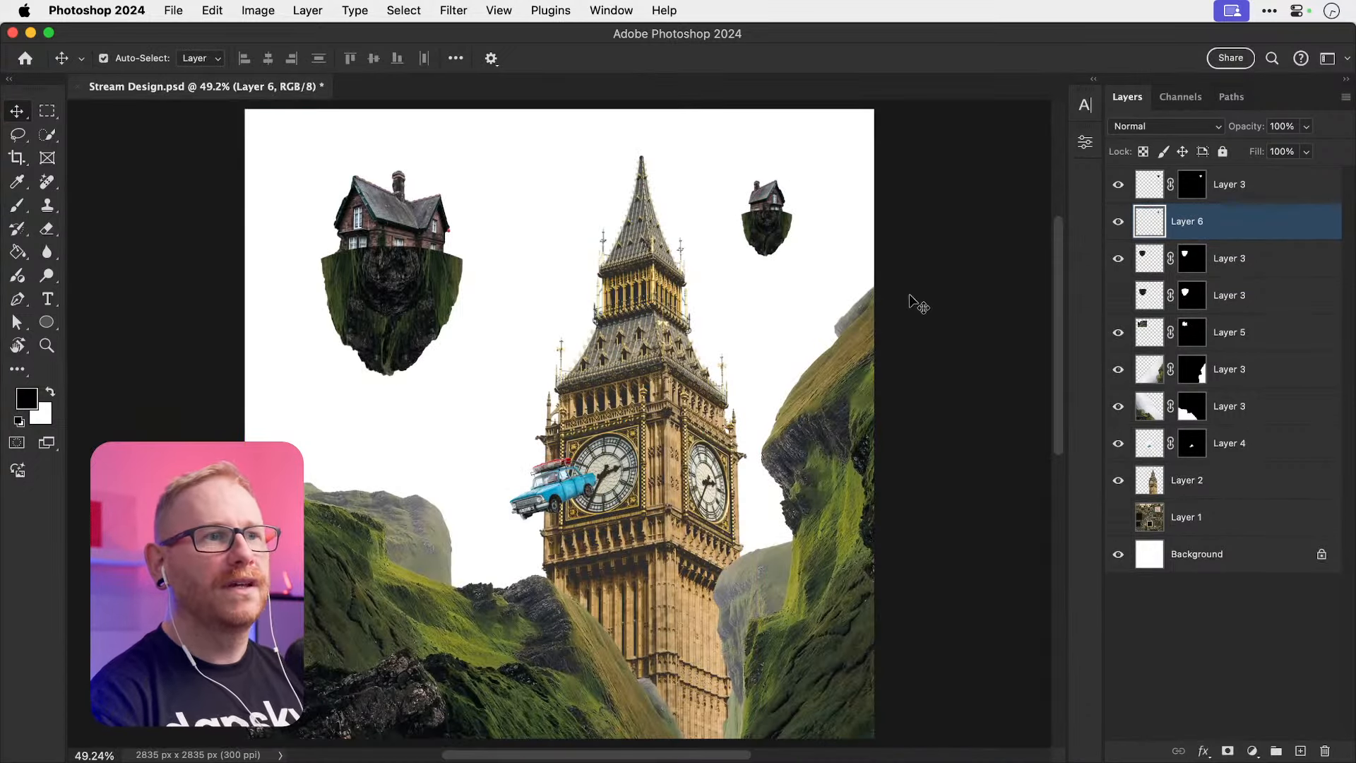
left_click(1118, 222)
left_click(1119, 221)
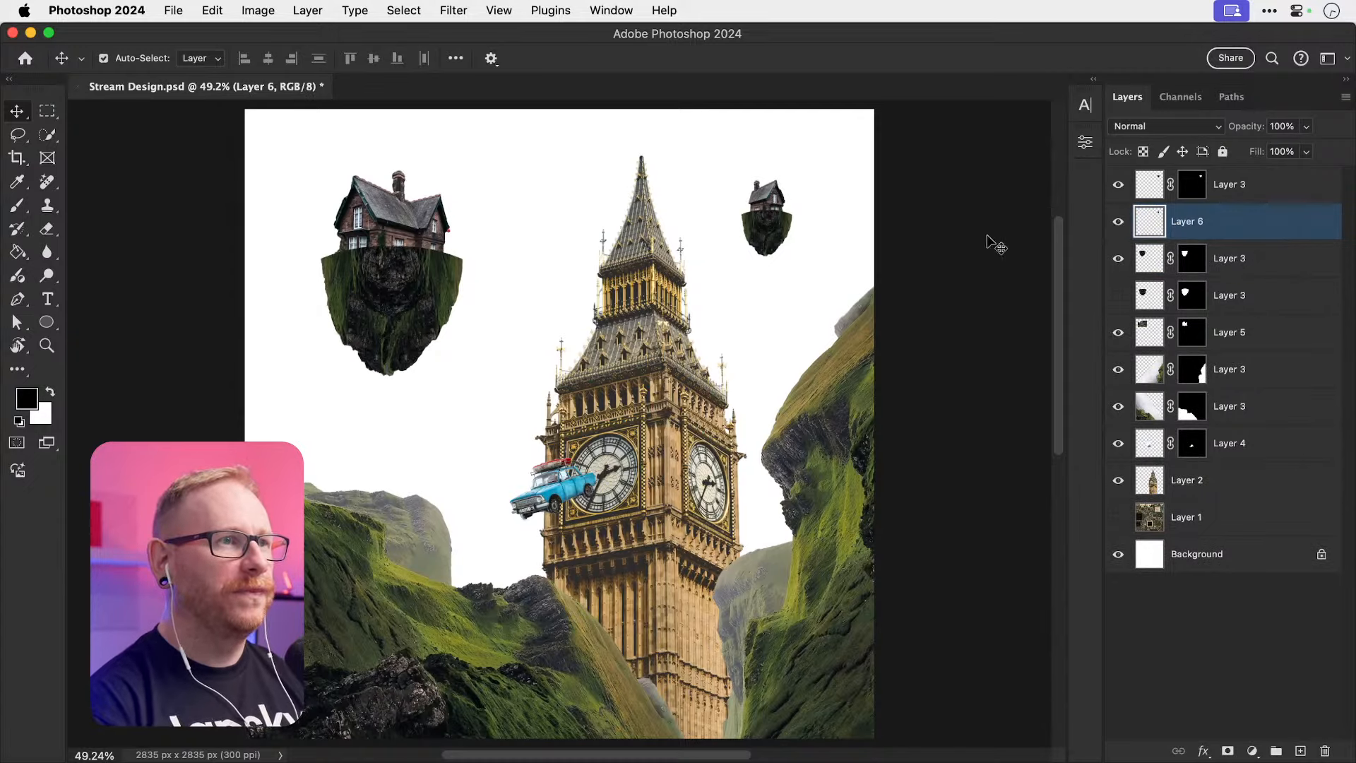
Step: Switch to Adobe Bridge, open Moon.jpg in Adobe Photoshop 2024 and mask the moon using Select Subject
key("super")
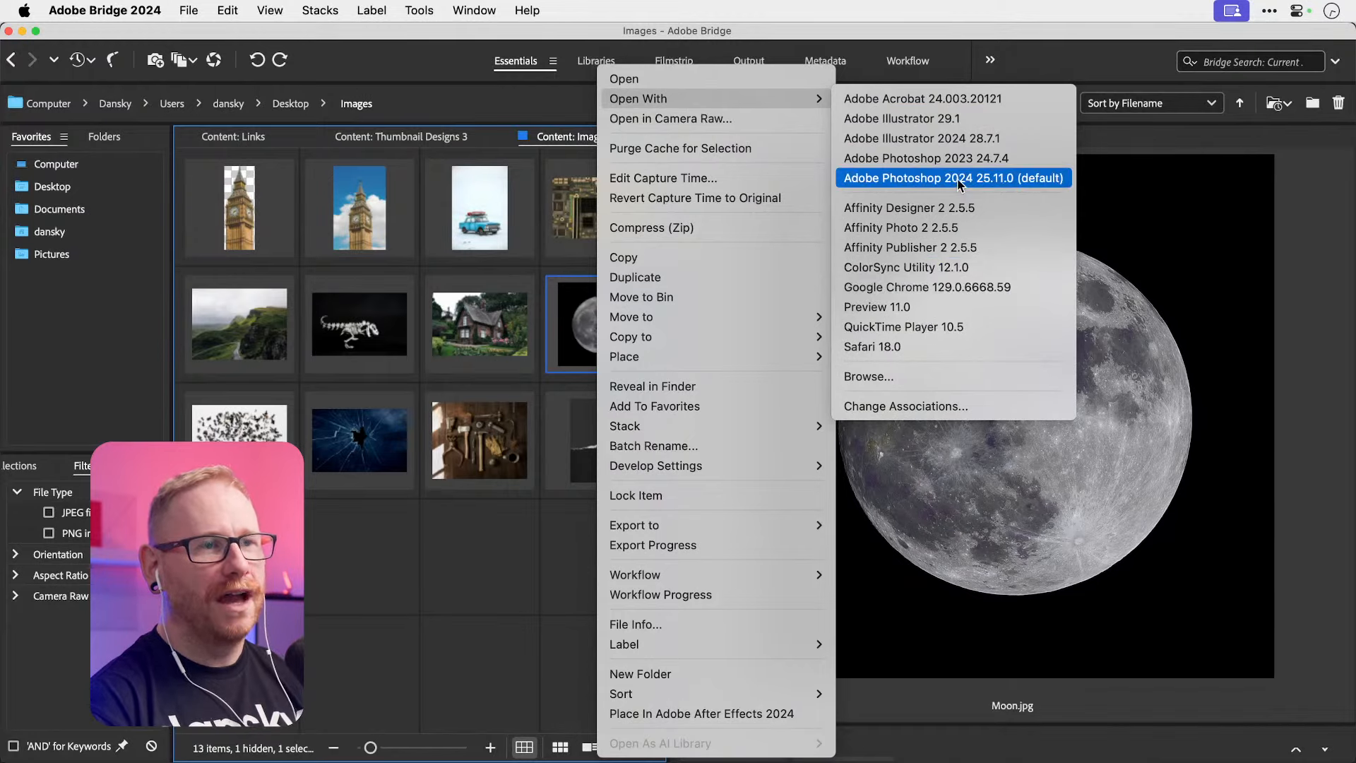
left_click(959, 185)
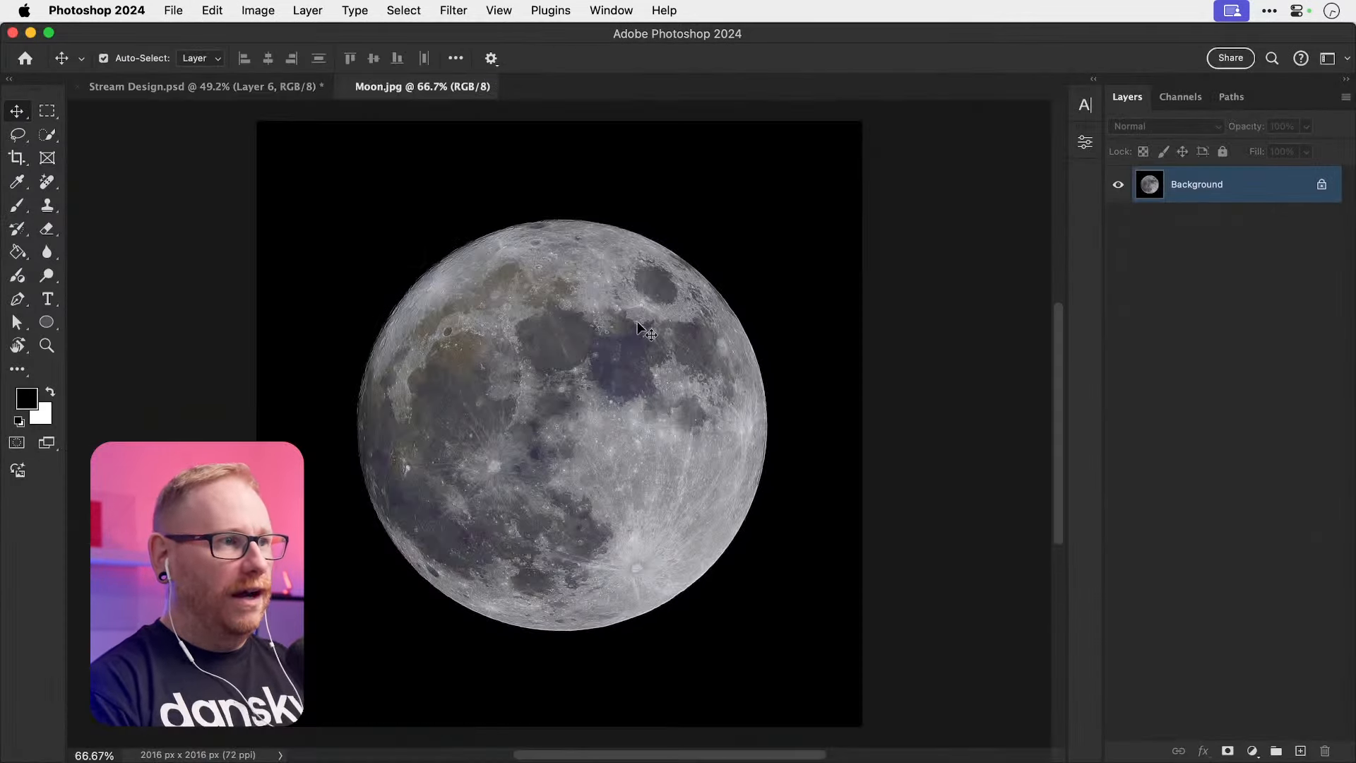
left_click(403, 10)
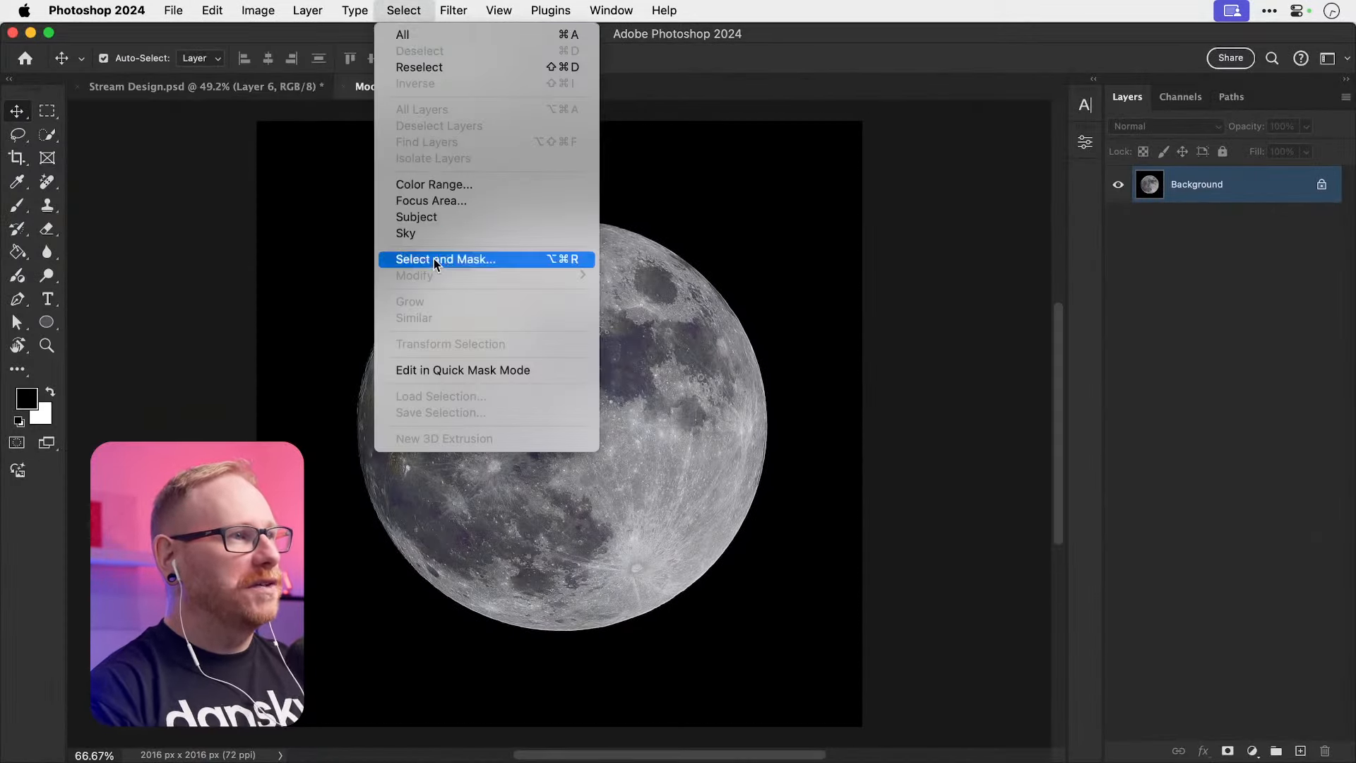
left_click(447, 217)
left_click(1228, 750)
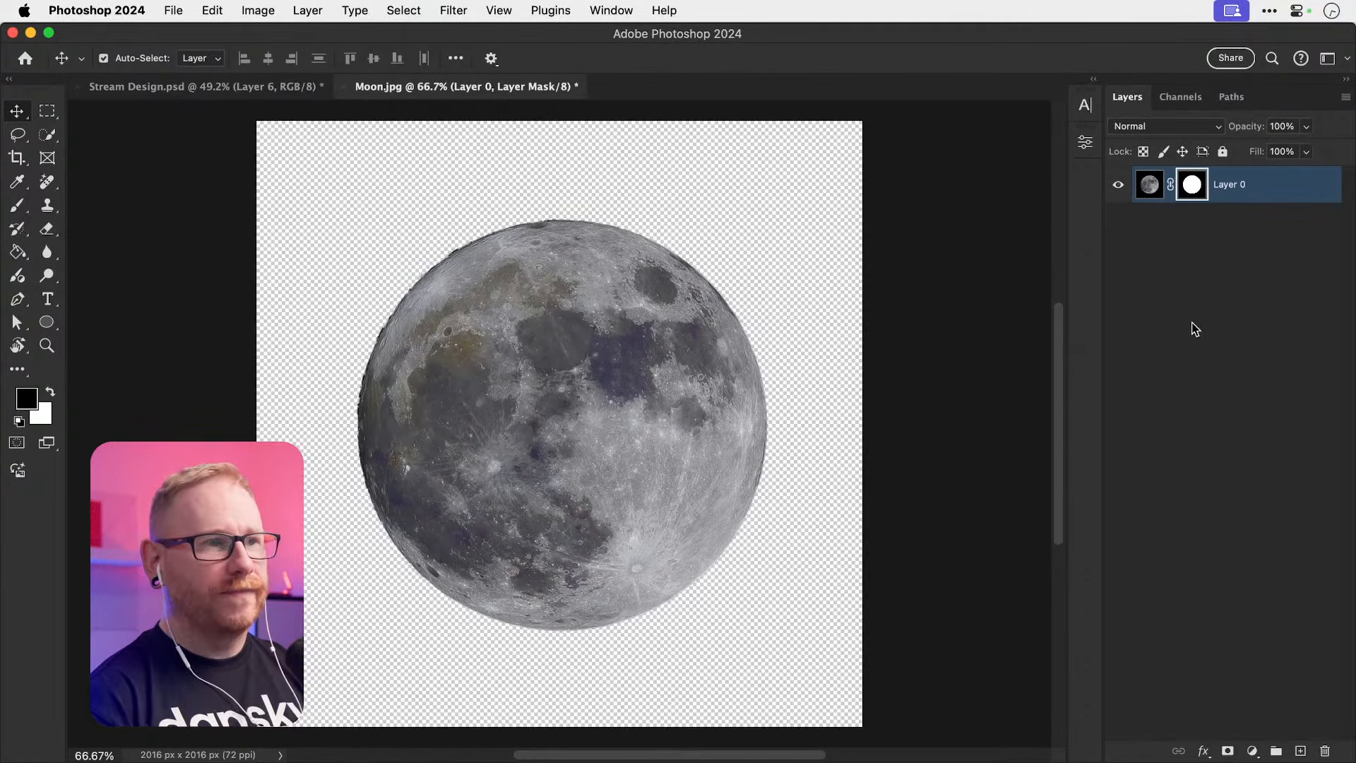
Step: Bring the masked moon into Stream Design.psd above the Background, shrink it behind Big Ben's spire and set its opacity to 20%
right_click(1237, 182)
left_click(759, 290)
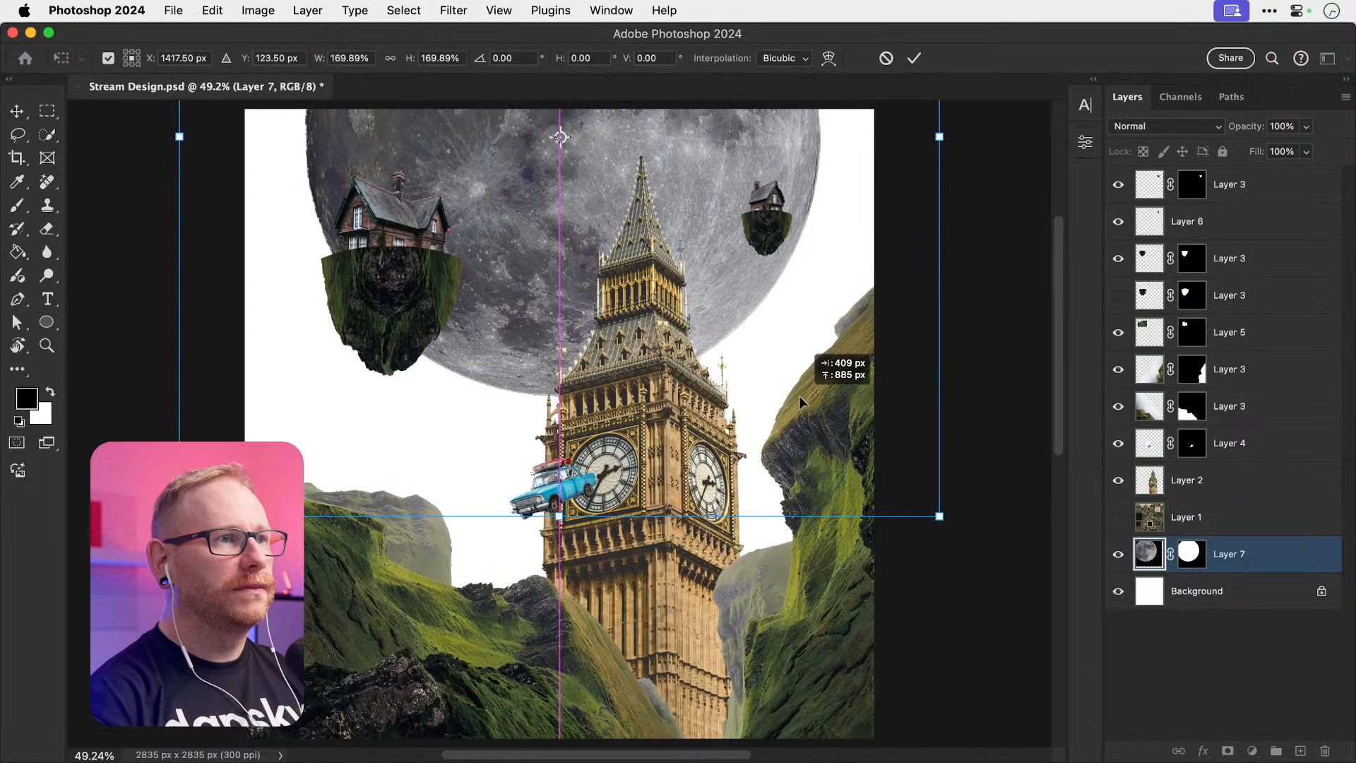
left_click_drag(799, 396, 799, 424)
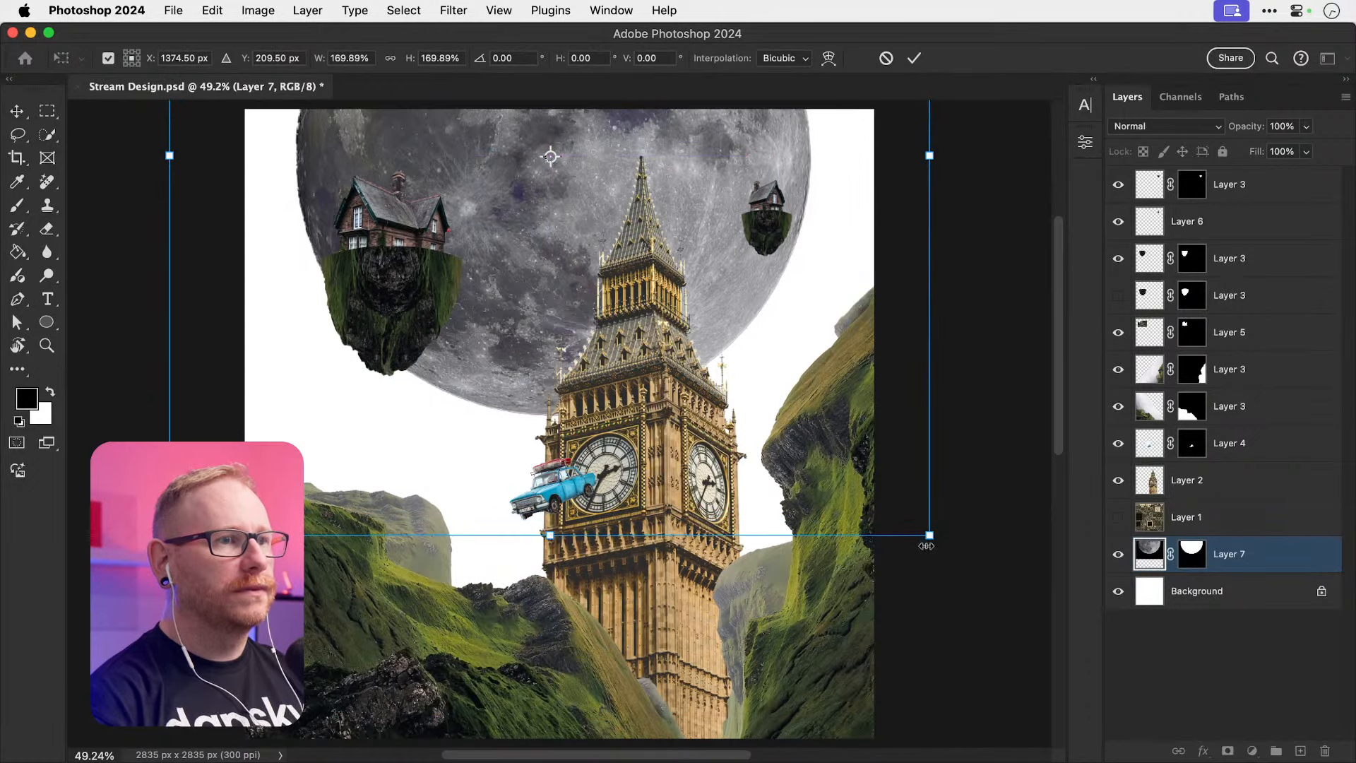
left_click_drag(927, 546, 768, 408)
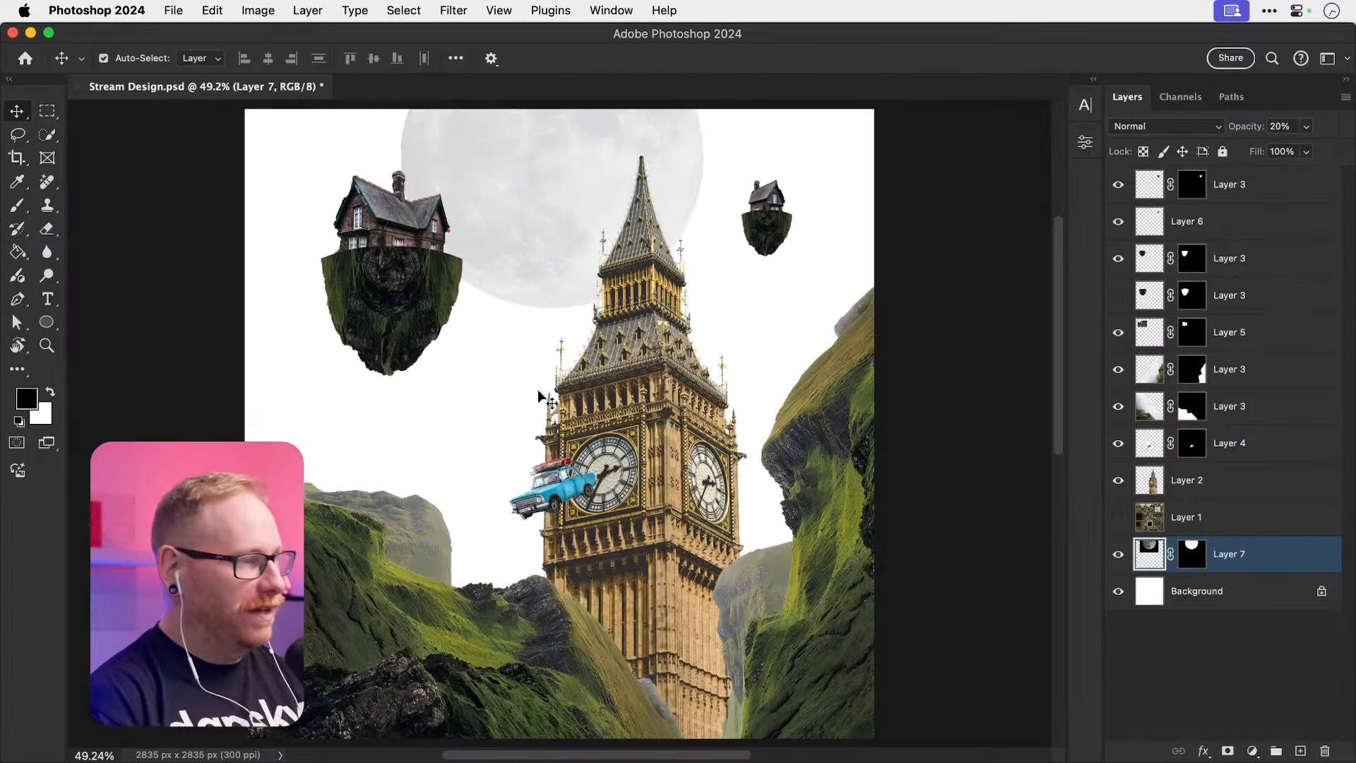
Step: Switch to Adobe Bridge, open Shattered Glass.jpg in Photoshop, copy the whole image and close the file
key("super")
key("super+Tab")
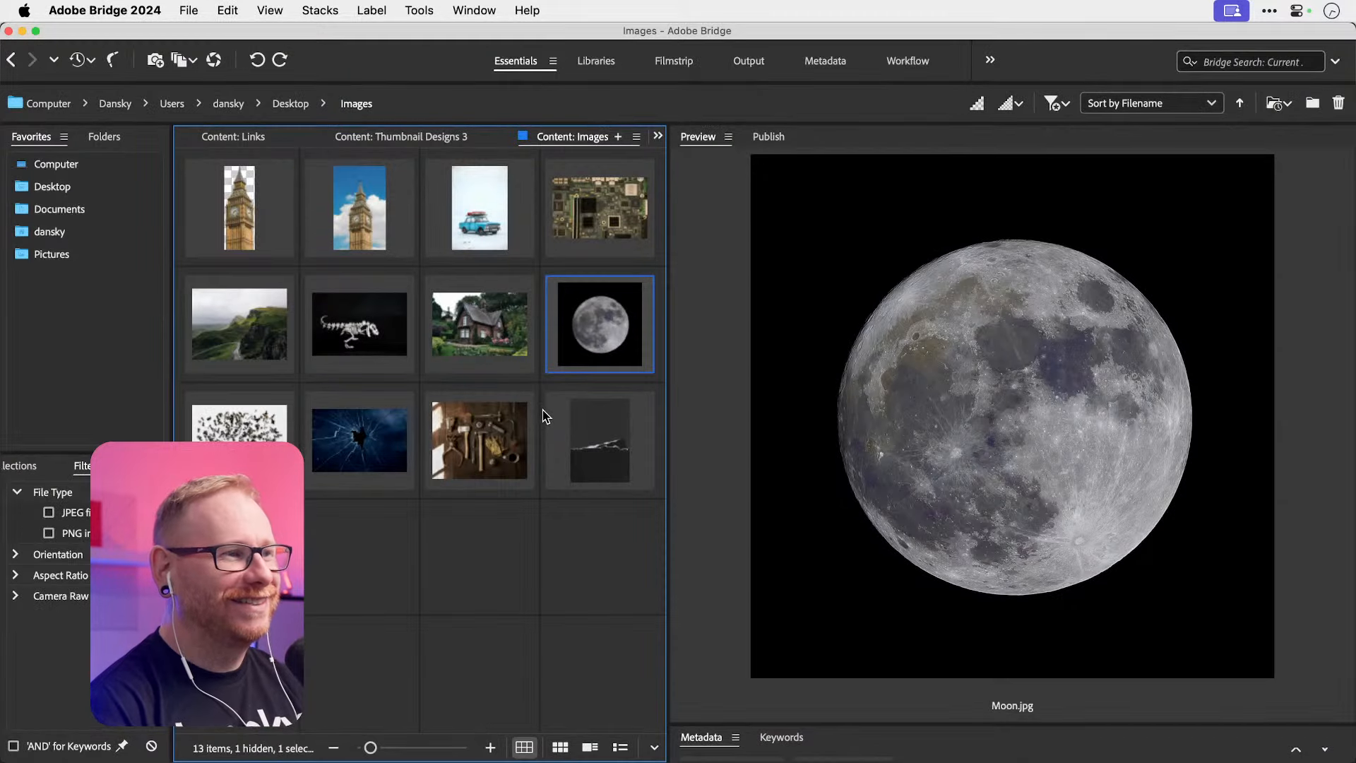
left_click(359, 443)
double_click(359, 443)
key("super+a")
key("super+c")
key("super+w")
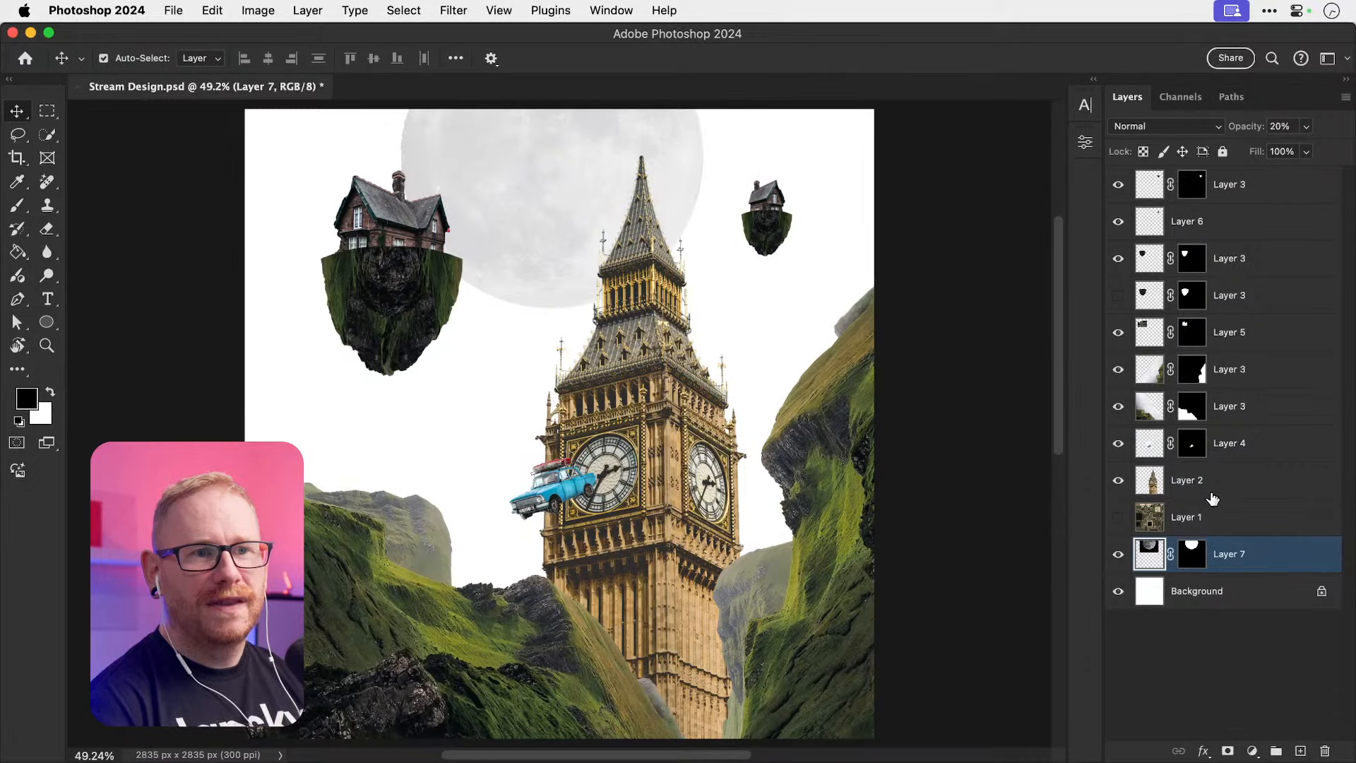
Step: Paste the shattered glass above Layer 2, scale it down and mask it to Big Ben's left clock face, with the hole behind the car
left_click(1180, 489)
key("super+v")
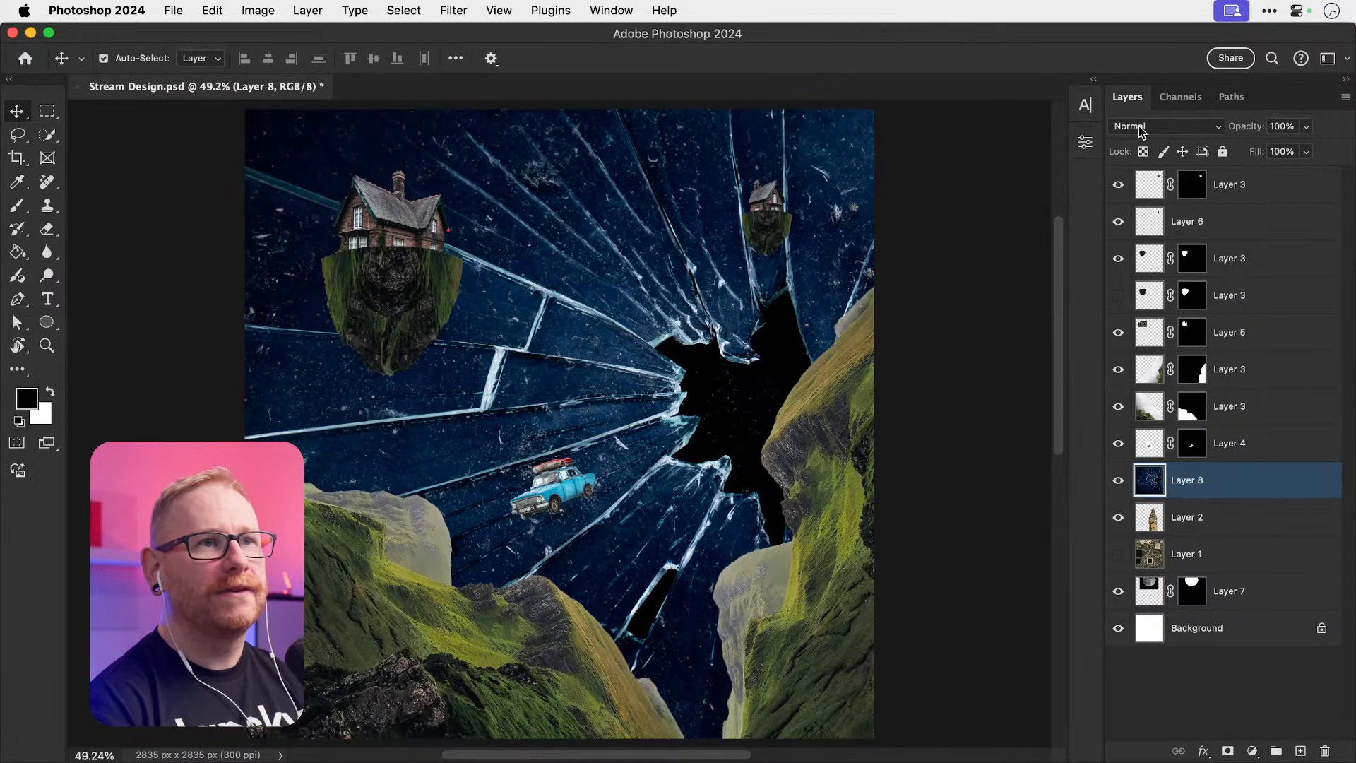
left_click(1162, 126)
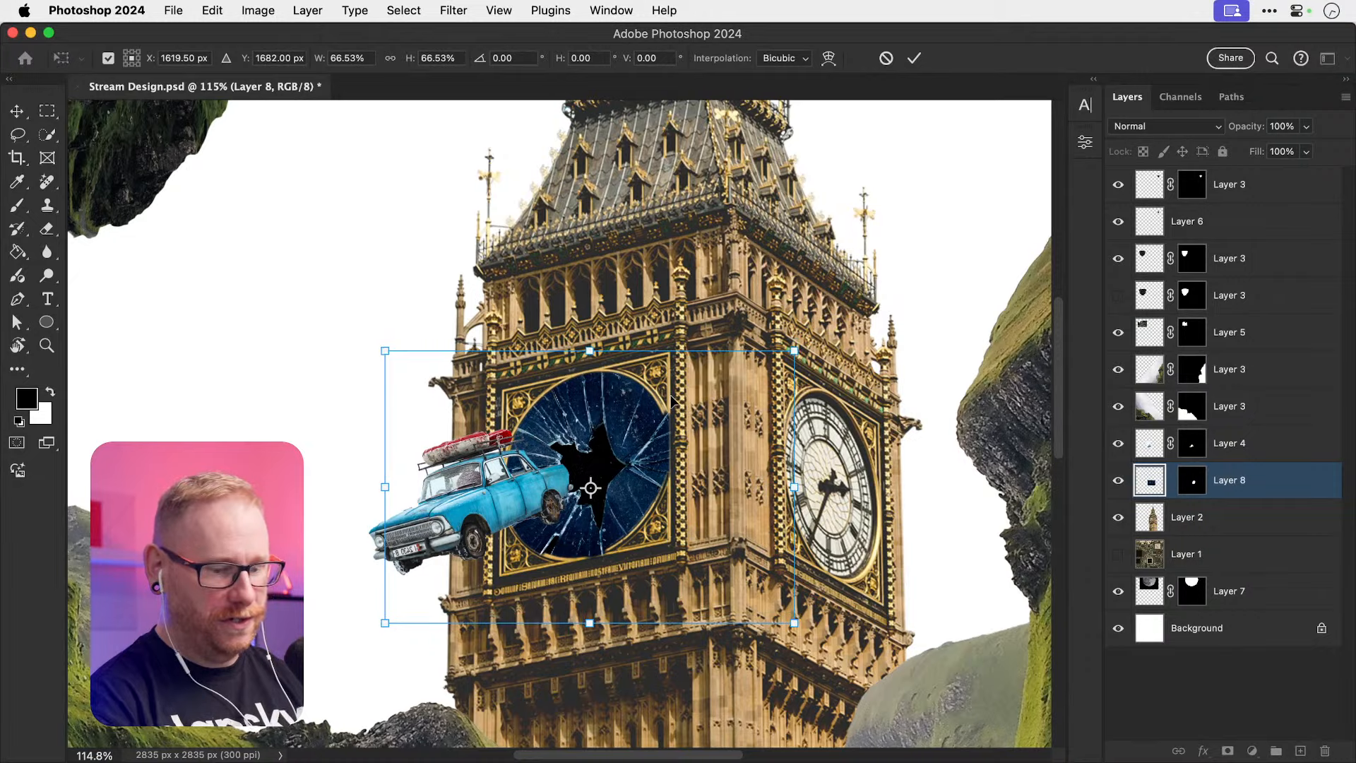
key("Return")
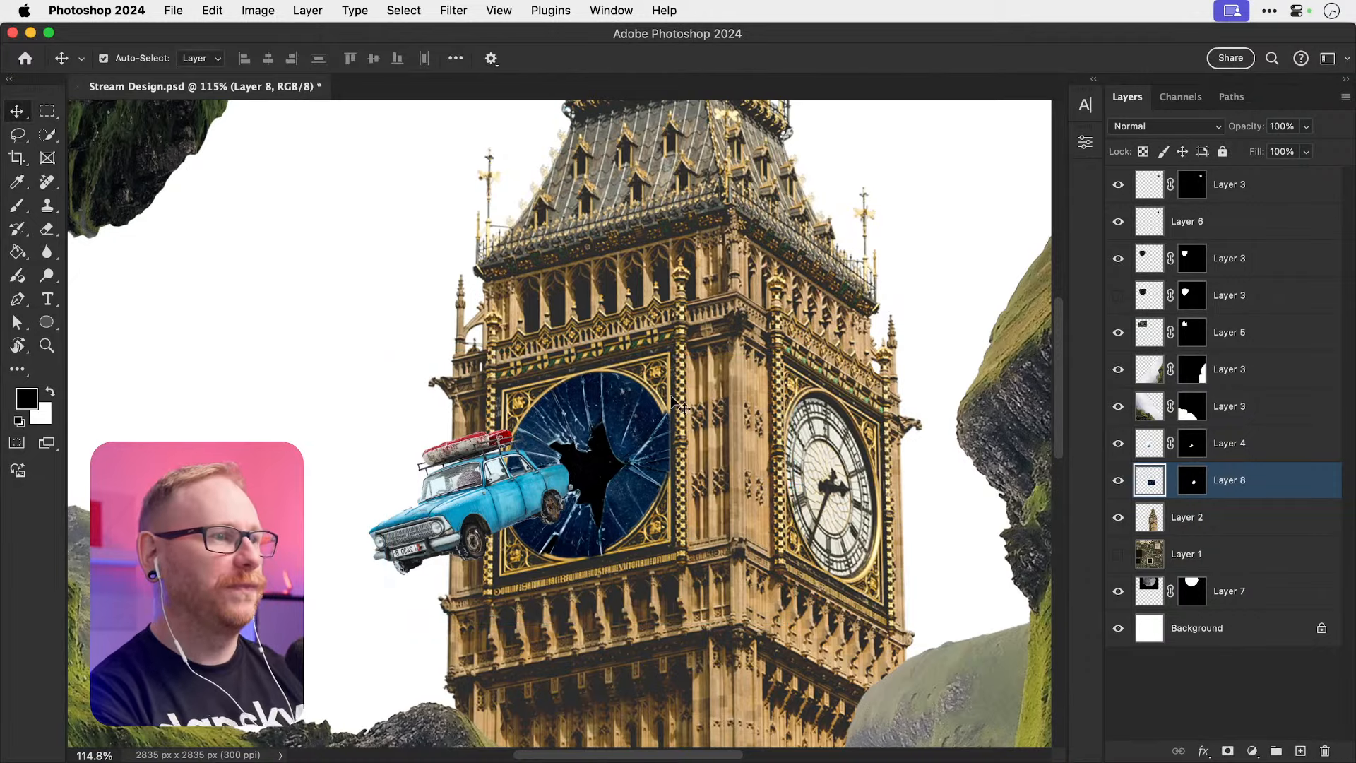
key("super+0")
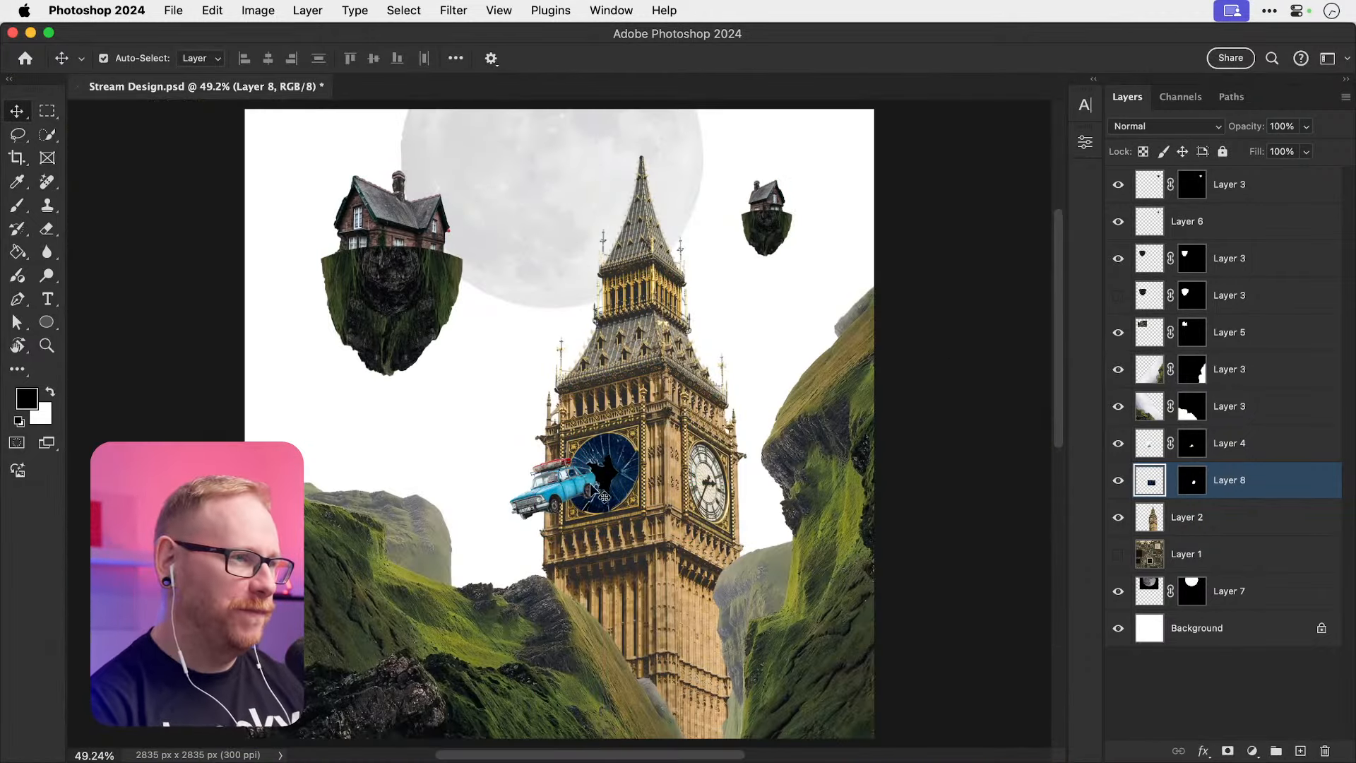
key("z")
left_click(575, 491)
key("v")
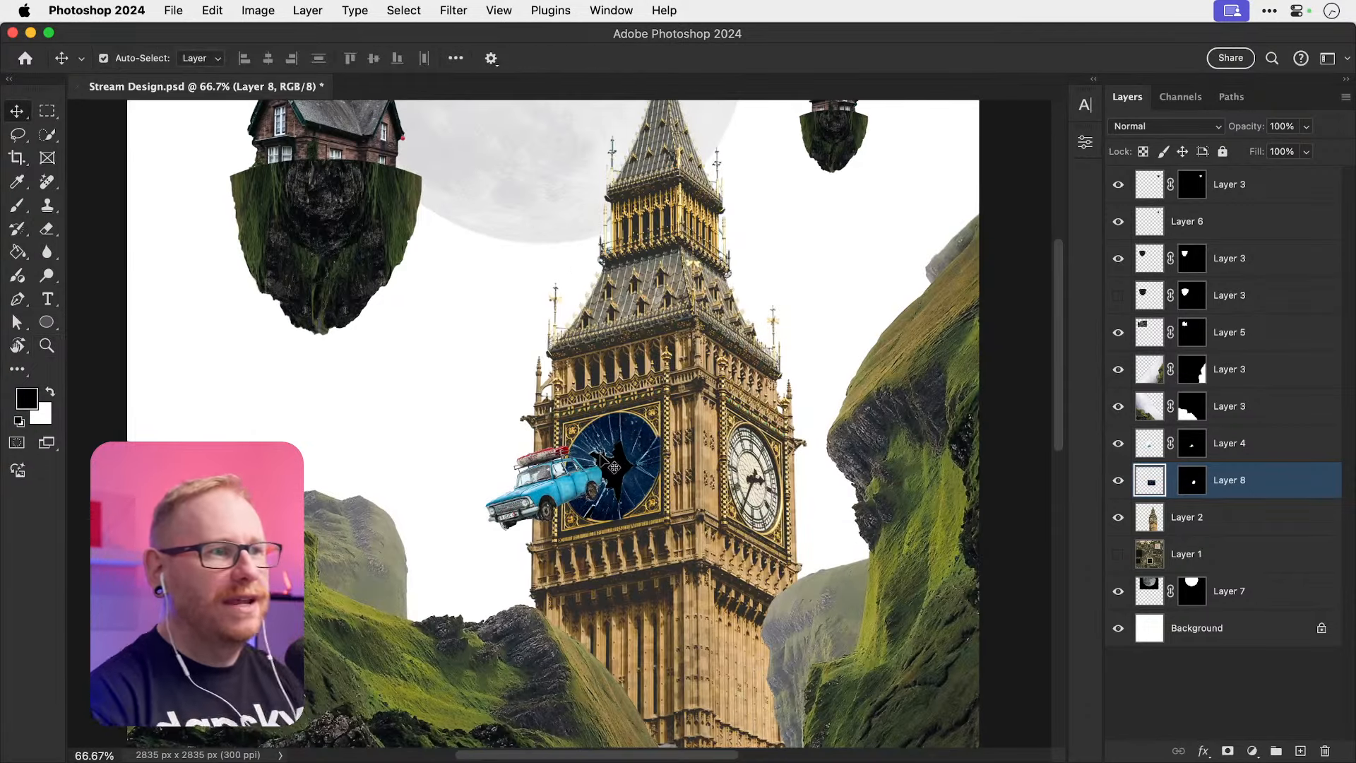
Step: Switch to Adobe Bridge, open Screws.jpg in Adobe Photoshop 2024 and mask the screws using Select Subject
key("super+Tab")
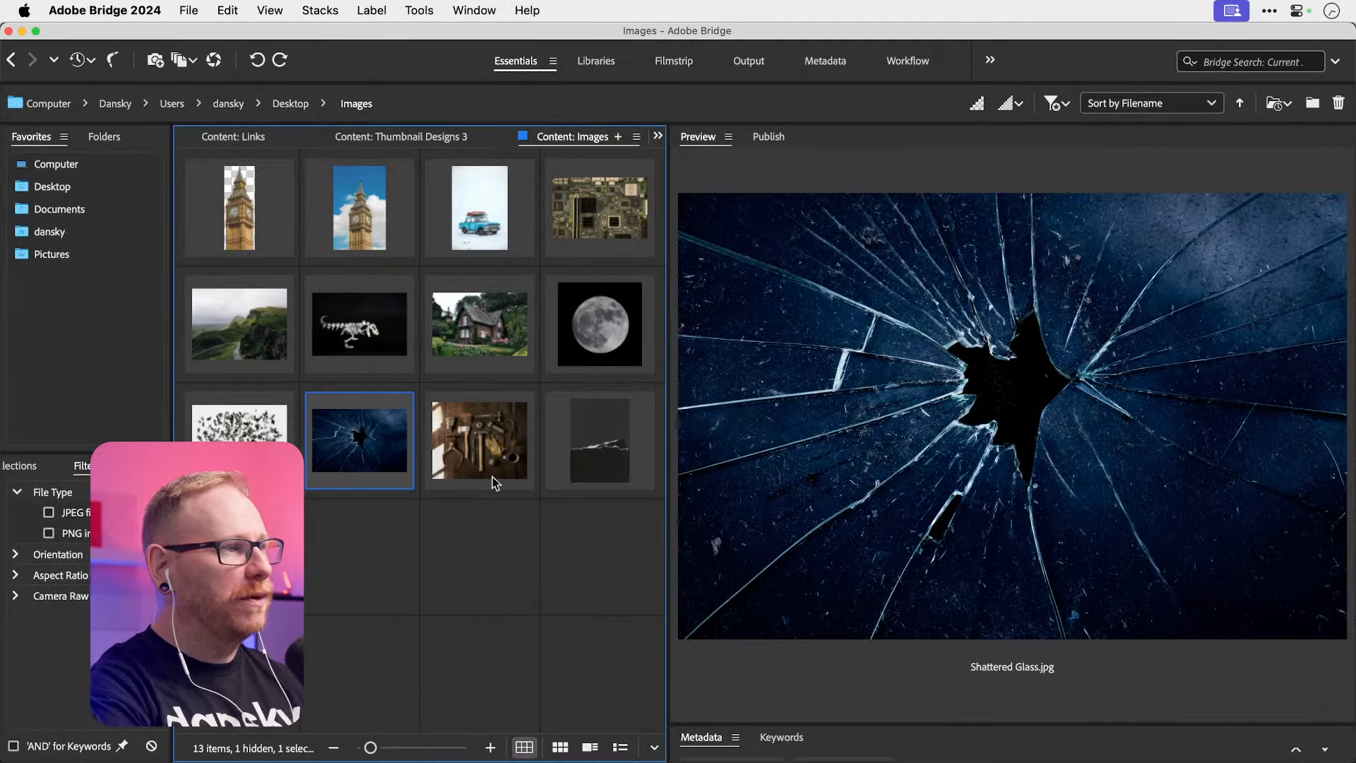
left_click(240, 440)
right_click(268, 440)
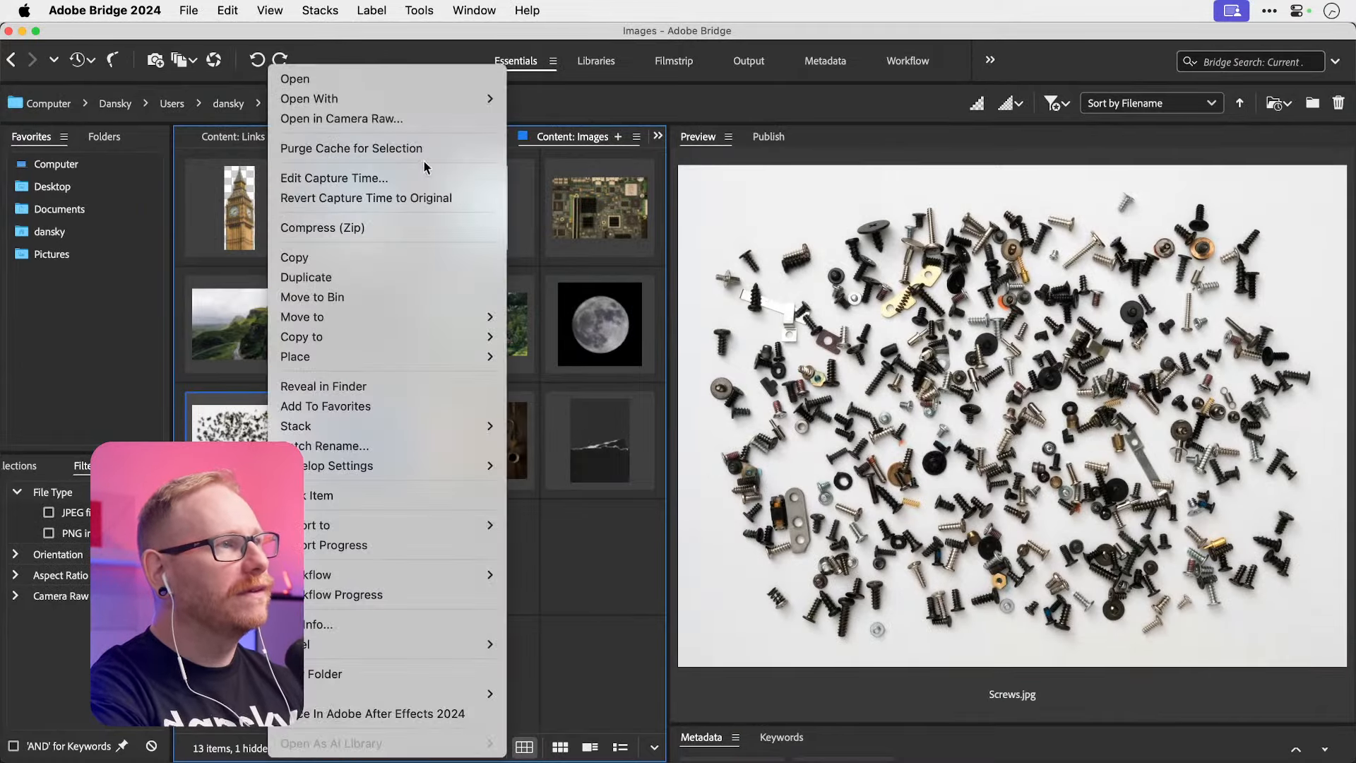
mouse_move(433, 98)
left_click(579, 179)
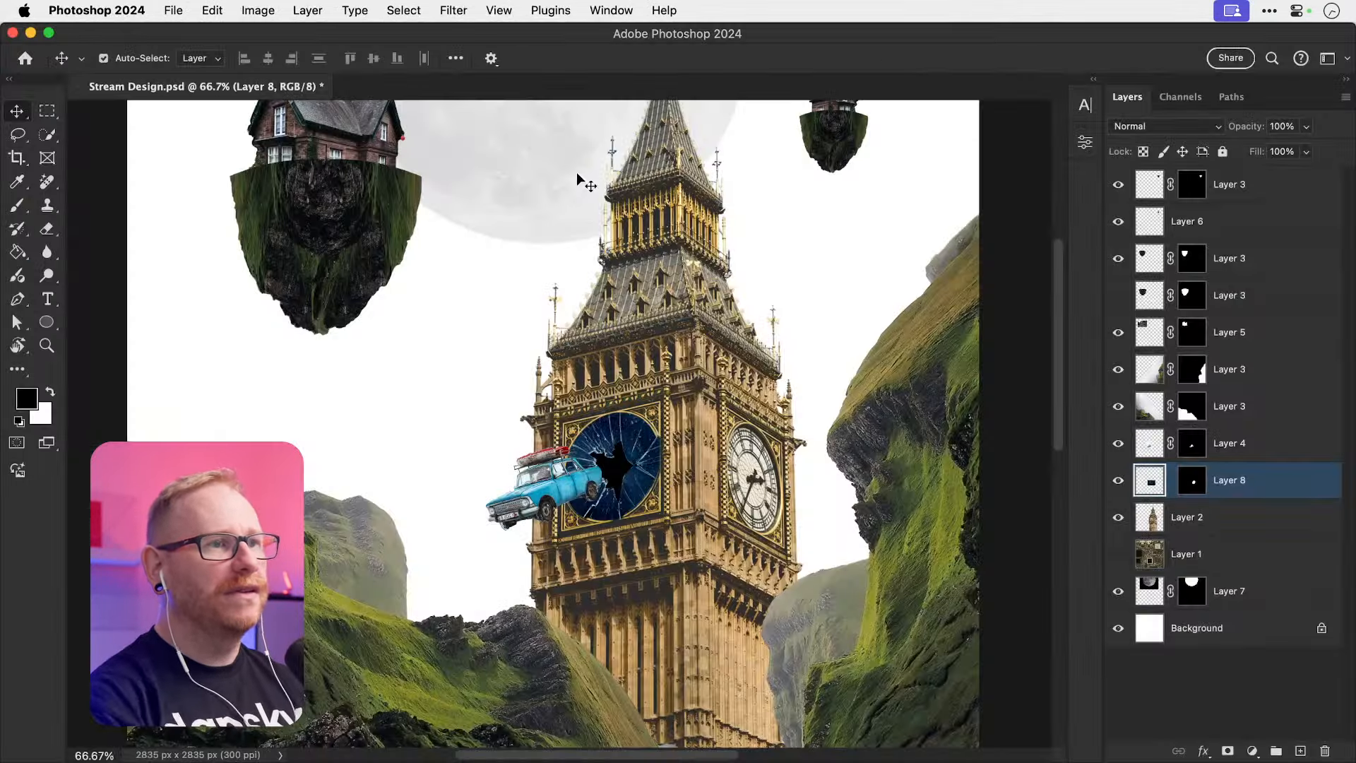
left_click(406, 11)
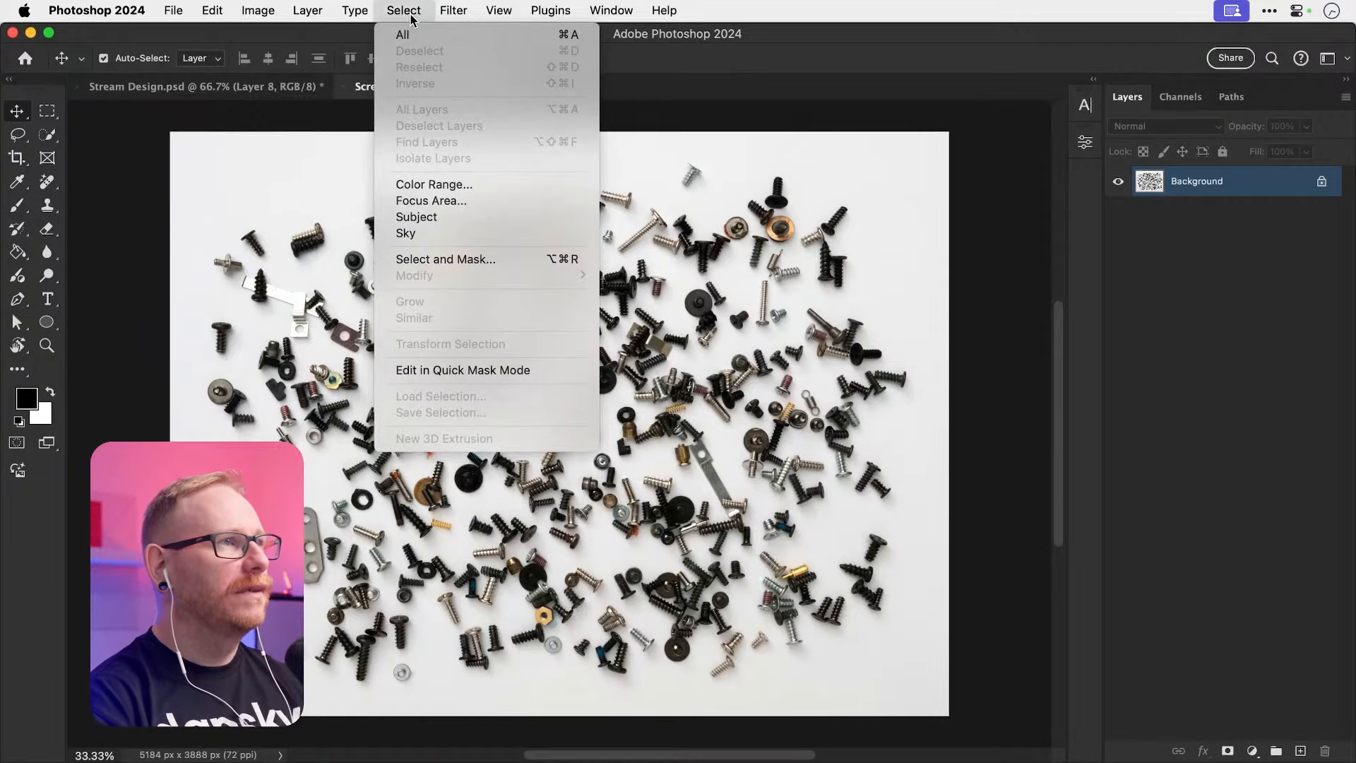
left_click(411, 215)
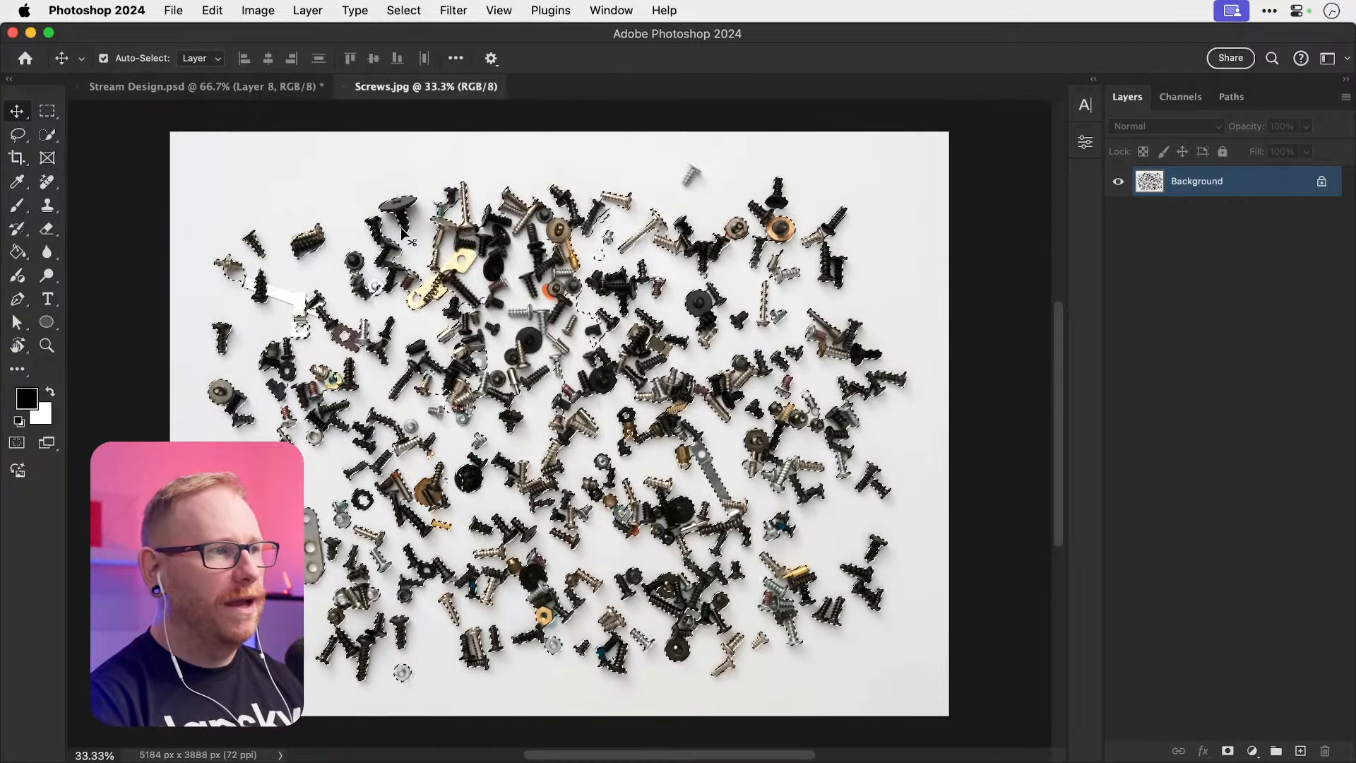
left_click(1227, 751)
Step: Lasso the screws along the left side and lower half of the image and copy them
left_click(1149, 181)
key("l")
mouse_move(296, 198)
left_mouse_down()
mouse_move(647, 410)
mouse_move(735, 431)
mouse_move(800, 372)
mouse_move(910, 363)
mouse_move(952, 540)
mouse_move(843, 687)
mouse_move(507, 714)
mouse_move(304, 700)
left_mouse_up()
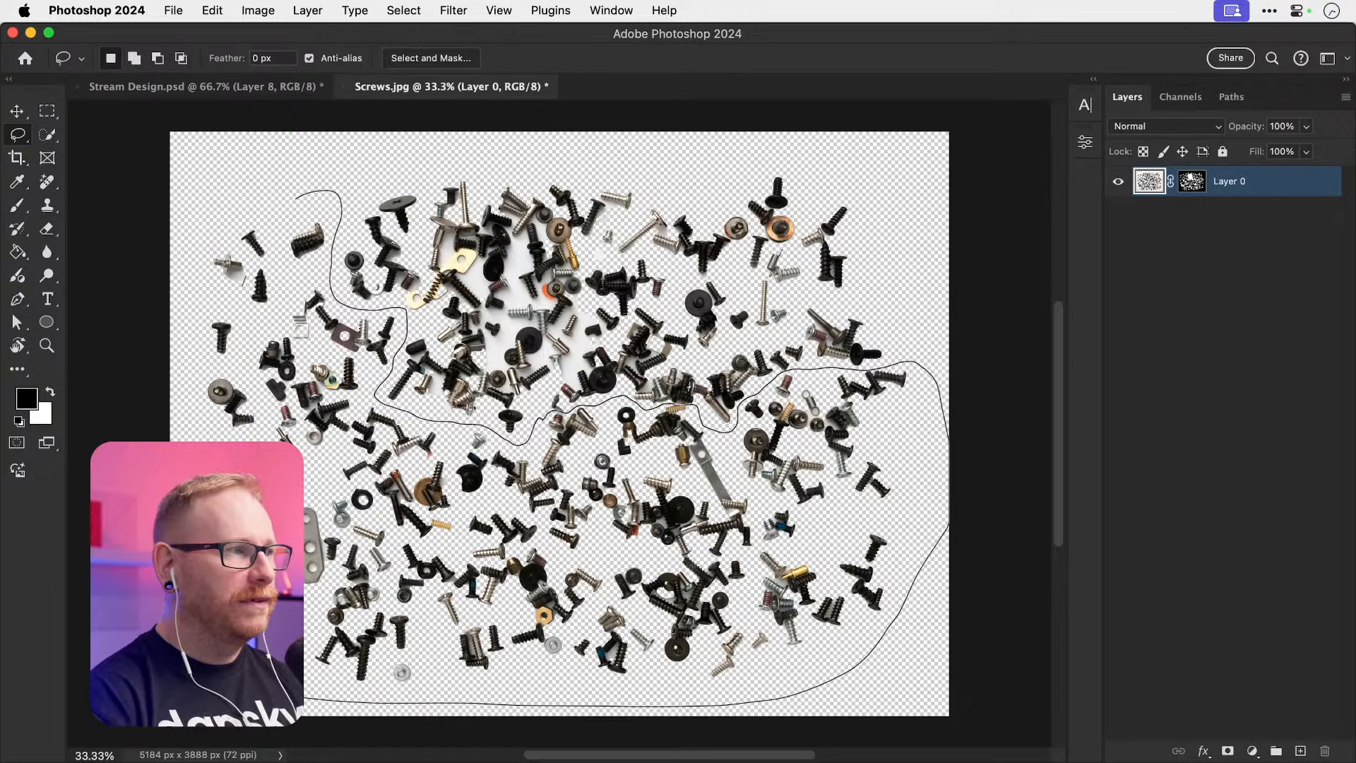
mouse_move(152, 452)
left_mouse_down()
mouse_move(158, 252)
mouse_move(335, 192)
left_mouse_up()
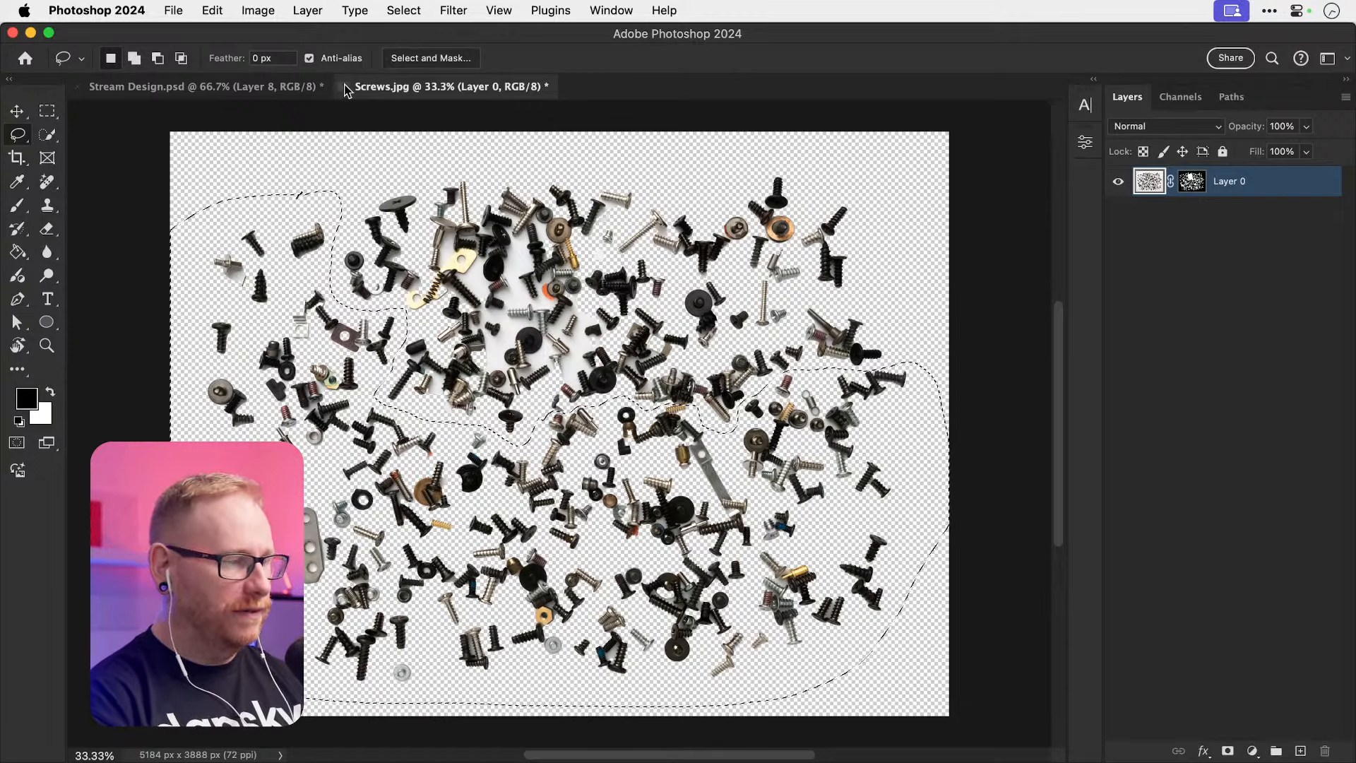
Step: Paste the screws into Stream Design.psd above Layer 8, duplicate their layer and hide the lower copy
left_click(212, 86)
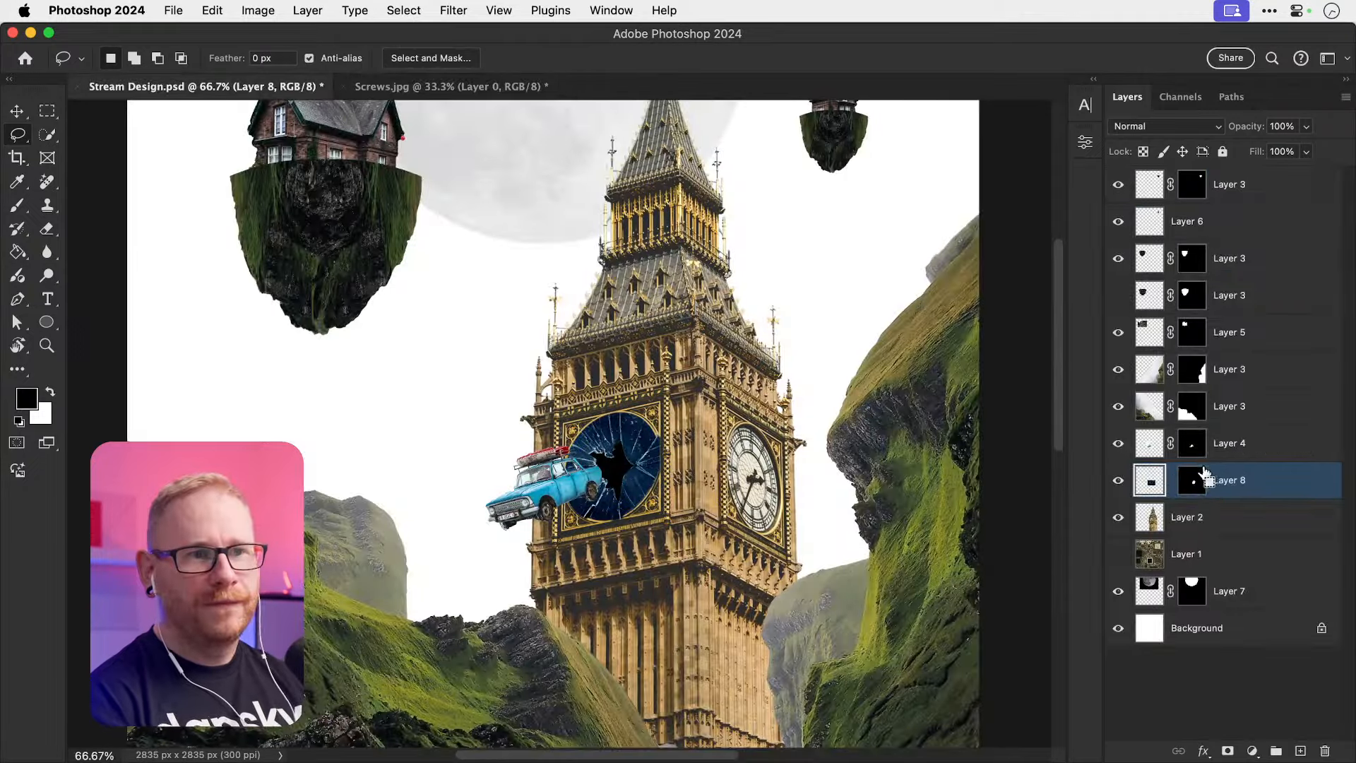
key("ctrl+v")
key("v")
key("ctrl+j")
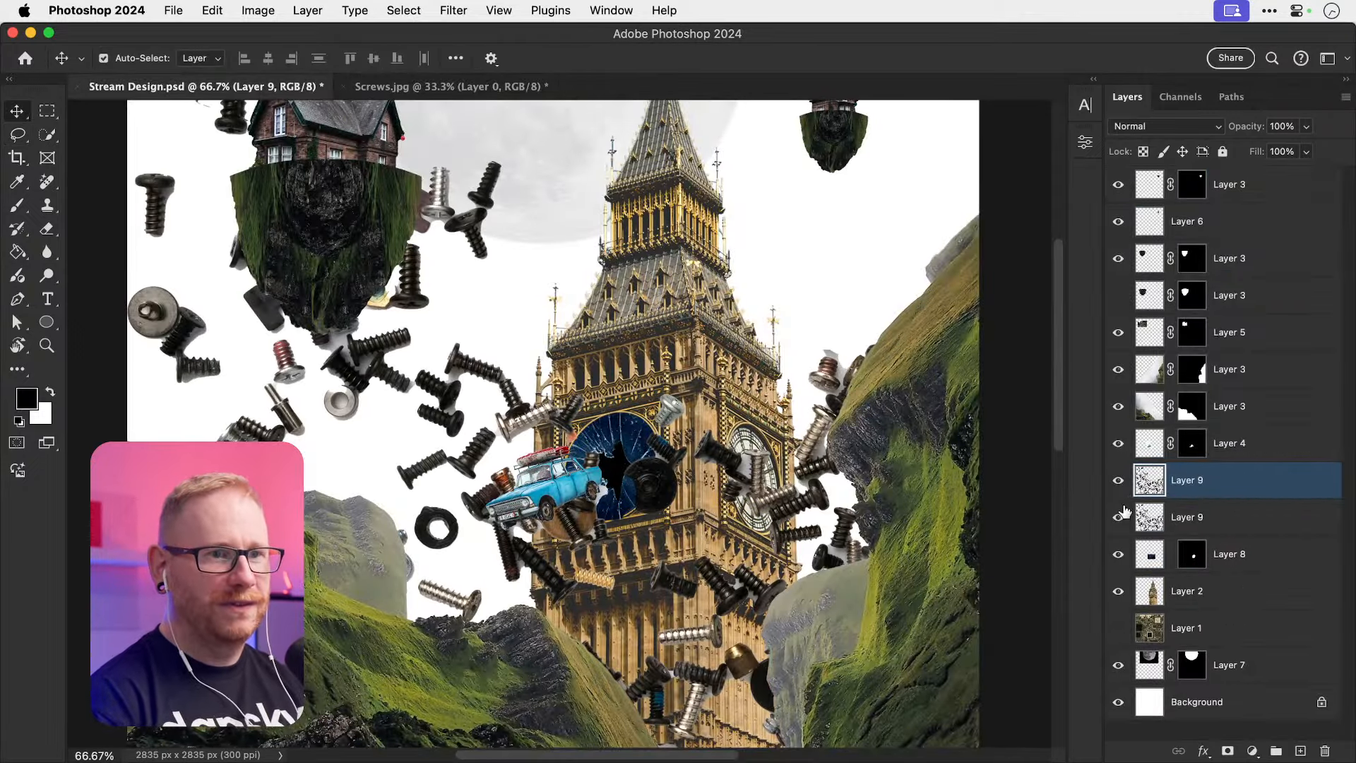
left_click(1119, 517)
Step: Scale the visible screws layer down and move it over the car and Big Ben's left clock face
key("ctrl+t")
key("ctrl+minus")
key("ctrl+minus")
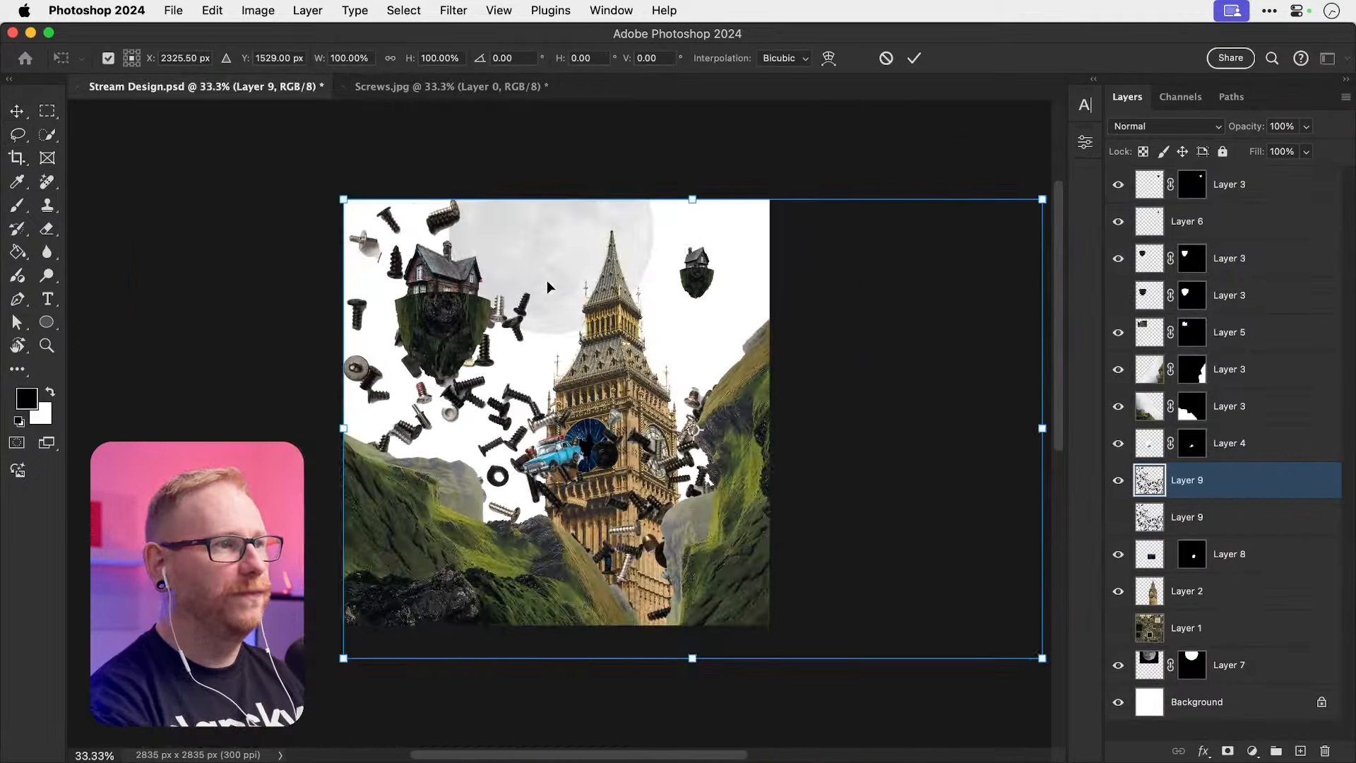
left_click_drag(1043, 199, 751, 356)
left_click_drag(739, 444, 616, 448)
key("Return")
key("super+plus")
key("super+plus")
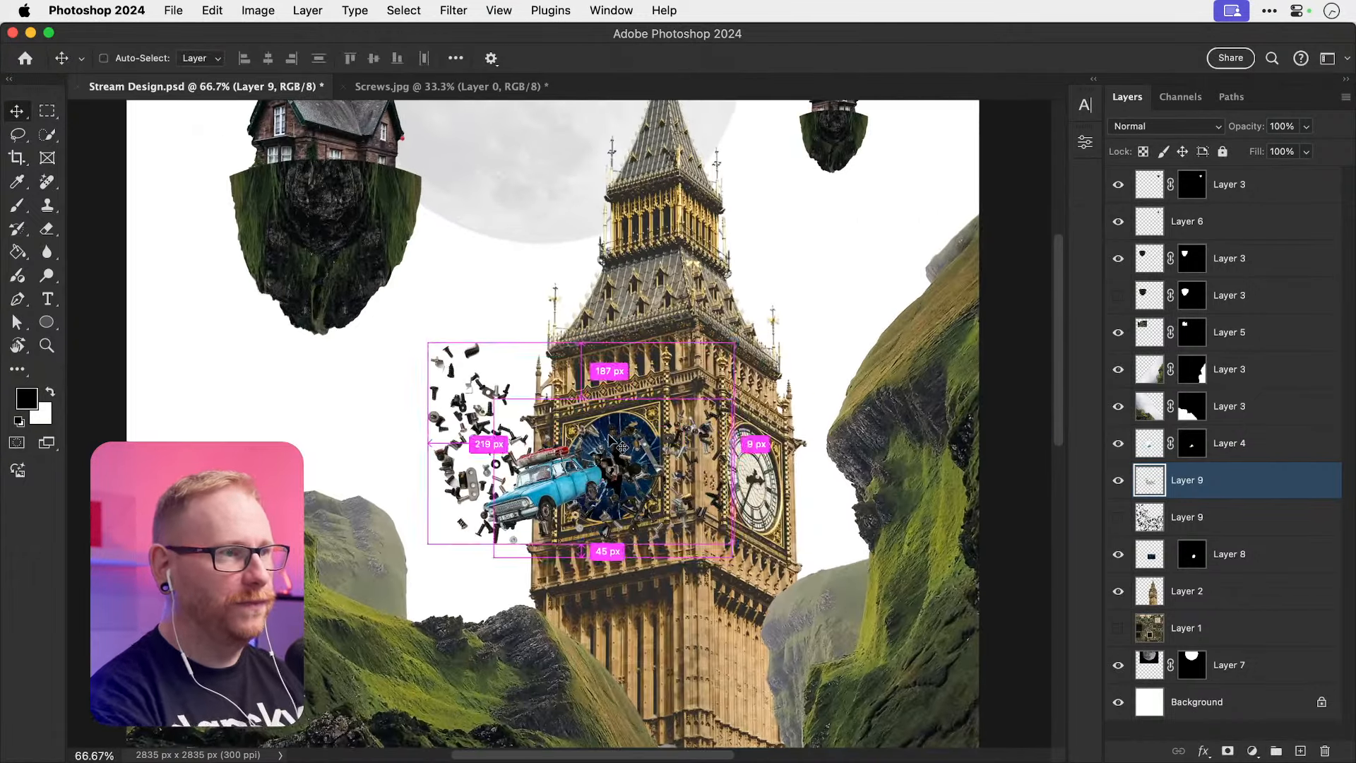
Step: Shrink the screws to 58.19%, rotate them slightly clockwise and place them up and left of the car's roof
key("super+t")
left_click_drag(426, 341, 492, 385)
left_click_drag(539, 436, 498, 425)
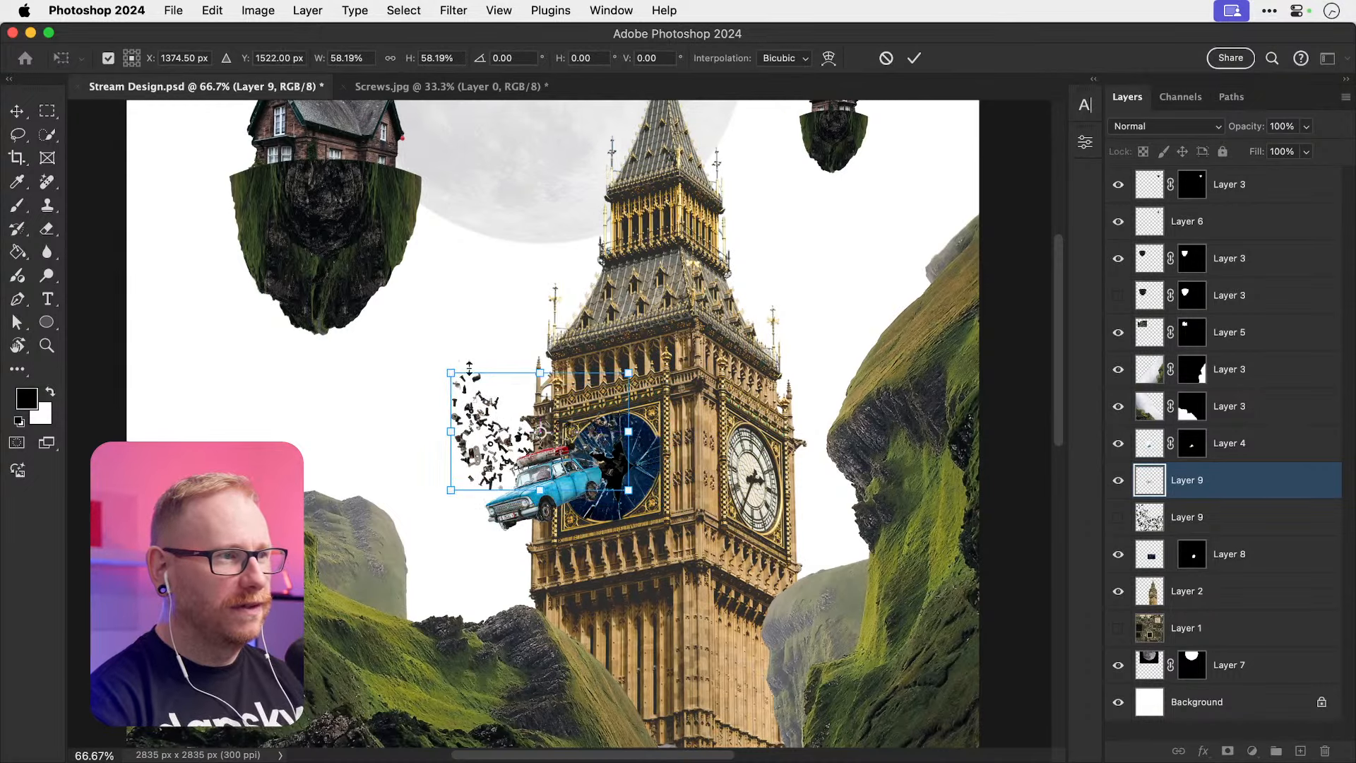
left_click_drag(433, 353, 463, 335)
key("Return")
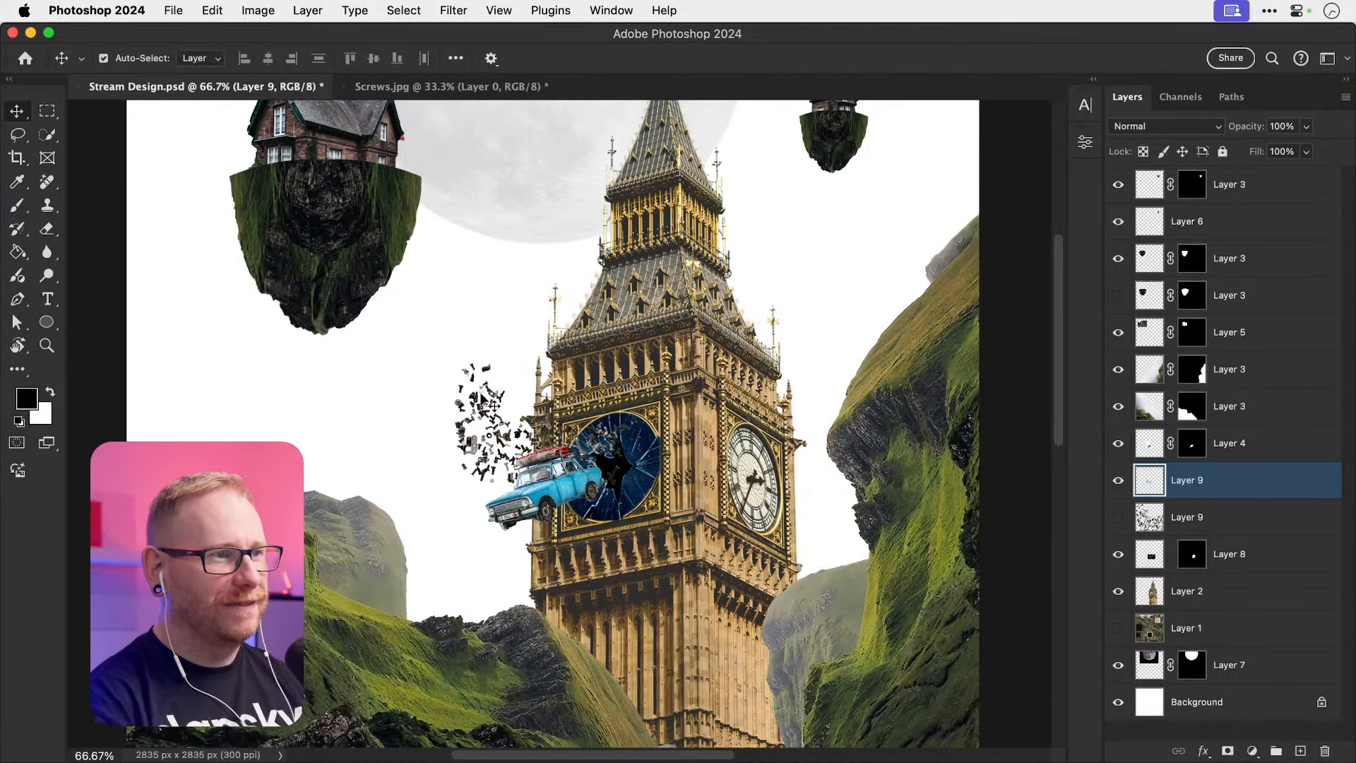
Step: Nudge the screws slightly right and down beside the car, and select Big Ben's layer
key("shift+Right")
key("shift+Down")
key("shift+Down")
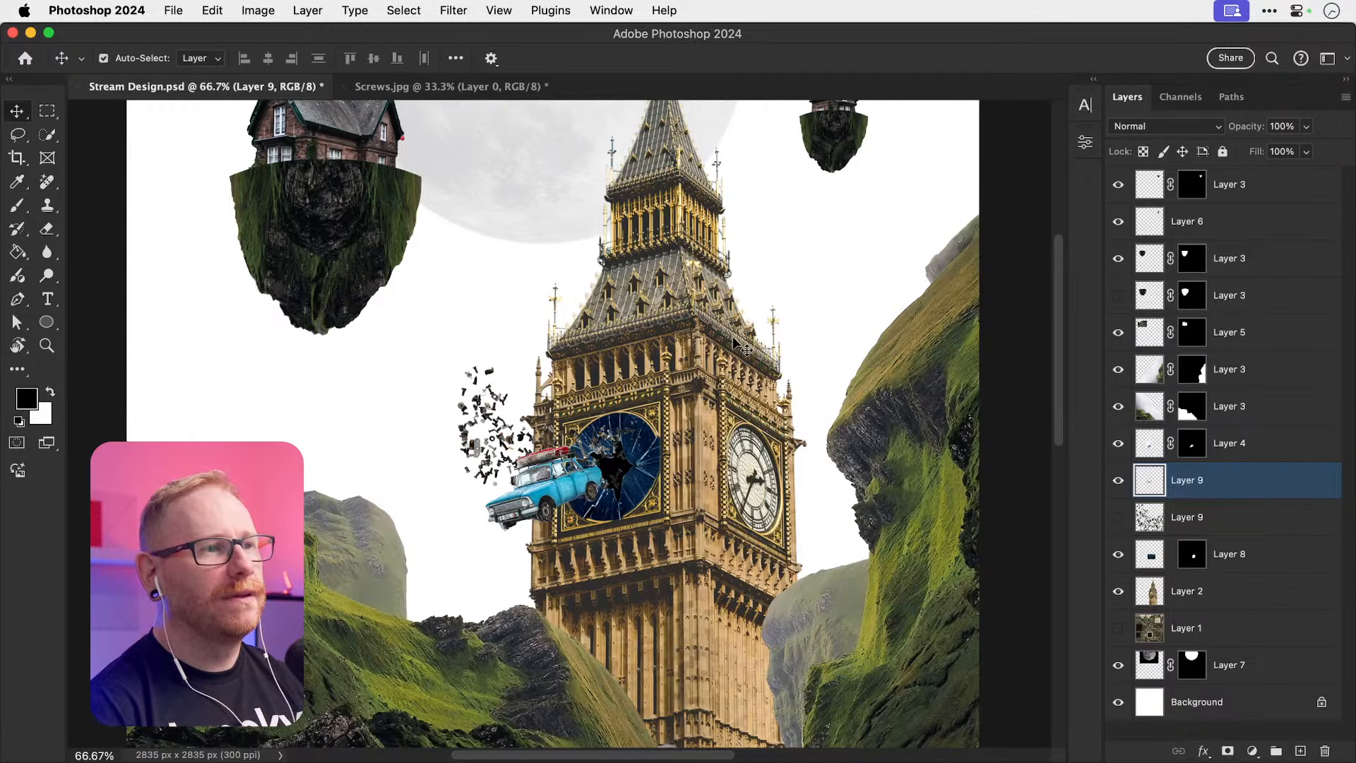
left_click(701, 408)
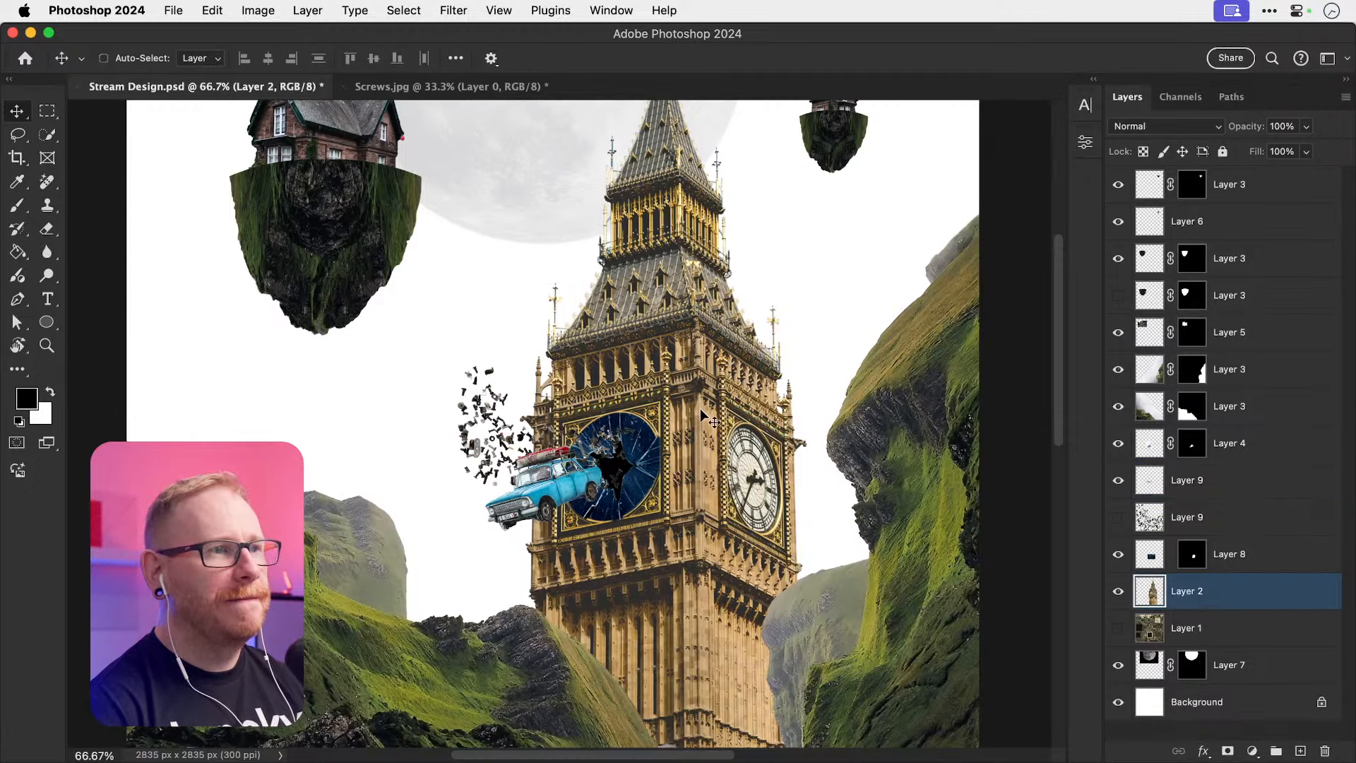
Step: Preview Torn Card.jpg and Dinosaur.jpg in Adobe Bridge and compare them with the composite as possible additions
key("super+Tab")
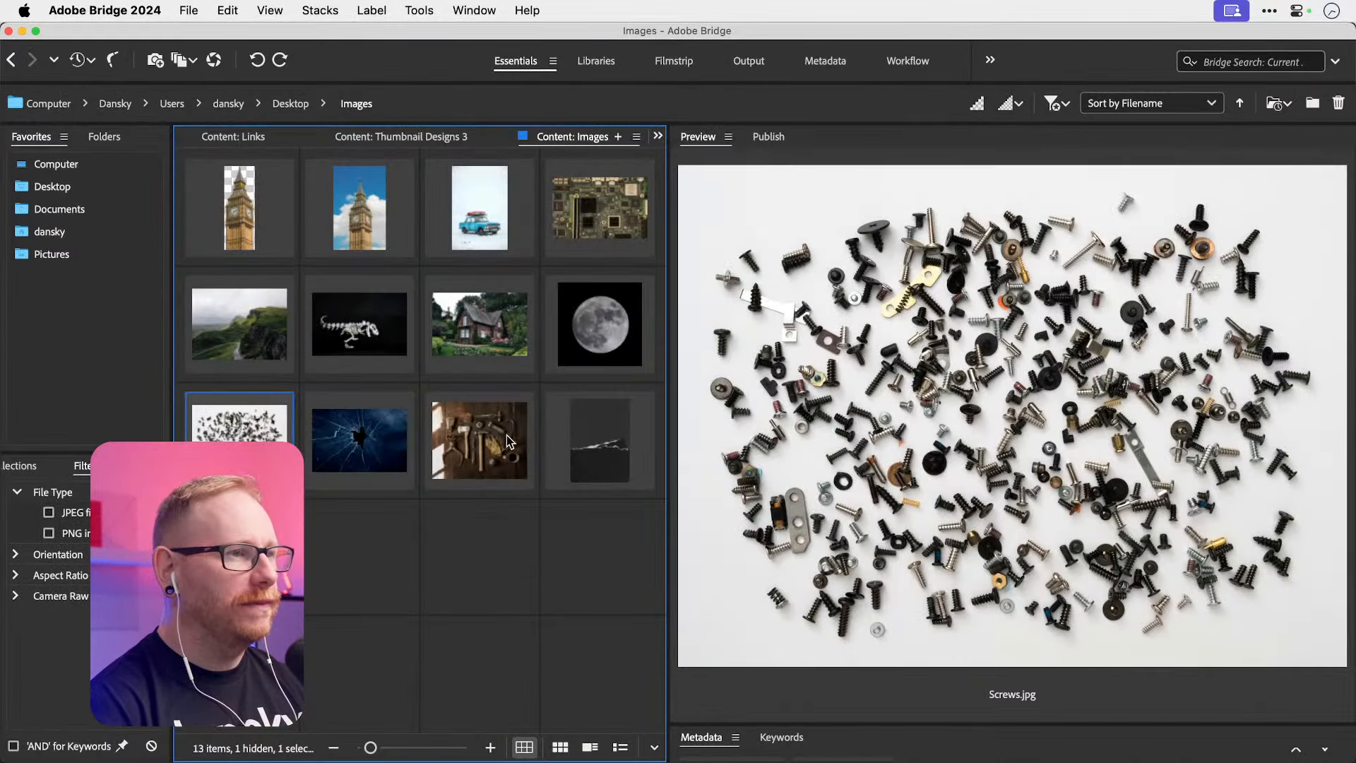
key("super+Tab")
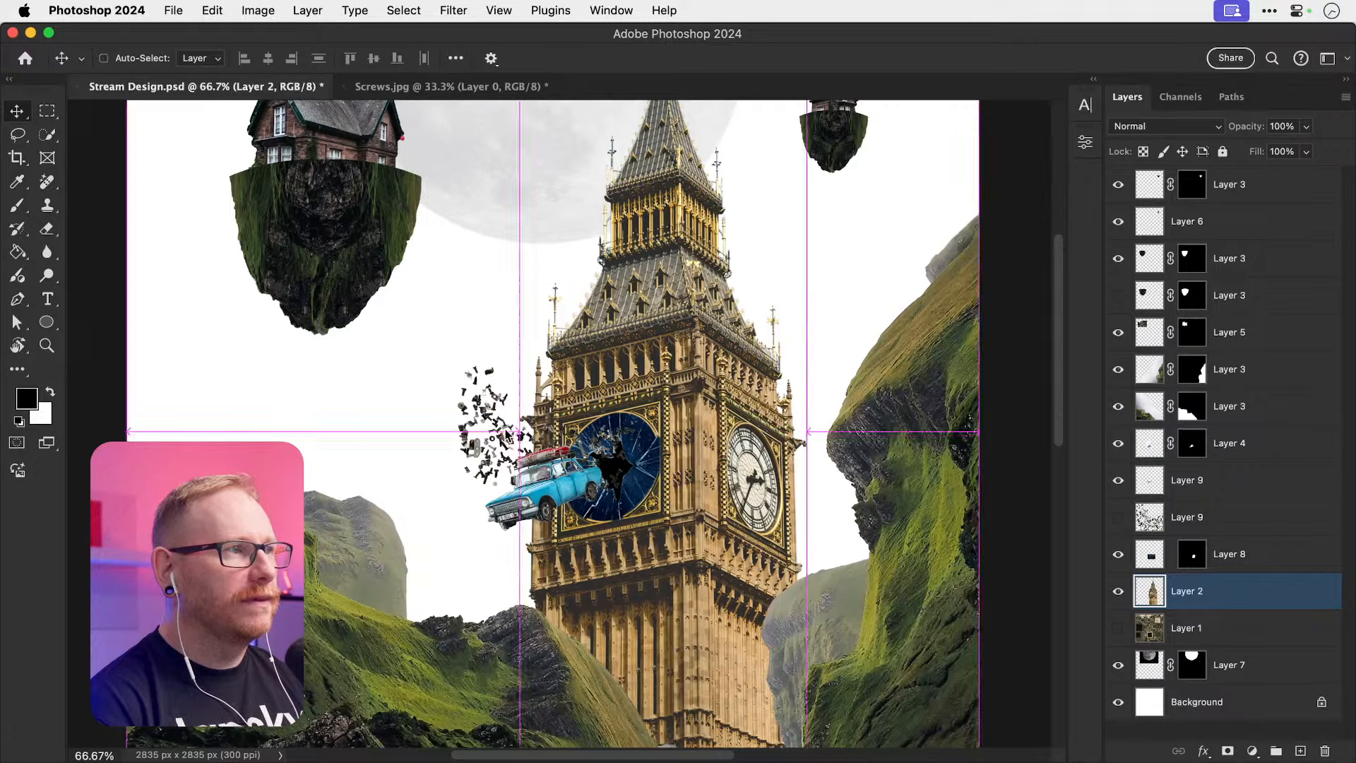
key("super+Tab")
left_click(611, 428)
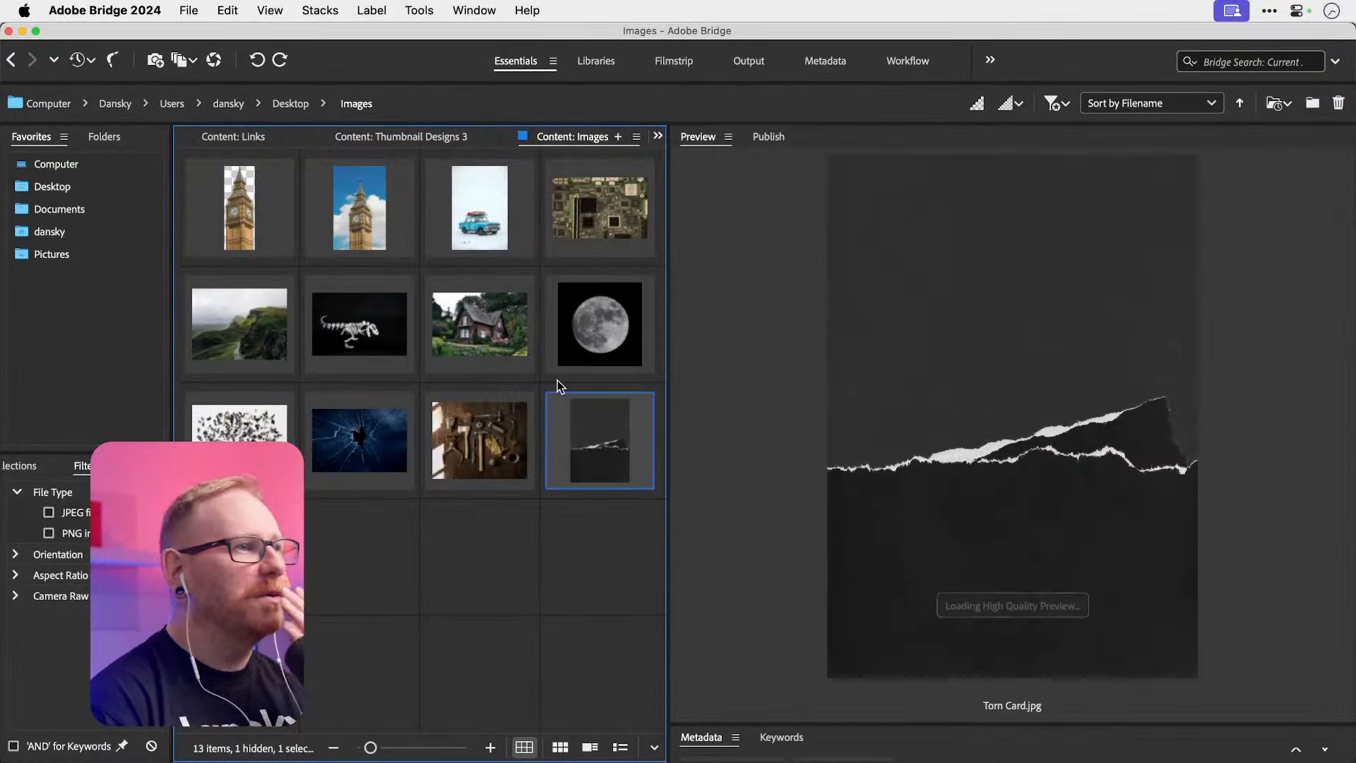
key("super+Tab")
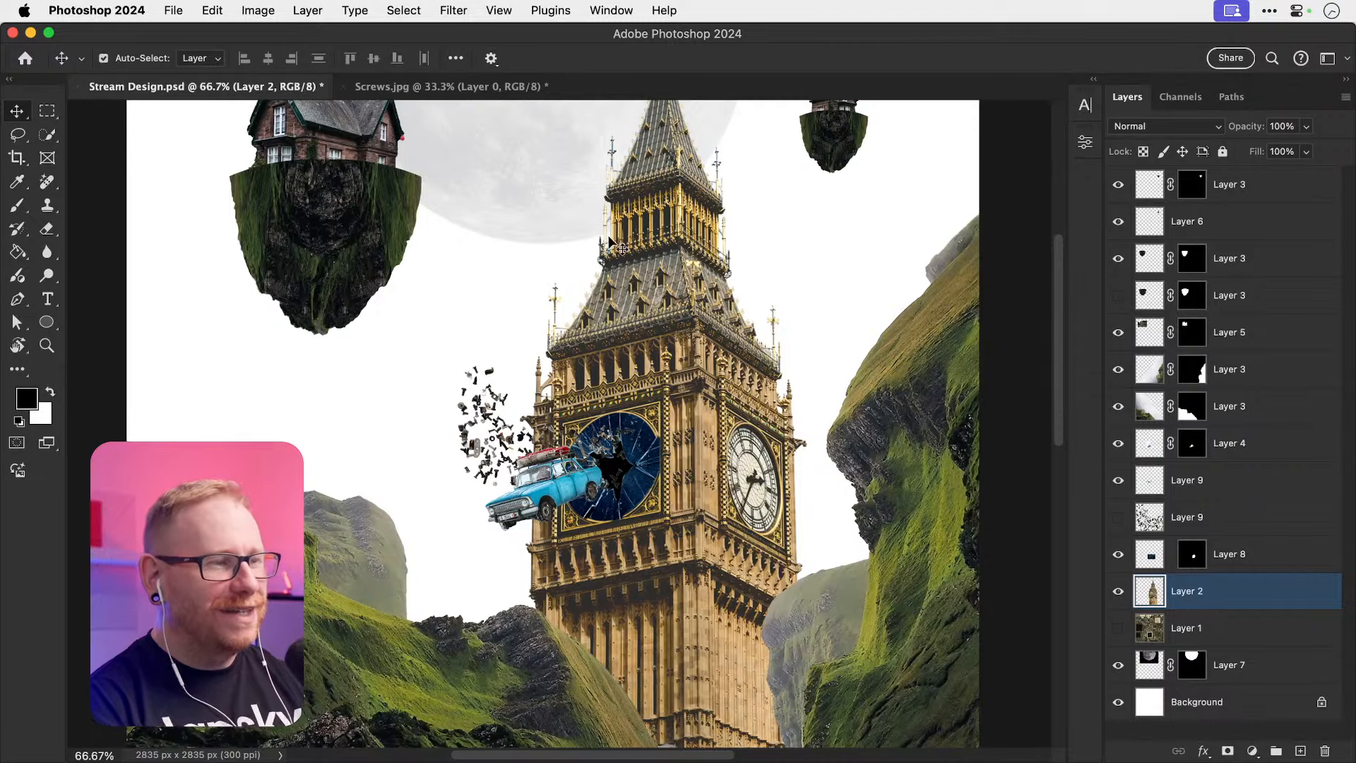
scroll(471, 368, "up", 2)
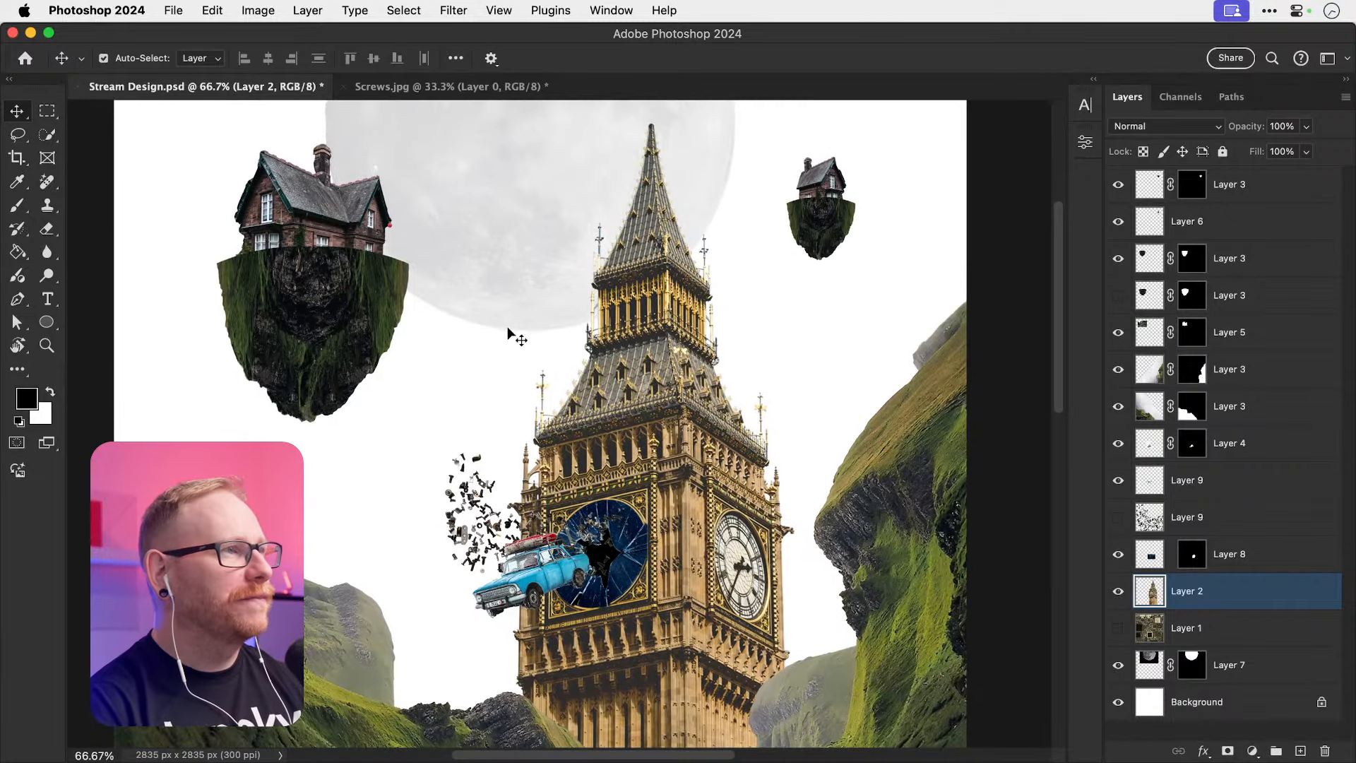
key("super")
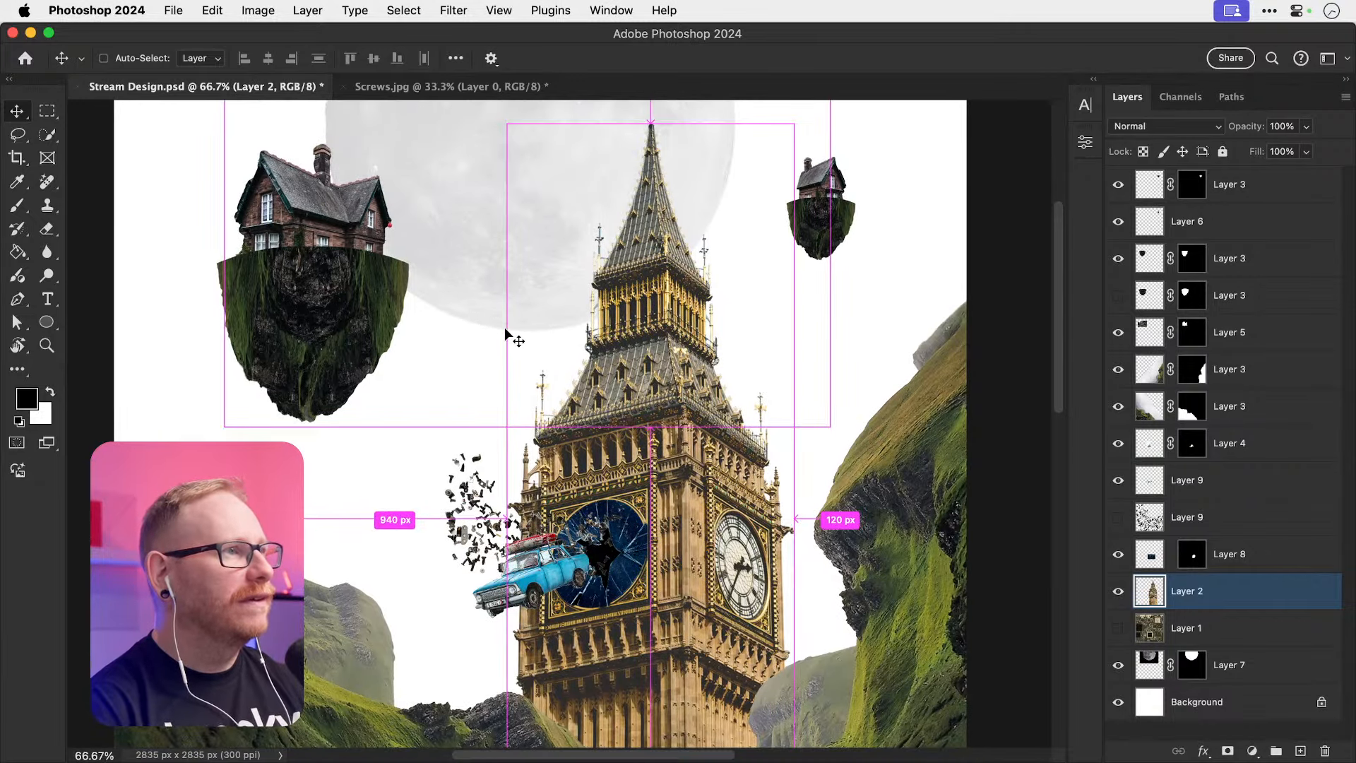
key("super+Tab")
left_click(414, 328)
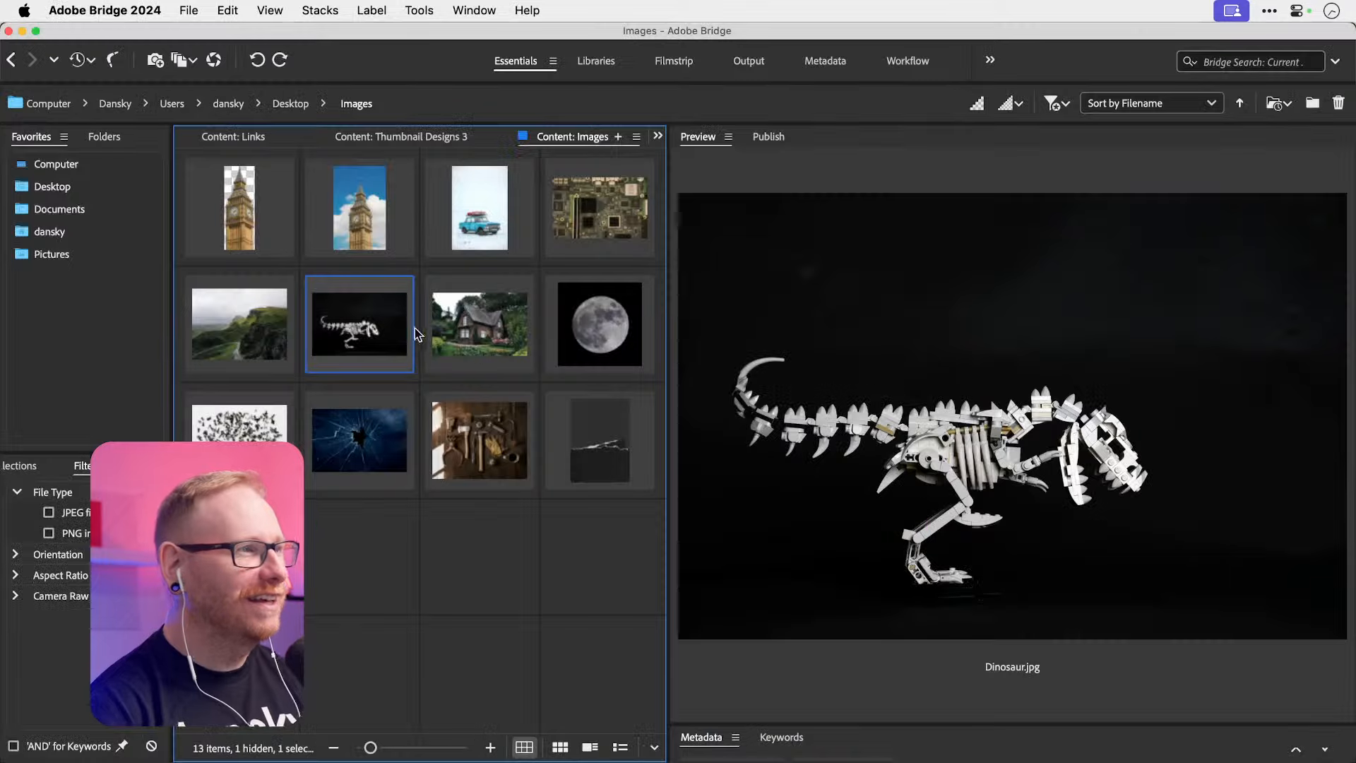
key("super+Tab")
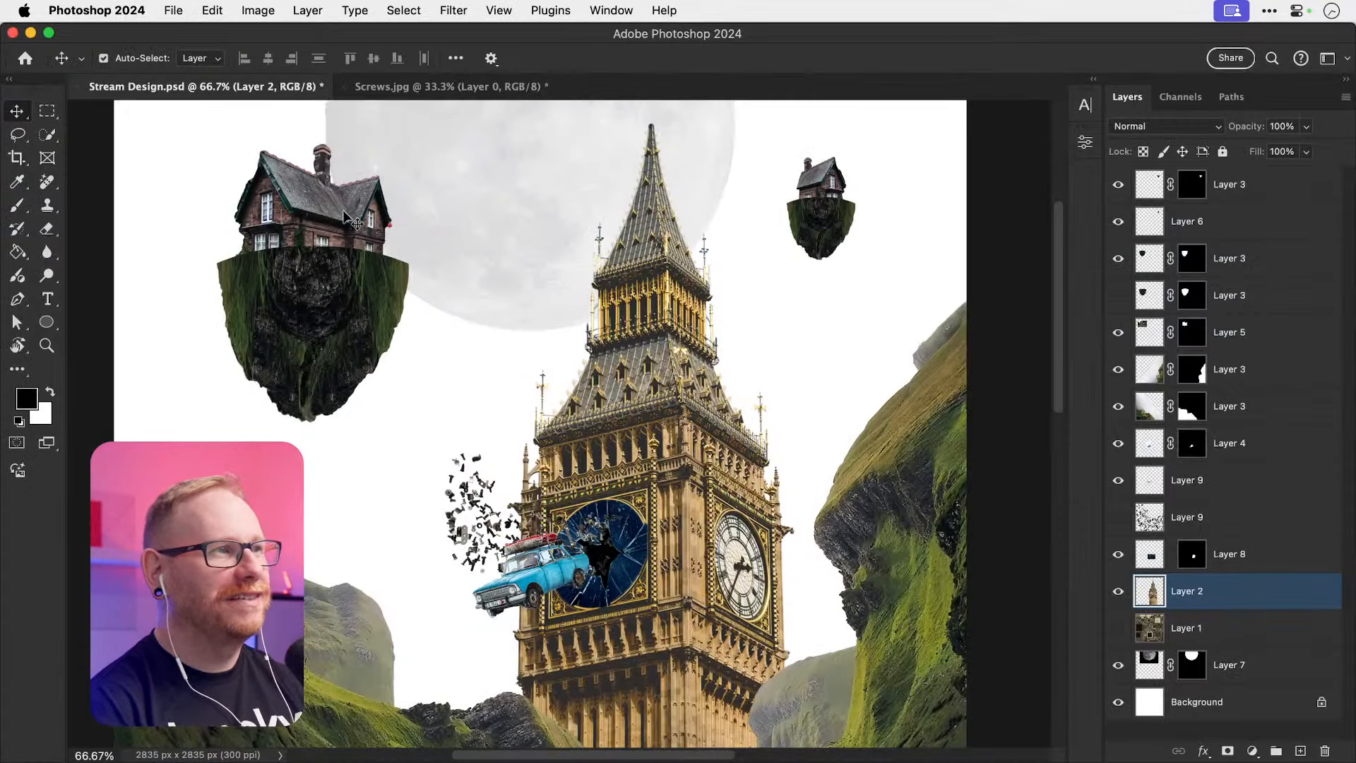
Step: Switch to Adobe Bridge and compare Dinosaur.jpg, Circuit Board.jpg, Torn Card.jpg, Wall.jpg and Tools.jpg side by side
key("super+Tab")
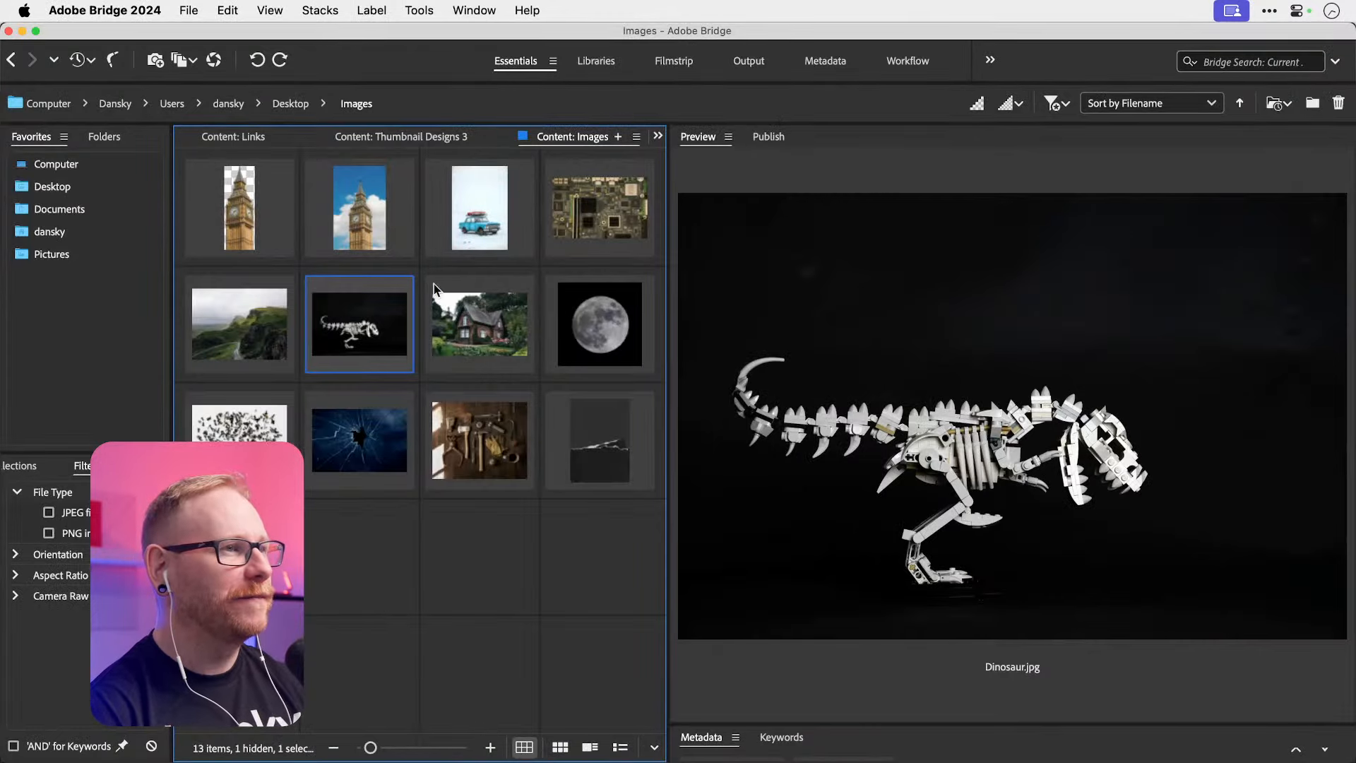
left_click(571, 211, "super")
left_click(599, 439, "super")
left_click(240, 556, "super")
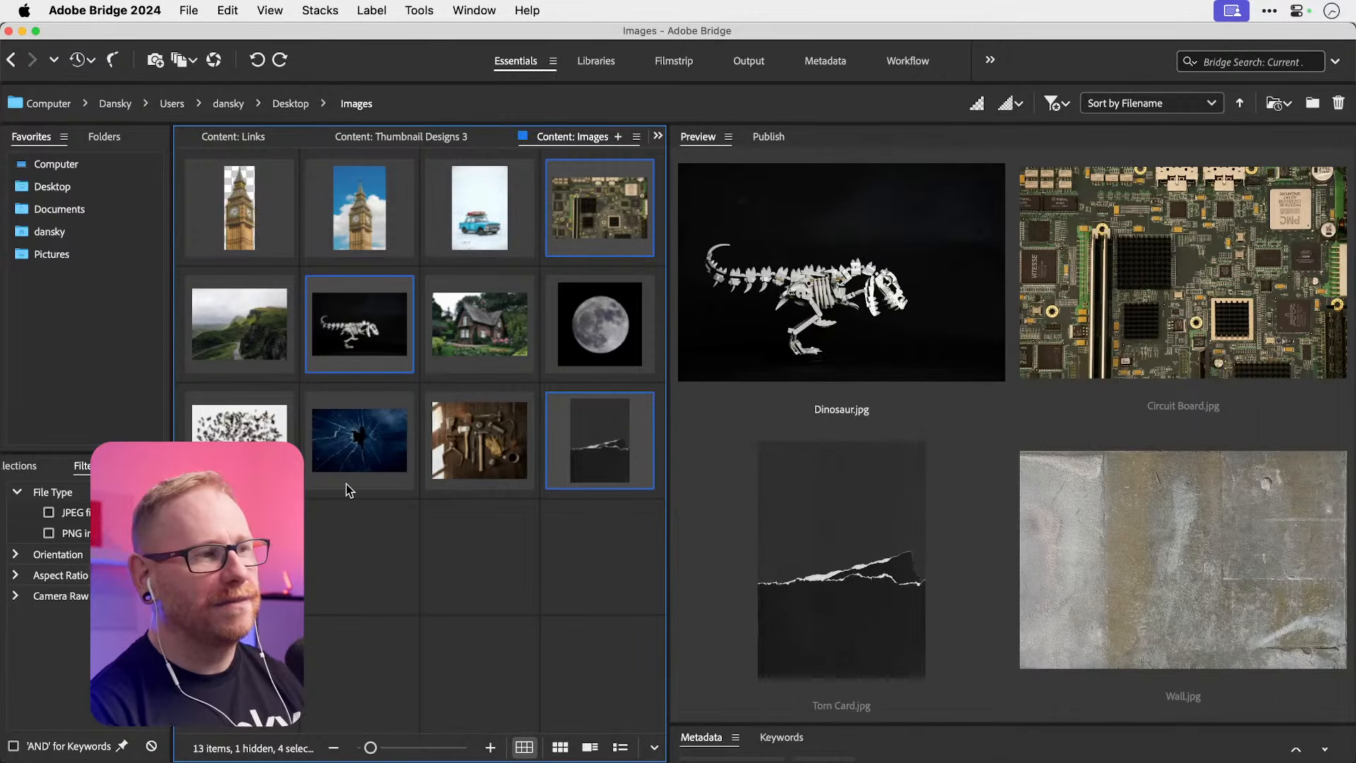
left_click(474, 441, "super")
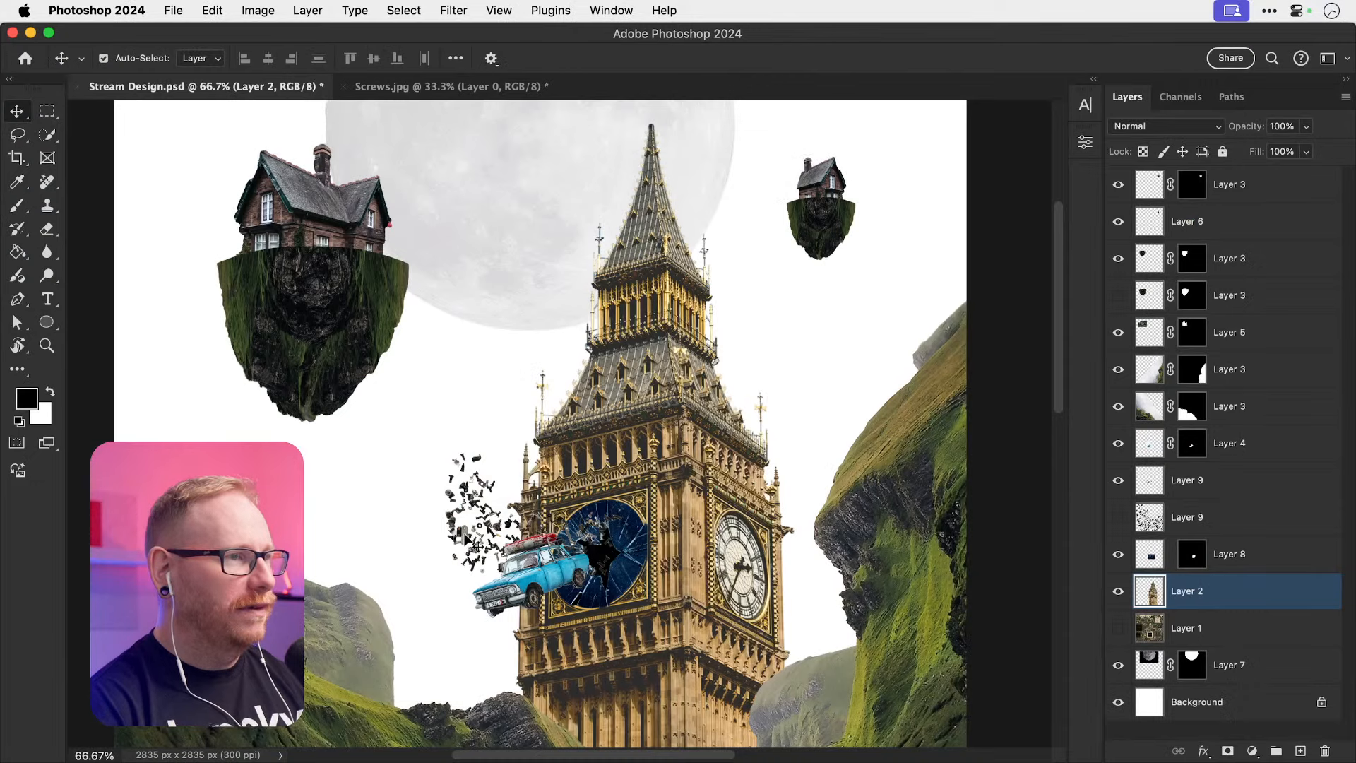
Step: Hide the small screws layer beside the car in Stream Design.psd
key("super+0")
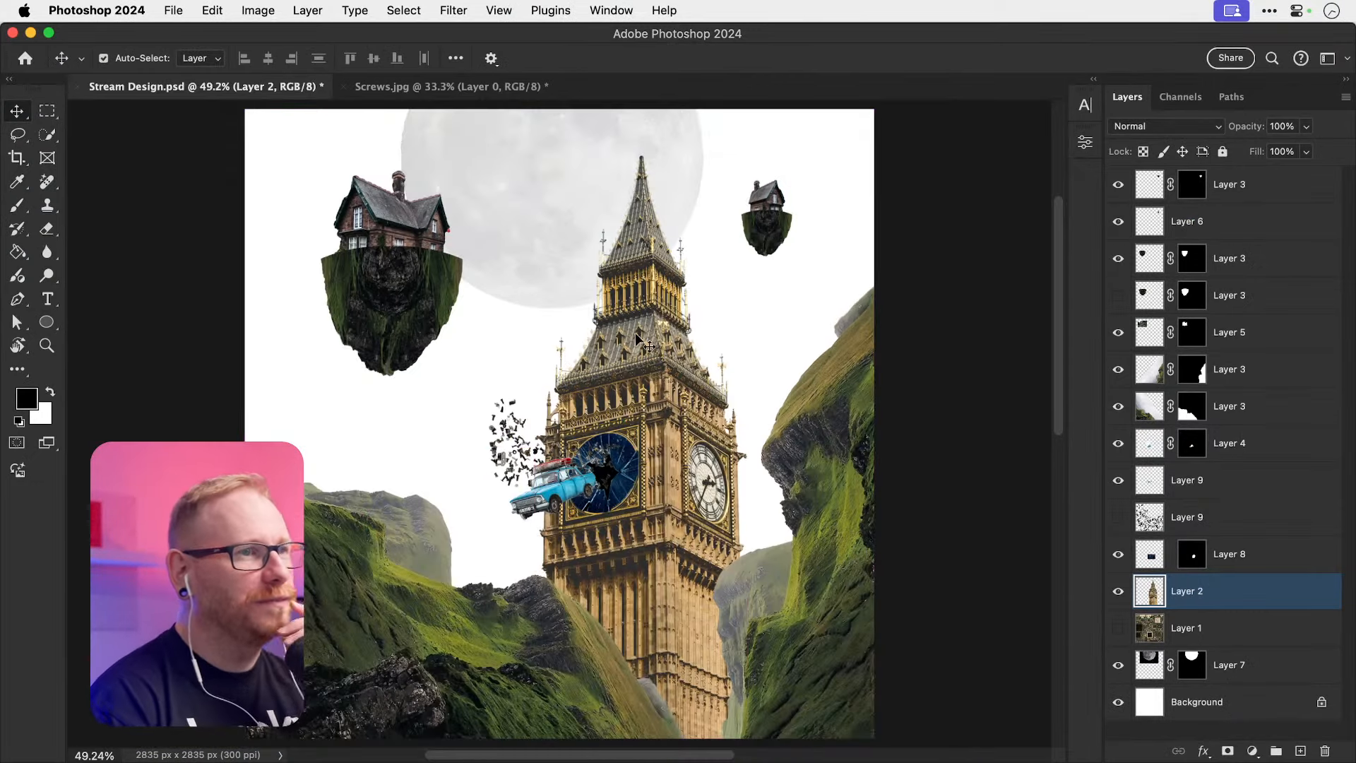
left_click(946, 317)
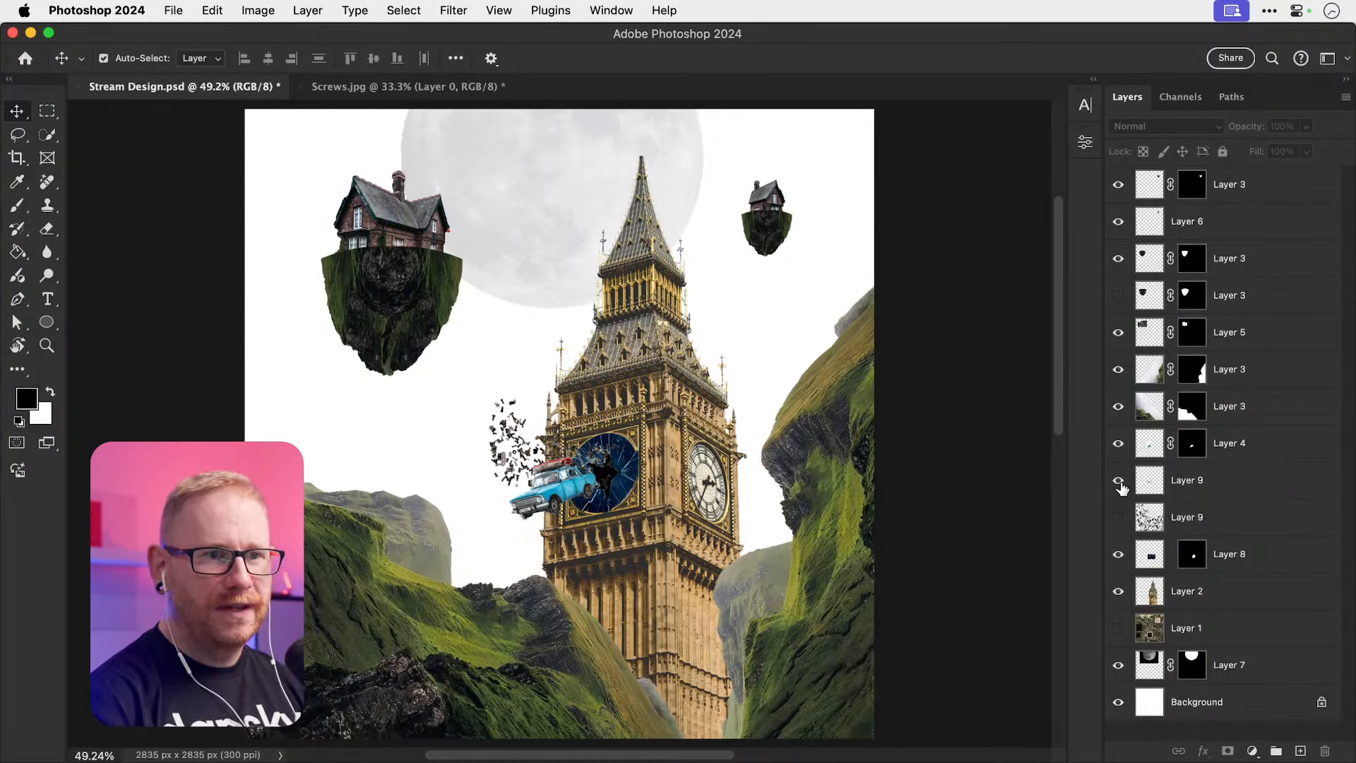
left_click(1118, 482)
left_click(1118, 482)
left_click(1119, 481)
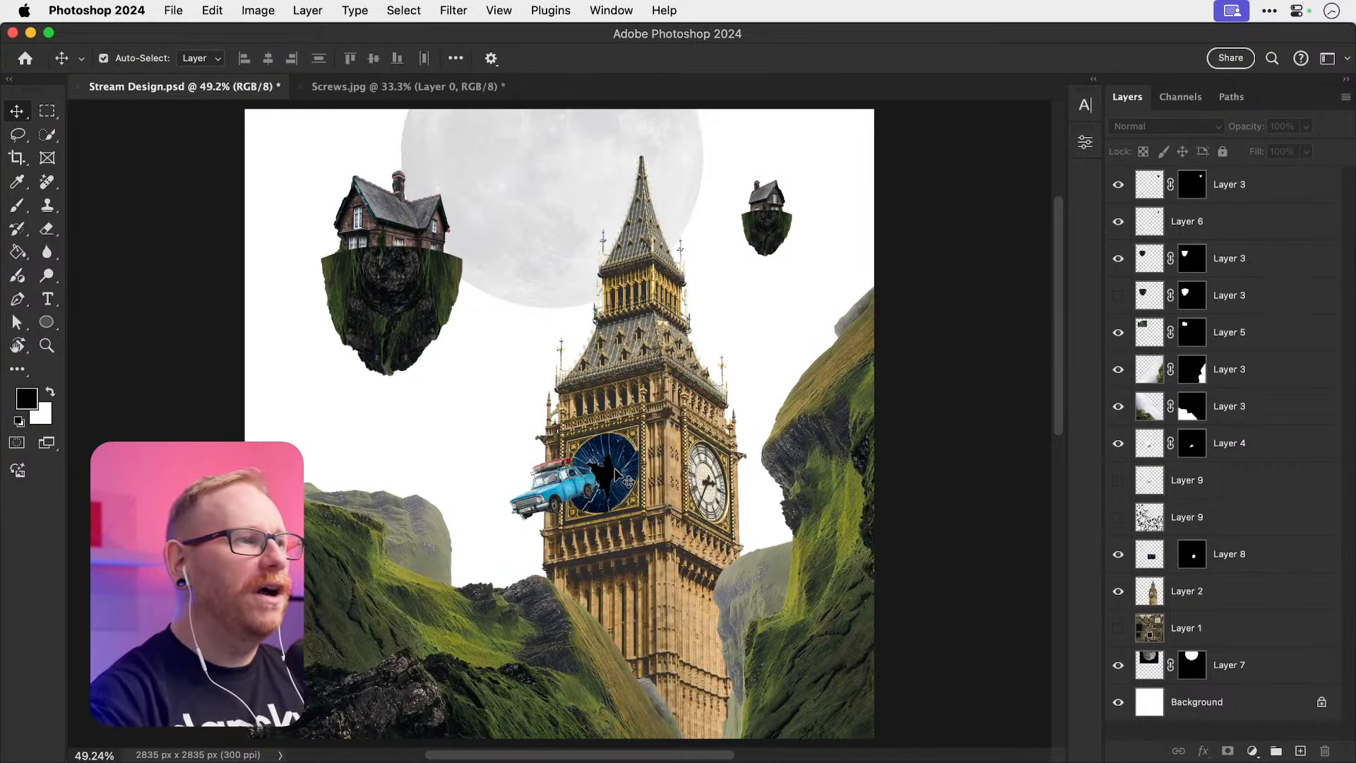
Step: Move the large floating house together with its rock base slightly down
left_click(397, 223)
left_click(396, 287, "shift")
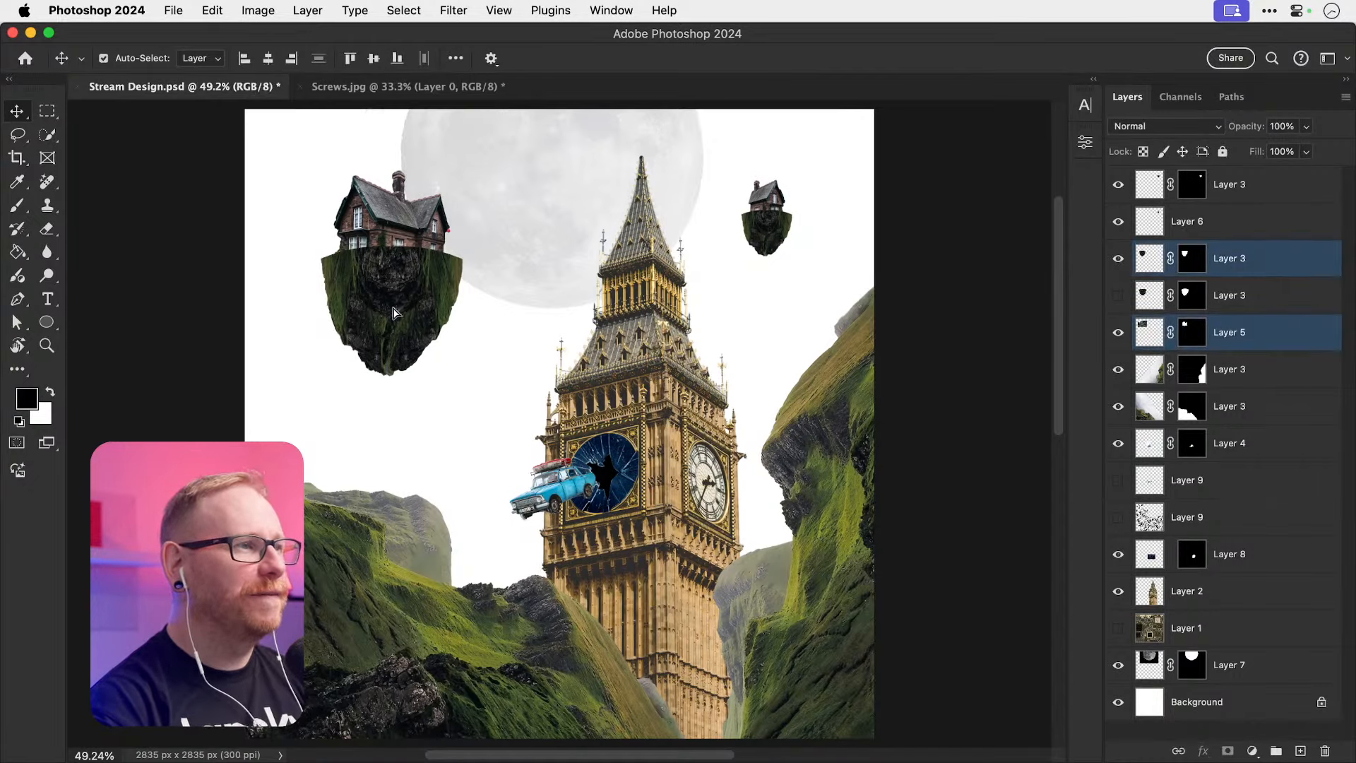
left_click_drag(388, 302, 397, 326)
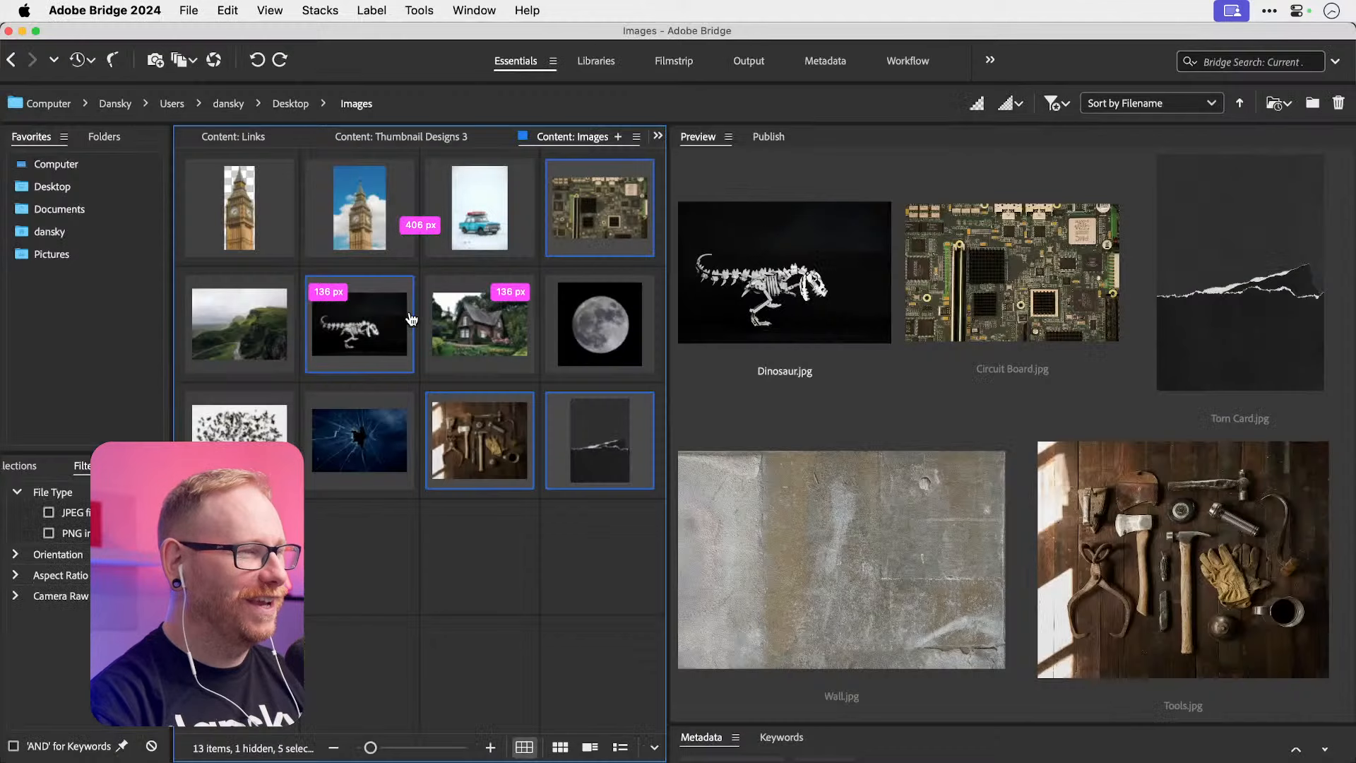
Step: Switch to Adobe Bridge and open only Dinosaur.jpg in Photoshop
left_click(369, 260)
left_click(370, 332)
right_click(370, 332)
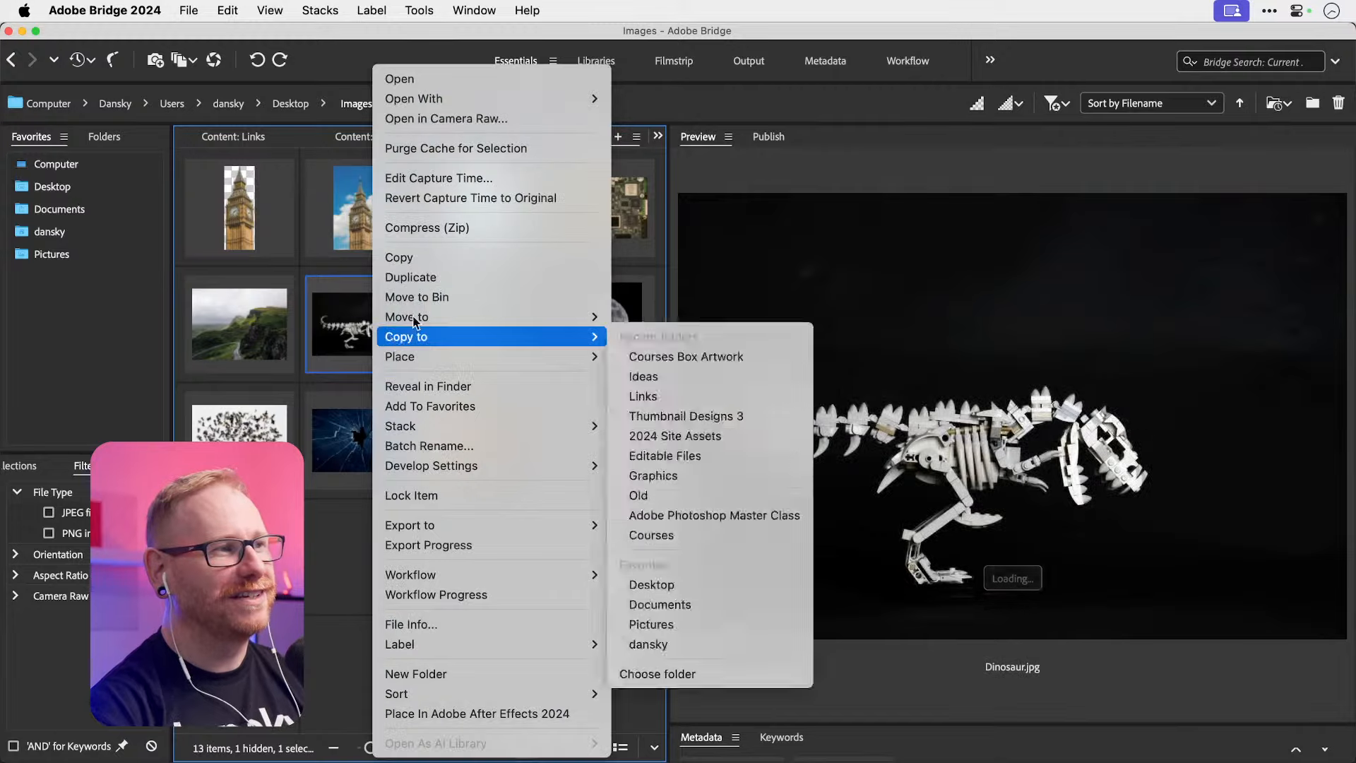
mouse_move(477, 99)
left_click(721, 178)
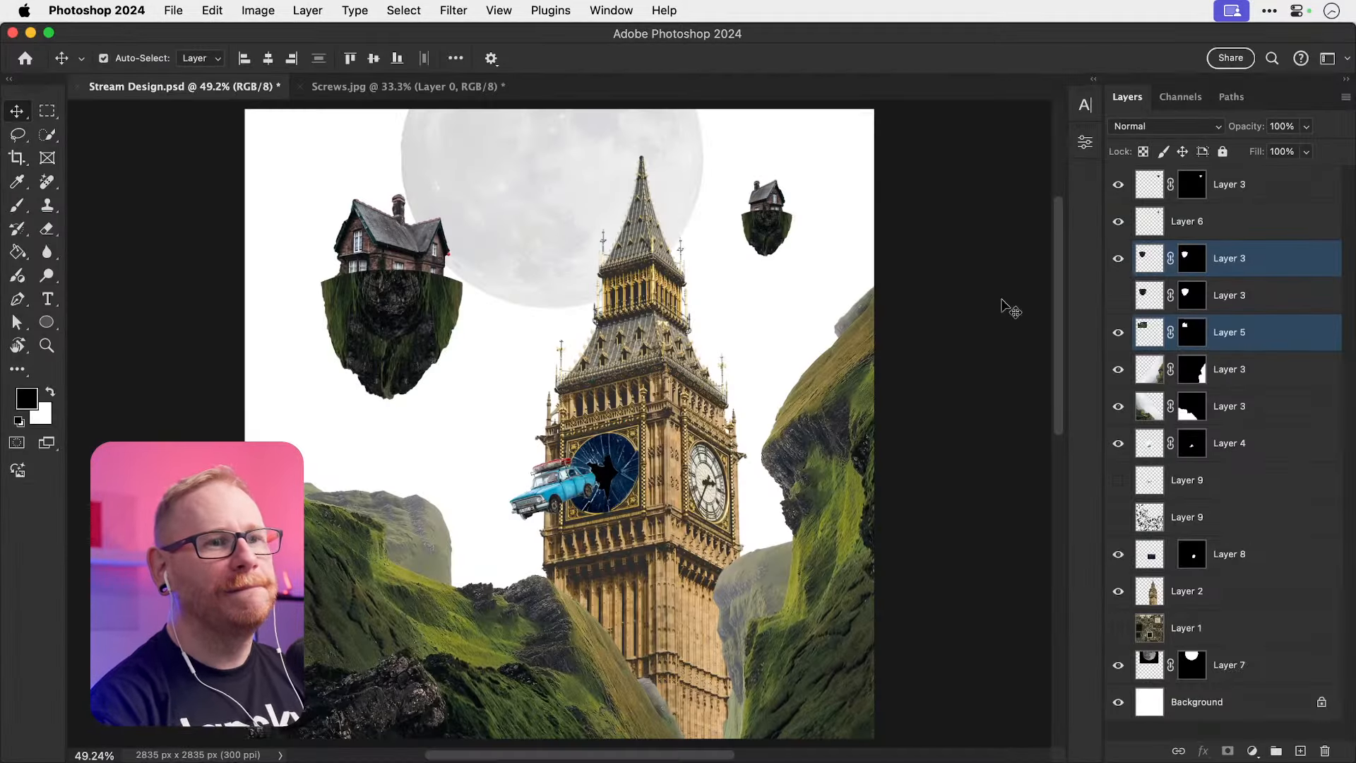
Step: Select the dinosaur skeleton in Dinosaur.jpg as the subject and hide its black background with a layer mask
left_click(394, 7)
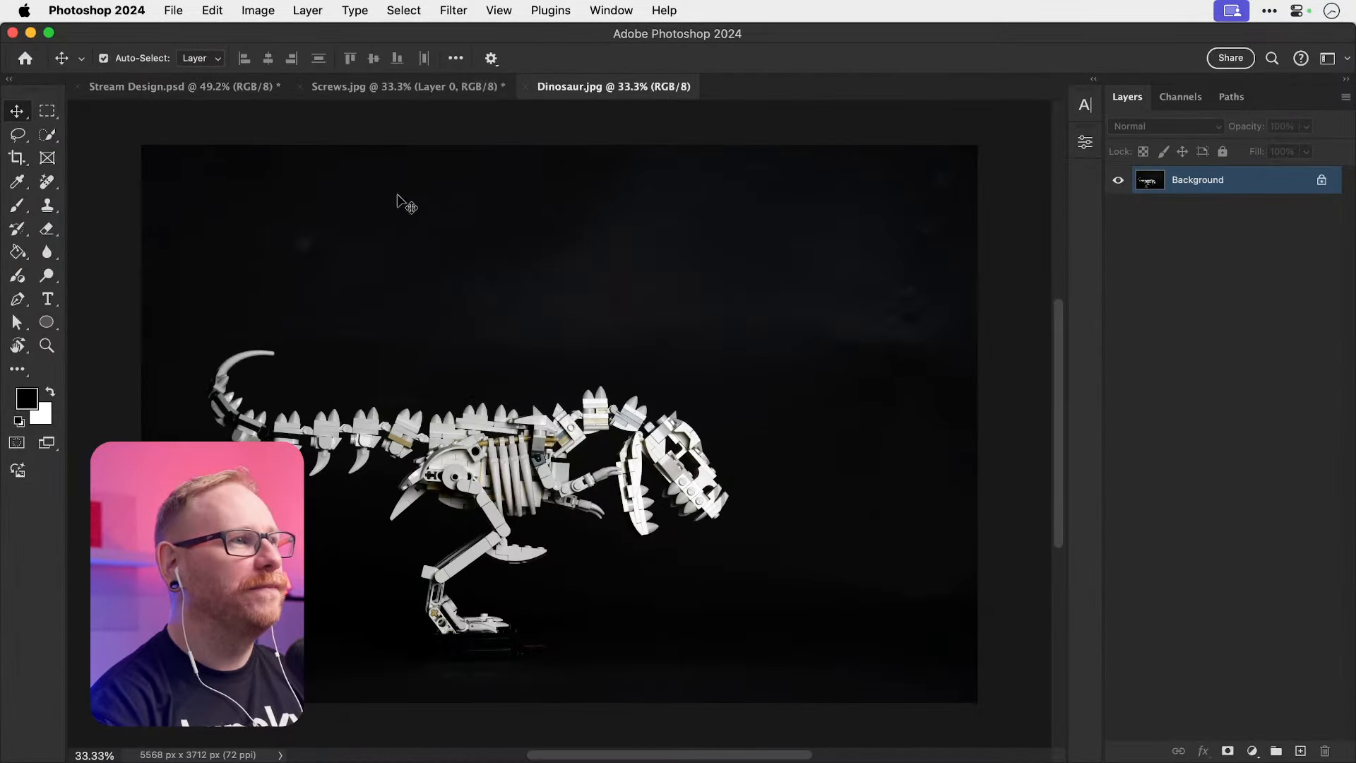
left_click(404, 8)
left_click(430, 219)
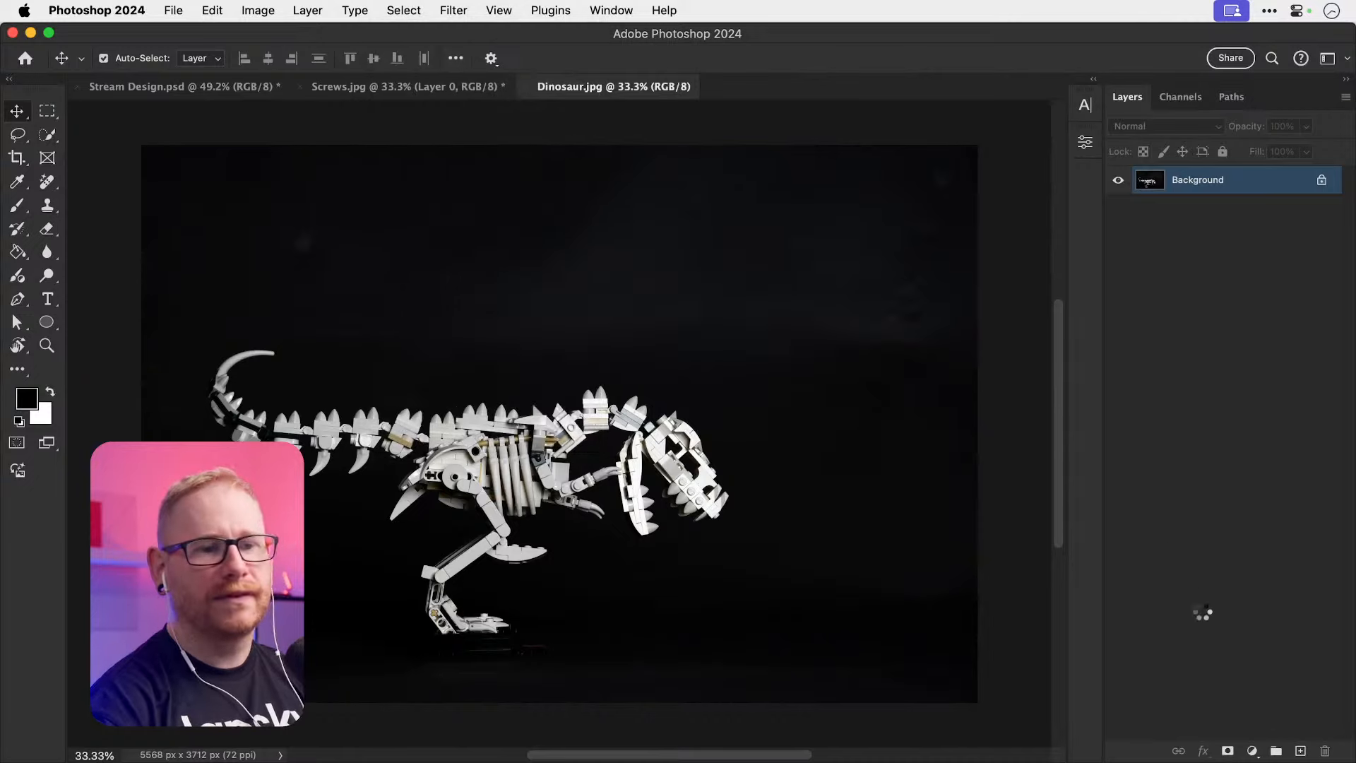
left_click(1228, 750)
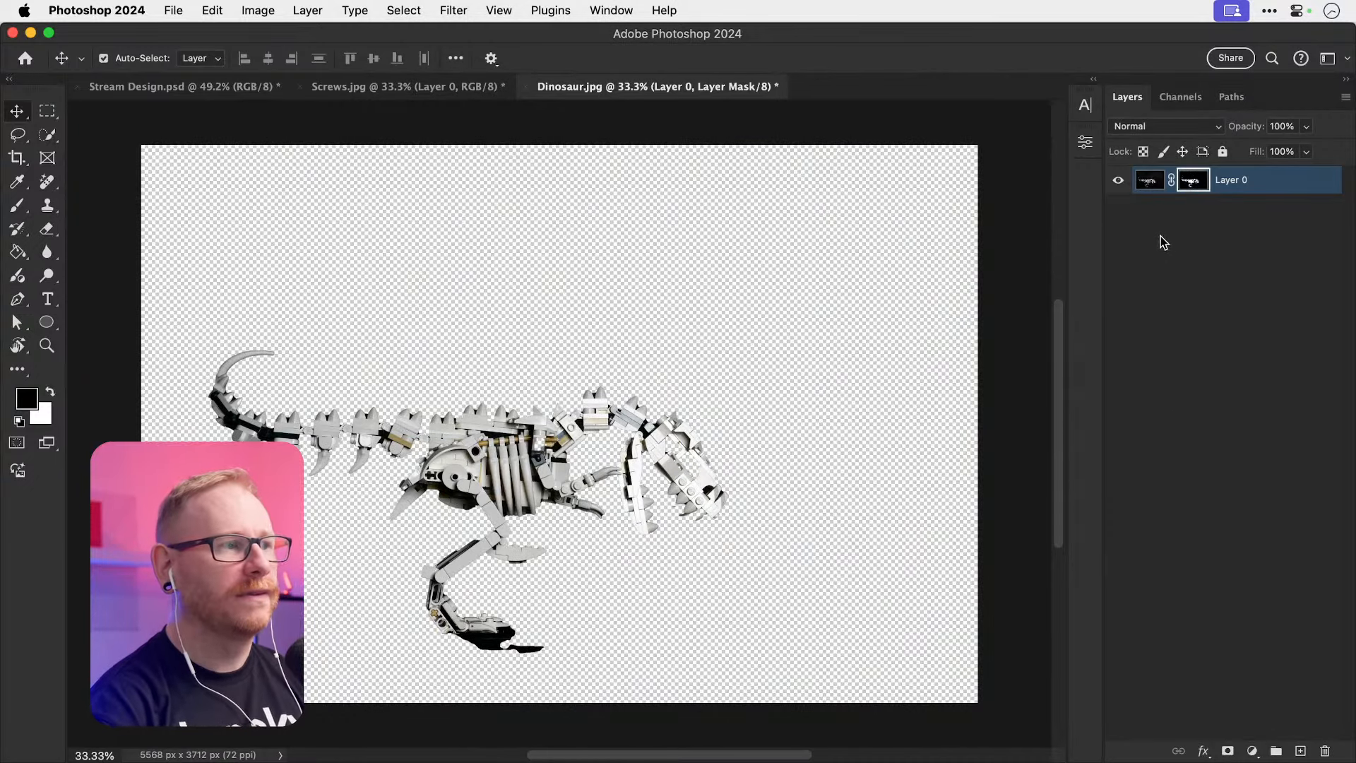
Step: Duplicate the masked dinosaur layer into Stream Design.psd and close Dinosaur.jpg
right_click(1247, 185)
left_click(1145, 224)
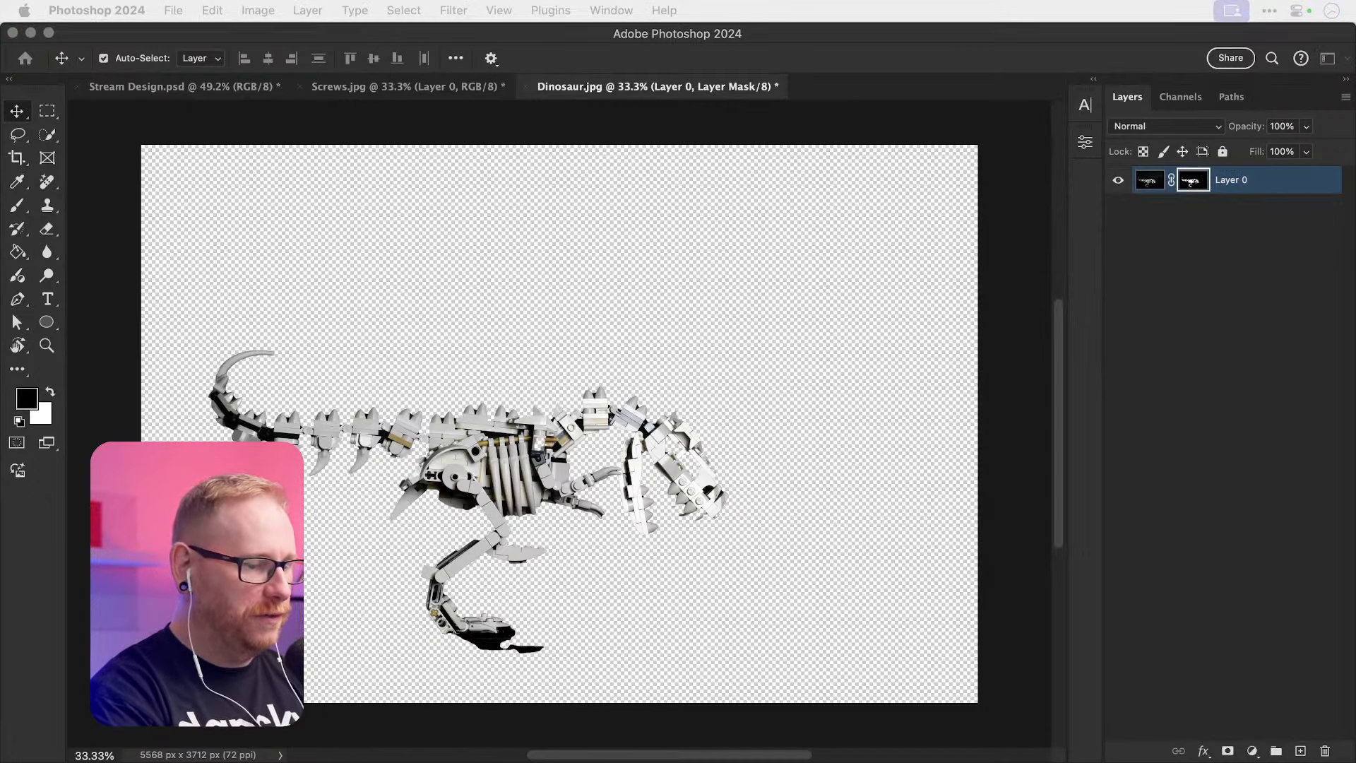
key("Return")
key("super+w")
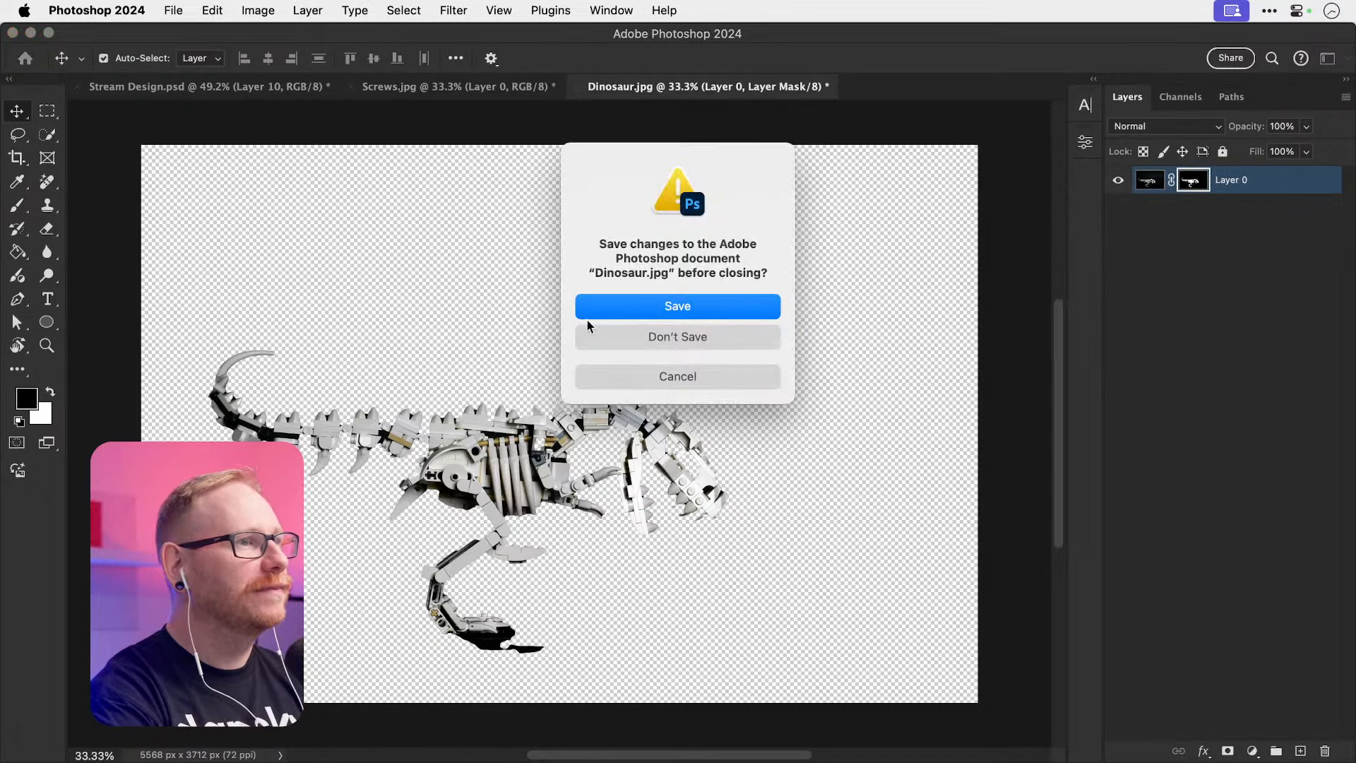
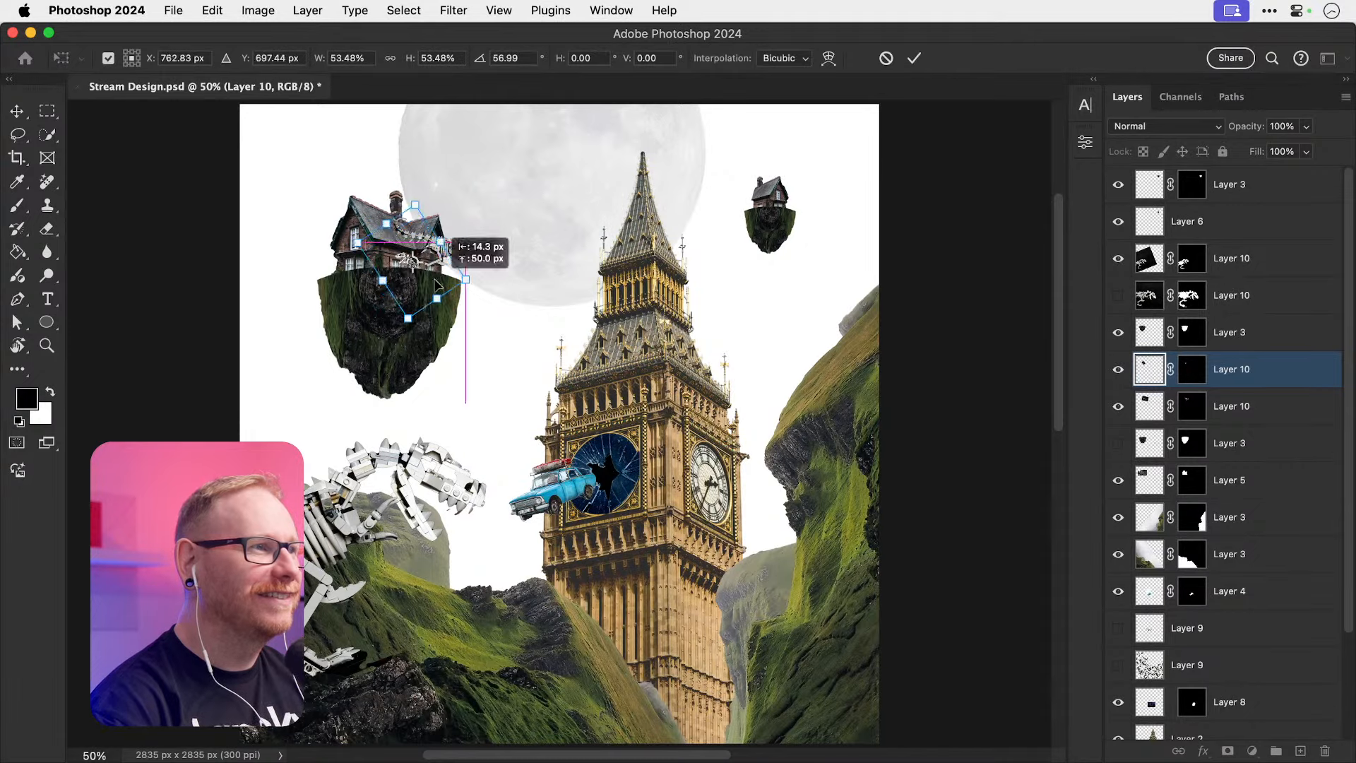
Step: Apply the small dinosaur's transform beside the large floating house and save Stream Design.psd
key("Return")
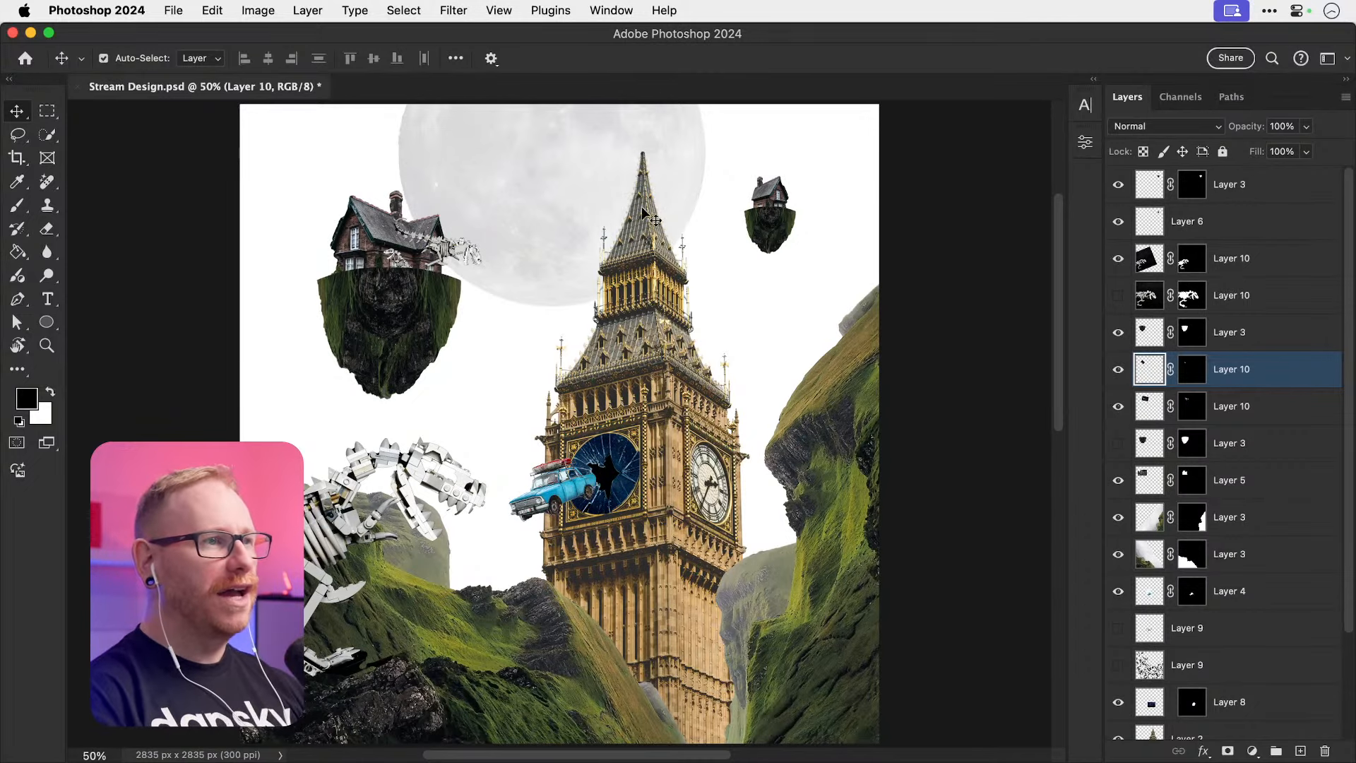
left_click(554, 503)
key("super+0")
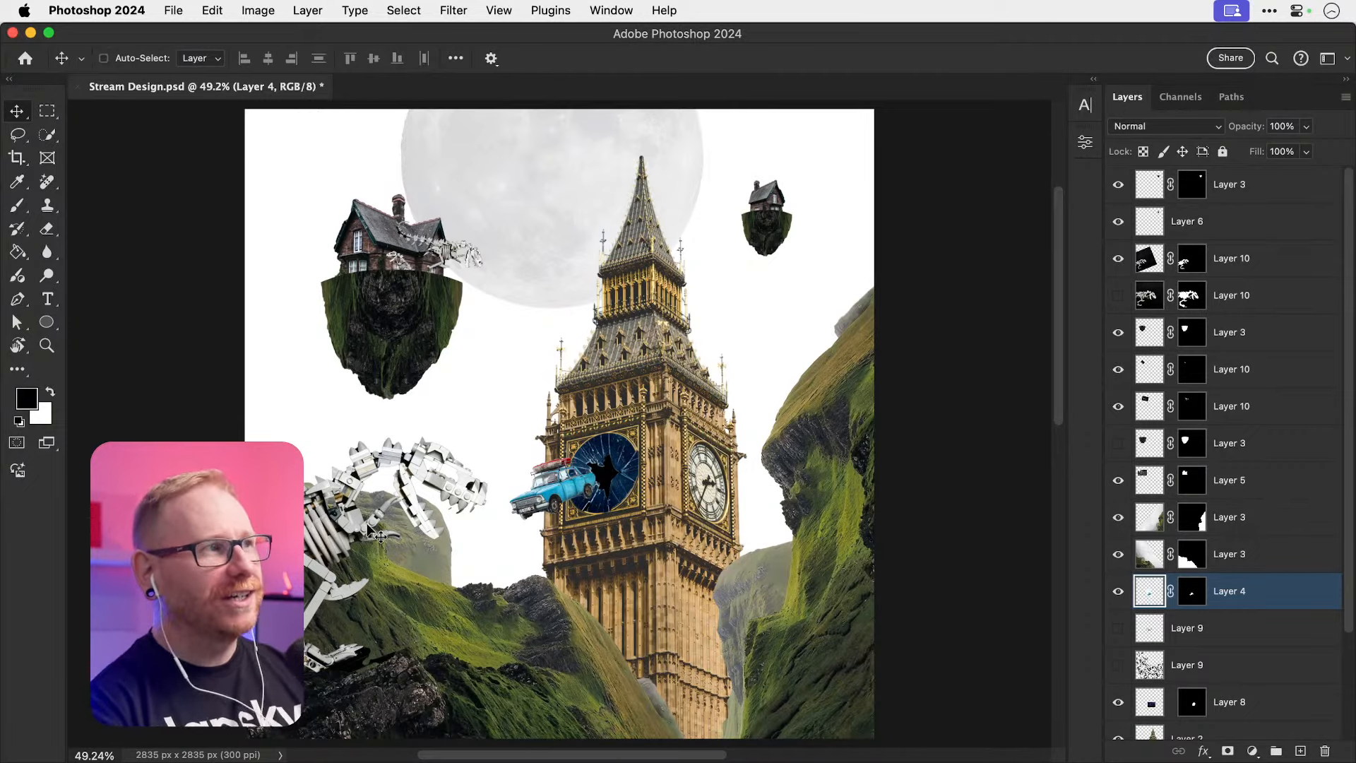
key("super")
key("super+s")
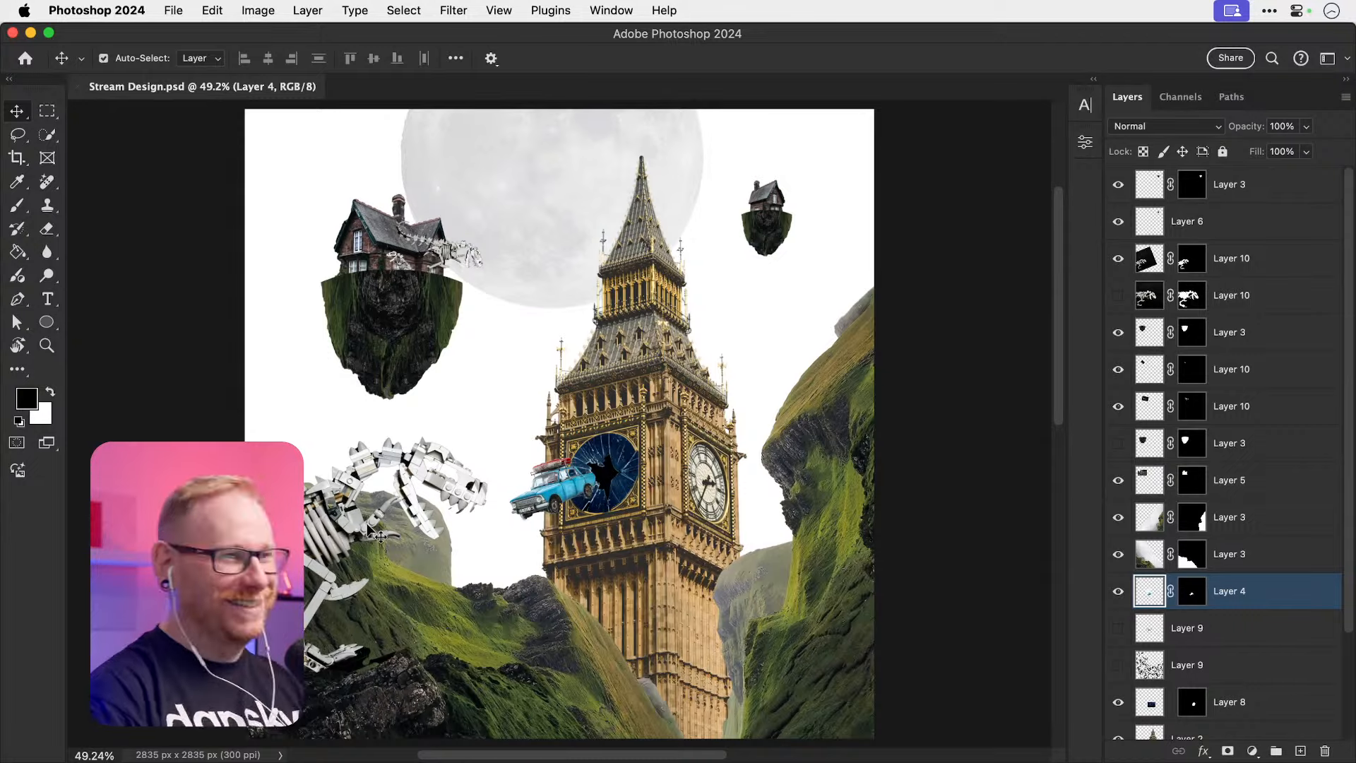
Step: Duplicate the large dinosaur skeleton layer and place the copy across the upper part of Big Ben
left_click(313, 526)
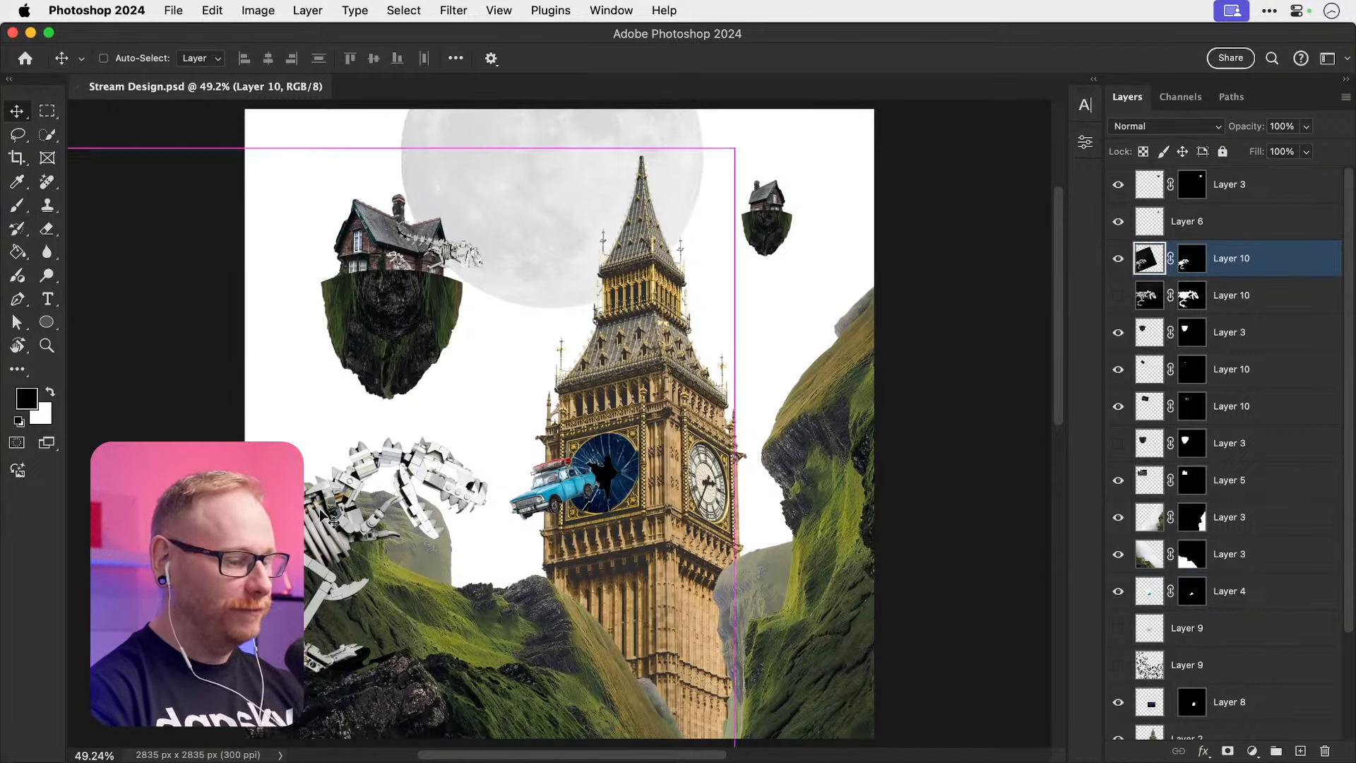
key("super+j")
left_click_drag(312, 526, 612, 289)
Step: Flip the dinosaur copy horizontally, tilt it clockwise to a transform angle of -153.27°, and position it diagonally across Big Ben
key("super+t")
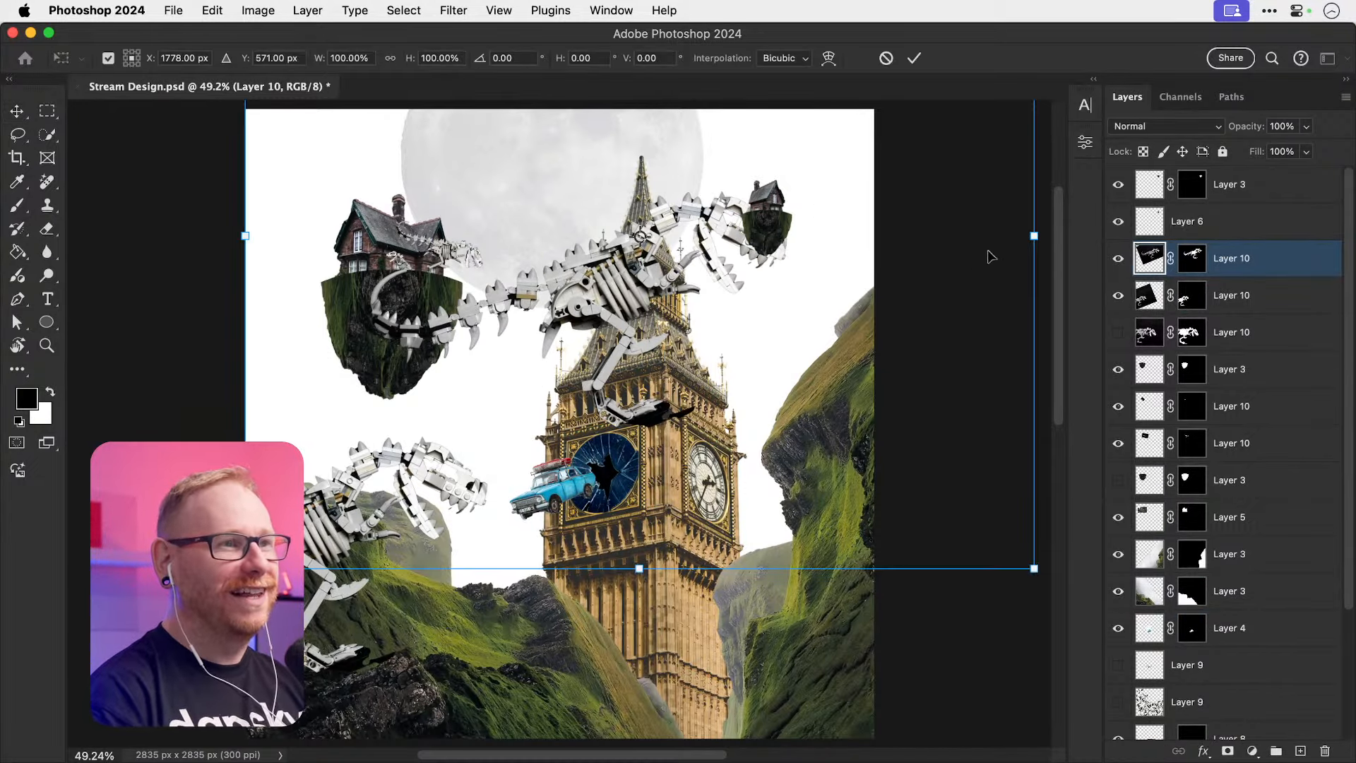
left_click_drag(818, 289, 695, 392)
right_click(696, 389)
left_click(742, 678)
left_click_drag(936, 297, 906, 488)
left_click_drag(592, 428, 746, 398)
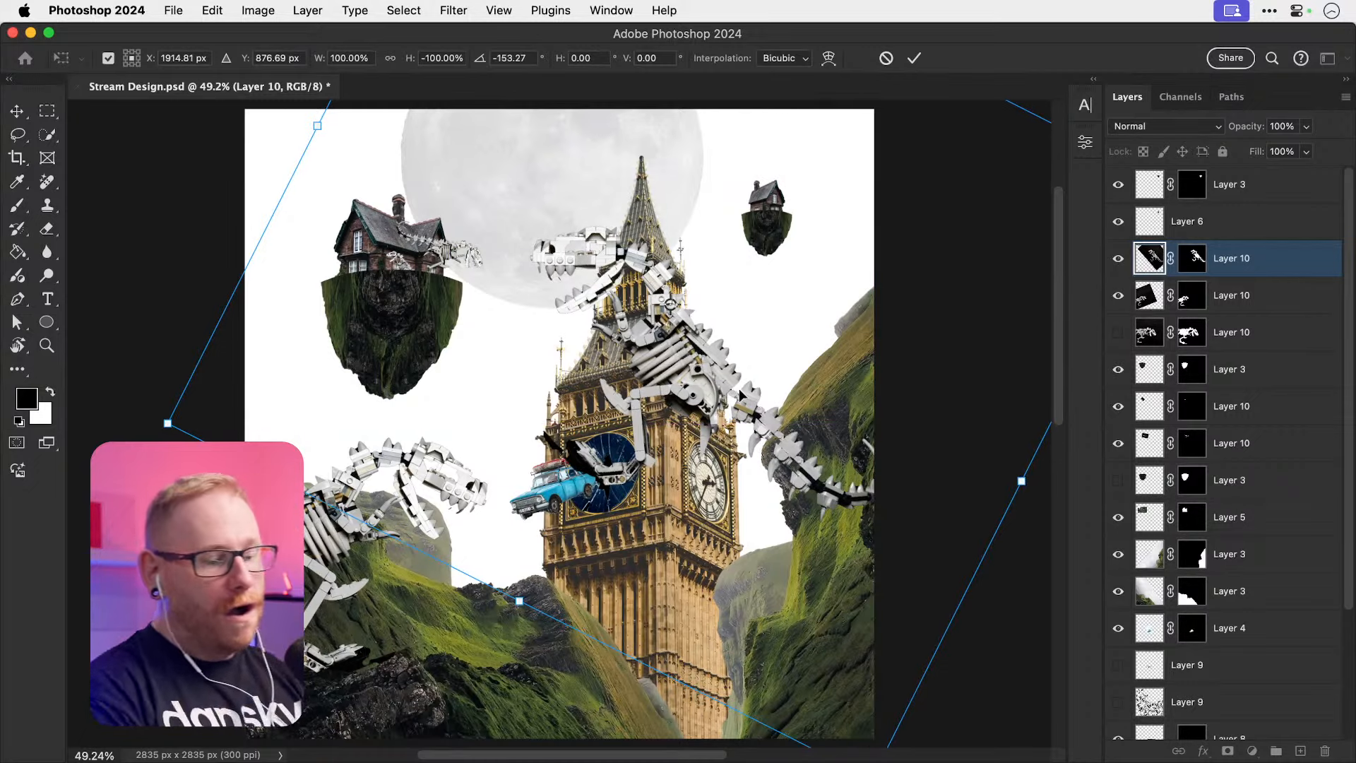
key("Return")
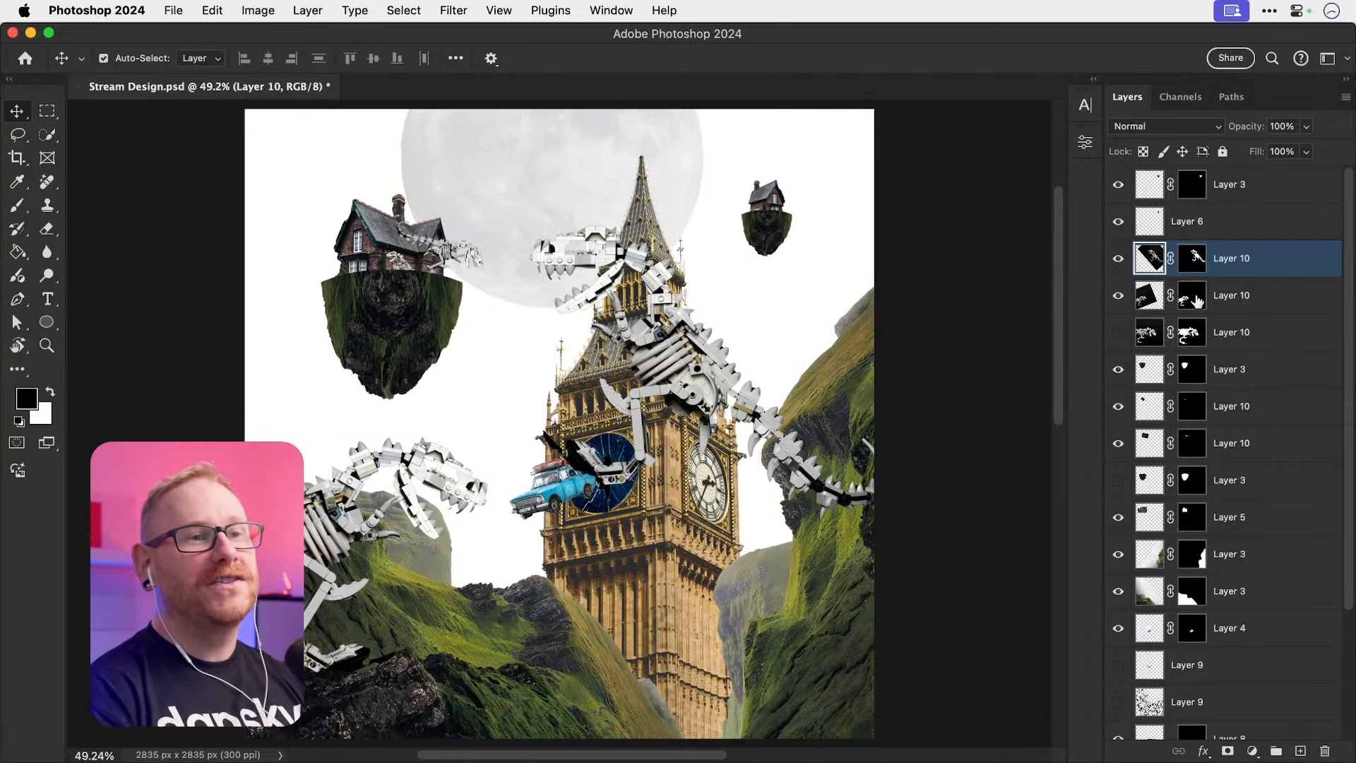
Step: Hide the original large dinosaur over the left cliffs, keeping the flipped copy visible
left_click(1118, 295)
left_click(1119, 260)
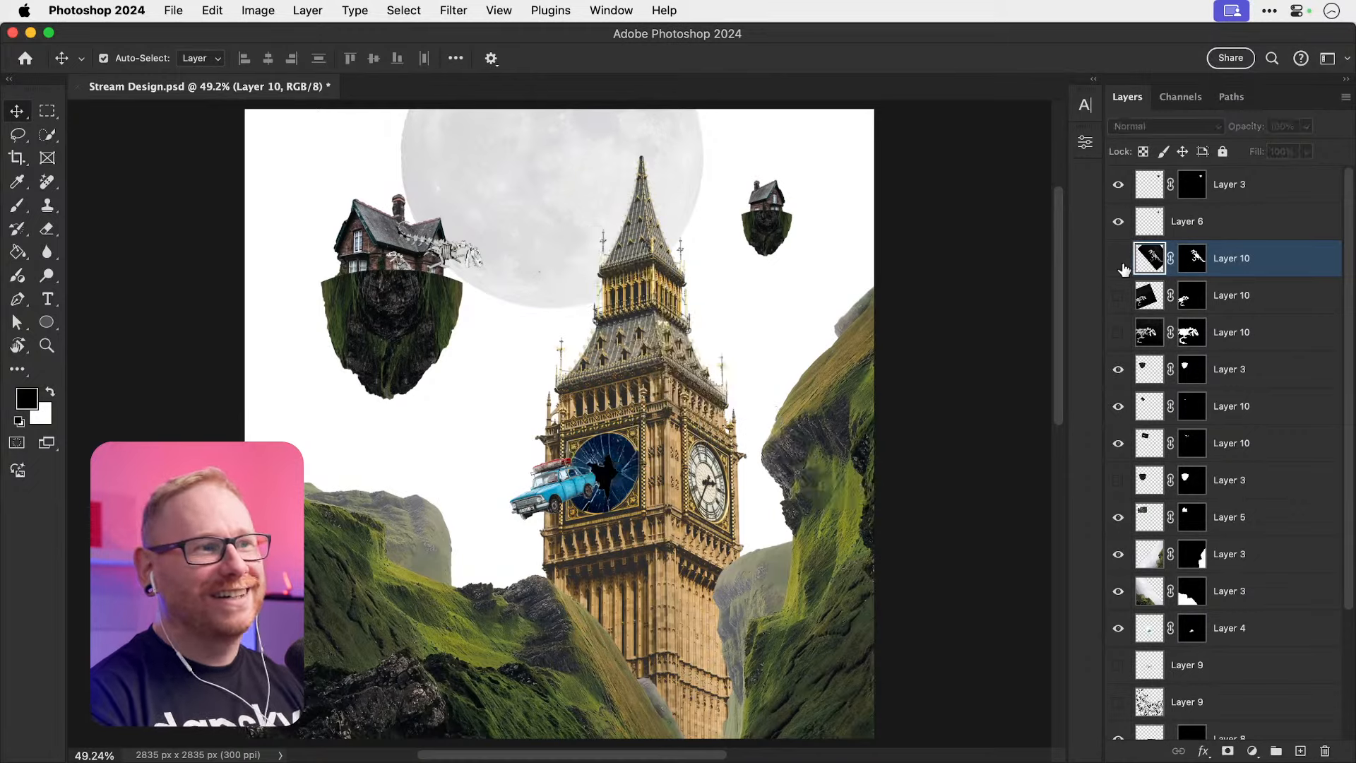
left_click(1120, 261)
Step: Move the flipped dinosaur left so its head meets the large floating house and its body crosses Big Ben's clock faces
key("super+space")
left_click(622, 253, "super")
left_click_drag(592, 263, 487, 267)
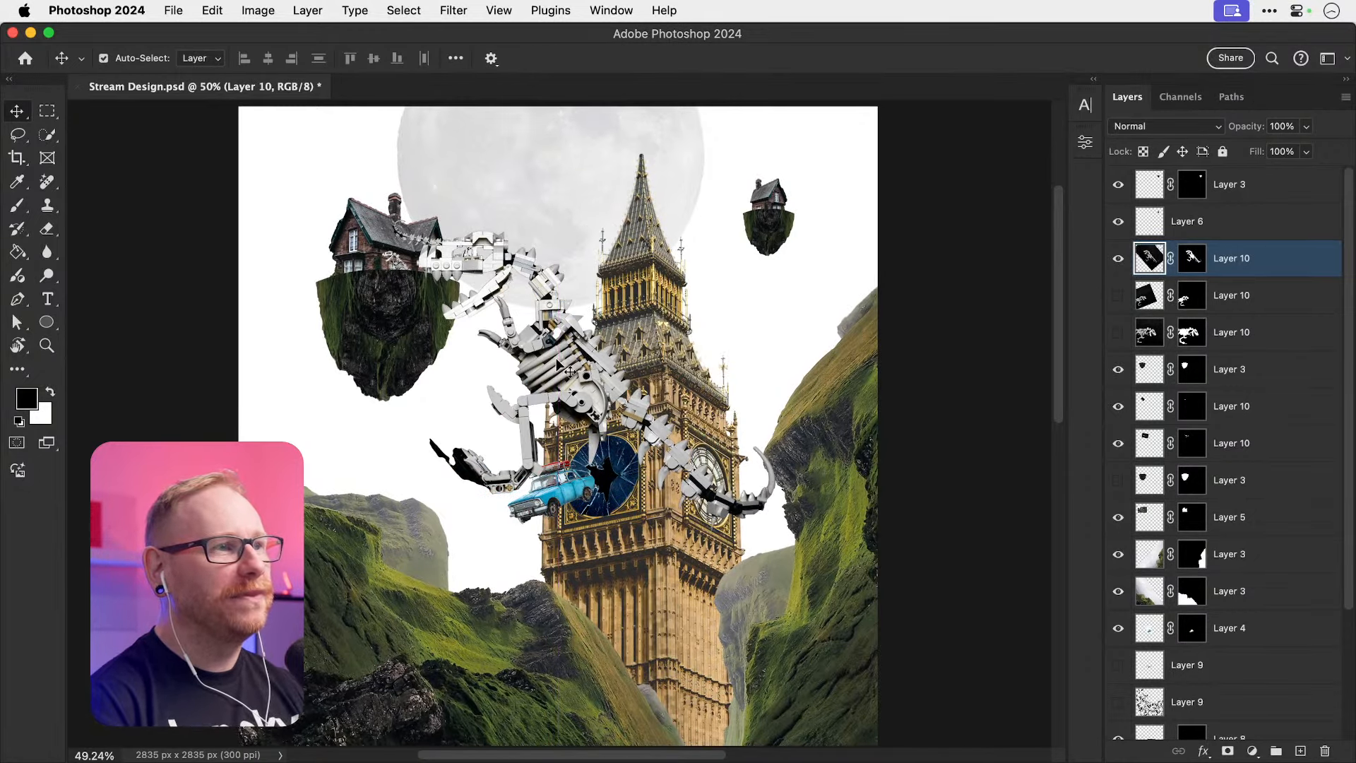
Step: Rotate the flipped dinosaur to a steeper angle and move it right so it climbs beside Big Ben's right edge
left_click_drag(565, 366, 588, 351)
key("super+t")
left_click_drag(848, 233, 883, 304)
left_click_drag(625, 328, 780, 324)
key("Return")
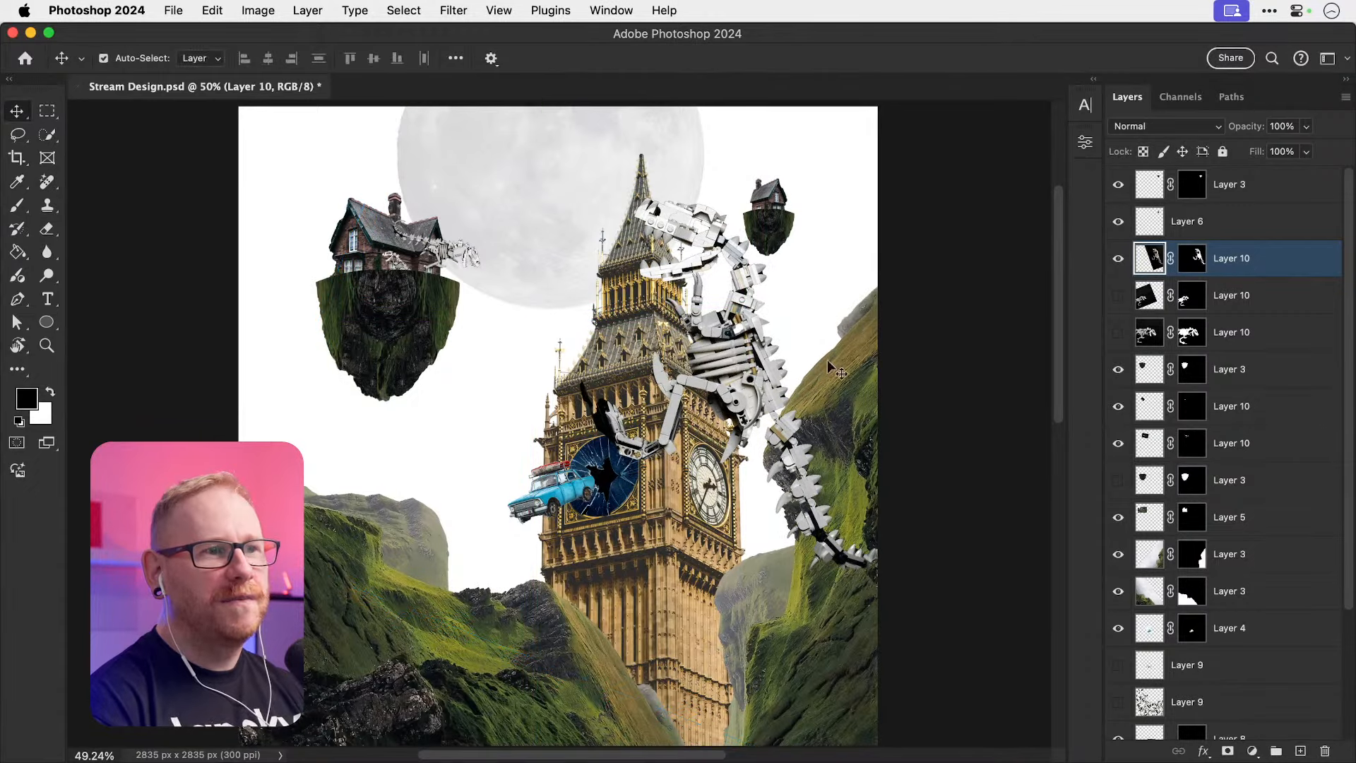
Step: Duplicate the dinosaur layer, keep the original hidden, and move the copy left so its tail crosses the intact clock face
left_click(1118, 258)
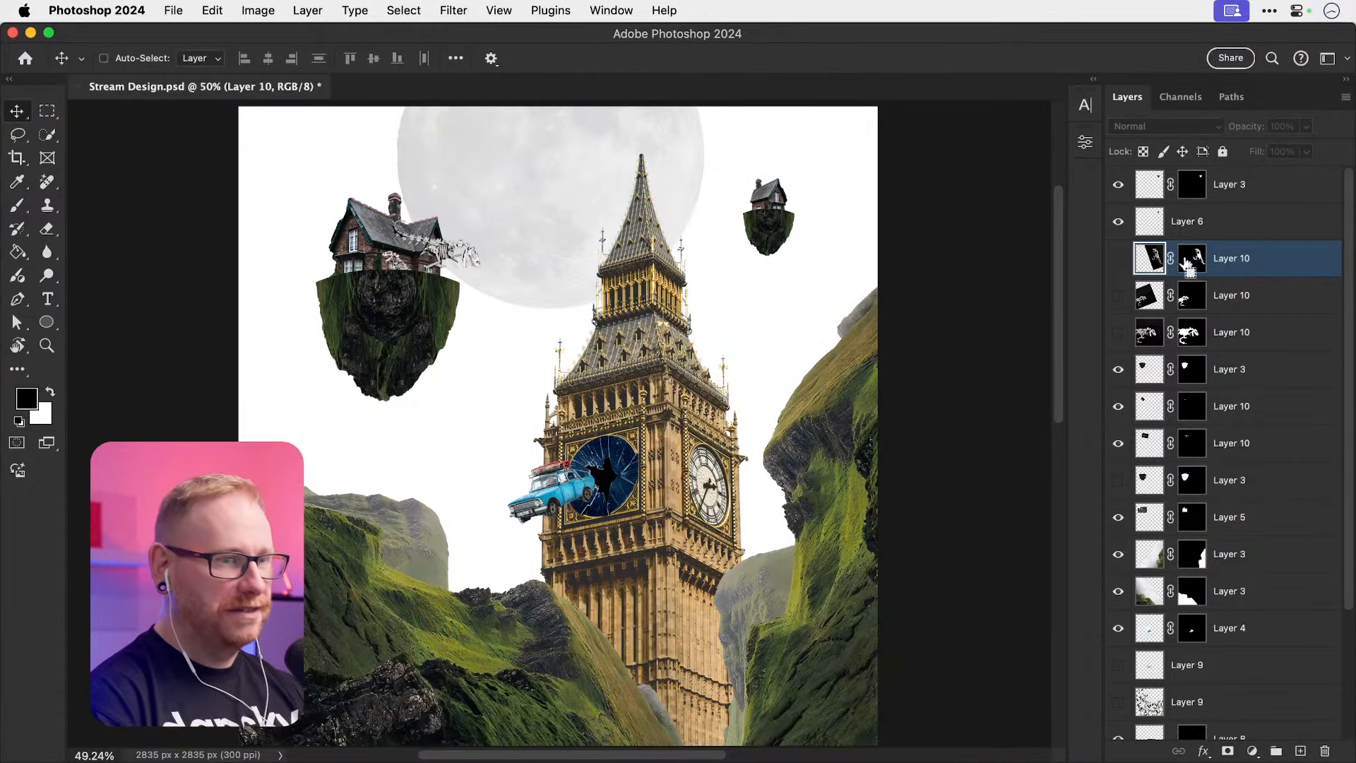
key("super+j")
left_click(1118, 258)
left_click_drag(706, 364, 623, 379)
Step: Paint the dinosaur copy's mask black with a 175 px brush to hide the head, limbs and torso, leaving only the tail
left_click(1192, 257)
key("b")
key("super+plus")
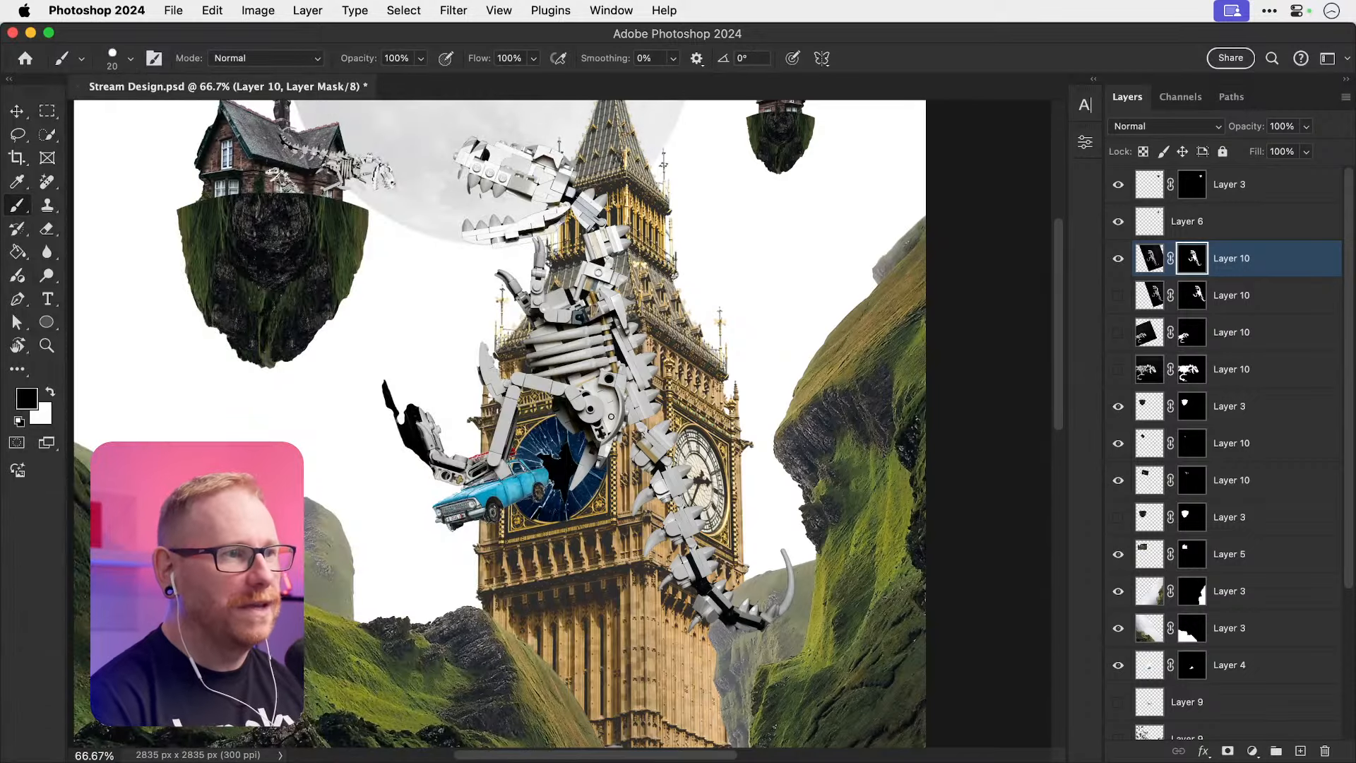
key("bracketright")
key("bracketright")
key("bracketright")
key("bracketright")
key("bracketright")
key("bracketright")
mouse_move(452, 163)
left_mouse_down()
mouse_move(649, 141)
mouse_move(698, 190)
left_mouse_up()
key("bracketright")
key("bracketright")
mouse_move(640, 233)
left_mouse_down()
mouse_move(587, 243)
mouse_move(360, 454)
left_mouse_up()
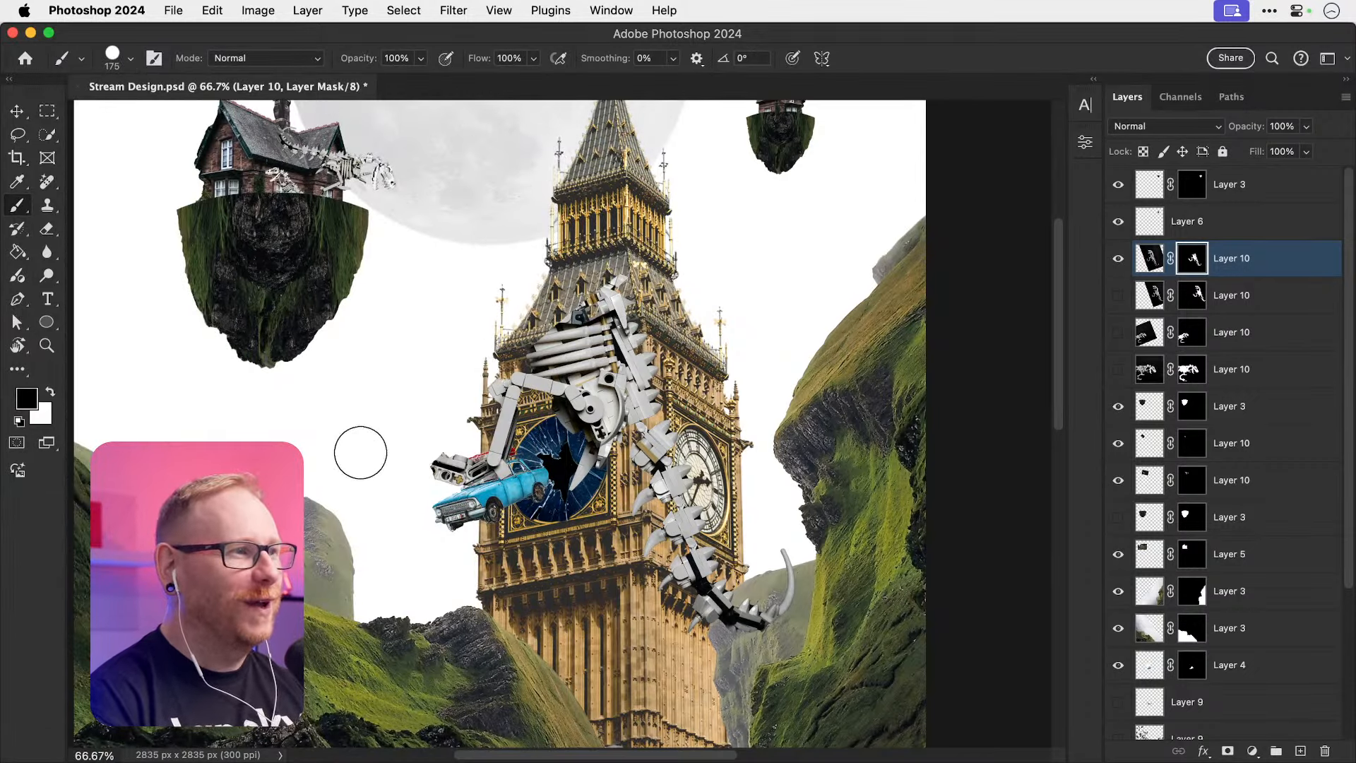
left_click_drag(615, 297, 452, 470)
Step: Convert the isolated tail to a smart object and rotate it to -18.02° across the lower clock faces
right_click(1243, 258)
left_click(1053, 291)
key("v")
key("super+t")
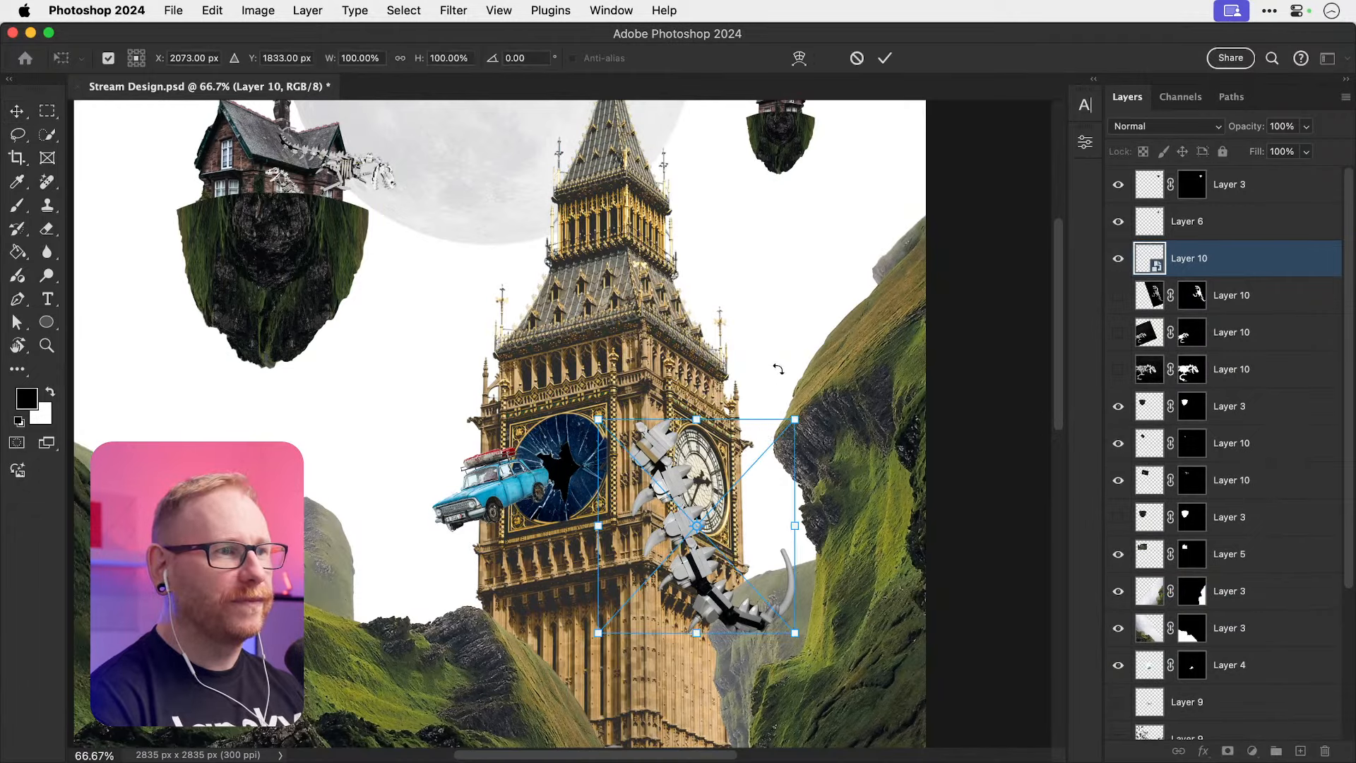
left_click_drag(778, 370, 718, 371)
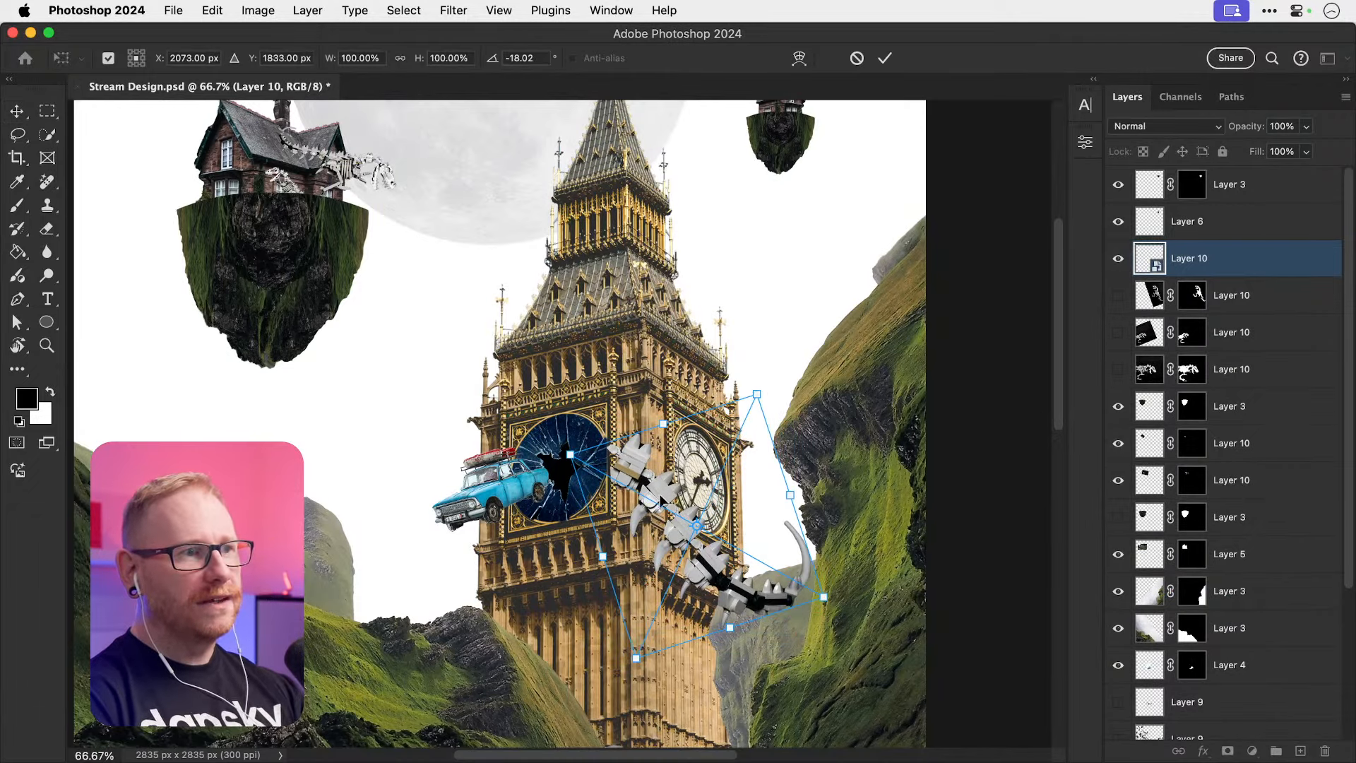
key("Return")
Step: Show the full dinosaur beneath the tail piece and mask out its tail, hips and legs, keeping the head and upper body
left_click(1117, 296)
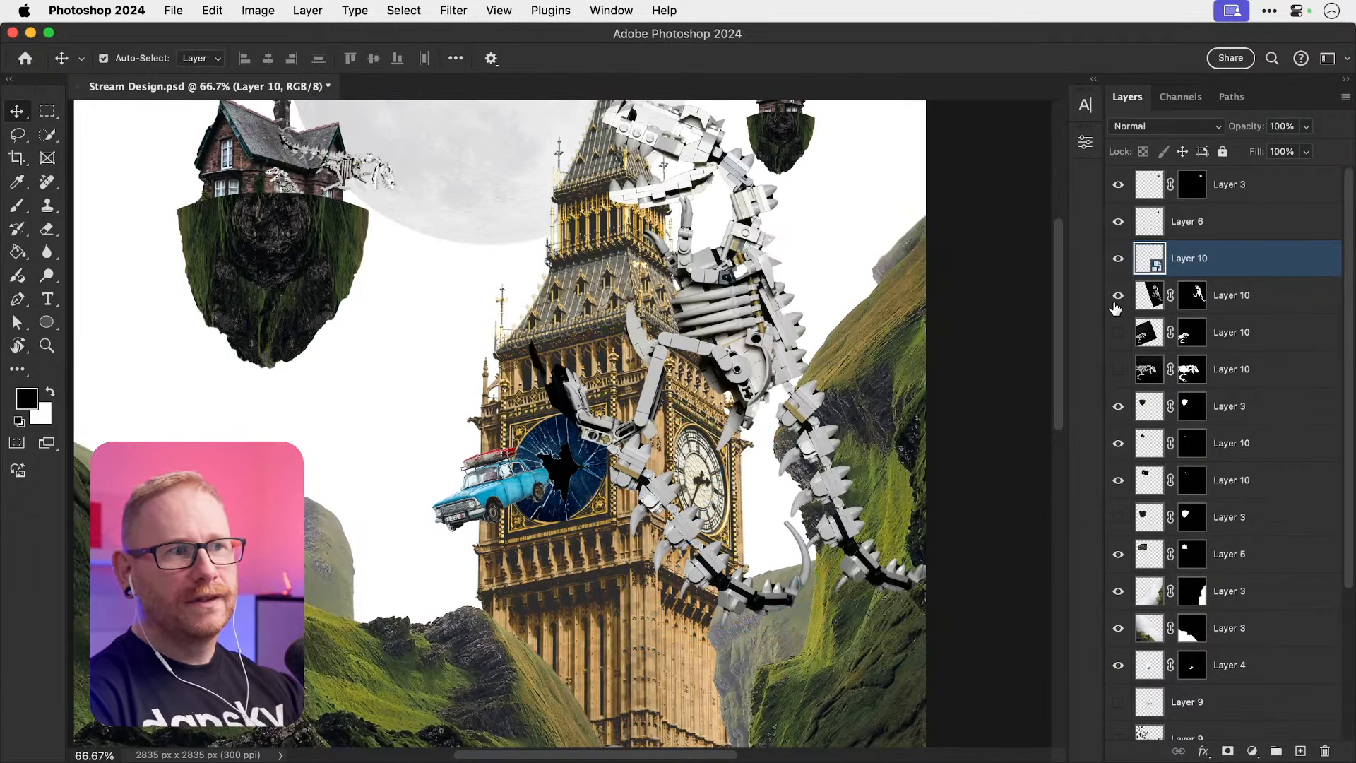
left_click(1192, 295)
key("b")
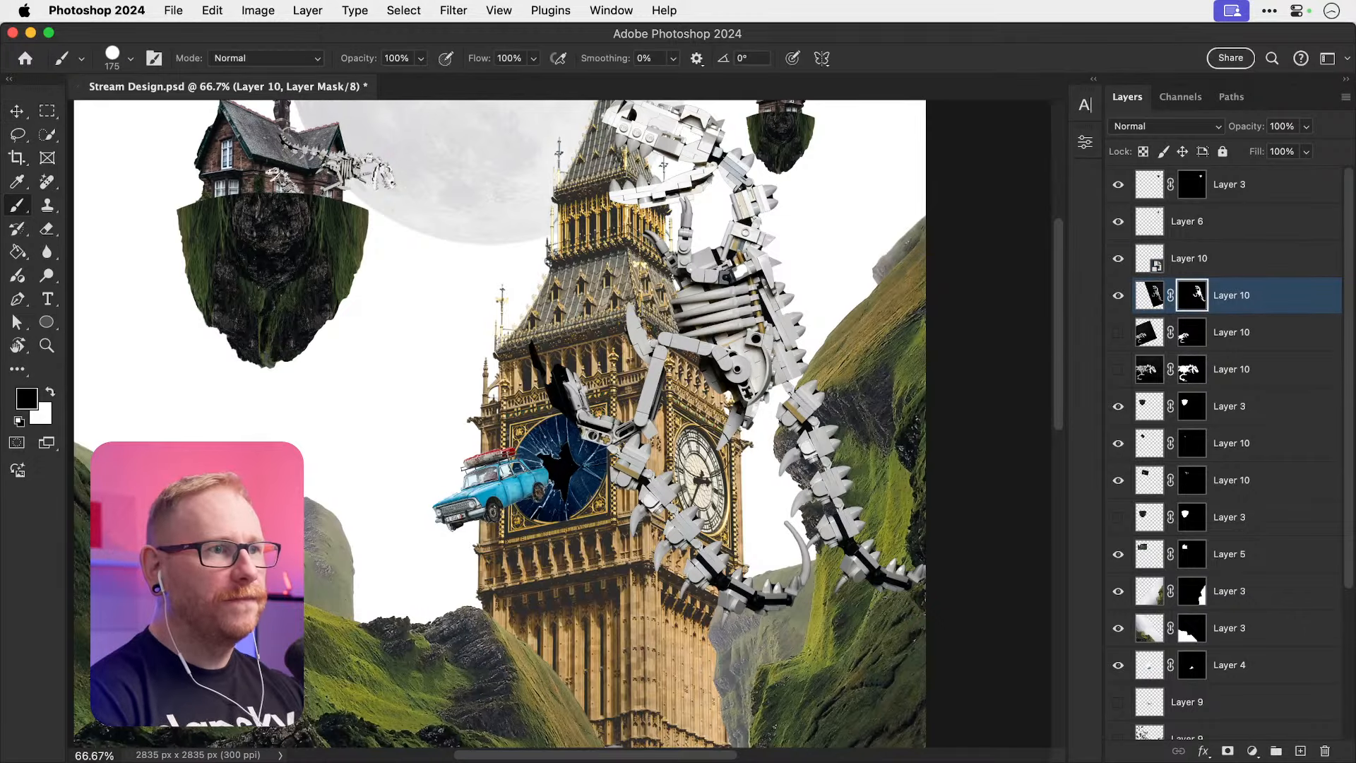
mouse_move(781, 381)
left_mouse_down()
mouse_move(805, 516)
mouse_move(922, 576)
left_mouse_up()
mouse_move(654, 455)
left_mouse_down()
mouse_move(495, 383)
mouse_move(639, 415)
mouse_move(627, 329)
mouse_move(720, 357)
left_mouse_up()
Step: Duplicate the tail piece and warp the copy so it curls up around Big Ben's left side
left_click(1189, 258)
key("super+j")
key("super+t")
left_click(799, 58)
left_click_drag(671, 523, 616, 438)
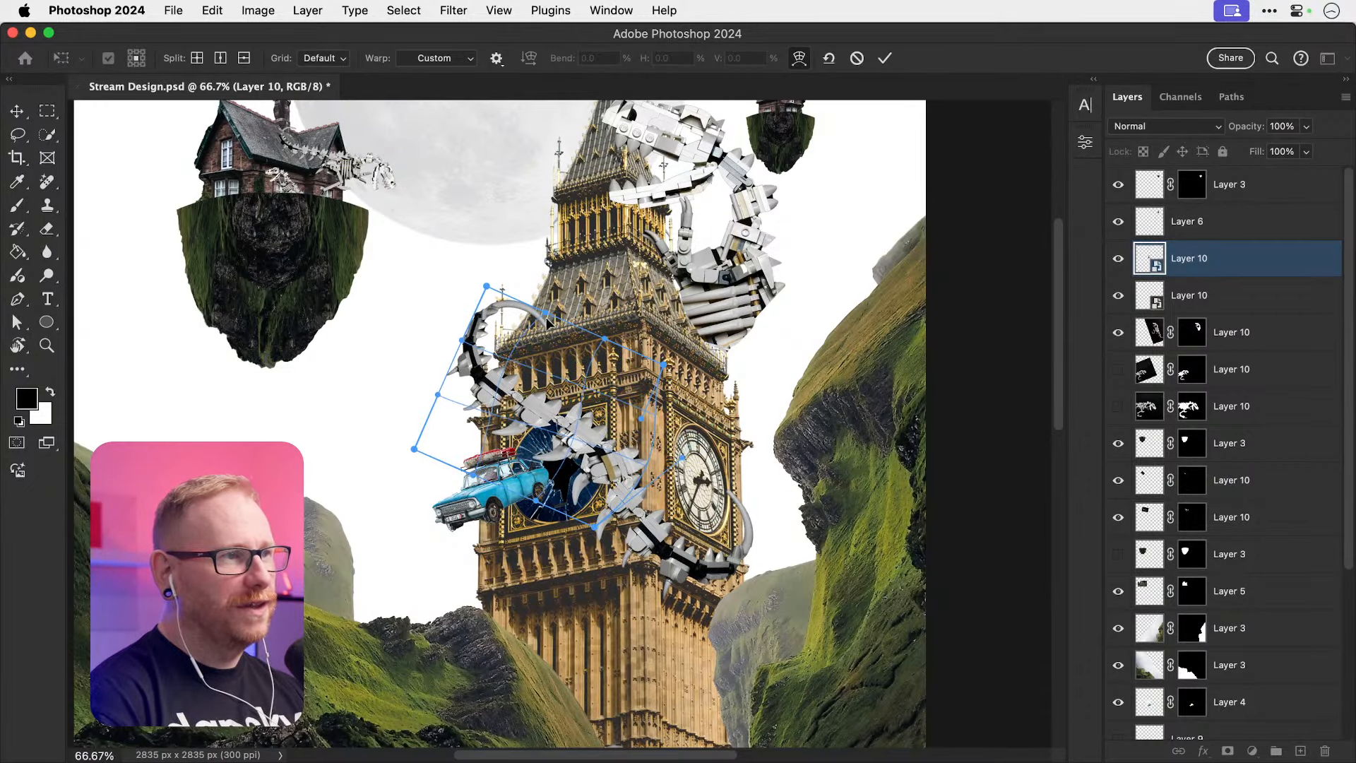
left_click_drag(545, 312, 573, 273)
key("Return")
Step: Try masking the warped tail copy where it passes behind the tower, and delete that copy
left_click(1228, 751)
scroll(495, 367, "up", 1)
key("b")
left_click_drag(487, 361, 537, 374)
key("v")
mouse_move(540, 417)
left_mouse_down()
mouse_move(505, 423)
mouse_move(545, 427)
left_mouse_up()
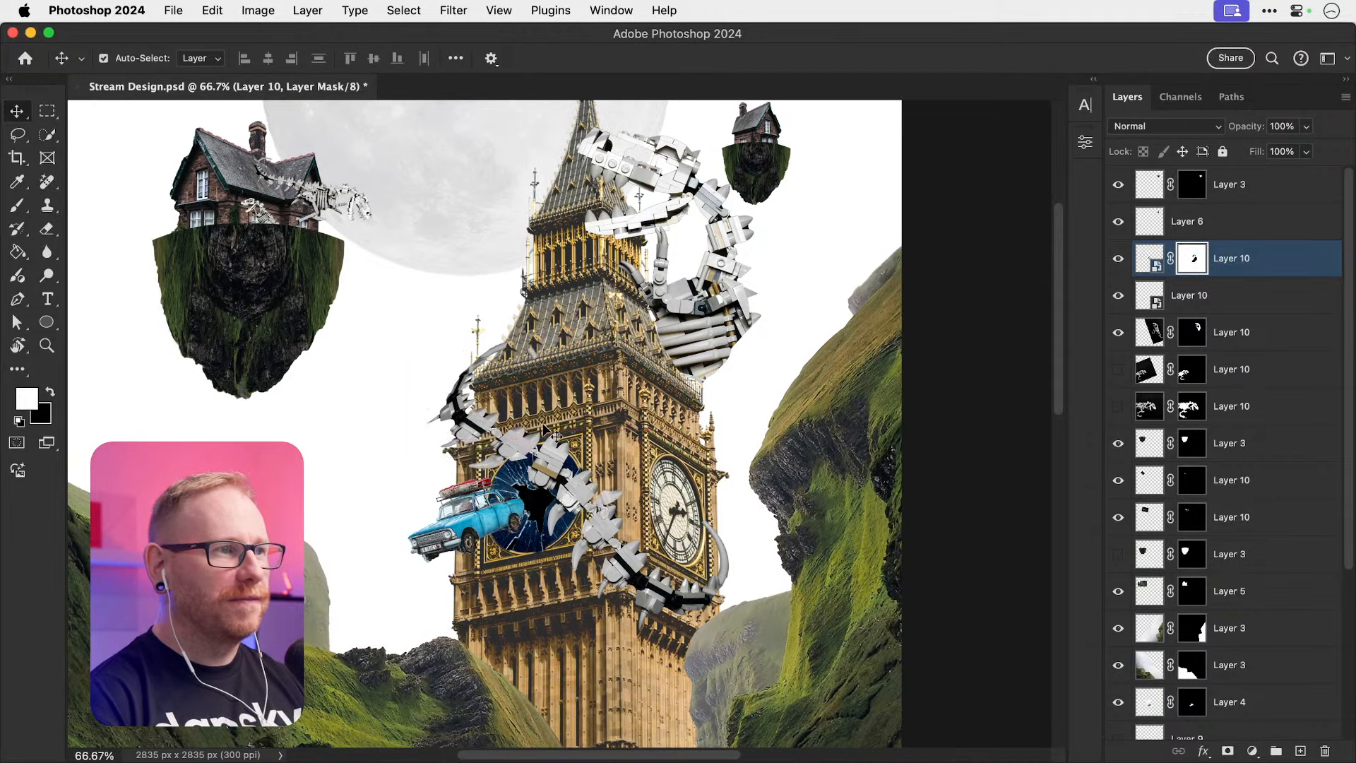
left_click(1235, 266)
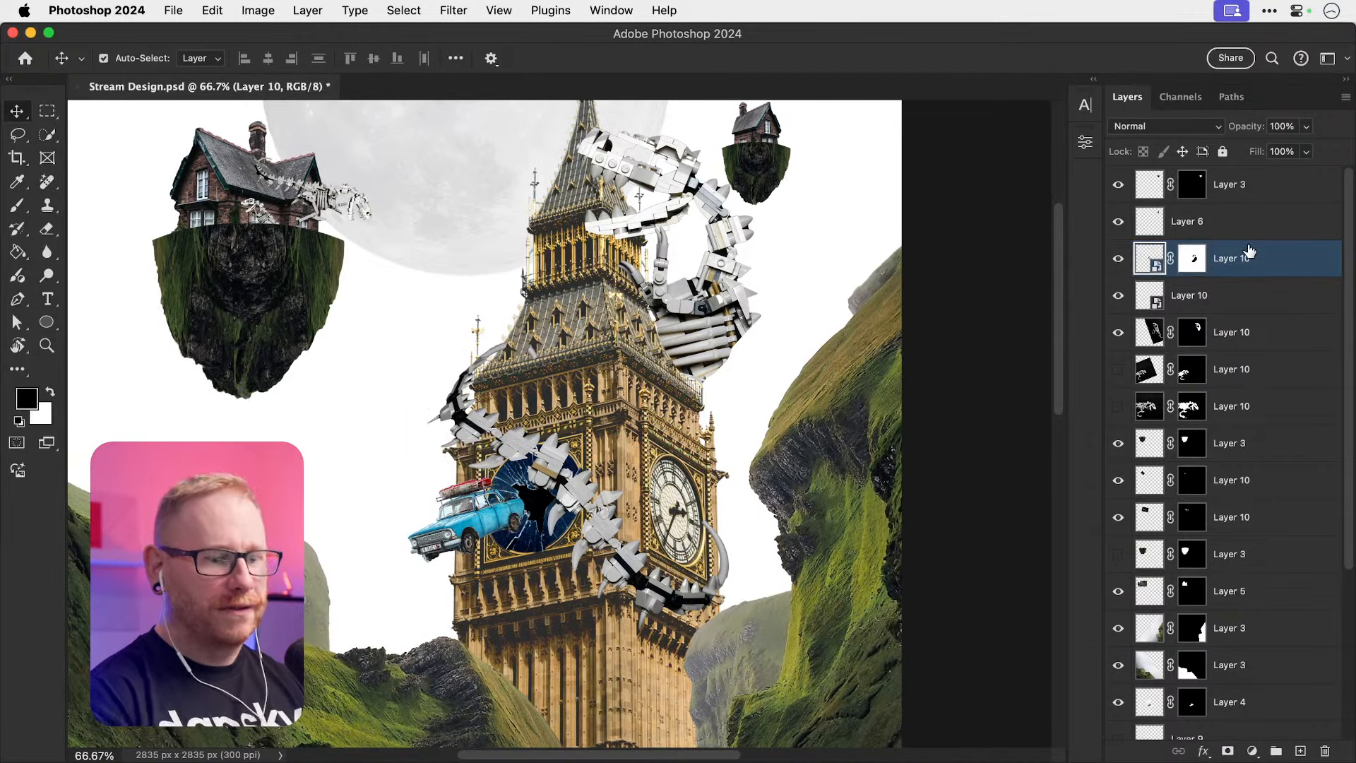
key("BackSpace")
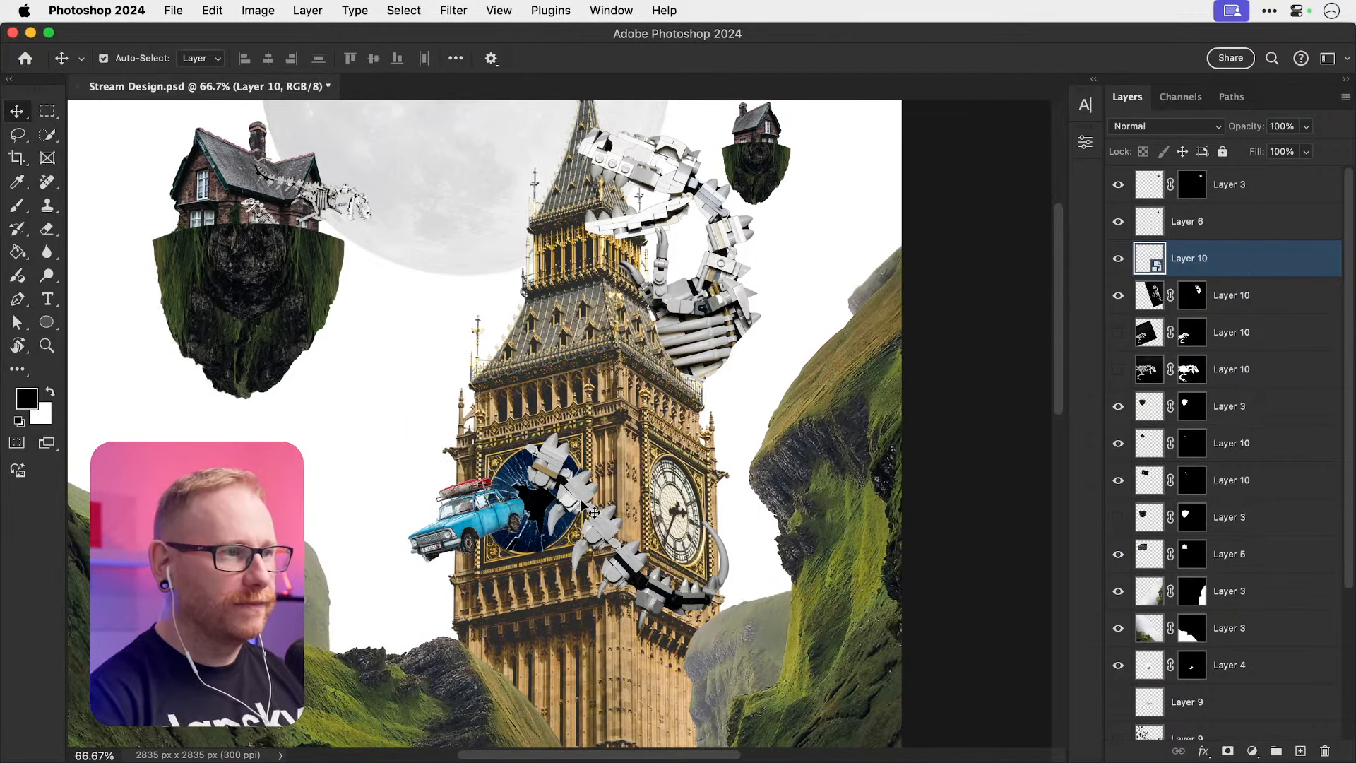
Step: Scale up the remaining tail piece so it stretches from the tower's left corner to the right clock face
key("super+plus")
key("super+t")
left_click_drag(507, 439, 408, 361)
key("Return")
mouse_move(505, 423)
left_mouse_down()
mouse_move(521, 412)
mouse_move(505, 423)
left_mouse_up()
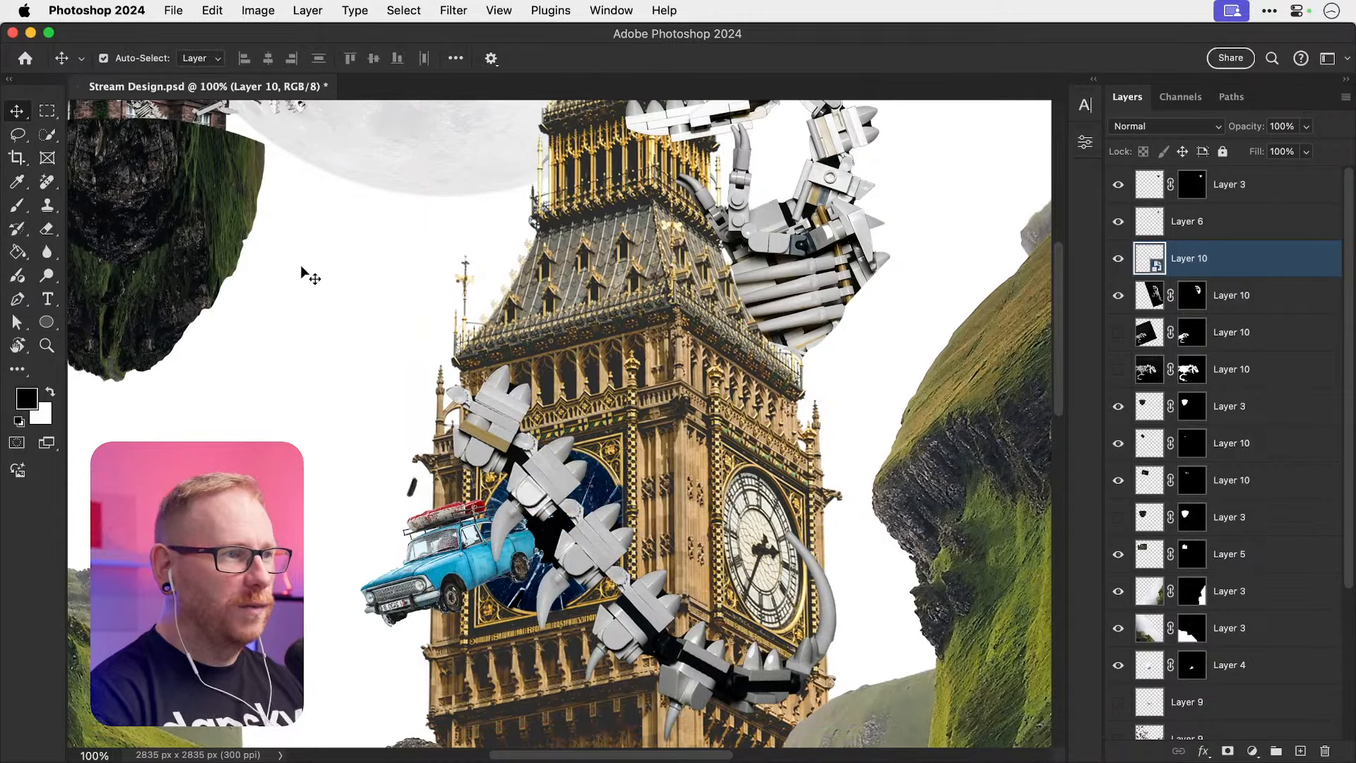
Step: Duplicate the enlarged tail, hide the original, and start Puppet Warp on the copy
key("super+minus")
key("super+minus")
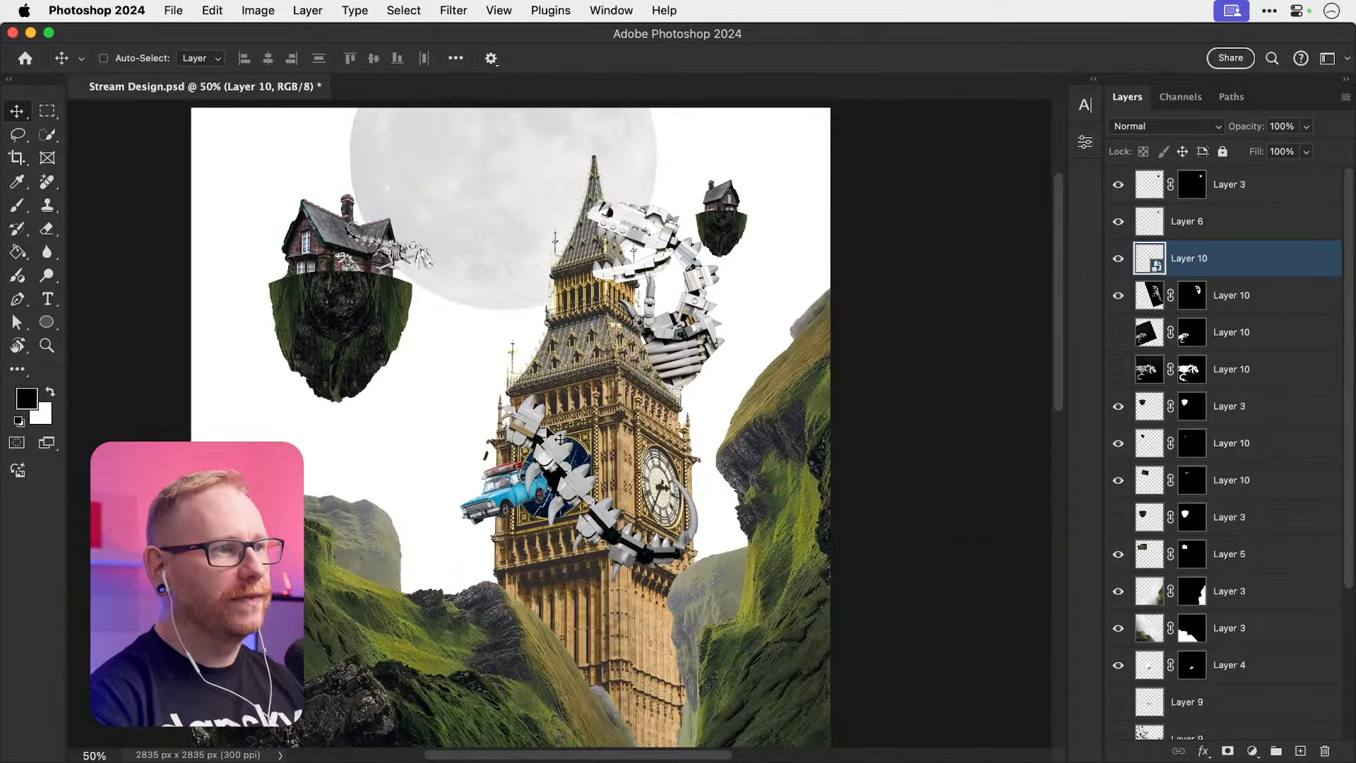
key("super+j")
left_click(1118, 296)
left_click(212, 11)
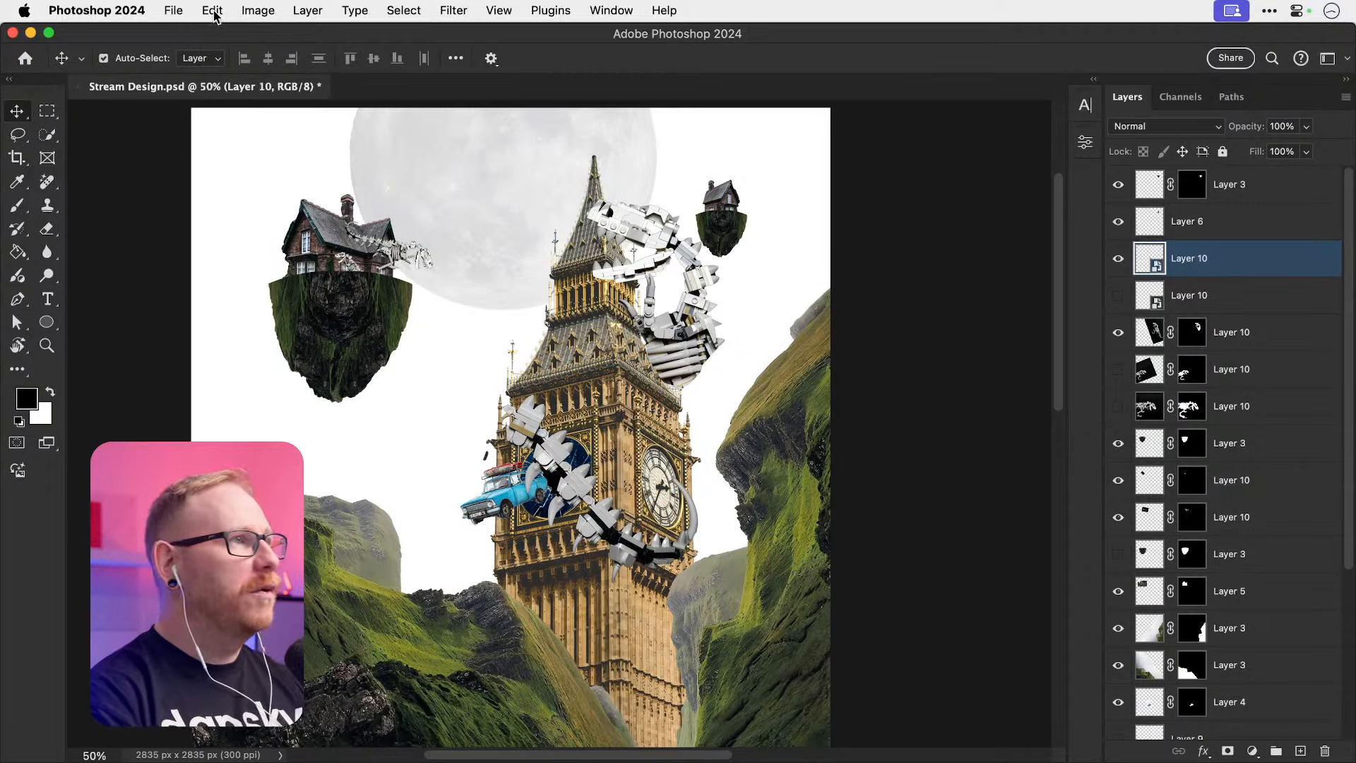
left_click(212, 12)
left_click(271, 392)
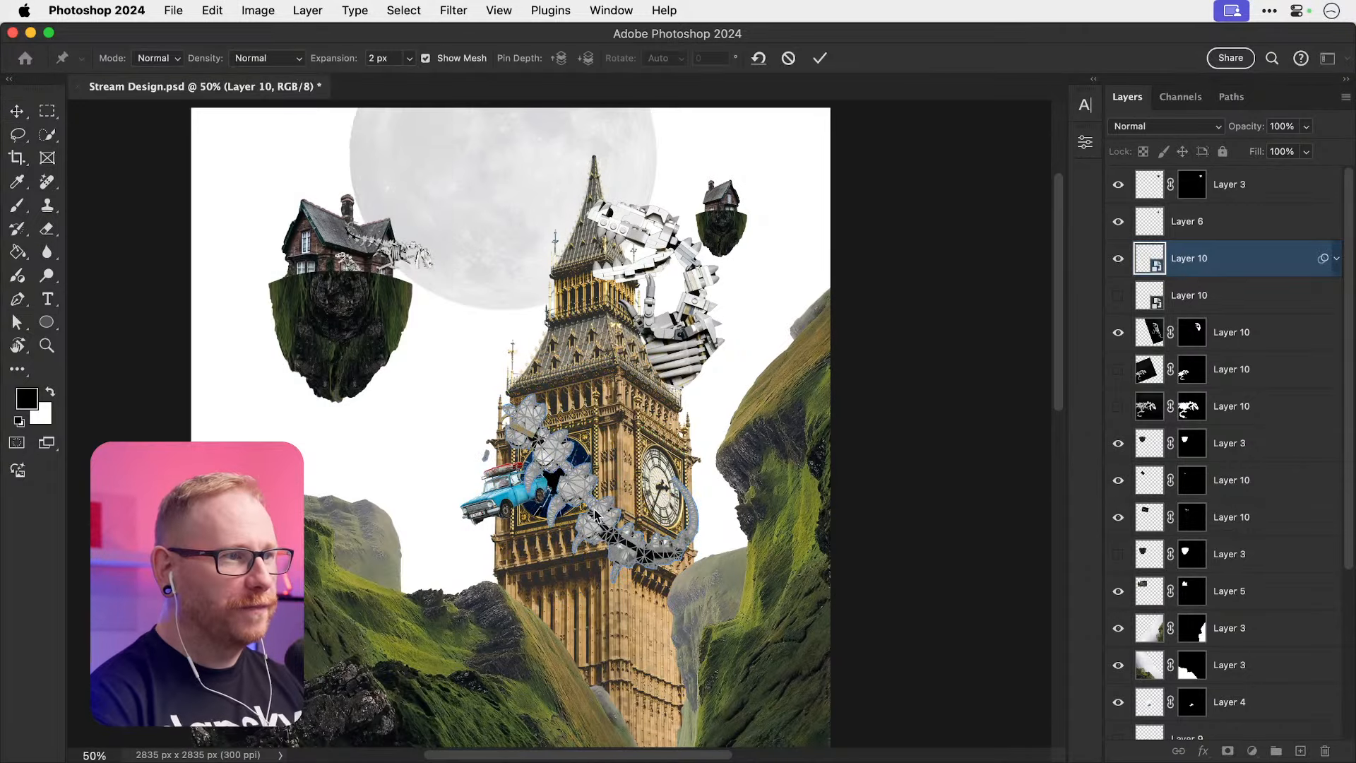
Step: Pin the middle of the tail and bend its upper section upward along the tower's left edge above the car
left_click(595, 502)
left_click_drag(534, 422, 512, 374)
mouse_move(522, 349)
left_mouse_down()
mouse_move(543, 377)
mouse_move(539, 363)
left_mouse_up()
left_click_drag(544, 436, 509, 459)
Step: Adjust the Puppet Warp pins so the lower tail sweeps past the right clock face with its tip curling up, and apply the warp
left_click_drag(674, 505, 652, 586)
left_click_drag(695, 566, 677, 645)
key("super+z")
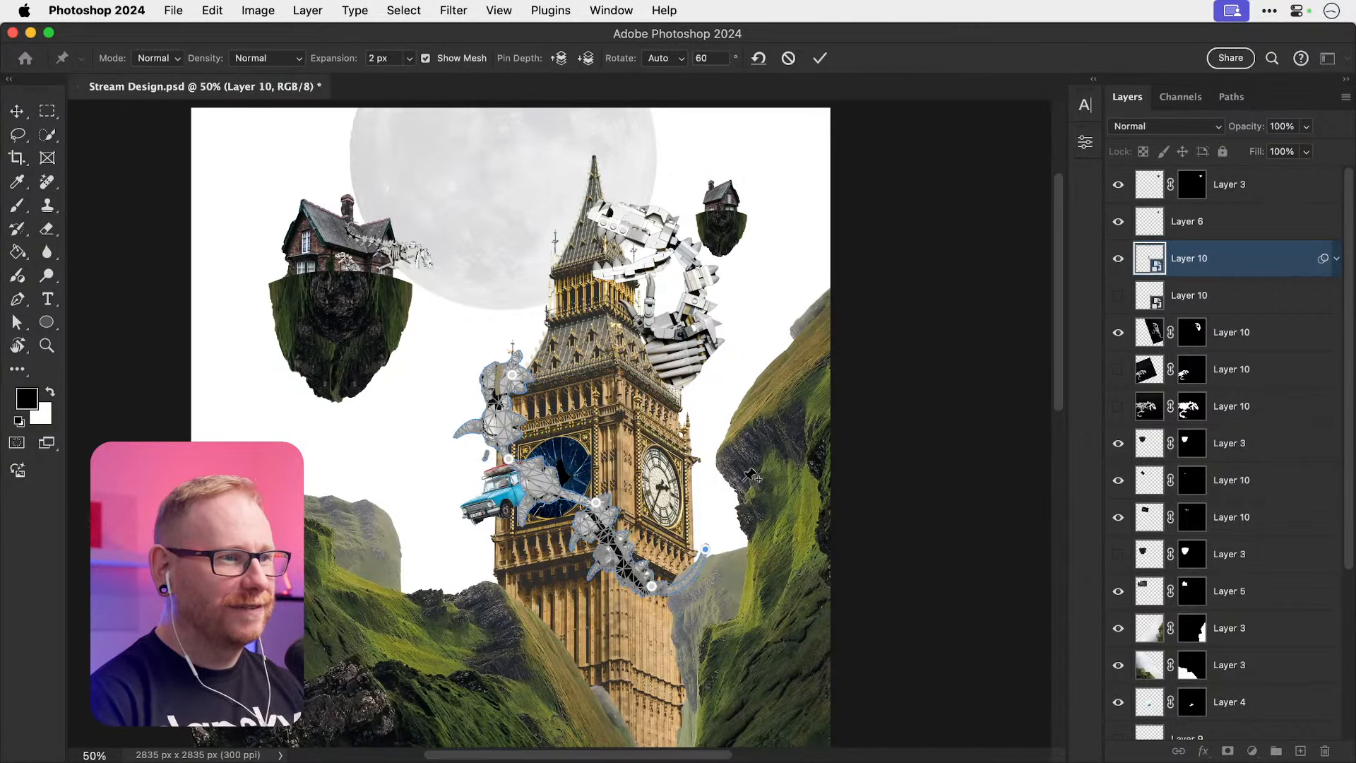
left_click_drag(705, 549, 705, 503)
key("super+z")
left_click_drag(652, 587, 697, 511)
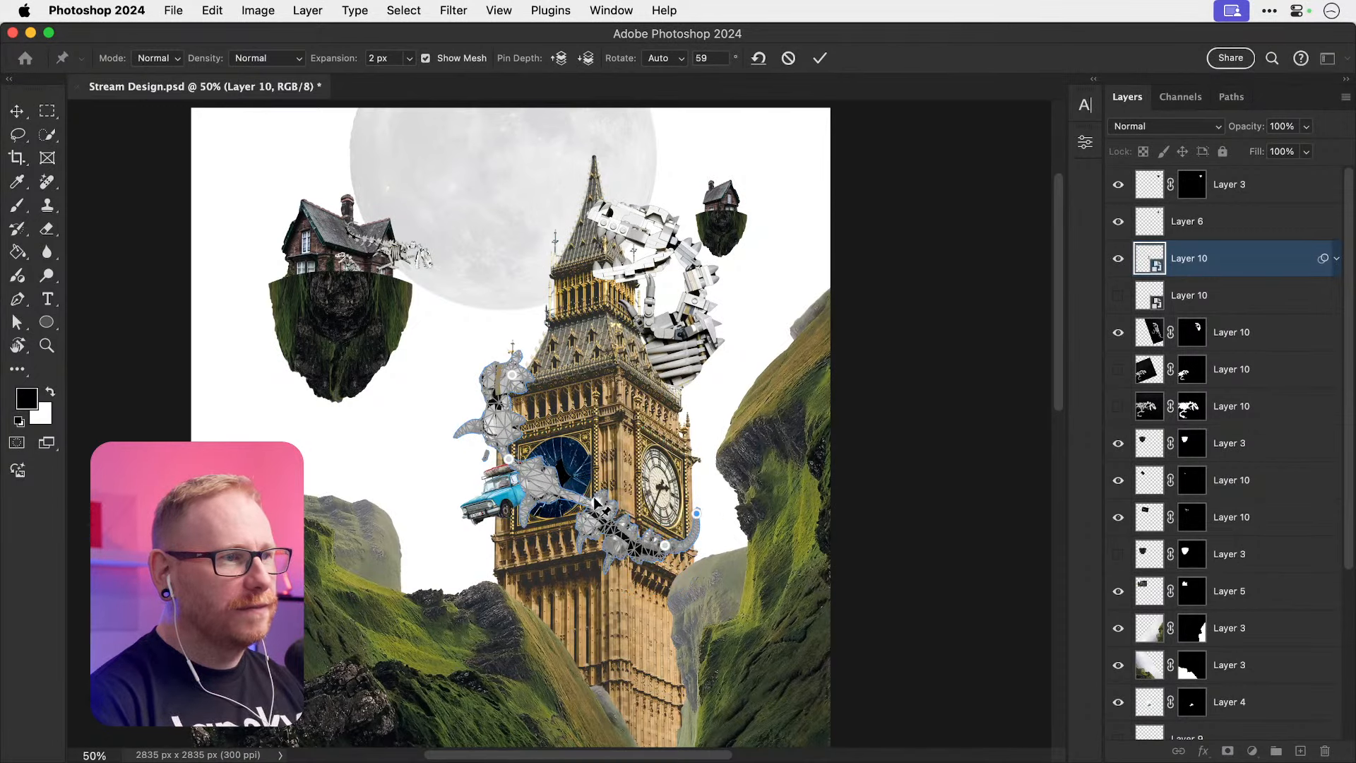
left_click_drag(596, 503, 494, 527)
key("Return")
Step: Duplicate the warped tail, mask the copy down to the curved tip beneath the car, and save the document
key("super+plus")
key("super+j")
left_click(1227, 750)
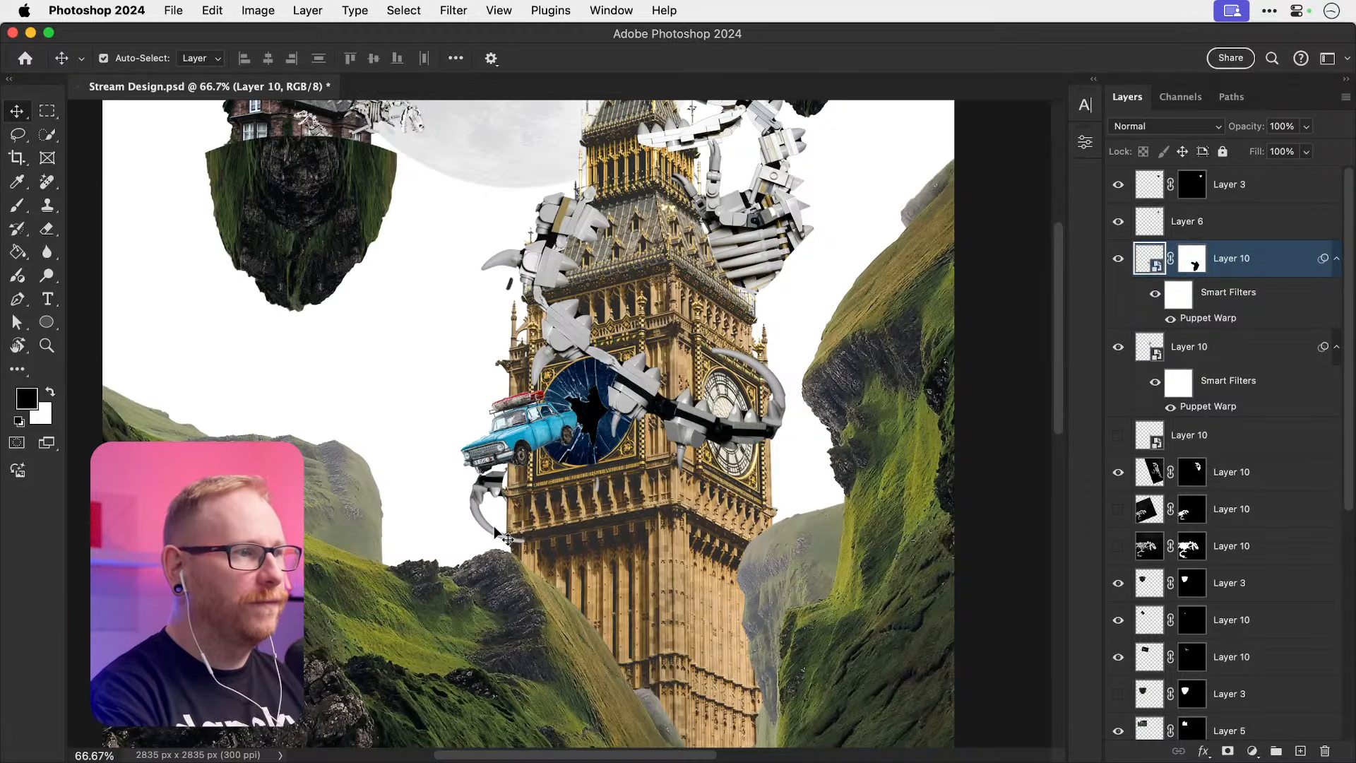
key("super+s")
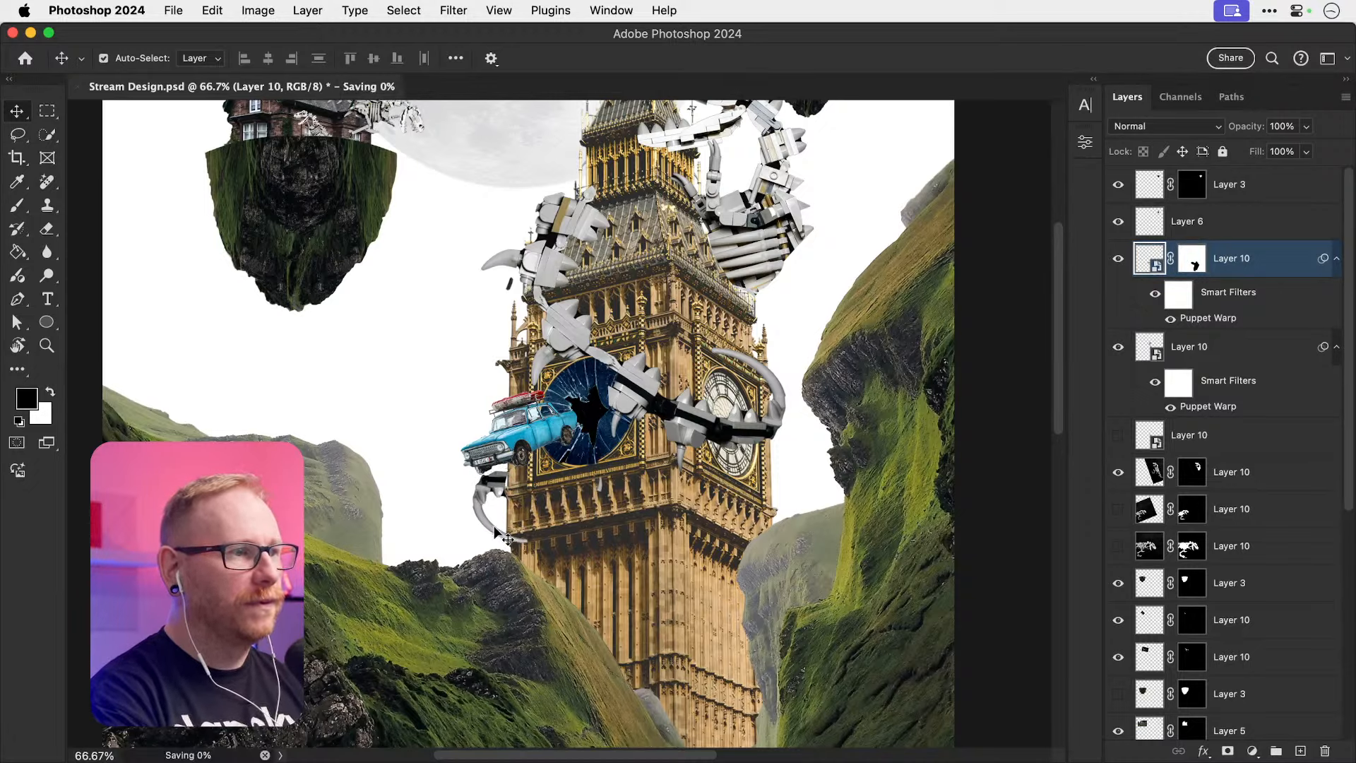
Step: Add a mask to the main warped tail and paint it so the upper section wraps behind the tower, removing the stray fragment
left_click(1191, 257)
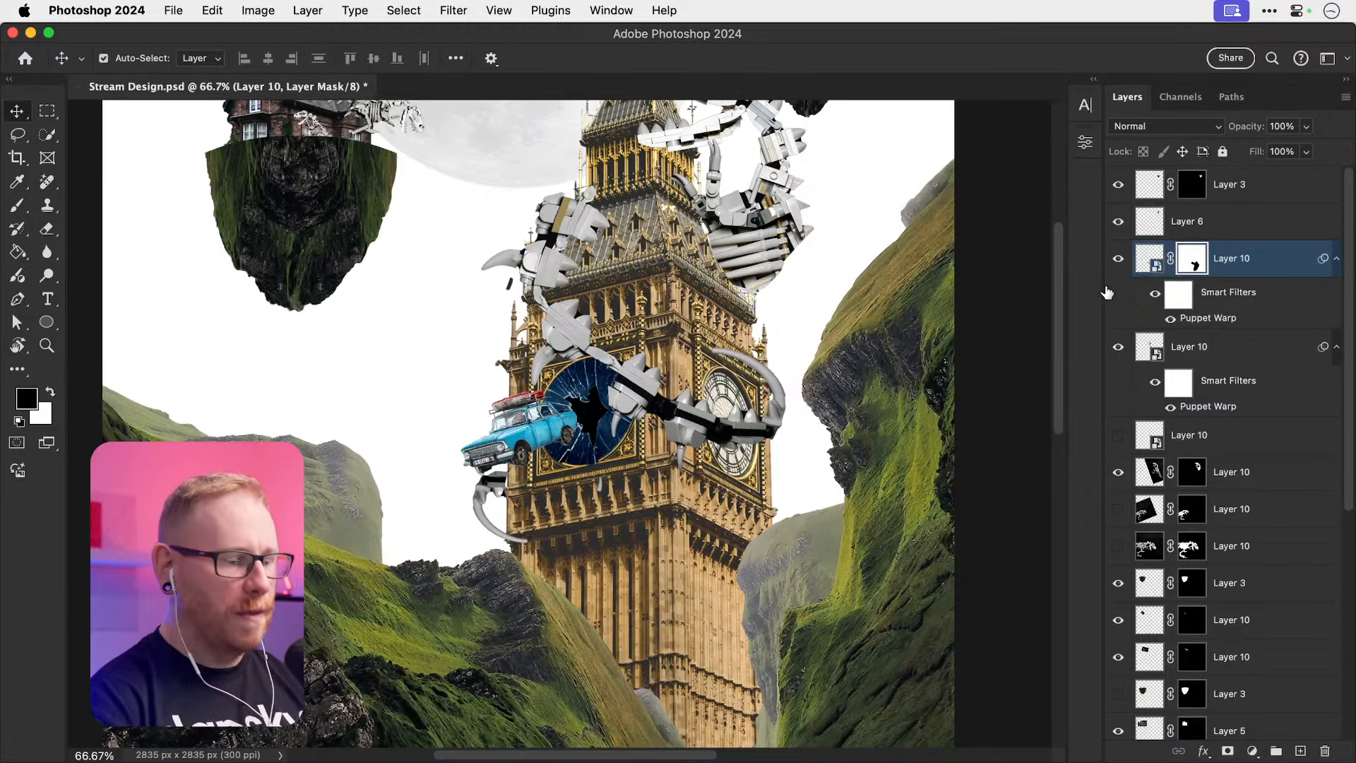
key("b")
left_click(1194, 347)
left_click(1227, 750)
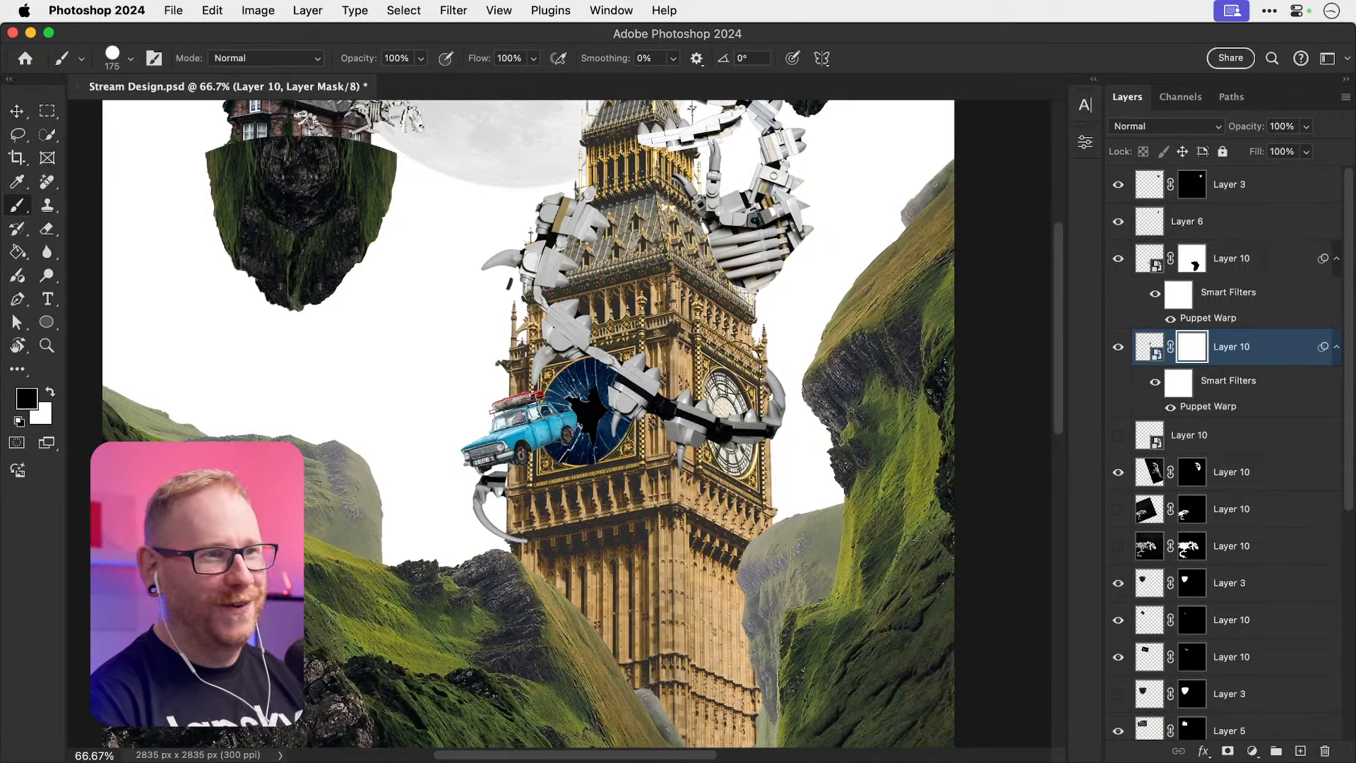
mouse_move(574, 208)
left_mouse_down()
mouse_move(563, 288)
mouse_move(553, 197)
left_mouse_up()
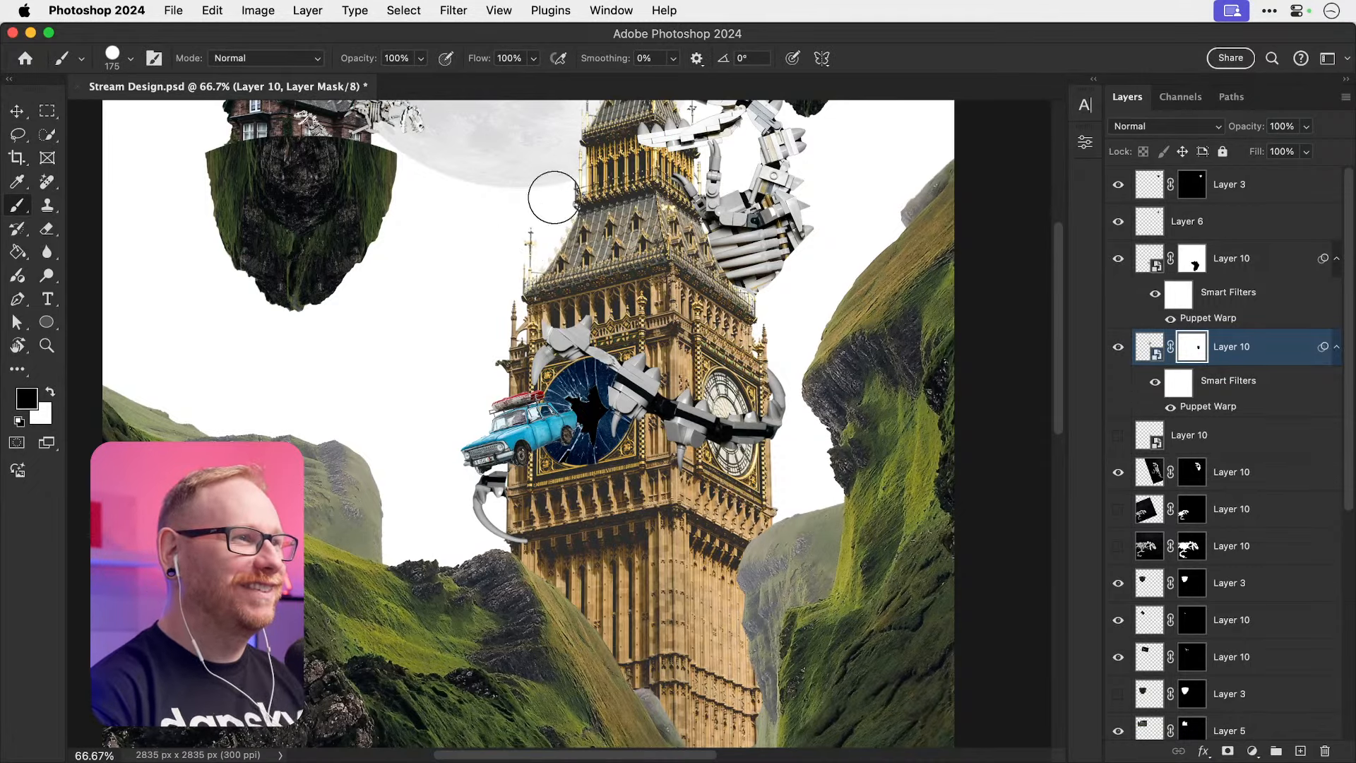
key("x")
mouse_move(575, 326)
left_mouse_down()
mouse_move(544, 327)
mouse_move(551, 205)
mouse_move(549, 221)
left_mouse_up()
key("x")
left_click_drag(510, 279, 507, 288)
Step: Try moving the upper dinosaur's image independently of its layer mask
key("super+0")
key("v")
left_click(1171, 472)
left_click_drag(727, 307, 732, 264)
key("super+z")
left_click(1170, 472)
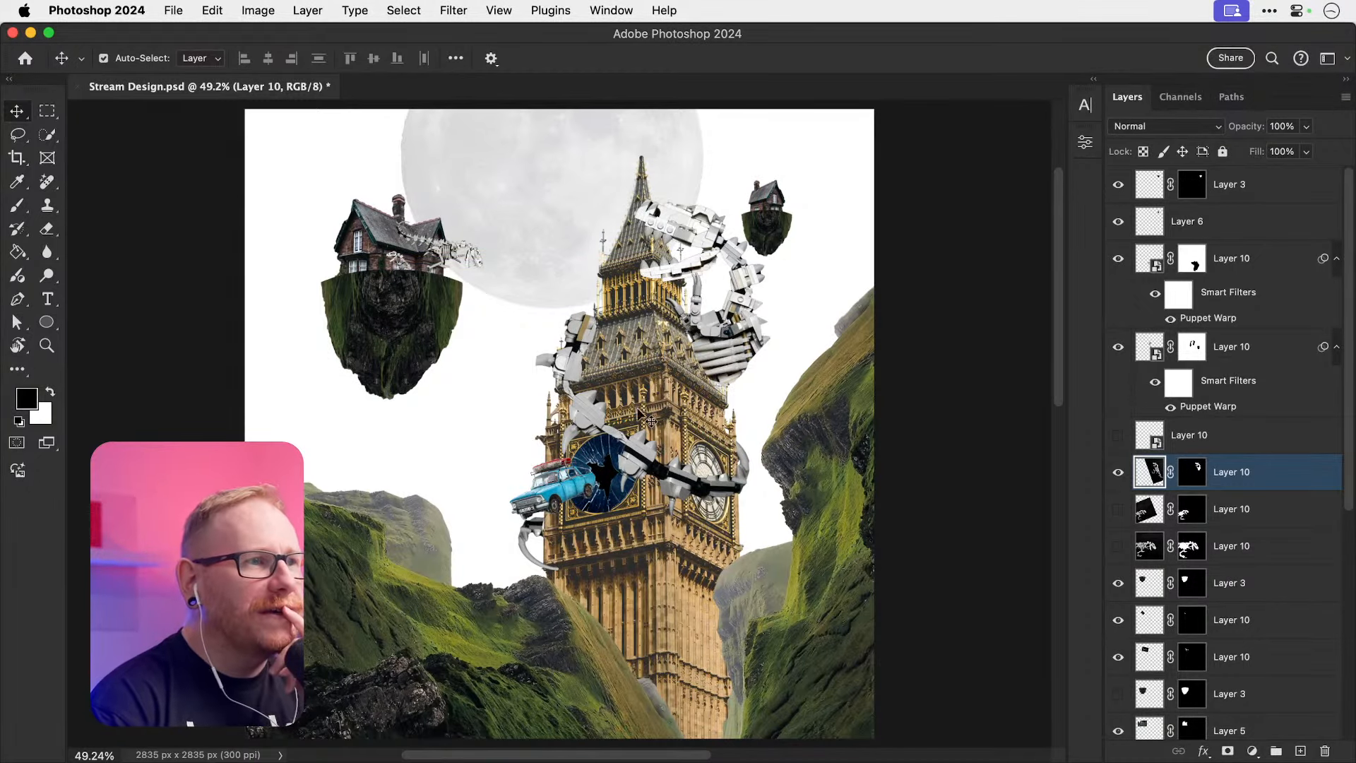
Step: Move the warped tail lower across the clock faces and repaint its mask to refine the section at the tower's left edge
left_click_drag(600, 419, 588, 459)
left_click(1191, 347)
key("b")
left_click_drag(566, 375, 519, 397)
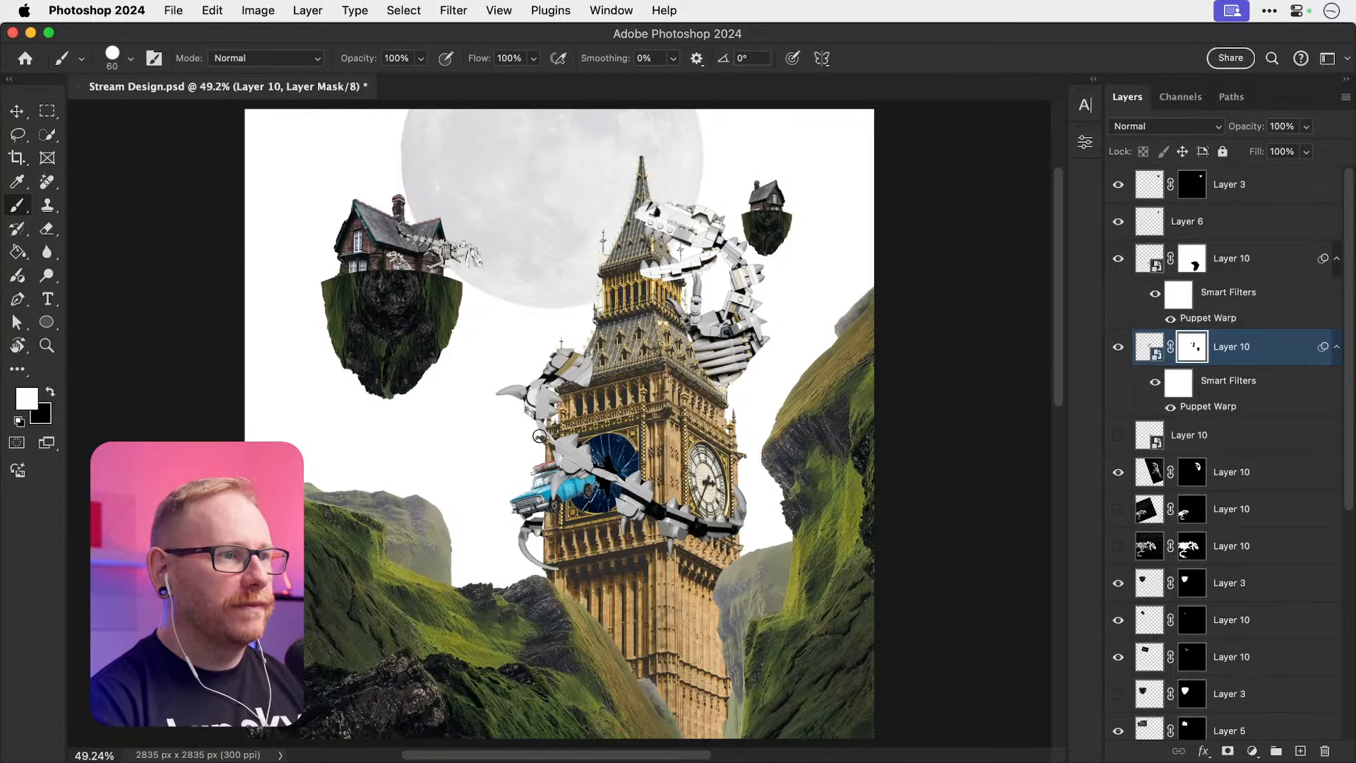
Step: Bring the blue car to the front of the layer stack, above the tail
key("v")
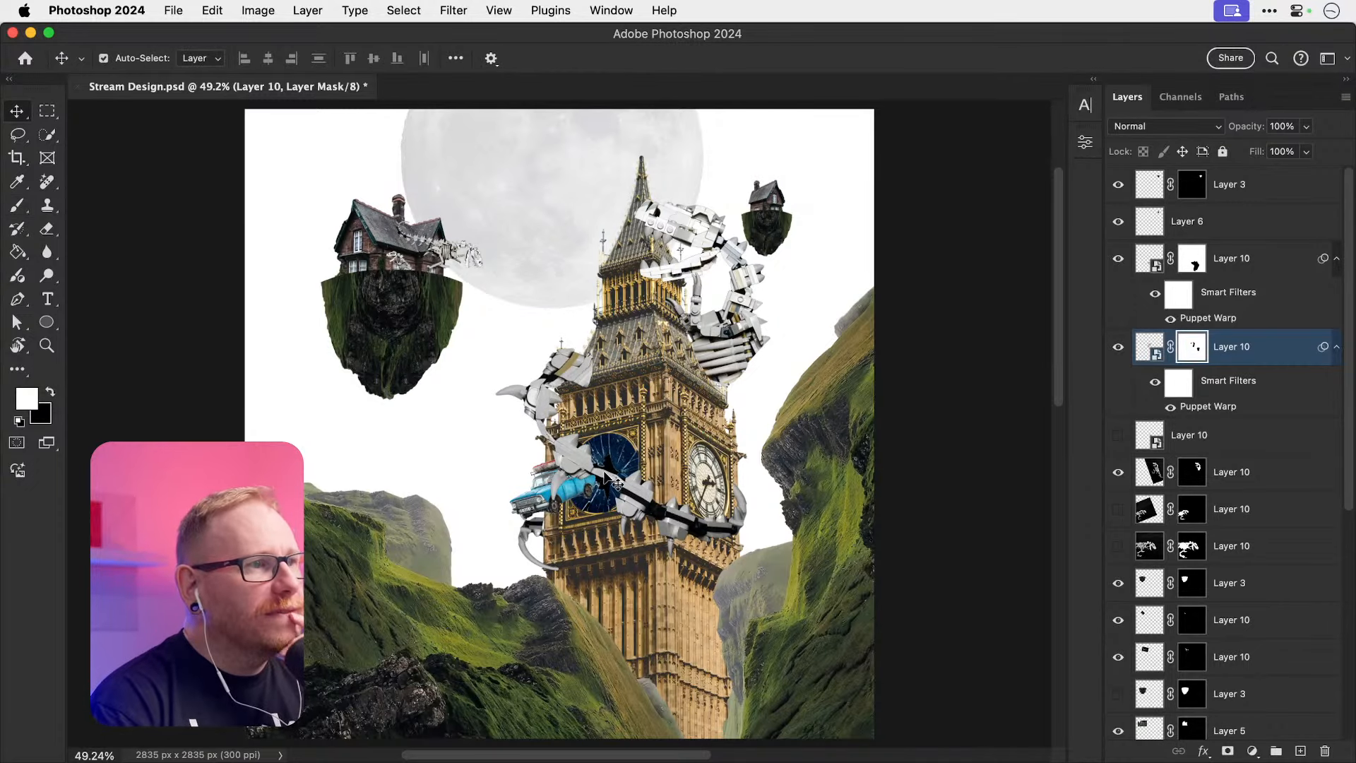
left_click(536, 488)
key("super+shift+]")
Step: Delete the two small dinosaur skeletons at the large floating house
left_click(459, 252)
key("BackSpace")
left_click(406, 257)
left_click(397, 259)
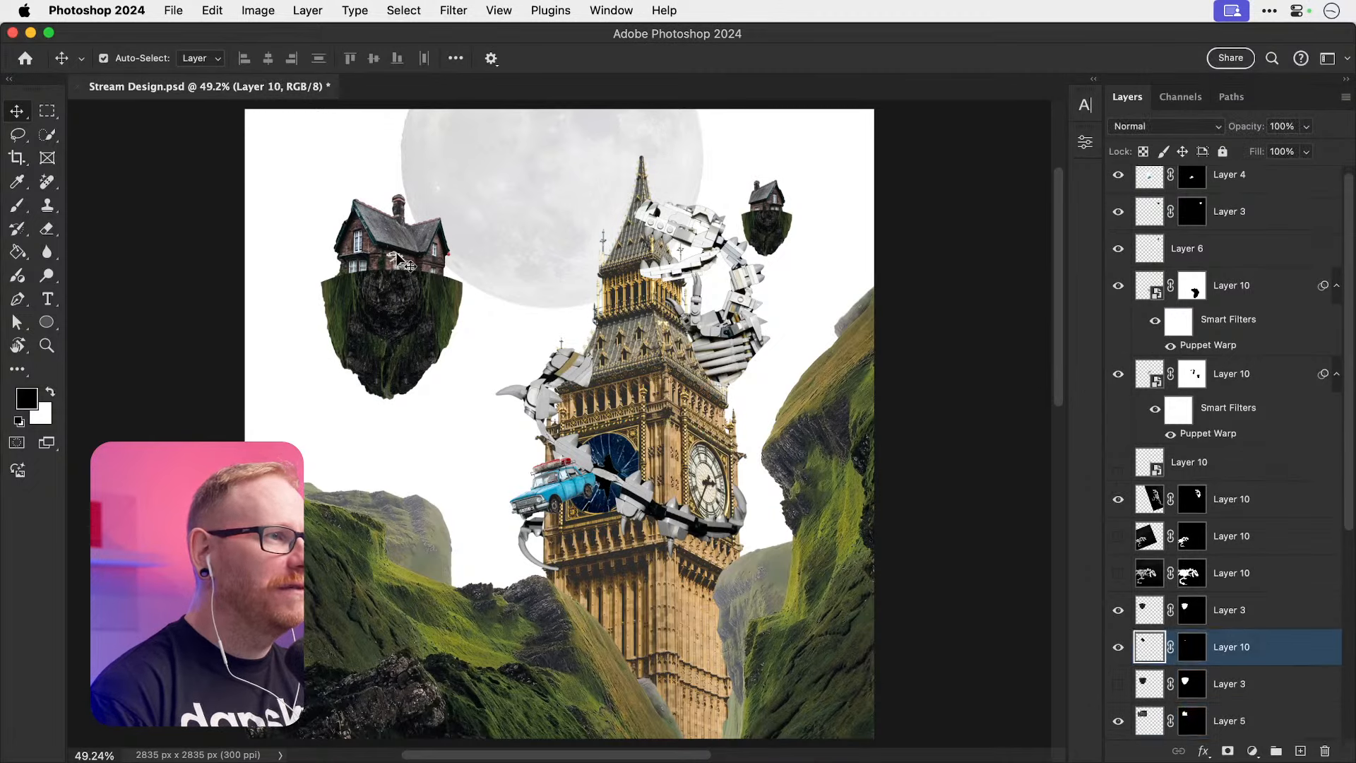
key("BackSpace")
Step: Hide both floating houses with their rock bases, and hide the moon layer
left_click(765, 200)
key("BackSpace")
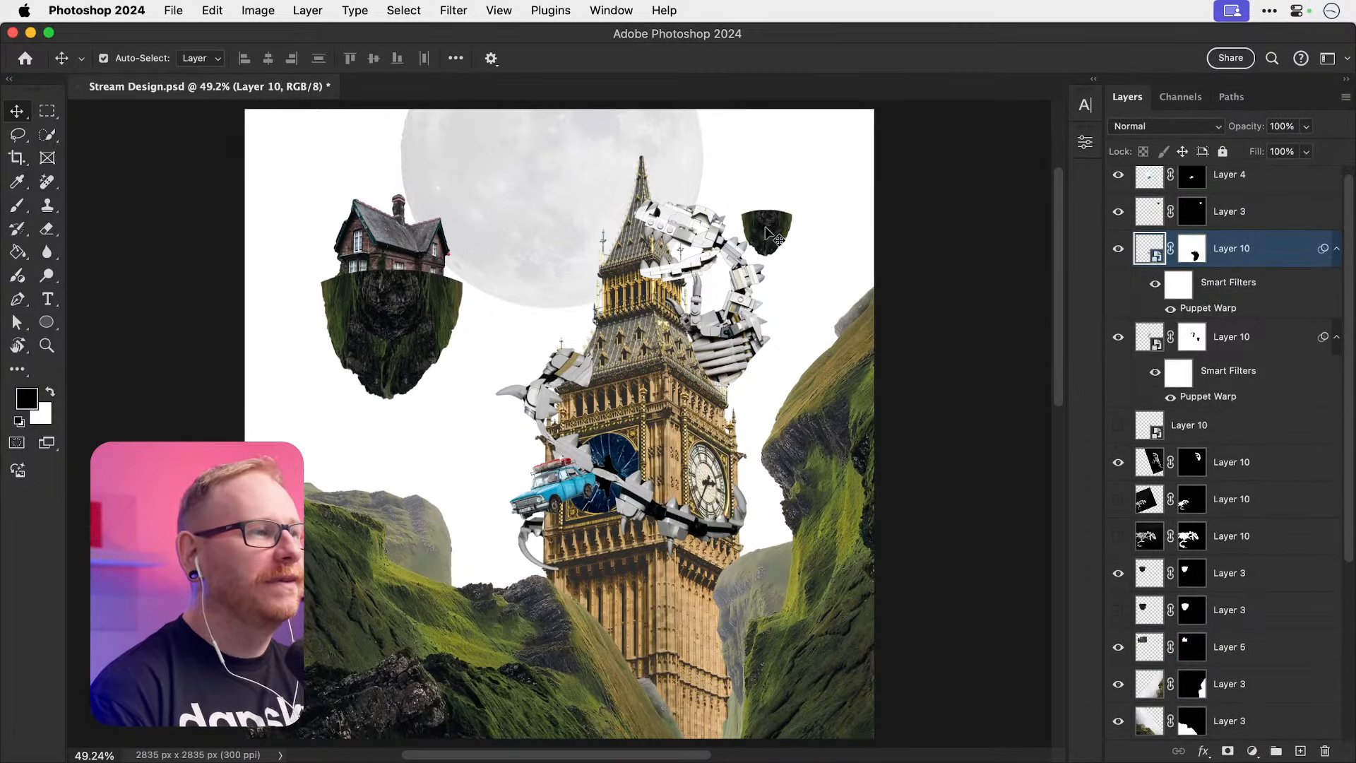
key("super+z")
left_click(766, 230, "shift")
key("super+")
left_click_drag(304, 212, 395, 339)
key("super+")
left_click_drag(660, 306, 602, 282)
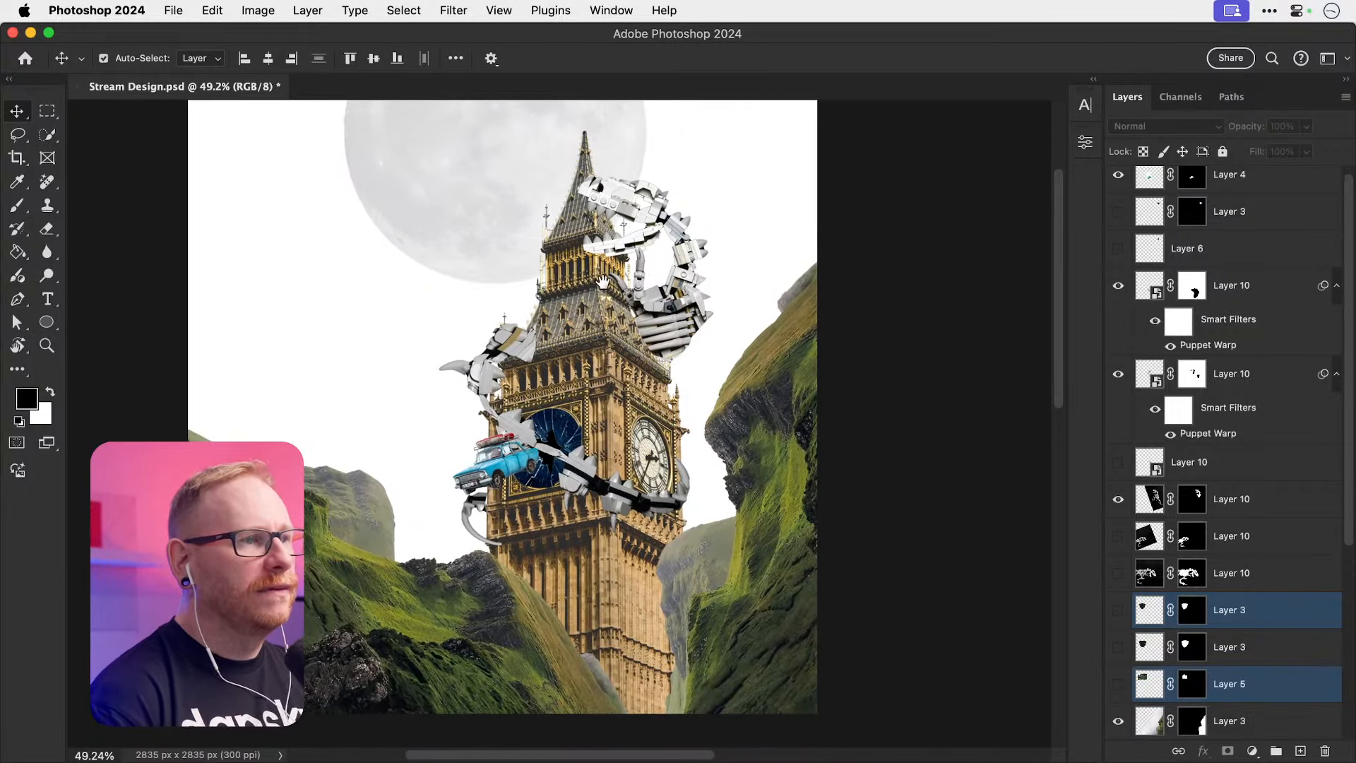
left_click(393, 233)
left_click(1118, 720)
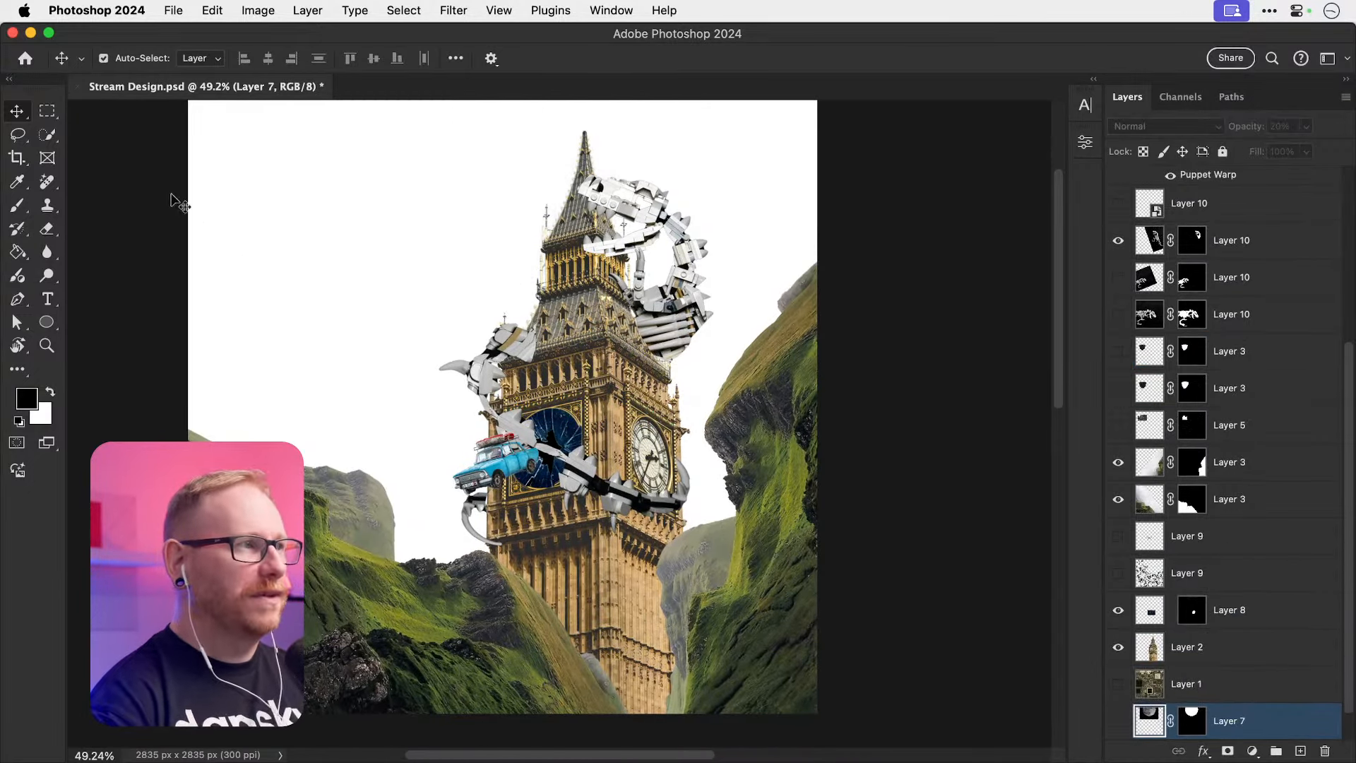
Step: Try moving all visible composition layers to the left together
left_click_drag(143, 142, 850, 648)
left_click_drag(752, 629, 686, 626)
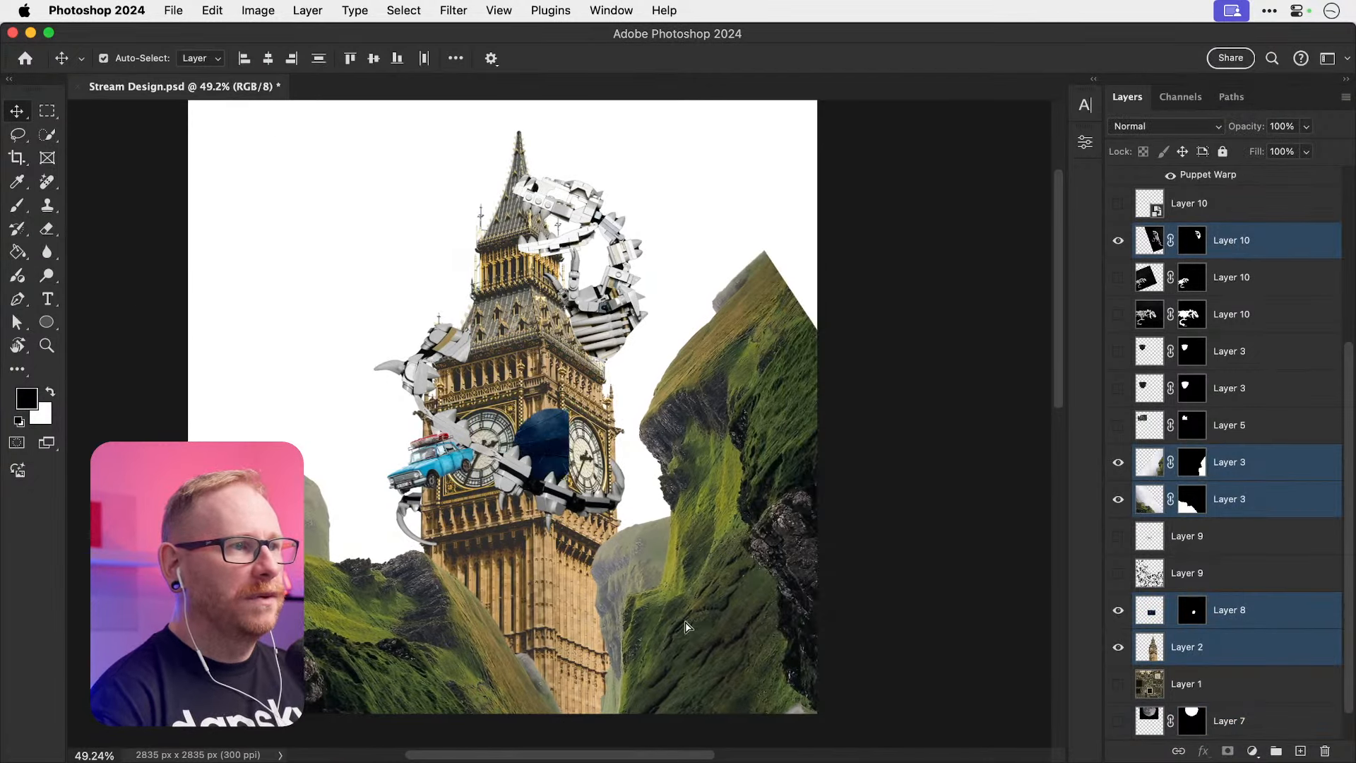
key("super+z")
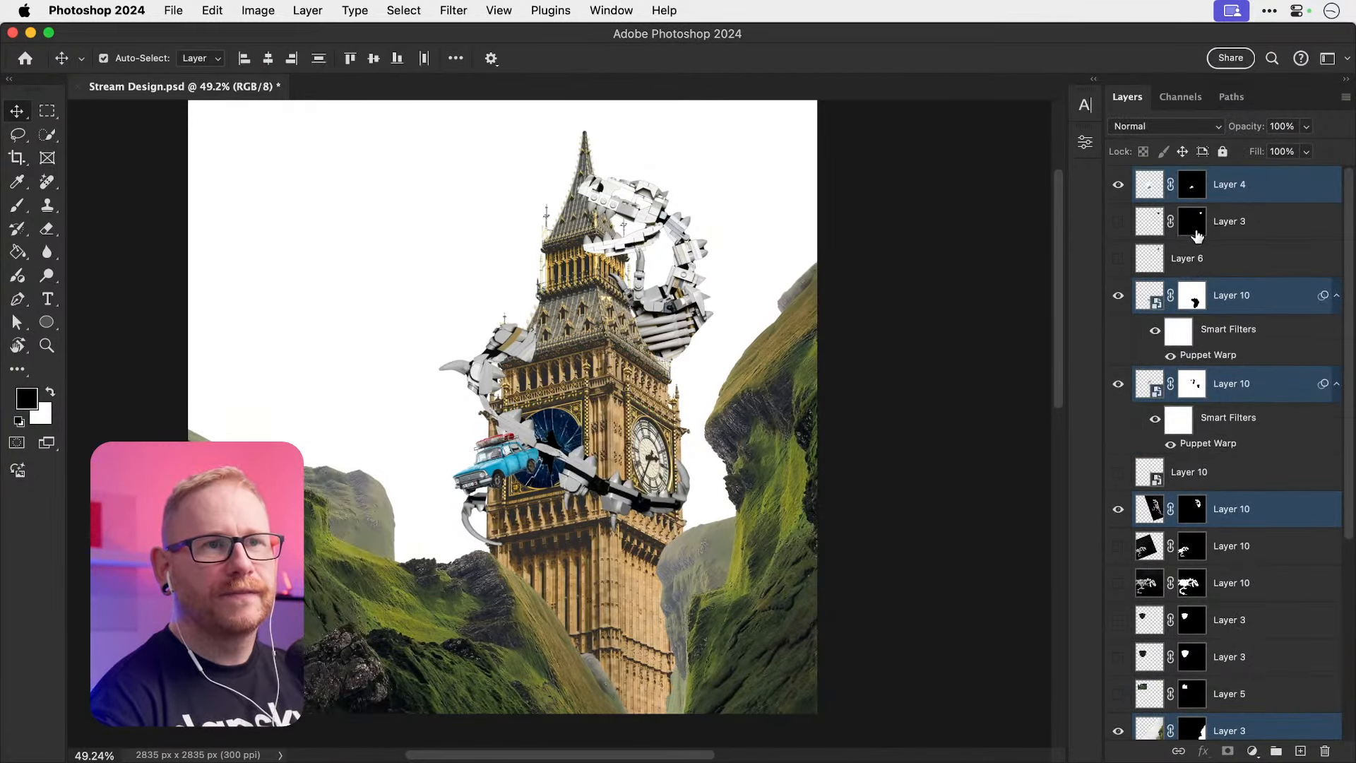
Step: Link the Layer 8 mask to its layer and move all selected composition layers left so Big Ben stands centrally
scroll(1196, 247, "down", 5)
scroll(1203, 424, "up", 5)
scroll(1196, 416, "down", 5)
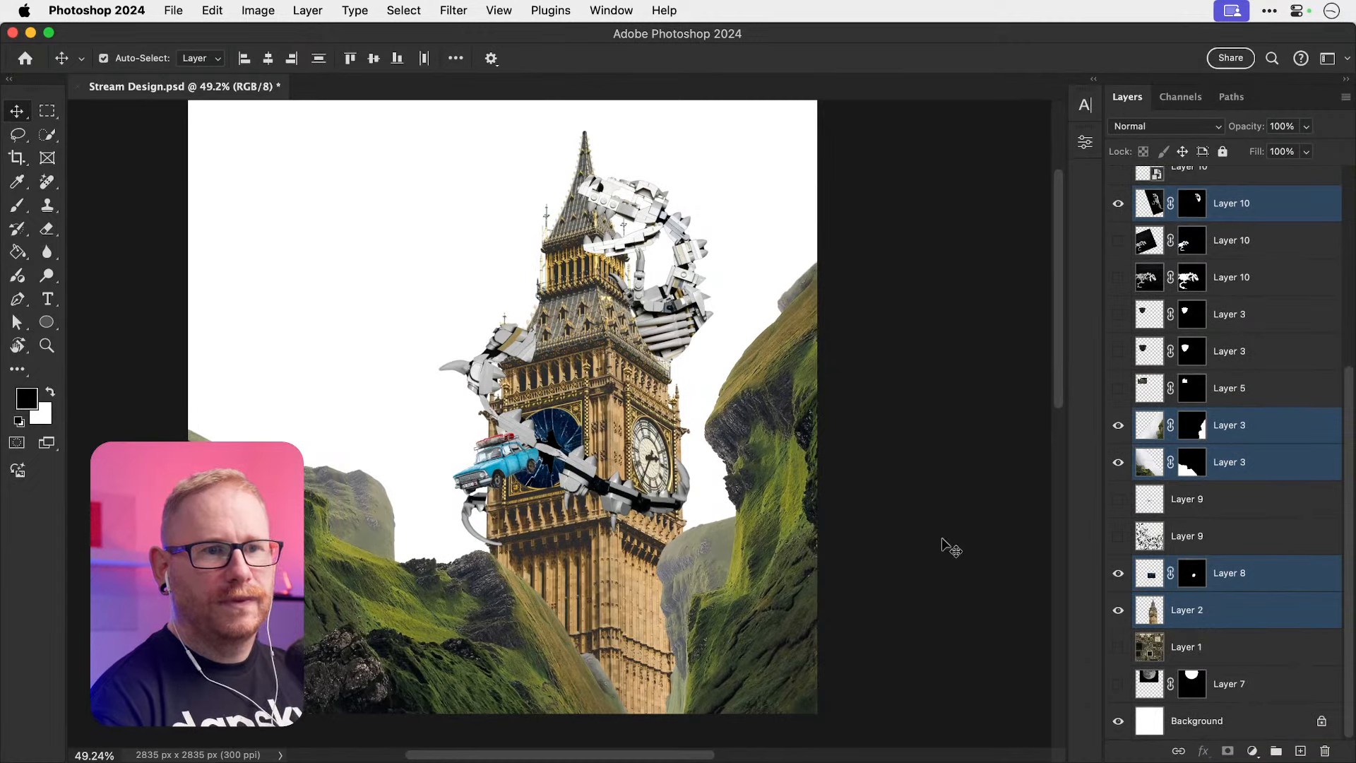
left_click_drag(630, 503, 557, 503)
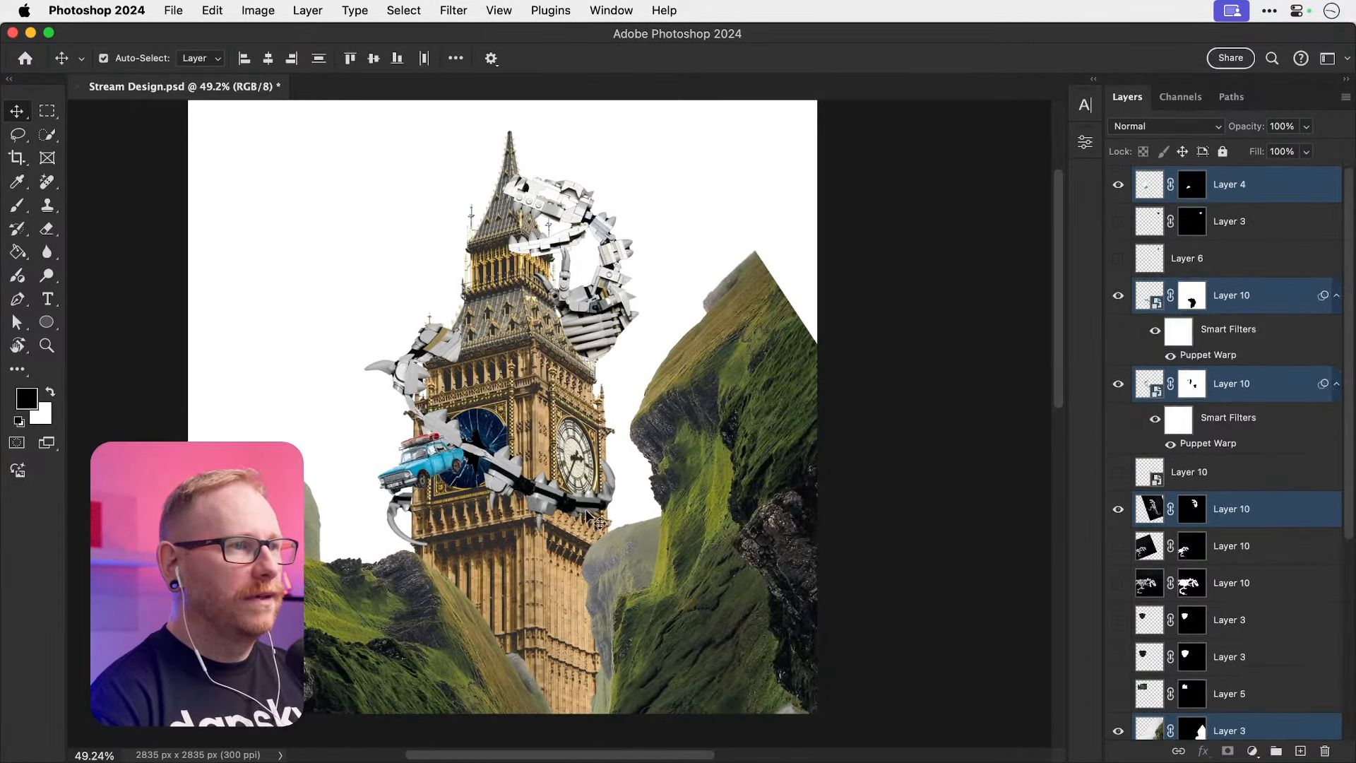
left_click(832, 389)
Step: Rotate the tall cliff layer beside the tower clockwise, reposition it lower at the canvas edge, and save the document
left_click(749, 395)
key("super+t")
key("super+minus")
key("super+minus")
left_click_drag(911, 159, 943, 196)
left_click_drag(759, 283, 753, 367)
left_click_drag(987, 246, 977, 286)
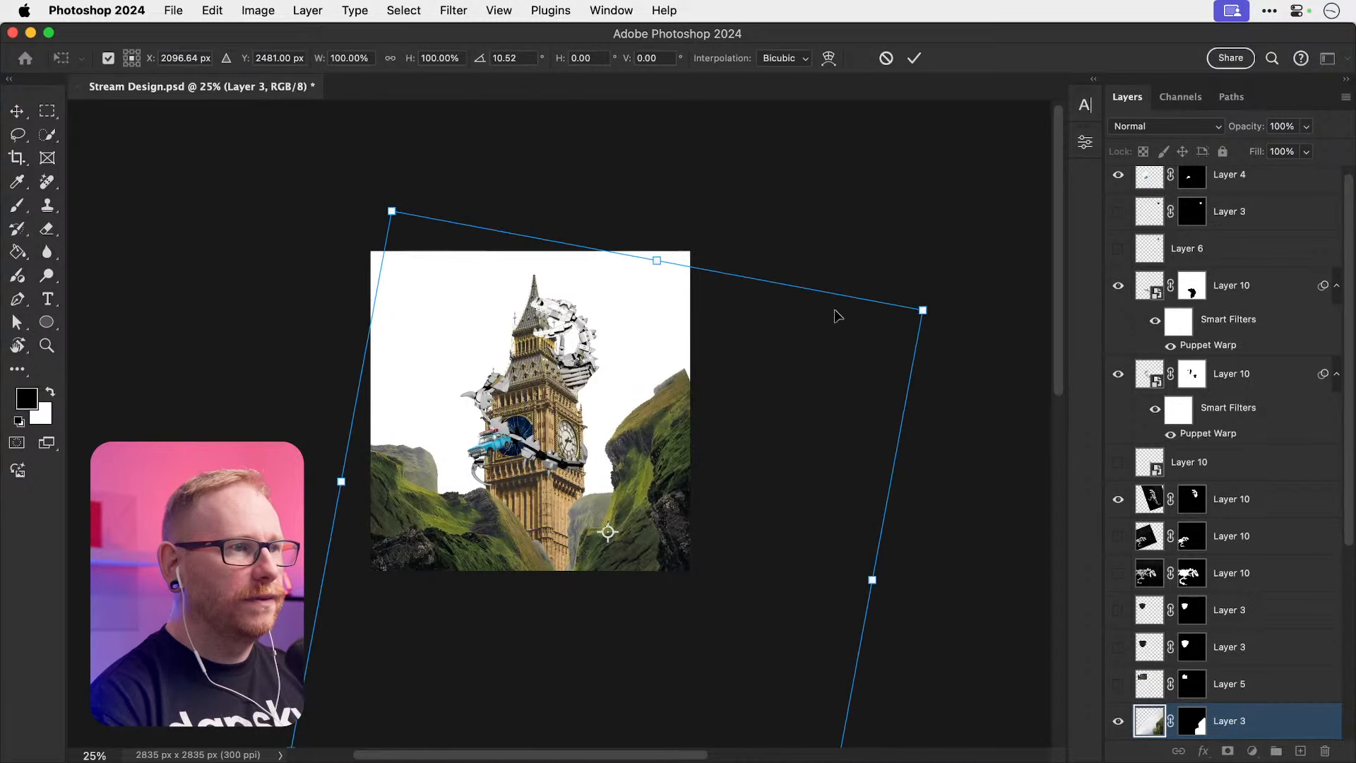
left_click_drag(838, 316, 872, 361)
left_click_drag(724, 376, 677, 399)
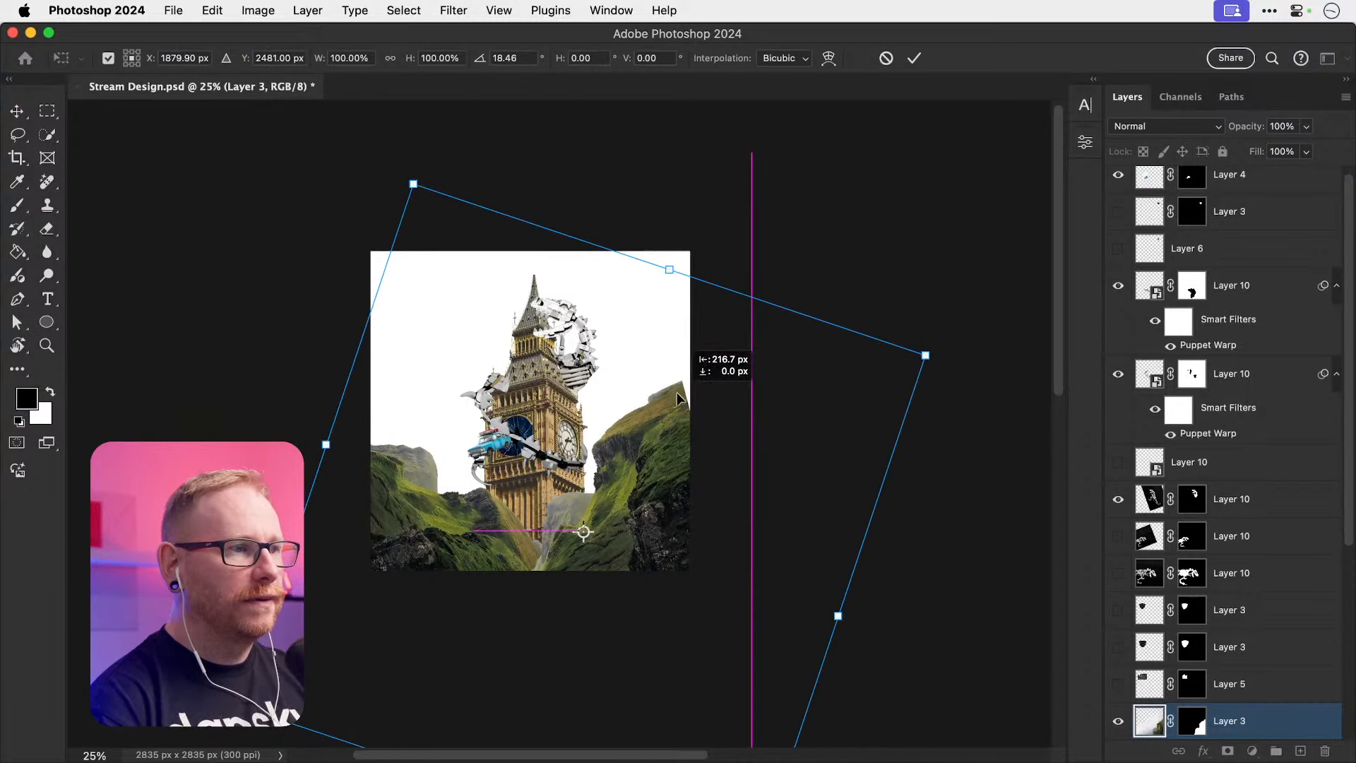
left_click_drag(911, 339, 950, 435)
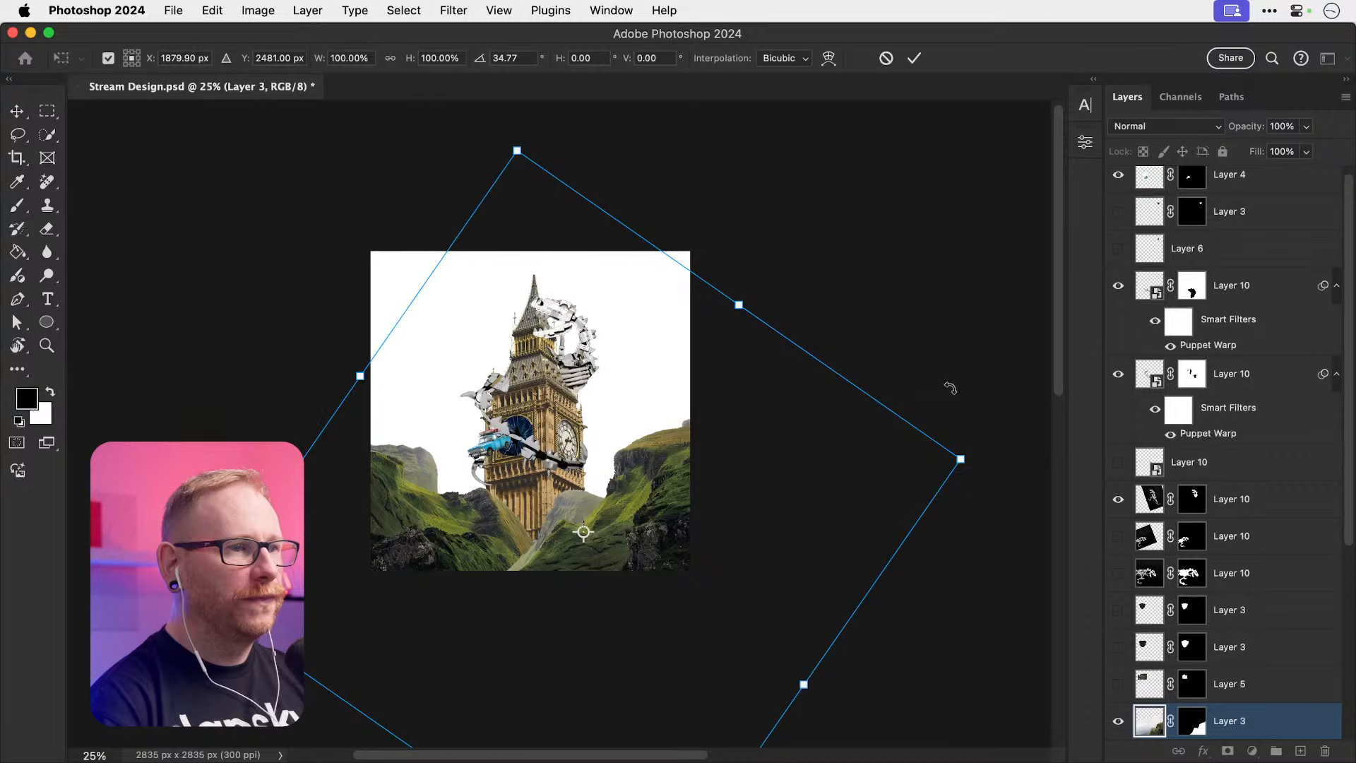
left_click_drag(950, 387, 910, 325)
left_click_drag(803, 386, 763, 406)
key("Return")
key("super+0")
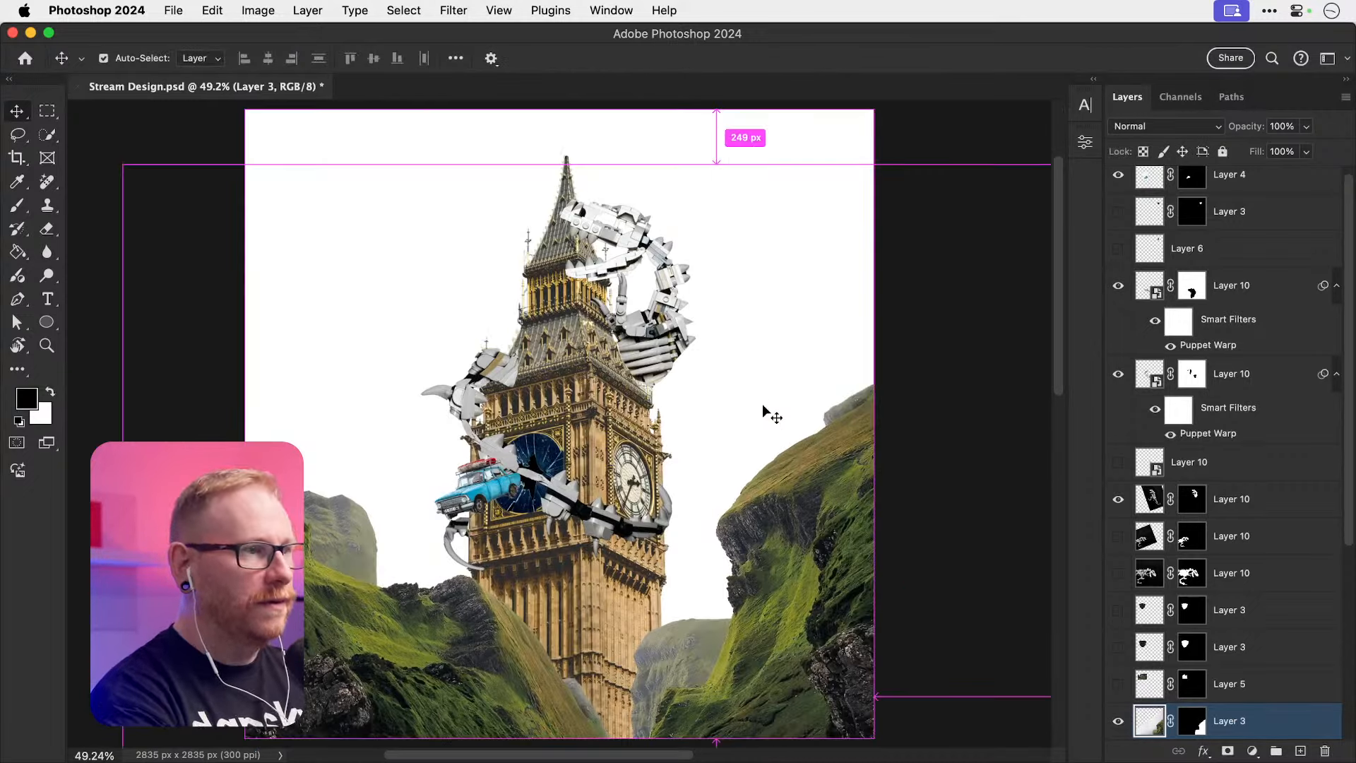
key("super+s")
Step: Scale the skeleton tail section across the clock faces up to about 105%
key("super+plus")
key("super+plus")
left_click(1232, 373)
key("super+t")
left_click_drag(716, 647, 731, 660)
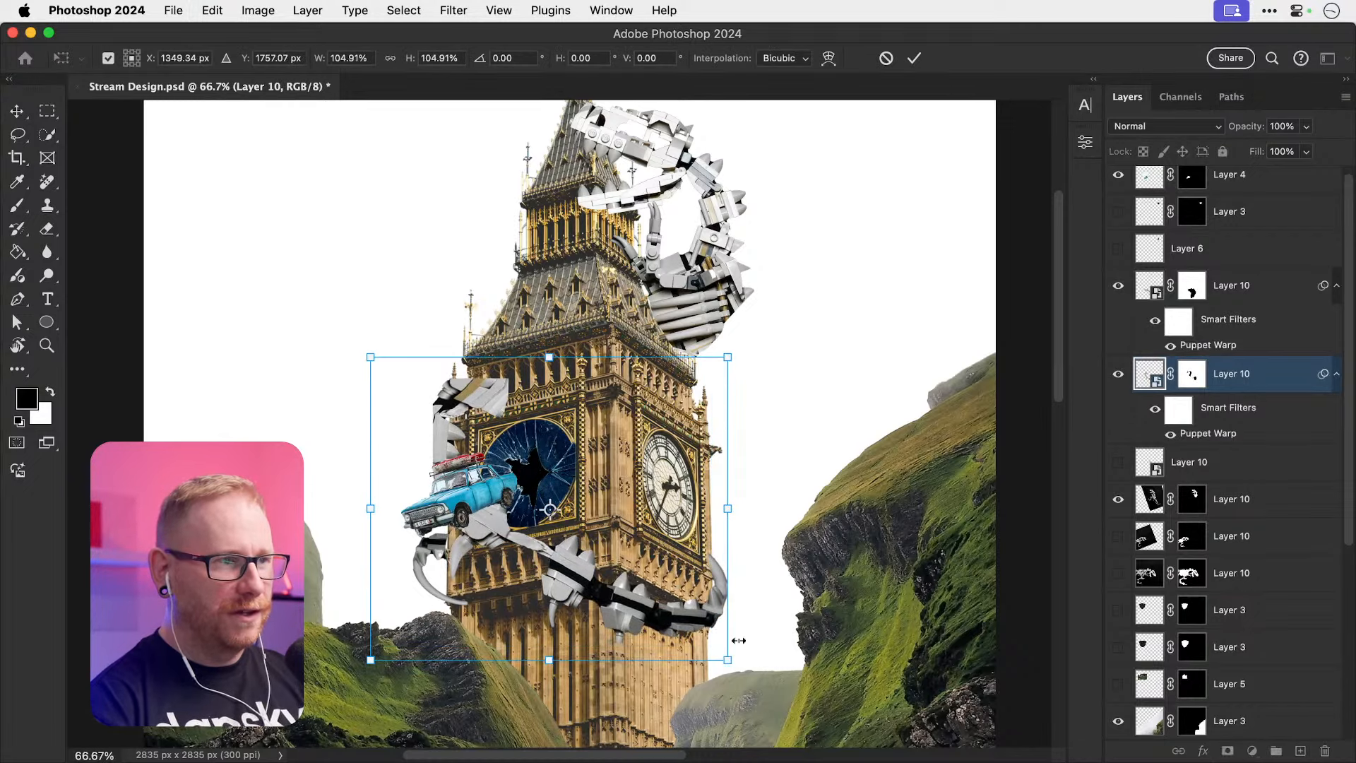
key("Return")
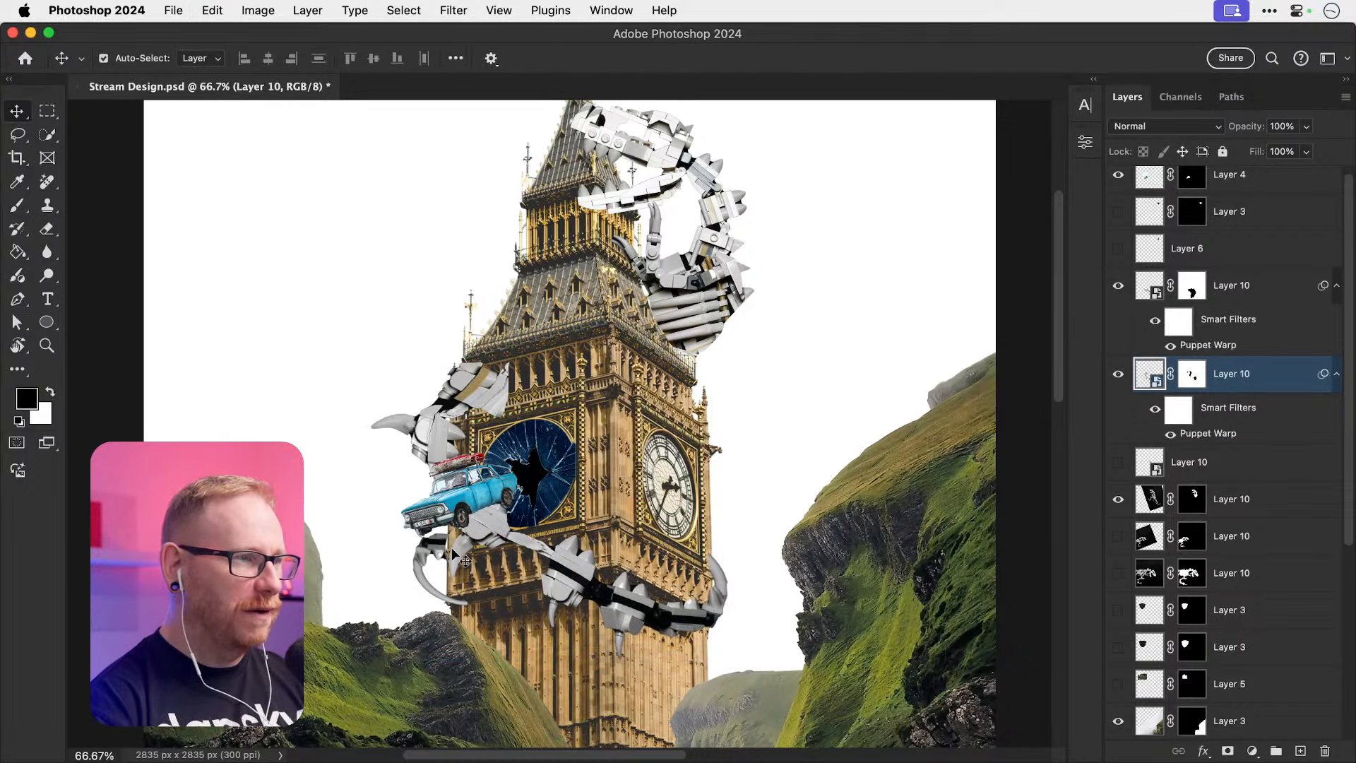
Step: Move the separate curved tail-tip piece down beside the tower and hide its layer
left_click_drag(466, 560, 417, 623)
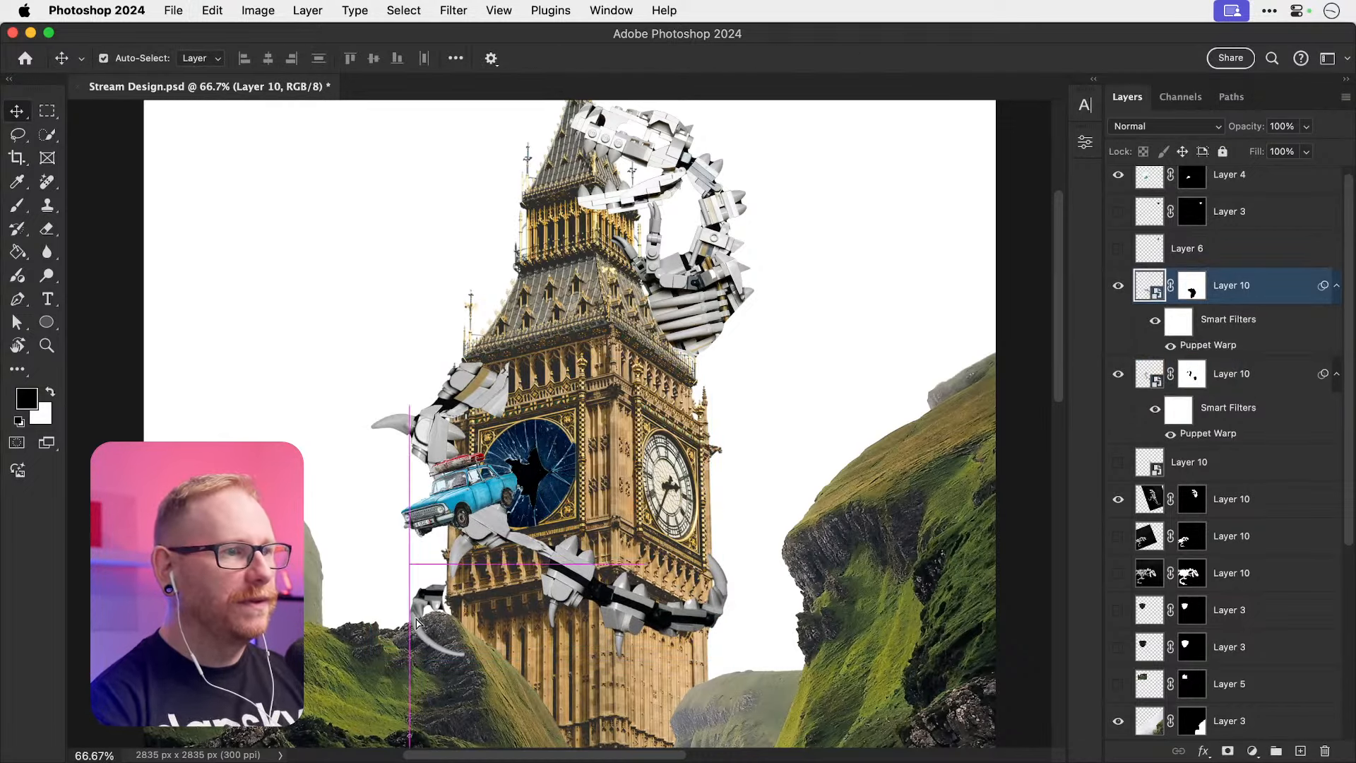
left_click(1118, 286)
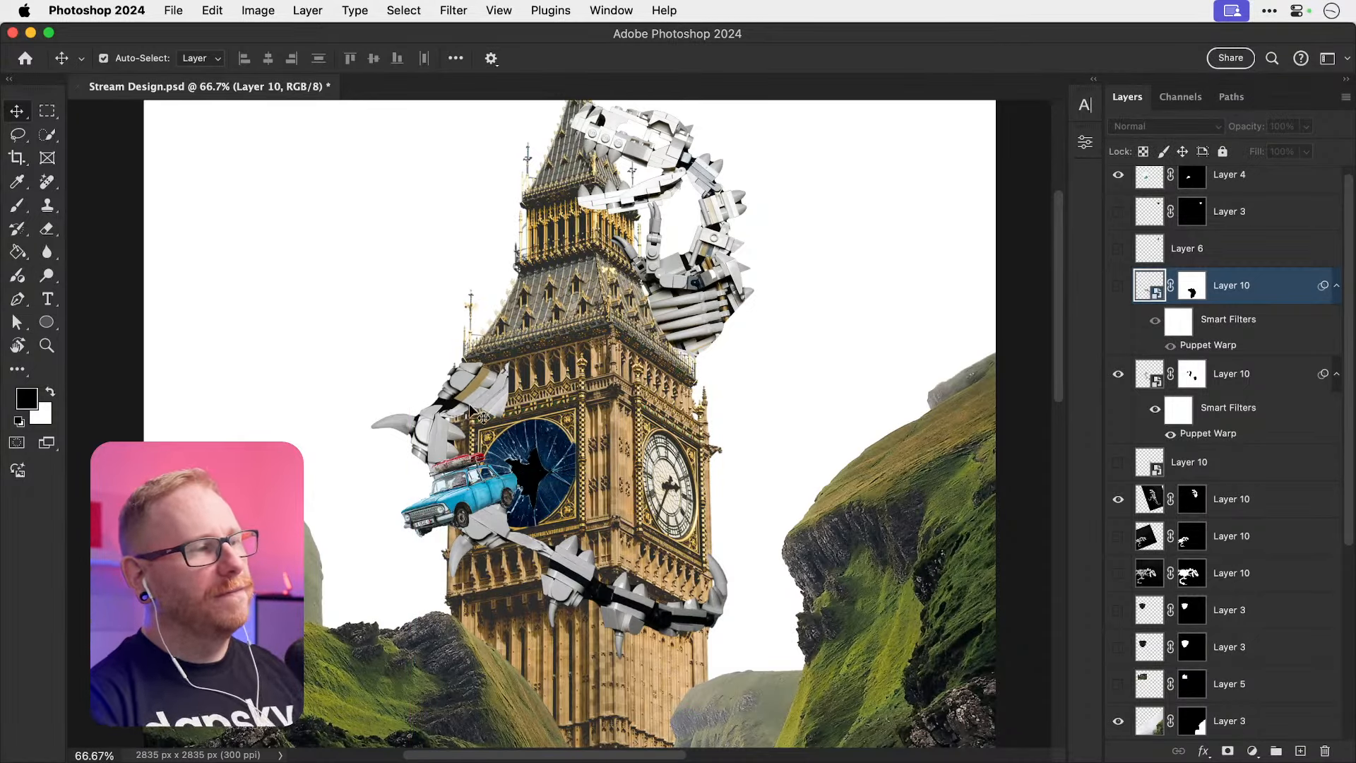
Step: Open the contents of the visible Layer 10 tail smart object and enlarge the view of its bone segments
double_click(1150, 374)
key("z")
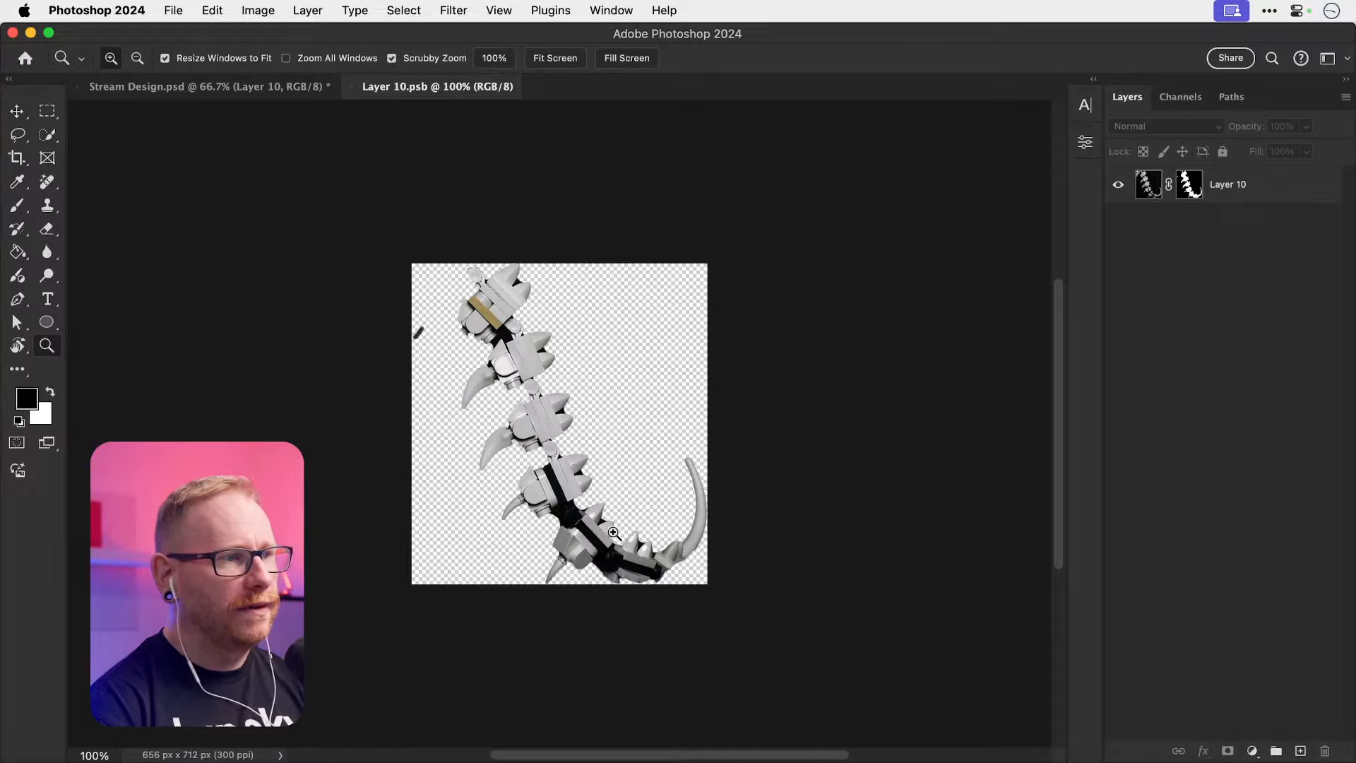
left_click(614, 523)
left_click_drag(575, 467, 649, 566)
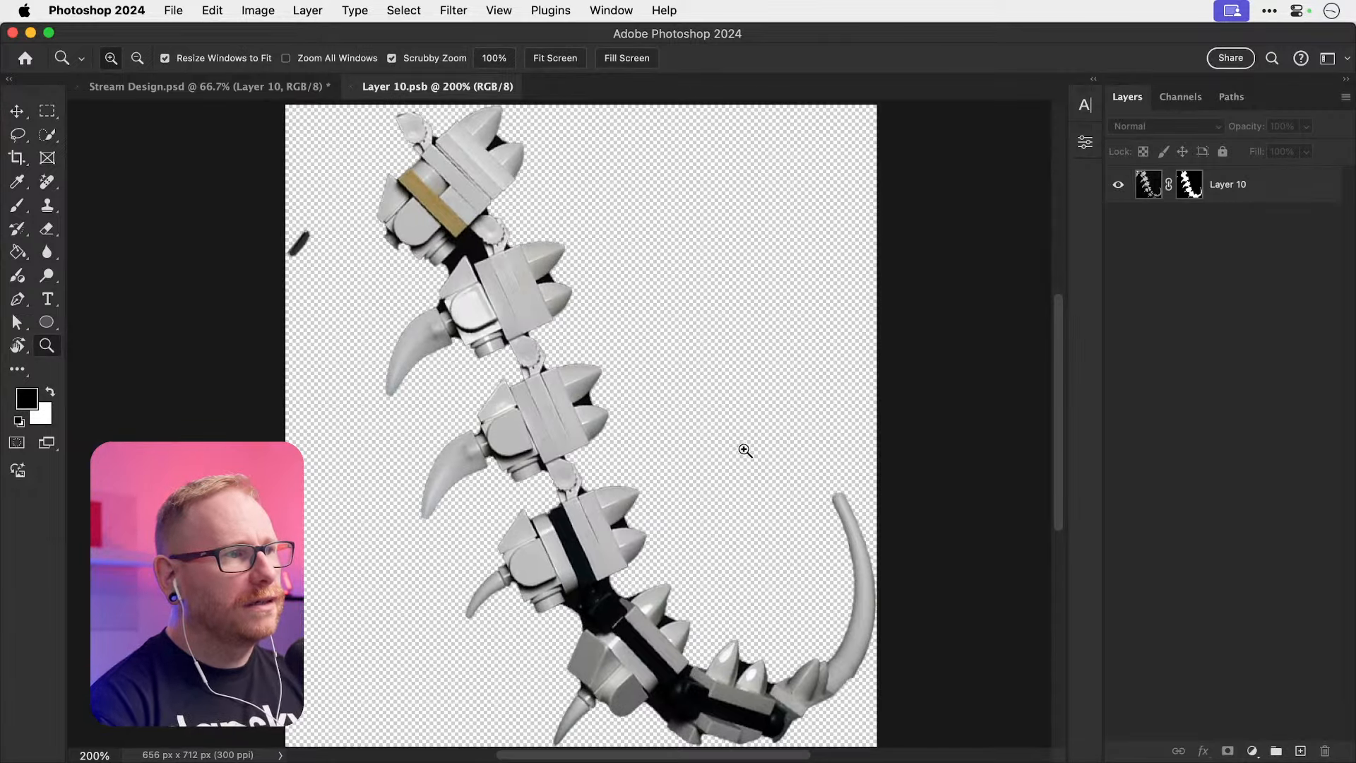
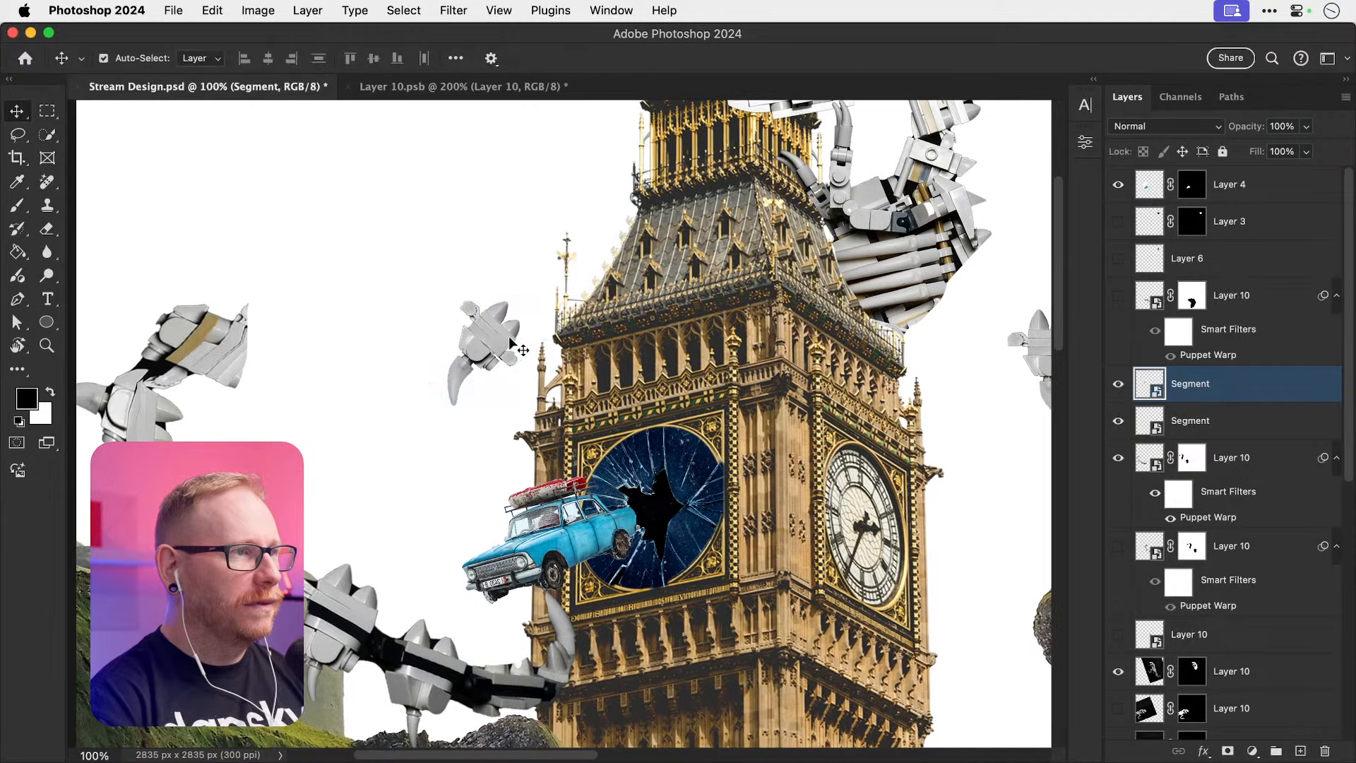
Step: Turn off Puppet Warp and disable the mask on the visible Layer 10 tail, and move it away from the tower
left_click(1170, 517)
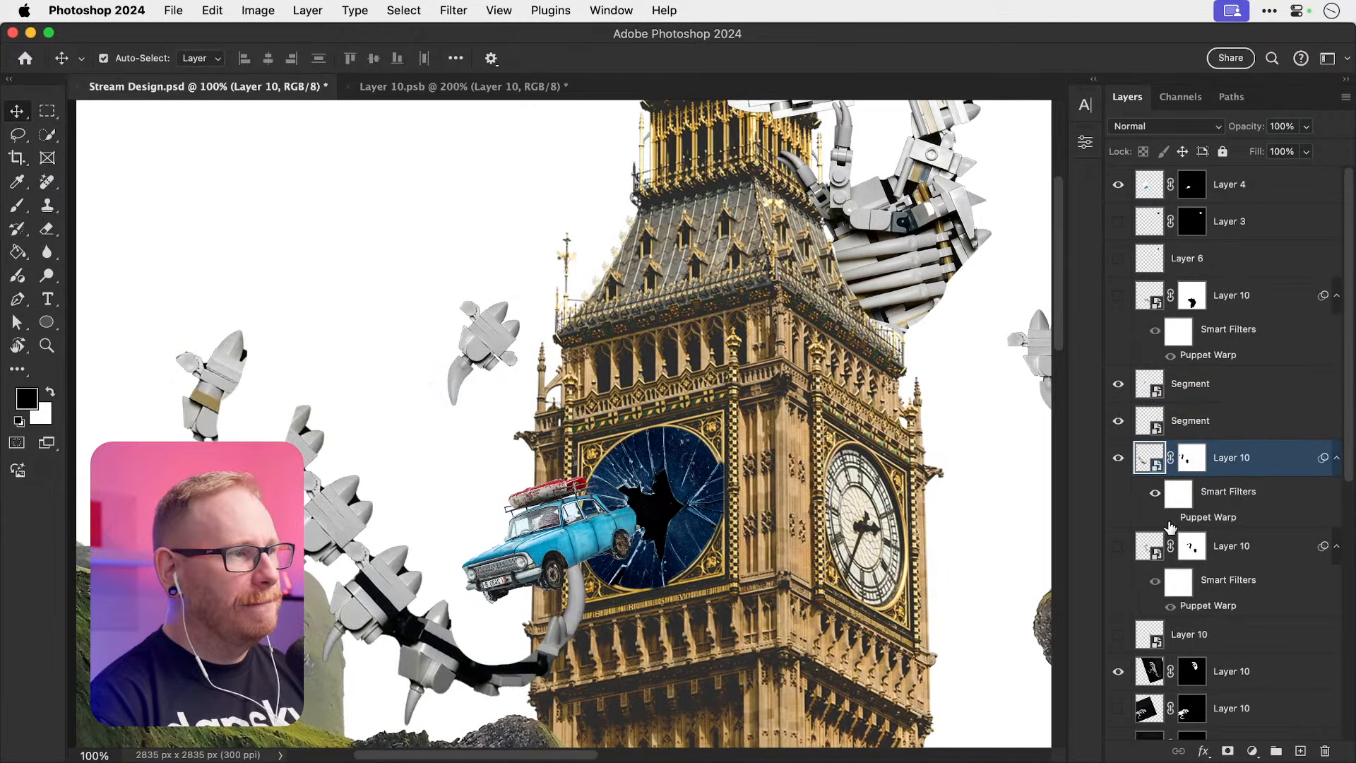
left_click_drag(338, 531, 311, 582)
left_click(1190, 461, "shift")
Step: Place one bone segment on the tower's outer corner beside the broken clock face and bring it to the front
left_click_drag(510, 337, 552, 392)
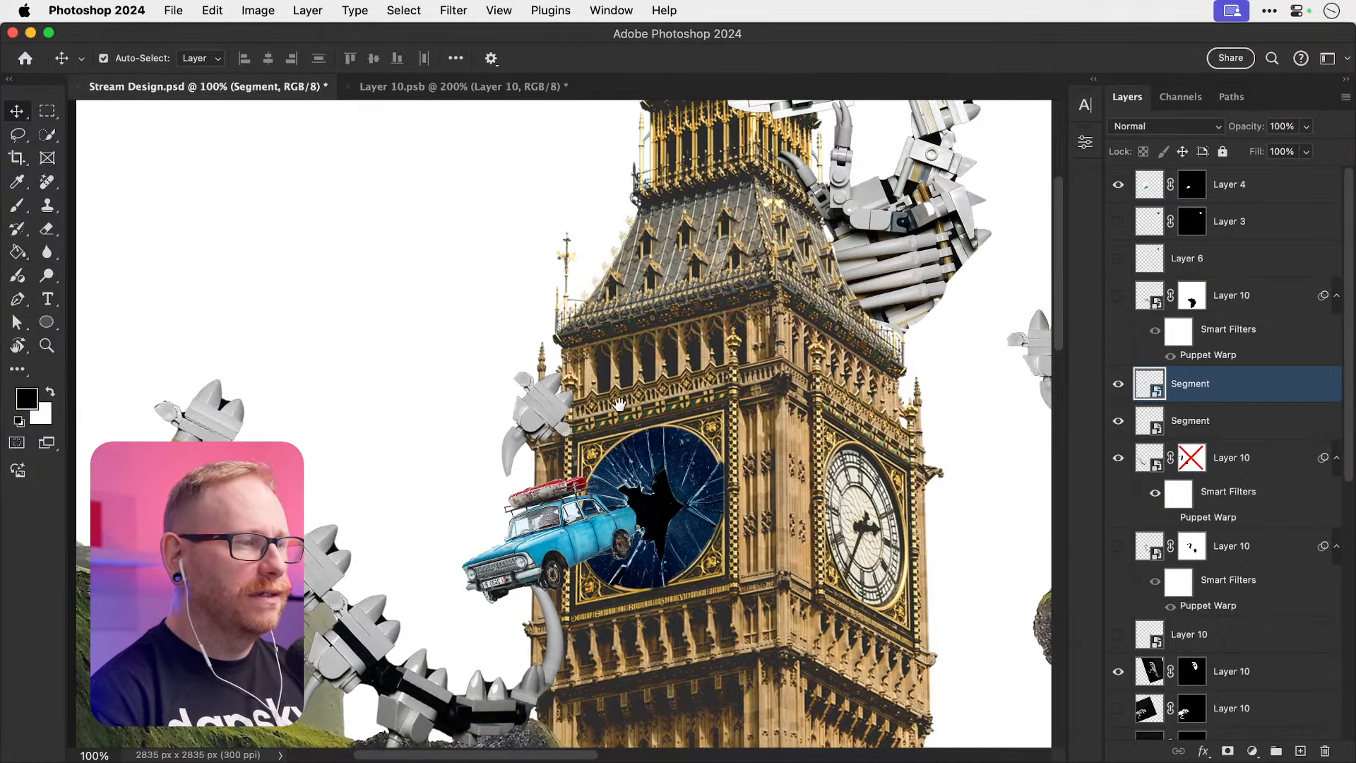
scroll(777, 317, "right", 5)
scroll(777, 317, "down", 2)
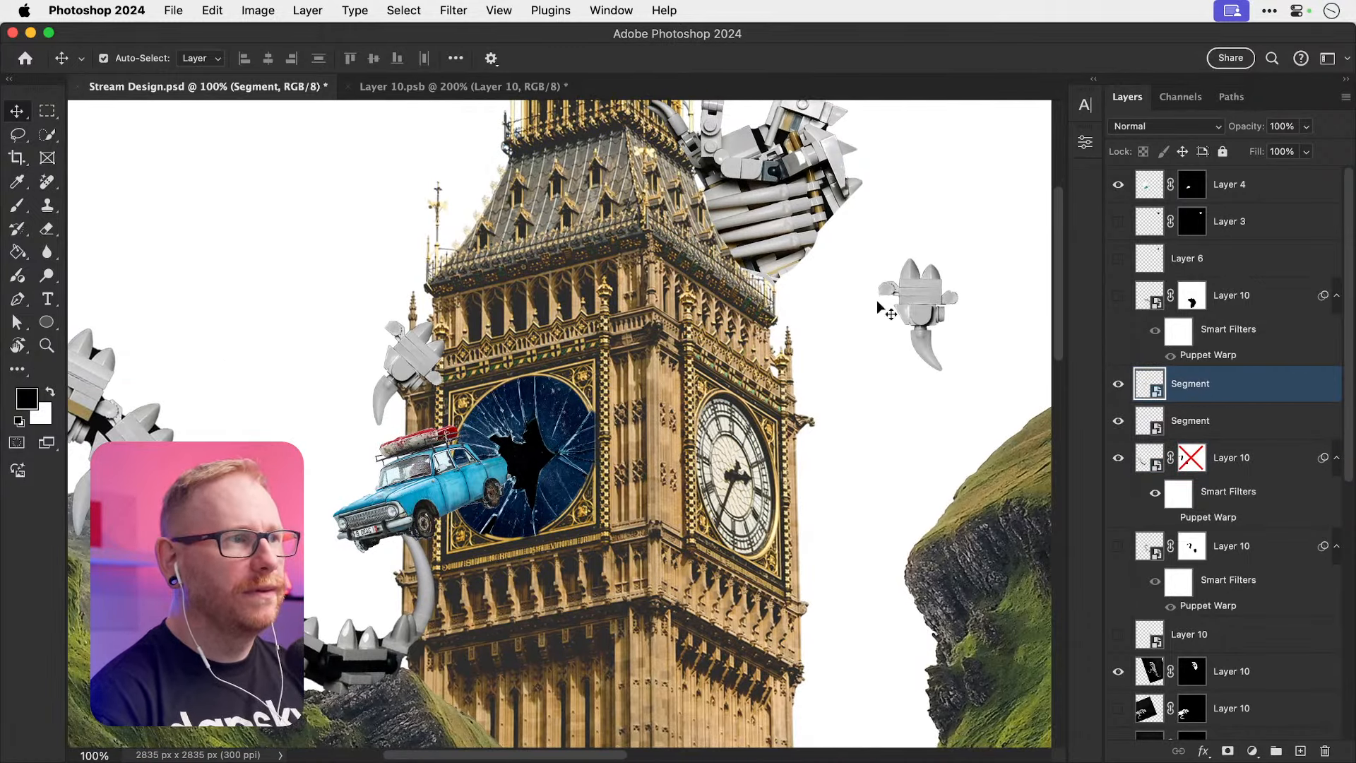
key("super+shift+]")
Step: Add three copies of the segment in a descending chain across the broken clock face, rotating the last to about 17.6°
left_click_drag(403, 360, 458, 403)
left_click_drag(457, 402, 516, 438)
key("super+t")
left_click_drag(480, 407, 577, 462)
key("Left")
key("Left")
key("shift+Left")
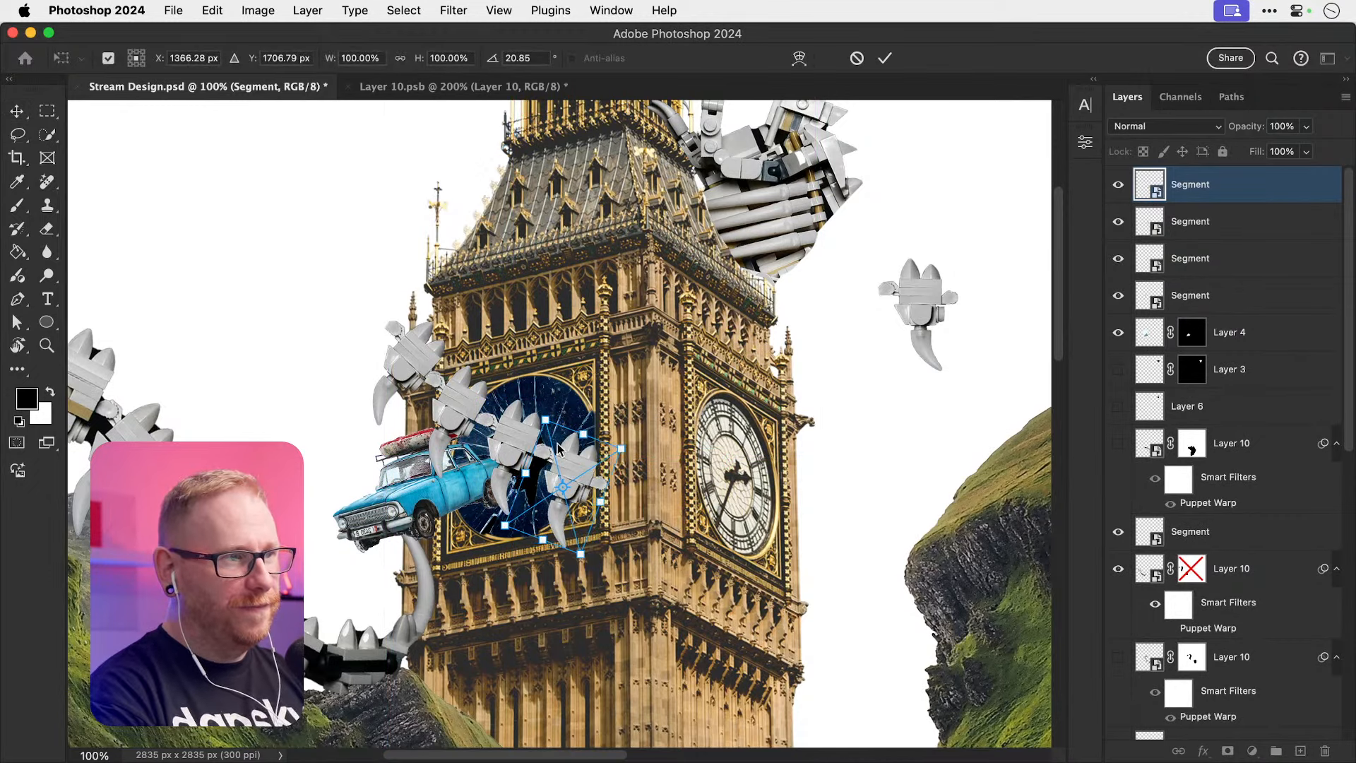
left_click_drag(666, 472, 664, 466)
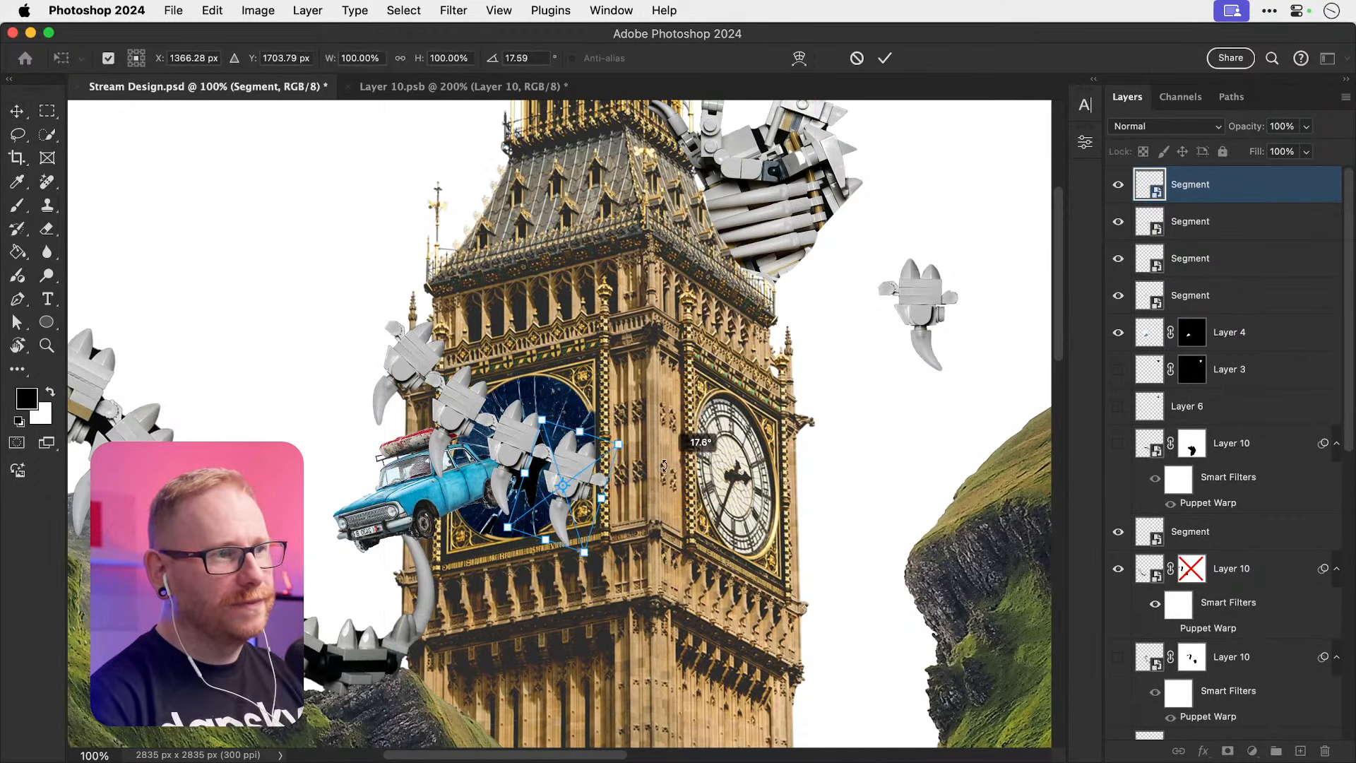
key("Return")
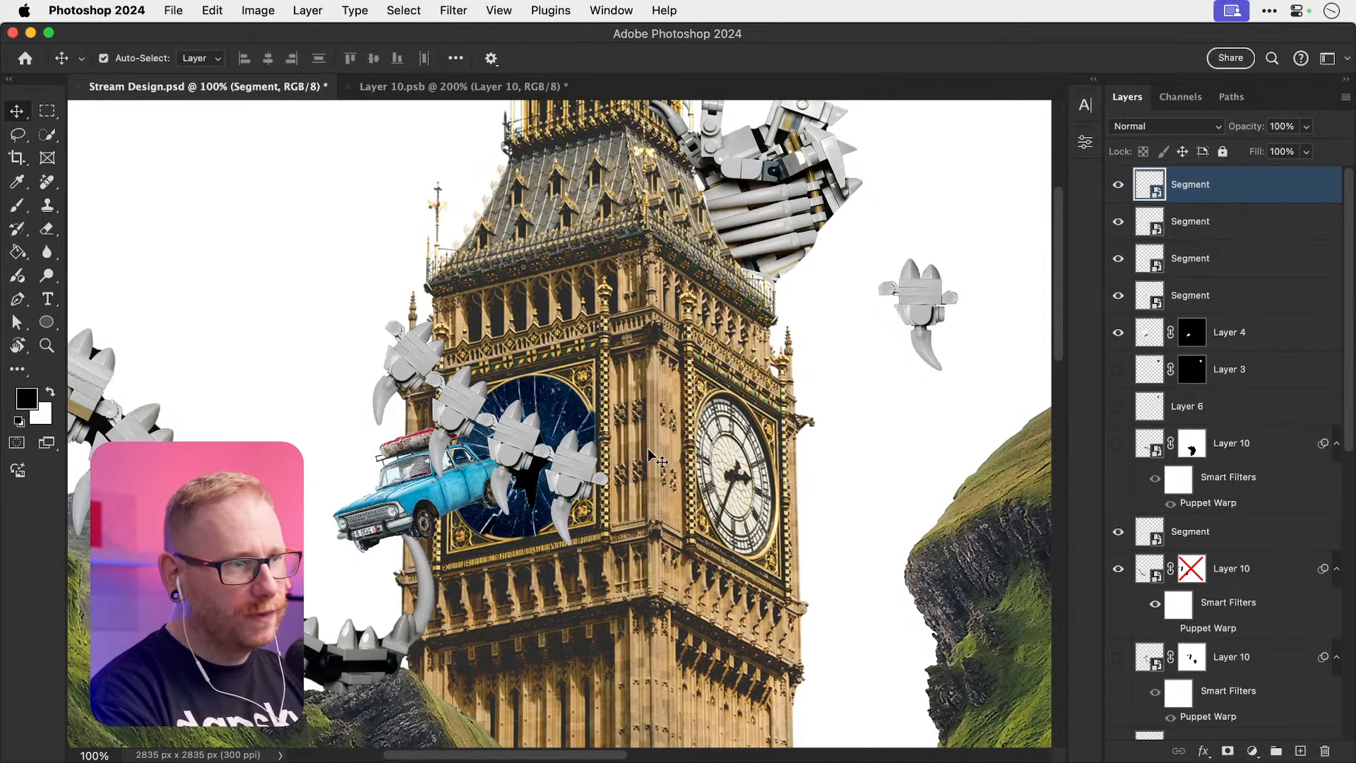
Step: Extend the chain with two more rotated segment copies around the tower's front corner toward the intact clock face
key("super")
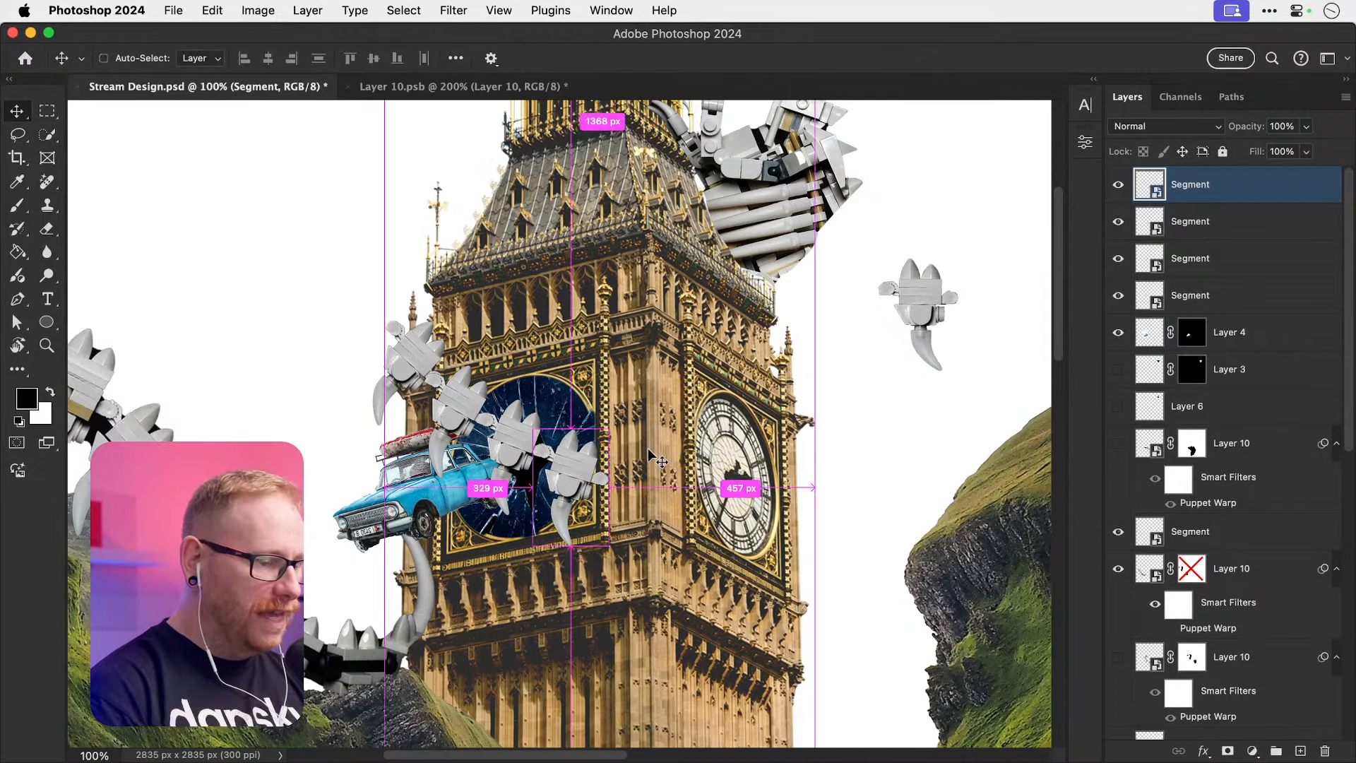
left_click_drag(650, 455, 715, 452)
key("super+t")
left_click_drag(625, 473, 640, 495)
key("Return")
left_click_drag(639, 495, 696, 510)
key("Return")
Step: Duplicate the end segment, place it over the far side of the intact clock face, and adjust its rotation slightly
key("super+j")
key("super+t")
left_click_drag(787, 416, 620, 390)
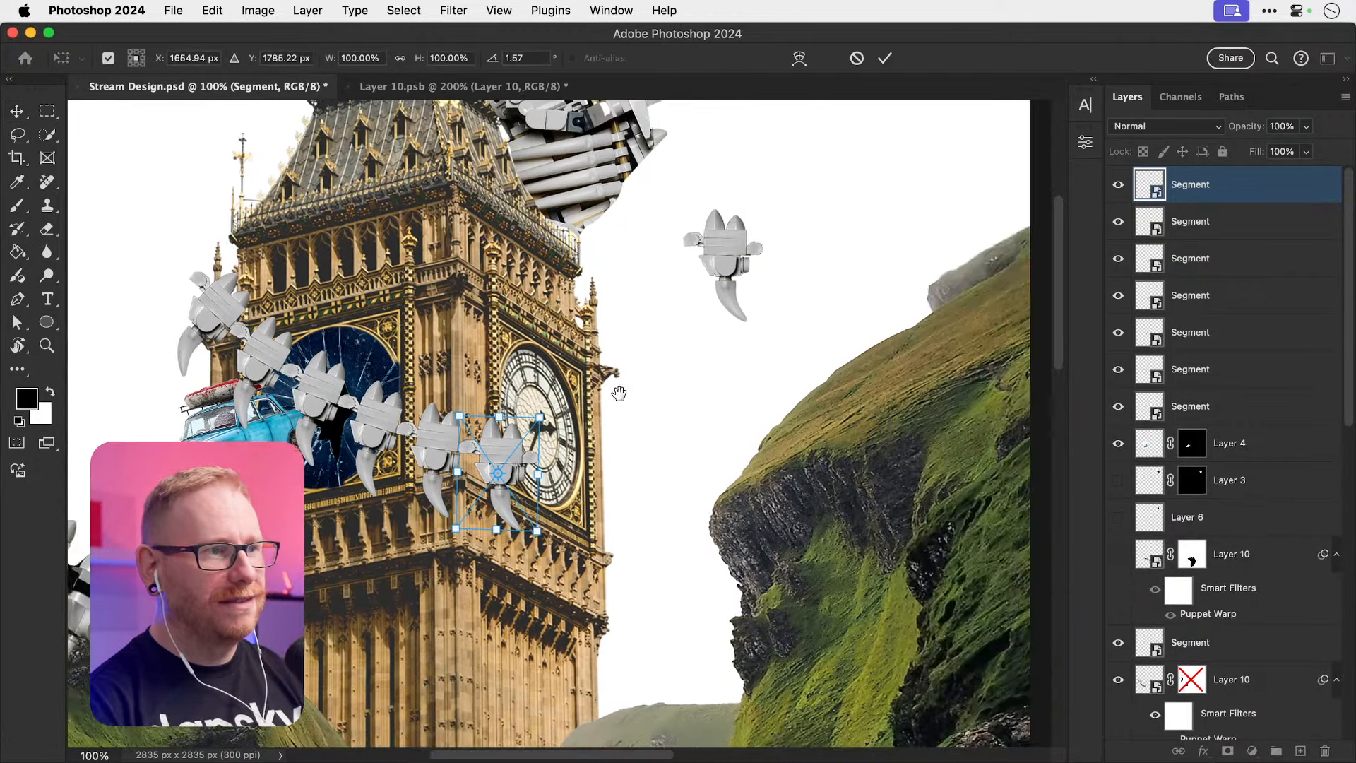
left_click_drag(521, 463, 588, 472)
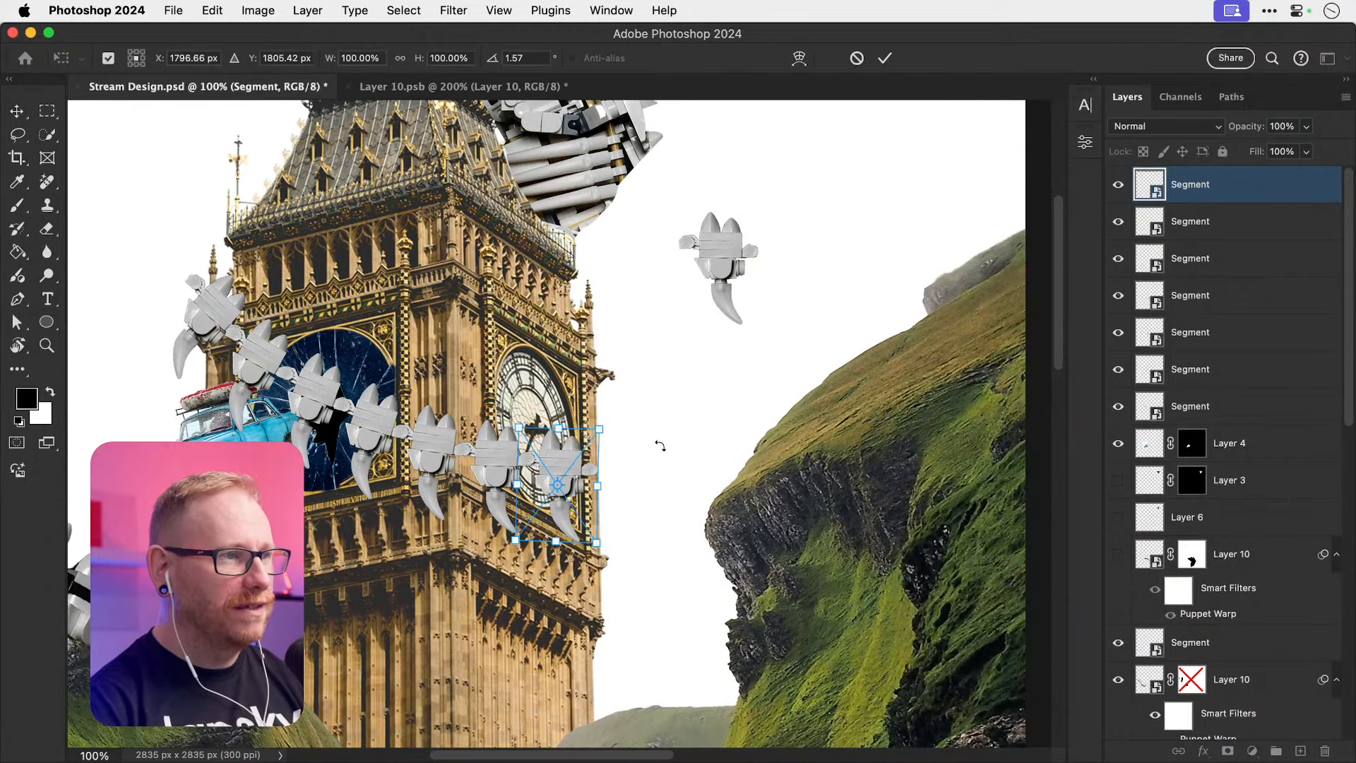
left_click_drag(660, 445, 656, 444)
key("Return")
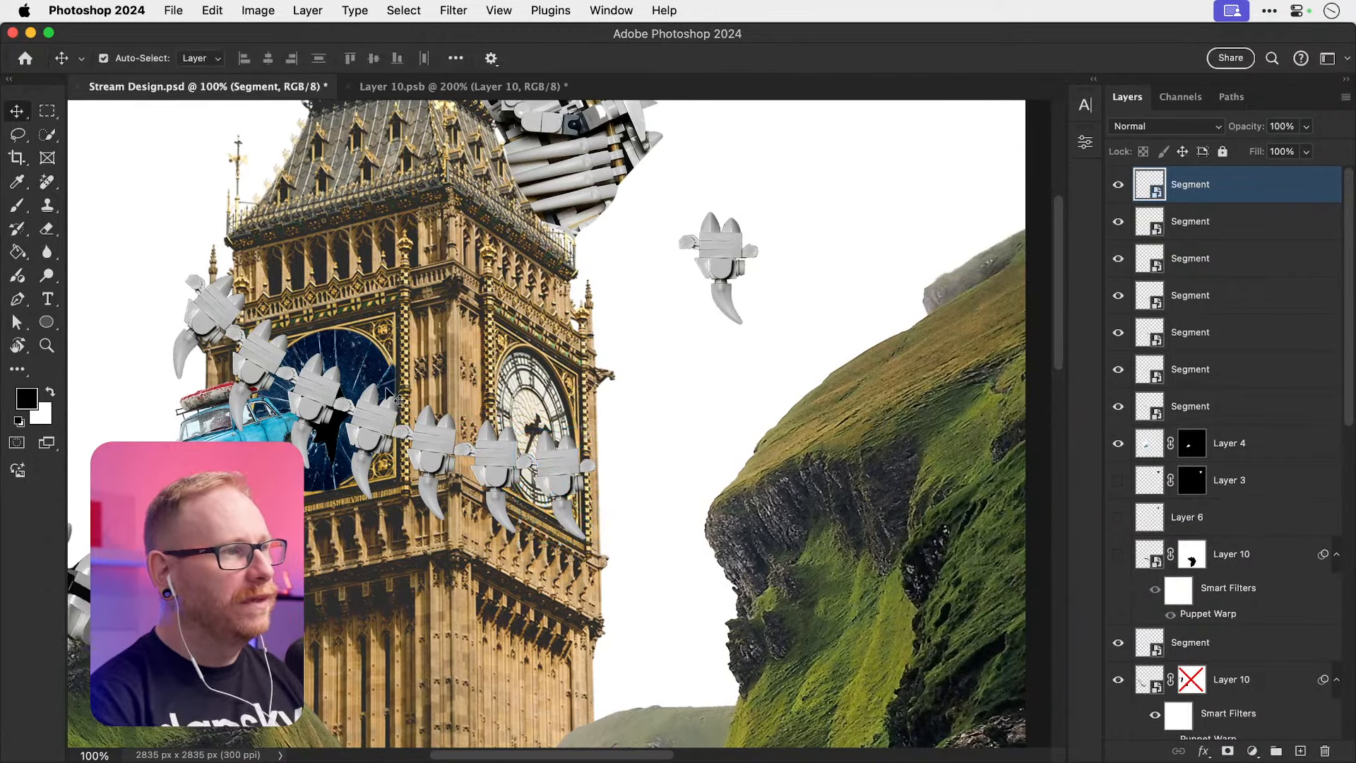
Step: Fine-tune the rotation of the chain's first segment at the tower's outer corner
left_click(209, 314)
key("super+t")
left_click_drag(271, 303, 276, 299)
key("Return")
Step: Fine-tune the angles of the fourth and fifth chain segments so they follow the curve around the tower
left_click(375, 424)
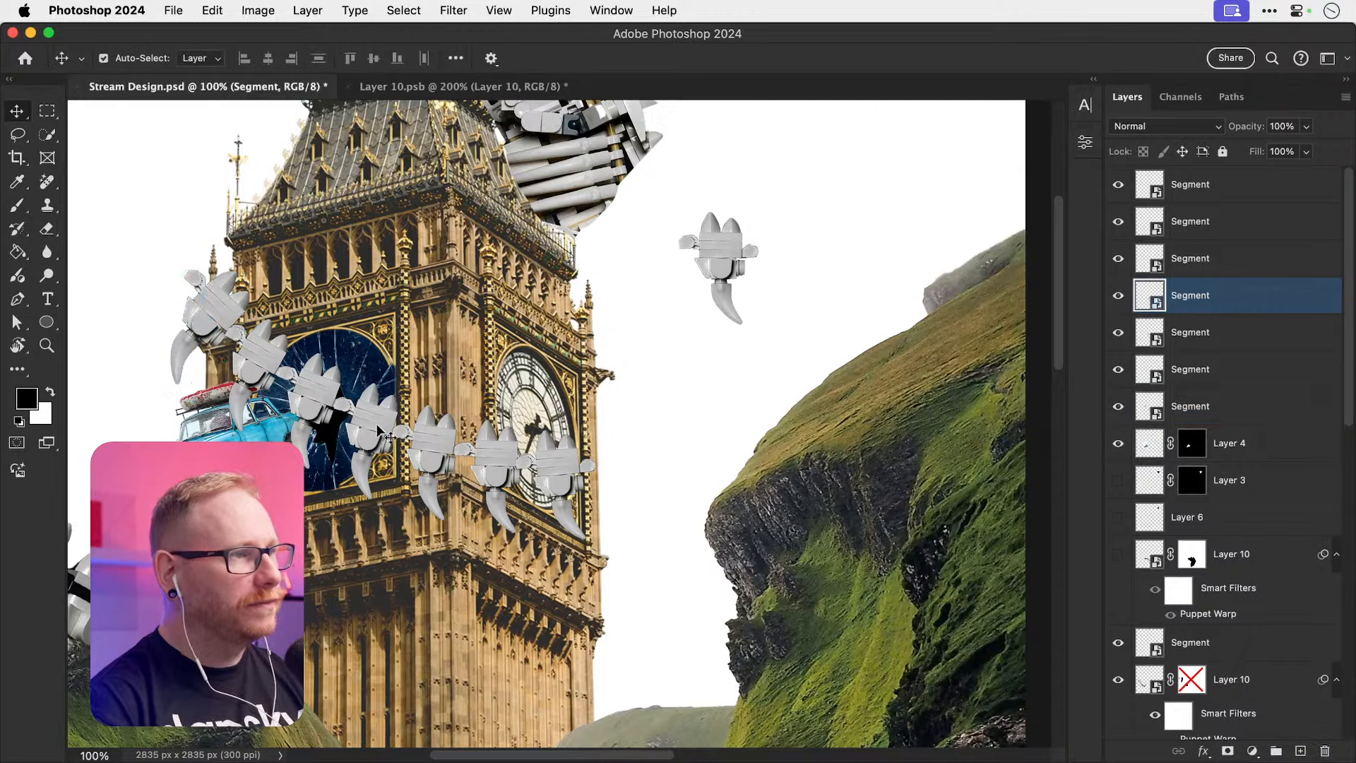
key("super+t")
left_click_drag(426, 395, 422, 397)
key("Return")
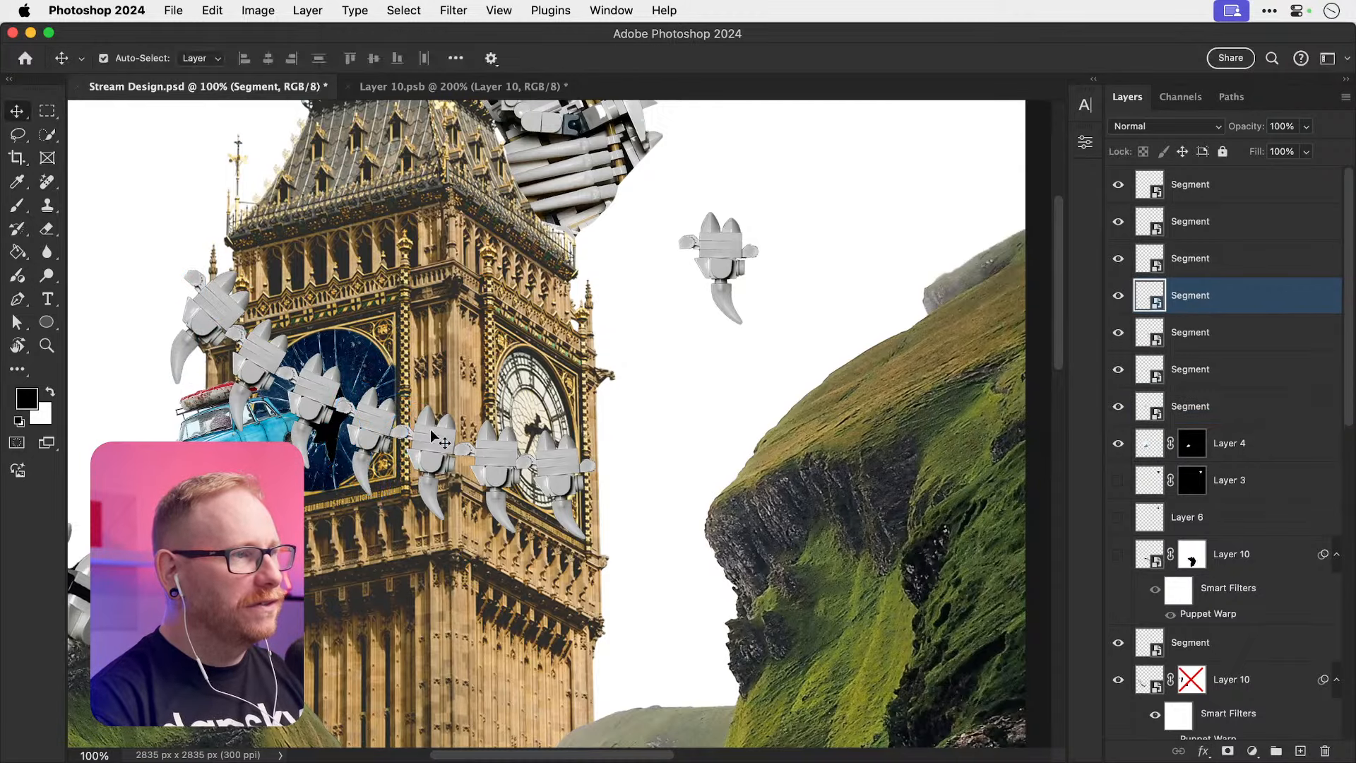
left_click(429, 445)
key("super+t")
key("Return")
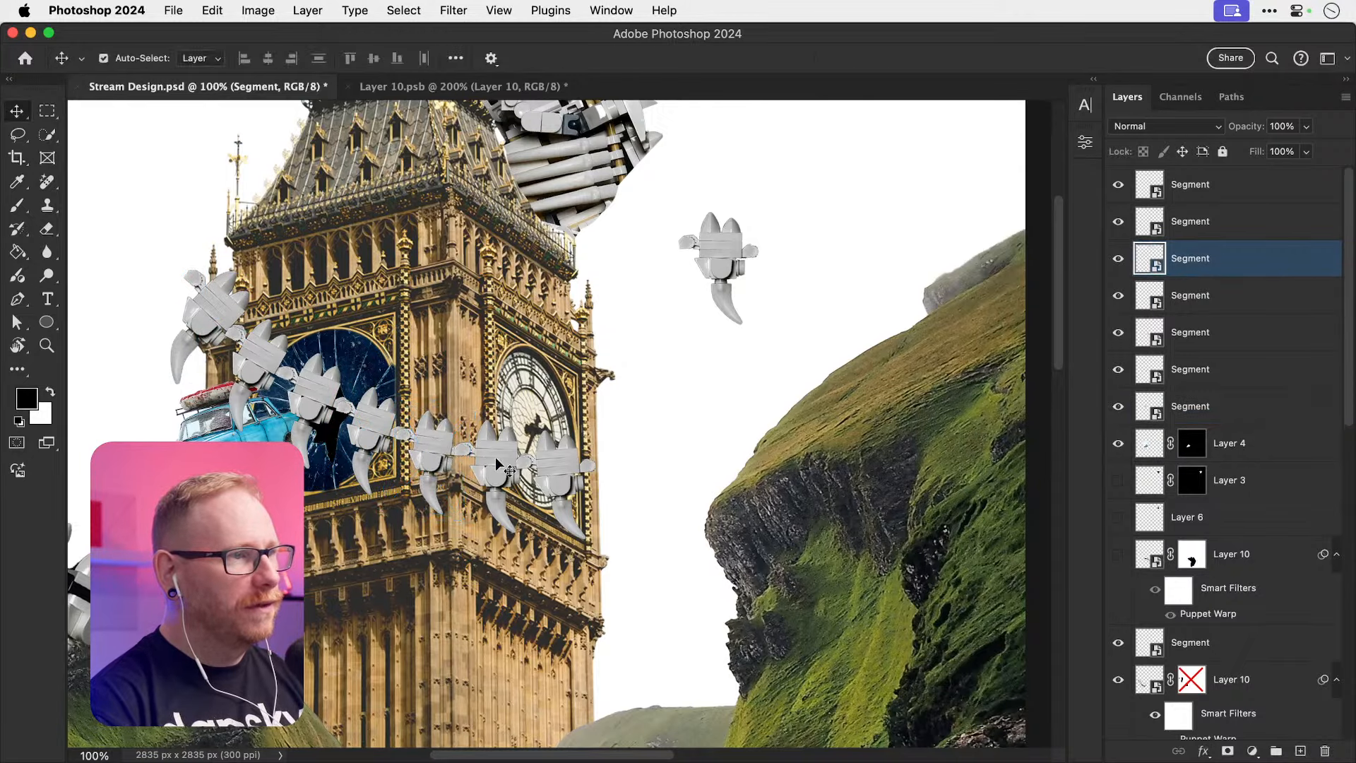
Step: Scale down the last two chain segments over the intact clock face slightly and keep them connected
left_click(491, 456)
key("super+t")
left_click_drag(535, 412, 531, 429)
key("Return")
left_click(562, 466)
key("super+t")
left_click_drag(521, 485, 557, 470)
key("Return")
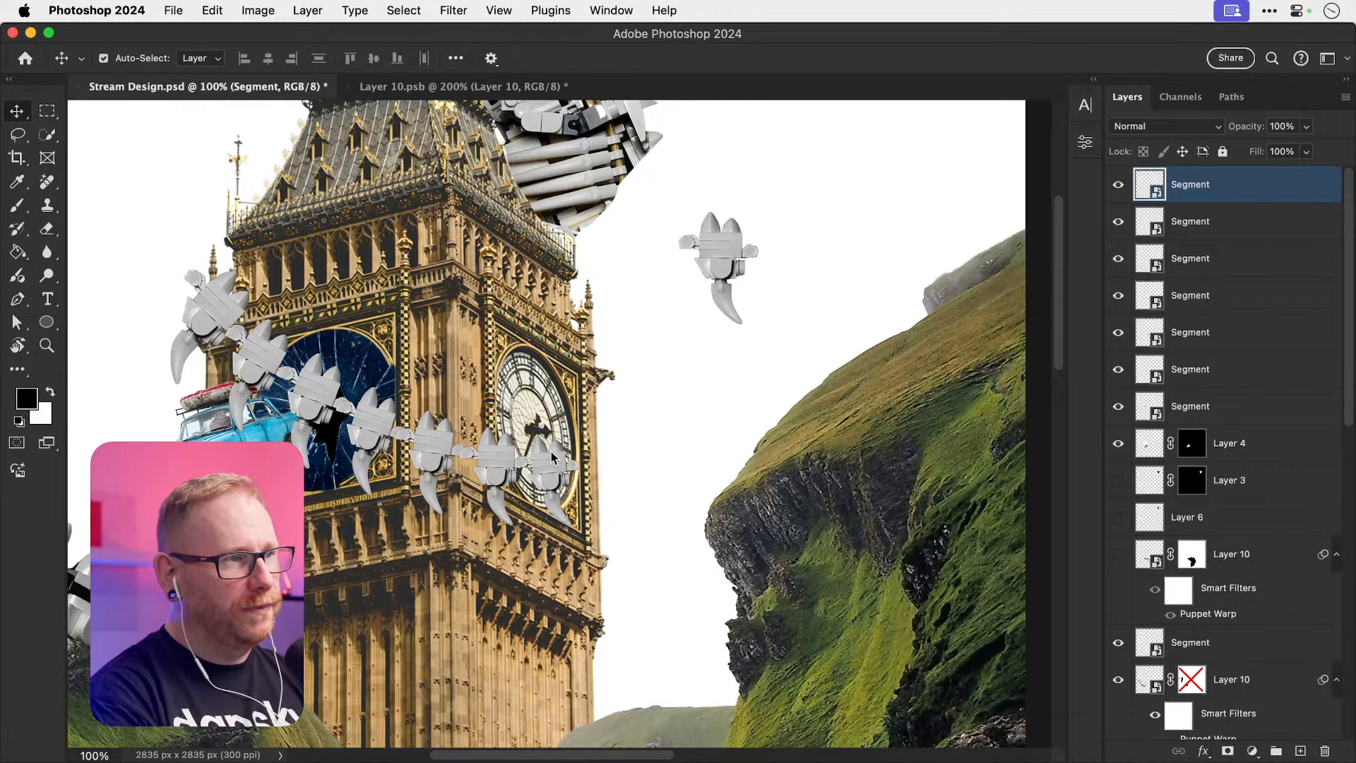
key("super+t")
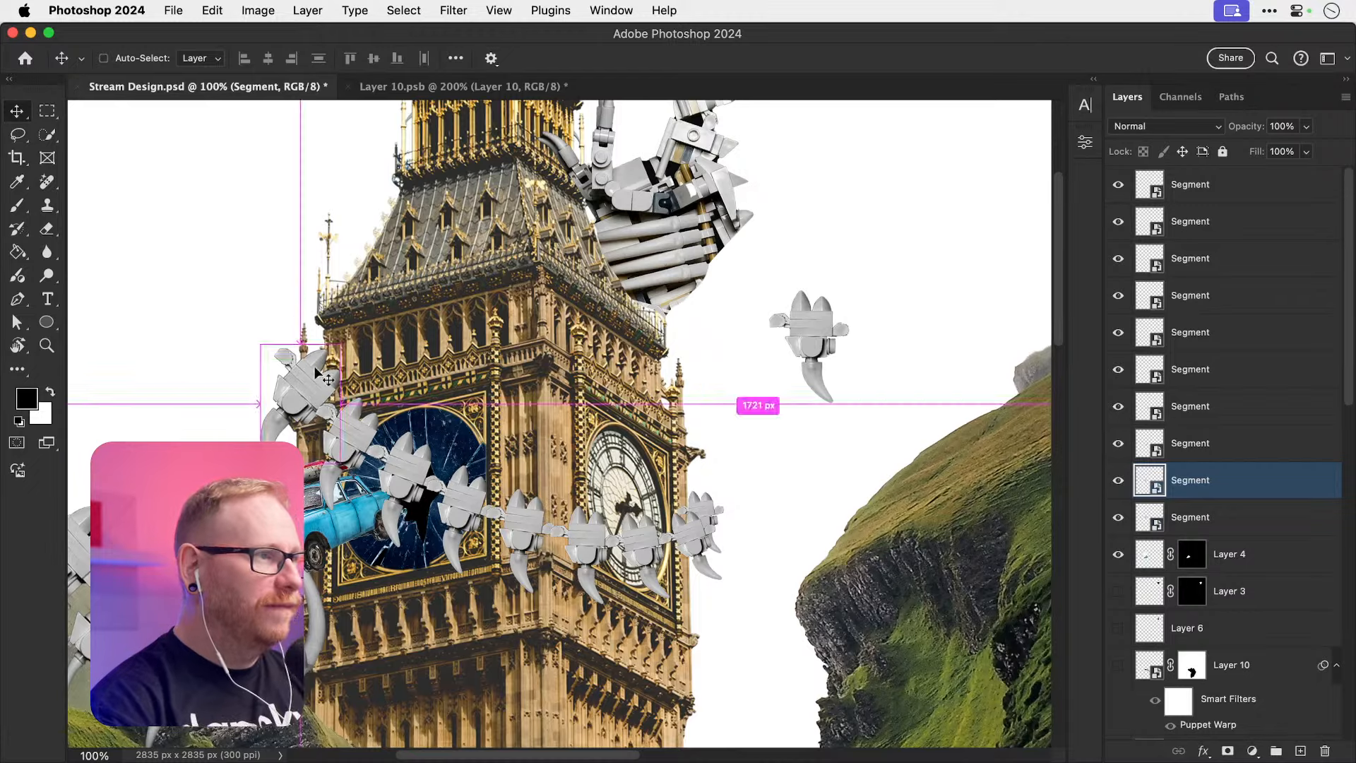
Step: Place the upper segment copy above the chain's start, send it one layer back, rotate it to about 29° and shrink it slightly
key("super+t")
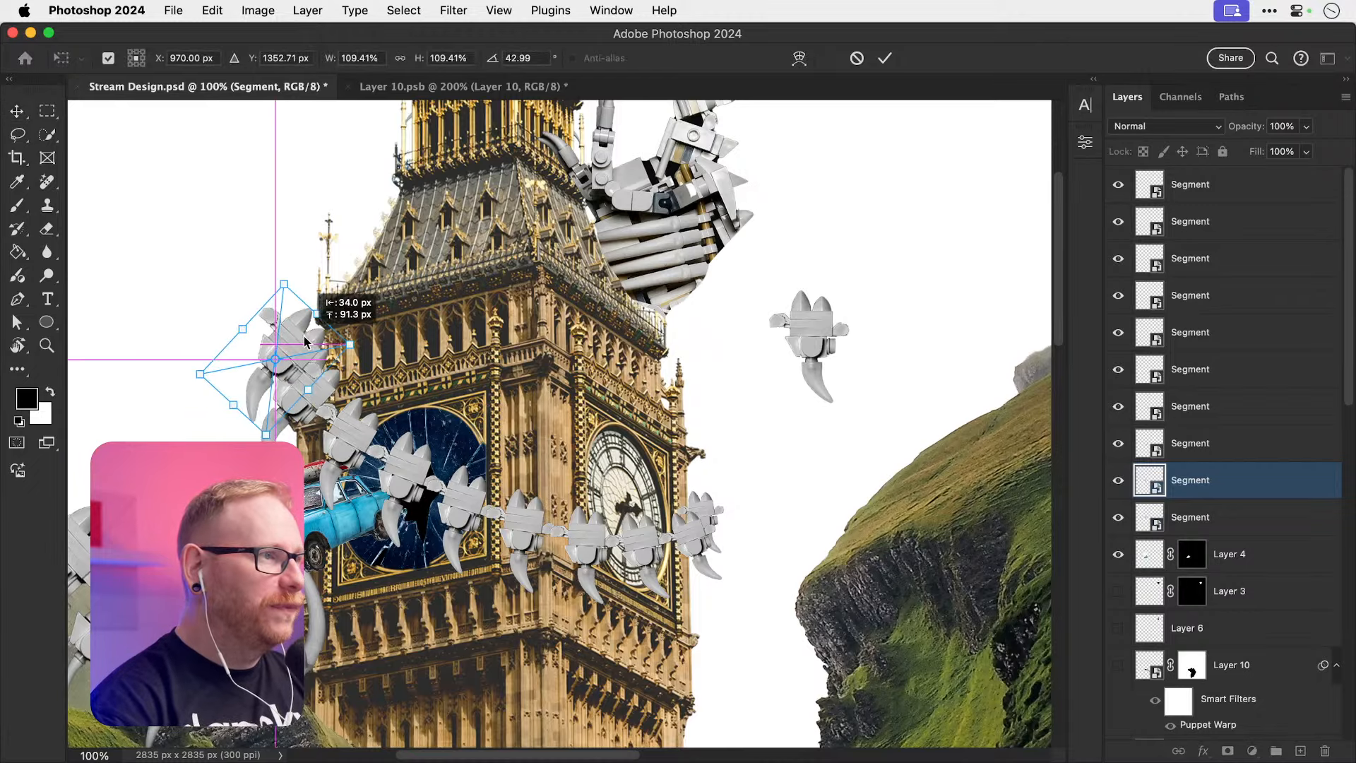
left_click_drag(311, 291, 315, 332)
key("Return")
key("super+[")
key("super+t")
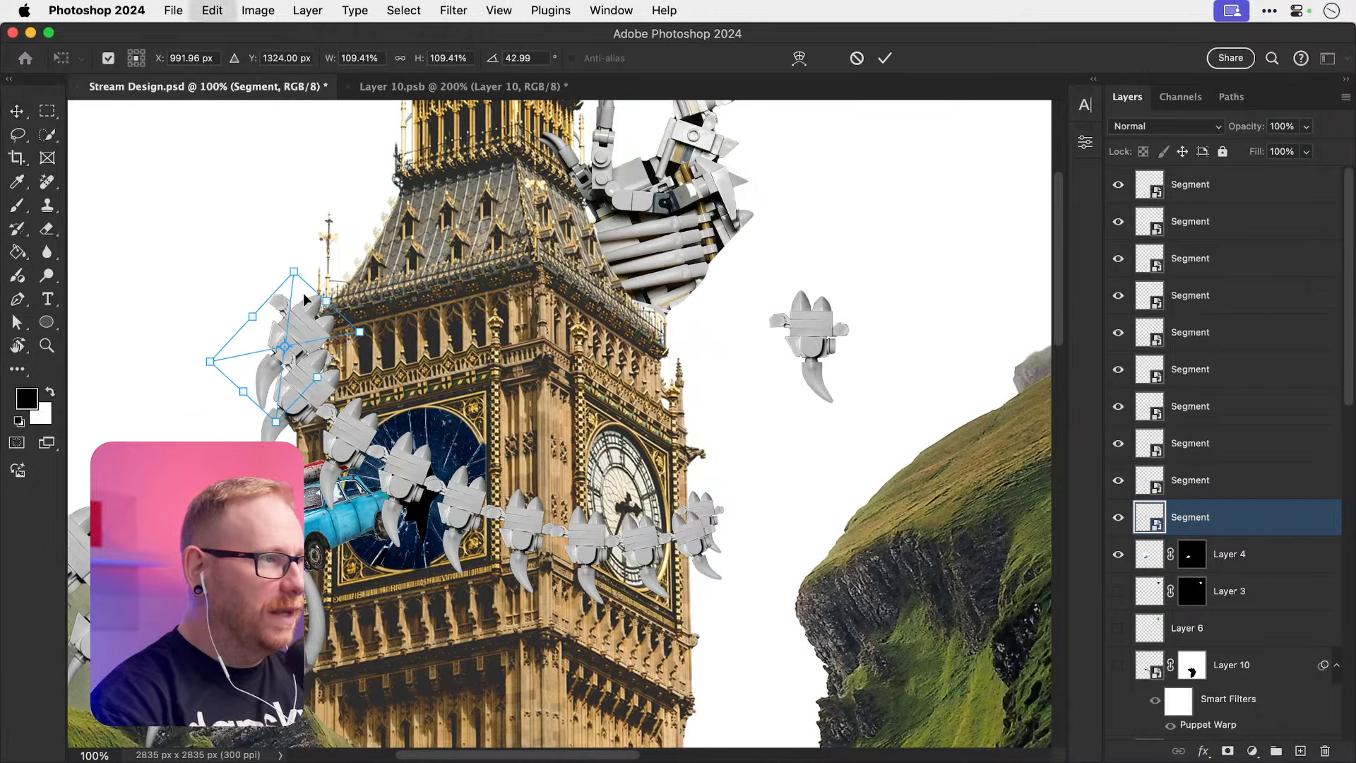
left_click_drag(374, 338, 369, 315)
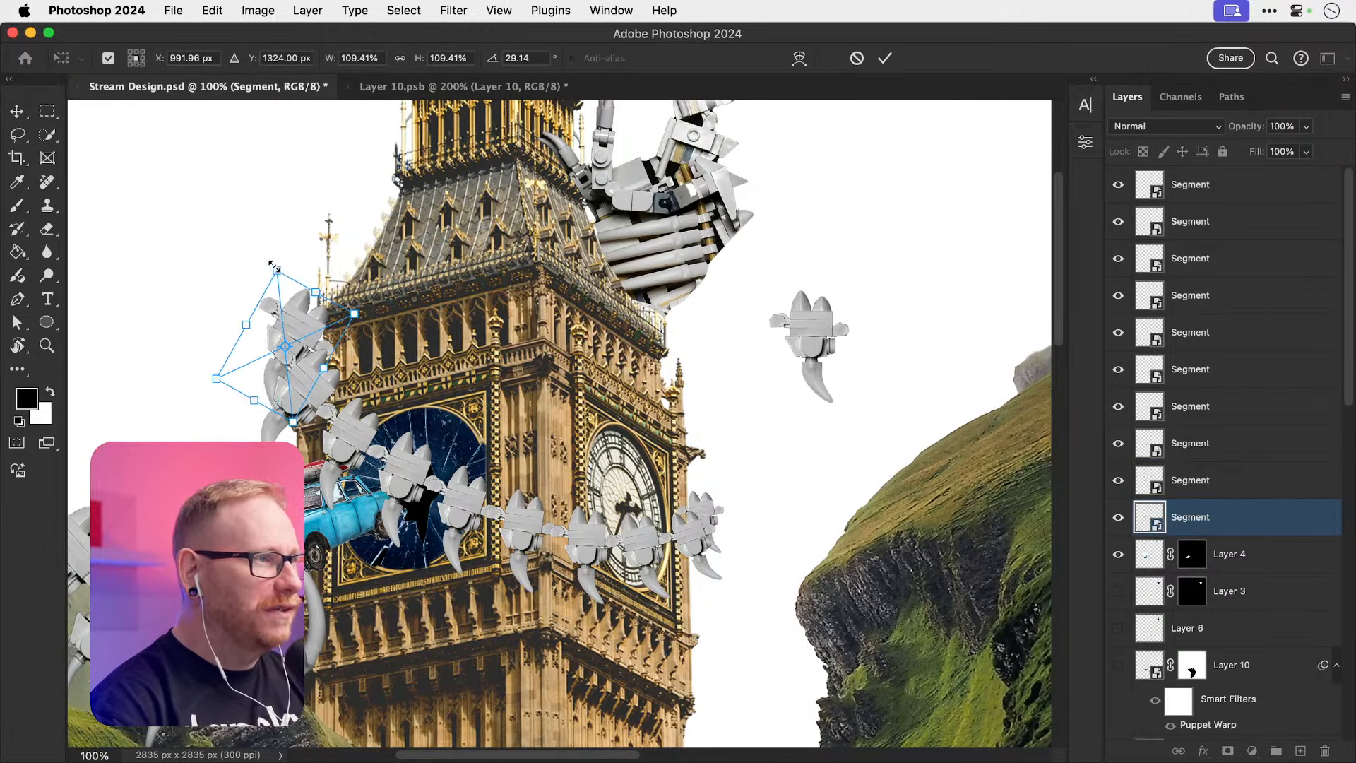
left_click_drag(275, 272, 280, 286)
key("Return")
Step: Move the unwarped Layer 10 tail up into the empty white area beside the tower's spire
key("super+0")
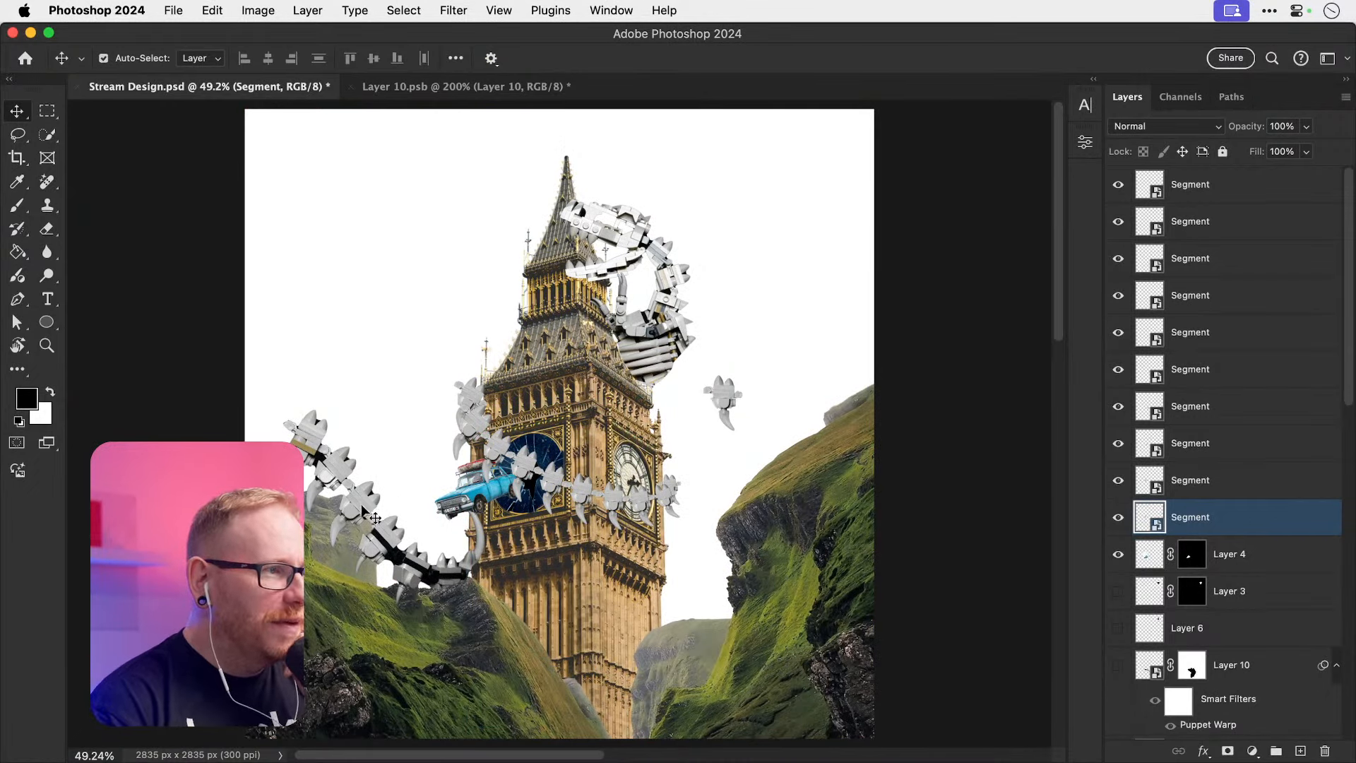
left_click_drag(364, 516, 367, 260)
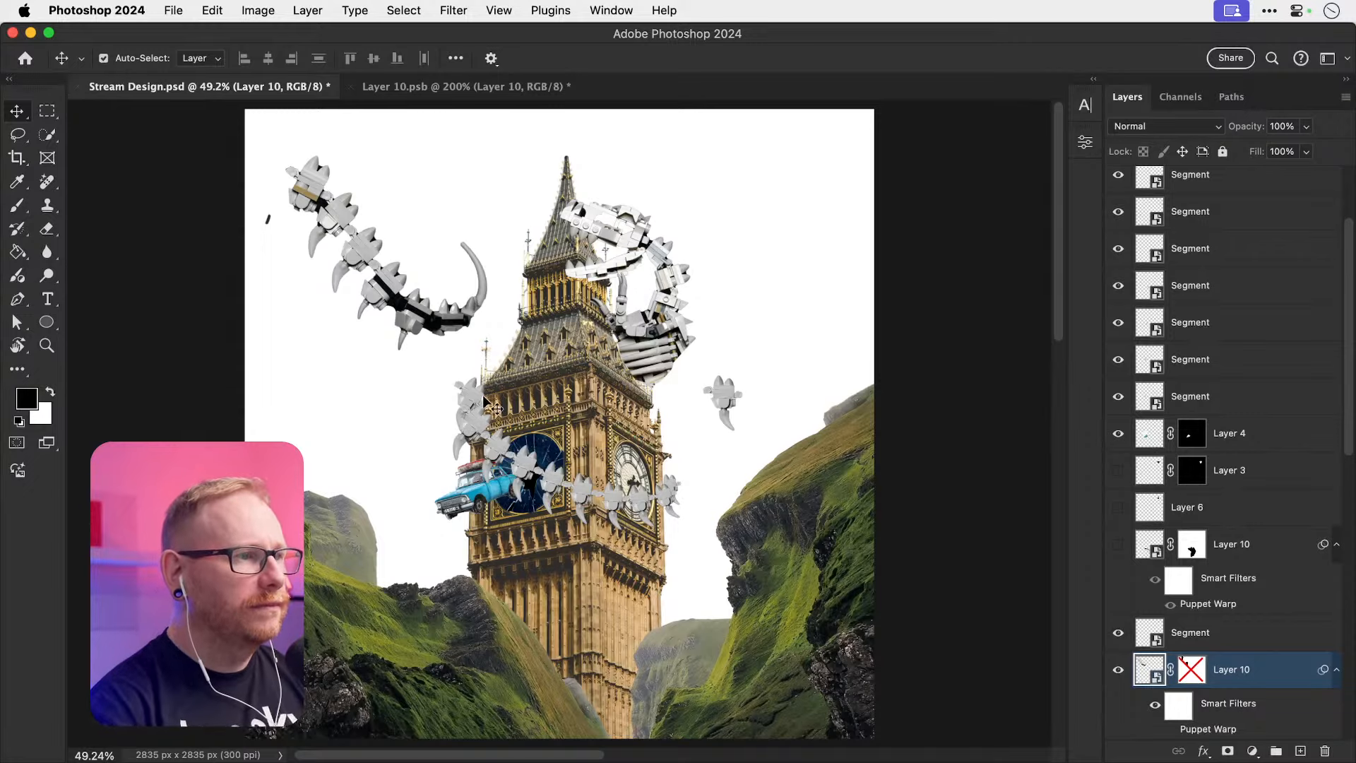
key("z")
left_click(472, 310)
left_click(472, 311)
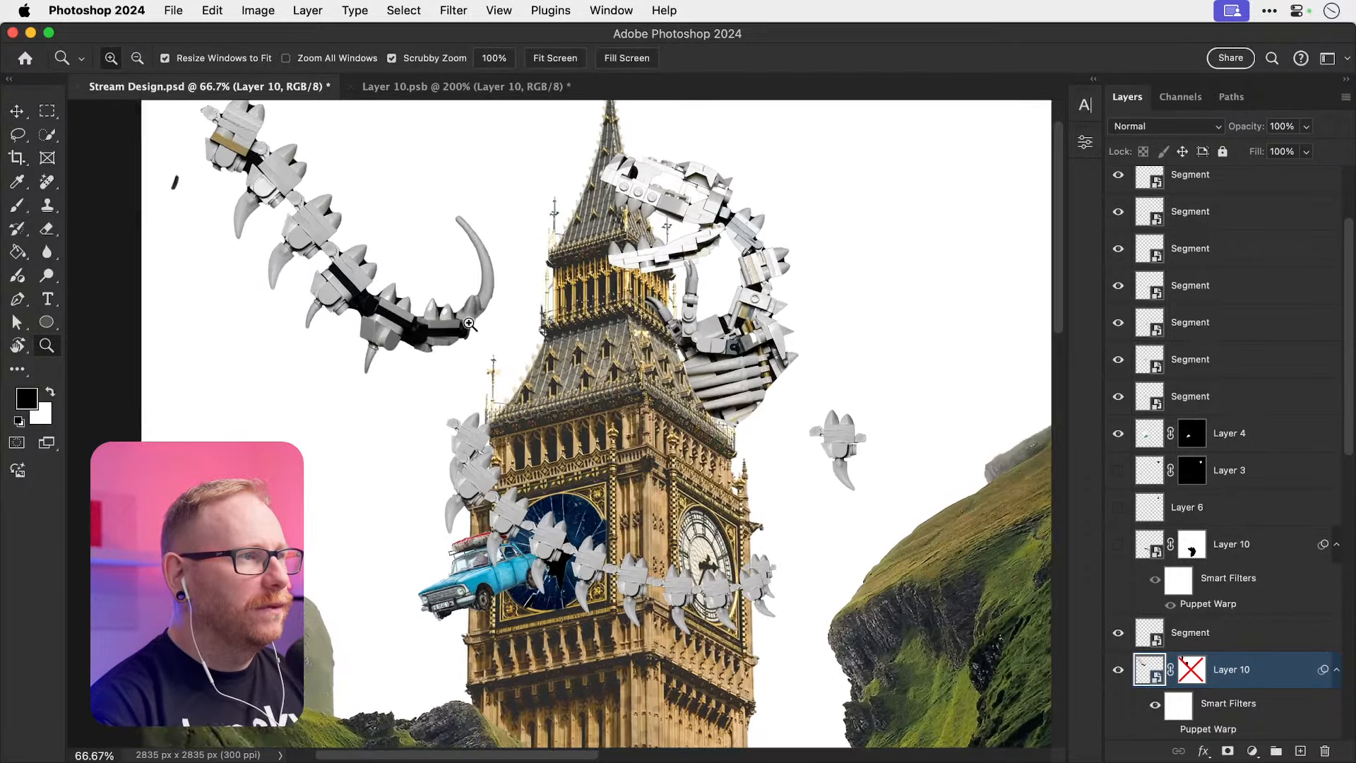
key("v")
left_click_drag(412, 329, 440, 308)
key("super+z")
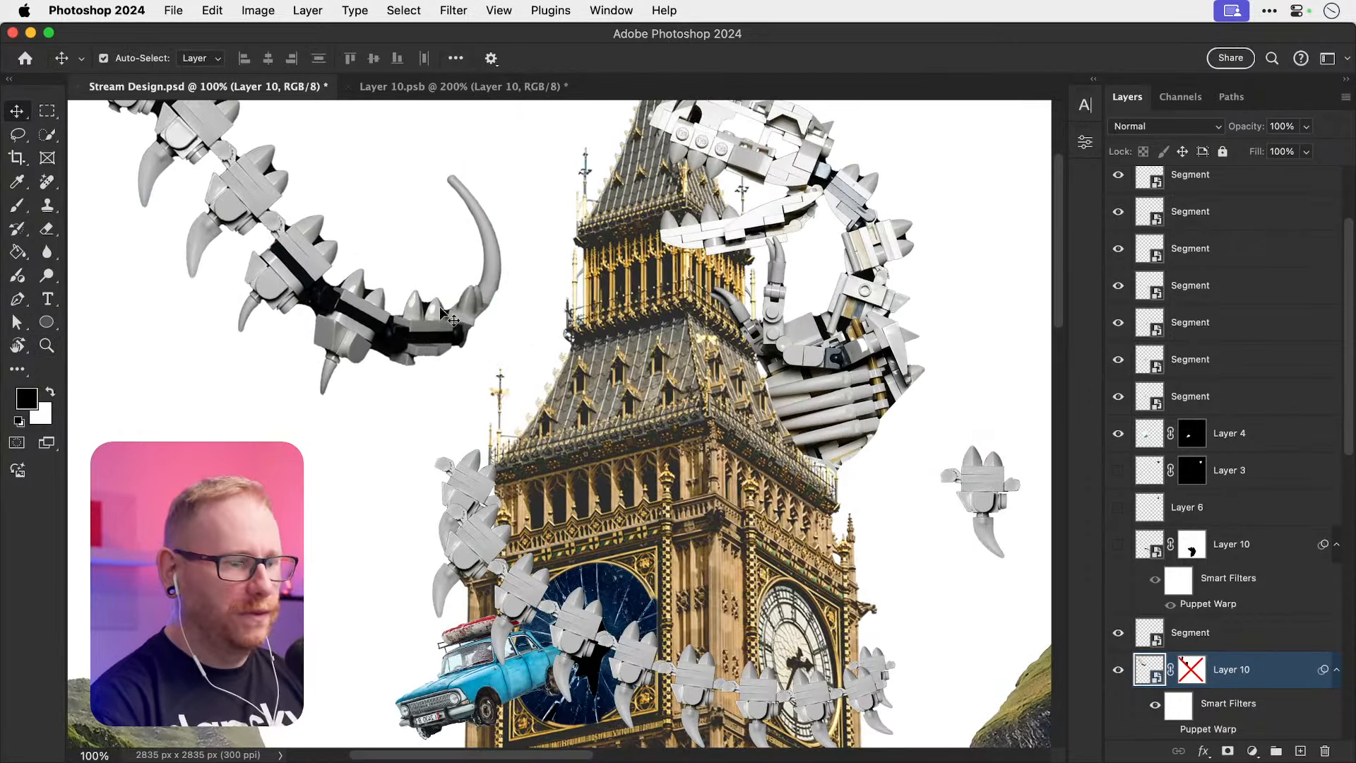
Step: Lasso the end of the Layer 10 tail and copy it onto a new layer
key("l")
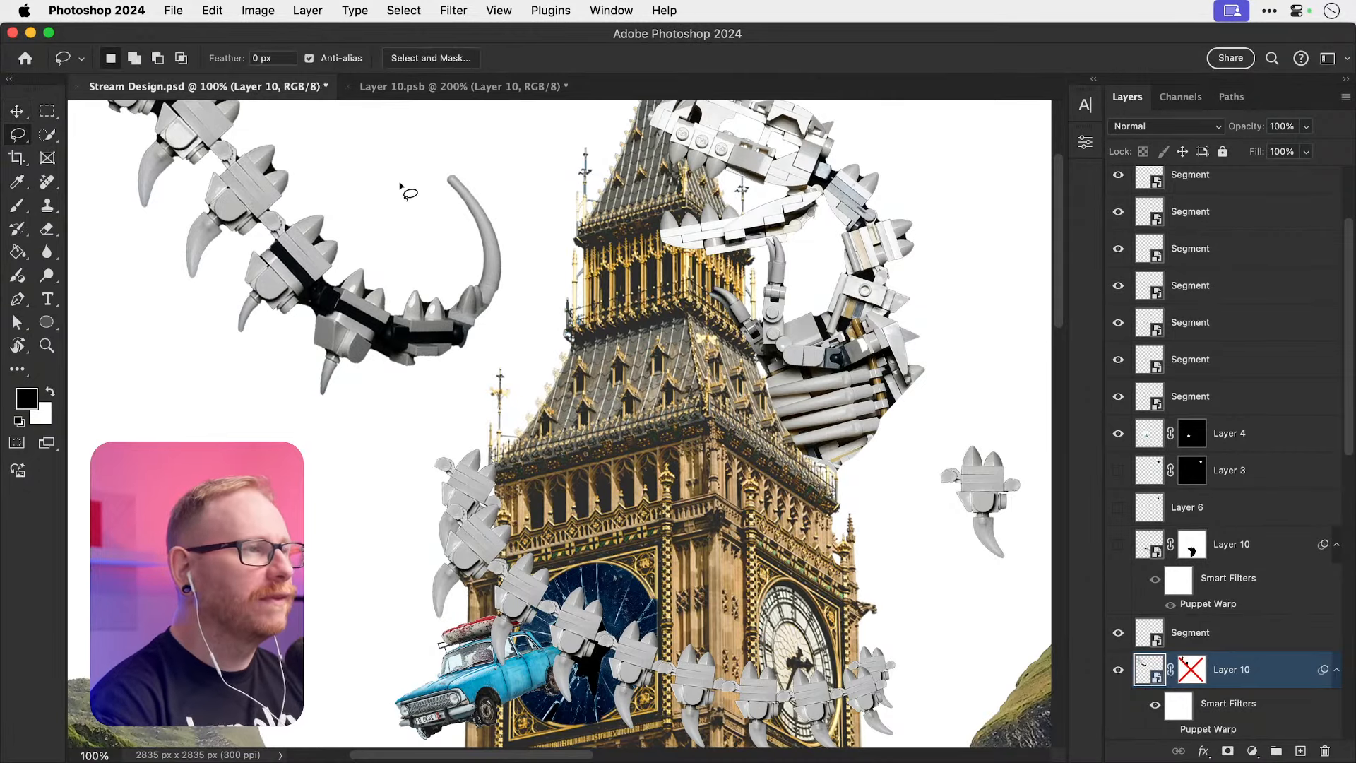
mouse_move(395, 186)
left_mouse_down()
mouse_move(298, 397)
mouse_move(494, 361)
mouse_move(460, 145)
mouse_move(396, 173)
left_mouse_up()
key("super+j")
key("v")
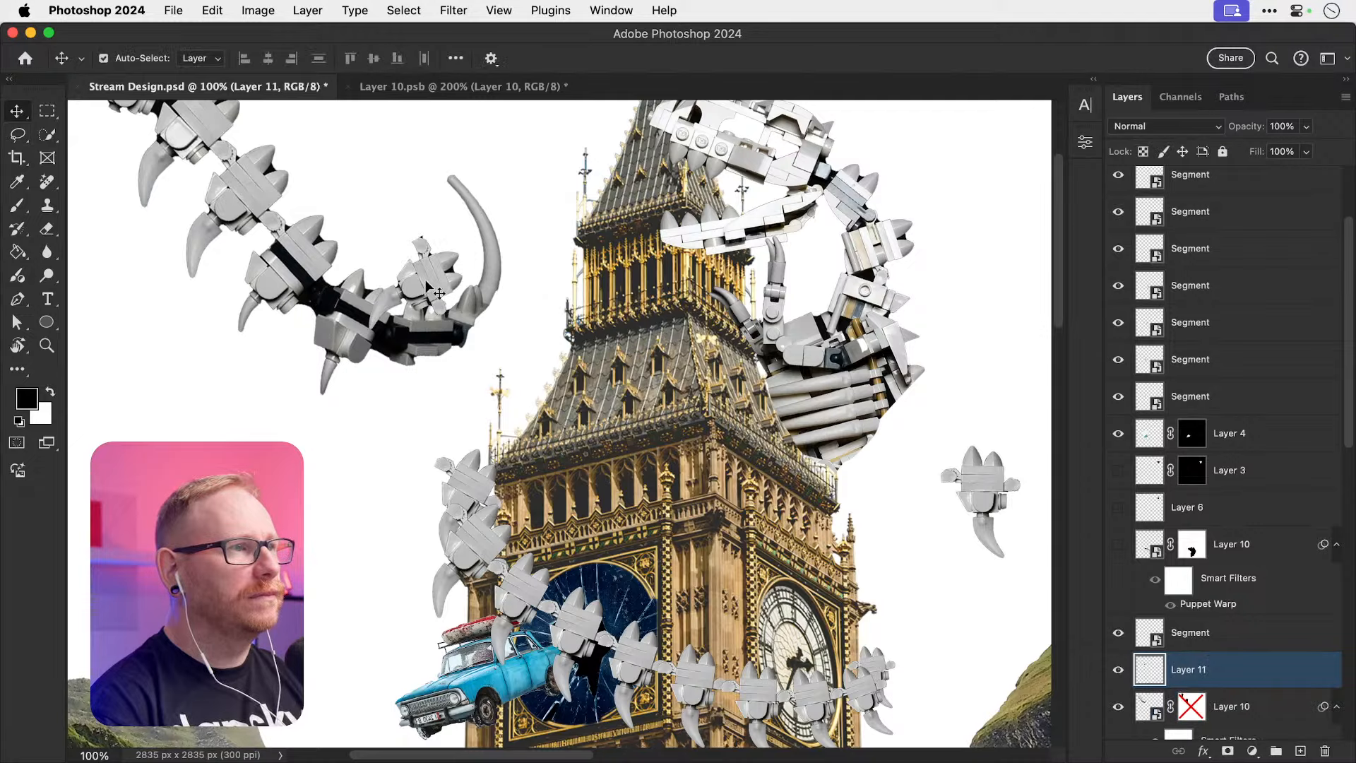
Step: Undo the tail-end layer copy and show the masked, puppet-warped Layer 10 tail tip below the car
key("super+z")
scroll(1128, 599, "down", 3)
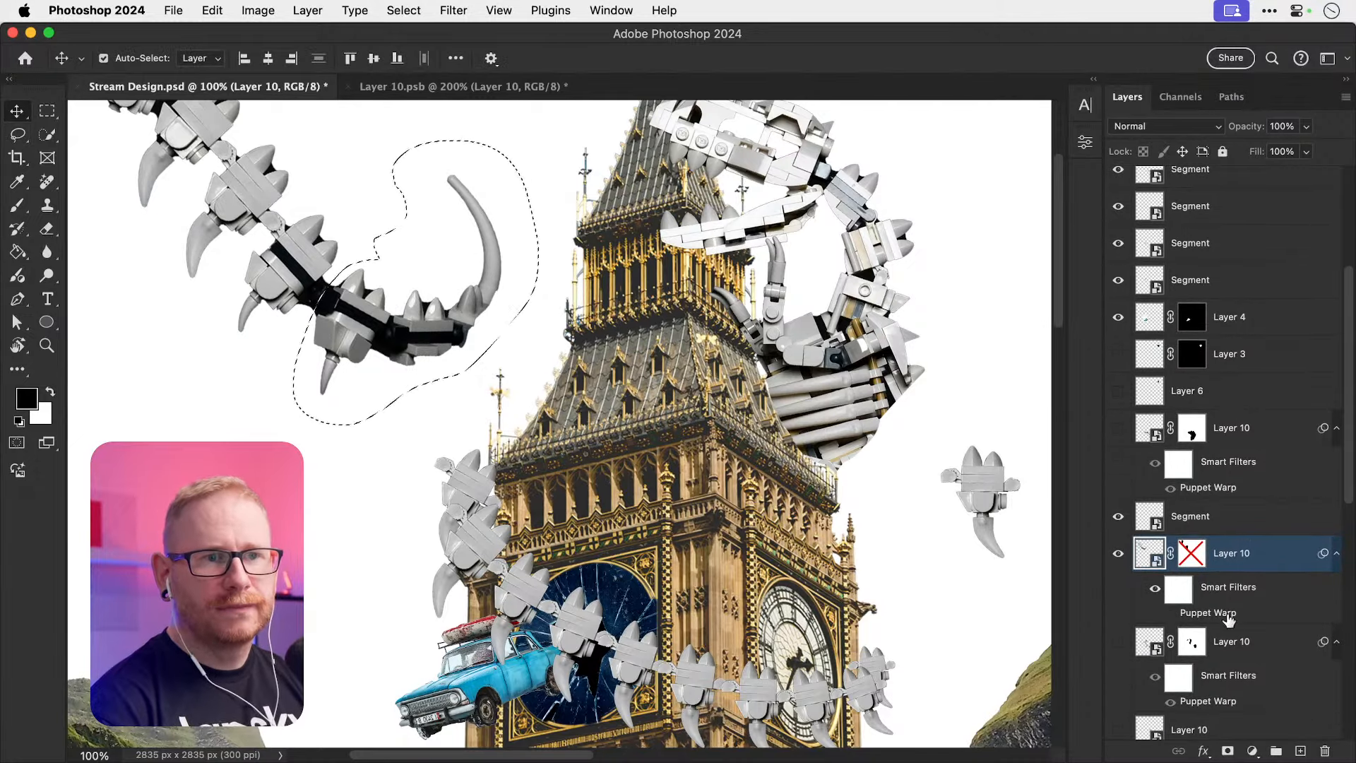
left_click(1119, 428)
scroll(912, 522, "down", 5)
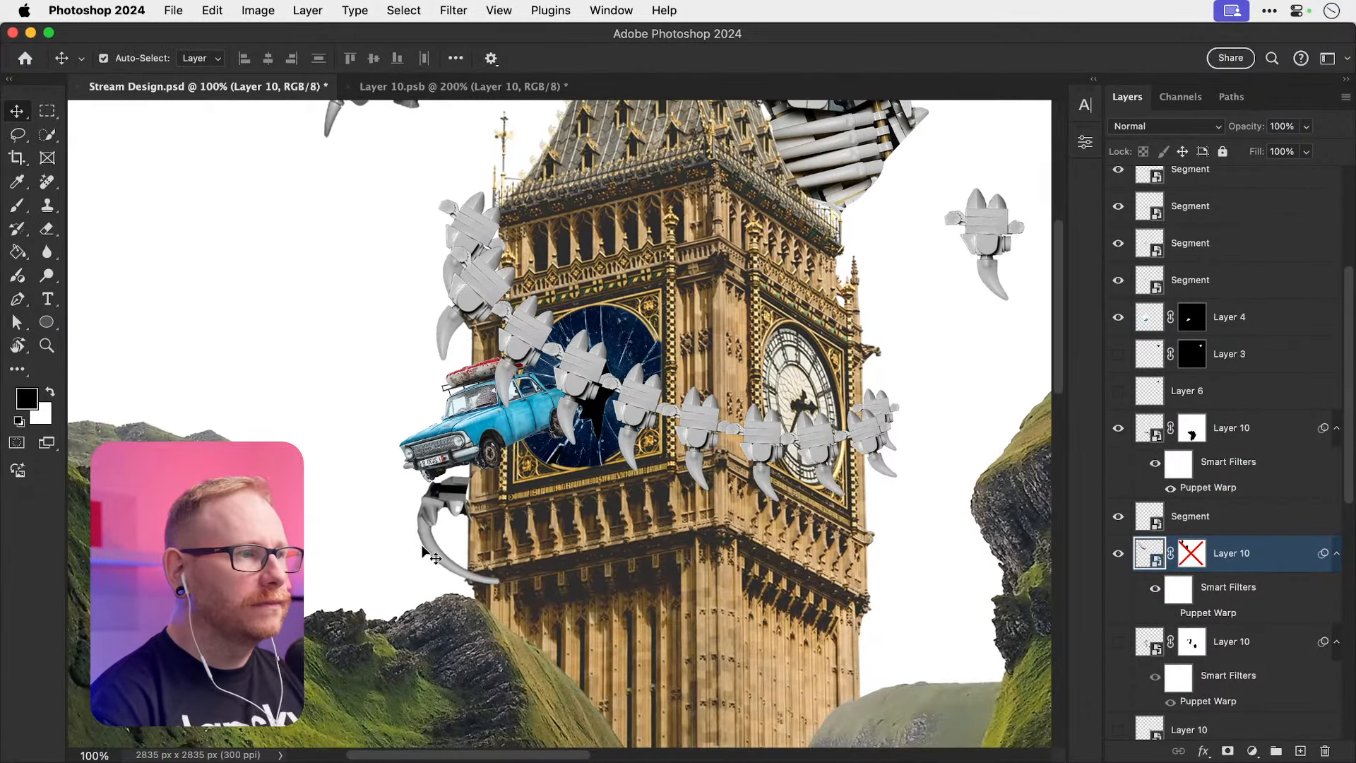
Step: Rotate the masked Layer 10 tail tip slightly and reposition it at the tower's edge below the car, and save the document
left_click_drag(440, 531, 417, 580)
key("super+t")
left_click_drag(799, 565, 787, 519)
left_click_drag(597, 551, 632, 507)
key("Return")
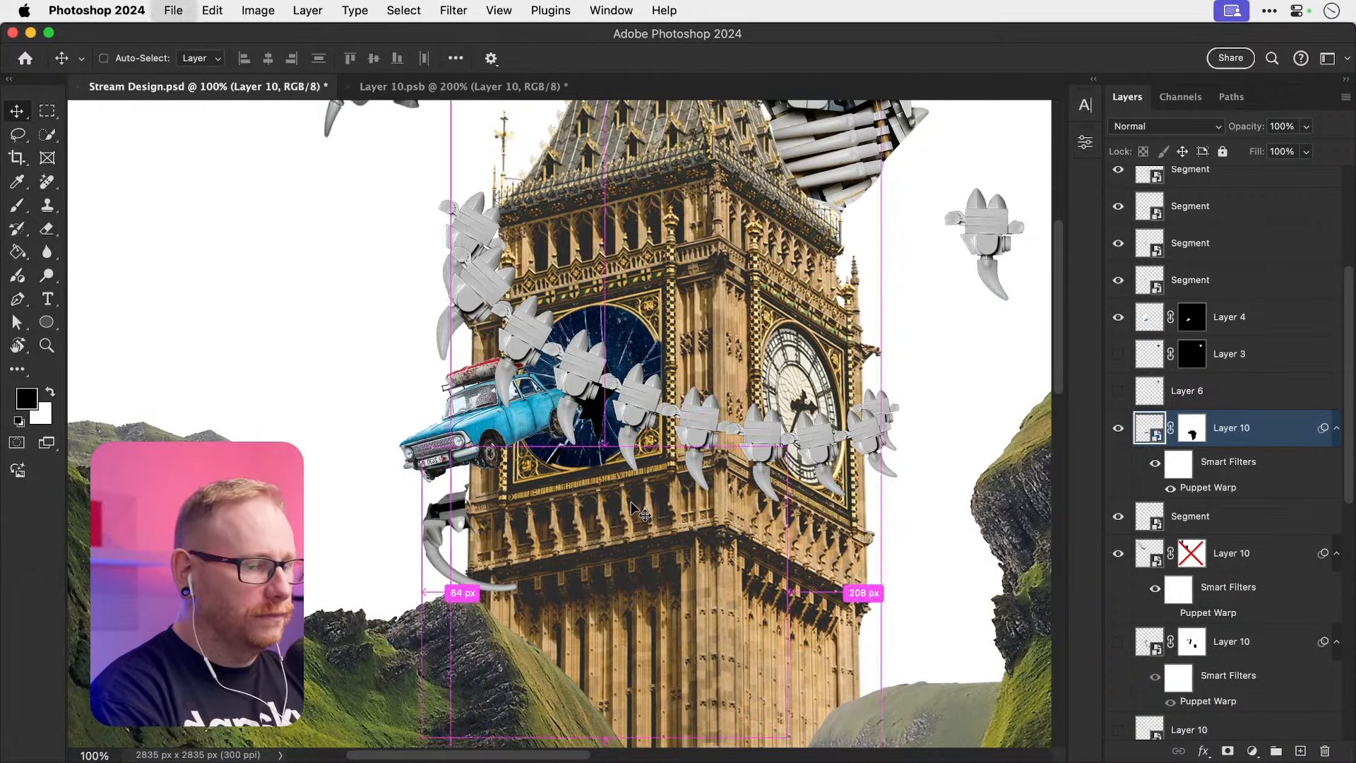
key("super+s")
key("super+0")
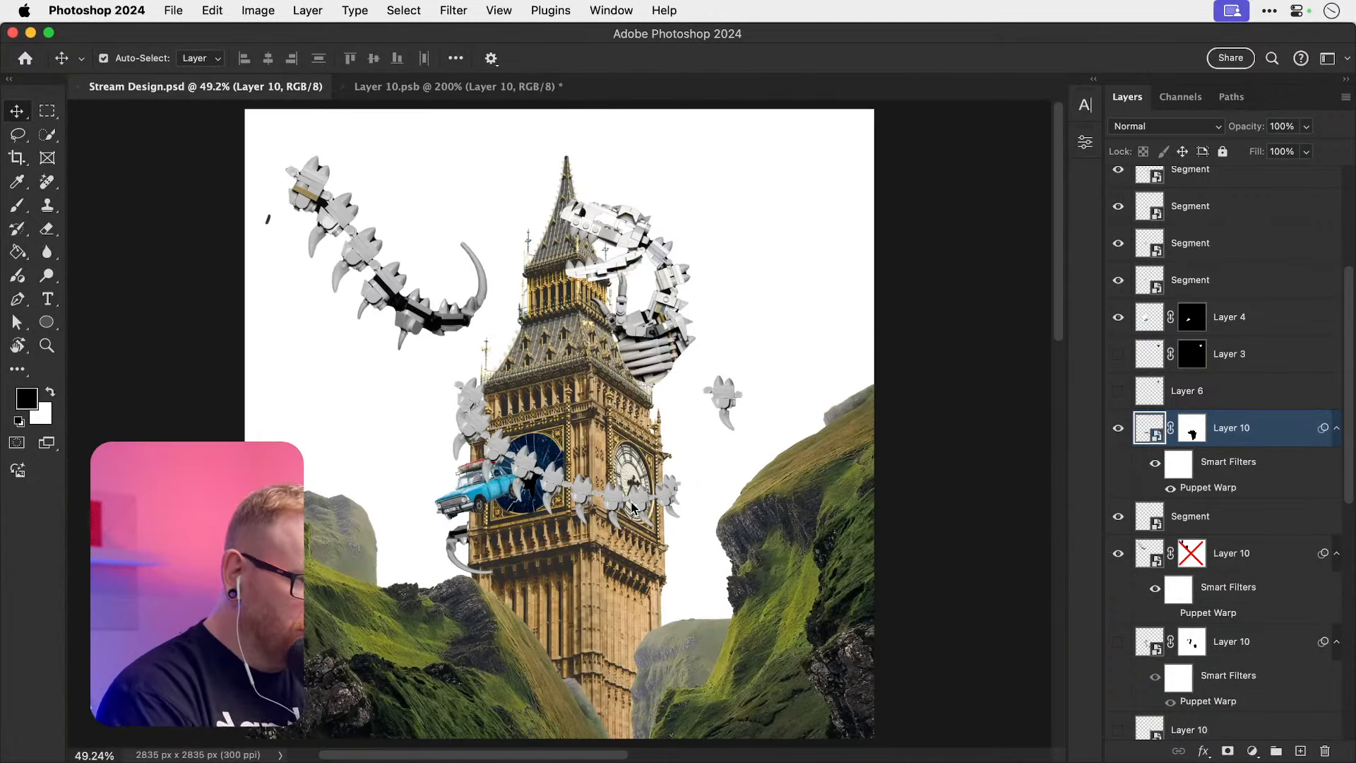
Step: Hide the unwarped Layer 10 tail beside the spire and the loose Segment beside the tower
left_click(385, 286)
left_click(1118, 553)
left_click(1119, 516)
scroll(558, 424, "right", 2)
Step: Bring the car on Layer 4 to the front of all layers and shift it slightly away from the clock face
key("z")
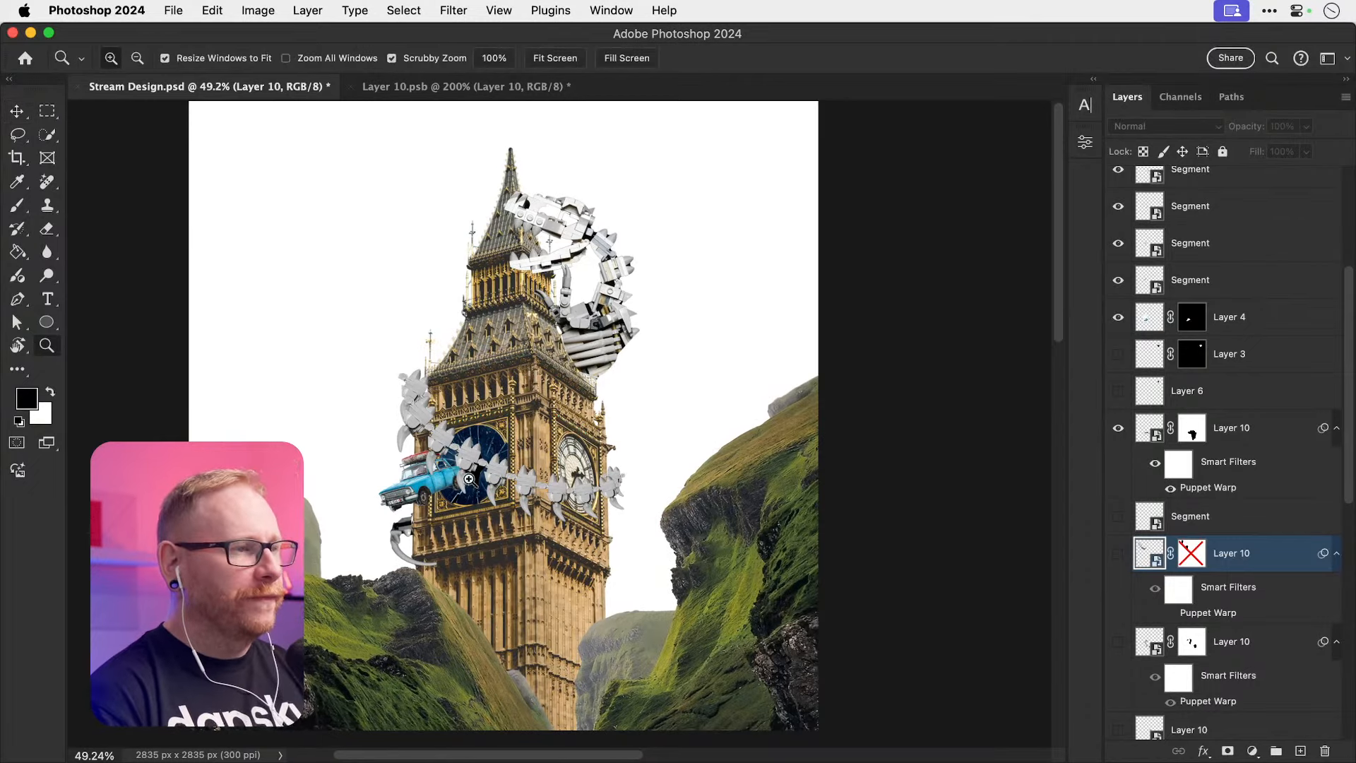
left_click(470, 478)
left_click(470, 478)
key("v")
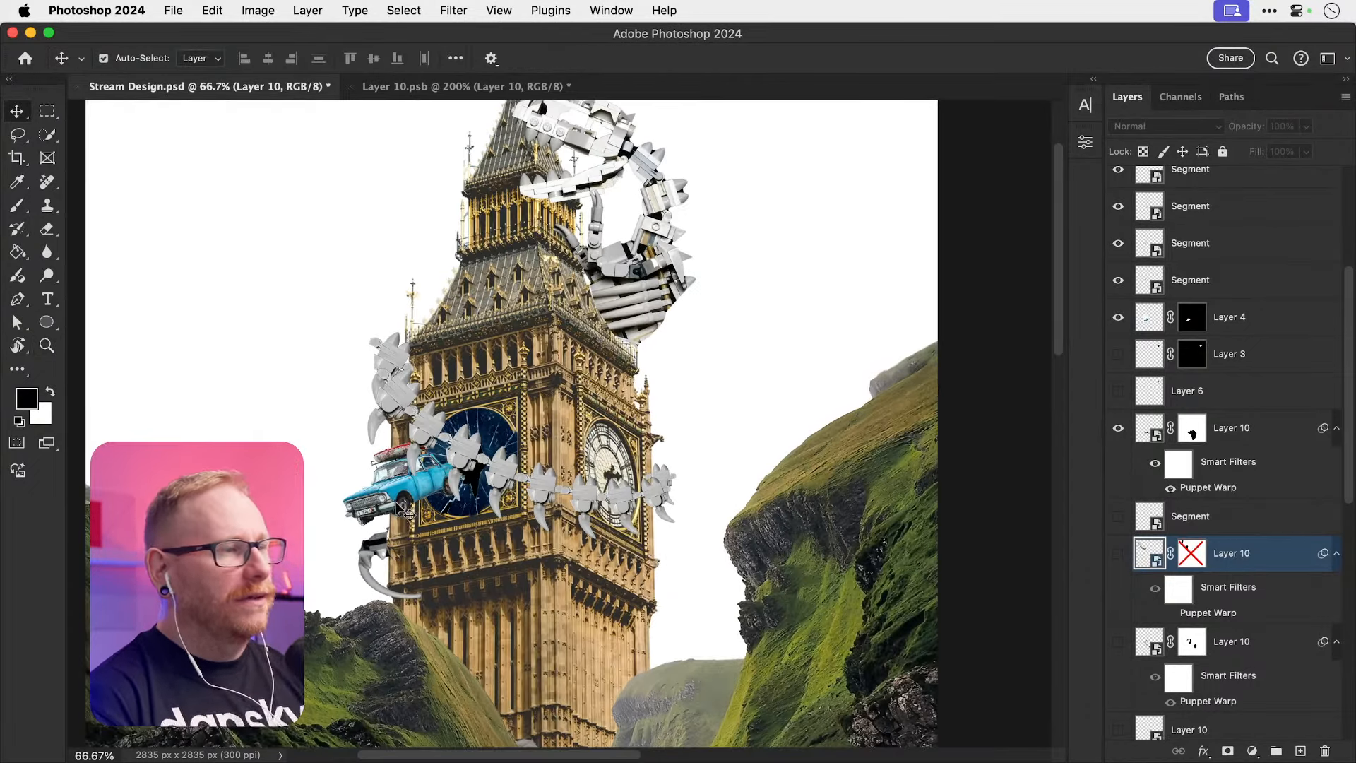
left_click(402, 492)
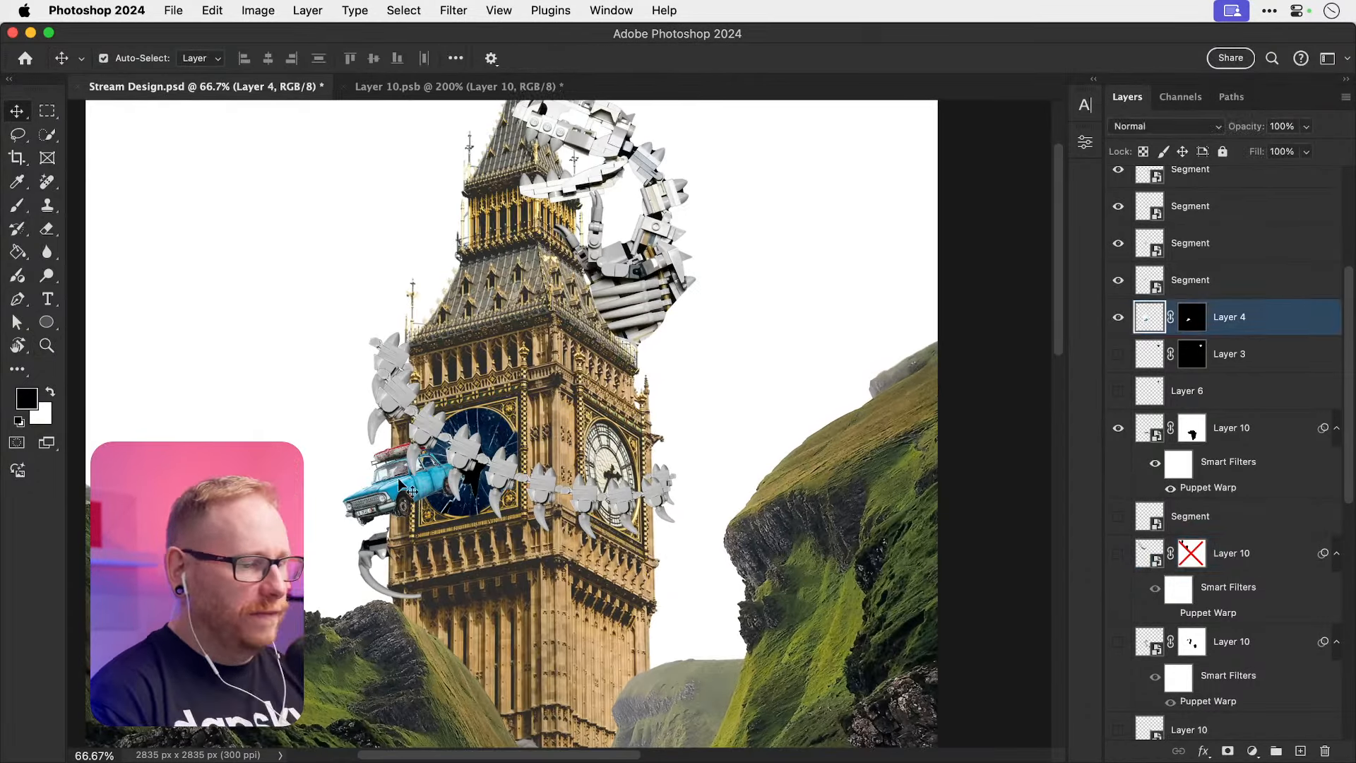
key("super+shift+]")
key("z")
left_click(452, 488)
key("v")
left_click_drag(401, 493, 387, 503)
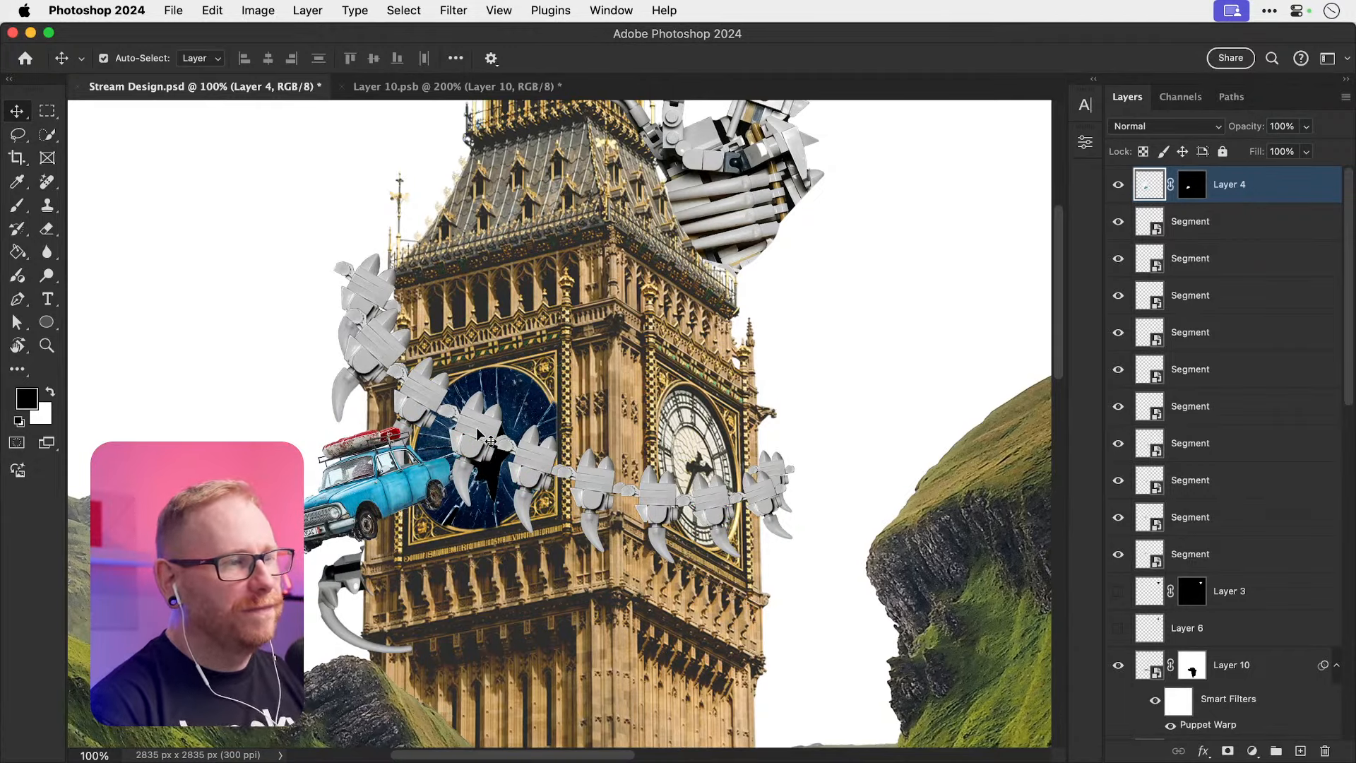
Step: Enlarge the shattered glass on Layer 8 to about 123%, reposition its hole within the clock face and save the document
left_click(503, 409)
key("super+t")
left_click_drag(664, 346, 704, 319)
left_click_drag(622, 407, 619, 398)
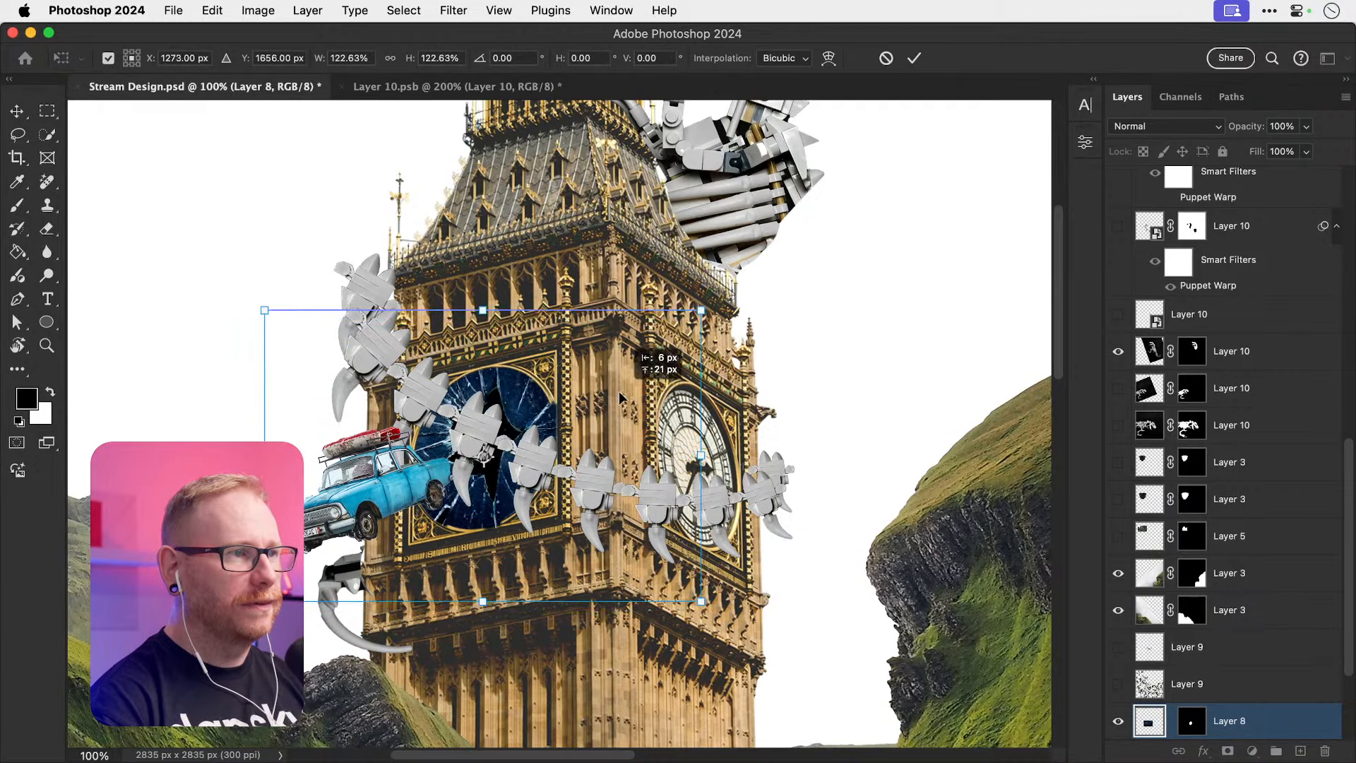
key("Return")
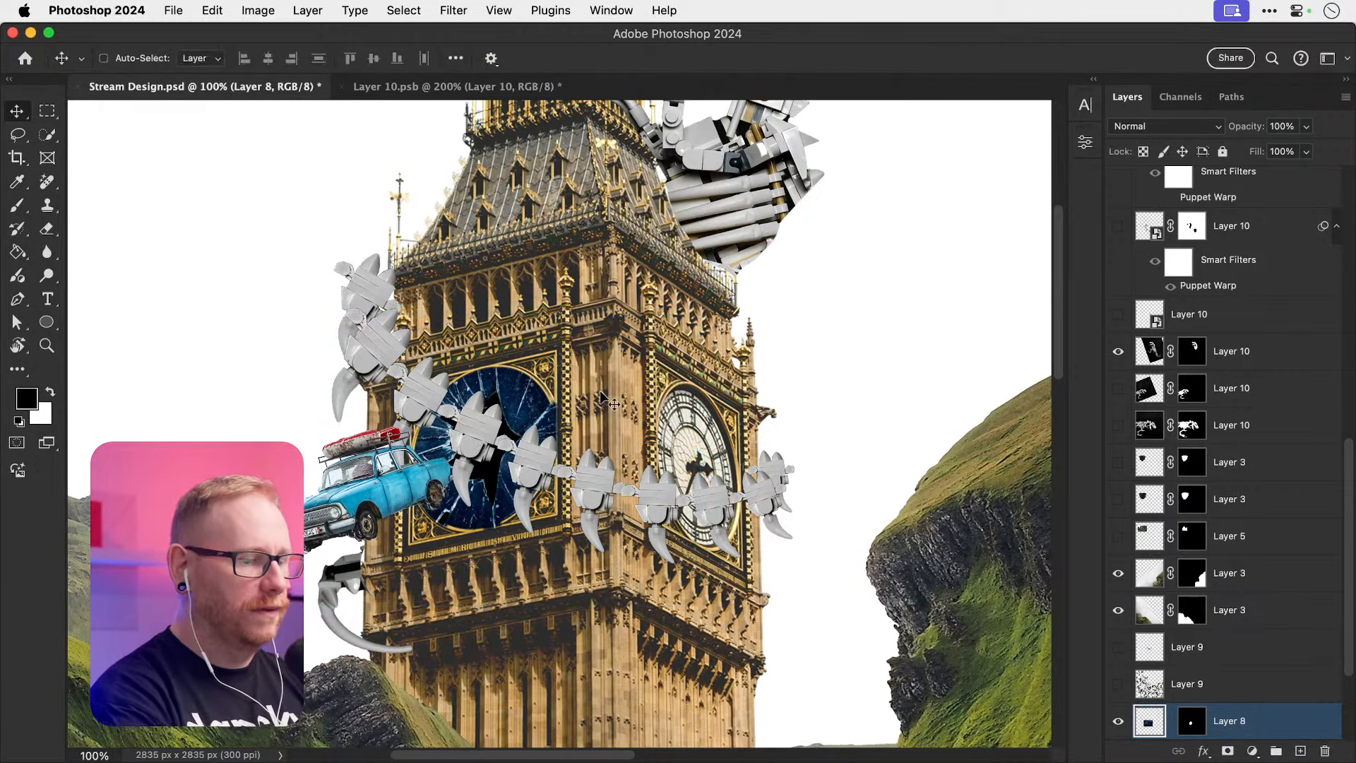
key("super+0")
key("super+s")
Step: Group the tail segment layers and name the group Main Body
key("super+plus")
scroll(1229, 353, "up", 10)
key("super+g")
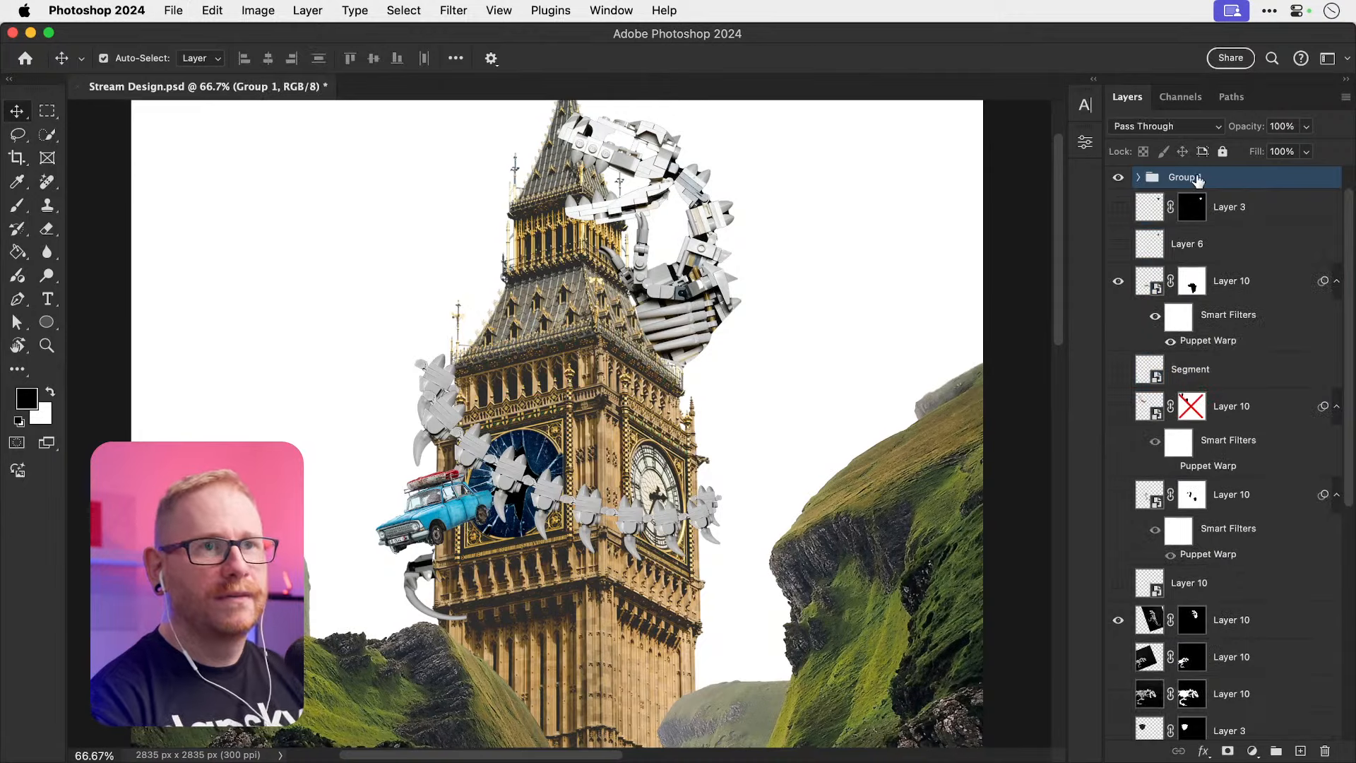
double_click(1194, 178)
type("Main Body")
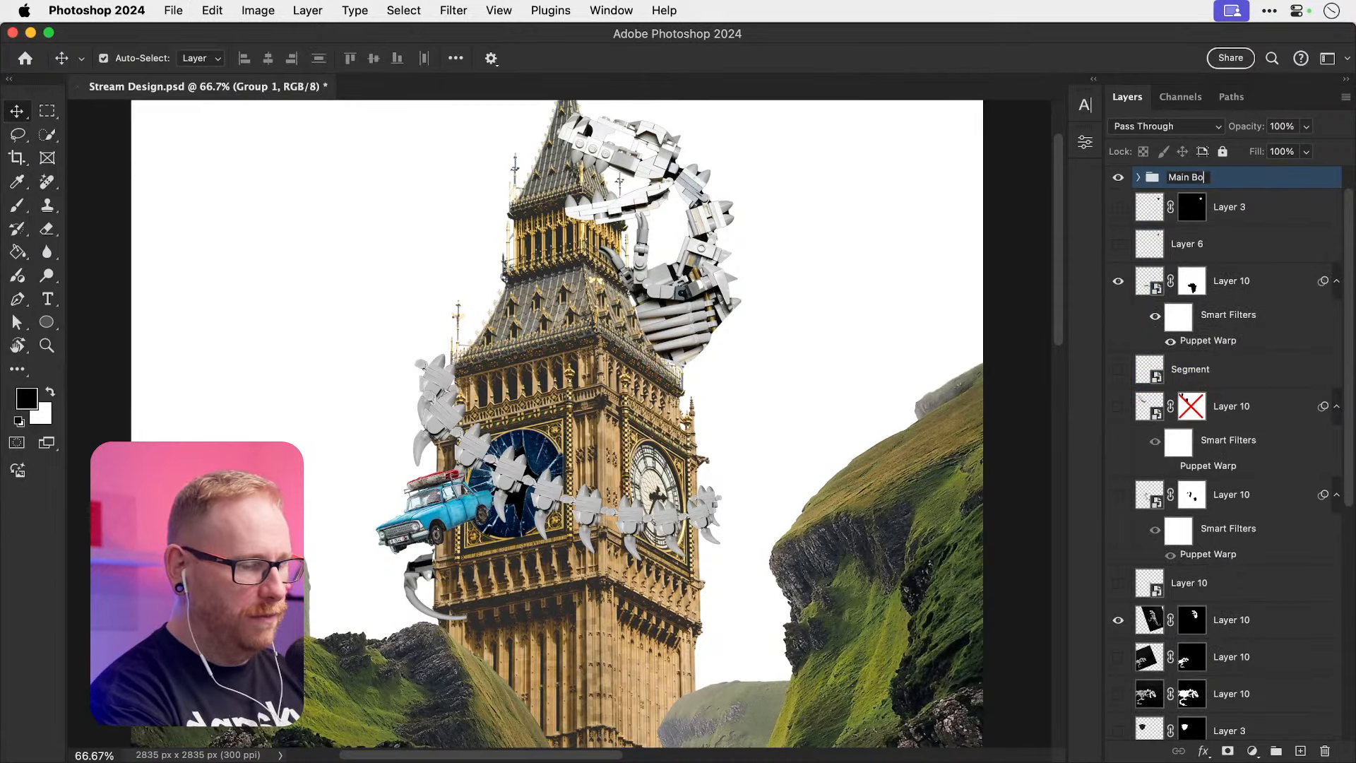
key("Return")
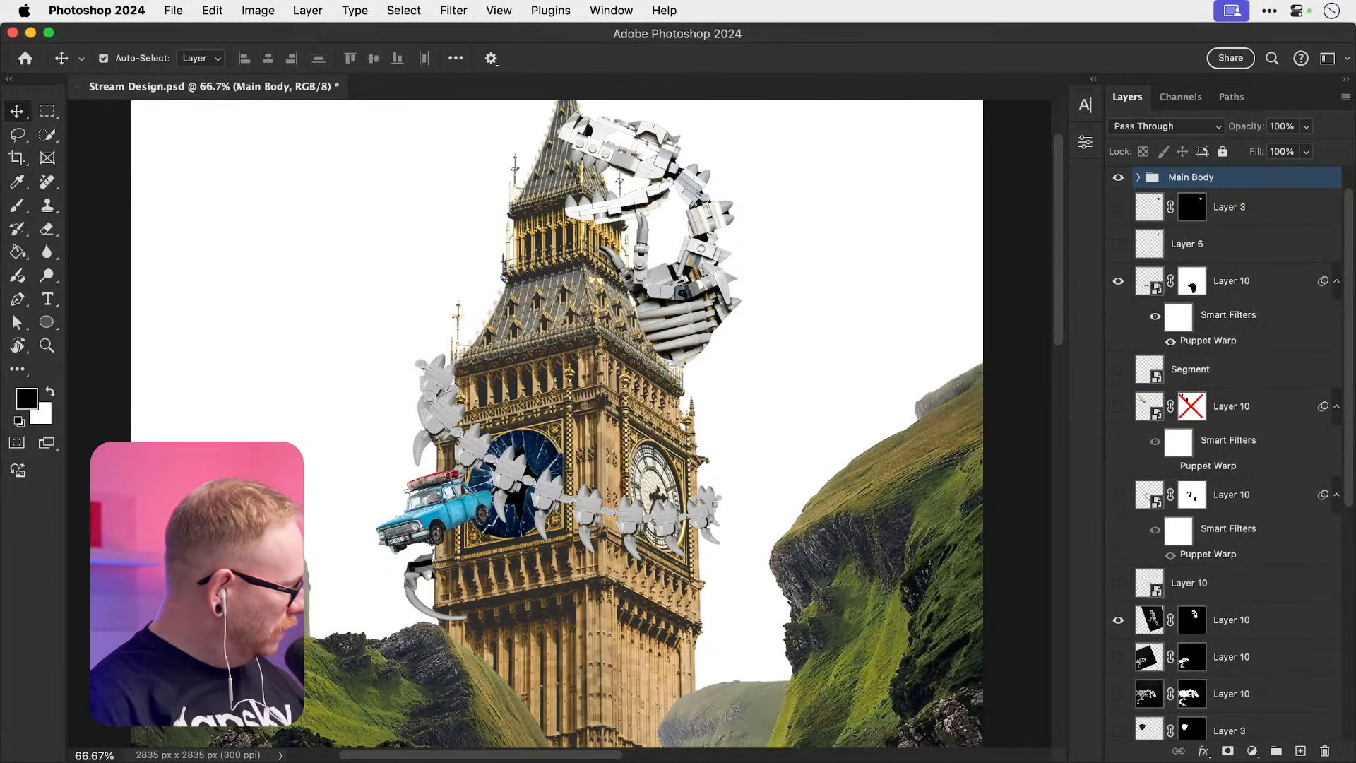
Step: Rotate the Main Body group slightly clockwise, reposition it across the clock faces and move the tail's upper segment further up
scroll(700, 311, "right", 2)
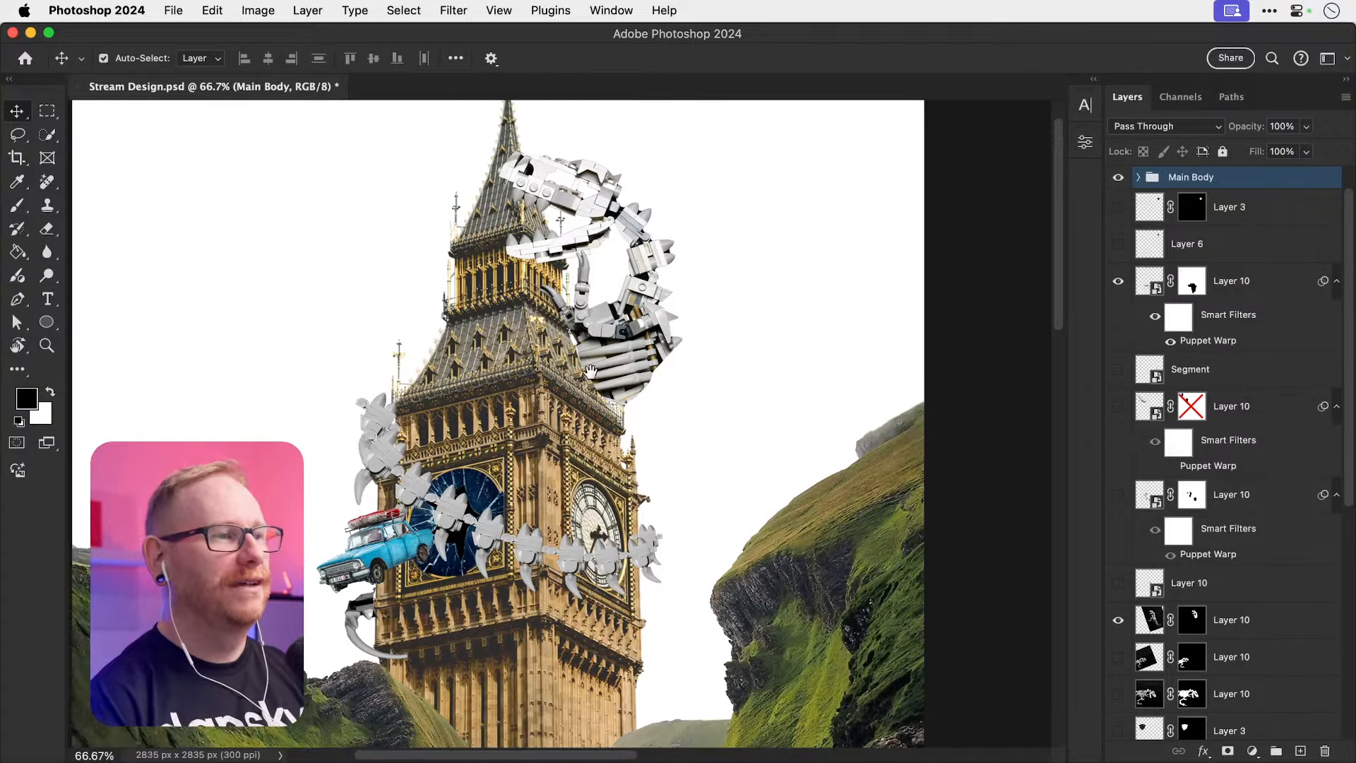
key("super+t")
left_click_drag(682, 329, 701, 359)
mouse_move(678, 424)
left_mouse_down()
mouse_move(706, 393)
mouse_move(693, 413)
left_mouse_up()
key("Return")
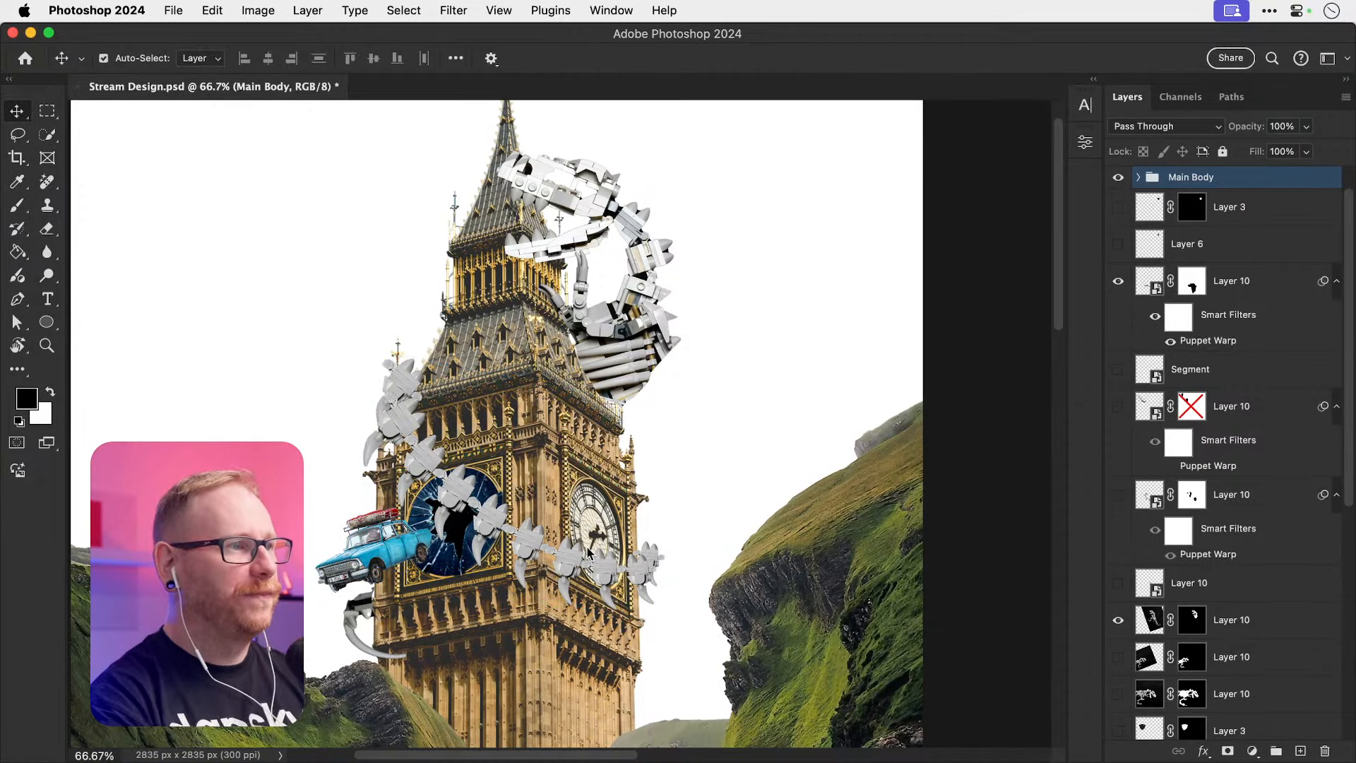
left_click_drag(399, 373, 382, 337)
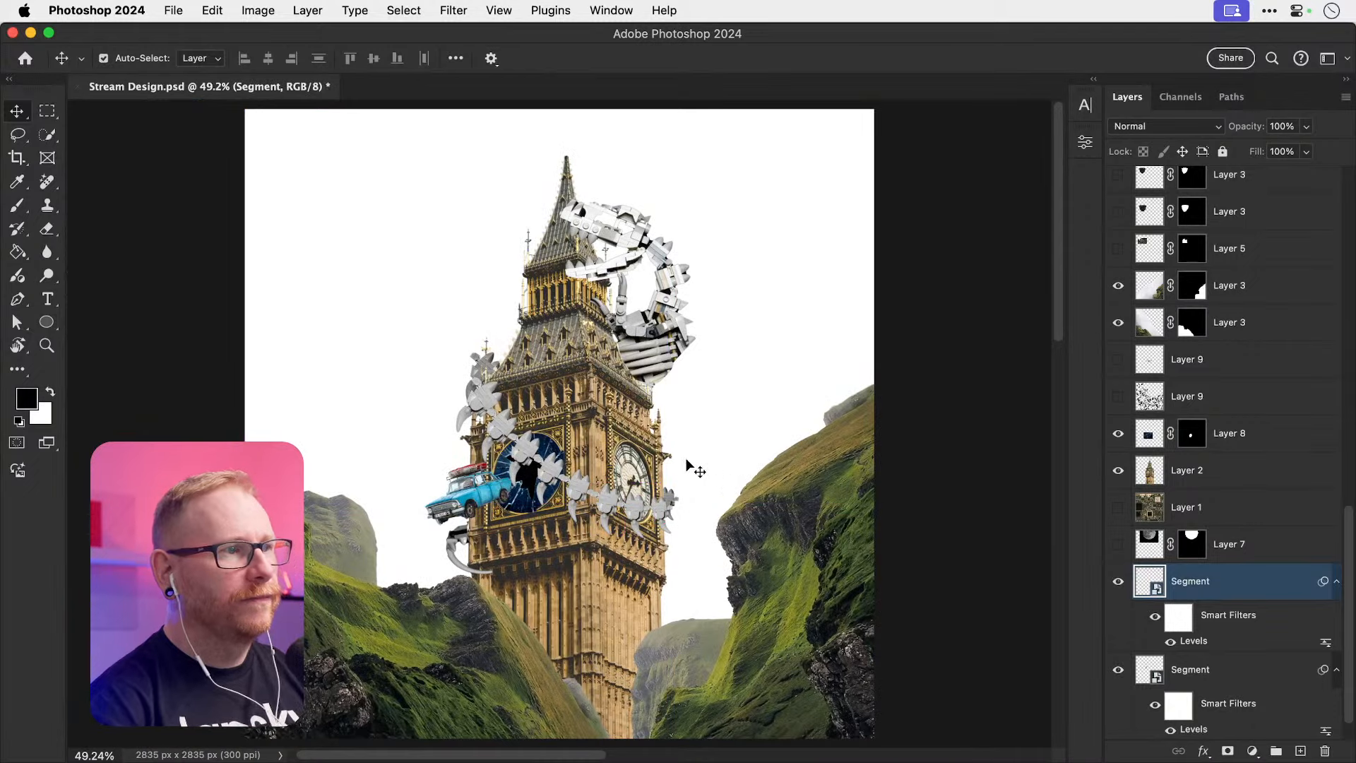
Step: Rotate the Layer 10 tail tip clockwise and place it against the tower's edge beneath the car
left_click_drag(687, 467, 634, 462)
key("super+space")
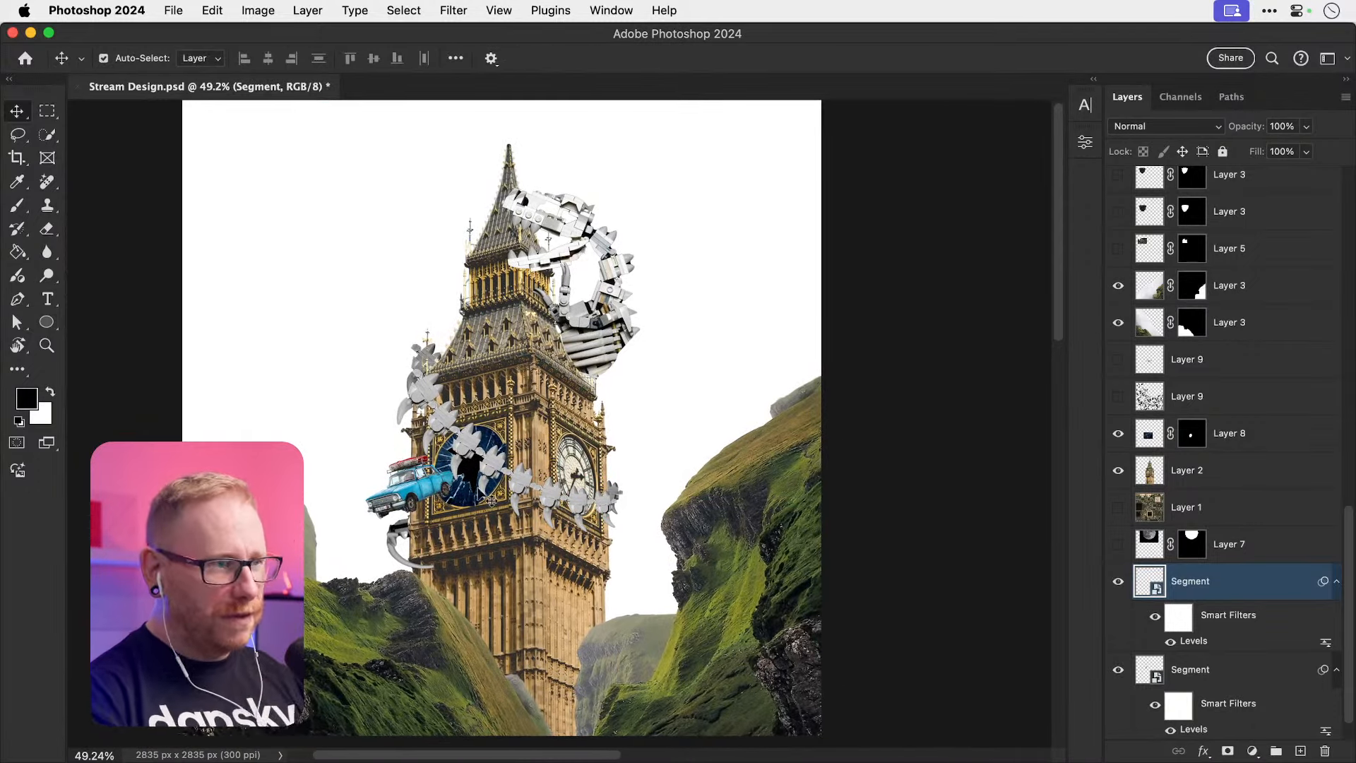
key("super+space")
left_click(409, 542)
left_click(392, 499)
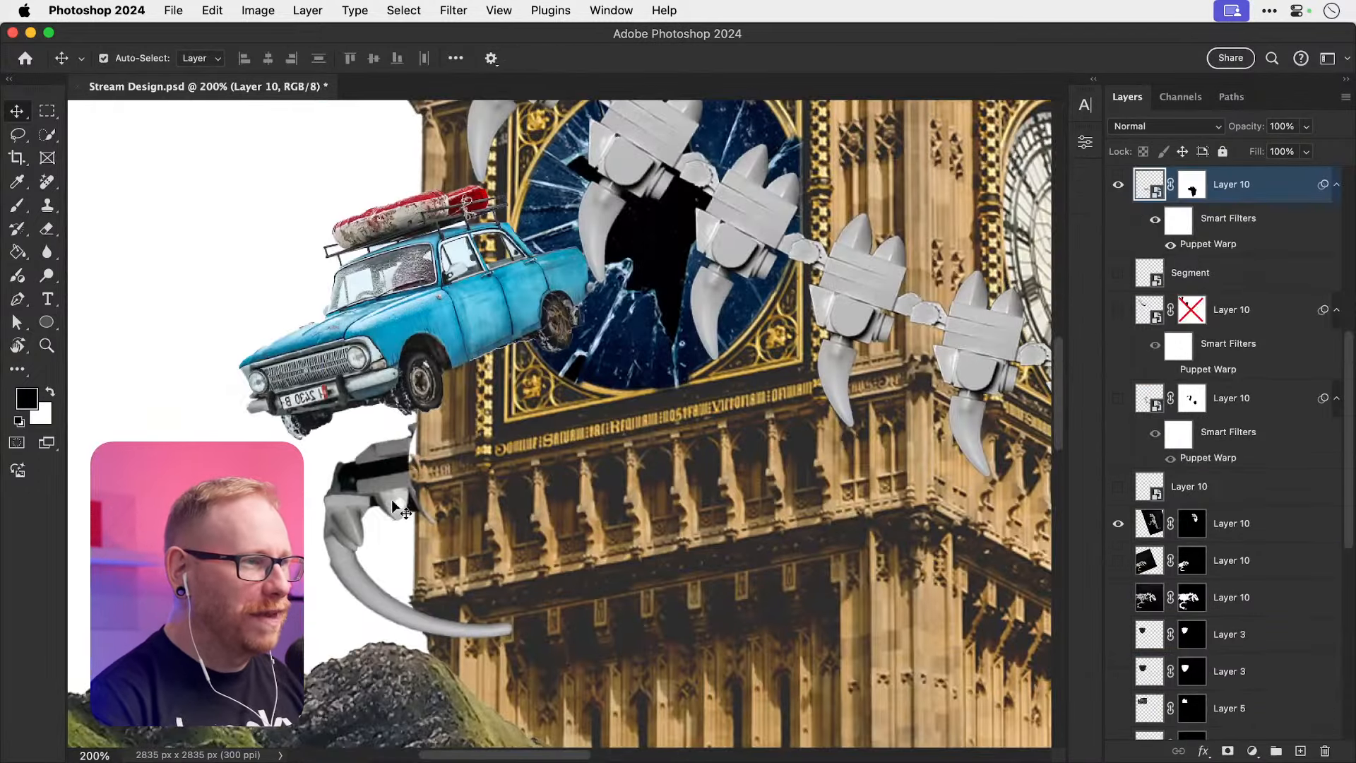
key("super+t")
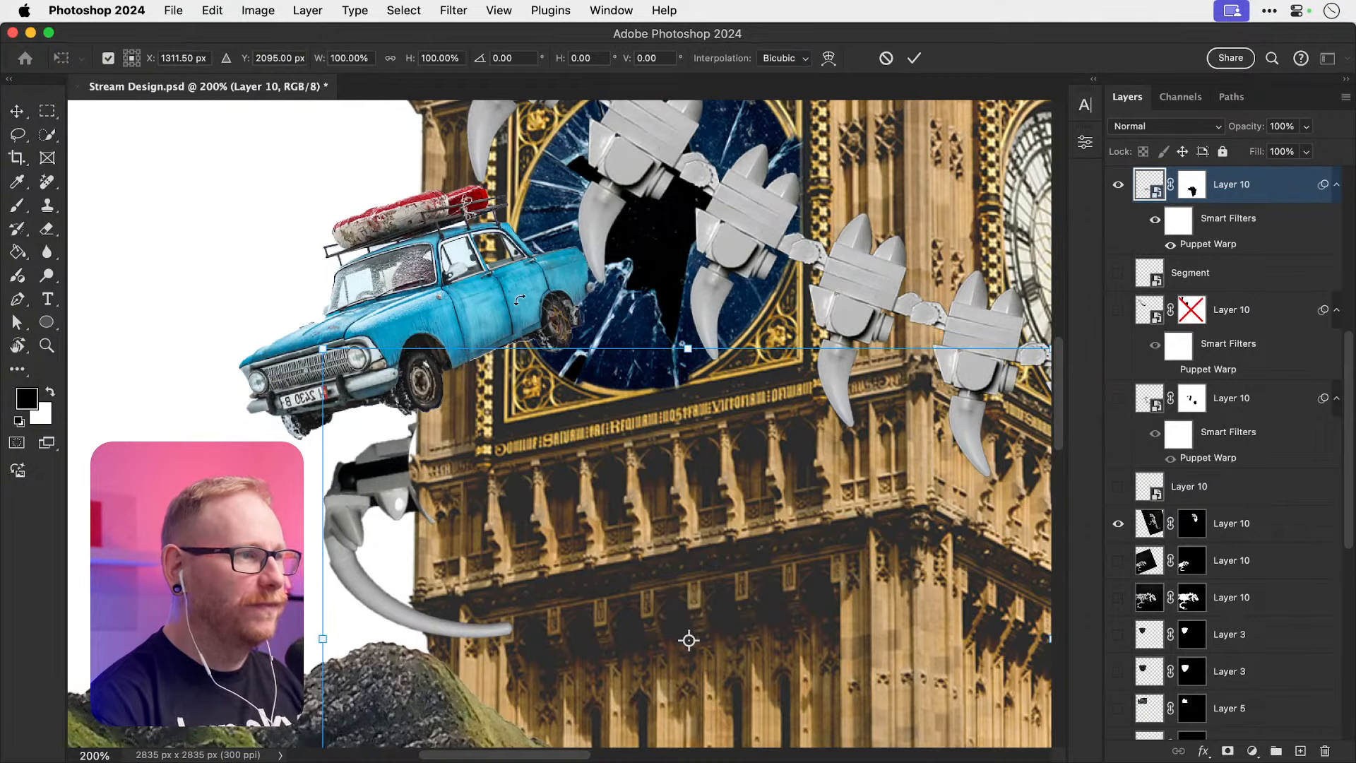
left_click_drag(521, 300, 651, 263)
left_click_drag(507, 457, 474, 535)
key("Return")
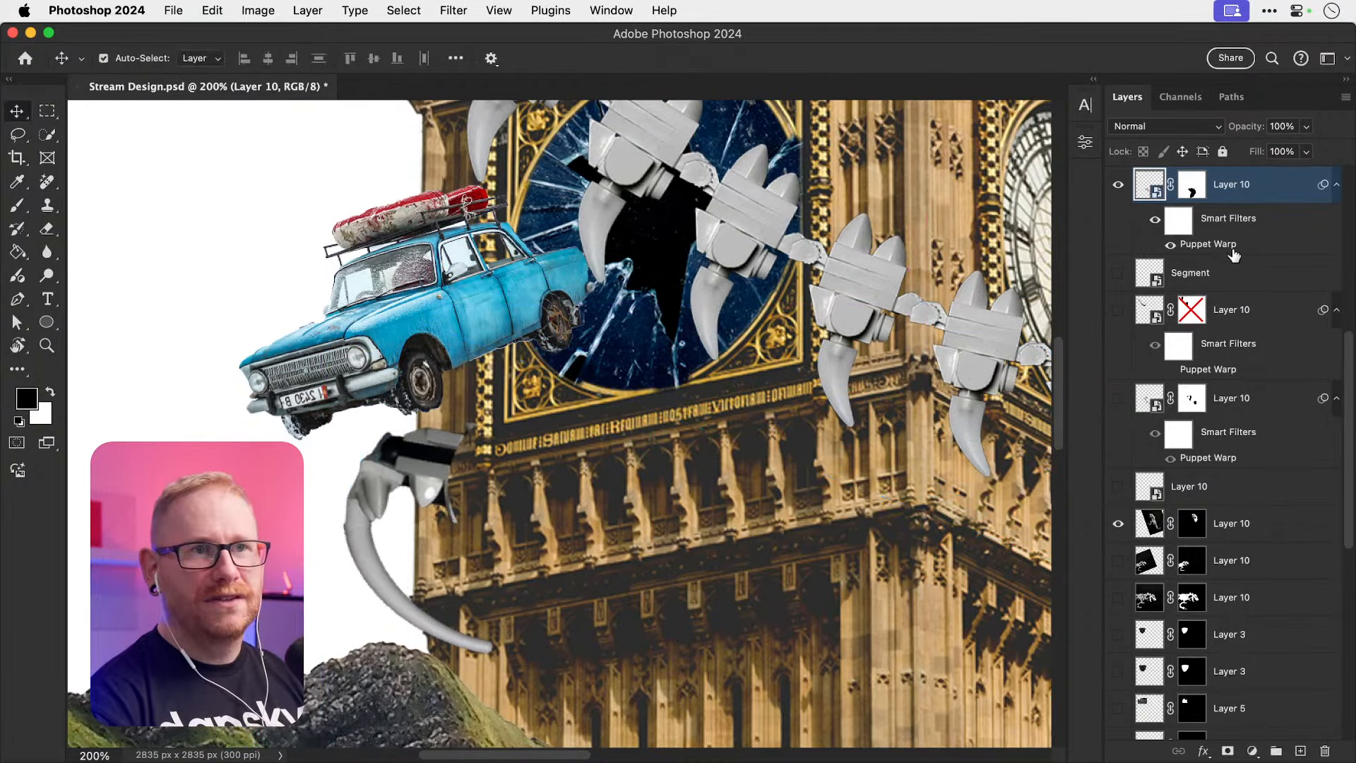
Step: Try sending the Layer 10 tail tip to the back of the layer stack, behind the tower
left_click(1191, 185)
key("x")
key("b")
key("shift+super+bracketleft")
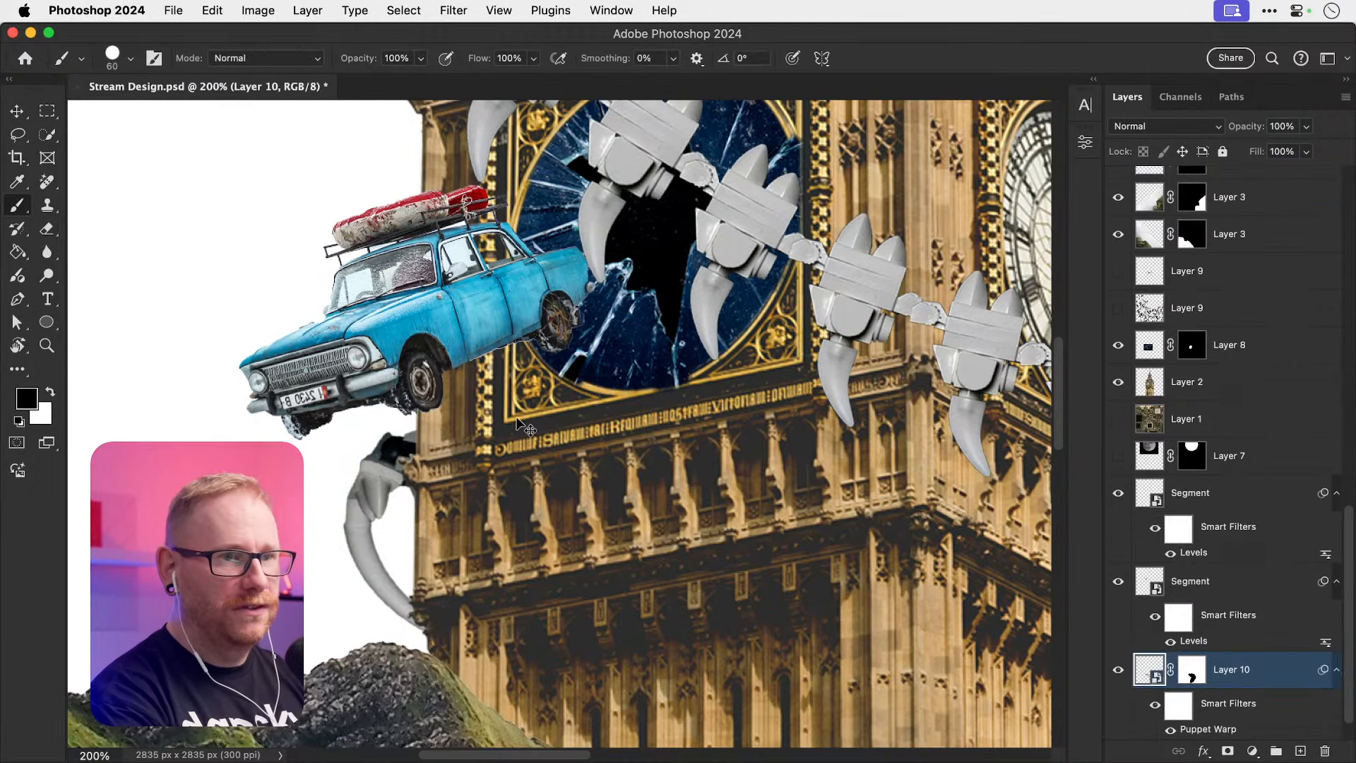
key("super+bracketright")
key("super+bracketright")
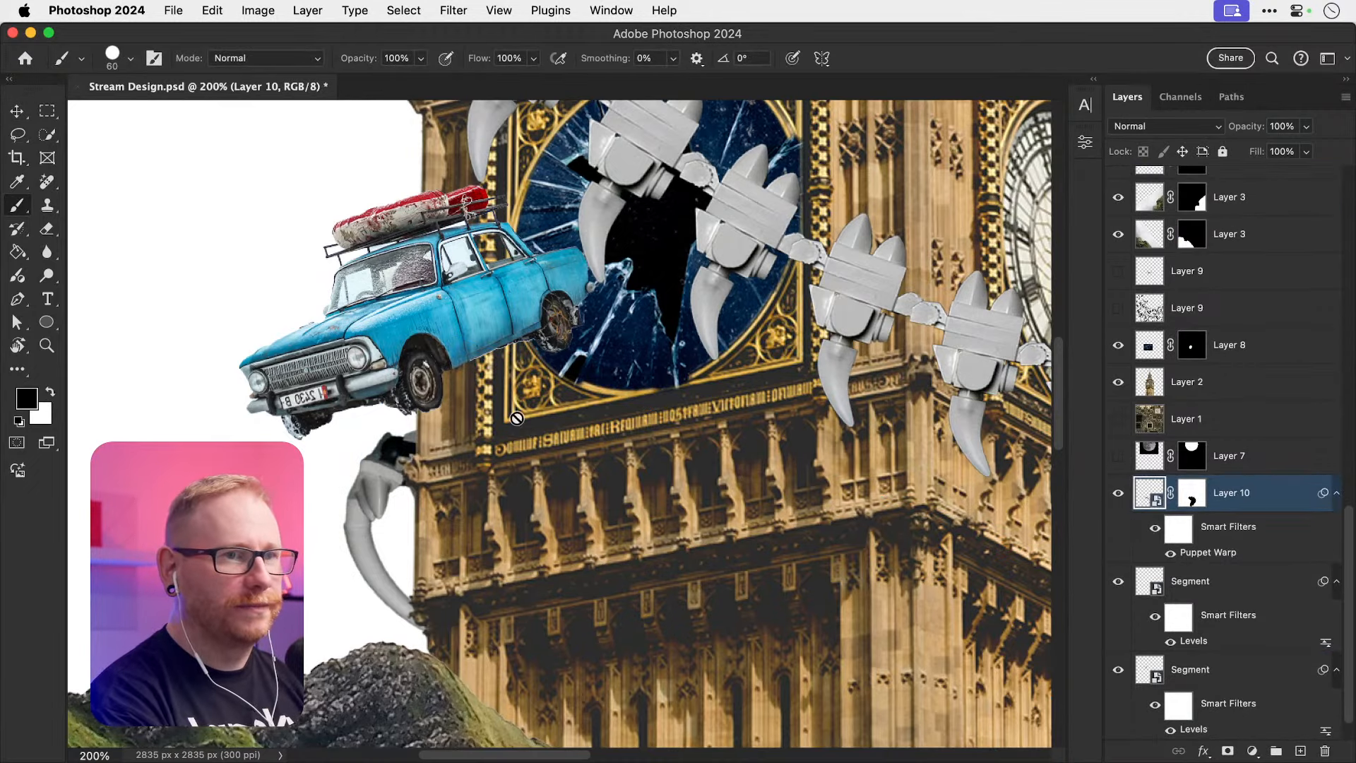
key("super+bracketleft")
key("super+bracketleft")
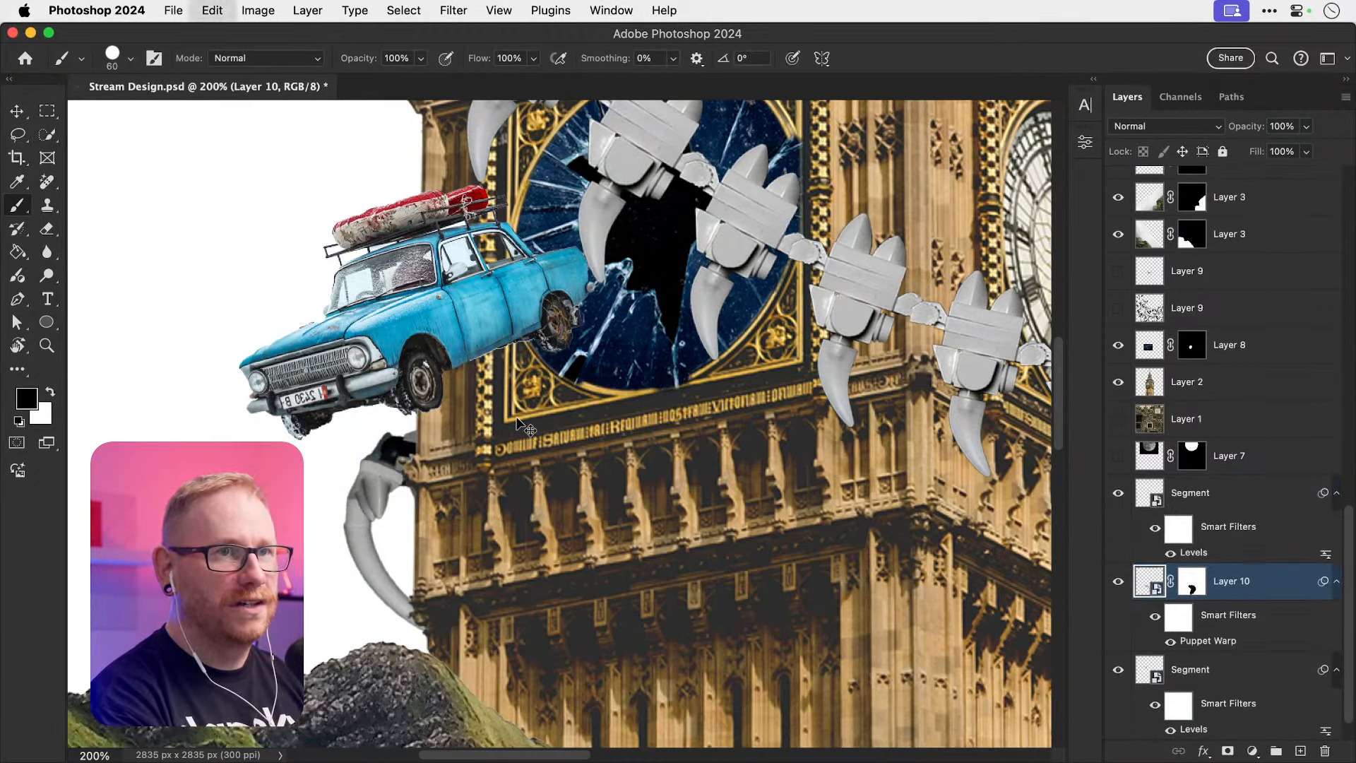
key("shift+super+bracketright")
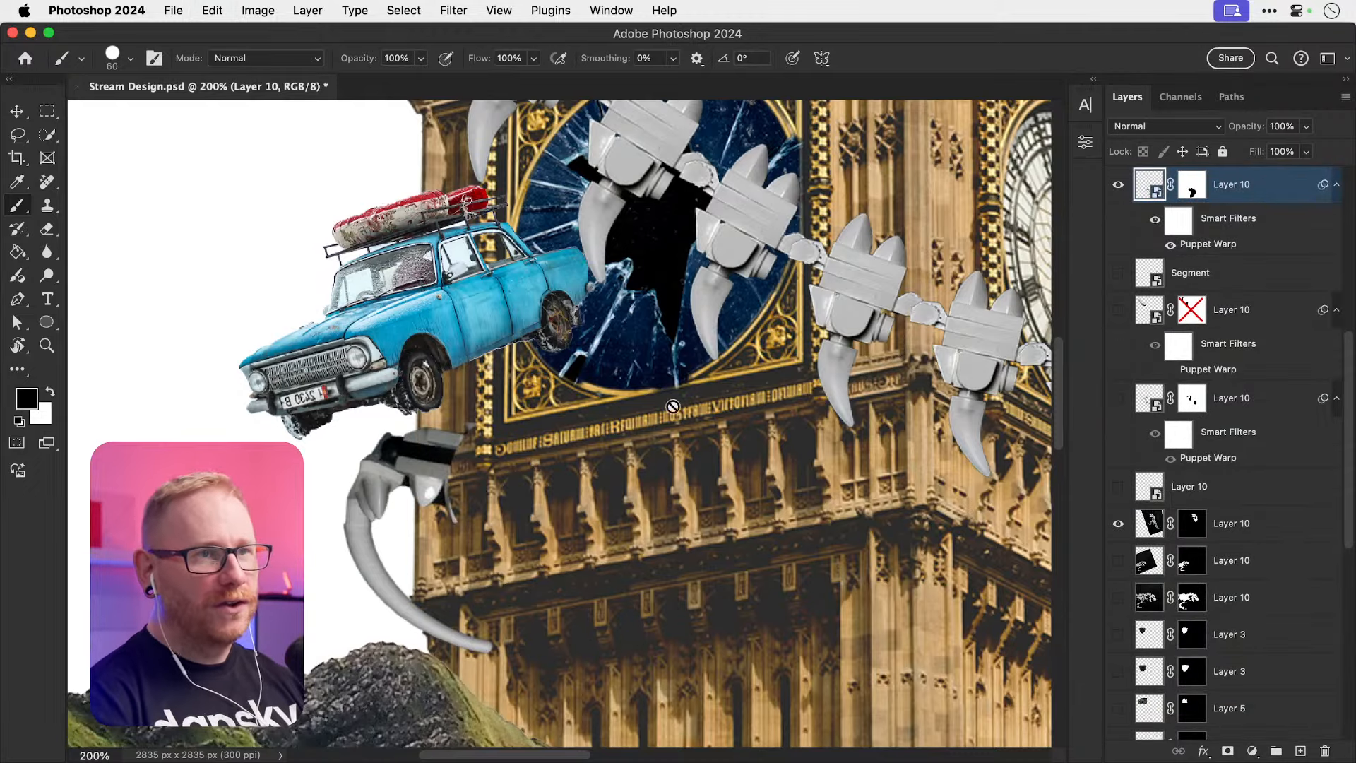
Step: Mask out the part of the Layer 10 tail tip's upper end overlapping the tower, using a size 35 black brush
left_click(1192, 185)
key("x")
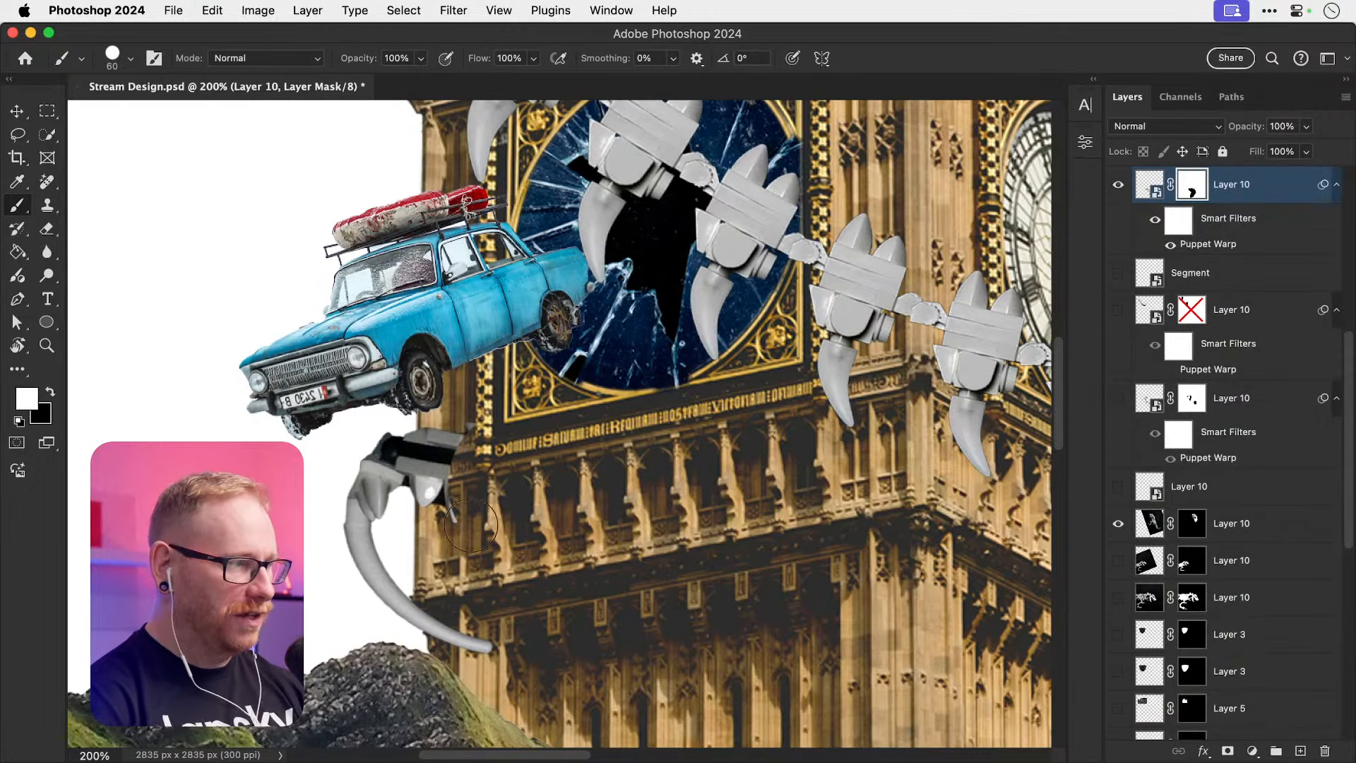
key("x")
key("bracketleft")
key("bracketleft")
key("bracketleft")
key("bracketleft")
mouse_move(432, 447)
left_mouse_down()
mouse_move(436, 432)
mouse_move(438, 460)
mouse_move(430, 434)
mouse_move(451, 439)
left_mouse_up()
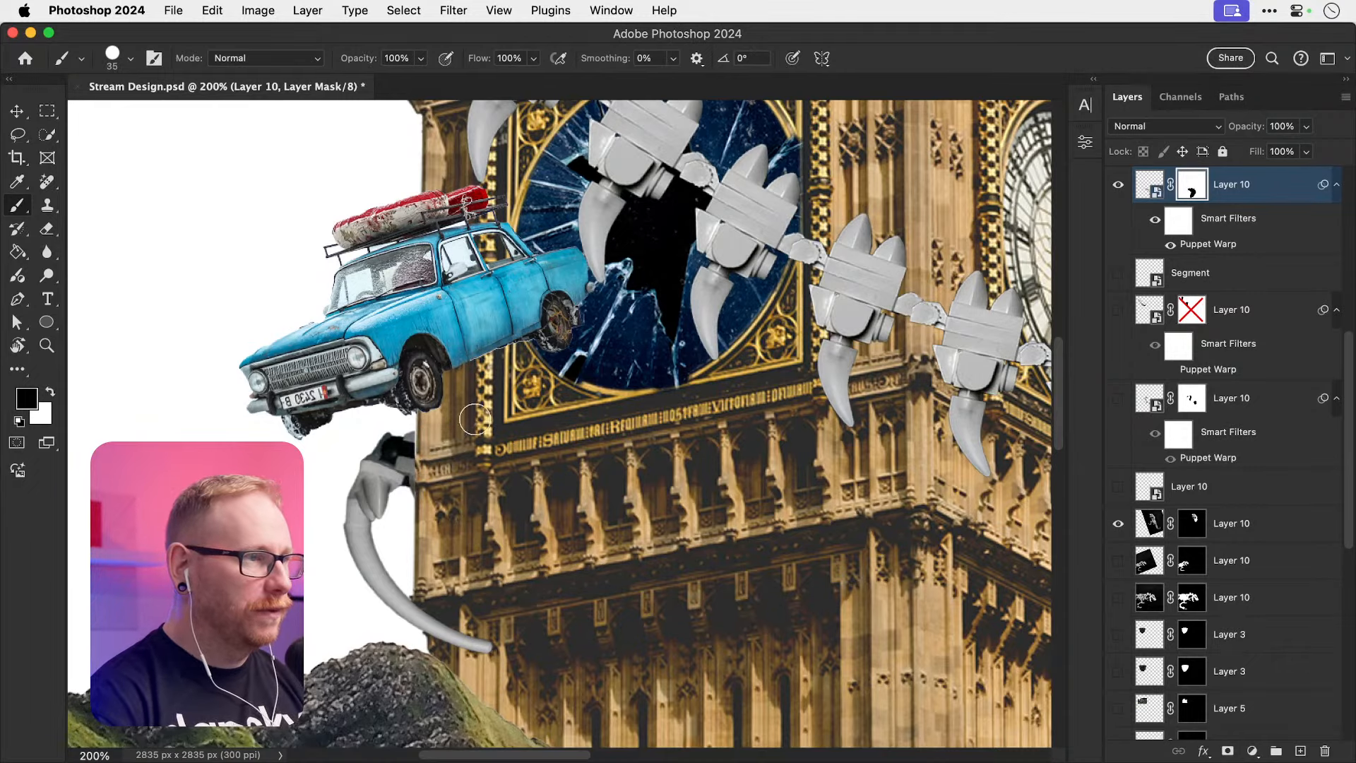
key("v")
key("super+2")
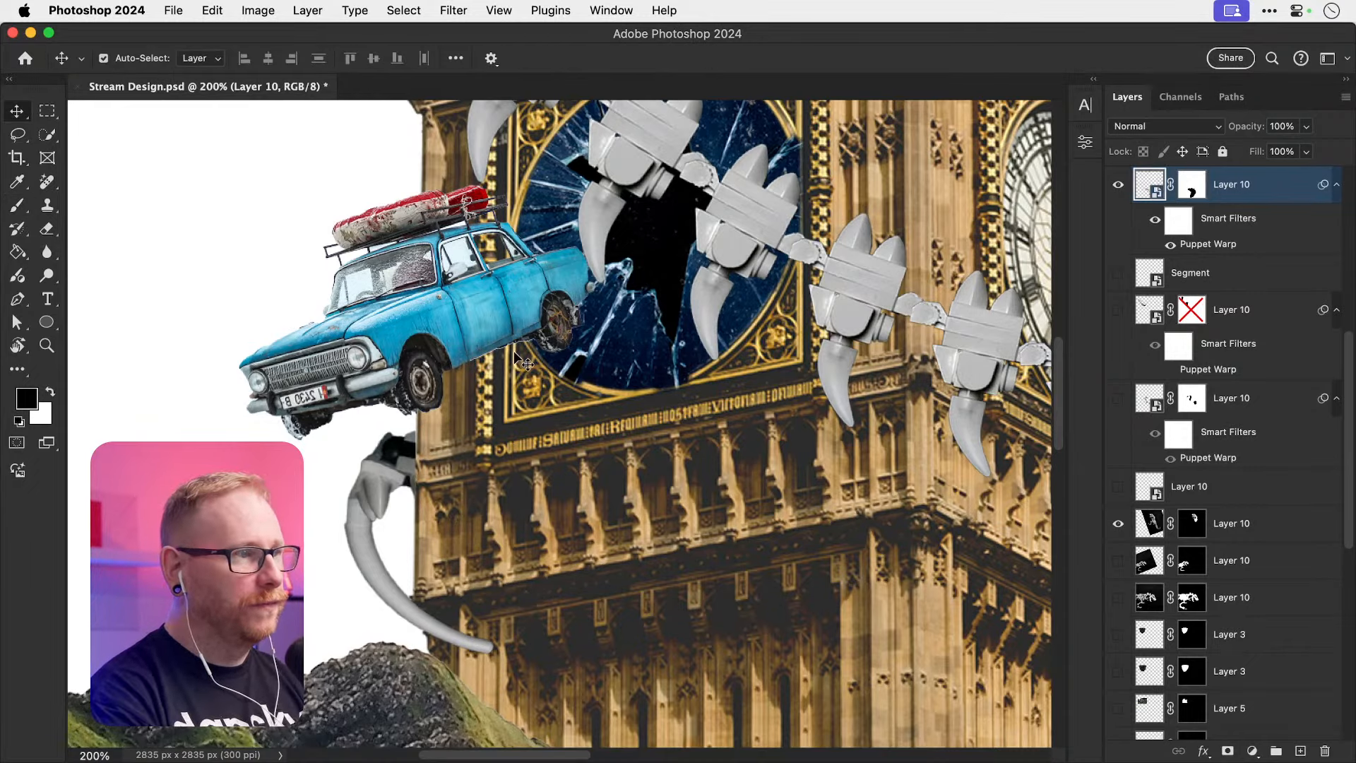
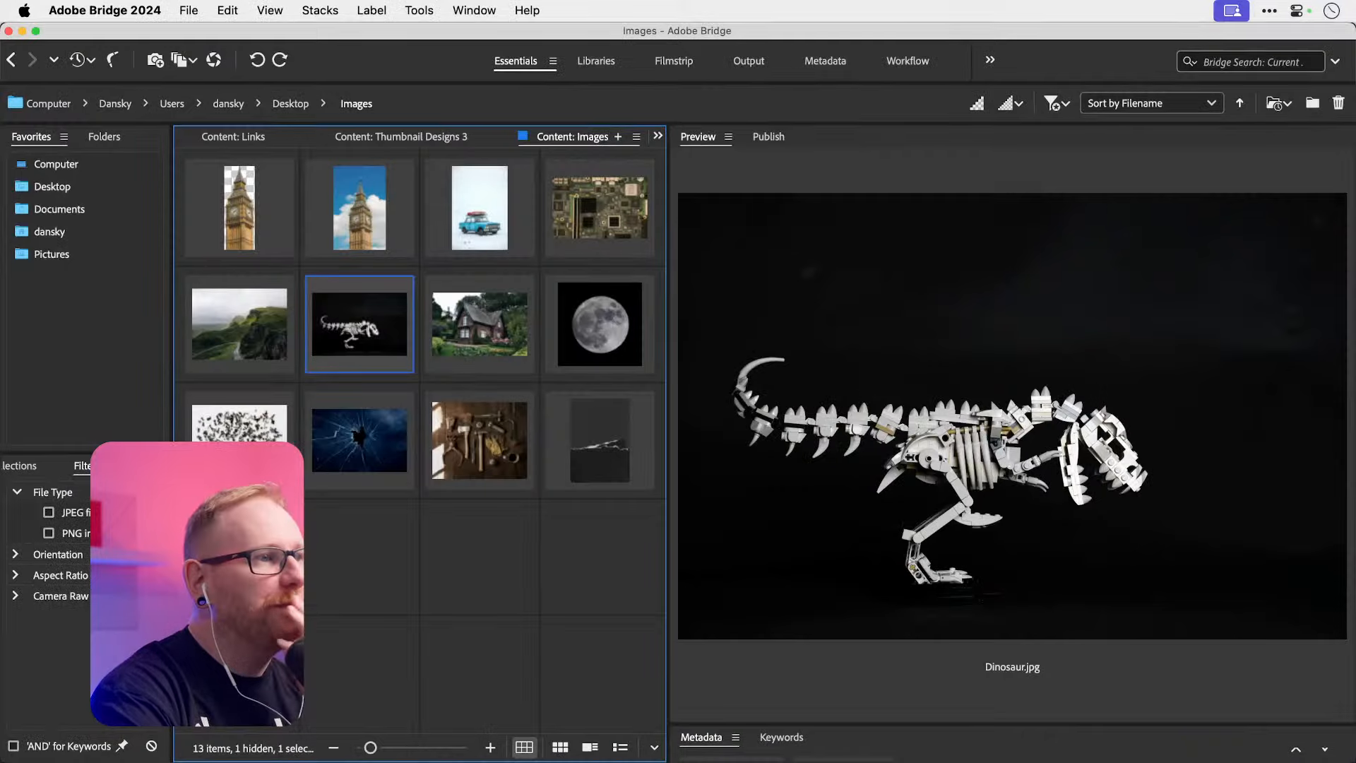
Step: Open Big Ben.jpg from the Images folder in Adobe Bridge
left_click(336, 446)
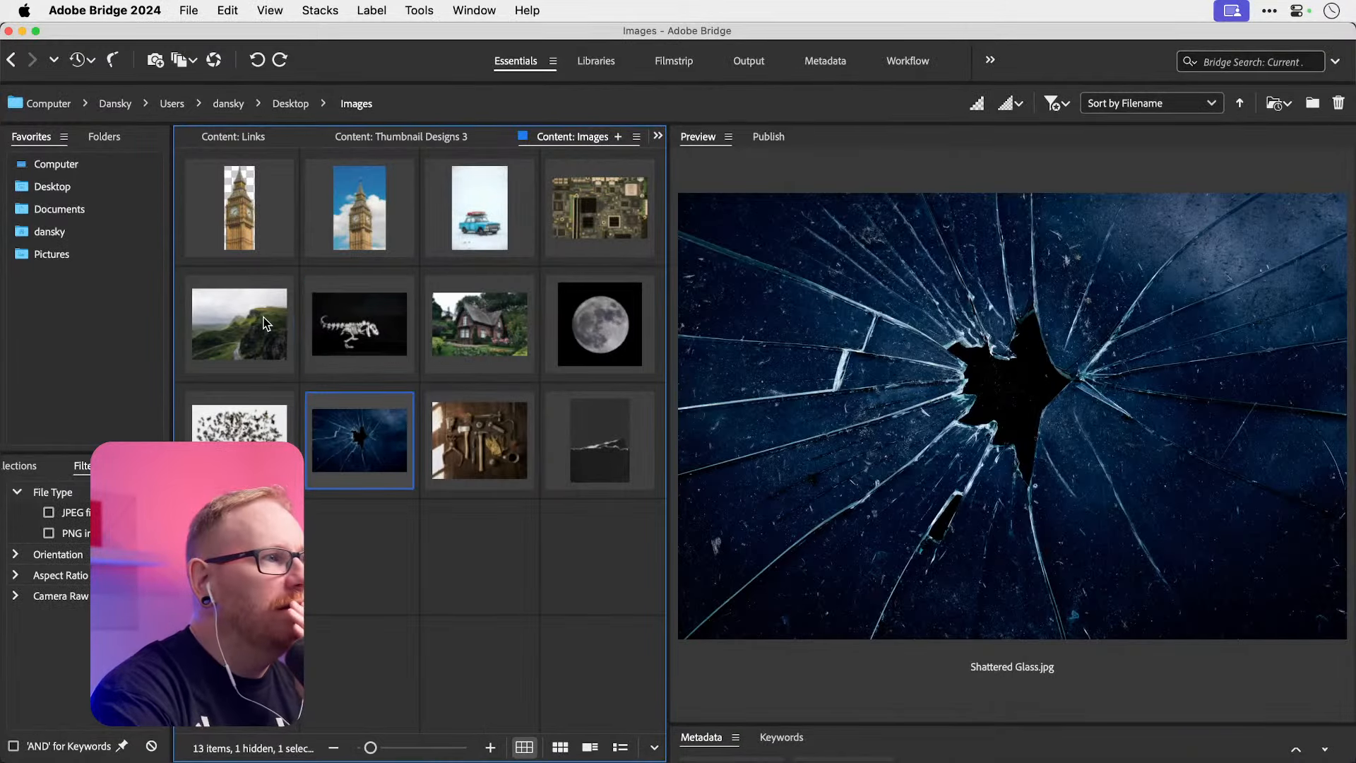
left_click(281, 291)
double_click(359, 208)
Step: Lasso loosely around the whole tower and remove it from the sky with Generative Fill using an empty prompt
key("z")
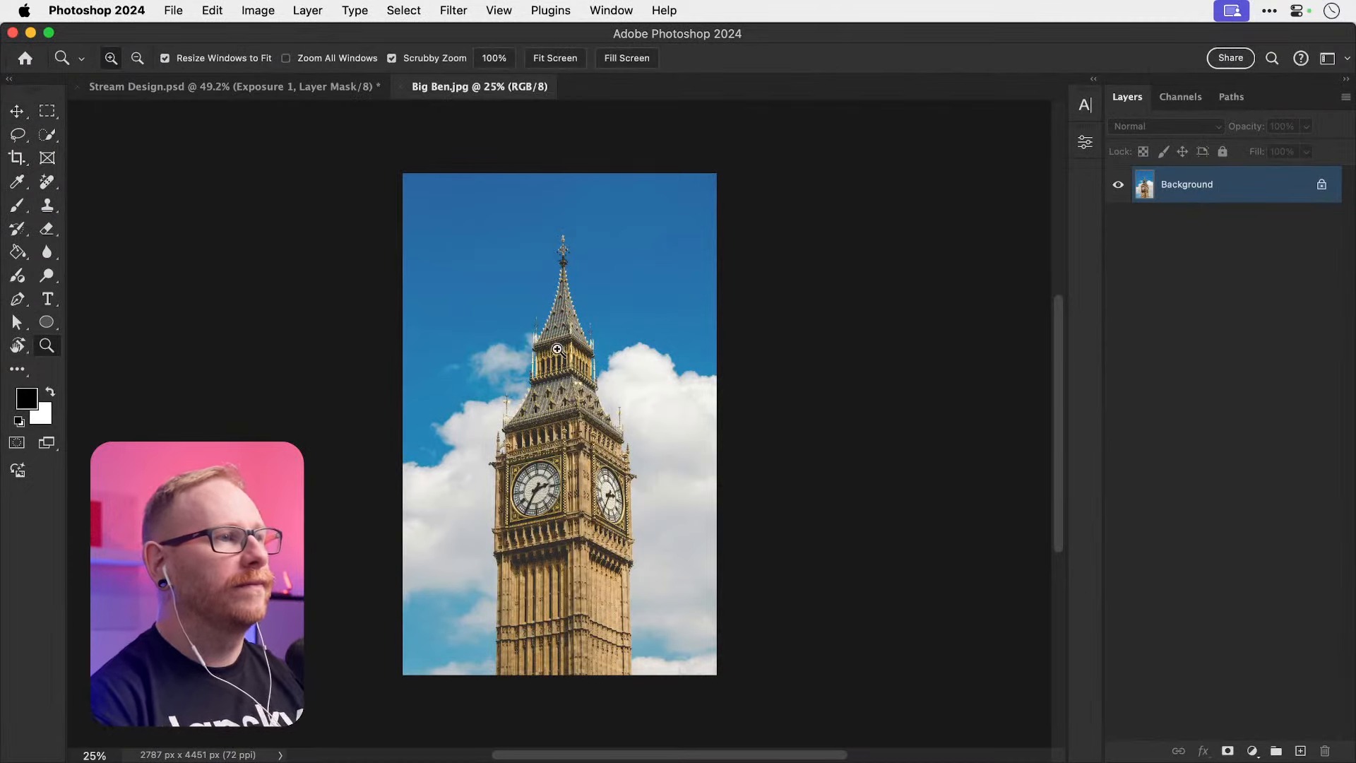
left_click(583, 400)
key("v")
key("l")
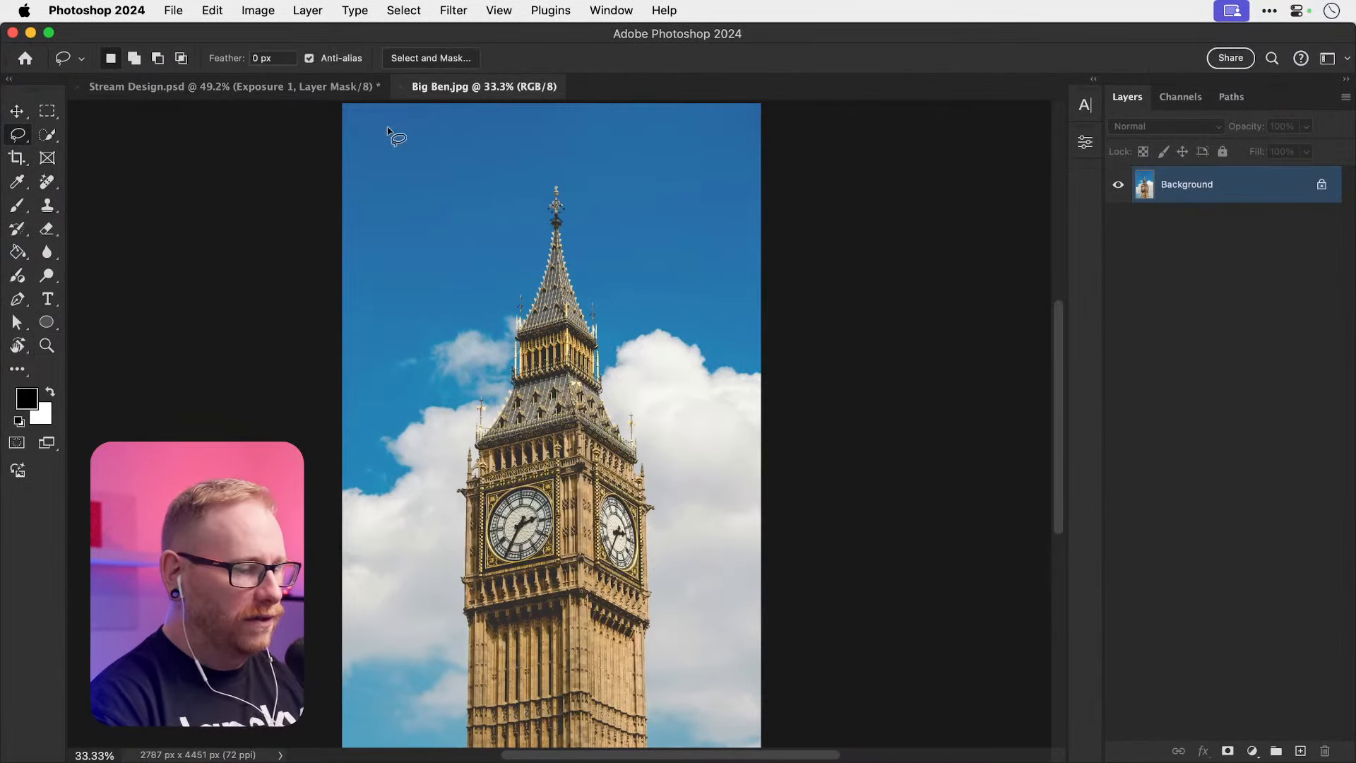
scroll(393, 137, "down", 1)
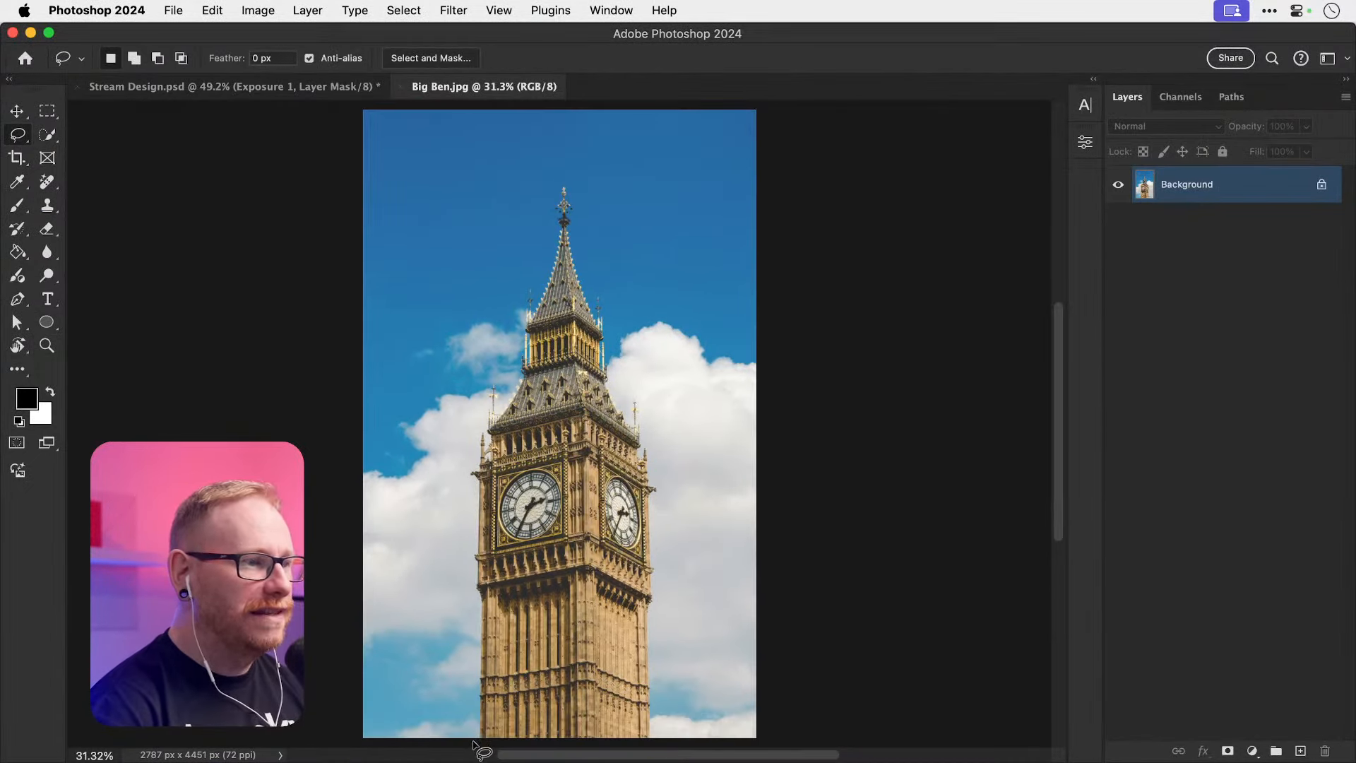
mouse_move(473, 736)
left_mouse_down()
mouse_move(456, 487)
mouse_move(453, 511)
left_mouse_up()
left_click(453, 511)
mouse_move(475, 742)
left_mouse_down()
mouse_move(462, 452)
mouse_move(512, 272)
mouse_move(565, 165)
mouse_move(599, 220)
mouse_move(671, 497)
mouse_move(670, 731)
mouse_move(657, 747)
mouse_move(601, 754)
left_mouse_up()
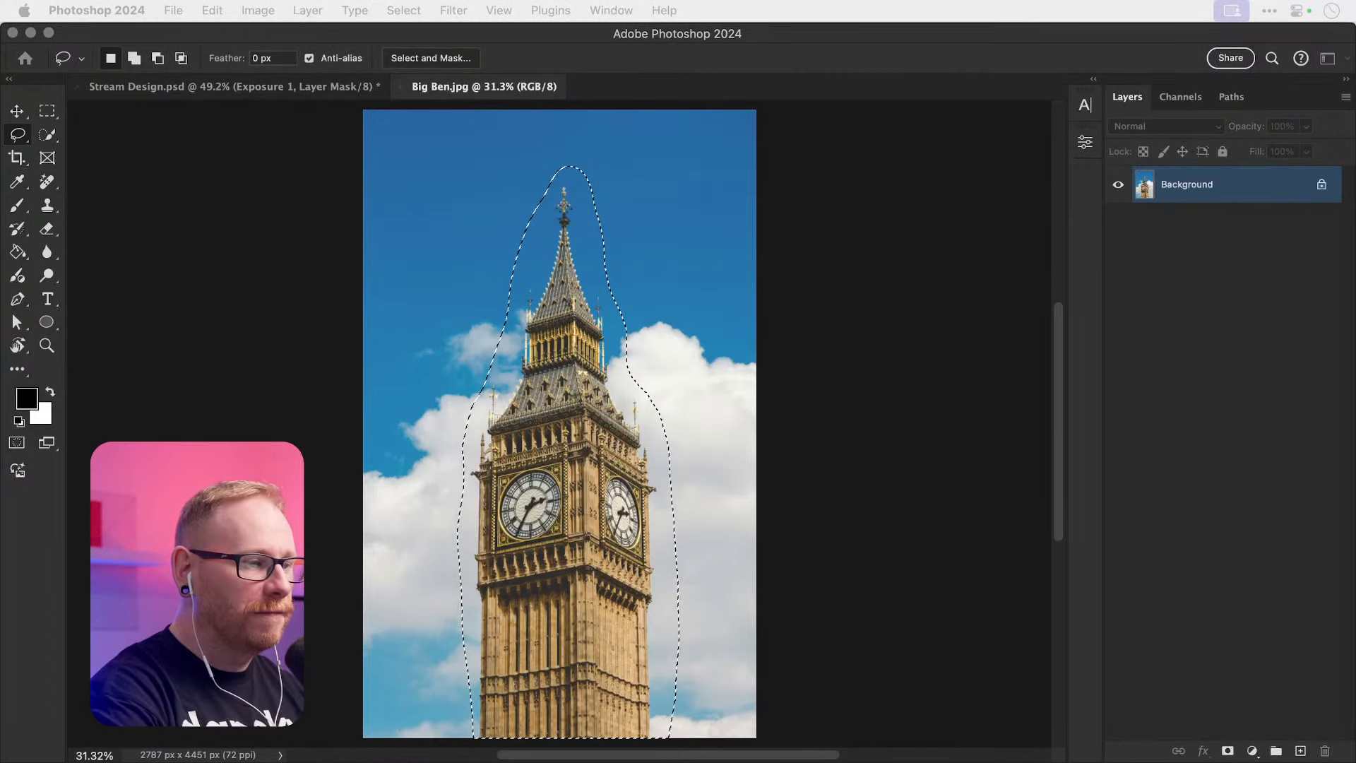
left_click_drag(813, 756, 812, 418)
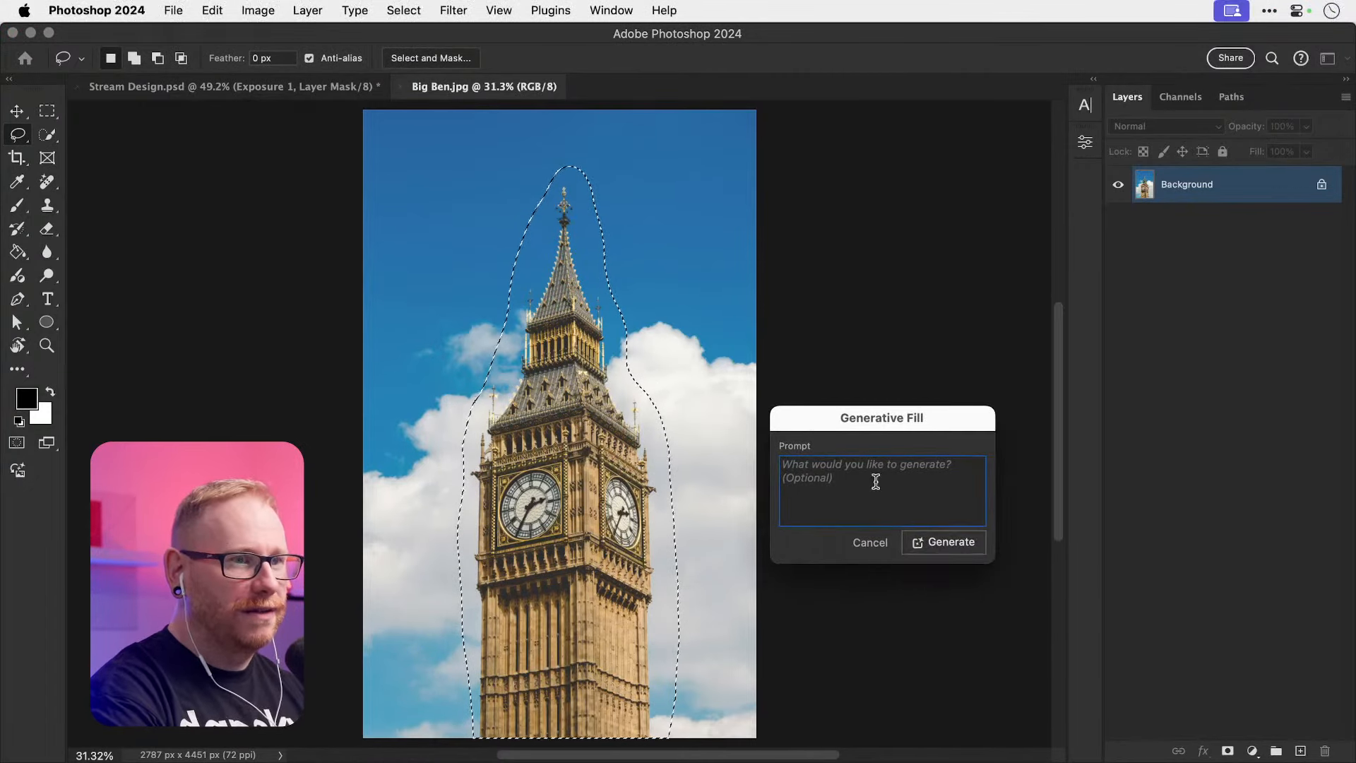
left_click(948, 541)
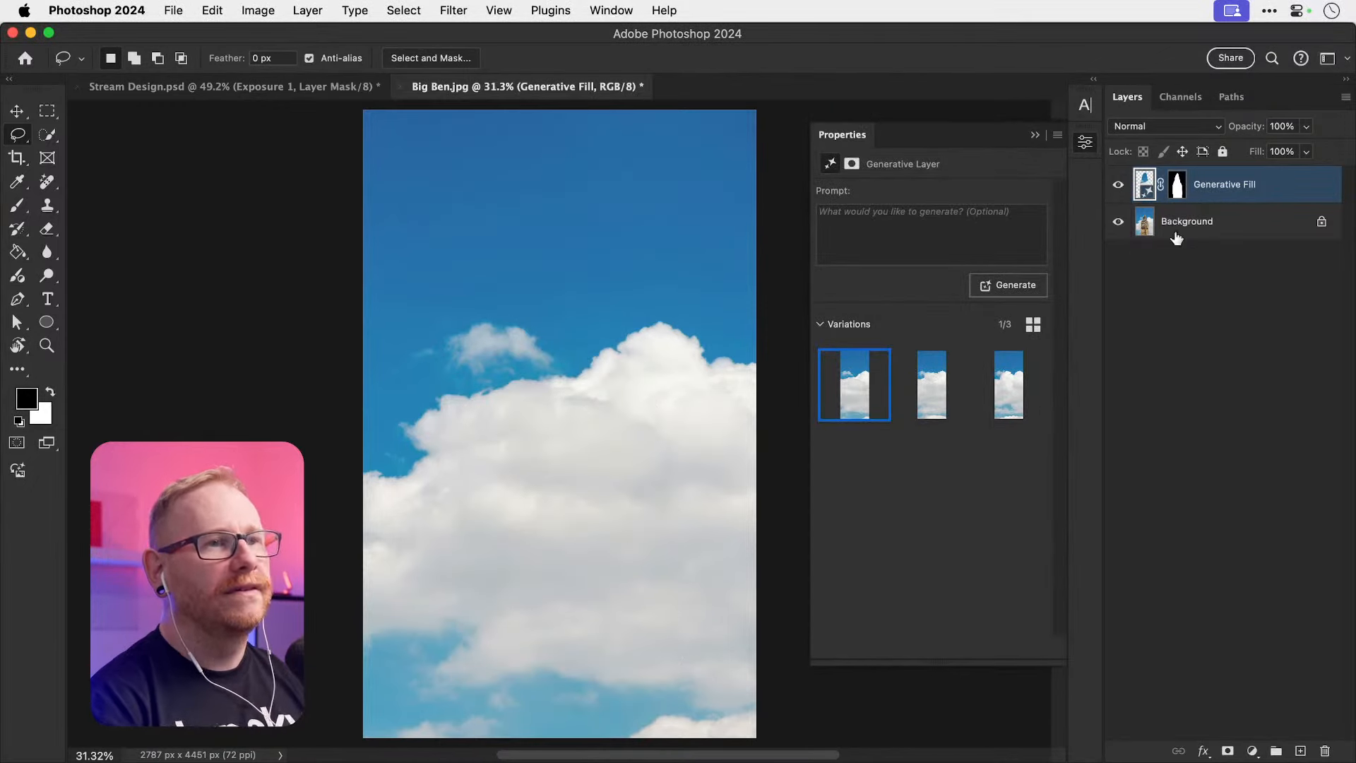
Step: Merge the Generative Fill into the Big Ben.jpg background and copy the whole sky into Stream Design.psd beneath the Segment layers
key("super+e")
key("super+a")
key("super+c")
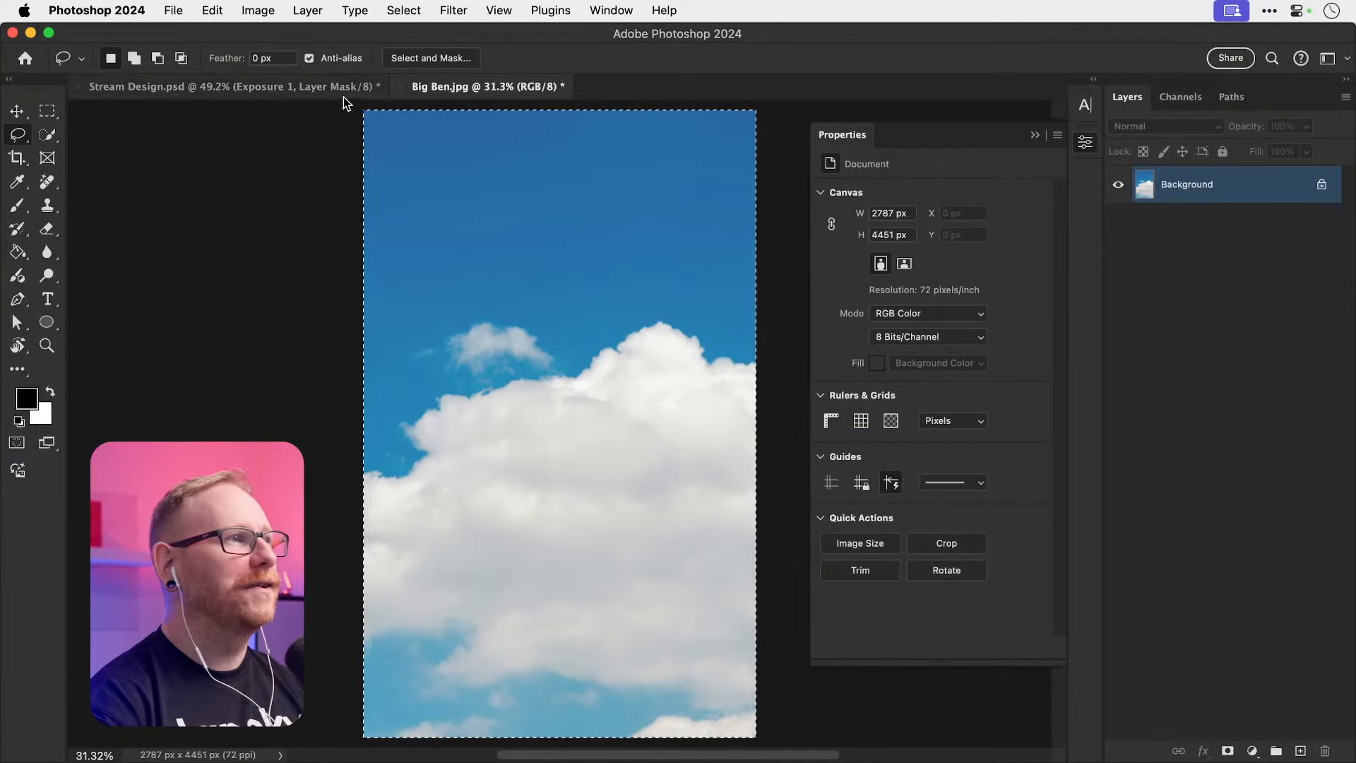
left_click(343, 90)
scroll(1250, 661, "down", 10)
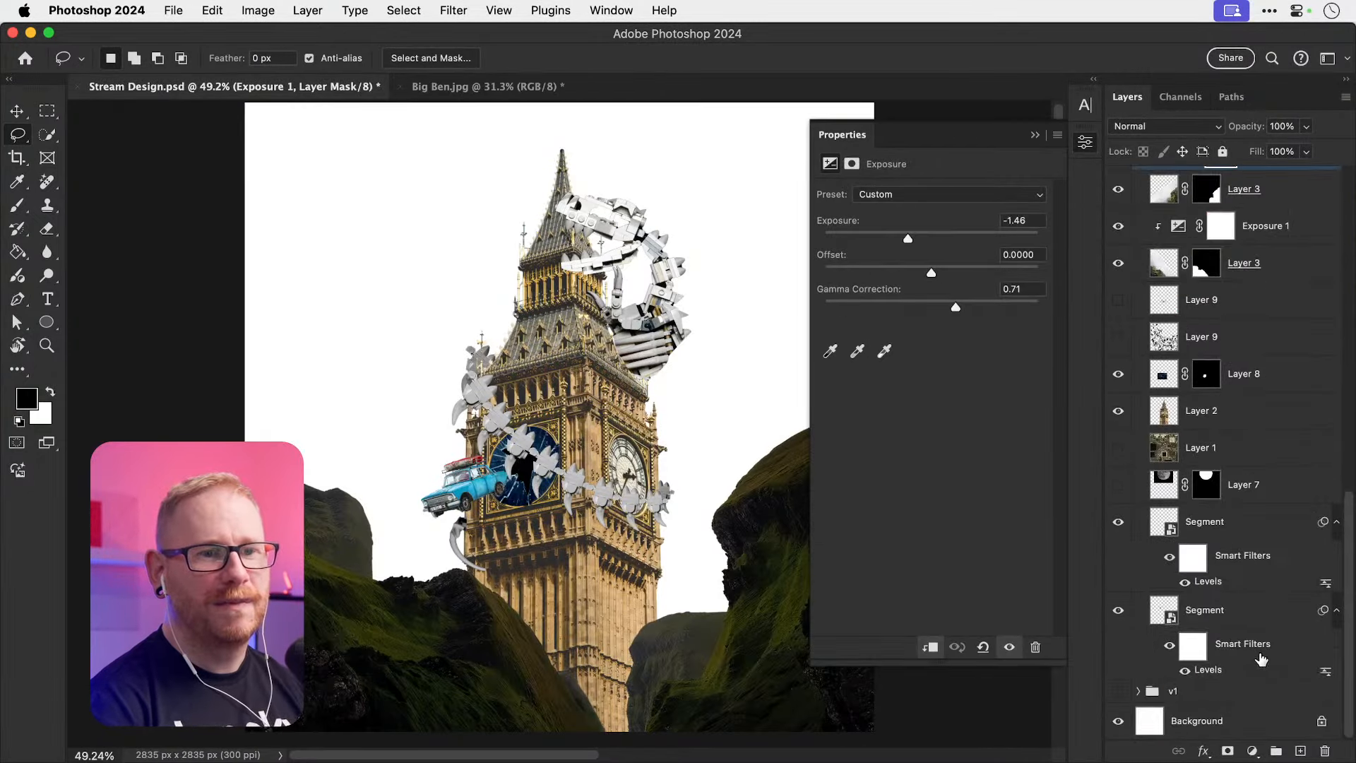
key("super+v")
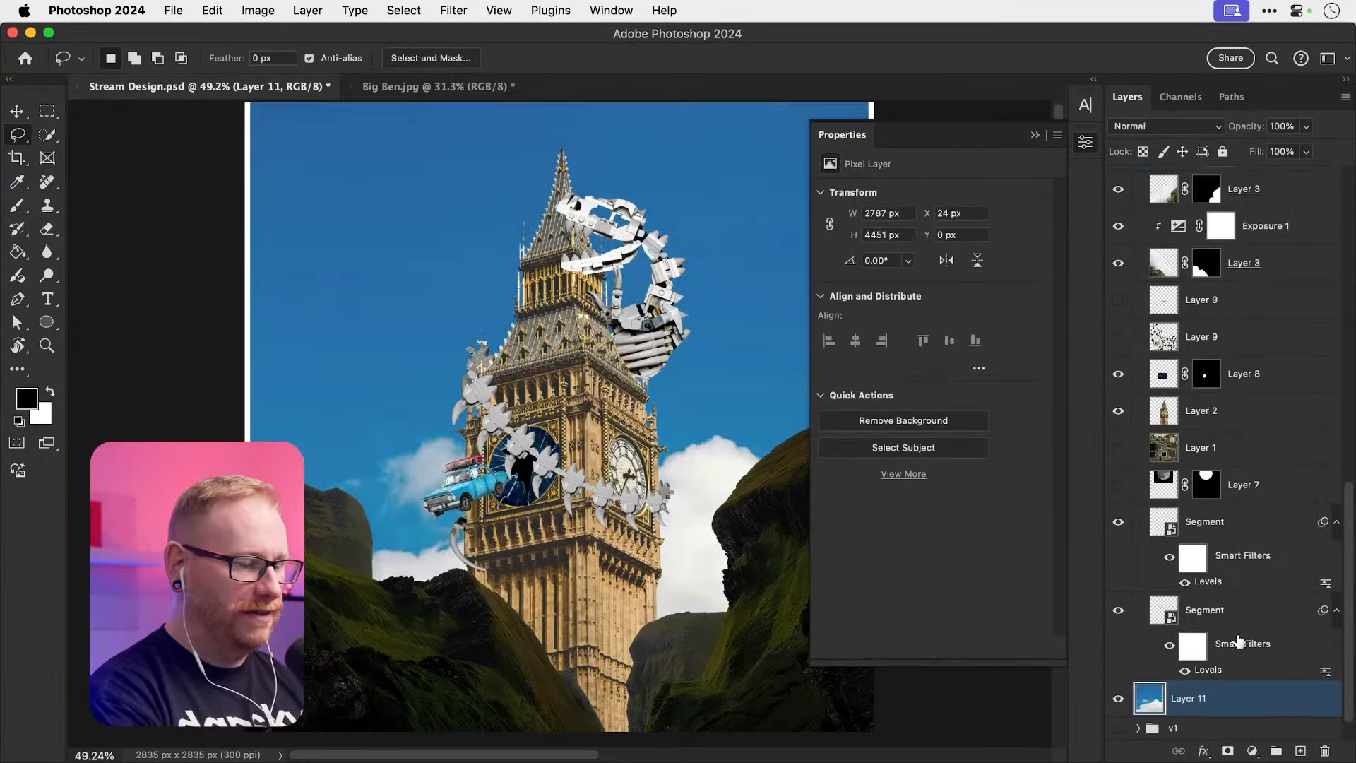
Step: Enlarge the pasted sky to about 2883 by 4604 px and shift it up so its clouds fill the canvas
key("super+t")
key("super+minus")
key("super+minus")
key("super+minus")
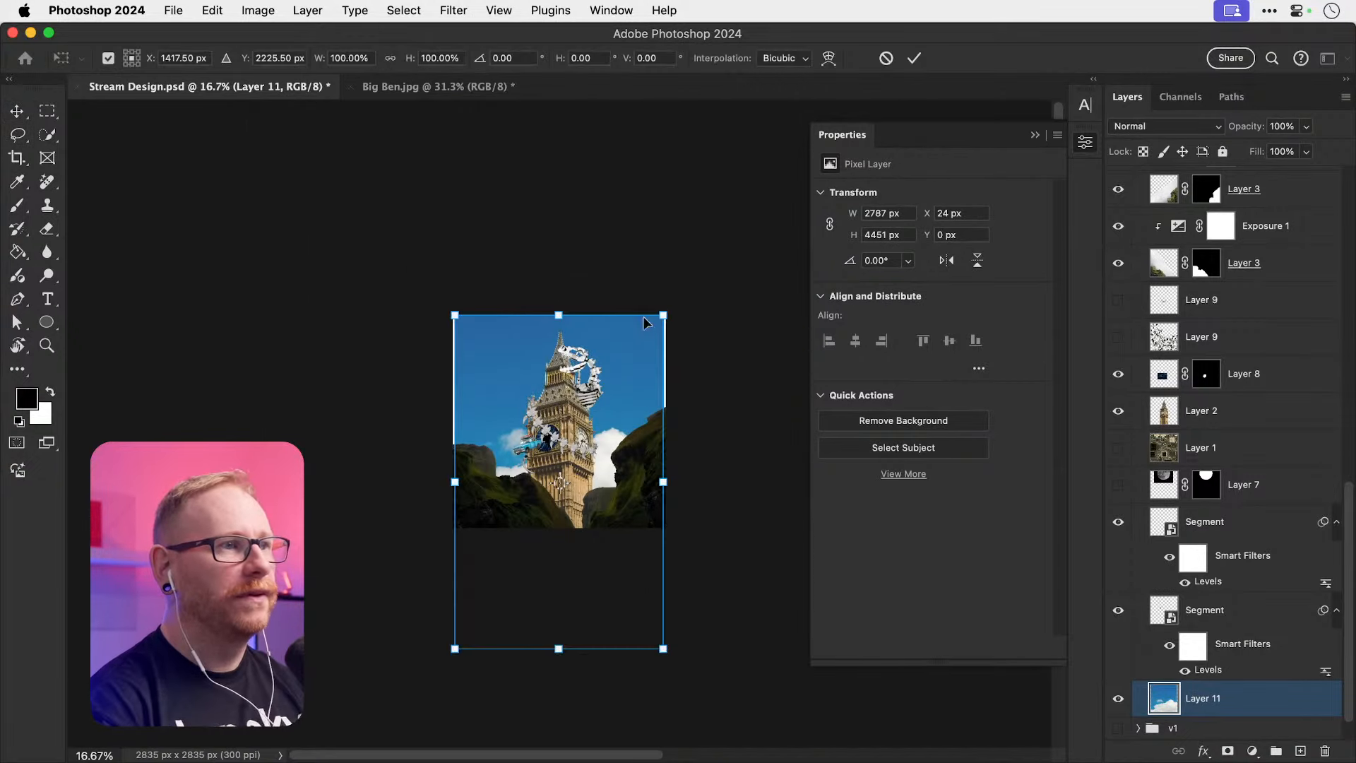
left_click_drag(665, 314, 668, 309)
left_click_drag(637, 383, 690, 233)
key("Return")
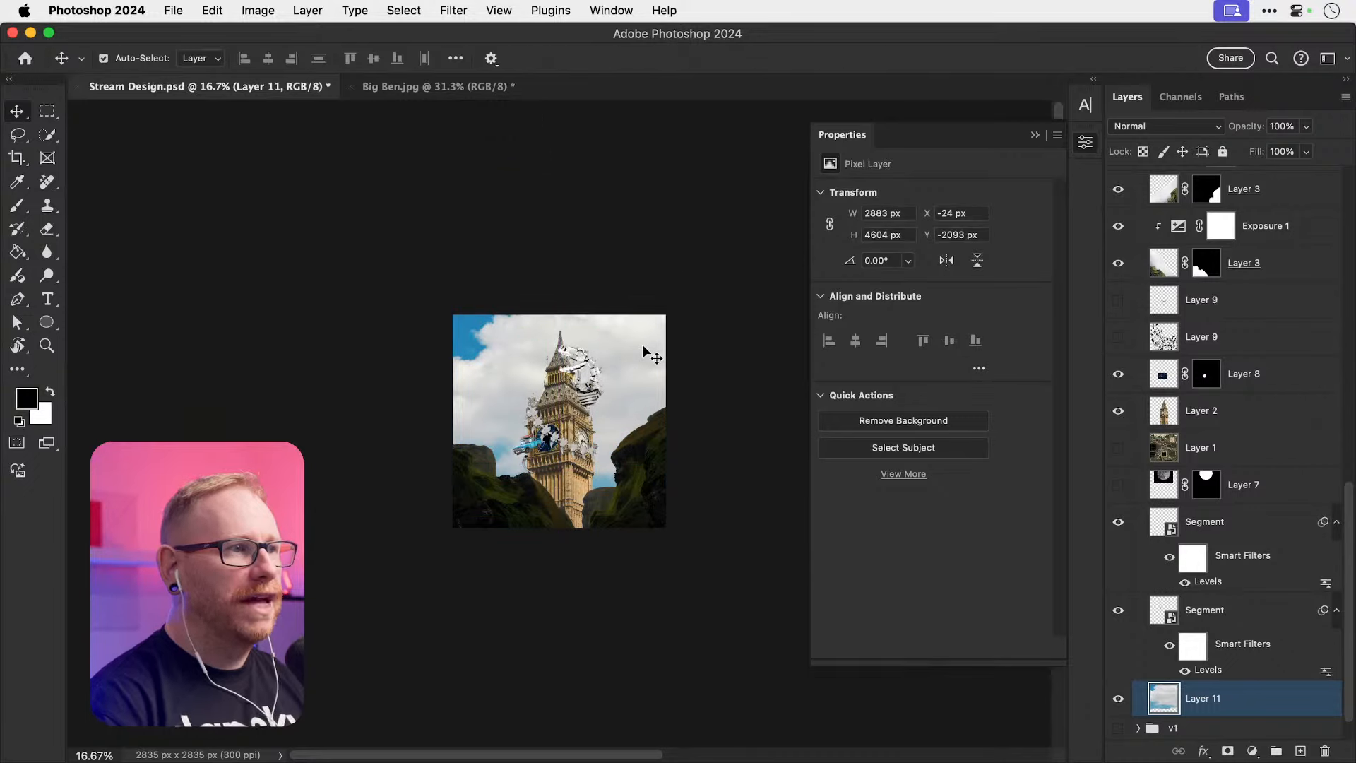
key("super+0")
left_click(1082, 144)
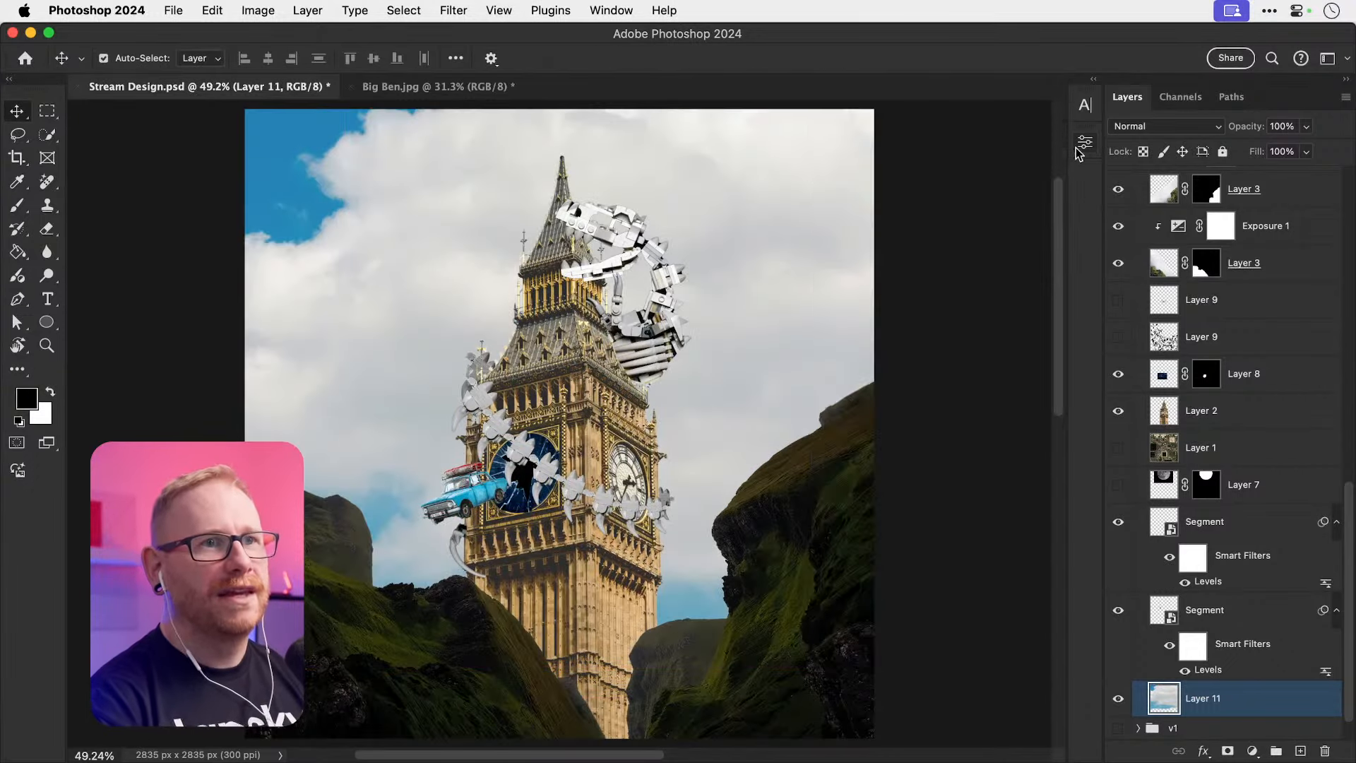
Step: Rename the pasted sky layer as Clouds
double_click(1198, 699)
type("Clouds")
key("Return")
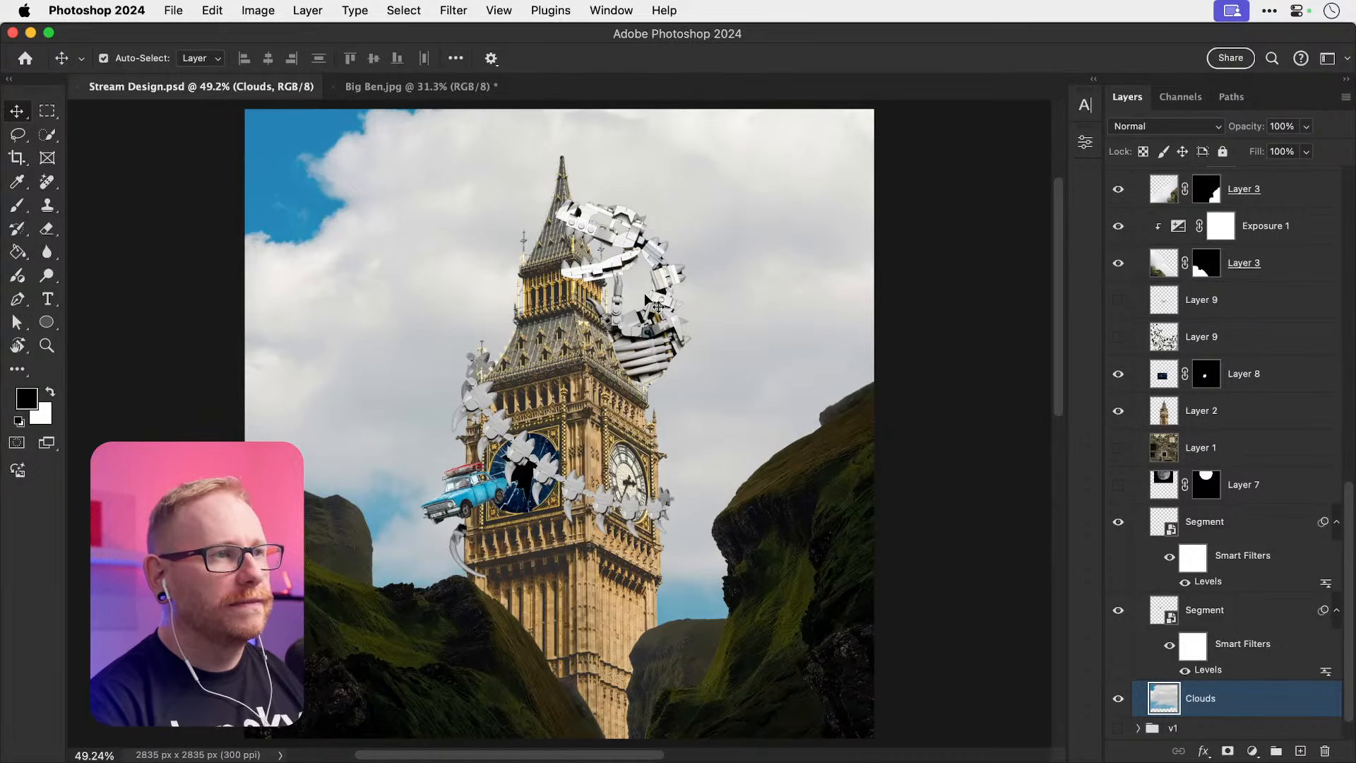
Step: Try showing the moon on Layer 7 at 100% opacity in front of the clouds, and hide it again
left_click(1118, 485)
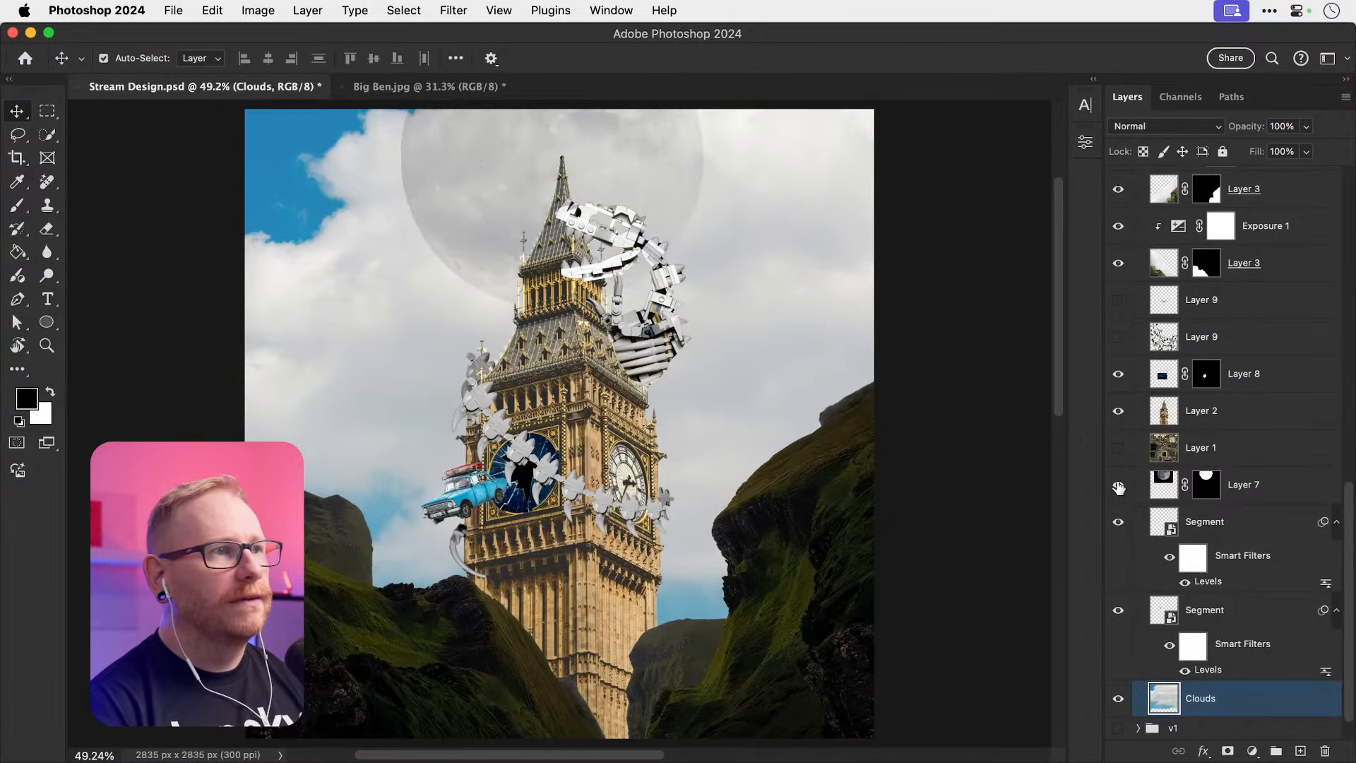
left_click(1245, 484)
left_click(1308, 127)
left_click_drag(1281, 149, 1344, 149)
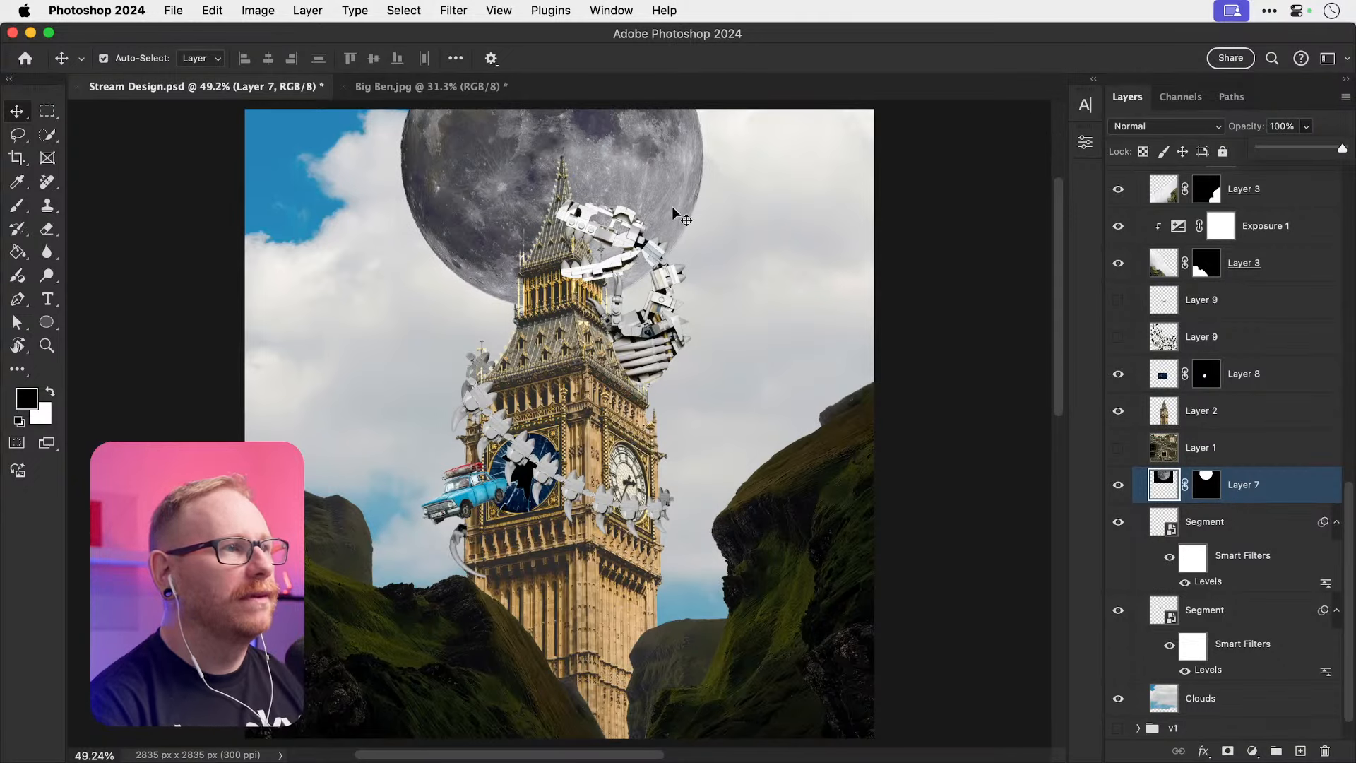
left_click(1119, 699)
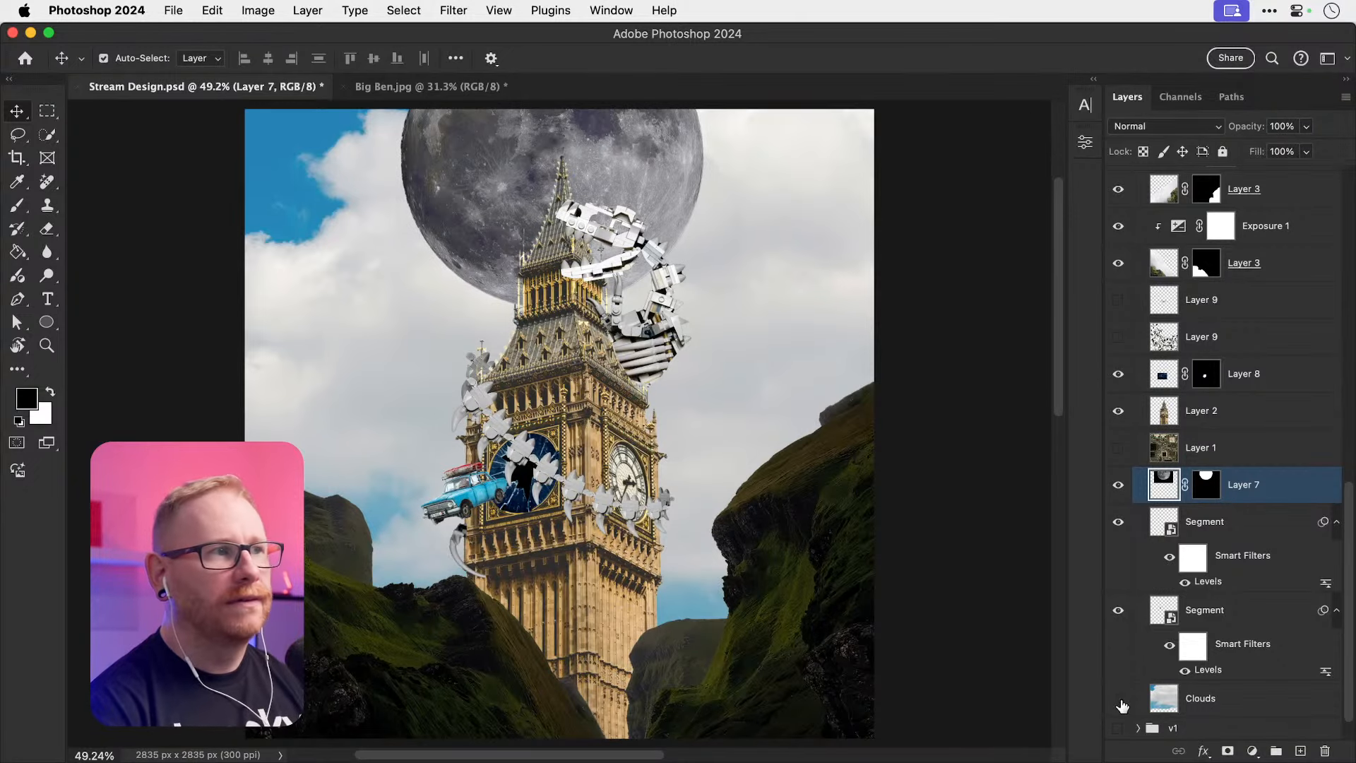
left_click(1118, 699)
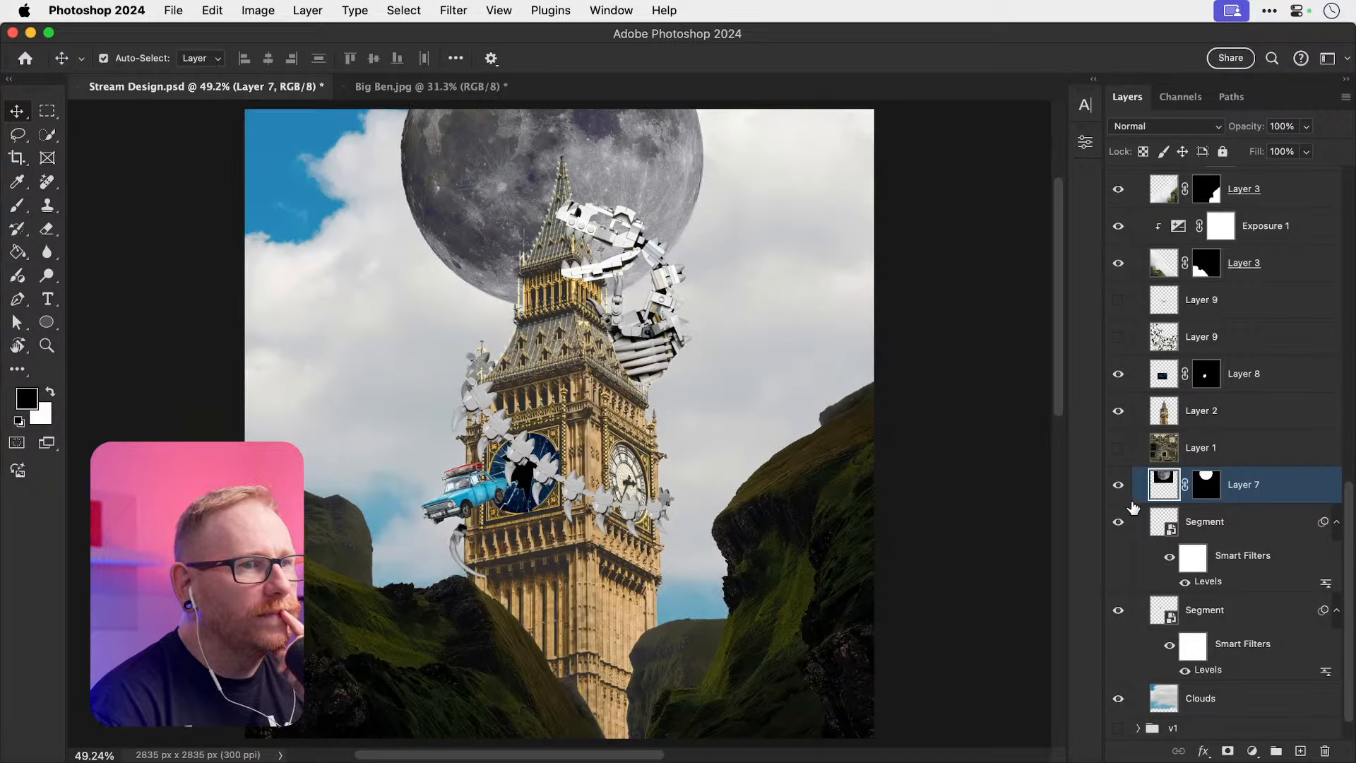
left_click(1118, 485)
Step: Add a Hue/Saturation adjustment above the v2 group that turns the whole composite grayscale for judging tones
left_click_drag(587, 368, 597, 367)
key("super+z")
scroll(1253, 268, "up", 10)
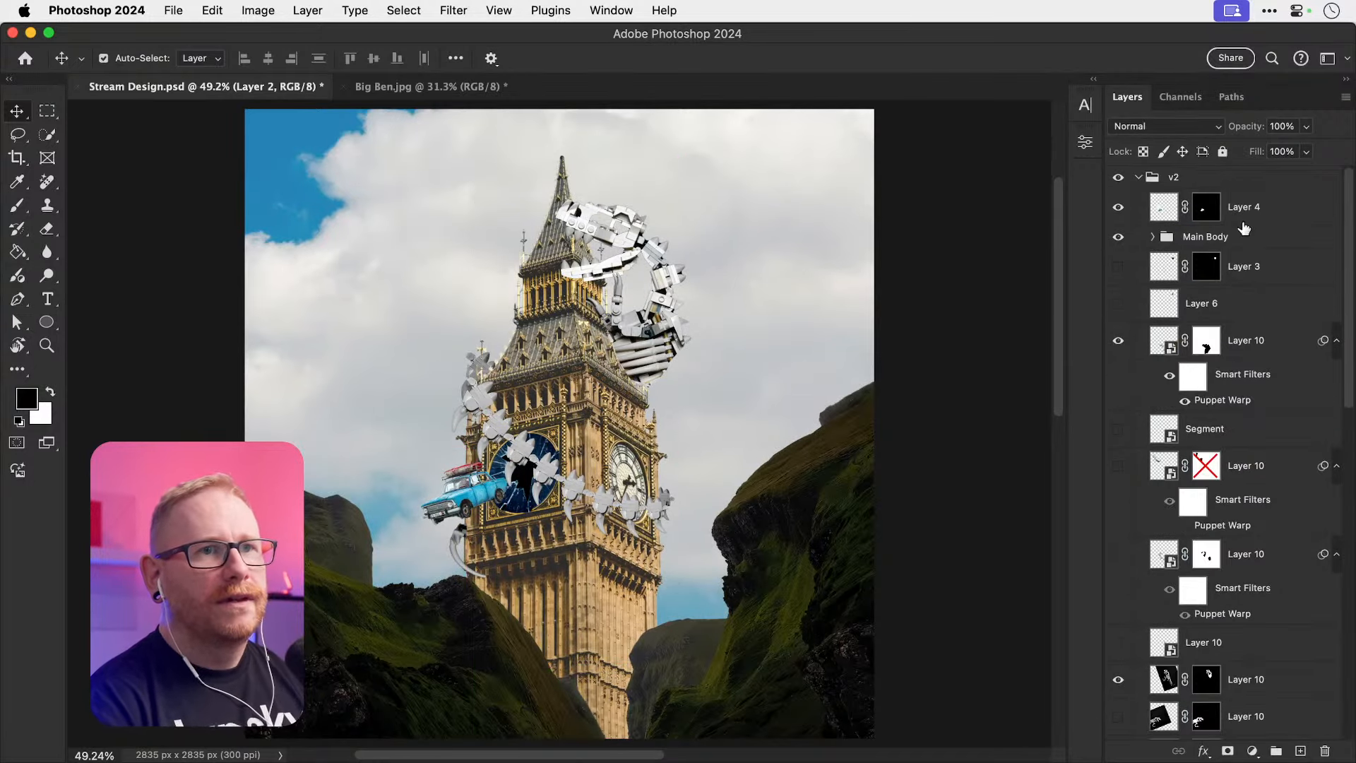
left_click(1242, 181)
left_click(1251, 750)
left_click(1254, 554)
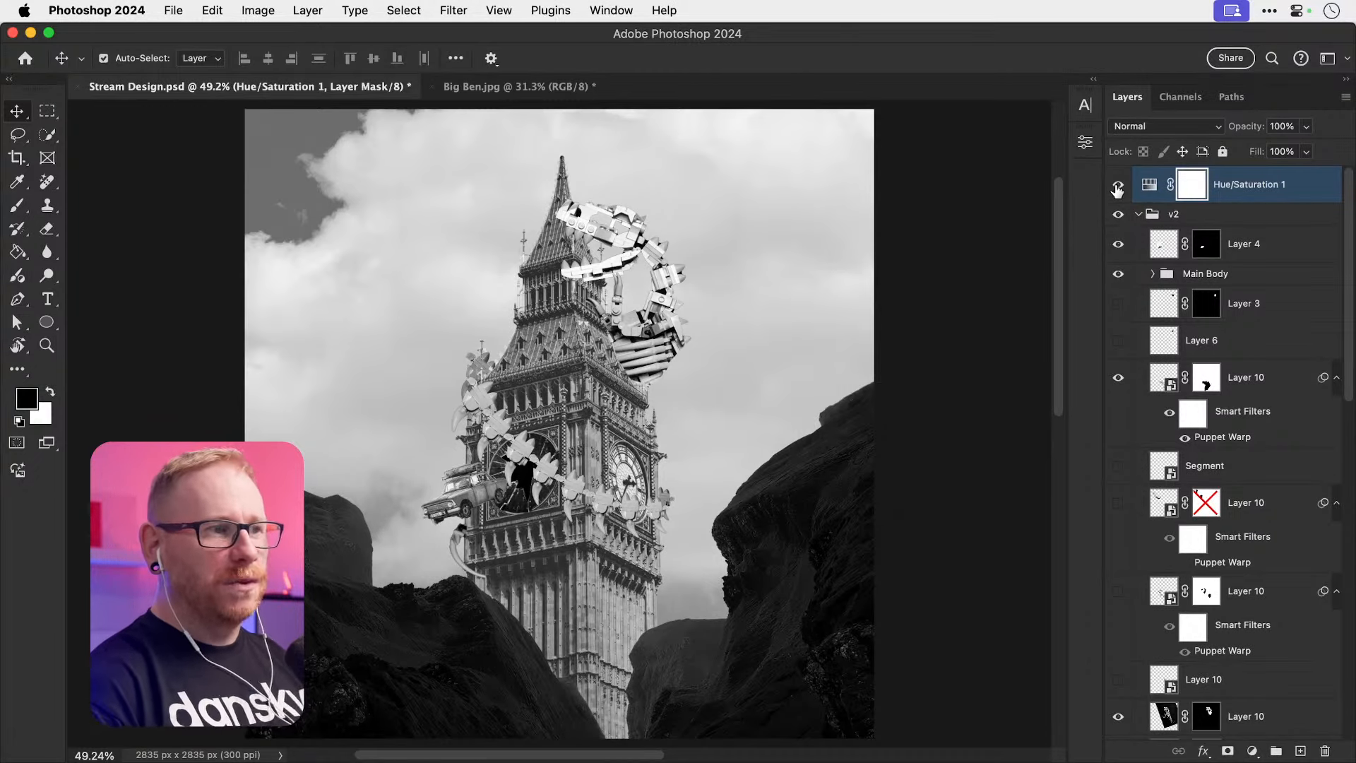
Step: Add an Exposure adjustment clipped to the tower on Layer 2, with exposure +0.62 and gamma correction 0.84
left_click(596, 399)
left_click(639, 354)
scroll(590, 387, "up", 10)
scroll(597, 350, "down", 5)
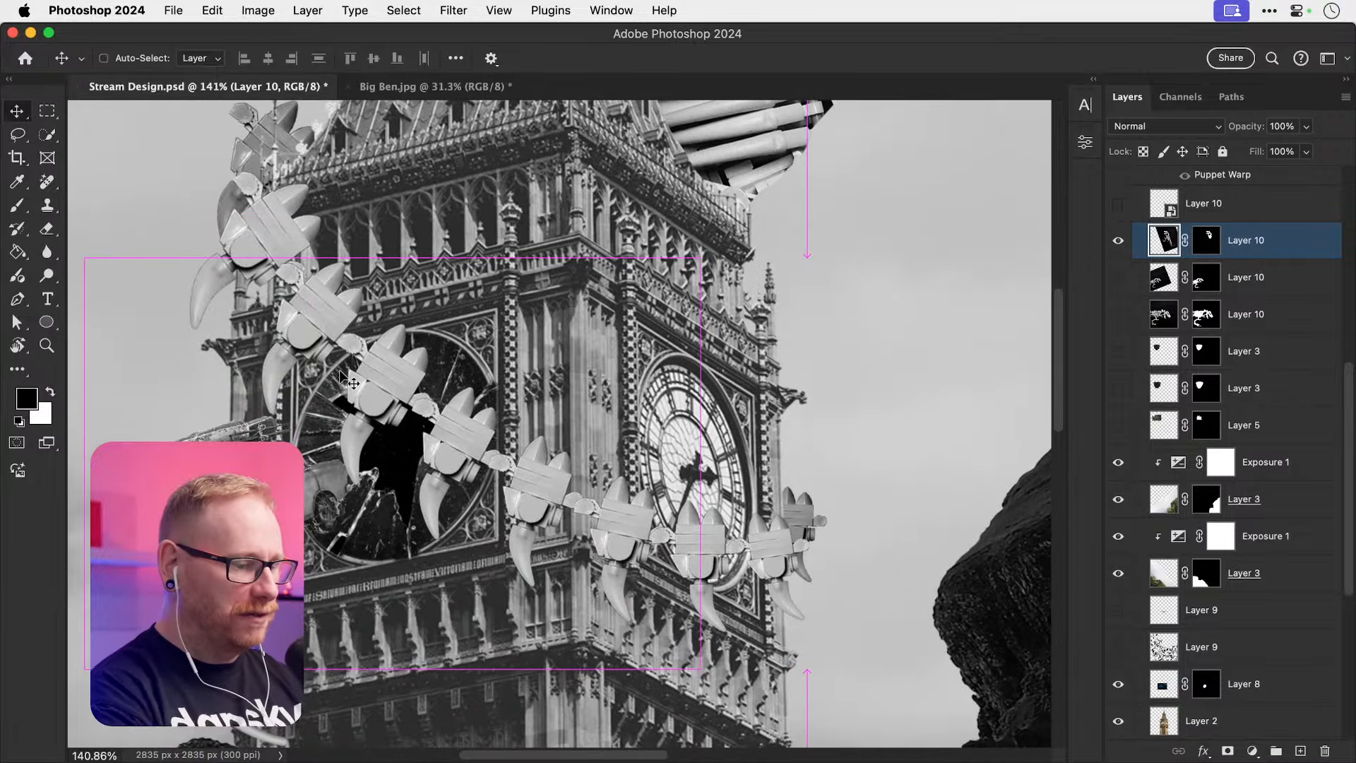
key("super+0")
left_click_drag(604, 399, 610, 388)
key("super+z")
left_click(1252, 751)
left_click(1264, 521)
left_click(930, 646)
left_click_drag(931, 238, 941, 238)
mouse_move(931, 307)
left_mouse_down()
mouse_move(917, 308)
mouse_move(945, 311)
left_mouse_up()
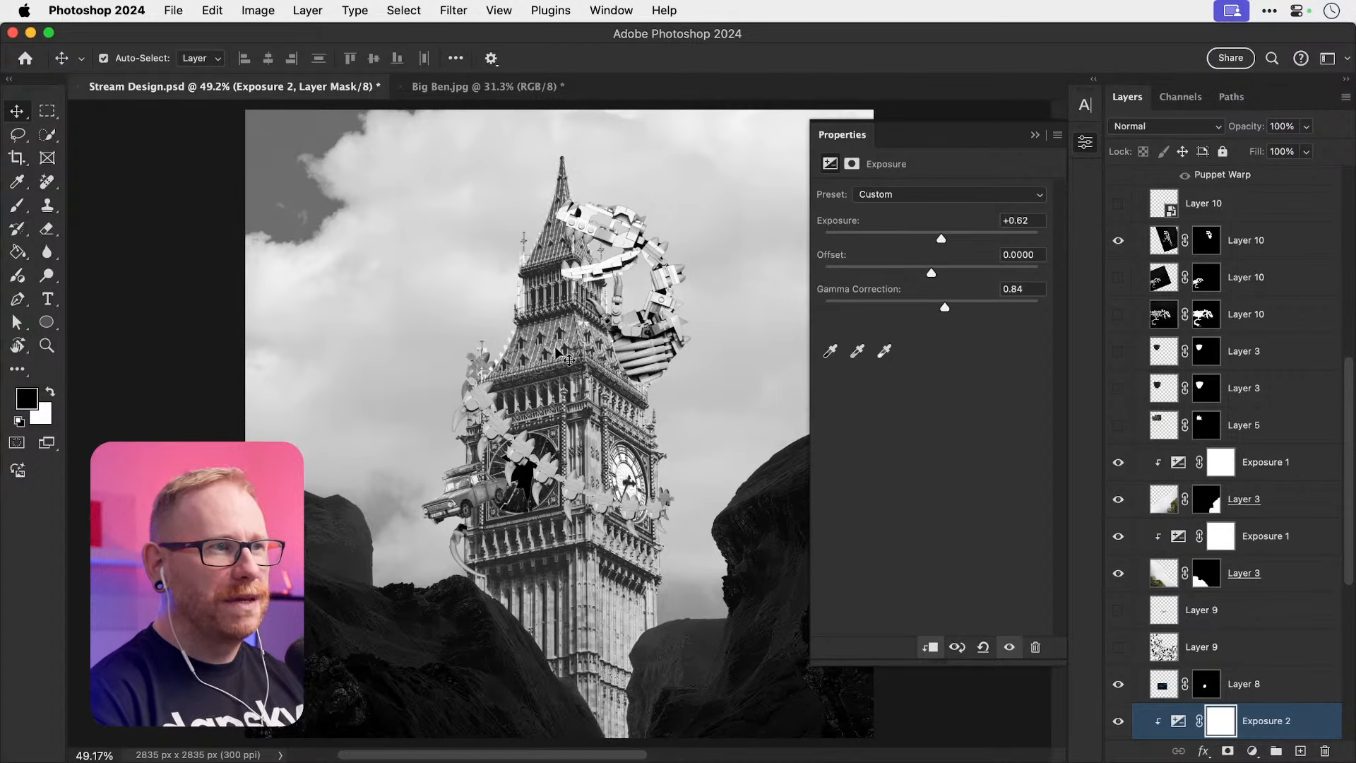
Step: Add an Exposure adjustment clipped to the car on Layer 4, with exposure +0.62 and gamma correction 0.71
key("z")
left_click(471, 502)
left_click(470, 502)
left_click(470, 502)
key("v")
left_click(465, 493)
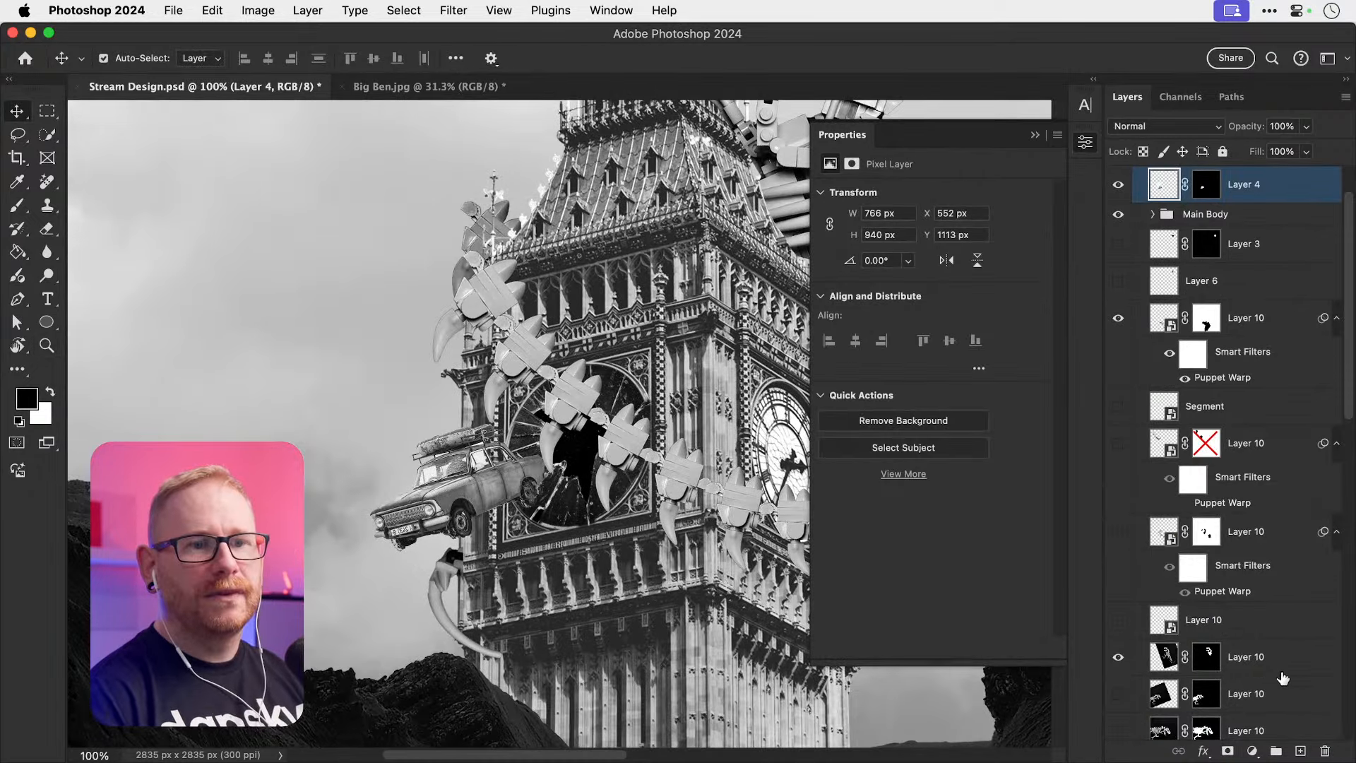
left_click(1252, 751)
left_click(1258, 572)
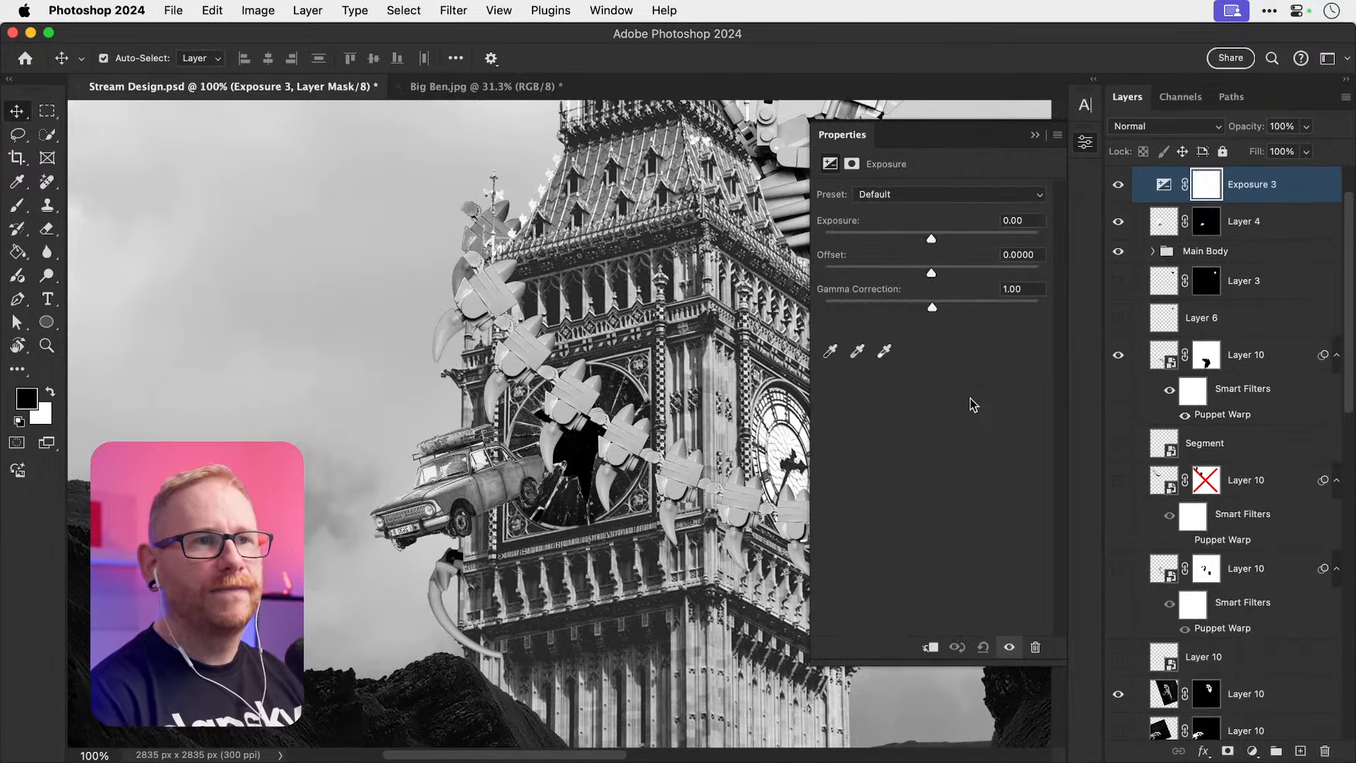
left_click_drag(927, 237, 939, 238)
left_click(949, 306)
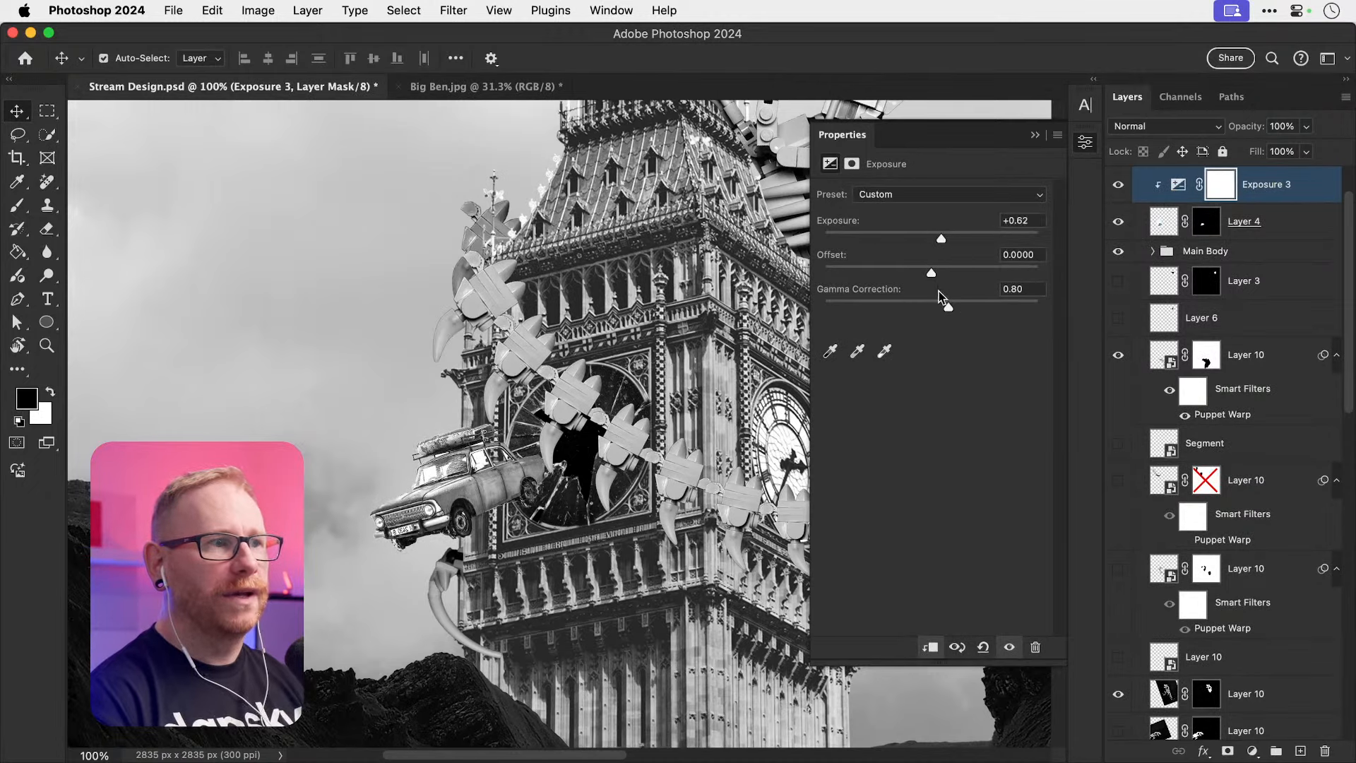
left_click_drag(946, 308, 957, 310)
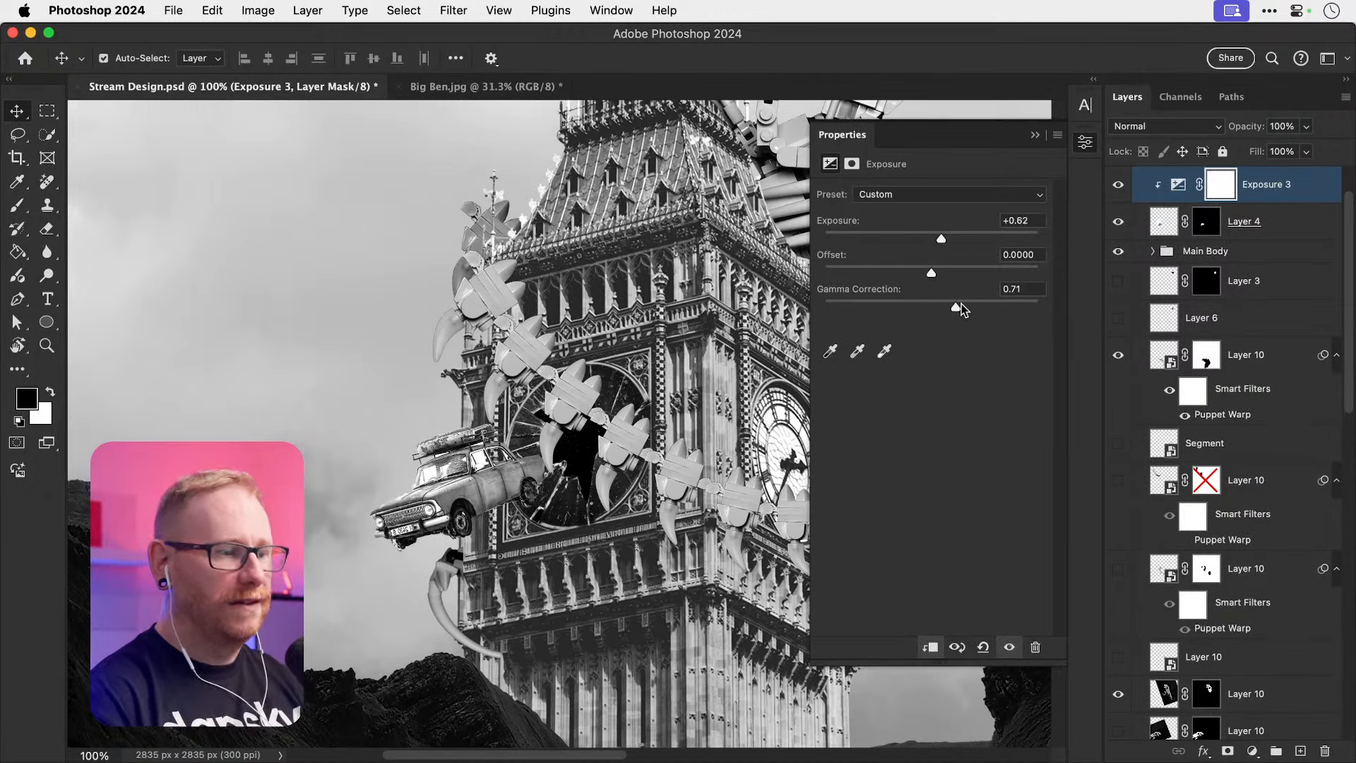
key("super+0")
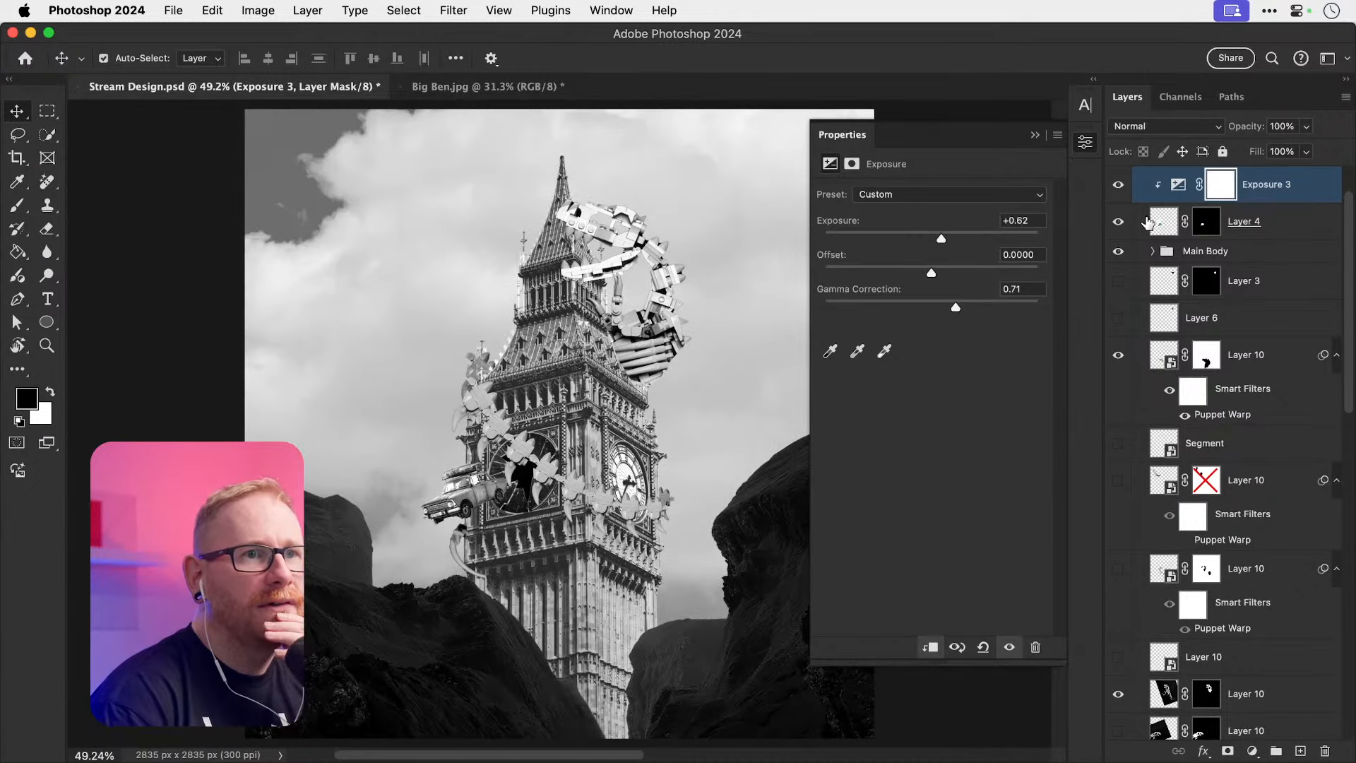
left_click(1085, 142)
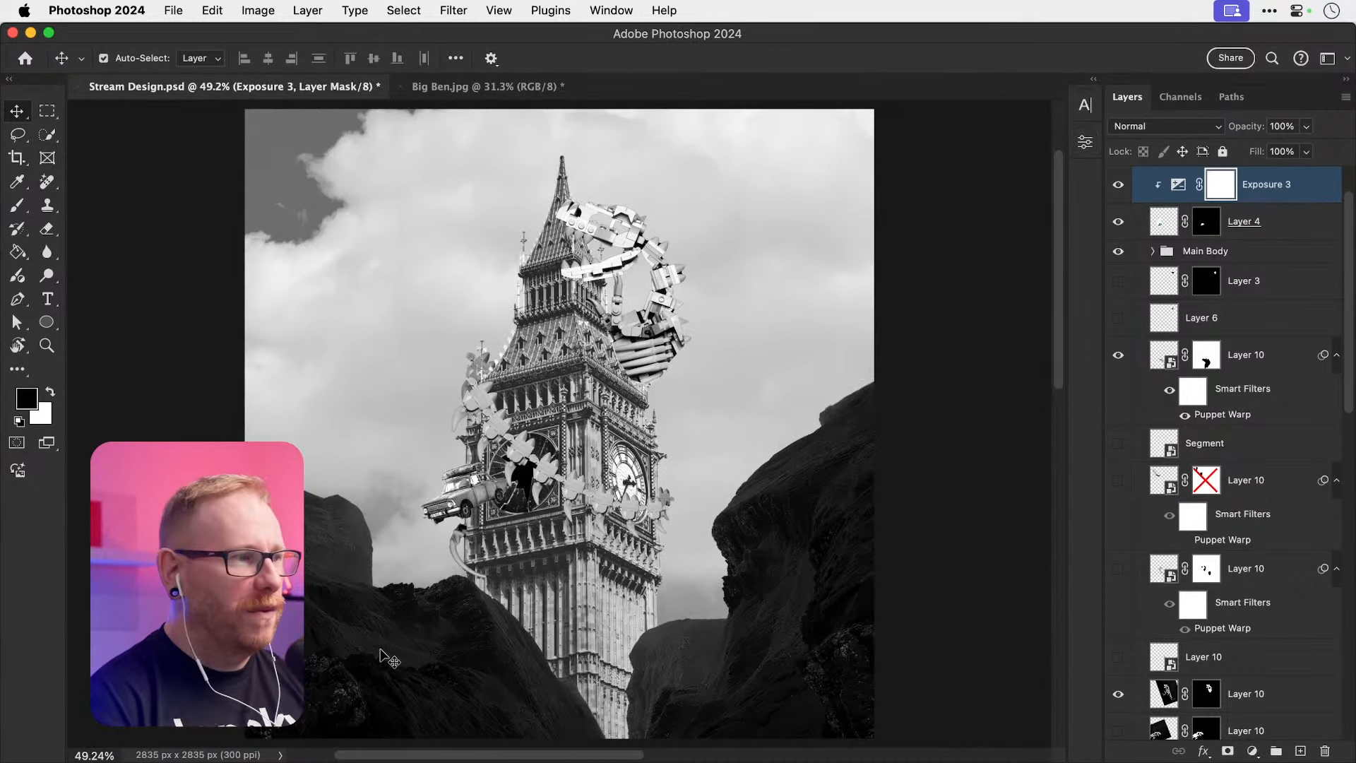
Step: Hide the Hue/Saturation 1 adjustment and the Clouds layer to view the composite in colour on white
scroll(1201, 282, "up", 2)
left_click(1119, 184)
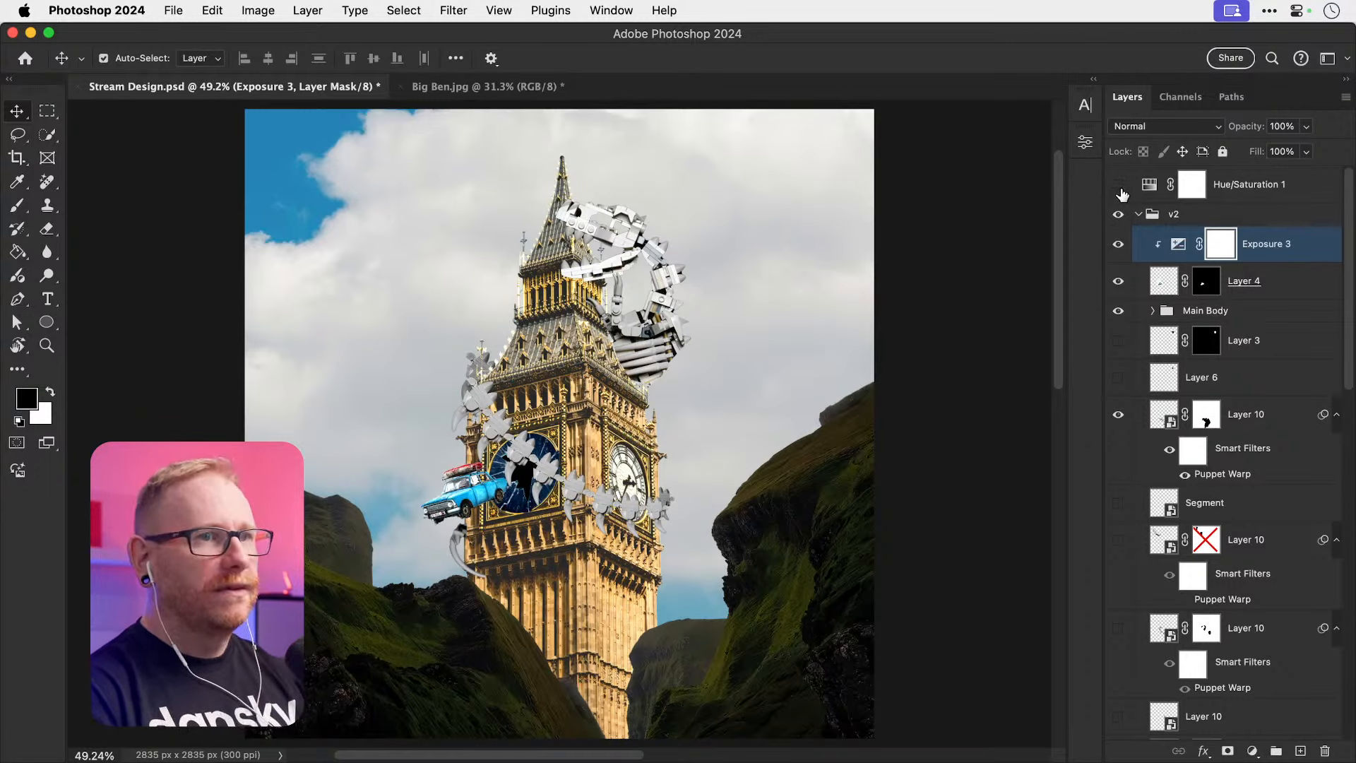
left_click(1118, 244)
left_click(1119, 248)
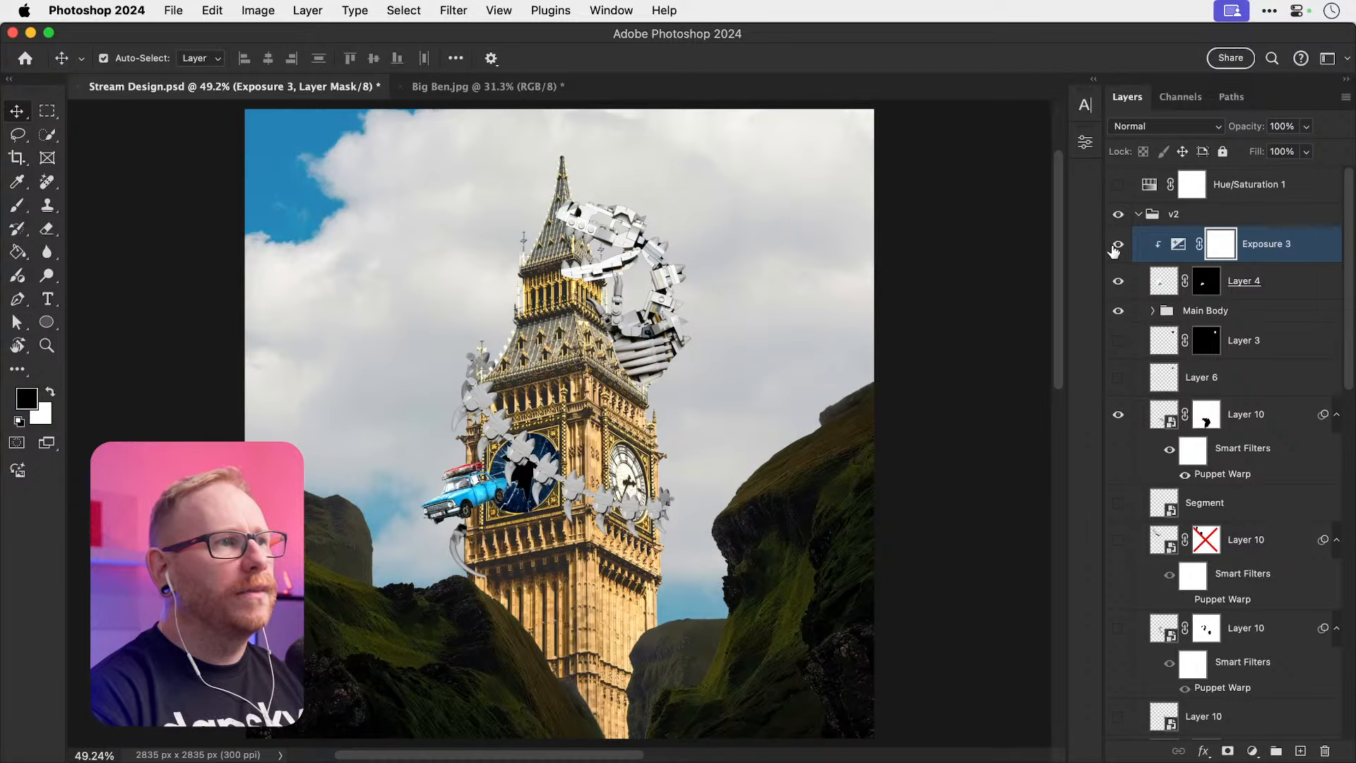
scroll(1215, 523, "down", 10)
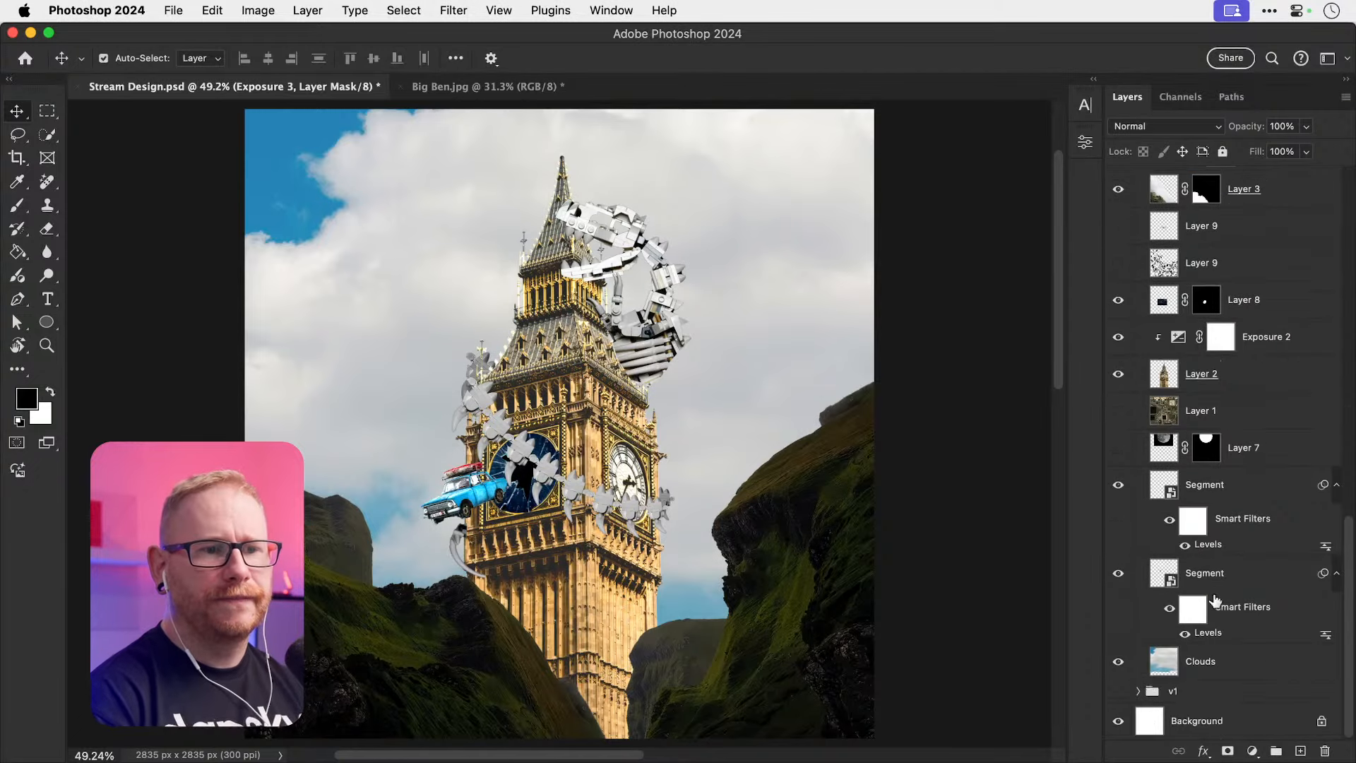
left_click(1117, 663)
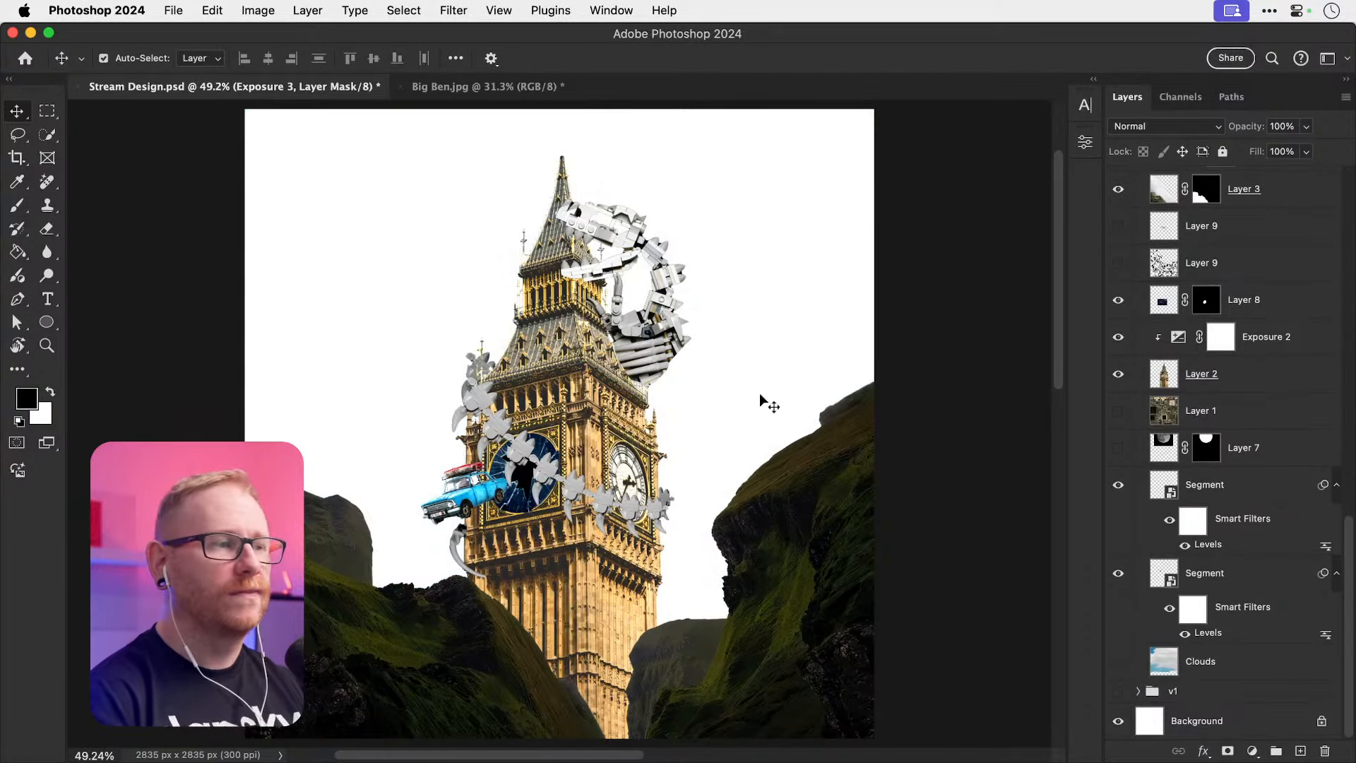
key("z")
left_click(498, 501)
key("v")
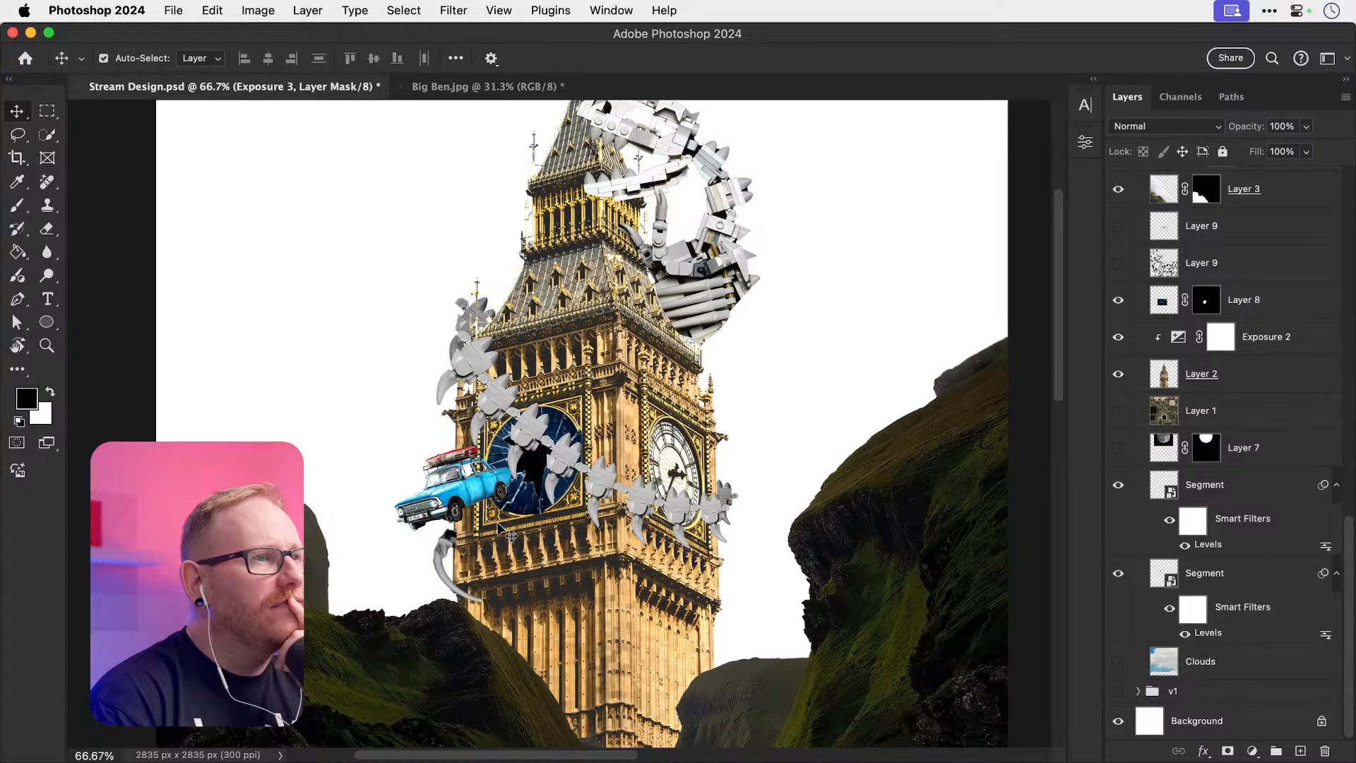
left_click(731, 298)
left_click_drag(728, 294, 670, 419)
key("z")
left_click(604, 437)
key("v")
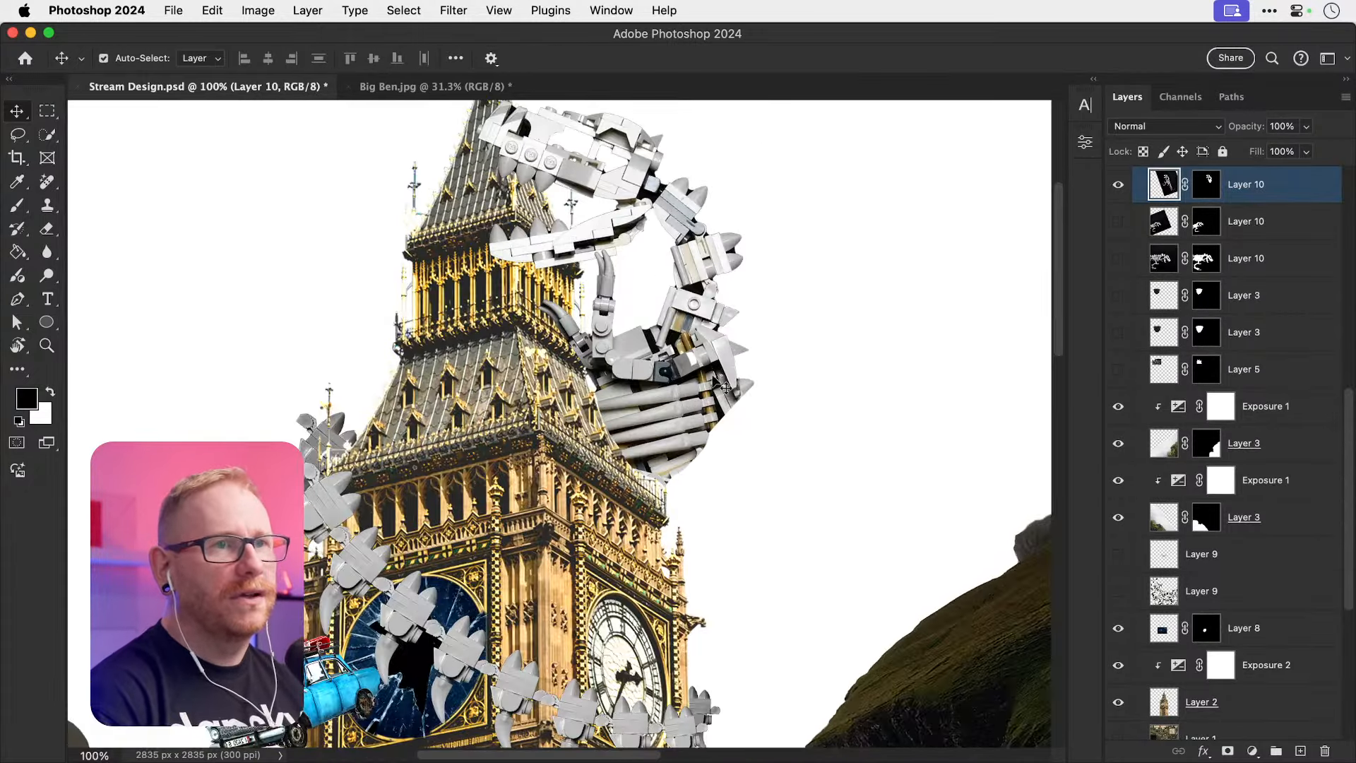
scroll(1245, 473, "down", 5)
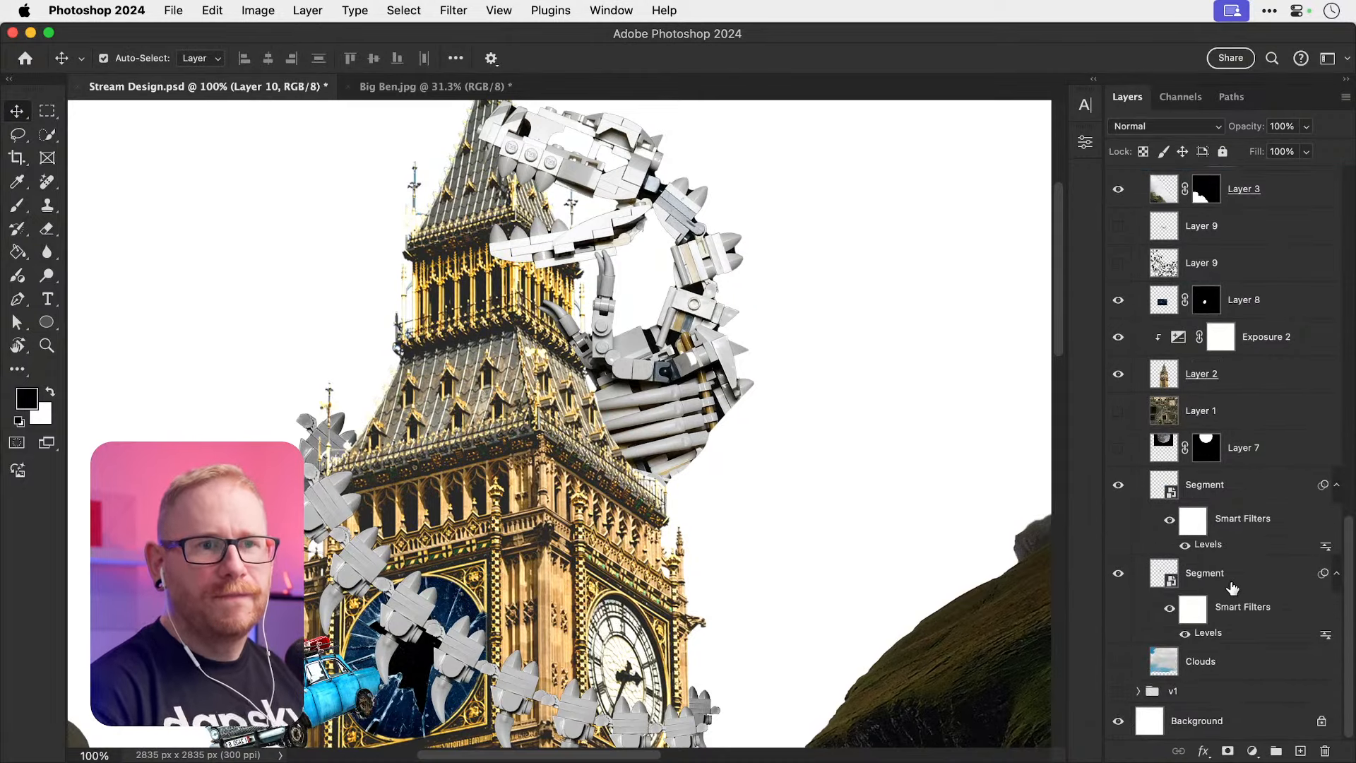
left_click(1164, 387, "super")
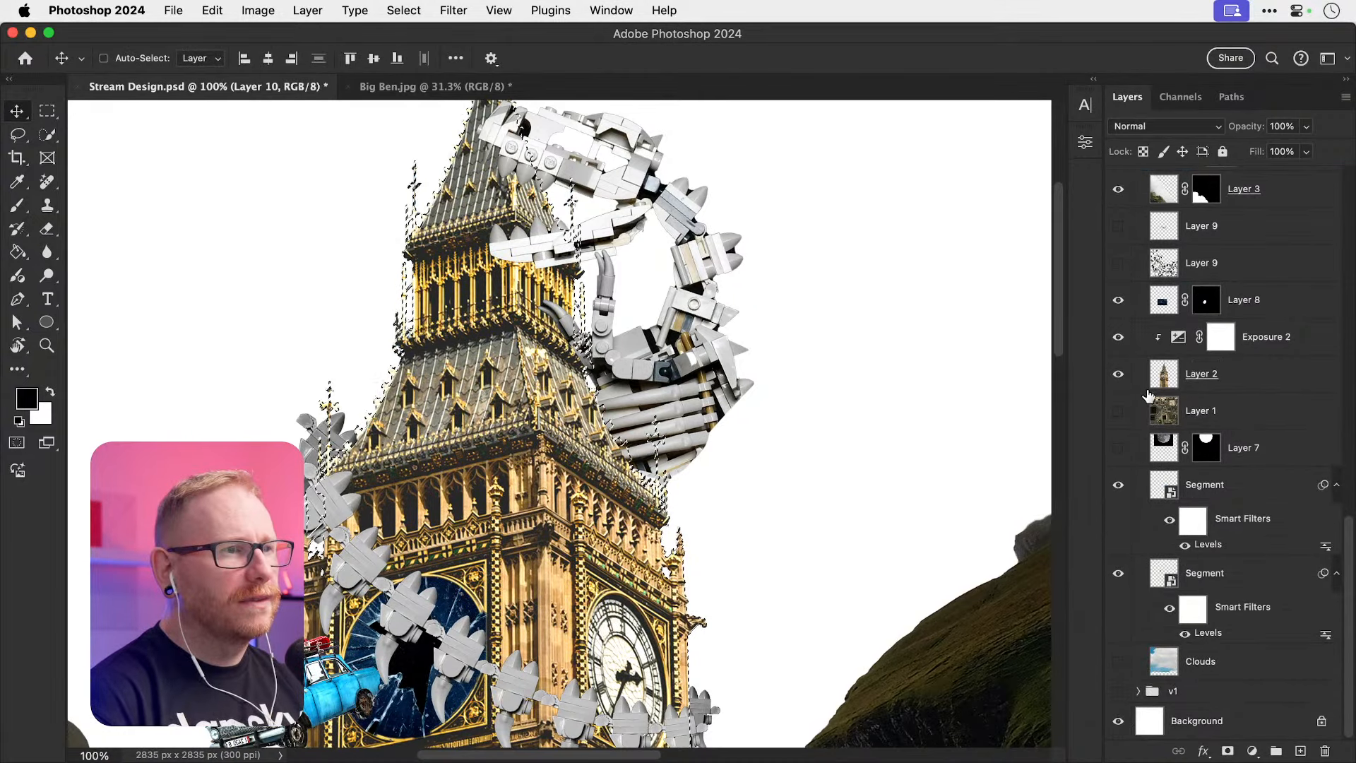
key("super+d")
Step: Try moving the dinosaur on Layer 10 about 50 px right and 33 px up, away from the tower
scroll(1146, 395, "up", 6)
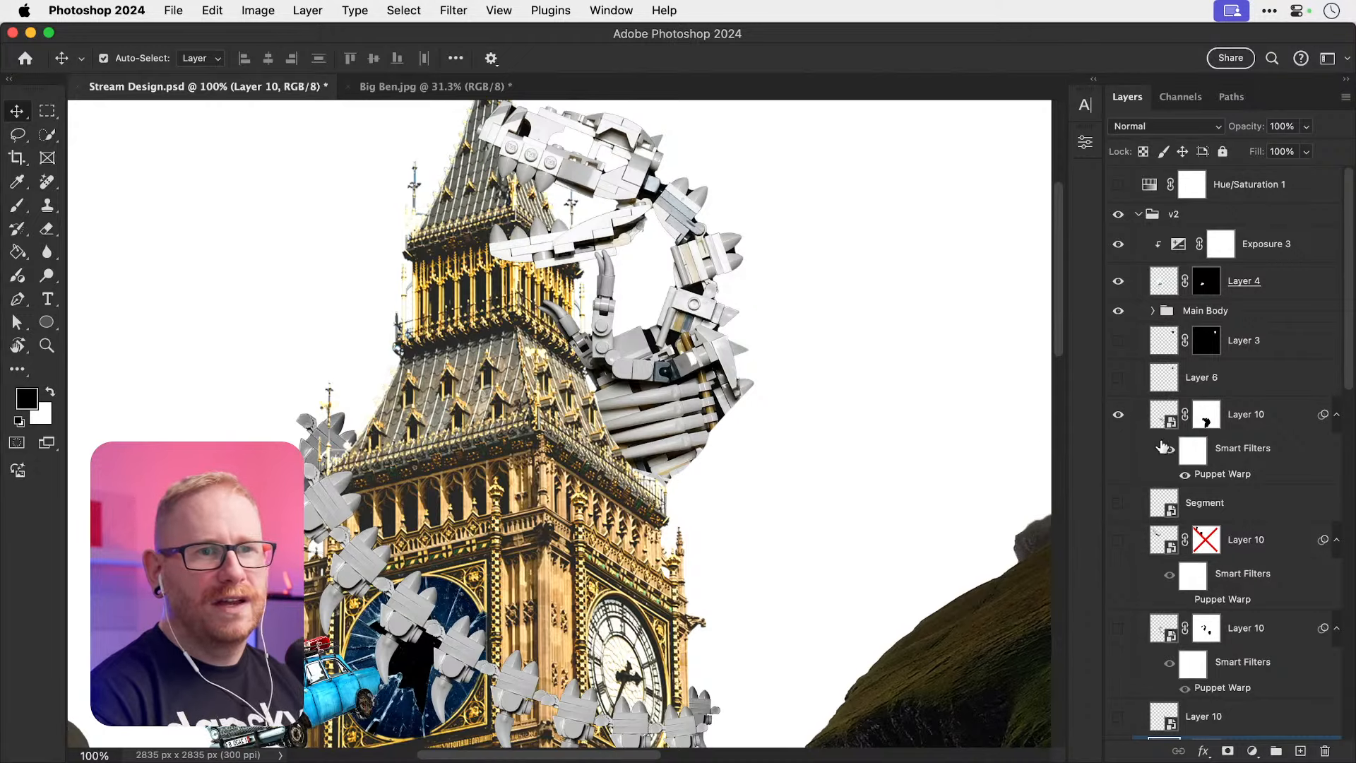
left_click(1257, 381)
left_click(664, 401)
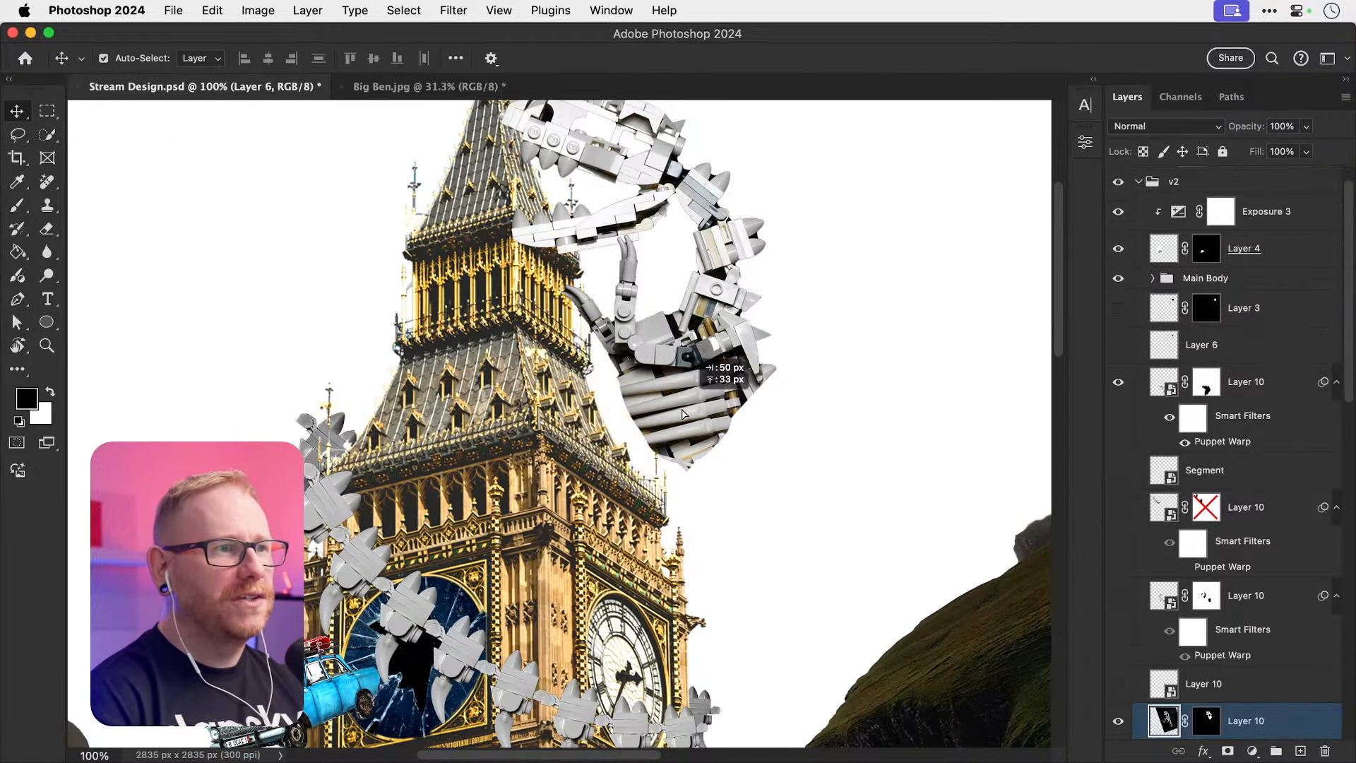
Step: Try masking out the Layer 10 dinosaur's claw where it overlaps the tower, using a size 70 black brush within the tower's outline
left_click(1206, 720)
scroll(1207, 495, "down", 10)
left_click(1164, 374, "super")
key("b")
mouse_move(553, 318)
left_mouse_down()
mouse_move(577, 335)
mouse_move(603, 334)
mouse_move(593, 384)
left_mouse_up()
key("super+d")
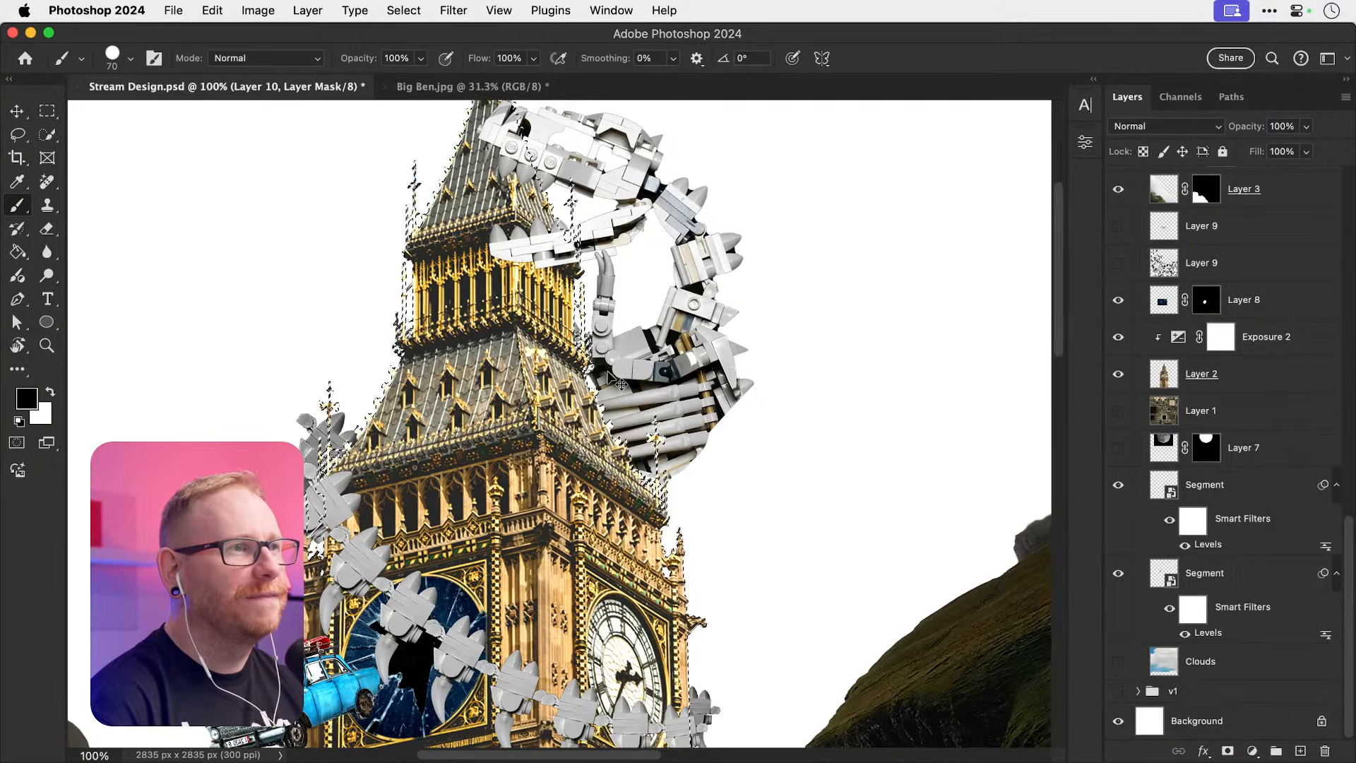
Step: Try restoring the dinosaur's claw with white, undo the recent mask strokes, and select Layer 10's image instead of its mask
key("x")
left_click_drag(569, 328, 545, 310)
key("super+z")
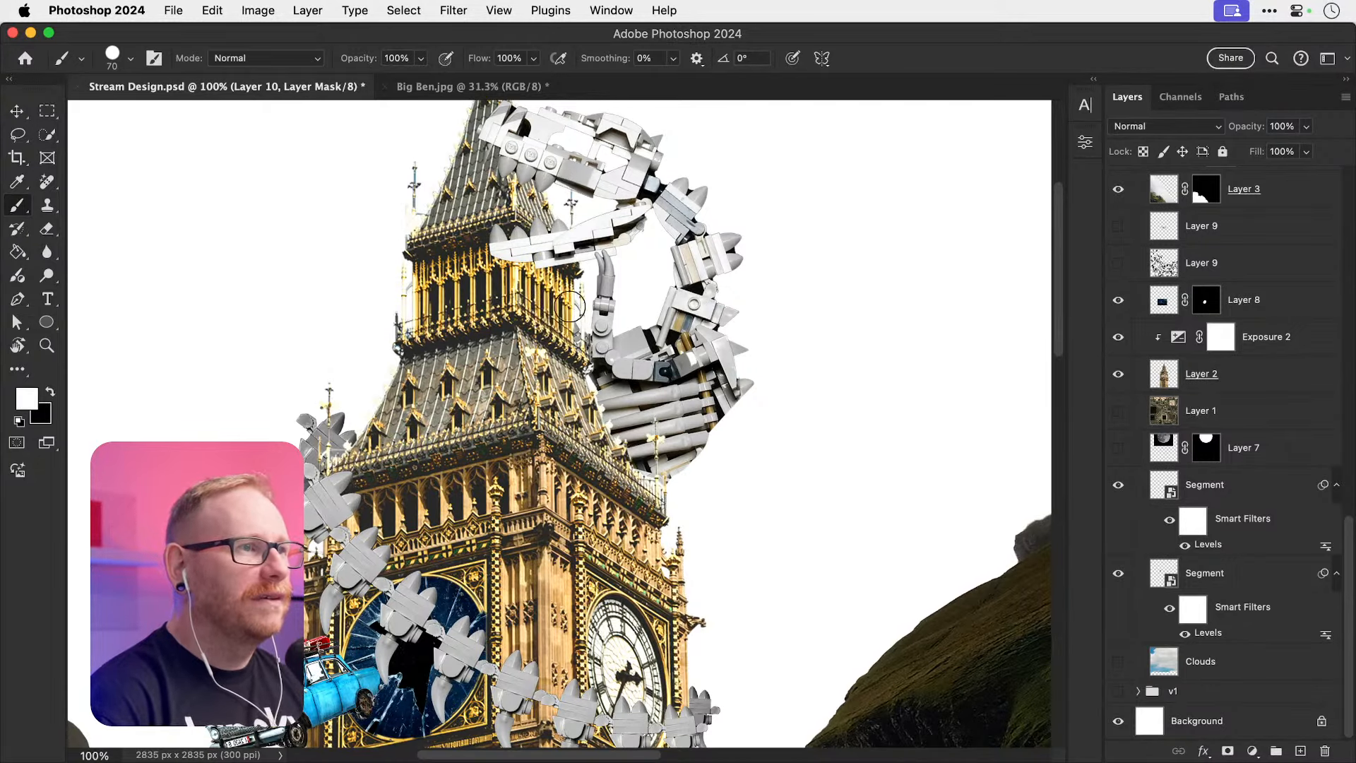
key("super+z")
key("super+z")
key("super+d")
key("x")
key("v")
key("super+0")
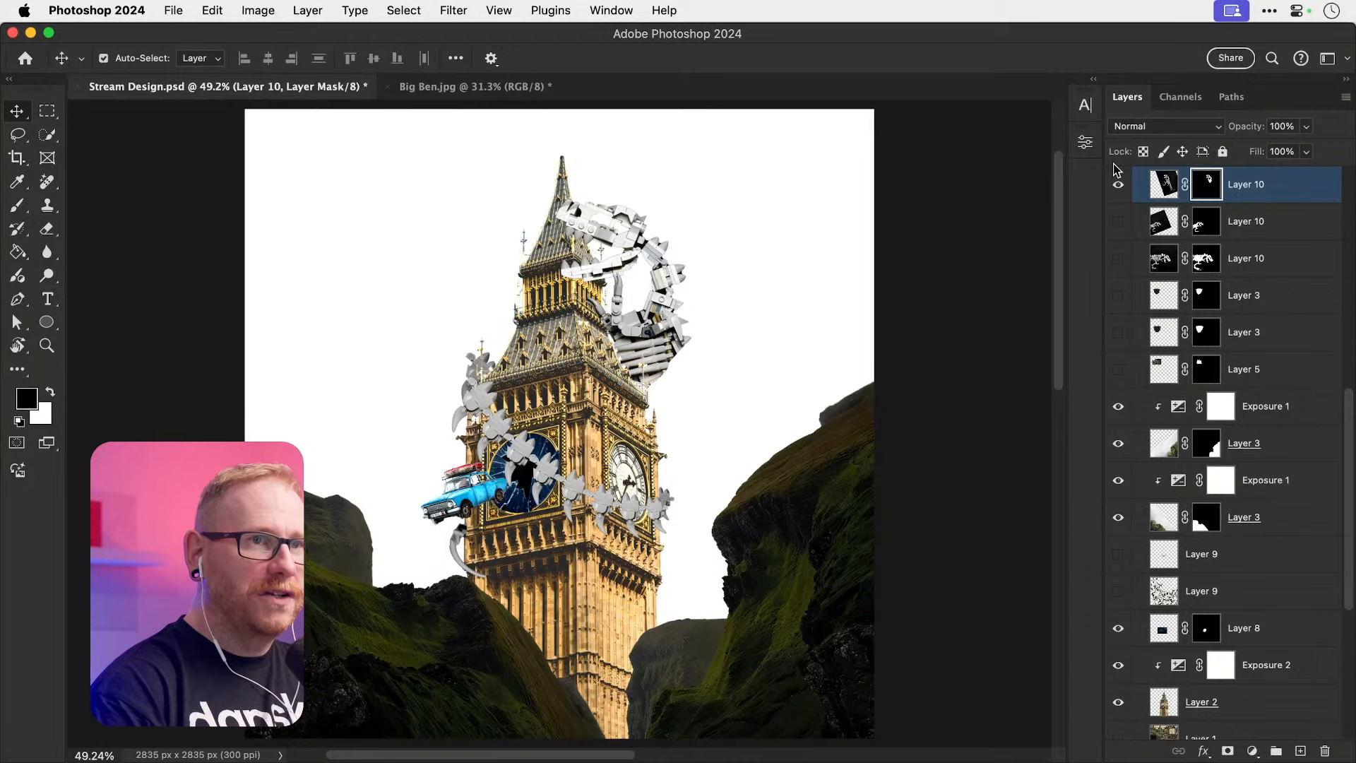
left_click(1254, 182)
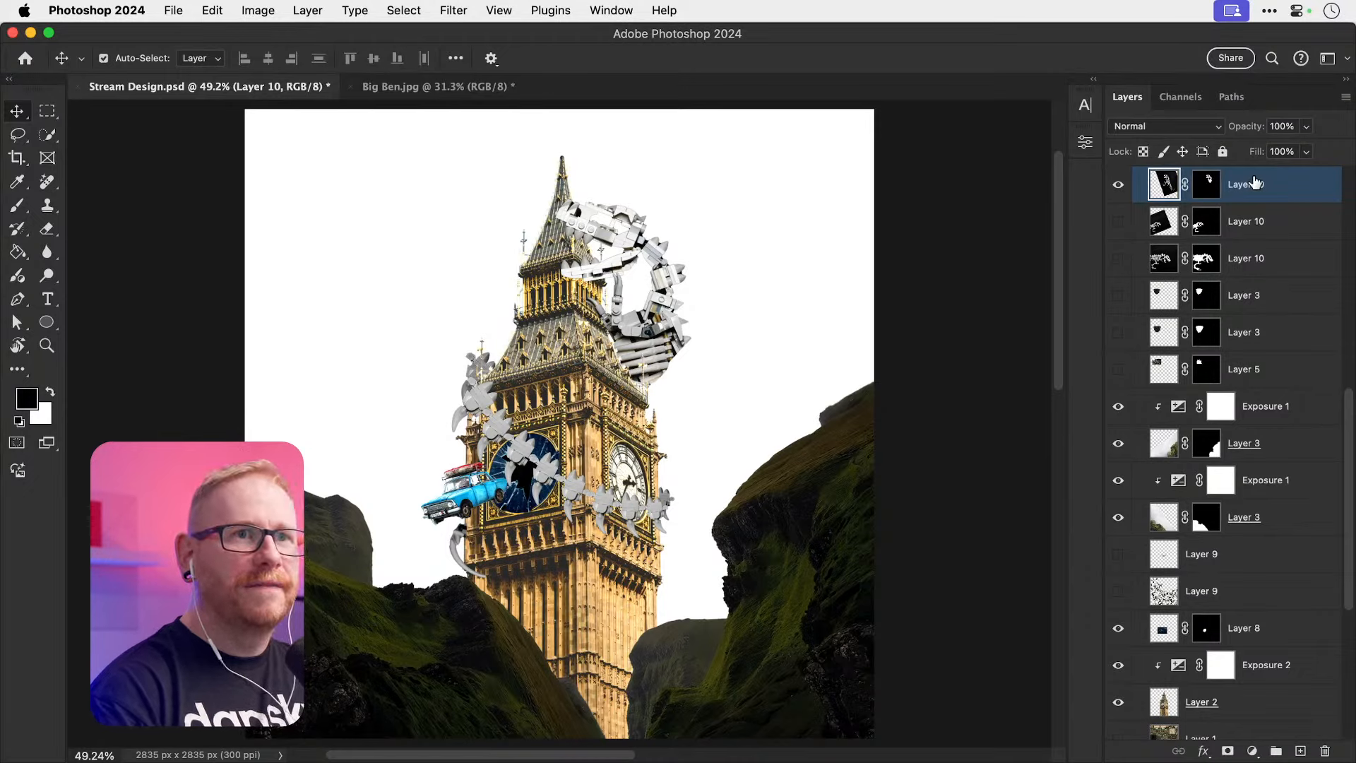
Step: Nudge the Layer 10 dinosaur slightly left toward the tower and inspect where its ribs meet the roof
key("shift+Left")
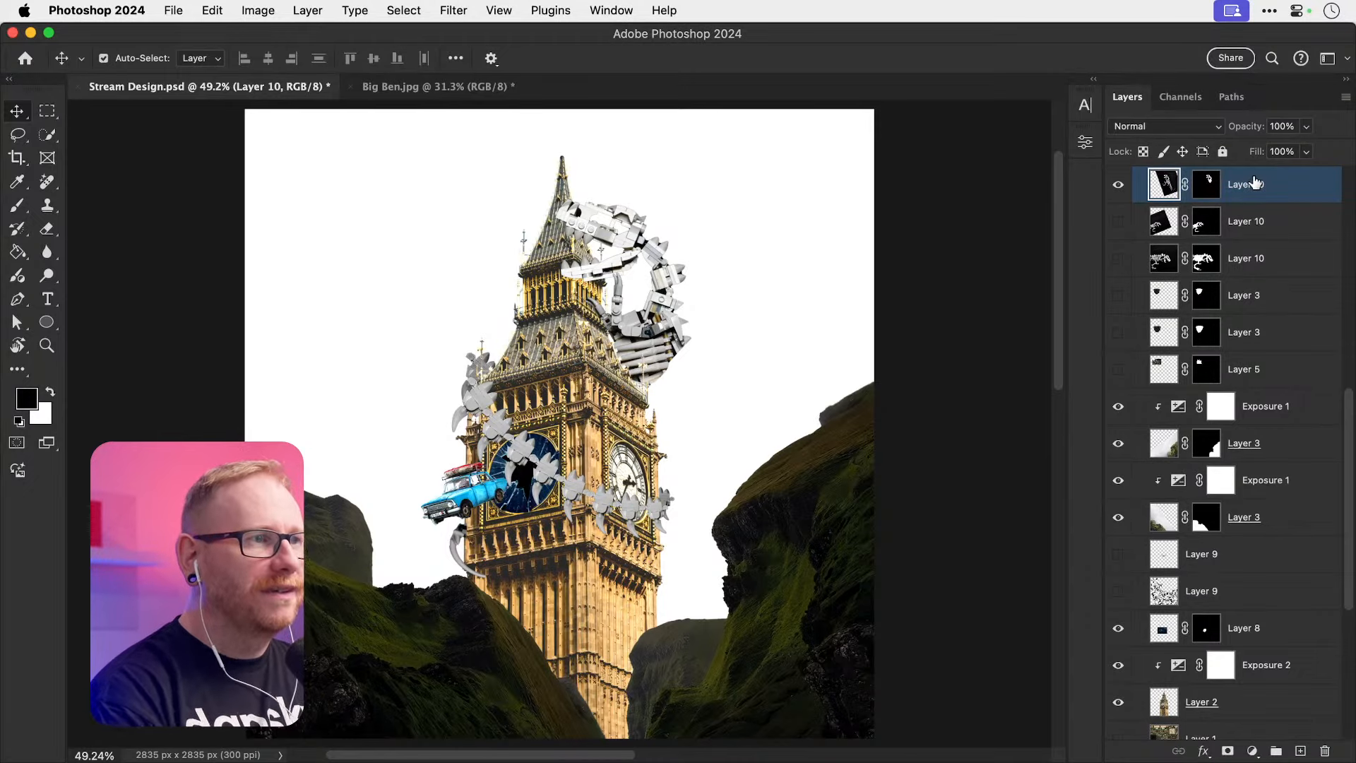
key("z")
left_click(647, 338)
left_click(647, 339)
key("v")
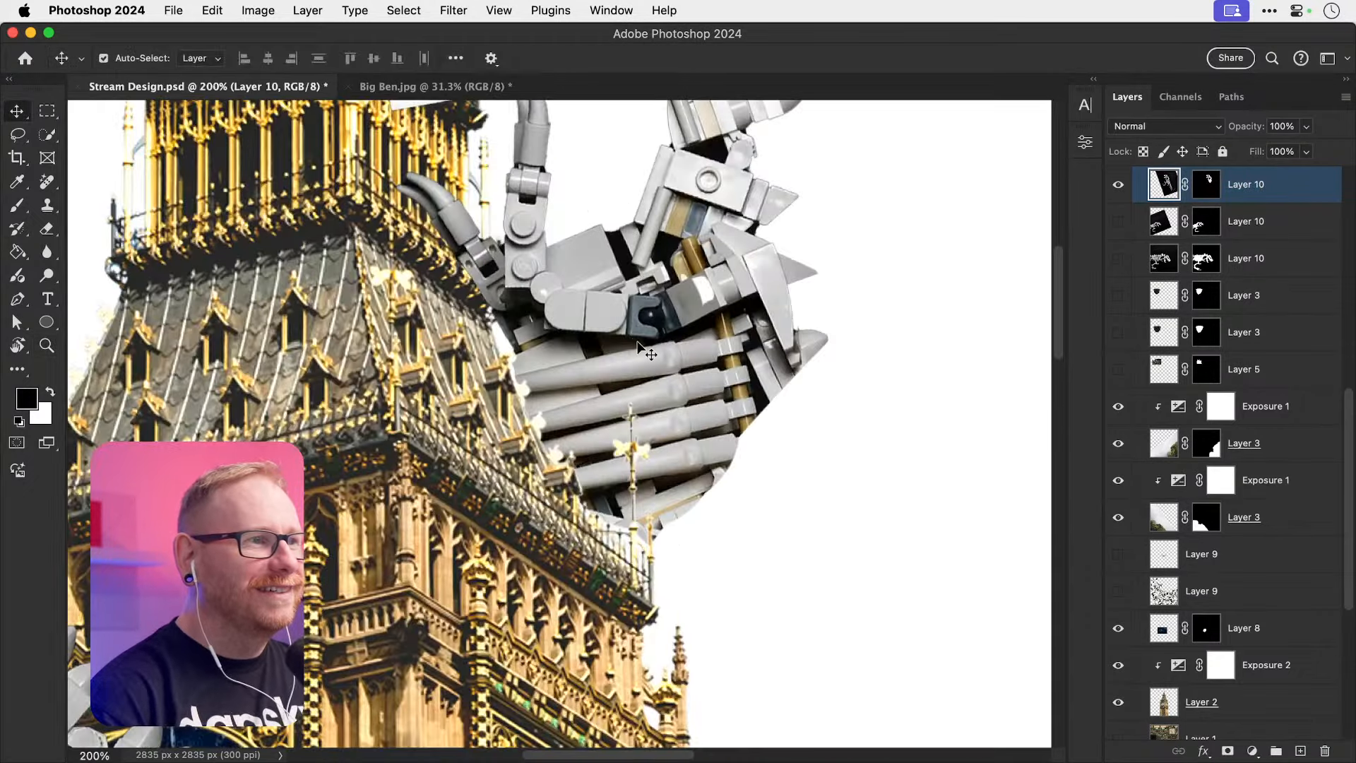
key("super+0")
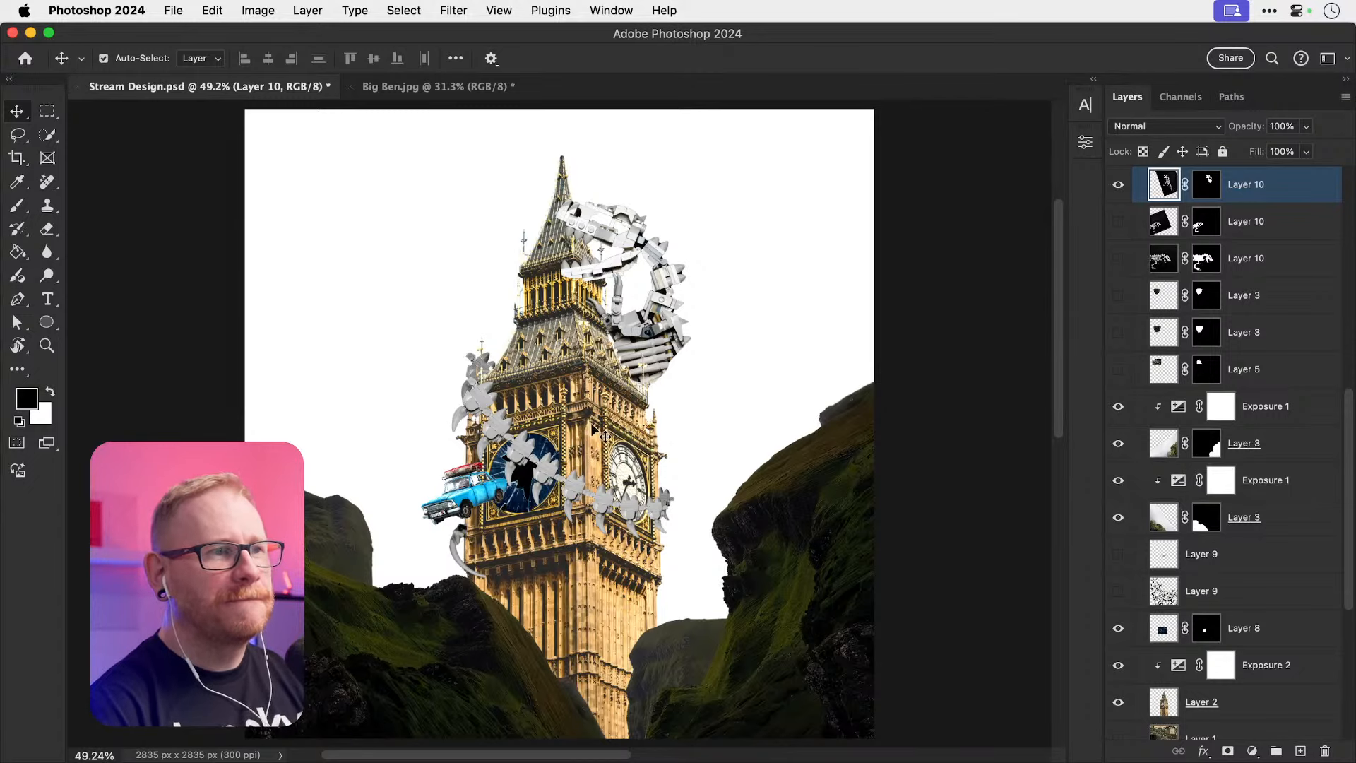
Step: Compare the tower on Layer 2 with and without Exposure 2, and show Hue/Saturation 1 to view the composite in greyscale
left_click(593, 427)
left_click(1119, 665)
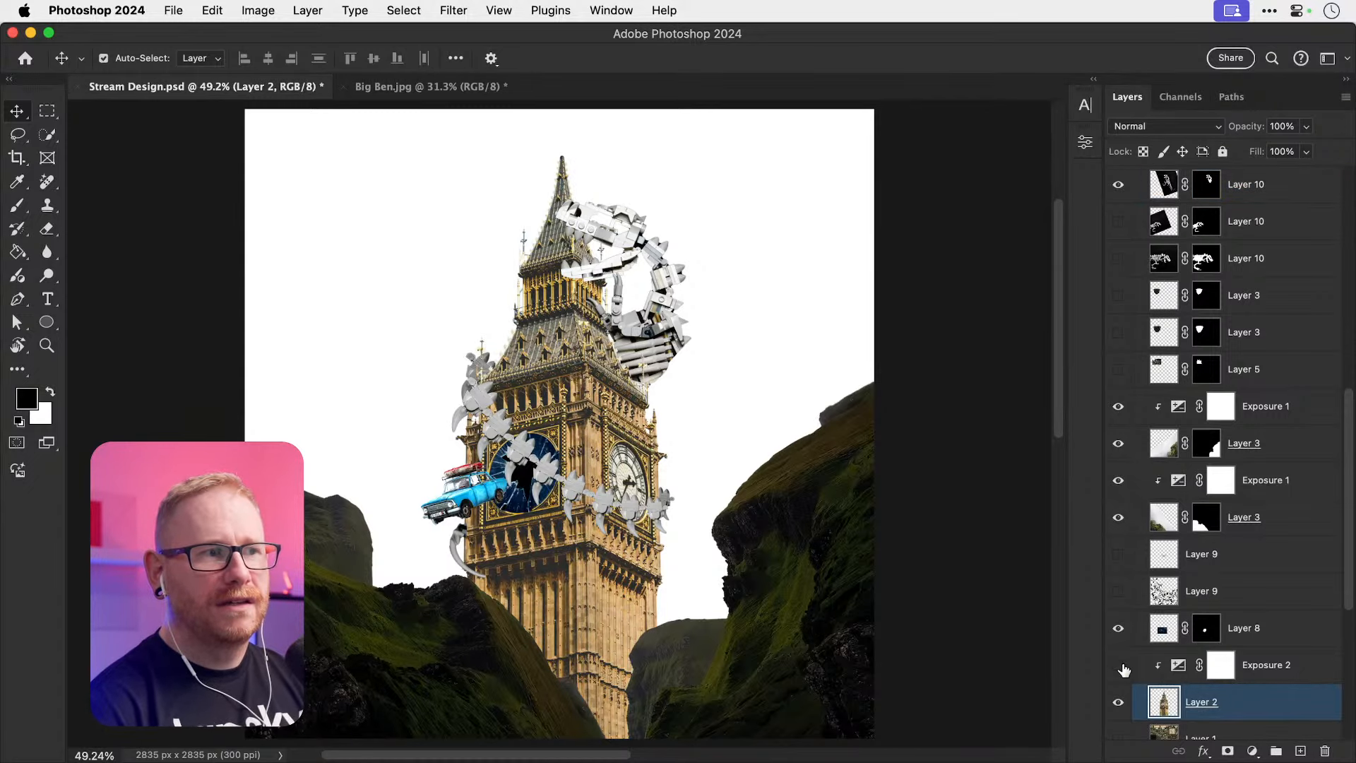
left_click(1121, 666)
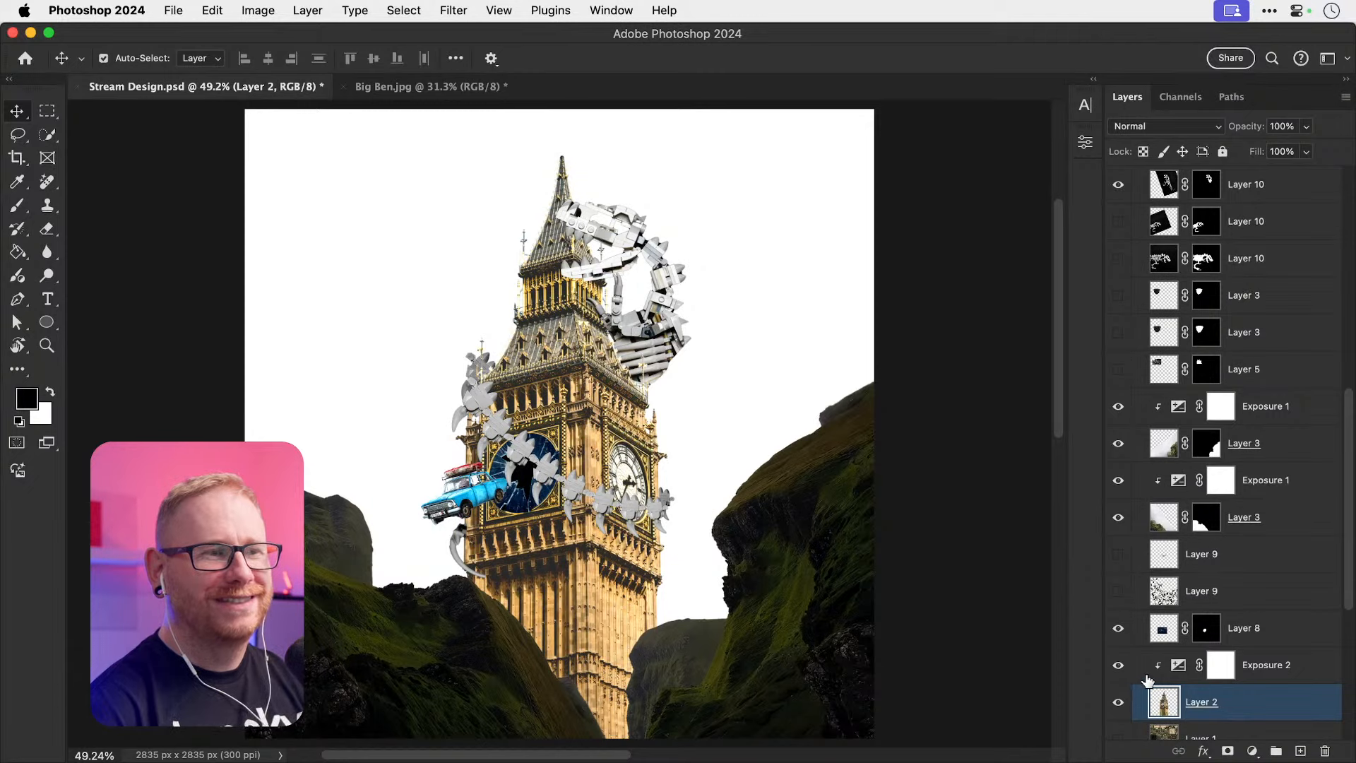
scroll(1190, 426, "up", 10)
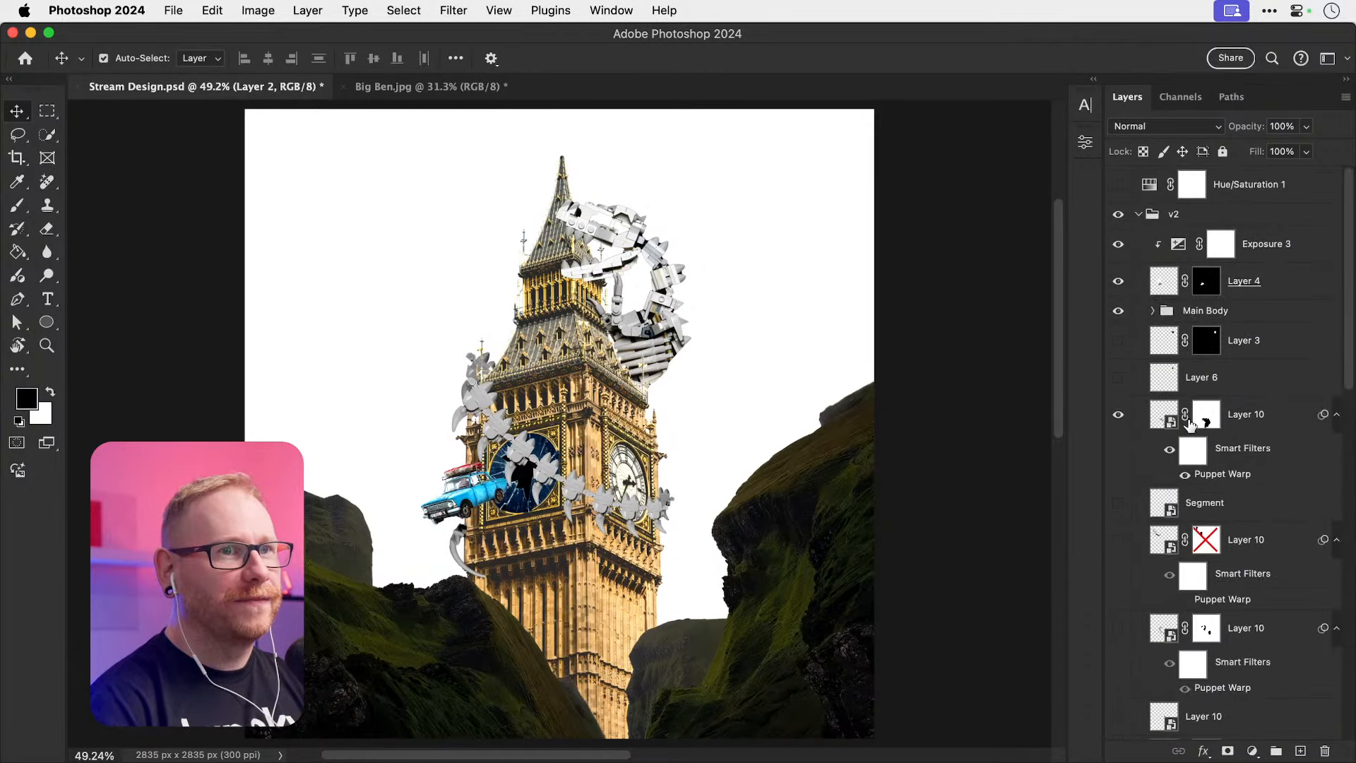
left_click(1118, 184)
Step: Add a Curves adjustment above Exposure 2 to darken the tower, lowering the white endpoint's output to 110 and mapping input 122 to output 40
scroll(1201, 495, "down", 10)
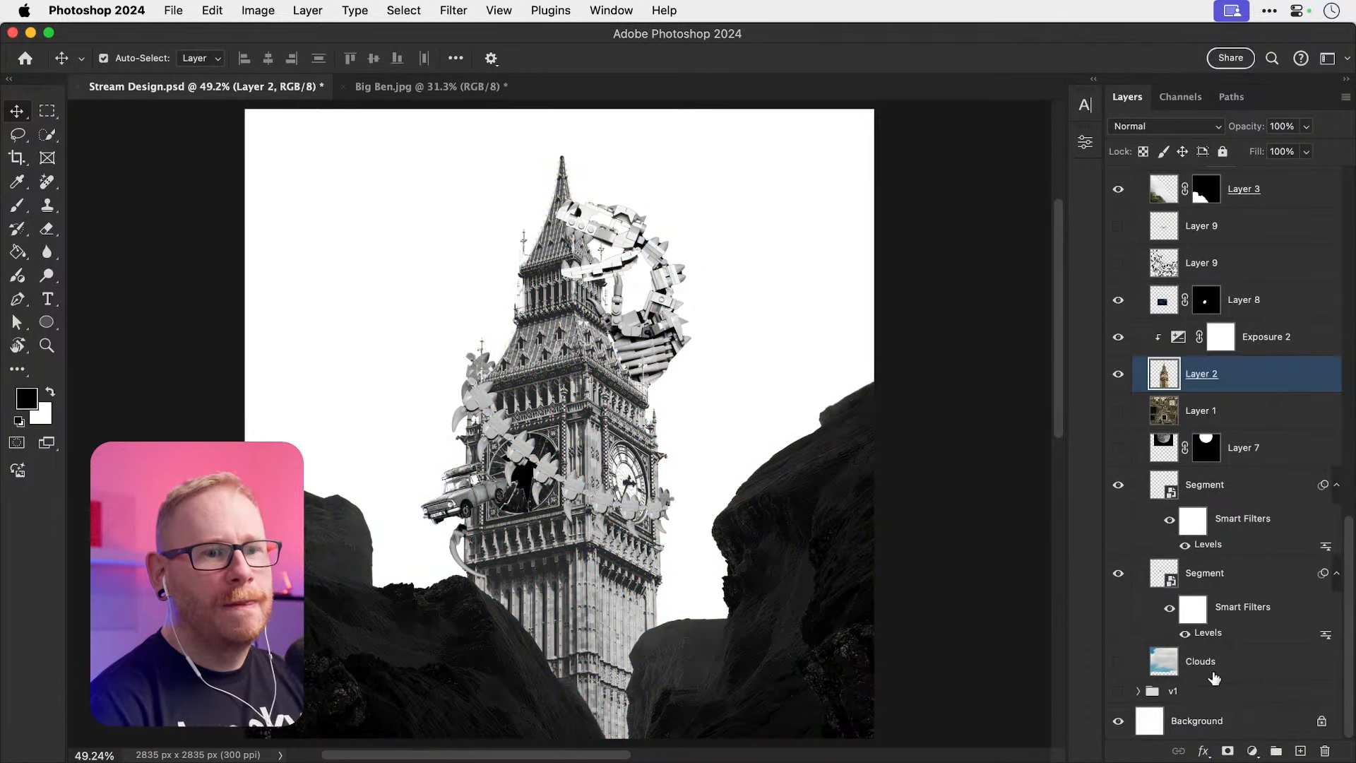
left_click(1269, 344)
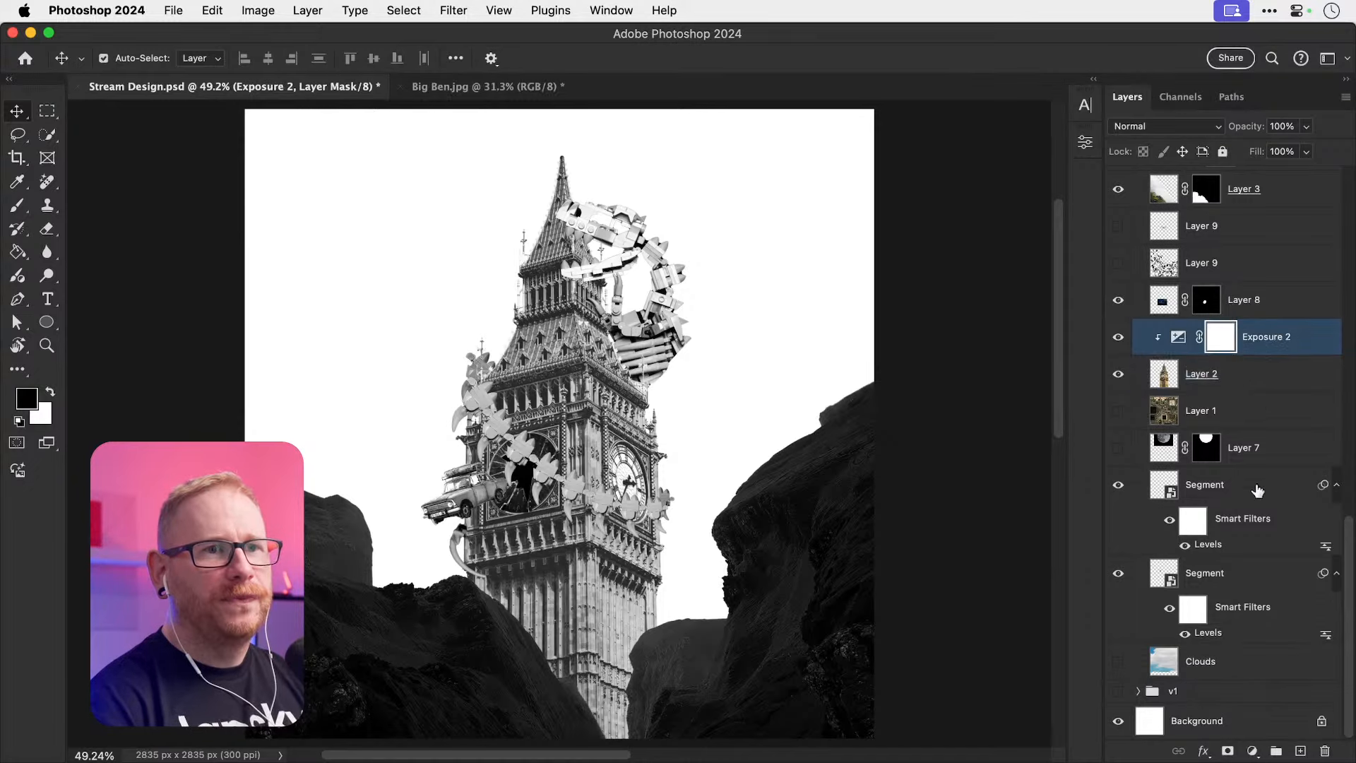
left_click(1253, 750)
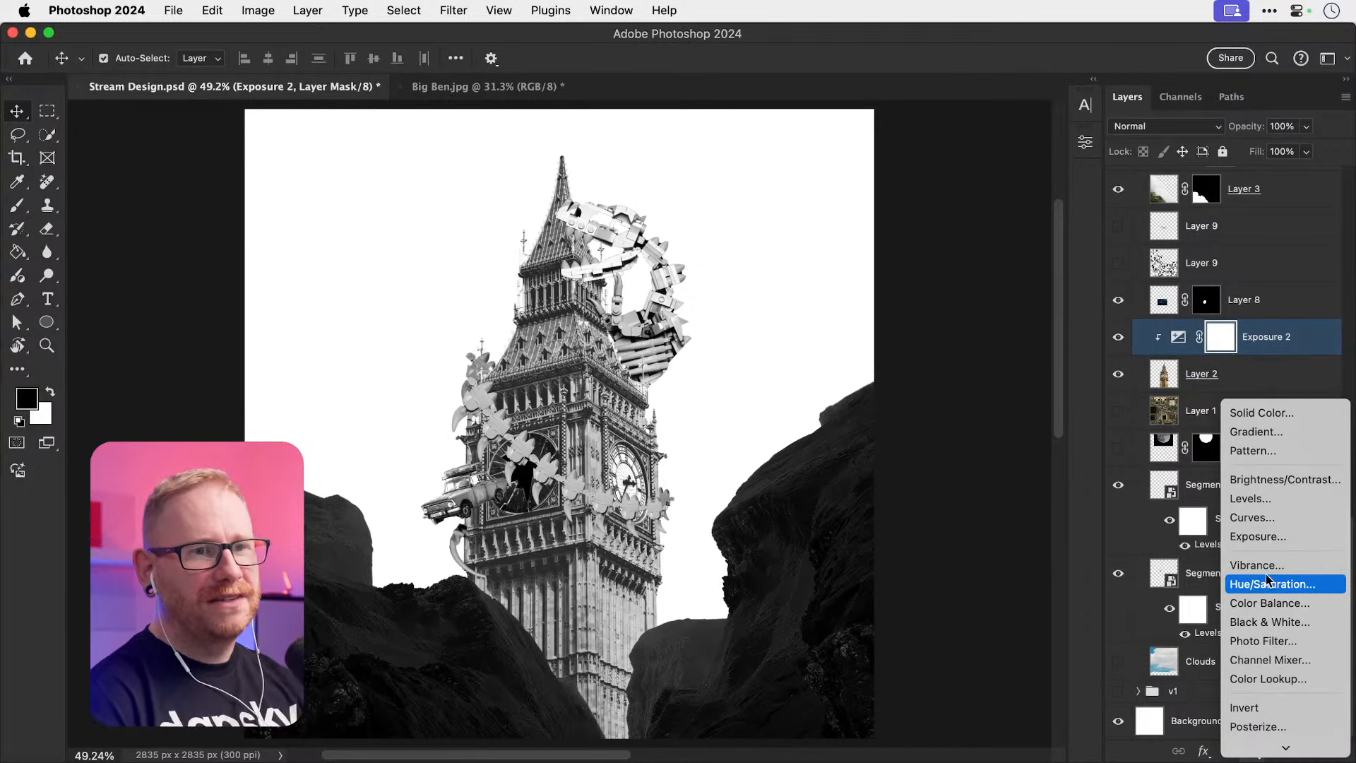
left_click(1284, 517)
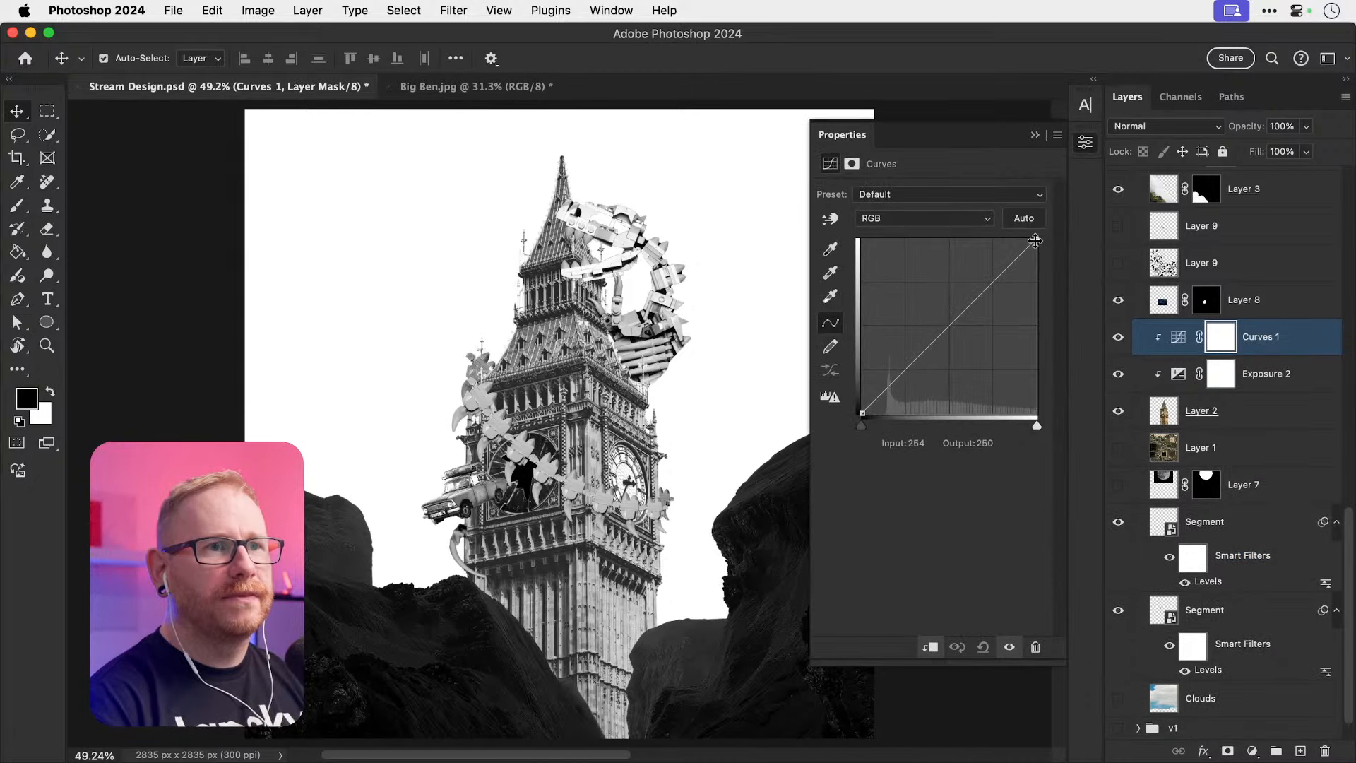
left_click_drag(1035, 241, 1041, 340)
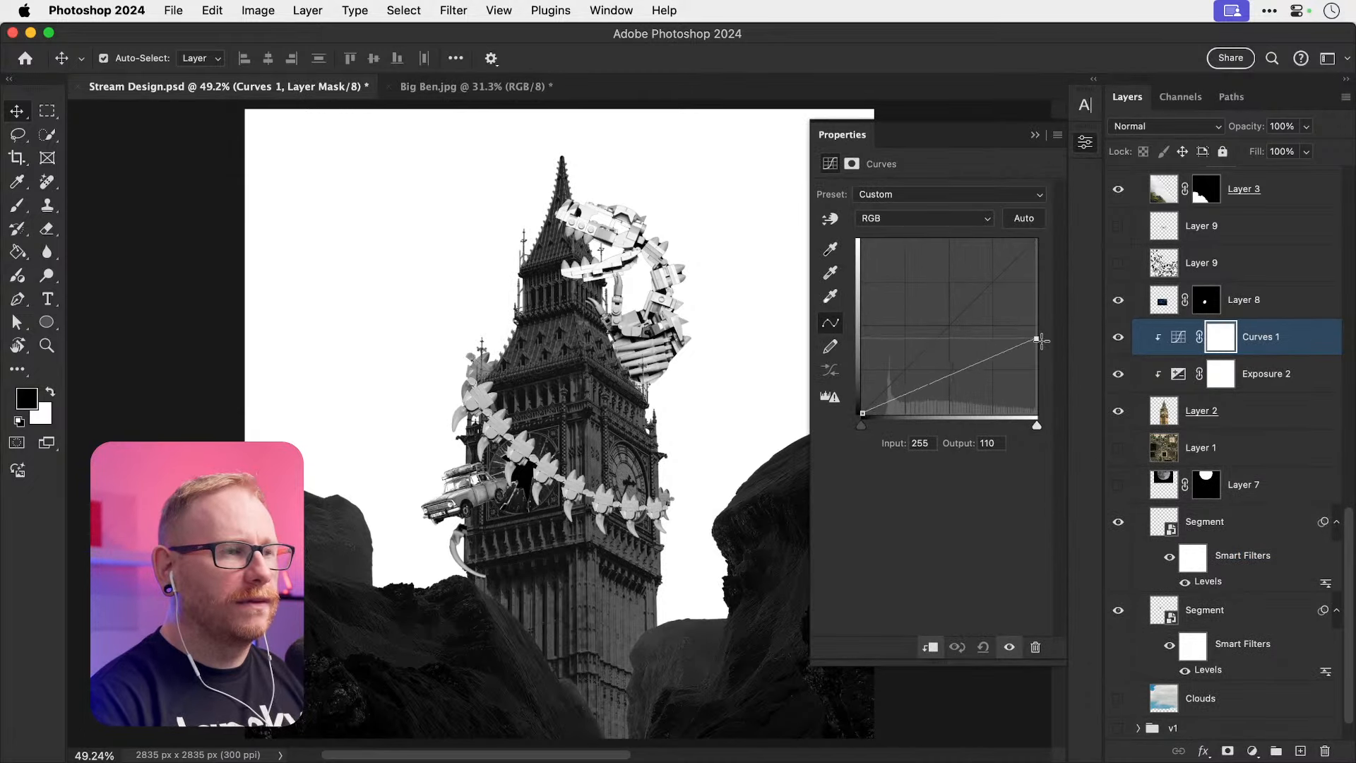
left_click_drag(947, 376, 946, 385)
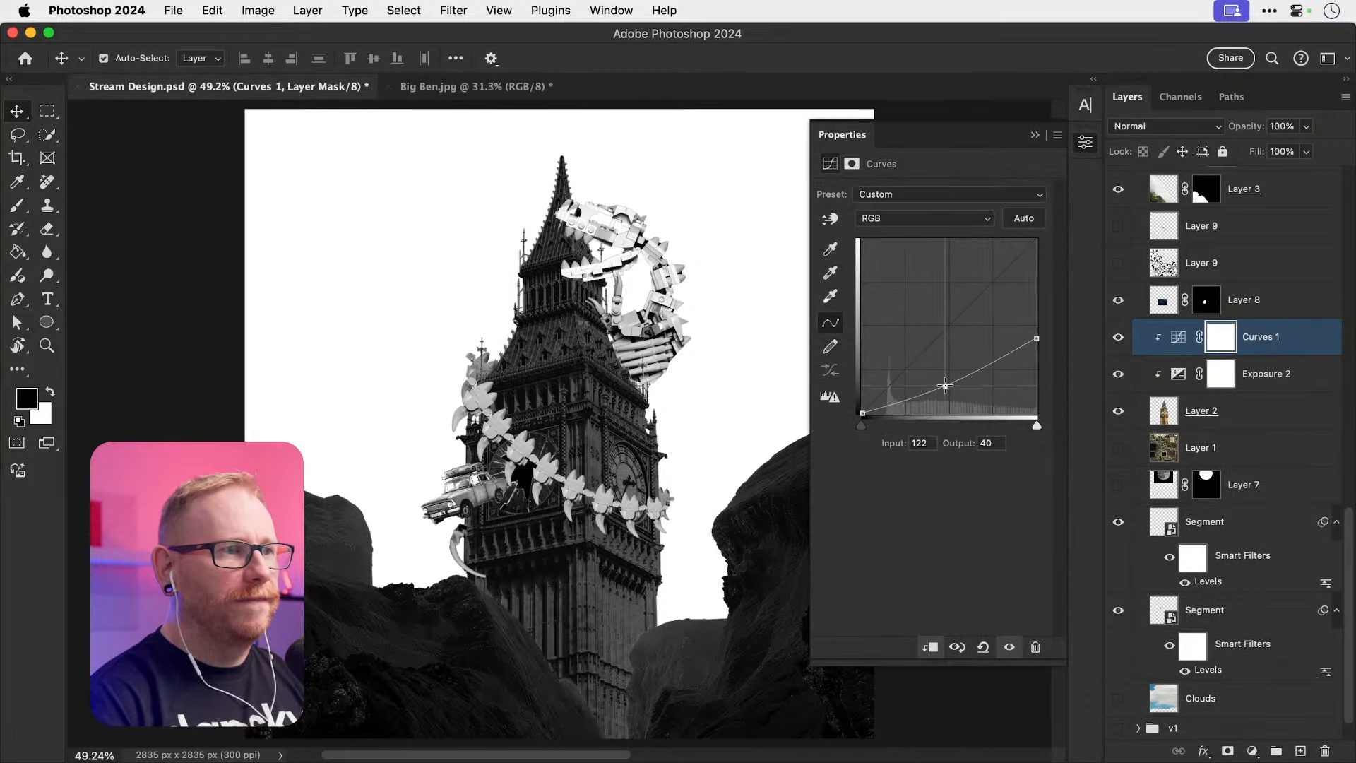
left_click(1035, 134)
Step: Paint black on the Curves 1 mask with a large soft brush around size 500 to lighten both sides of the tower
key("b")
mouse_move(457, 327)
left_mouse_down()
mouse_move(483, 228)
mouse_move(429, 354)
mouse_move(454, 327)
left_mouse_up()
left_click(425, 549)
left_click_drag(426, 548, 420, 548)
mouse_move(647, 170)
left_mouse_down()
mouse_move(626, 208)
mouse_move(687, 277)
mouse_move(651, 252)
mouse_move(653, 281)
mouse_move(666, 252)
mouse_move(698, 257)
mouse_move(742, 345)
mouse_move(699, 363)
left_mouse_up()
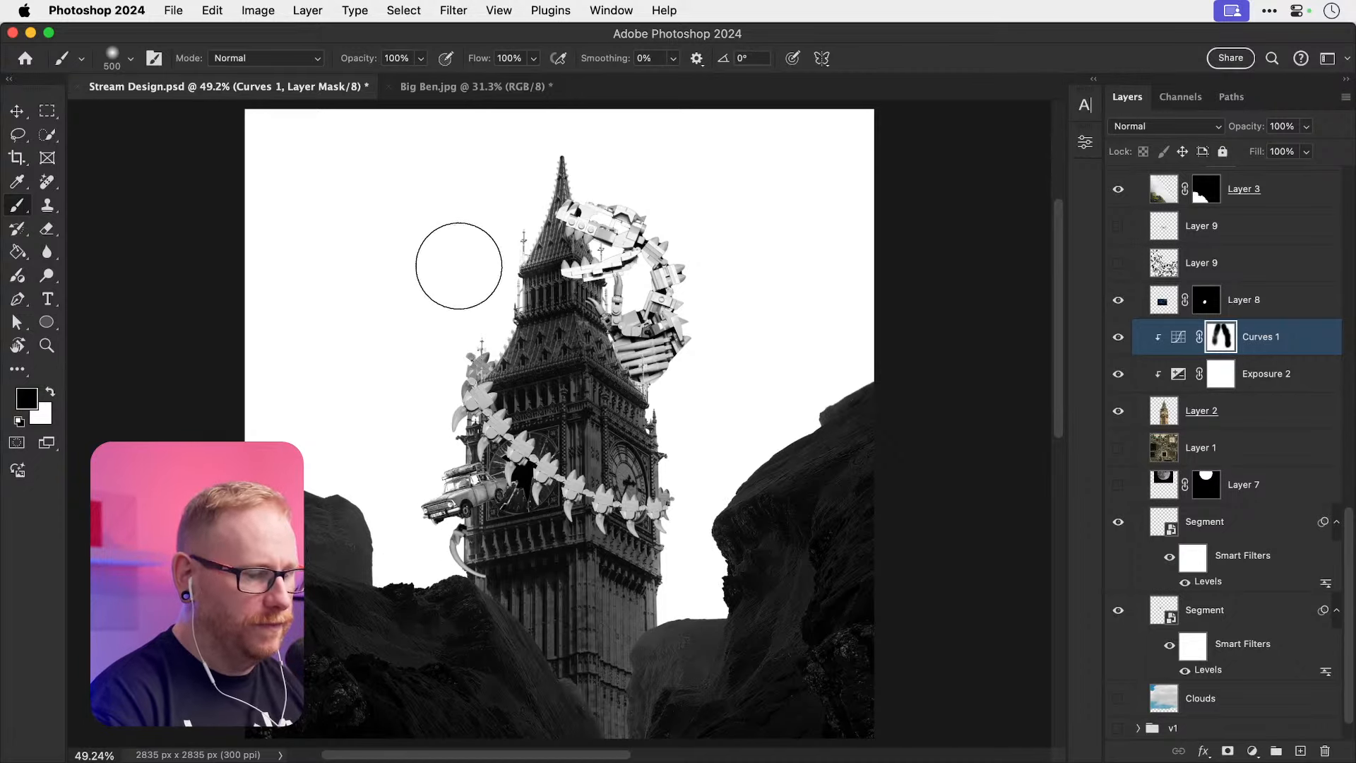
key("bracketright")
key("bracketright")
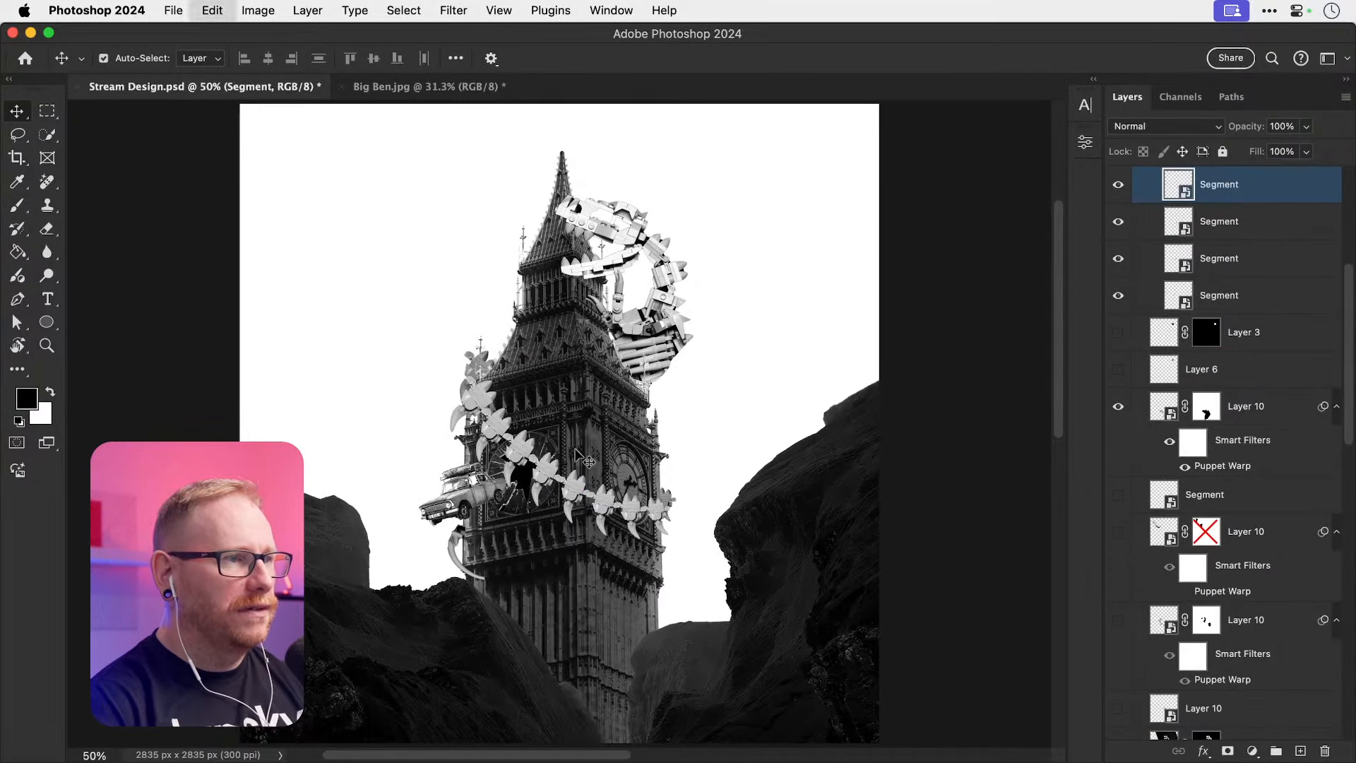
Step: Rename Layer 4 as Car
scroll(1232, 318, "up", 4)
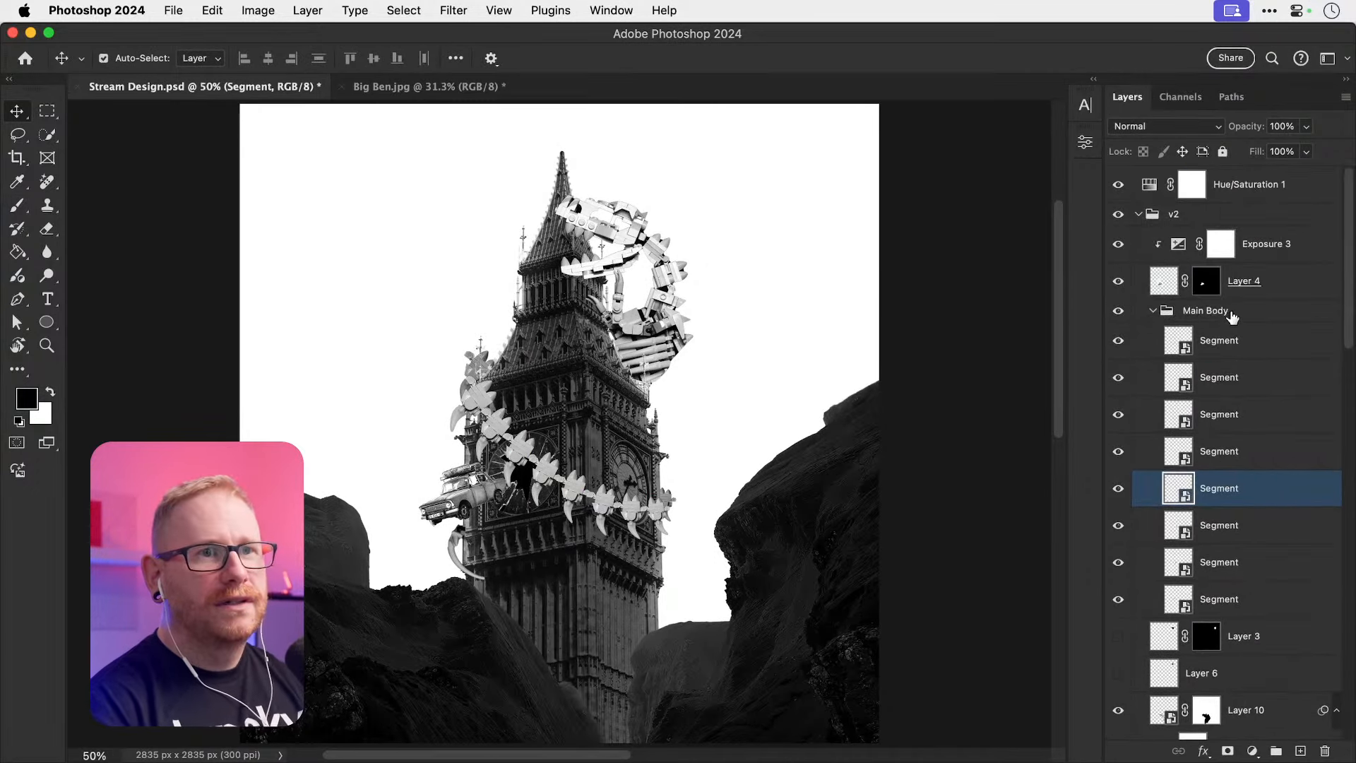
left_click(1225, 315)
double_click(1244, 281)
type("Car")
key("Return")
Step: Add a Curves adjustment above the Main Body group and clip it to that group
left_click(1206, 311)
left_click(1251, 751)
left_click(1259, 499)
left_click(929, 647)
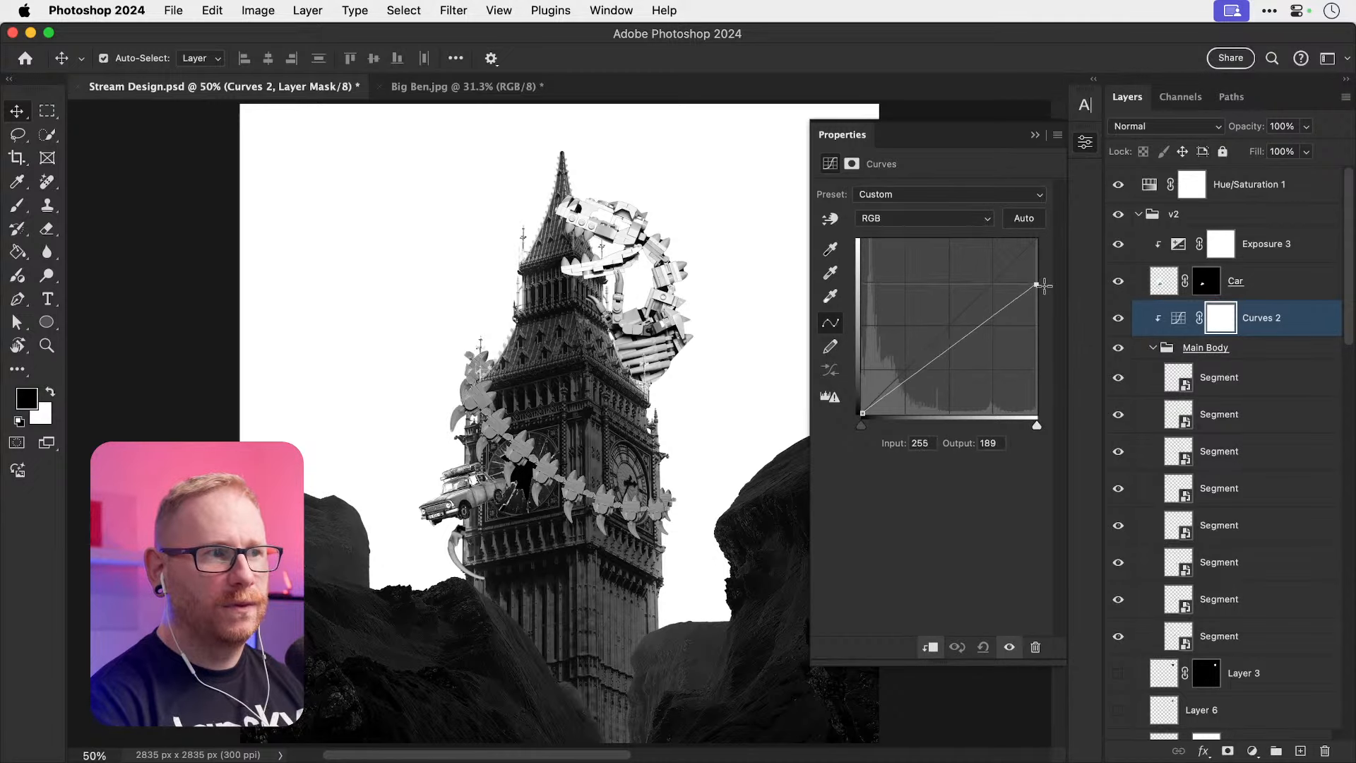
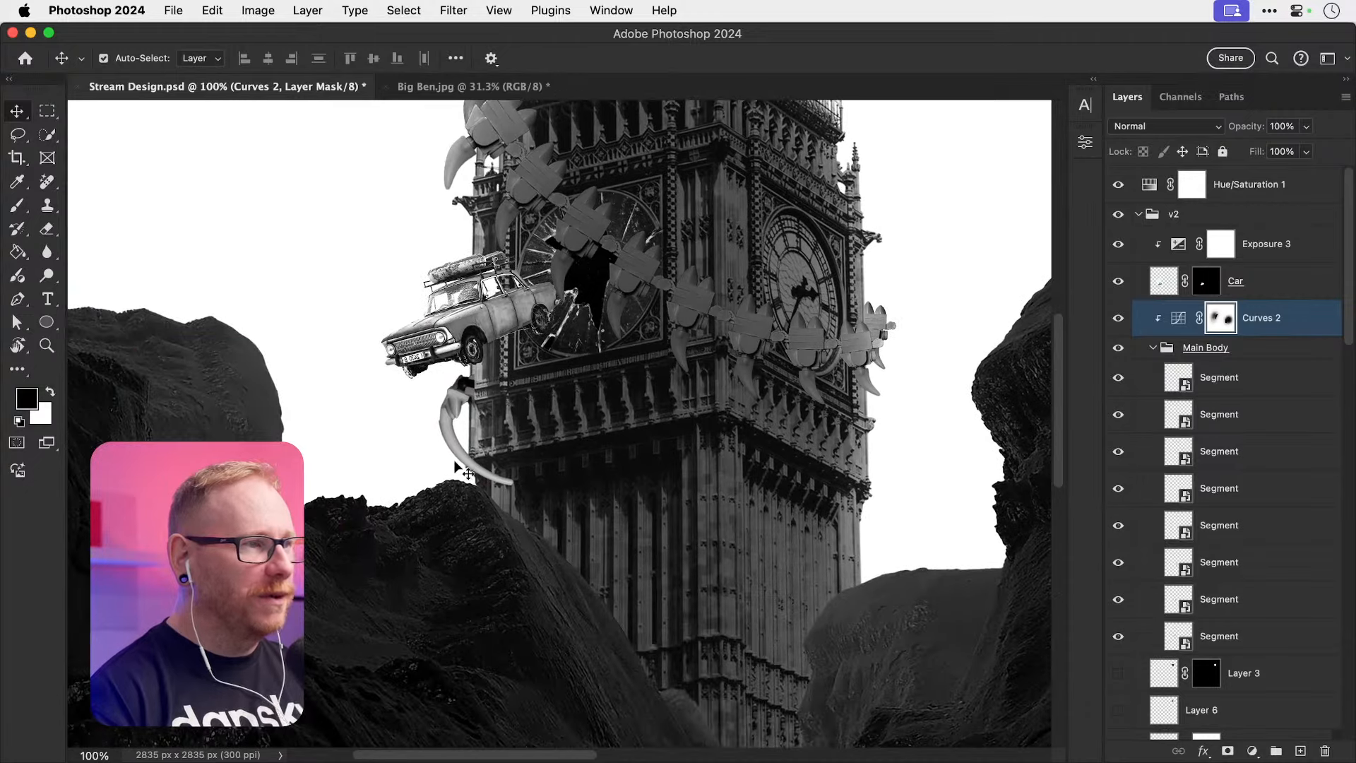
Step: Darken the Layer 10 claw below the car with a clipped Curves adjustment, lowering the white endpoint and mapping input 139 to output 54
left_click(459, 455)
left_click(1254, 751)
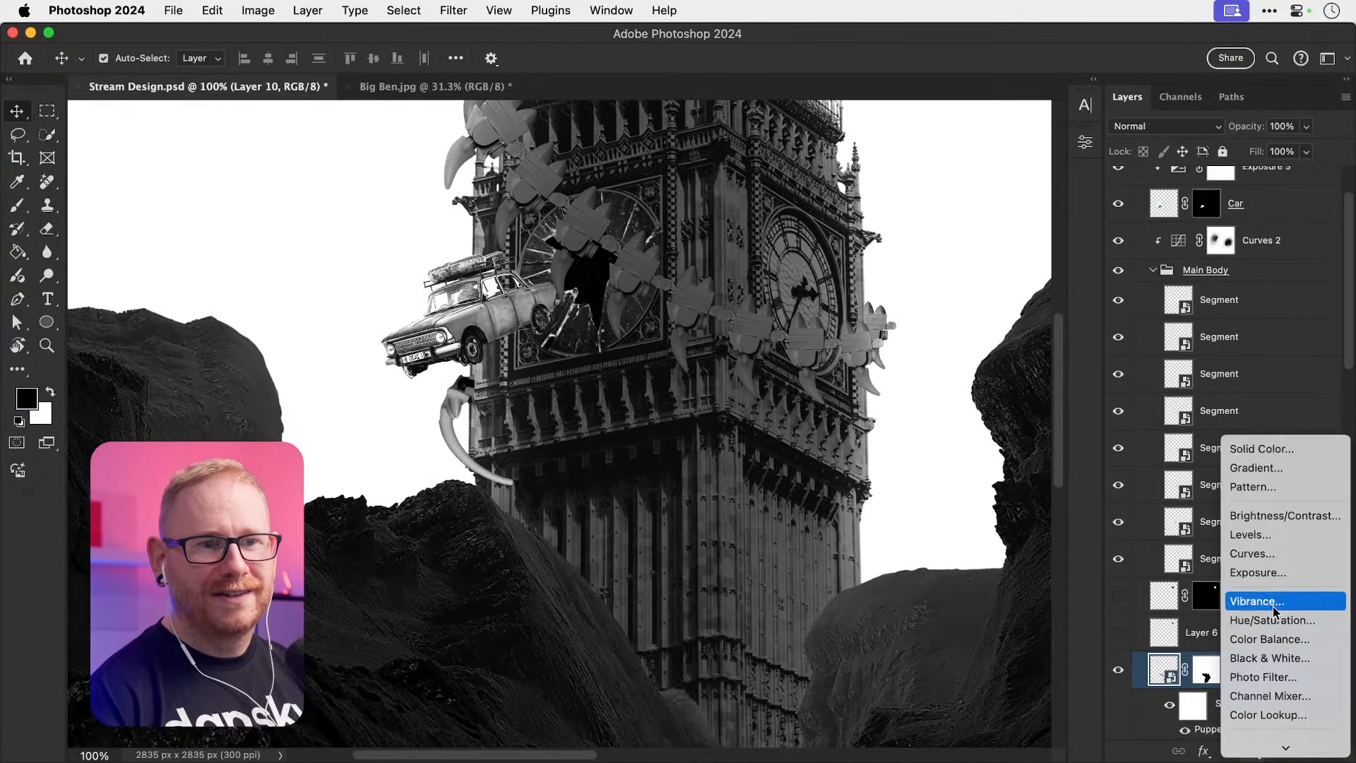
left_click(1244, 552)
left_click(929, 647)
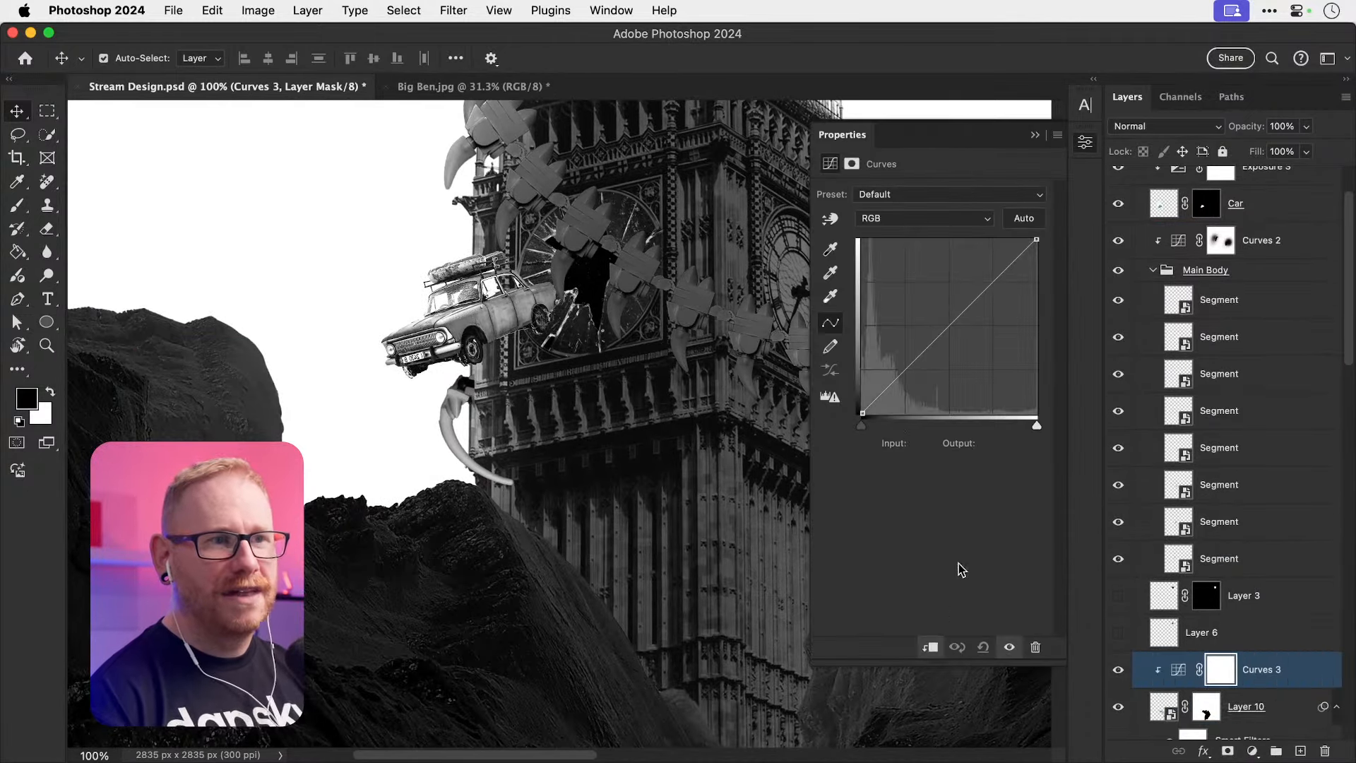
left_click_drag(1036, 243, 1036, 290)
left_click_drag(957, 346, 956, 376)
Step: Mask Curves 3 on part of the claw below the car with a soft black brush reduced below size 90
key("b")
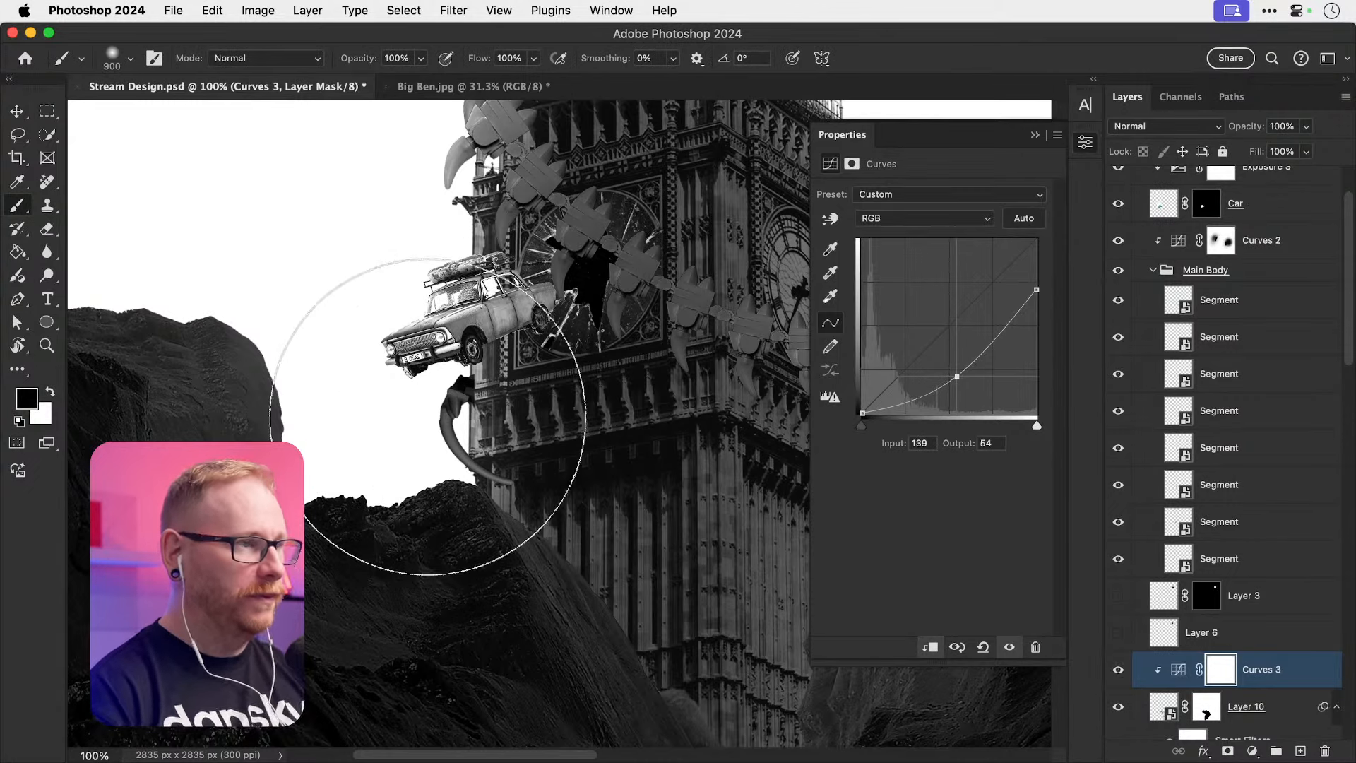
key("bracketleft")
key("bracketleft")
key("bracketleft")
key("bracketleft")
key("bracketleft")
key("bracketleft")
key("bracketleft")
key("bracketleft")
key("bracketleft")
key("bracketleft")
key("bracketleft")
key("bracketleft")
key("bracketleft")
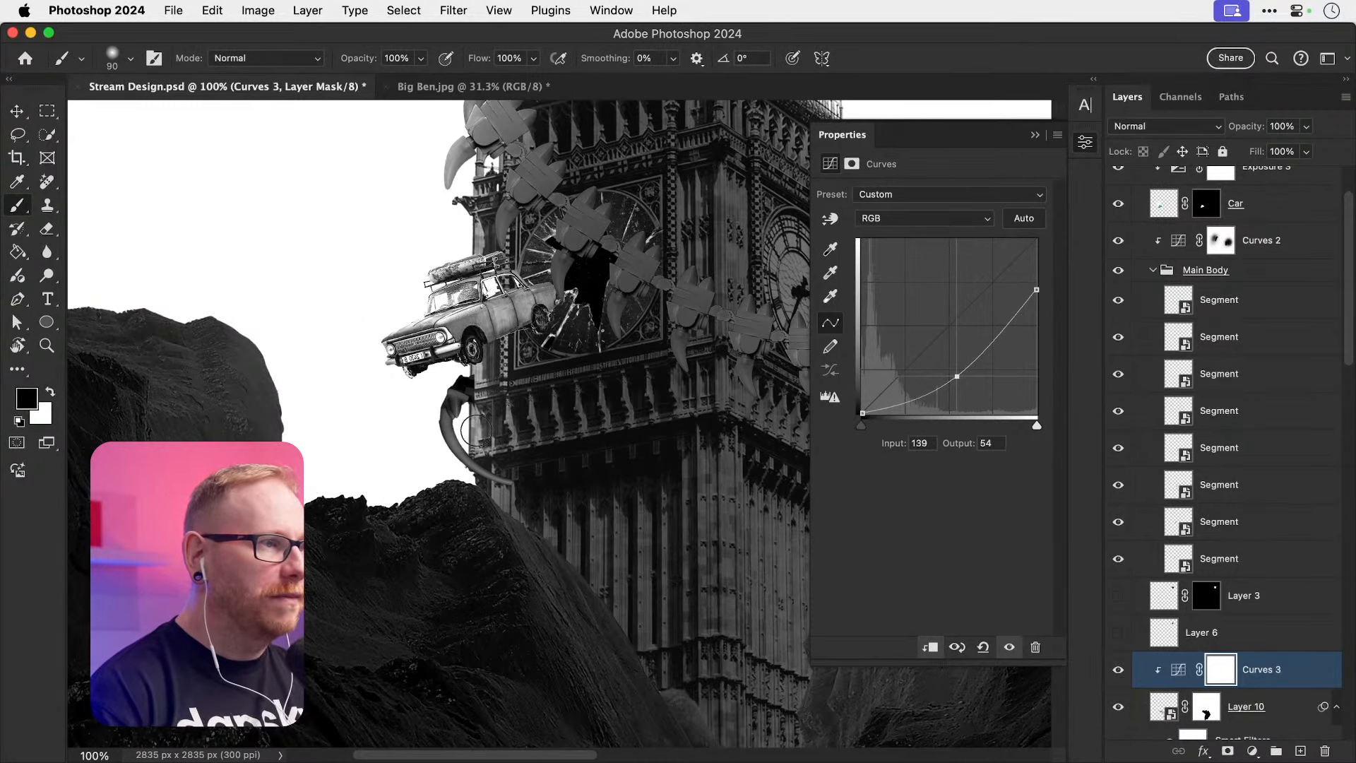
key("bracketleft")
key("bracketleft")
Step: Select the Car layer and undo its accidental move
key("v")
key("super+plus")
left_click_drag(423, 297, 513, 515)
left_click_drag(482, 401, 478, 426)
key("super+z")
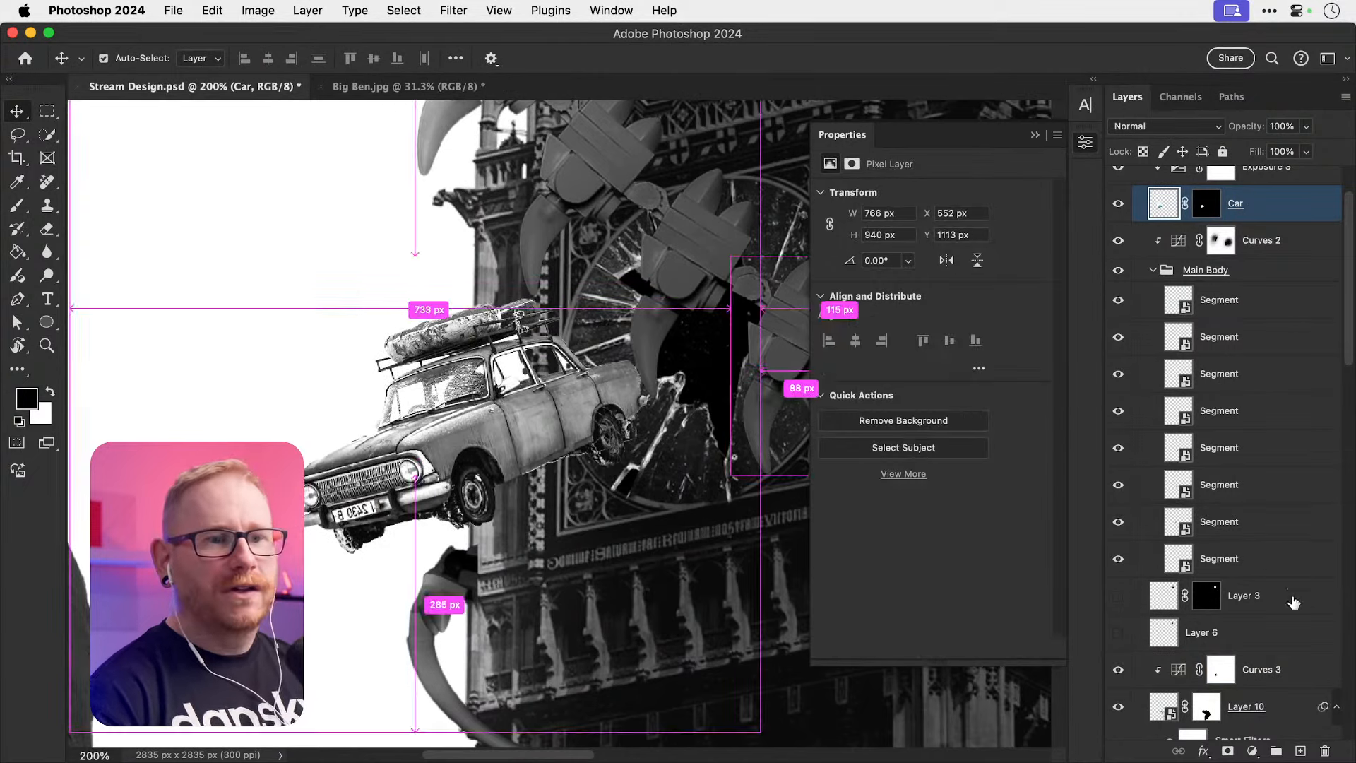
Step: Darken the car with a Curves adjustment clipped to the Car layer, mapping input 127 to output 55
left_click(1252, 750)
left_click(1264, 554)
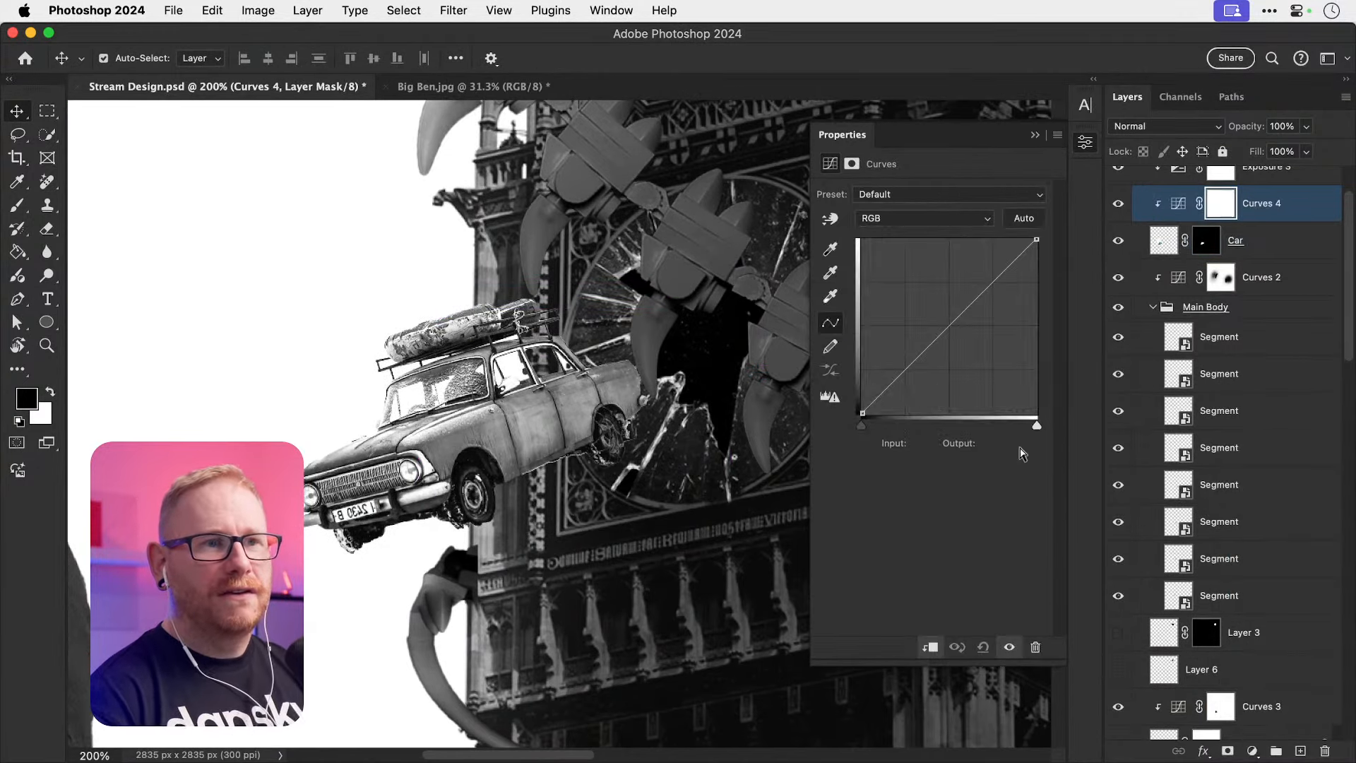
left_click(931, 647)
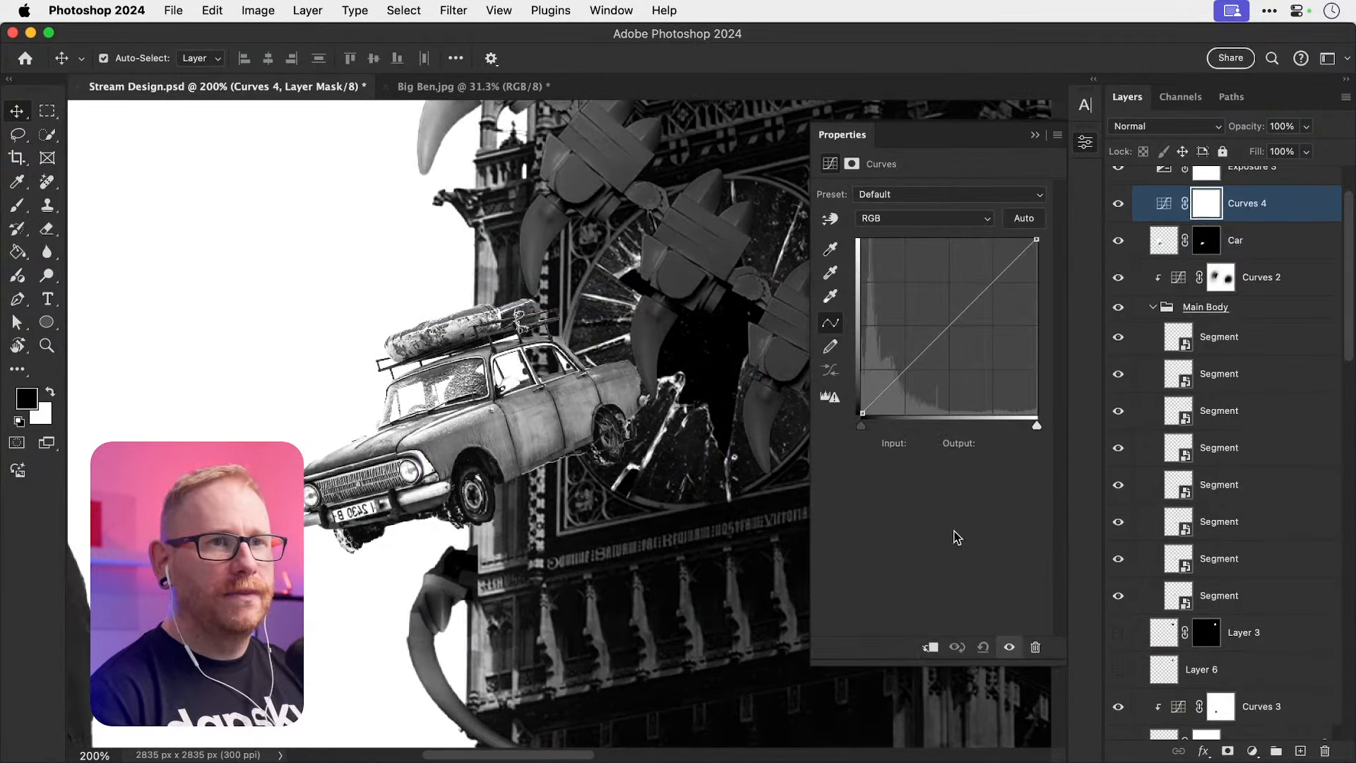
left_click(931, 647)
left_click_drag(948, 326, 949, 375)
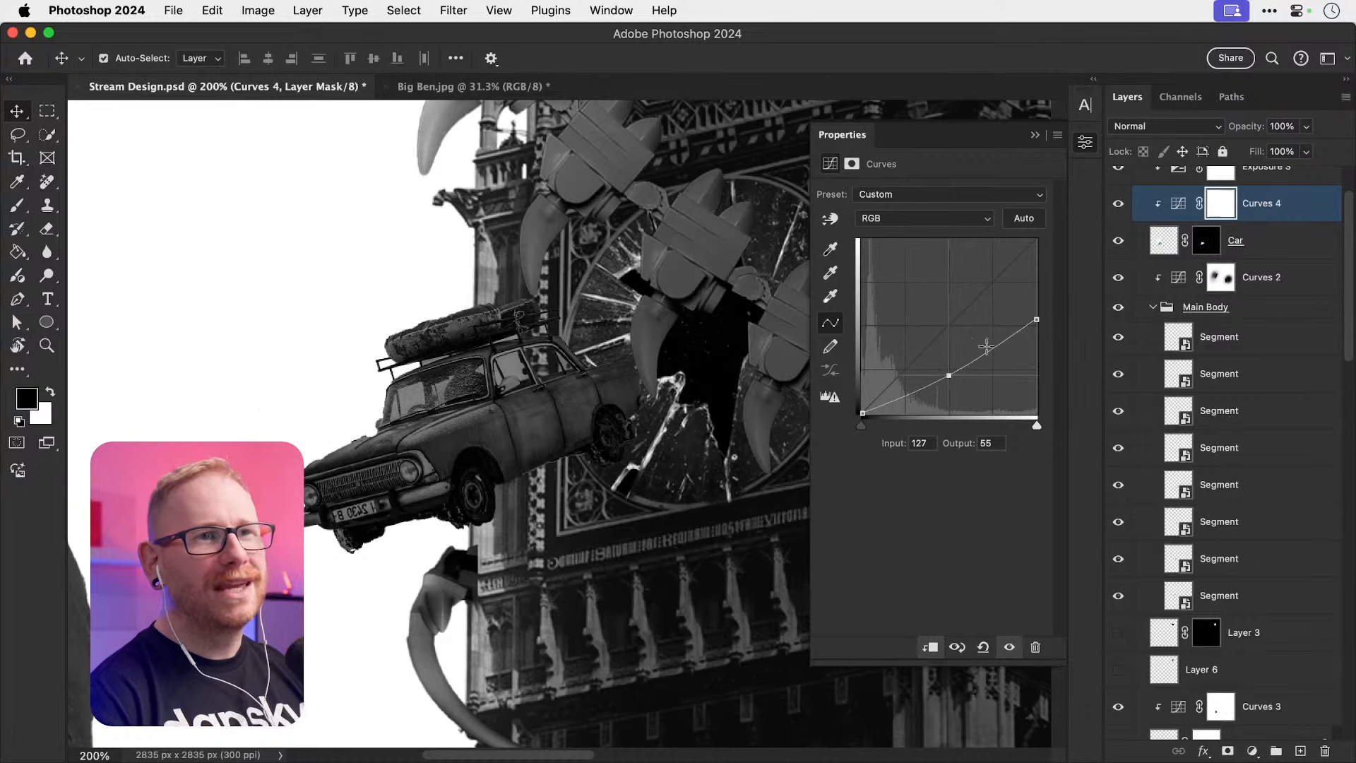
Step: Paint fine highlights along the car's windscreen edge on the Curves 4 mask with a black brush reduced to sizes 10 and 9
key("b")
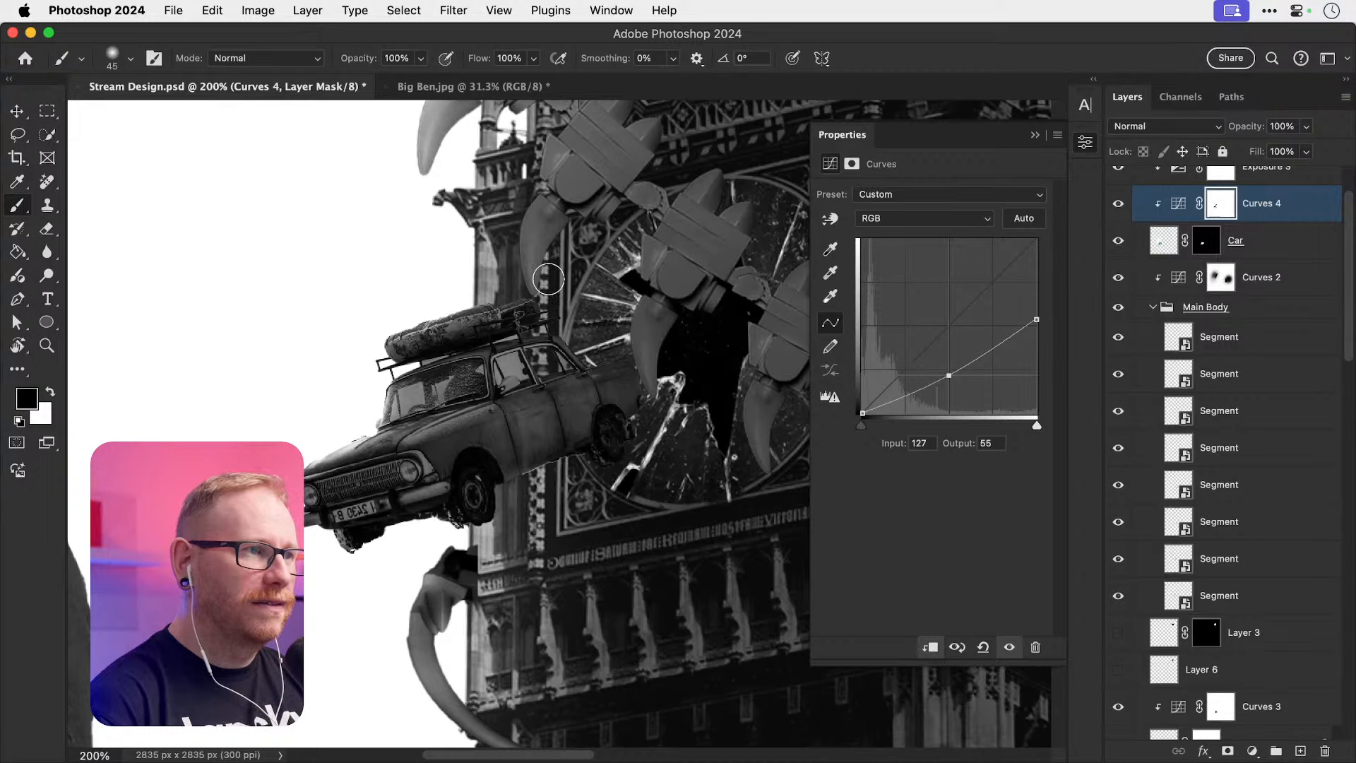
key("bracketleft")
key("bracketleft")
key("bracketleft")
key("bracketleft")
key("bracketleft")
key("bracketleft")
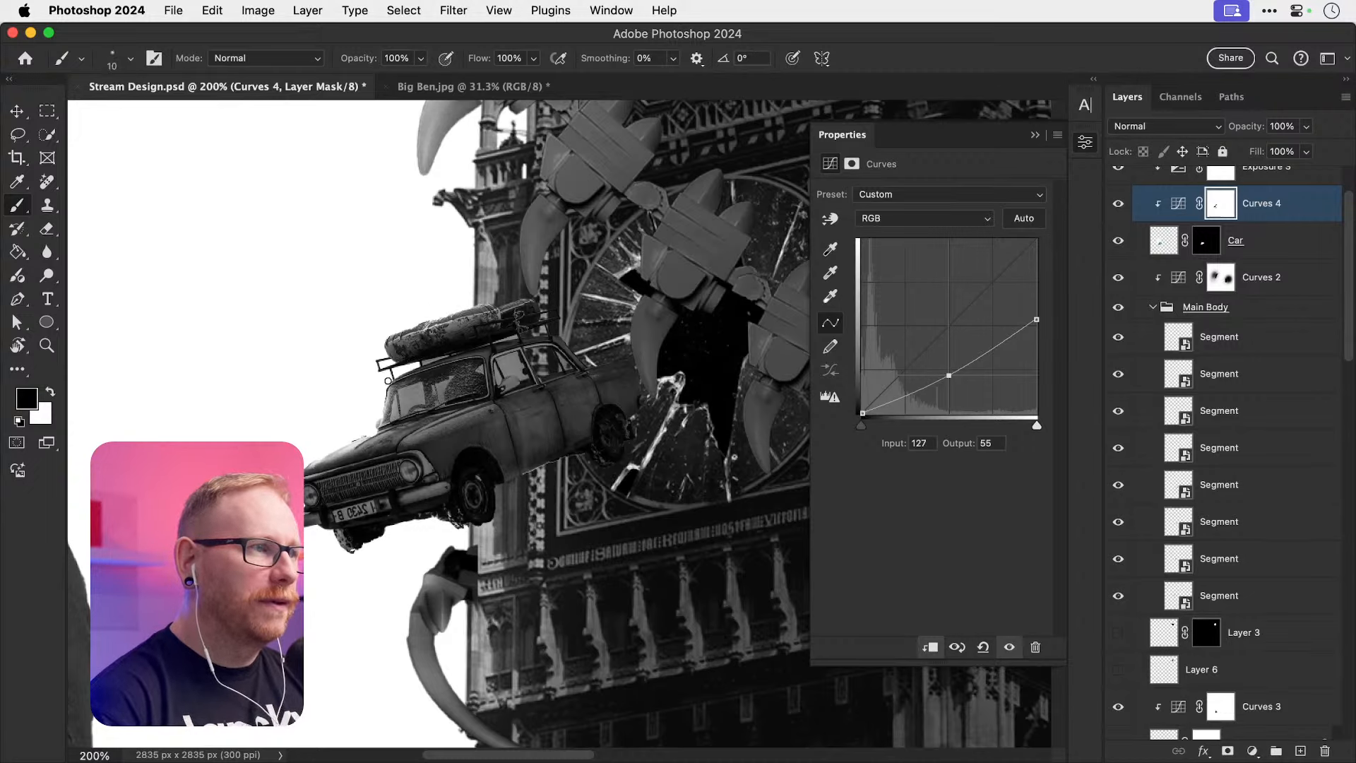
key("bracketleft")
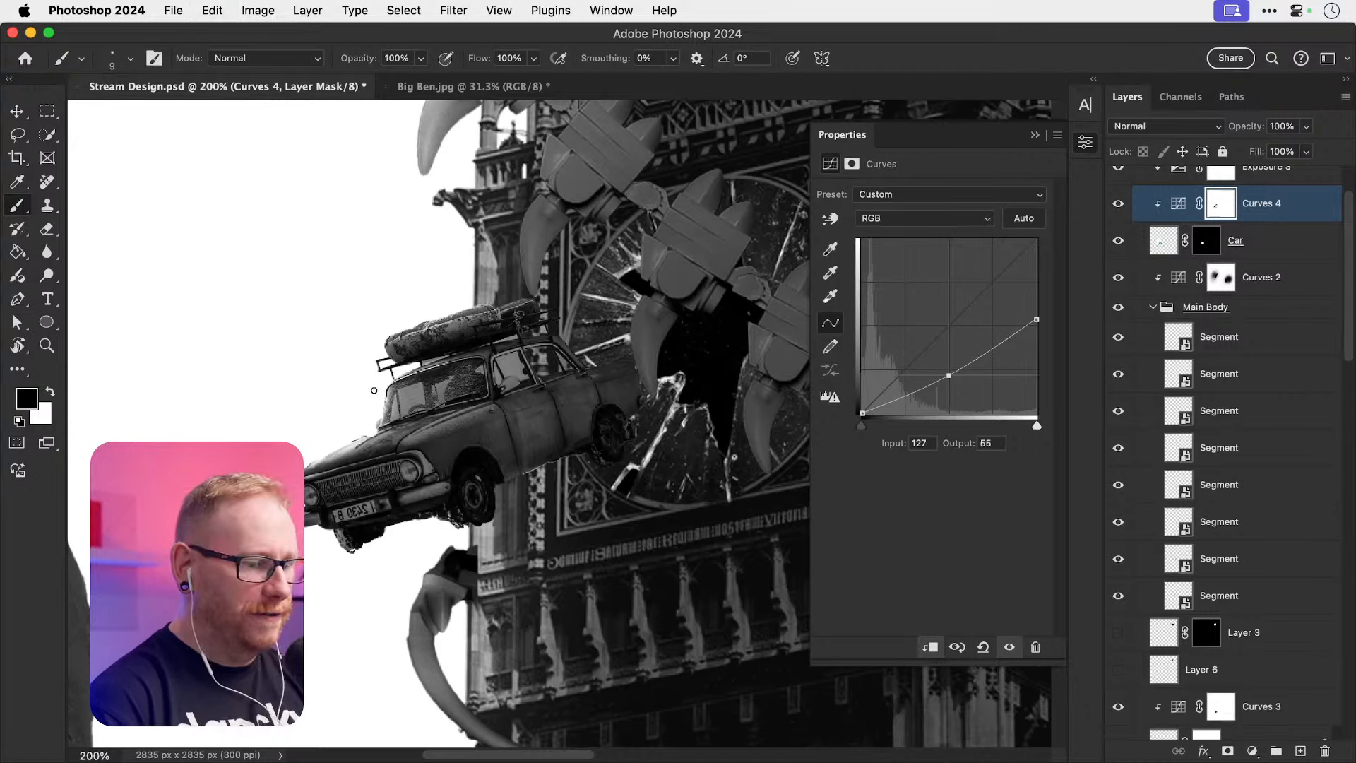
Step: Brighten the car's windscreen by painting across it on the Curves 4 mask with a size 45 black brush
key("bracketright")
key("bracketright")
key("bracketright")
key("bracketright")
key("bracketright")
key("bracketright")
key("bracketright")
key("bracketright")
left_click_drag(395, 404, 449, 403)
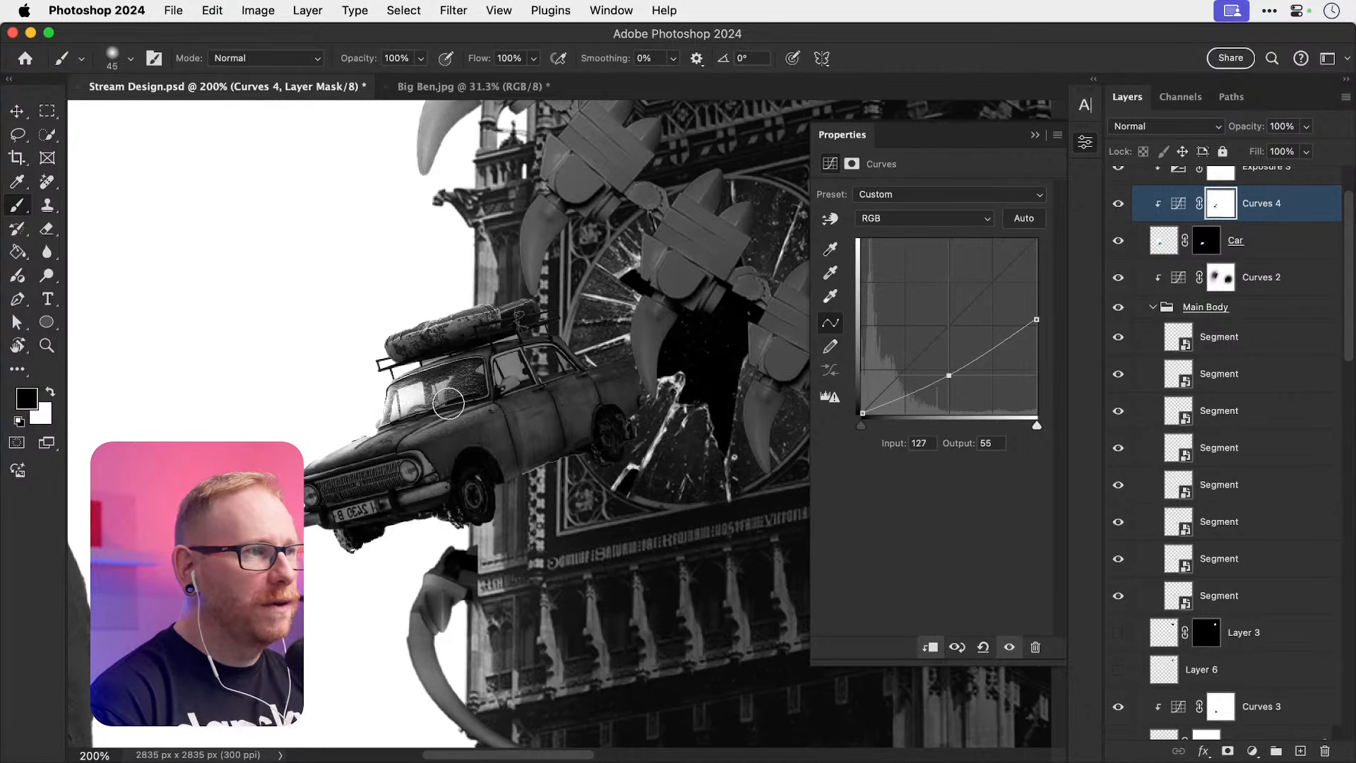
Step: Lighten the car's windscreen side and rear wheel area with size 300 black dabs on the Curves 4 mask, and compare before and after
key("bracketright")
key("bracketright")
key("bracketright")
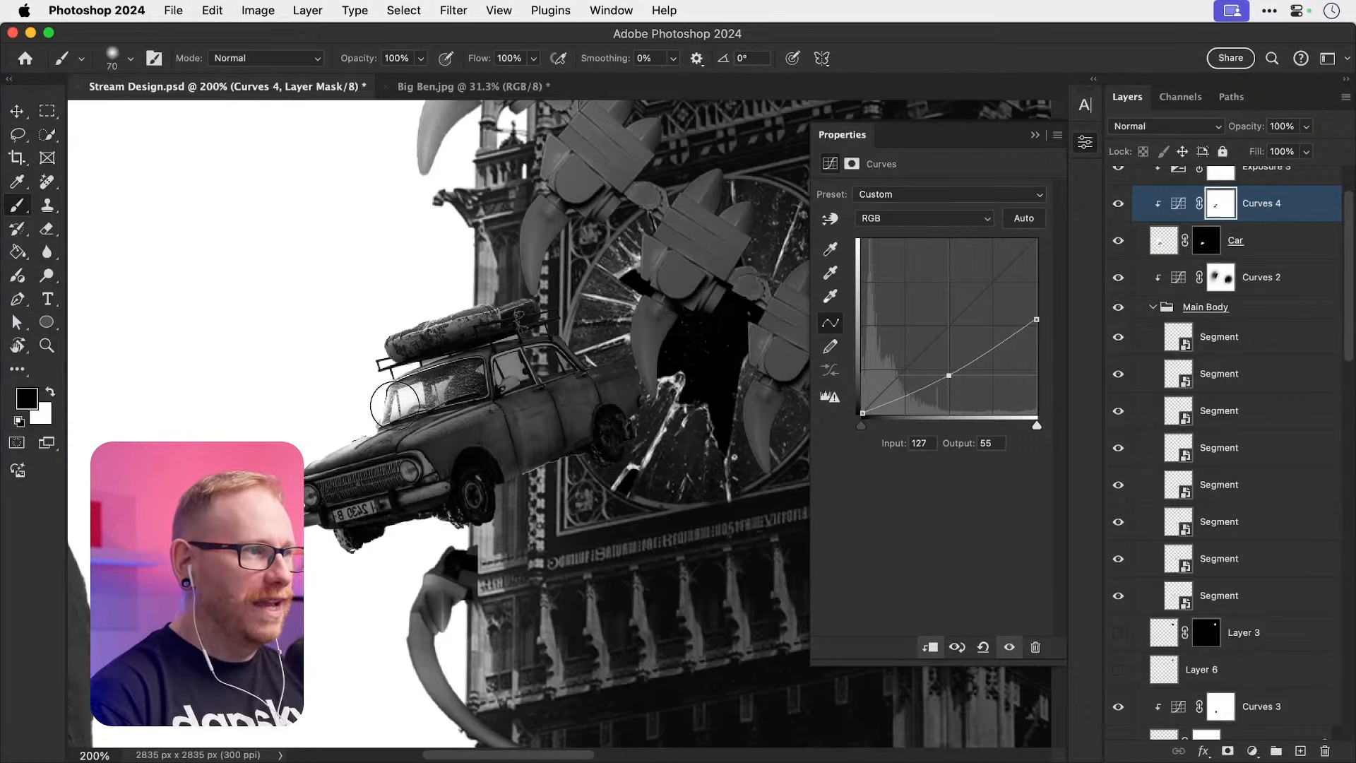
key("bracketright")
key("bracketright")
key("bracketright")
key("bracketright")
key("bracketright")
key("bracketright")
key("bracketright")
key("bracketright")
key("bracketright")
left_click(378, 416)
left_click(611, 431)
left_click(1118, 204)
left_click(1118, 204)
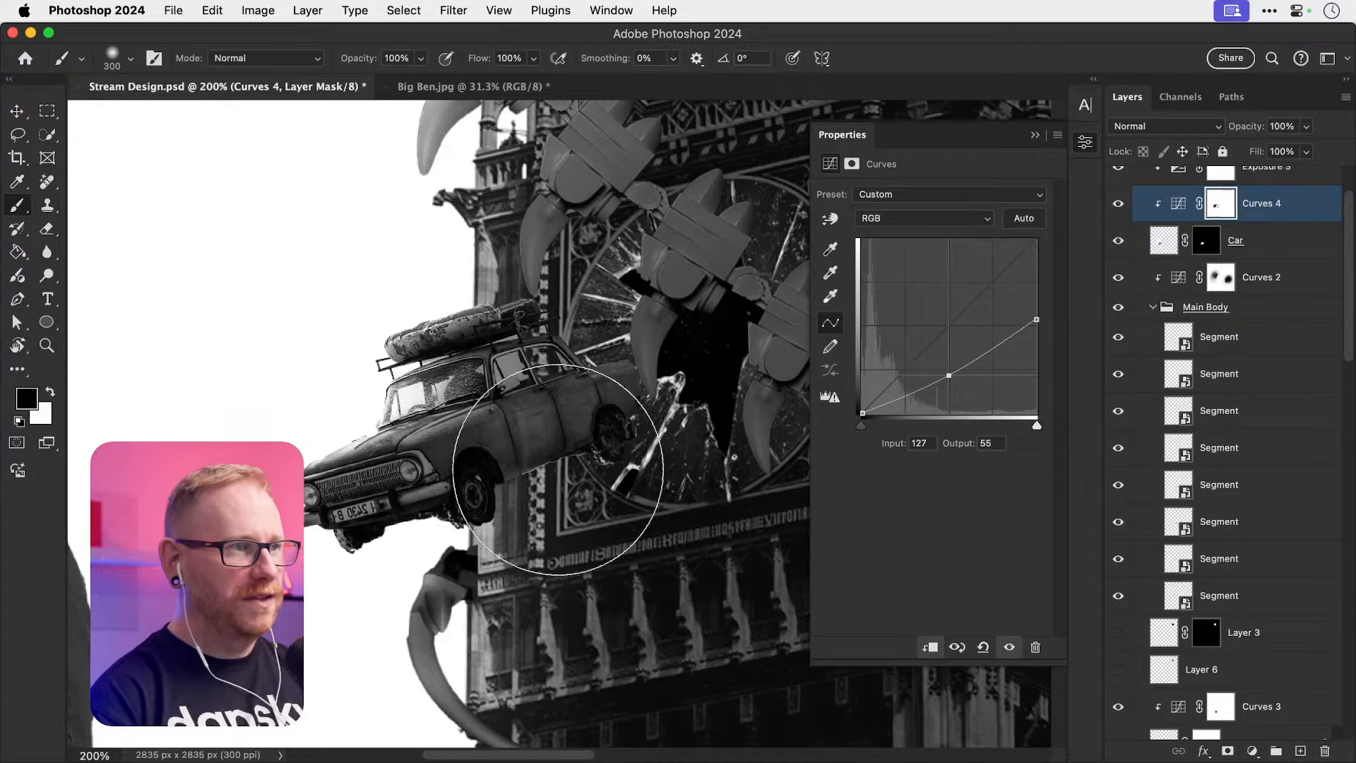
Step: Add a Curves adjustment clipped to the clock face on Layer 8 and darken it by mapping input 88 to output 67
key("v")
key("super+0")
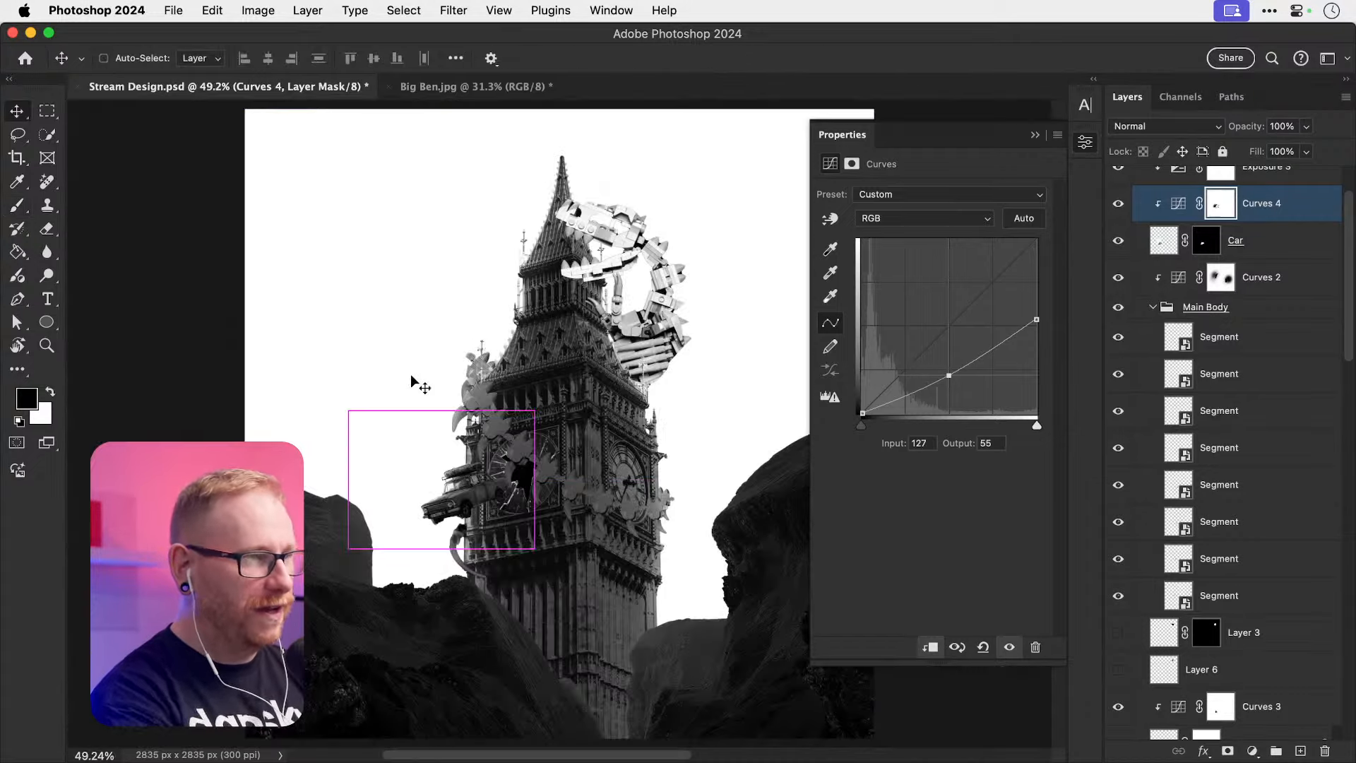
scroll(506, 506, "up", 3)
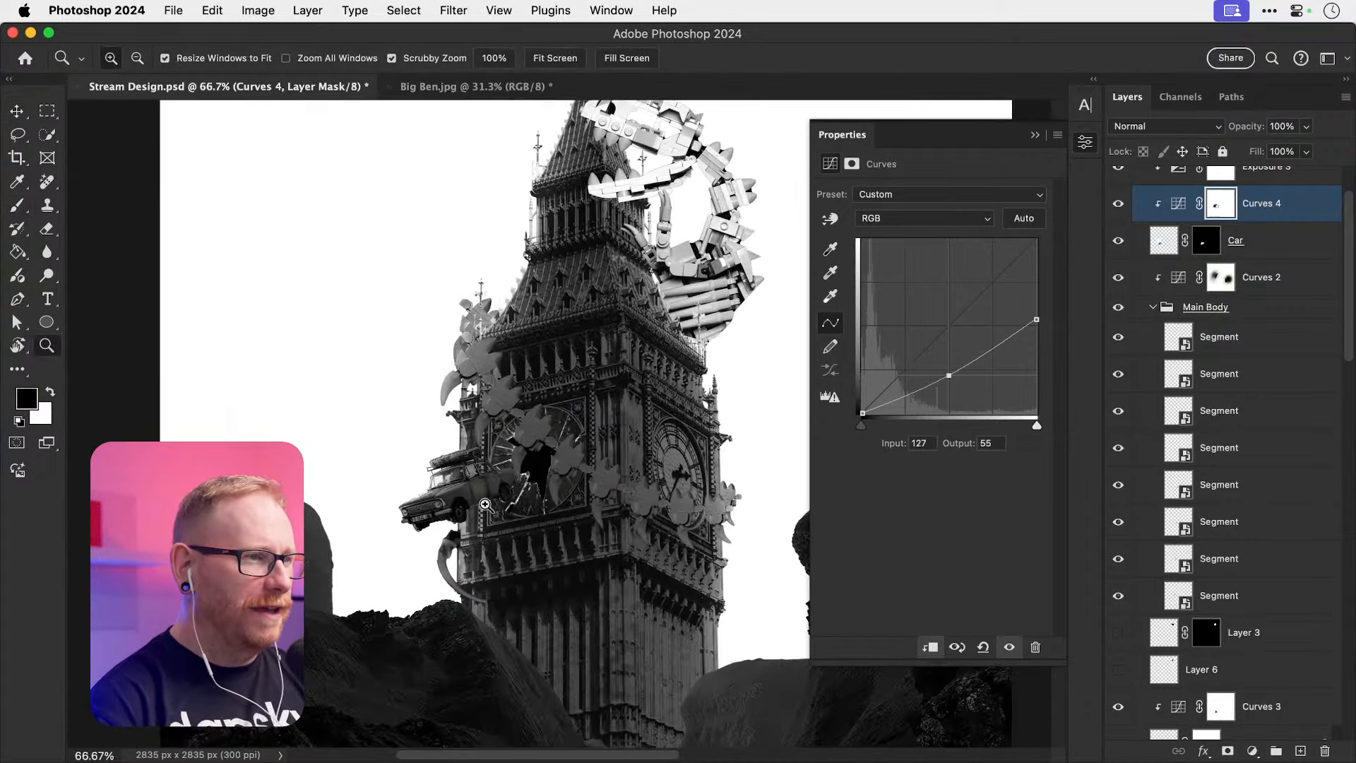
scroll(1236, 459, "down", 10)
left_click(1215, 721)
left_click(1252, 751)
left_click(1250, 554)
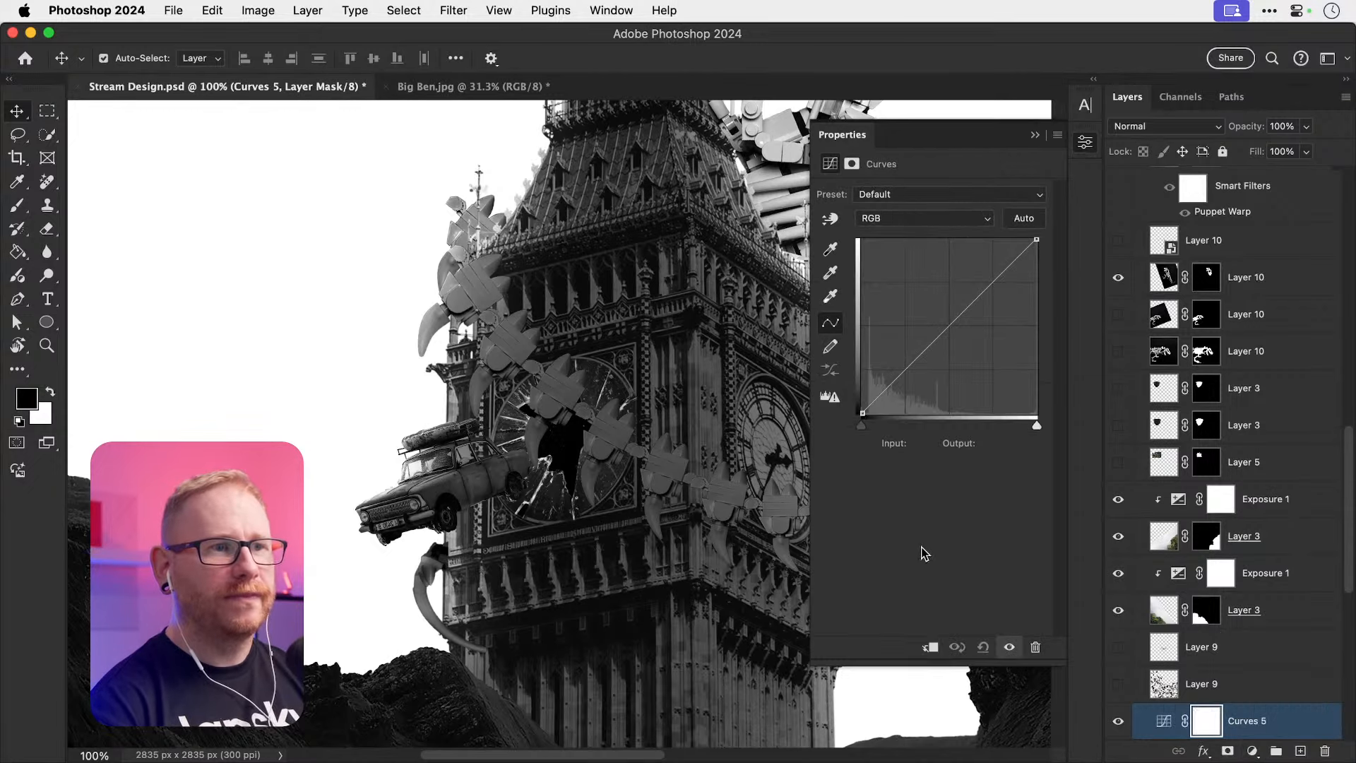
left_click(931, 647)
left_click_drag(922, 353, 922, 368)
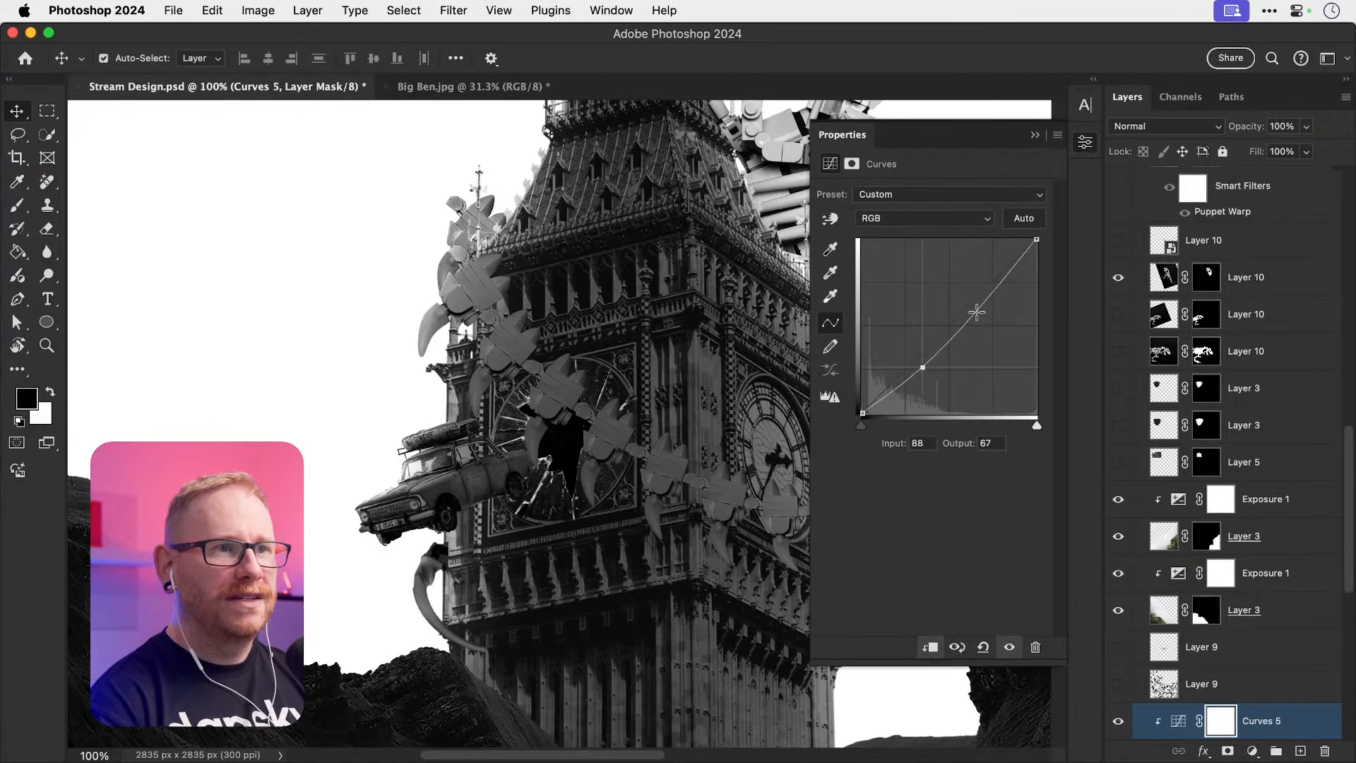
Step: Lift the highlights on the clock face's Curves 5 adjustment and check the whole composite in colour by toggling Hue/Saturation 1
left_click_drag(977, 312, 969, 296)
left_click(1035, 135)
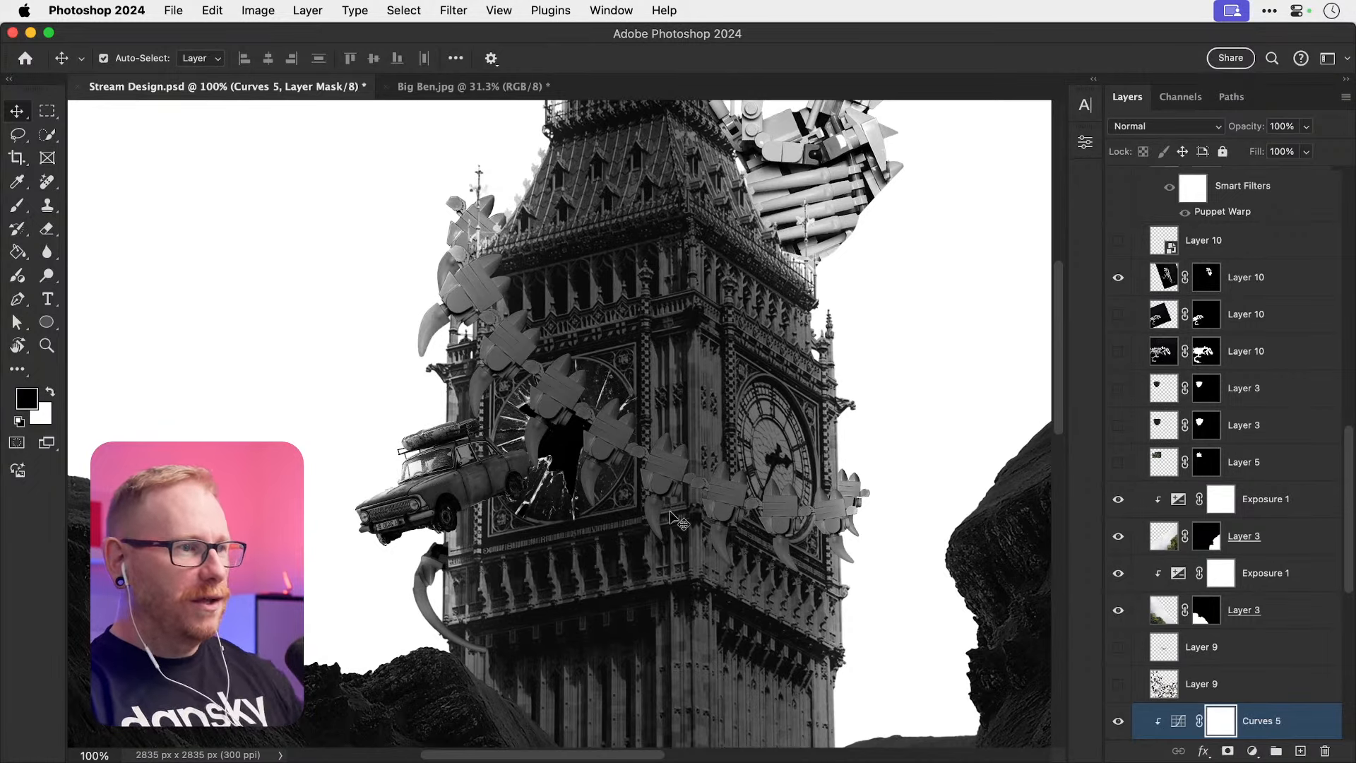
scroll(1185, 290, "up", 10)
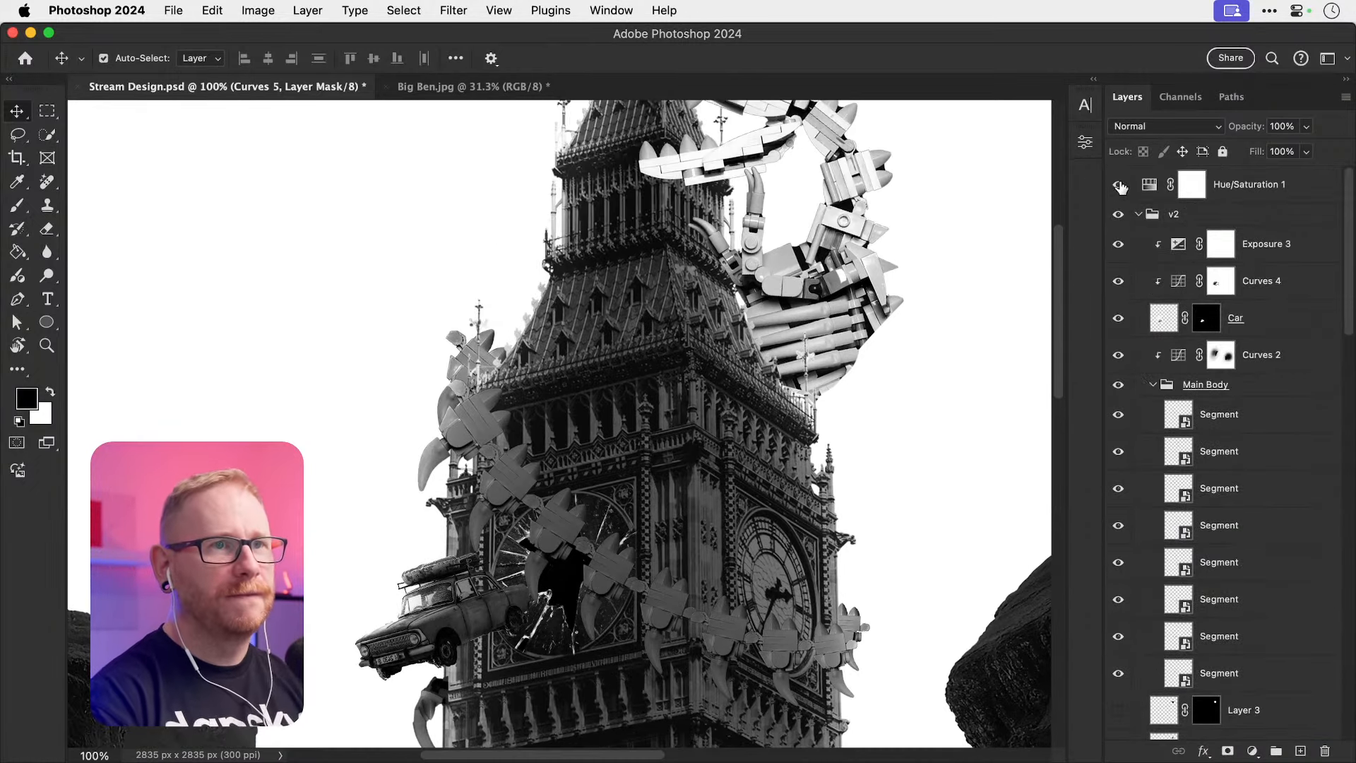
left_click(1117, 185)
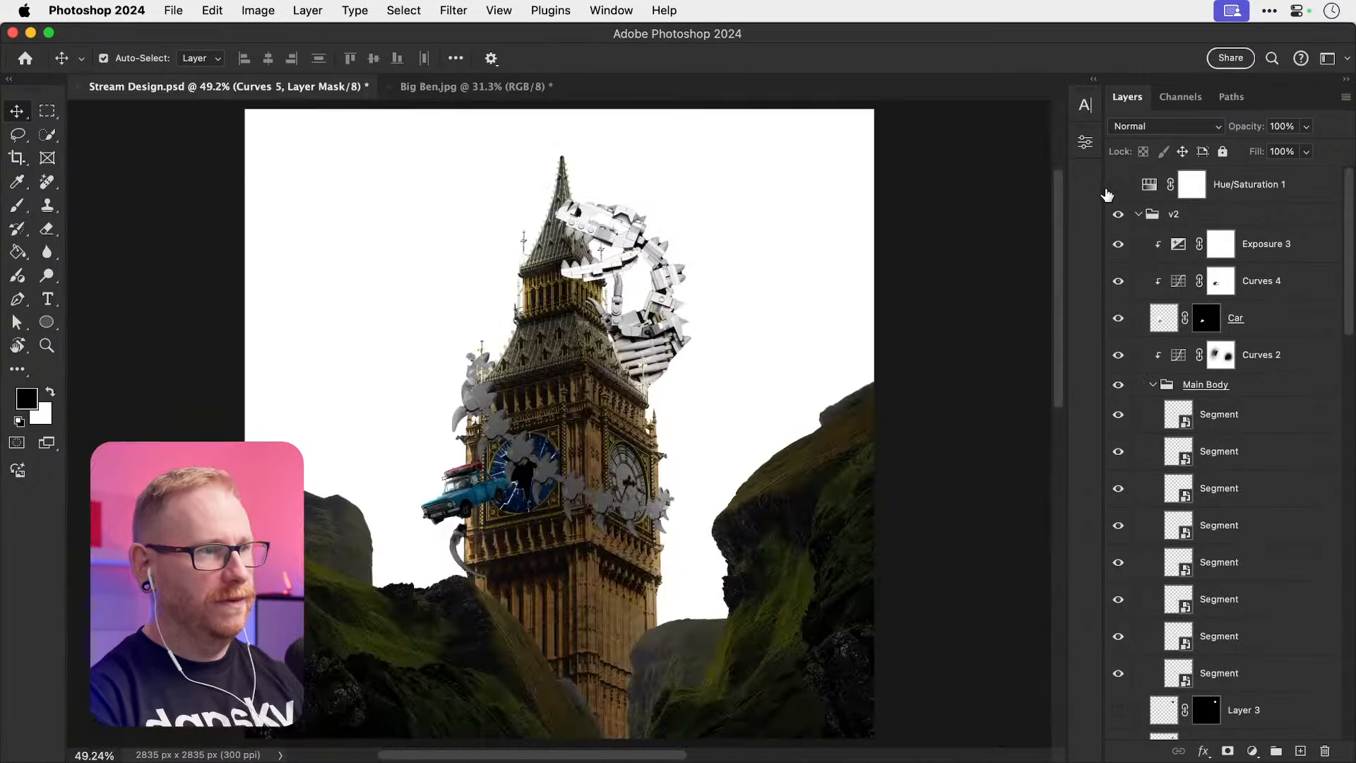
key("super+0")
left_click(1118, 185)
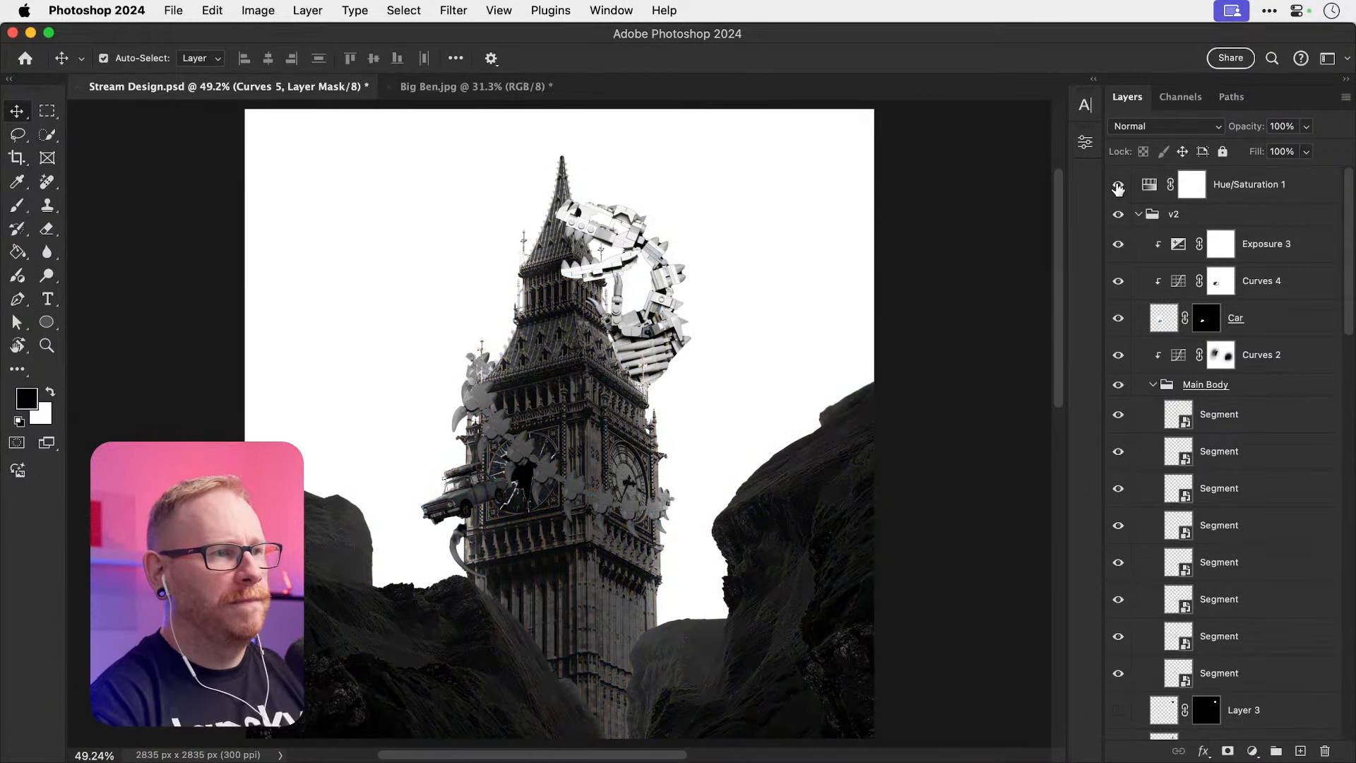
Step: Add a Curves adjustment clipped to the dinosaur's Layer 10 and darken it by mapping input 255 to 188 and input 129 to 38
left_click(563, 508)
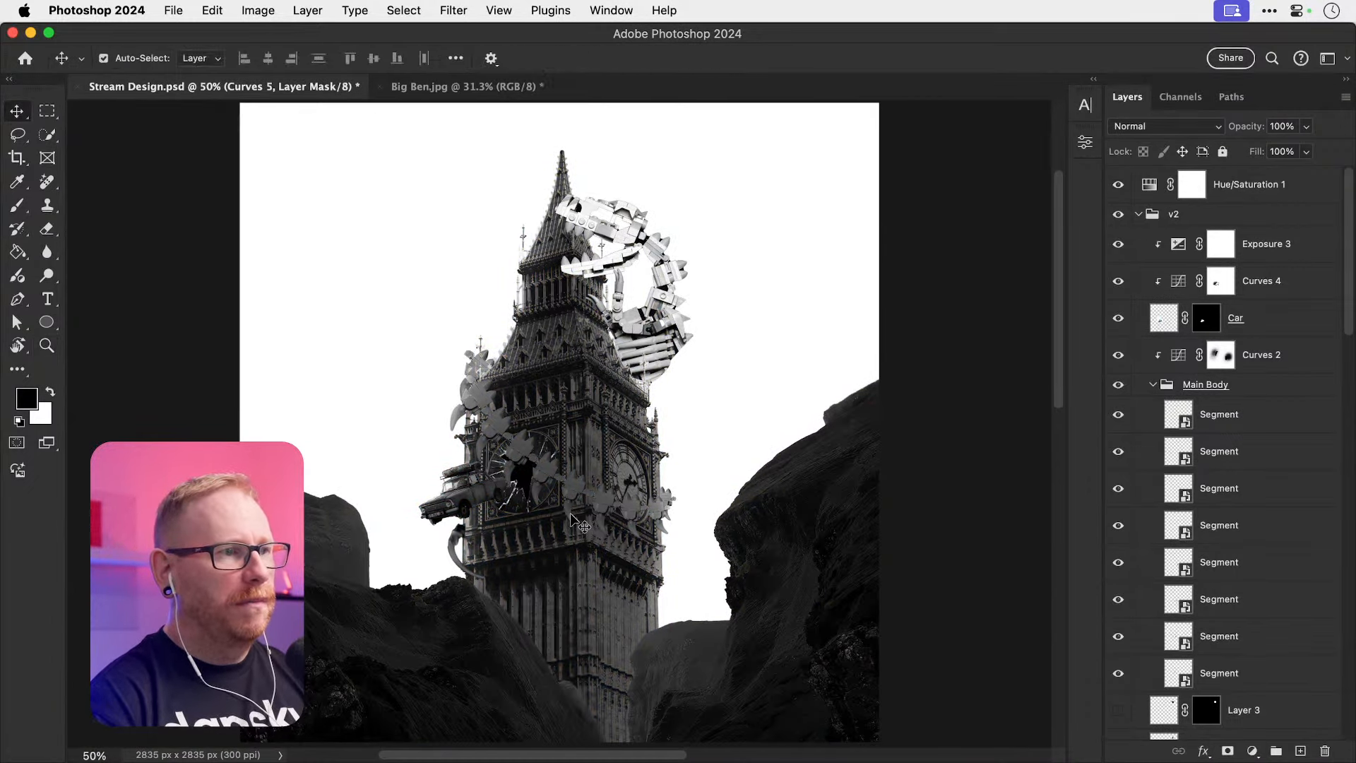
key("super+0")
key("super+plus")
left_click(572, 565)
left_click(1252, 750)
left_click(1285, 558)
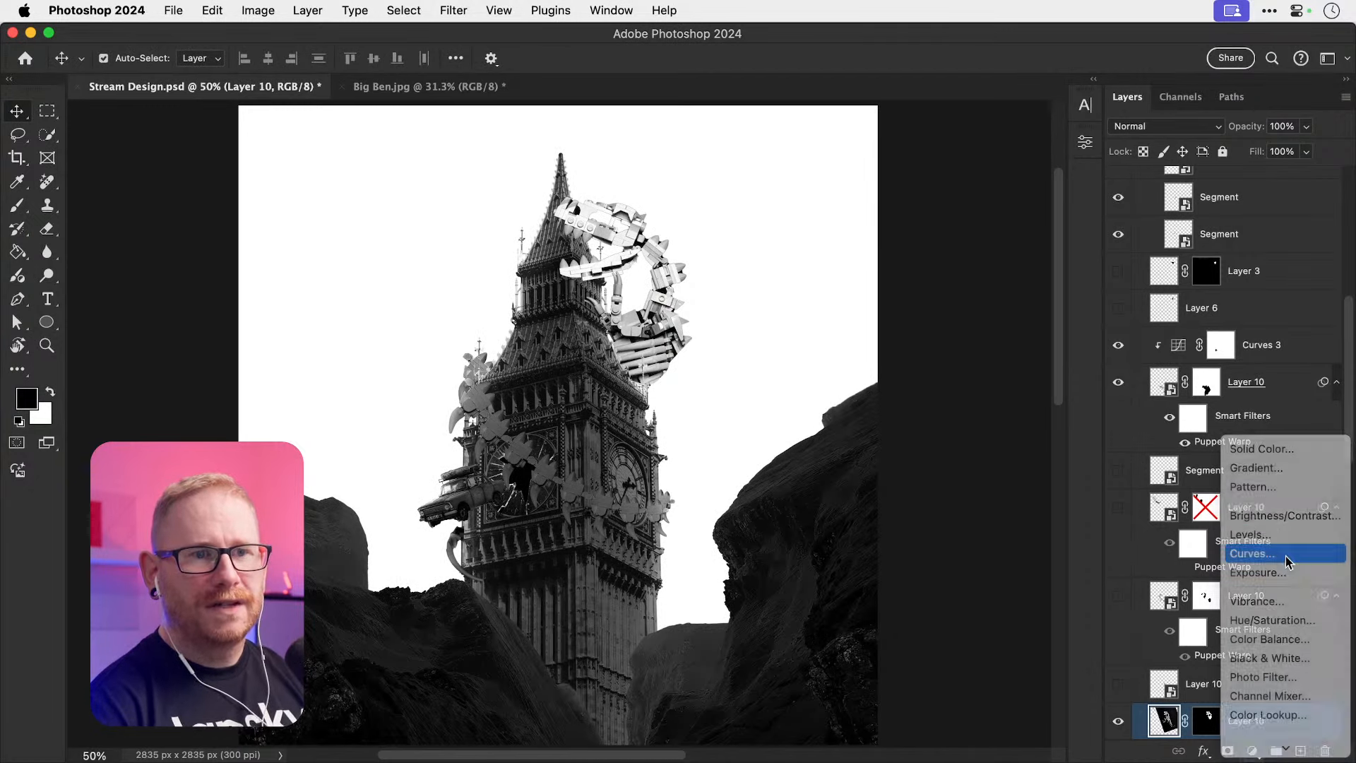
left_click(930, 648)
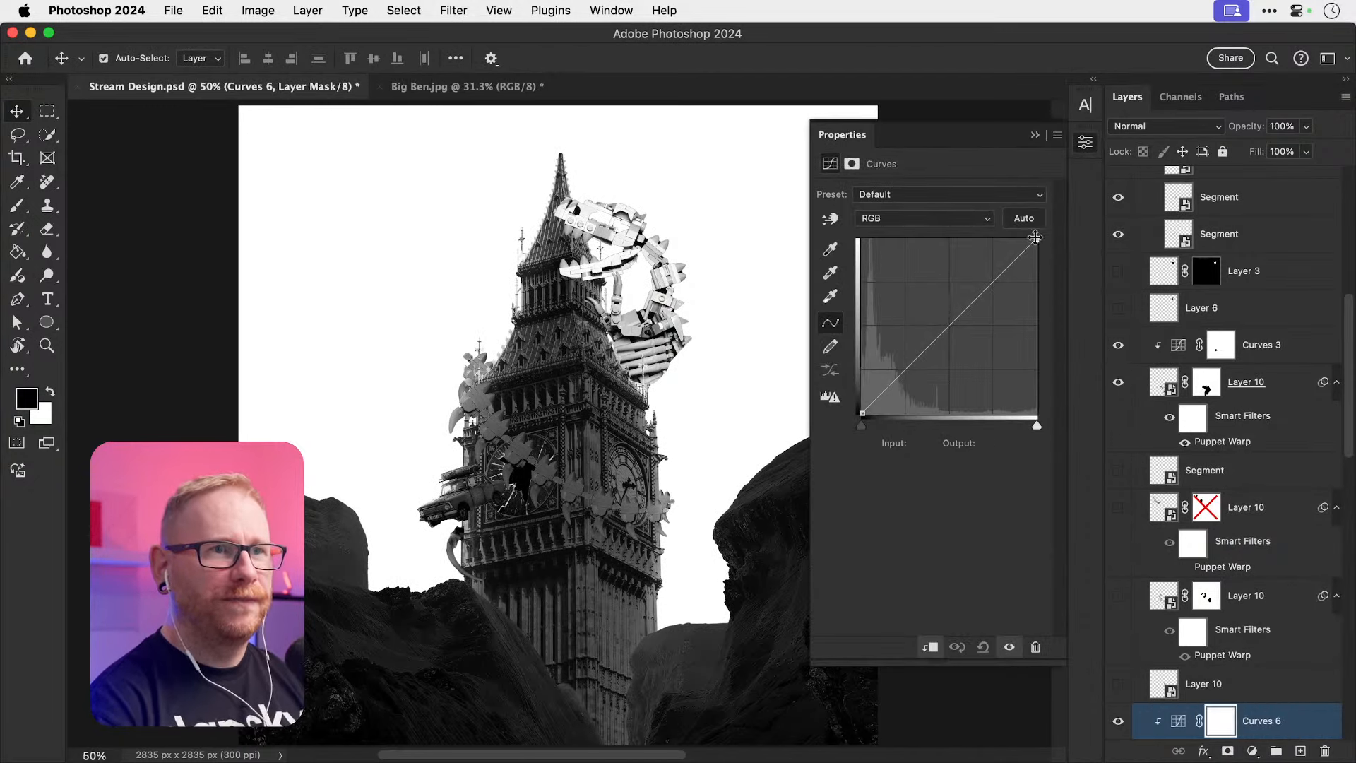
left_click_drag(1036, 240, 1039, 261)
left_click_drag(953, 340, 950, 368)
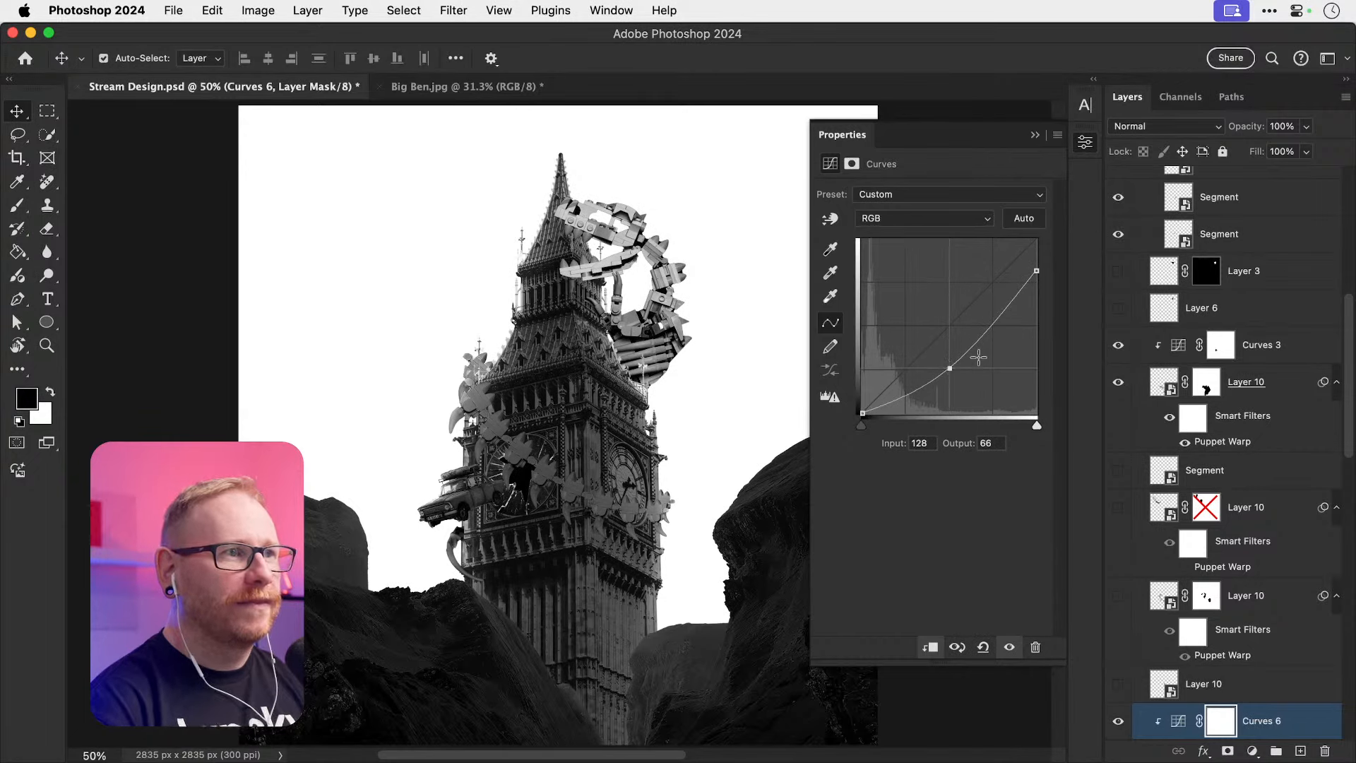
left_click_drag(1041, 268, 1041, 285)
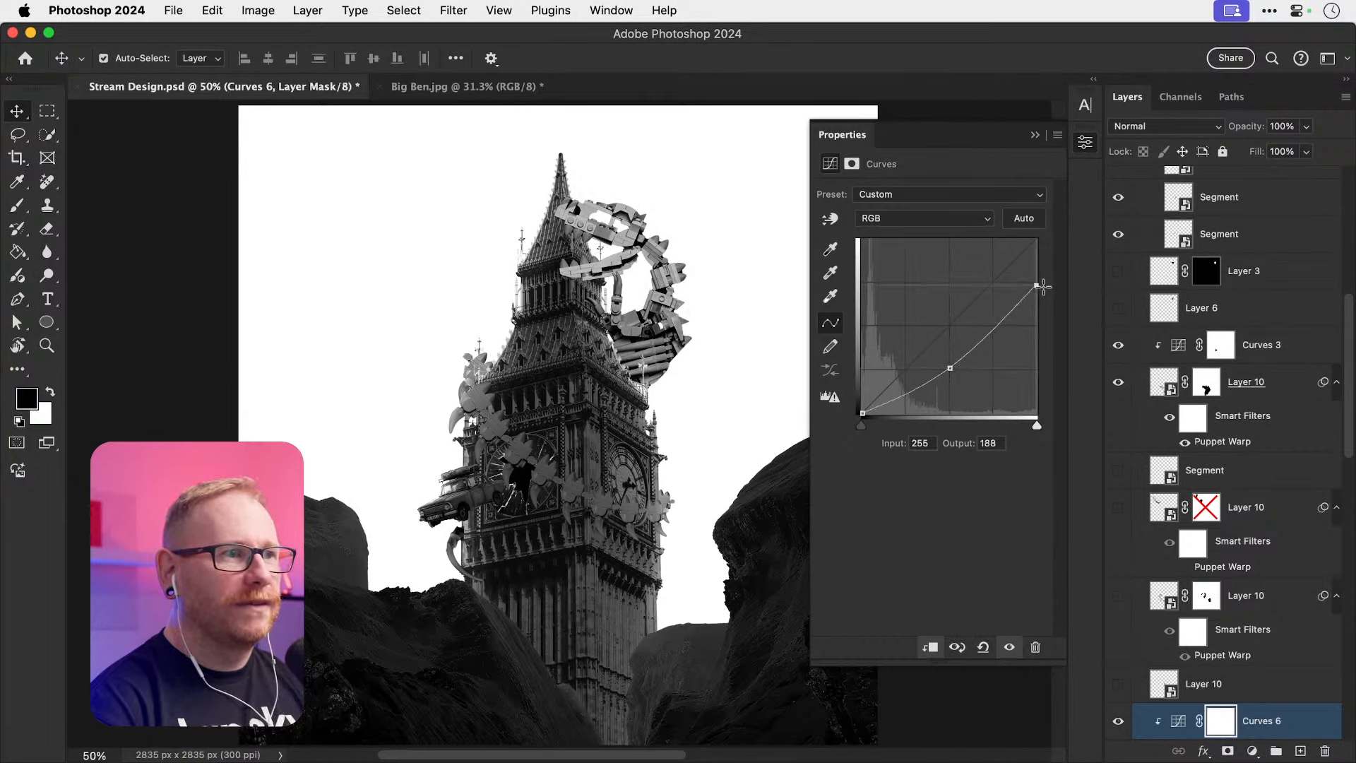
left_click_drag(950, 368, 951, 387)
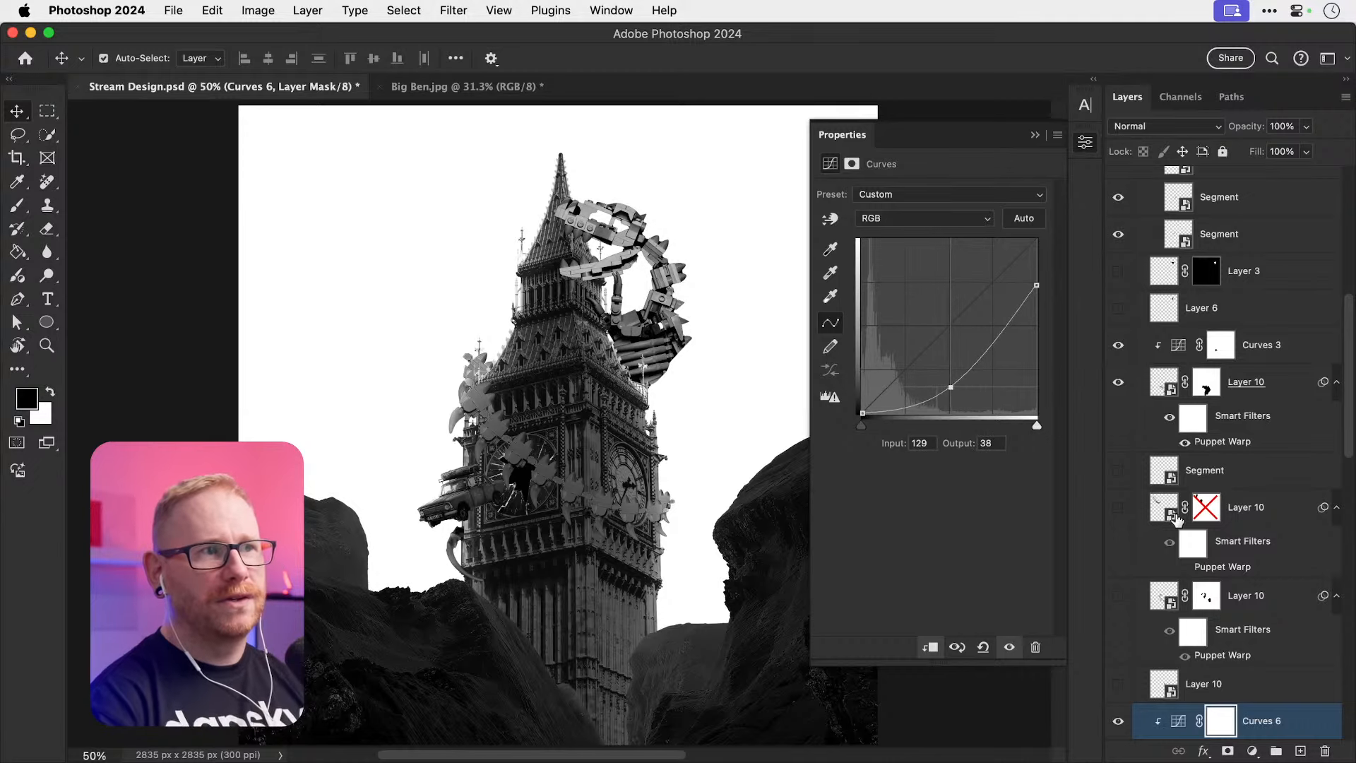
Step: Darken the lower edge of the dinosaur's upper jaw by painting on the Curves 7 mask with a size 80 white brush
left_click(1179, 721)
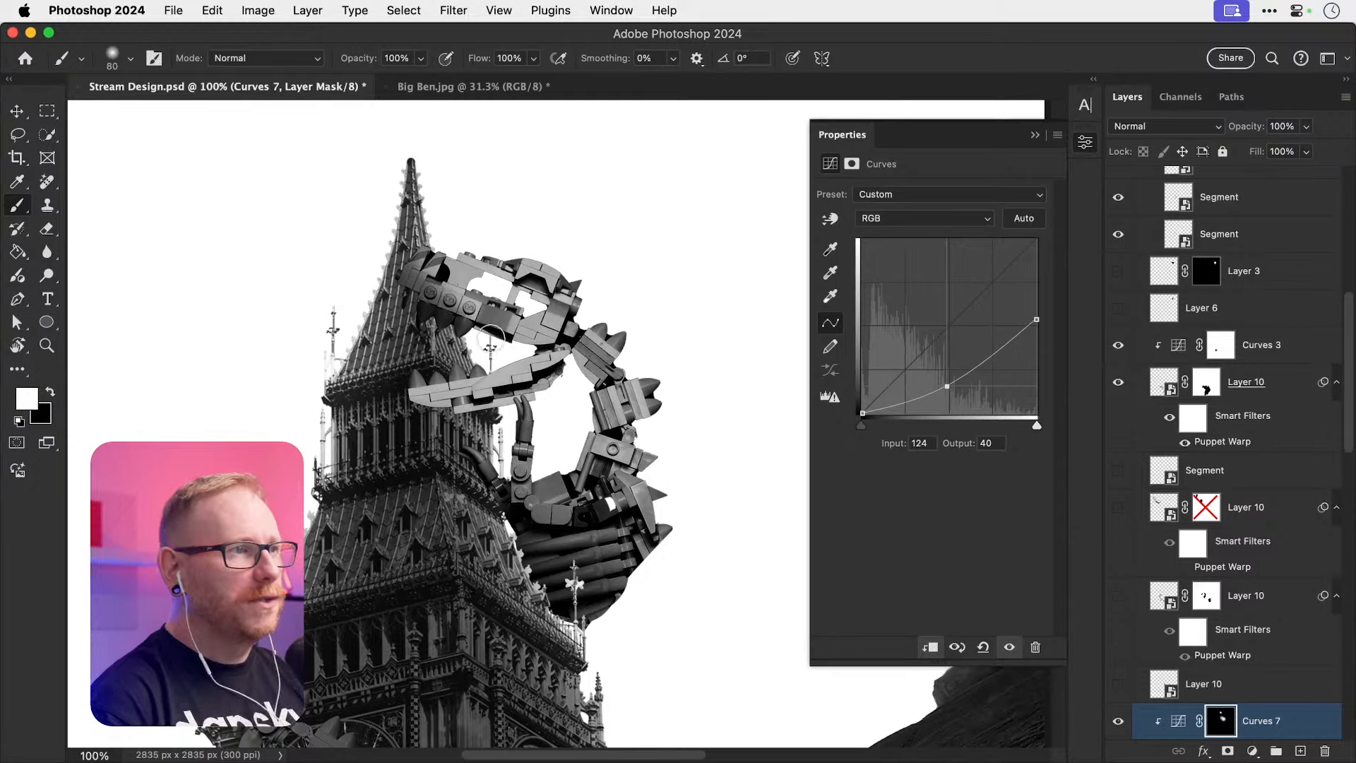
left_click_drag(459, 318, 526, 341)
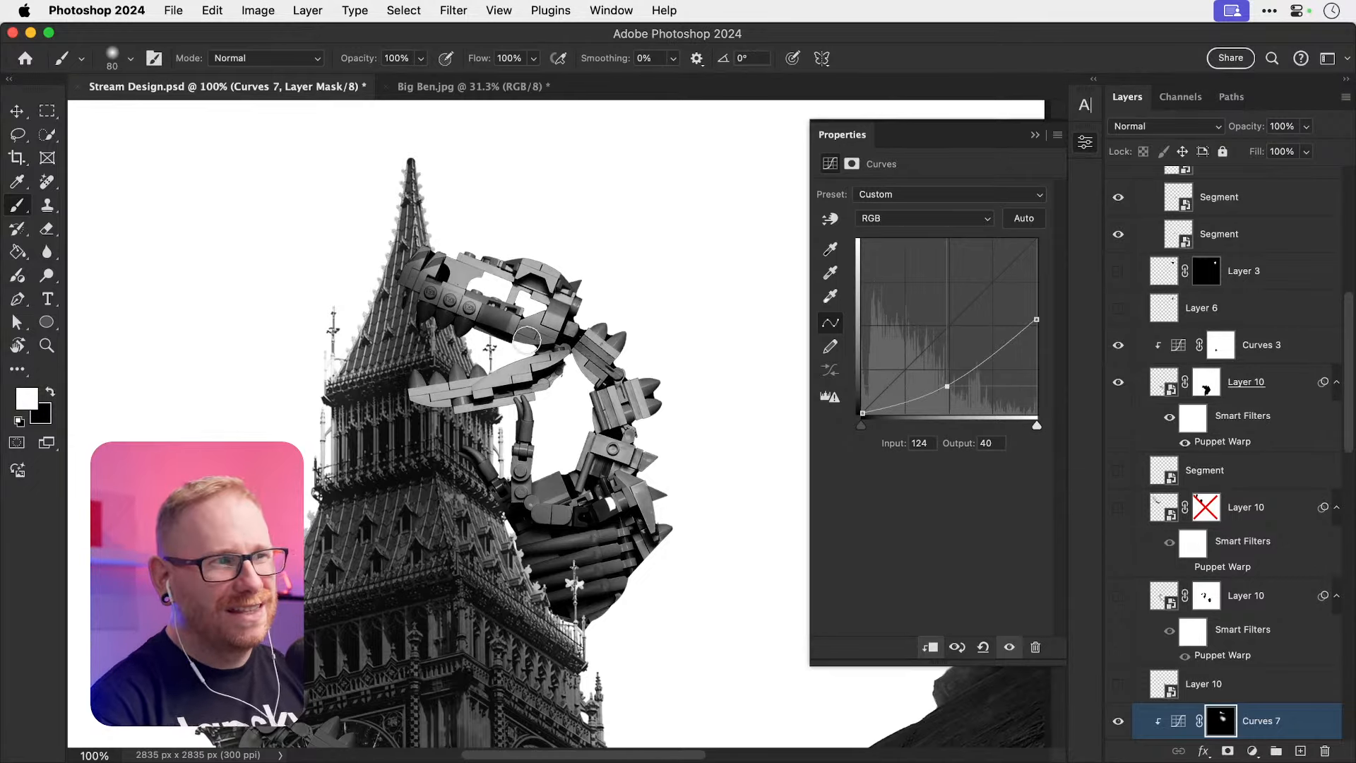
key("x")
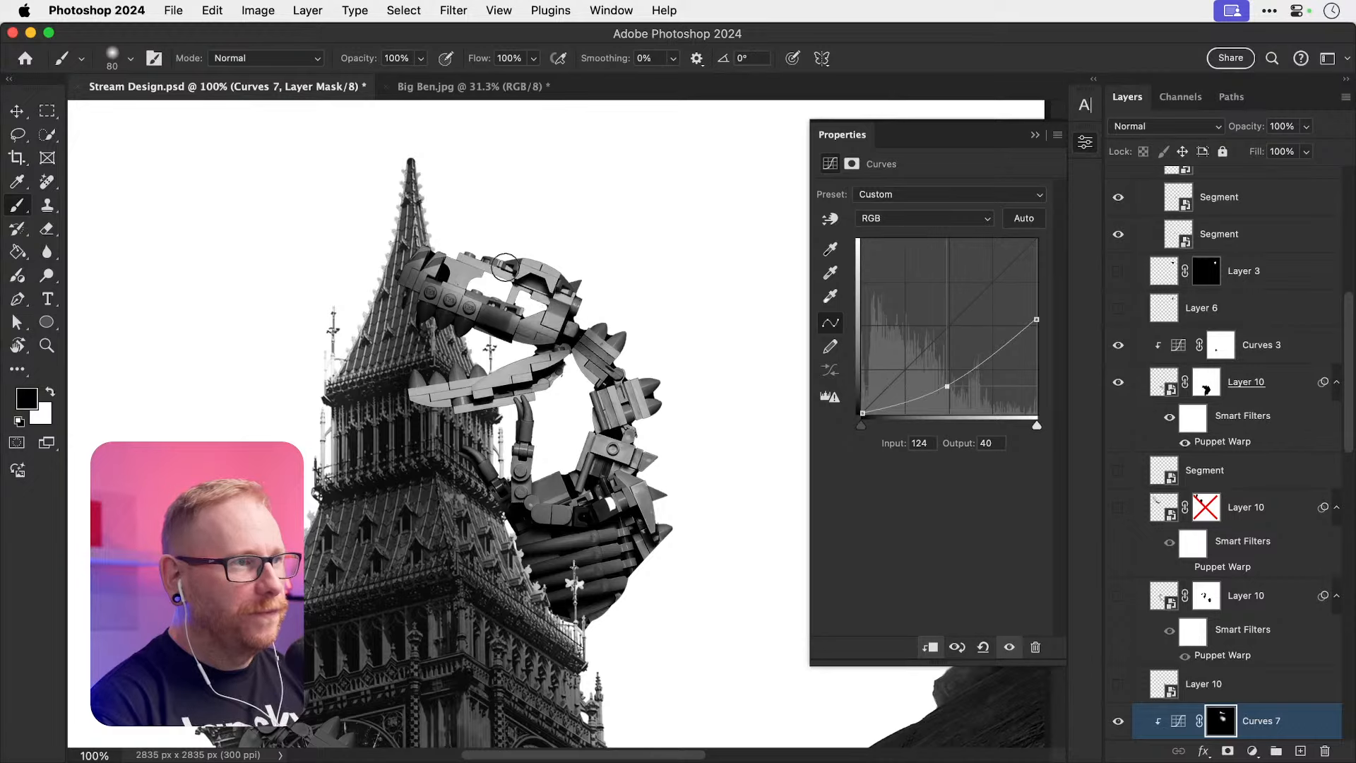
key("x")
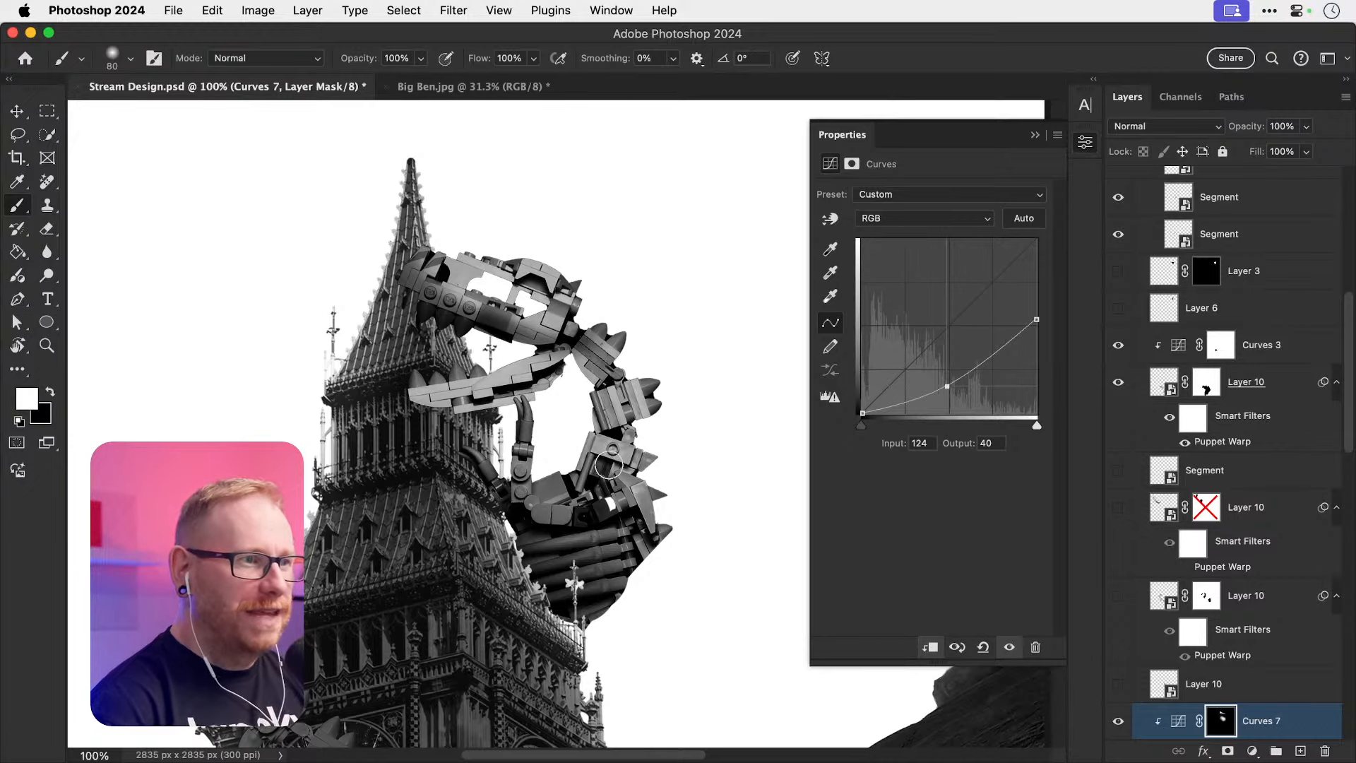
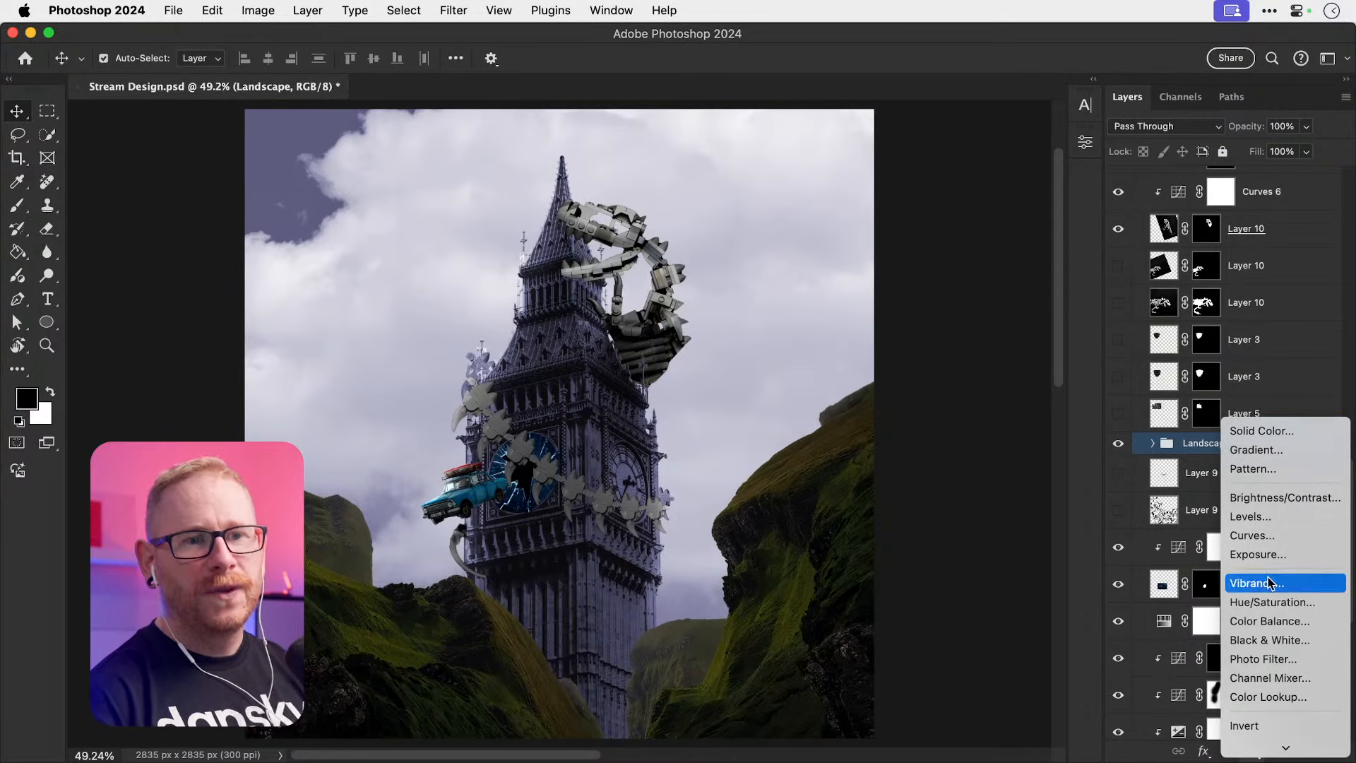
Step: Add a Hue/Saturation adjustment clipped to the Landscape group, enable Colorize, and shift its hue to purple
left_click(1259, 606)
left_click(930, 647)
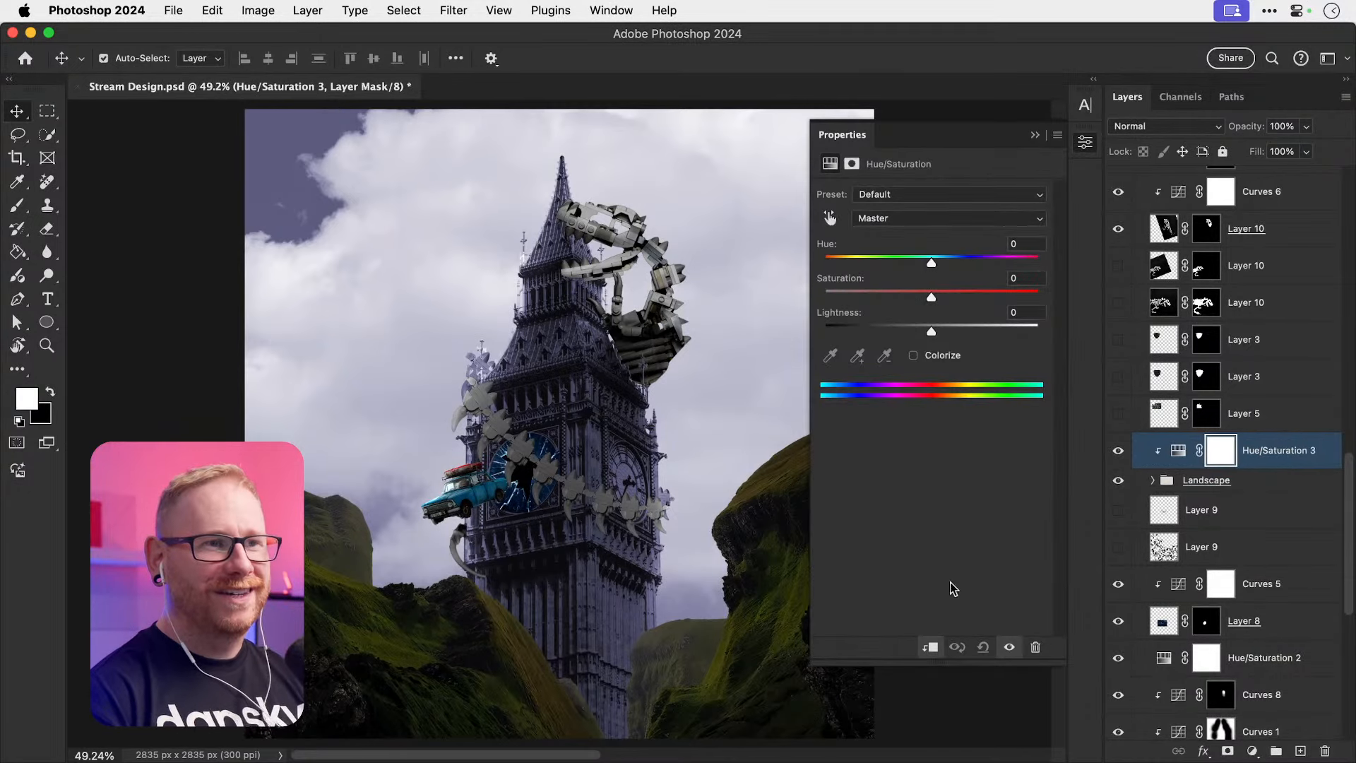
left_click(943, 356)
left_click_drag(948, 265, 1004, 269)
left_click(1085, 142)
Step: Add a red Solid Color fill layer above the Clouds layer and compare the image with the fill hidden and shown
scroll(1229, 494, "down", 10)
left_click(1201, 661)
left_click(1252, 751)
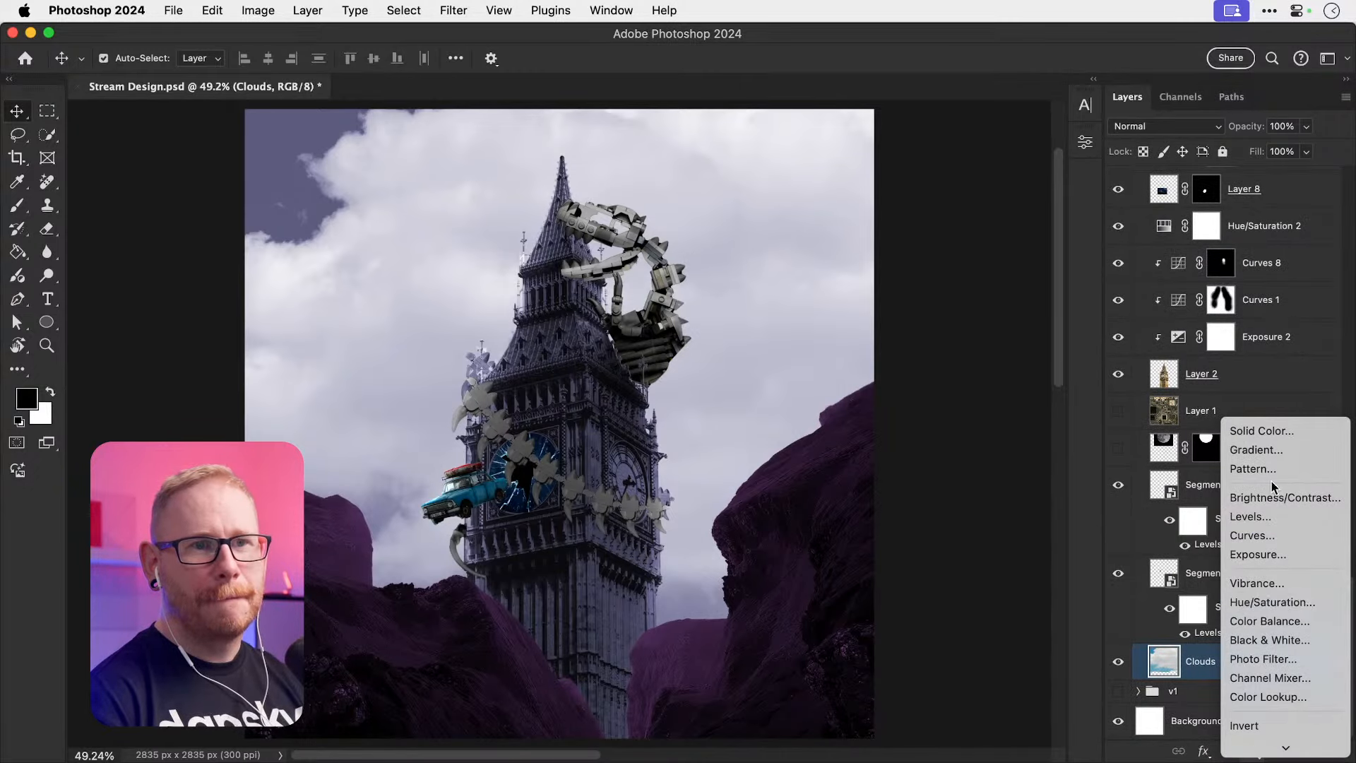
left_click(1261, 430)
key("Return")
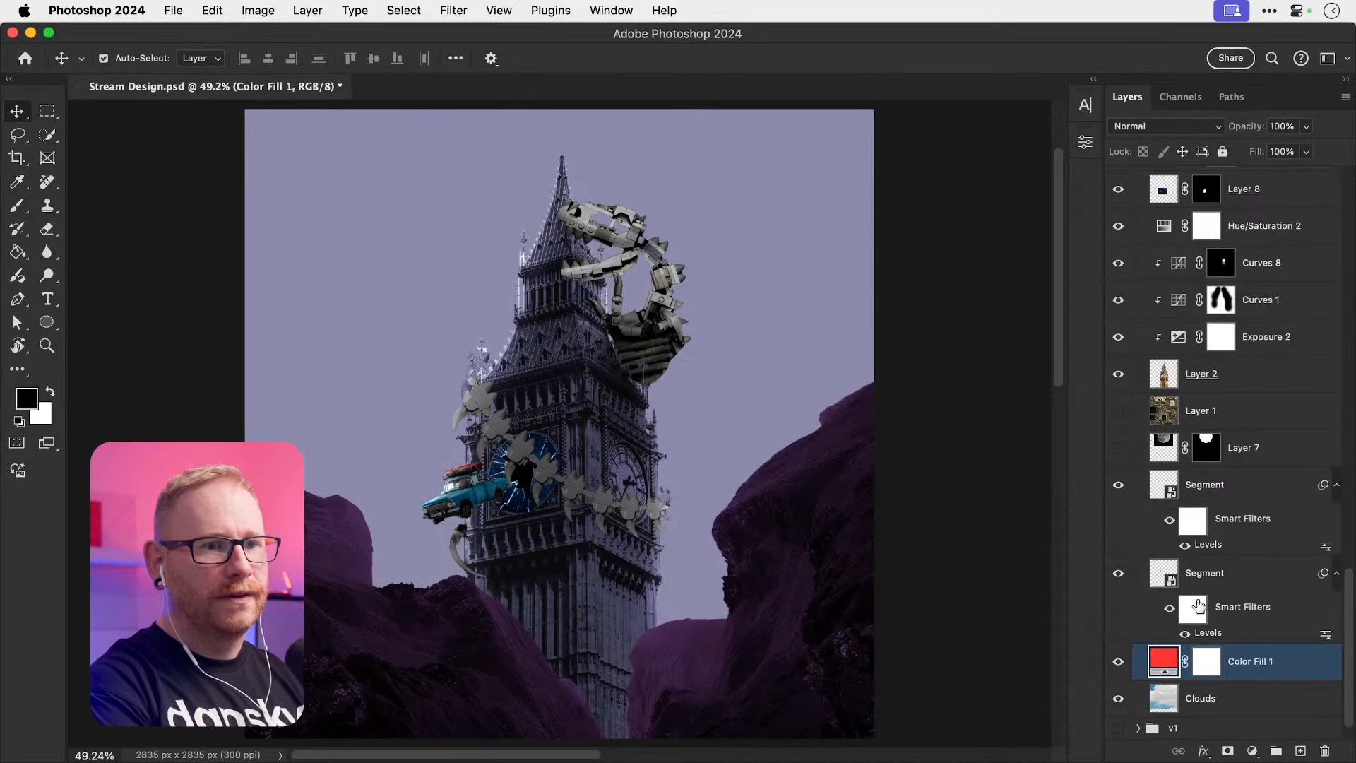
left_click(1118, 664)
left_click(1119, 664)
Step: Select the Color Fill 1 and Clouds layers together and bring them to the front of the layer stack
scroll(1200, 601, "down", 15)
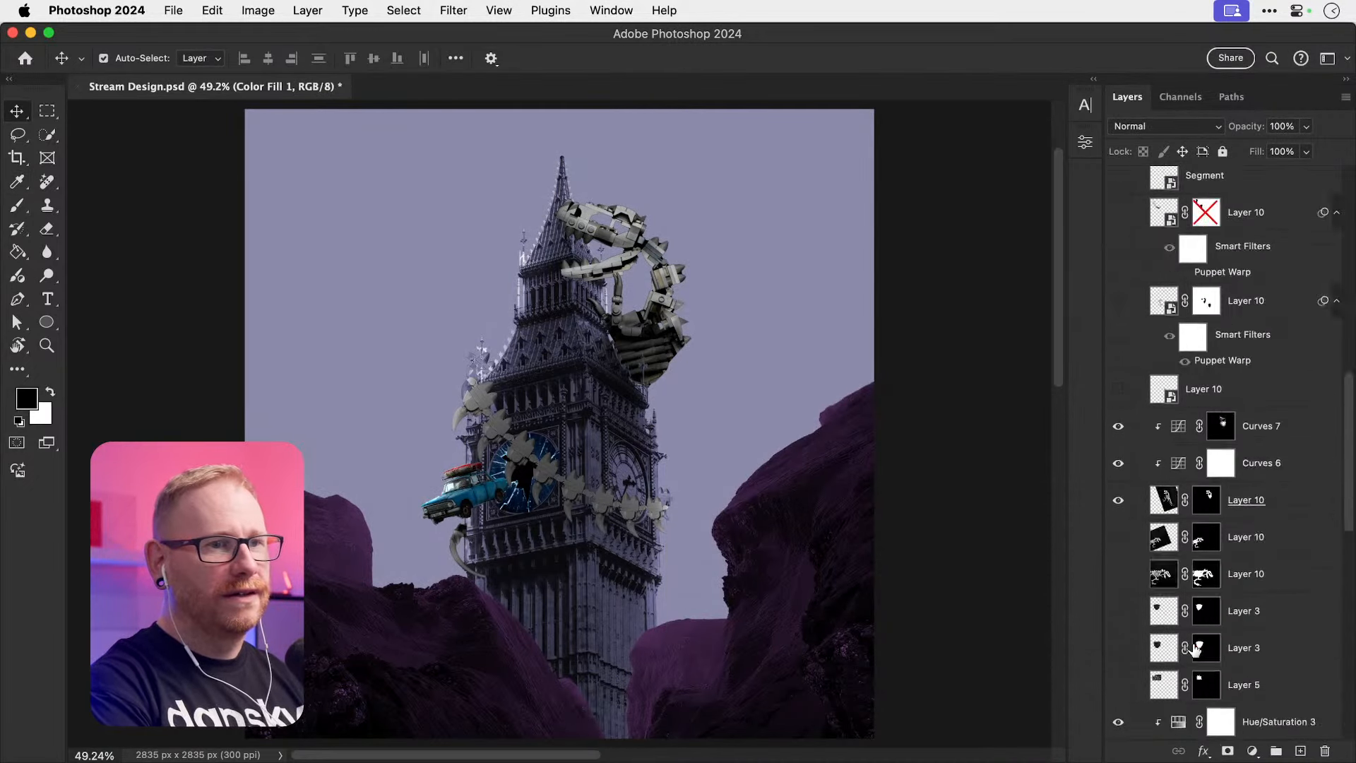
scroll(1218, 565, "down", 10)
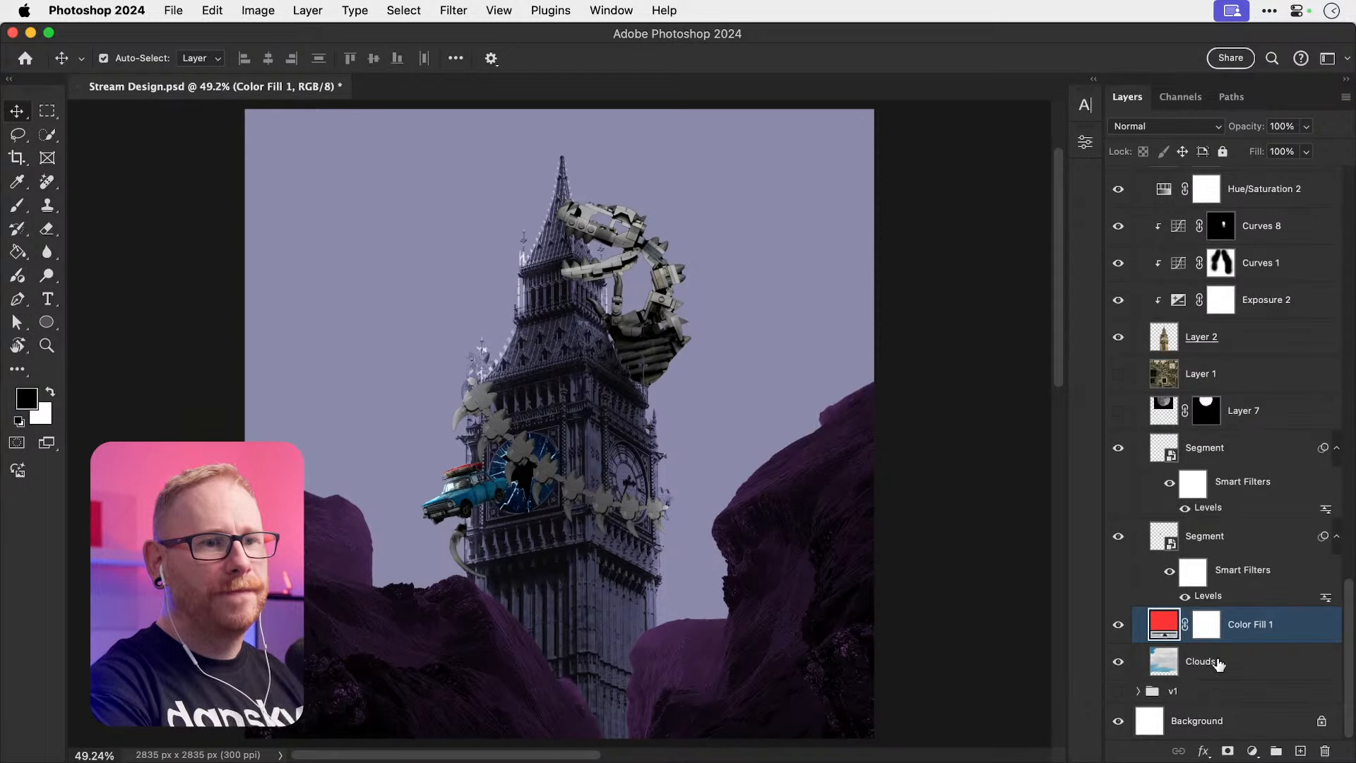
left_click(1207, 678, "shift")
key("super+bracketleft")
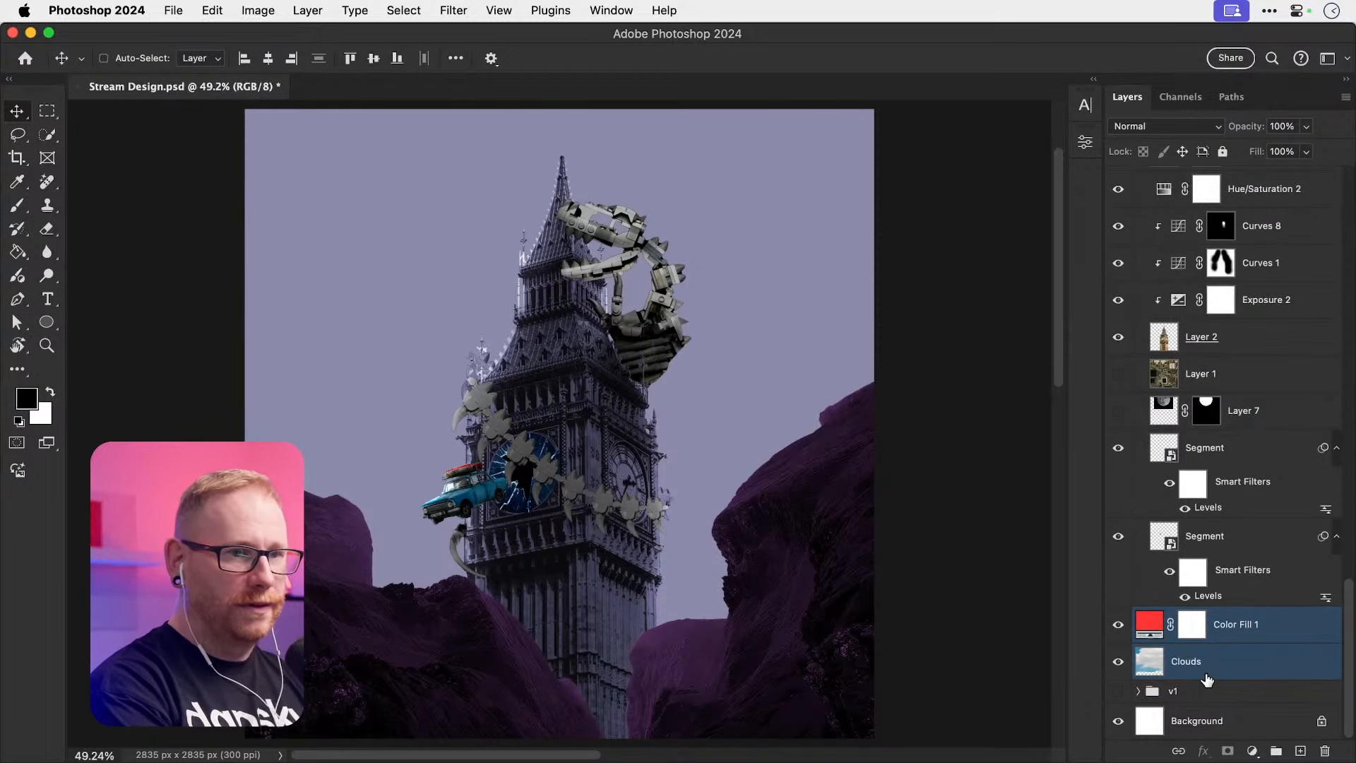
left_click(1245, 622)
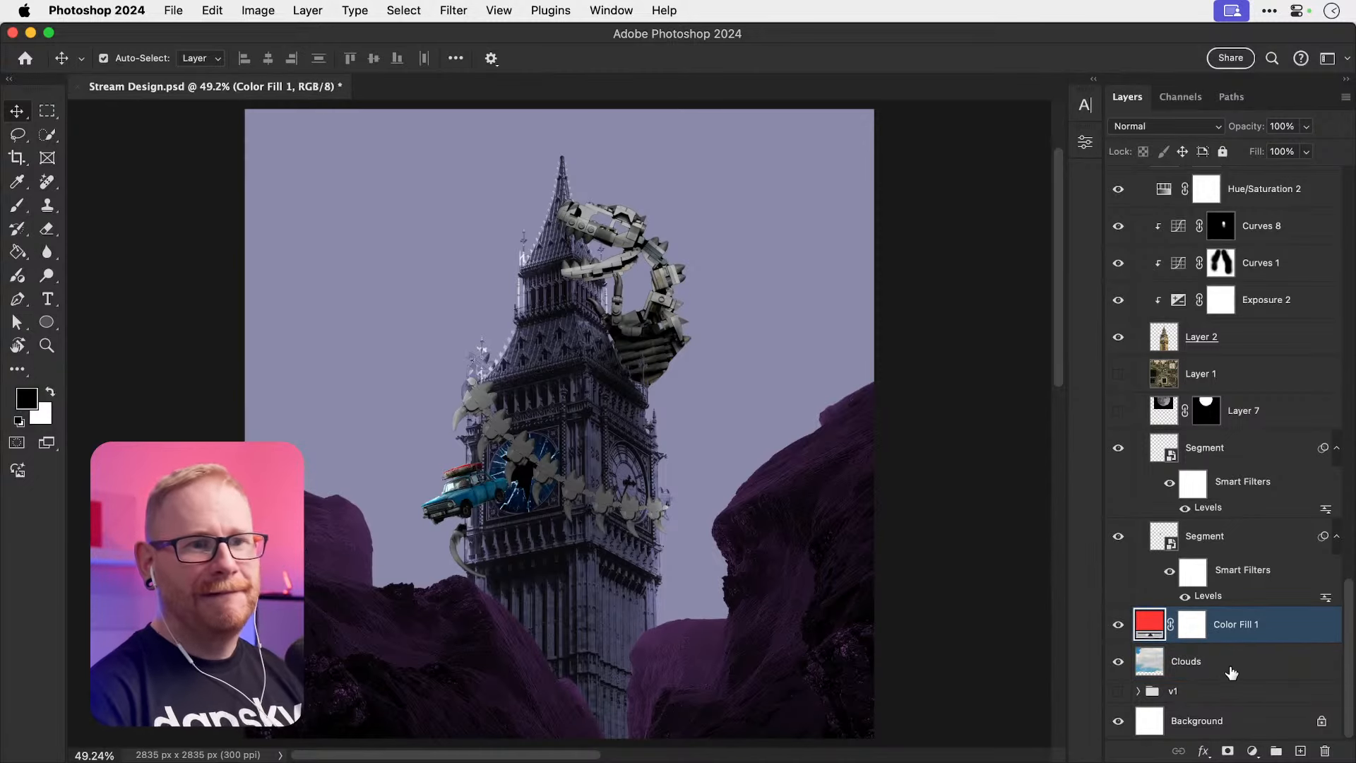
left_click(1225, 664)
left_click(1251, 619, "super")
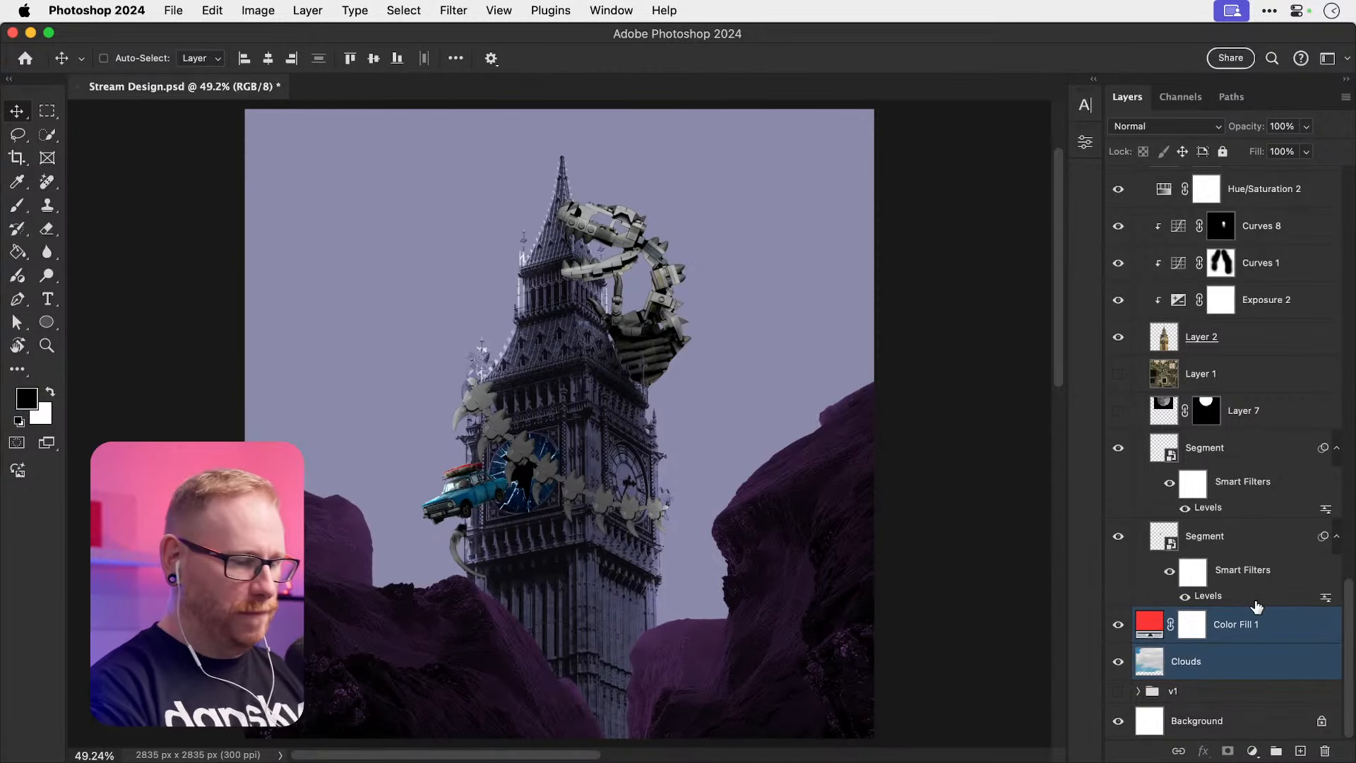
key("super+shift+bracketright")
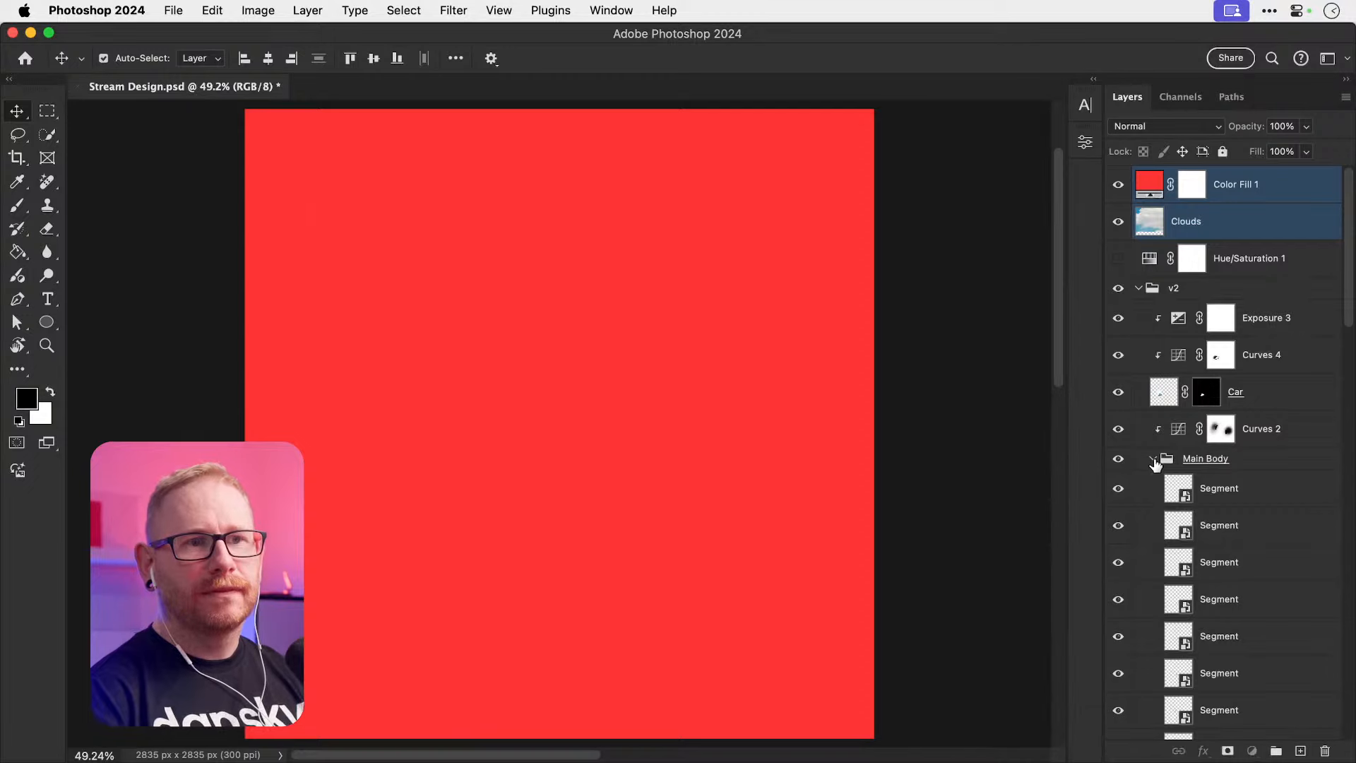
Step: Collapse the Main Body group and move the Color Fill 1 and Clouds layers directly beneath the Landscape group
left_click(1154, 461)
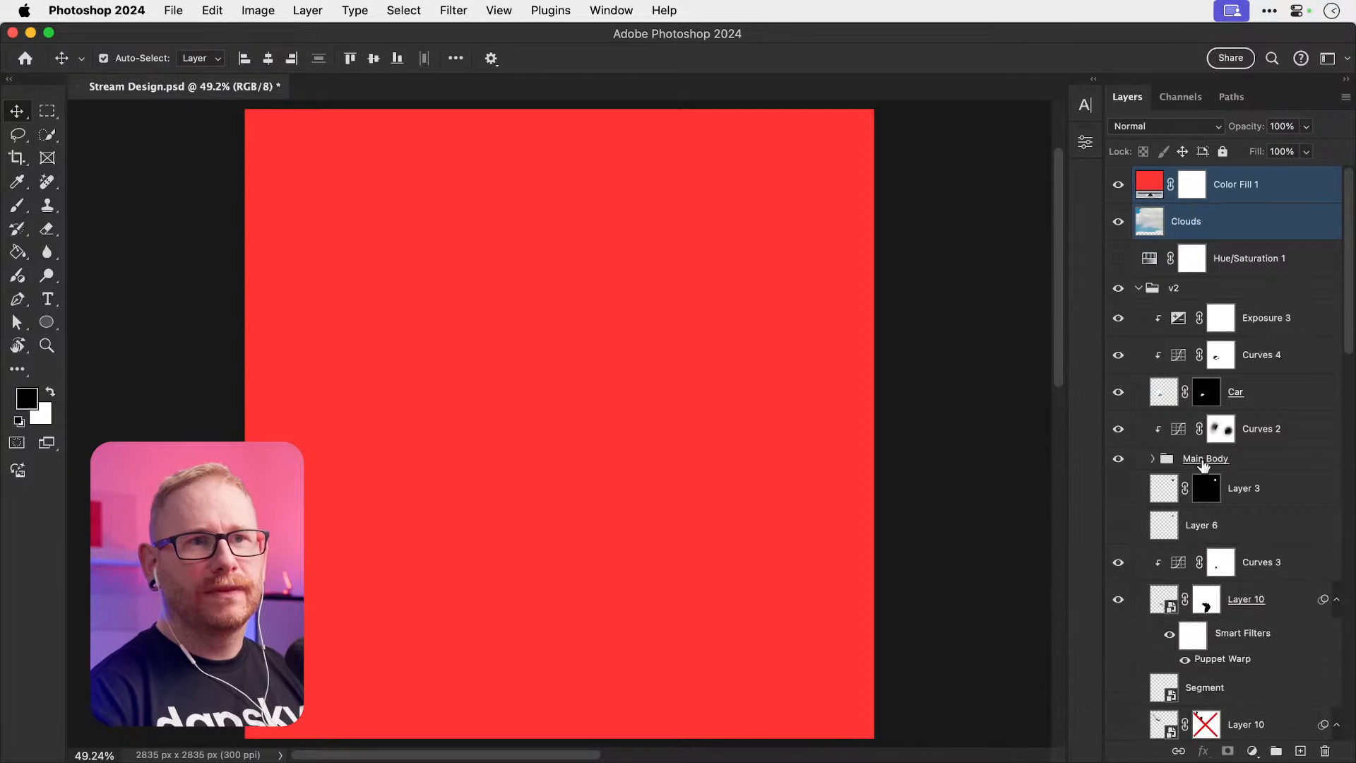
scroll(1203, 464, "down", 10)
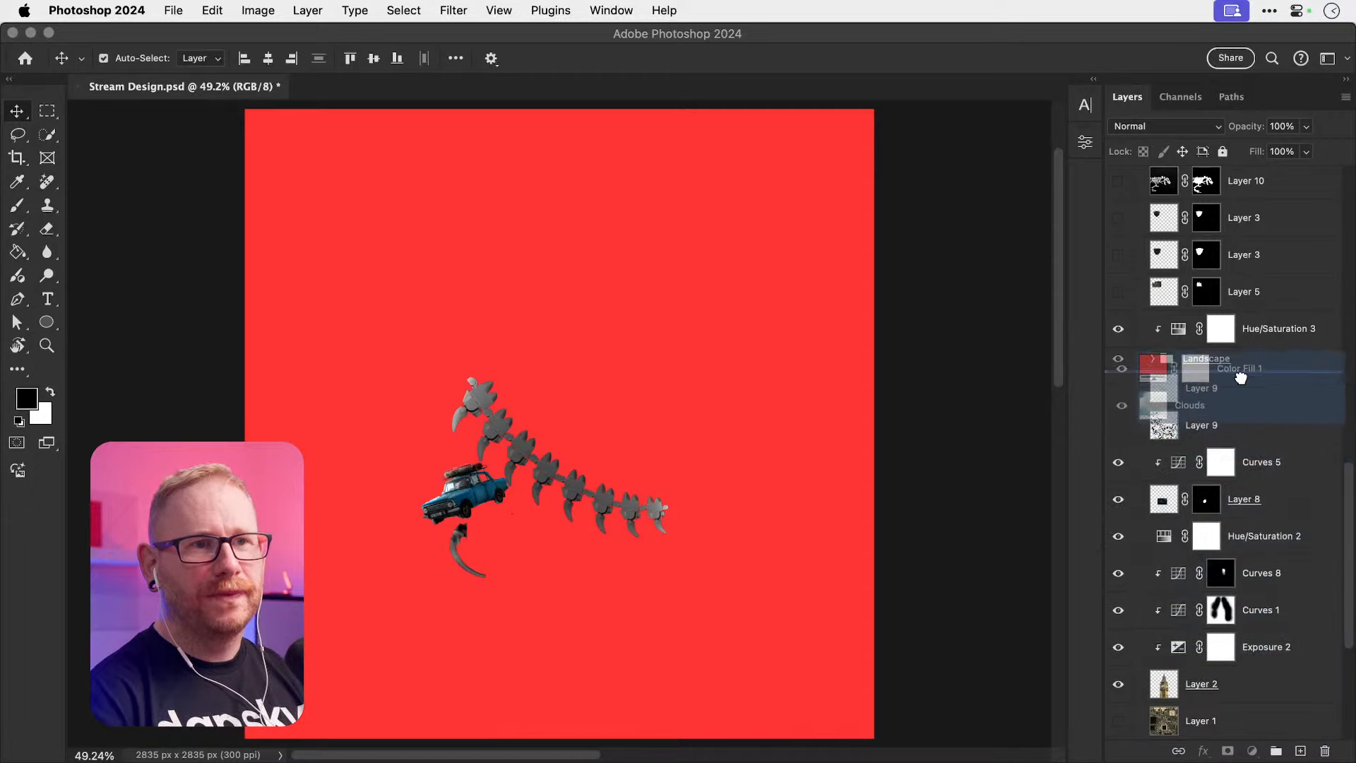
left_click_drag(1238, 375, 1241, 370)
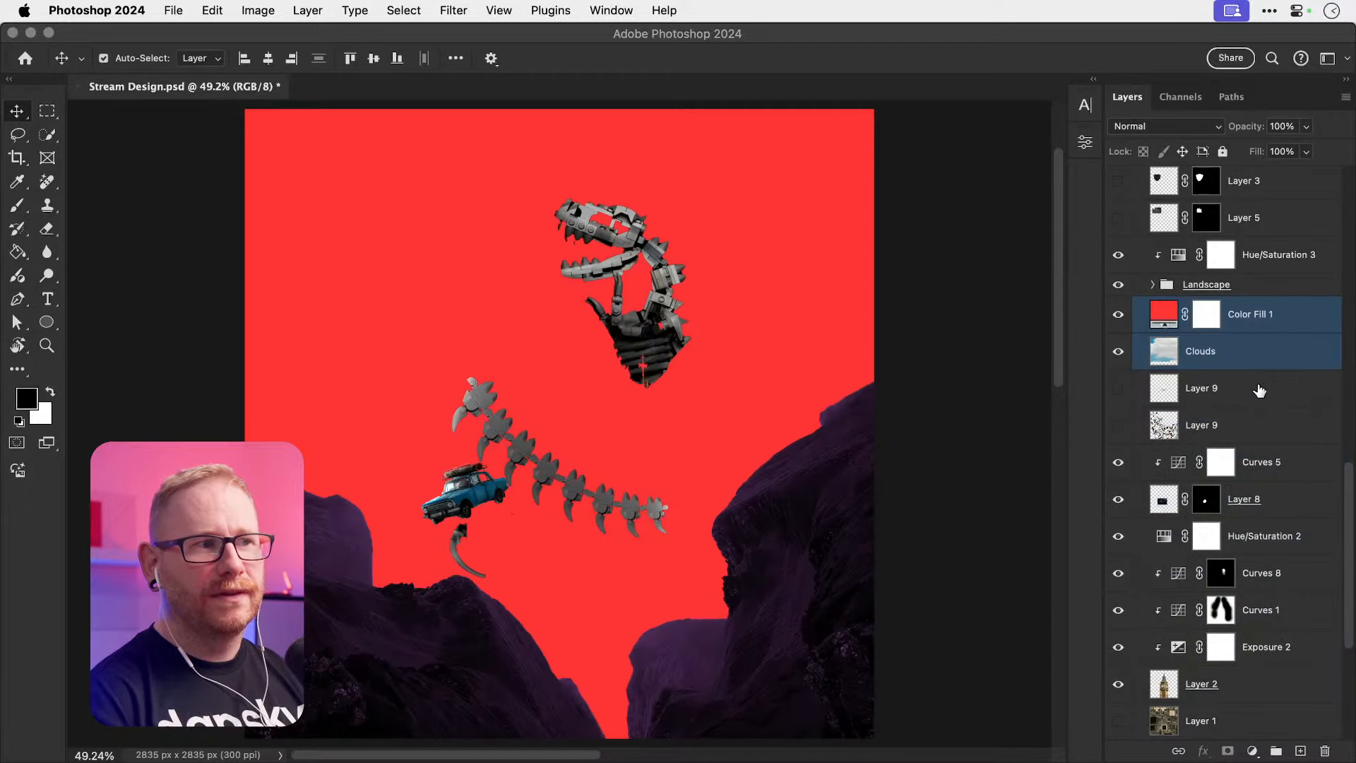
Step: Move the Color Fill 1 and Clouds layers beneath the tower's Layer 2 and clip Hue/Saturation 2 to the tower
left_click(1159, 127)
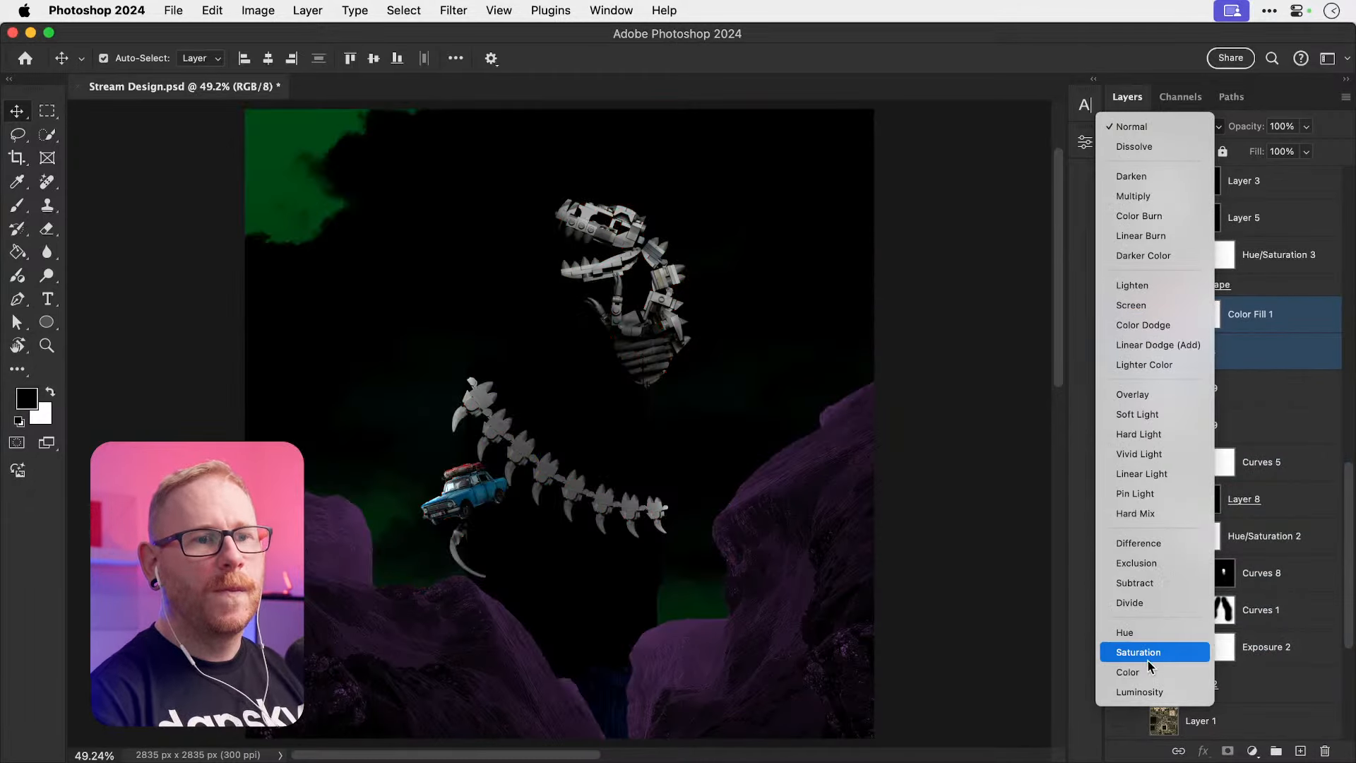
left_click(1263, 345)
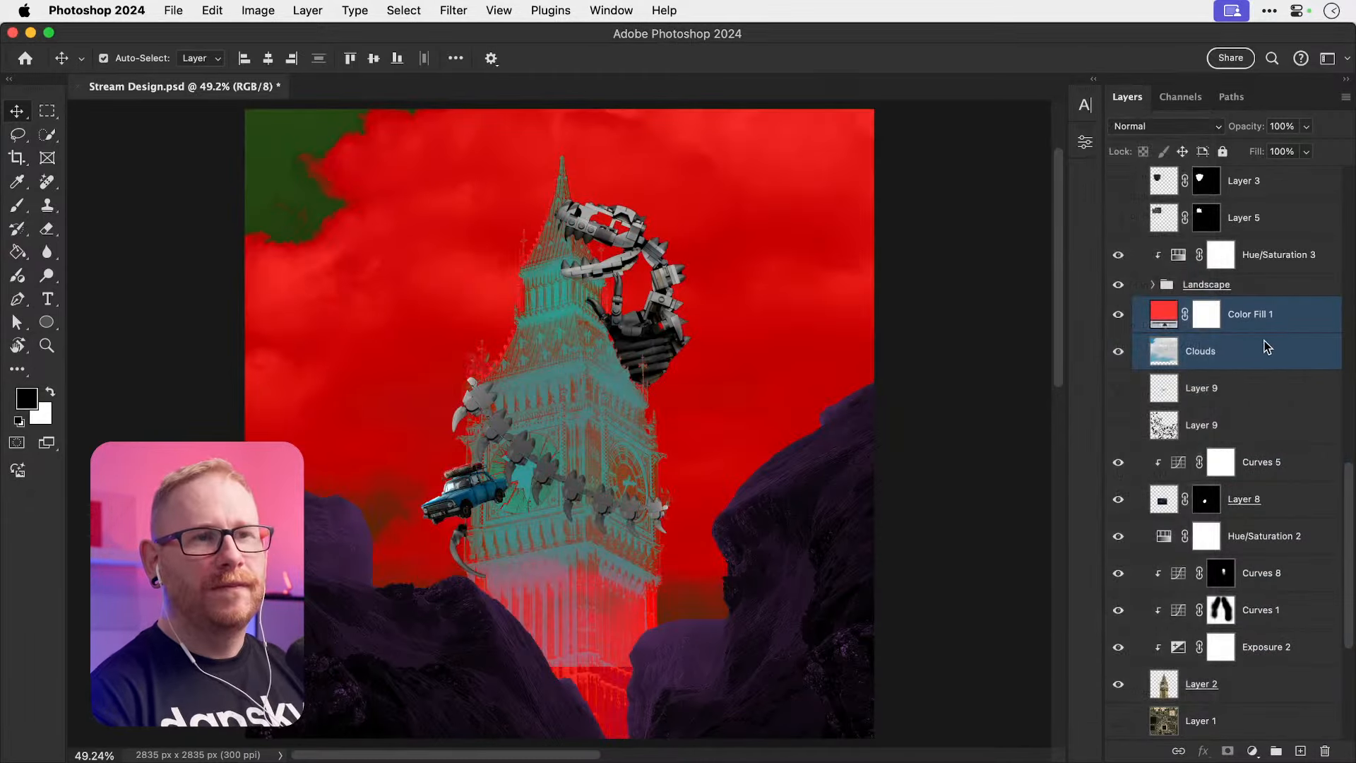
left_click_drag(1265, 345, 1250, 590)
left_click(1250, 542)
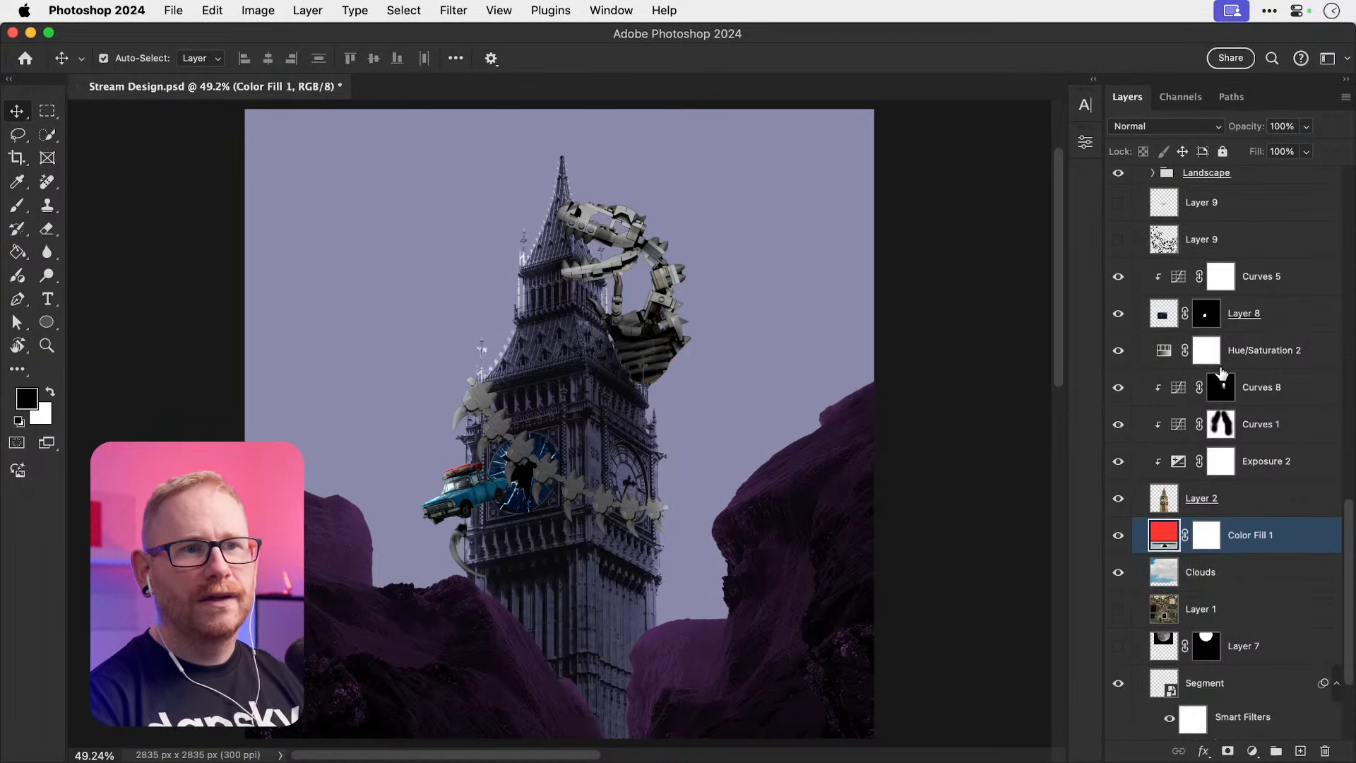
left_click(1258, 365, "alt")
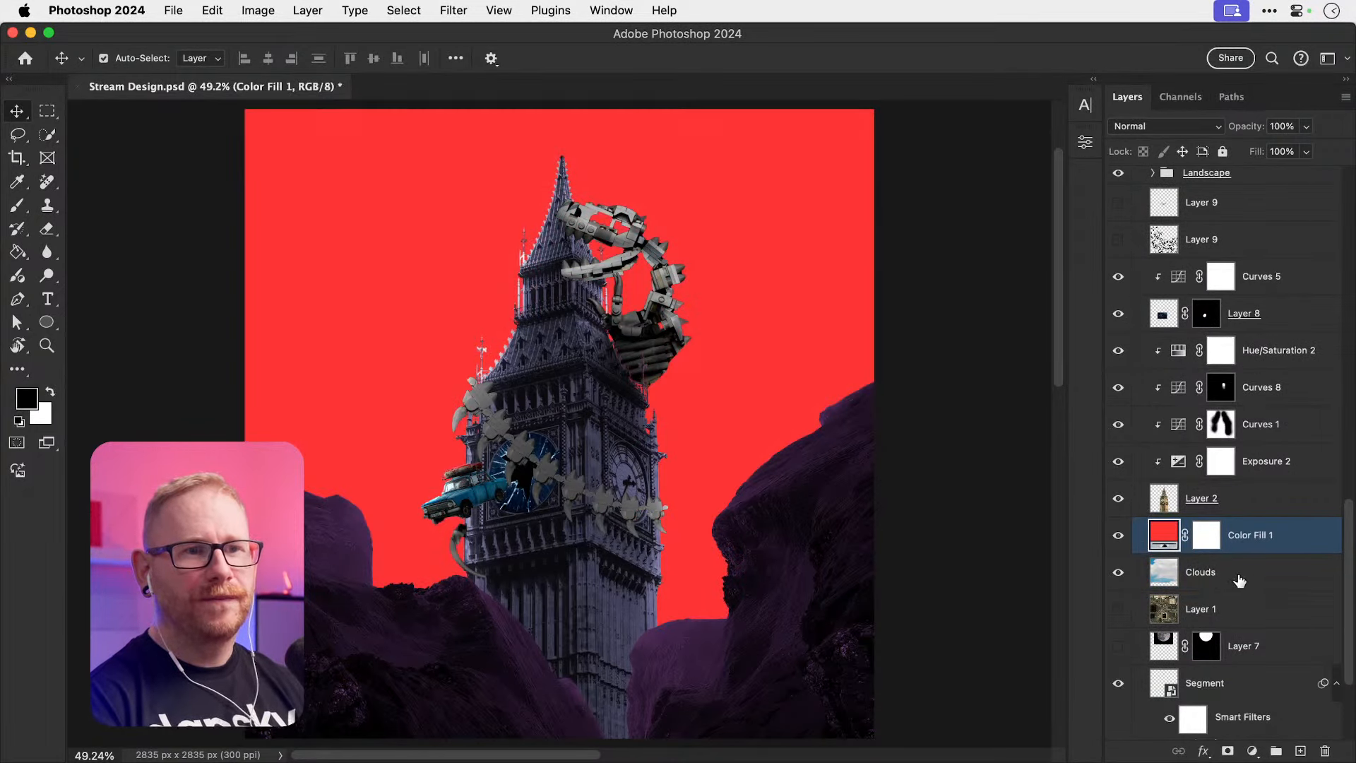
Step: Change the Color Fill 1 colour to light purple e5aeff and select the Clouds layer
left_click(1204, 573)
left_click(1161, 537)
double_click(1161, 537)
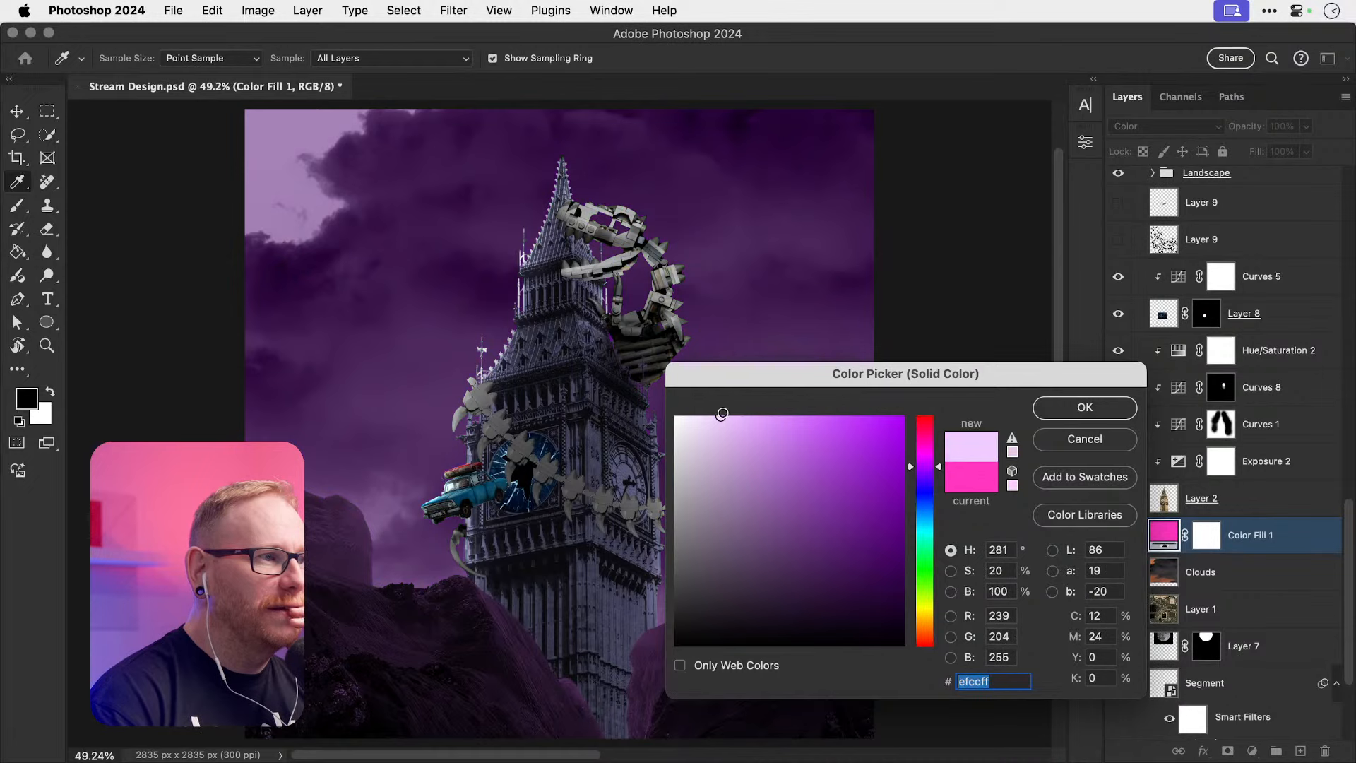
left_click_drag(727, 406, 718, 404)
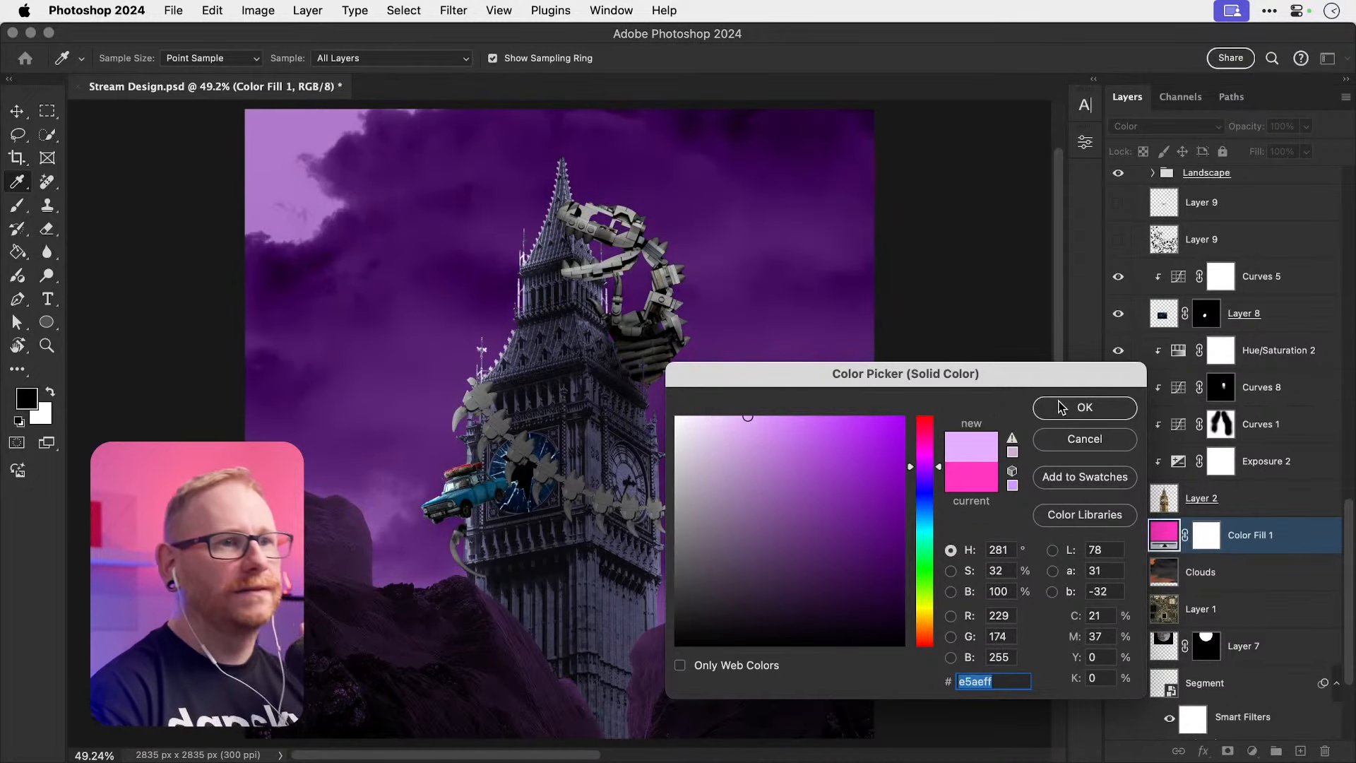
left_click(1049, 414)
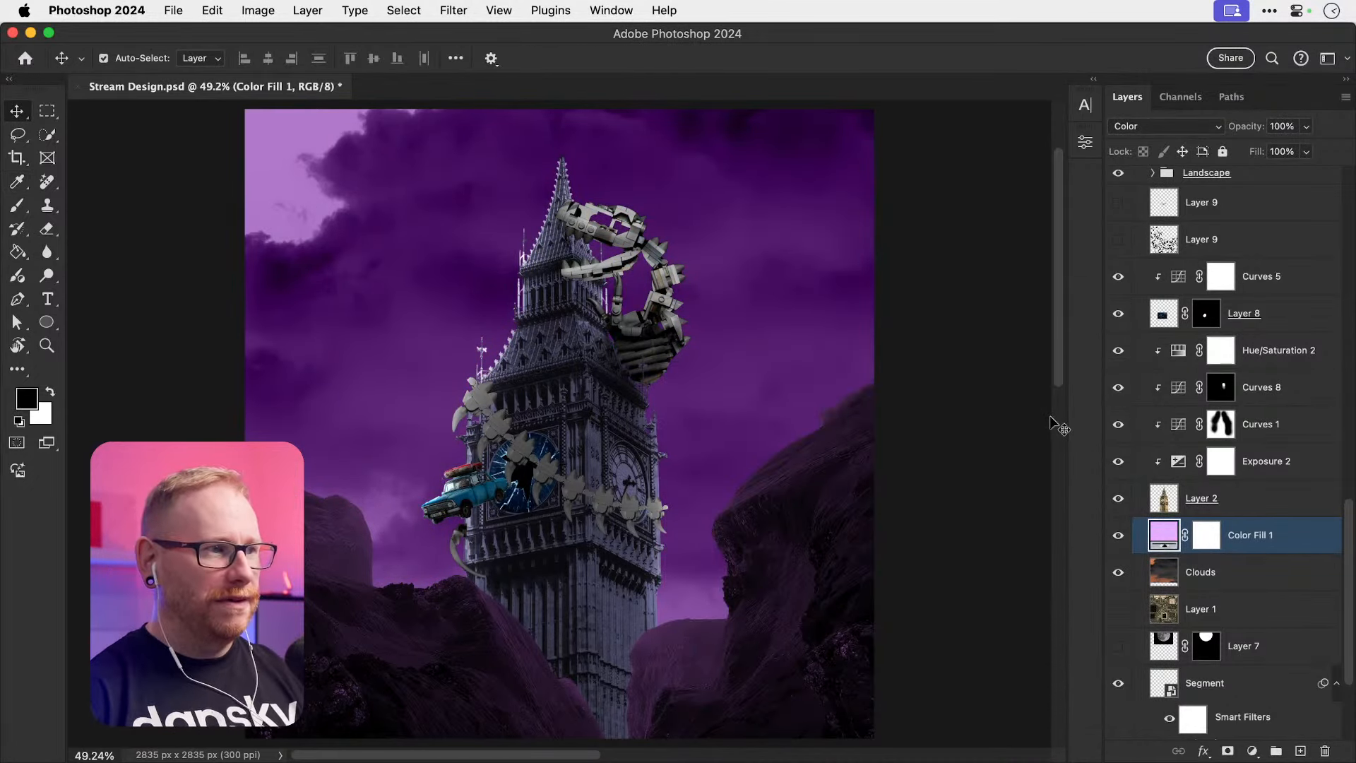
left_click(1201, 573)
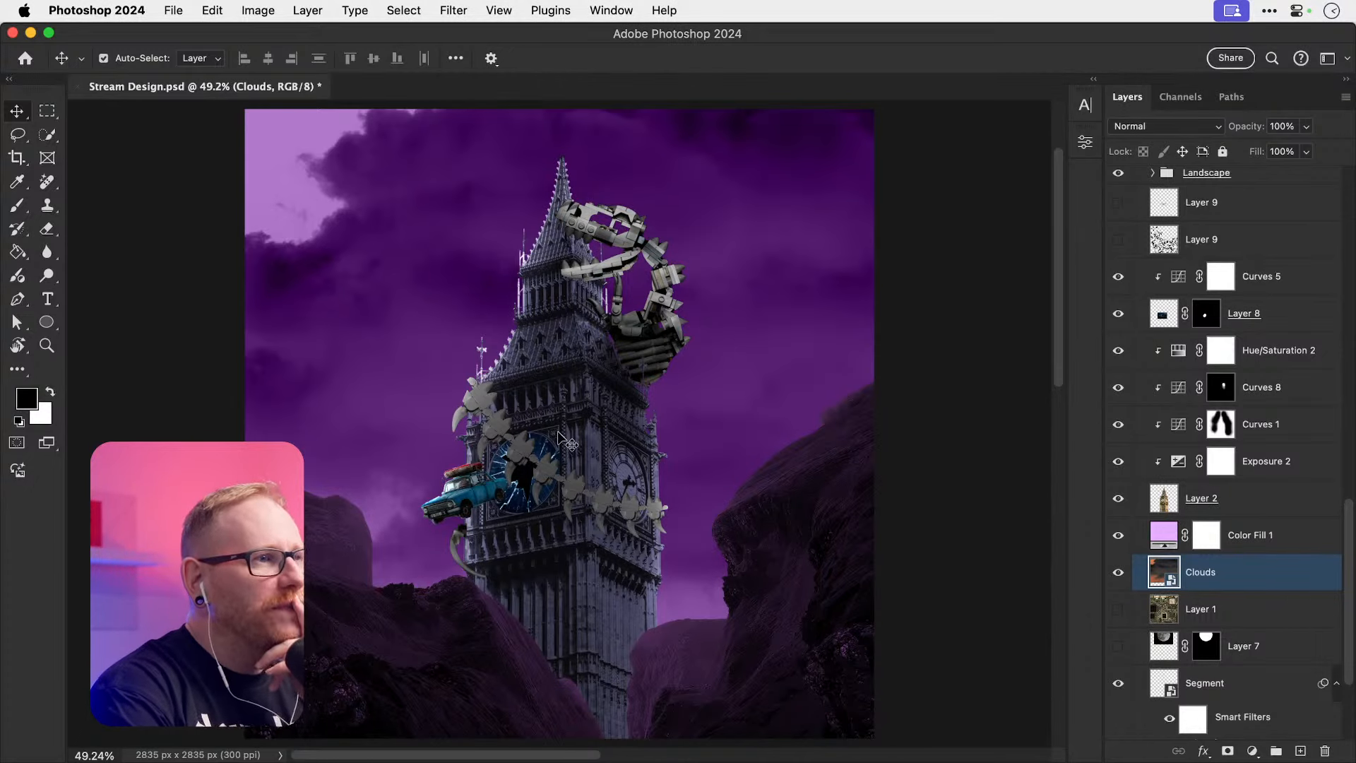
Step: Try a Liquify warp on the Clouds layer with a 1500 brush, pushing the cloud bank upward and outward
key("F11")
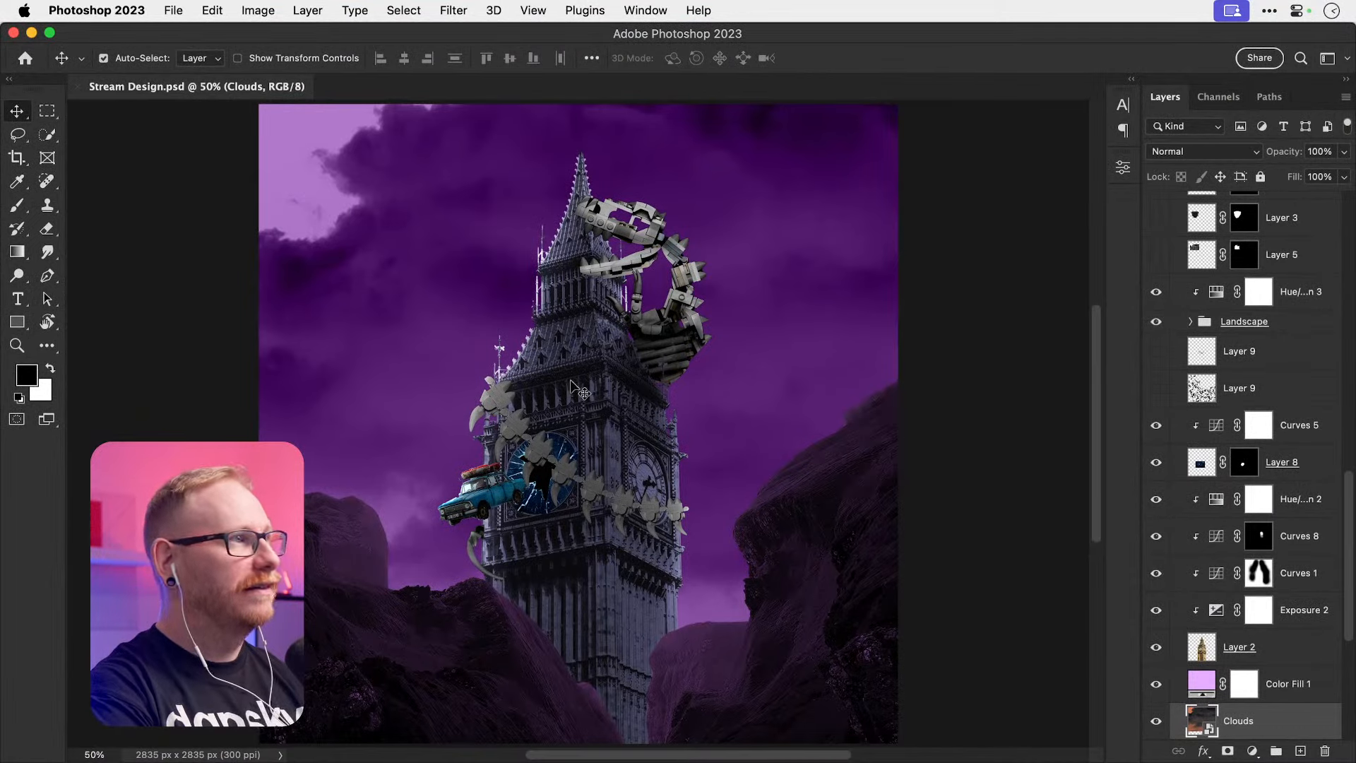
left_click(452, 9)
left_click(520, 197)
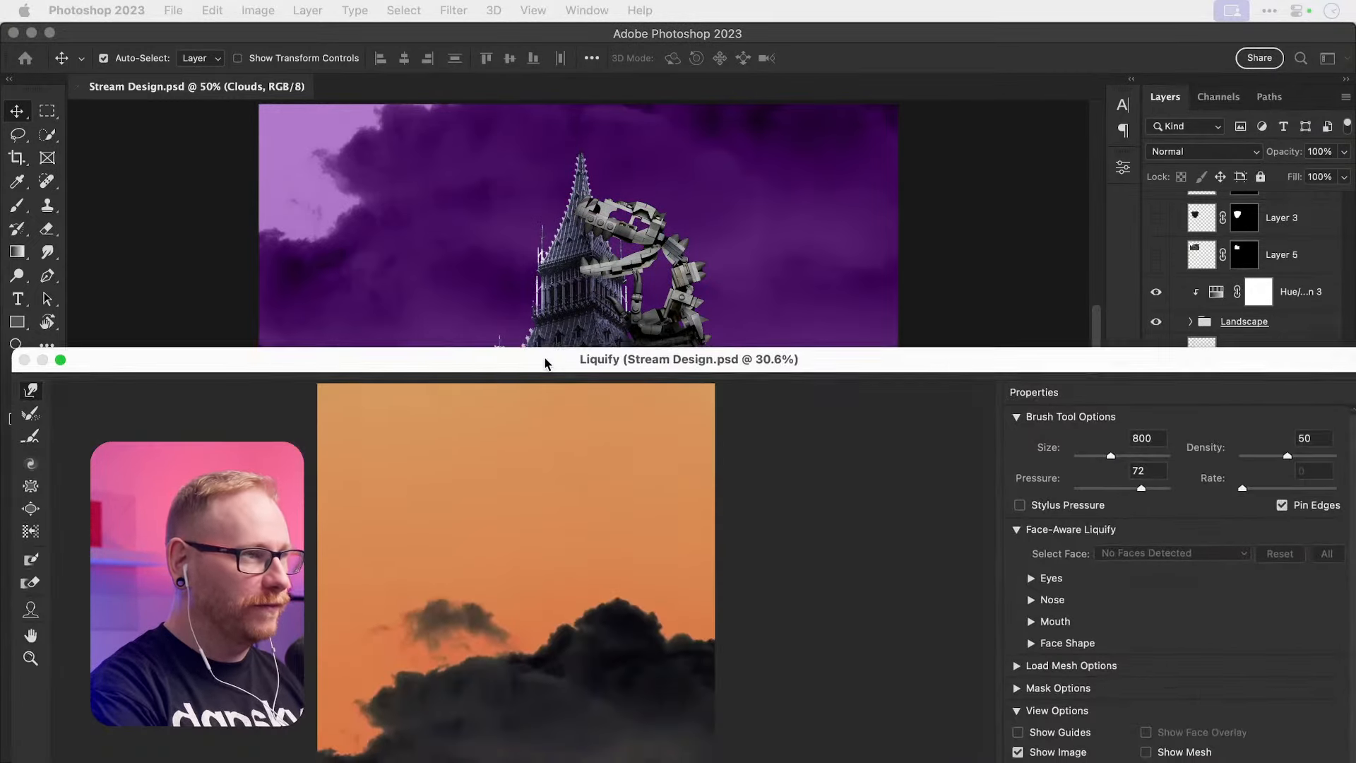
left_click_drag(545, 362, 605, 247)
left_click(124, 245)
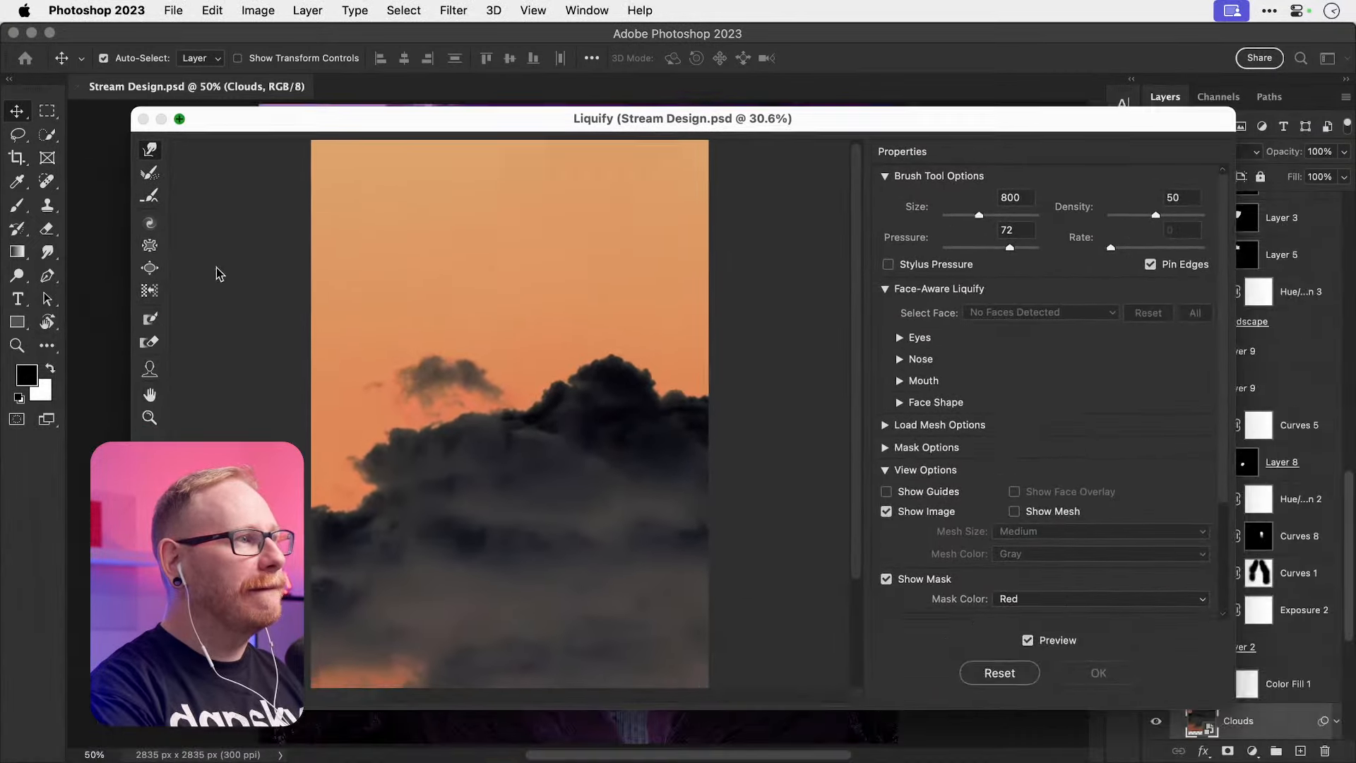
key("bracketright")
key("bracketright")
key("bracketright")
key("bracketright")
key("bracketright")
key("bracketright")
key("bracketright")
key("bracketright")
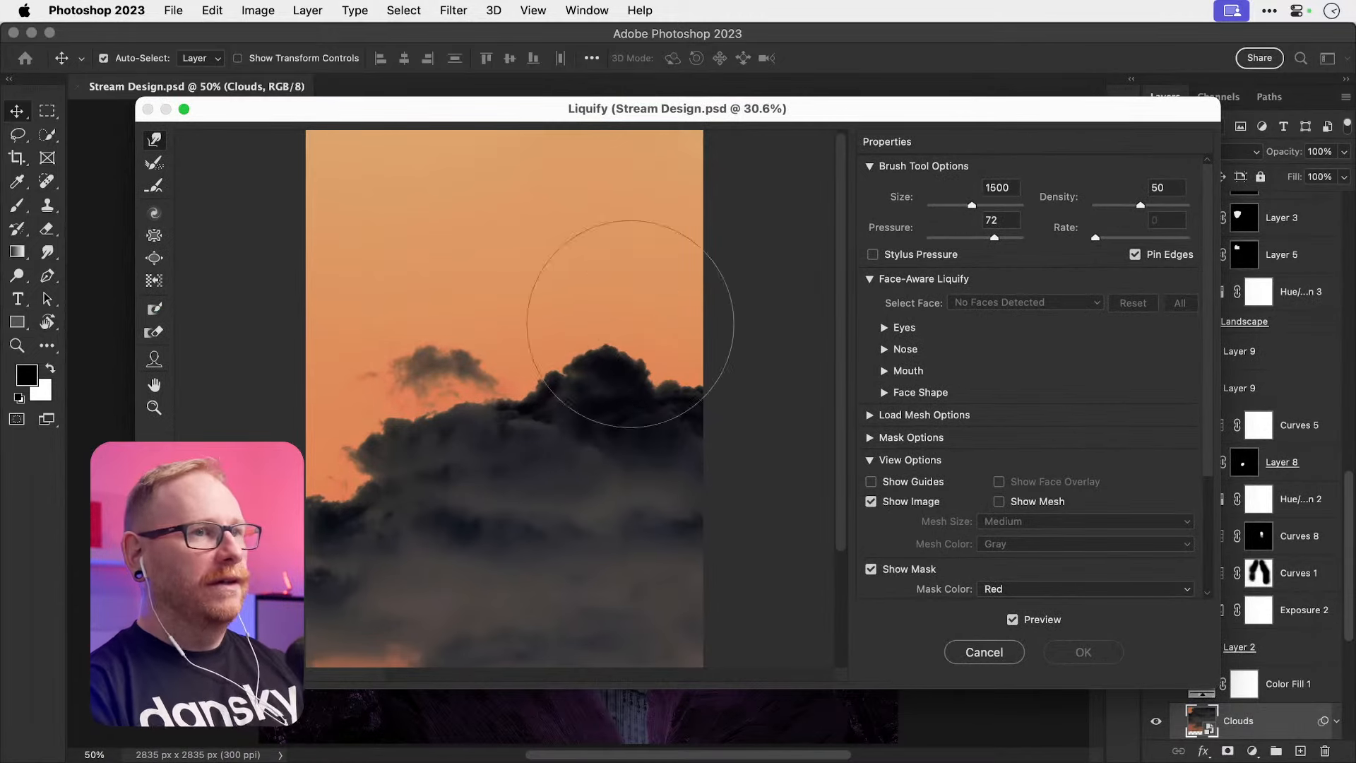
mouse_move(345, 431)
left_mouse_down()
mouse_move(467, 494)
mouse_move(696, 488)
mouse_move(702, 278)
mouse_move(590, 264)
mouse_move(530, 181)
mouse_move(393, 288)
mouse_move(348, 303)
mouse_move(342, 468)
mouse_move(579, 423)
mouse_move(664, 290)
left_mouse_up()
mouse_move(531, 450)
left_mouse_down()
mouse_move(681, 318)
mouse_move(657, 424)
mouse_move(513, 236)
left_mouse_up()
left_click(1082, 651)
Step: Try a Gaussian Blur on the warped Clouds layer
key("super+minus")
key("super+minus")
key("super+minus")
left_click(452, 11)
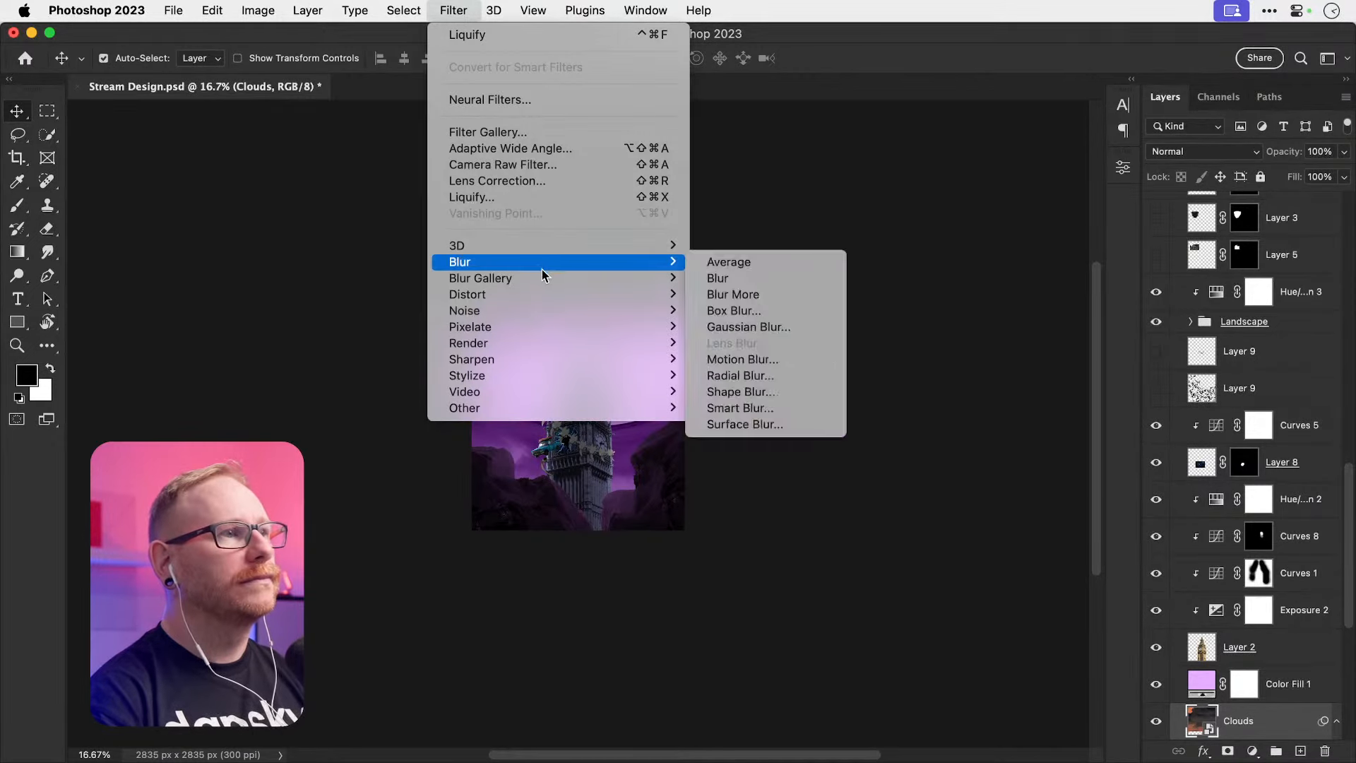
mouse_move(542, 277)
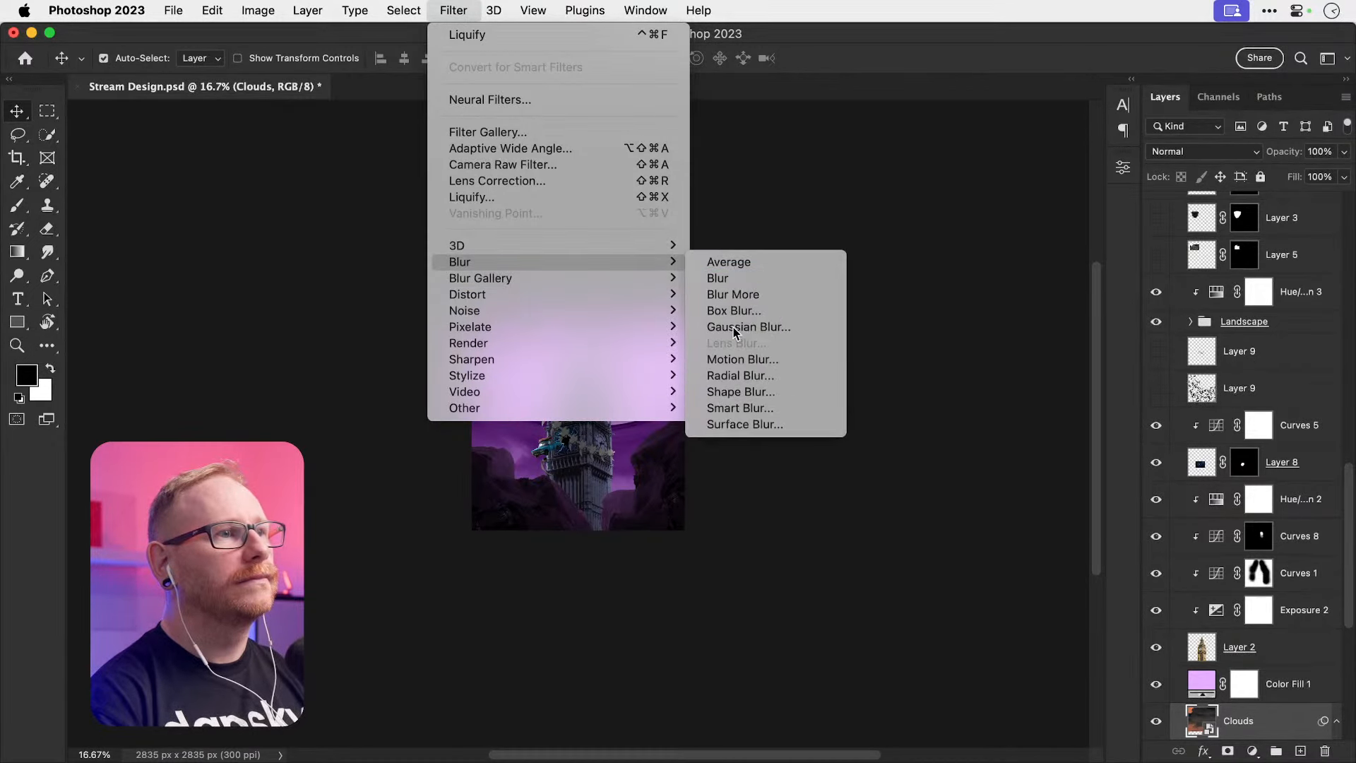
left_click(733, 328)
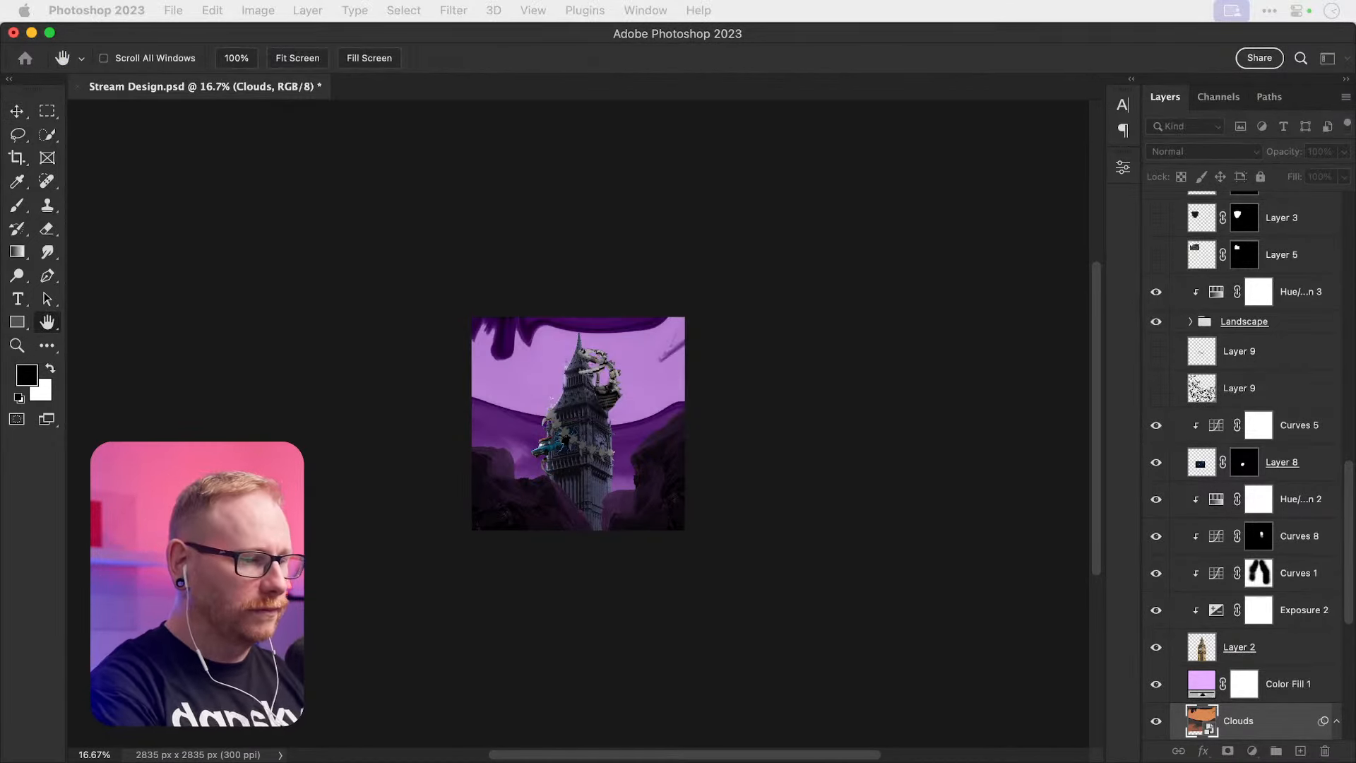
Step: Start a Path Blur on the Clouds layer and shape its path into a wide U-curve across the sky and tower
left_click(732, 330)
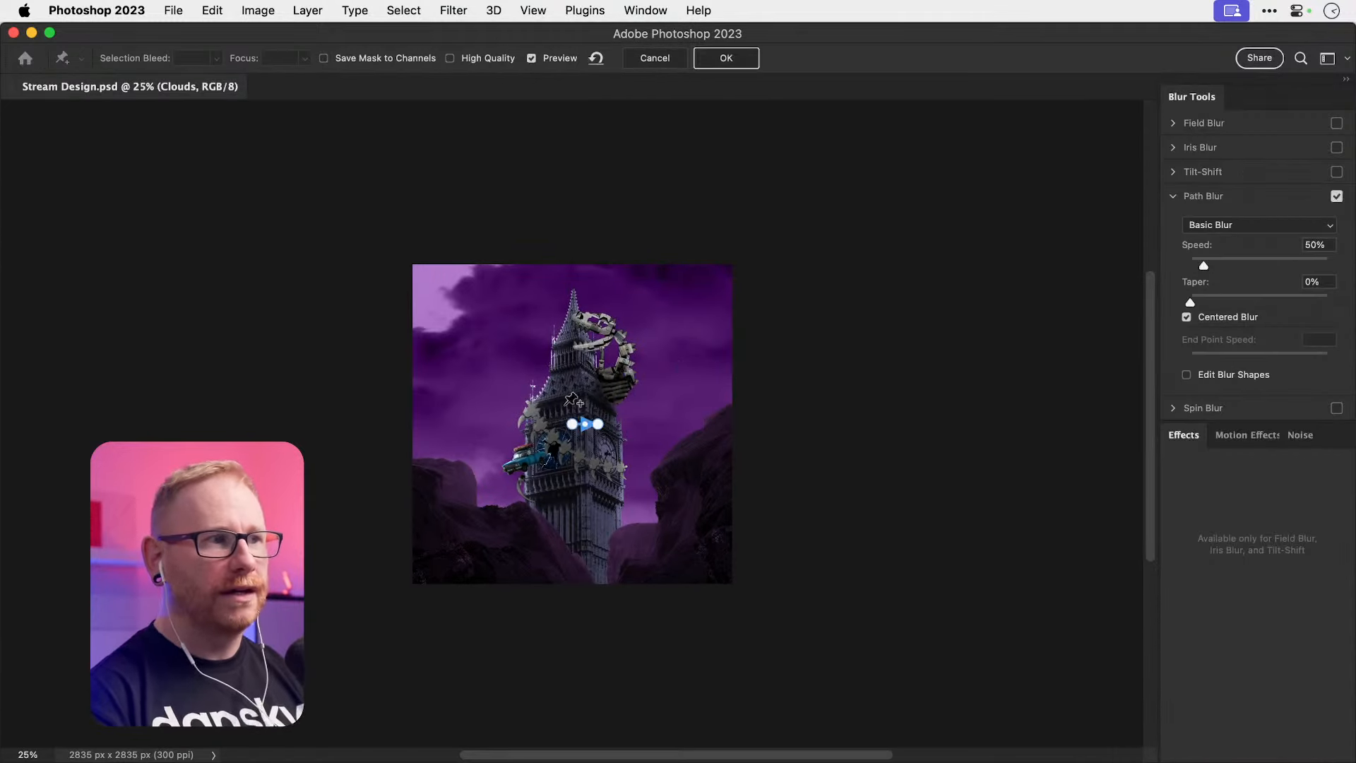
left_click(573, 425)
left_click_drag(573, 425, 435, 336)
left_click_drag(598, 424, 667, 383)
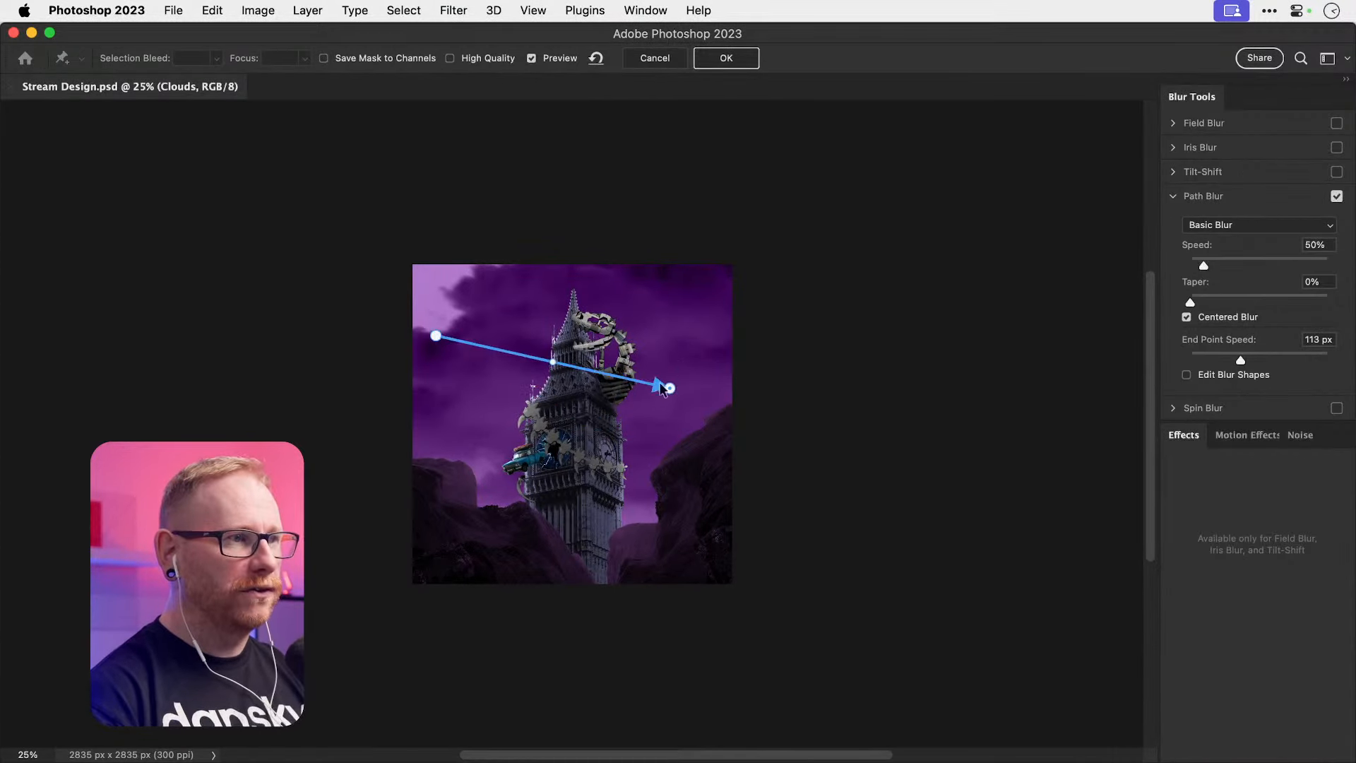
left_click_drag(558, 362, 549, 471)
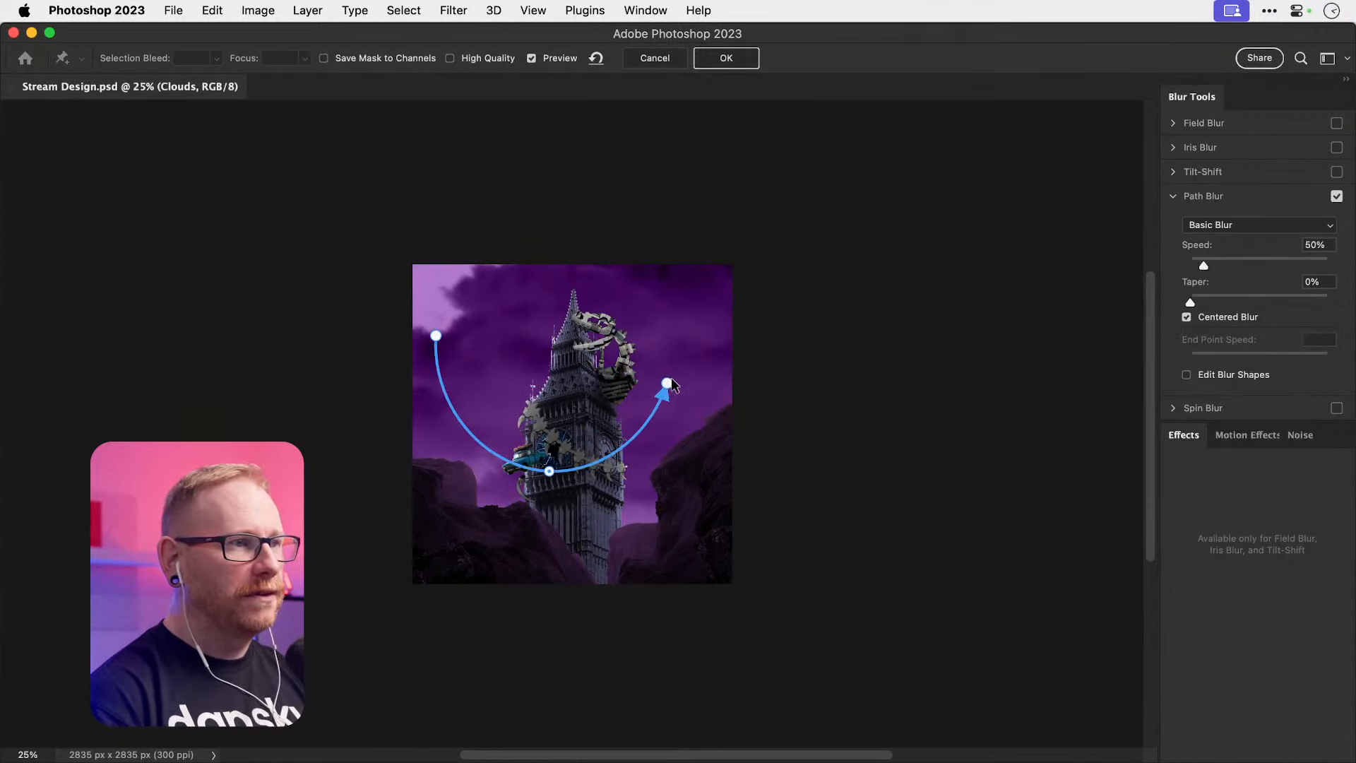
left_click_drag(667, 383, 701, 386)
left_click(587, 317)
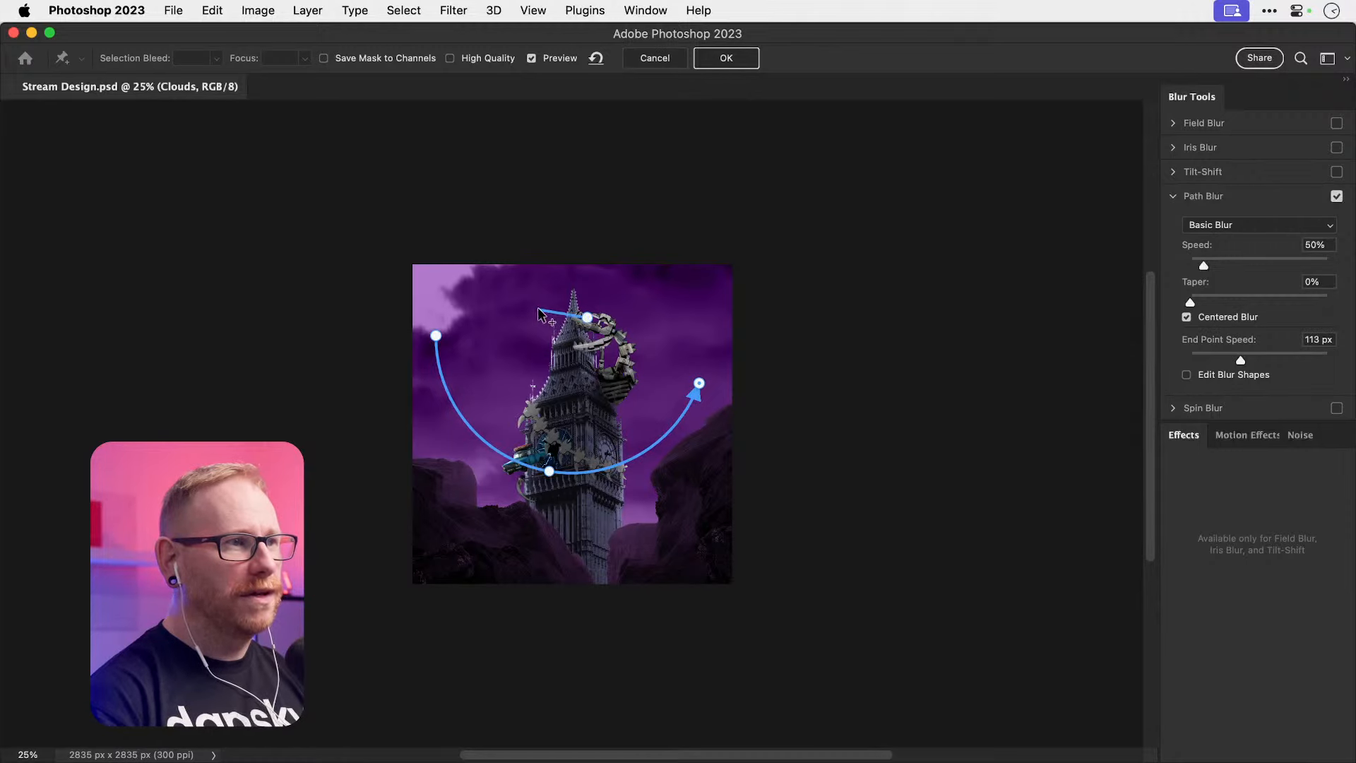
left_click(560, 304)
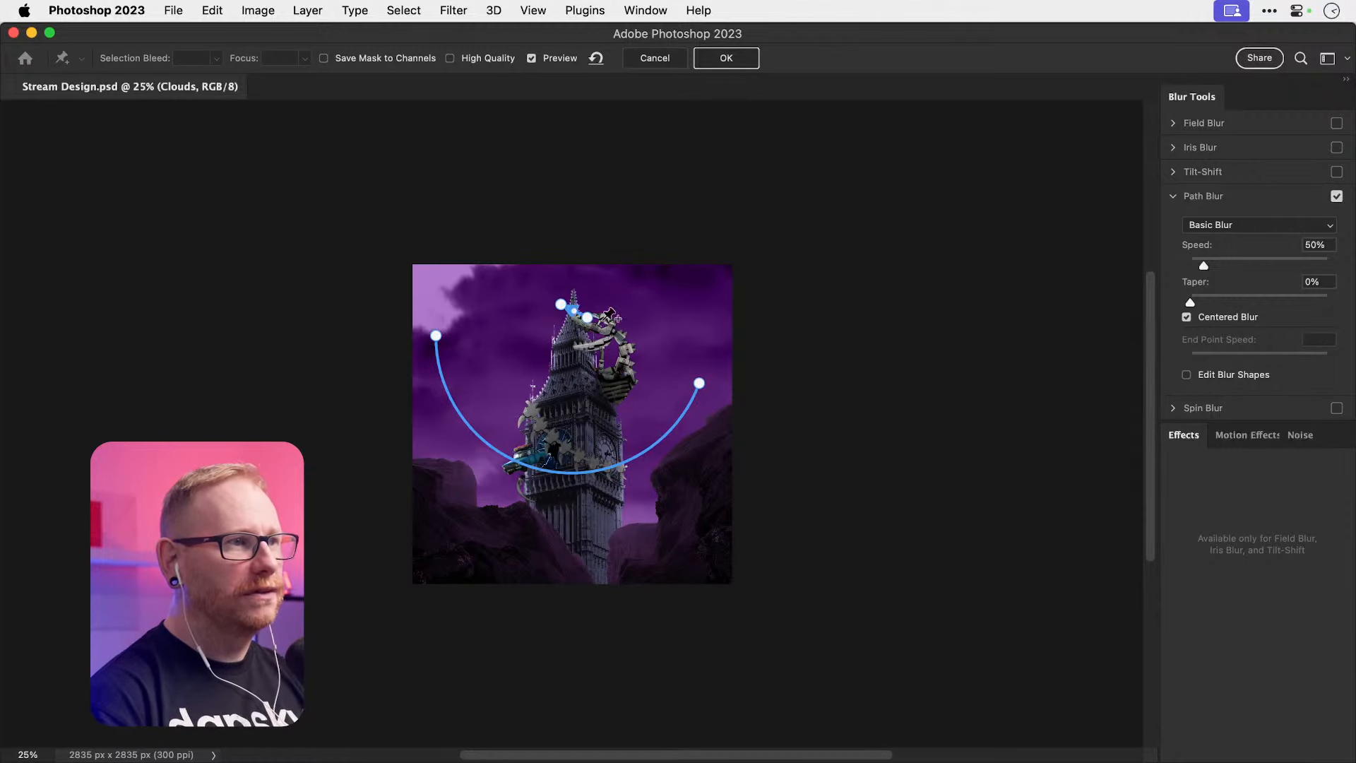
key("Delete")
double_click(676, 320)
left_click(509, 346)
double_click(527, 405)
key("super+z")
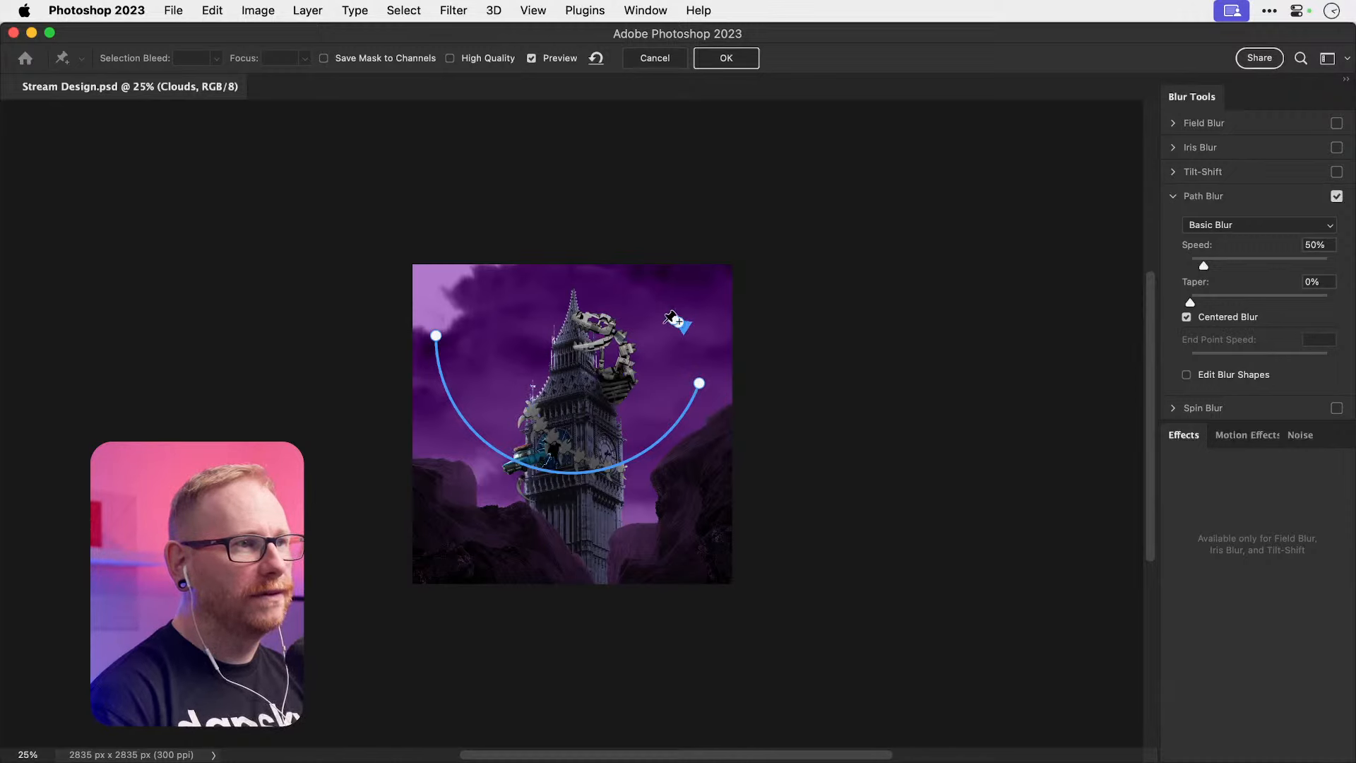
left_click(676, 324)
key("Delete")
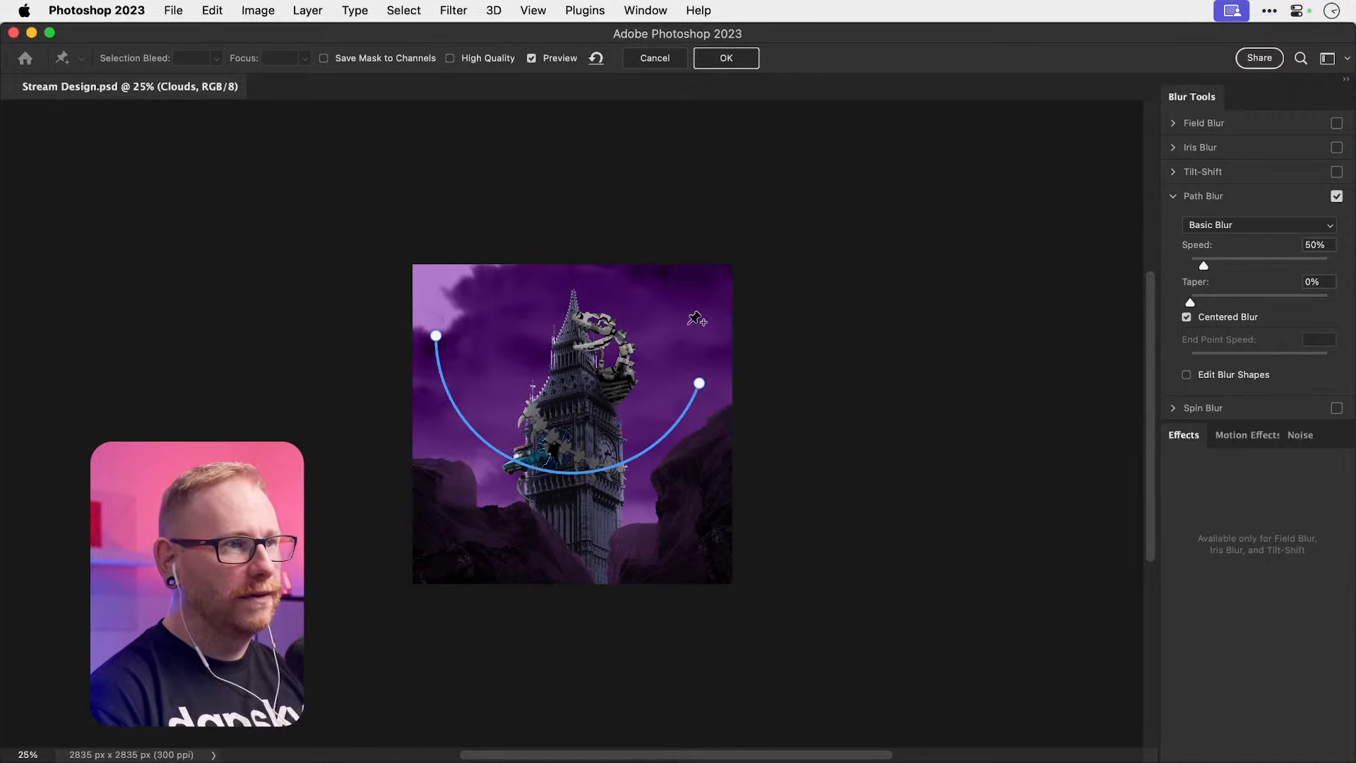
Step: Draw a second blur path that spirals from the sky beside the dinosaur over the spire and around the upper tower
left_click(687, 323)
left_click(574, 296)
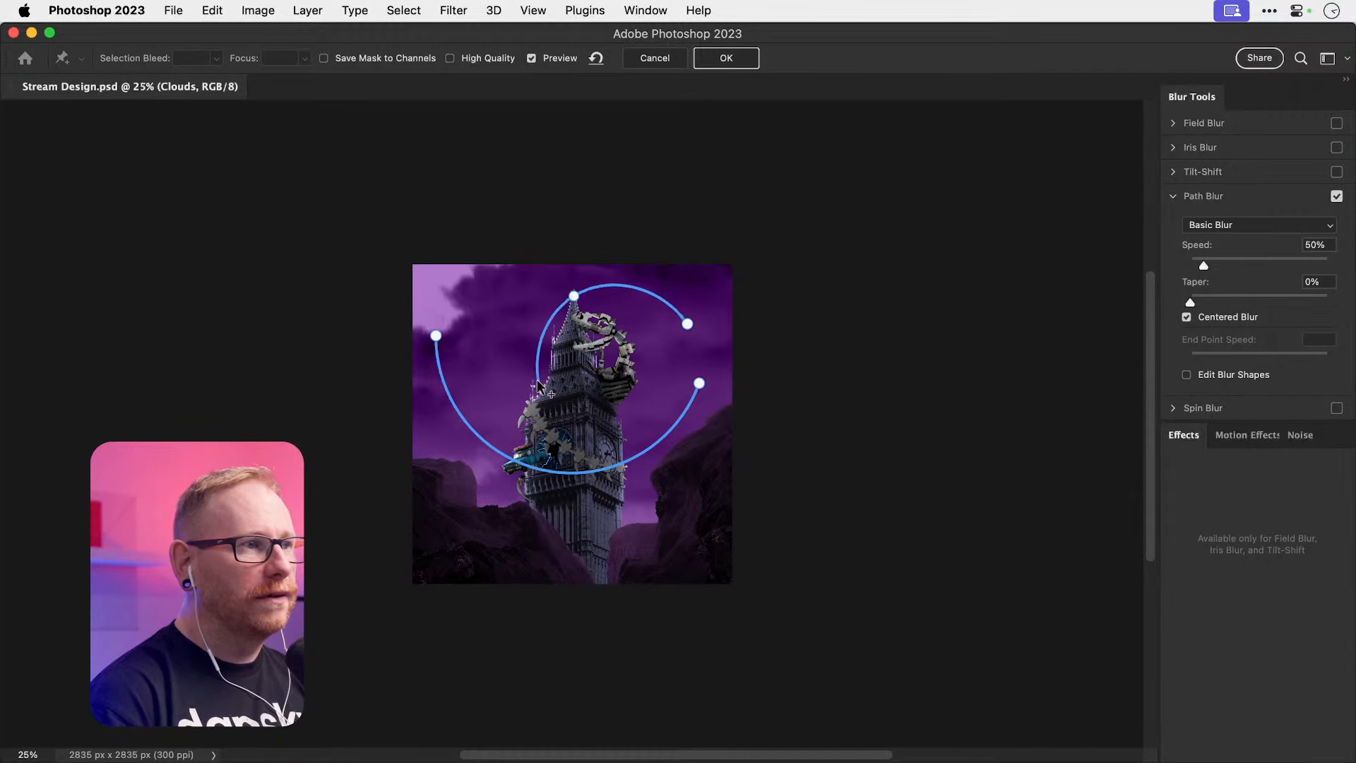
left_click(538, 380)
left_click(630, 371)
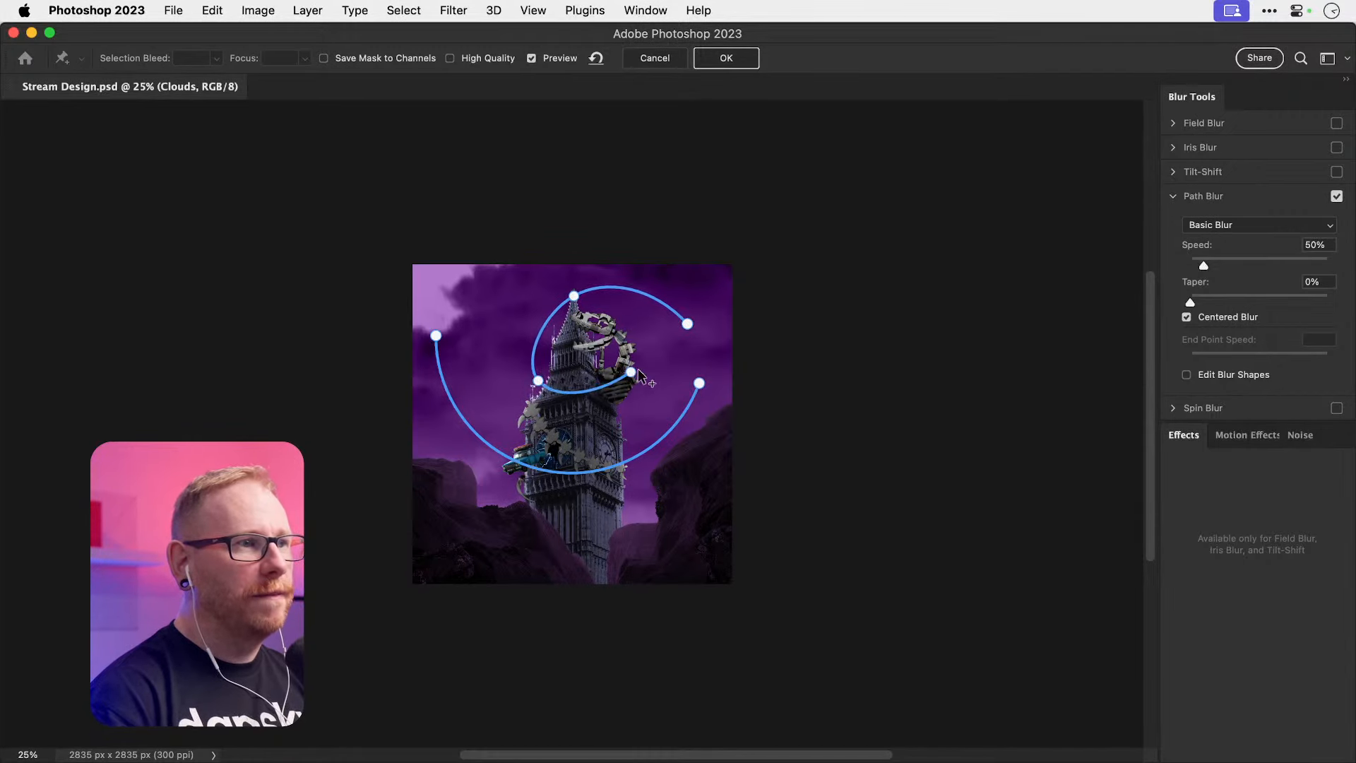
left_click(587, 338)
double_click(597, 346)
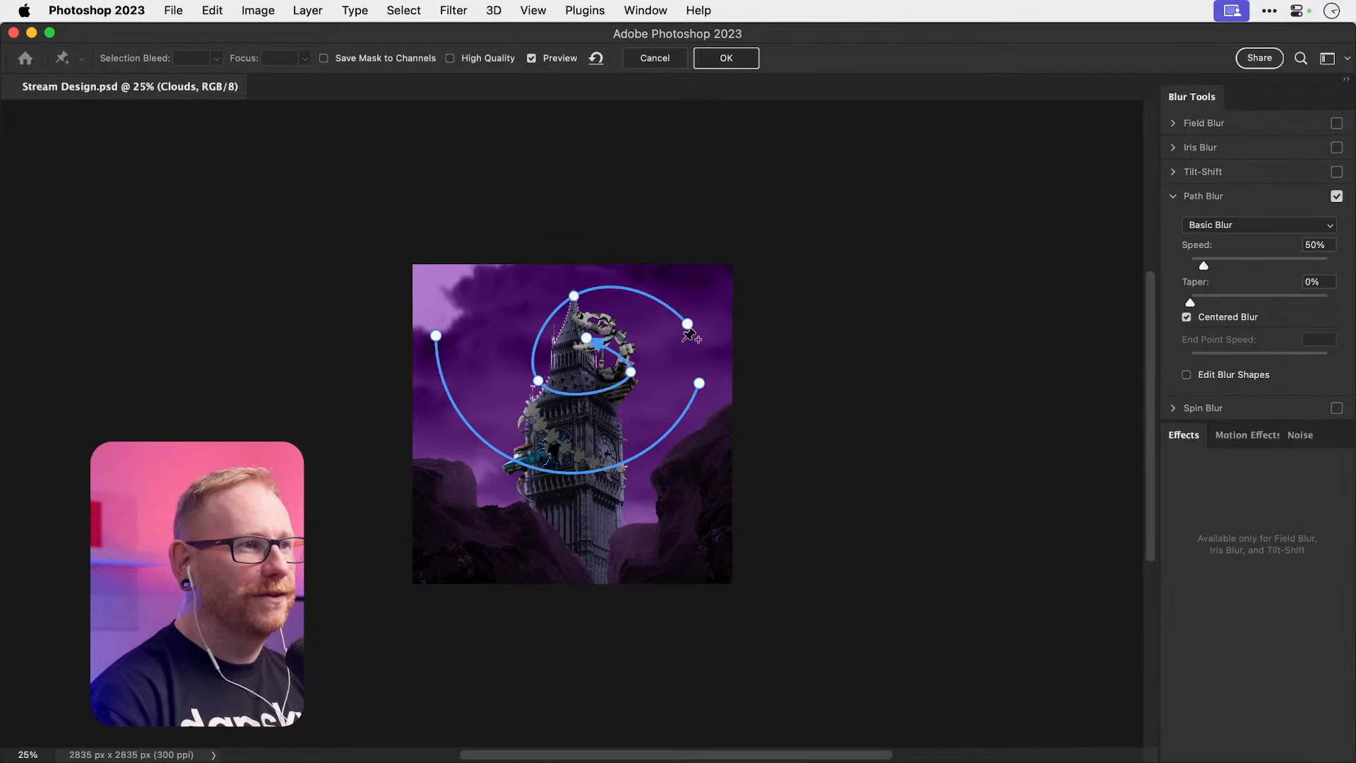
Step: Set the Path Blur speed to 288% and taper to 15% with Centered Blur off, and apply it
left_click_drag(1205, 266, 1267, 267)
left_click(1214, 324)
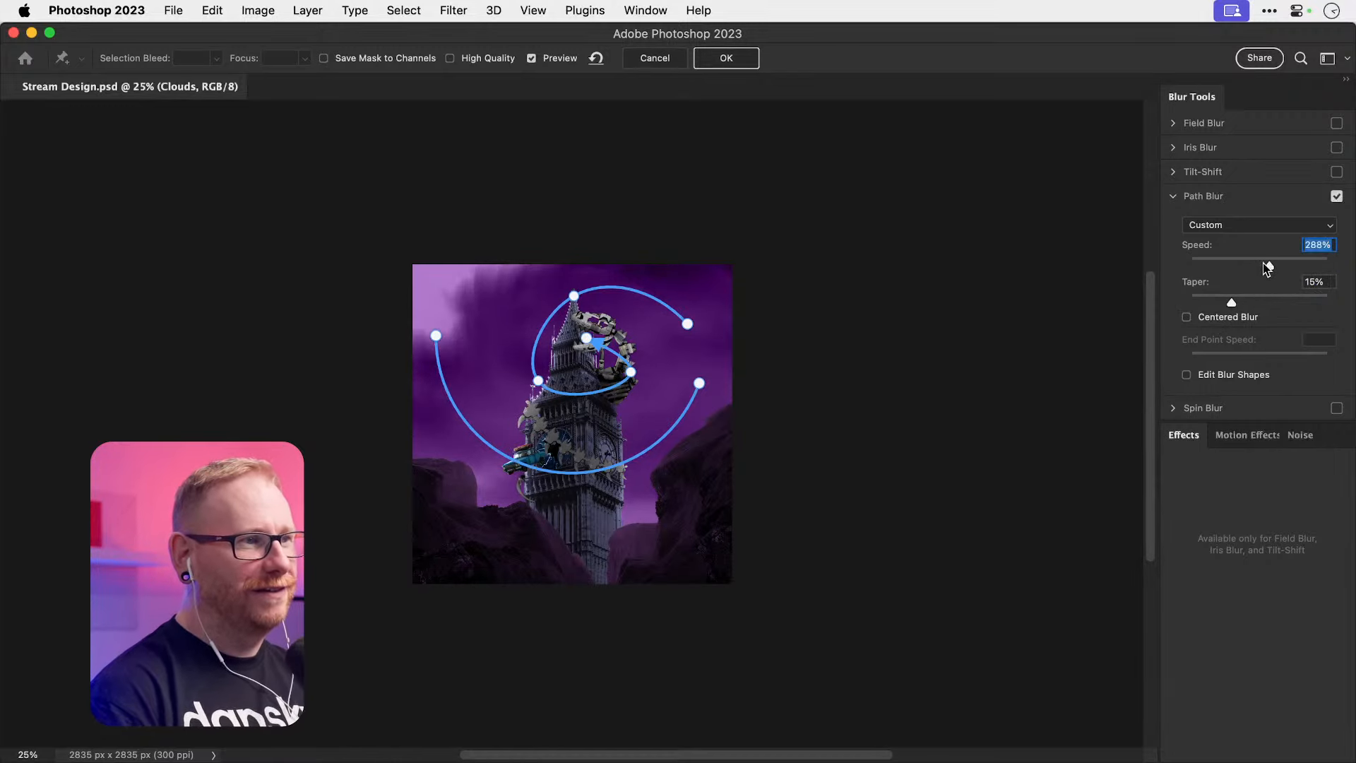
left_click(726, 58)
Step: Clip Color Fill 1 to the Clouds layer and add a new empty layer above it
left_click(1293, 683)
left_click(1284, 702, "alt")
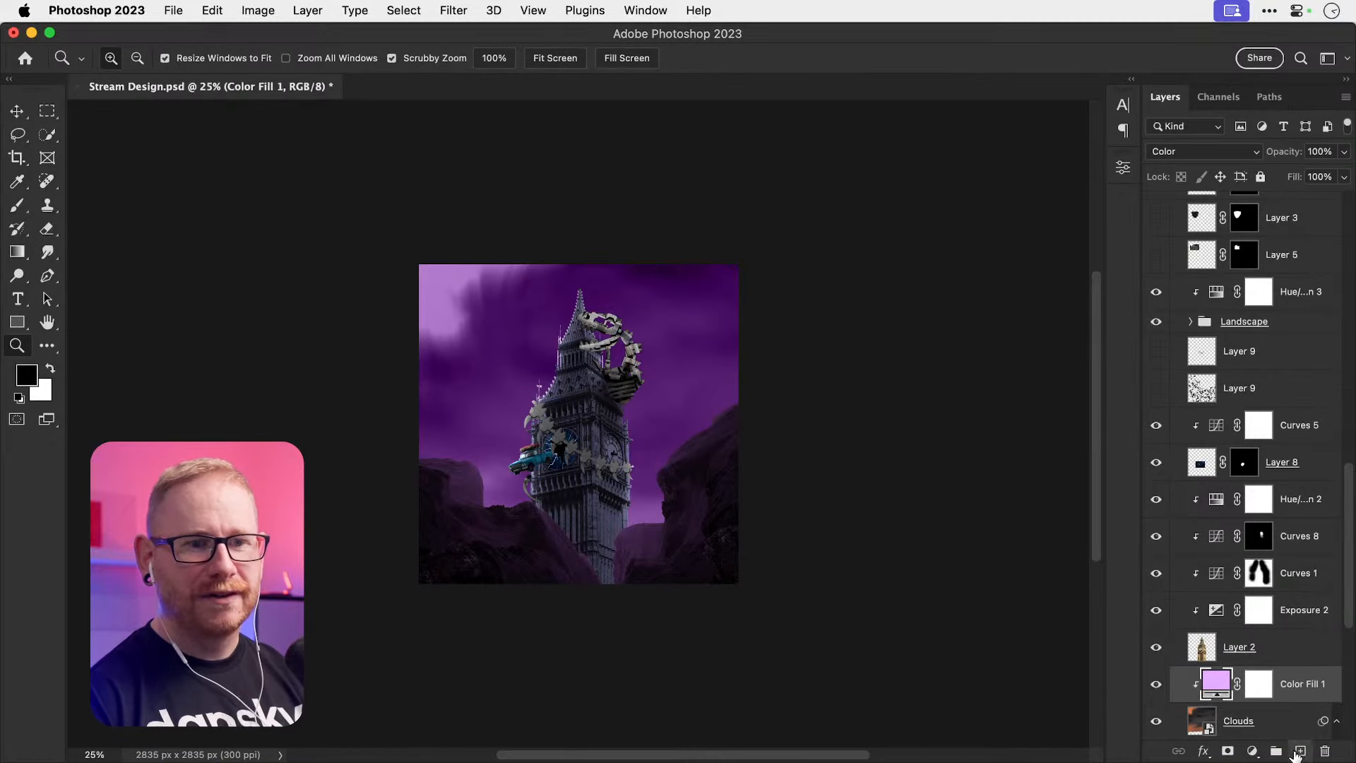
left_click(1299, 751)
Step: Search the brush presets for nebula and cosmic, and clear the search
key("b")
left_click(130, 58)
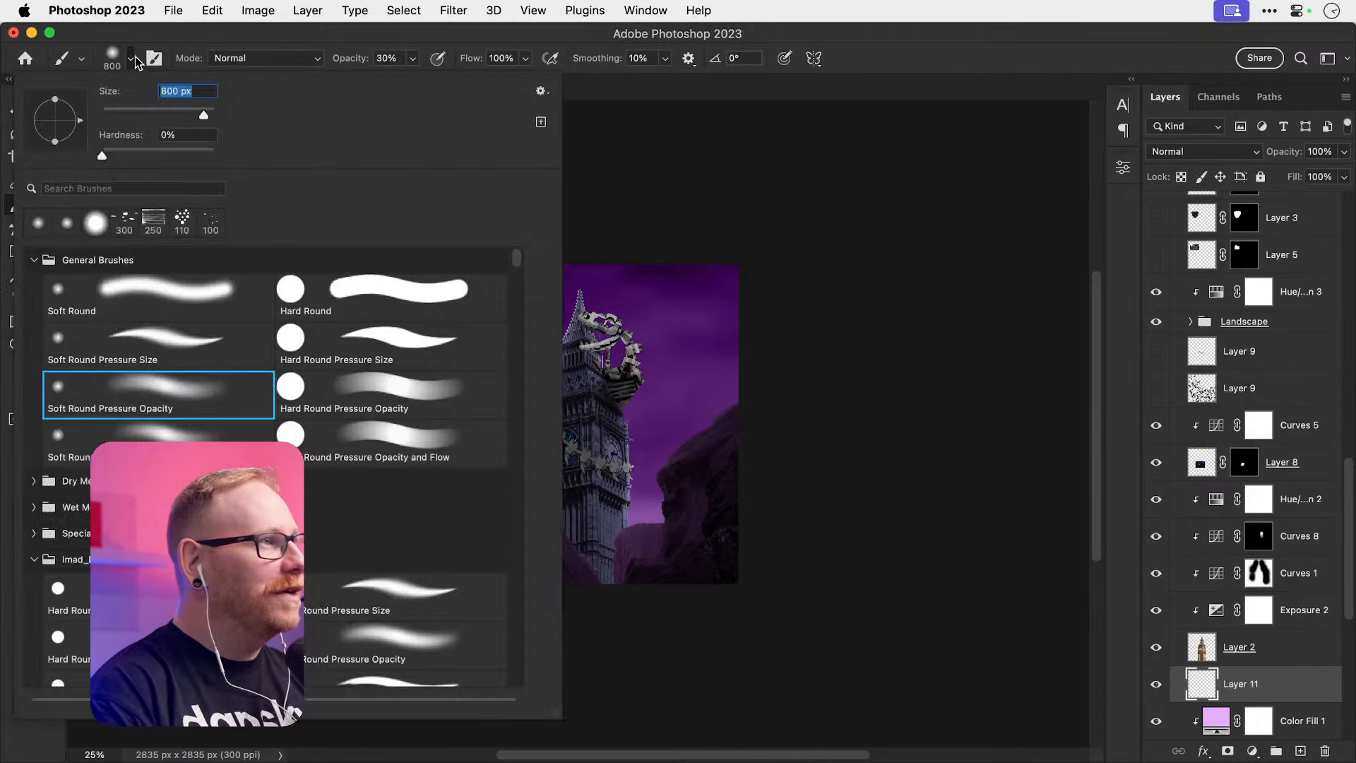
left_click(123, 190)
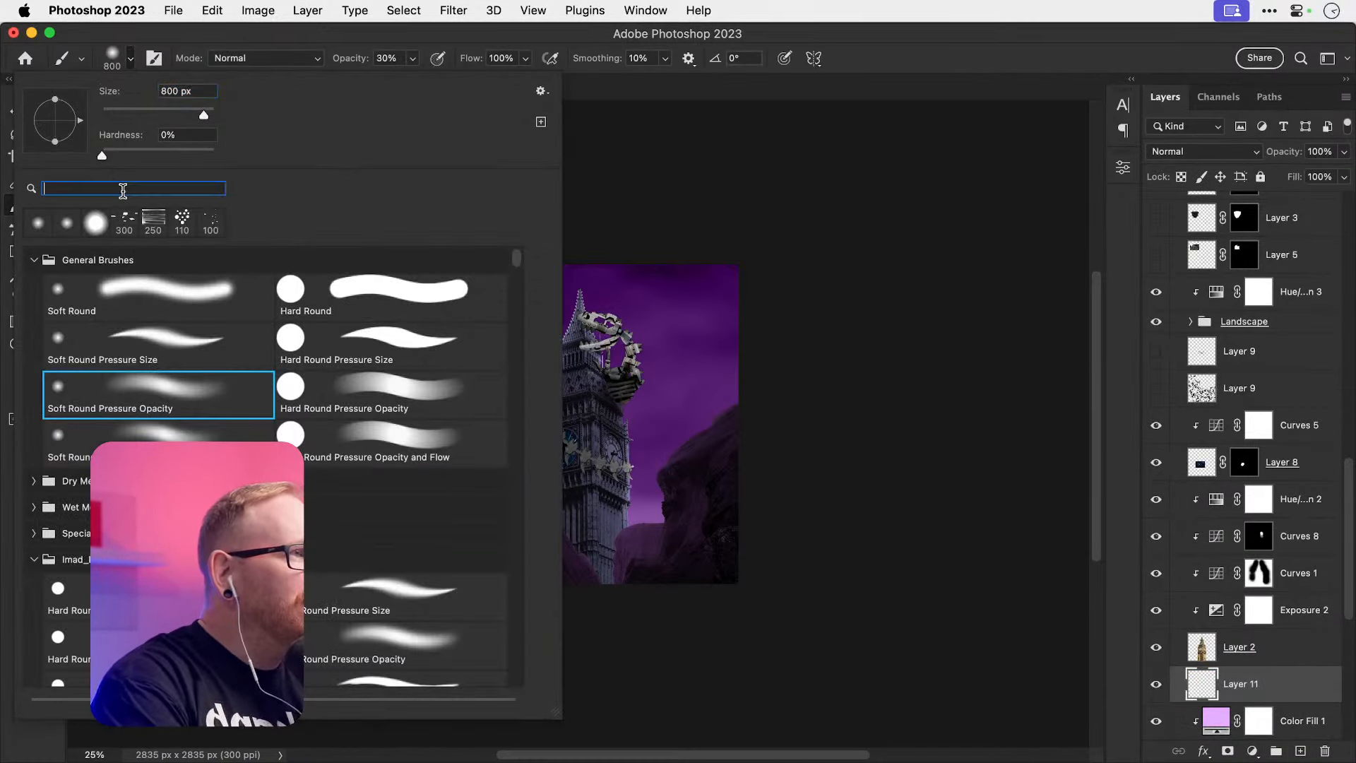
type("nebula")
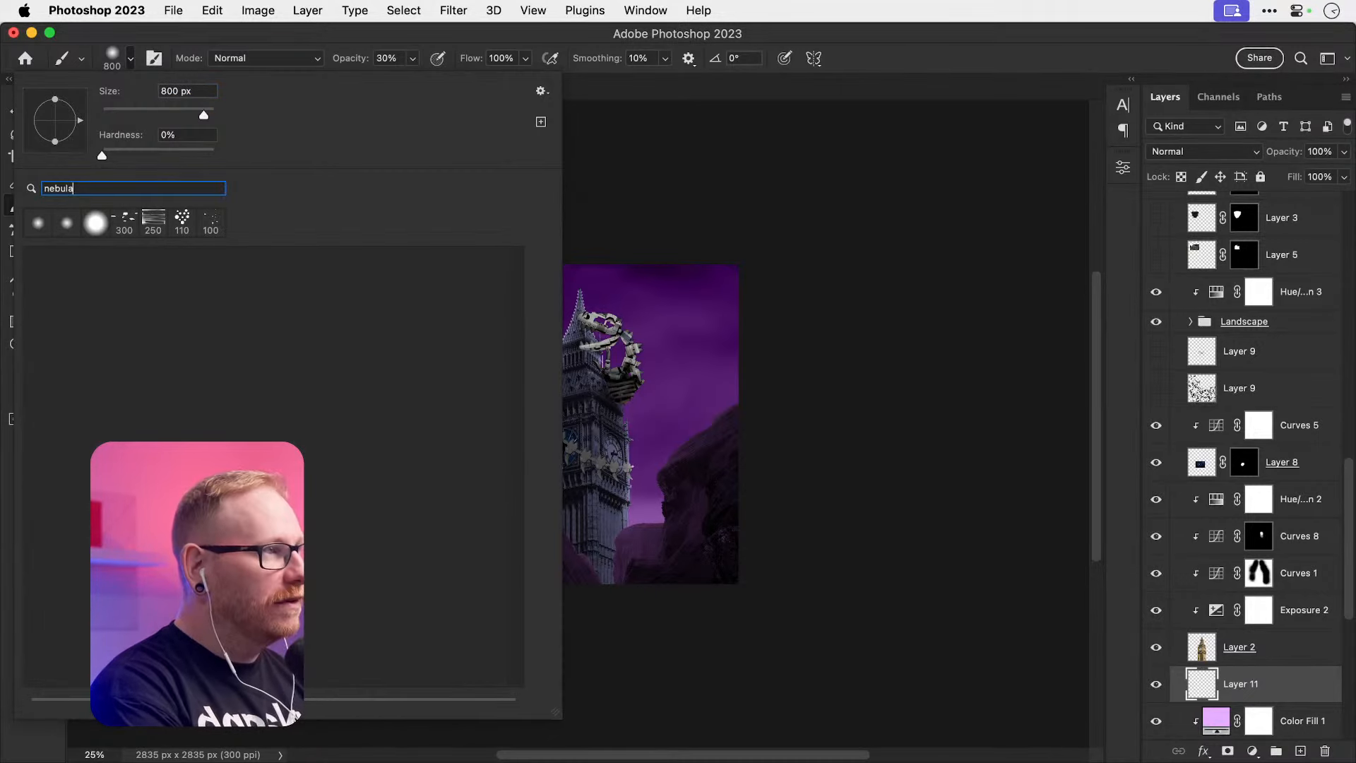
key("super+a")
key("BackSpace")
type("cosmic")
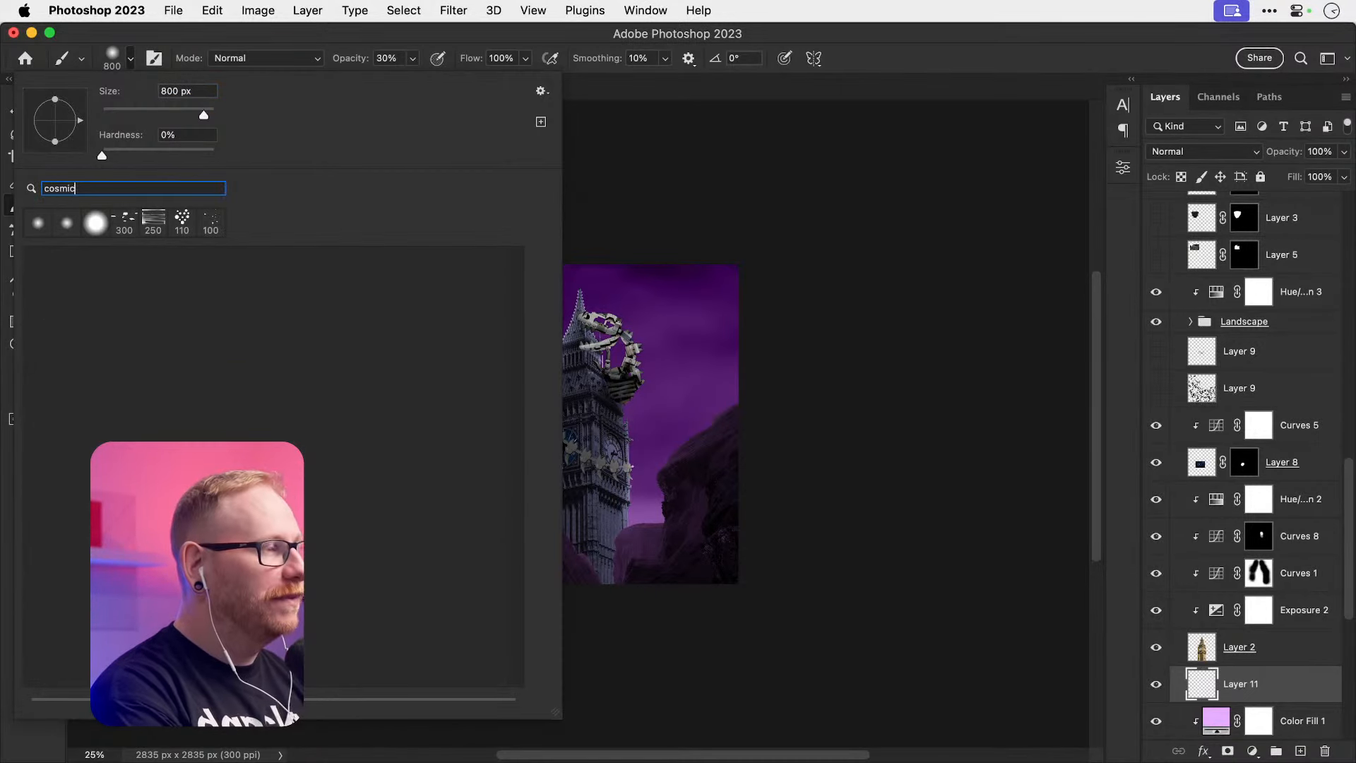
key("super+a")
key("BackSpace")
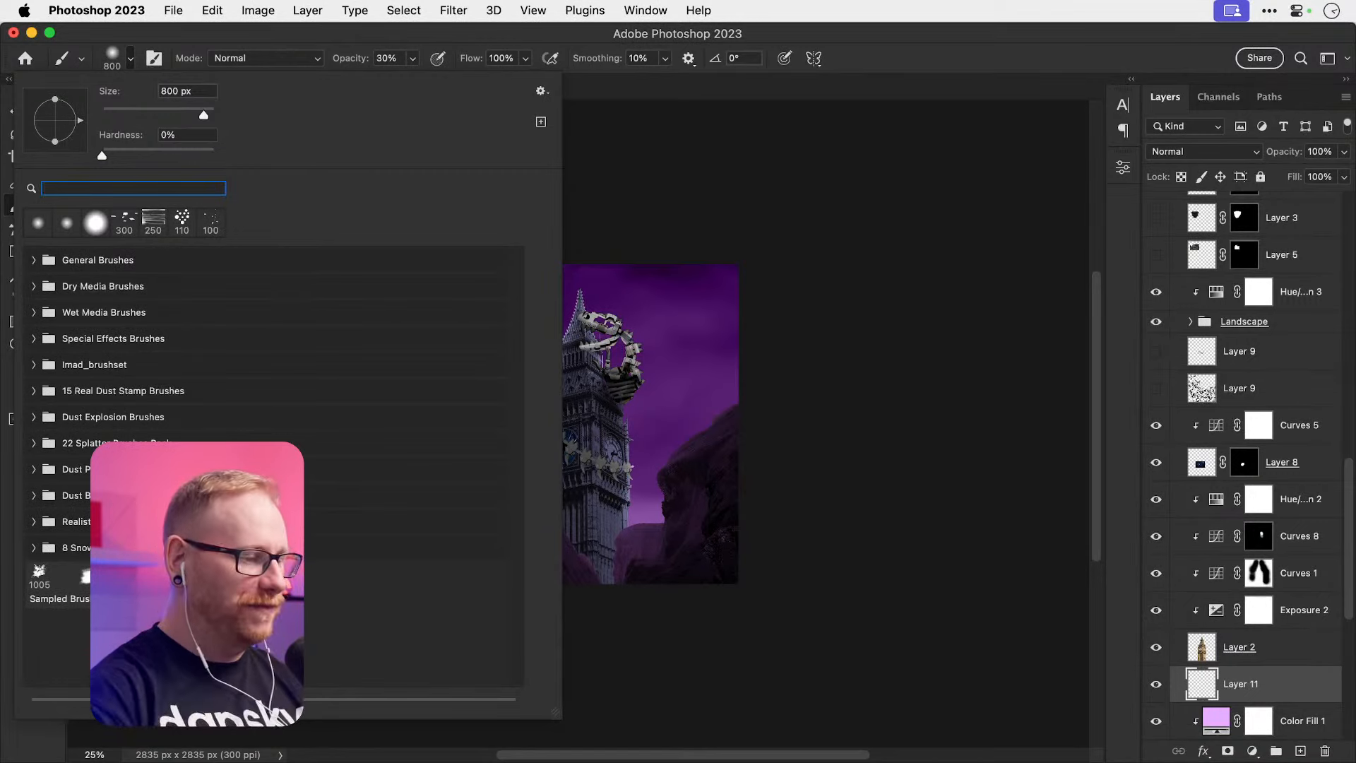
Step: Switch to Chrome and open the nebula brushes item among the add-ons in the Envato nebula results
key("super+Tab")
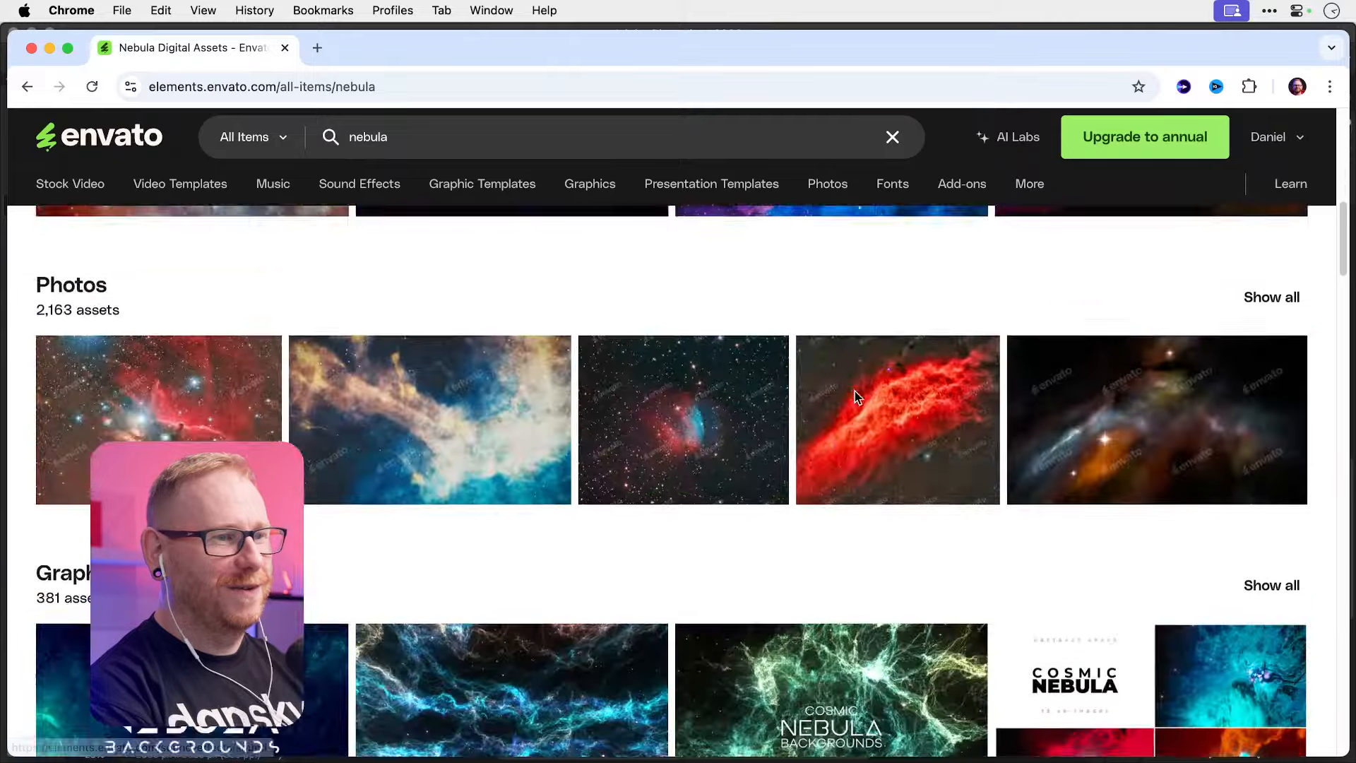
scroll(865, 406, "down", 2)
scroll(856, 397, "down", 15)
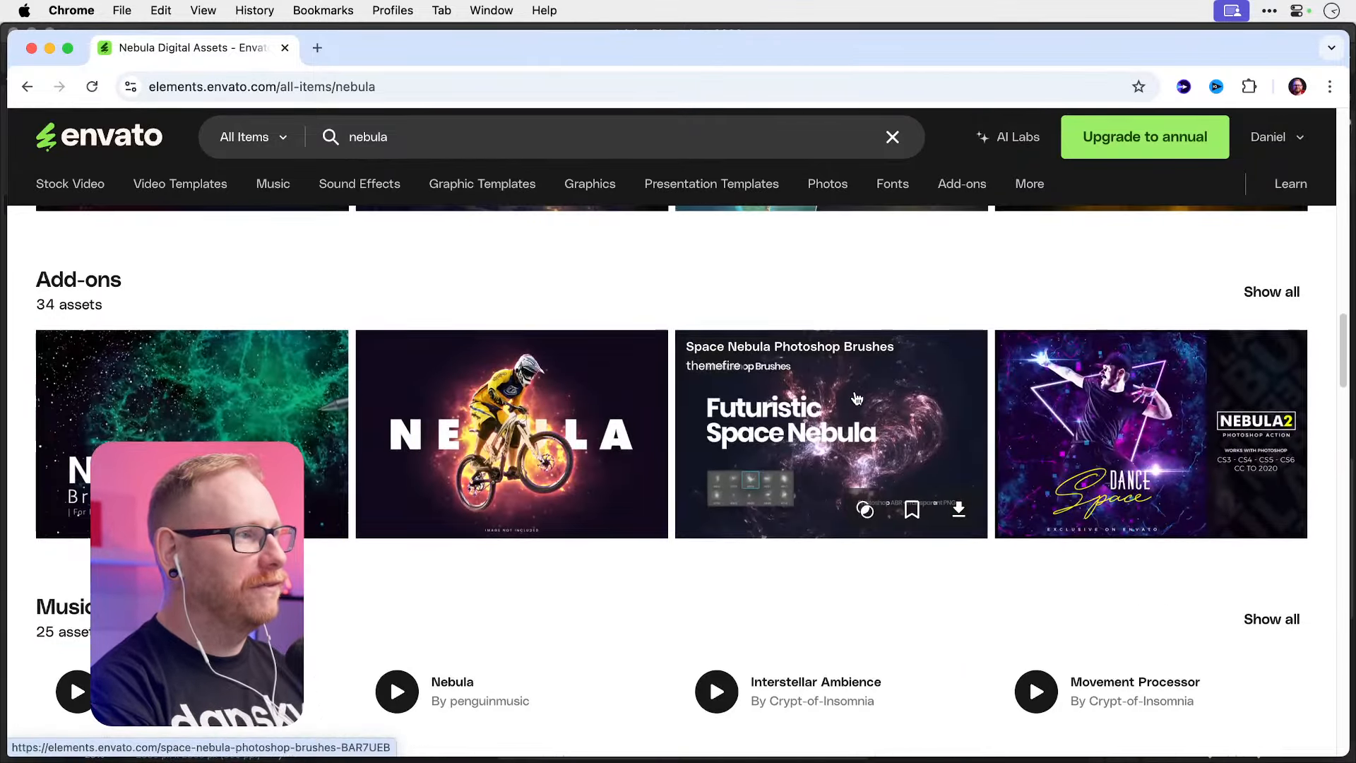
left_click(201, 405)
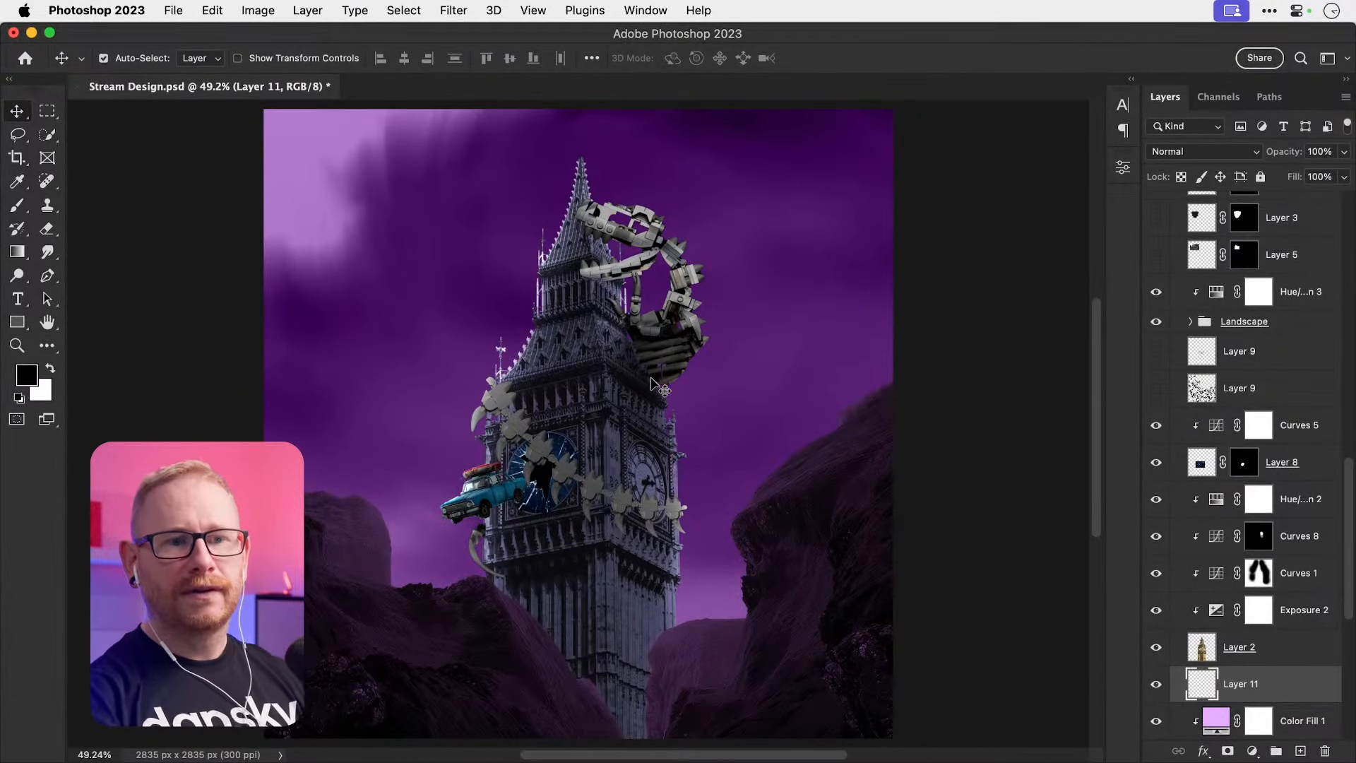
Step: Choose a brush from the nebula brush set, with white paint, a size of 3500 px and 100% opacity
key("b")
left_click(119, 58)
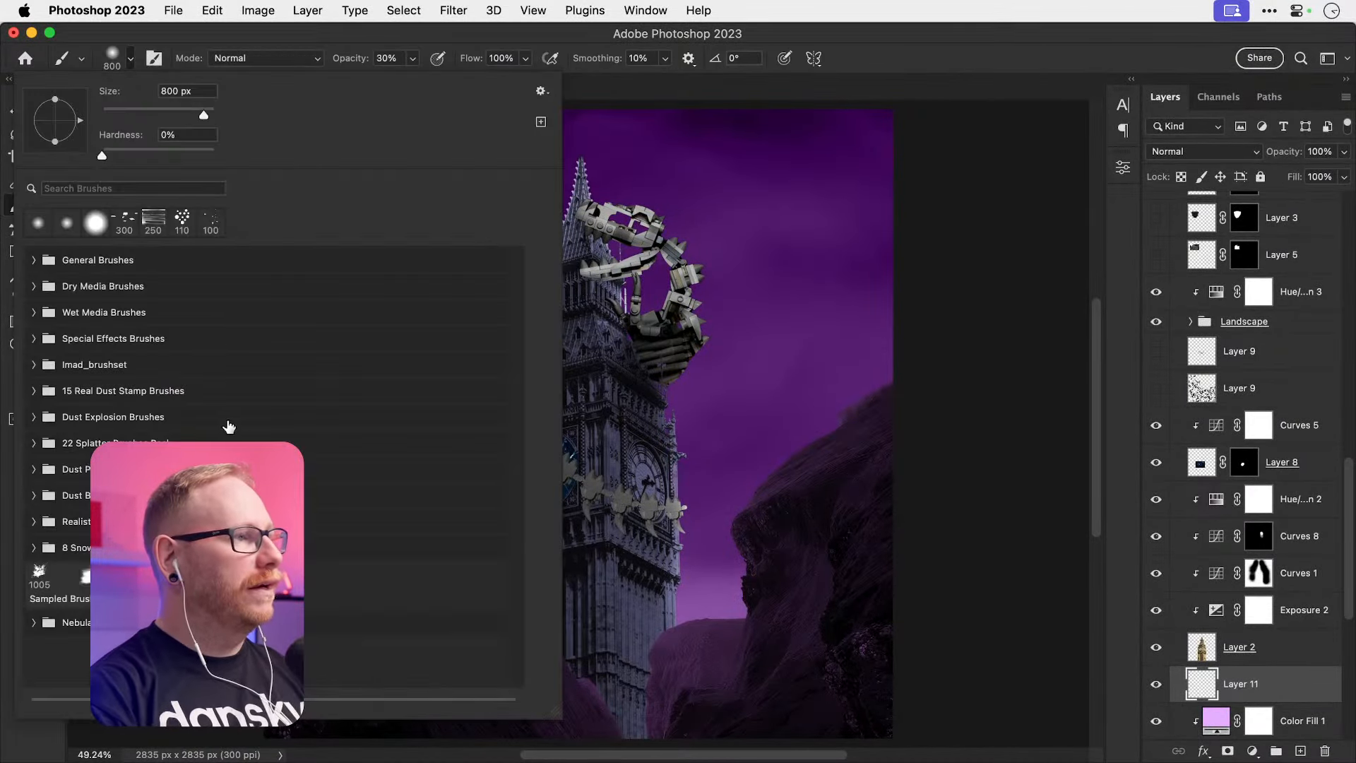
left_click(33, 622)
key("Return")
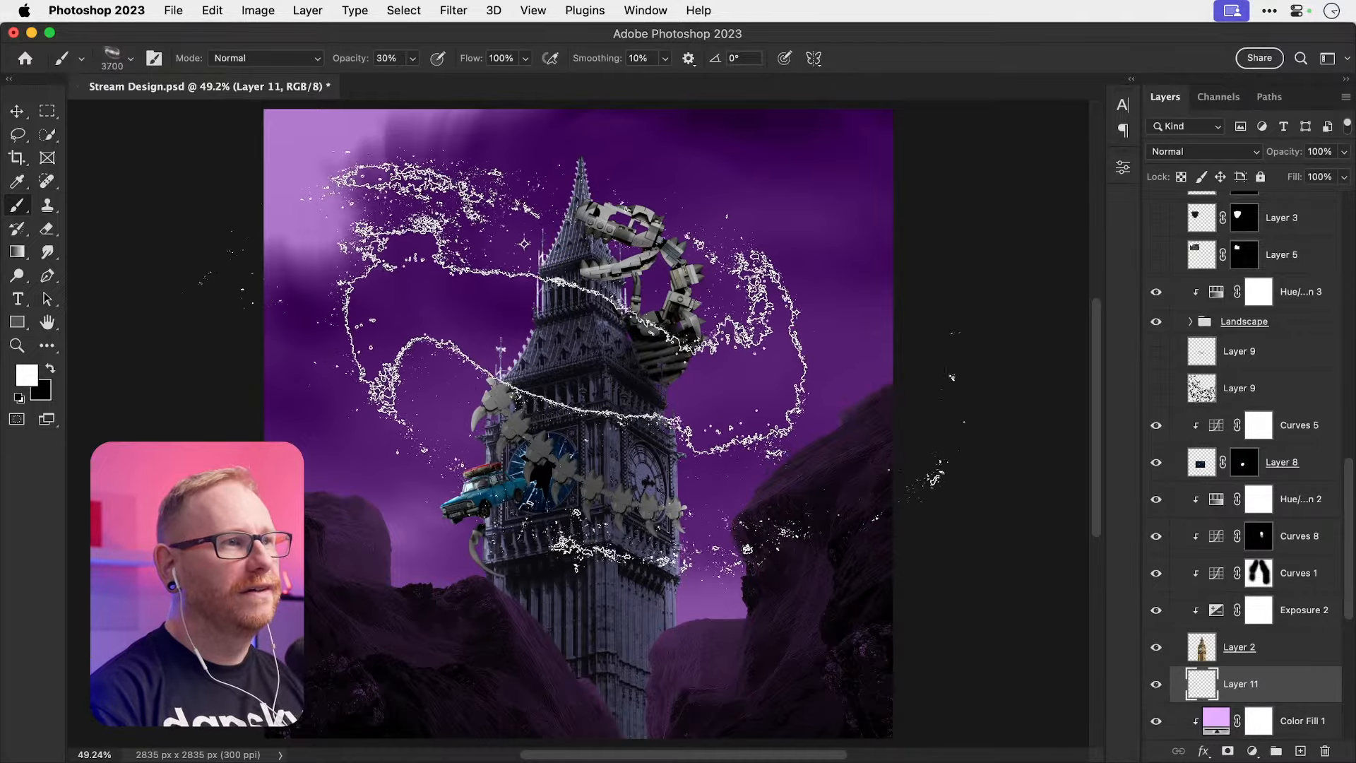
key("bracketleft")
key("bracketleft")
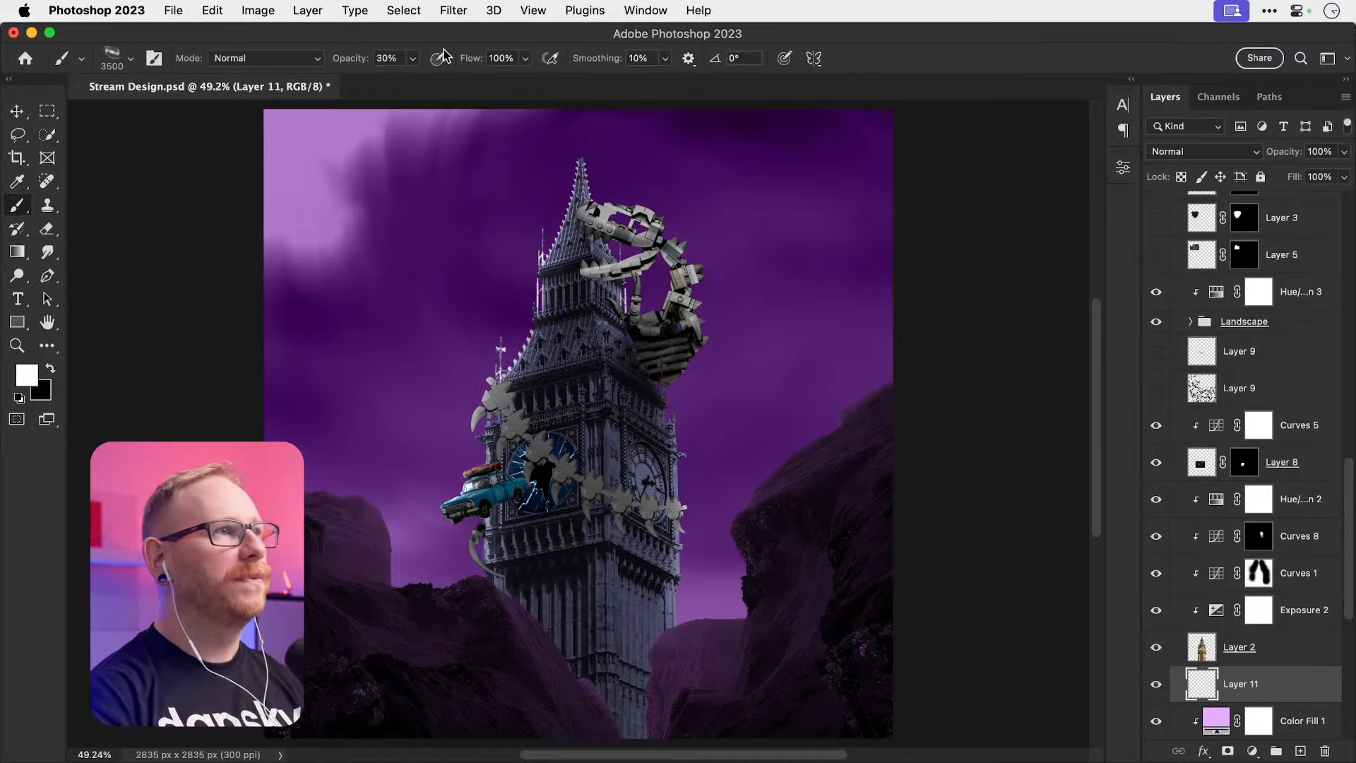
left_click(413, 58)
left_click_drag(412, 77, 476, 78)
Step: Try stamping the 3500 px nebula in white across the sky behind the tower
left_click(569, 332)
key("super+z")
left_click(577, 341)
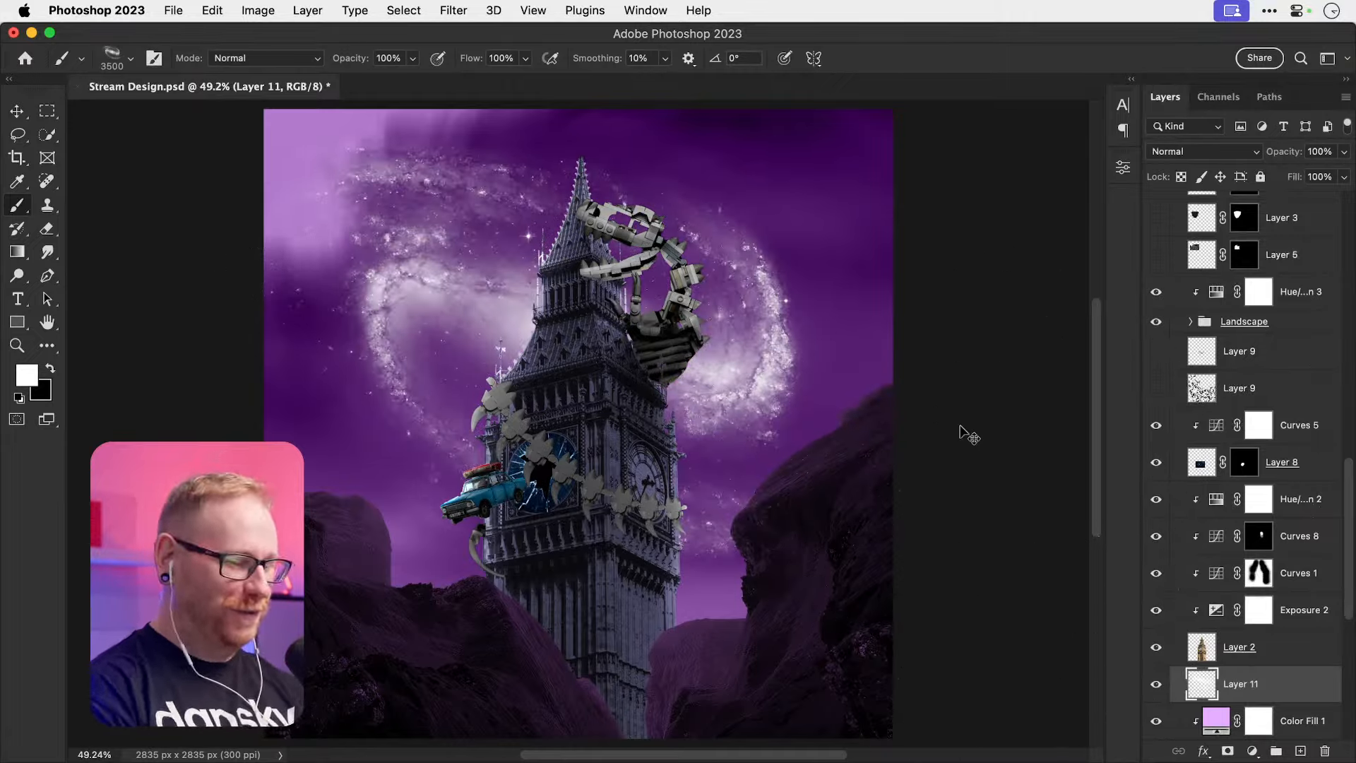
key("super+z")
Step: Stamp the nebula at 2000 px around the tip of the spire and add a new layer beneath the stamped one
key("bracketleft")
key("bracketleft")
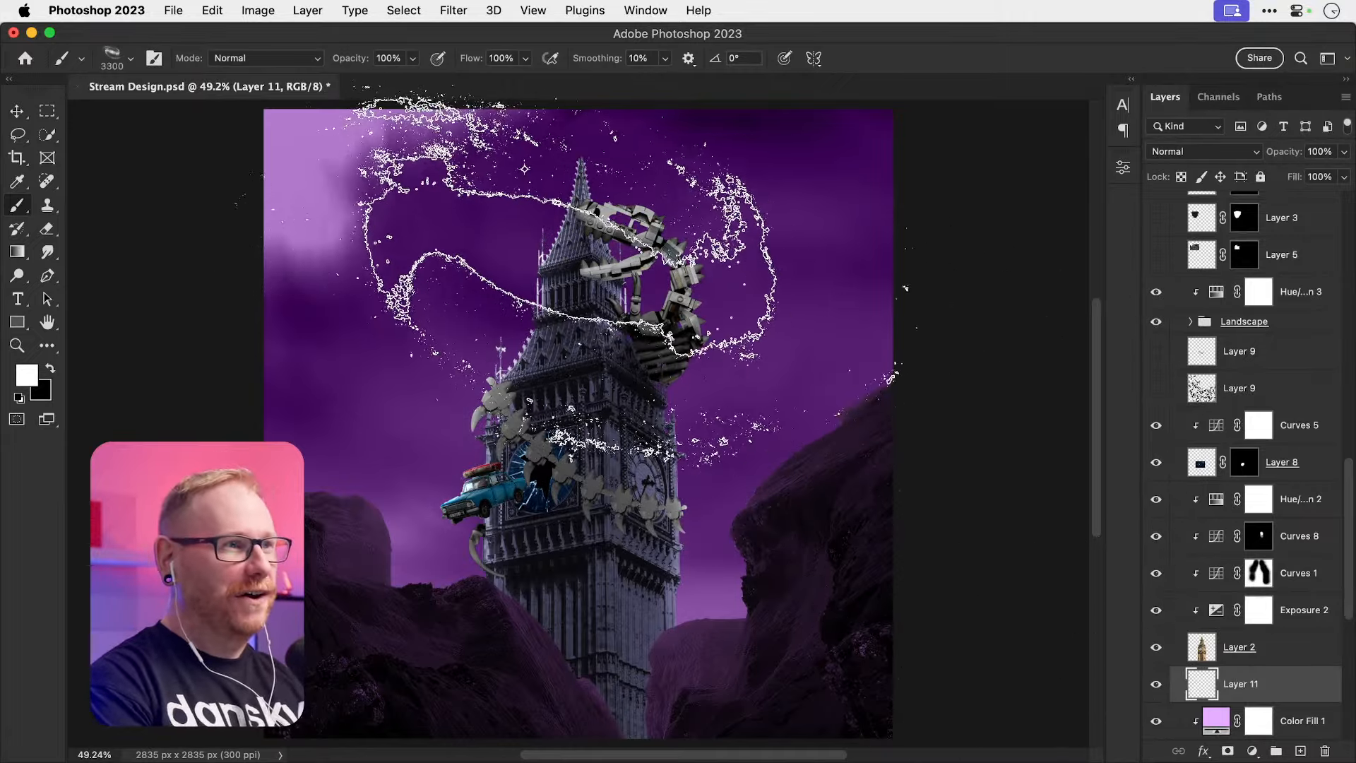
key("bracketleft")
key("bracketleft")
key("bracketleft")
key("bracketleft")
key("bracketleft")
key("bracketleft")
key("bracketleft")
key("bracketleft")
key("bracketleft")
key("bracketleft")
key("bracketleft")
key("bracketleft")
key("bracketleft")
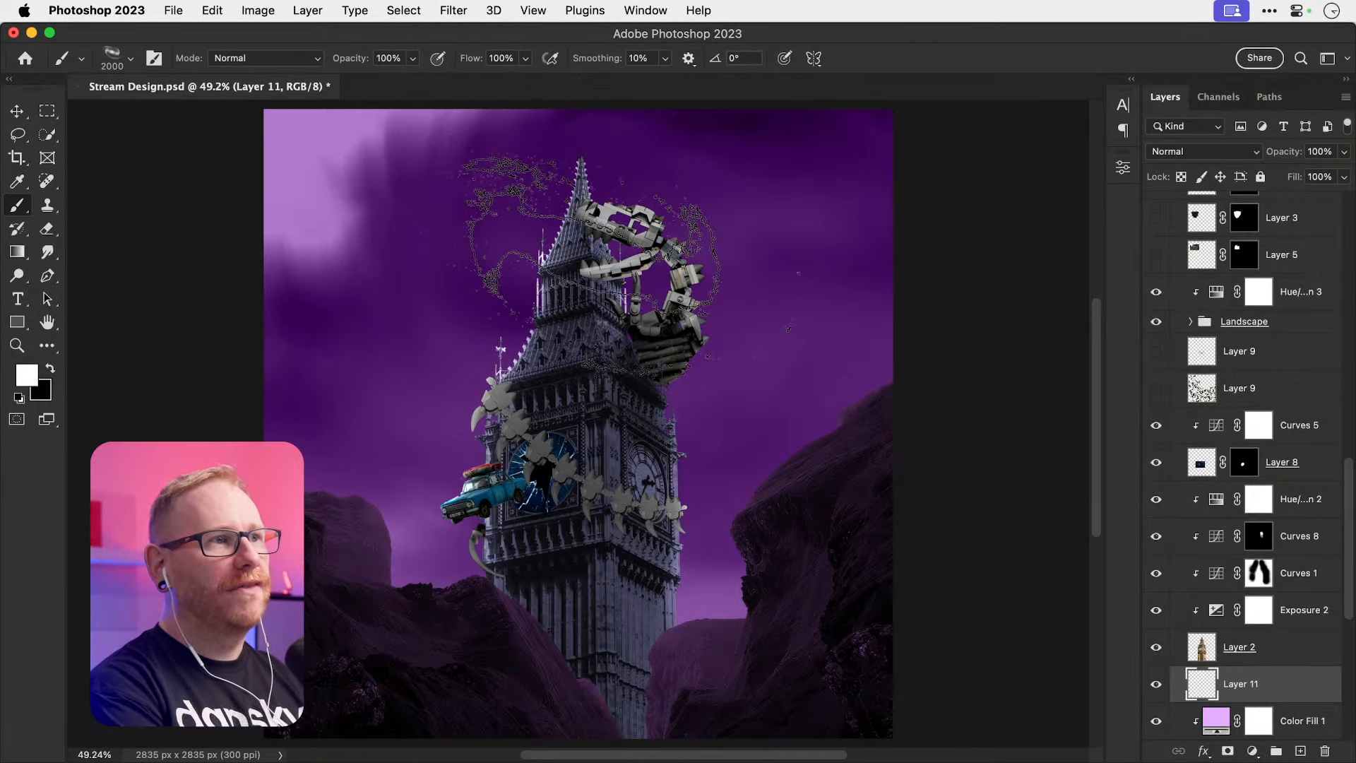
left_click(582, 170)
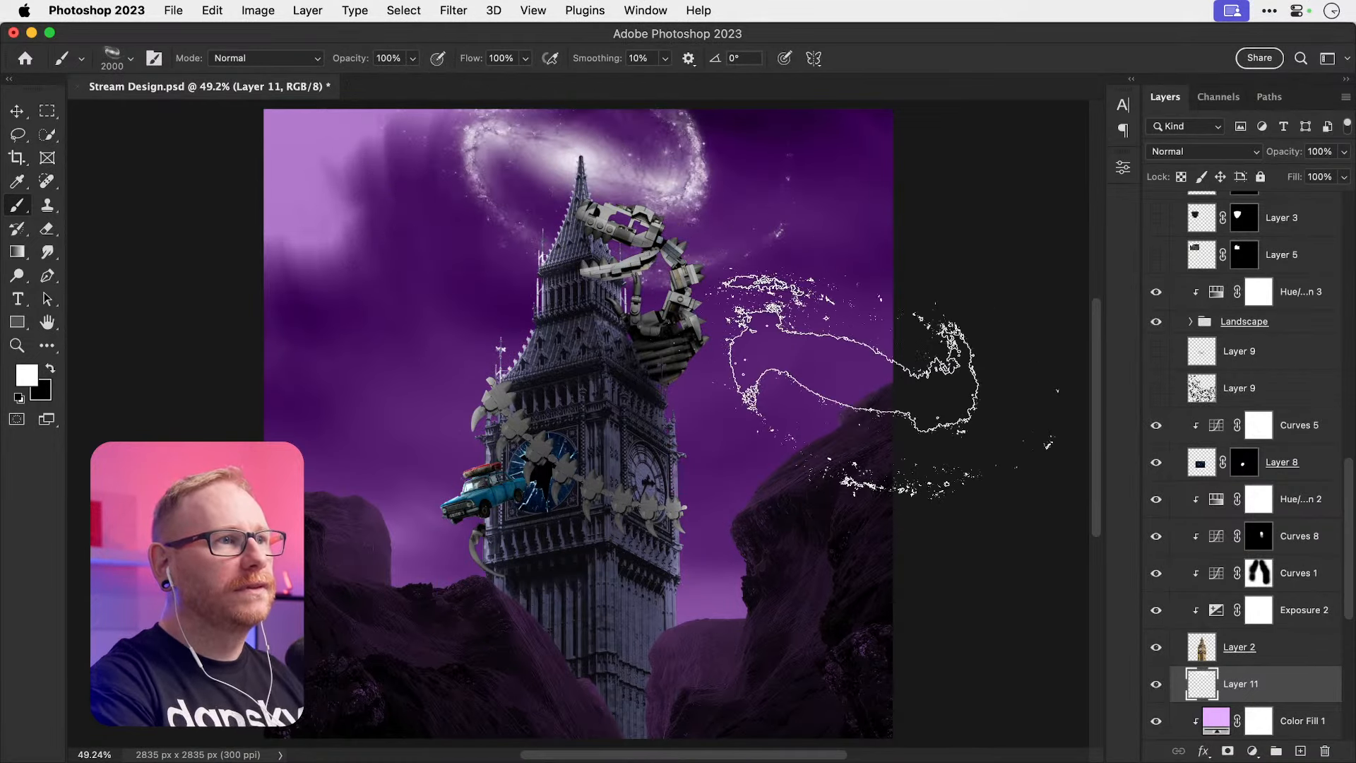
left_click(1299, 751, "super")
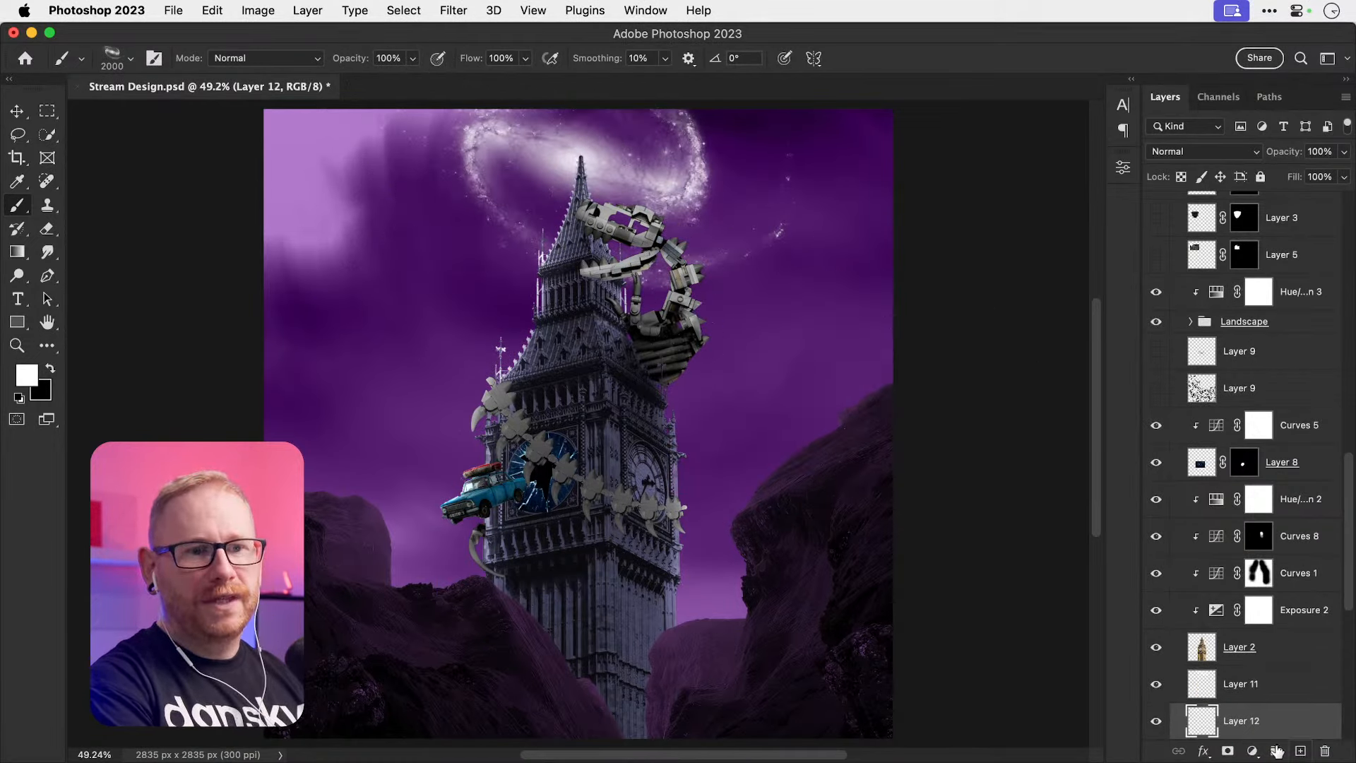
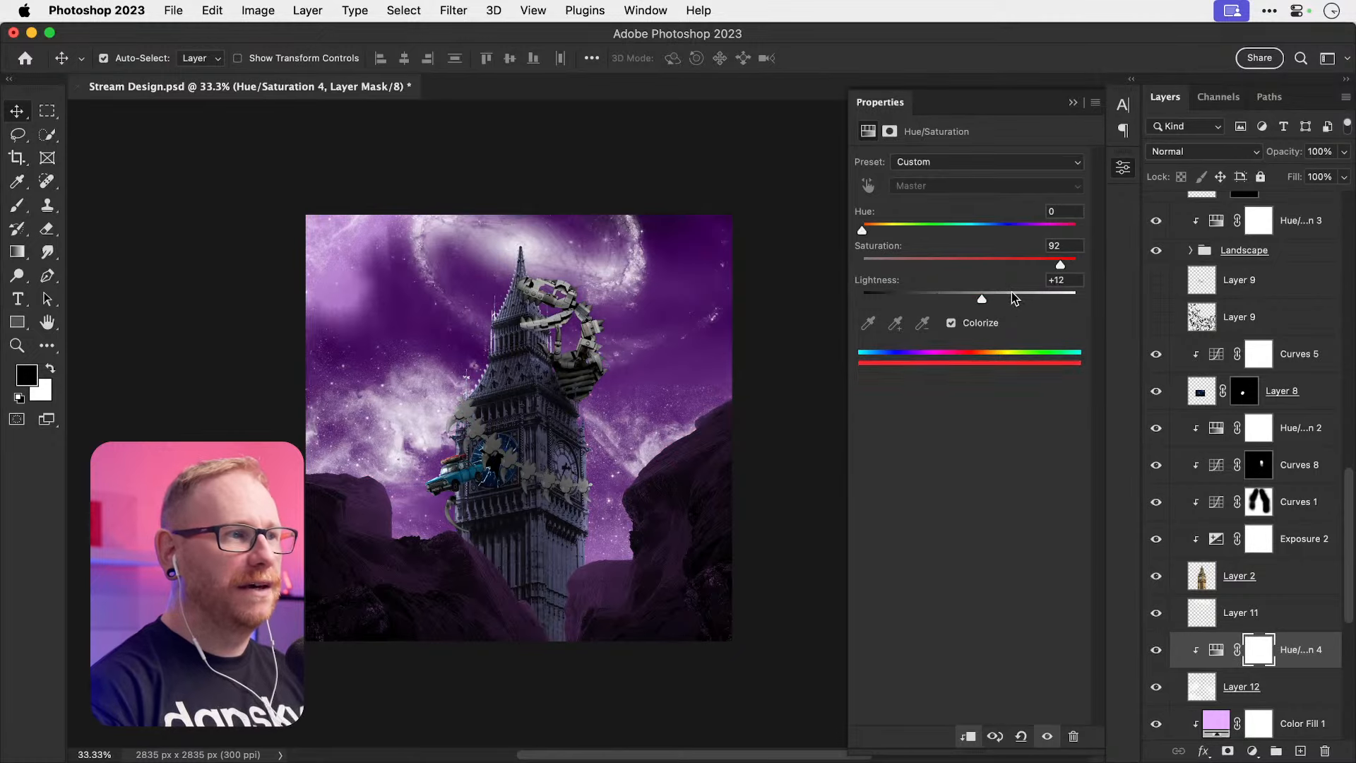
Step: Tint the Layer 12 nebula pink with hue 340 and a darker lightness, and duplicate that Hue/Saturation adjustment onto Layer 11
left_click_drag(940, 226, 1065, 230)
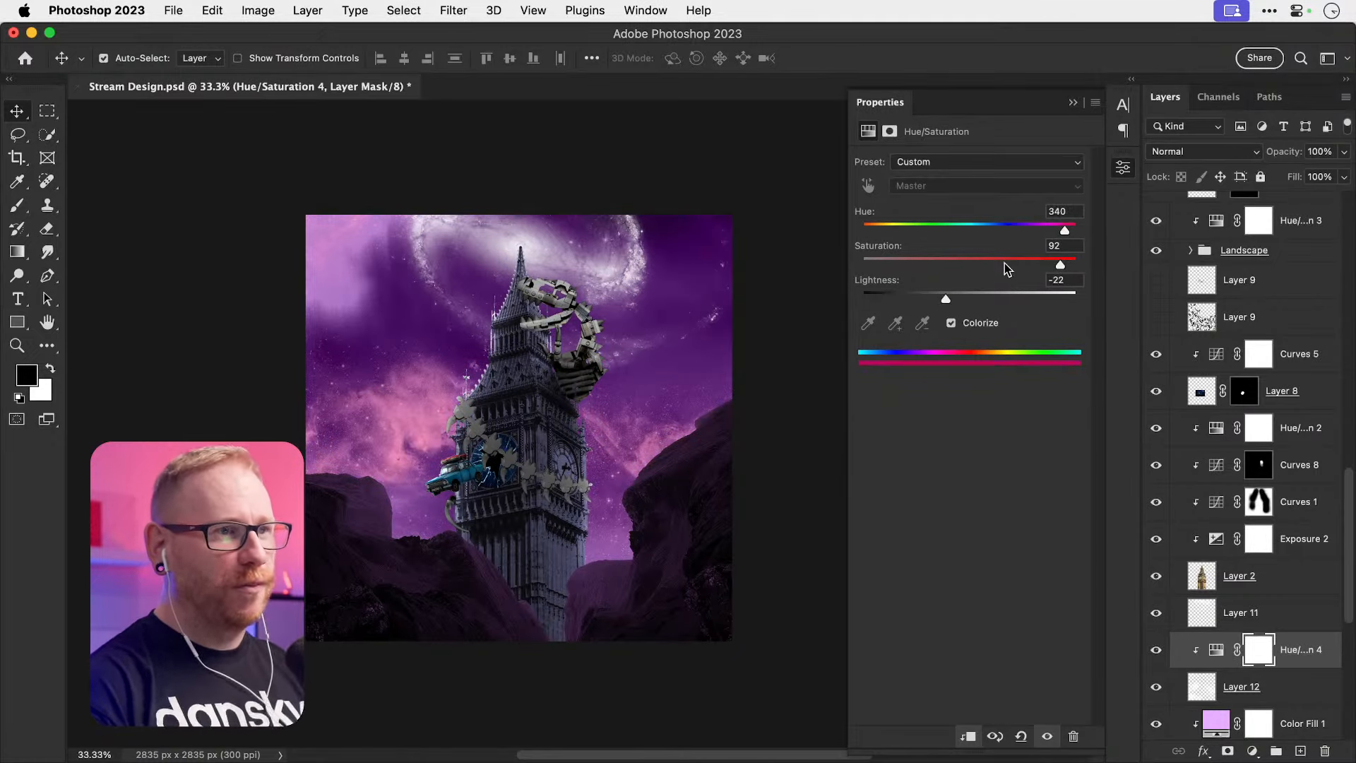
left_click_drag(946, 299, 927, 303)
left_click_drag(1302, 649, 1301, 597)
key("super+=")
Step: Shift the tower's Hue/Saturation 2 adjustment towards purple and adjust its saturation
left_click(1216, 427)
left_click_drag(1010, 230, 1032, 230)
left_click_drag(914, 264, 953, 302)
left_click(1073, 101)
Step: Rename the visible dinosaur head layer beneath Curves 6 as Dino
scroll(1243, 354, "up", 10)
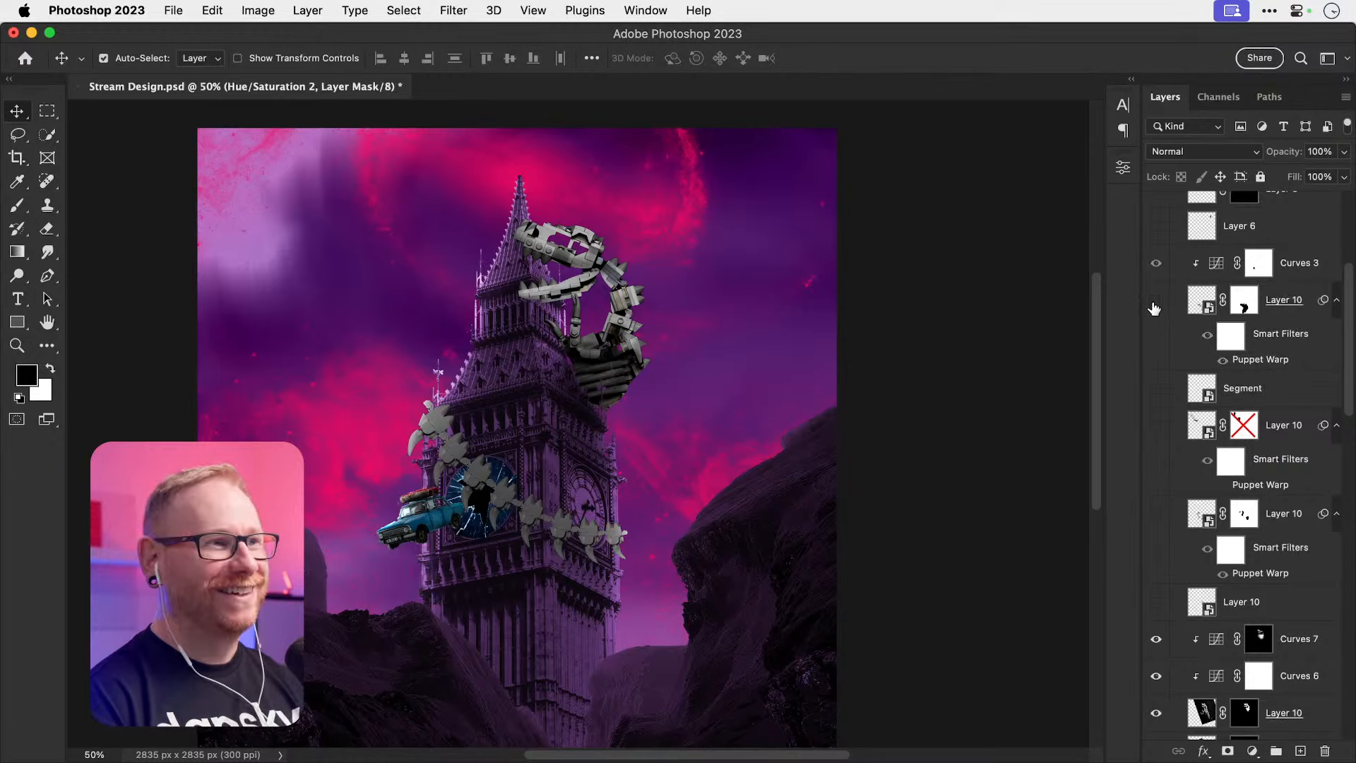
scroll(1257, 356, "down", 4)
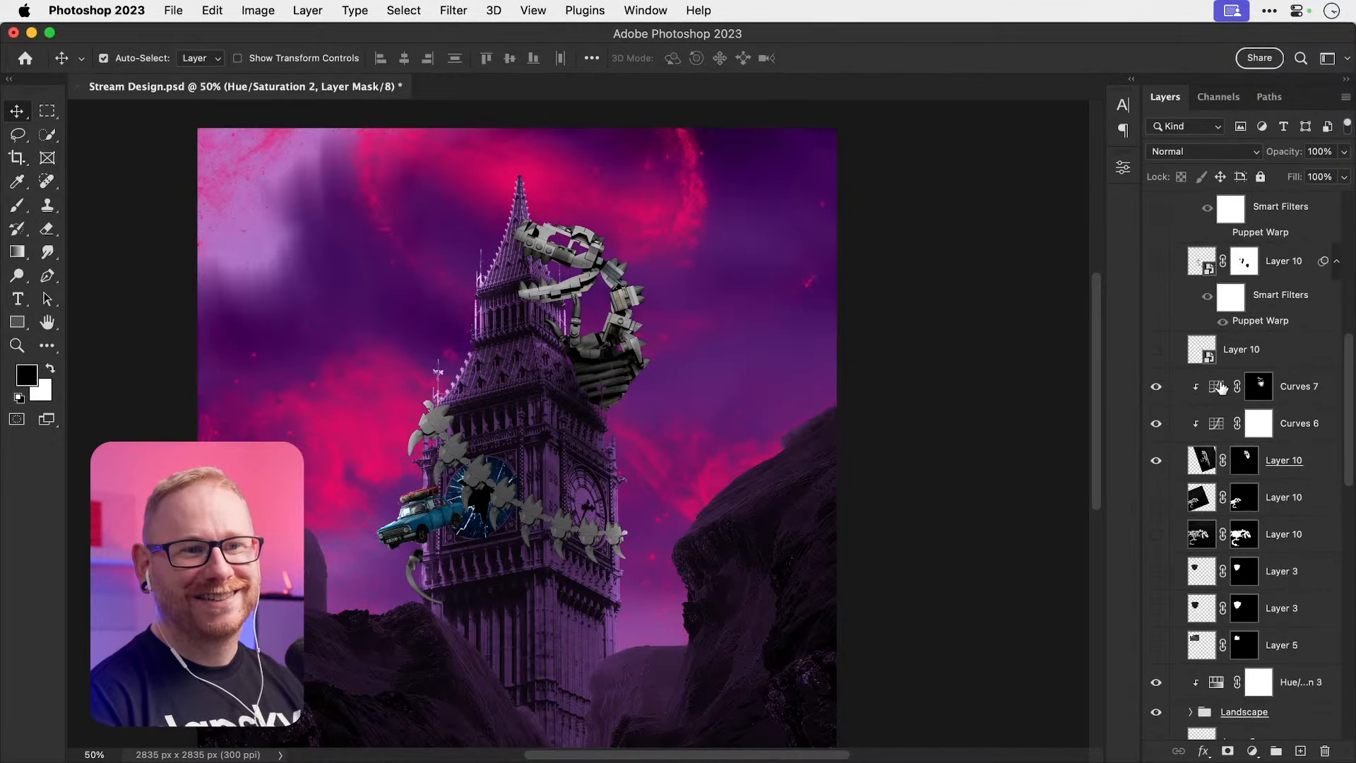
double_click(1284, 460)
type("Dino")
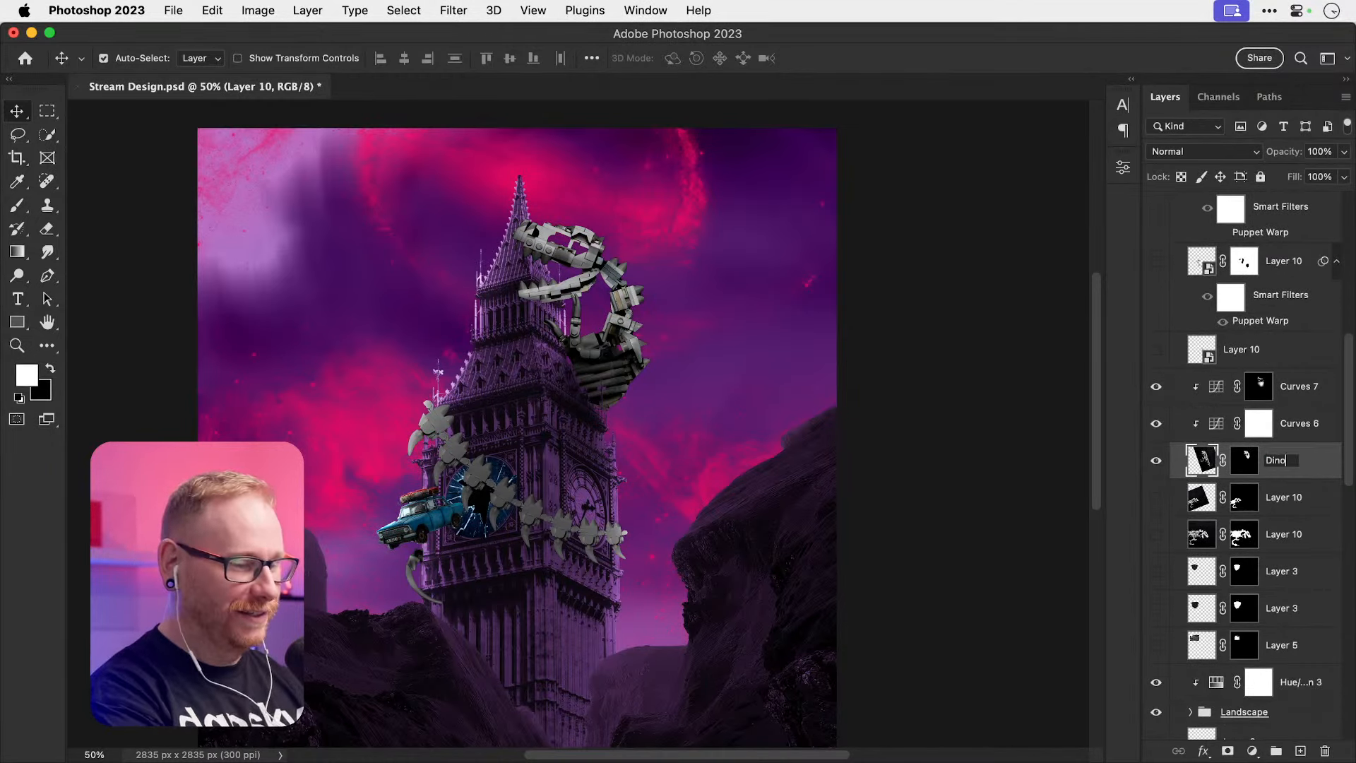
key("Return")
Step: Add a clipped, colorized Hue/Saturation adjustment above the Dino layer's Curves 7 with hue 318 and saturation 32
left_click(1299, 387)
left_click(1252, 751)
left_click(1250, 572)
left_click(968, 737)
left_click(951, 323)
left_click_drag(866, 230, 1051, 230)
left_click_drag(978, 261, 917, 265)
left_click(1072, 102)
Step: Duplicate the dinosaur's Hue/Saturation adjustment above Curves 3 for the tail and above Curves 2 for the Main Body group
scroll(1261, 409, "up", 5)
right_click(1261, 404)
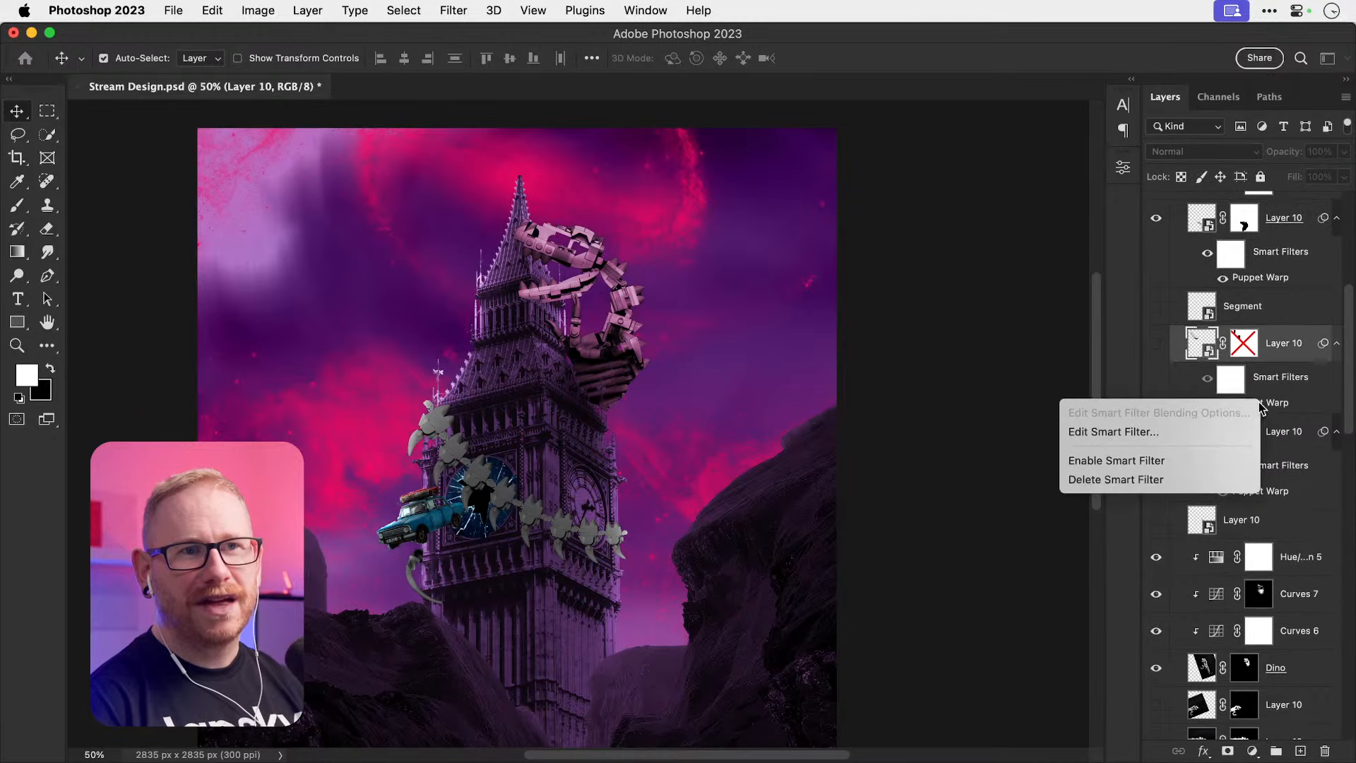
left_click(1306, 573)
left_click(1307, 565)
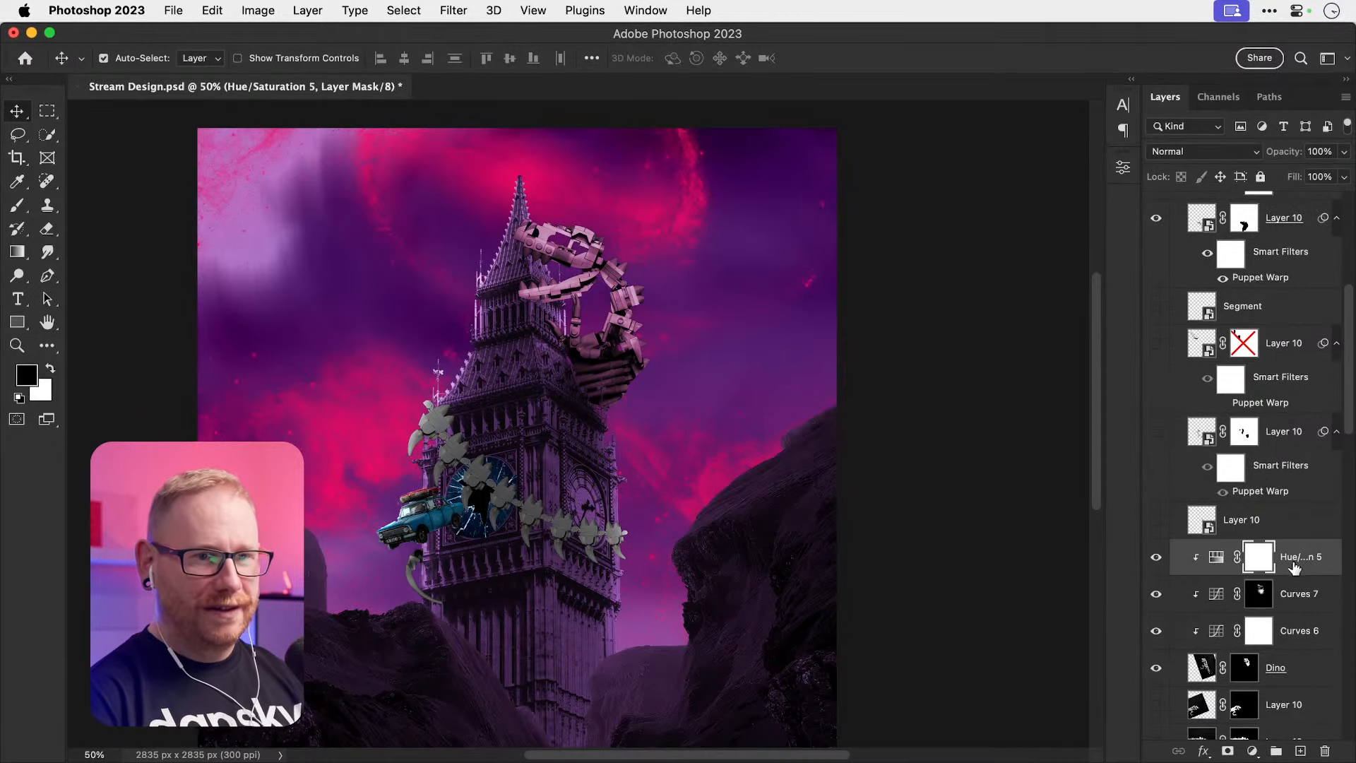
left_click_drag(1307, 565, 1275, 293)
scroll(1275, 303, "up", 3)
left_click_drag(1293, 435, 1292, 286, "alt")
Step: Set the hue of the Main Body group's Hue/Saturation adjustment to 298 and copy that value
double_click(1216, 303)
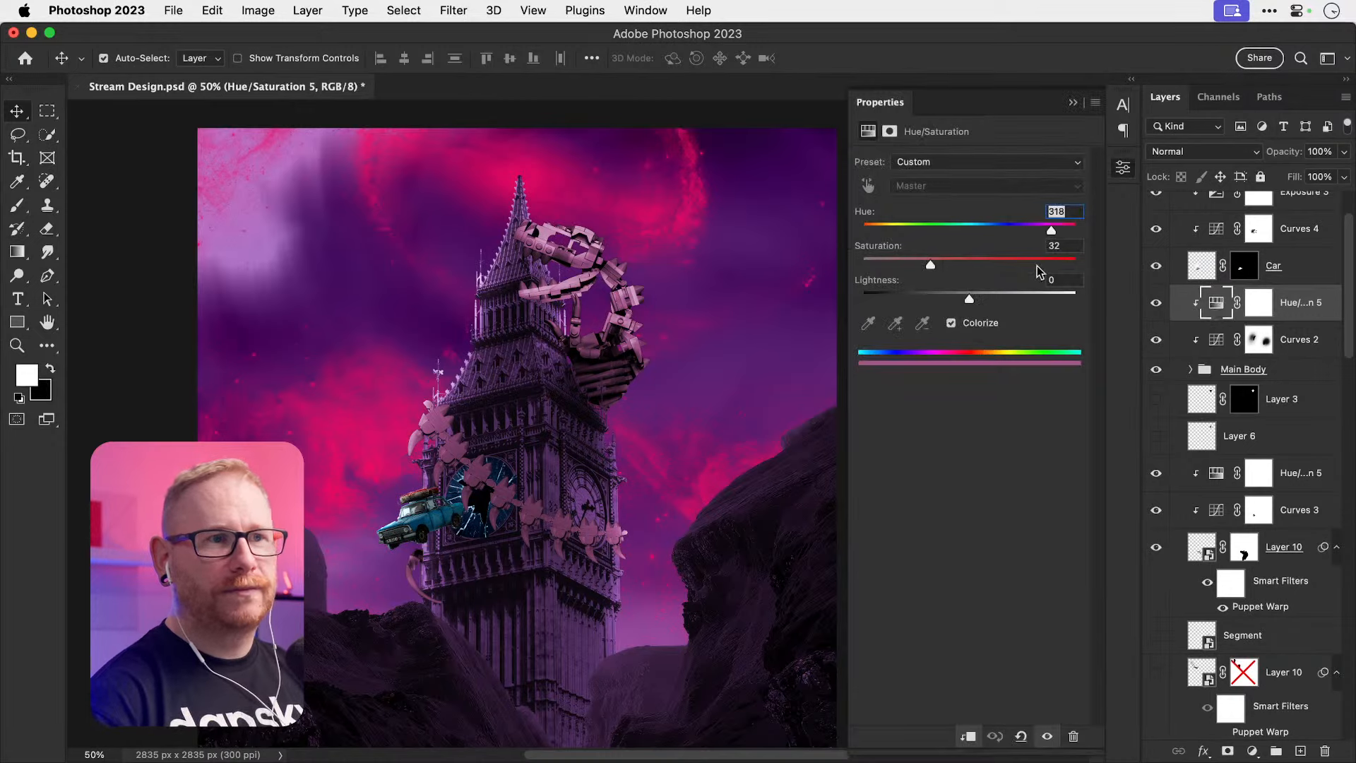
left_click_drag(1051, 230, 1040, 234)
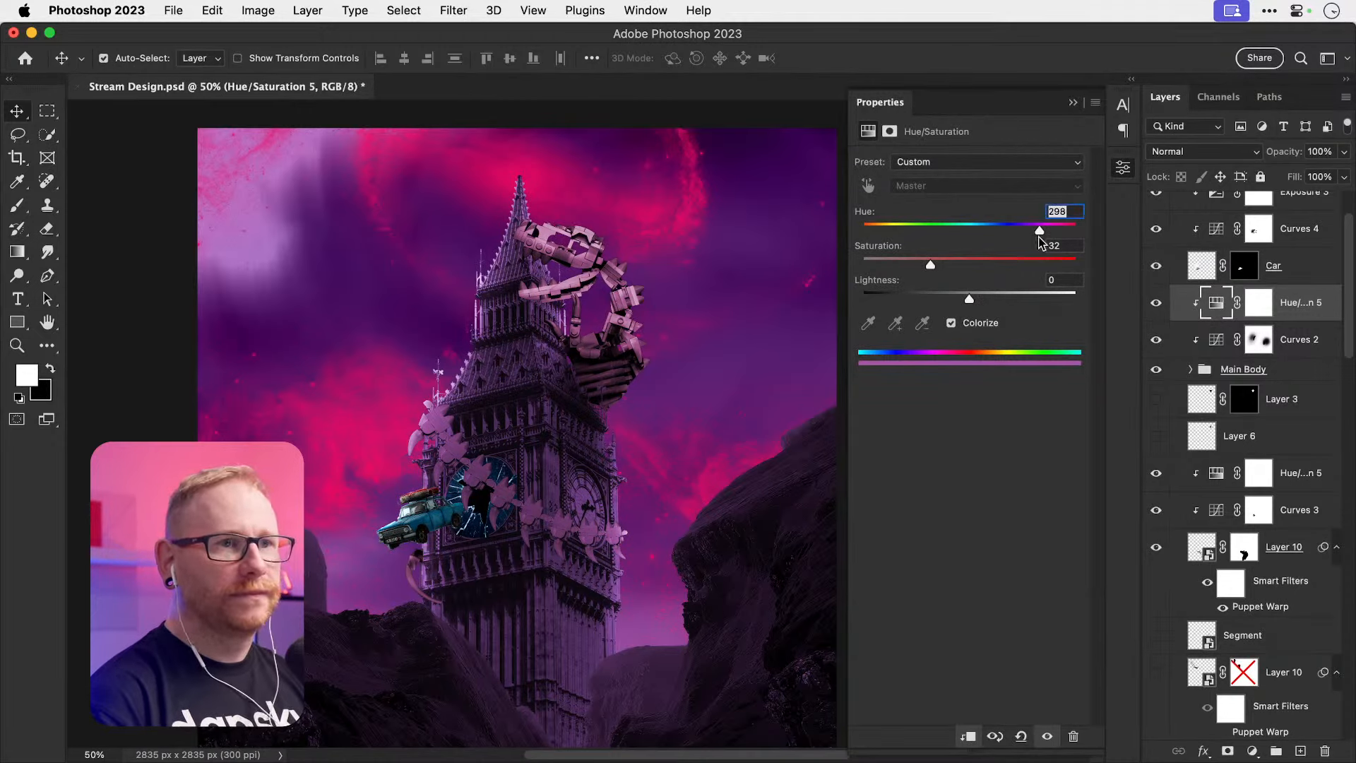
key("super+a")
key("super+d")
key("super+a")
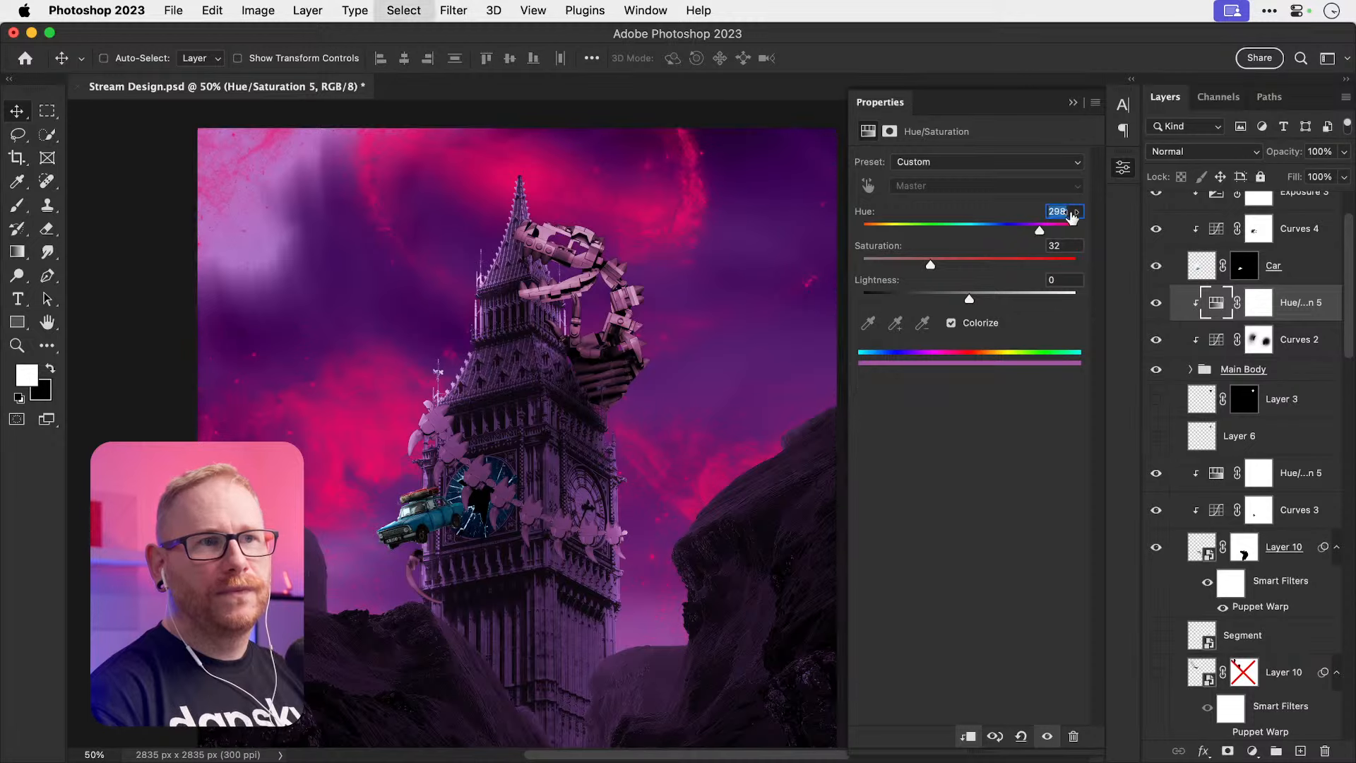
key("super+c")
Step: Apply the copied hue of 298 to the Hue/Saturation adjustment above Curves 3 and save the document
right_click(412, 574)
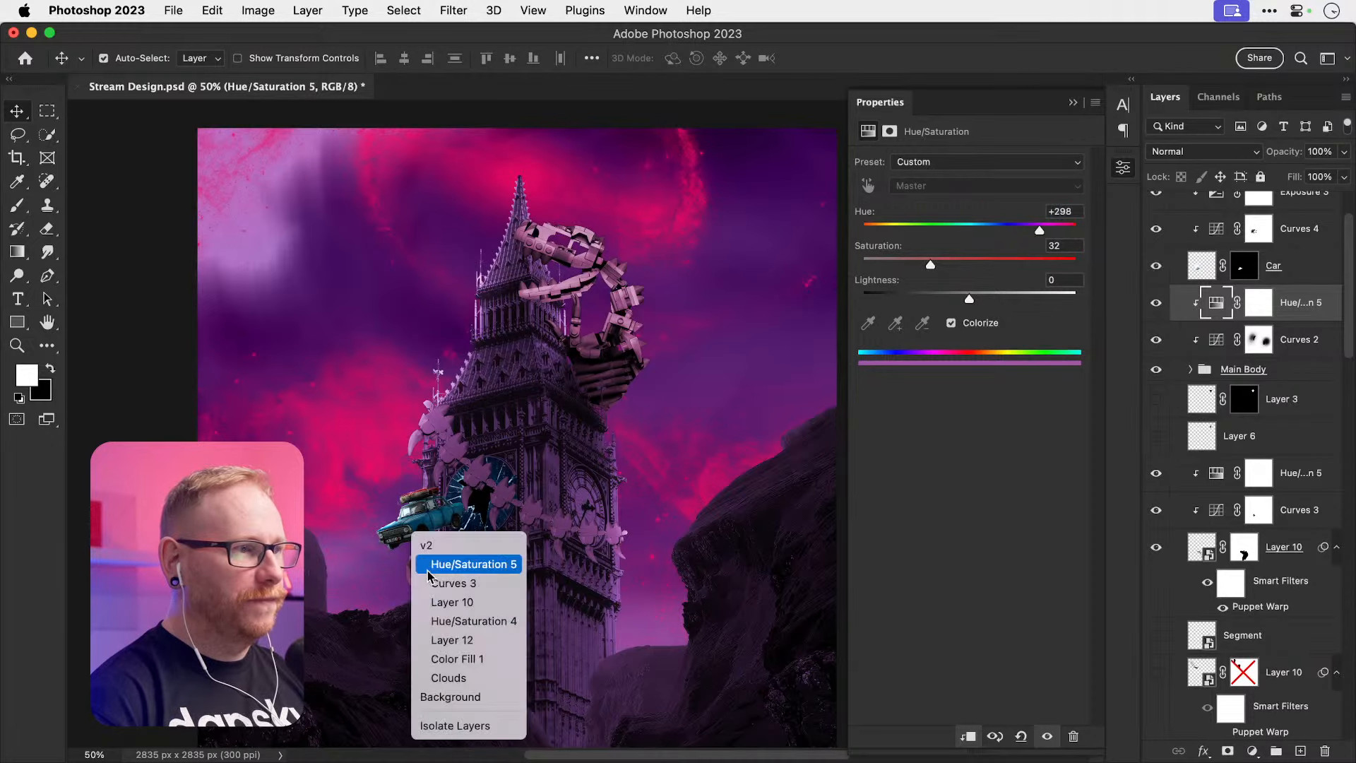
left_click(423, 564)
left_click(1245, 470)
left_click(1217, 473)
left_click(1063, 211)
key("super+v")
key("super+s")
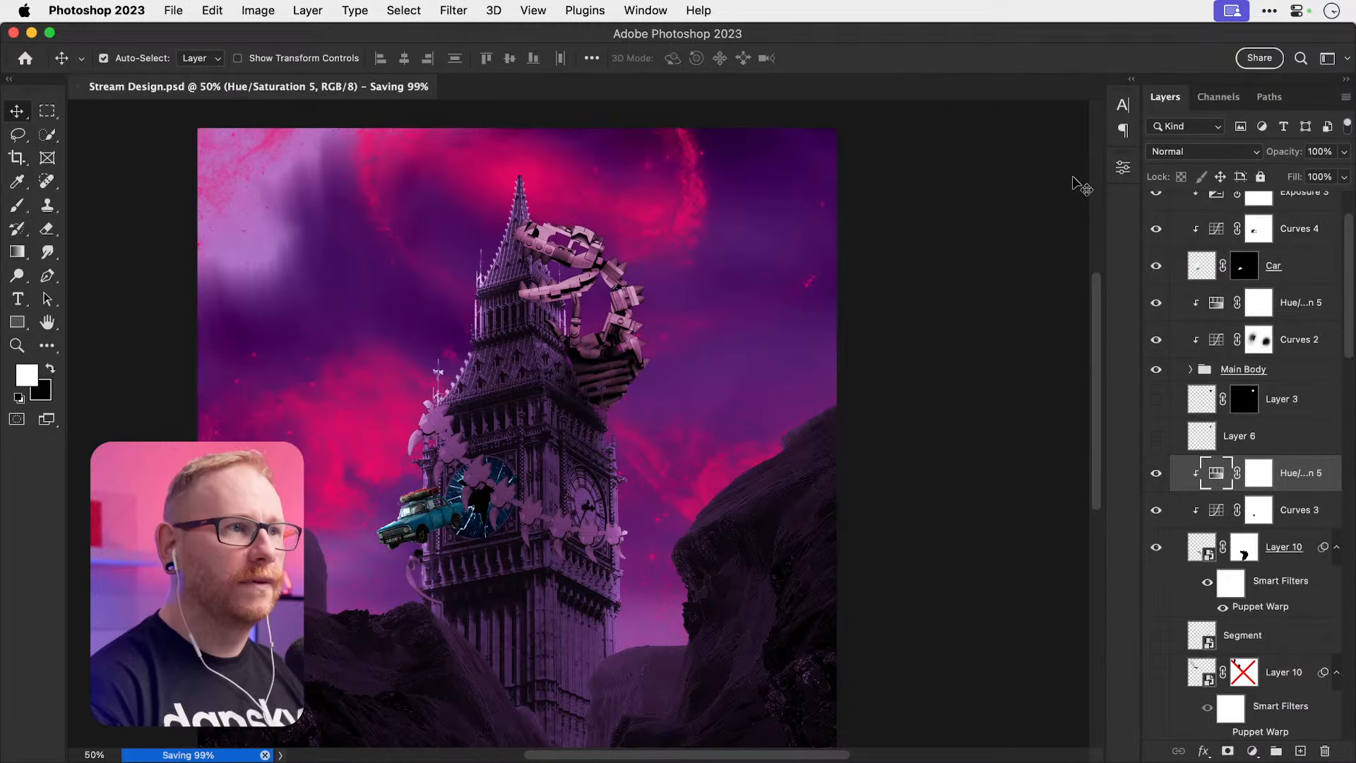
Step: Examine the car up close, comparing it with the Curves 4 adjustment hidden and shown
left_click(362, 447)
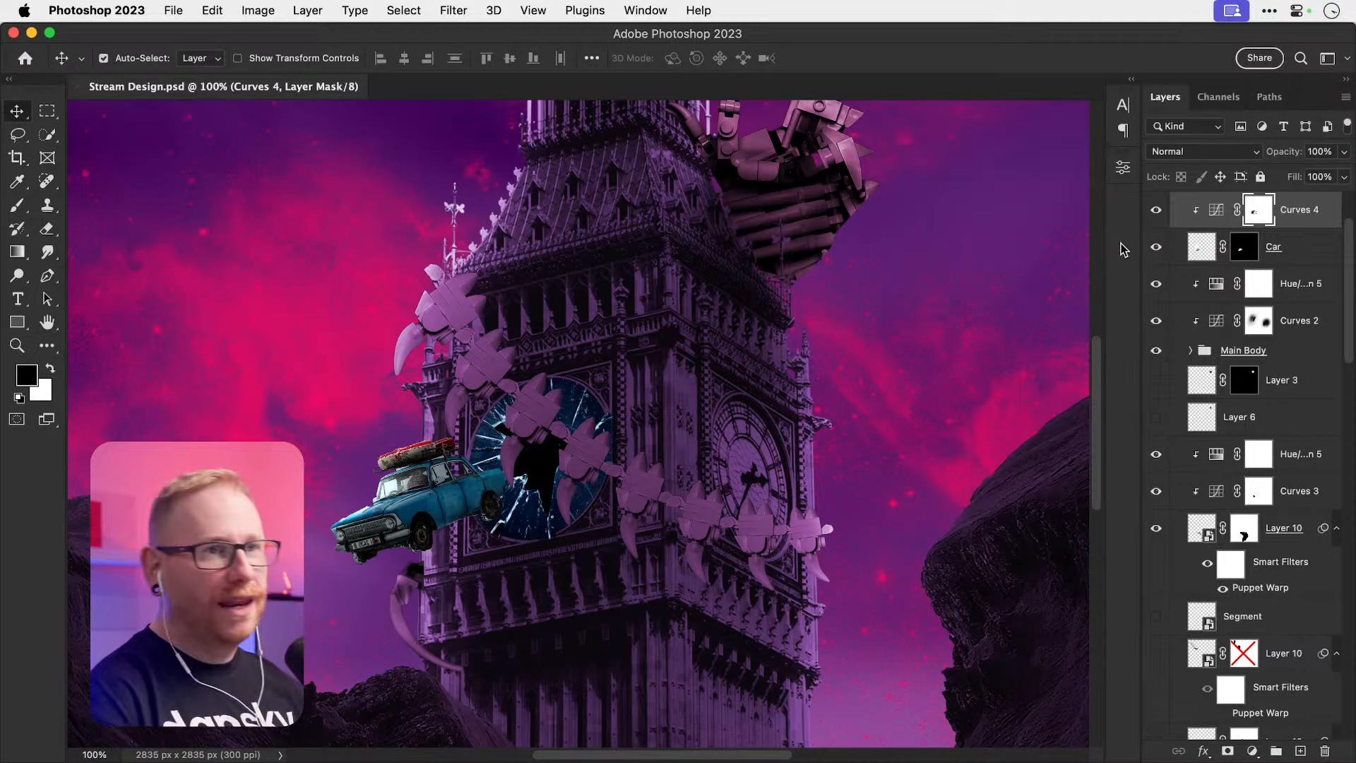
left_click(1156, 210)
left_click(1156, 210)
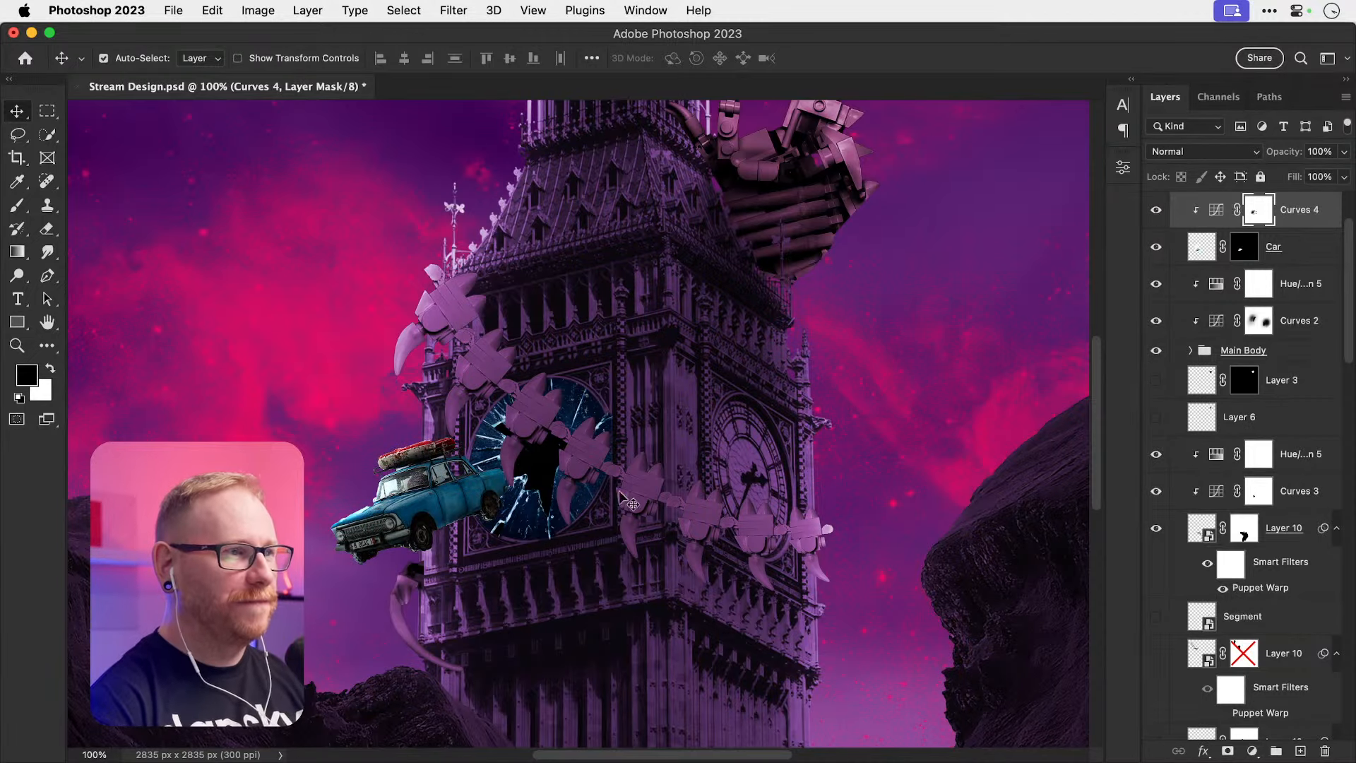
scroll(625, 498, "down", 2)
key("super+0")
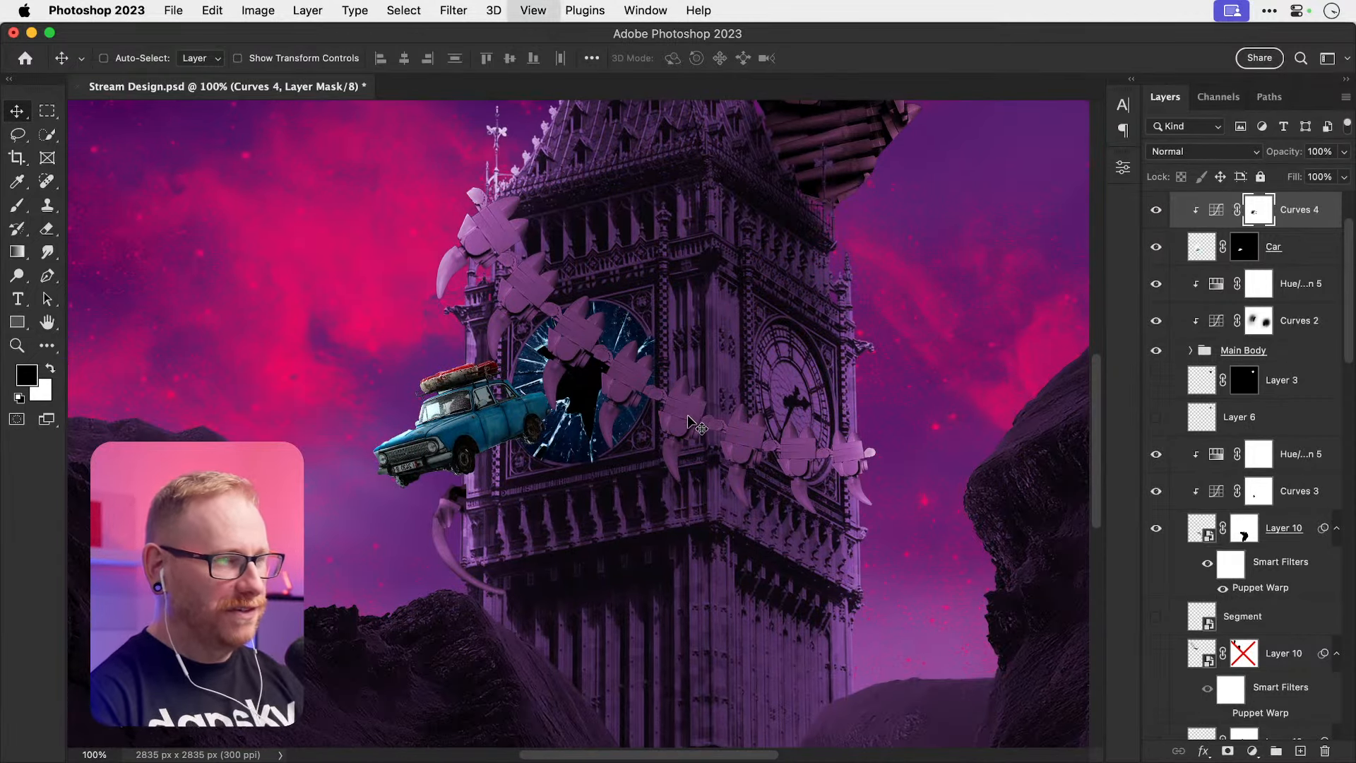
key("z")
left_click(492, 502)
left_click(492, 502)
left_click(493, 502)
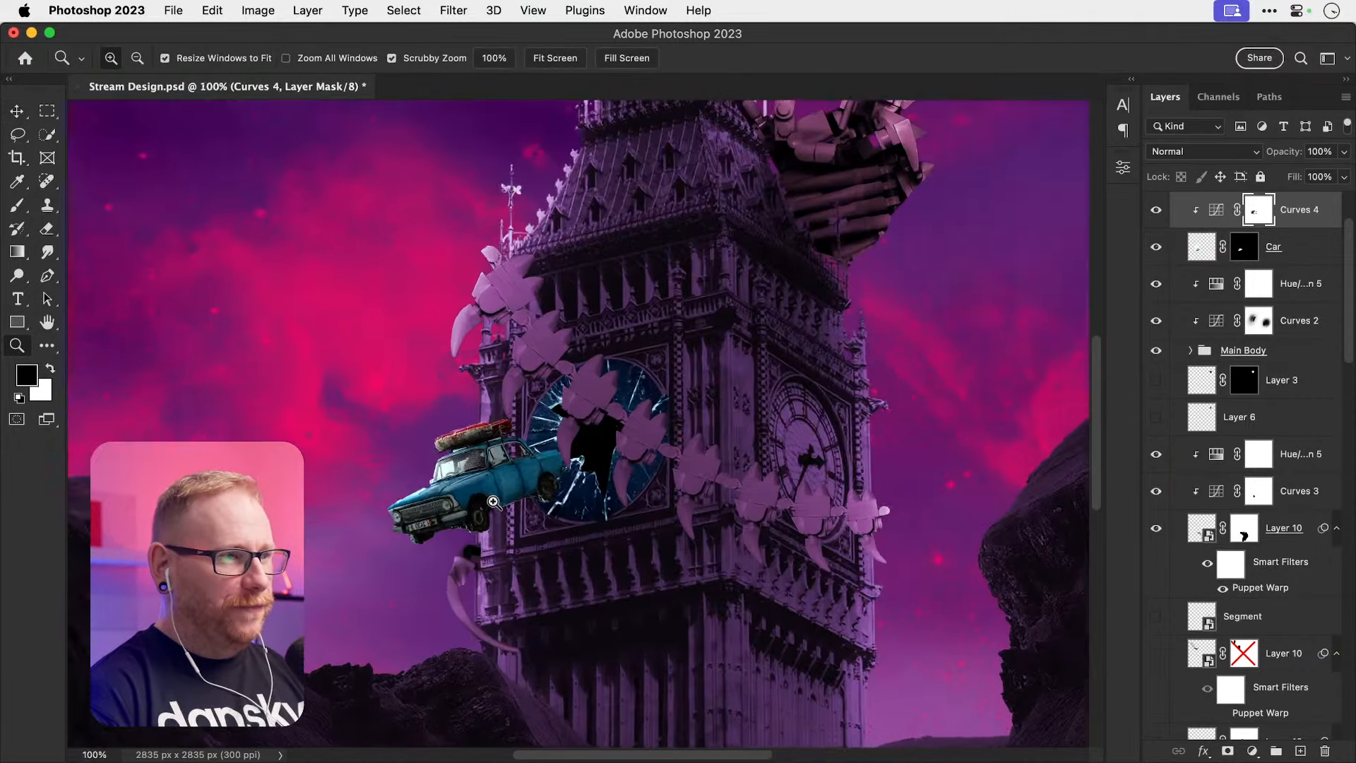
Step: Add a Hue/Saturation adjustment layer above Curves 4 and clip it to the blue car
left_click(492, 503)
left_click(1253, 751)
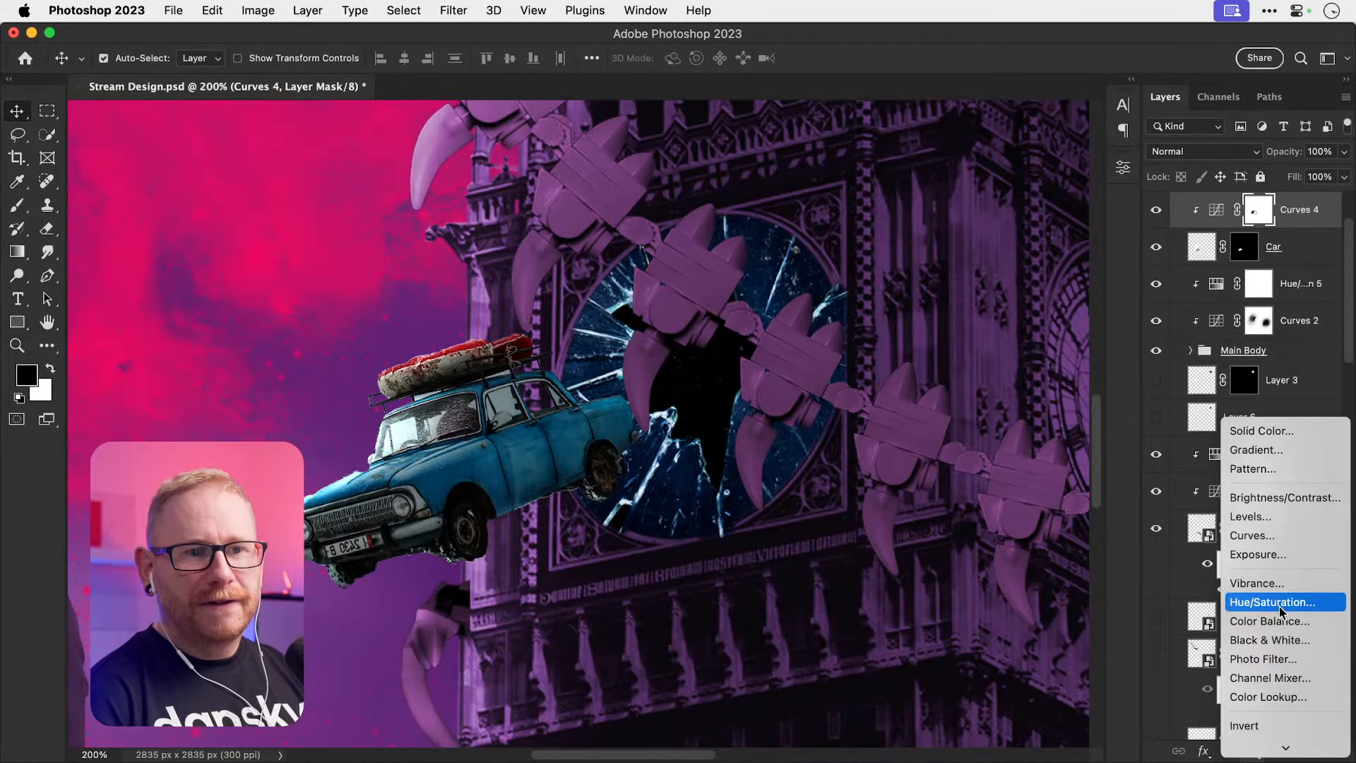
left_click(1258, 597)
left_click(968, 736)
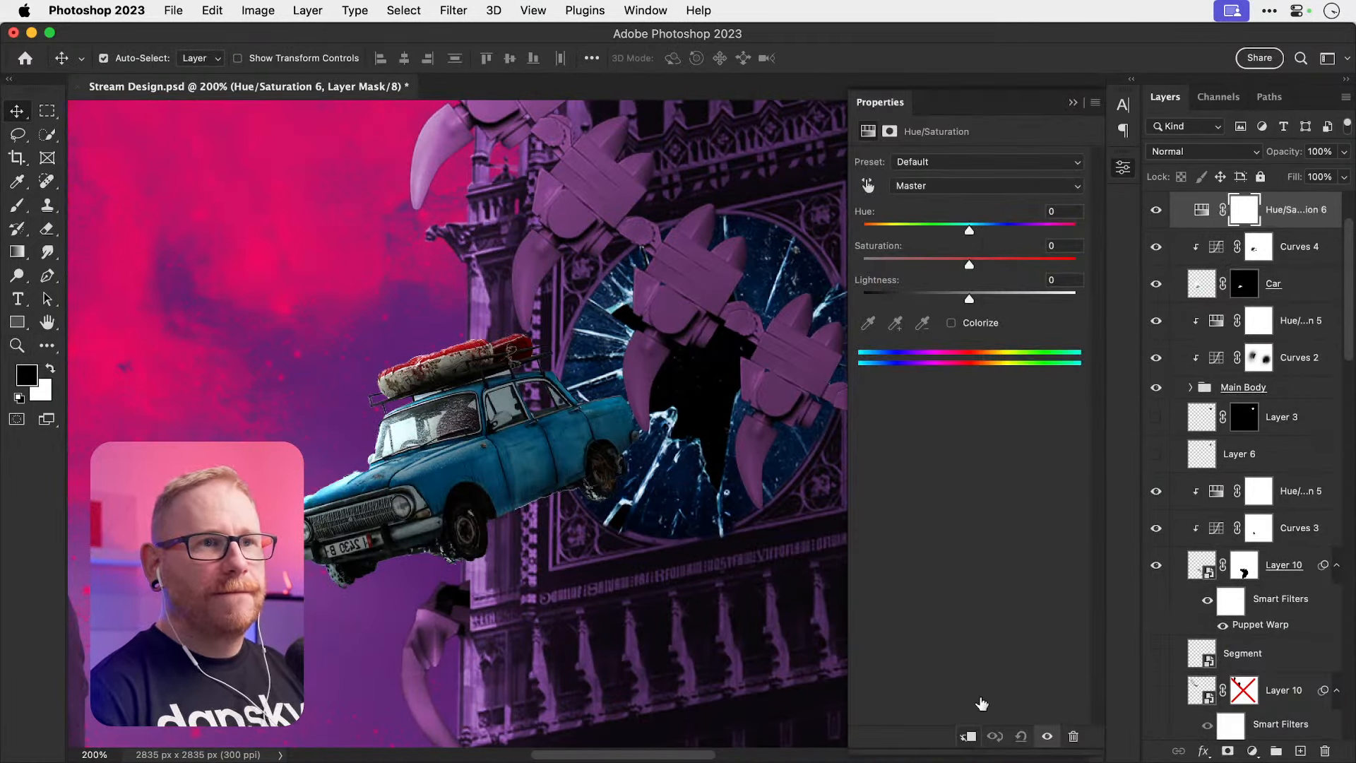
left_click(967, 735)
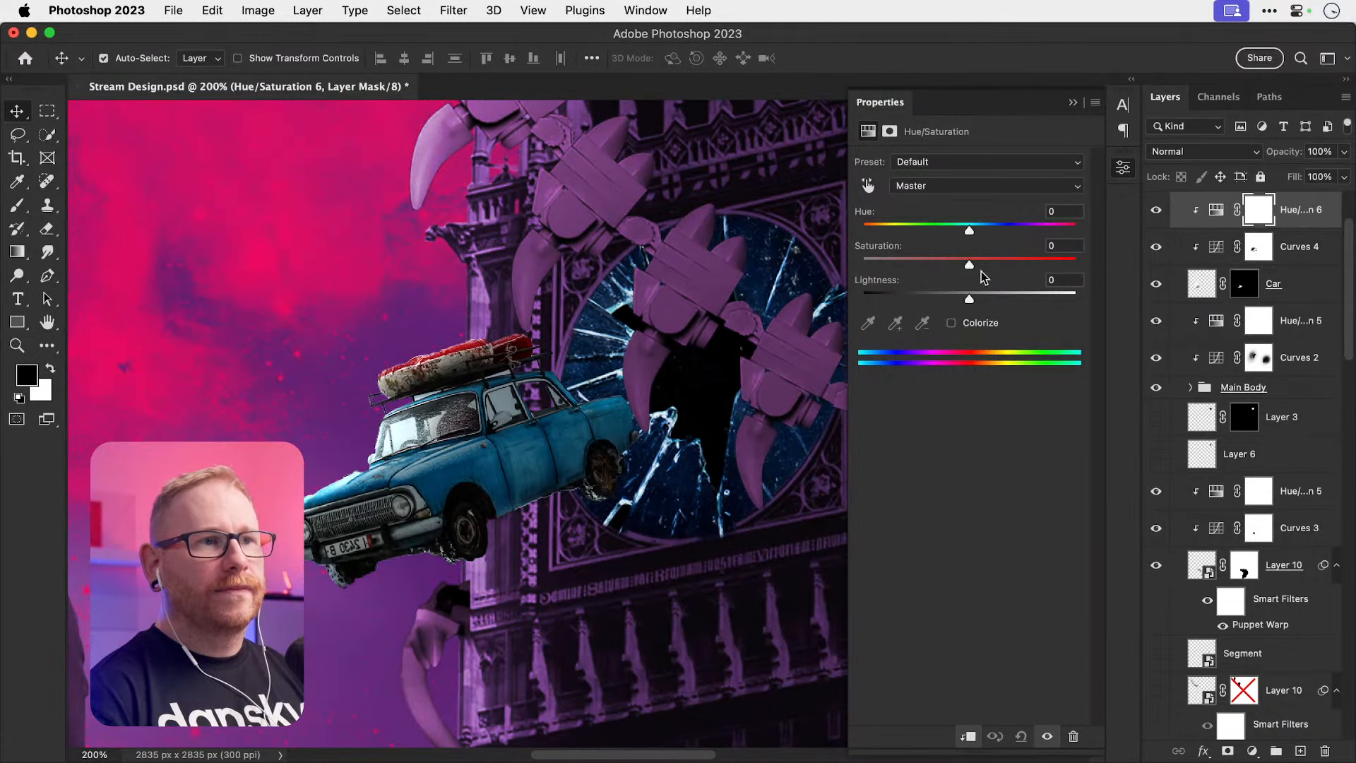
Step: Colorize the car's Hue/Saturation adjustment towards purple and reduce the layer's opacity to 55%
mouse_move(969, 230)
left_mouse_down()
mouse_move(952, 231)
mouse_move(984, 231)
left_mouse_up()
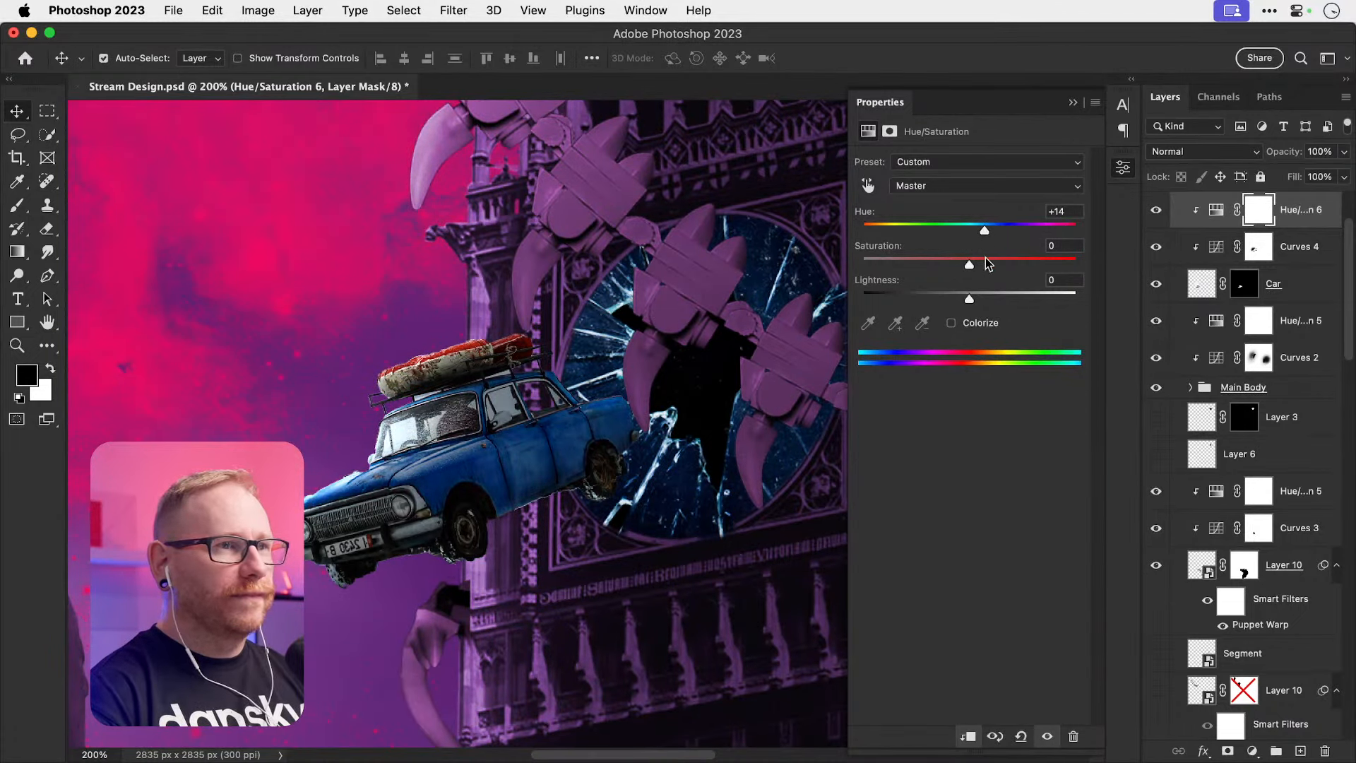
left_click(980, 323)
left_click(989, 230)
left_click(1073, 102)
left_click(1344, 151)
left_click_drag(1345, 174, 1306, 174)
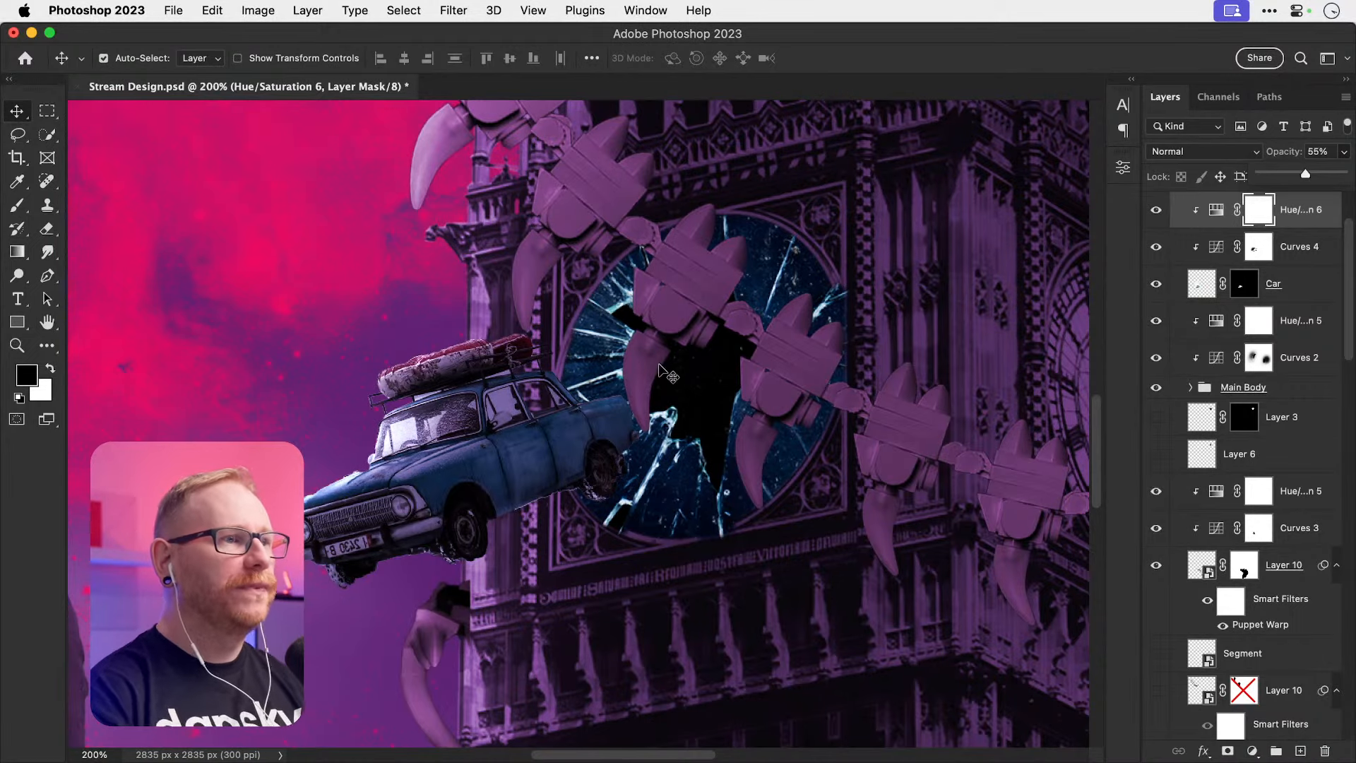
Step: Identify the shattered clock-face glass layer and add a Hue/Saturation adjustment clipped to it
left_click(607, 382)
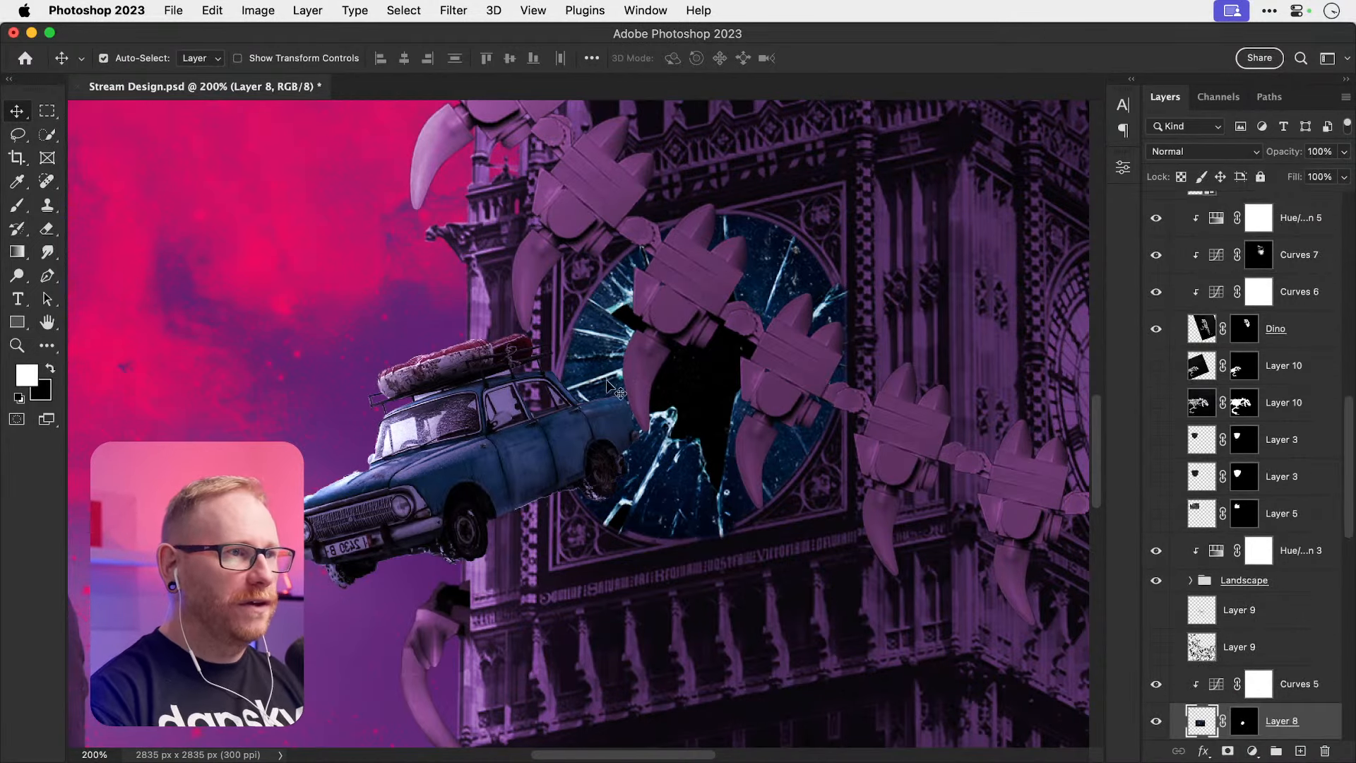
left_click(1157, 721)
left_click(1157, 722)
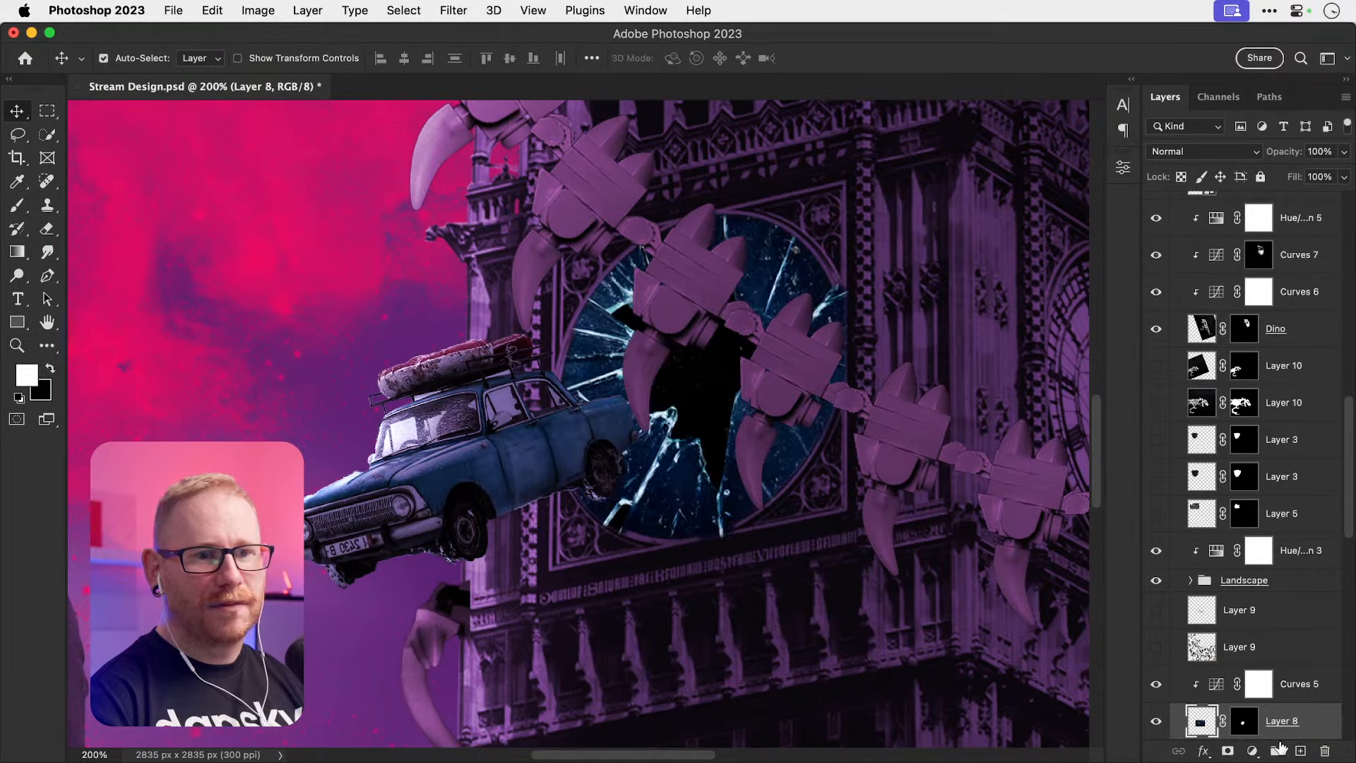
left_click(1253, 750)
left_click(1268, 589)
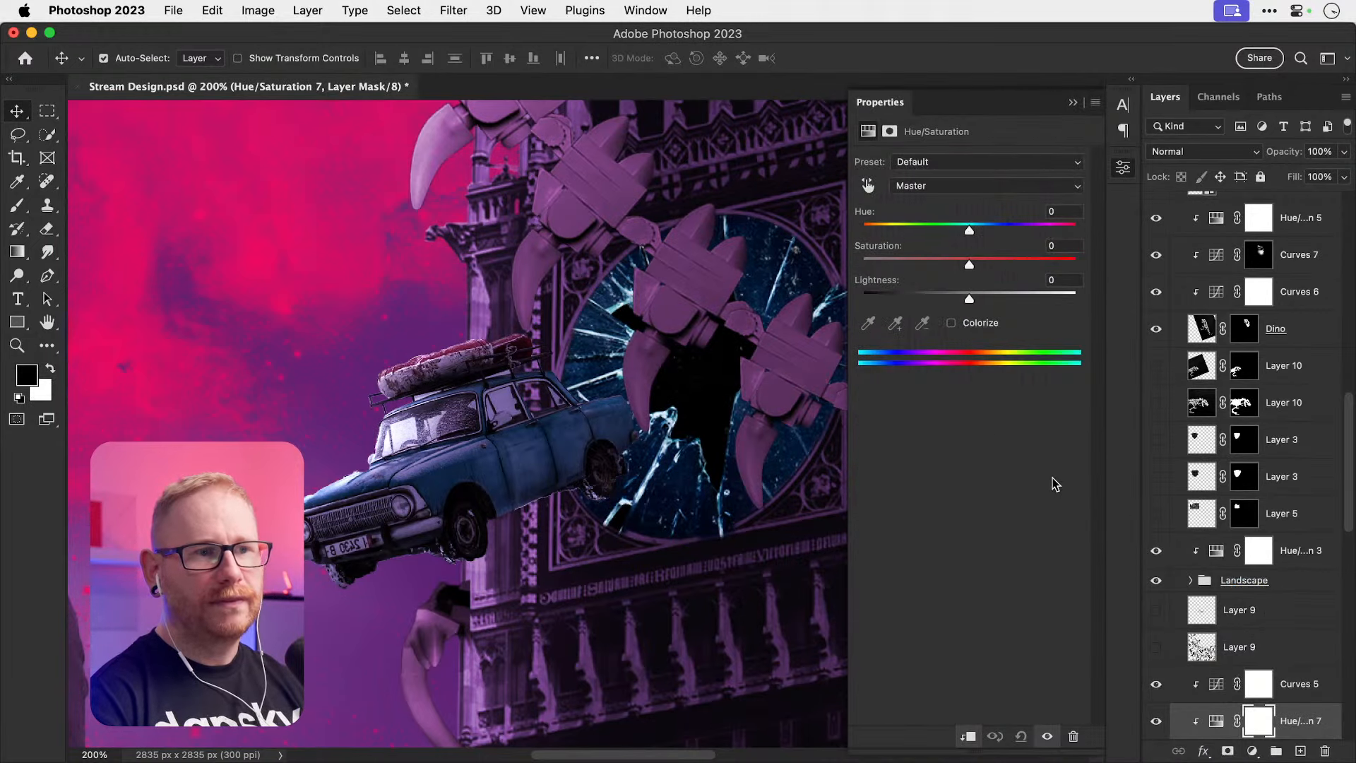
Step: Colorize the shattered glass with a purple-blue hue and reduce the adjustment layer's opacity to 42%
left_click(951, 323)
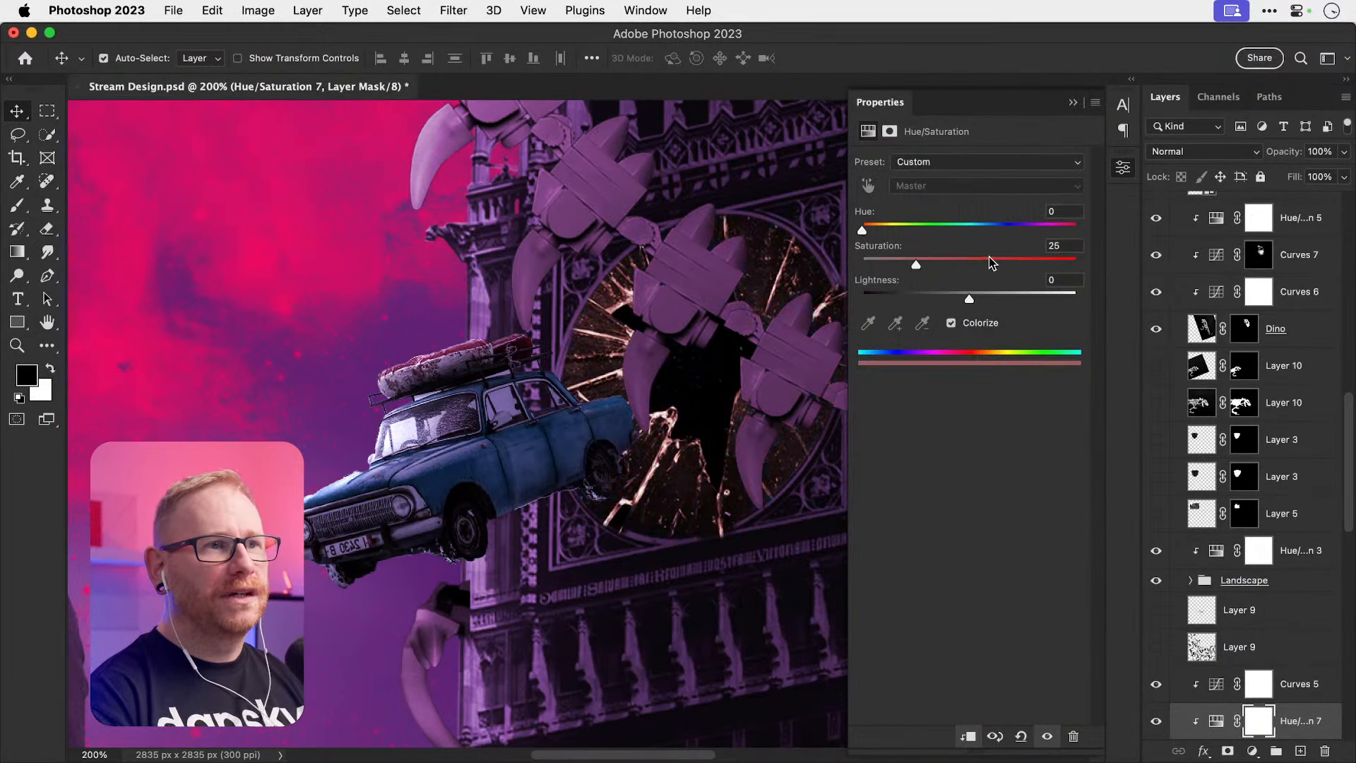
left_click_drag(991, 262, 957, 264)
left_click(1007, 231)
left_click(1073, 102)
key("super+minus")
key("super+minus")
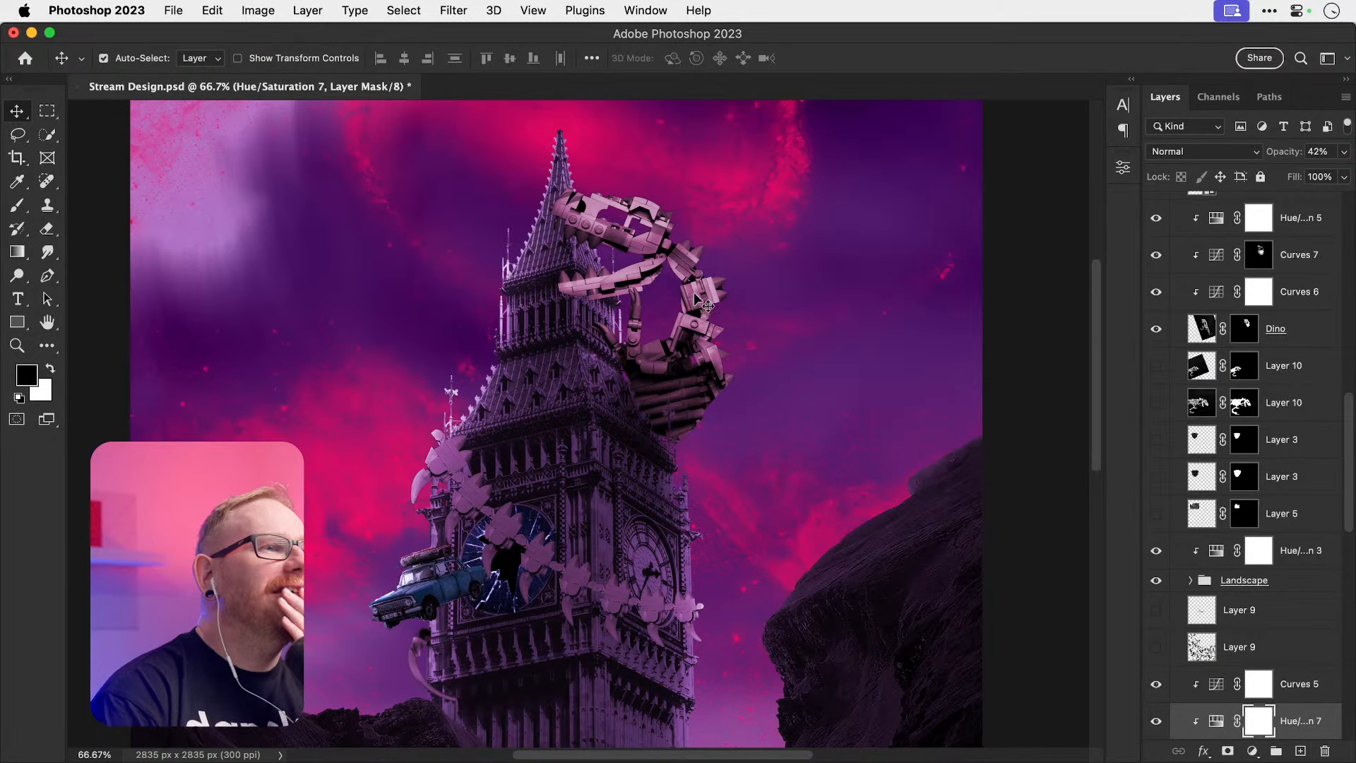
Step: Compare the dinosaur with and without its Curves 7 adjustment, and set that layer's opacity to 62%
left_click(764, 281)
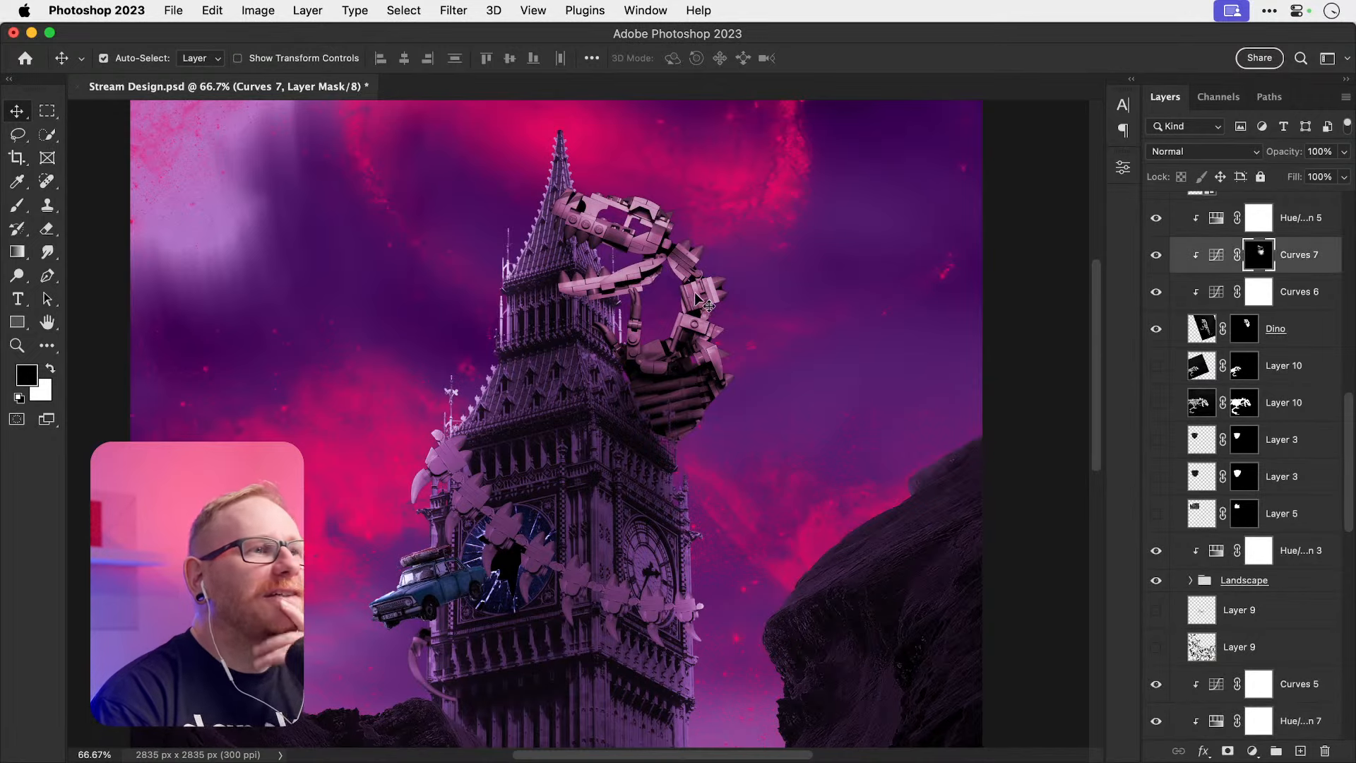
left_click(1157, 254)
left_click(1156, 261)
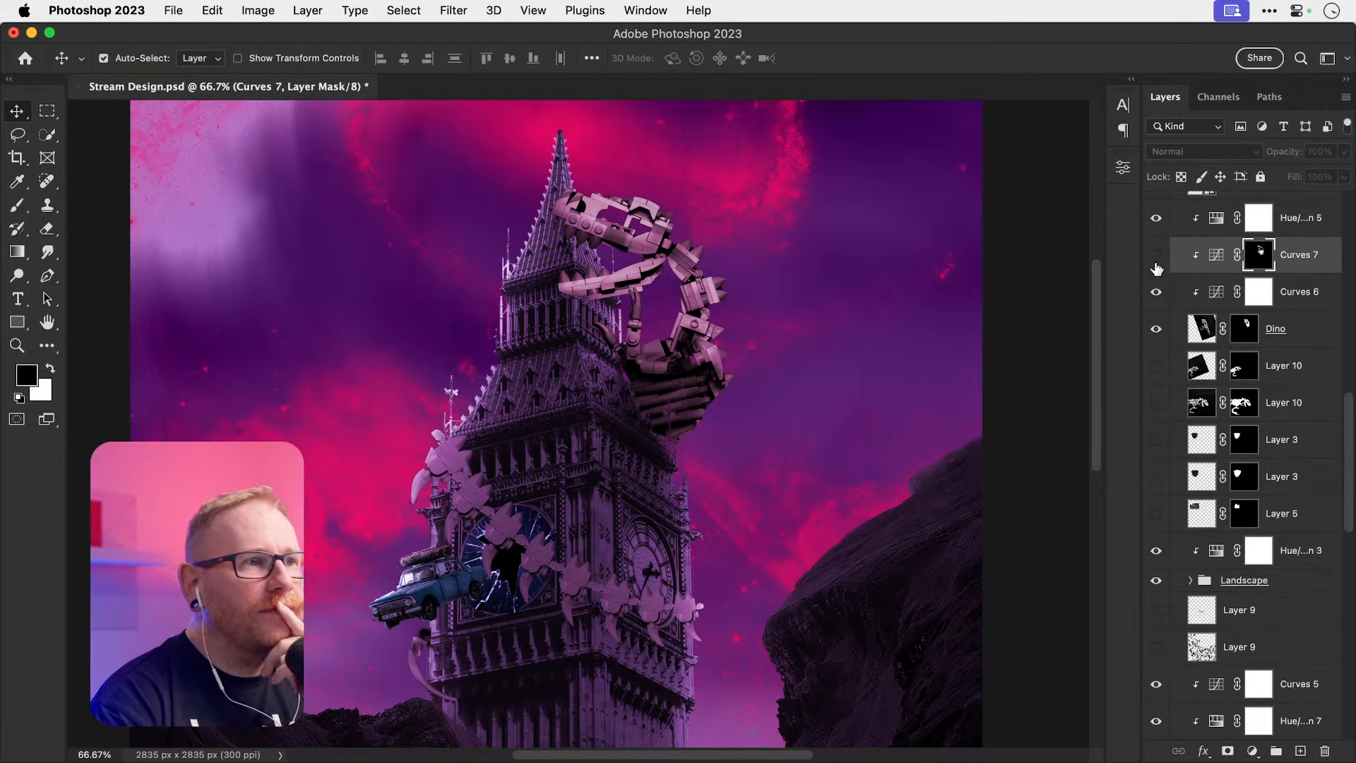
left_click(1156, 258)
left_click(1156, 260)
key("6")
key("2")
Step: Switch to the Brush tool and choose a brush preset from the General Brushes group
key("b")
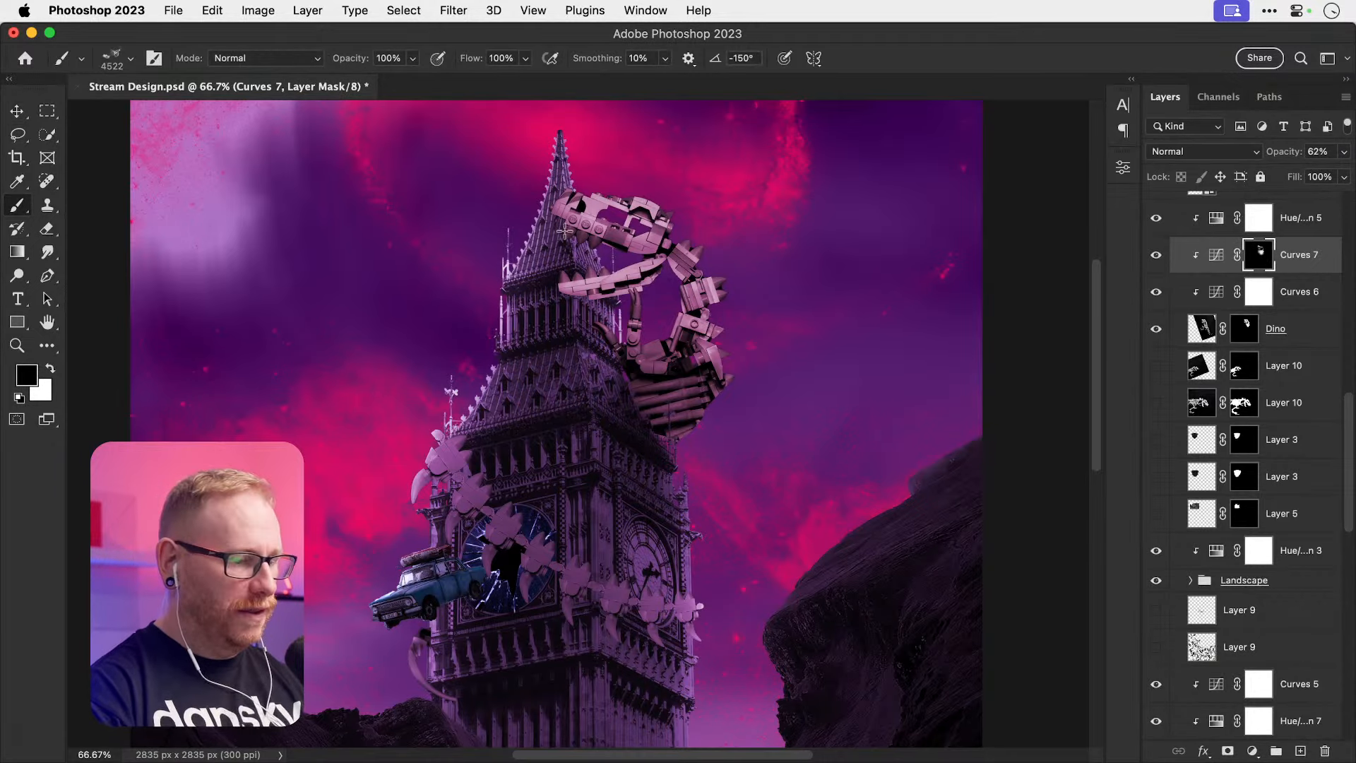
left_click(111, 57)
scroll(266, 342, "up", 5)
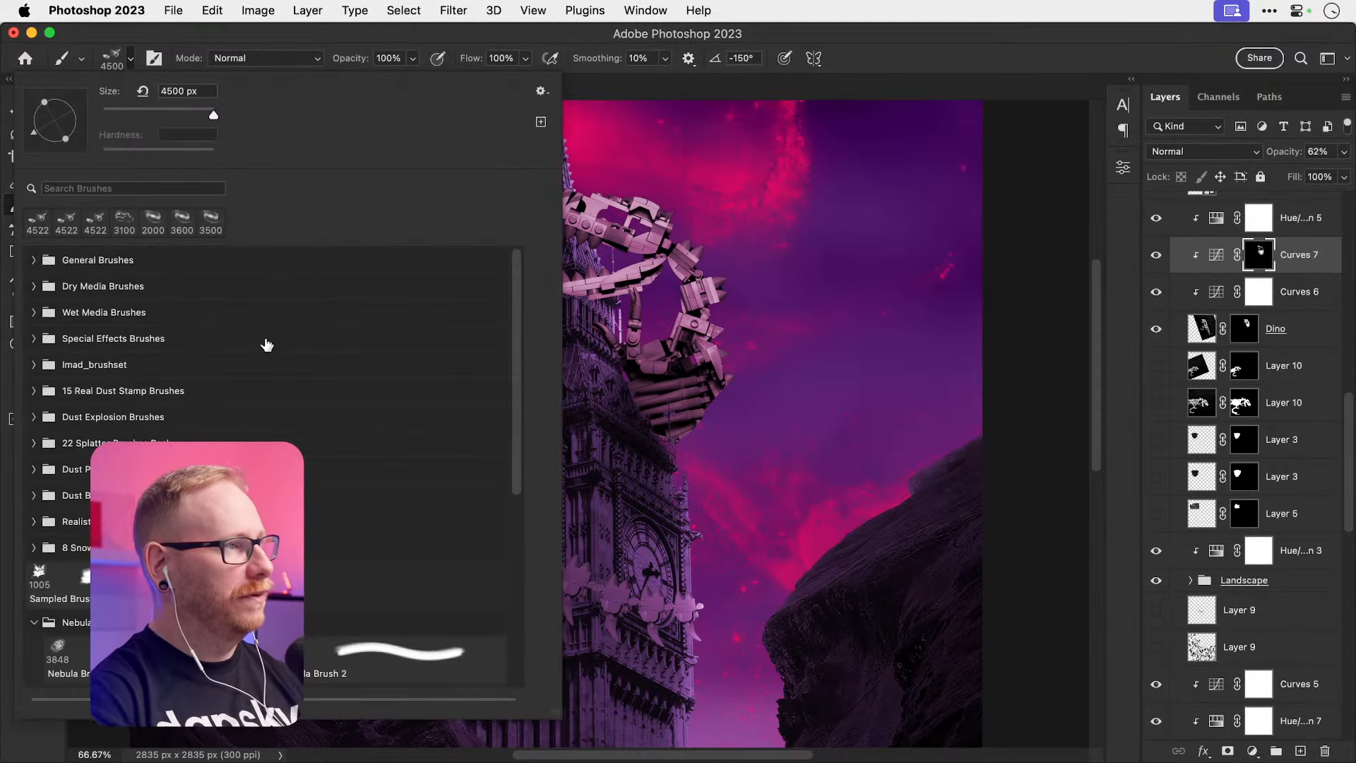
left_click(34, 259)
left_click(152, 346)
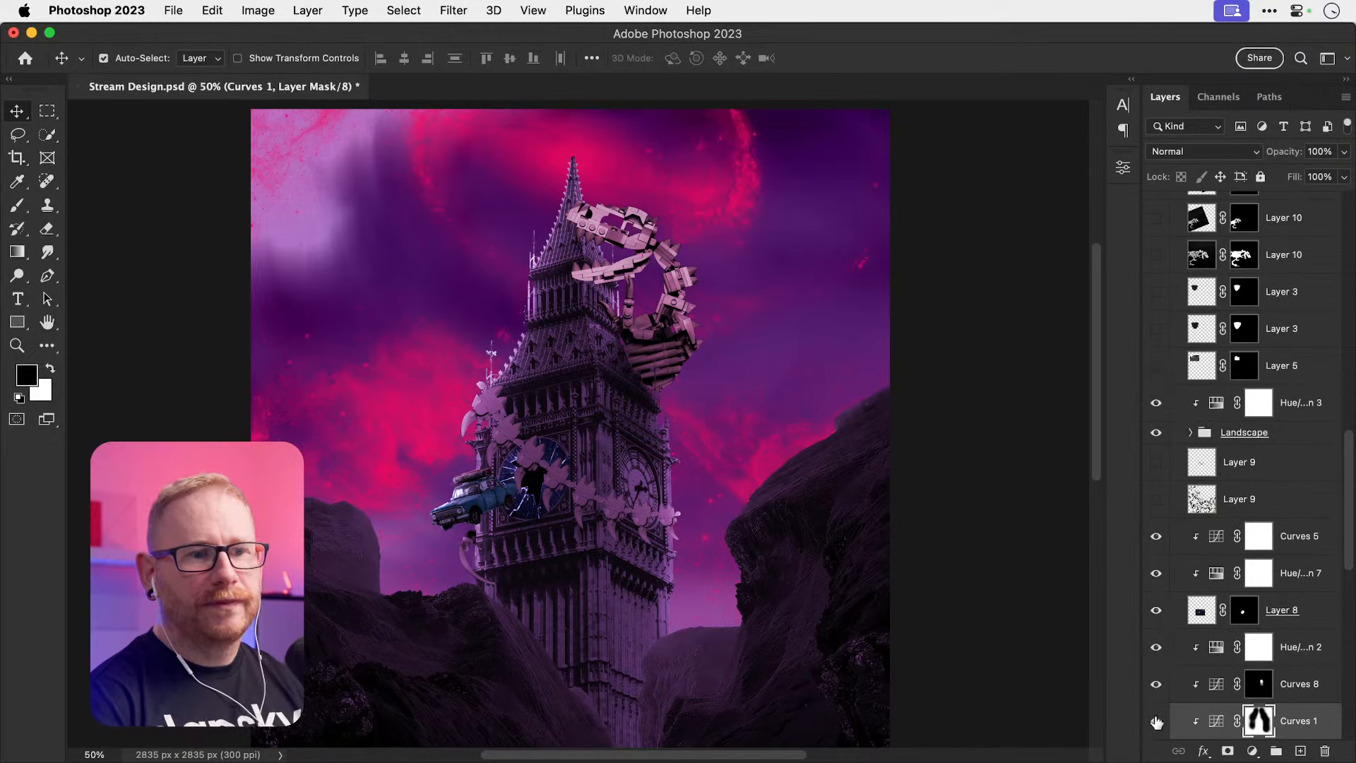
Step: Darken the tower's Curves 1 adjustment by lowering the white point output to about 74 and pulling down the midpoint, and compare the effect
left_click(1157, 720)
left_click(1156, 721)
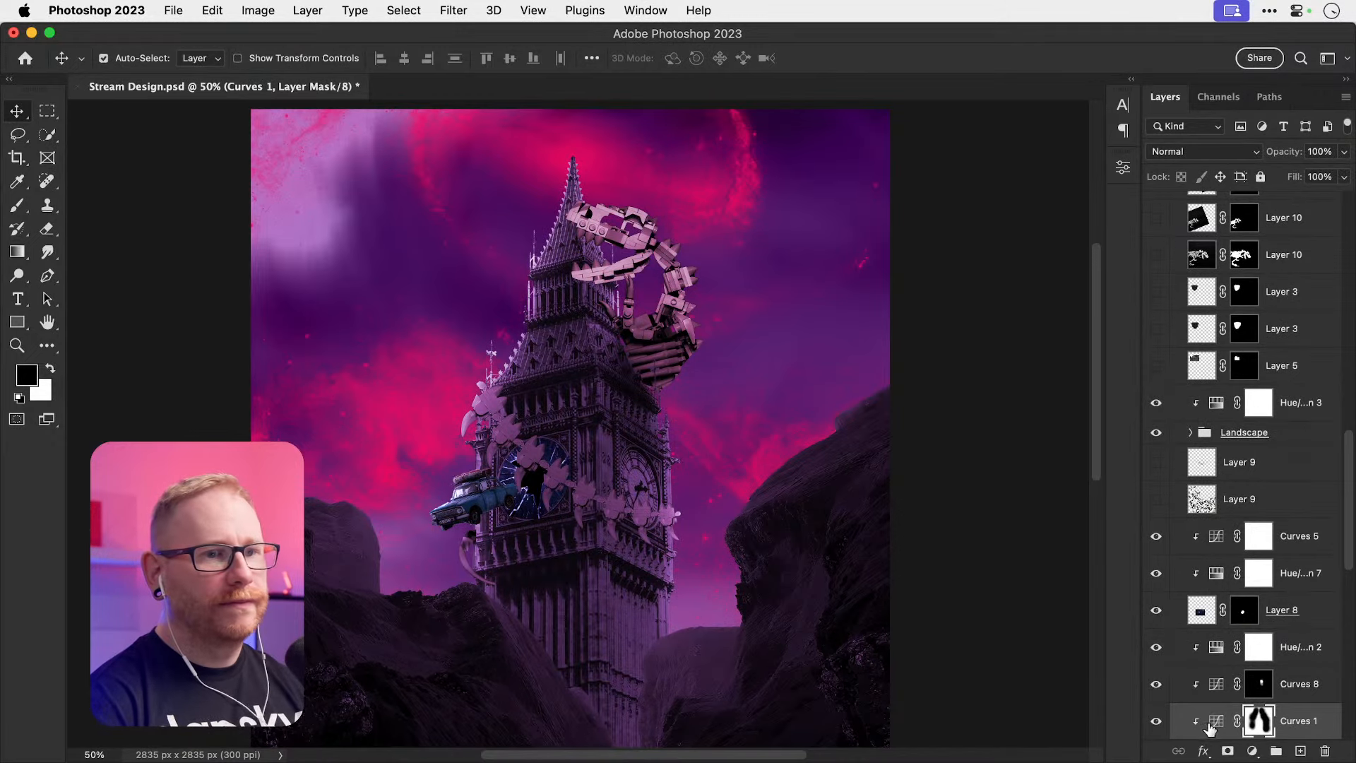
double_click(1211, 725)
left_click_drag(1075, 306, 1076, 335)
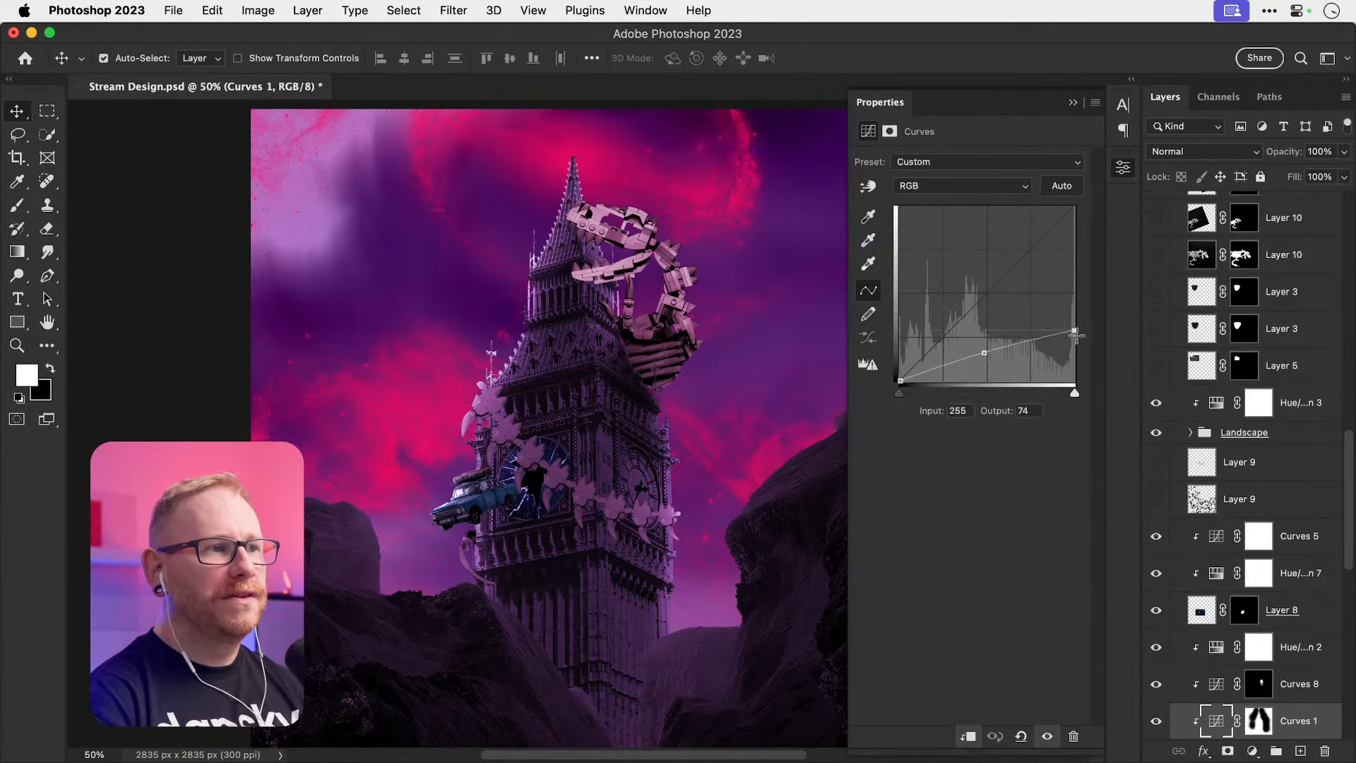
left_click_drag(984, 353, 985, 368)
left_click(1073, 102)
left_click(1258, 646)
left_click(1157, 722)
left_click(1157, 721)
Step: Darken the tower's Exposure 2 adjustment by changing the gamma correction and lowering the exposure
scroll(1304, 731, "down", 2)
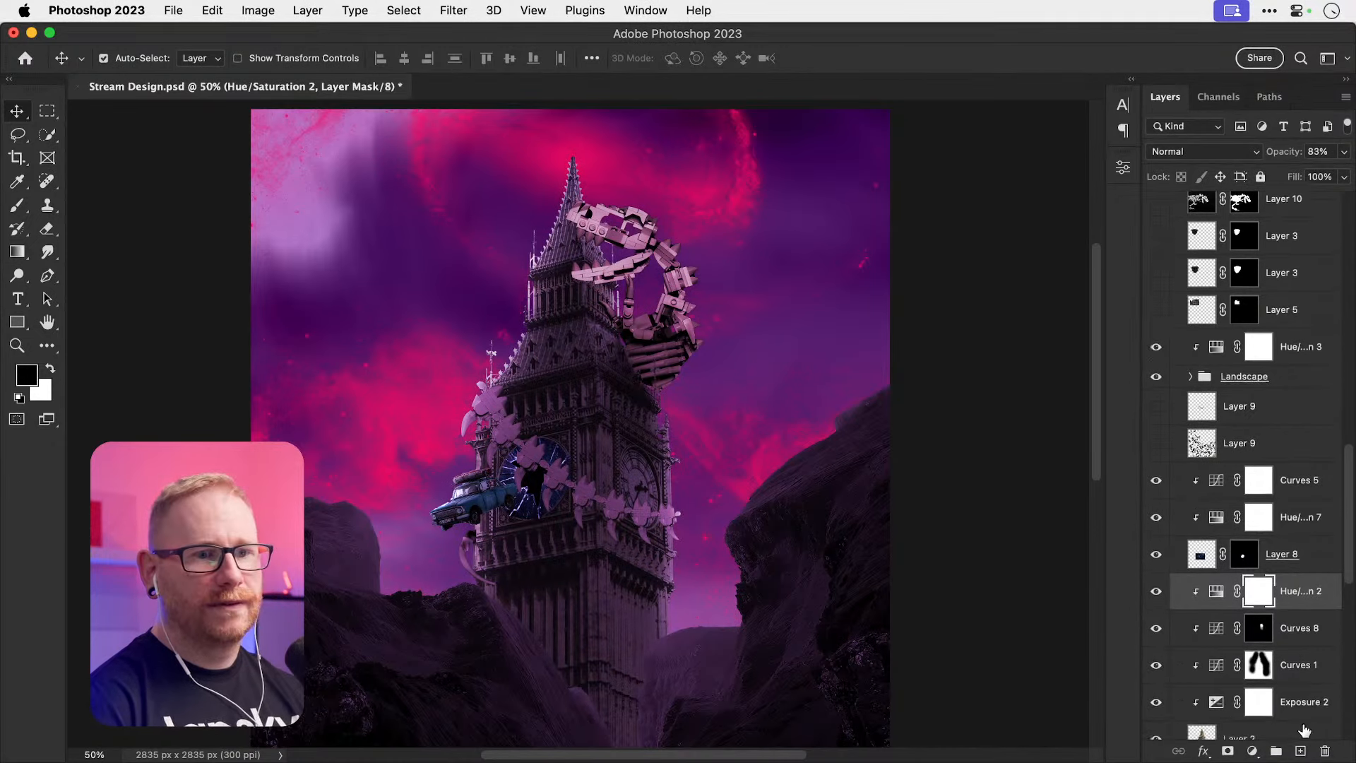
scroll(1305, 731, "down", 1)
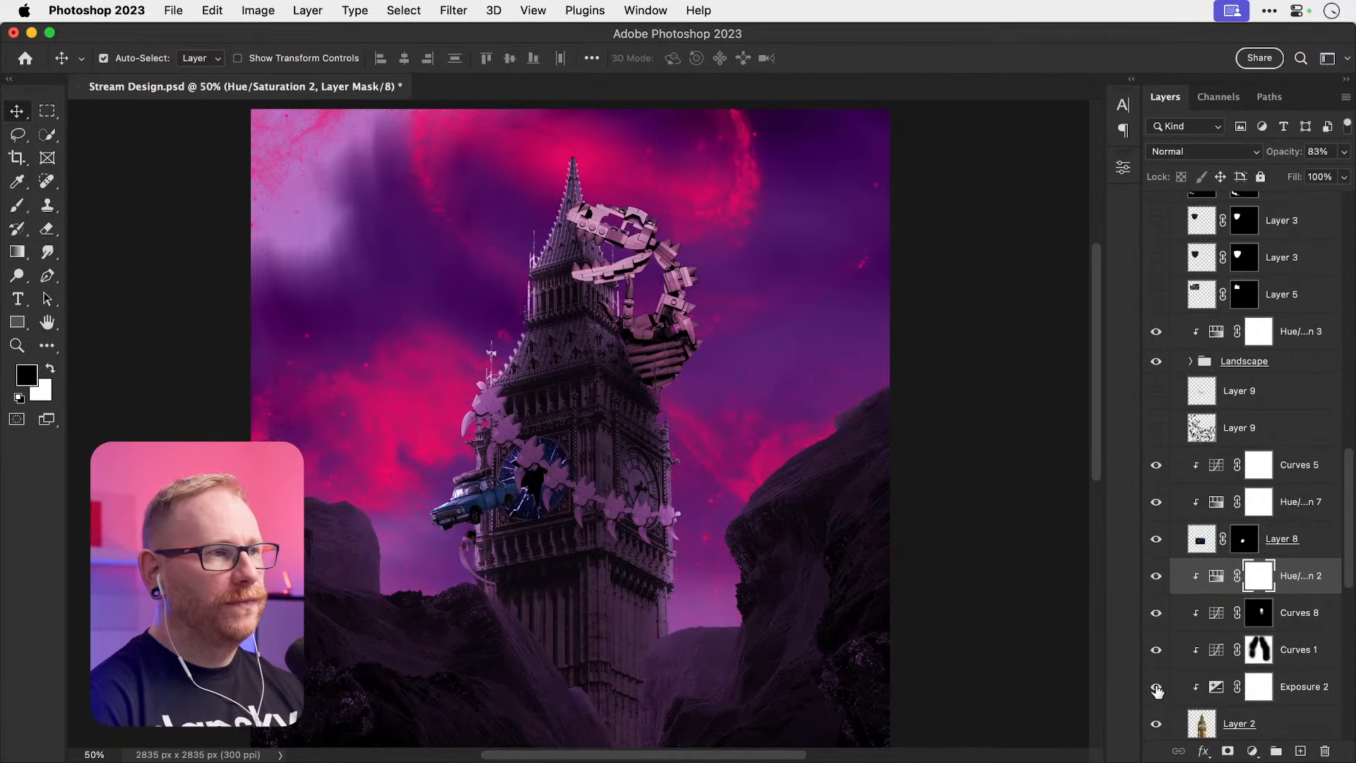
left_click(1211, 689)
double_click(1213, 688)
mouse_move(989, 275)
left_mouse_down()
mouse_move(1057, 275)
mouse_move(1006, 275)
left_mouse_up()
left_click_drag(989, 206, 965, 207)
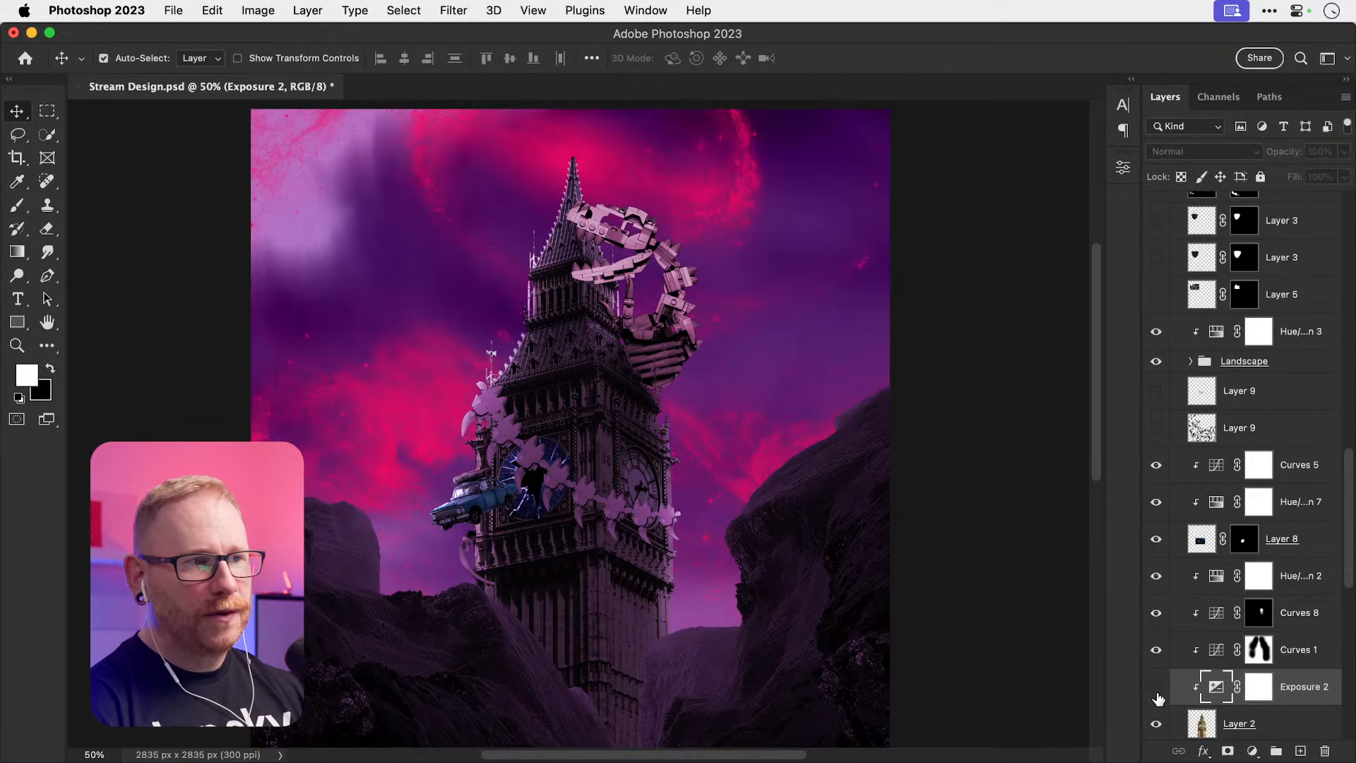
Step: Increase contrast in the tower's Curves 1 adjustment by raising the white point and pulling the midpoint at input 131 to output 15
left_click(1156, 650)
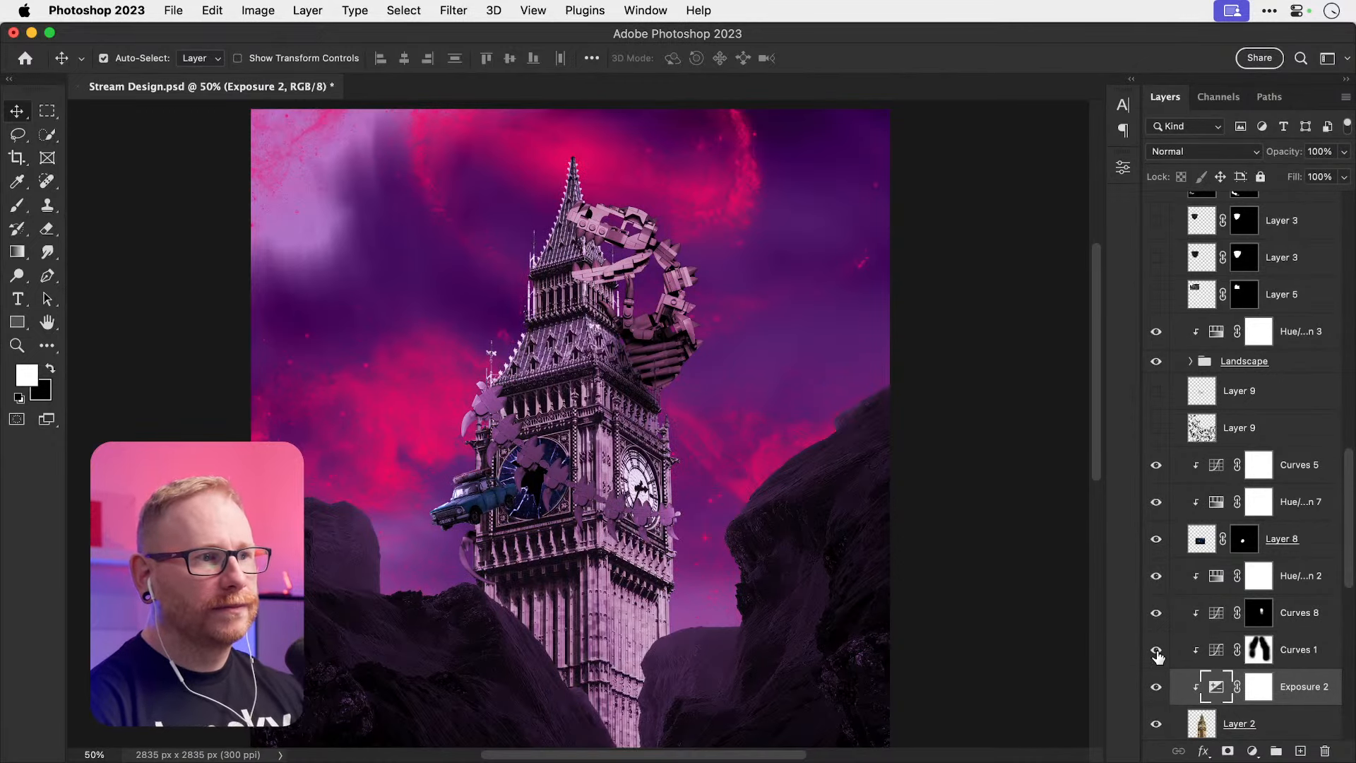
left_click(1156, 651)
left_click(1197, 659)
left_click(1216, 656)
double_click(1215, 655)
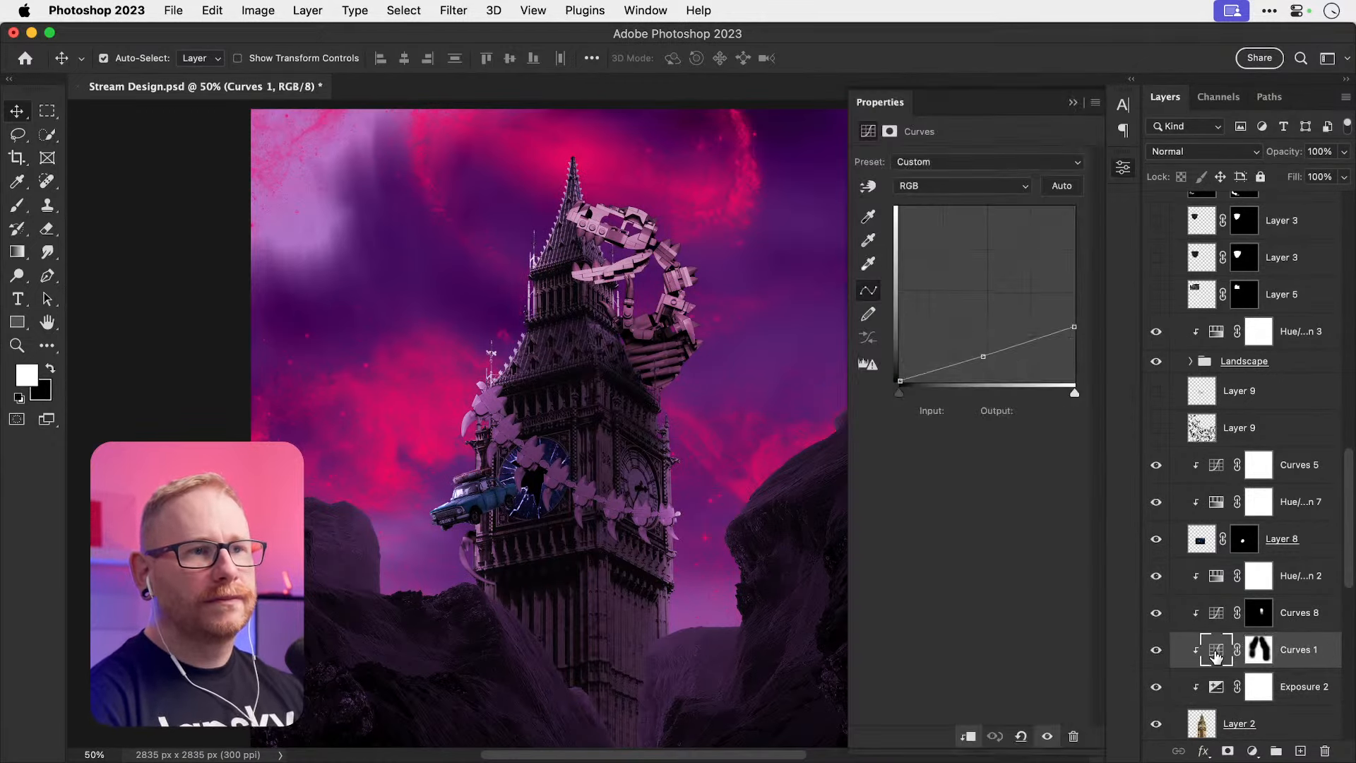
mouse_move(1072, 330)
left_mouse_down()
mouse_move(1077, 306)
mouse_move(1087, 349)
mouse_move(1084, 316)
left_mouse_up()
left_click_drag(986, 357, 990, 371)
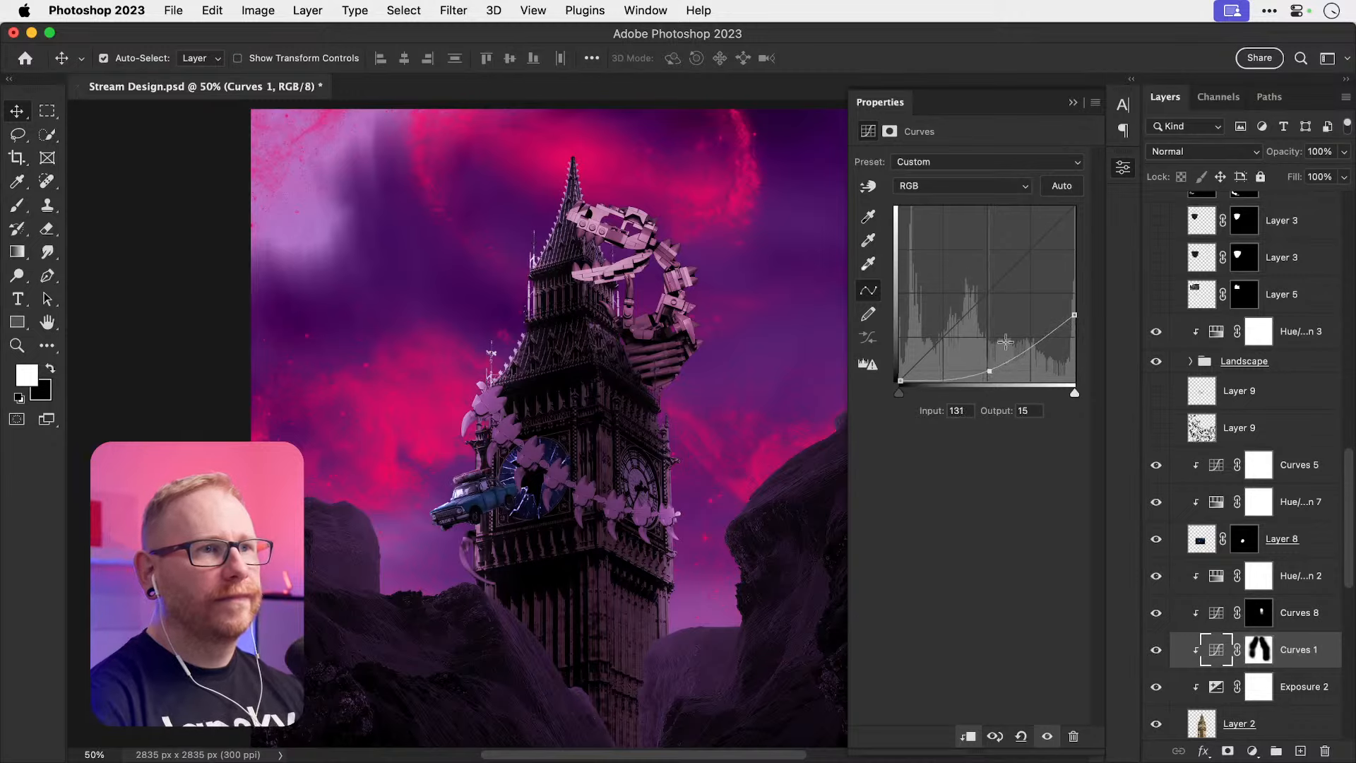
left_click(1123, 167)
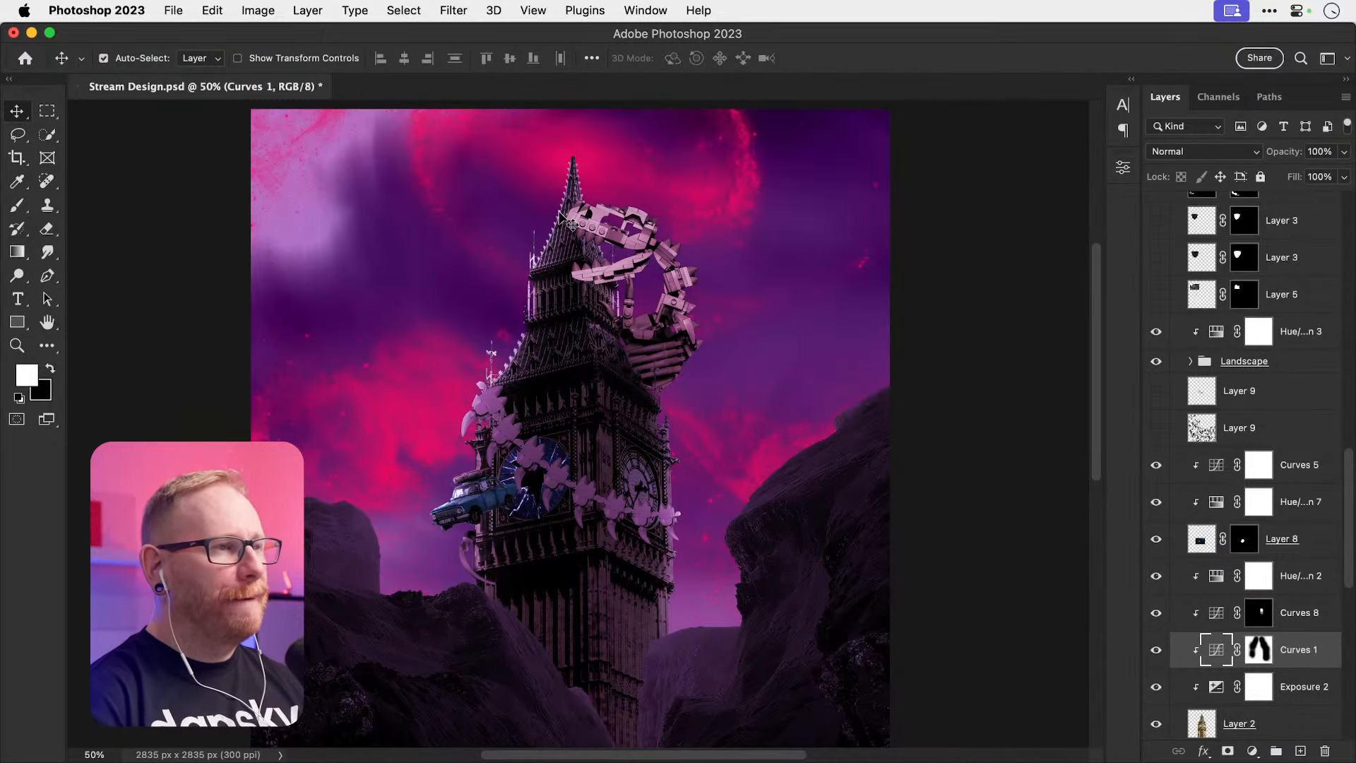
Step: Add a violet Solid Color fill layer directly above the Curves 5 adjustment
key("super+0")
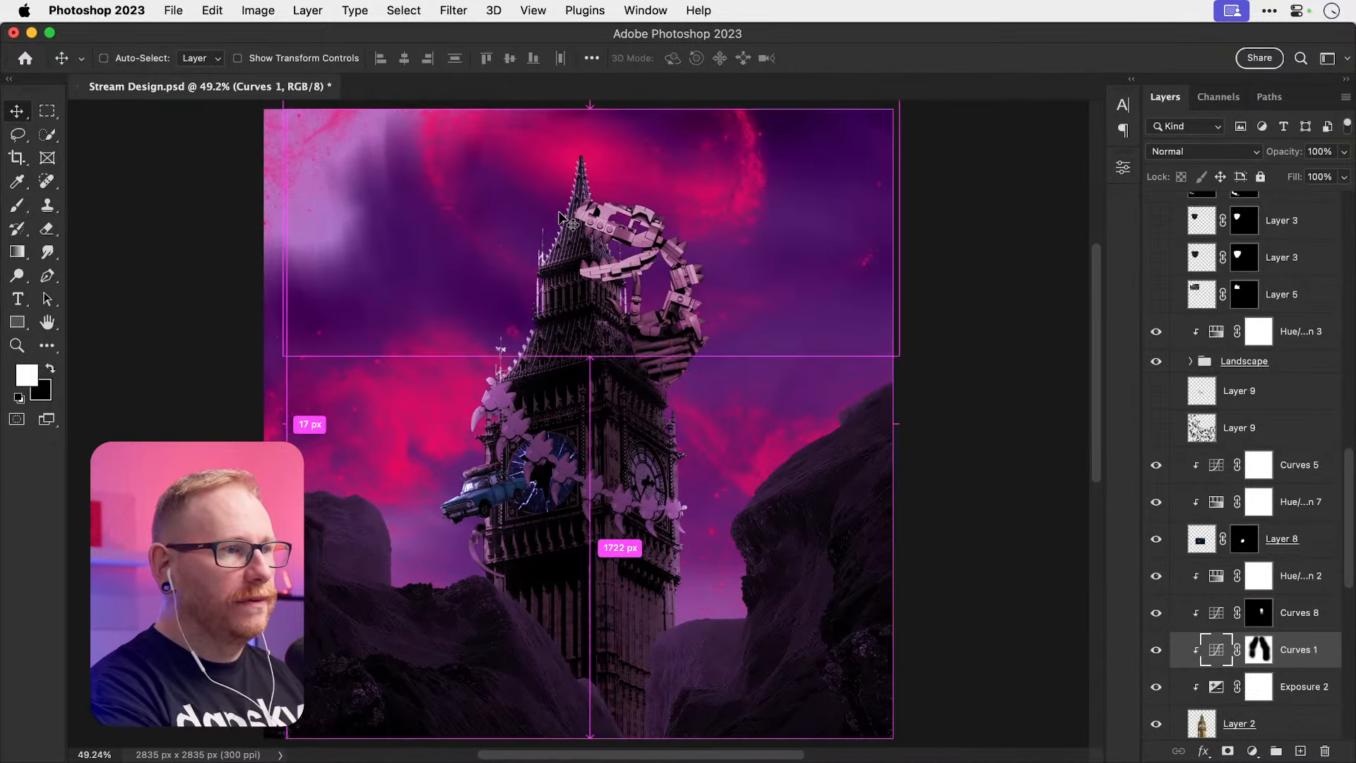
scroll(1258, 495, "down", 3)
left_click(1299, 396)
left_click(1253, 751)
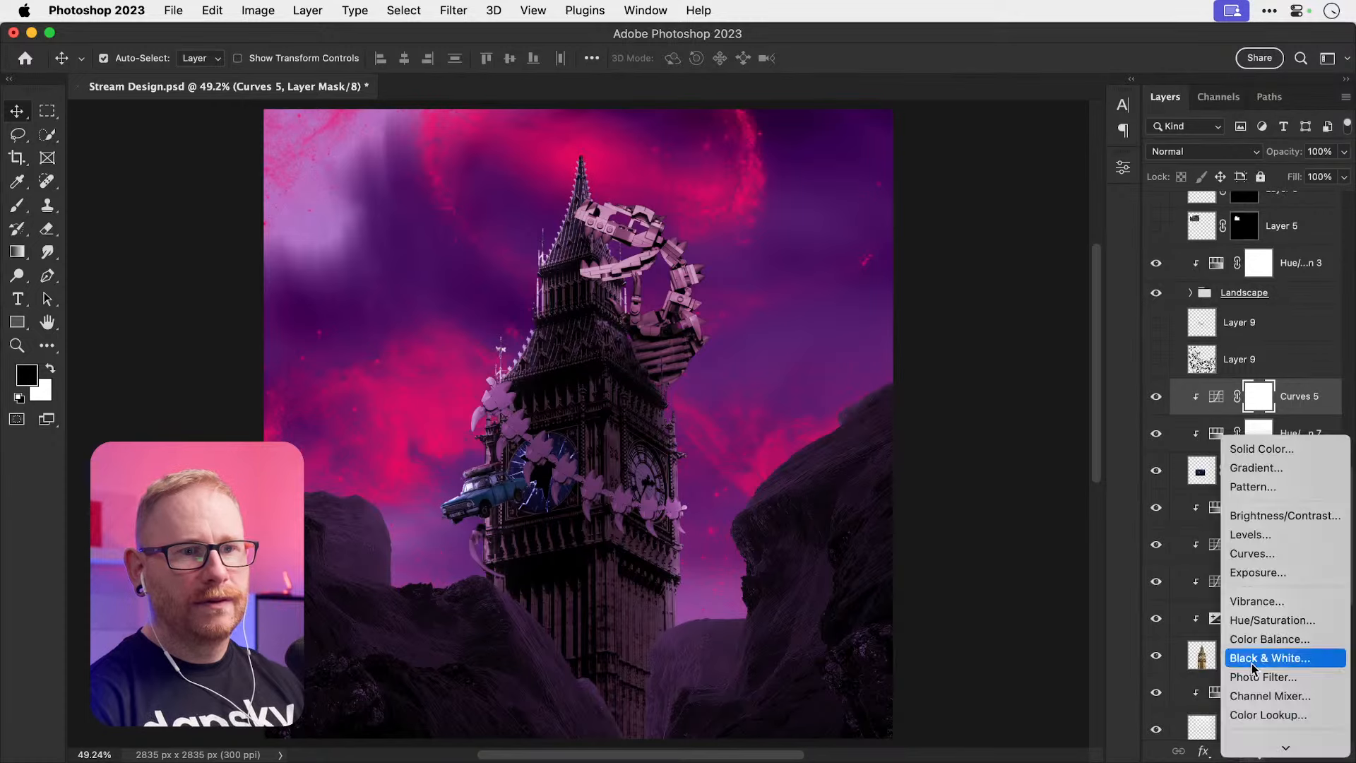
left_click(1264, 448)
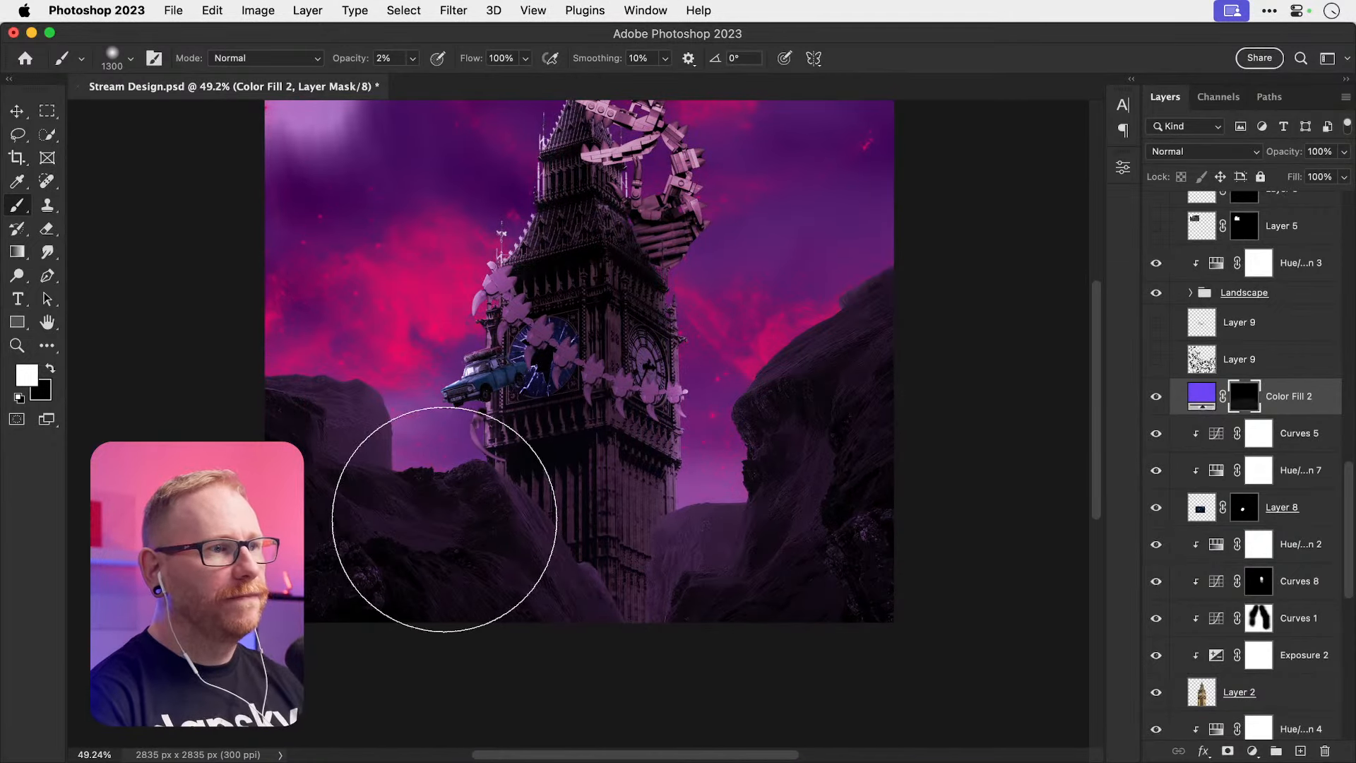
Step: Move the Color Fill 2 layer above the Landscape group's Hue/Saturation adjustment, leaving it unclipped
left_click(1156, 396)
left_click(1156, 396)
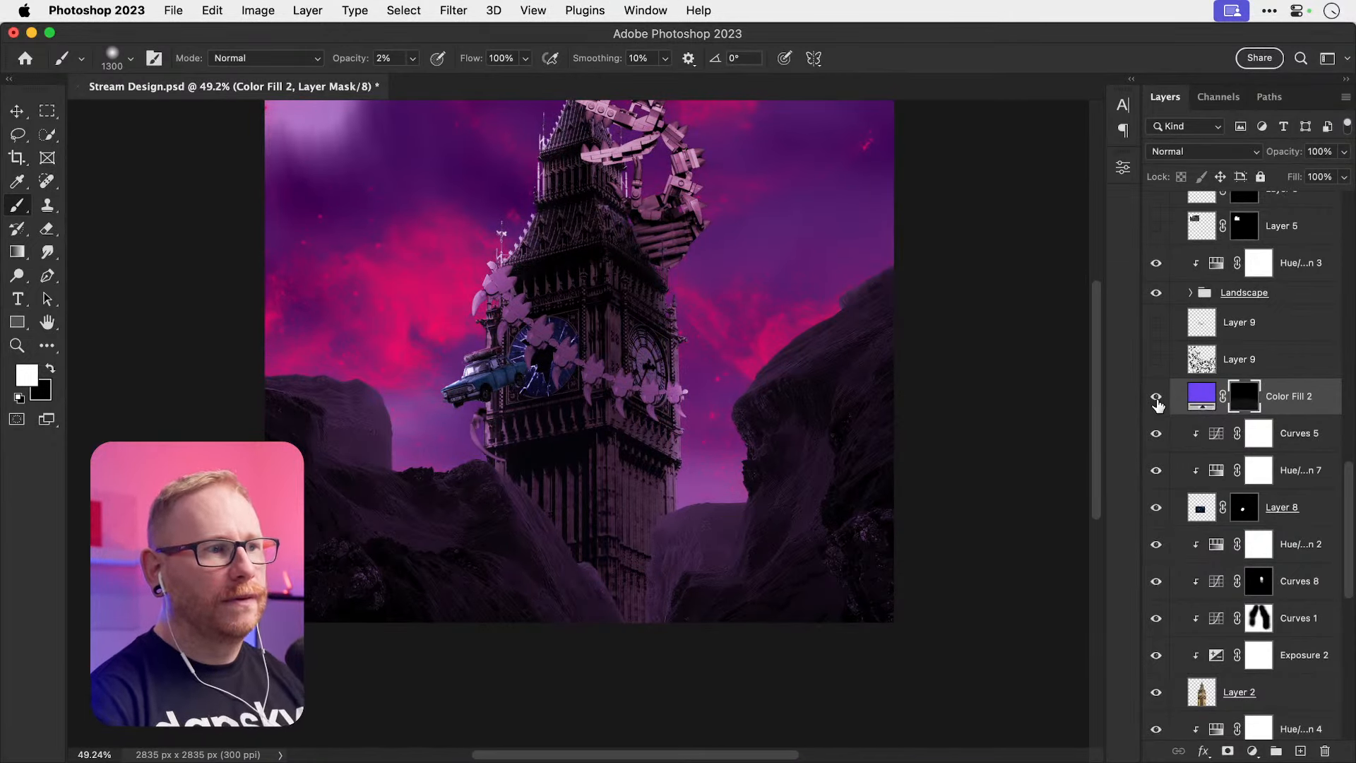
left_click_drag(1202, 397, 1223, 304)
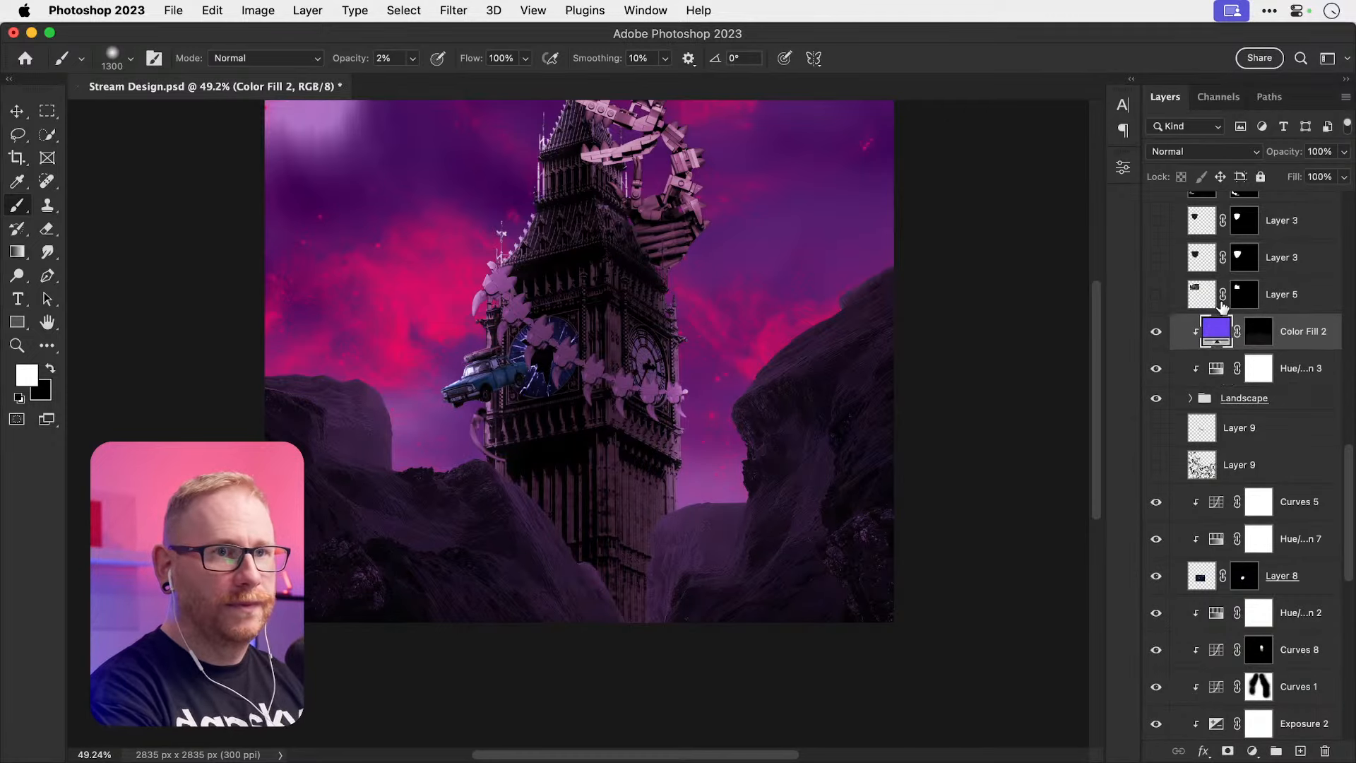
key("super+z")
key("super+z")
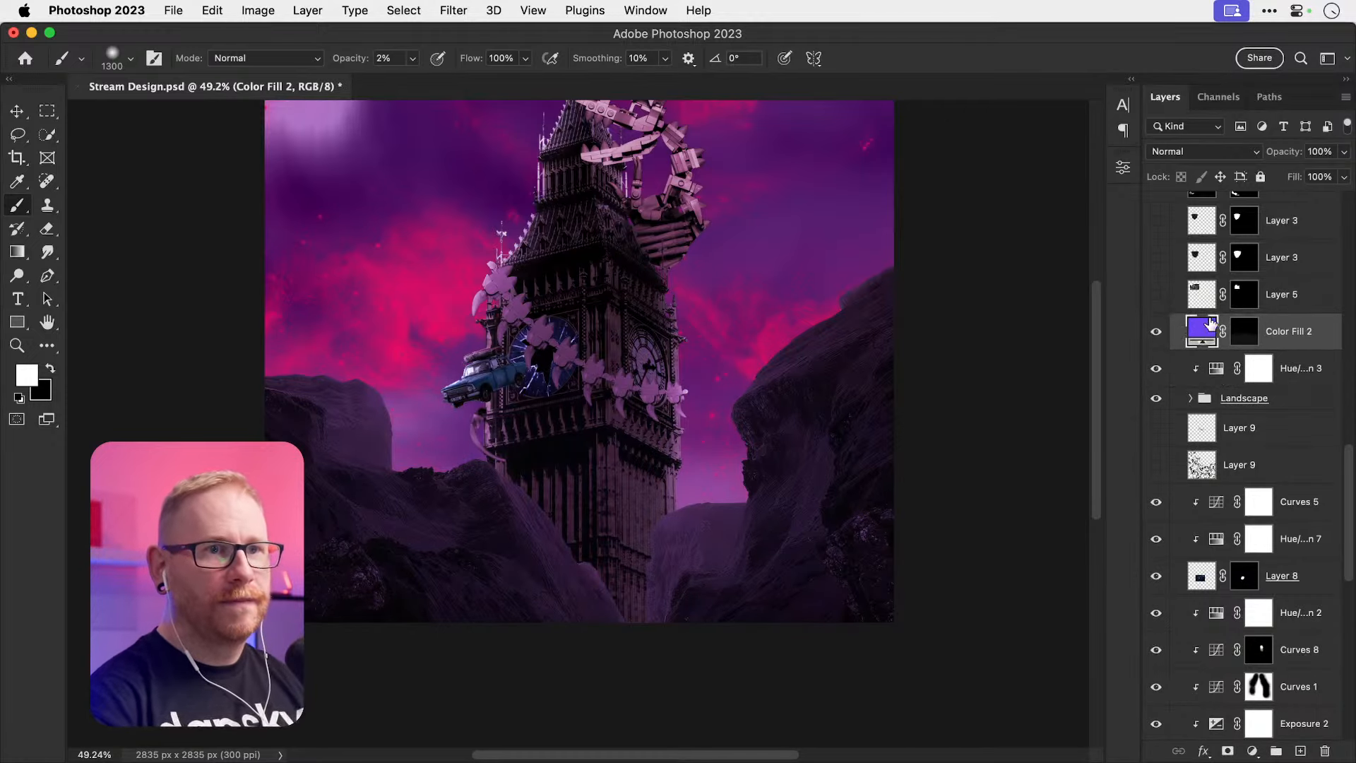
Step: Paint haze on the Color Fill 2 mask across the tower's base and rocks with a soft white brush at 2% opacity
left_click(1245, 333)
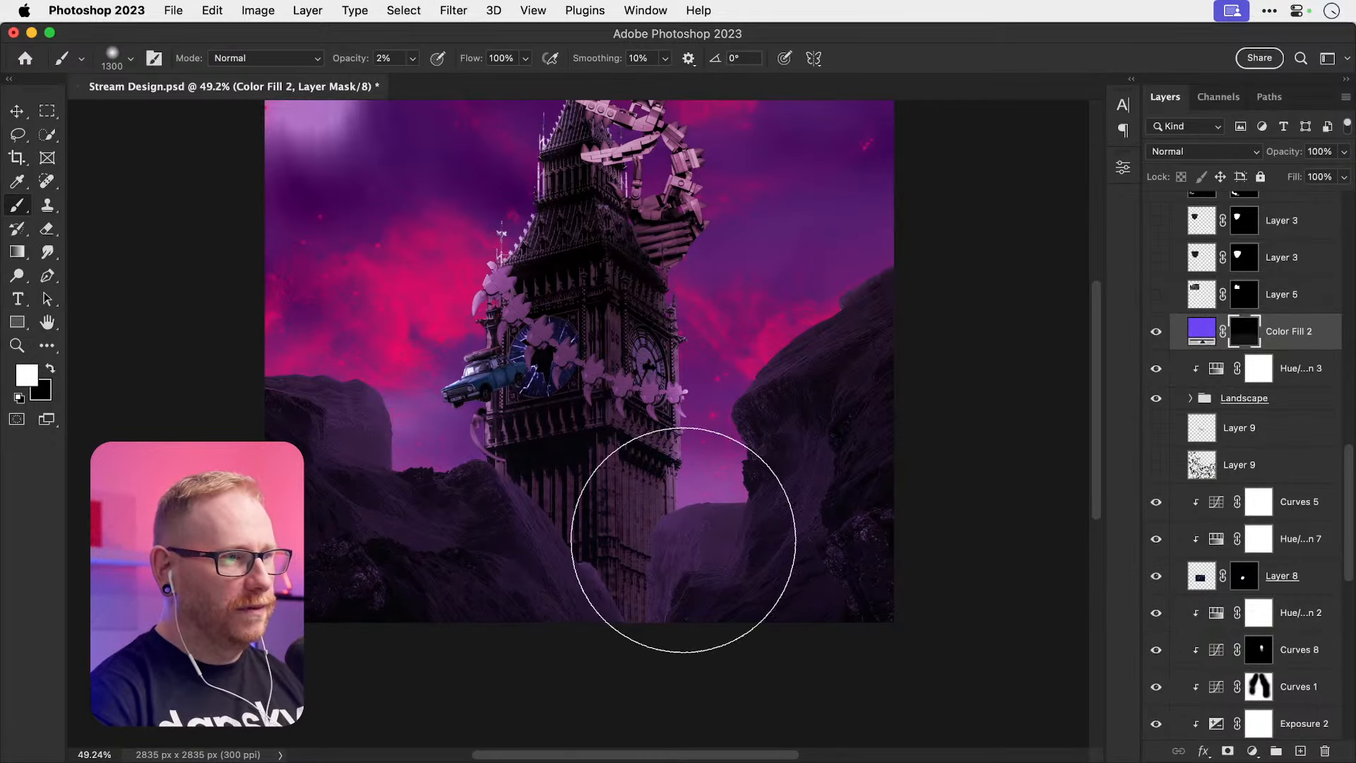
left_click_drag(683, 539, 494, 565)
scroll(578, 424, "up", 3)
Step: Change the Color Fill 2 haze to a light lavender and compare the image with and without it
key("v")
double_click(1202, 331)
left_click(770, 284)
left_click(1100, 275)
left_click(1156, 332)
left_click(1157, 332)
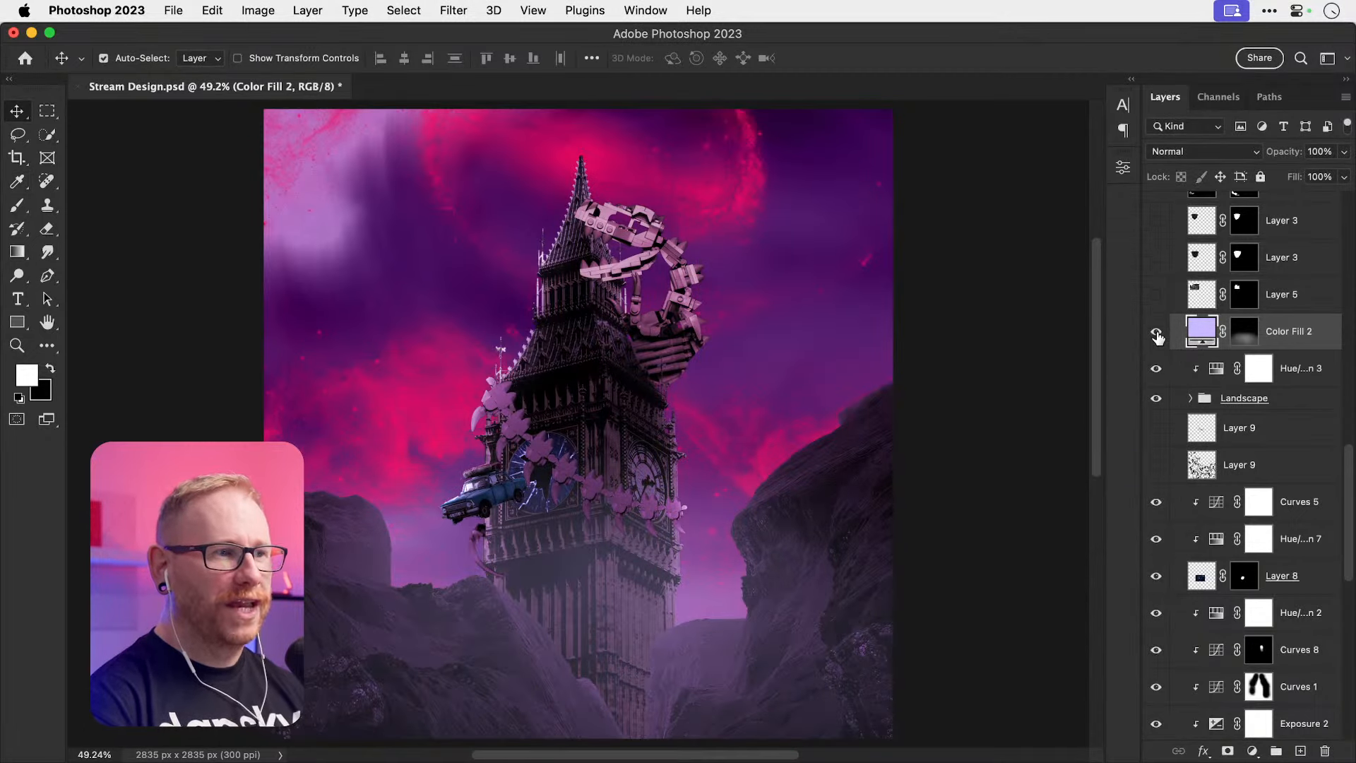
Step: Set the Color Fill 2 haze to 80% opacity and bring it to the front of the layer stack
key("5")
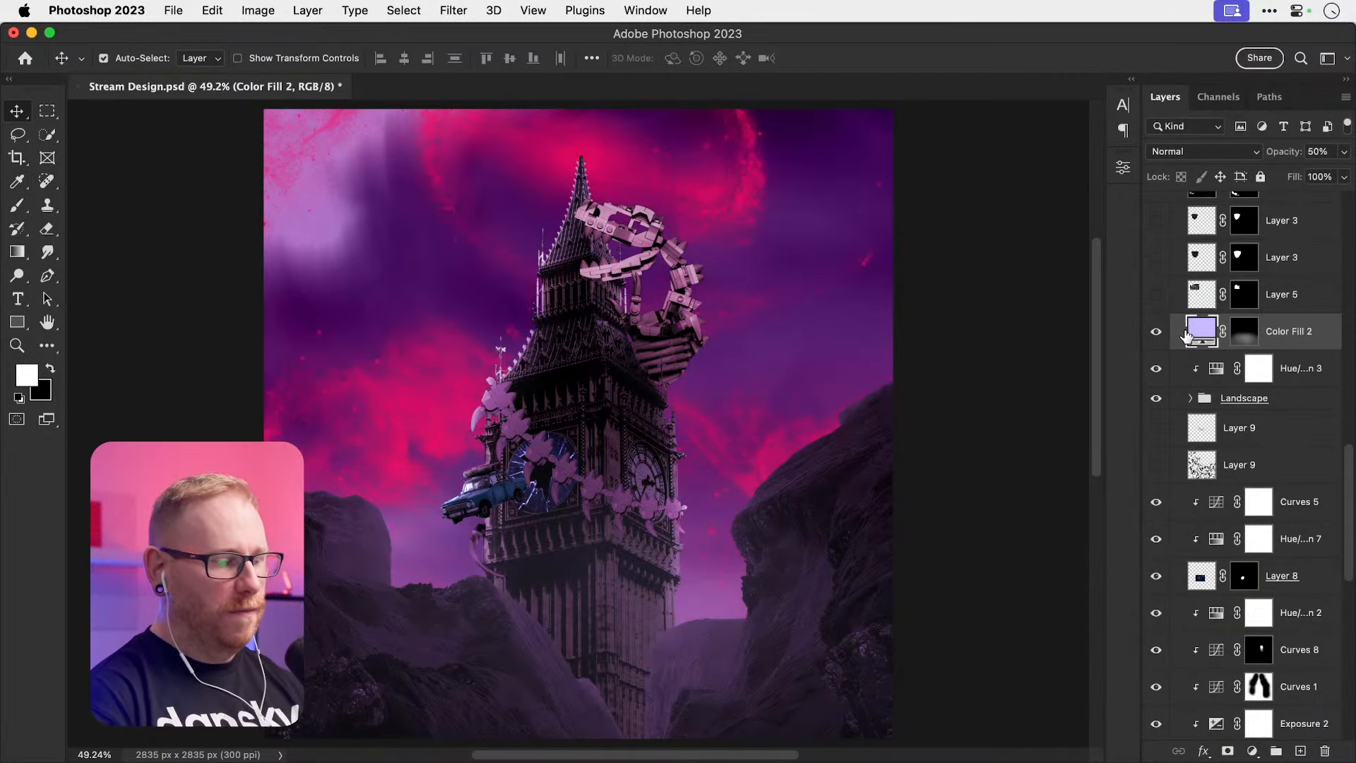
key("8")
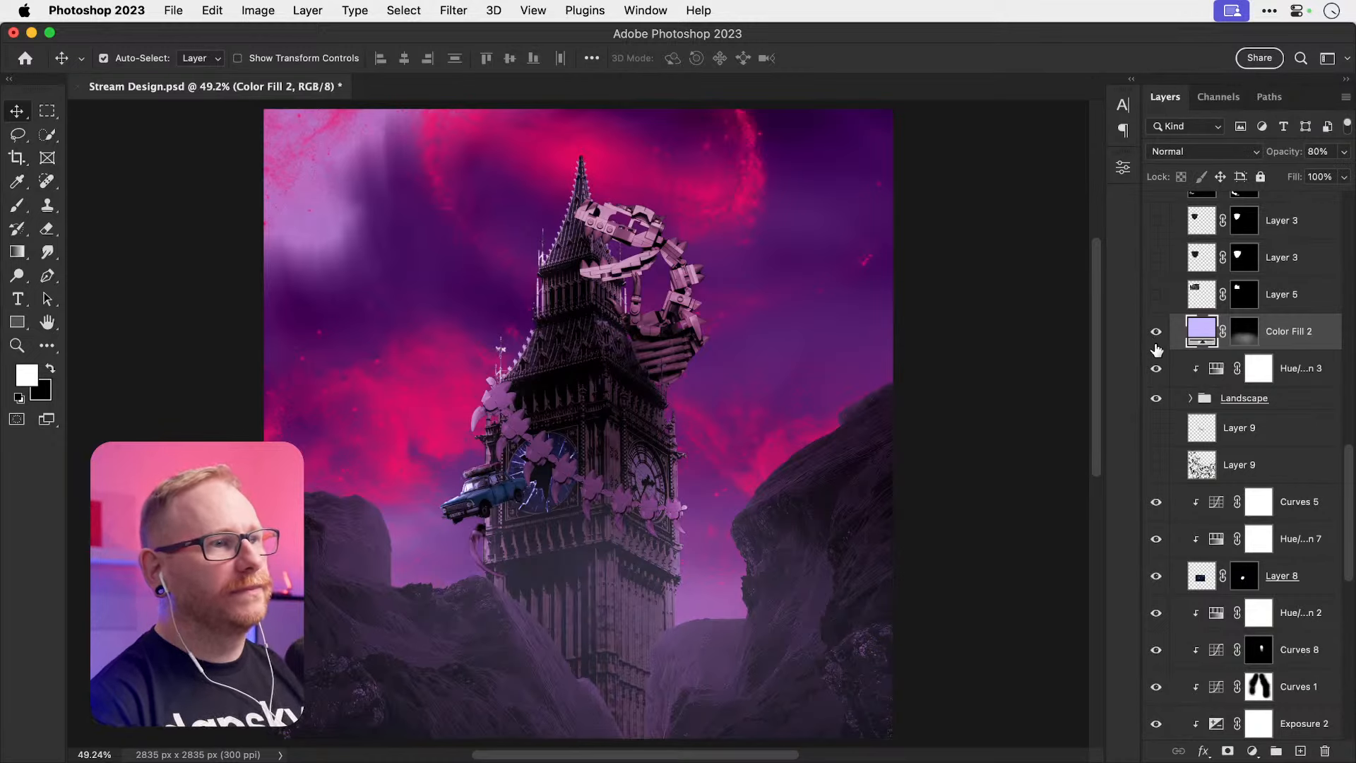
key("super+shift+bracketright")
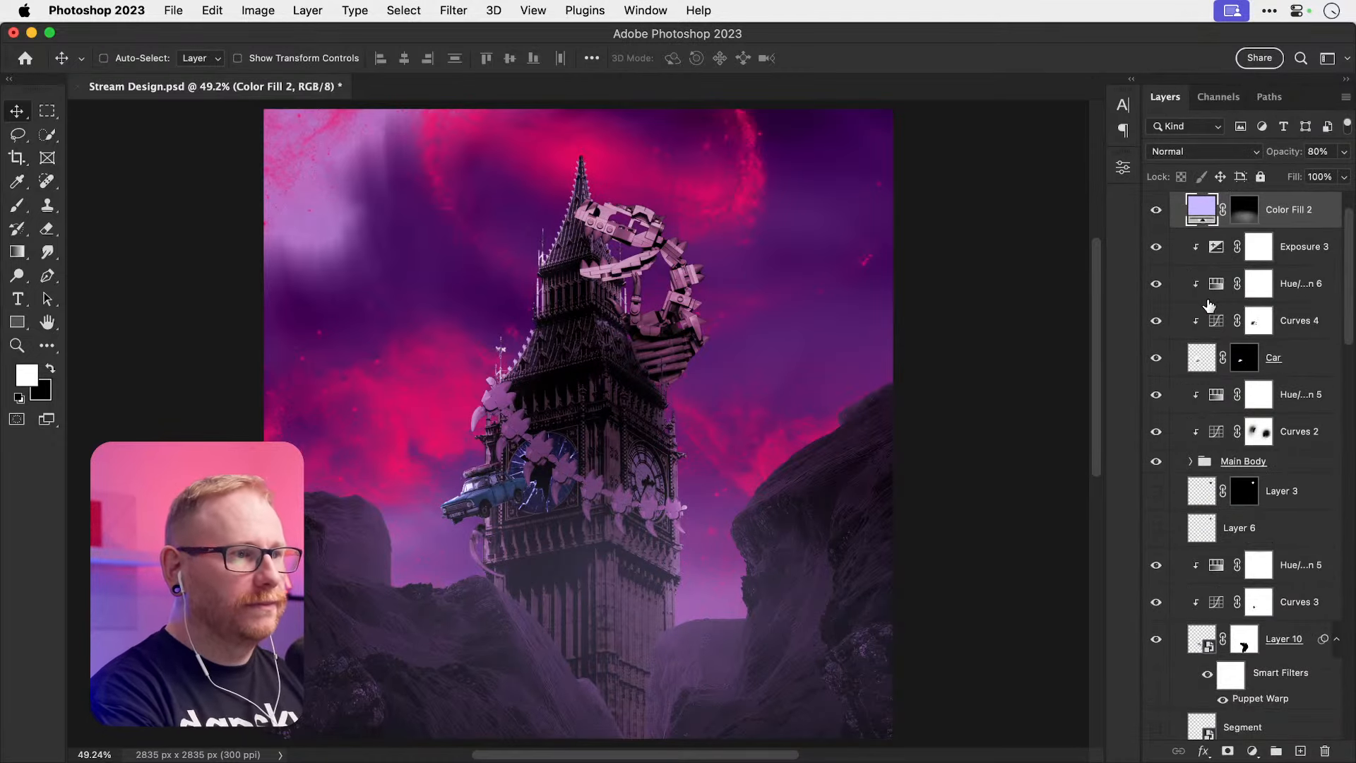
Step: Place the Color Fill 2 haze above all other layers, compare the image with and without it, and set its opacity to 50%
key("super+shift+bracketright")
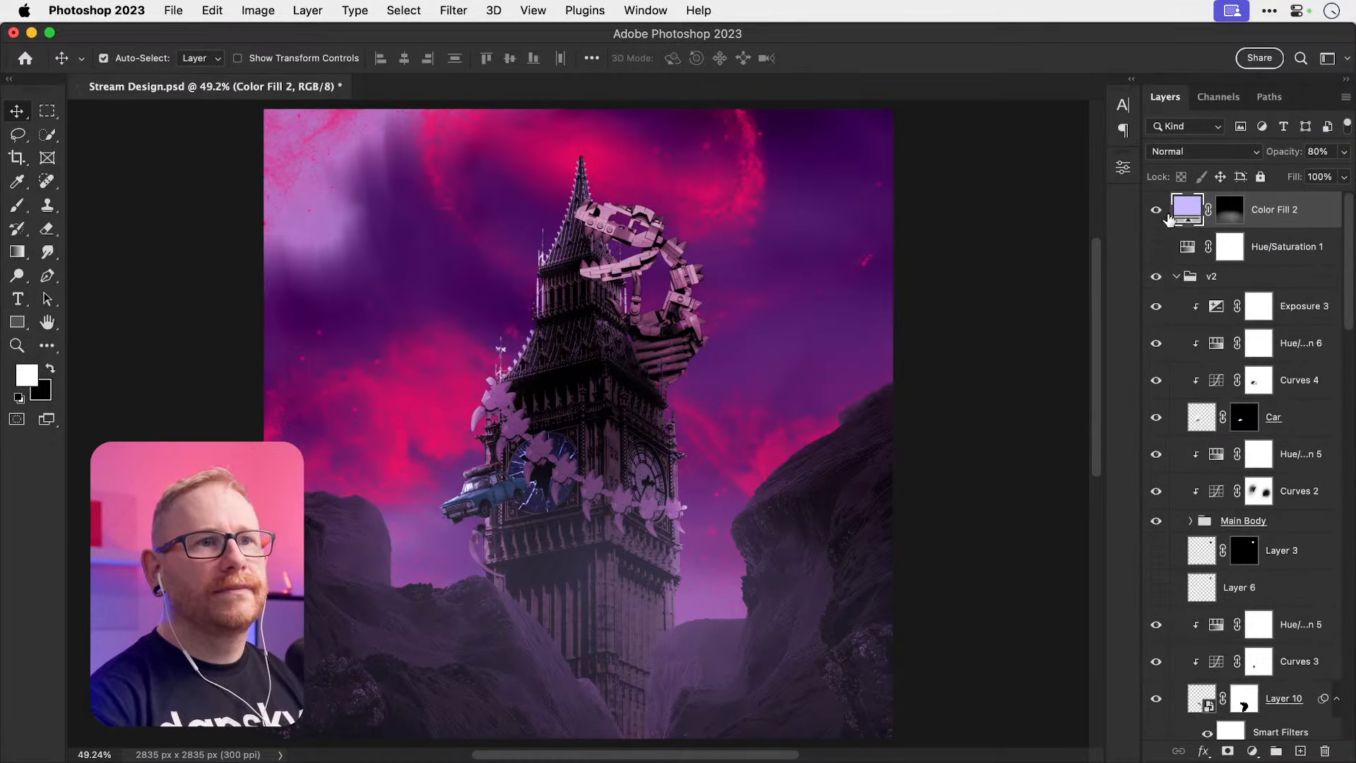
left_click(1157, 211)
left_click(1156, 211)
left_click(1155, 212)
left_click(1155, 212)
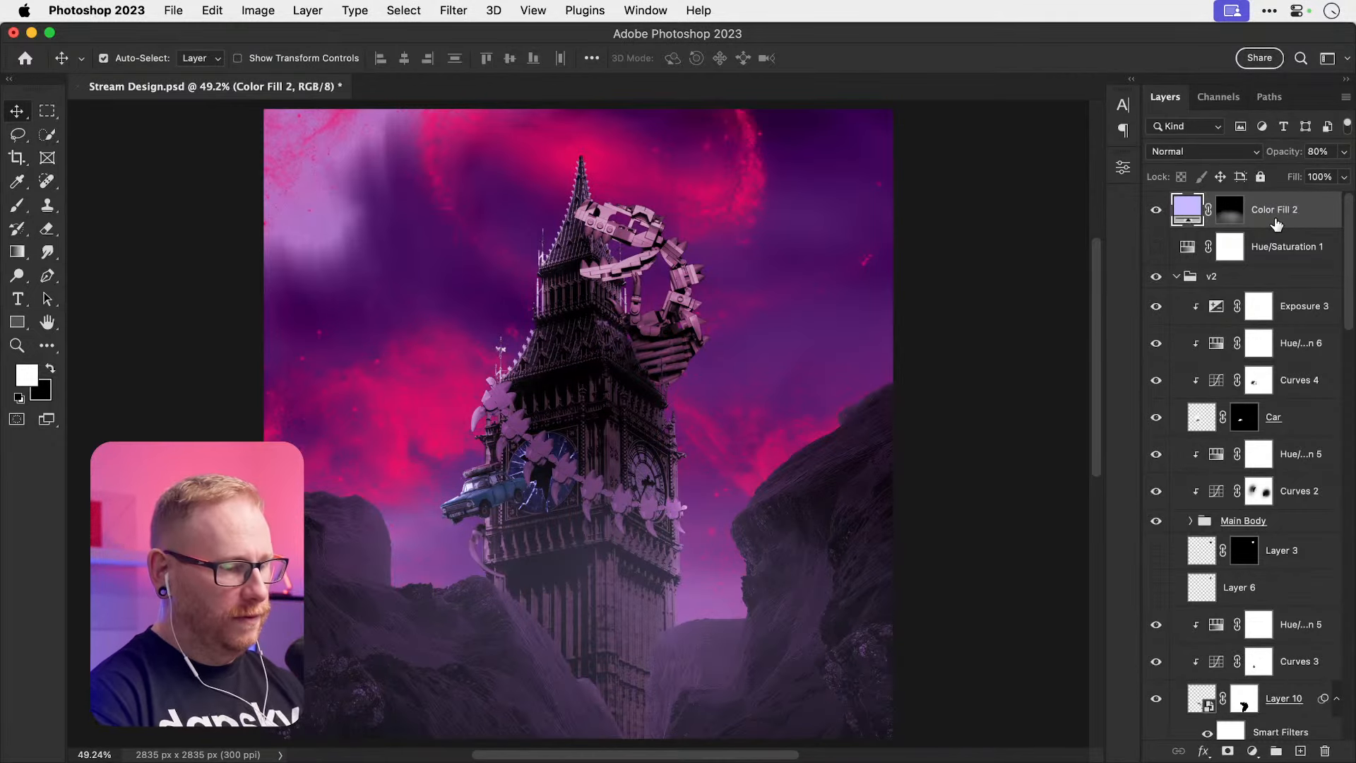
key("5")
key("z")
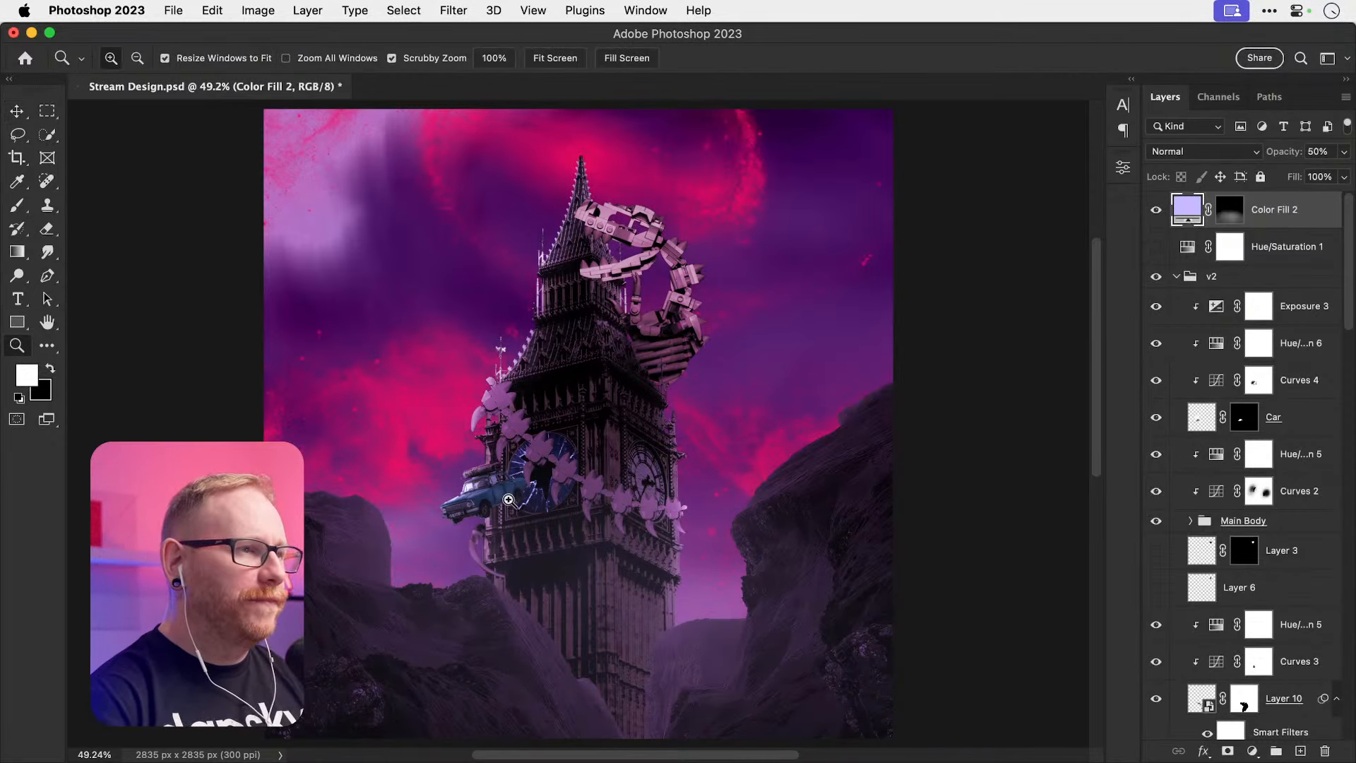
key("v")
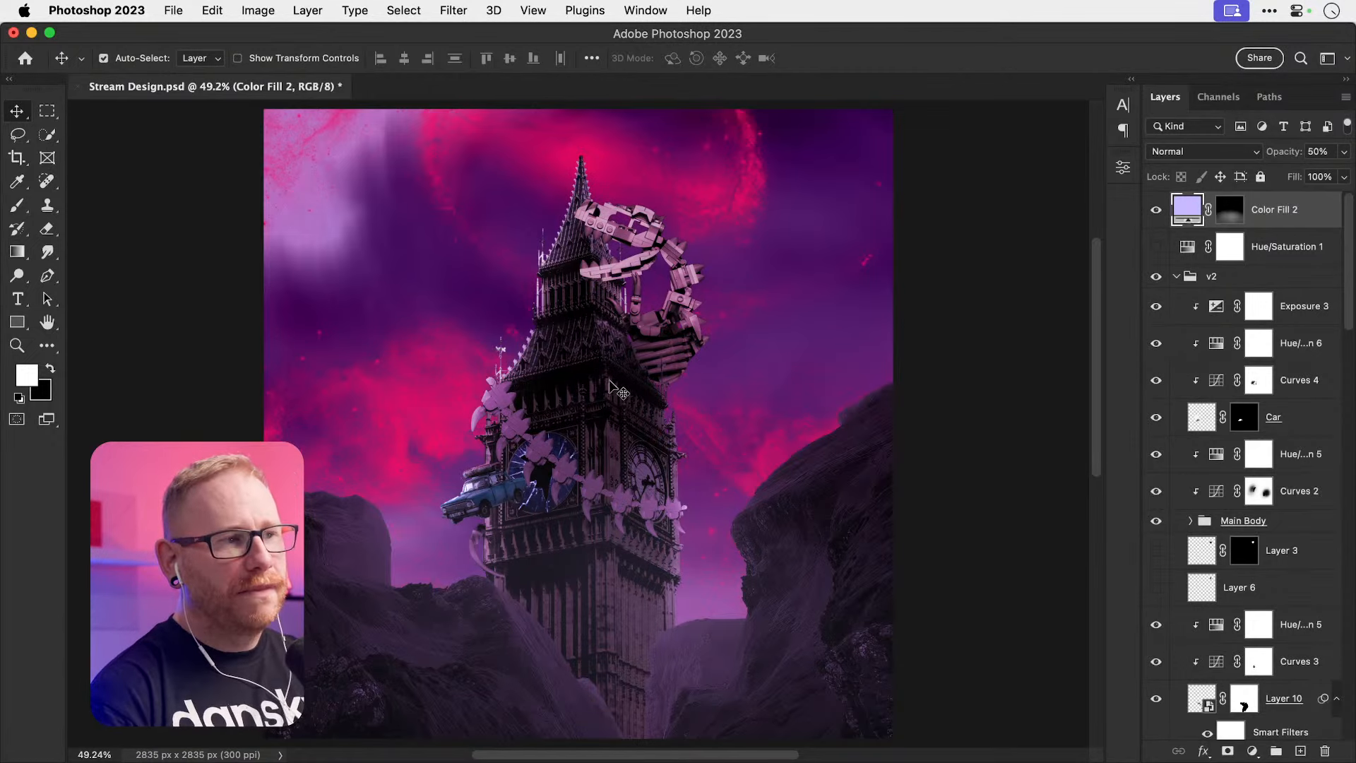
Step: Inspect the dinosaur's spine segments around the broken clock face and compare them with and without the Main Body's Hue/Saturation adjustment
key("z")
left_click(576, 437)
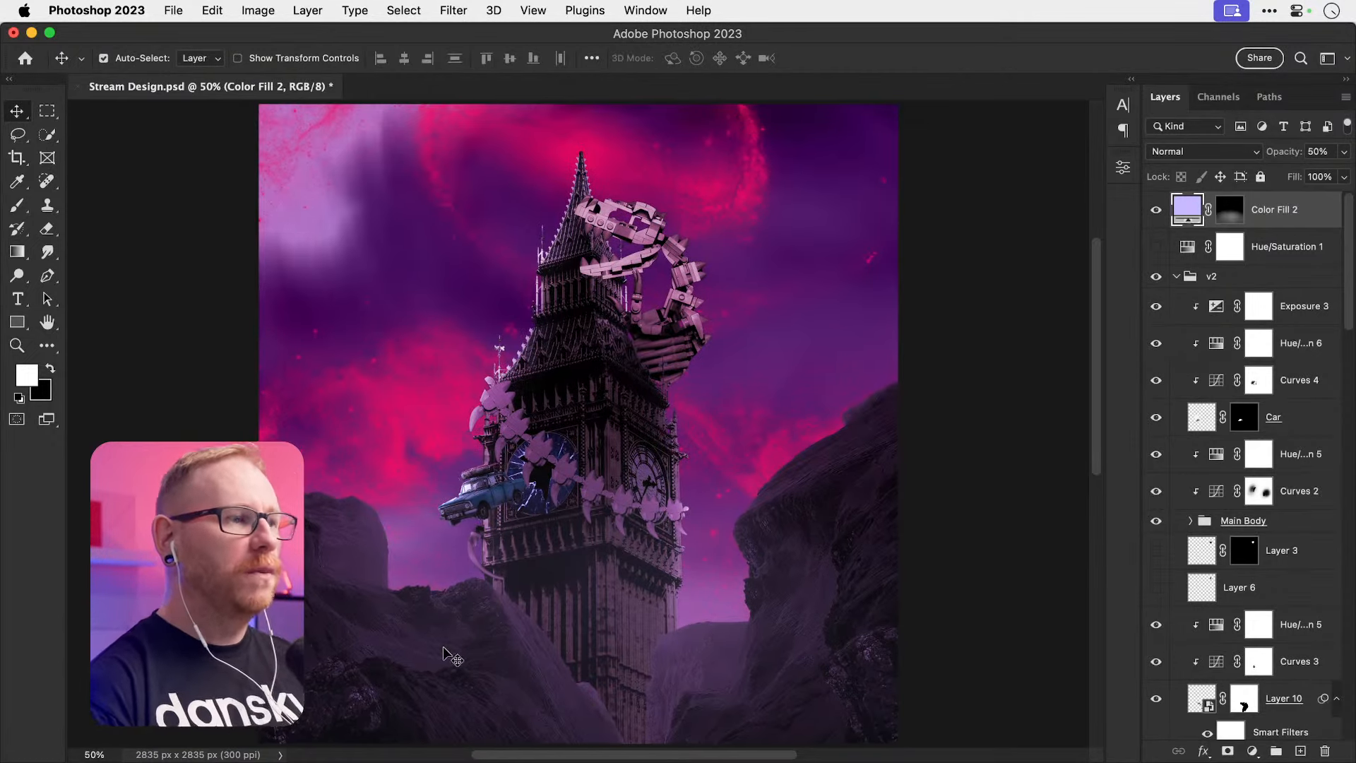
key("z")
left_click(569, 495)
left_click(569, 495)
left_click(618, 487)
left_click(1156, 456)
left_click(1156, 454)
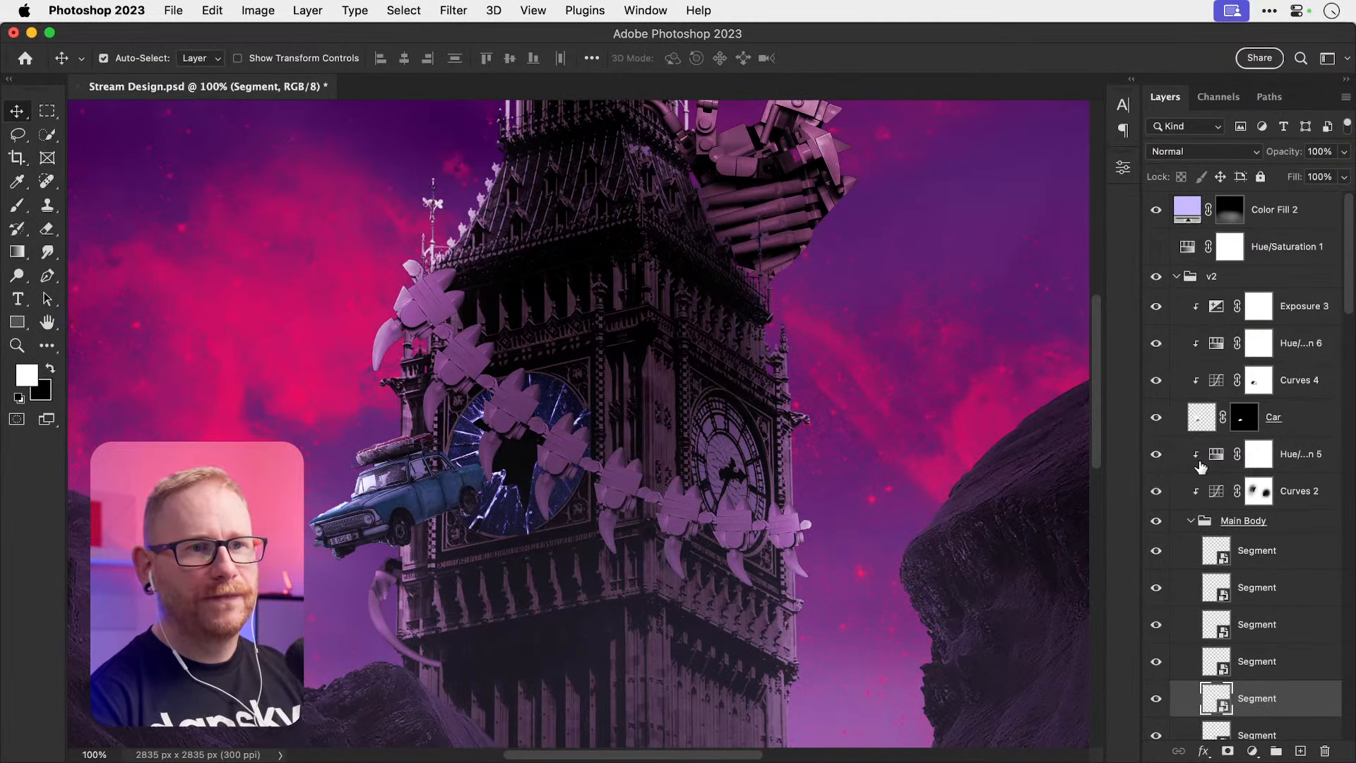
Step: Add a Curves adjustment clipped above the Main Body's Hue/Saturation adjustment and invert its mask
left_click(1299, 455)
left_click(1253, 751)
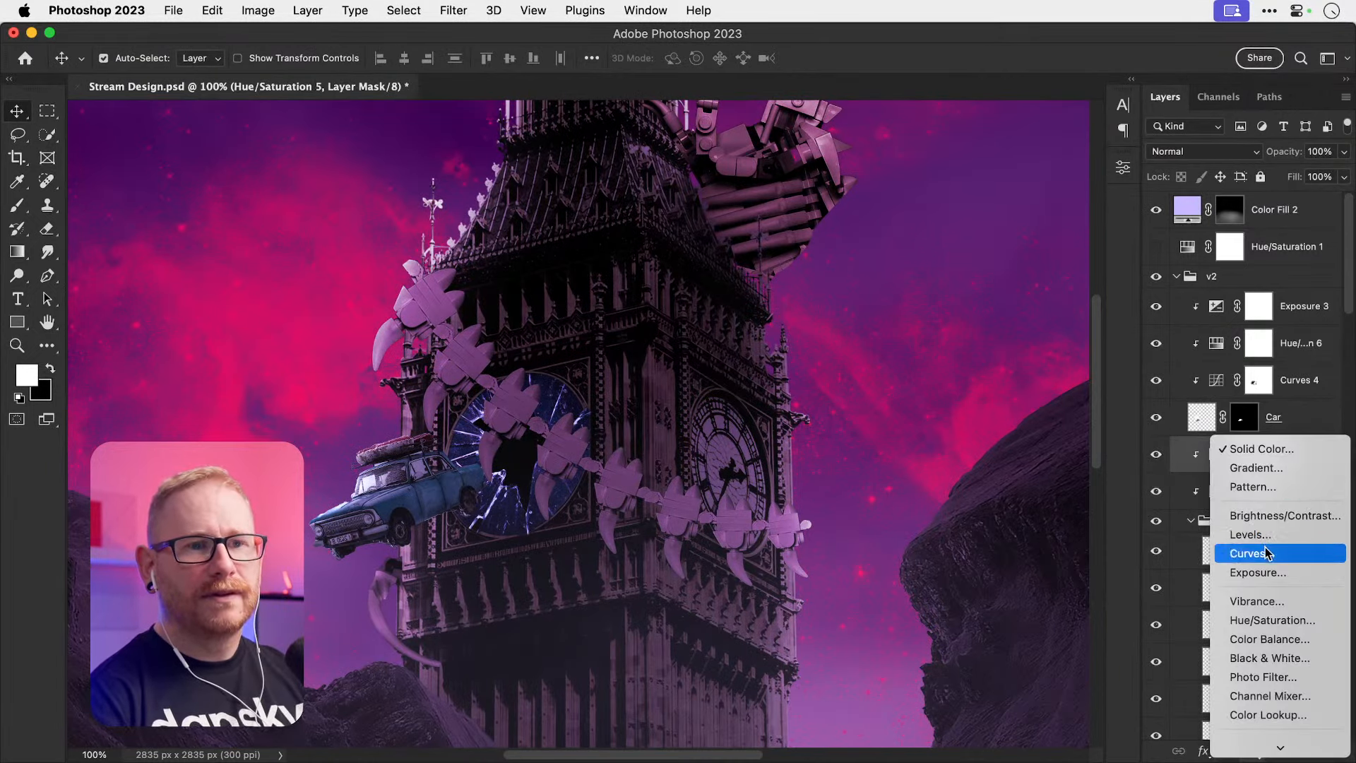
left_click(1266, 554)
key("super+alt+g")
key("super+i")
Step: Set the brush to 100% opacity, try a 1200 px dab on the new Curves mask, and undo it
key("z")
double_click(513, 483)
key("b")
left_click(413, 58)
left_click_drag(411, 79, 495, 79)
left_click(545, 366)
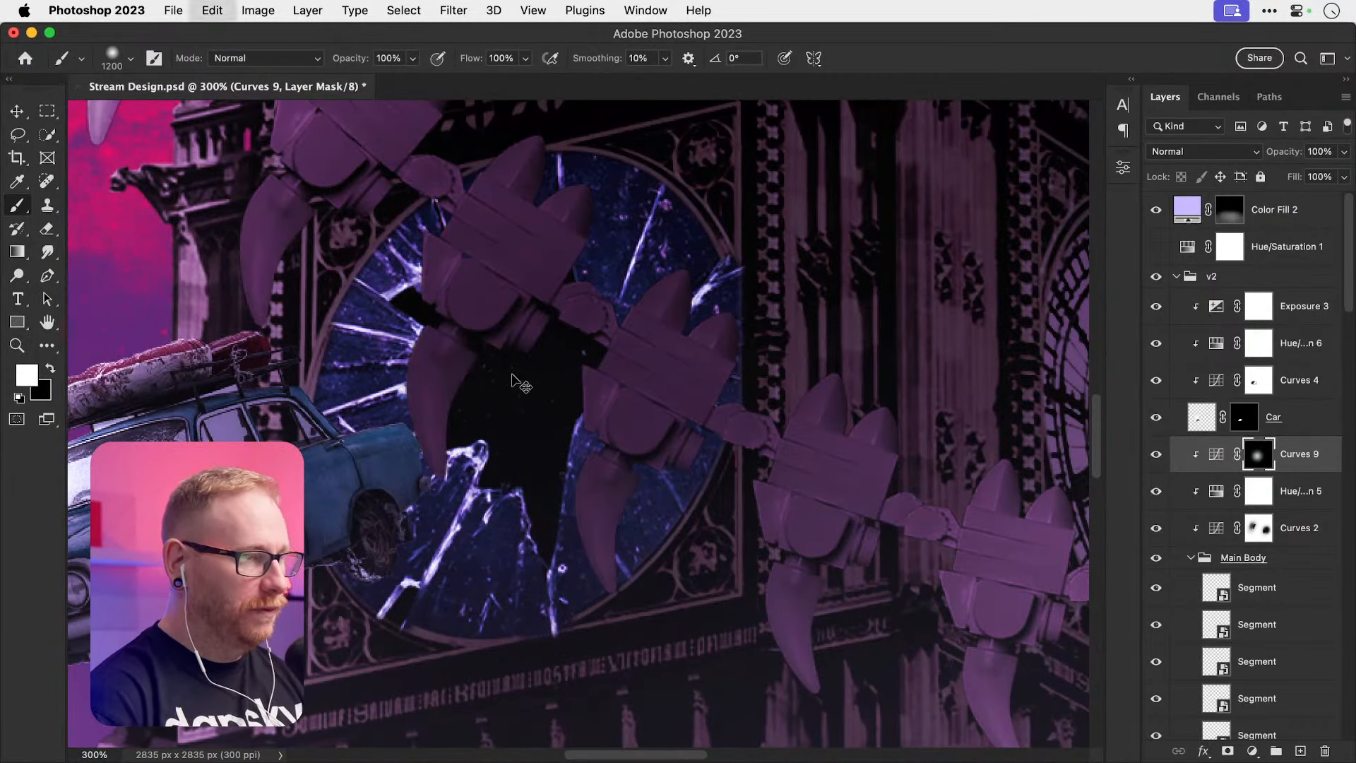
key("super+z")
Step: Reduce the brush to 45 px and paint white on the Curves 9 mask over the spine segment above the broken clock face
key("bracketleft")
key("bracketleft")
key("bracketleft")
key("bracketleft")
key("bracketleft")
key("bracketleft")
key("bracketleft")
key("bracketleft")
key("bracketleft")
key("bracketleft")
key("bracketleft")
key("bracketleft")
key("bracketleft")
key("bracketleft")
key("bracketleft")
key("bracketleft")
key("bracketleft")
key("bracketleft")
key("bracketleft")
key("bracketleft")
scroll(514, 350, "up", 5)
left_click_drag(448, 218, 431, 205)
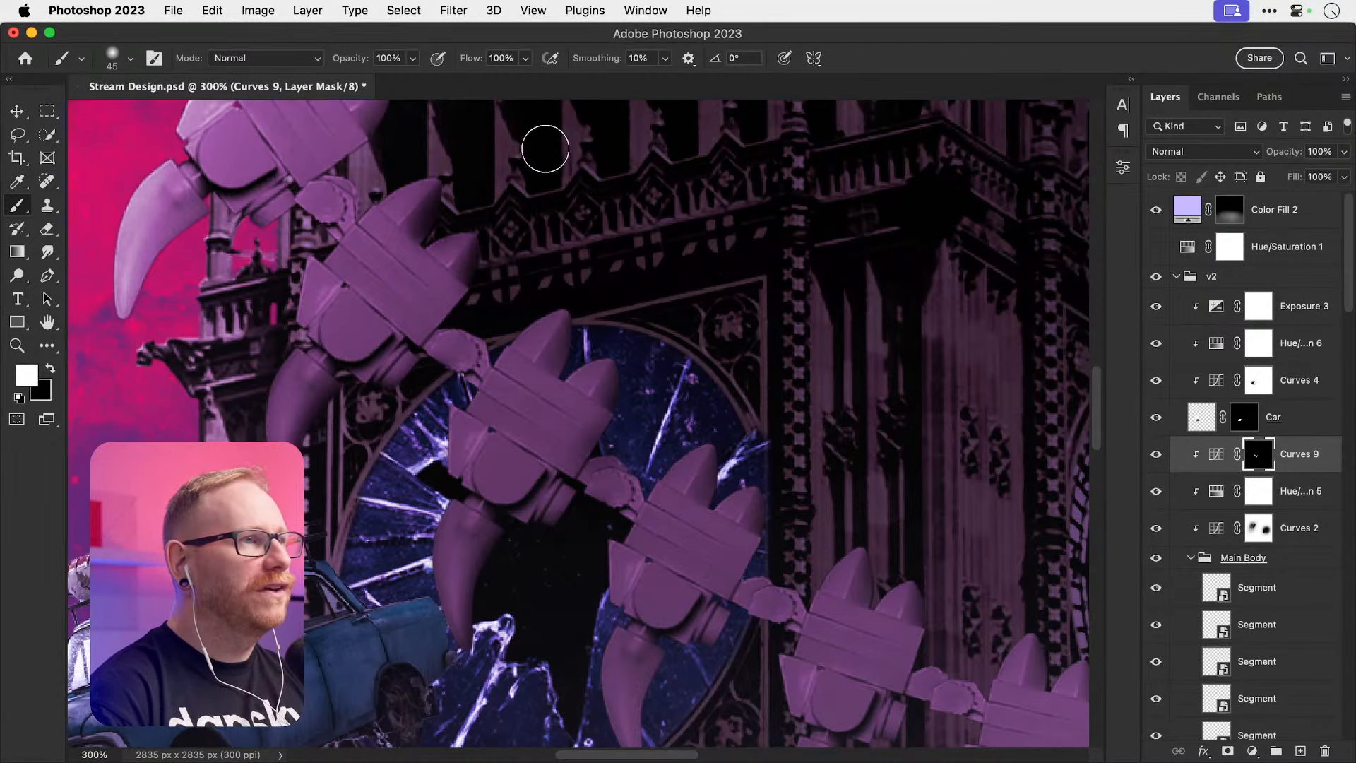
Step: Paint the Curves 9 shading along the spine segments toward the right clock face with a 50 px brush at 37% flow
key("5")
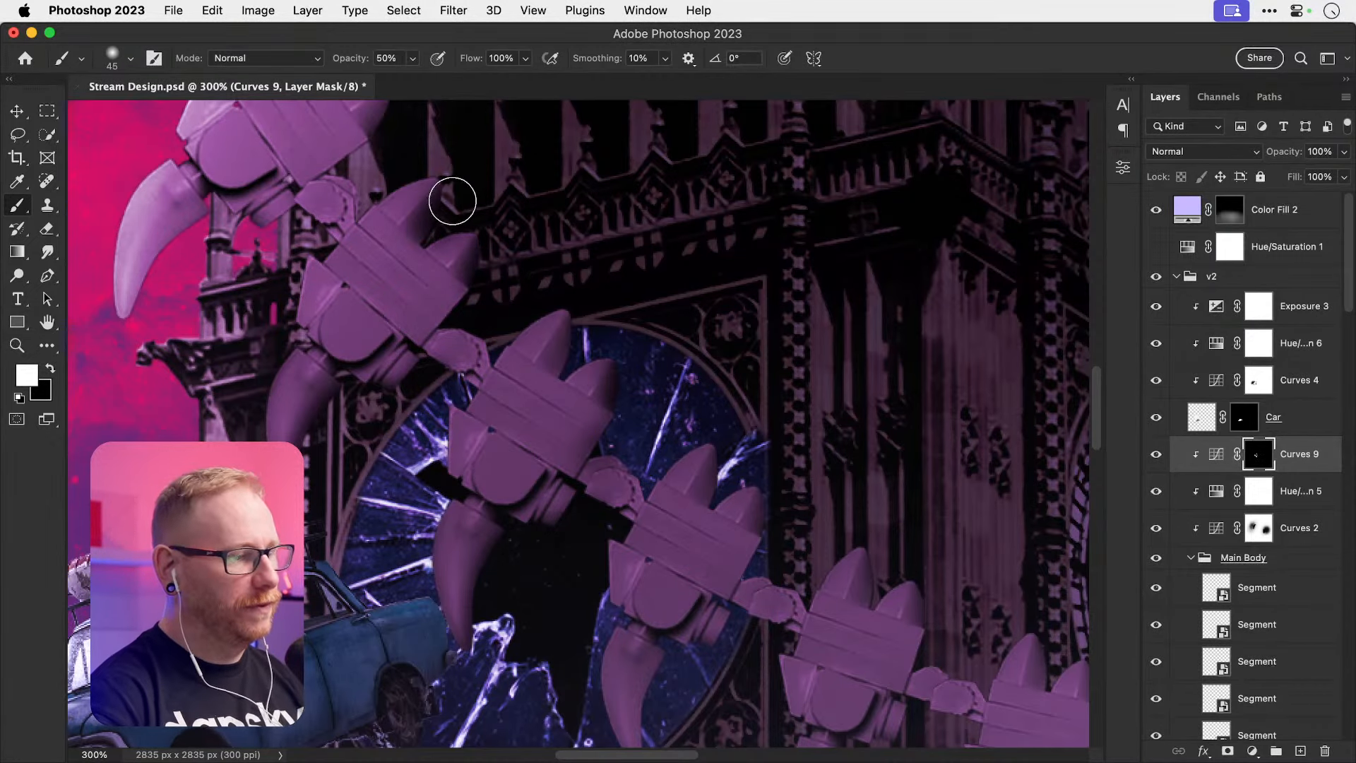
left_click_drag(413, 59, 518, 70)
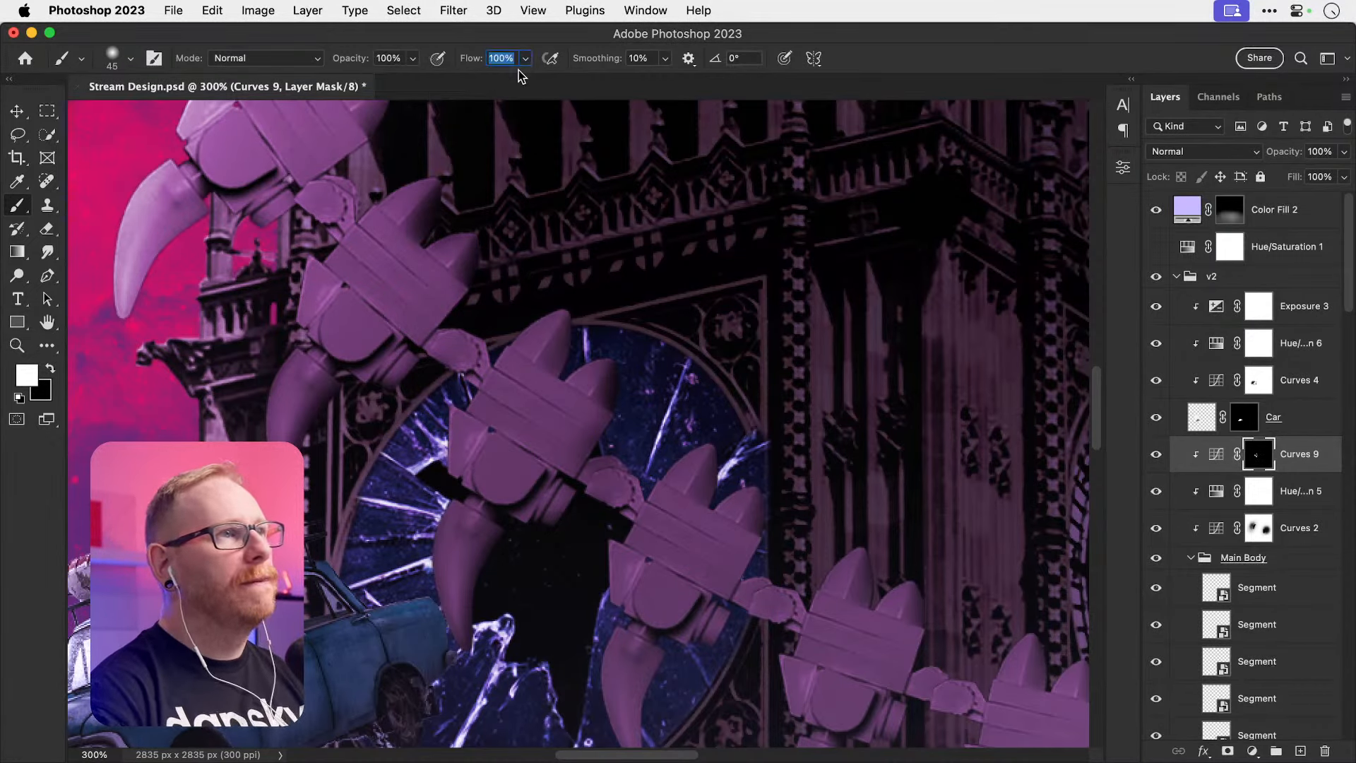
left_click_drag(609, 77, 551, 77)
key("bracketright")
left_click_drag(605, 385, 580, 452)
left_click_drag(636, 452, 538, 281)
left_click_drag(702, 363, 530, 264)
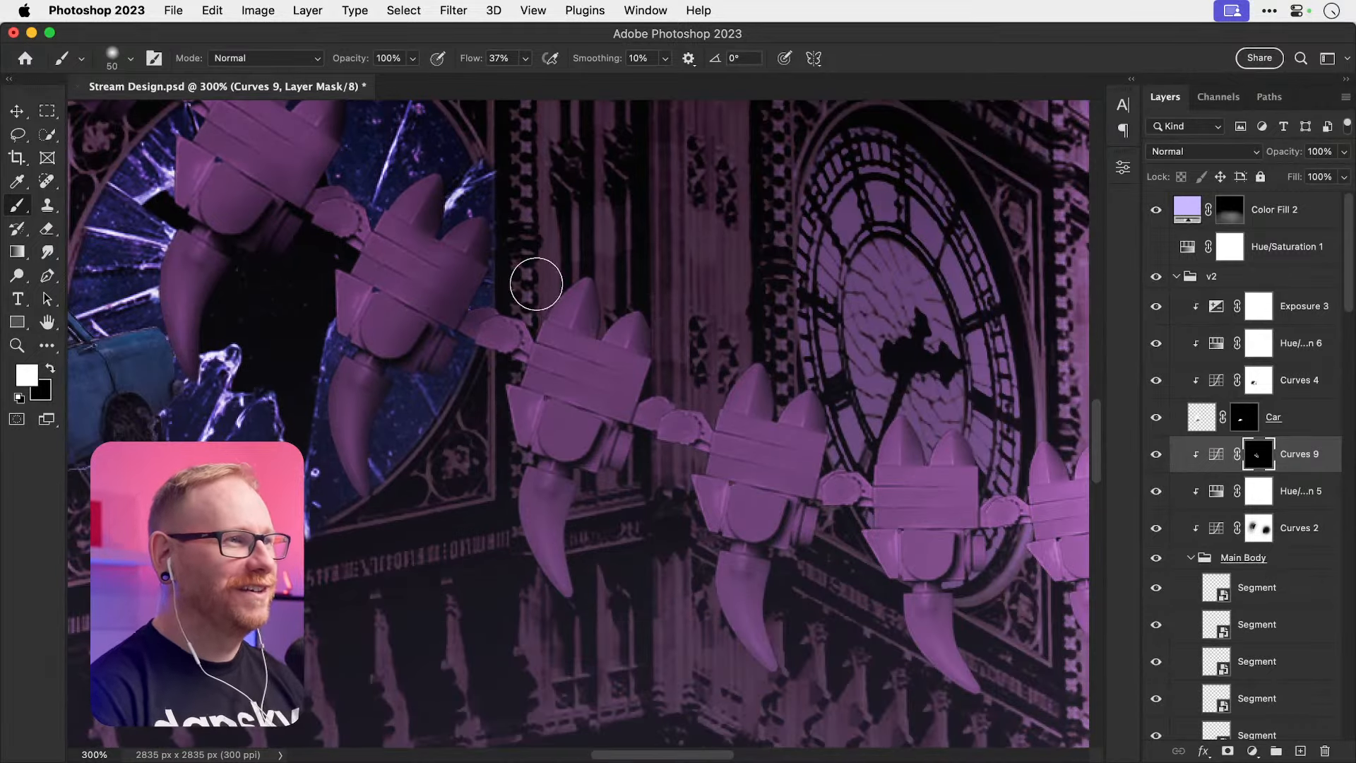
left_click_drag(302, 273, 527, 427)
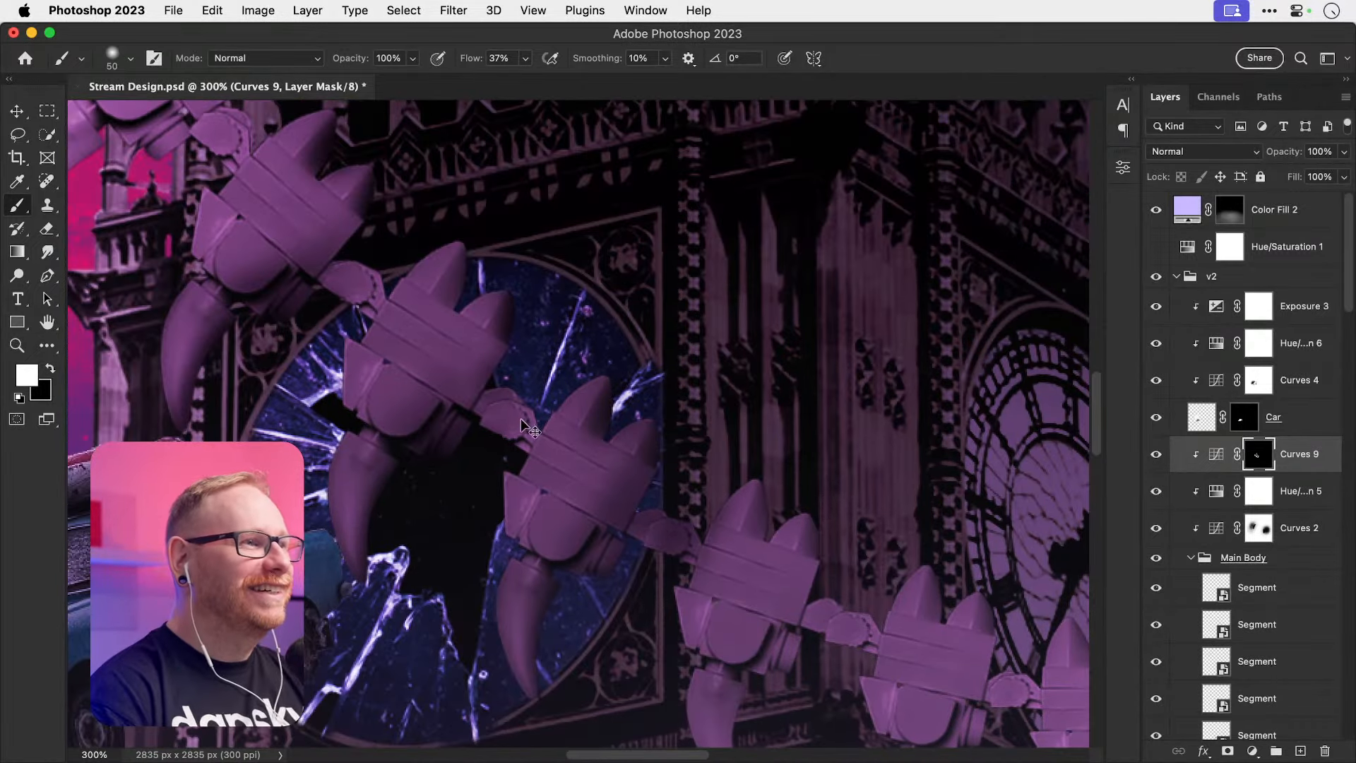
left_click_drag(713, 473, 579, 374)
left_click_drag(575, 505, 455, 359)
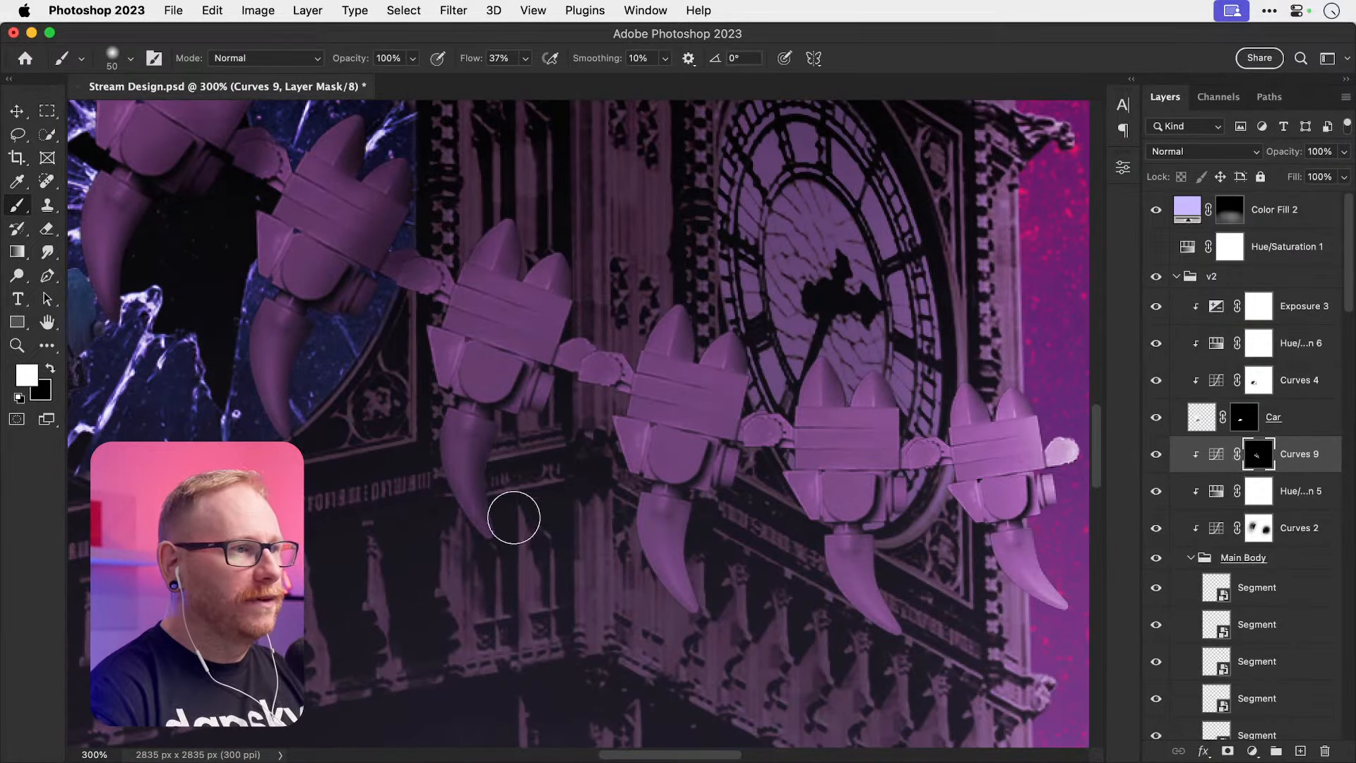
scroll(416, 385, "right", 5)
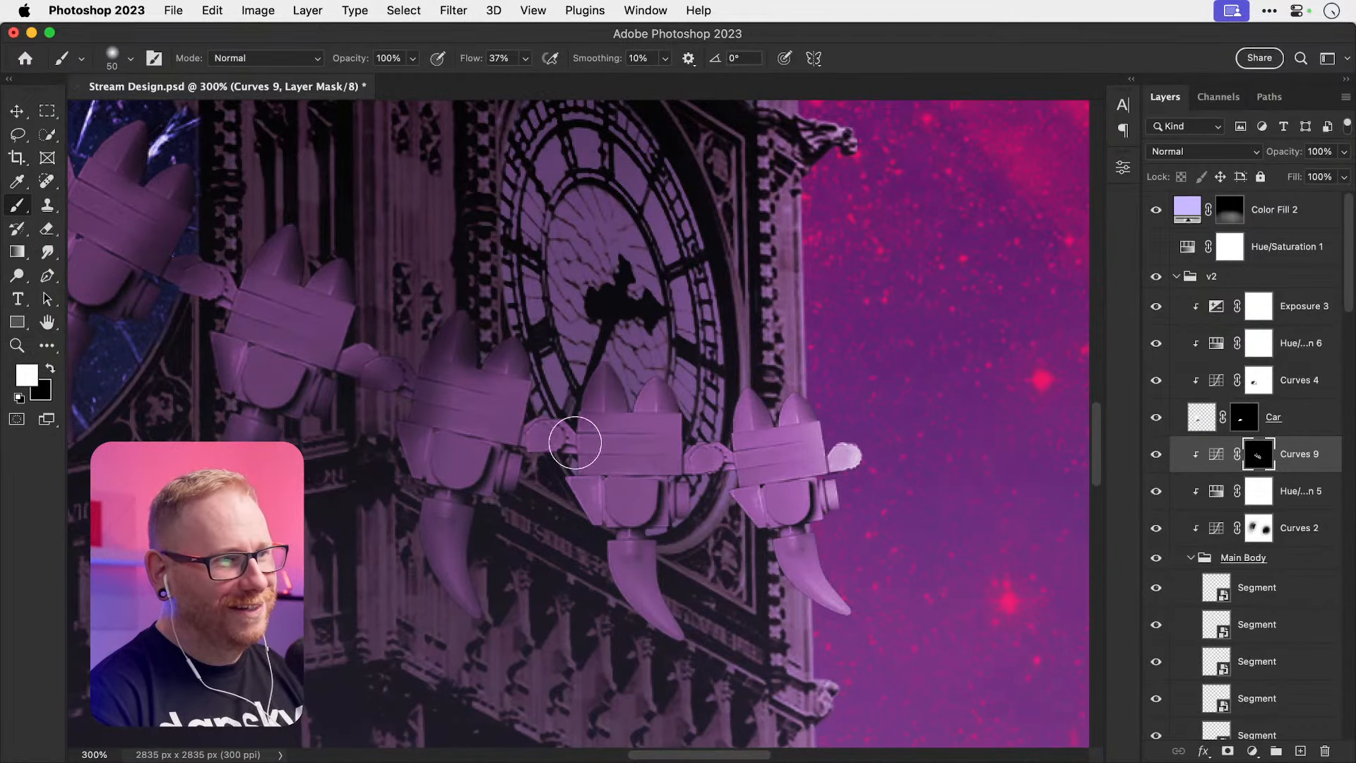
Step: Compare the spine with and without Curves 9 and paint more shading onto the upper segment beside the tower's edge
key("super+1")
left_click(1156, 454)
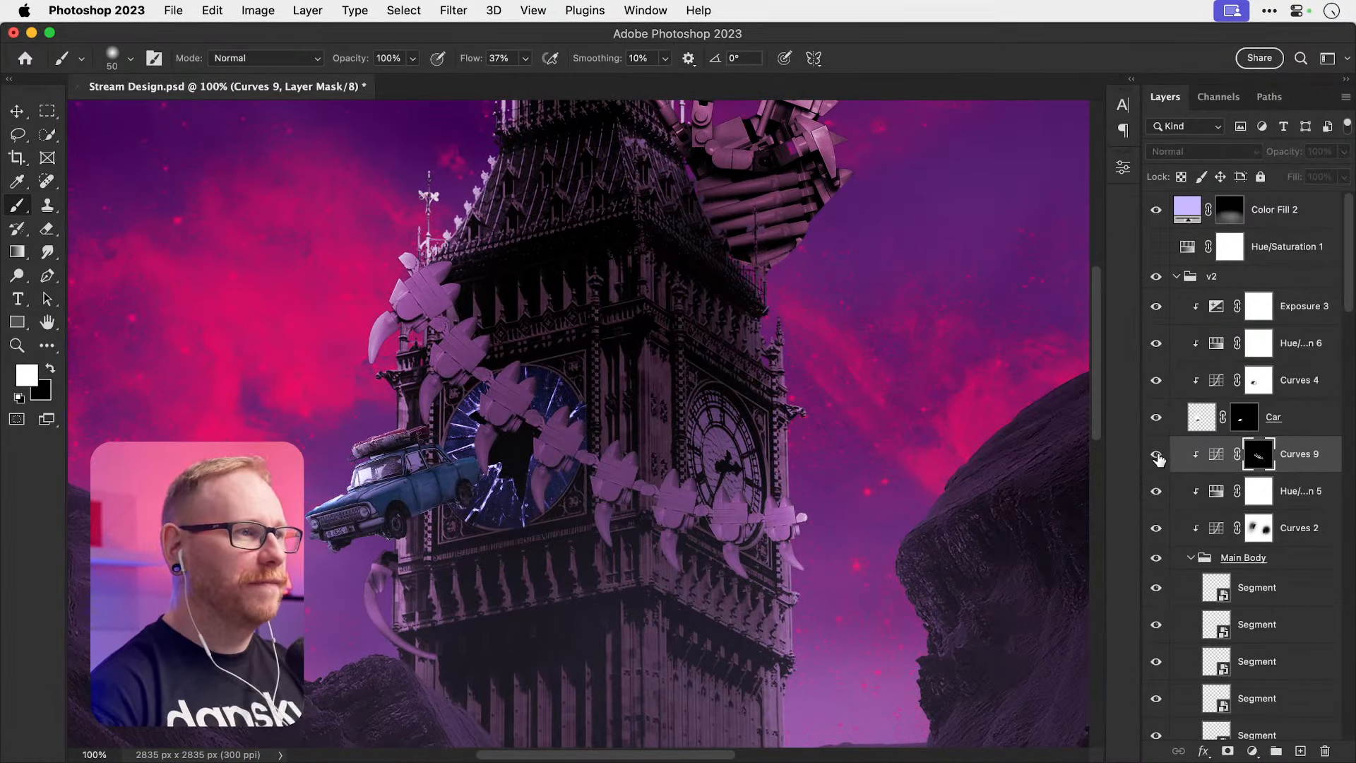
scroll(382, 332, "up", 2)
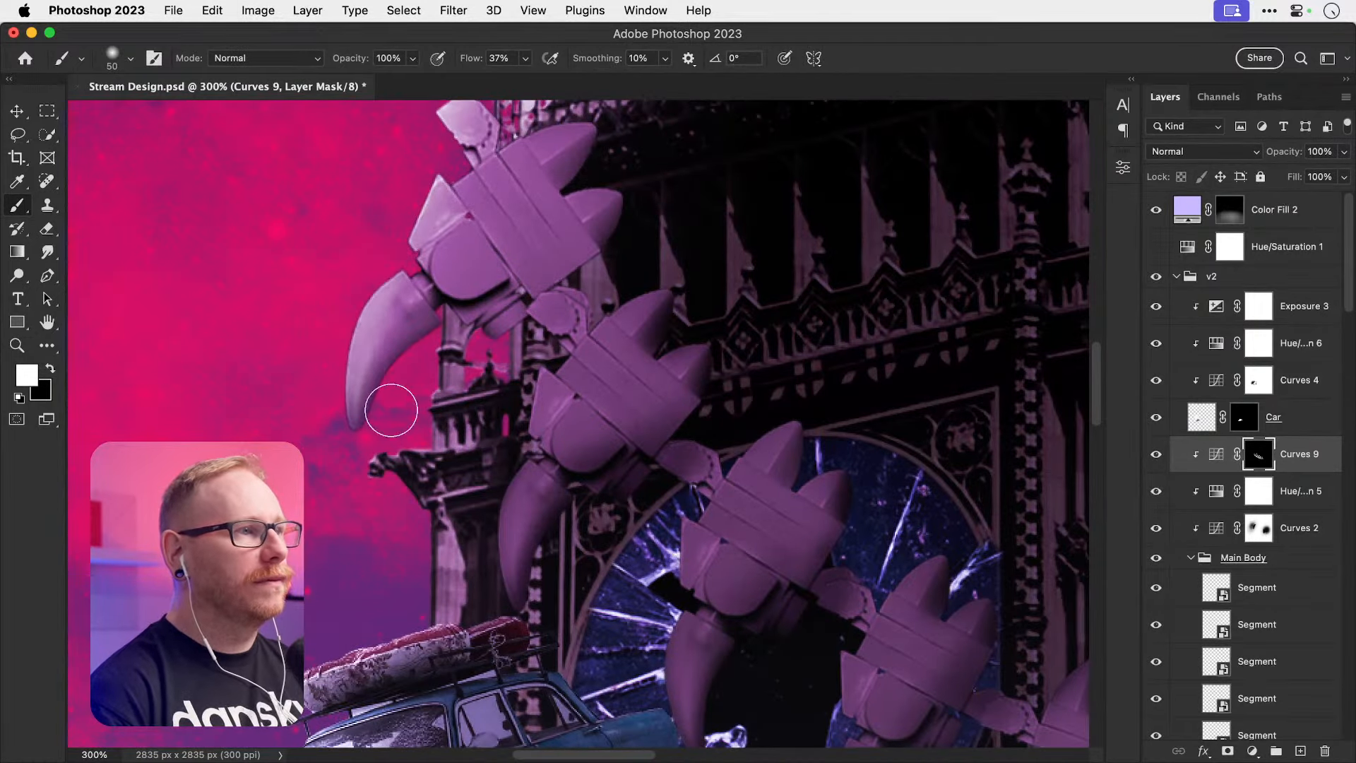
left_click_drag(460, 301, 534, 267)
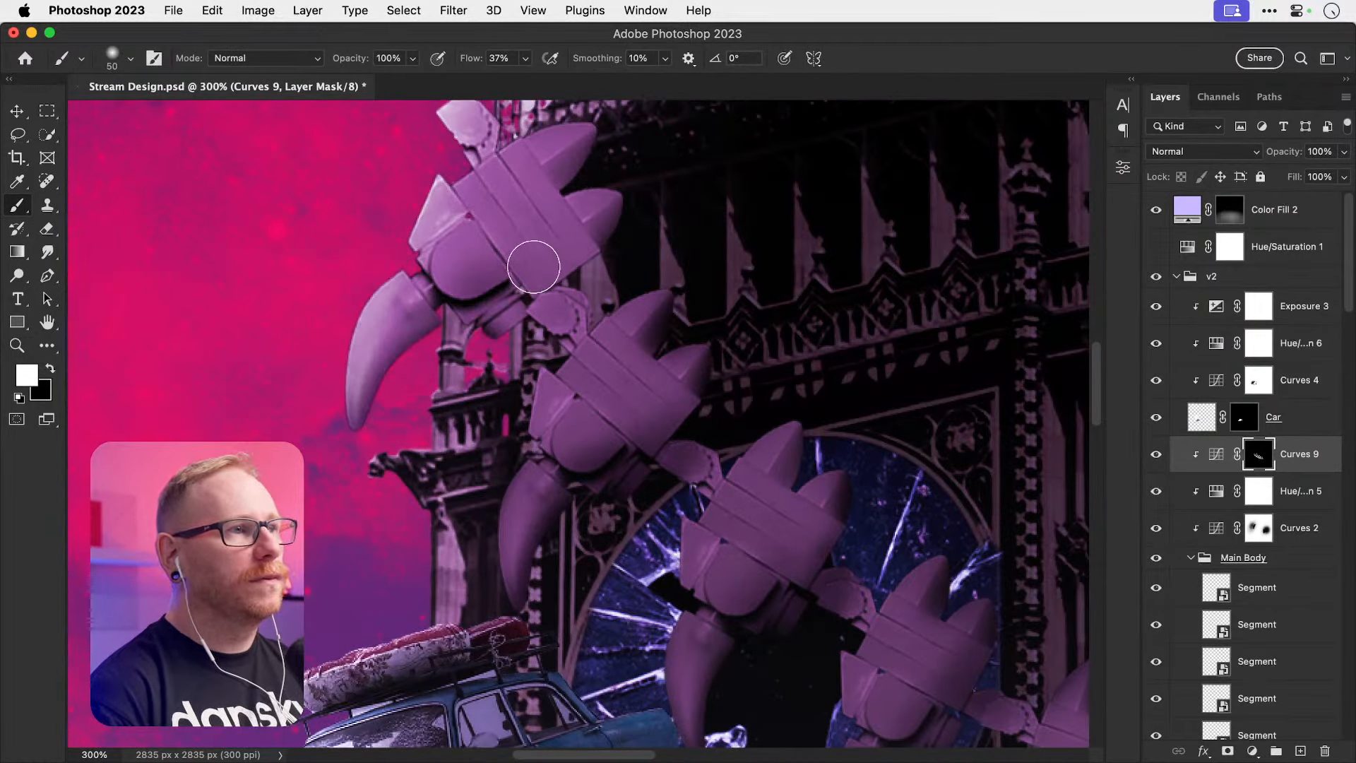
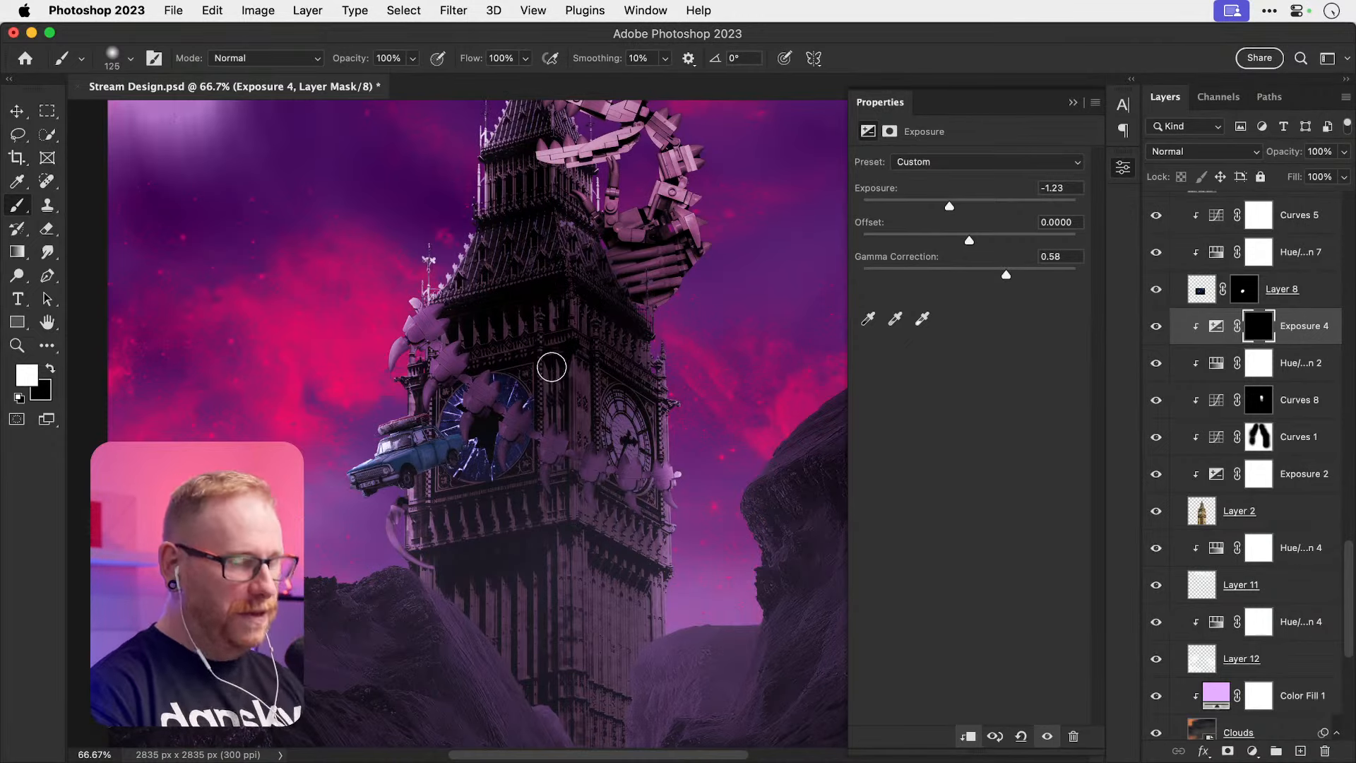
Step: Try painting a shadow beneath the spine on the Exposure 4 mask with a 200 px brush at 100% flow
key("bracketright")
key("bracketright")
key("bracketright")
key("bracketright")
key("bracketright")
key("bracketright")
key("bracketright")
key("bracketleft")
key("bracketleft")
key("bracketleft")
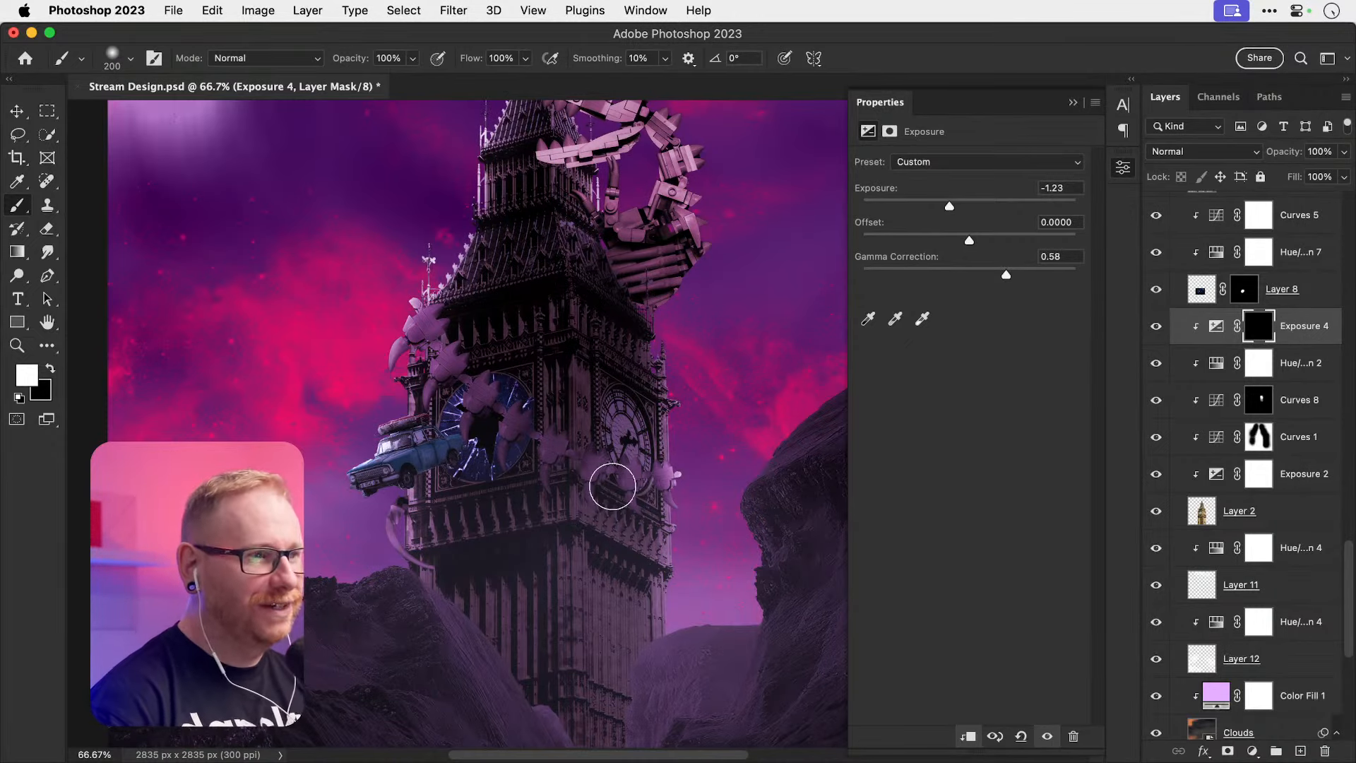
left_click_drag(569, 463, 587, 497)
key("super+z")
key("super+z")
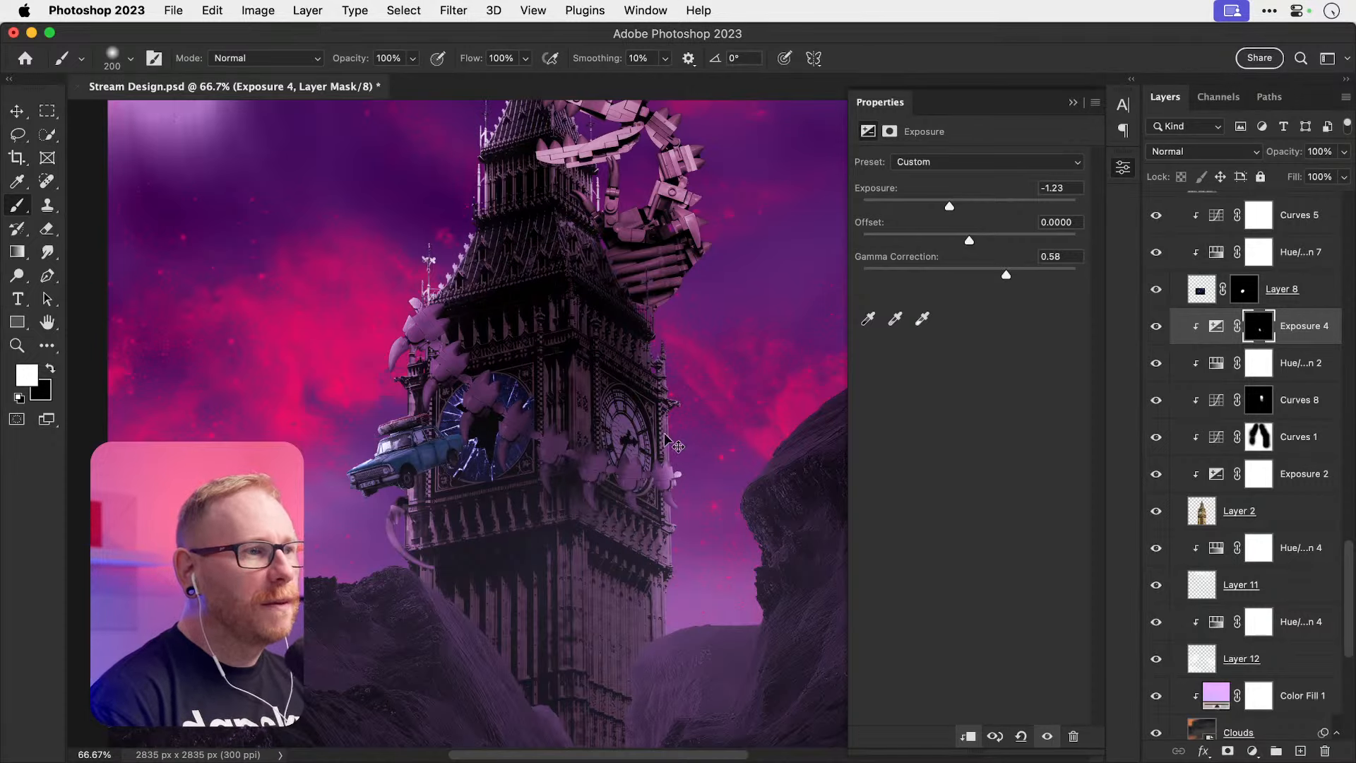
Step: Paint soft shadows on the Exposure 4 mask along the tower beneath the spine, using 21% flow and brushes up to 150 px
left_click(526, 58)
left_click_drag(530, 79, 460, 79)
left_click_drag(621, 507, 569, 448)
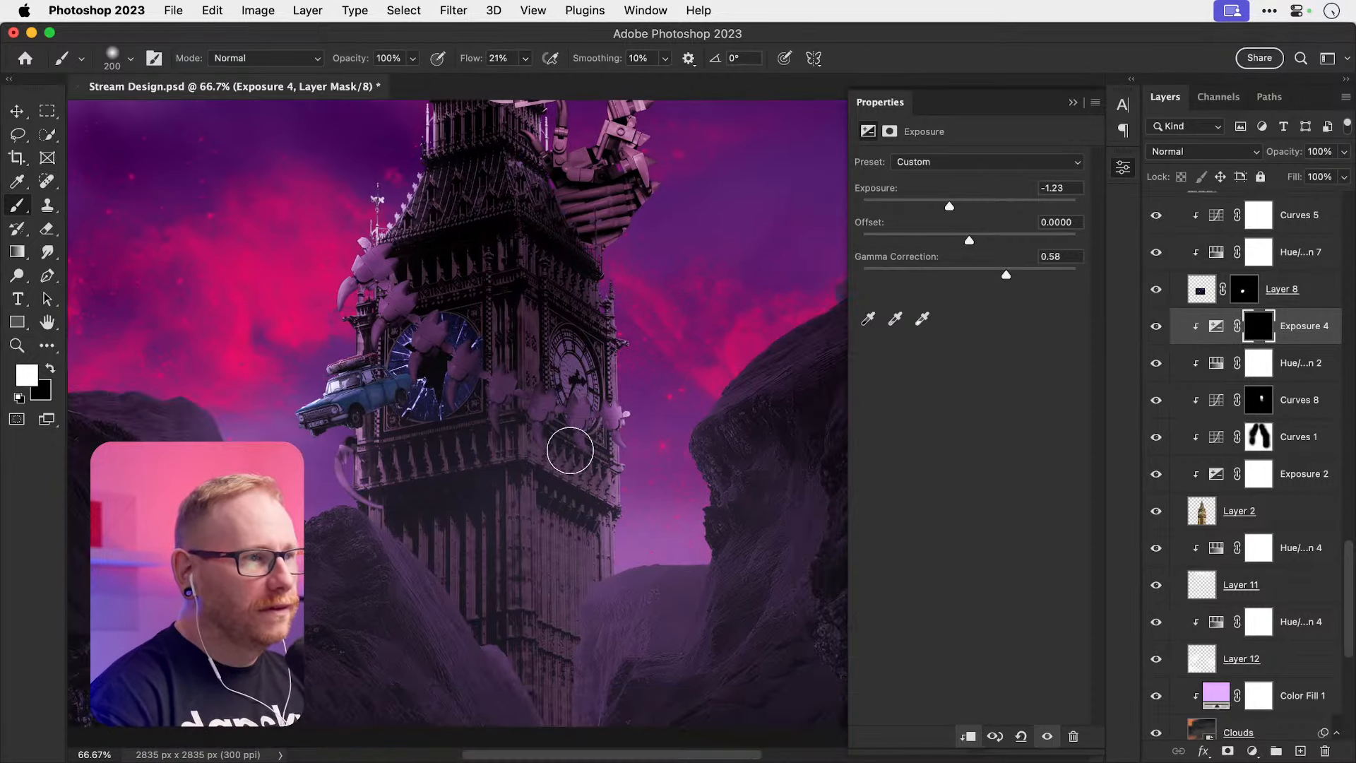
key("z")
left_click(545, 443)
key("b")
key("bracketleft")
key("bracketleft")
key("bracketleft")
key("bracketleft")
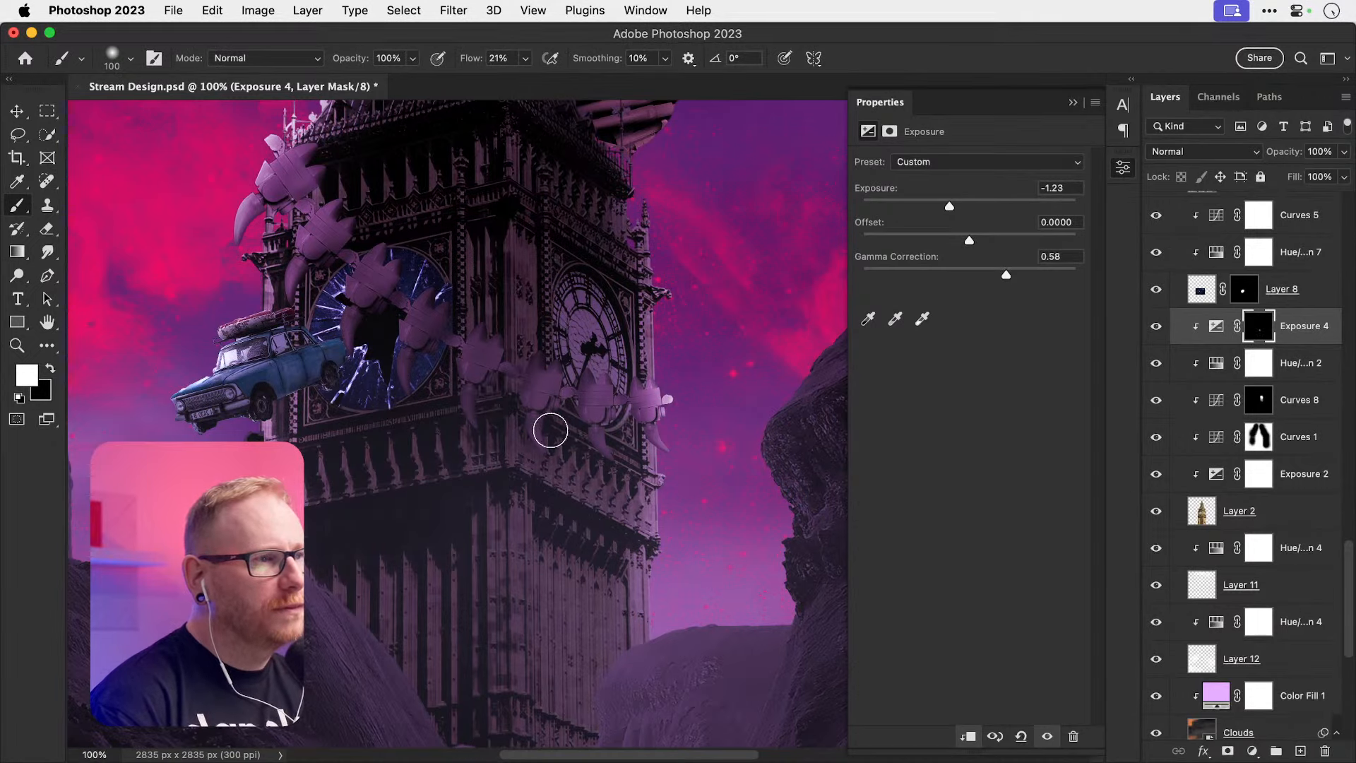
key("bracketright")
key("bracketright")
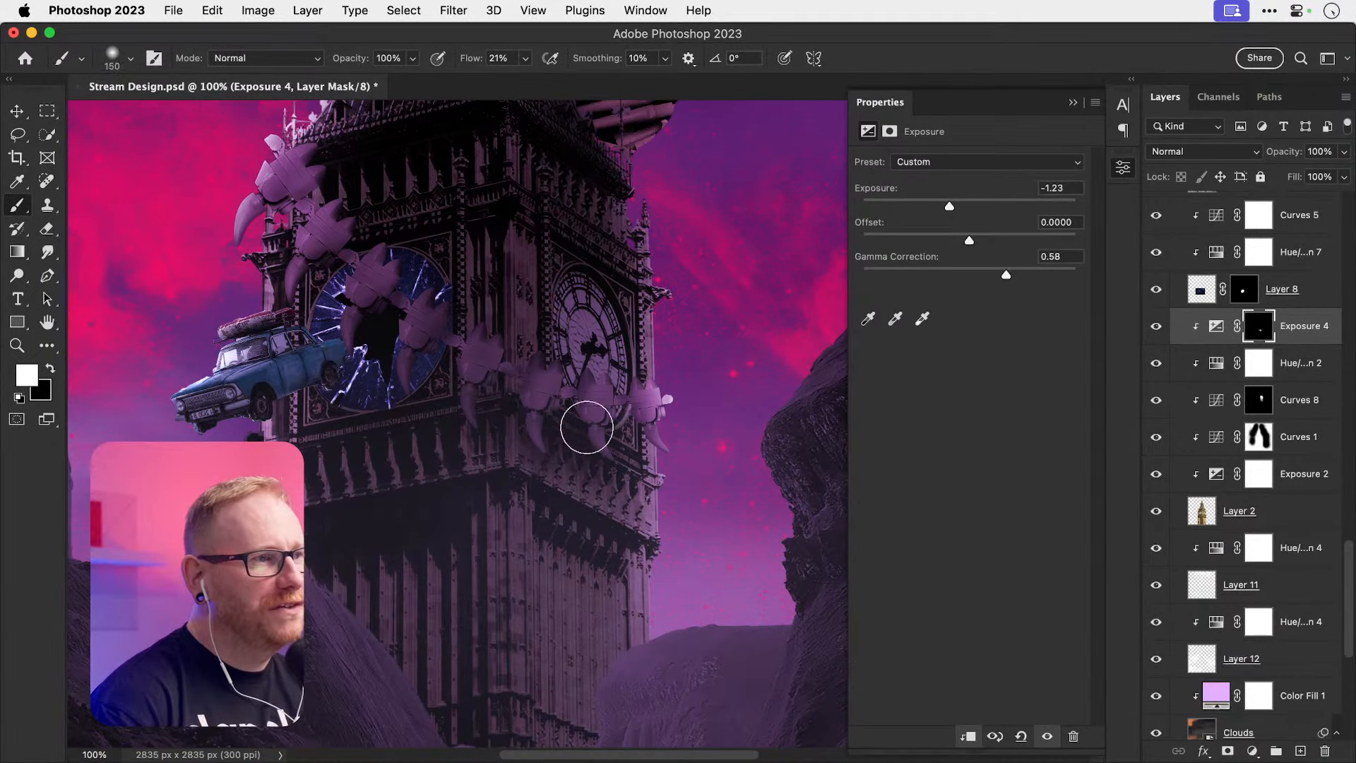
mouse_move(405, 304)
left_mouse_down()
mouse_move(474, 371)
mouse_move(374, 267)
mouse_move(359, 309)
left_mouse_up()
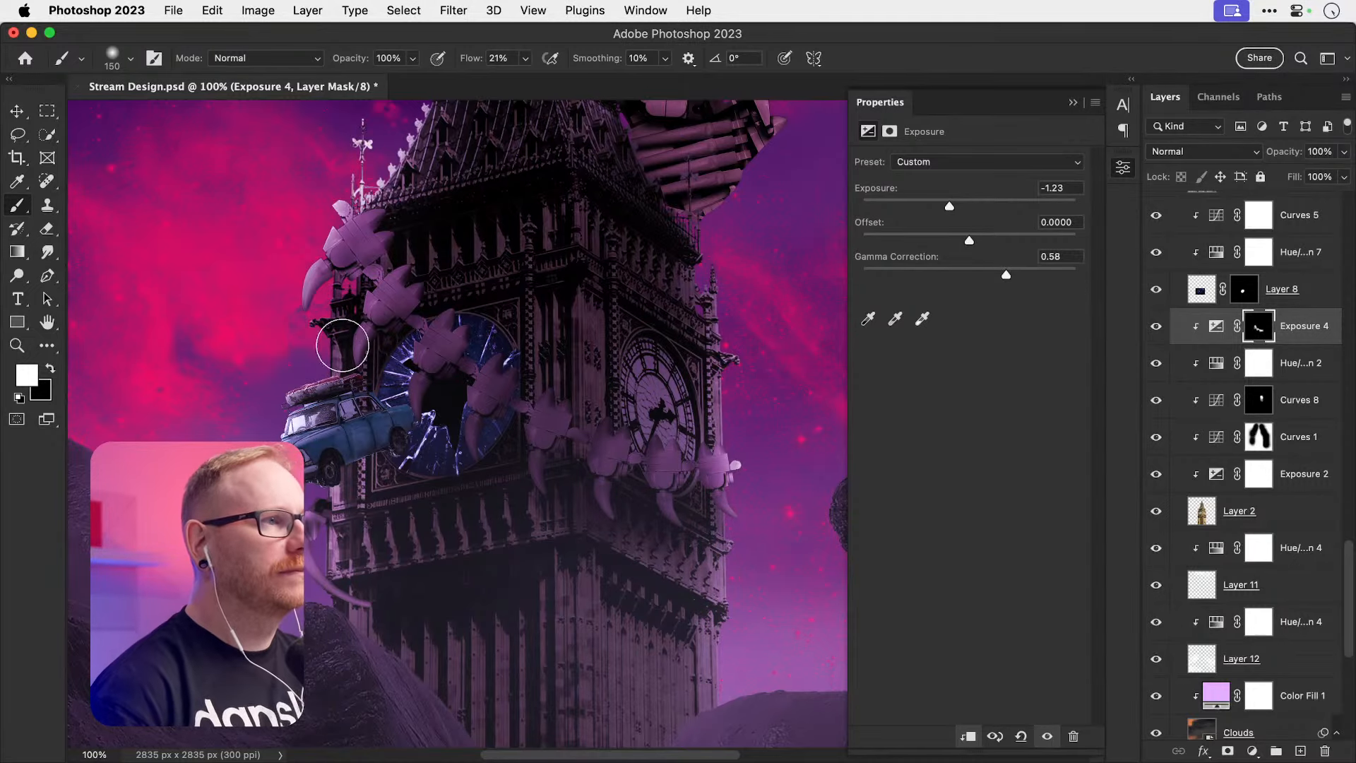
left_click_drag(474, 414, 353, 247)
Step: Duplicate the Layer 11 galaxy layer and set the copy's blend mode to Overlay
key("super+0")
key("v")
left_click(1241, 585)
key("super+j")
left_click(1204, 151)
left_click(1190, 427)
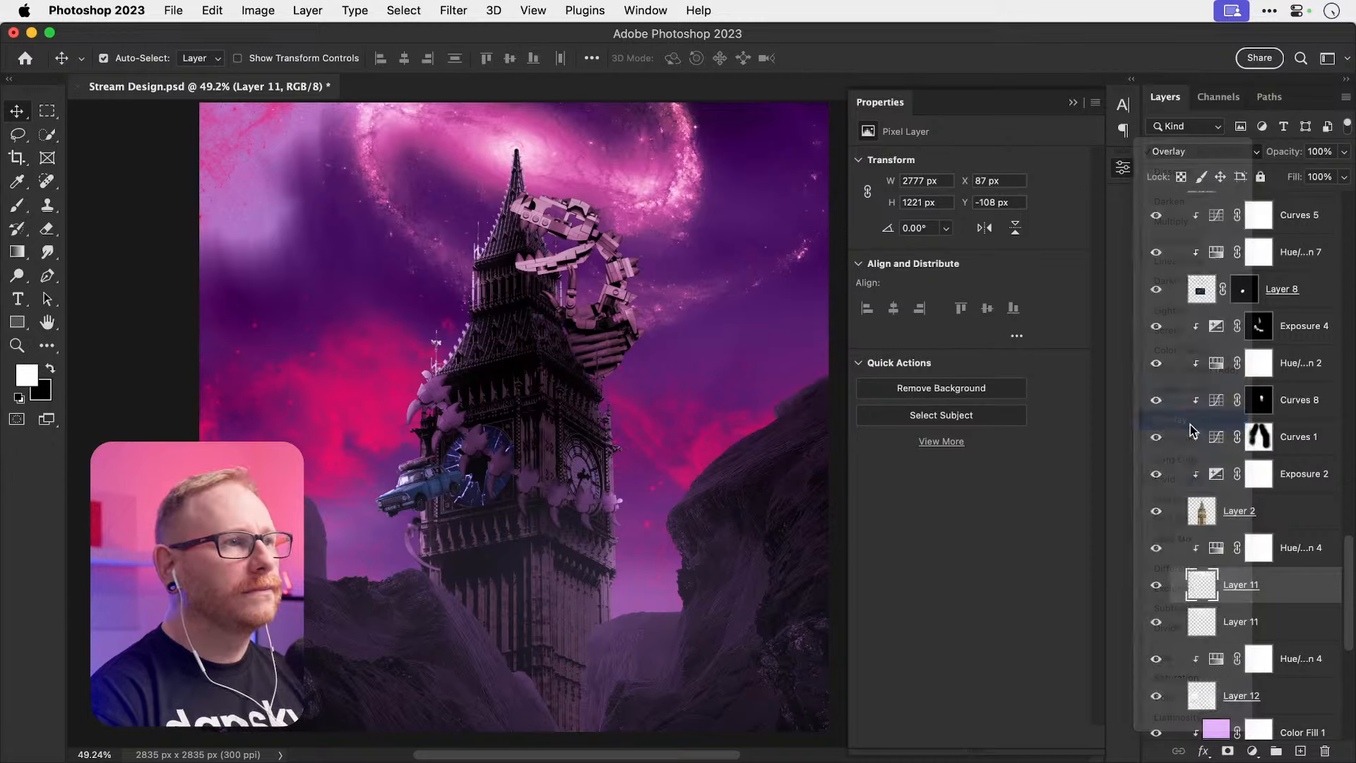
Step: Duplicate the Layer 12 nebula layer and set the copy's blend mode to Overlay
left_click(375, 422)
key("super+j")
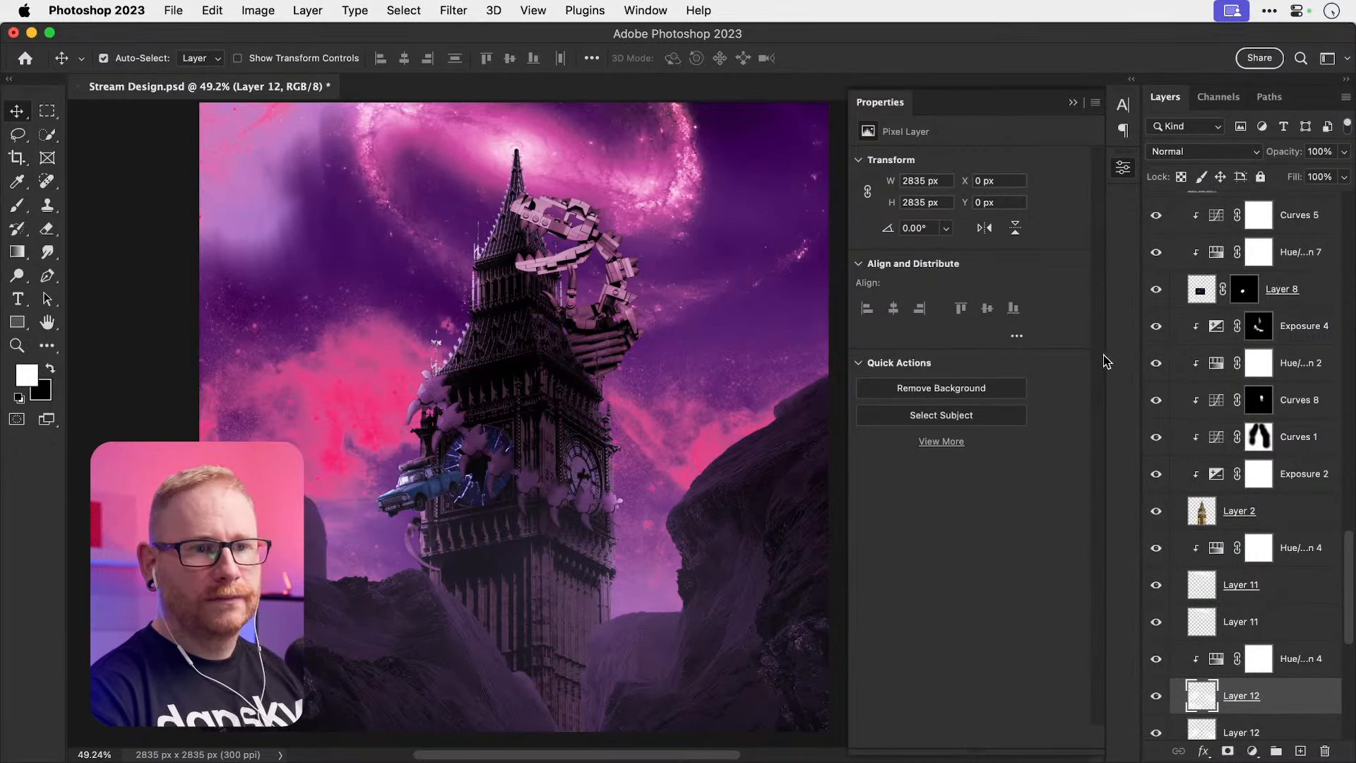
left_click(1199, 151)
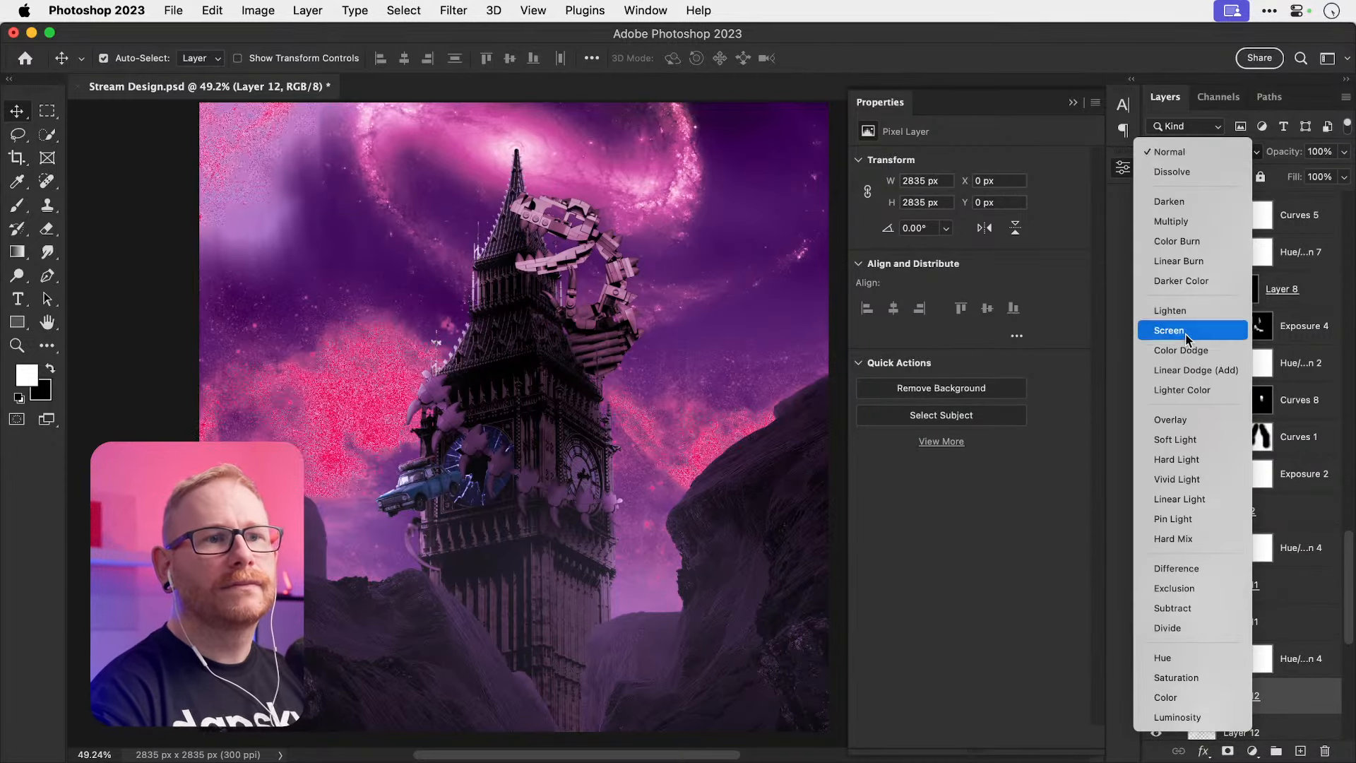
left_click(1174, 421)
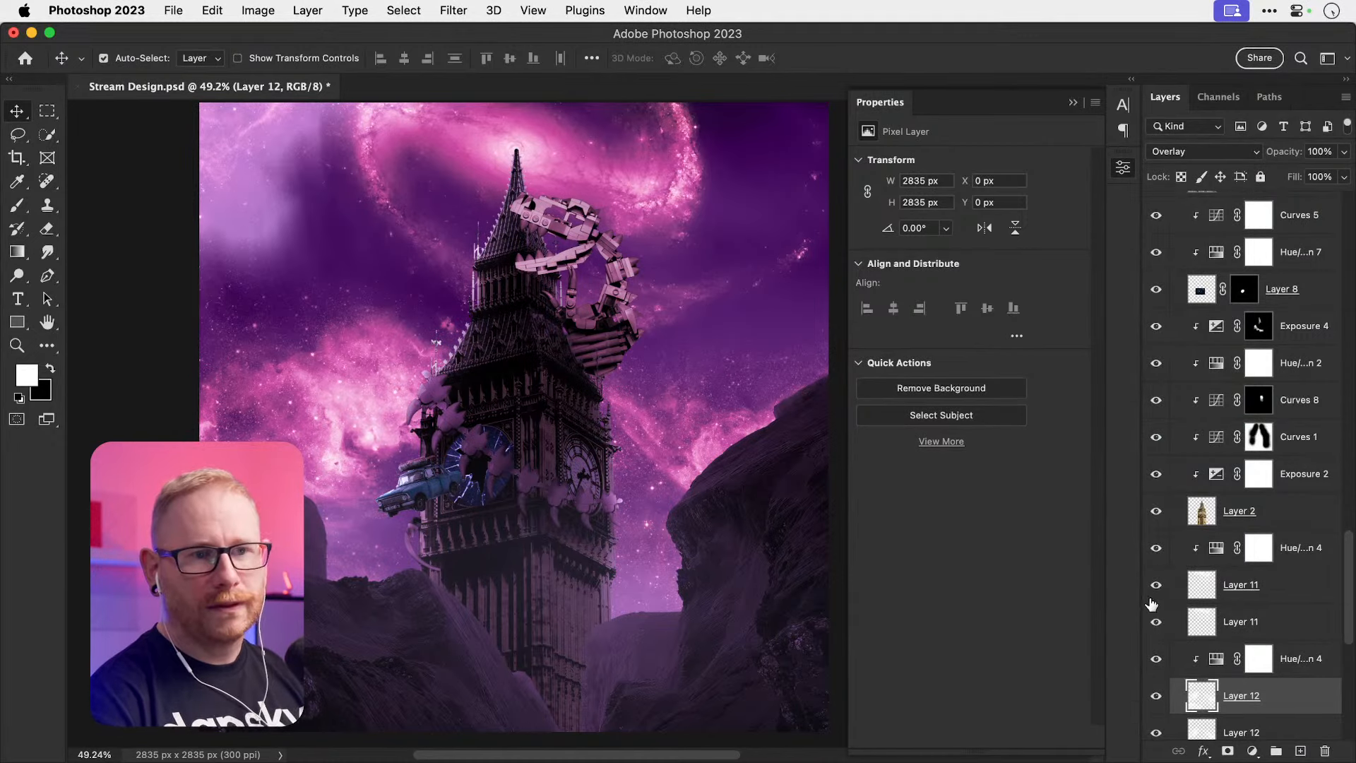
Step: Compare the sky with and without the Layer 11 overlay copy and examine the tower against the brightened background
left_click(1161, 621)
left_click(1160, 588)
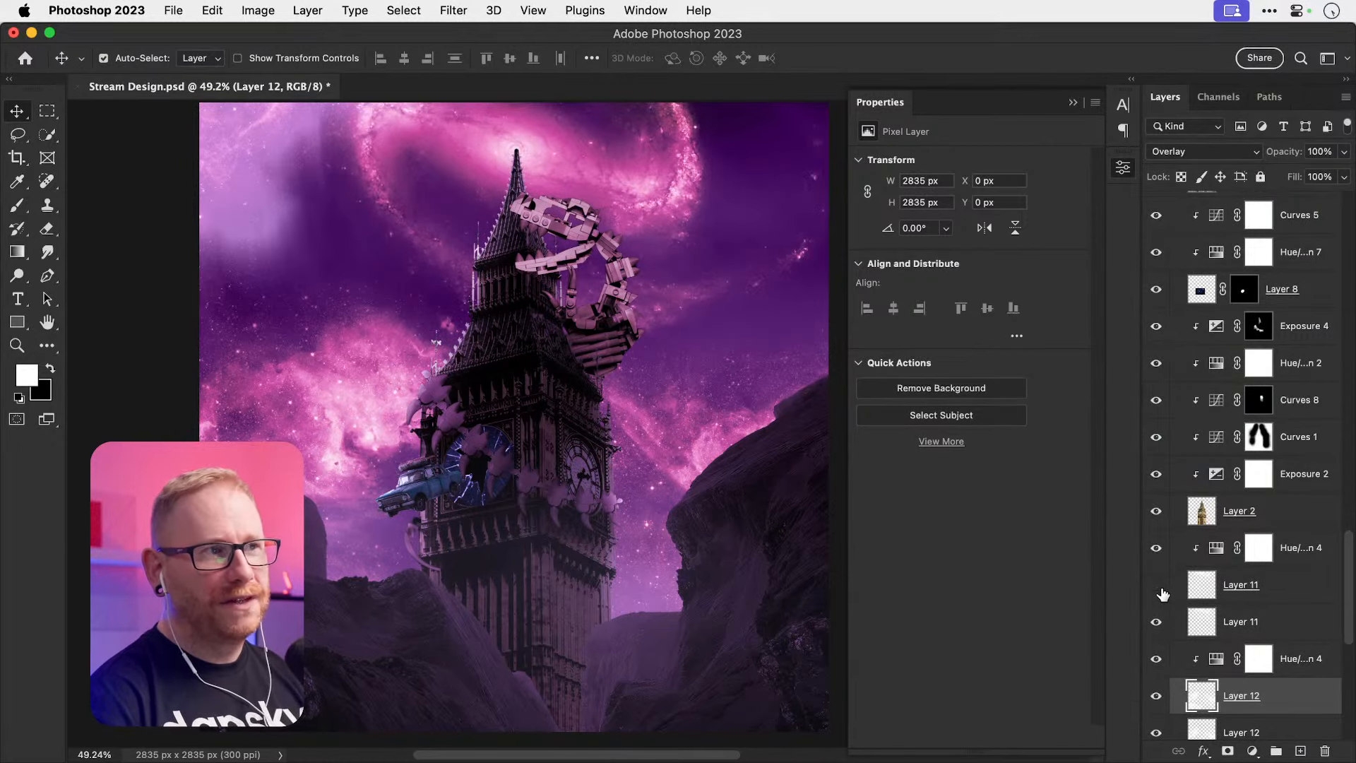
left_click(1160, 588)
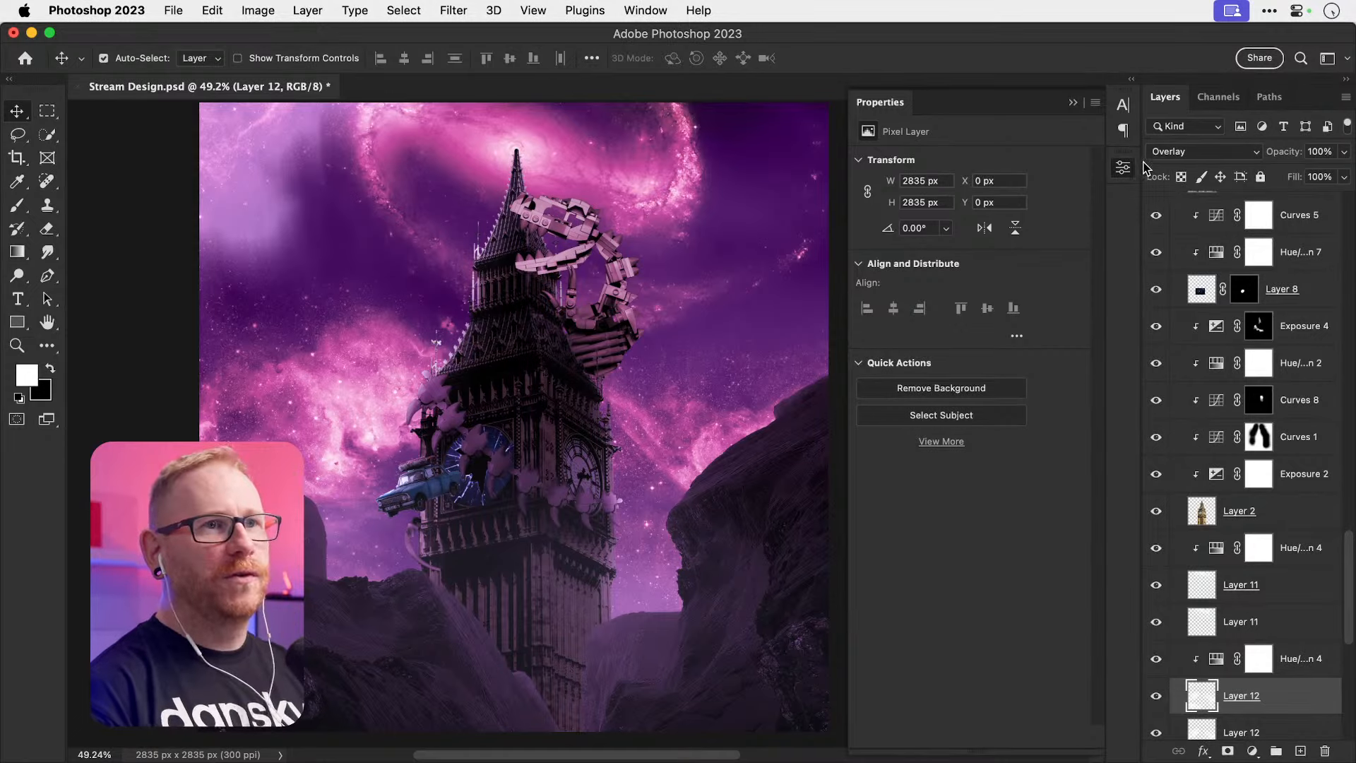
left_click(1124, 171)
key("z")
left_click(497, 309)
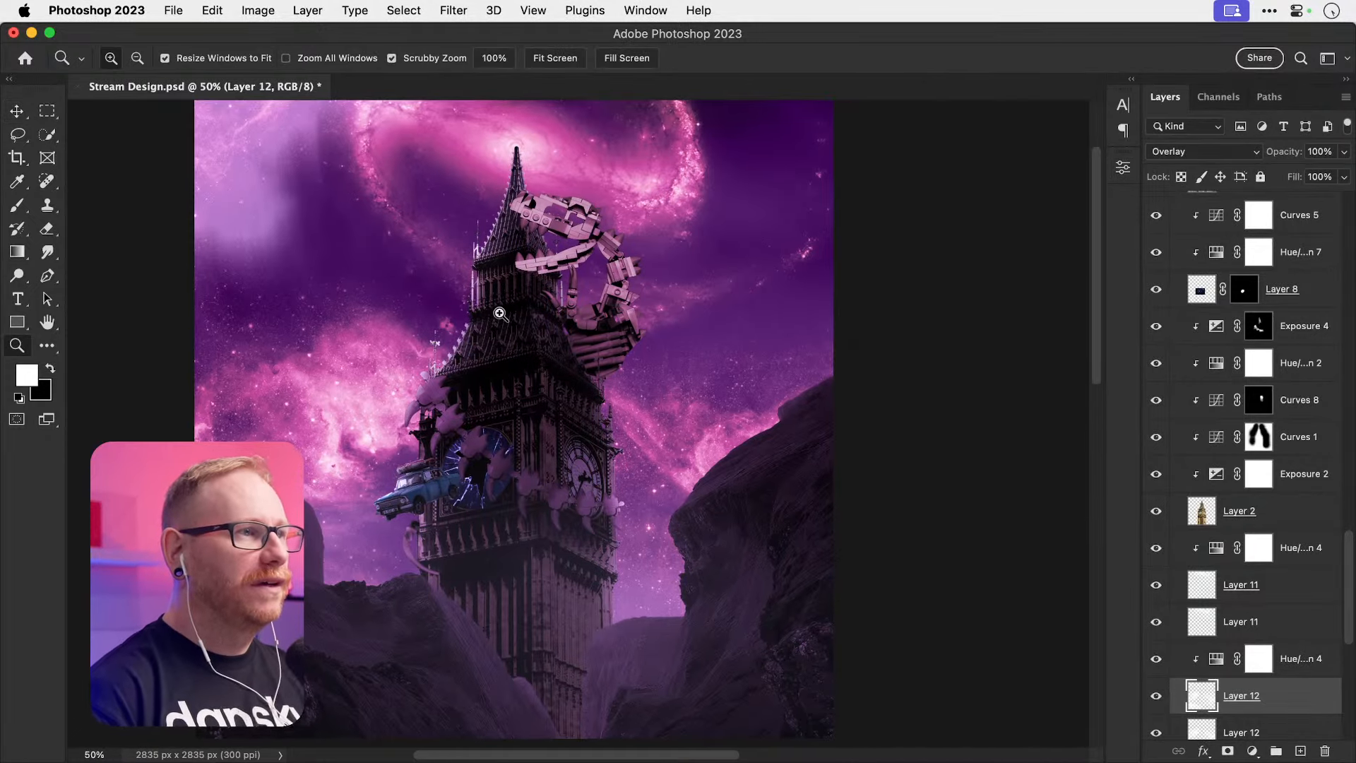
left_click(498, 319)
key("v")
left_click_drag(503, 332, 542, 341)
key("z")
key("super+0")
key("v")
left_click(1259, 436)
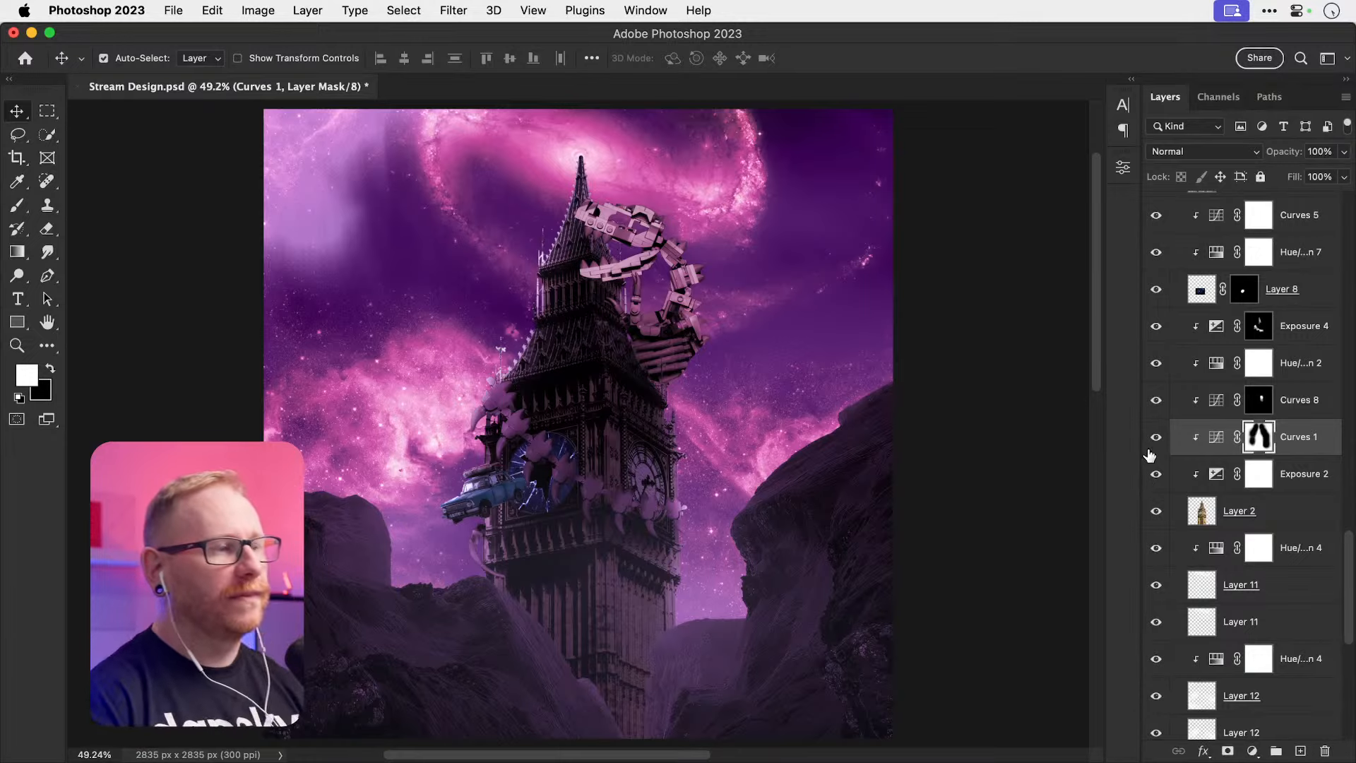
Step: Add a hot pink solid color fill layer directly above the Car layer's Exposure 3 adjustment
key("z")
left_click(465, 497)
left_click(467, 496)
left_click(468, 496)
left_click(467, 496)
key("v")
right_click(486, 490)
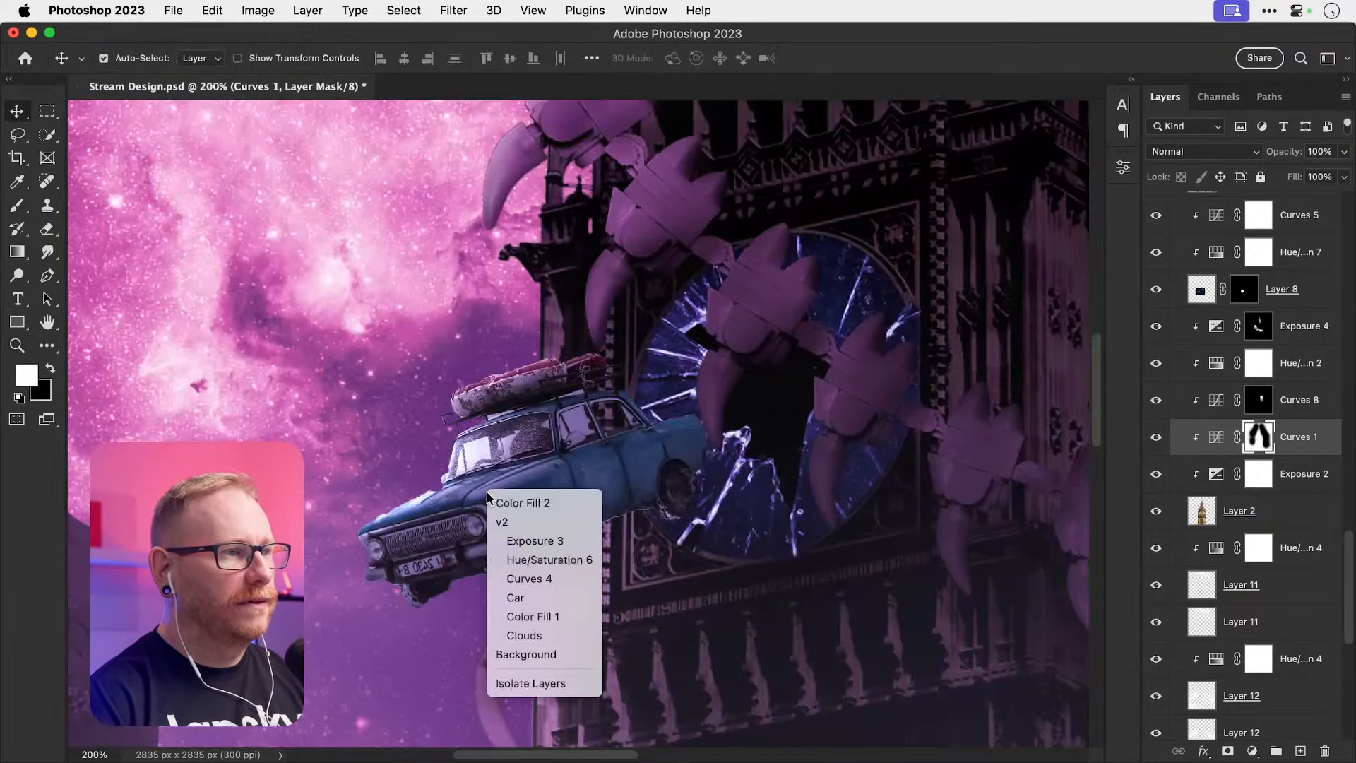
left_click(515, 597)
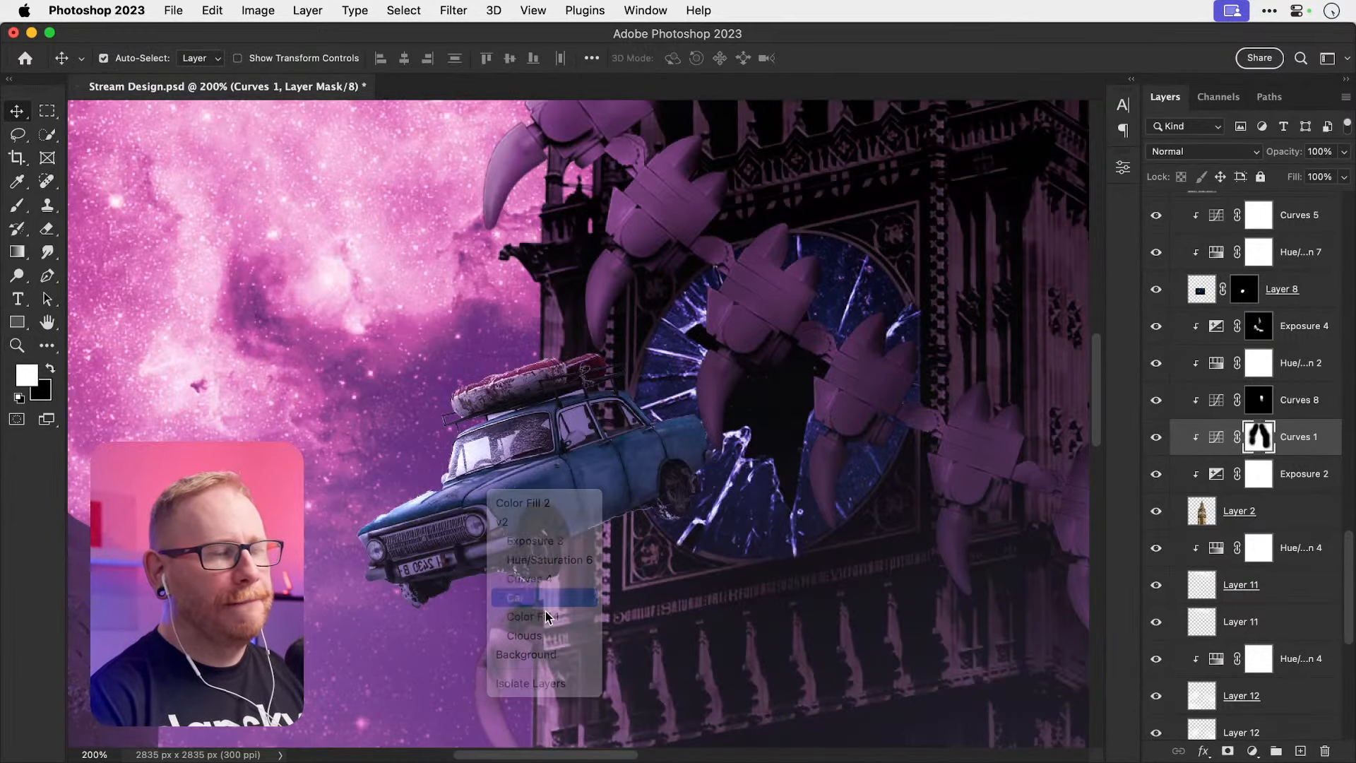
scroll(1285, 265, "up", 5)
left_click(1300, 272)
left_click(1251, 750)
left_click(1251, 424)
left_click_drag(908, 318, 951, 267)
left_click(1107, 275)
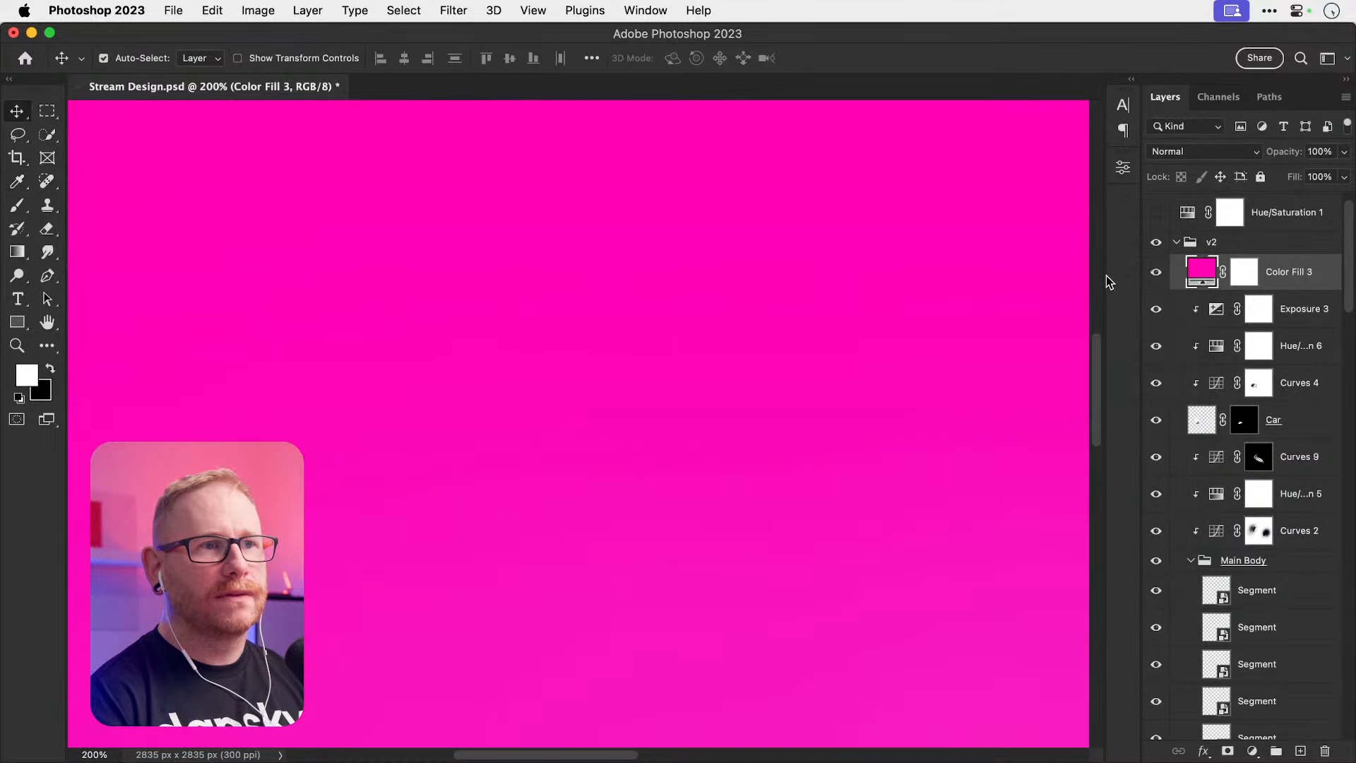
Step: Clip the pink fill to the Car layer and invert its mask to black
key("super+0")
left_click(1278, 287, "alt")
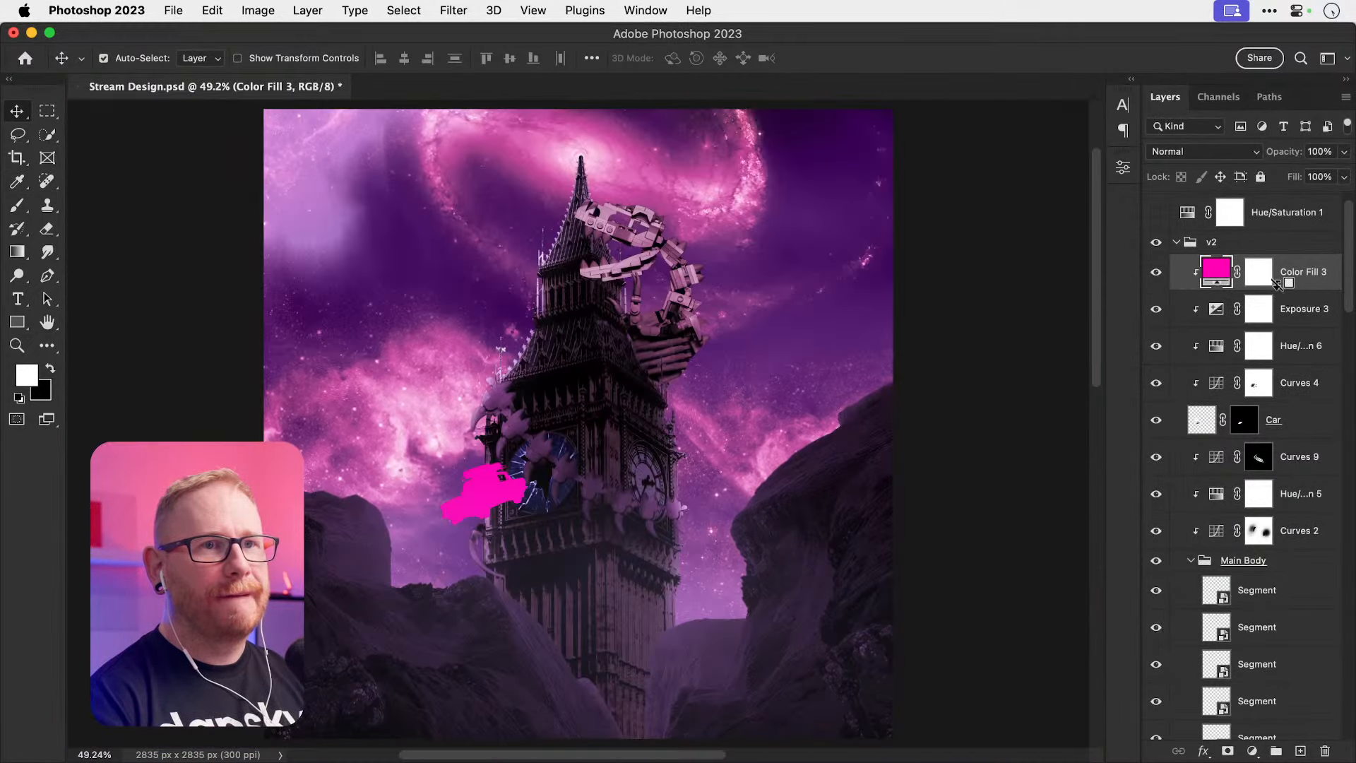
left_click(1268, 279)
key("super+i")
Step: Set the pink fill to Linear Dodge (Add) and paint white at 50% flow on its mask over the car's roof luggage and bonnet edge
left_click(1204, 151)
left_click(1194, 330)
key("b")
scroll(470, 504, "up", 4)
left_click_drag(495, 353, 558, 339)
left_click_drag(381, 488, 438, 459)
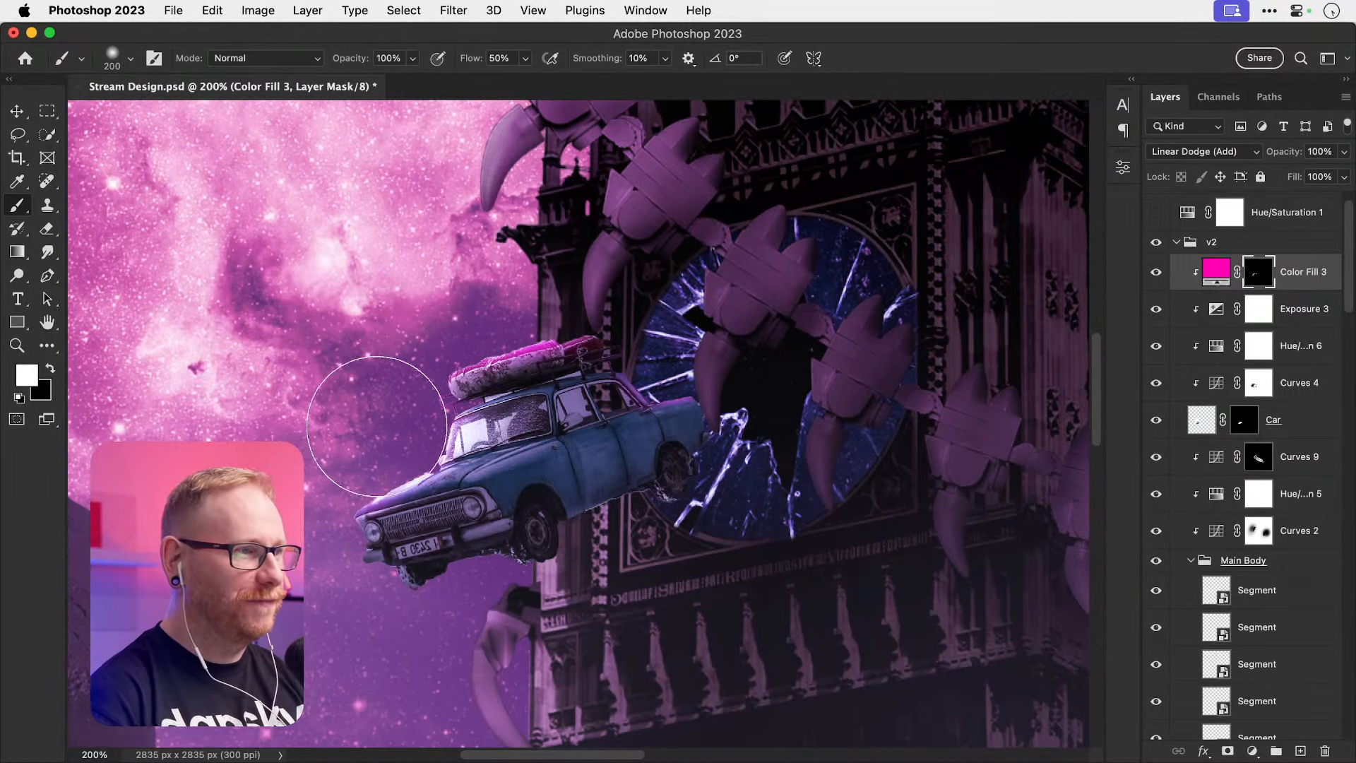
Step: Paint black on the car's pink fill mask to trim the glow from the grille and lower front, reducing the brush to 125 px
key("bracketright")
key("x")
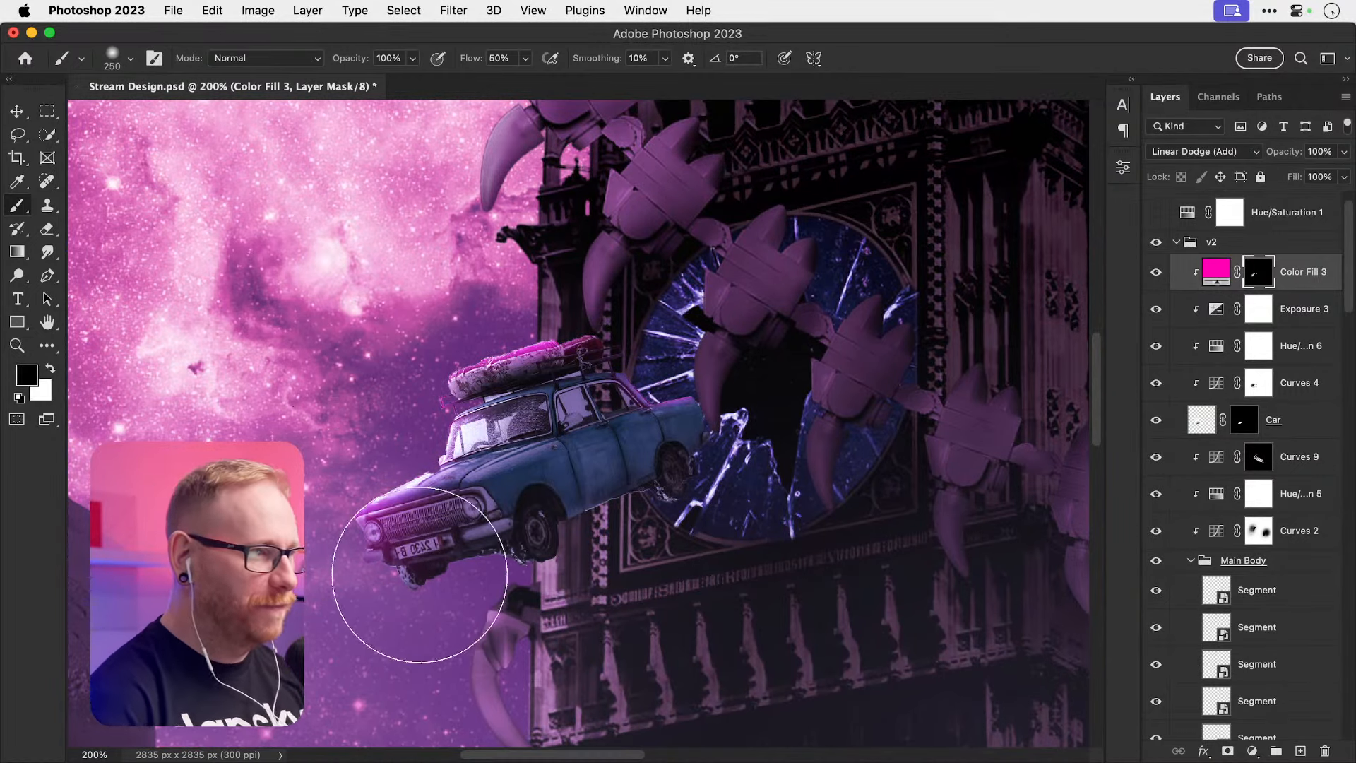
key("bracketleft")
key("bracketleft")
key("bracketleft")
key("bracketleft")
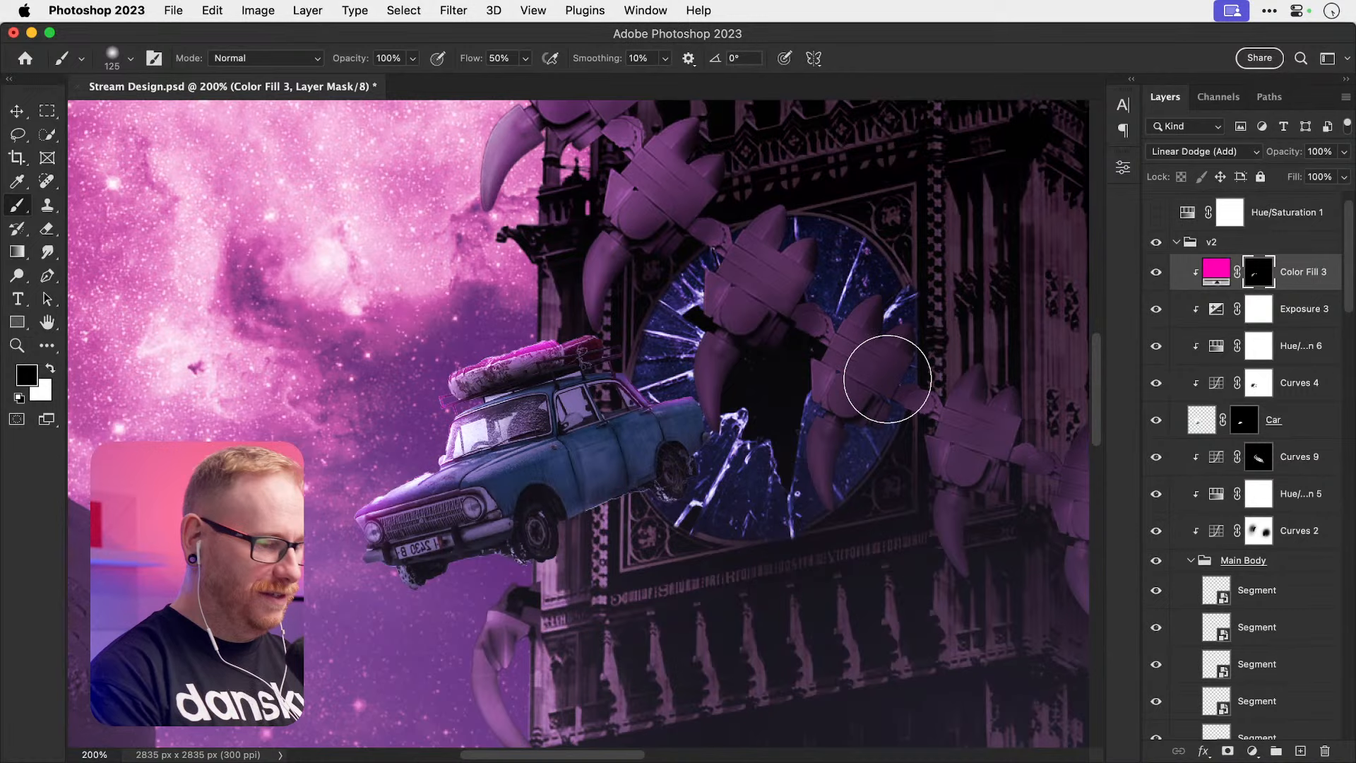
Step: Move the Color Fill 2 and Hue/Saturation 1 layers into the v2 group
key("v")
key("super+0")
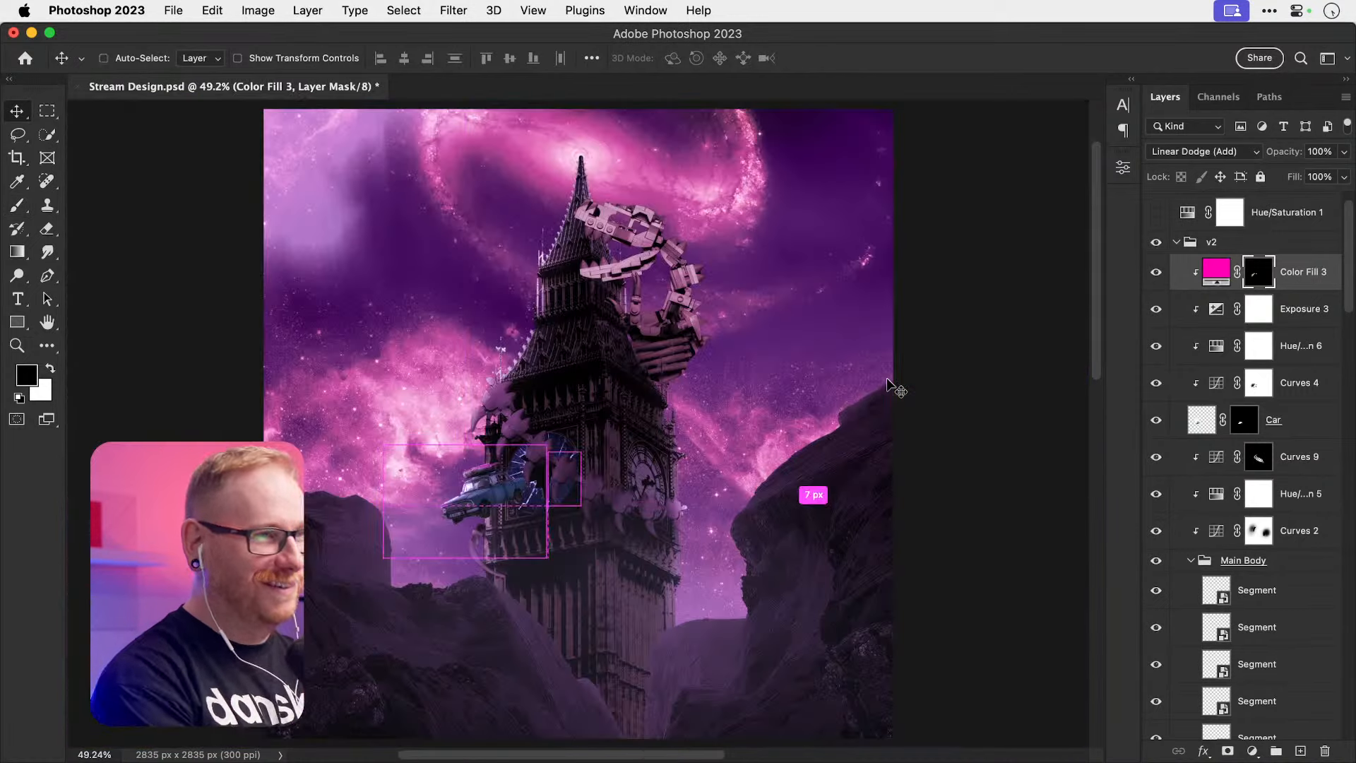
scroll(1194, 216, "up", 1)
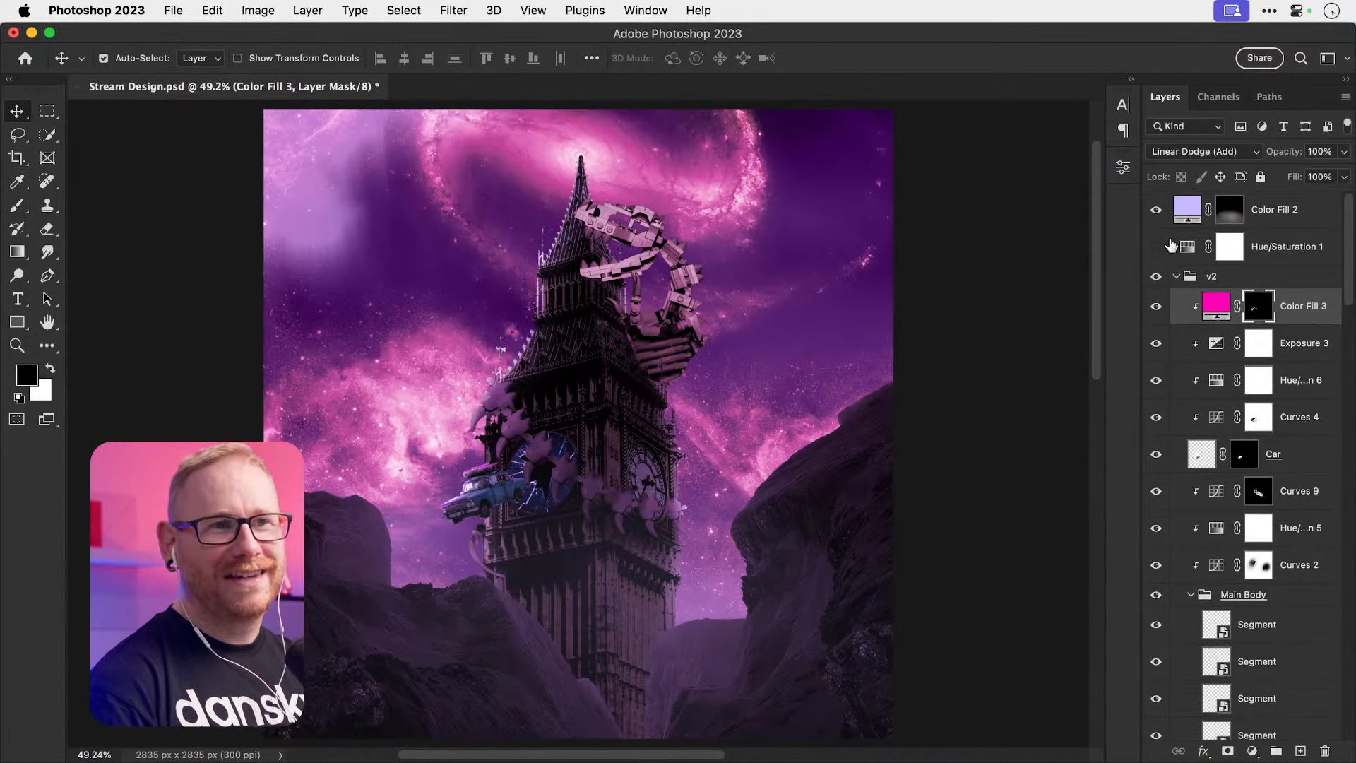
left_click(1176, 277)
left_click(1176, 278)
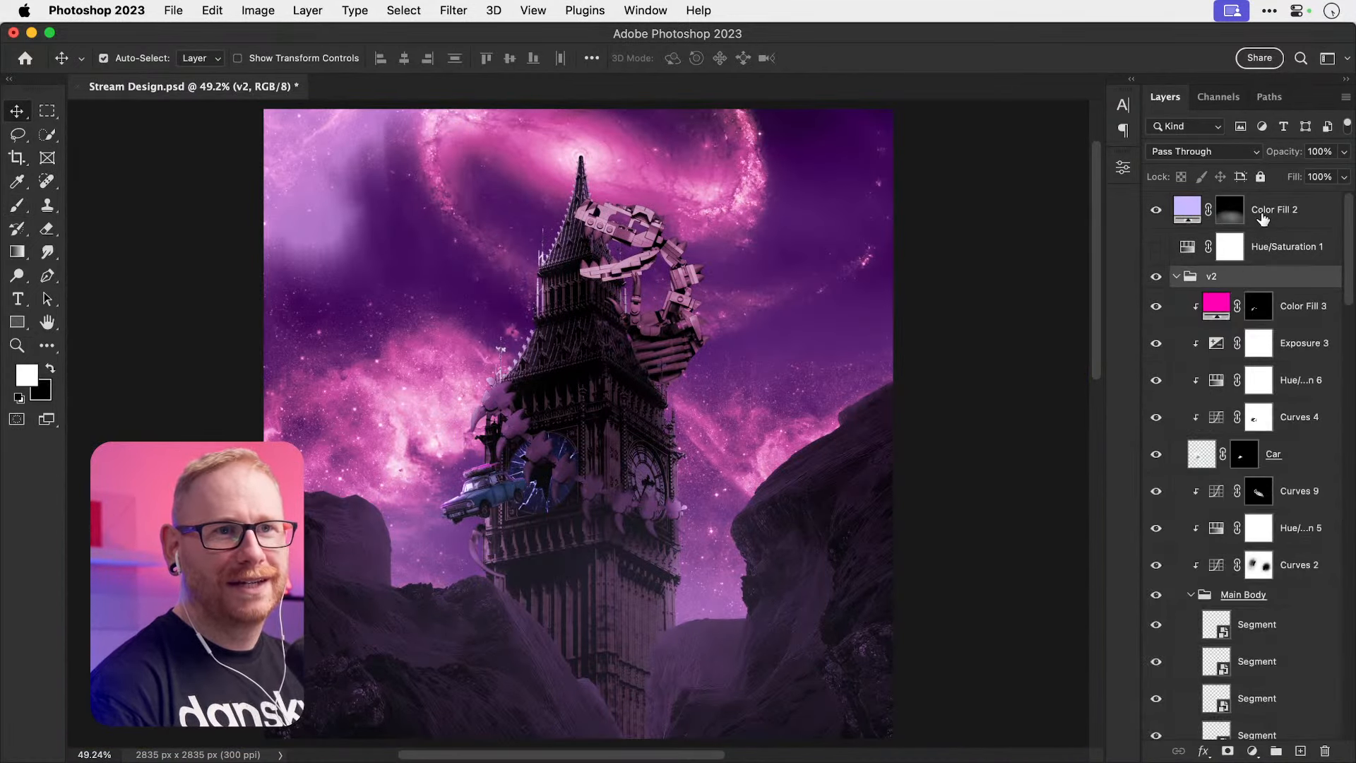
left_click(1265, 213)
left_click(1280, 249, "shift")
left_click_drag(1280, 249, 1244, 277)
Step: Collapse the v2 group and compare the graded v2 composite with the original v1 version
left_click(1176, 202)
left_click(1156, 202)
left_click(1156, 225)
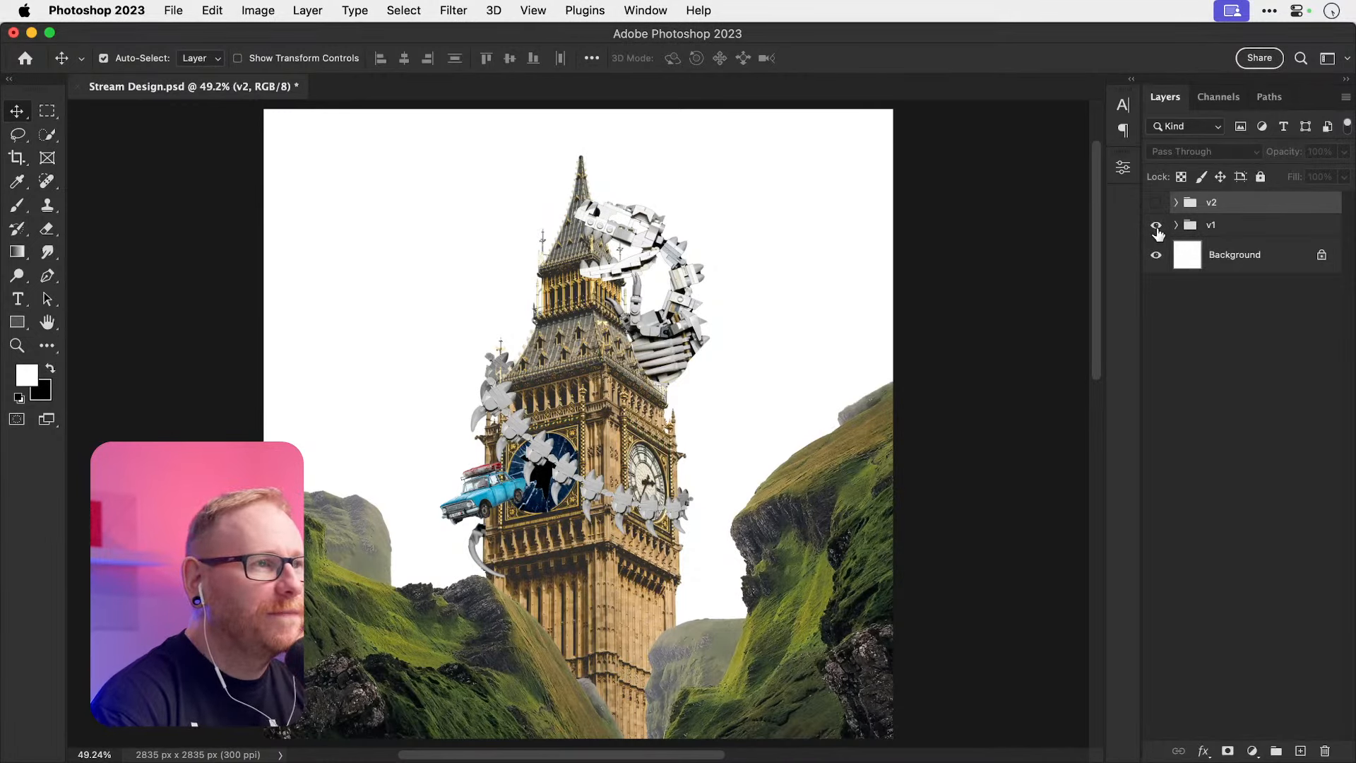
left_click(1156, 202)
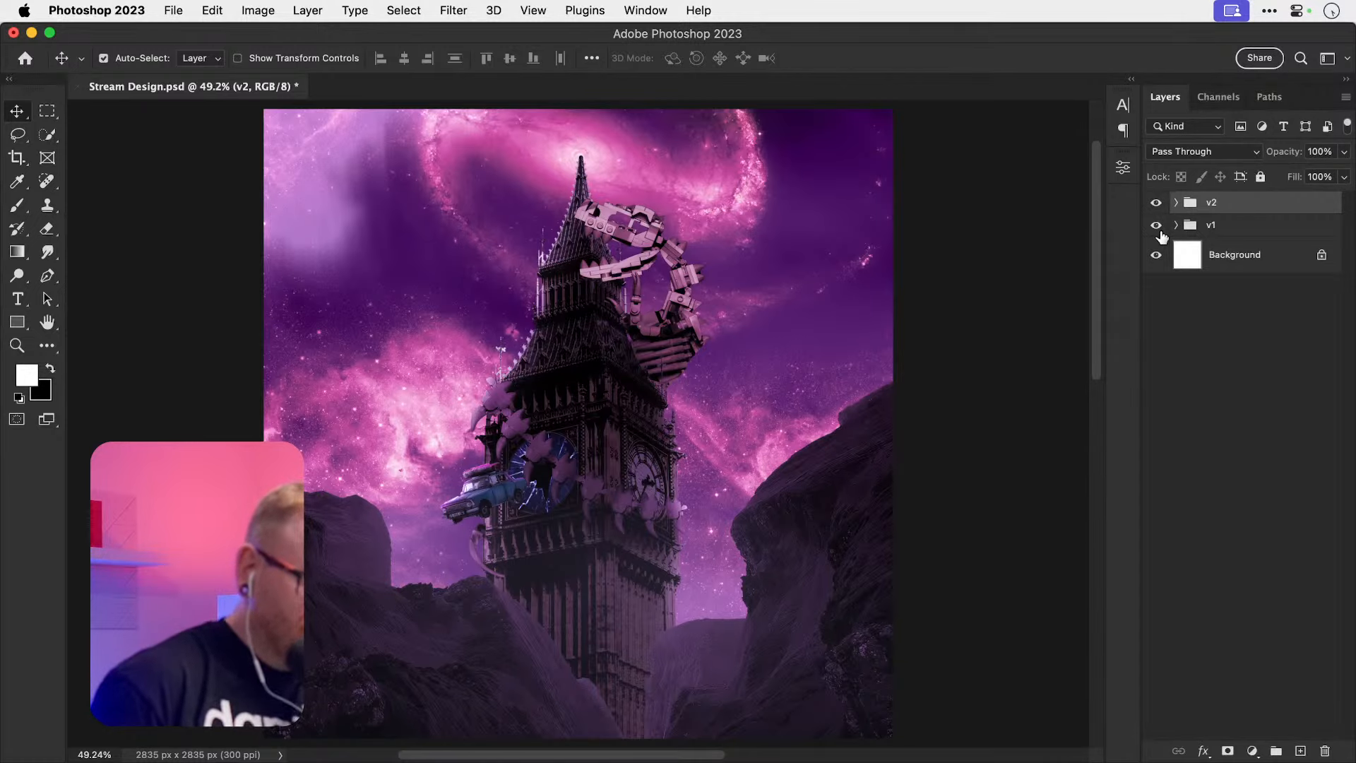
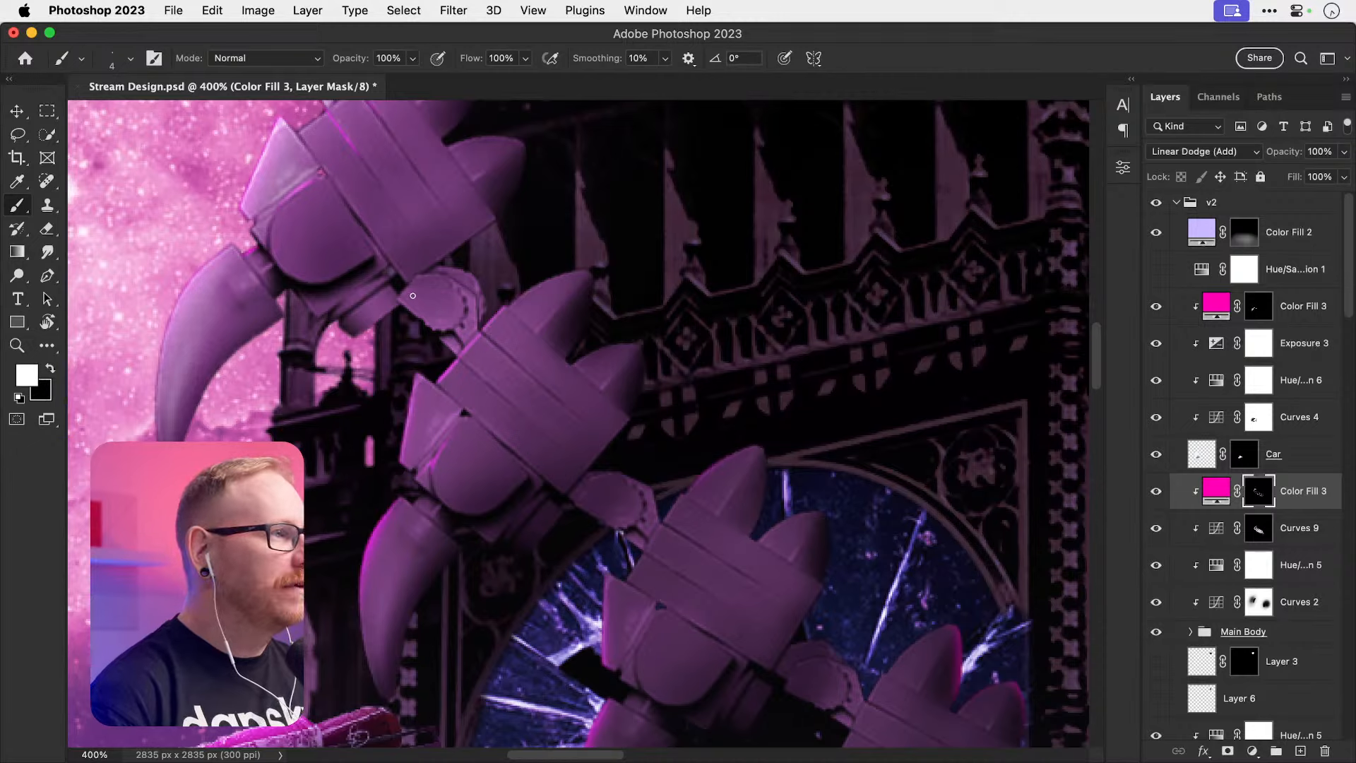
Step: Paint a thin pink rim highlight along the spine segment's upper spike on the Color Fill 3 mask with a 4 px brush at 100% flow
key("x")
key("x")
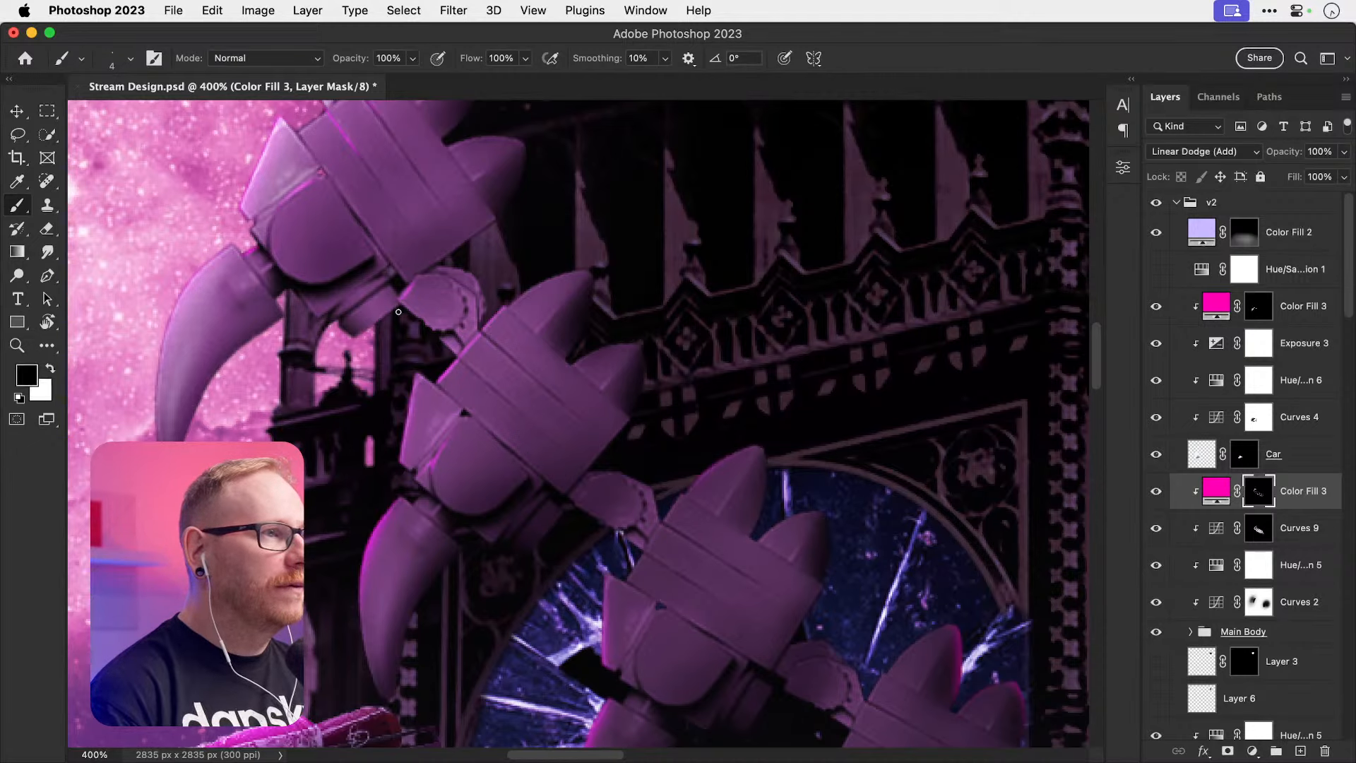
left_click_drag(514, 307, 587, 270)
key("x")
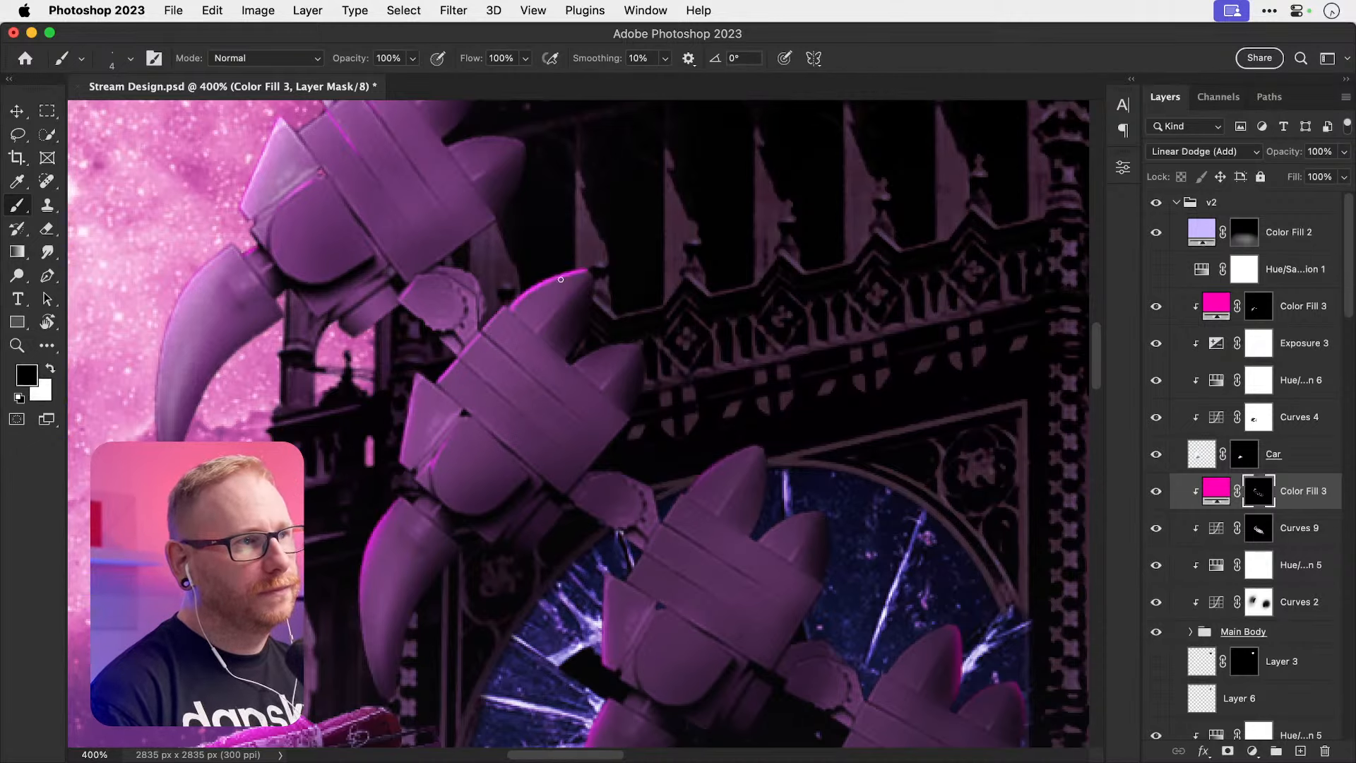
key("x")
Step: Rotate the canvas and paint a thin pink highlight along the same spine segment's plate edge, undoing stray strokes
key("r")
left_click_drag(706, 311, 735, 494)
key("super+z")
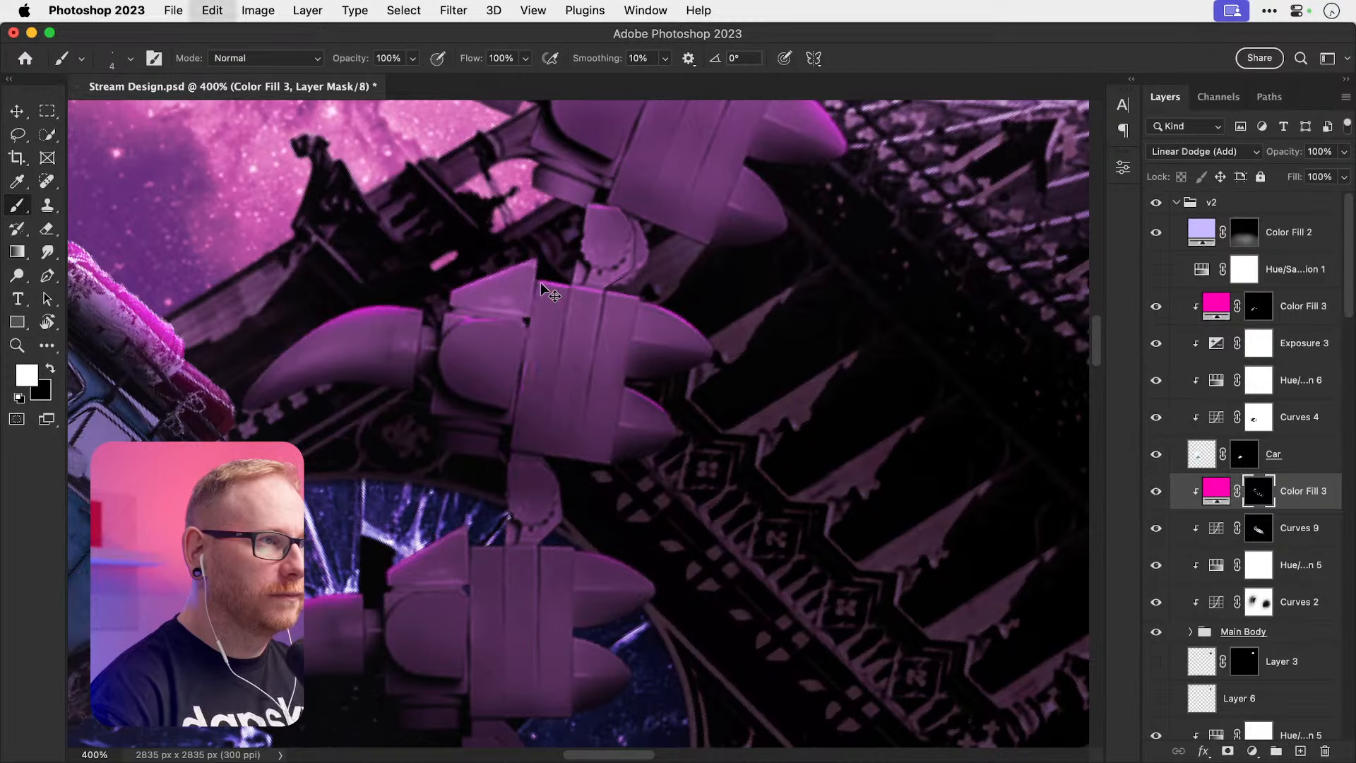
left_click_drag(551, 288, 515, 424)
key("super+z")
key("x")
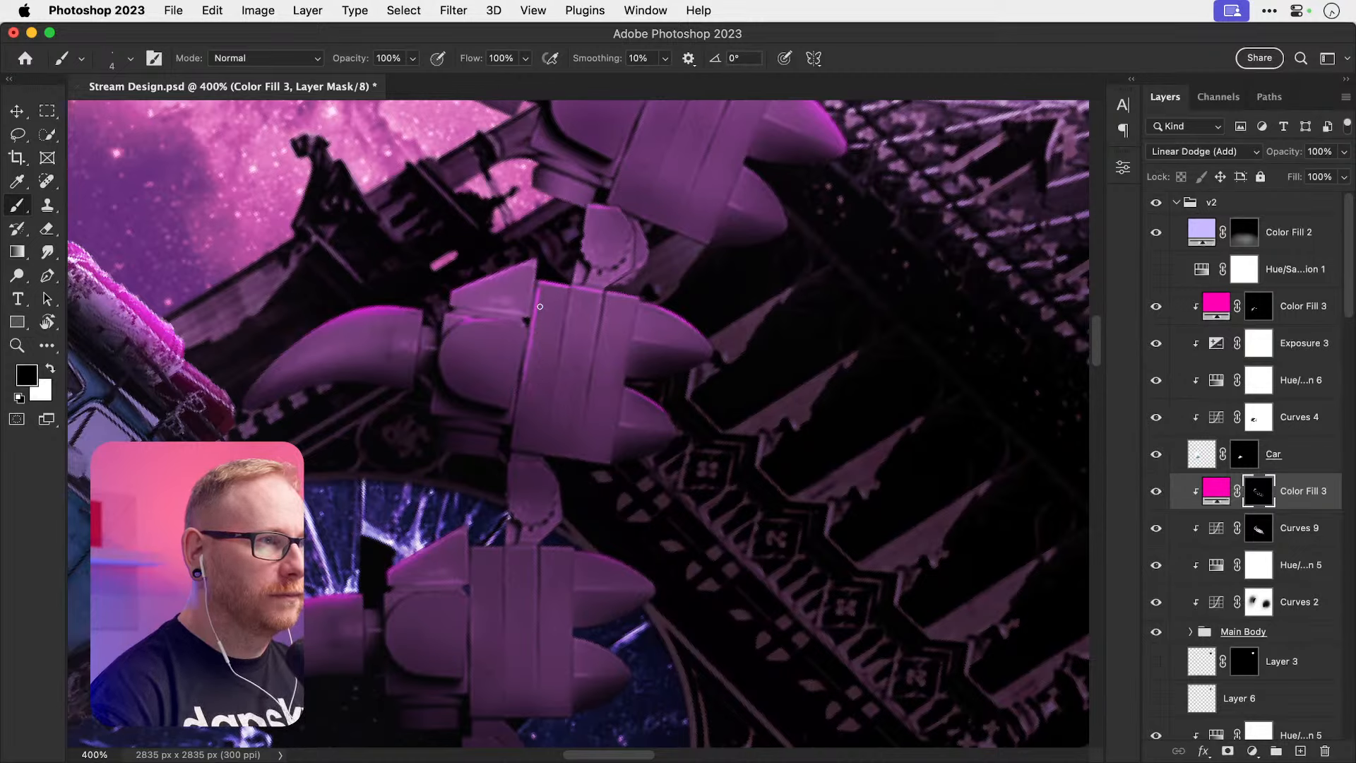
Step: Compare the spine with and without its Color Fill 3, Curves 9, Hue/Saturation 5 and Curves 2 adjustments
key("r")
key("Escape")
key("super+1")
key("v")
left_click(1156, 491)
left_click(1156, 528)
left_click(1156, 564)
left_click(1157, 603)
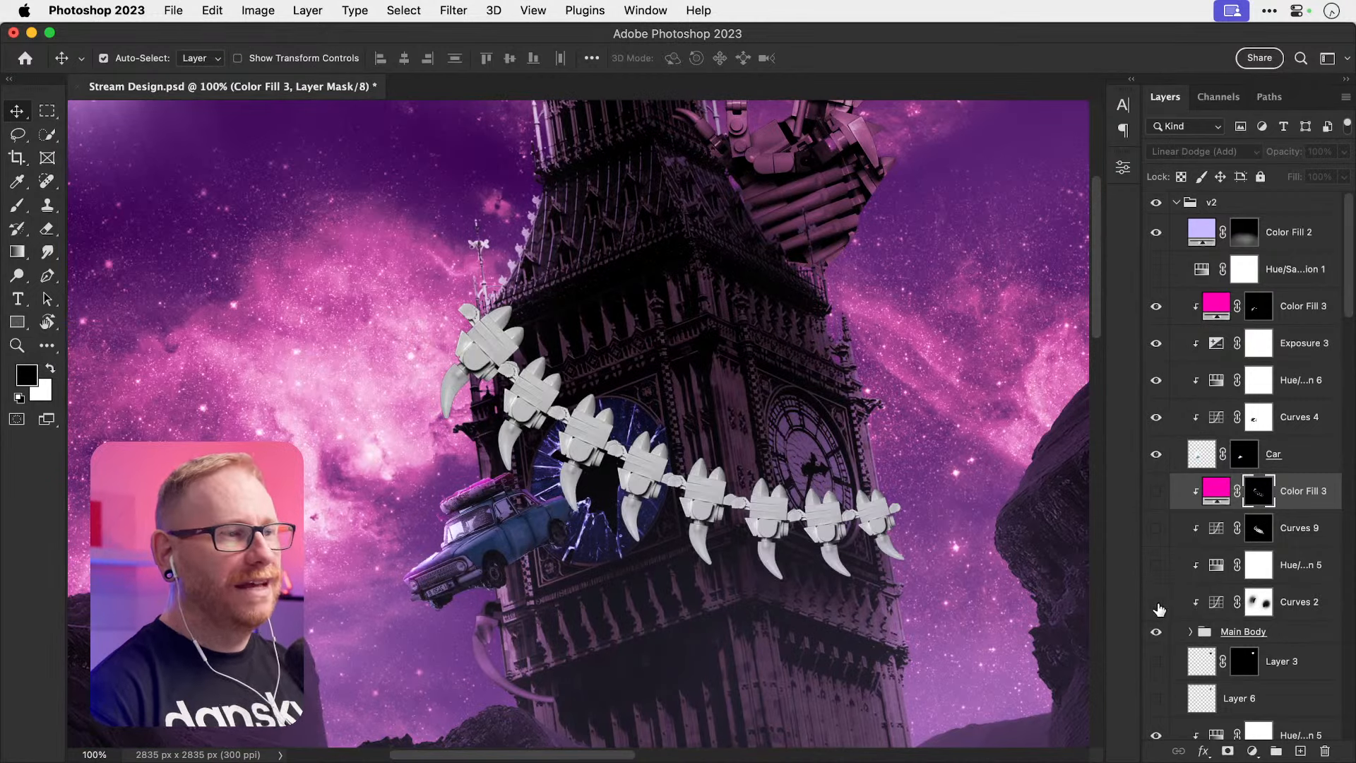
left_click_drag(1159, 609, 1154, 503)
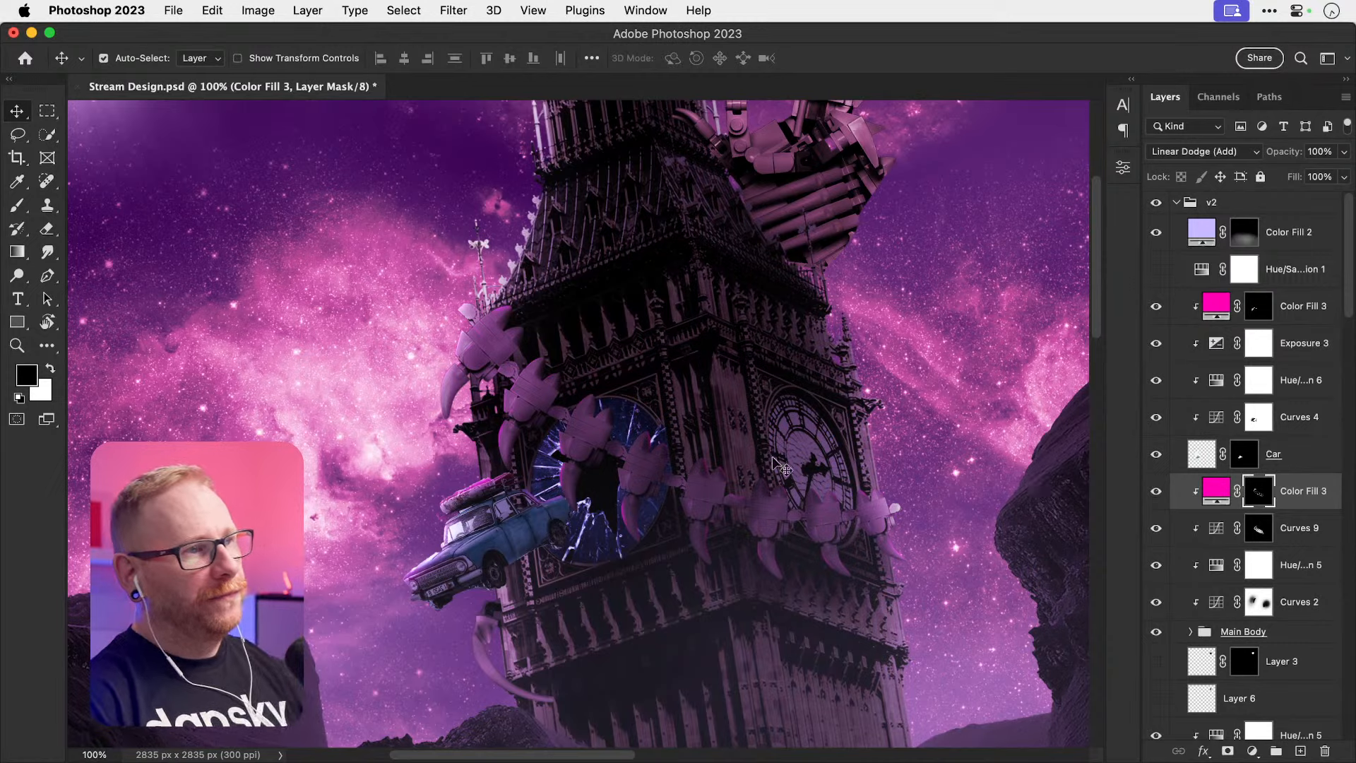
Step: Reset the canvas rotation and paint a thin pink highlight on the rounded plate of the segment over the broken glass
key("r")
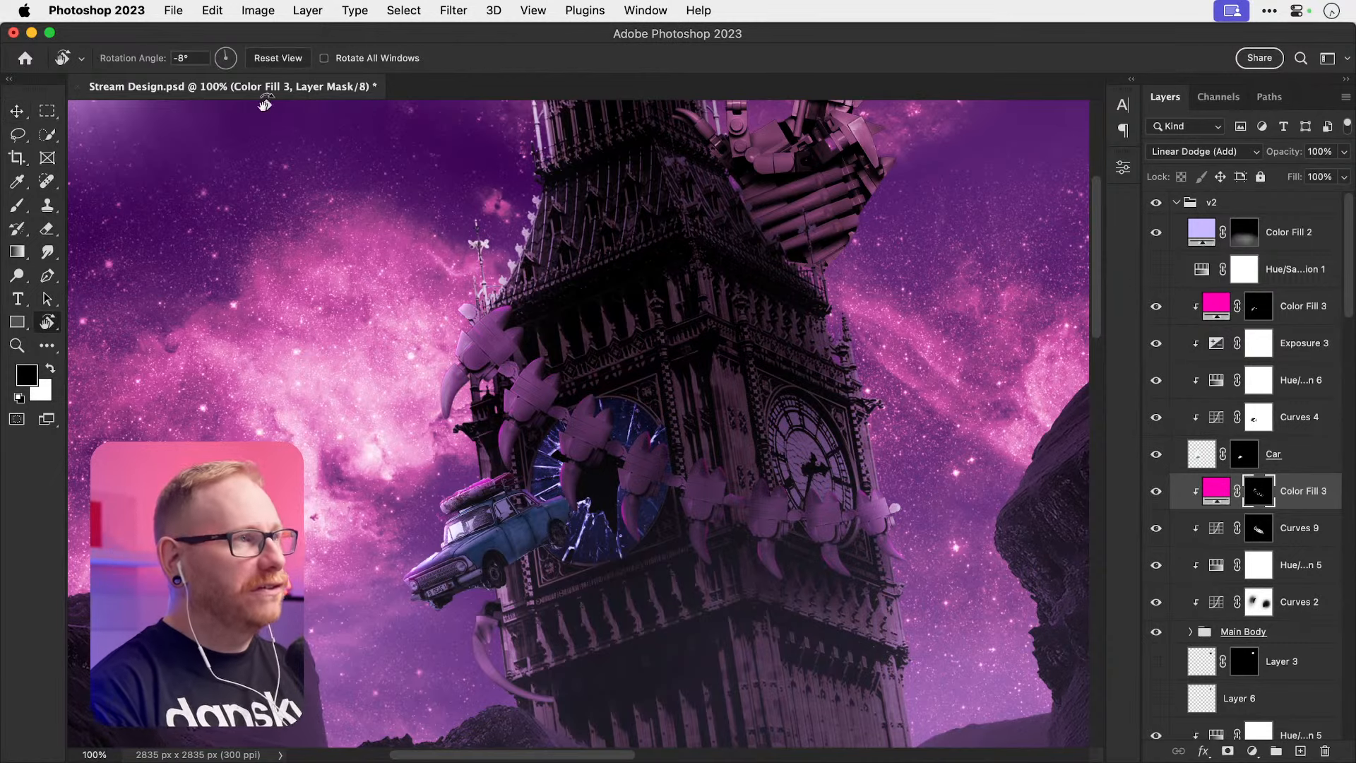
left_click(276, 62)
key("super+1")
left_click_drag(700, 476, 590, 415)
key("z")
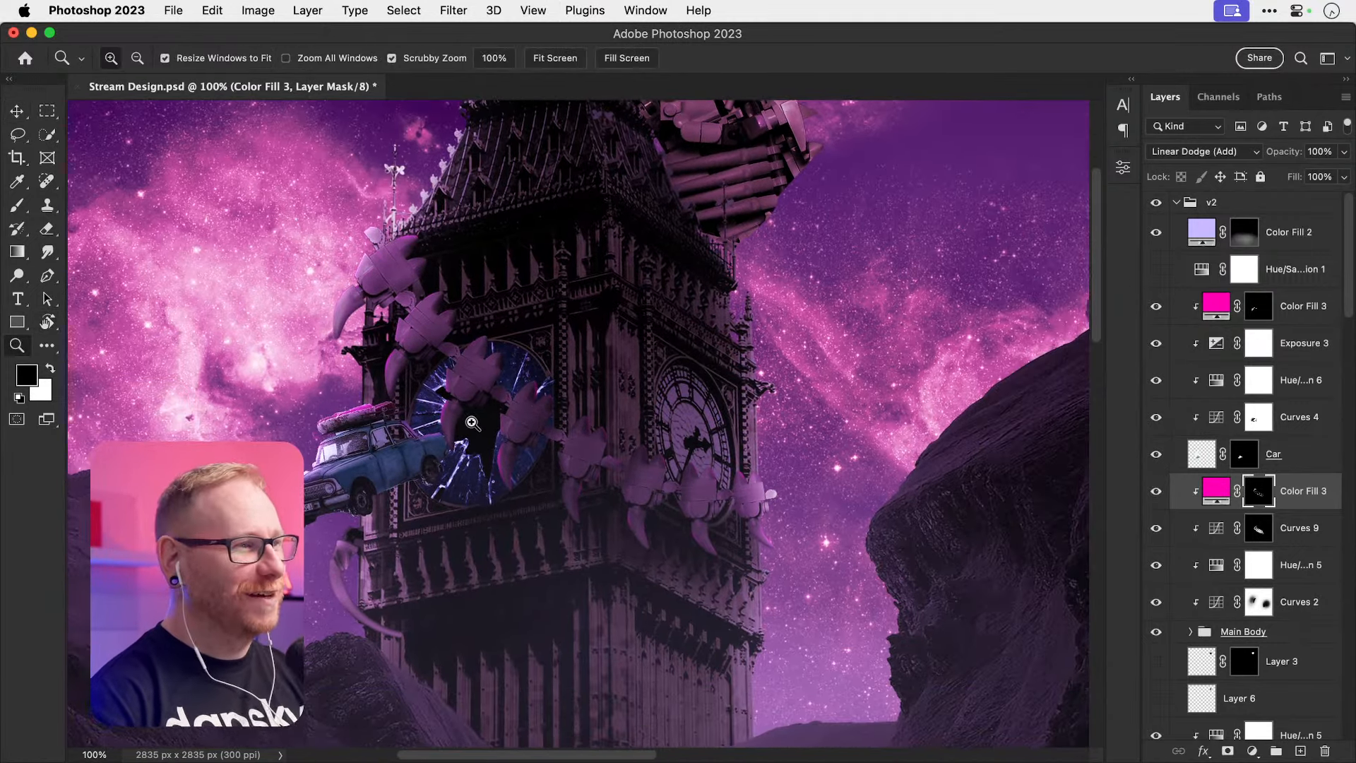
left_click(472, 423)
key("v")
key("z")
left_click(391, 366)
key("b")
key("x")
left_click_drag(509, 305, 489, 345)
key("x")
key("x")
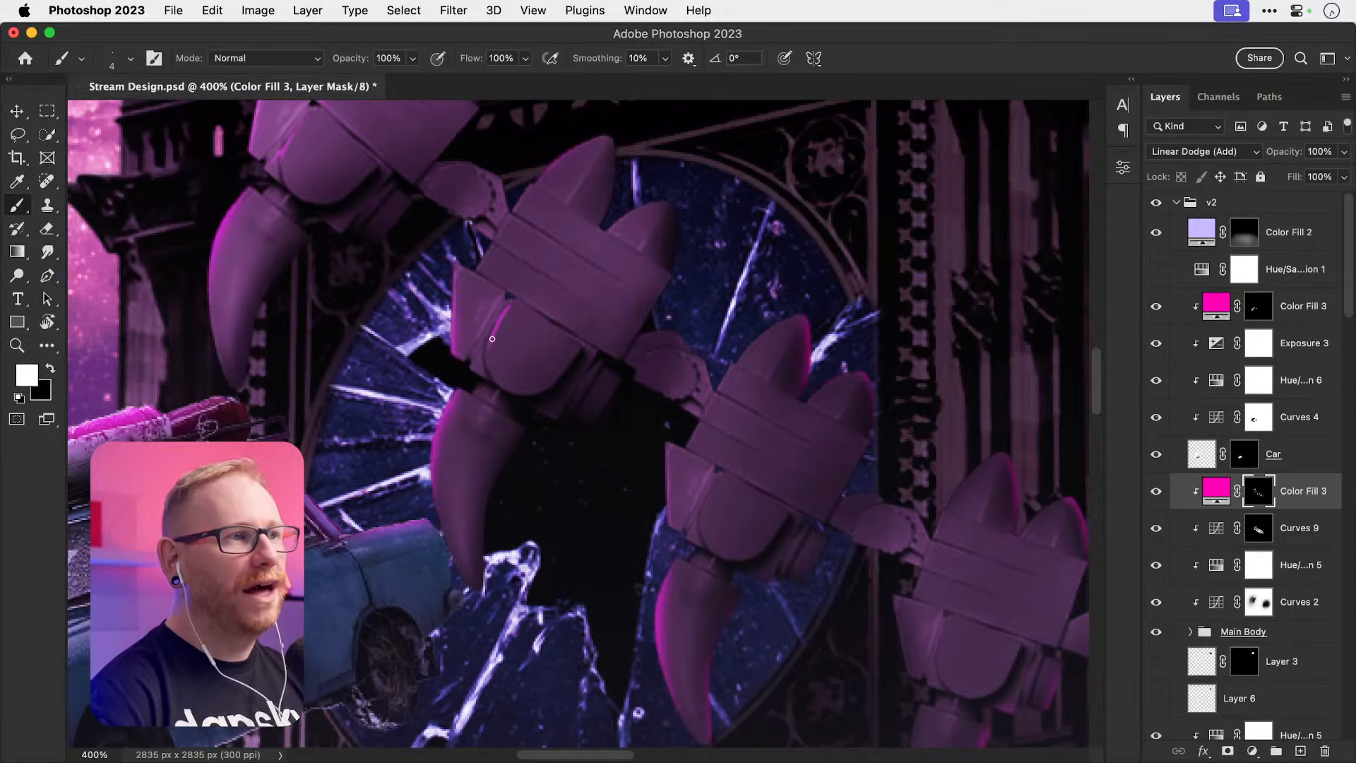
key("x")
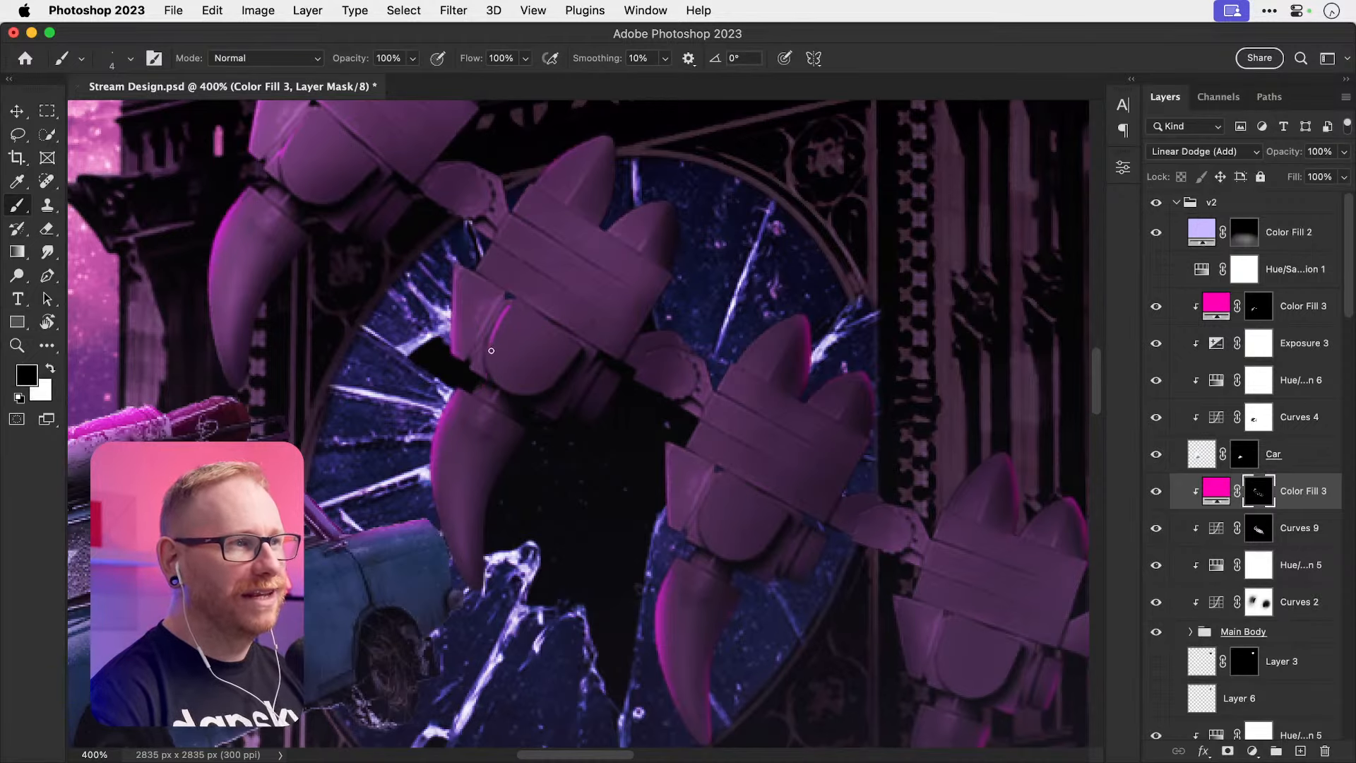
Step: Try to tone down the highlight on the rounded plate with a black stroke on the Color Fill 3 mask
key("super+1")
key("super+equal")
key("super+equal")
left_click_drag(442, 258, 432, 280)
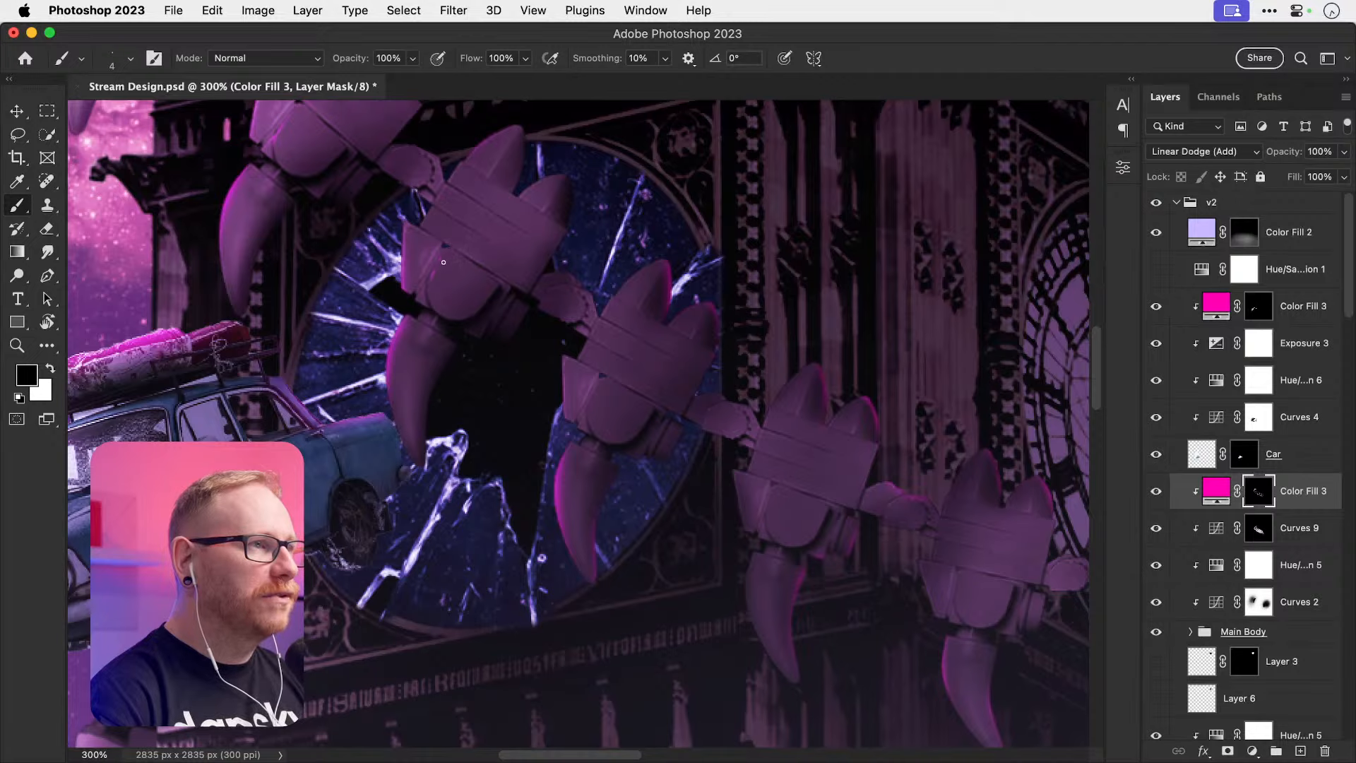
key("super+z")
Step: Paint thin pink highlights along the plate edges of the last tail segment and trim them back with black on the mask
key("super+minus")
key("super+minus")
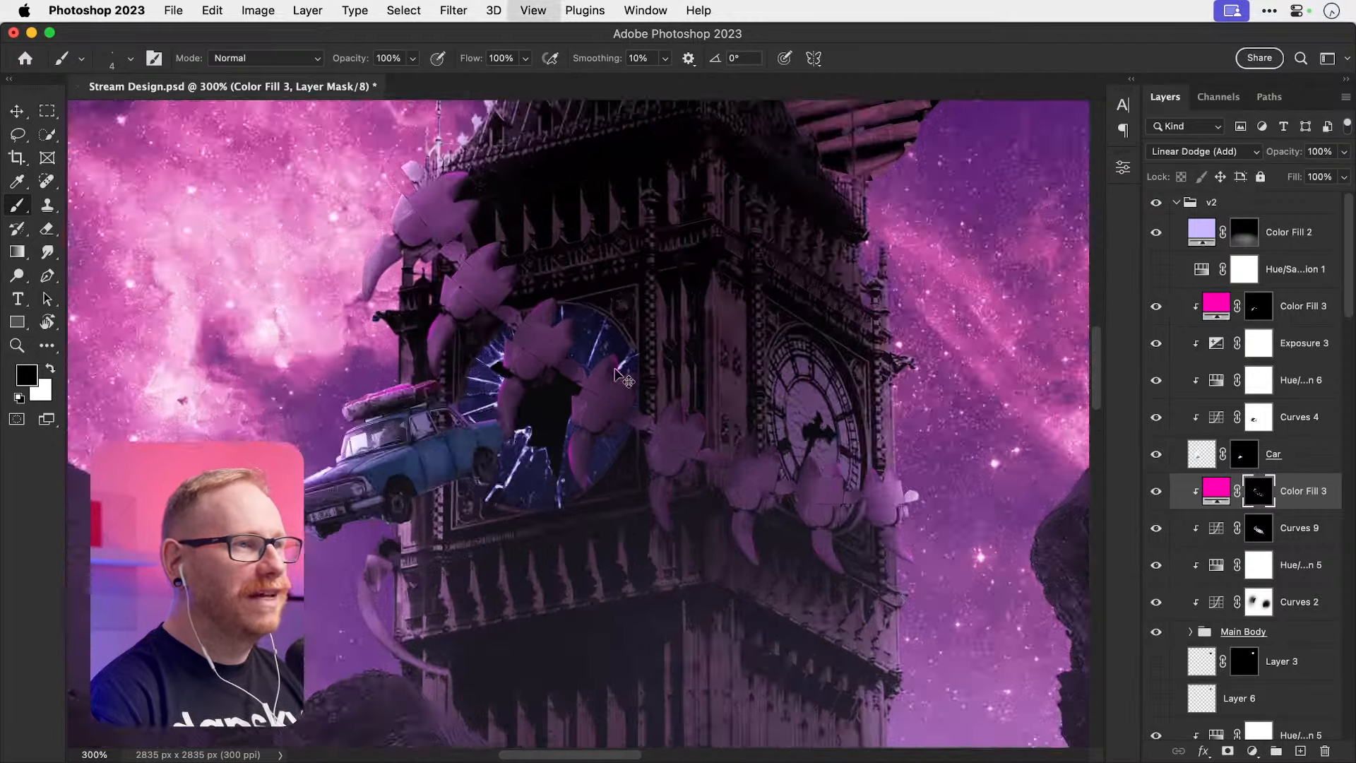
left_click_drag(708, 437, 480, 365)
key("z")
triple_click(590, 419)
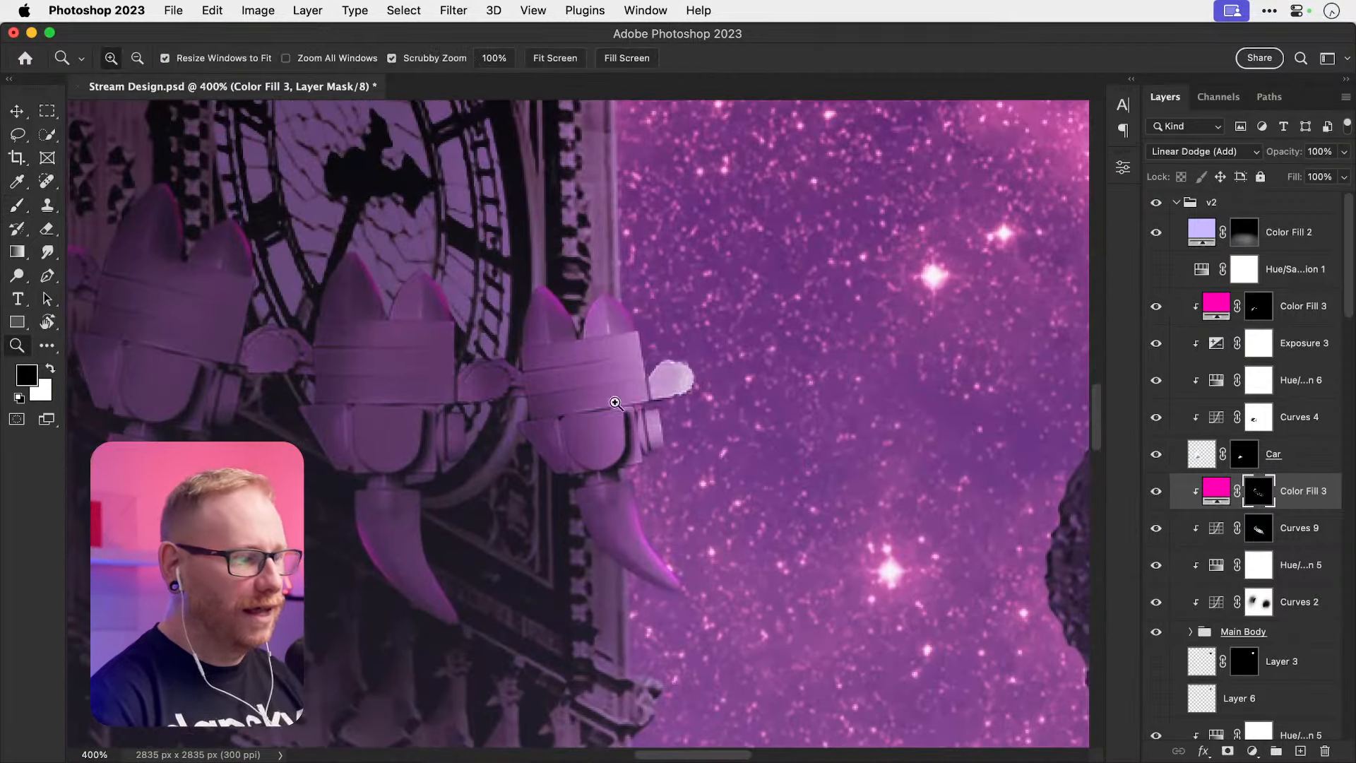
key("b")
key("x")
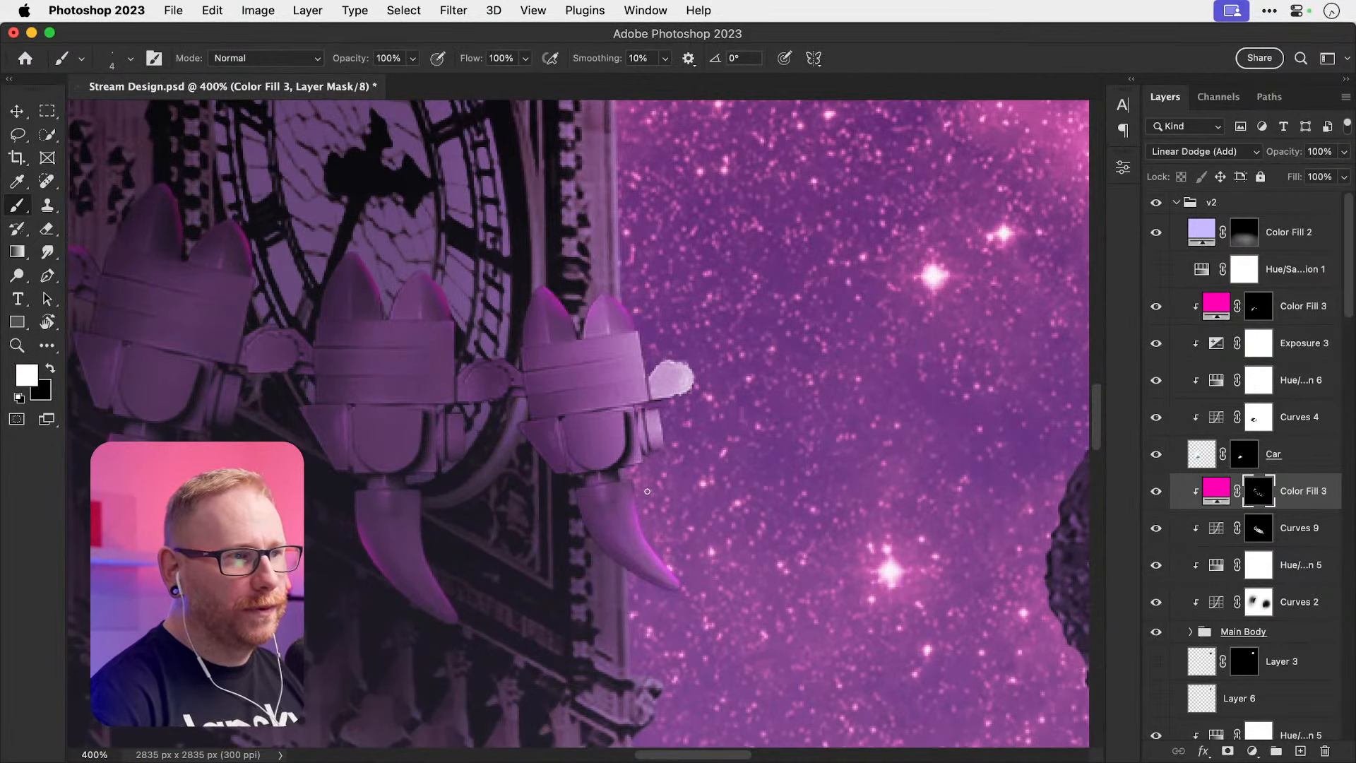
scroll(653, 408, "up", 1)
mouse_move(589, 349)
left_mouse_down()
mouse_move(625, 341)
mouse_move(642, 364)
left_mouse_up()
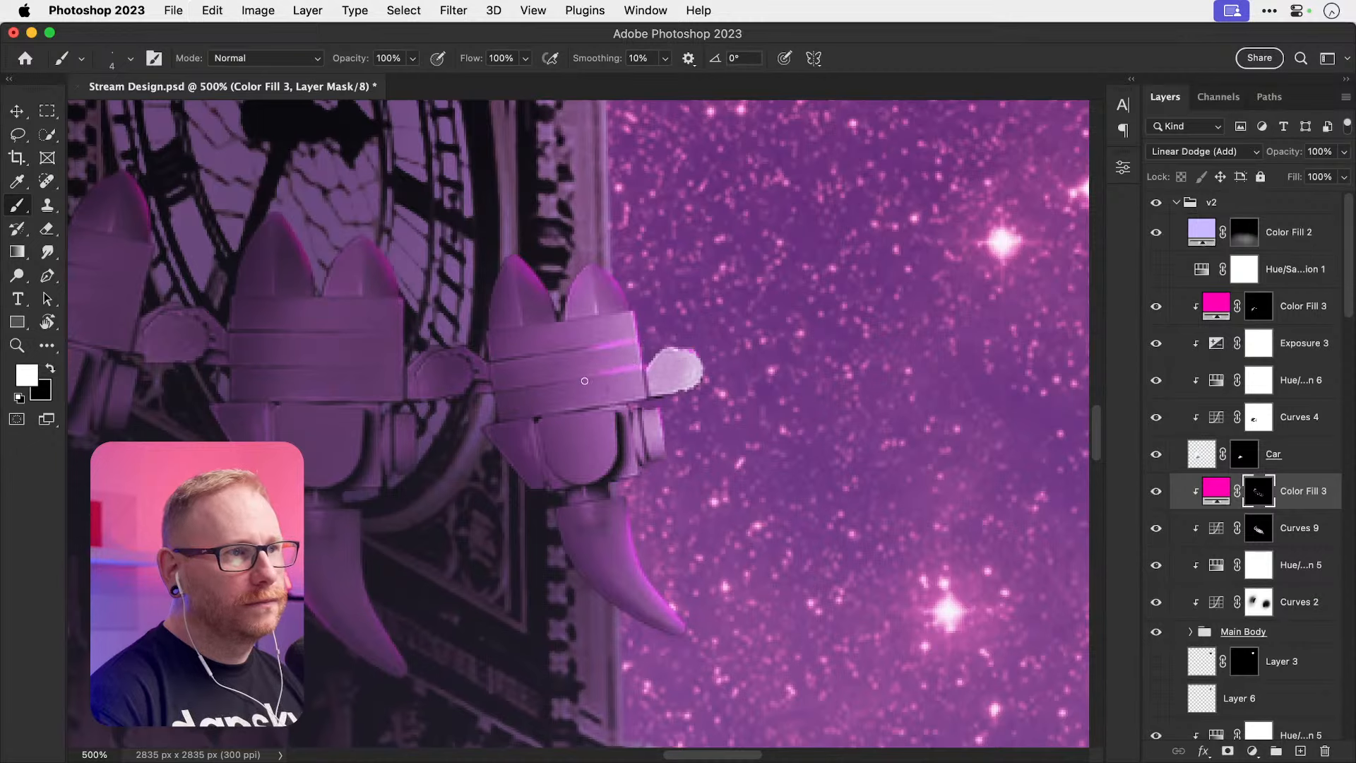
key("x")
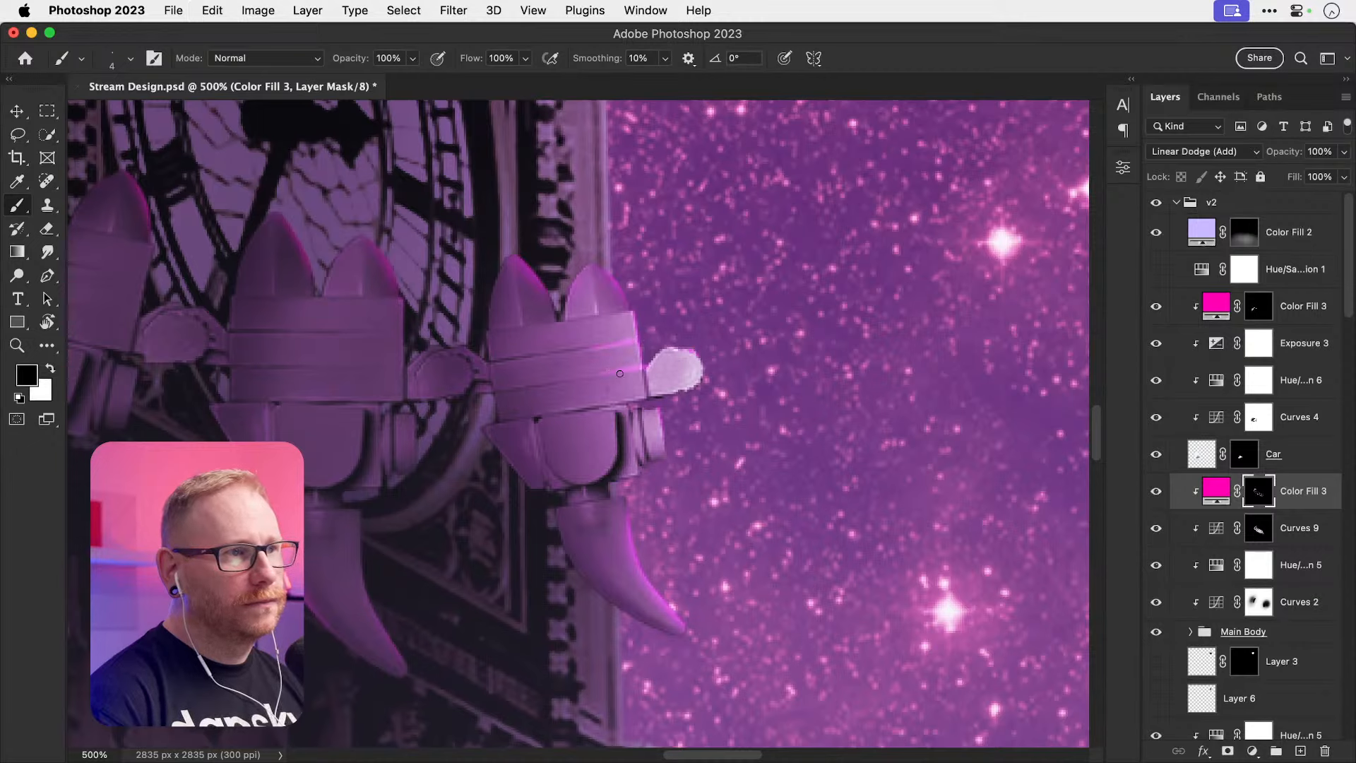
mouse_move(616, 472)
left_mouse_down()
mouse_move(612, 427)
mouse_move(612, 472)
left_mouse_up()
Step: Paint a pink rim highlight around the upper outer corner and side of the second-last tail segment's body
left_click_drag(452, 382, 579, 413)
key("x")
mouse_move(530, 378)
left_mouse_down()
mouse_move(529, 332)
mouse_move(426, 333)
mouse_move(514, 325)
left_mouse_up()
key("x")
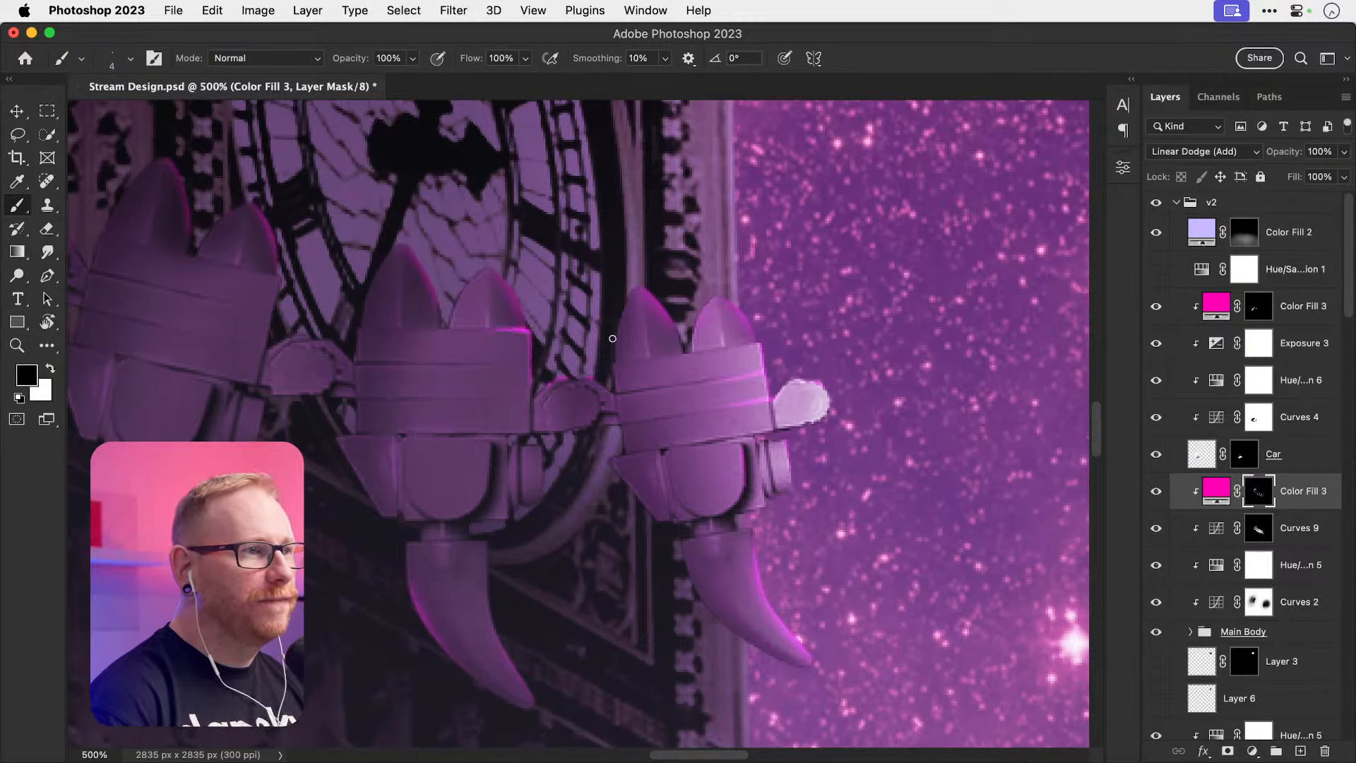
left_click_drag(524, 378, 664, 384)
Step: Paint a thin pink highlight along the claw of the second-last tail segment on the Color Fill 3 mask
key("x")
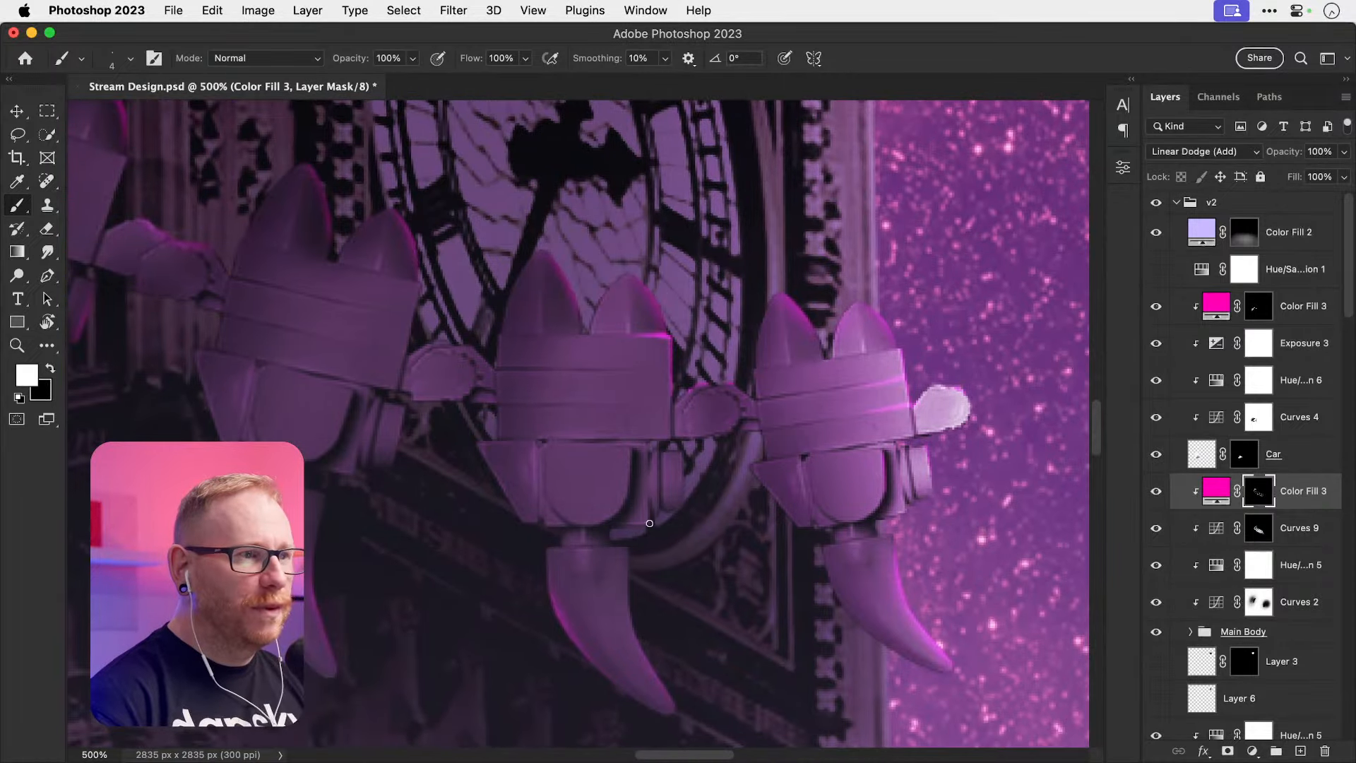
left_click_drag(652, 548, 503, 331)
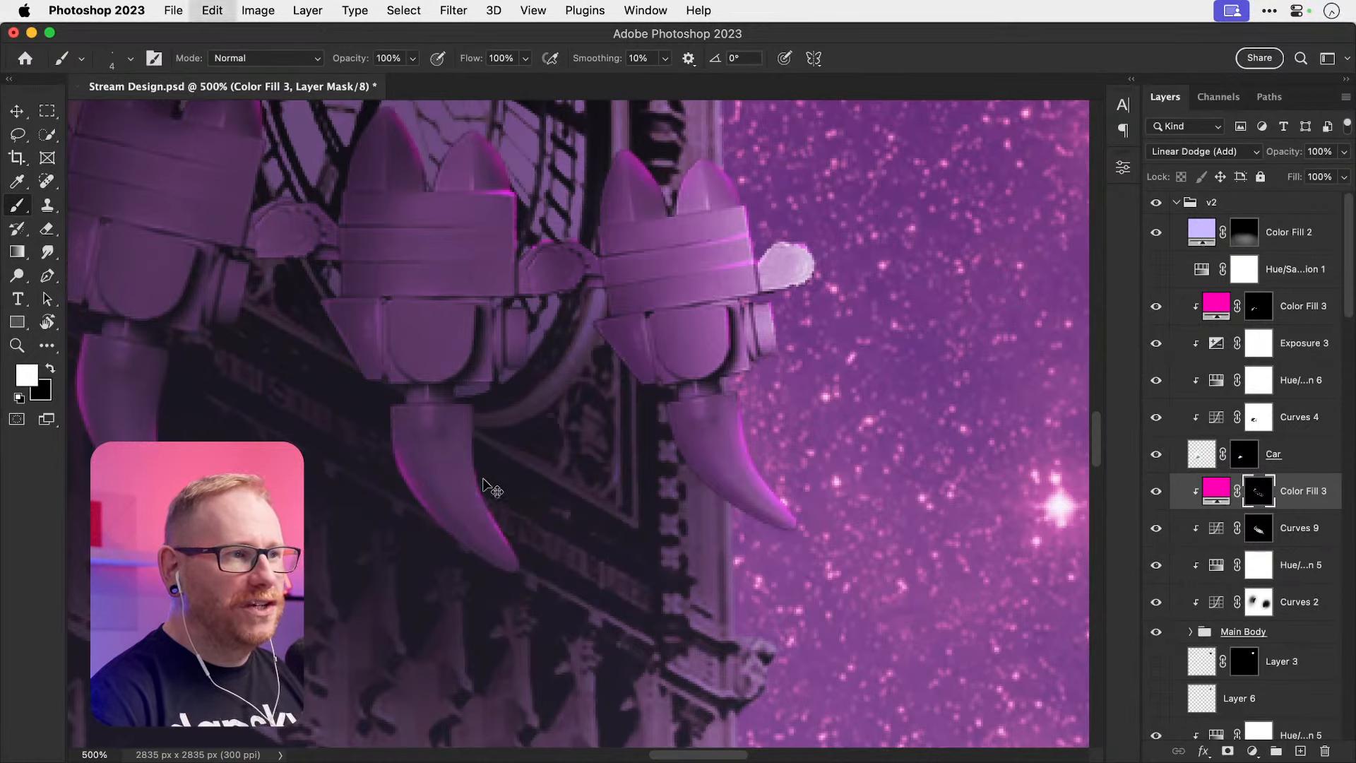
key("x")
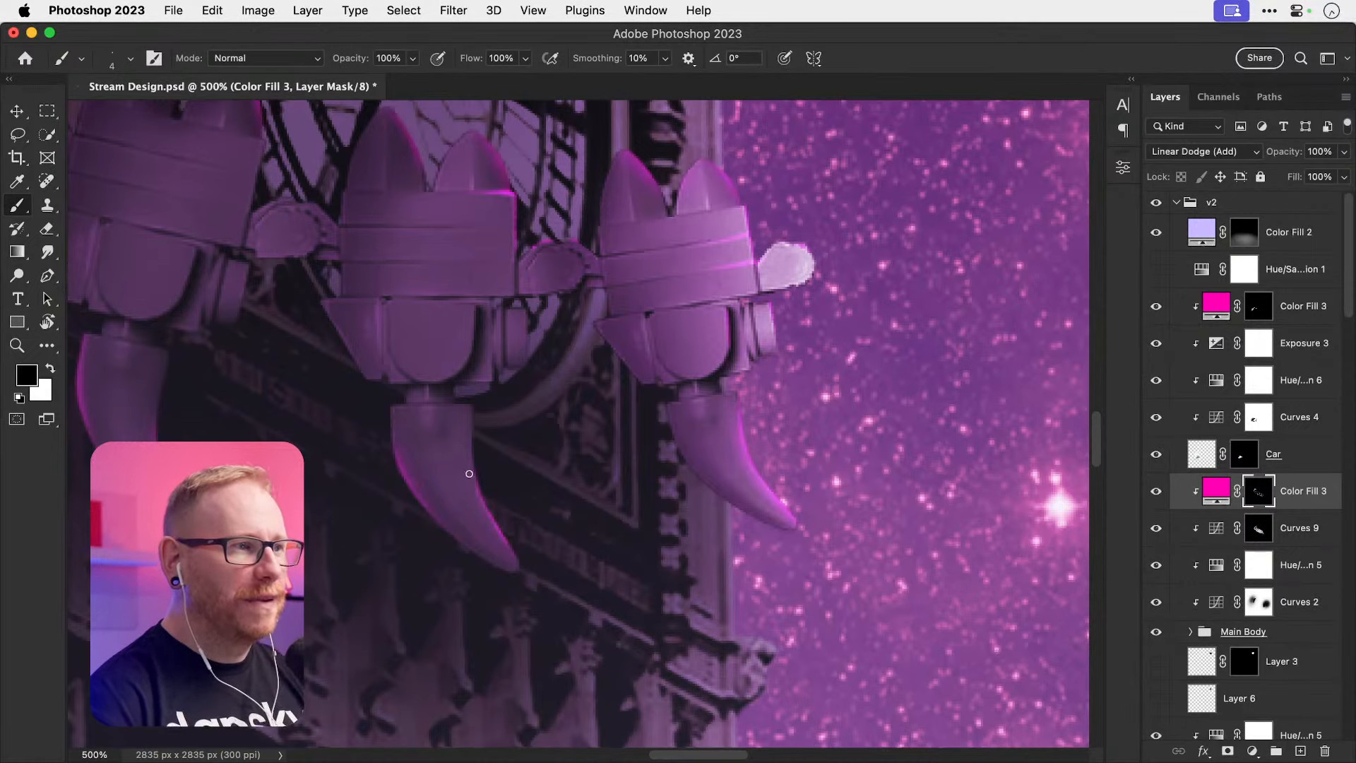
Step: Duplicate the pink Color Fill 3 layer above the tail and fill the copy's mask with black
key("super+1")
key("z")
left_click(557, 448)
left_click(560, 445)
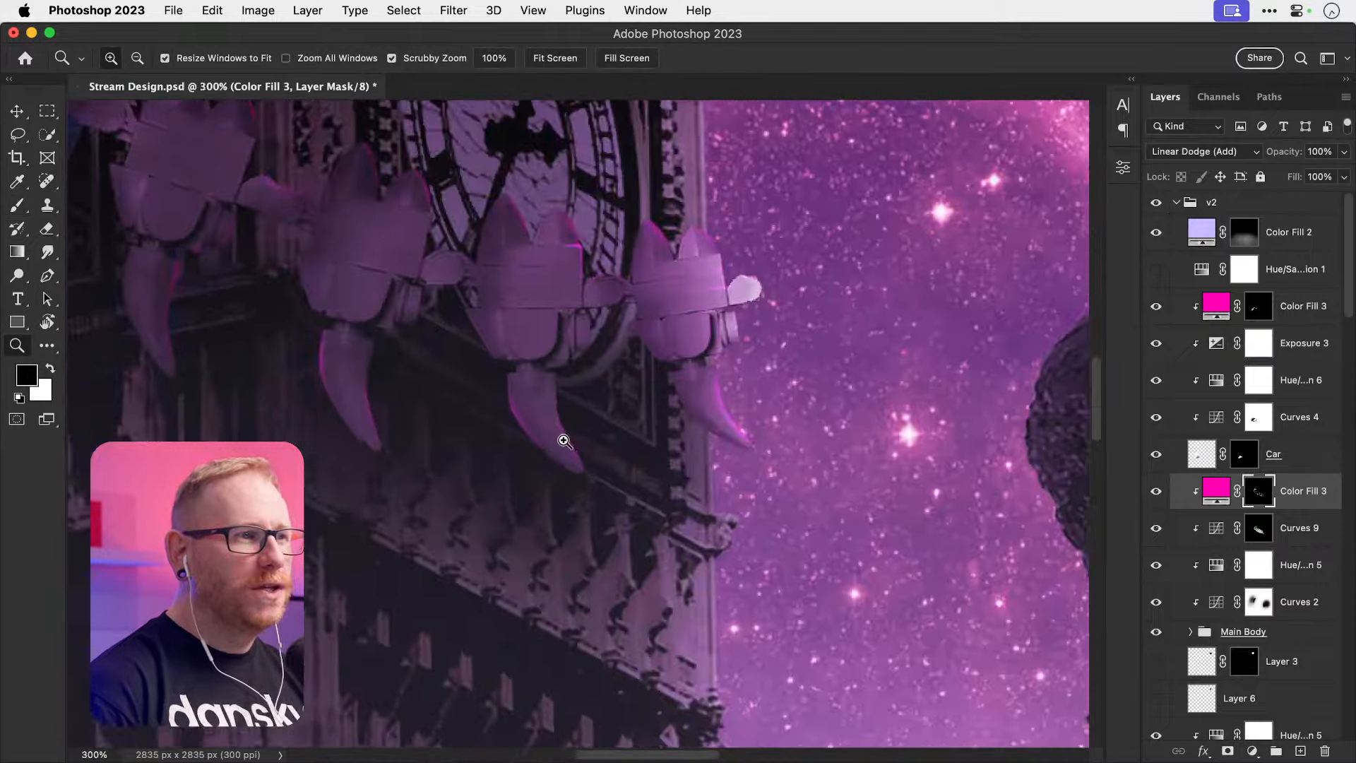
left_click(563, 445)
key("b")
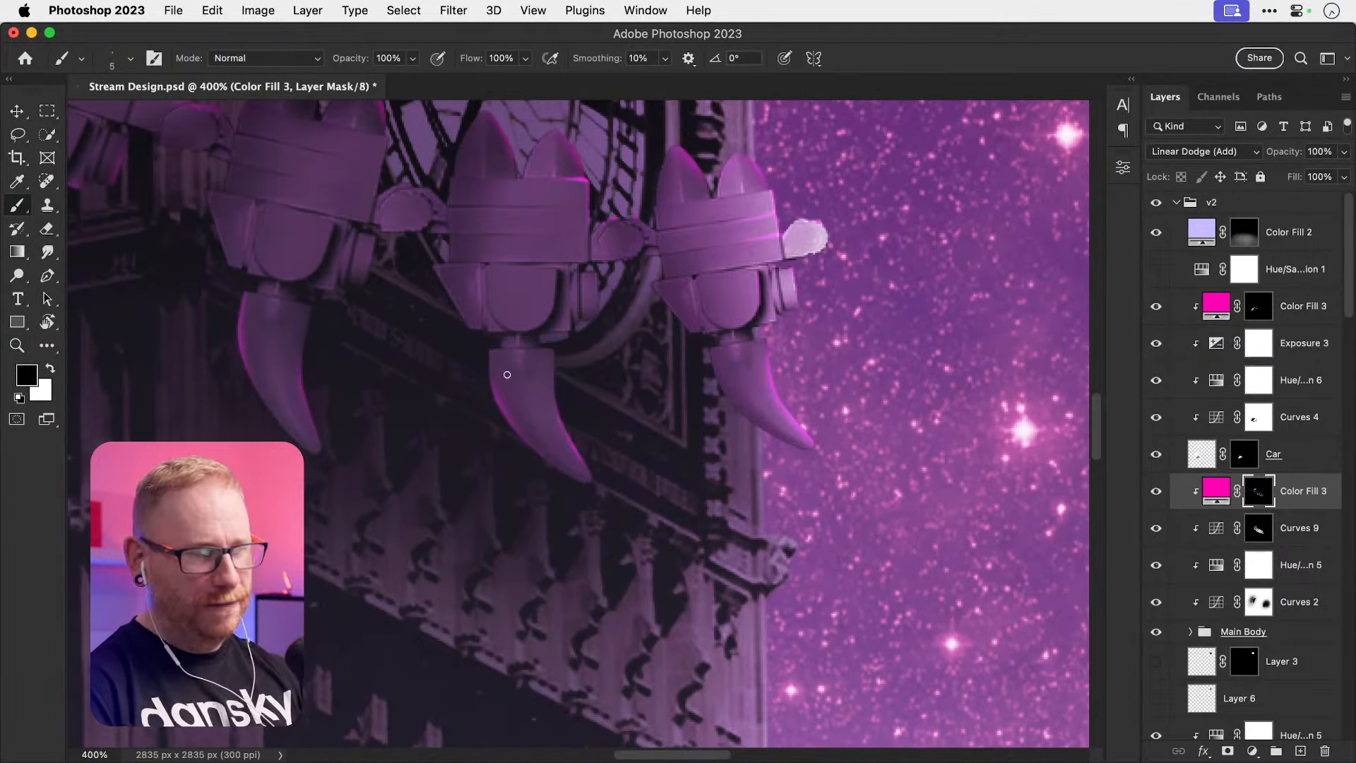
key("bracketright")
key("bracketright")
key("bracketright")
key("bracketright")
key("bracketright")
key("bracketright")
key("bracketright")
key("bracketright")
key("bracketright")
key("super+1")
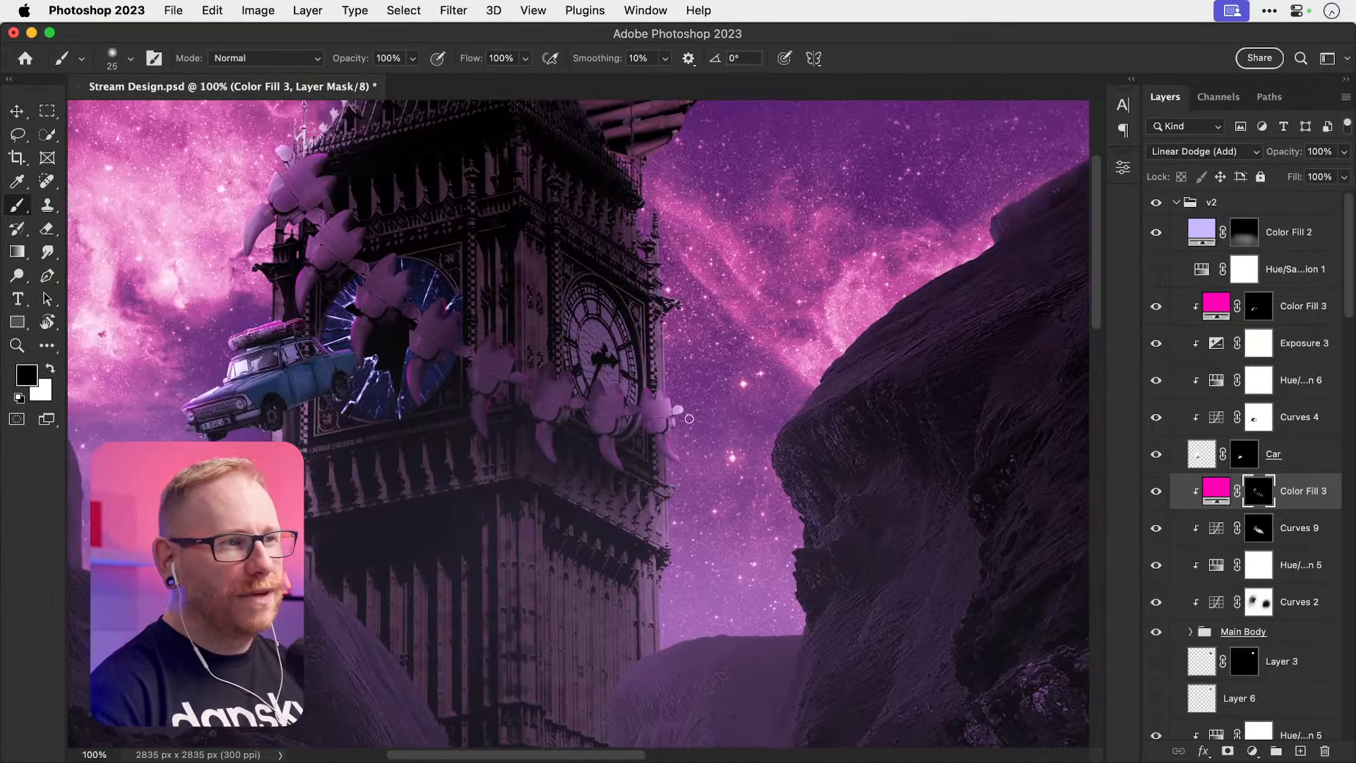
key("super+j")
key("alt+BackSpace")
key("x")
Step: Paint a soft pink glow over the tail segments on the new mask with a 175 px brush at 10% flow
key("bracketright")
key("bracketright")
key("bracketright")
key("bracketright")
key("bracketright")
key("bracketright")
key("bracketright")
key("bracketright")
key("bracketright")
key("bracketright")
key("bracketright")
key("bracketright")
key("bracketright")
key("shift+1")
scroll(689, 419, "up", 4)
left_click_drag(353, 332, 381, 487)
left_click_drag(678, 516, 700, 473)
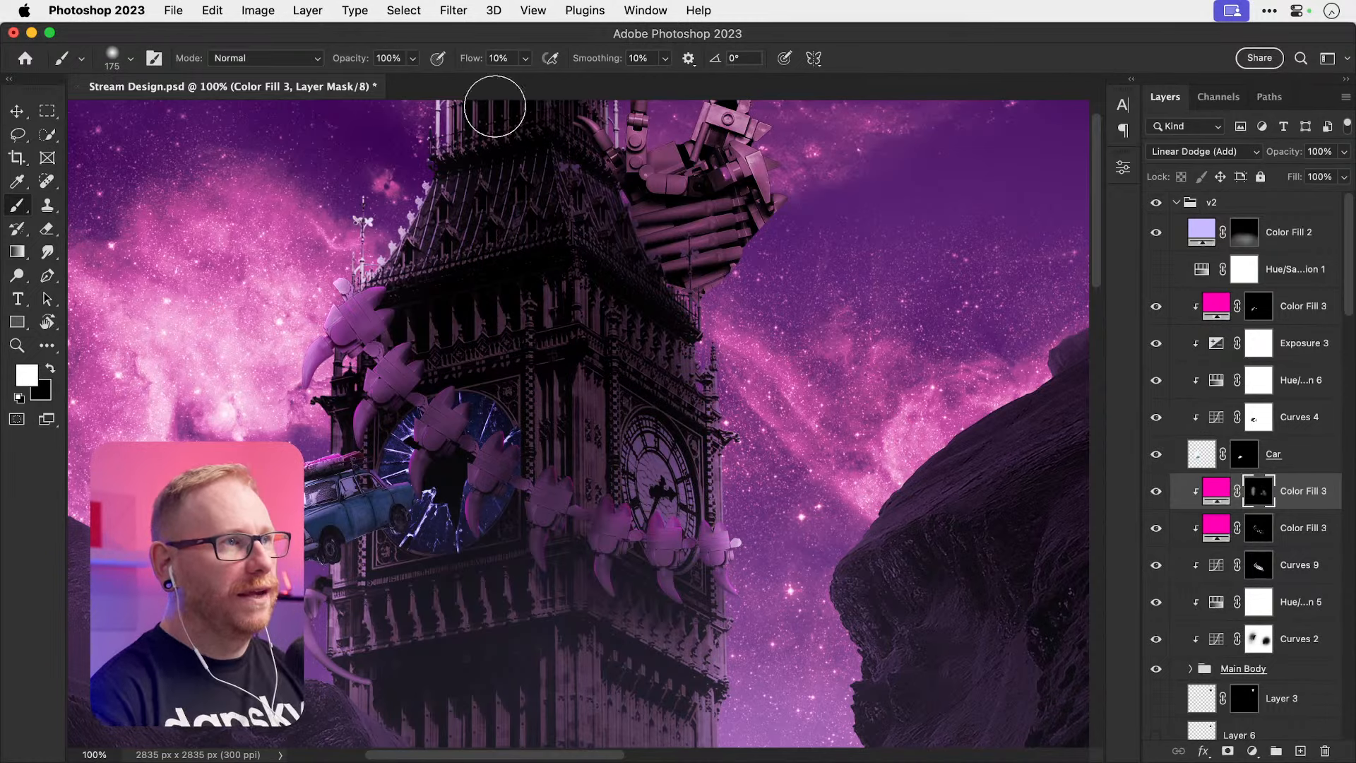
Step: Lower the brush flow to 2% and build up a faint pink glow on the tail segments around the tower
left_click(524, 60)
left_click_drag(527, 84, 519, 83)
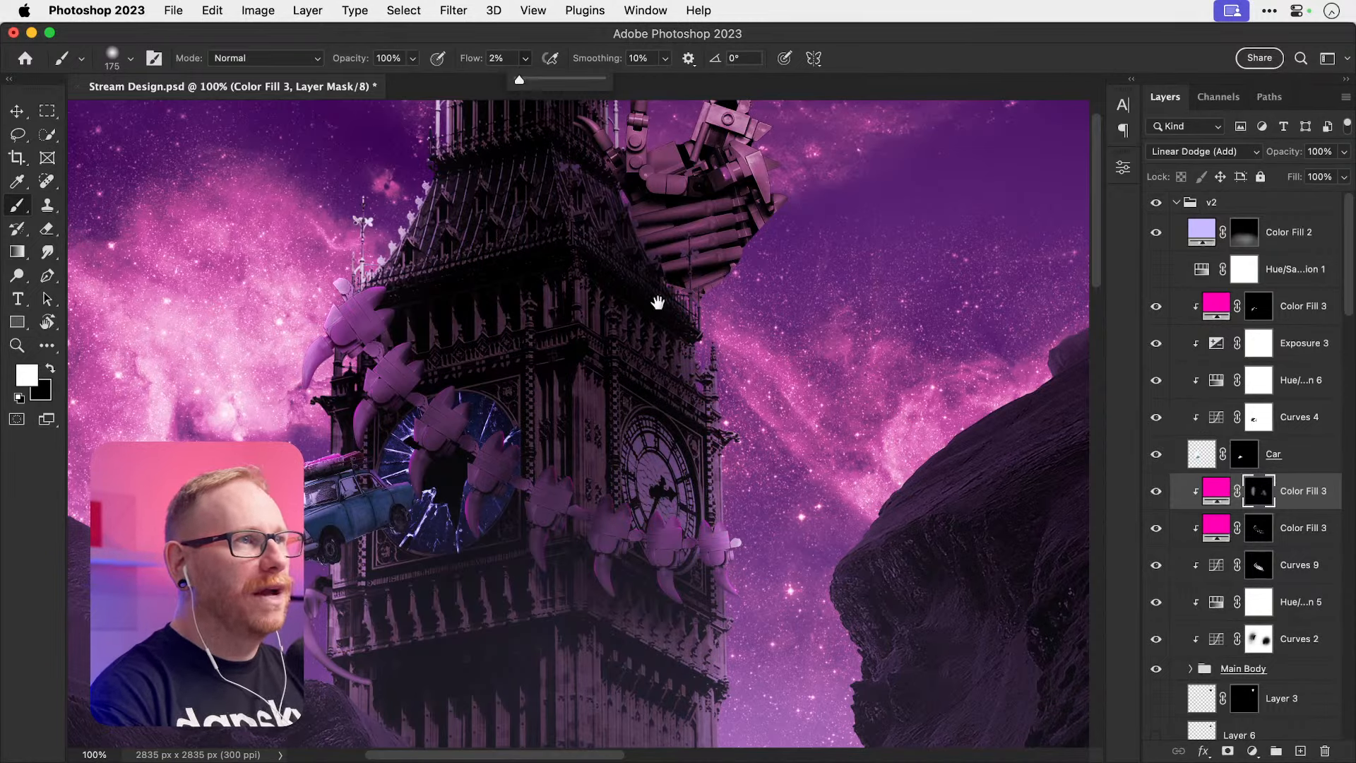
mouse_move(710, 554)
left_mouse_down()
mouse_move(620, 429)
mouse_move(642, 454)
mouse_move(672, 455)
left_mouse_up()
key("super+space")
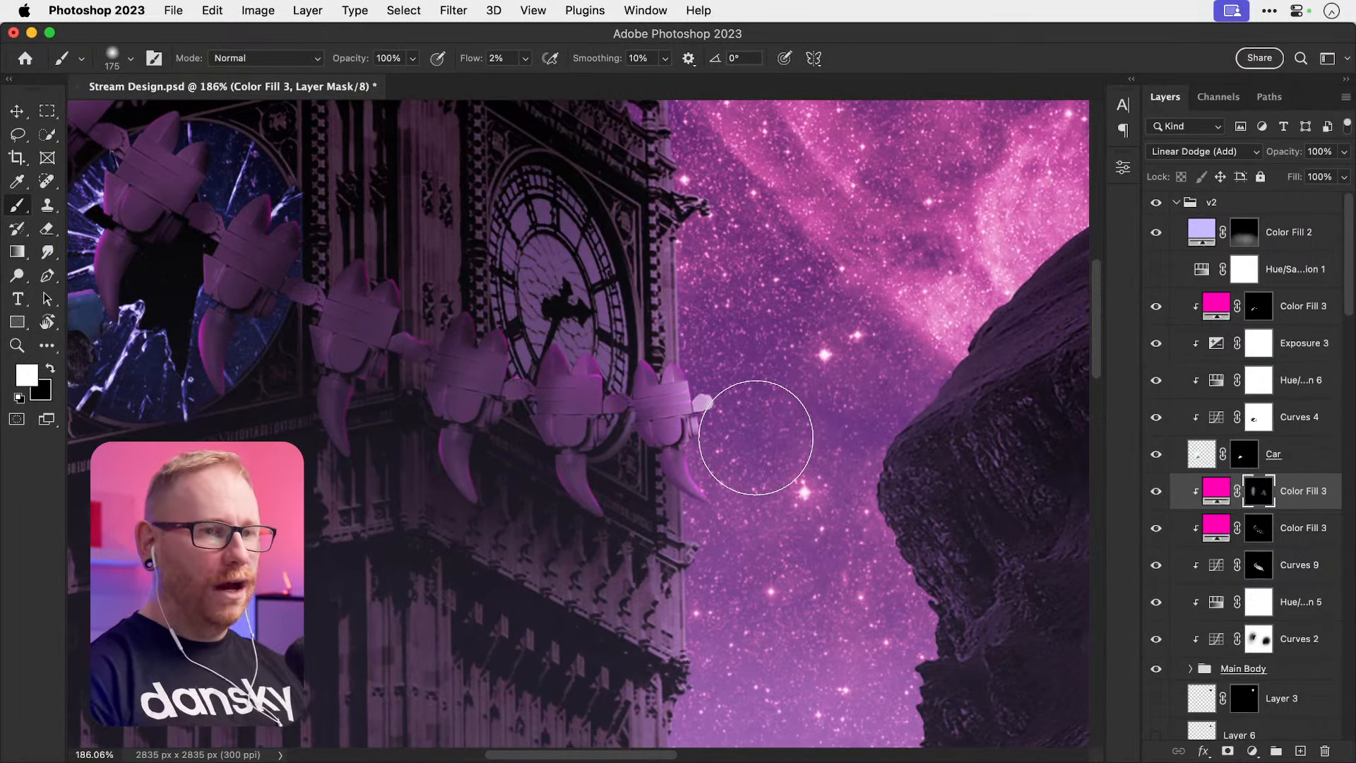
scroll(966, 407, "left", 5)
scroll(966, 407, "up", 3)
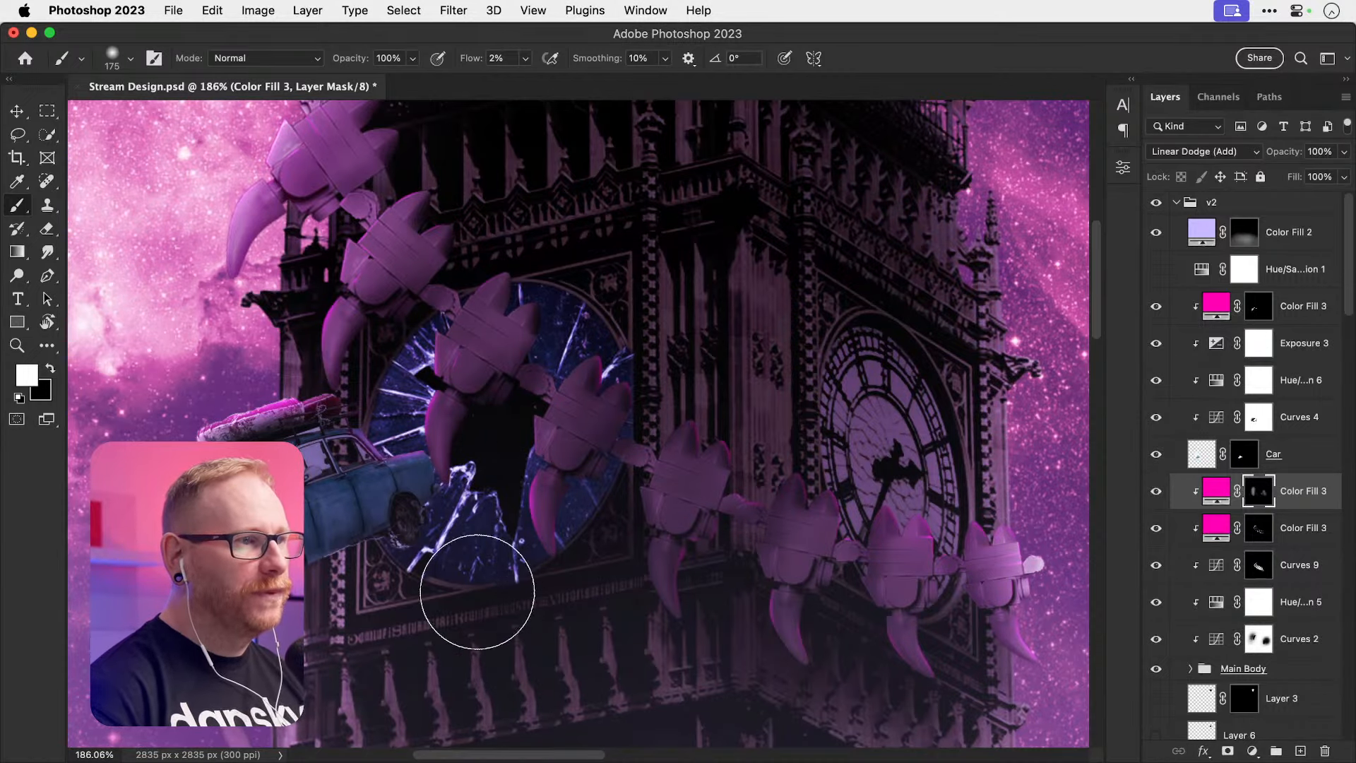
scroll(434, 308, "down", 5)
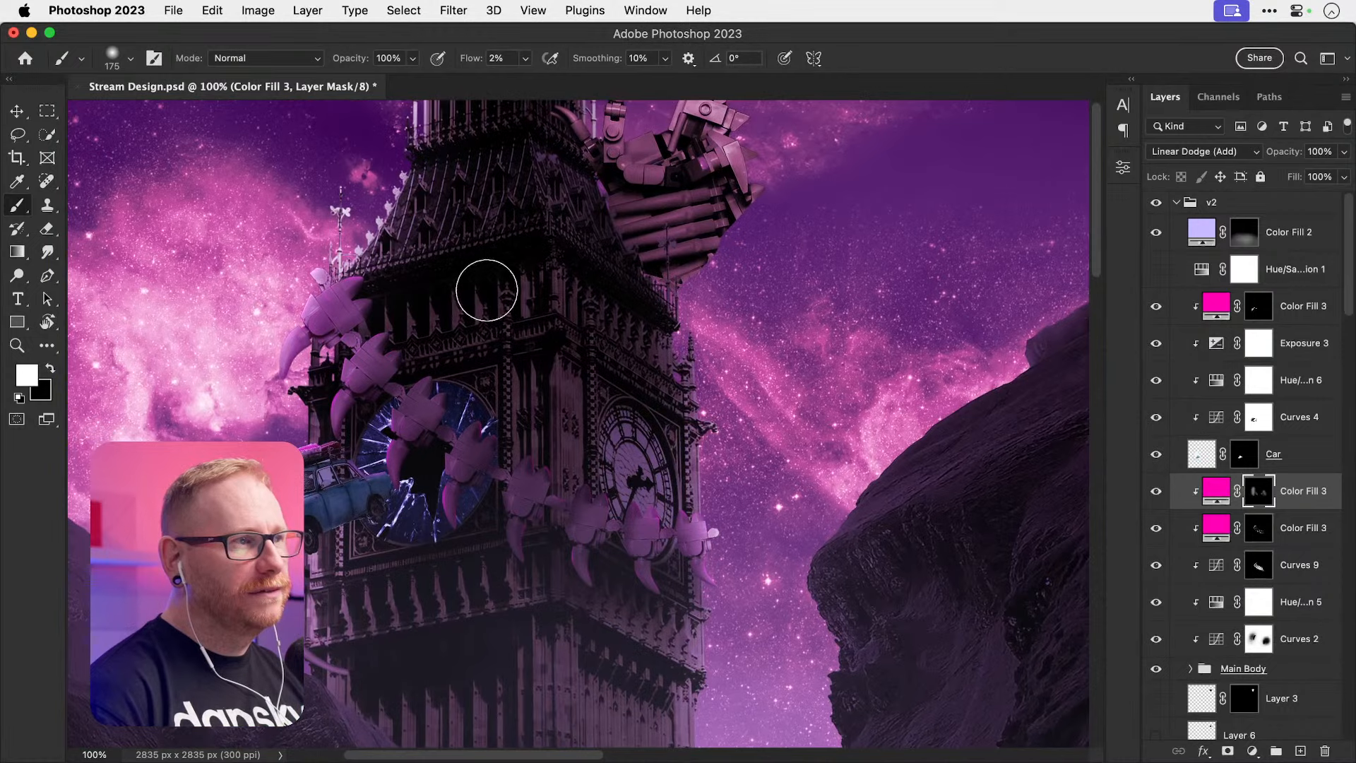
Step: Compare the tail with and without the new pink glow layer, and examine the car and broken glass up close
key("v")
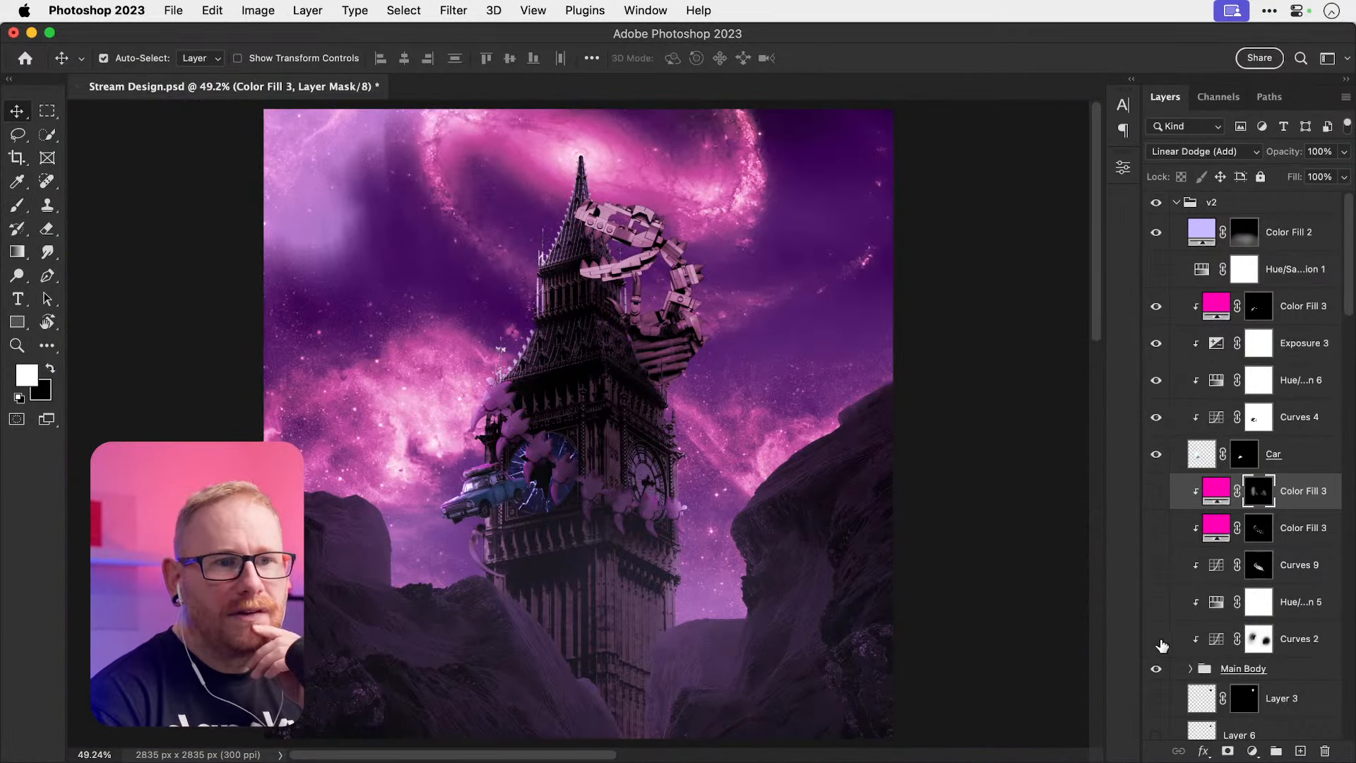
left_click(1157, 492)
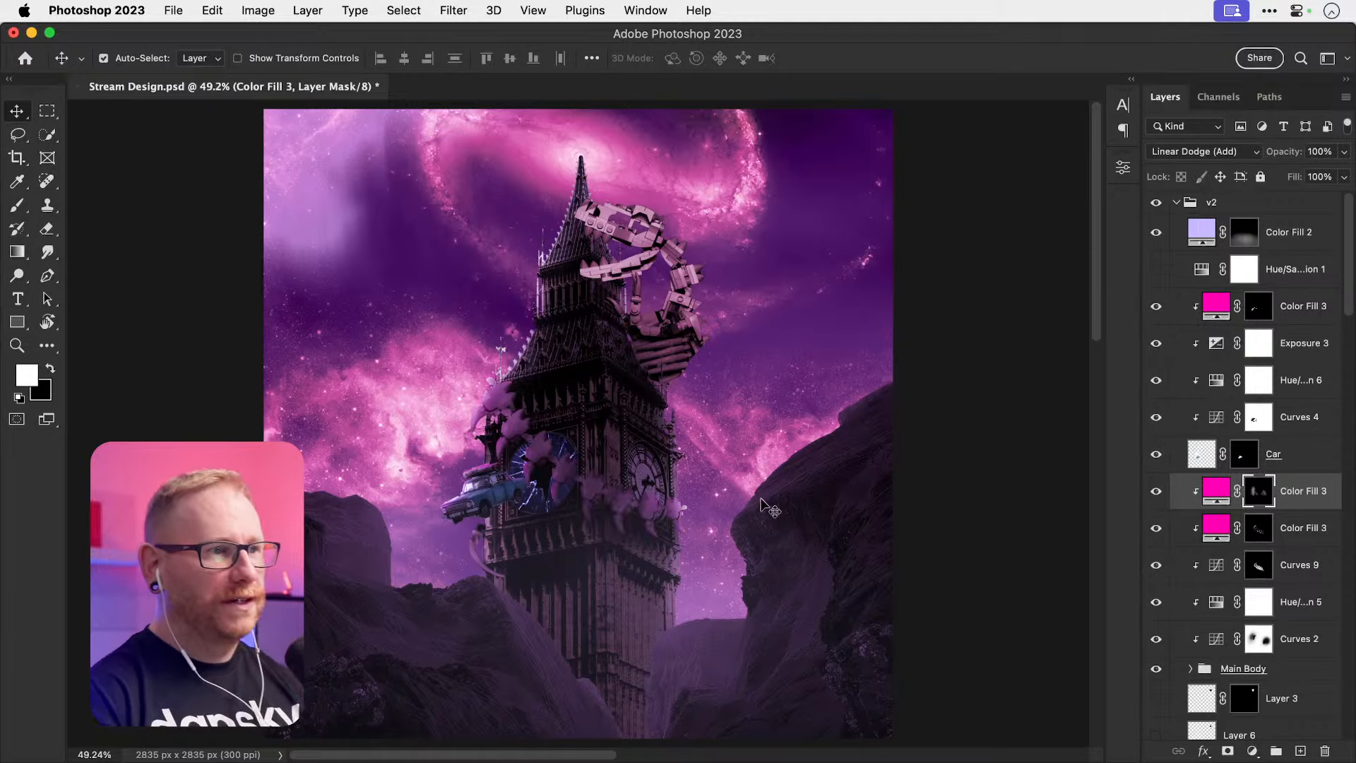
key("z")
left_click(598, 507)
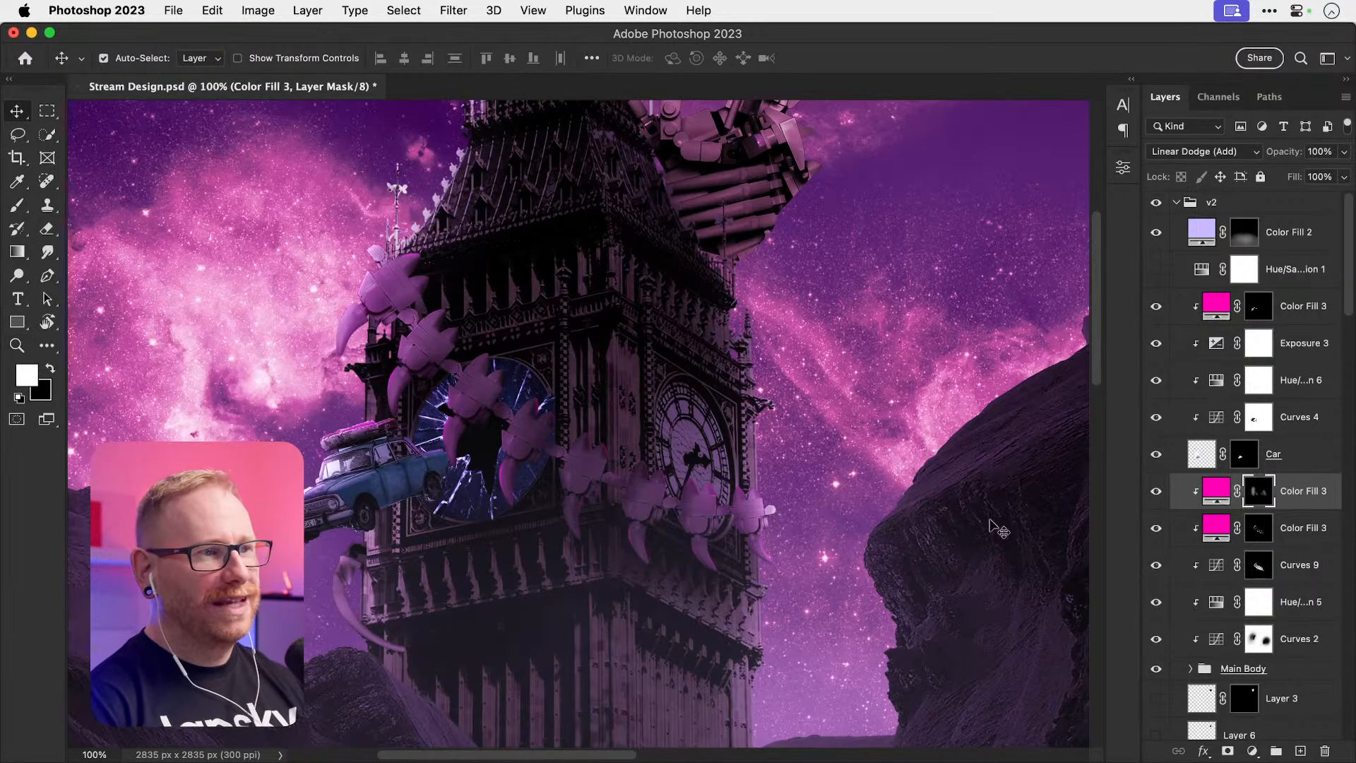
left_click(1157, 492)
left_click(1157, 492)
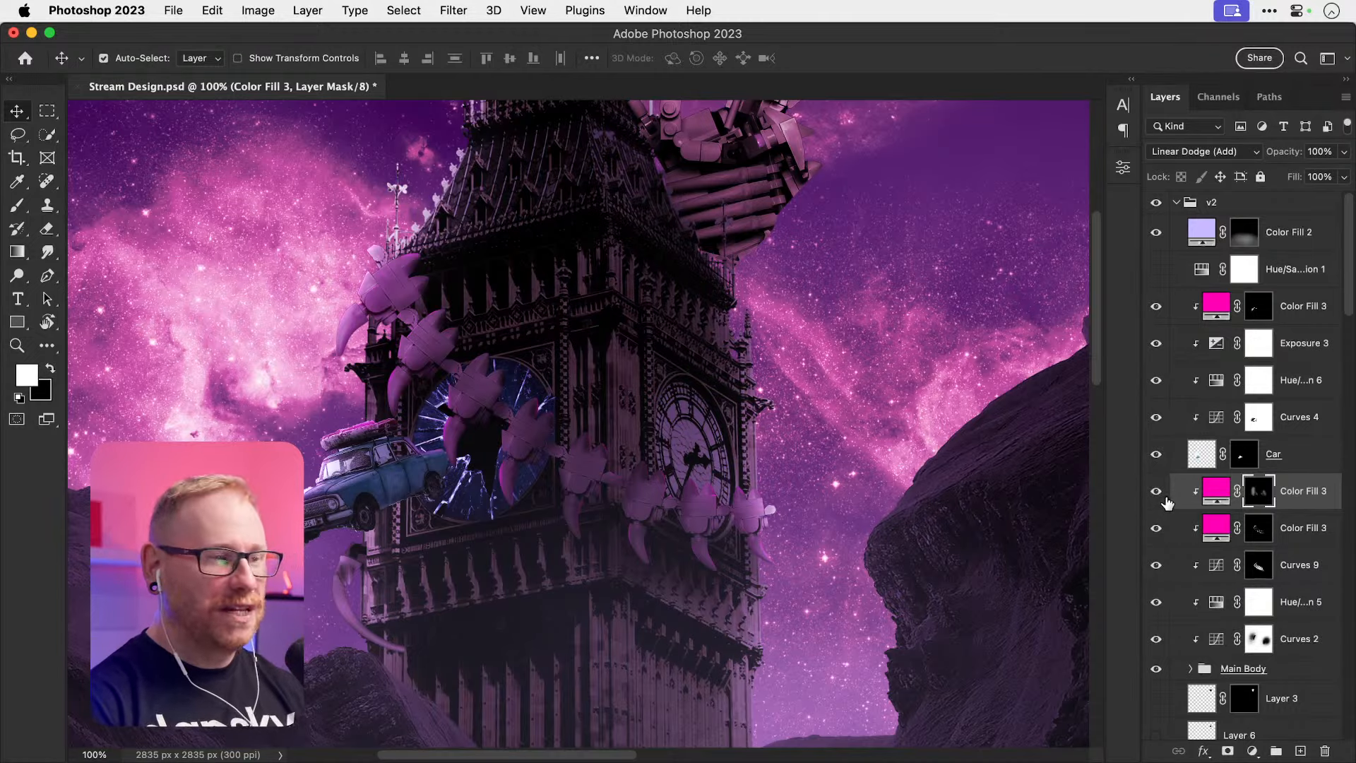
key("z")
left_click(306, 496)
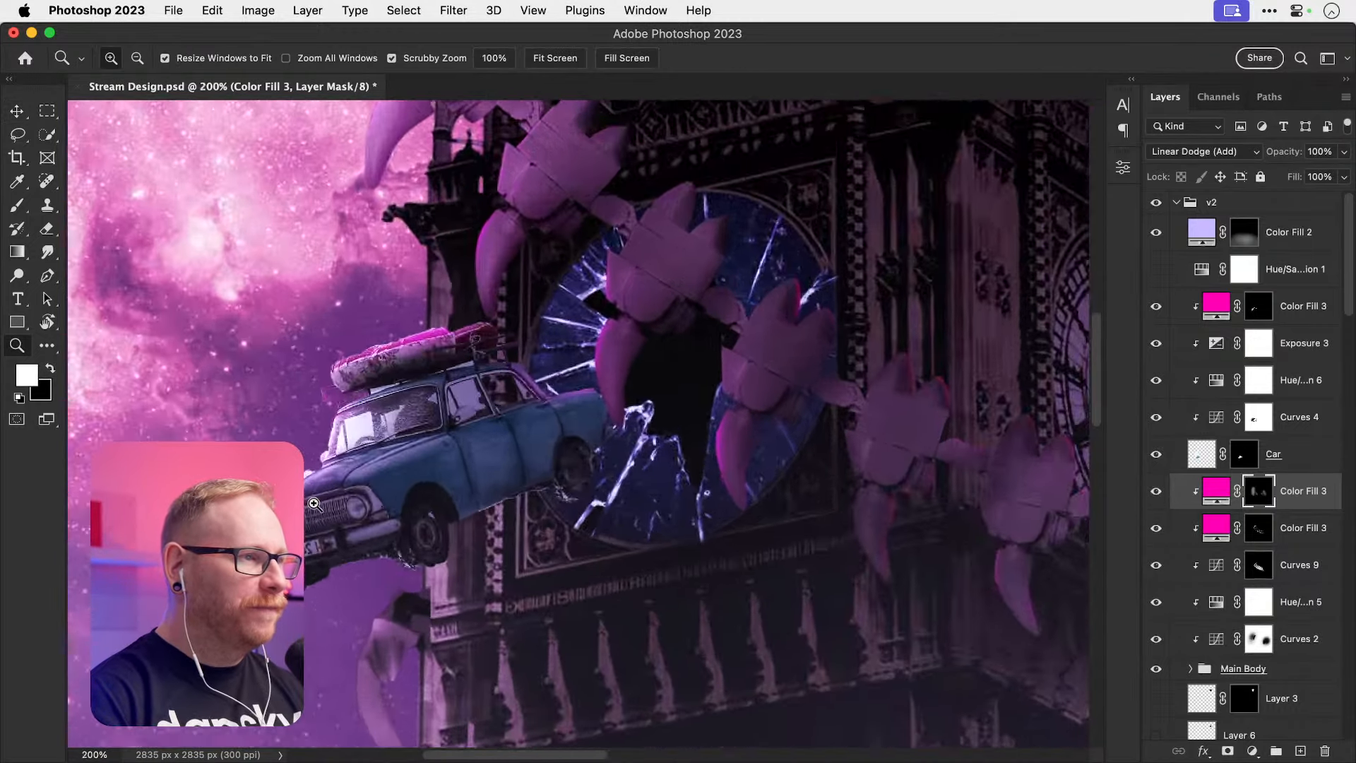
left_click(307, 496)
key("v")
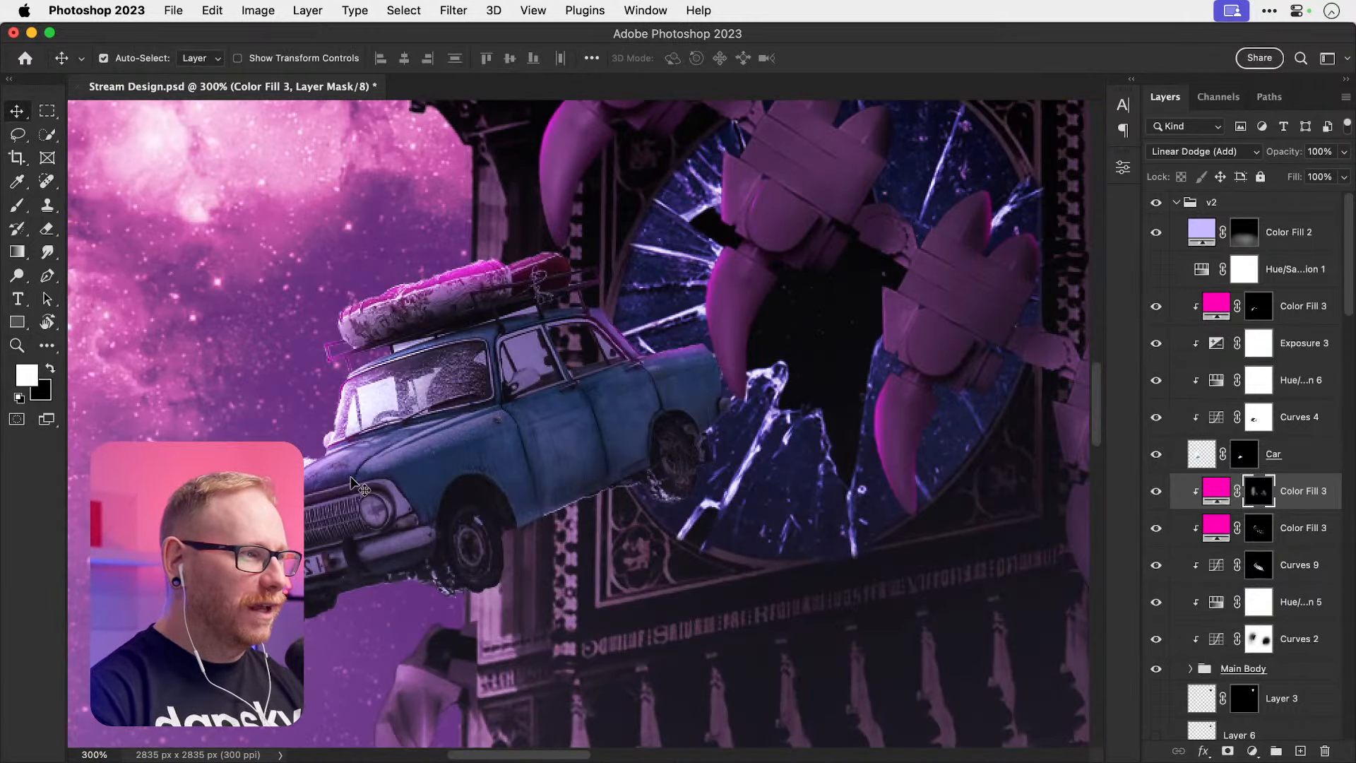
Step: Undo the Dino layer's inversion and darken the dinosaur with Curves 6, lowering the white point output to 101 and pulling down the midtones
left_click(1218, 477)
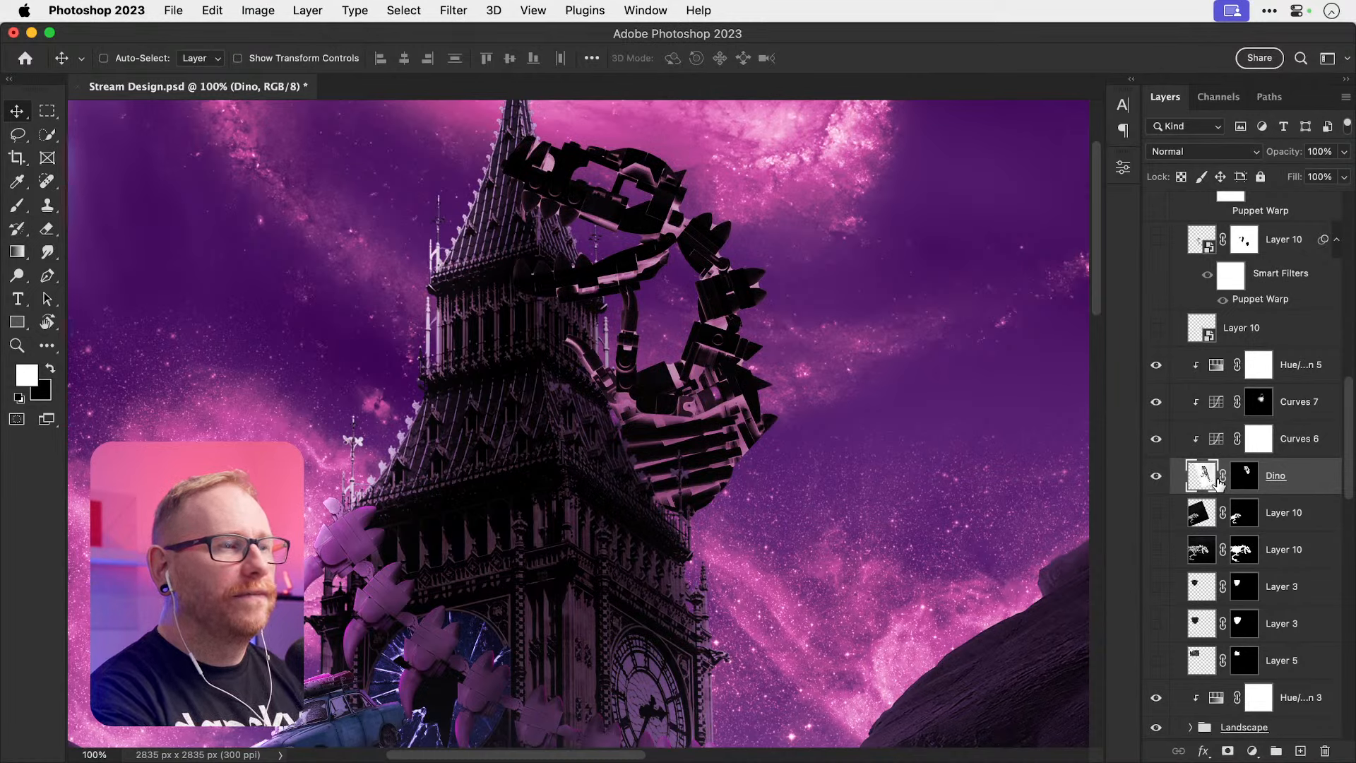
key("super+z")
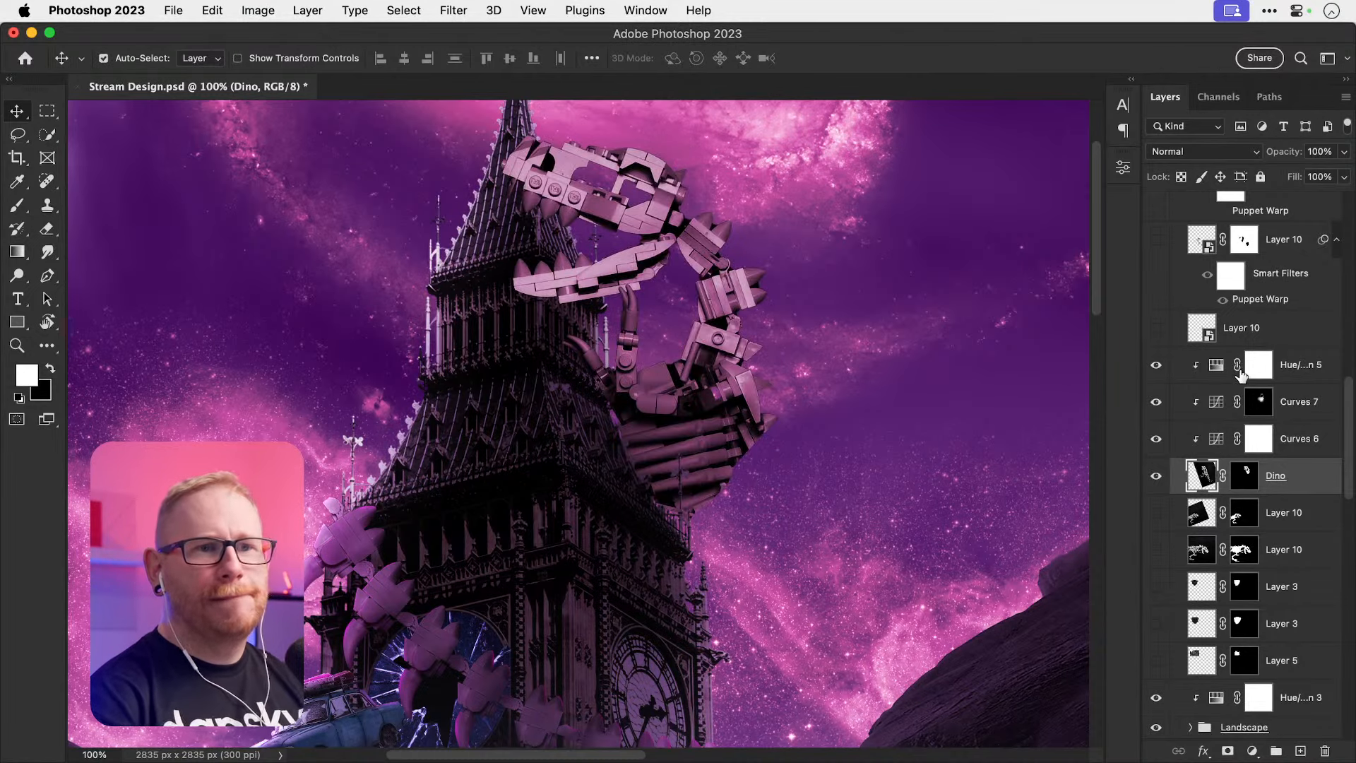
left_click(1156, 439)
left_click(1157, 439)
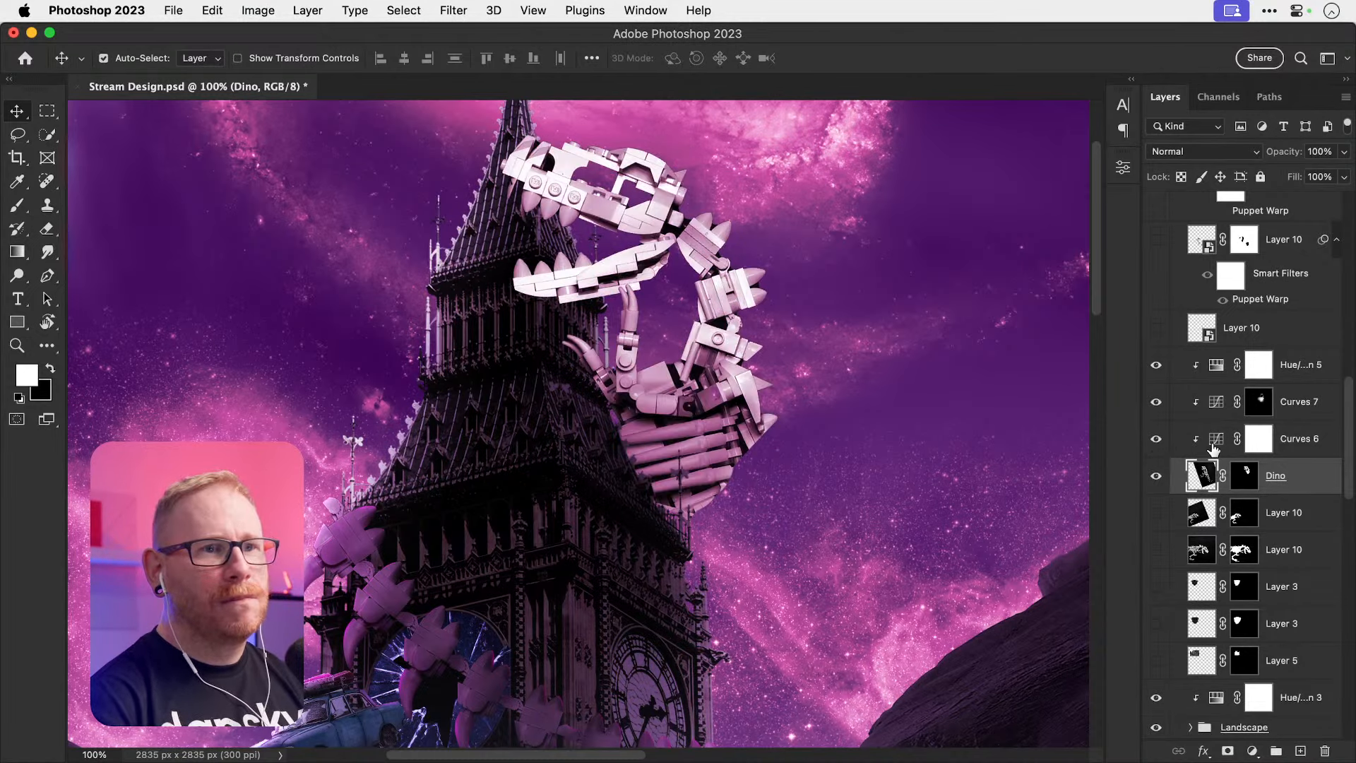
double_click(1214, 441)
left_click_drag(985, 349, 1083, 309)
left_click(985, 363)
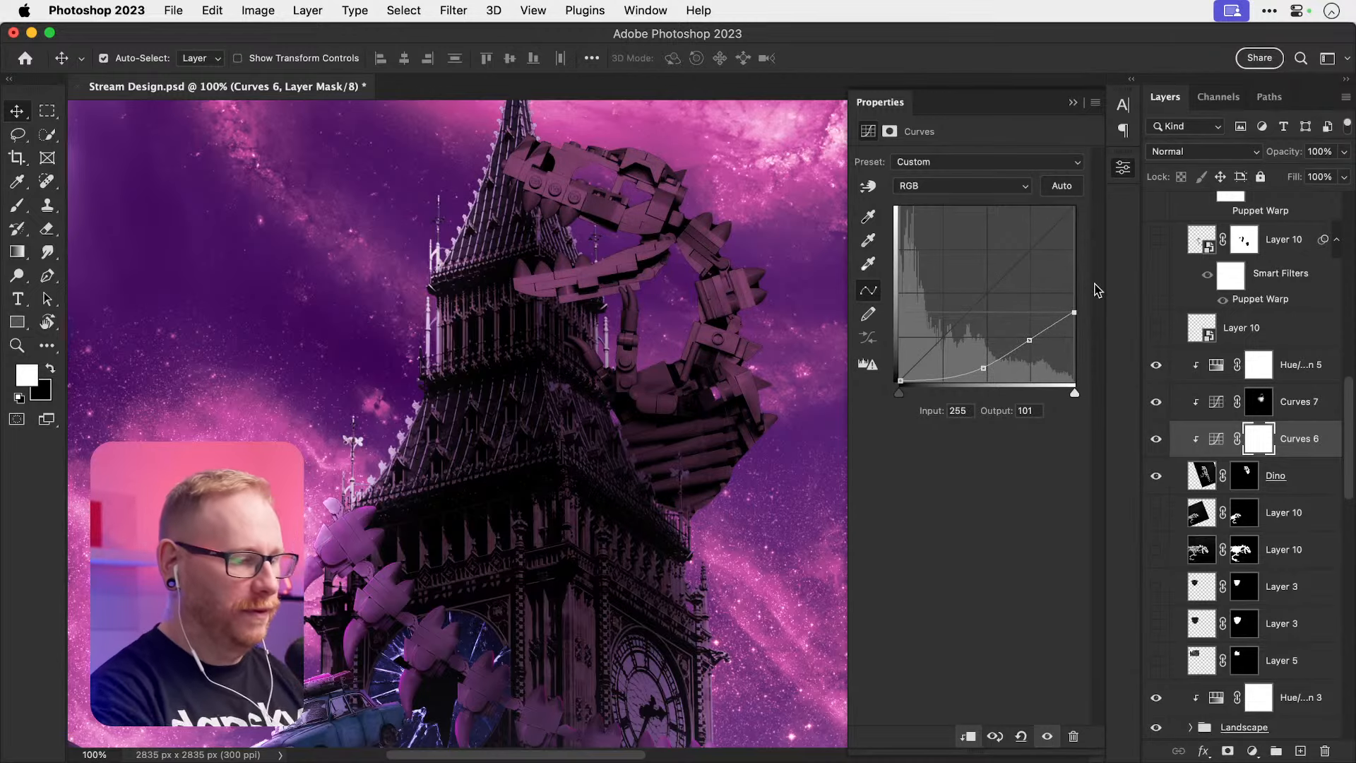
Step: Compare the whole composite with and without the Curves 6 darkening on the dinosaur
key("super+0")
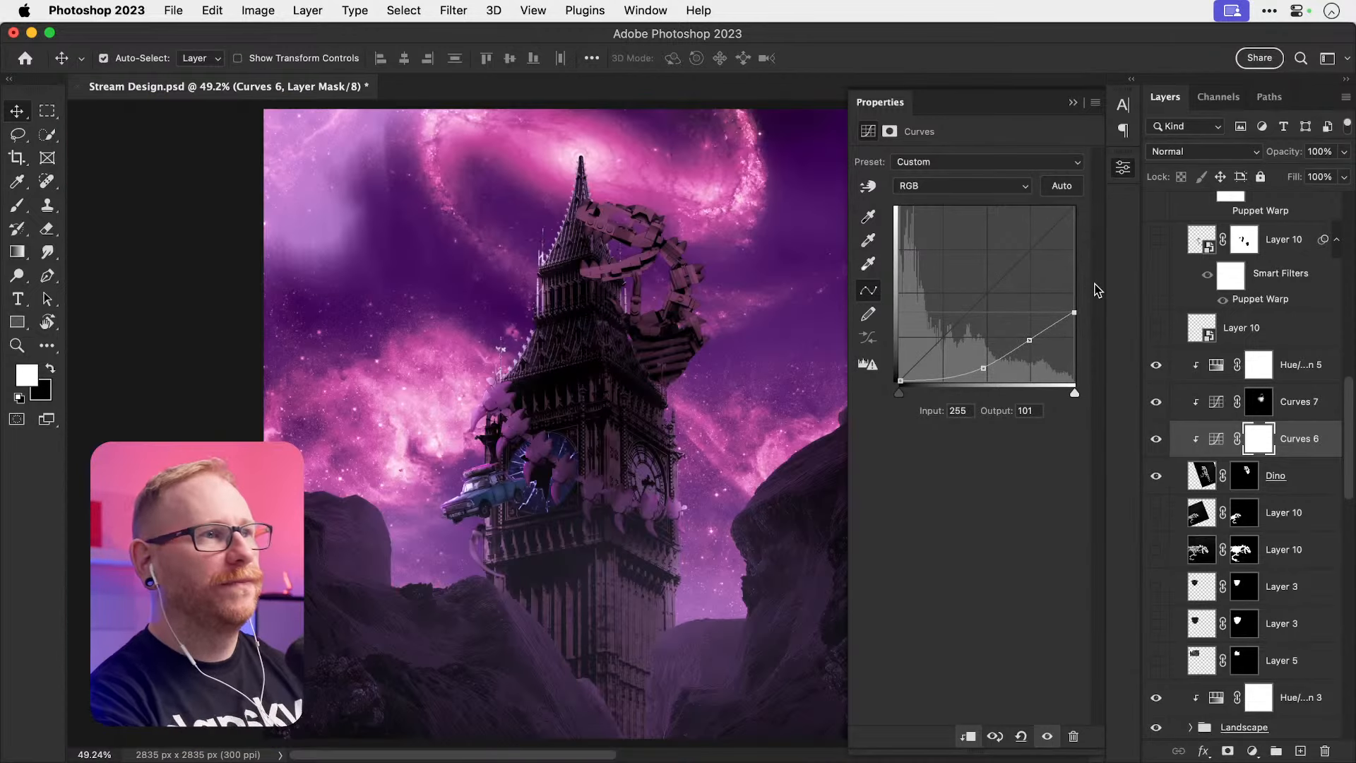
left_click(1156, 439)
left_click(1158, 441)
left_click(1157, 440)
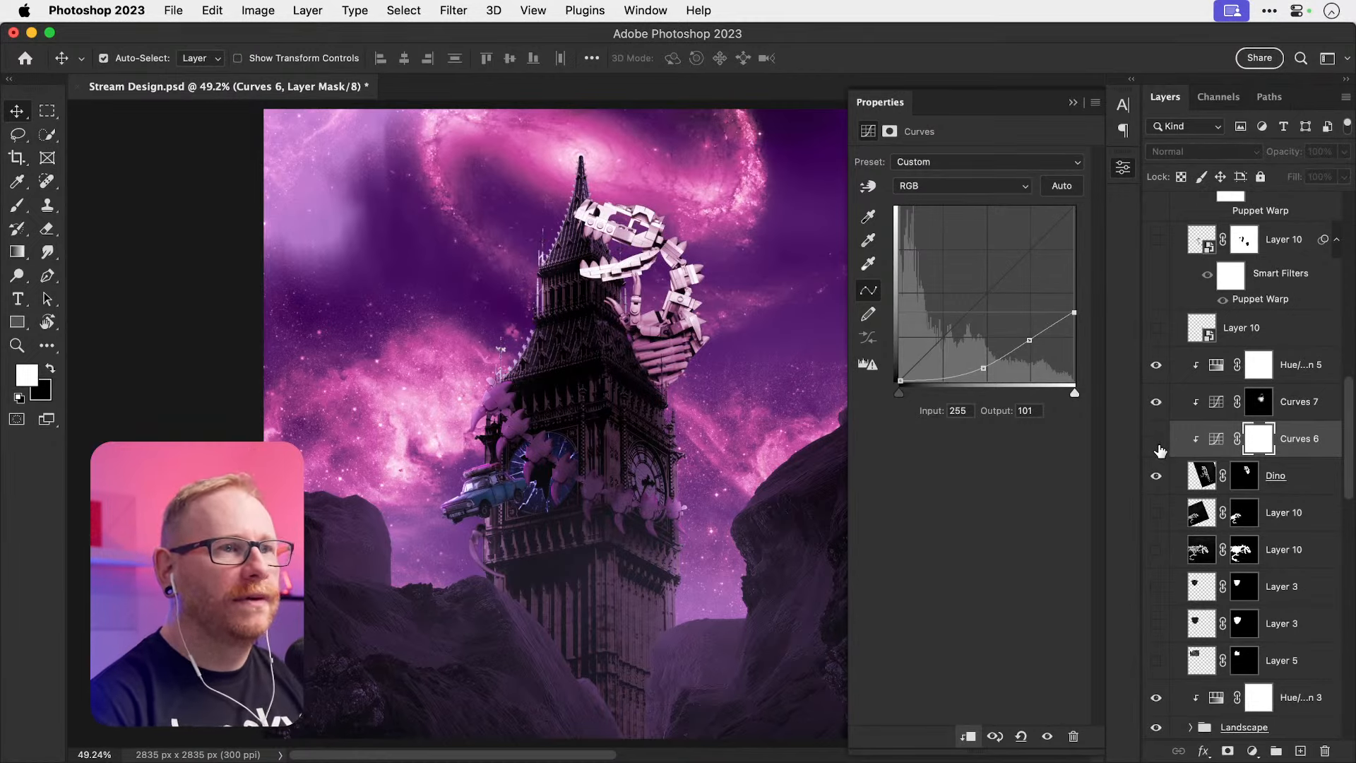
left_click(1155, 439)
Step: Select the Dino layer mask and compare the dinosaur with and without its Hue/Saturation 5, Curves 6 and Dino layers
key("z")
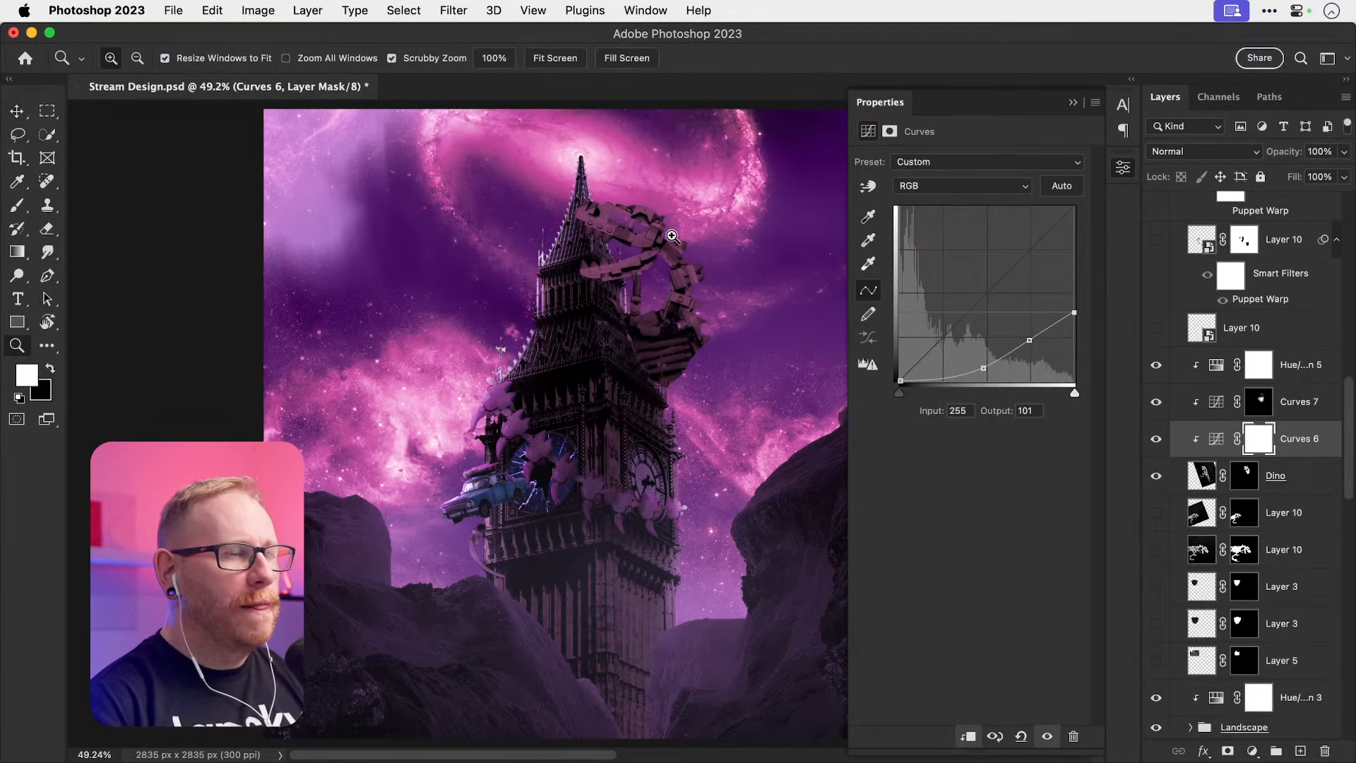
left_click(676, 237)
left_click(675, 237)
left_click(650, 300)
key("v")
left_click_drag(671, 311, 667, 322)
left_click(1244, 475)
key("b")
scroll(645, 301, "up", 2)
left_click(1157, 369)
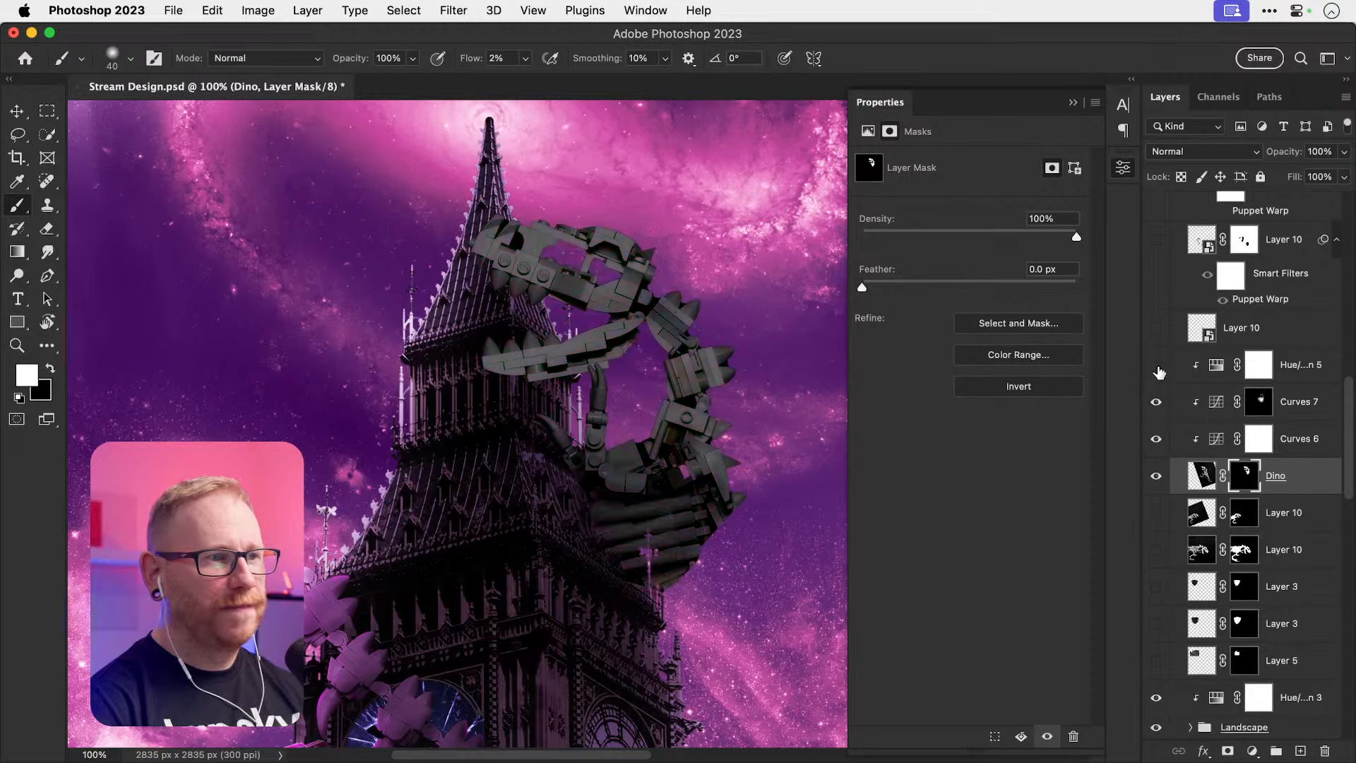
left_click(1157, 369)
left_click(1157, 440)
left_click(1156, 441)
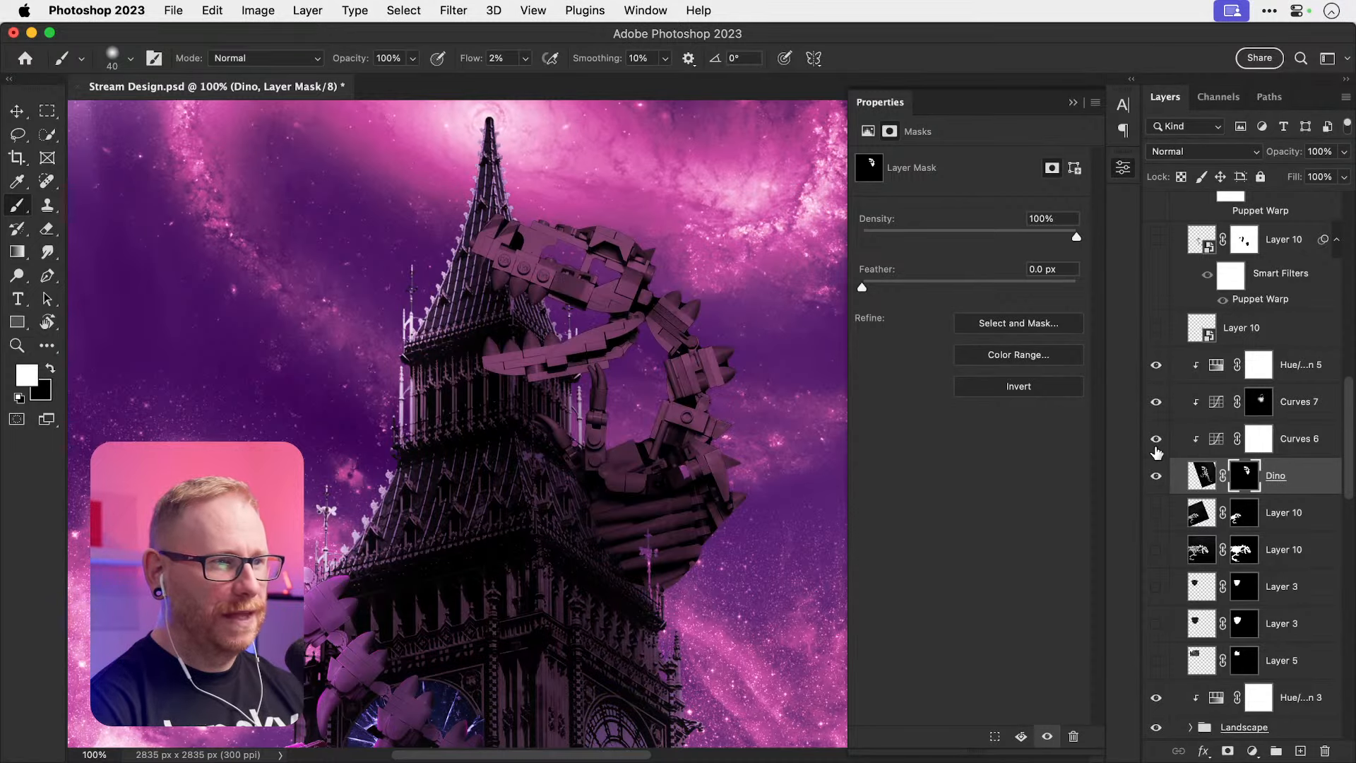
key("v")
left_click(1155, 477)
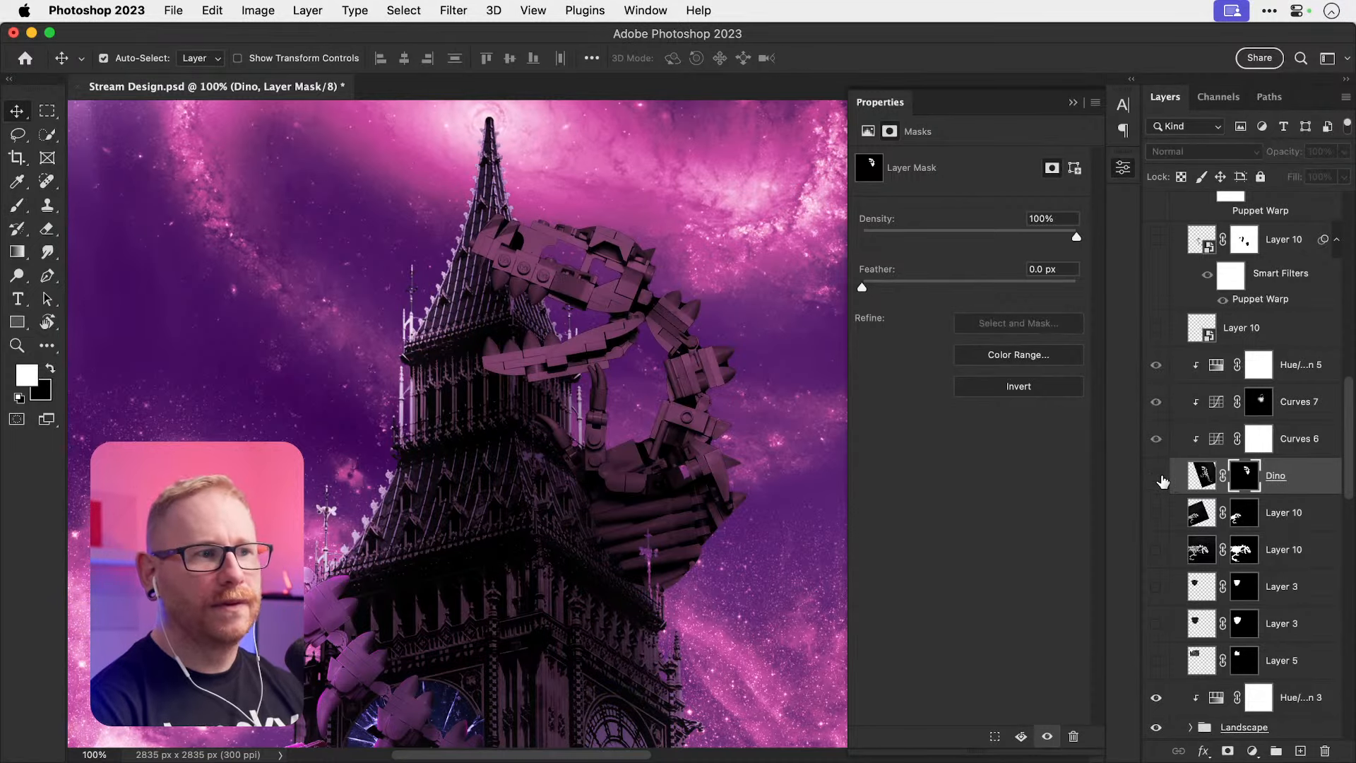
left_click(1154, 482)
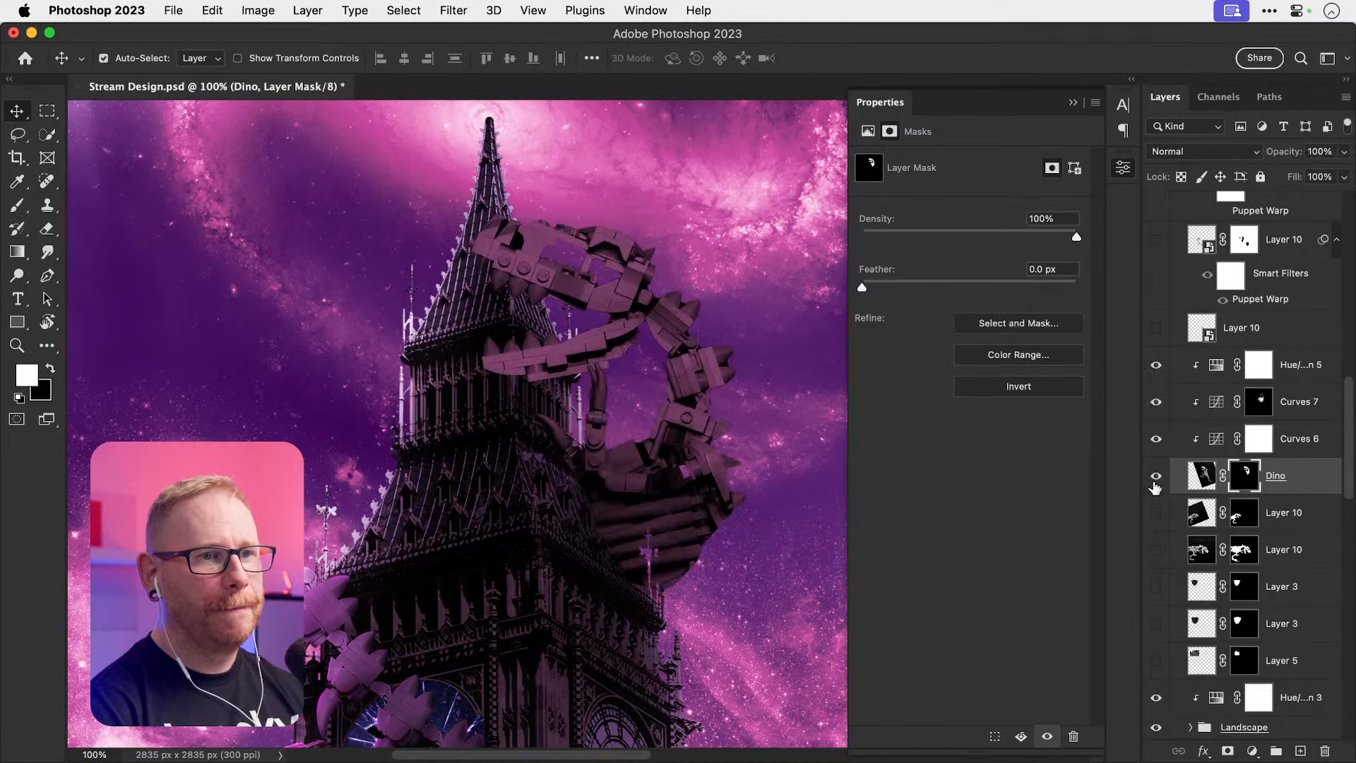
Step: Set the brush flow to 100% and touch up the Dino mask where a tower pinnacle overlaps the dinosaur's underside
key("b")
left_click(525, 59)
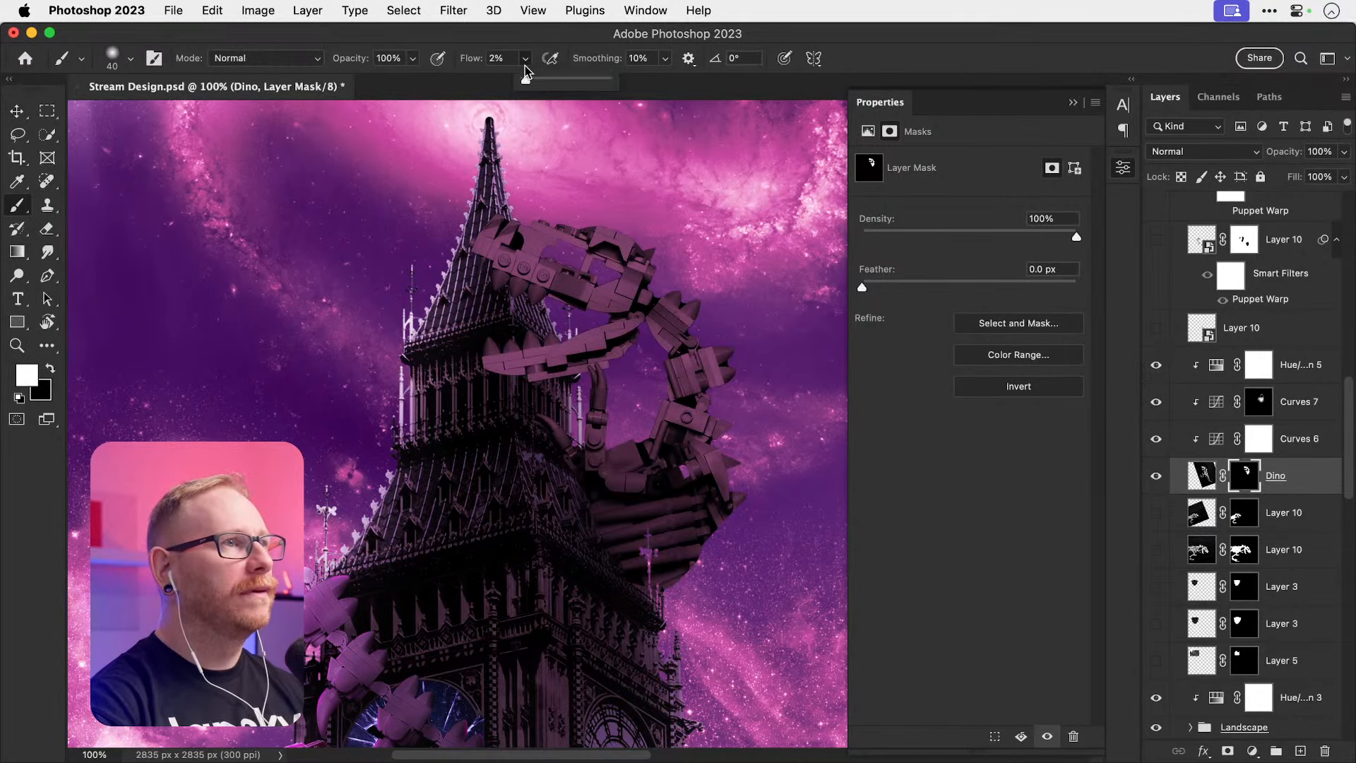
key("x")
mouse_move(647, 565)
left_mouse_down()
mouse_move(645, 524)
mouse_move(655, 538)
left_mouse_up()
key("x")
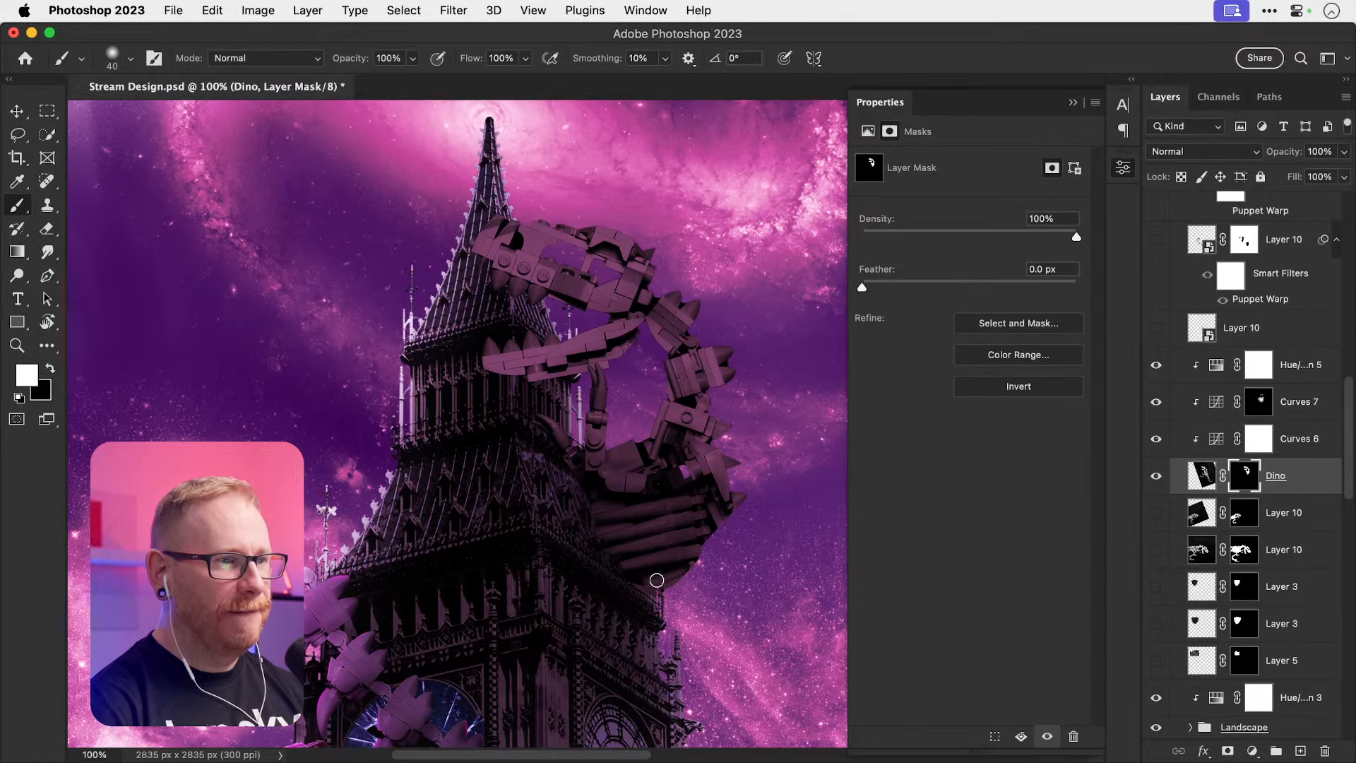
Step: Compare the dinosaur with and without Curves 7 and set that curve's white point output to 184
key("v")
key("super+0")
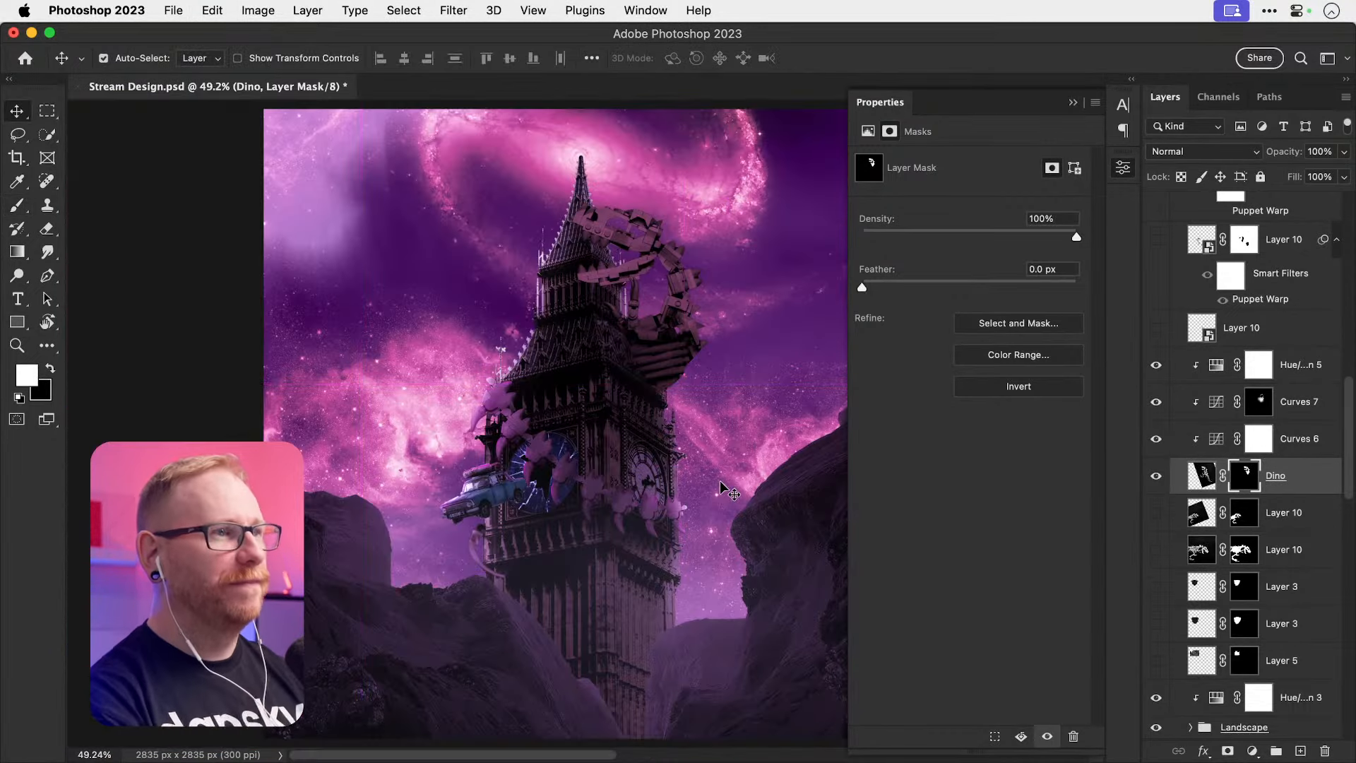
left_click(1123, 167)
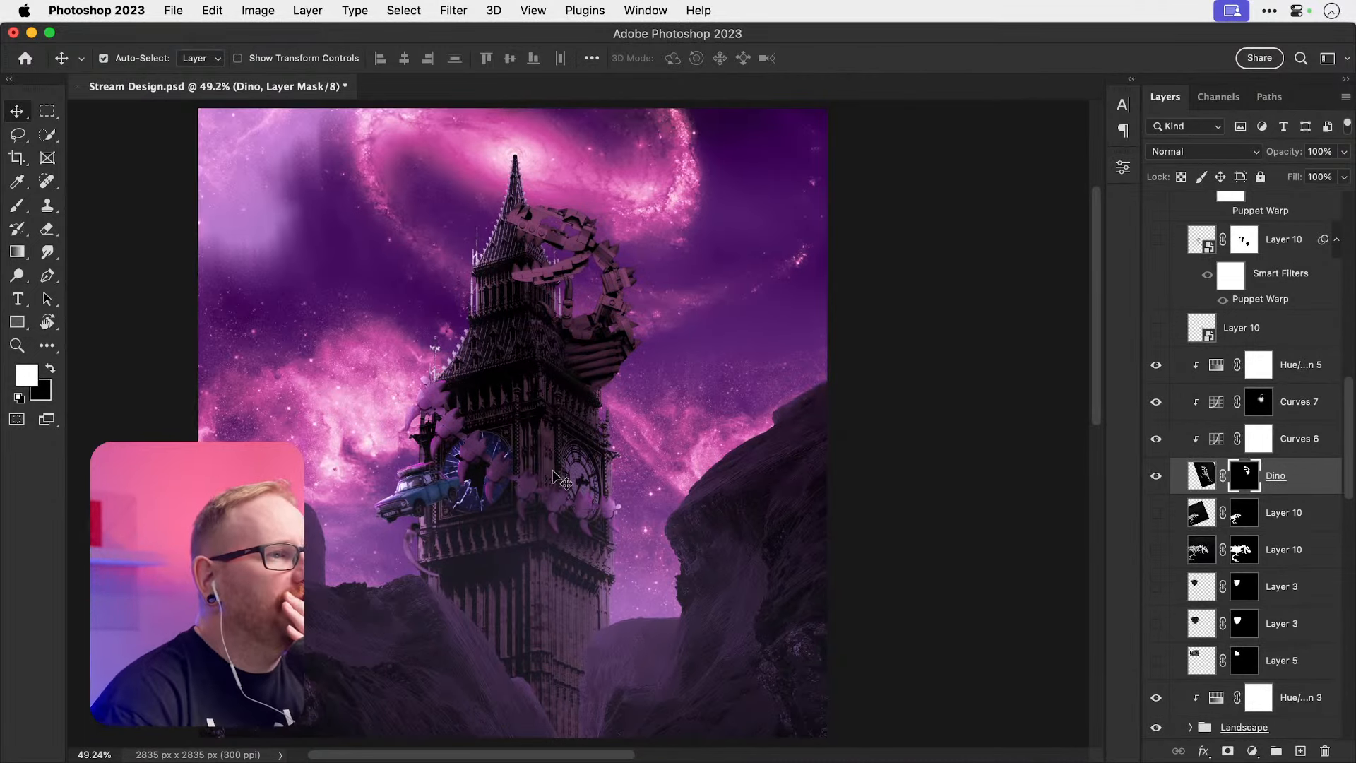
left_click(606, 360)
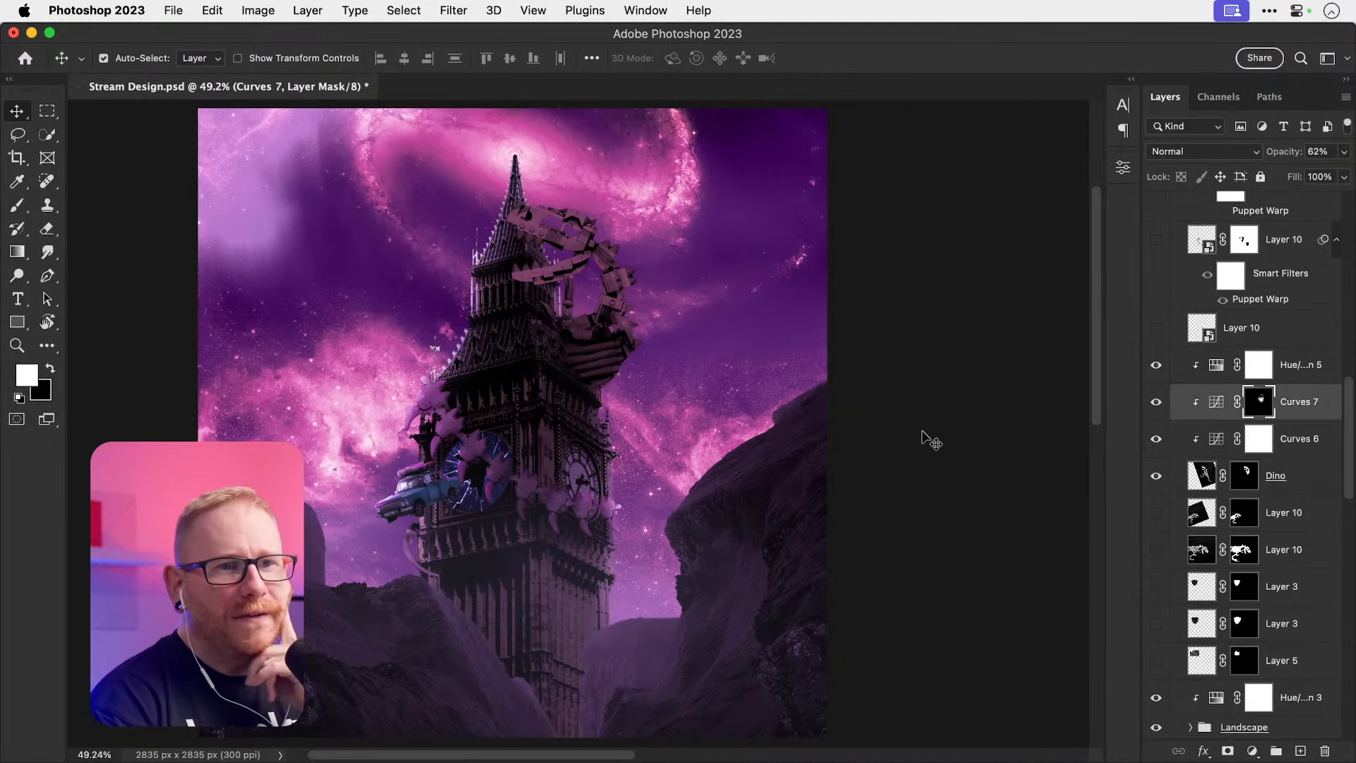
left_click(1157, 401)
left_click(1157, 402)
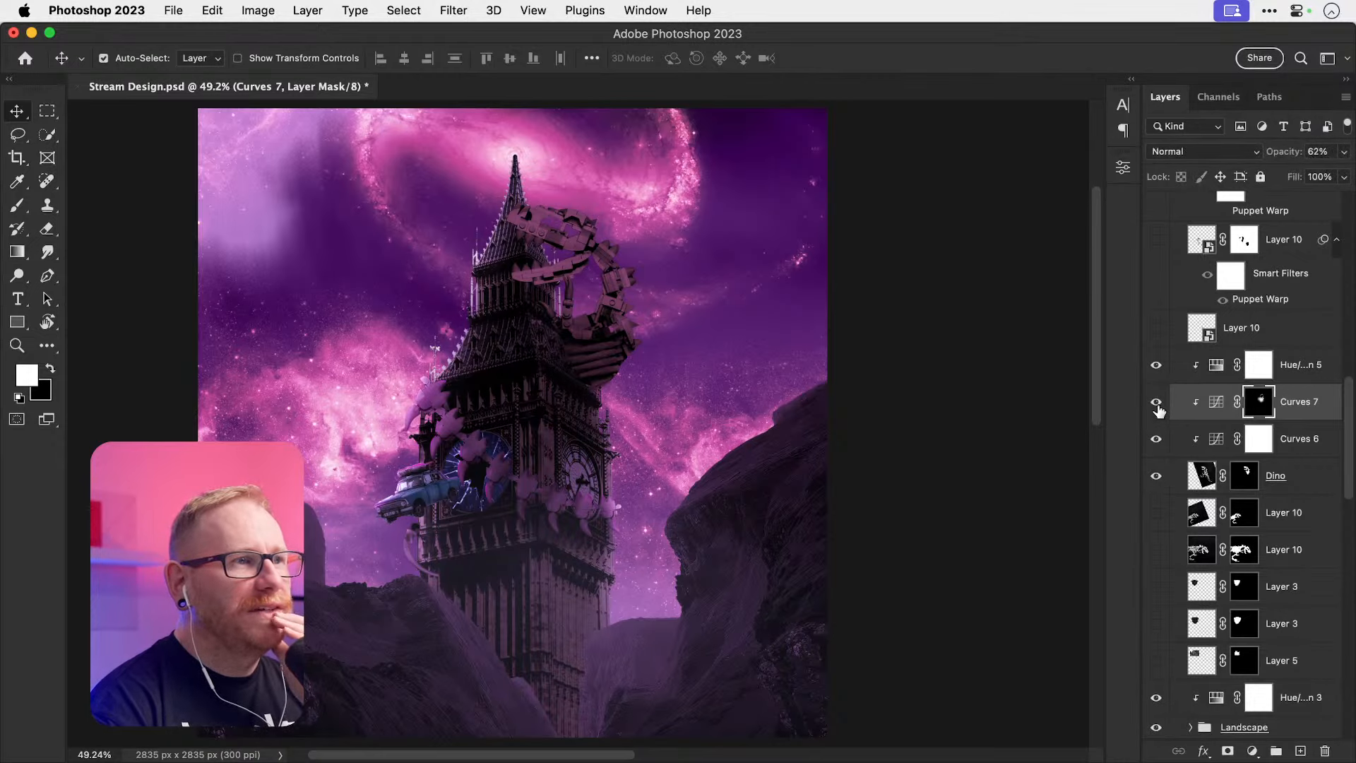
double_click(1215, 403)
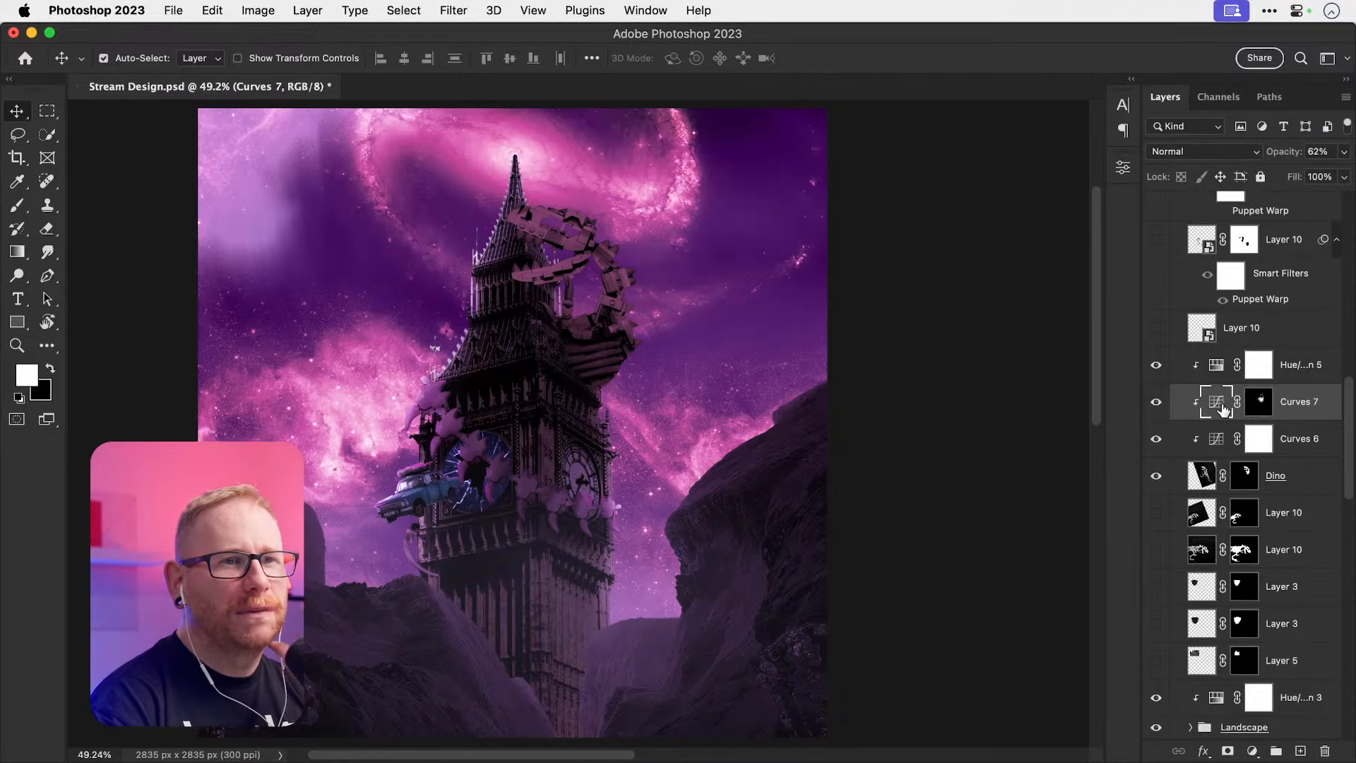
left_click_drag(1078, 286, 1075, 255)
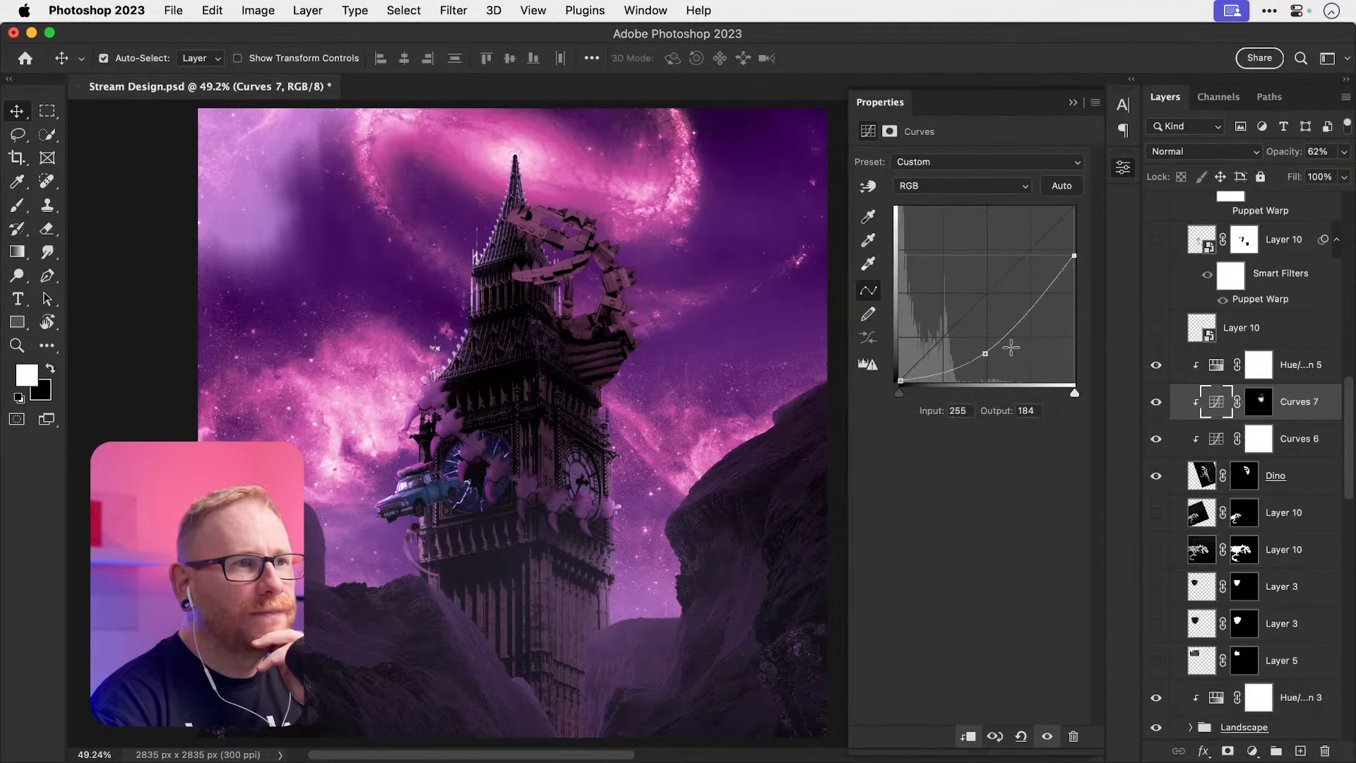
Step: Inspect the tower's Curves 1 adjustment and compare the tower with and without Hue/Saturation 2
scroll(1236, 530, "down", 10)
left_click(1216, 666)
left_click(1161, 596)
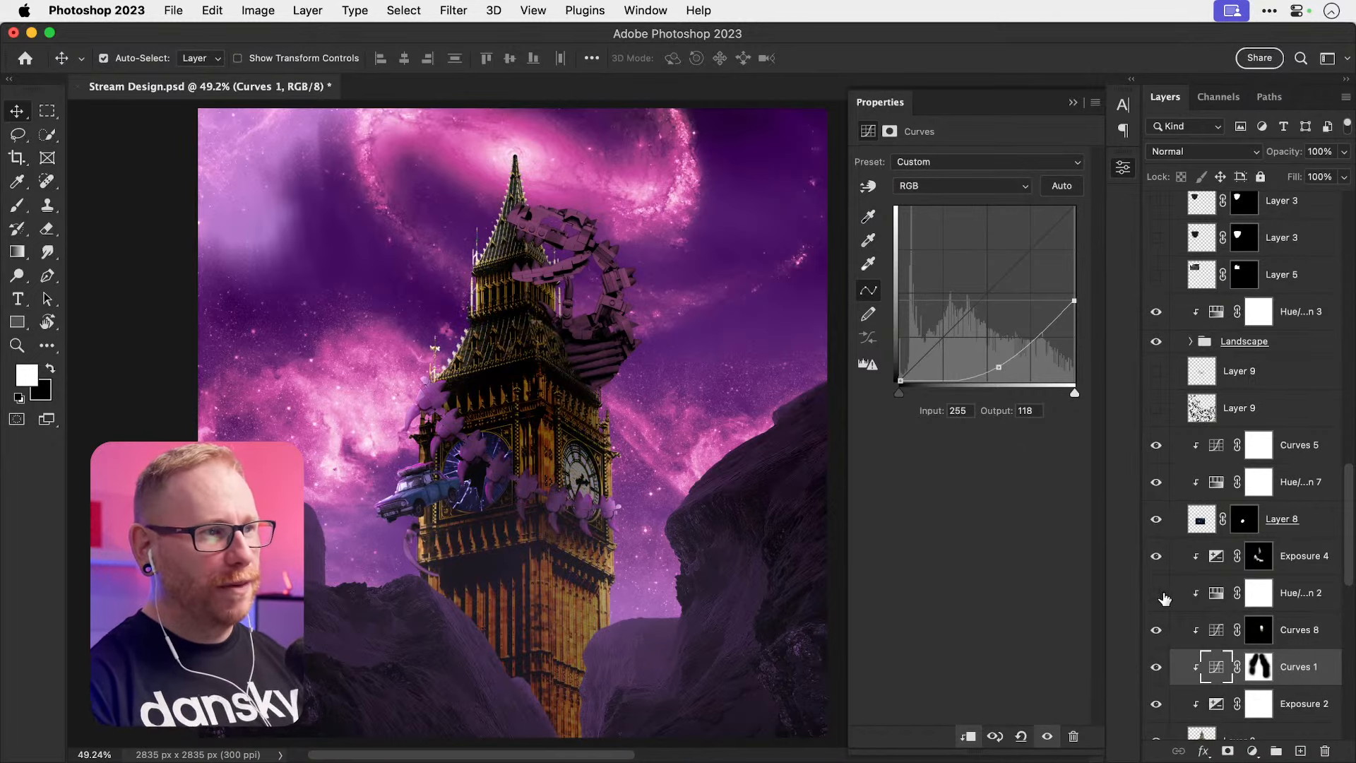
left_click(1159, 595)
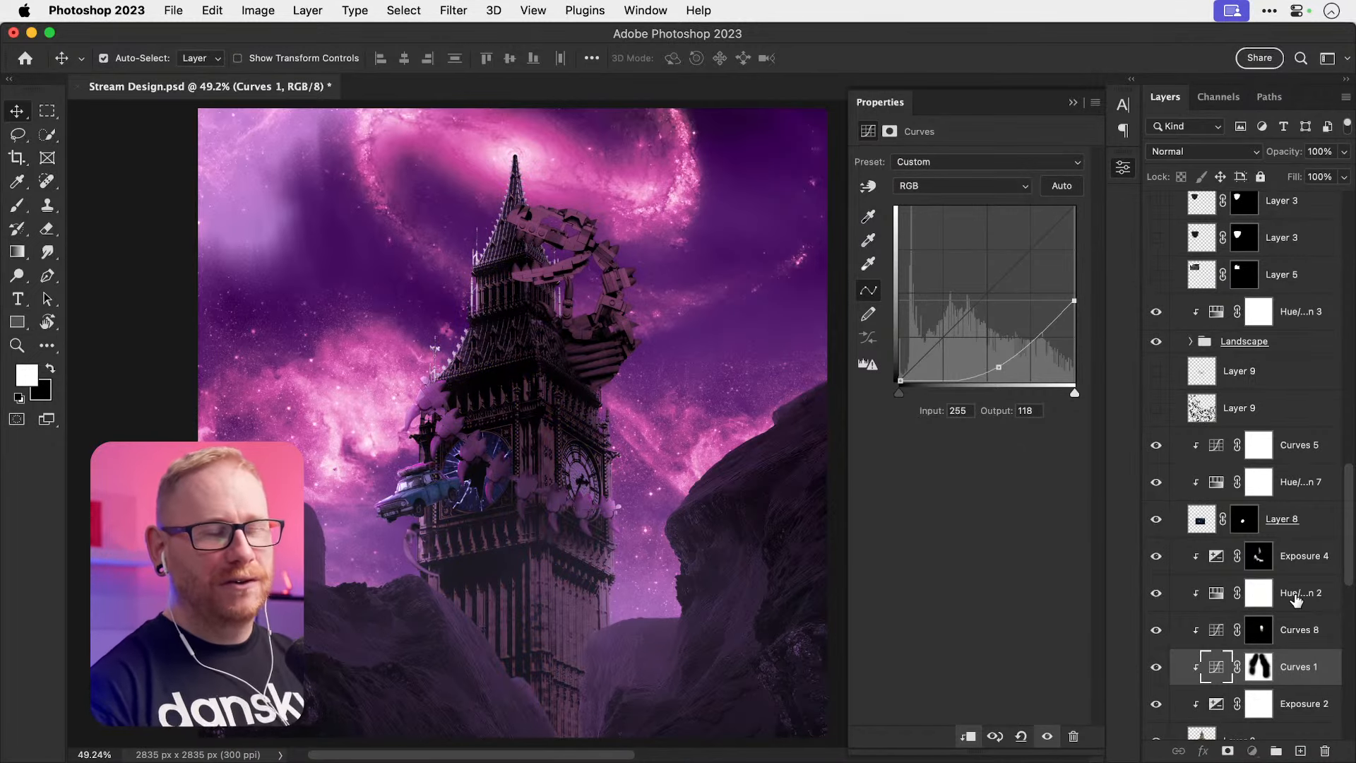
Step: Open the blending options of the tower's Exposure 4 and split the Underlying Layer's black Blend If slider towards the midtones
left_click(1295, 597)
left_click(1259, 556)
key("h")
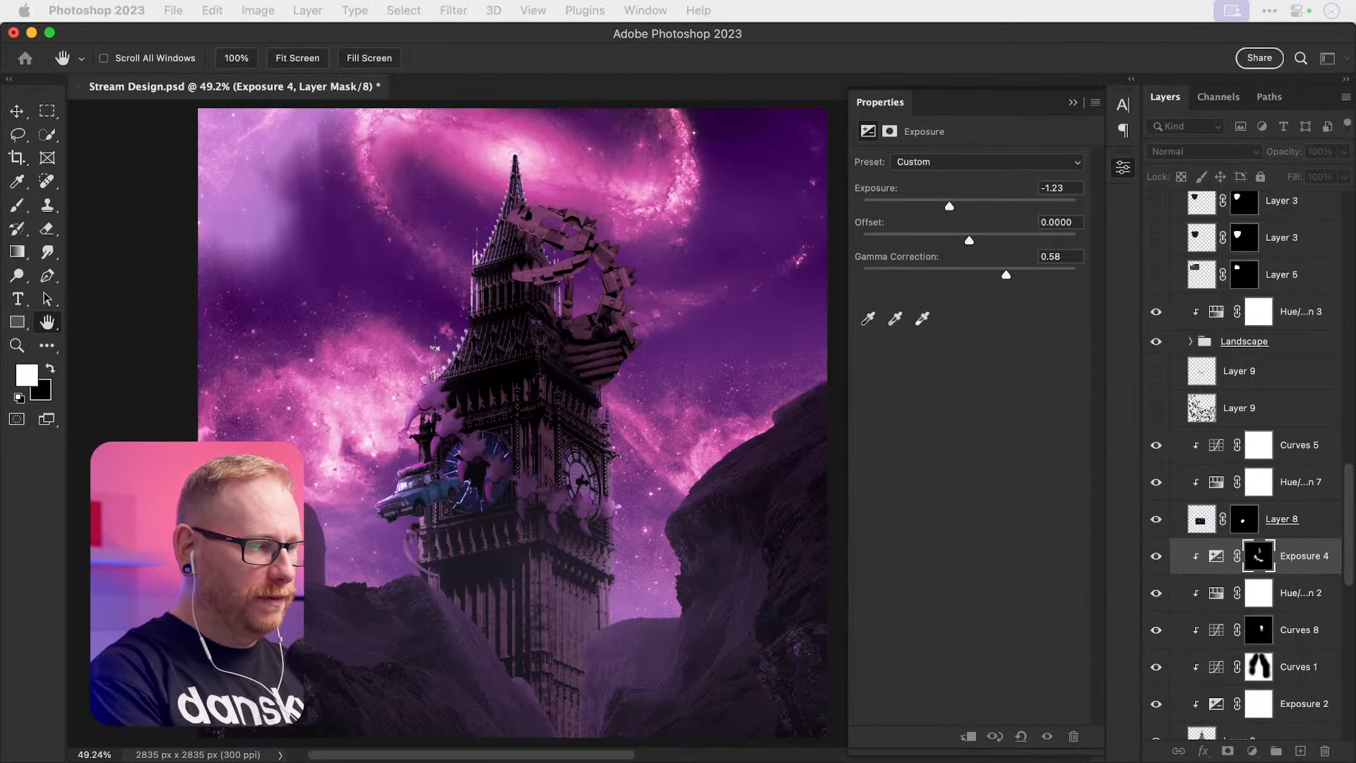
double_click(1332, 556)
left_click_drag(989, 431, 773, 247)
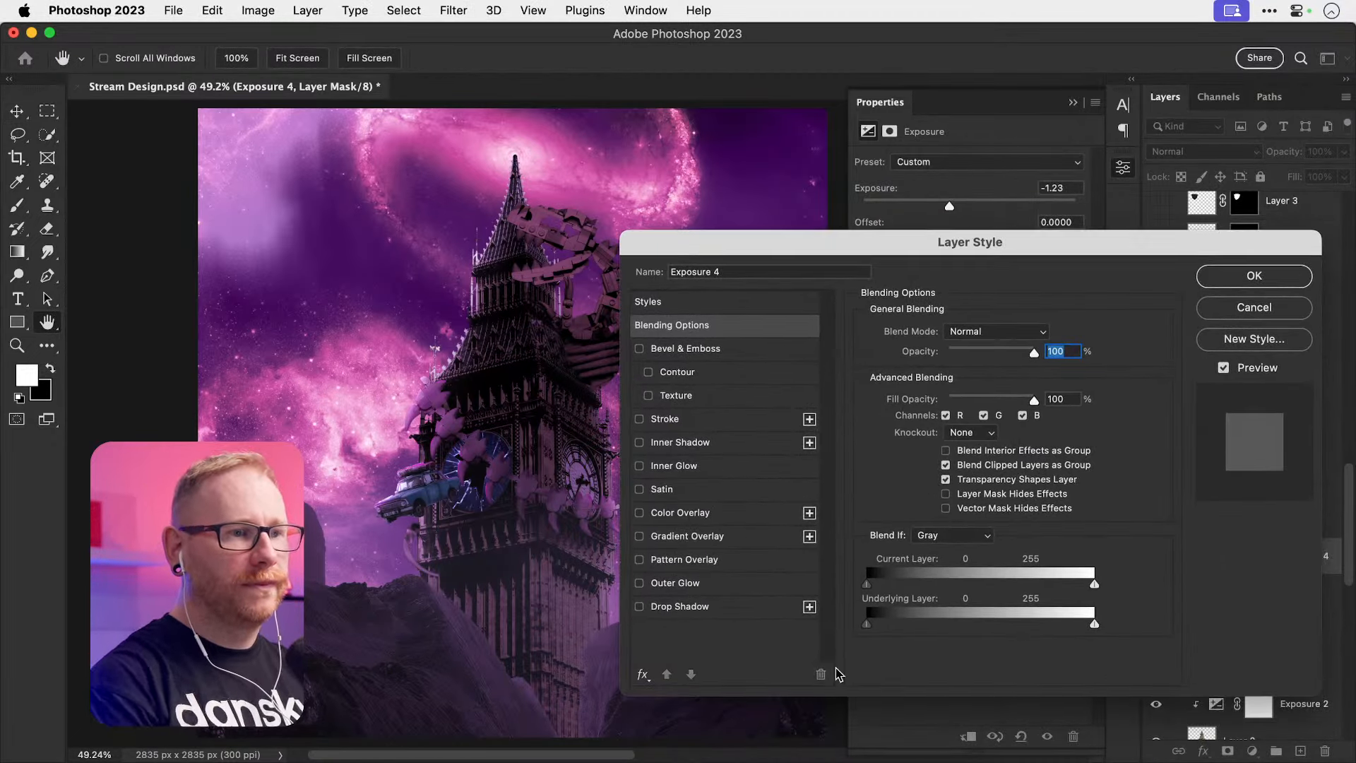
key("alt")
left_click_drag(870, 624, 917, 625)
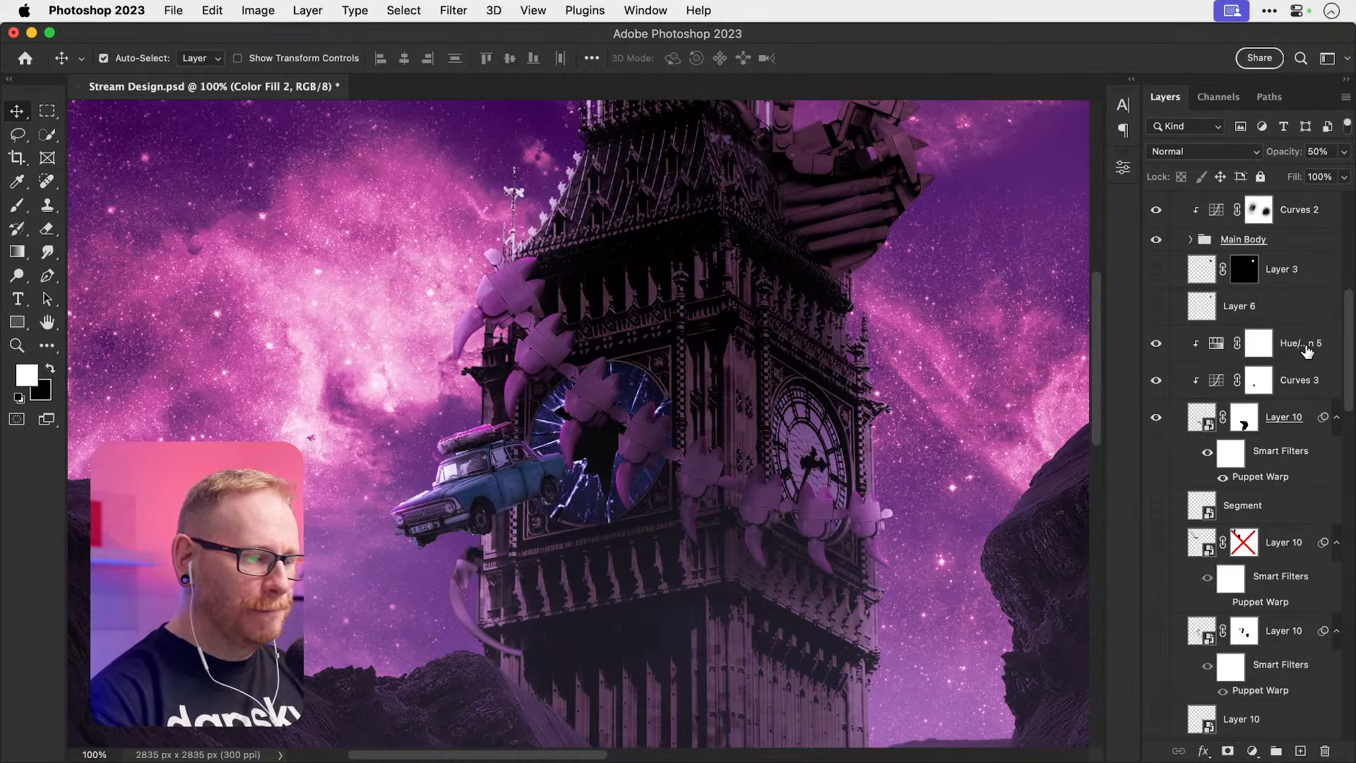
key("super+Tab")
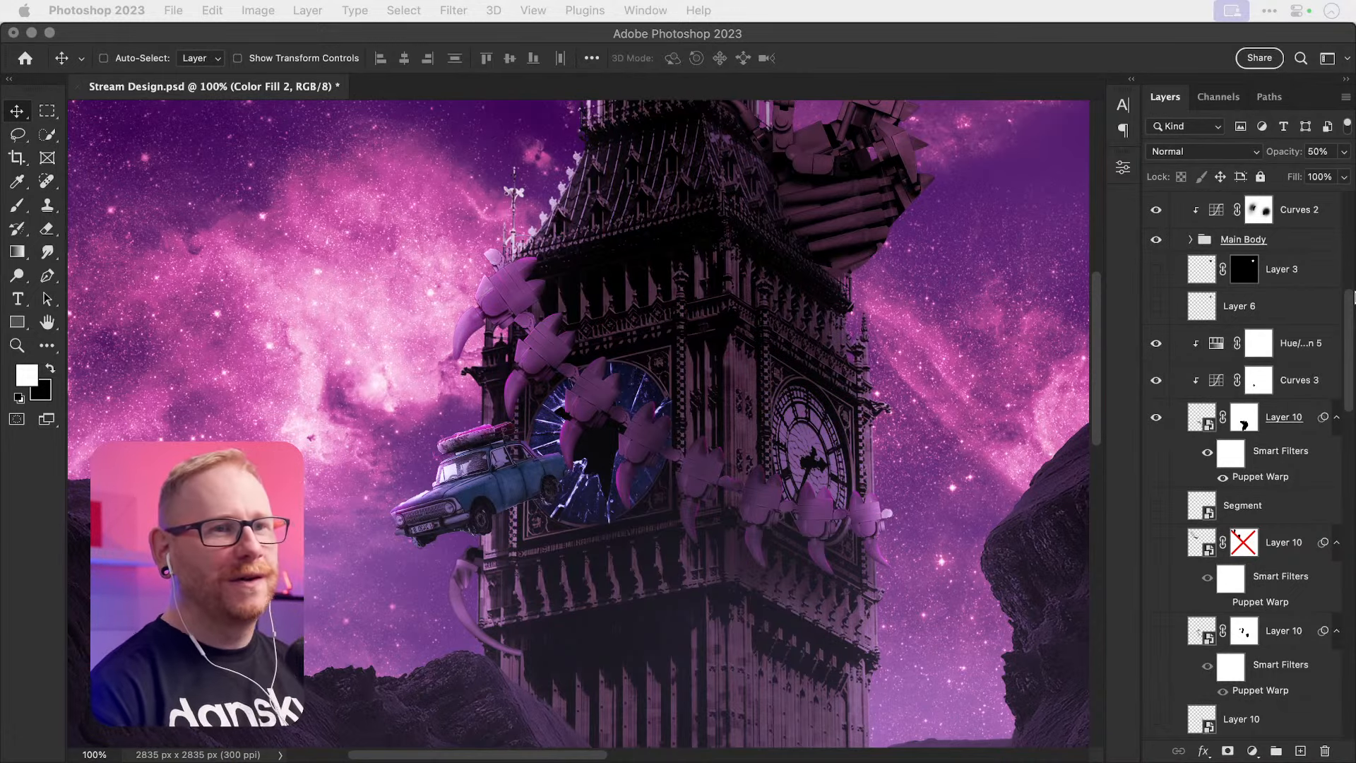
left_click(939, 273)
left_click_drag(794, 309, 718, 464)
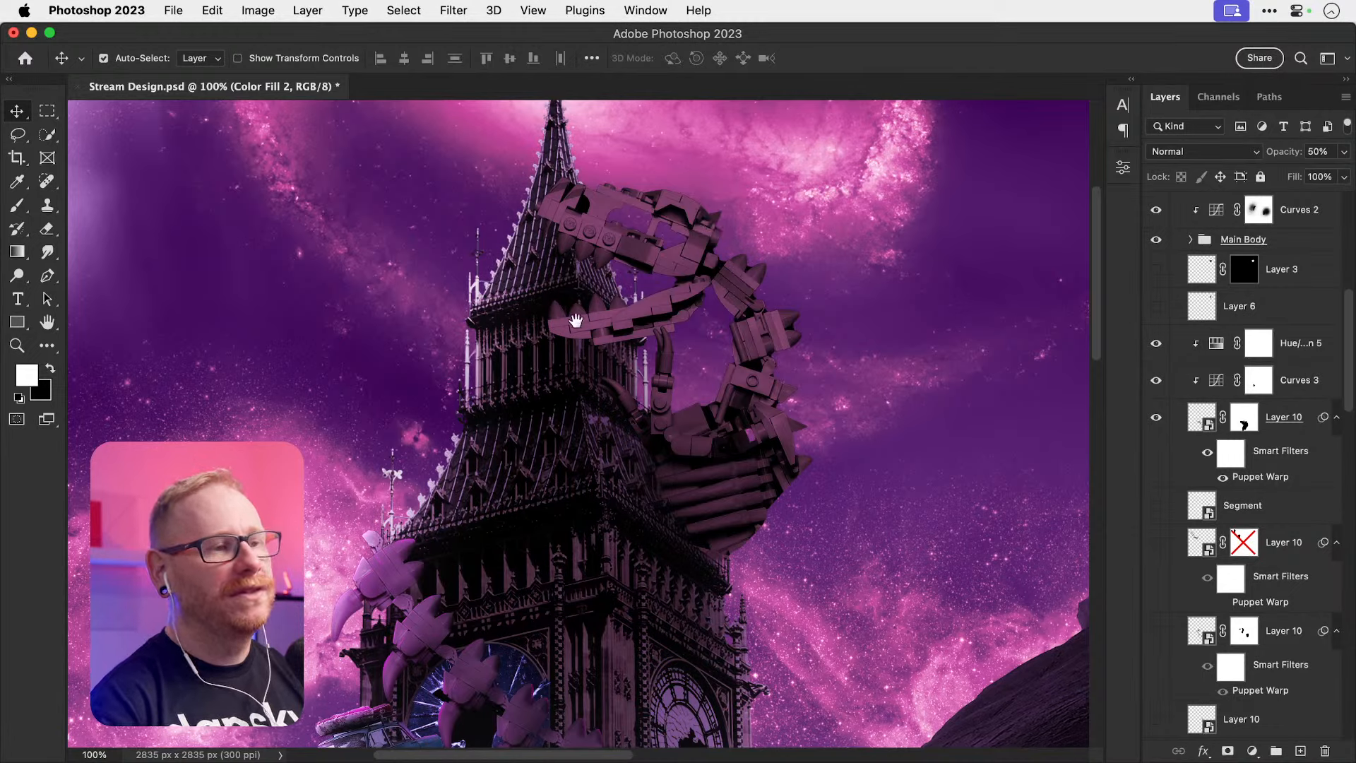
scroll(498, 424, "down", 3)
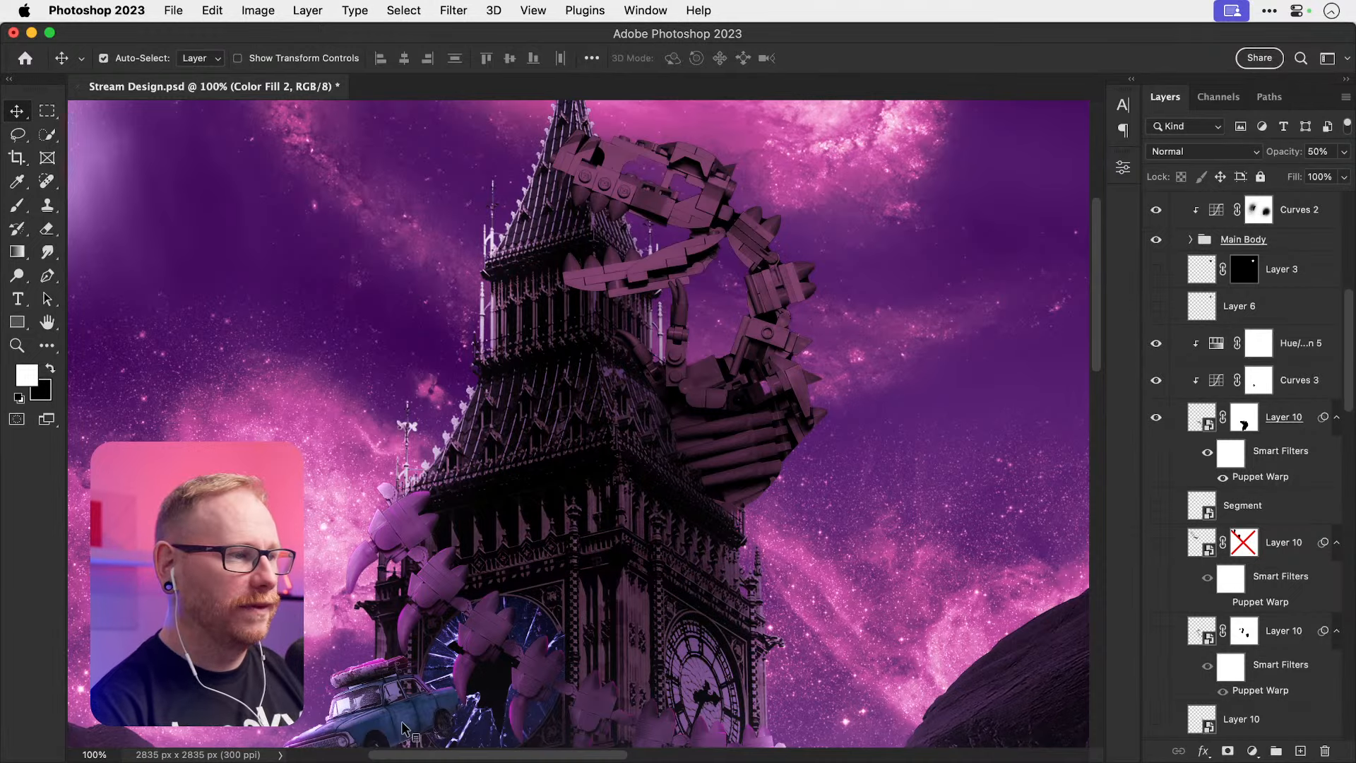
Step: Select the Car layer and add a Hue/Saturation adjustment clipped to it
right_click(405, 613)
left_click(469, 498)
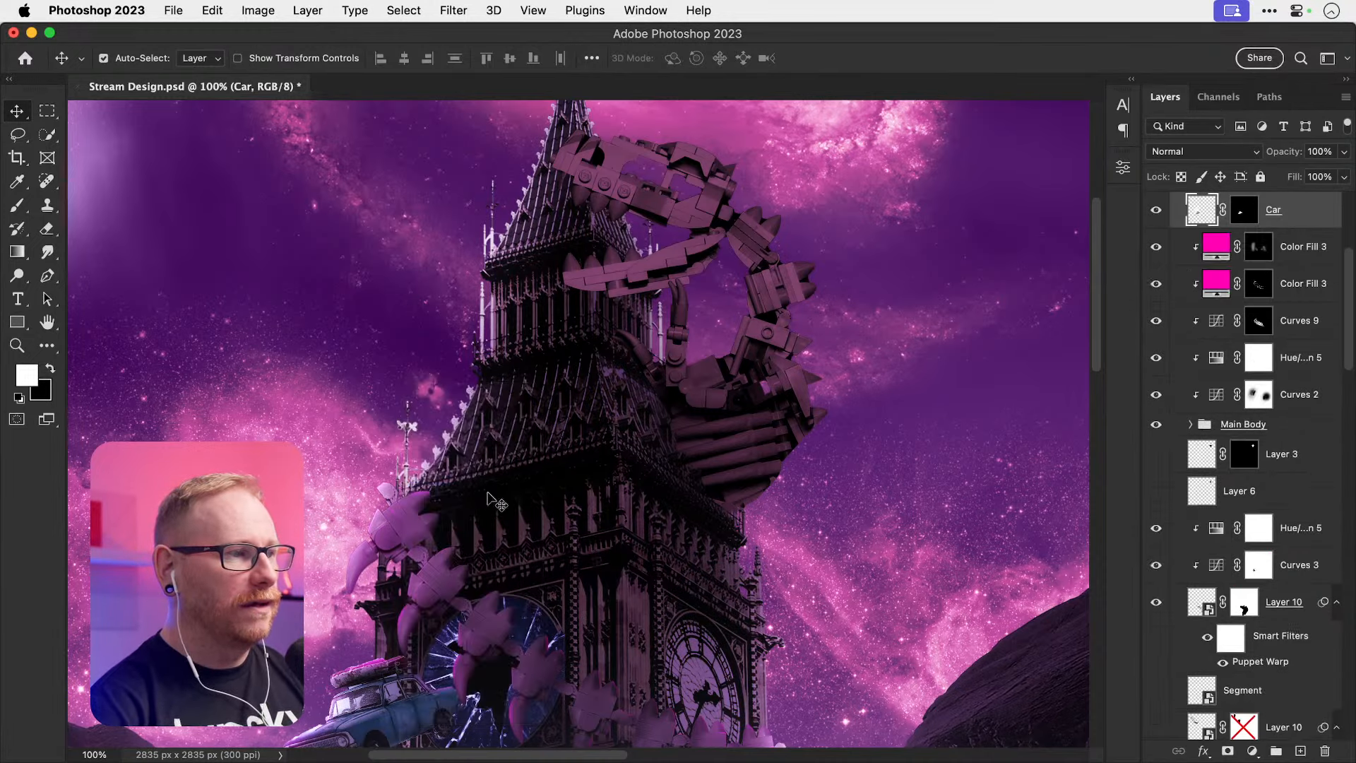
left_click_drag(517, 561, 551, 349)
scroll(1258, 318, "up", 3)
left_click(1252, 751)
left_click(1244, 514)
Step: Recolour the car with hue +180 and saturation +100 in Hue/Saturation 8, and hide that adjustment
left_click_drag(969, 230, 904, 228)
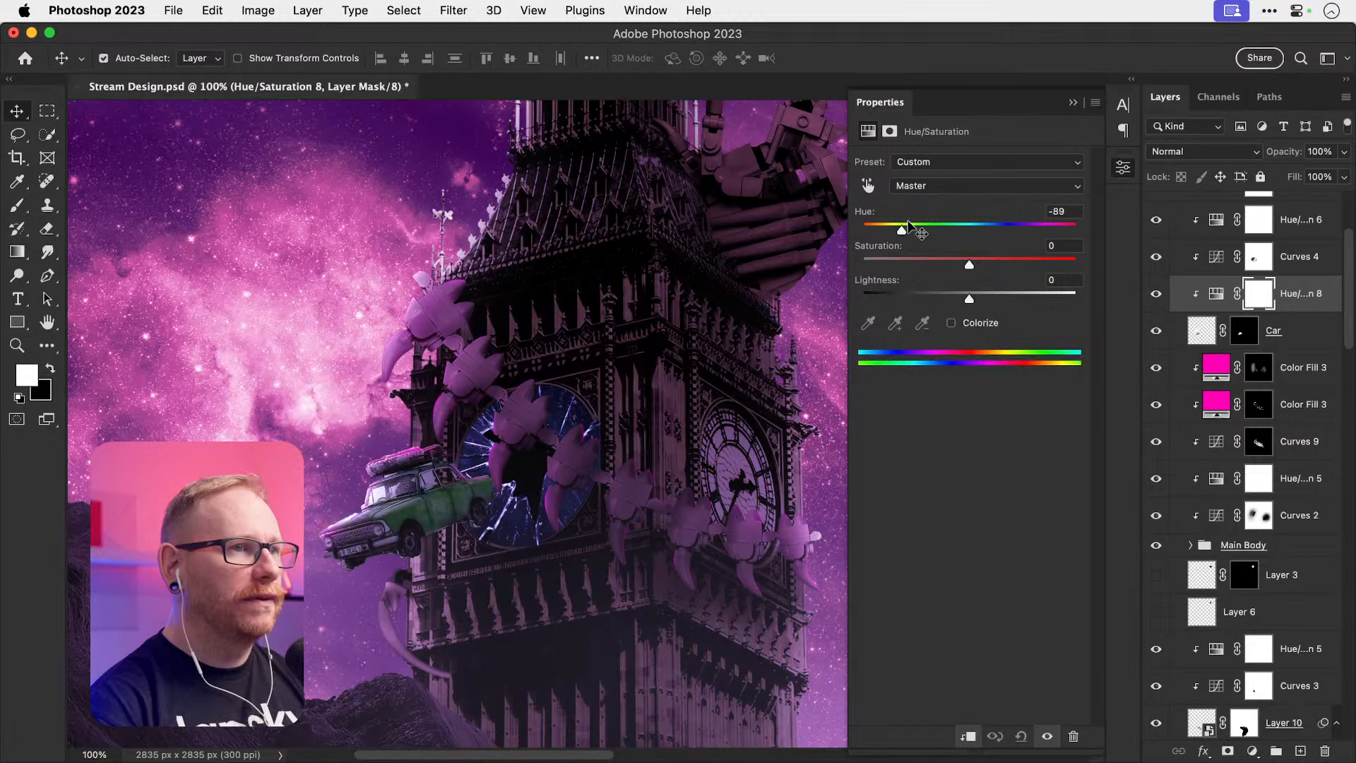
left_click_drag(970, 264, 1060, 267)
left_click_drag(903, 231, 1078, 230)
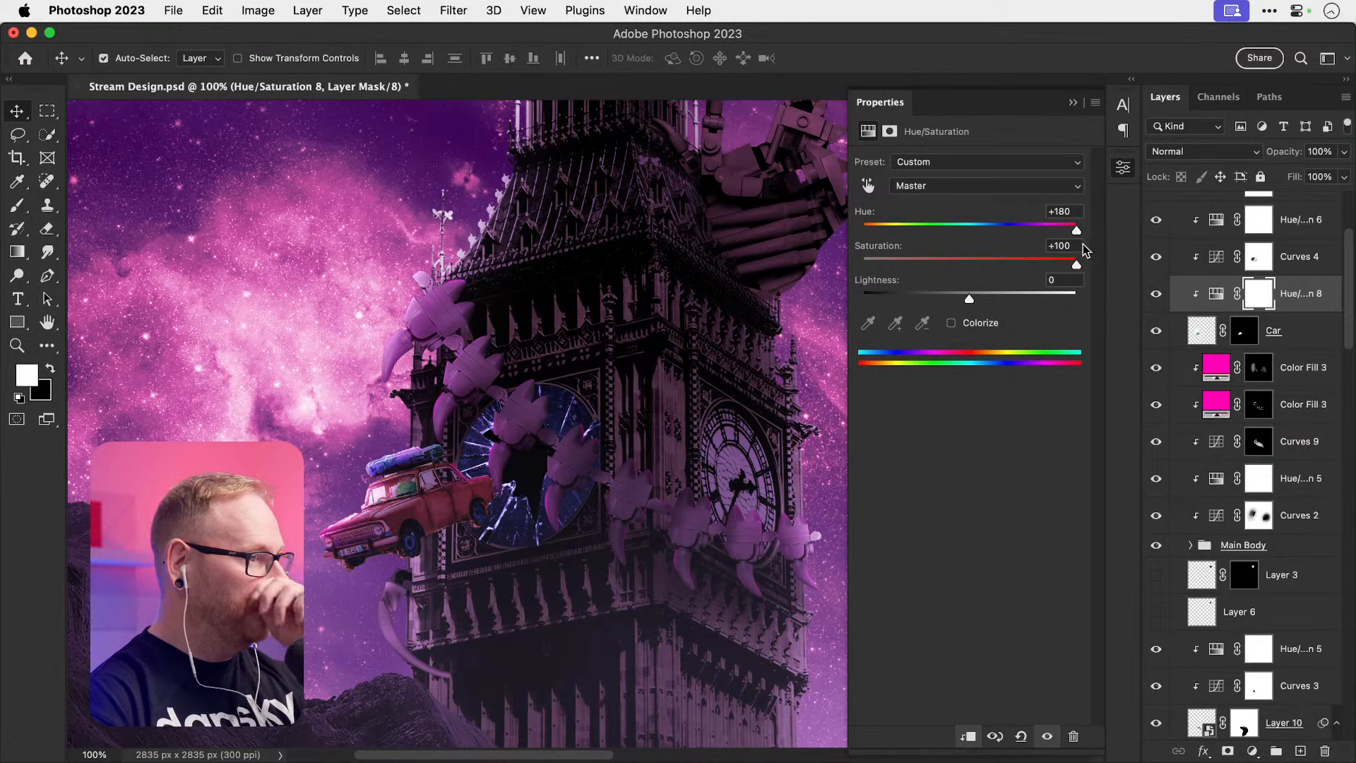
left_click(1156, 293)
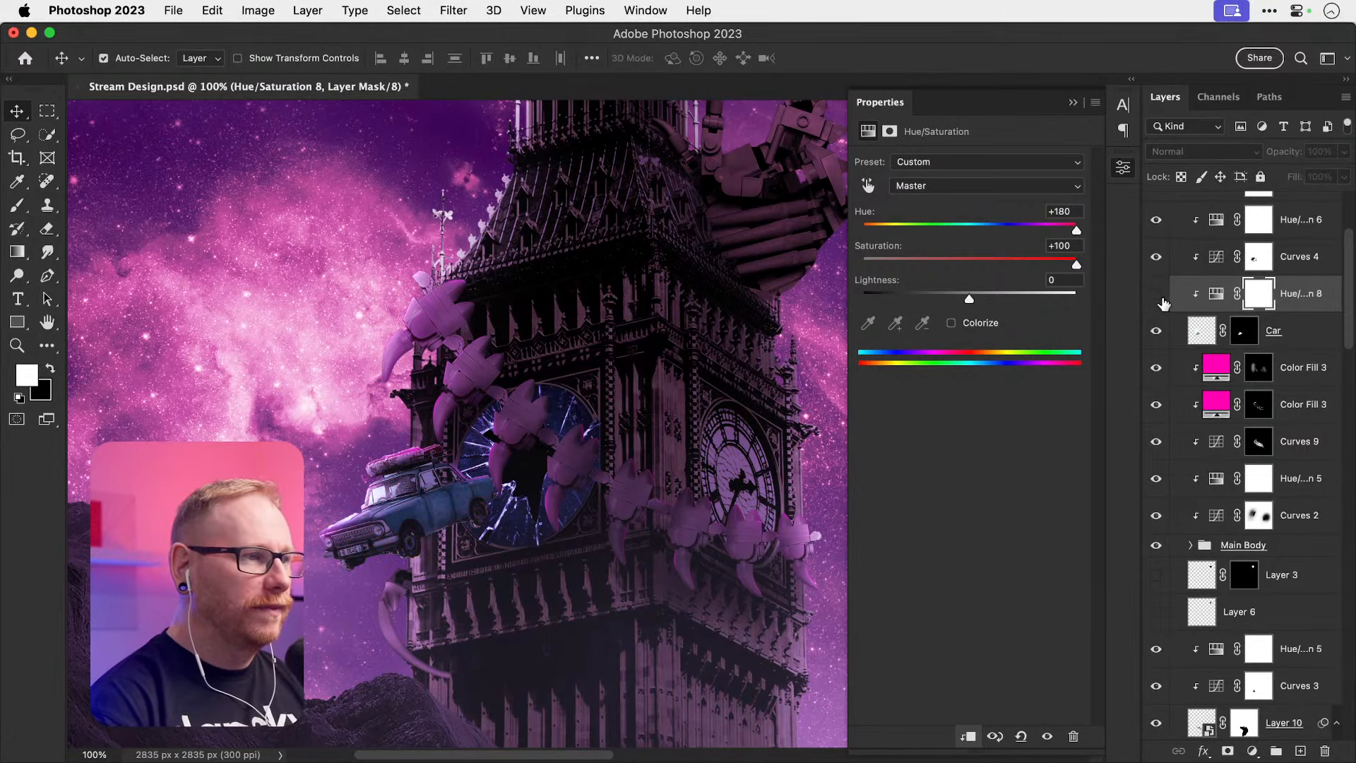
Step: Look through the layer stack from the Clouds and tower layers up to the Hue/Saturation 3 adjustment on the Landscape group
key("super+0")
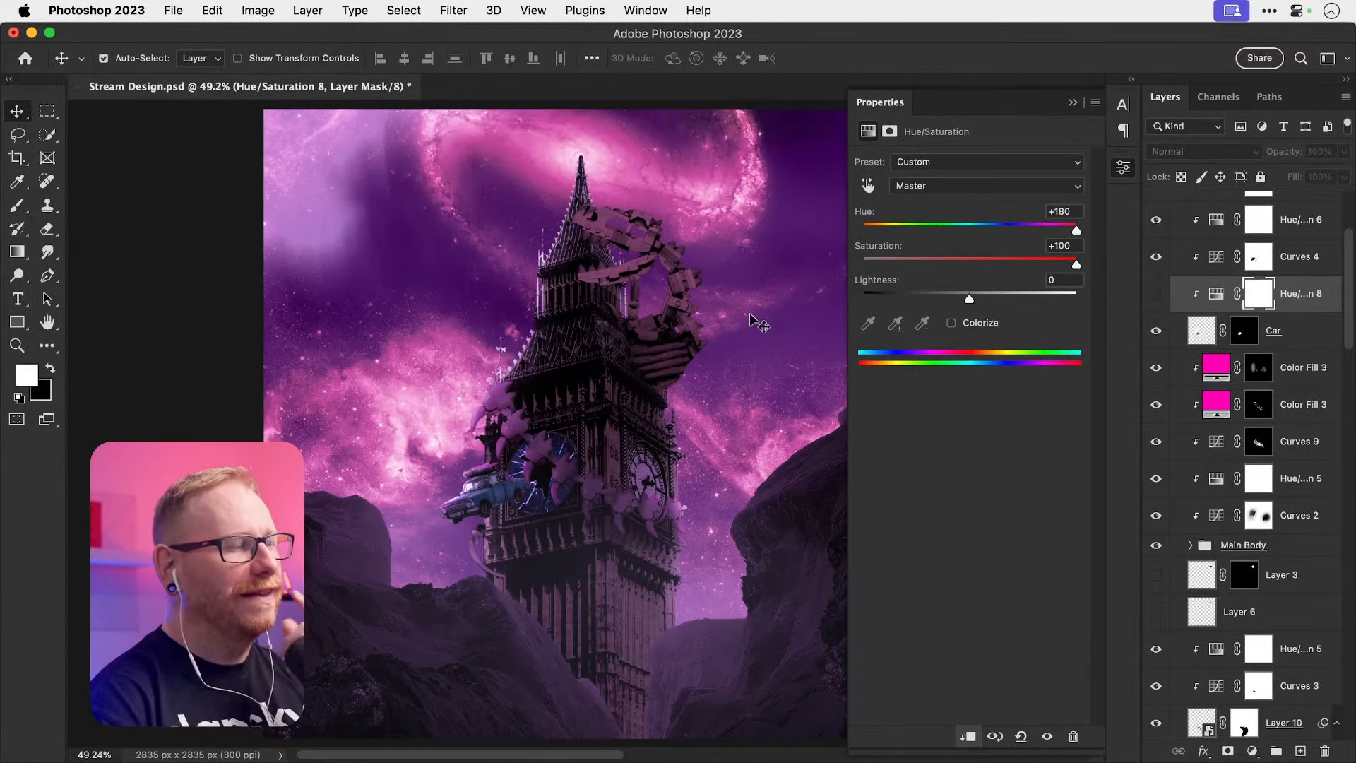
left_click(1123, 168)
scroll(1252, 484, "down", 5)
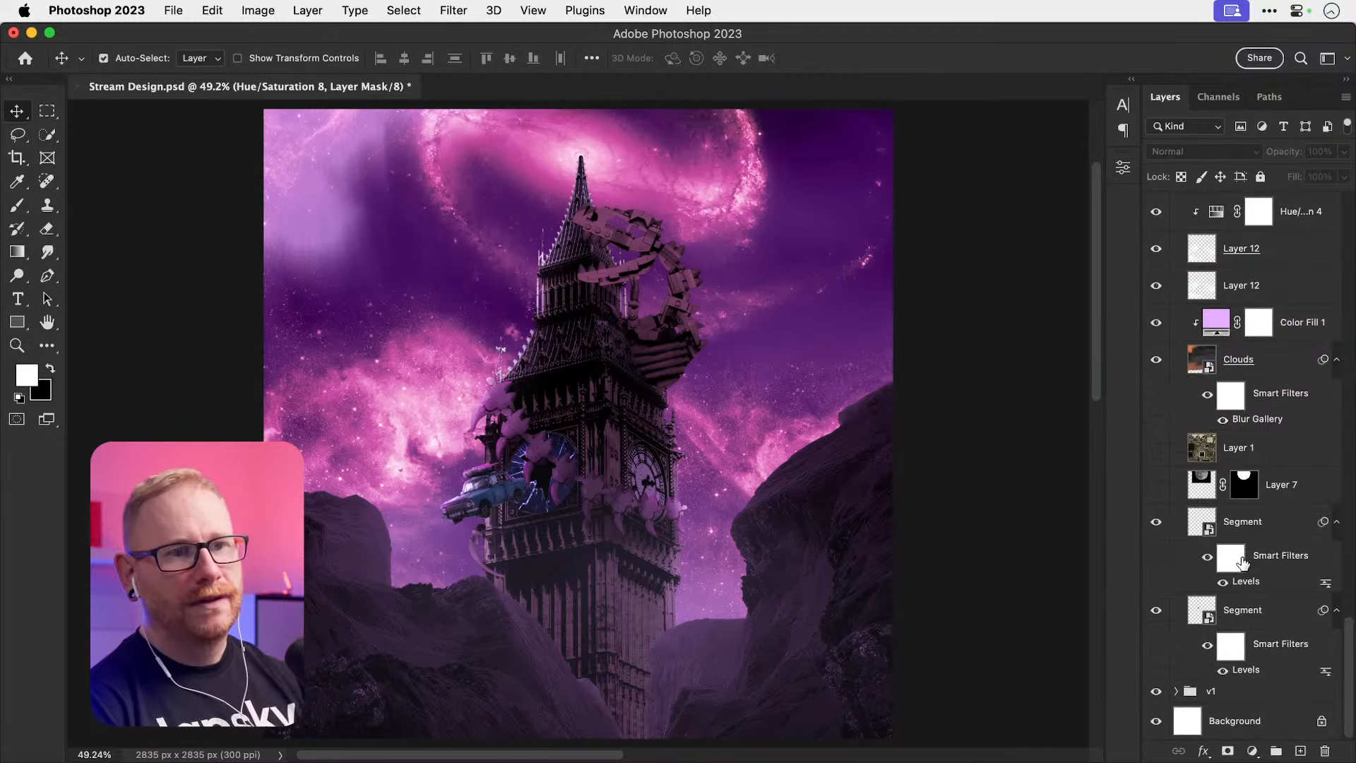
scroll(1201, 473, "down", 3)
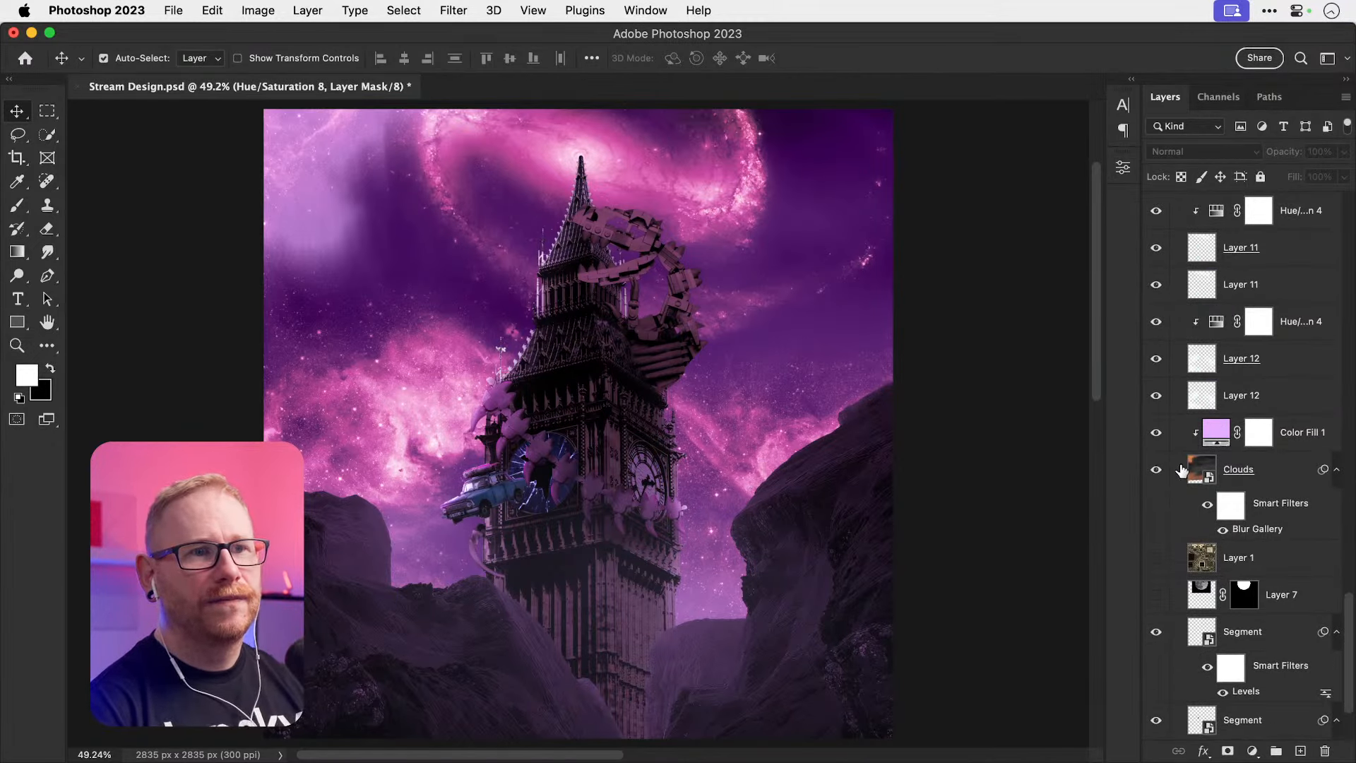
scroll(1201, 495, "up", 4)
left_click(1254, 544)
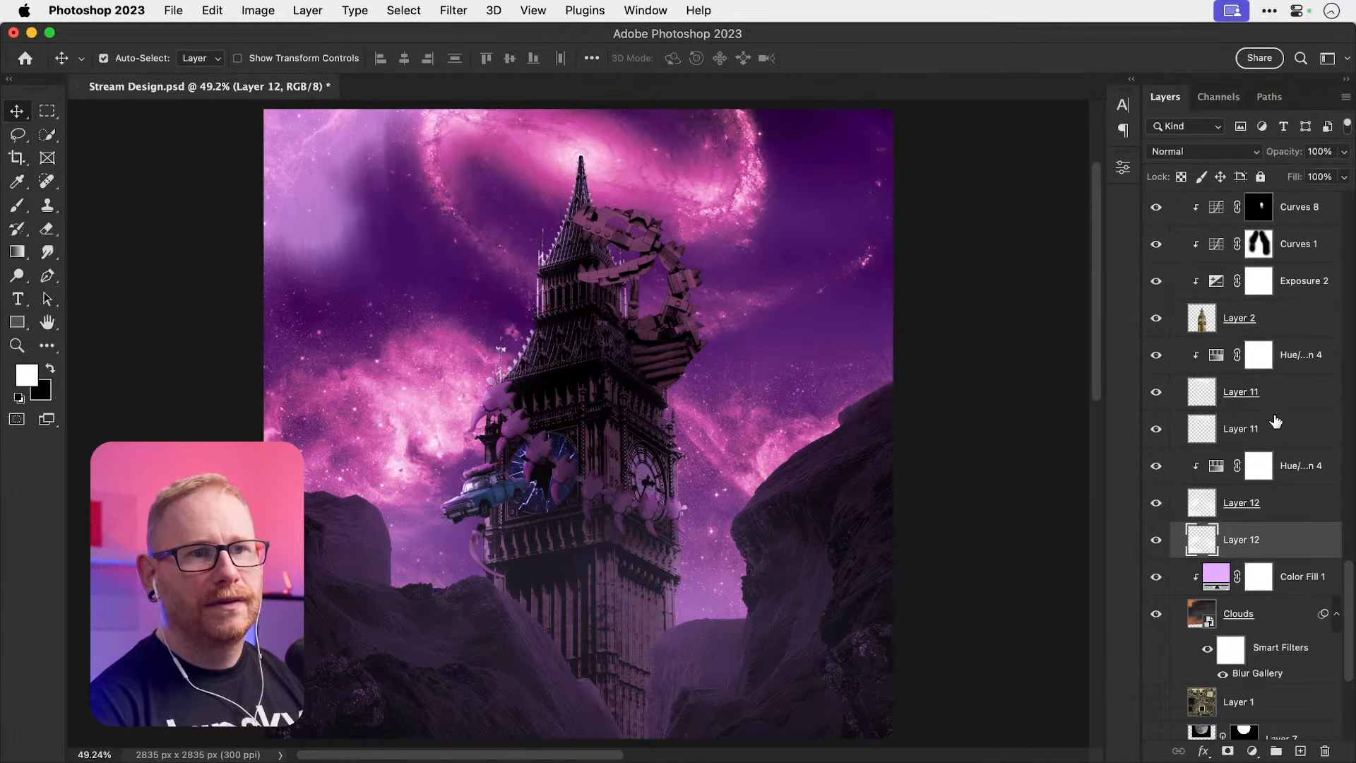
scroll(1261, 495, "up", 8)
left_click(1282, 380)
left_click(1252, 751)
left_click(1299, 451)
left_click(1301, 459)
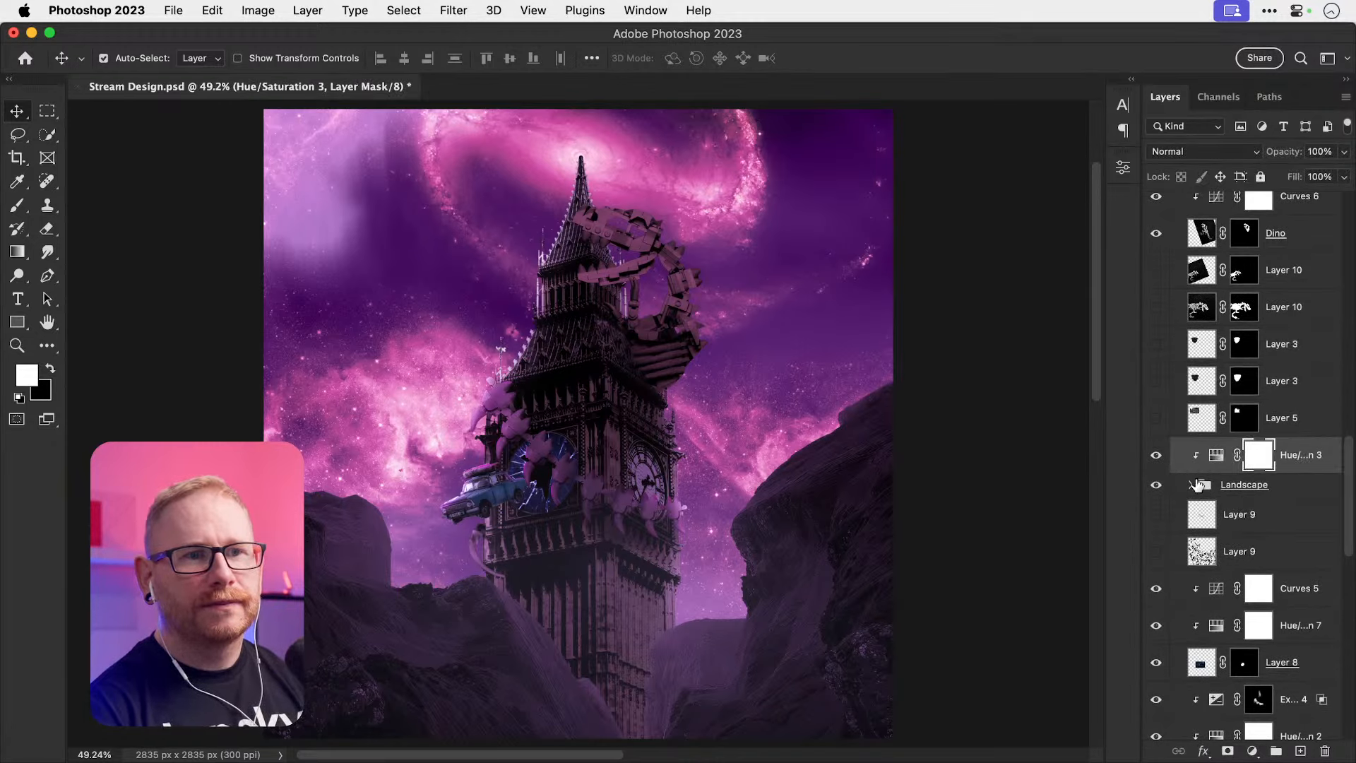
Step: Expand the Landscape group and darken the rocks with both Exposure adjustments, setting the upper one to exposure -2.07 and gamma correction 0.55
left_click(1195, 484)
scroll(1231, 512, "down", 2)
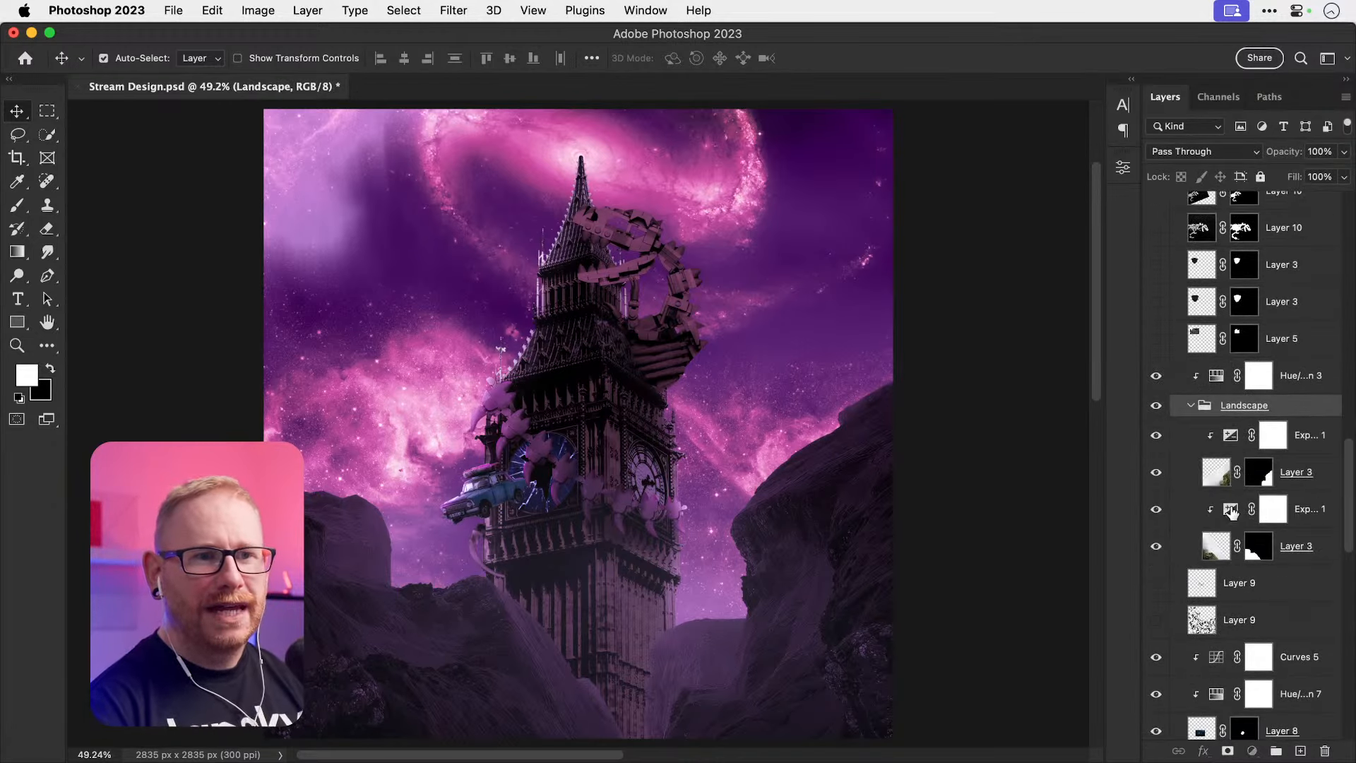
double_click(1231, 510)
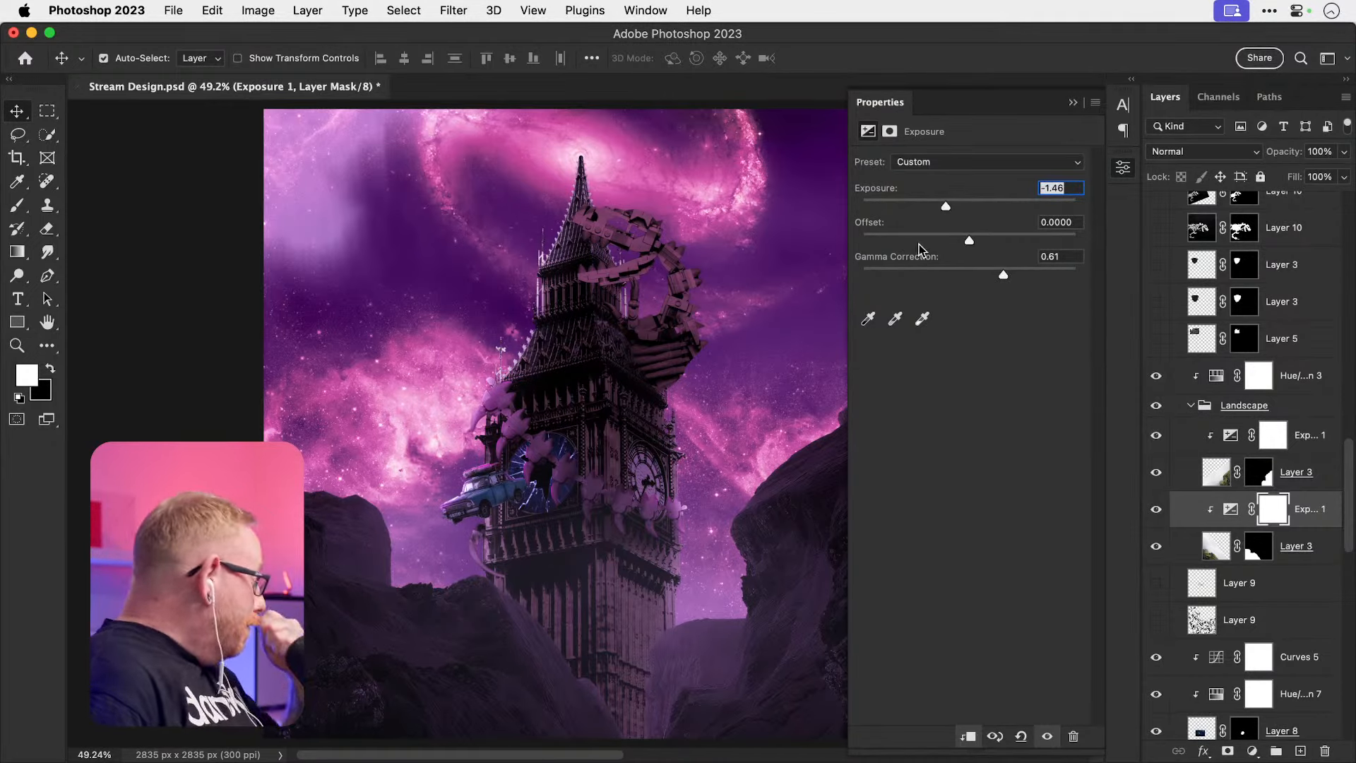
left_click_drag(946, 206, 936, 207)
left_click(1233, 441)
left_click_drag(993, 274, 1010, 279)
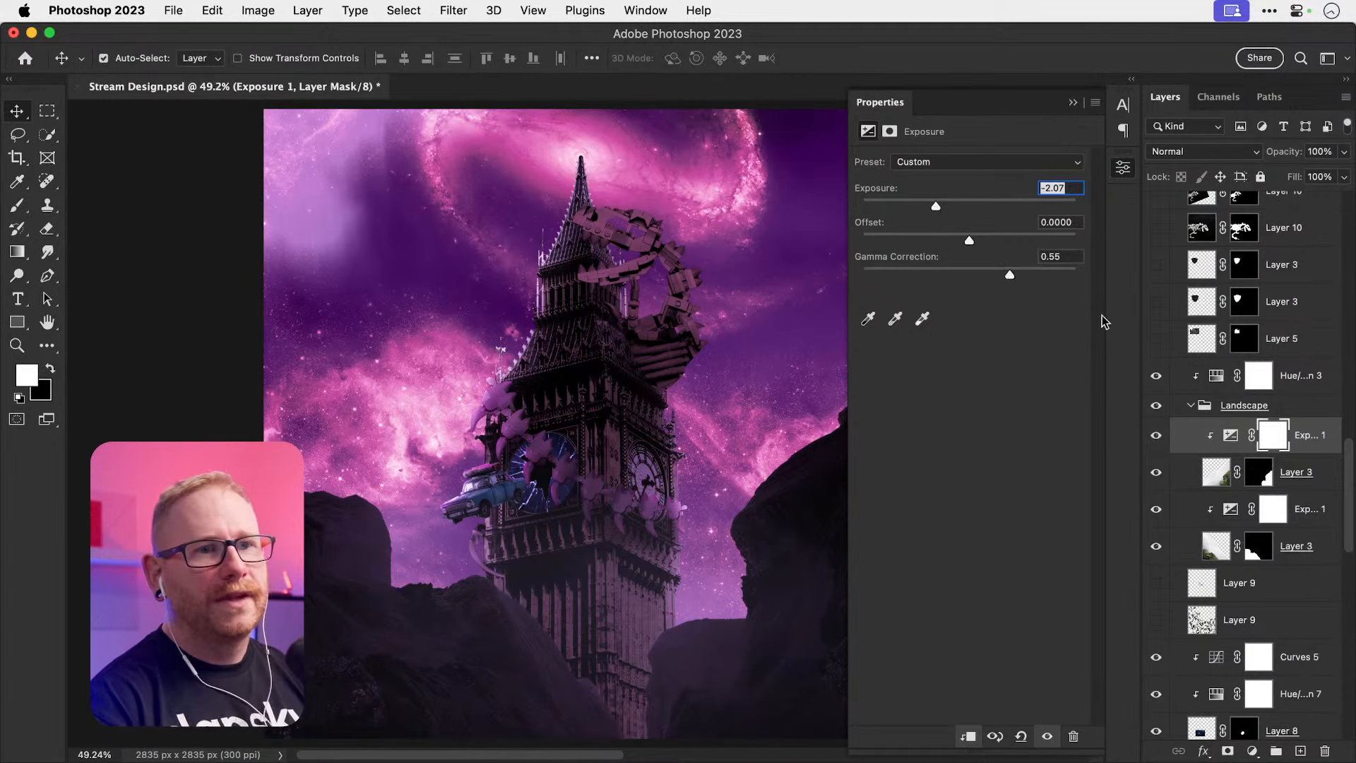
Step: Paint the upper Landscape Exposure mask with a black 300 px brush at 20% opacity to lighten the right-hand rock beside the tower
left_click(1274, 443)
key("b")
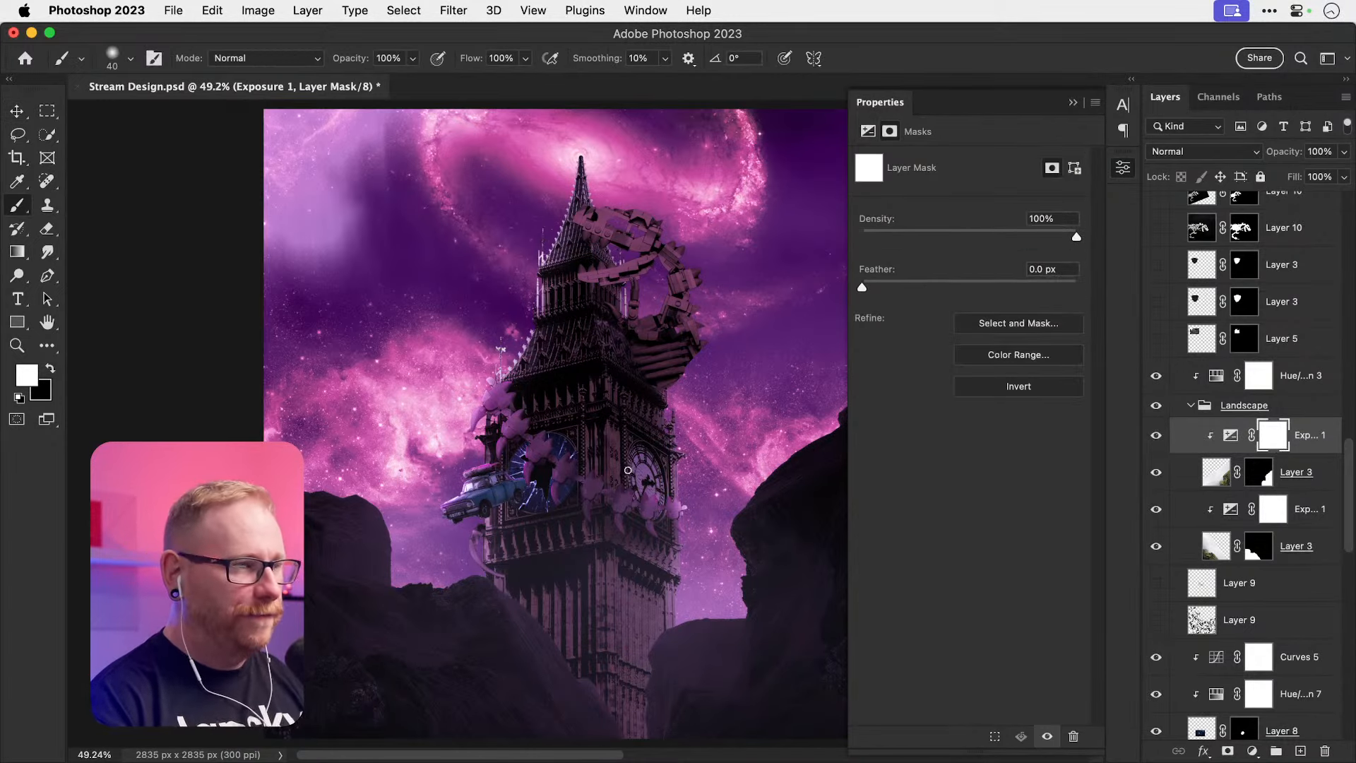
left_click_drag(583, 483, 533, 461)
key("x")
key("bracketright")
key("bracketright")
key("bracketright")
key("bracketright")
key("bracketright")
key("bracketright")
key("bracketright")
key("bracketright")
key("bracketright")
key("bracketright")
key("bracketright")
key("bracketright")
key("bracketright")
key("bracketright")
key("bracketright")
key("2")
mouse_move(642, 619)
left_mouse_down()
mouse_move(669, 536)
mouse_move(794, 389)
mouse_move(735, 417)
mouse_move(771, 368)
left_mouse_up()
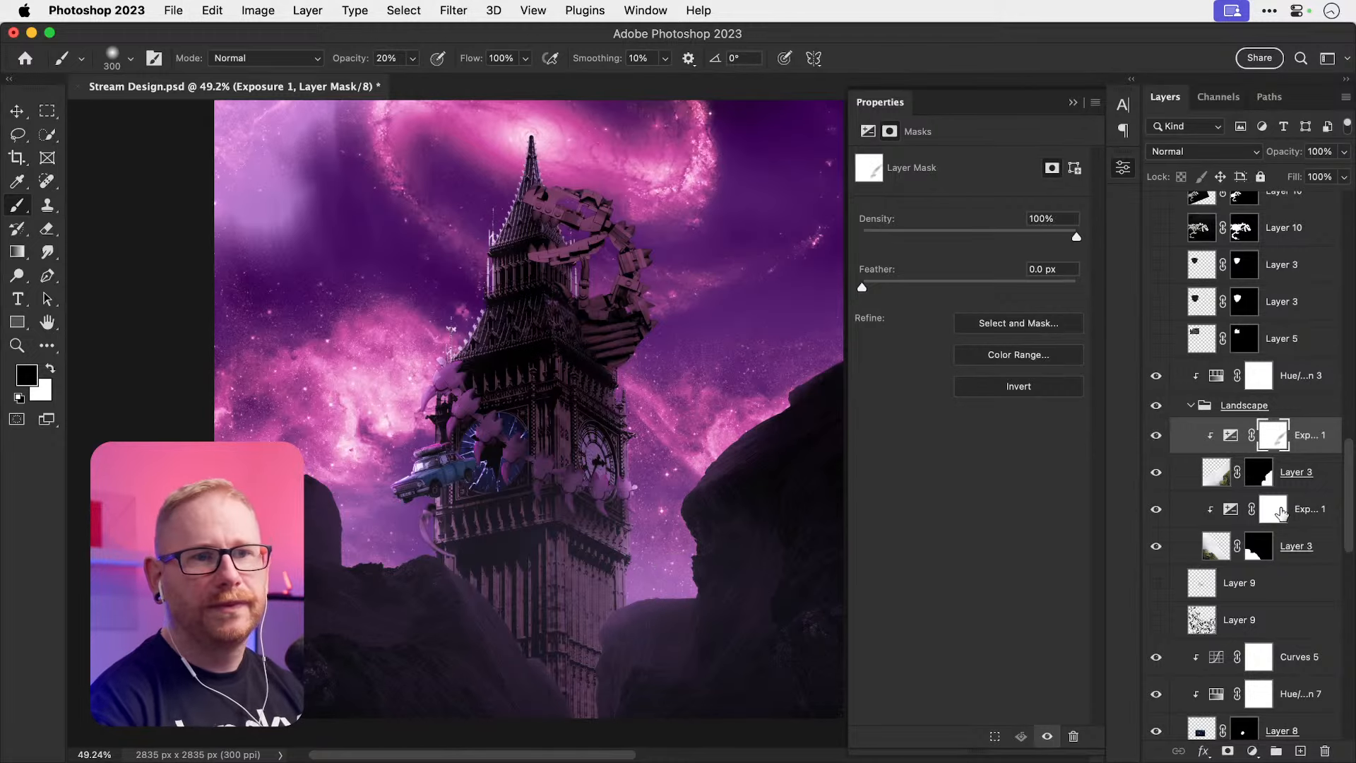
Step: Paint the lower Landscape Exposure mask with the same black brush to lighten the left-hand rock beside the tower
left_click(1274, 509)
left_click_drag(444, 506, 590, 657)
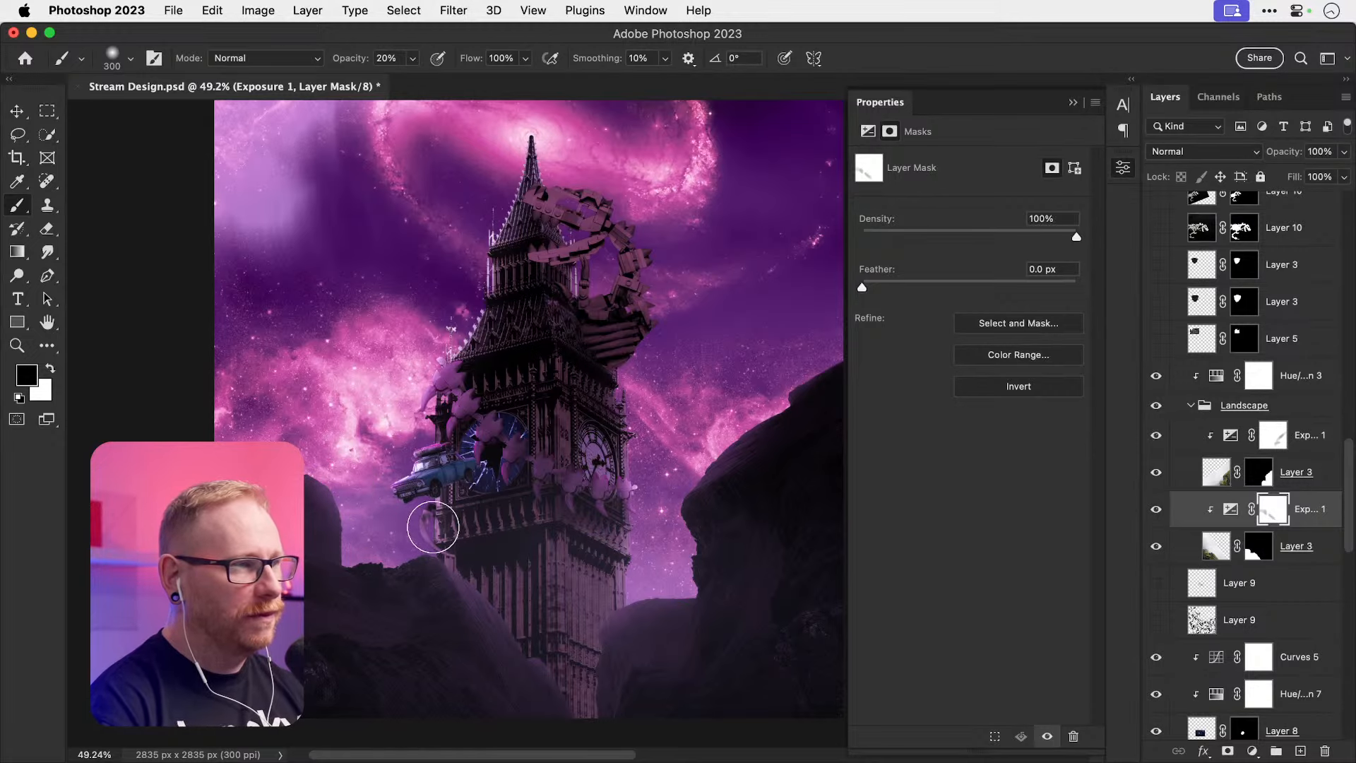
key("v")
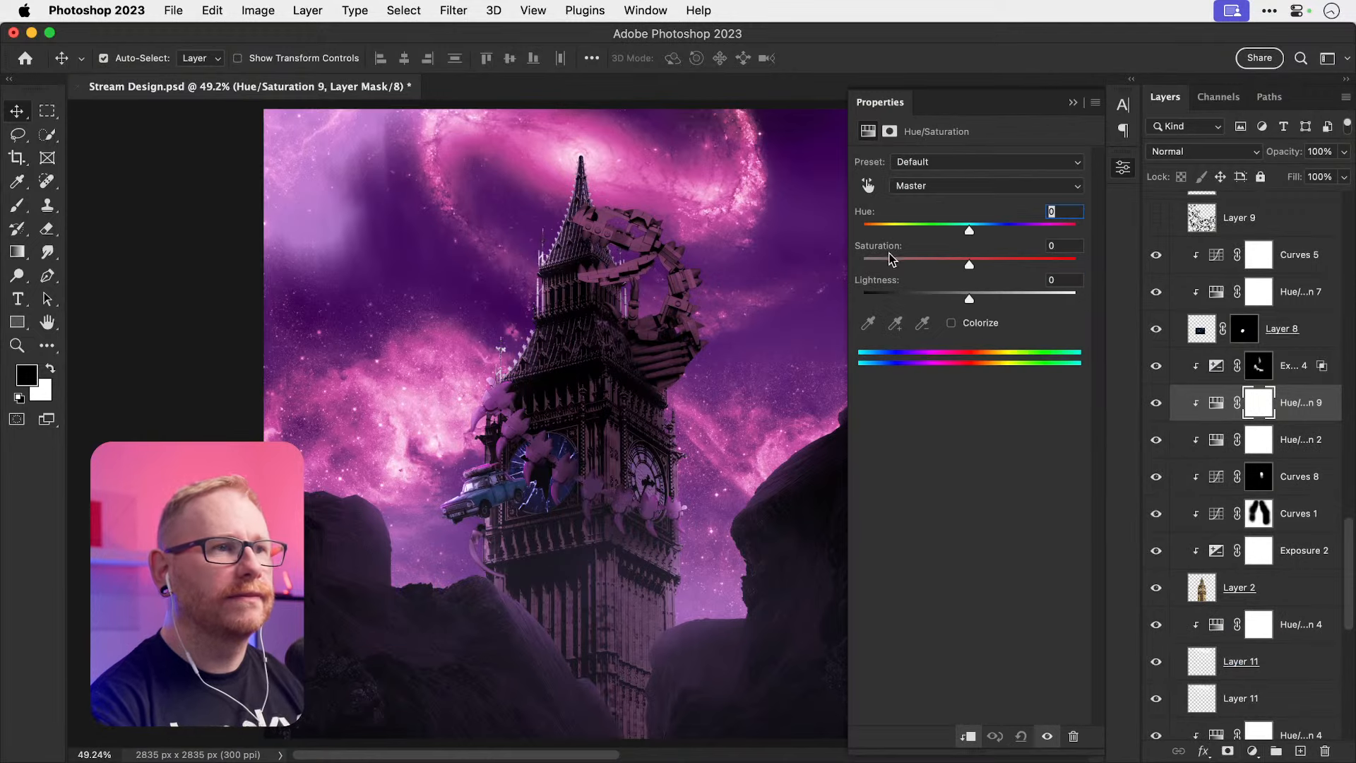
Step: Set the saturation of the tower's Hue/Saturation 9 to -100, and try a lightness of -50 before undoing it
left_click_drag(890, 260, 773, 266)
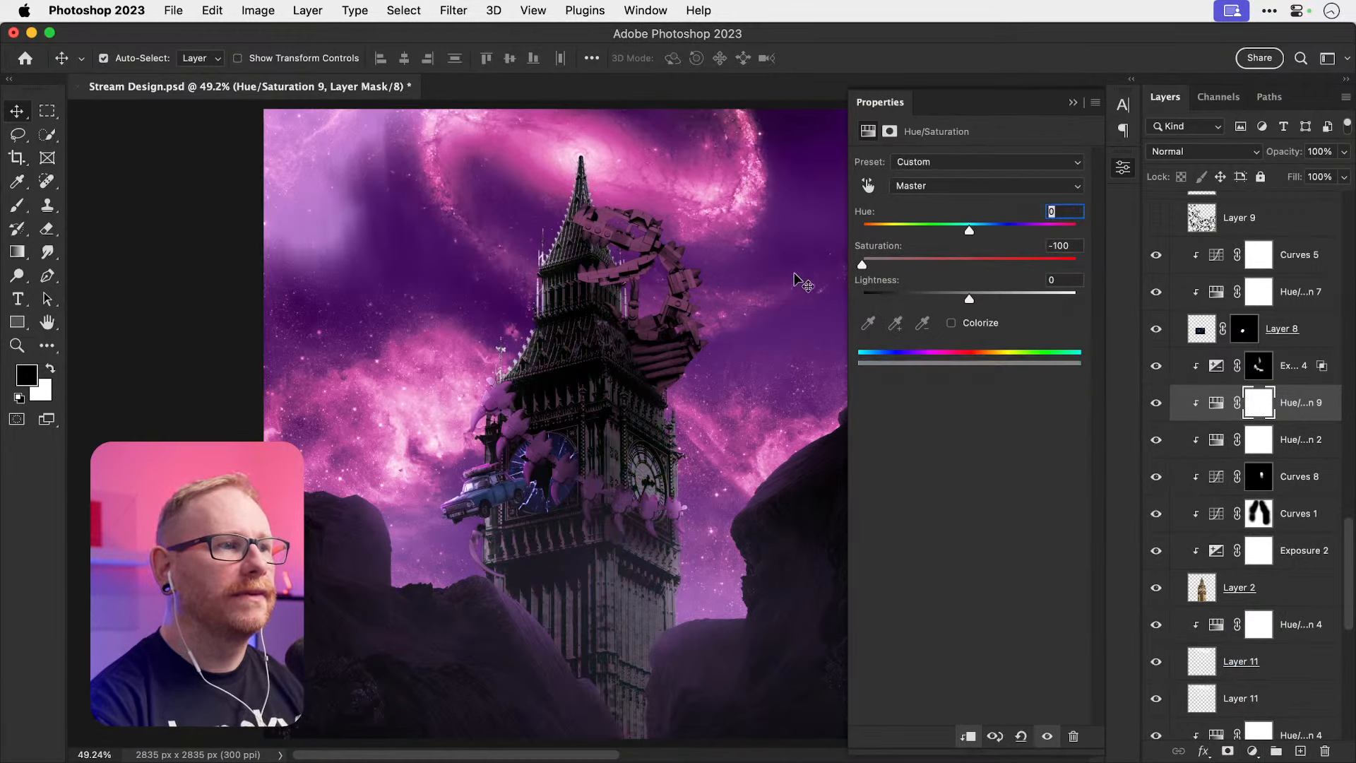
left_click_drag(969, 300, 915, 300)
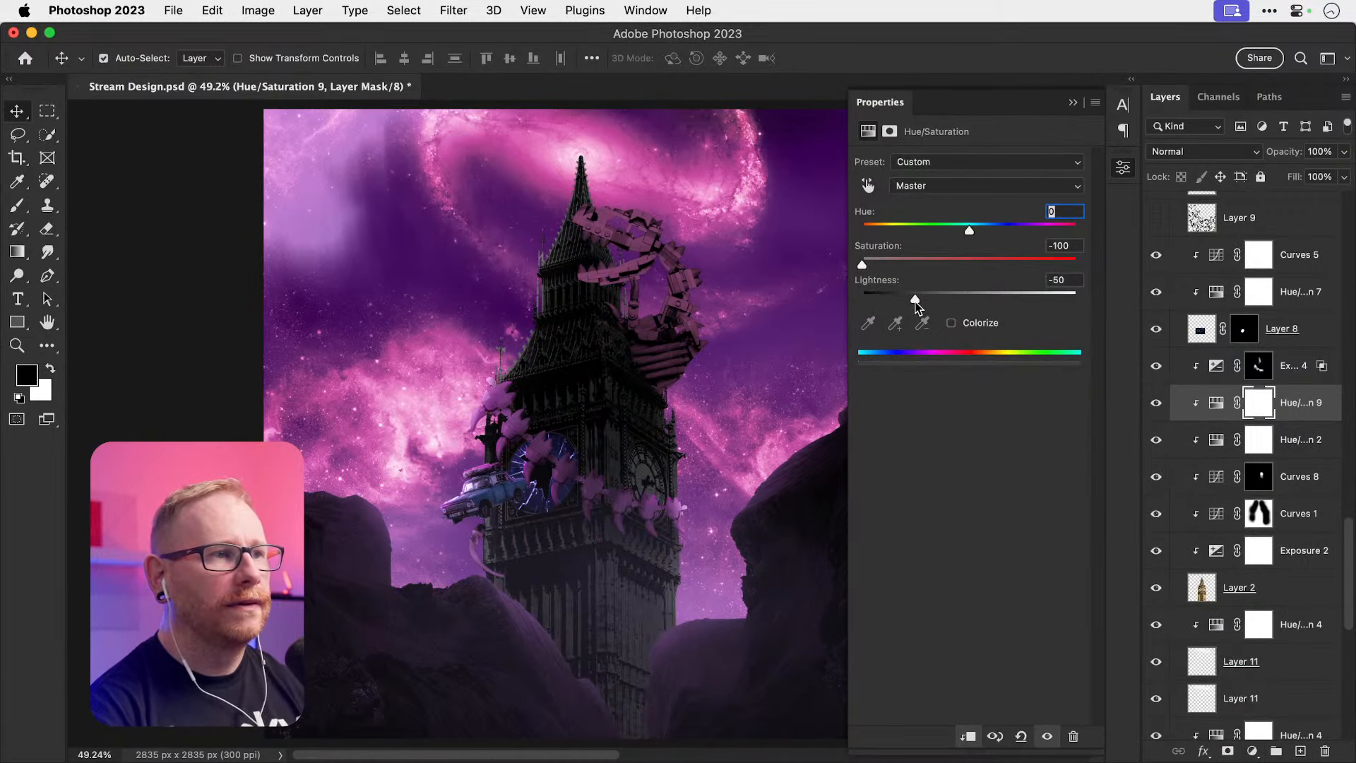
key("super+z")
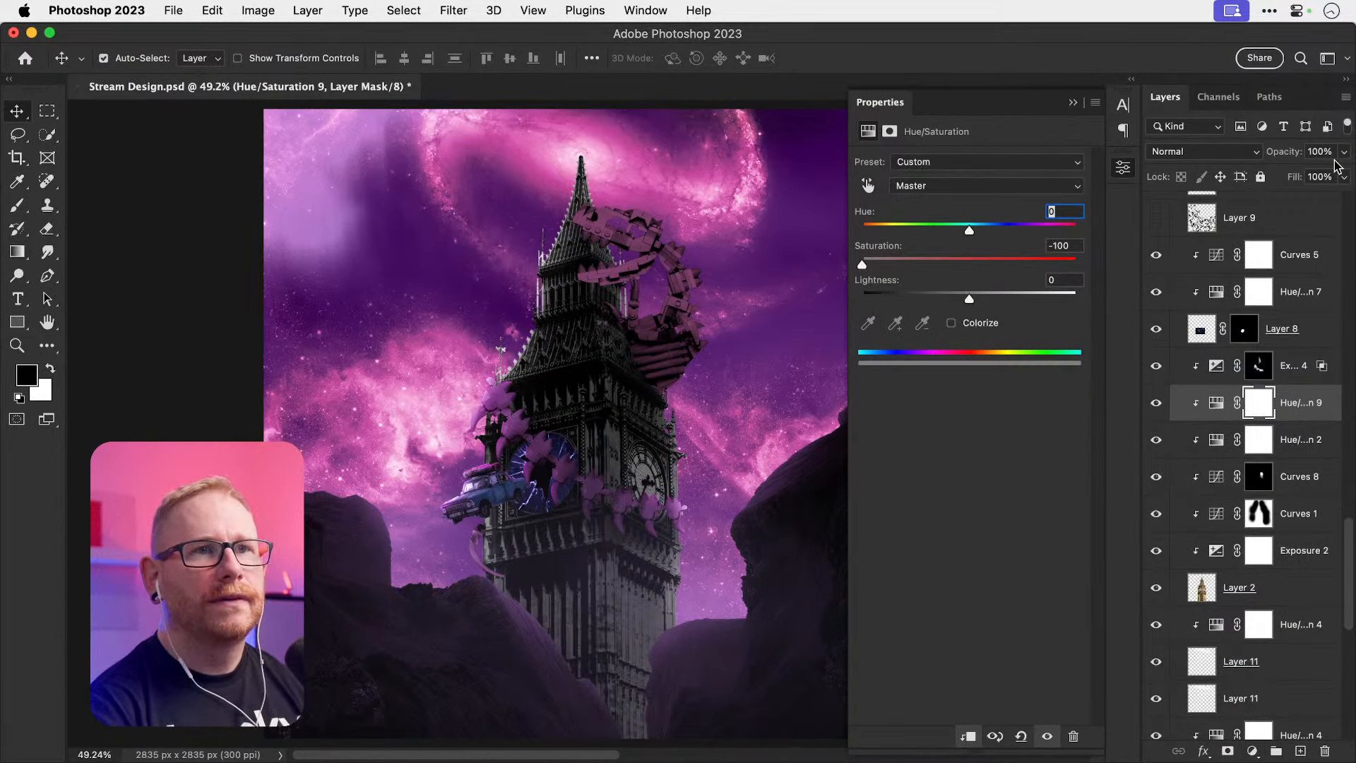
Step: Move Hue/Saturation 9 below Hue/Saturation 2 in the tower's clipped adjustments
left_click_drag(1215, 402, 1155, 443)
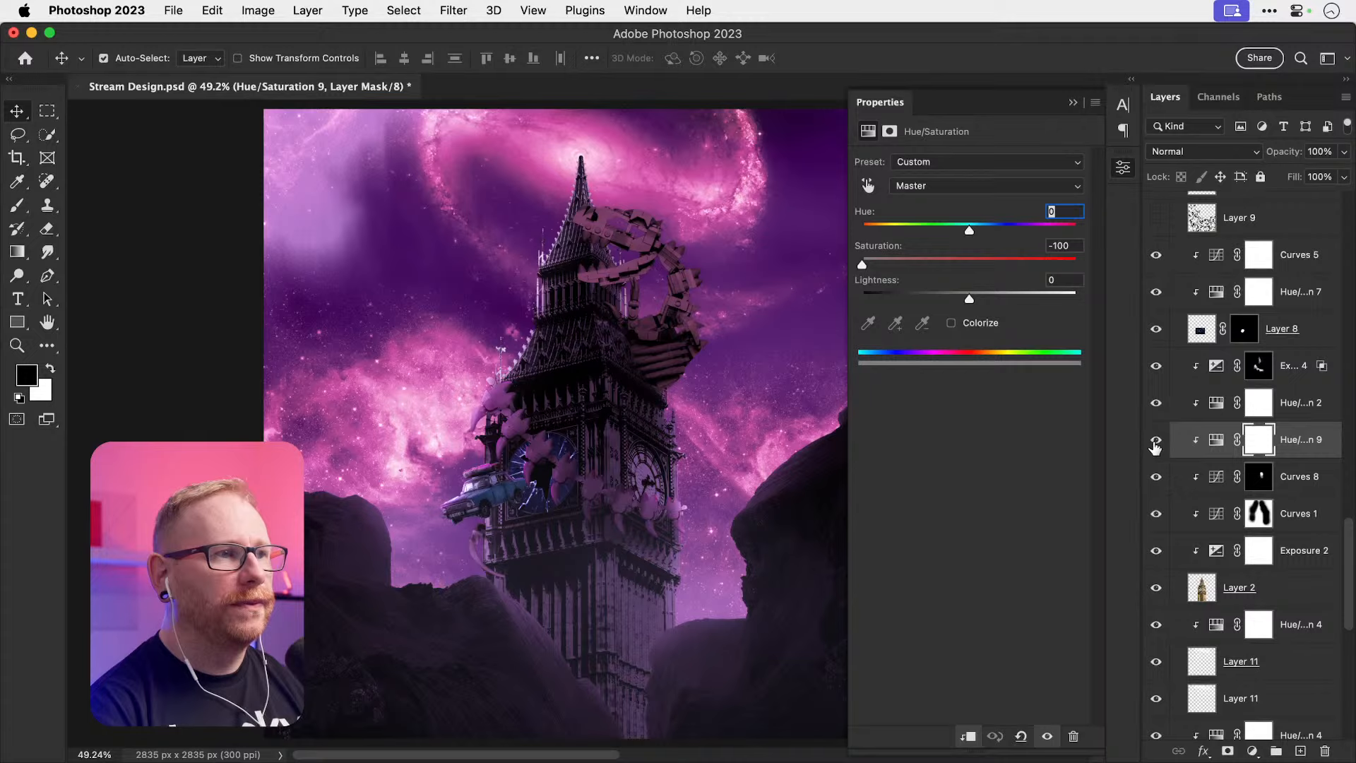
left_click(1123, 168)
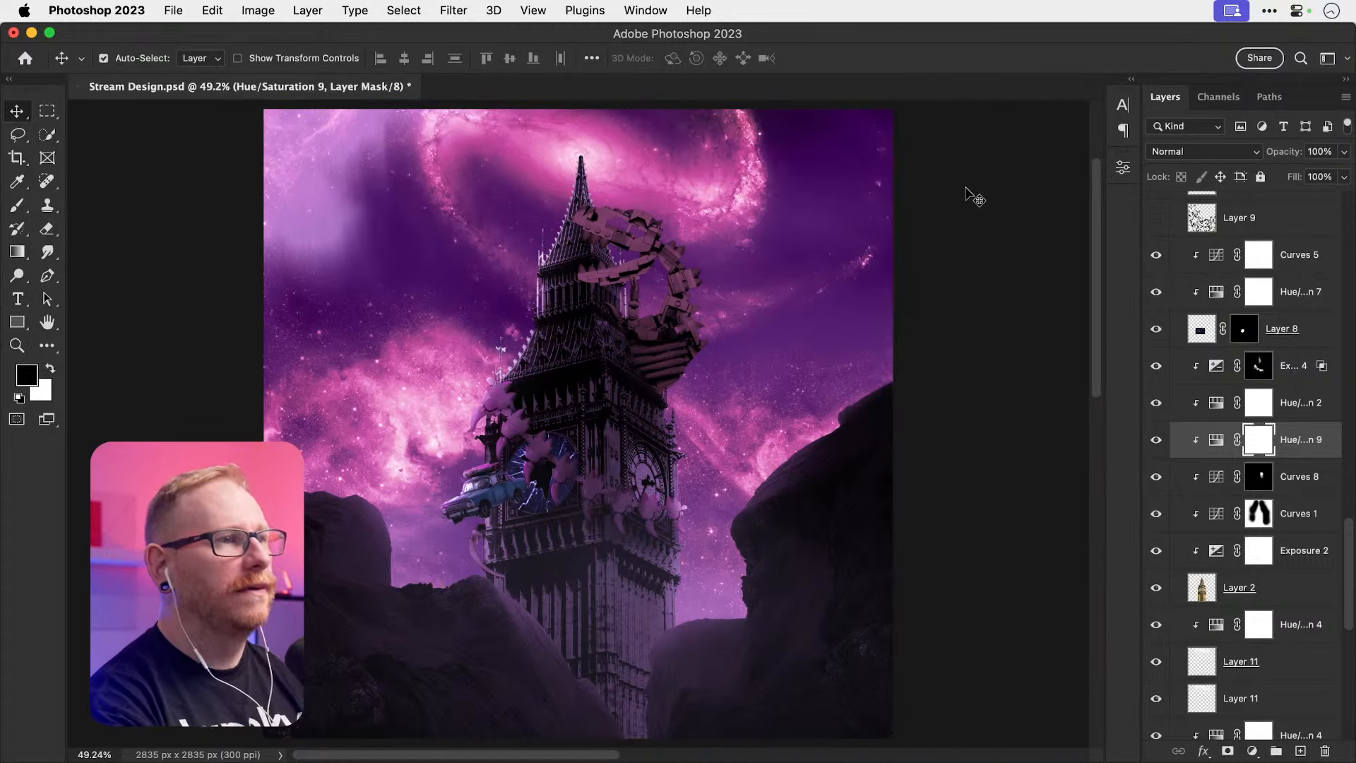
Step: Select the pink Color Fill 3 clipped above the dinosaur's Curves 9 to reuse its rim-light colour
key("z")
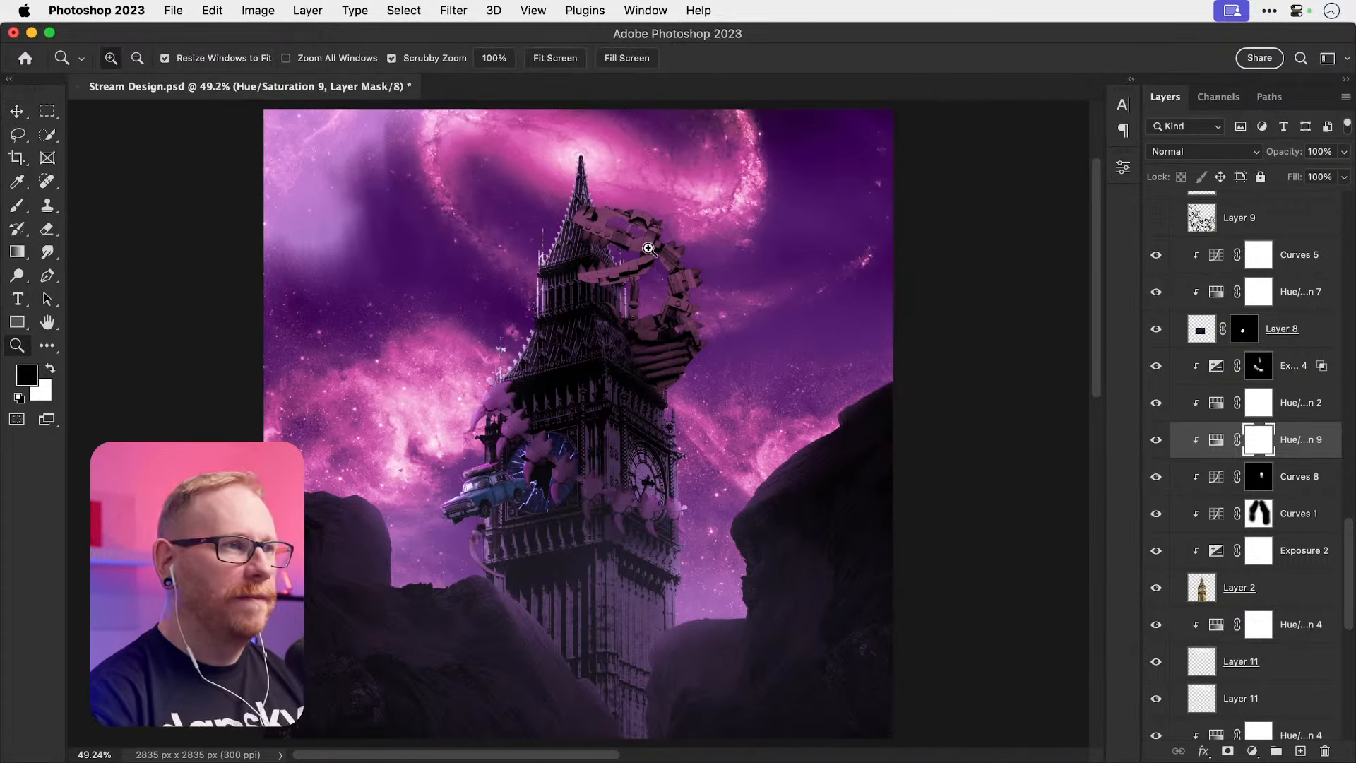
left_click(650, 260)
left_click(636, 257)
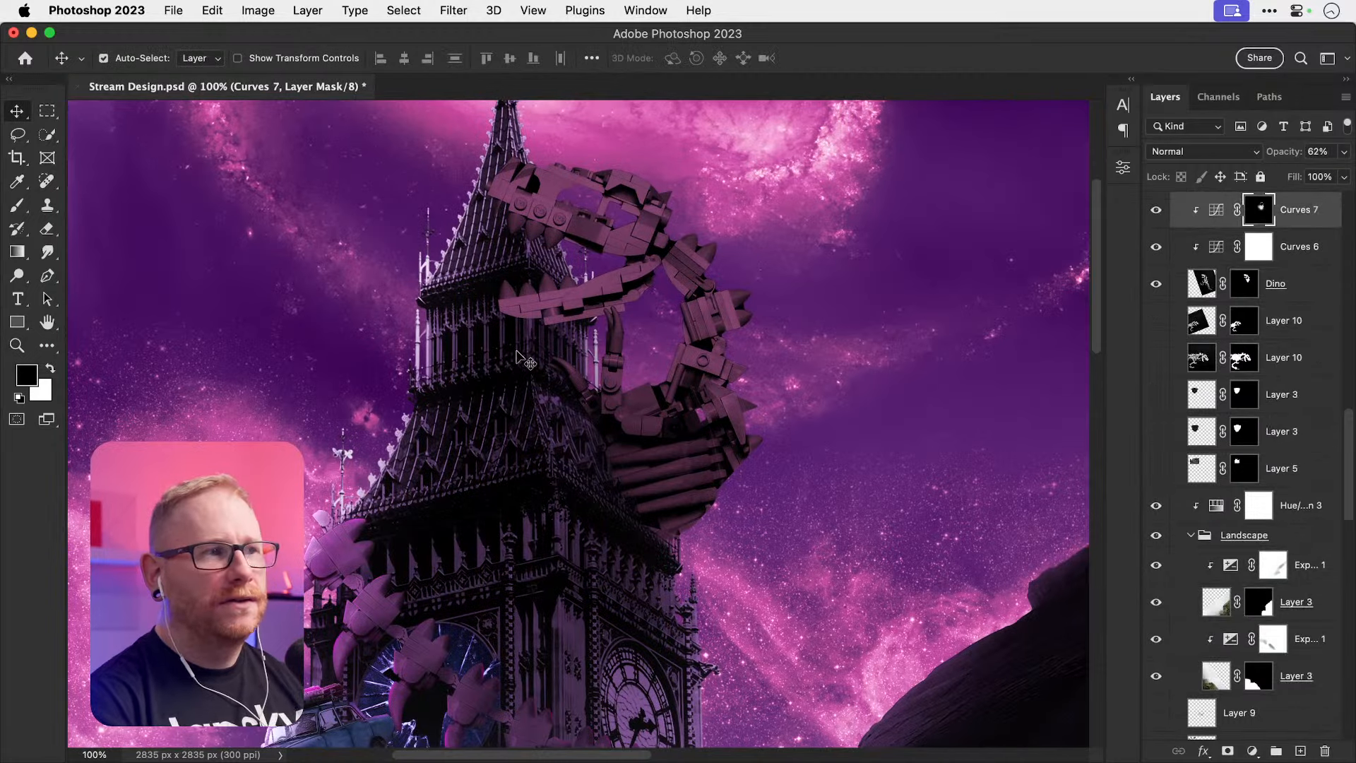
left_click(498, 372)
scroll(1311, 594, "down", 3)
scroll(1286, 573, "down", 1)
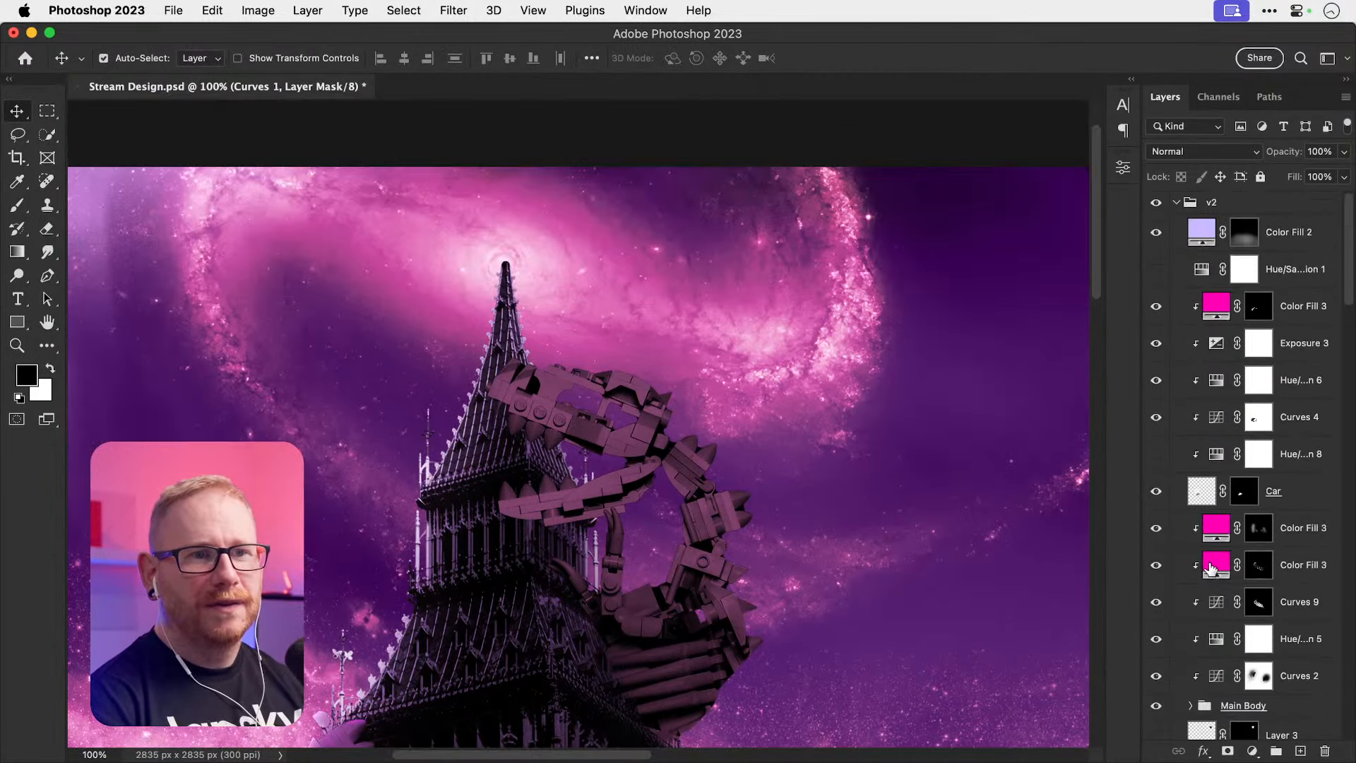
left_click(1214, 566)
Step: Add a pink Solid Color fill layer directly above the tower's Exposure 4 adjustment and clip it to the tower
right_click(477, 449)
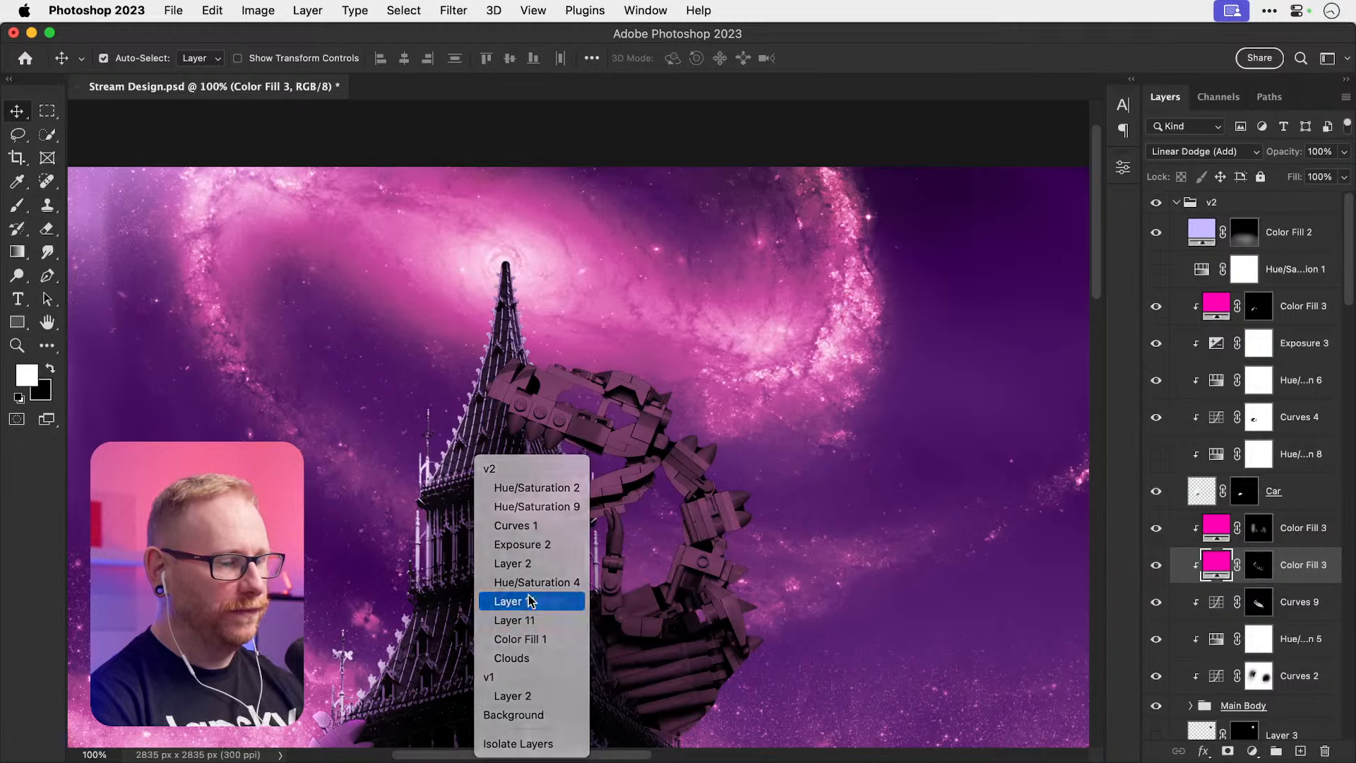
left_click(529, 602)
key("super+0")
scroll(1246, 495, "down", 10)
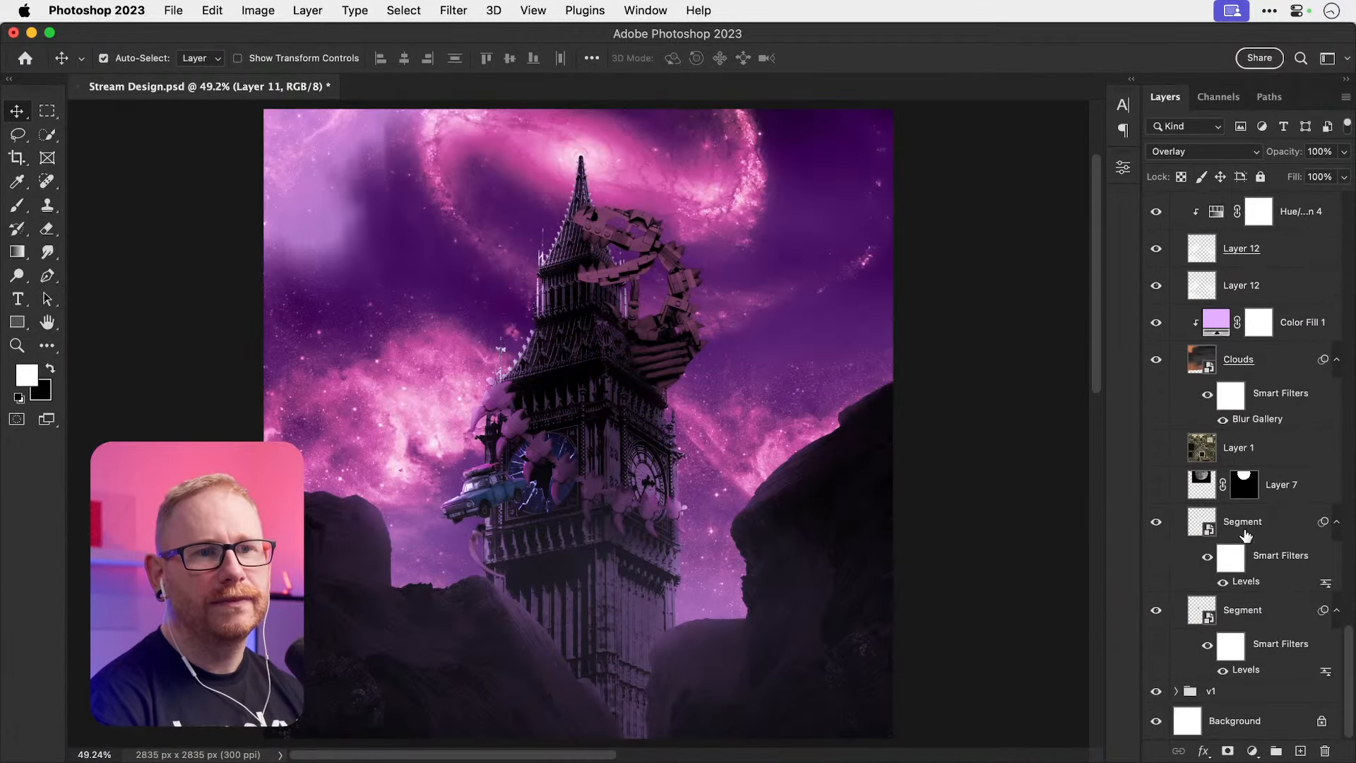
scroll(1249, 461, "up", 7)
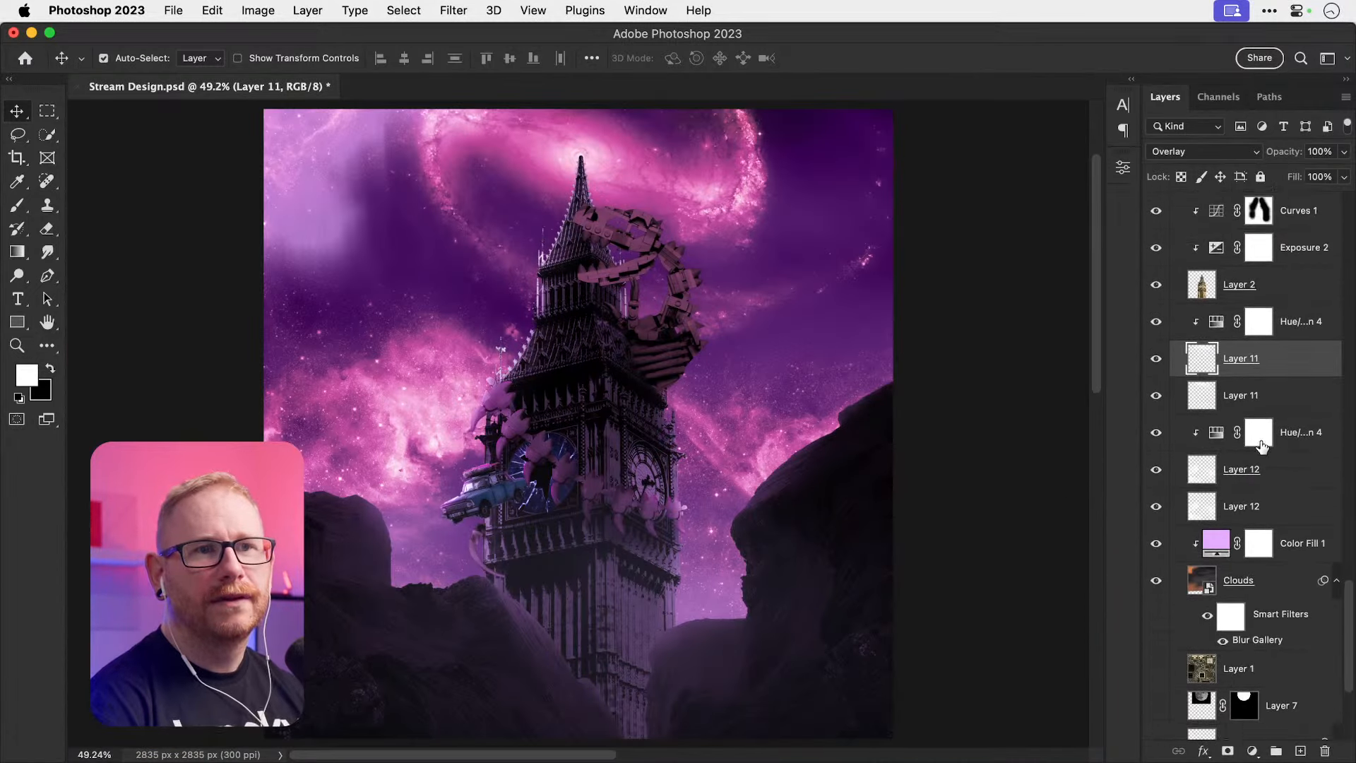
left_click(1298, 274)
left_click(1251, 751)
left_click(1265, 353)
key("Return")
key("super+alt+g")
key("super+i")
key("super+i")
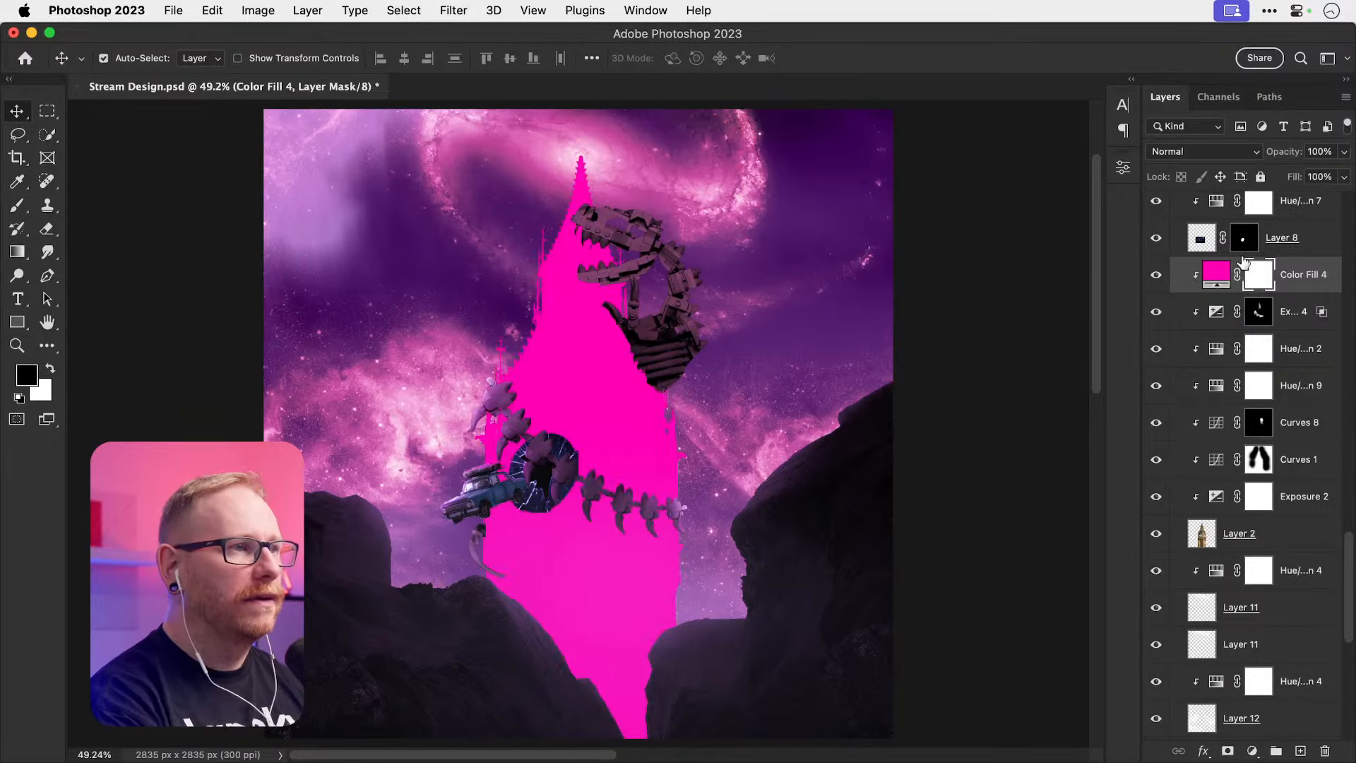
Step: Invert the mask of the tower's clipped pink Color Fill 4 to black so the fill is hidden
key("z")
left_click(515, 372)
left_click(518, 370)
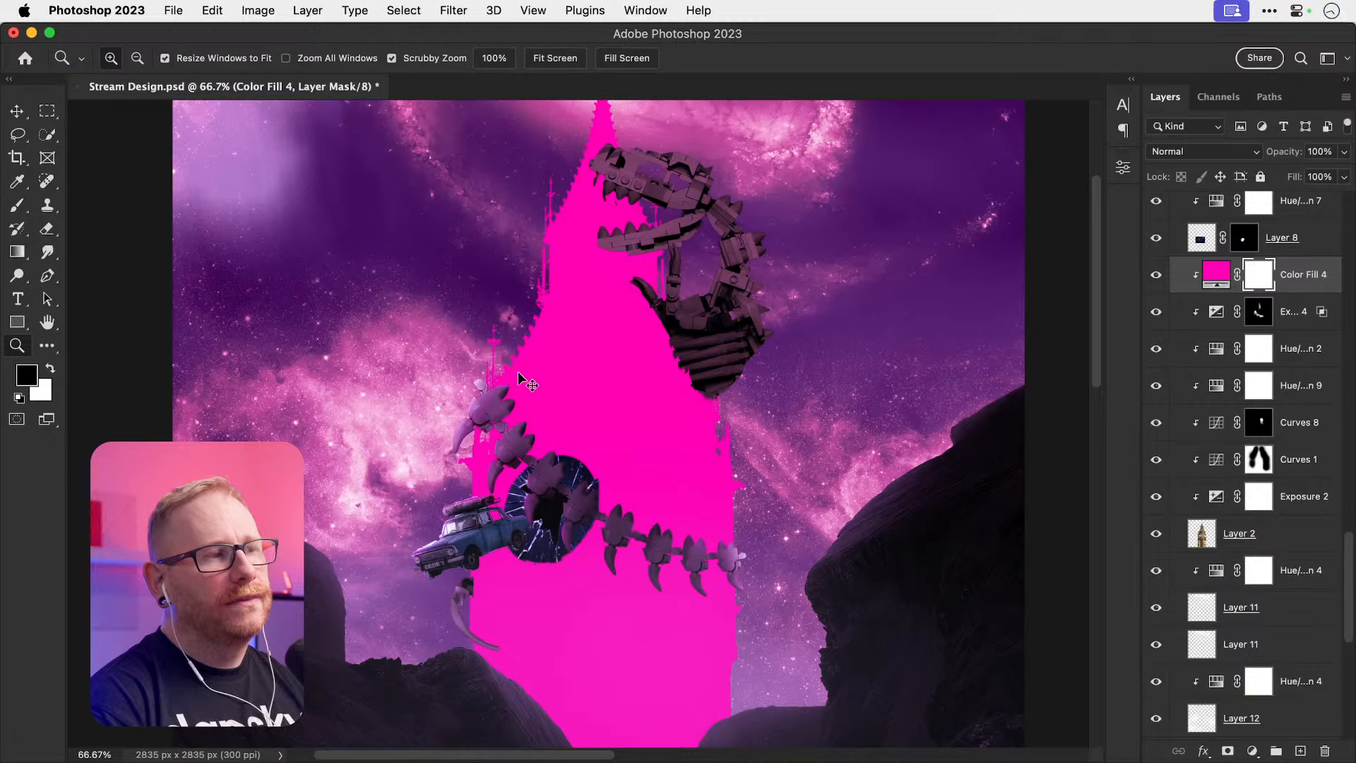
key("super+z")
key("super+z")
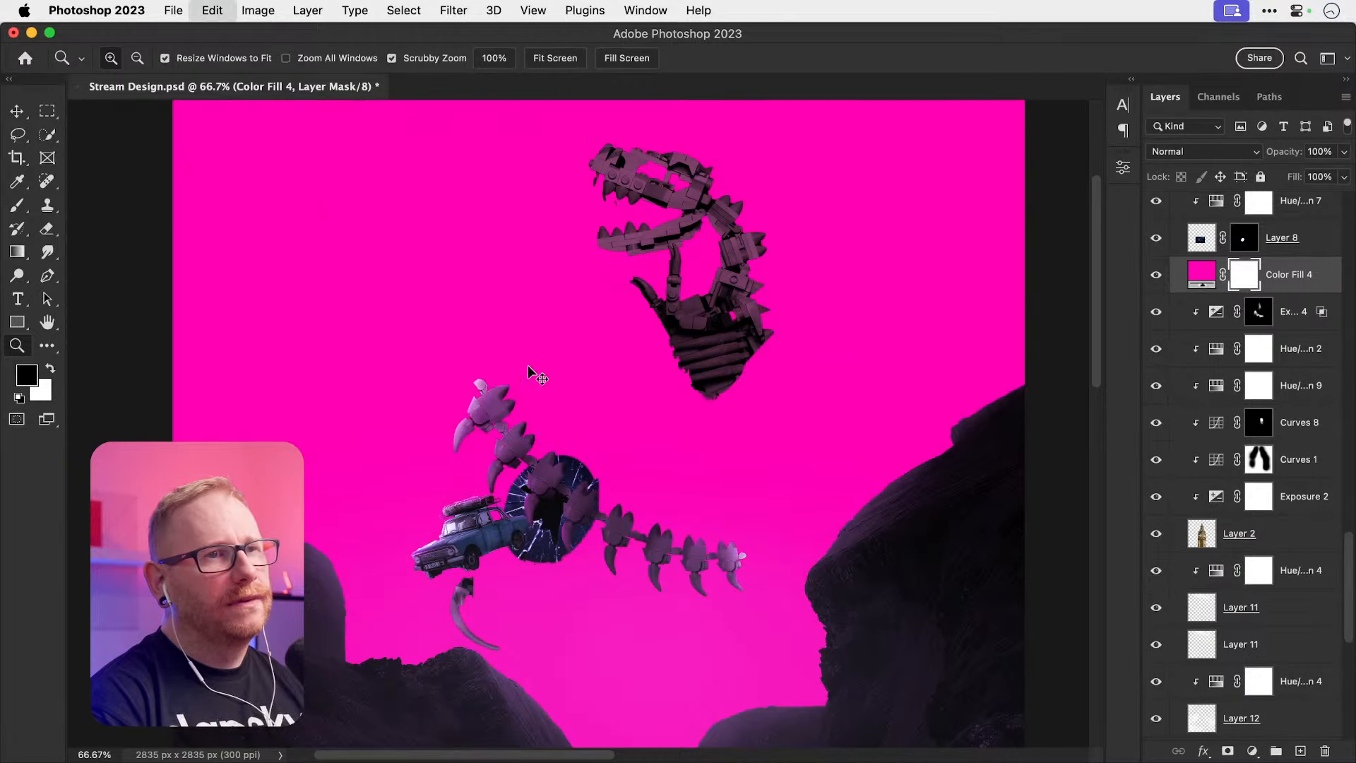
key("super+shift+z")
key("super+i")
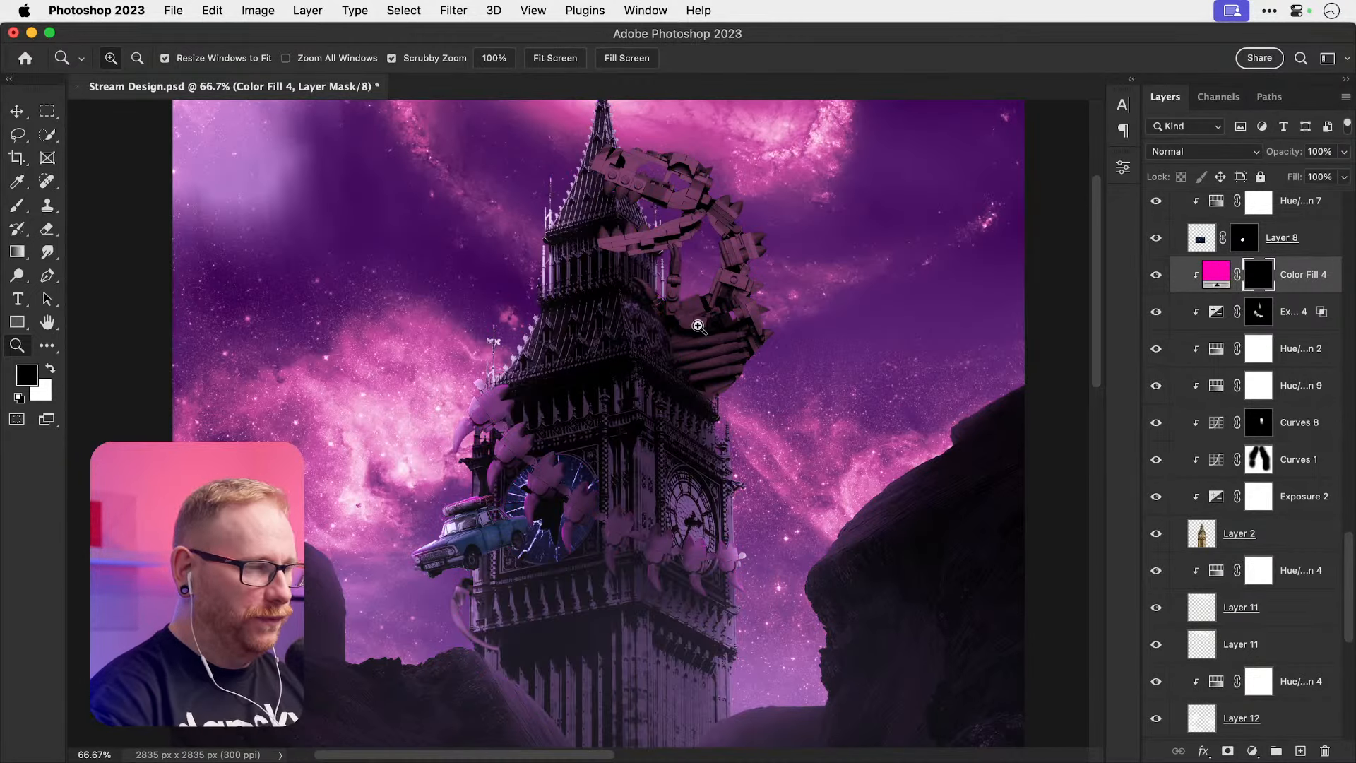
Step: Paint the Color Fill 4 mask along the tower's left edge with a white 300 px brush at 20% opacity
key("b")
key("x")
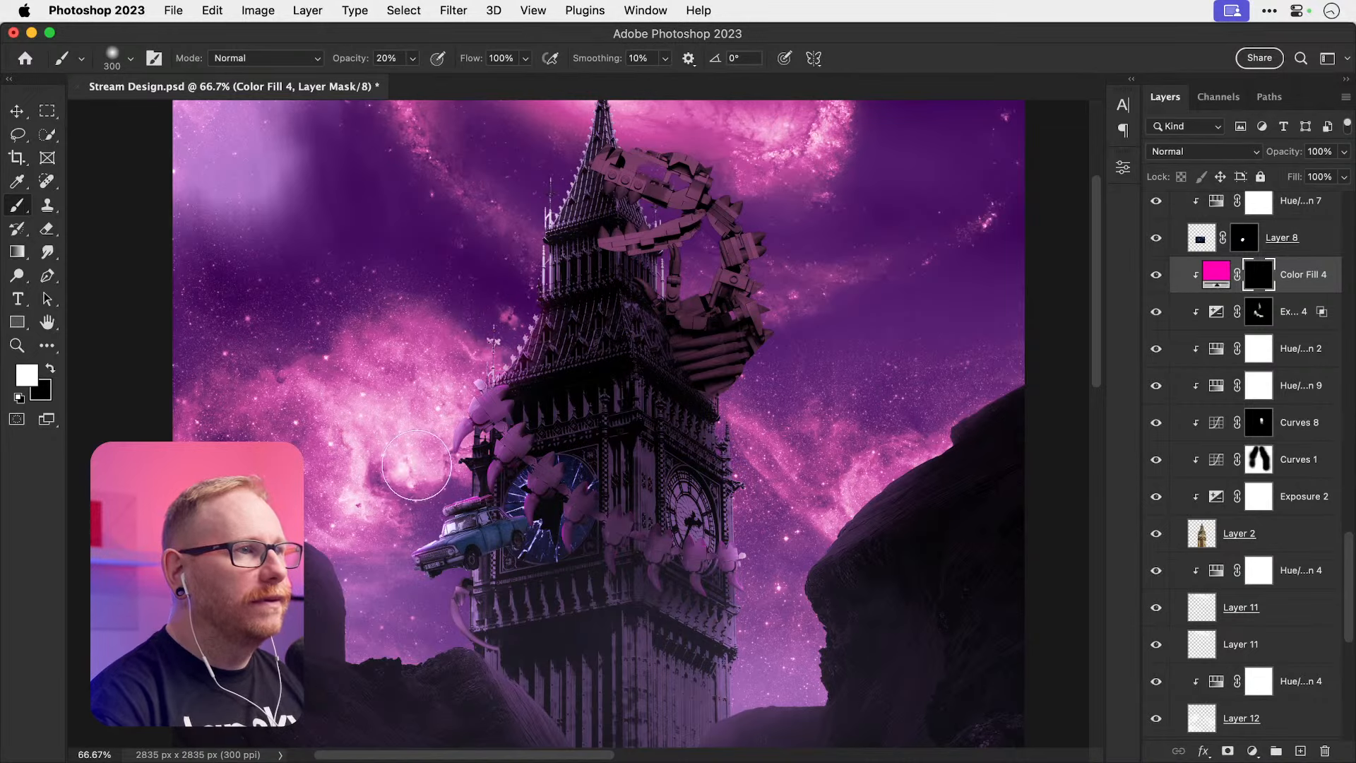
left_click(434, 426)
key("super+z")
left_click_drag(508, 308, 474, 356)
left_click_drag(518, 284, 471, 379)
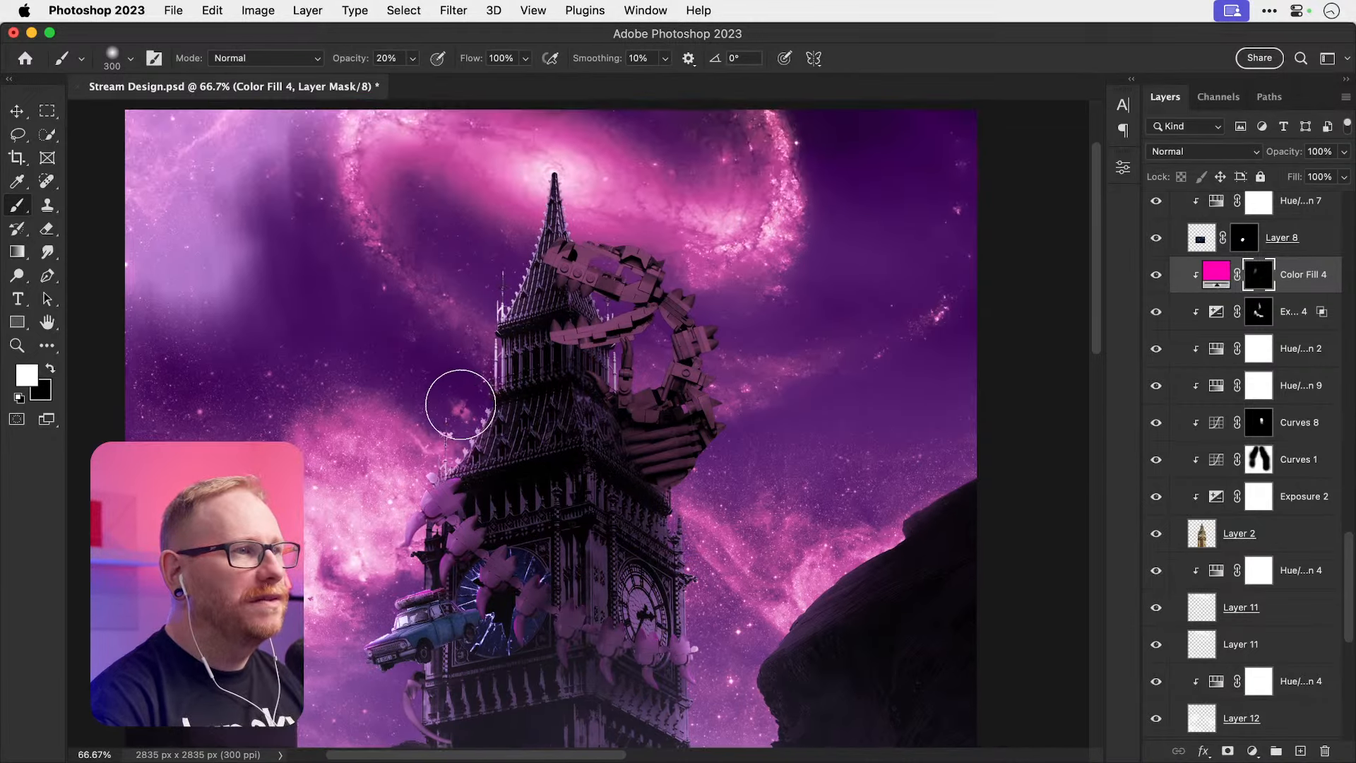
key("super+z")
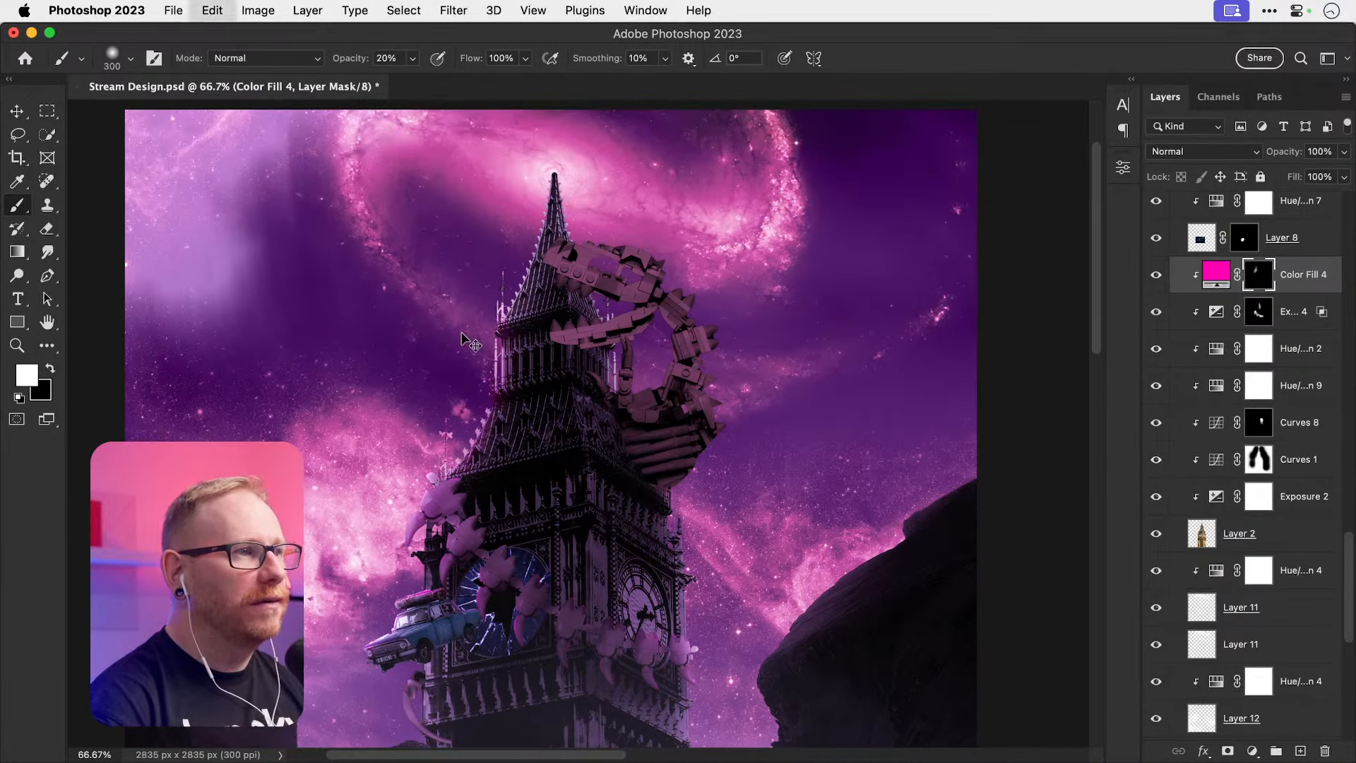
left_click_drag(459, 419, 519, 301)
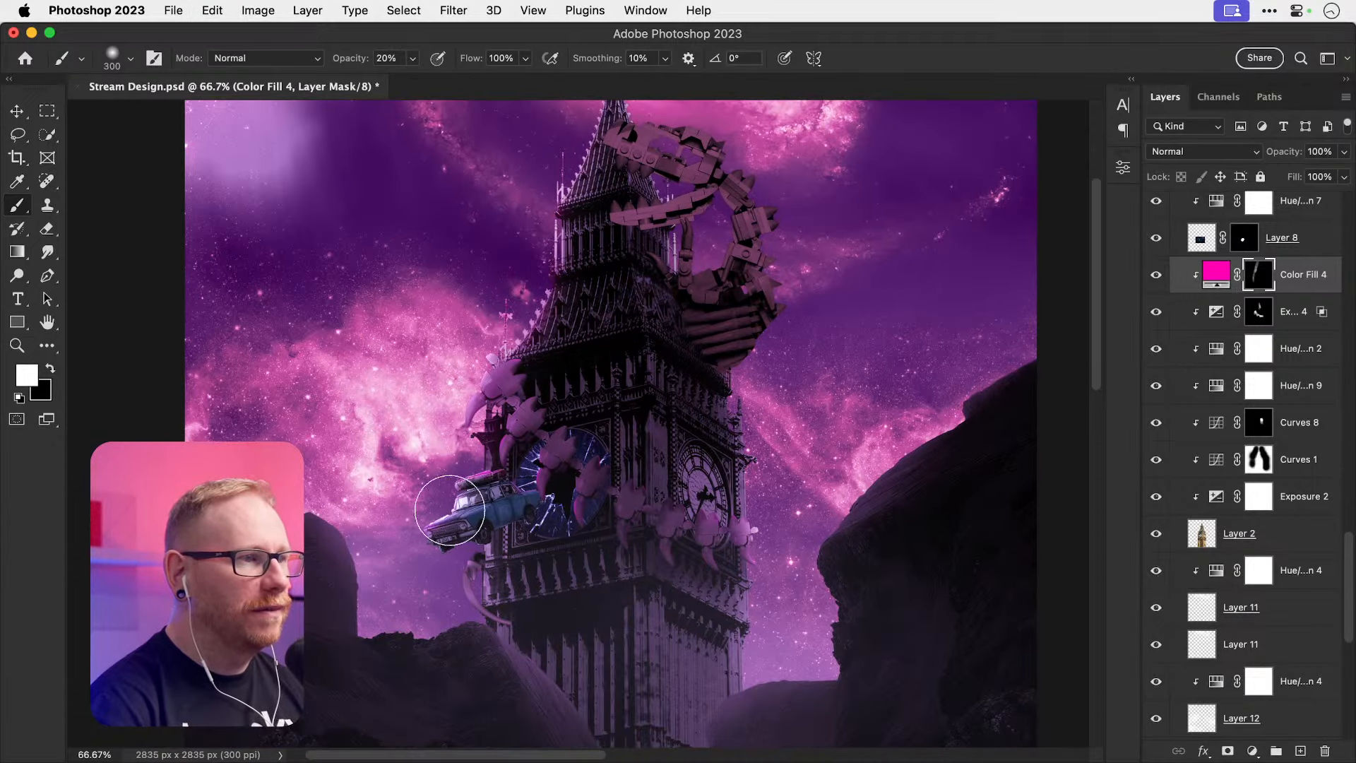
Step: Paint the Color Fill 4 mask along the tower's right edge with the same soft white brush to add a pink glow
left_click_drag(841, 379, 749, 422)
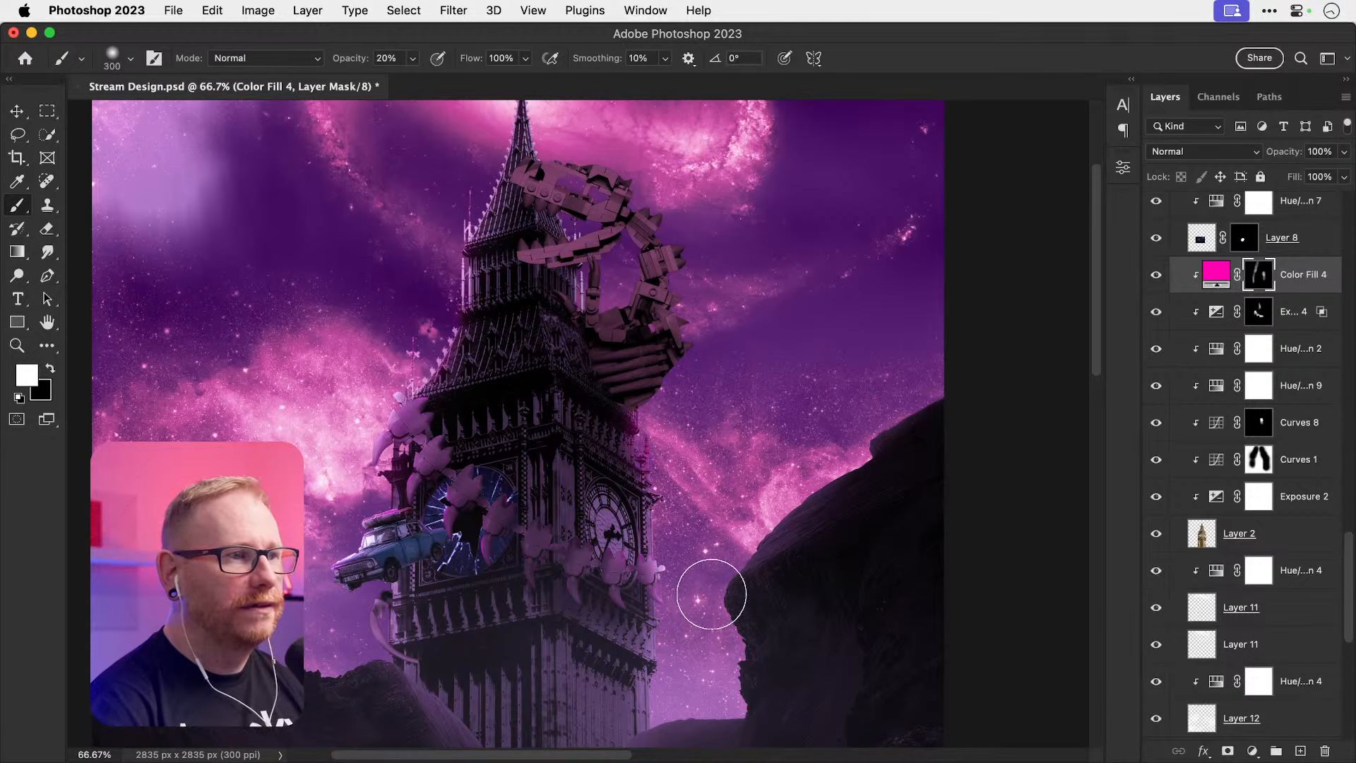
left_click_drag(712, 594, 726, 455)
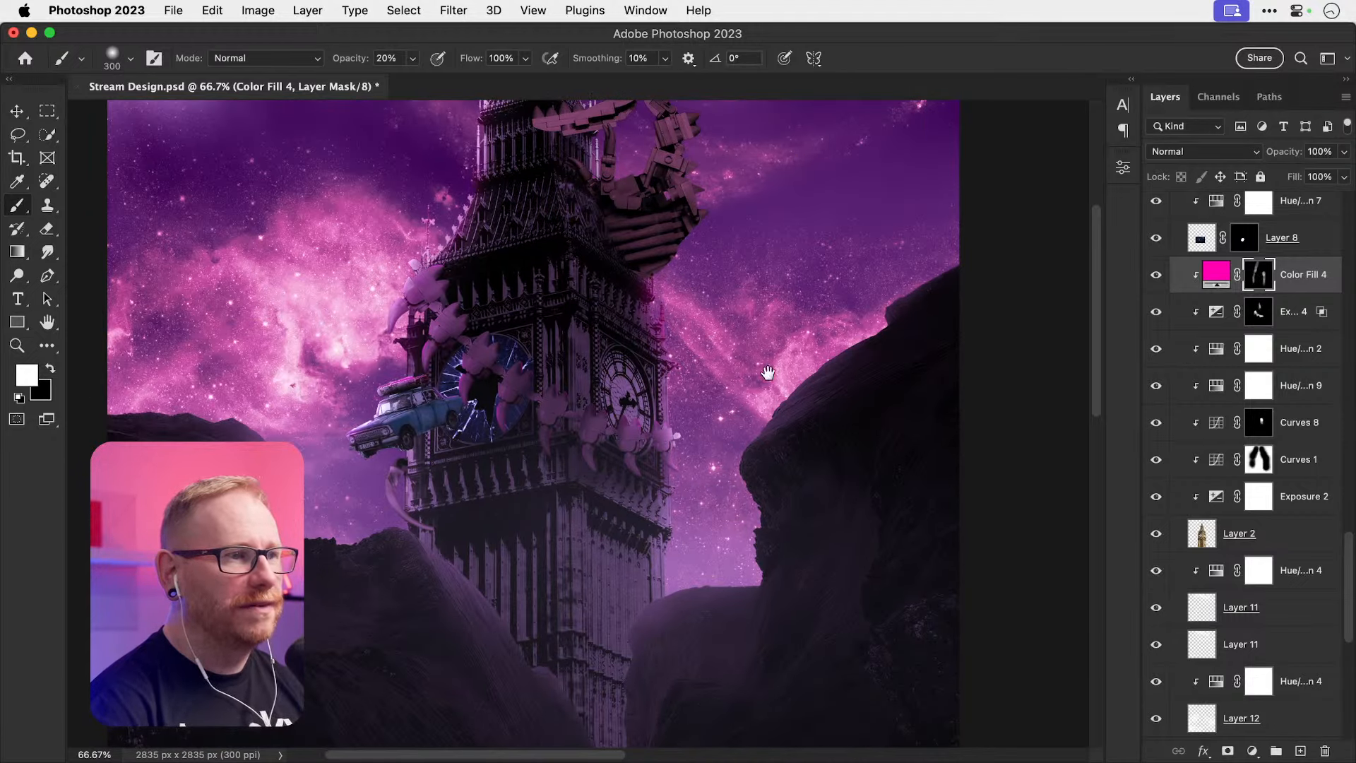
scroll(768, 372, "up", 5)
scroll(500, 244, "left", 3)
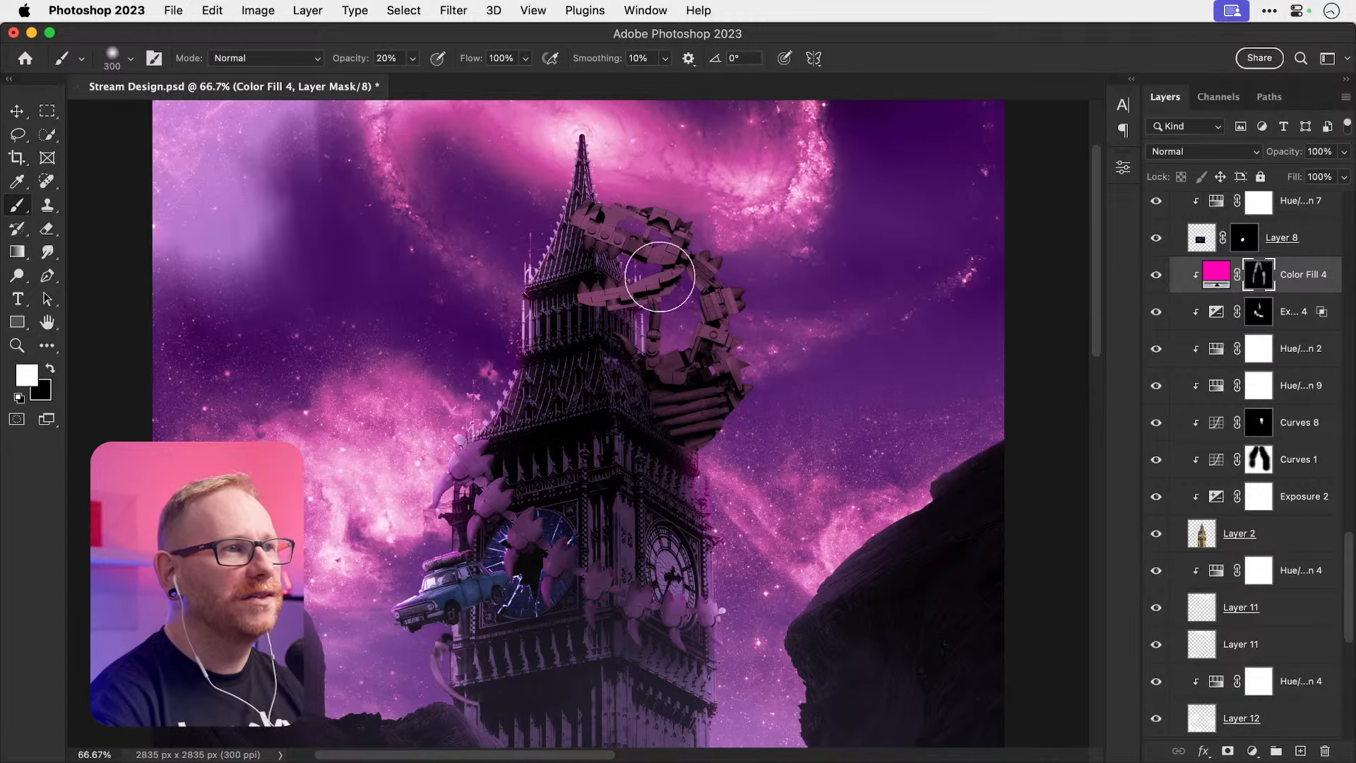
key("x")
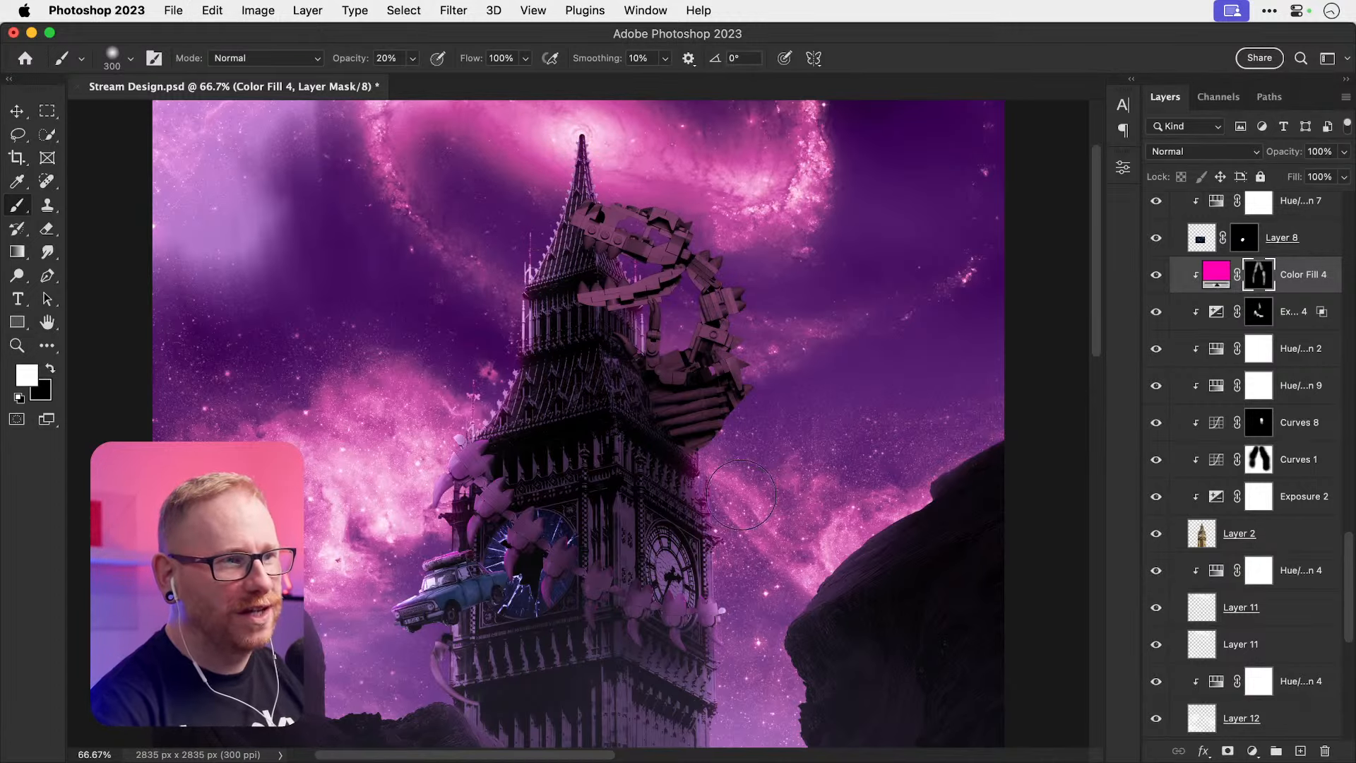
key("x")
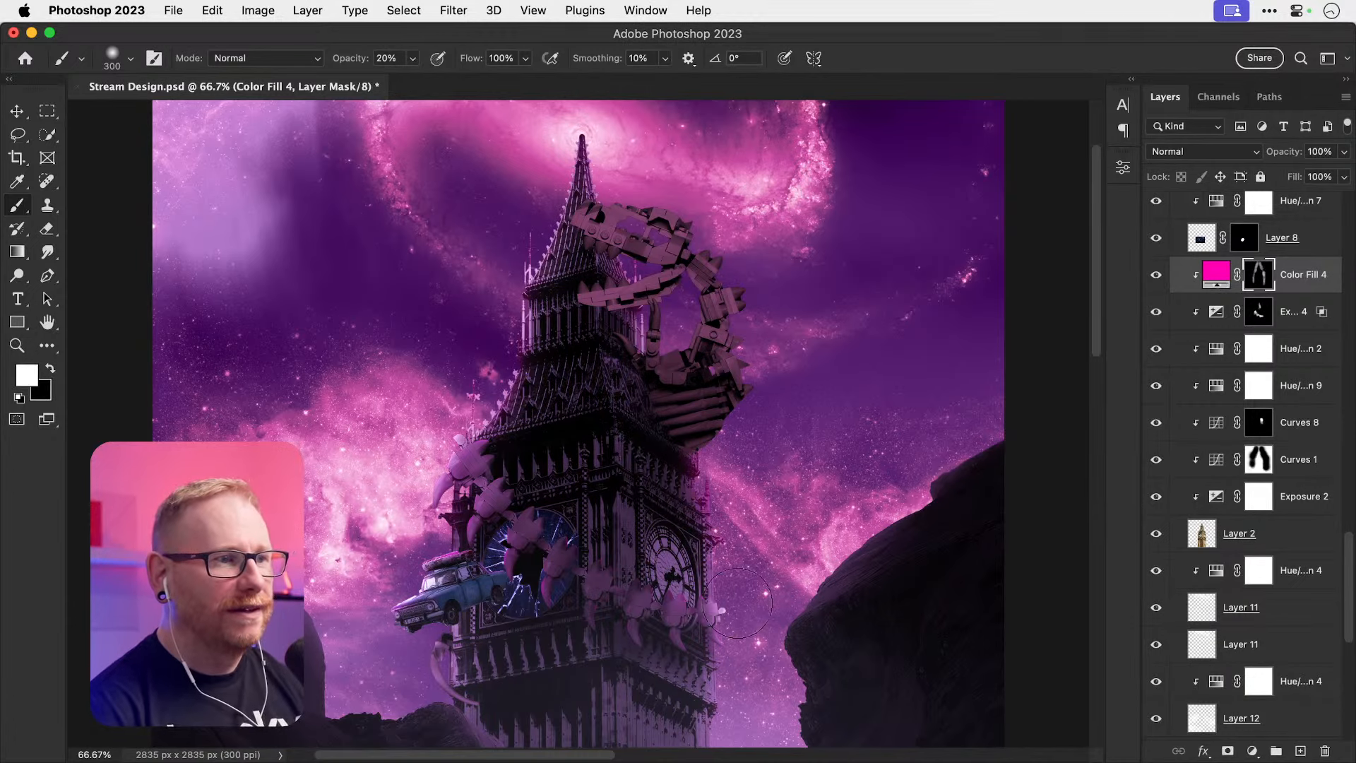
key("x")
key("v")
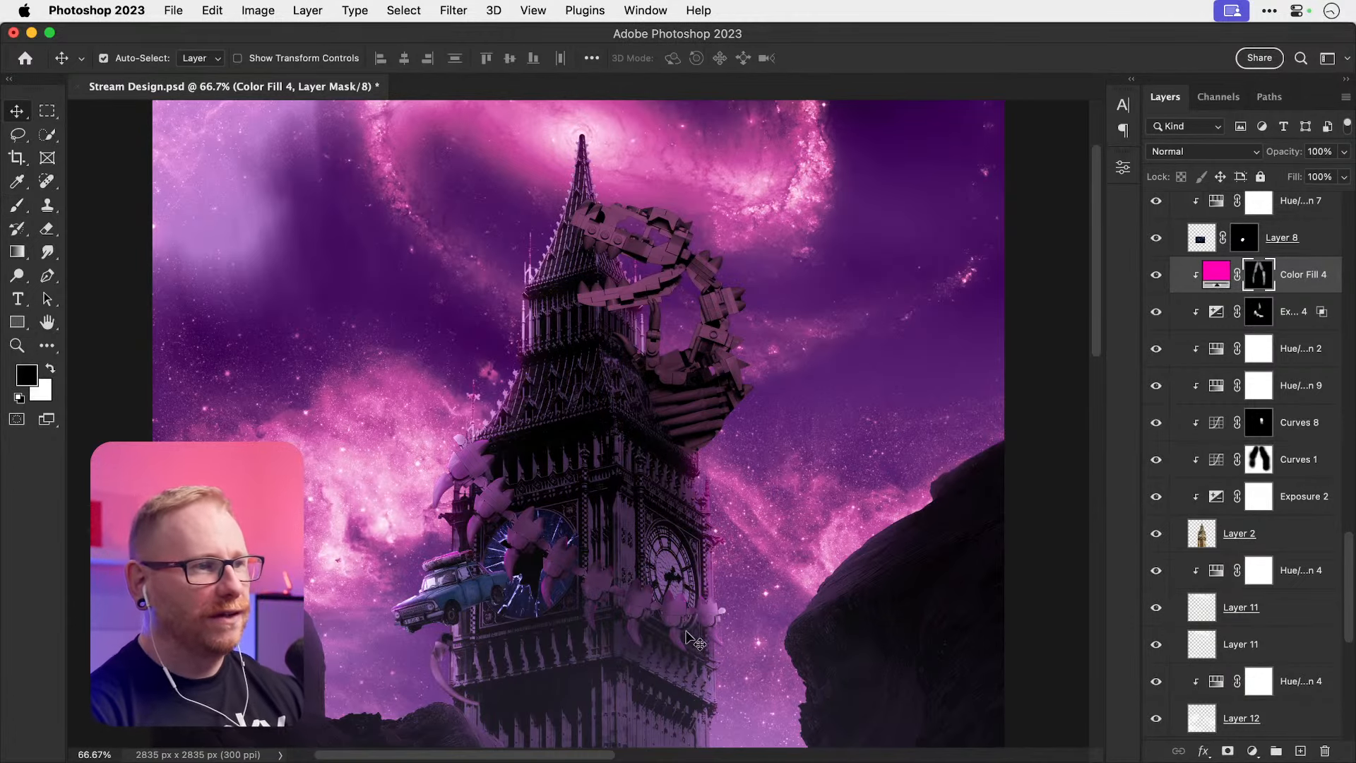
left_click(1203, 151)
key("Escape")
key("super+0")
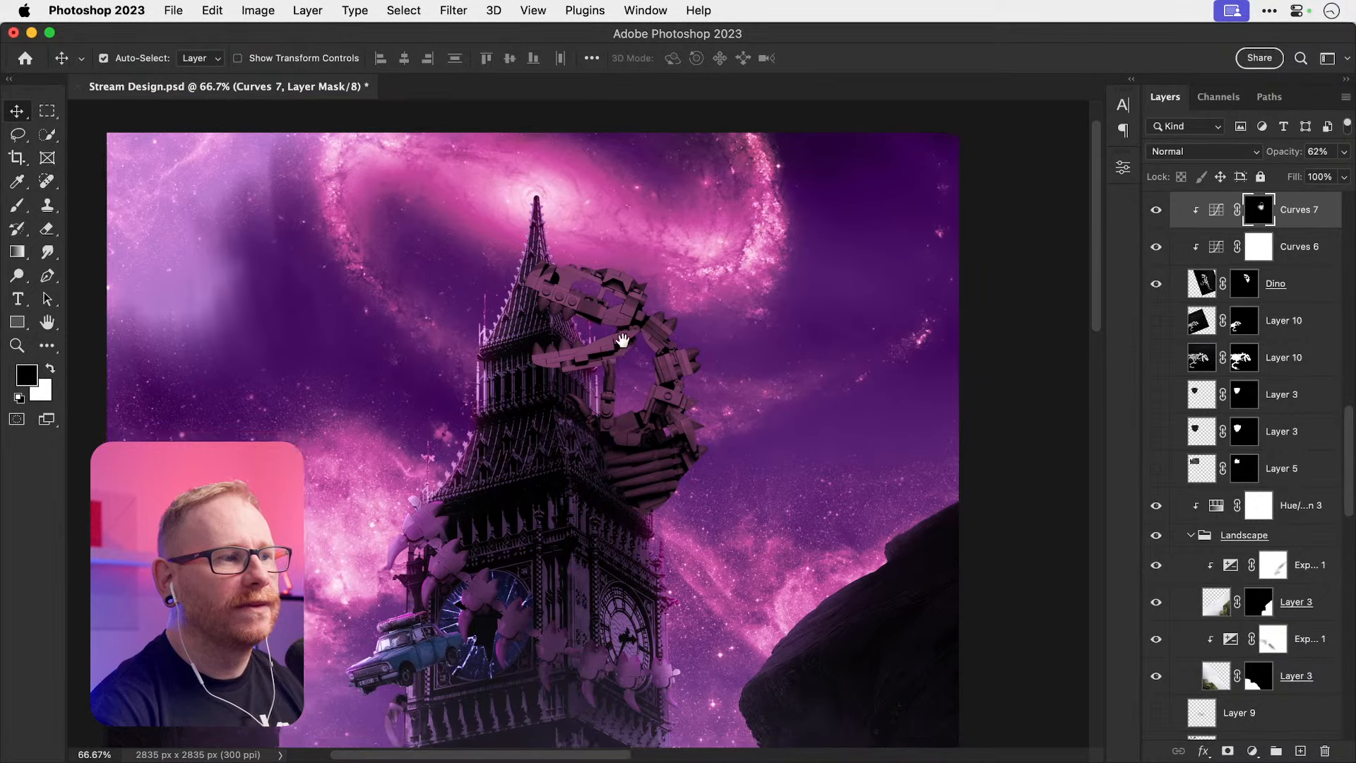
Step: Add a Solid Color fill layer with colour ff00b4 above the Hue/Saturation 5 adjustment of the Dino layer
mouse_move(508, 601)
left_mouse_down()
mouse_move(536, 512)
mouse_move(530, 606)
left_mouse_up()
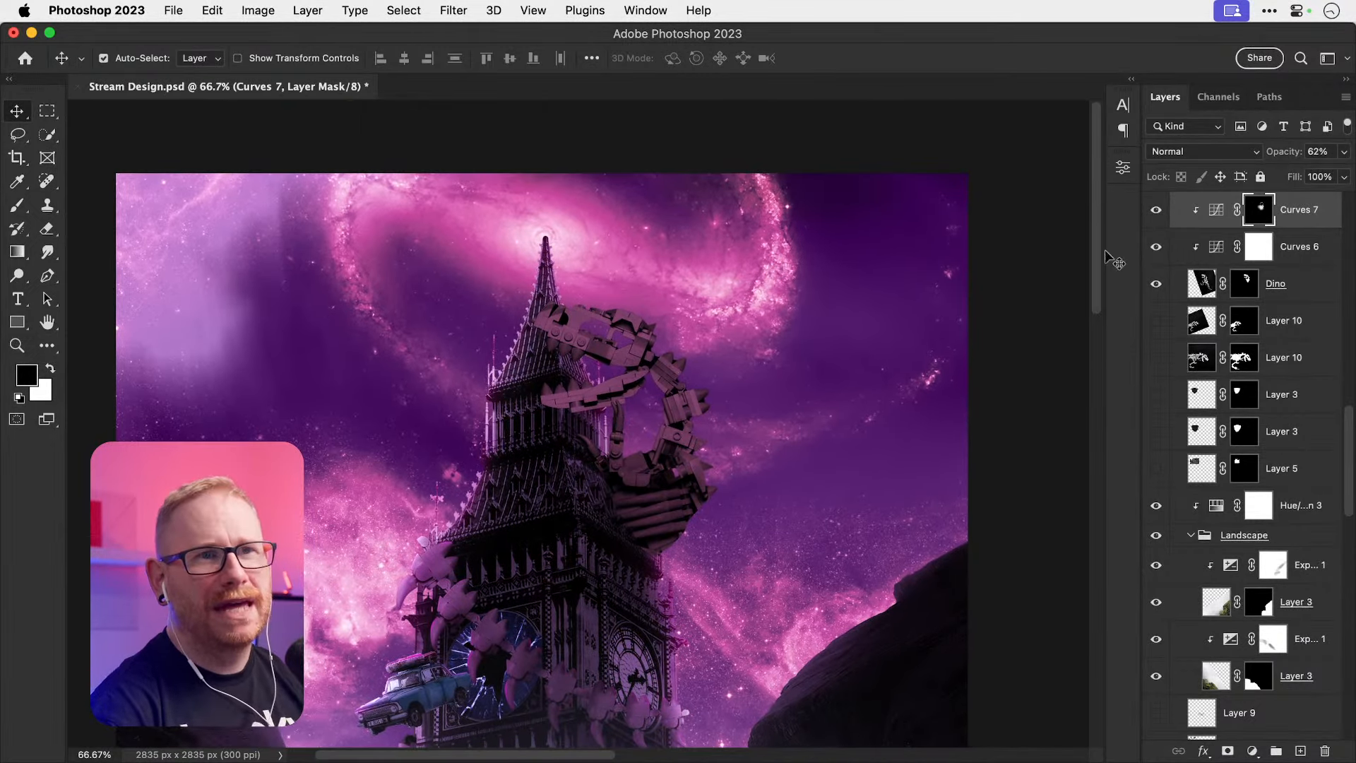
scroll(1201, 409, "up", 4)
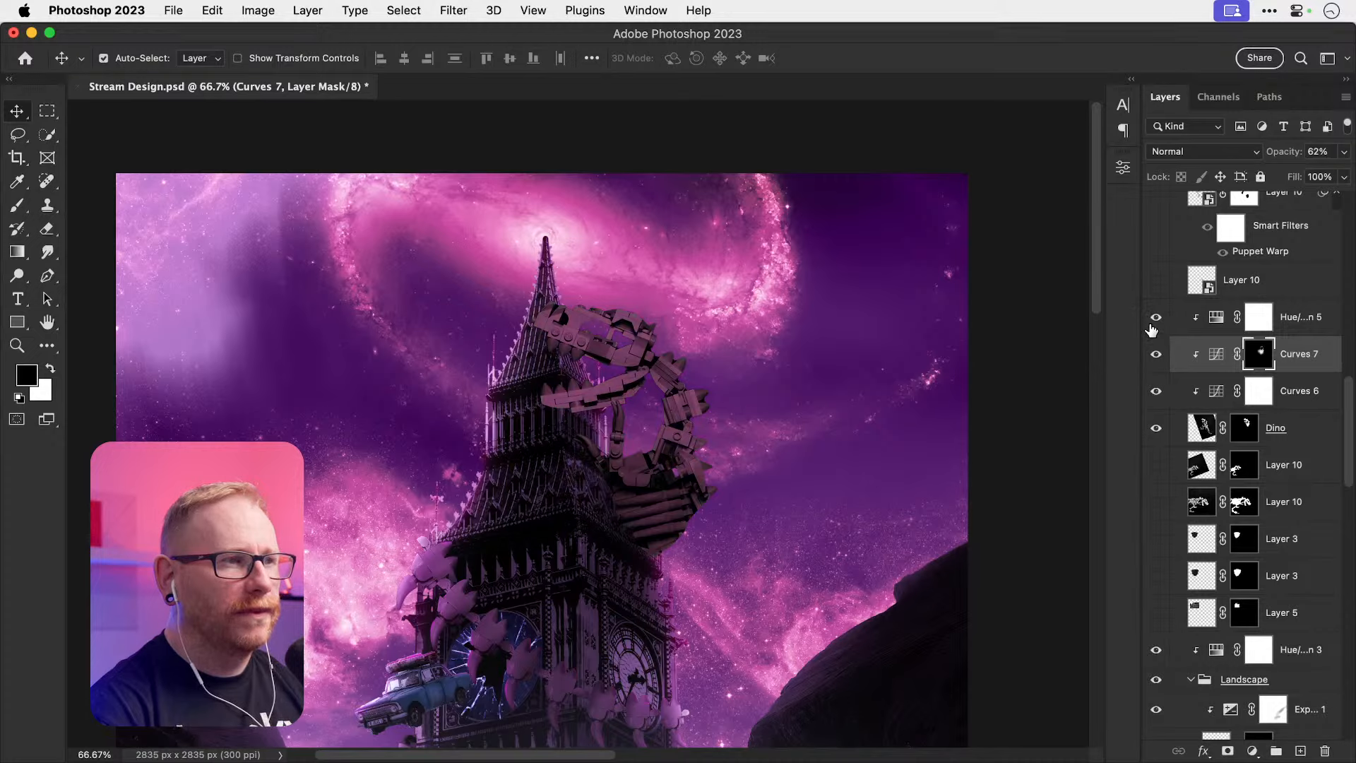
left_click(1320, 321)
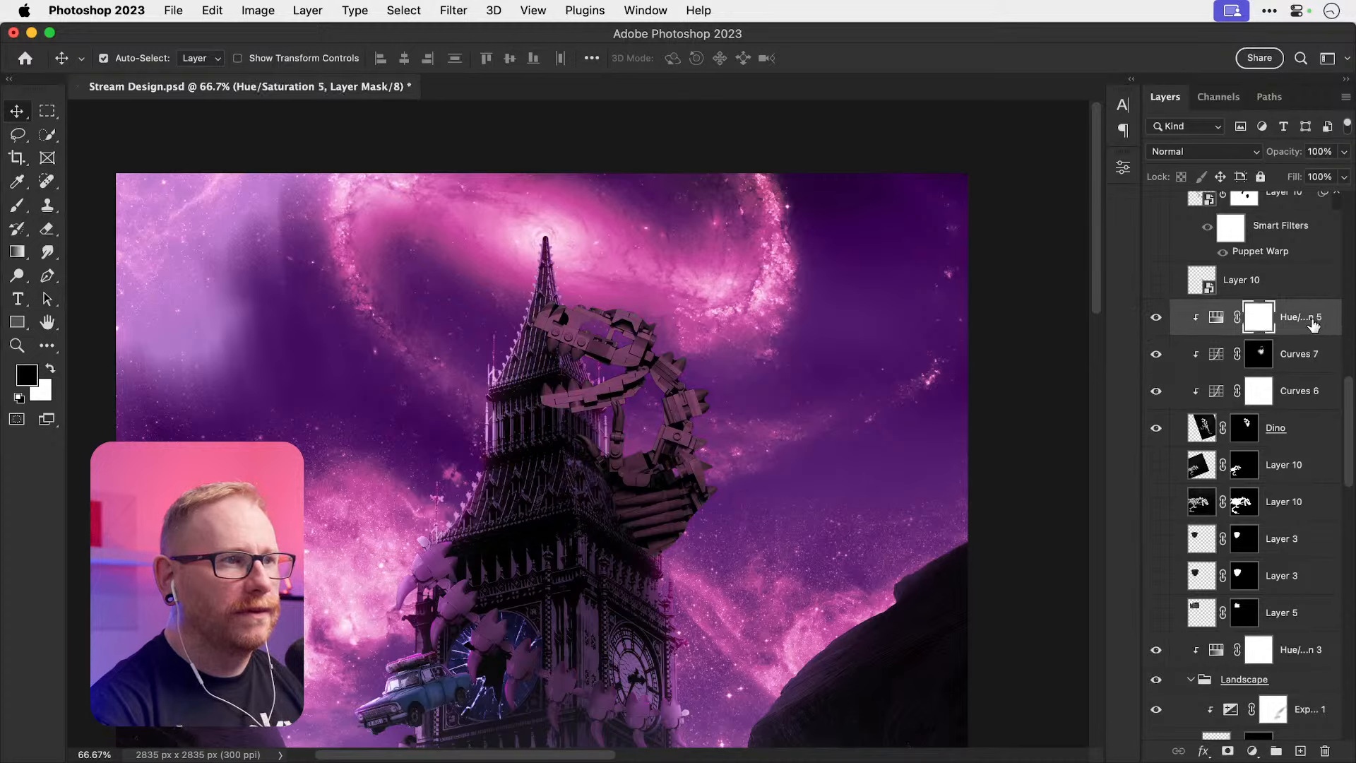
left_click(1253, 751)
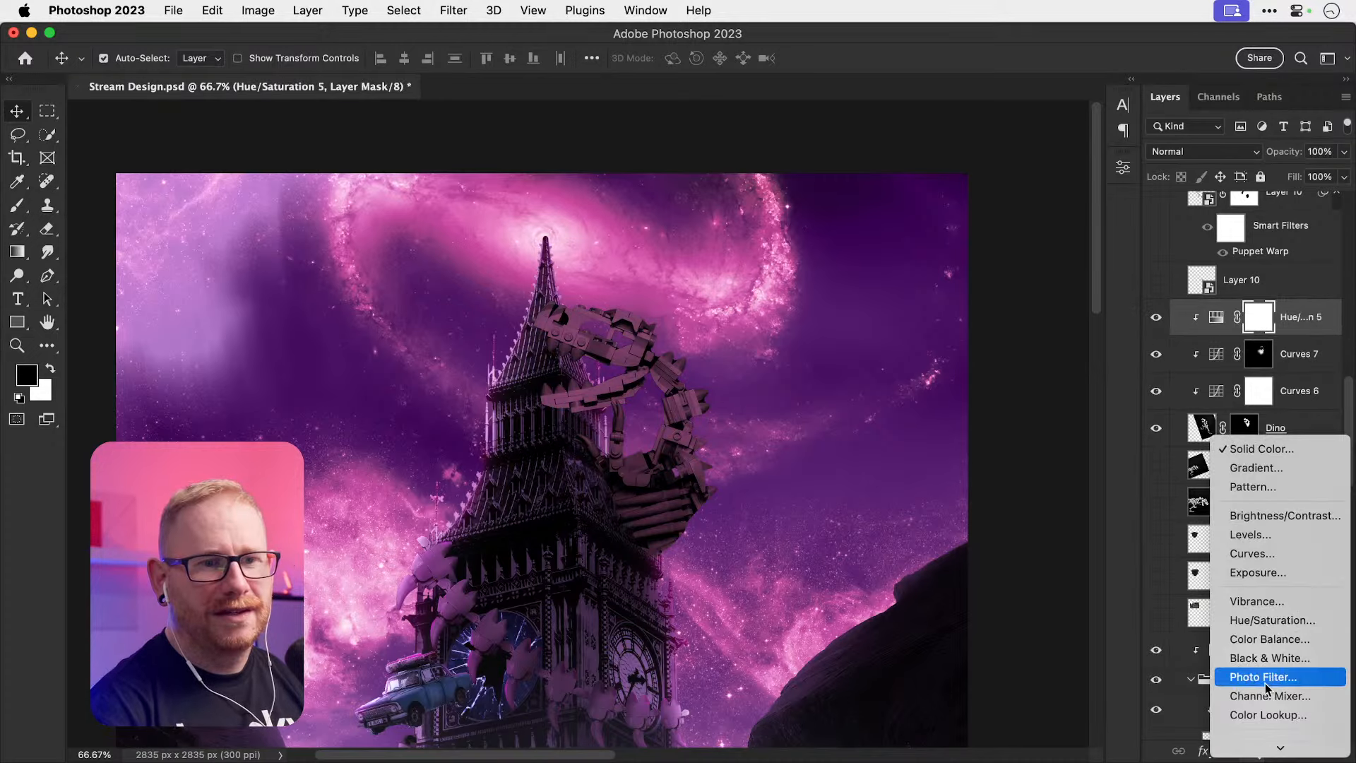
left_click(1264, 450)
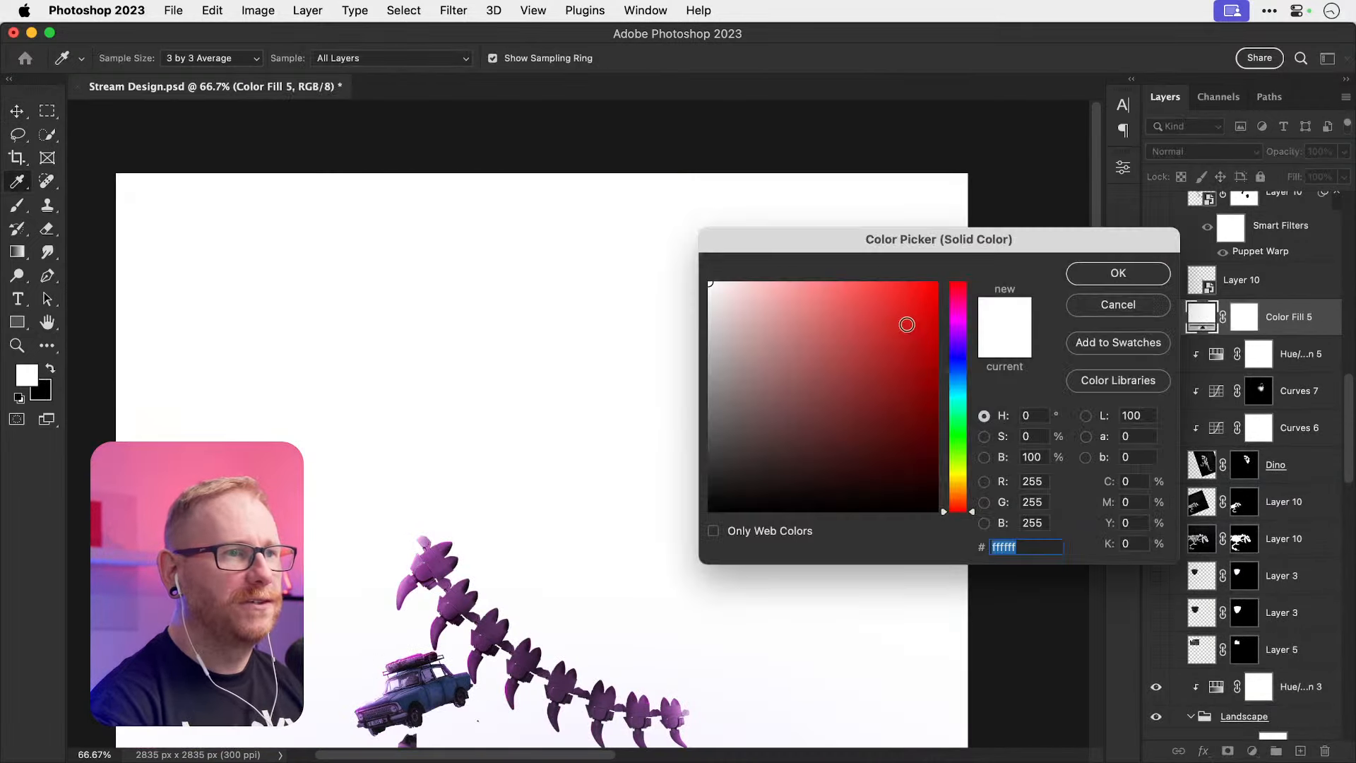
type("ff00b4")
left_click(1116, 277)
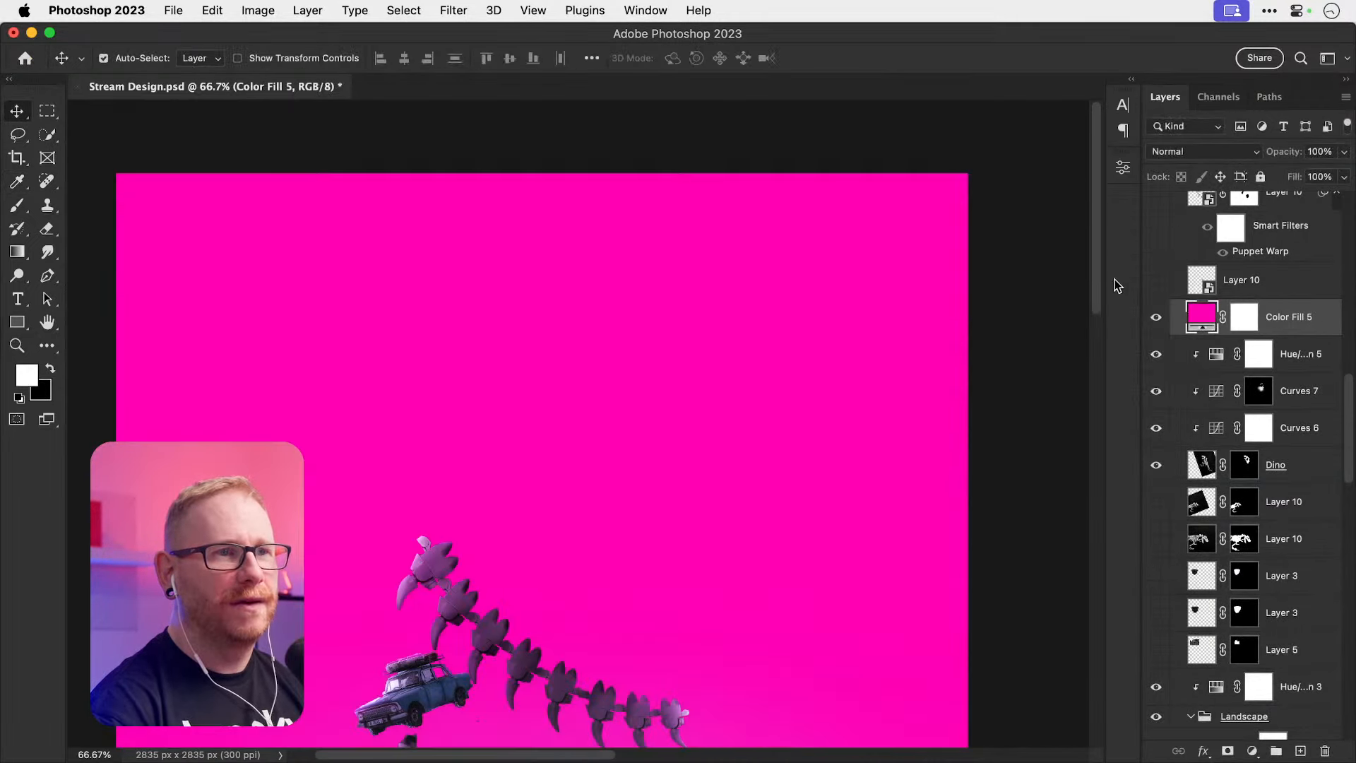
Step: Clip Color Fill 5 to the dinosaur's layer stack and invert its mask to black
left_click(1264, 336, "alt")
left_click(1258, 317)
key("super+i")
Step: Paint pink rim light on the neck spikes, skull top and eye-socket edge with a white 20 px brush at 55% flow
key("b")
key("super+plus")
key("super+plus")
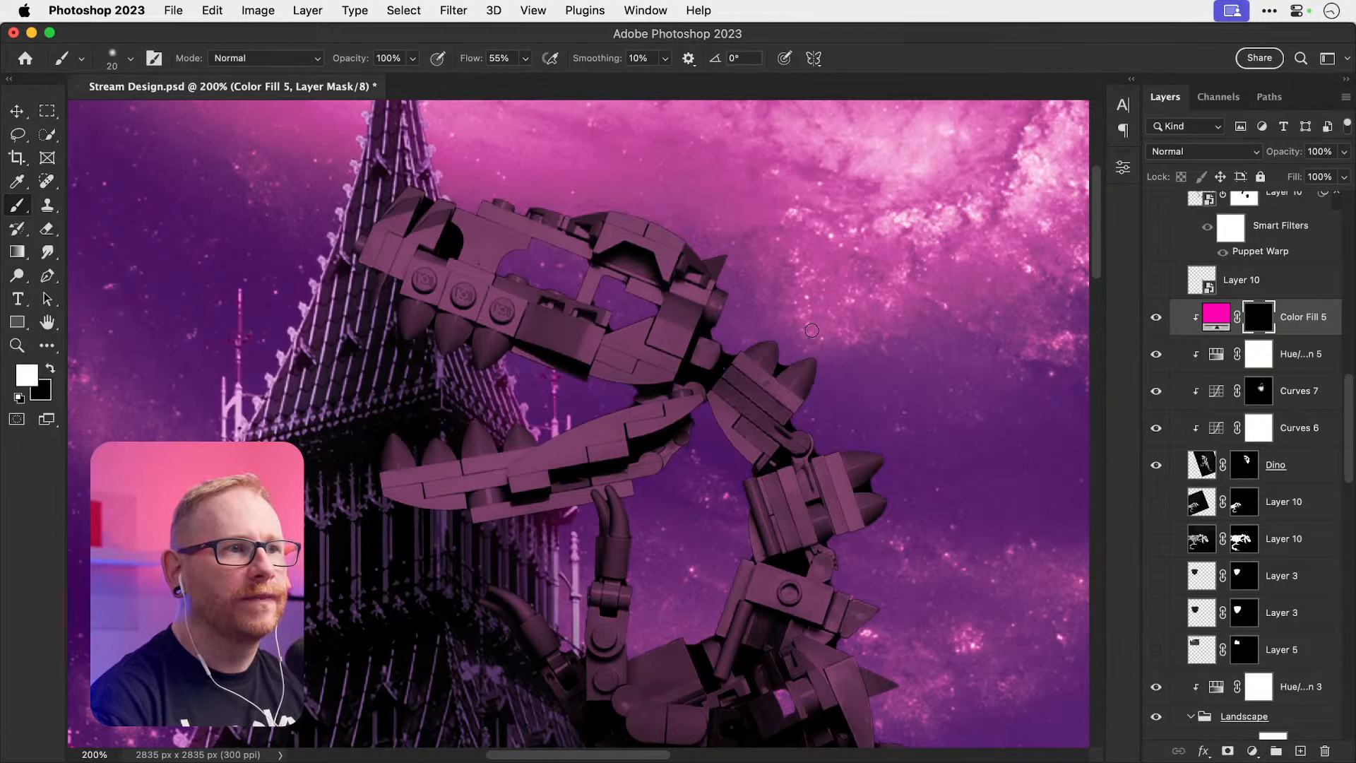
mouse_move(746, 343)
left_mouse_down()
mouse_move(841, 347)
mouse_move(873, 316)
mouse_move(792, 359)
left_mouse_up()
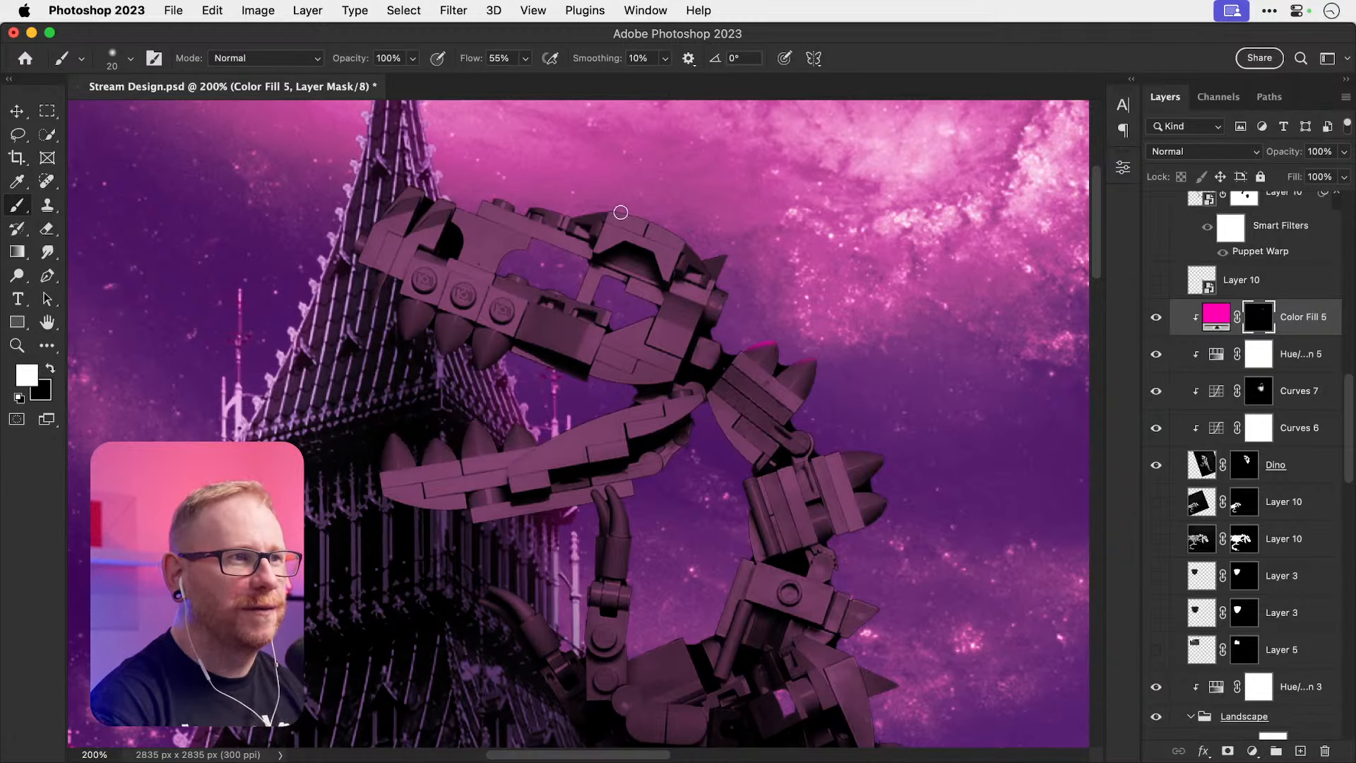
left_click_drag(585, 210, 621, 212)
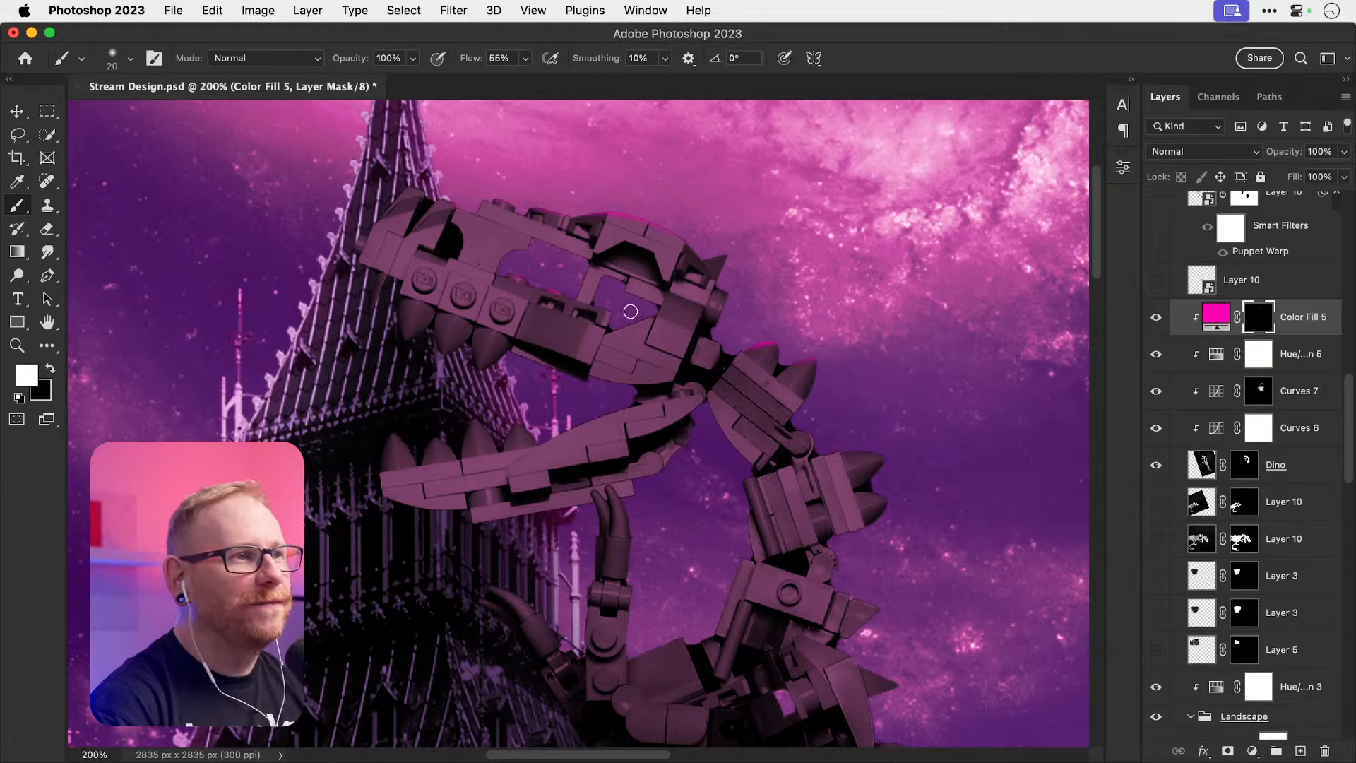
left_click_drag(611, 327, 654, 317)
Step: Paint pink rim light on the dinosaur's lower teeth in the Color Fill 5 mask, switching between white and black
key("super+plus")
left_click_drag(378, 439, 408, 461)
key("x")
mouse_move(456, 406)
left_mouse_down()
mouse_move(488, 434)
mouse_move(447, 427)
mouse_move(485, 435)
left_mouse_up()
key("x")
Step: Paint pink rim light under the tips of the dinosaur's upper teeth and trim the spill with black
left_click_drag(523, 289, 466, 316)
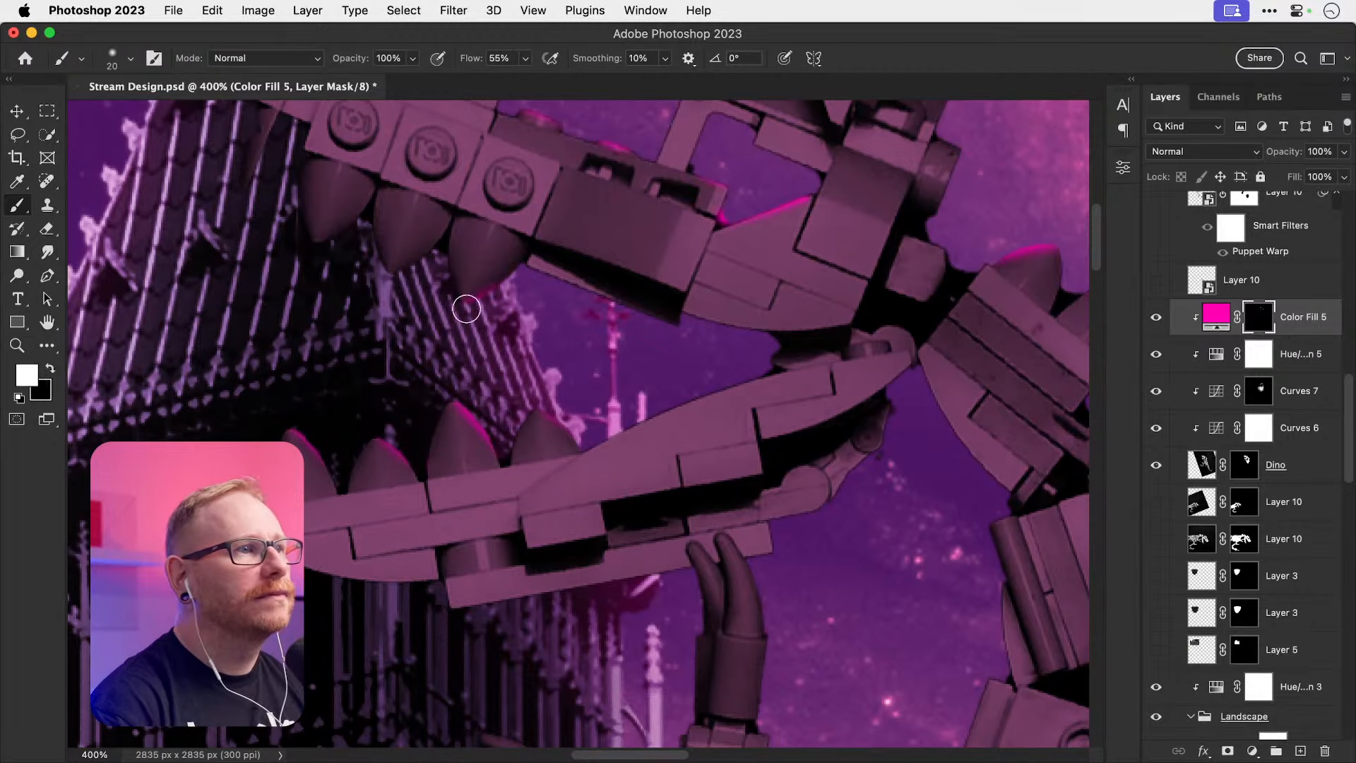
left_click_drag(445, 252, 374, 293)
left_click_drag(412, 337, 525, 428)
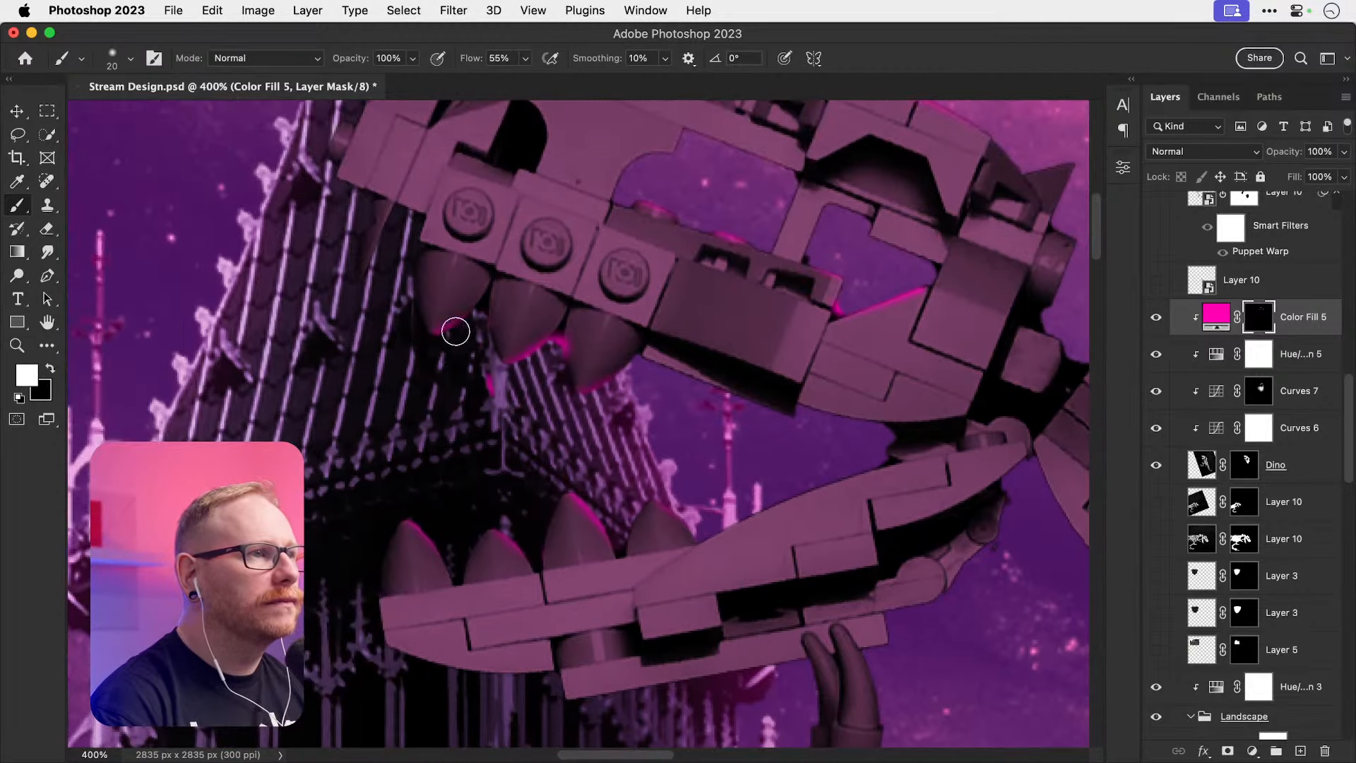
key("x")
left_click_drag(488, 378, 492, 393)
left_click_drag(482, 311, 565, 346)
Step: Paint pink rim light along the lower jaw's upper edge, the first neck segment's underside and its spikes
key("x")
left_click_drag(684, 544, 932, 459)
left_click_drag(777, 459, 511, 424)
left_click_drag(777, 435, 859, 549)
left_click_drag(851, 311, 906, 304)
Step: Paint pink rim light along the upper edges of the second neck segment's spikes in the Color Fill 5 mask
key("x")
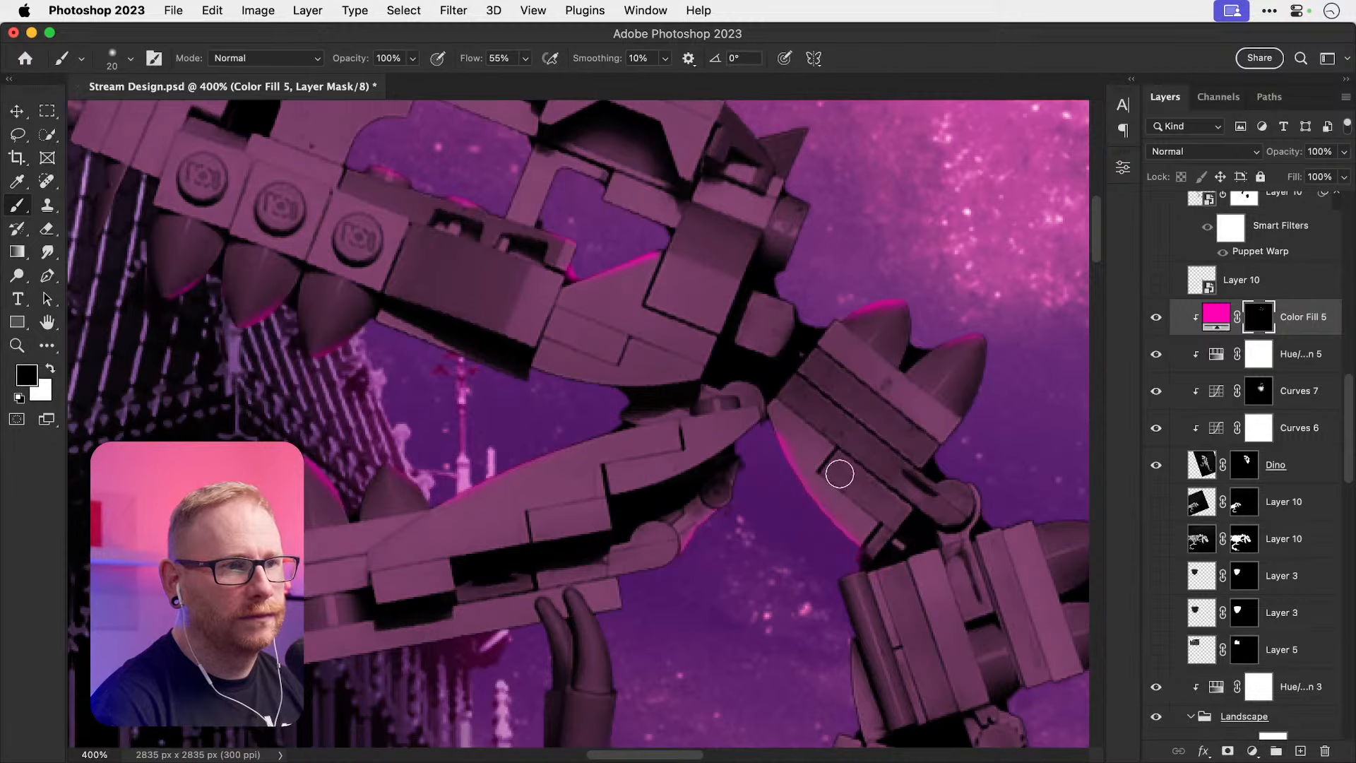
left_click_drag(816, 517, 620, 271)
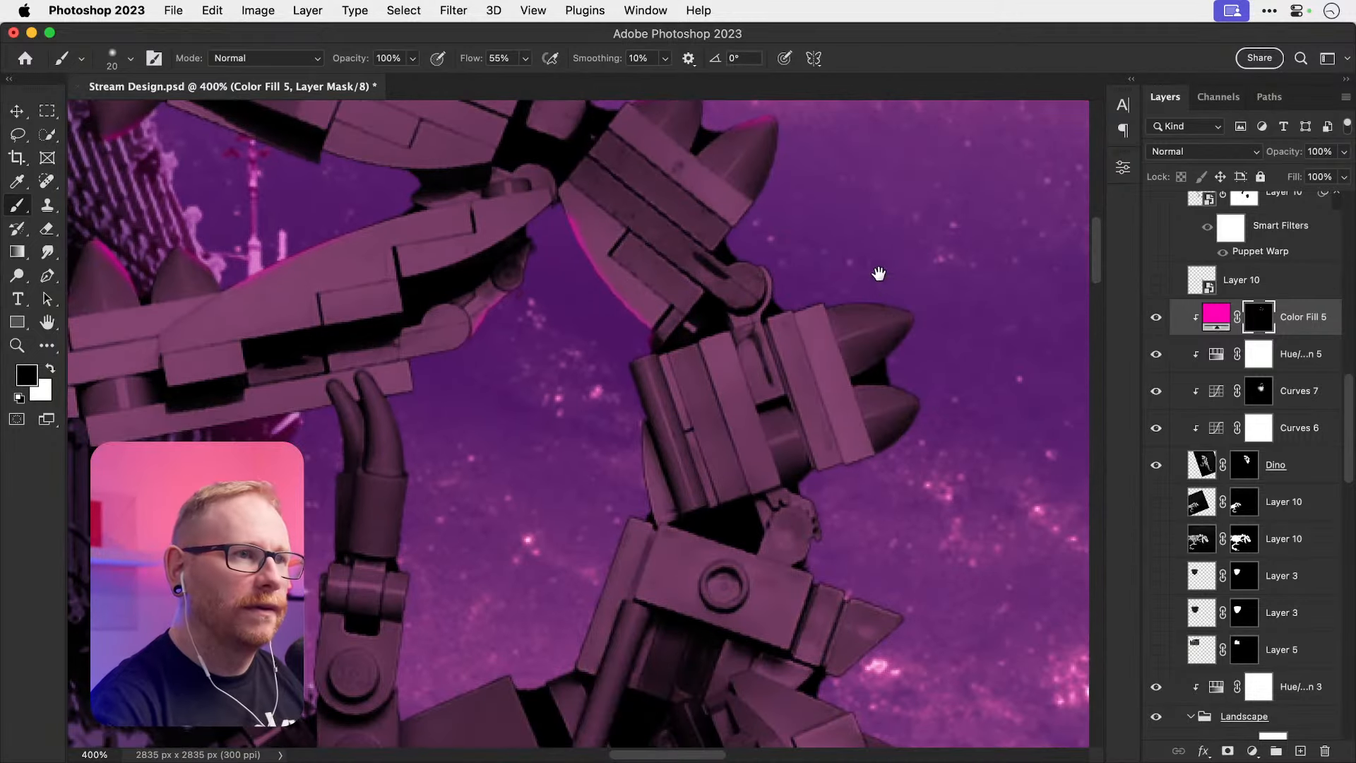
left_click_drag(878, 272, 803, 393)
key("x")
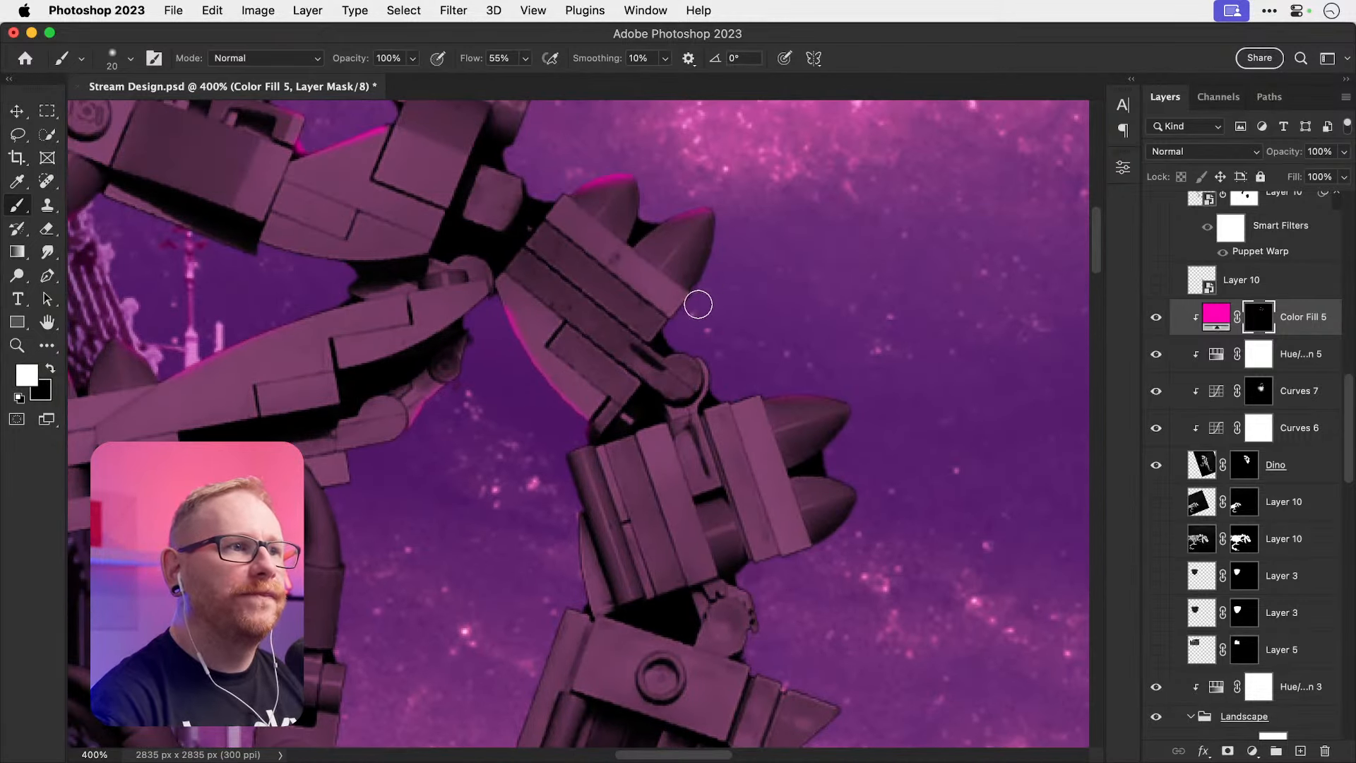
left_click_drag(713, 282, 766, 303)
Step: Reduce the brush to 6 px and paint pink rim light along the raised claw, wrist and forearm edge
left_click_drag(424, 438, 737, 293)
key("bracketleft")
key("bracketleft")
key("bracketleft")
key("bracketleft")
key("bracketleft")
key("bracketleft")
left_click_drag(664, 364, 713, 355)
left_click_drag(686, 378, 703, 431)
mouse_move(703, 452)
left_mouse_down()
mouse_move(701, 515)
mouse_move(732, 484)
mouse_move(728, 537)
left_mouse_up()
key("super+z")
key("x")
key("x")
key("x")
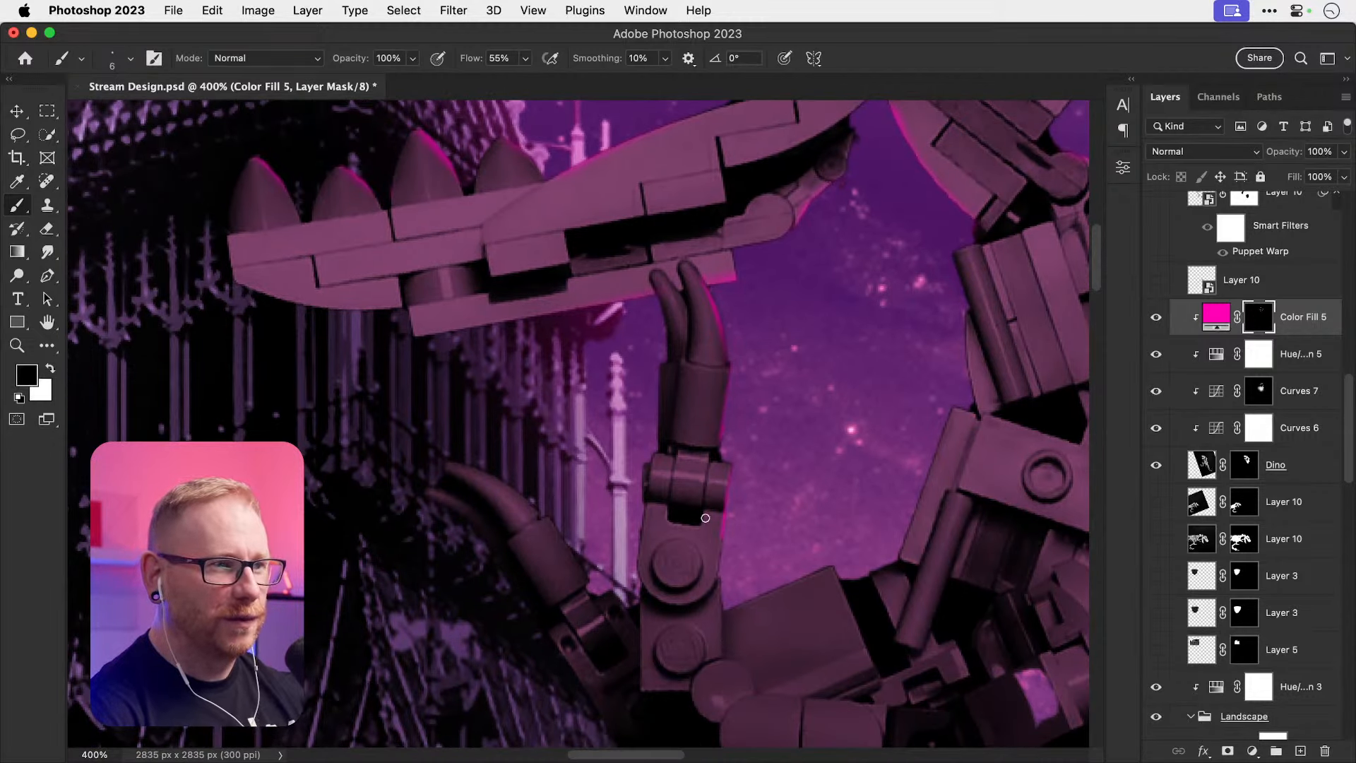
Step: Paint pink rim light on the other hand's curved claws with the 6 px brush and trim the spill with black
left_click_drag(556, 475, 619, 389)
key("x")
mouse_move(503, 372)
left_mouse_down()
mouse_move(558, 389)
mouse_move(611, 429)
mouse_move(504, 371)
mouse_move(549, 421)
left_mouse_up()
key("super+z")
key("super+z")
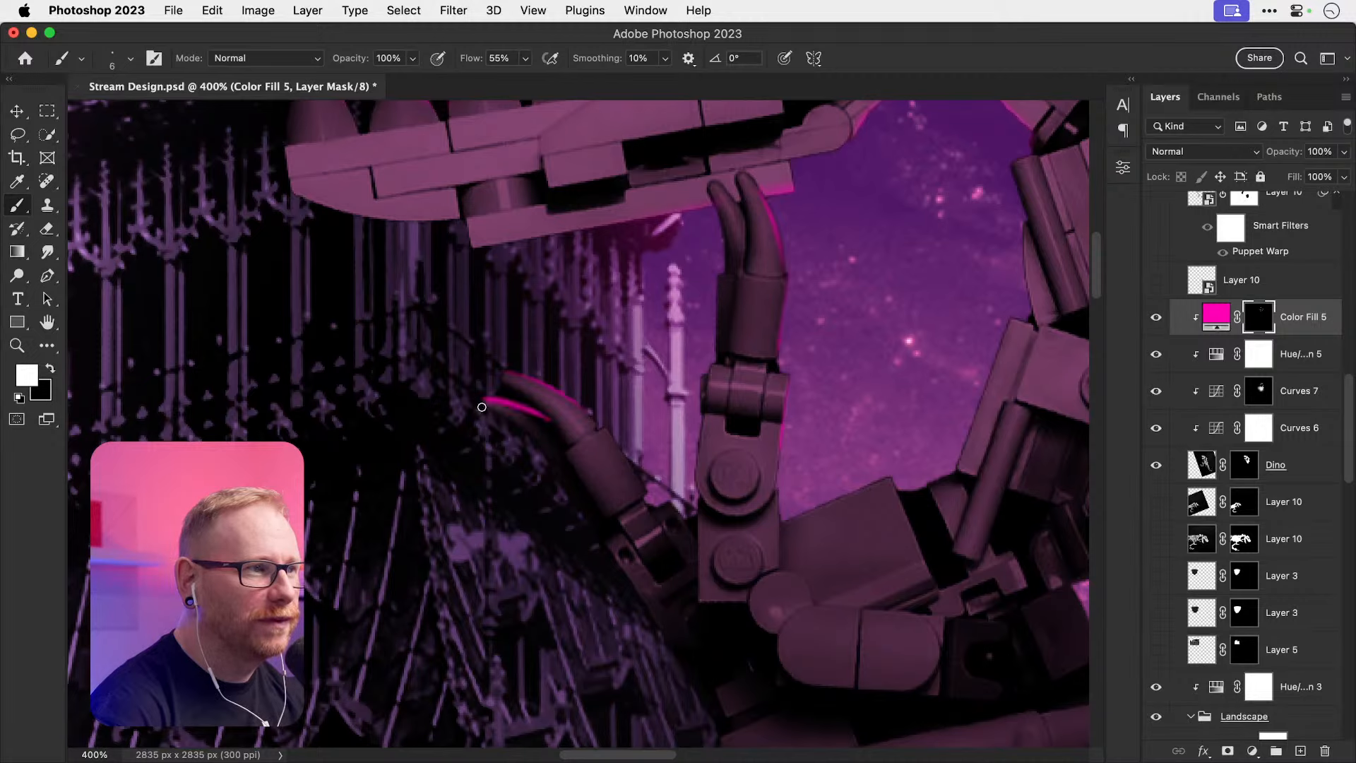
key("x")
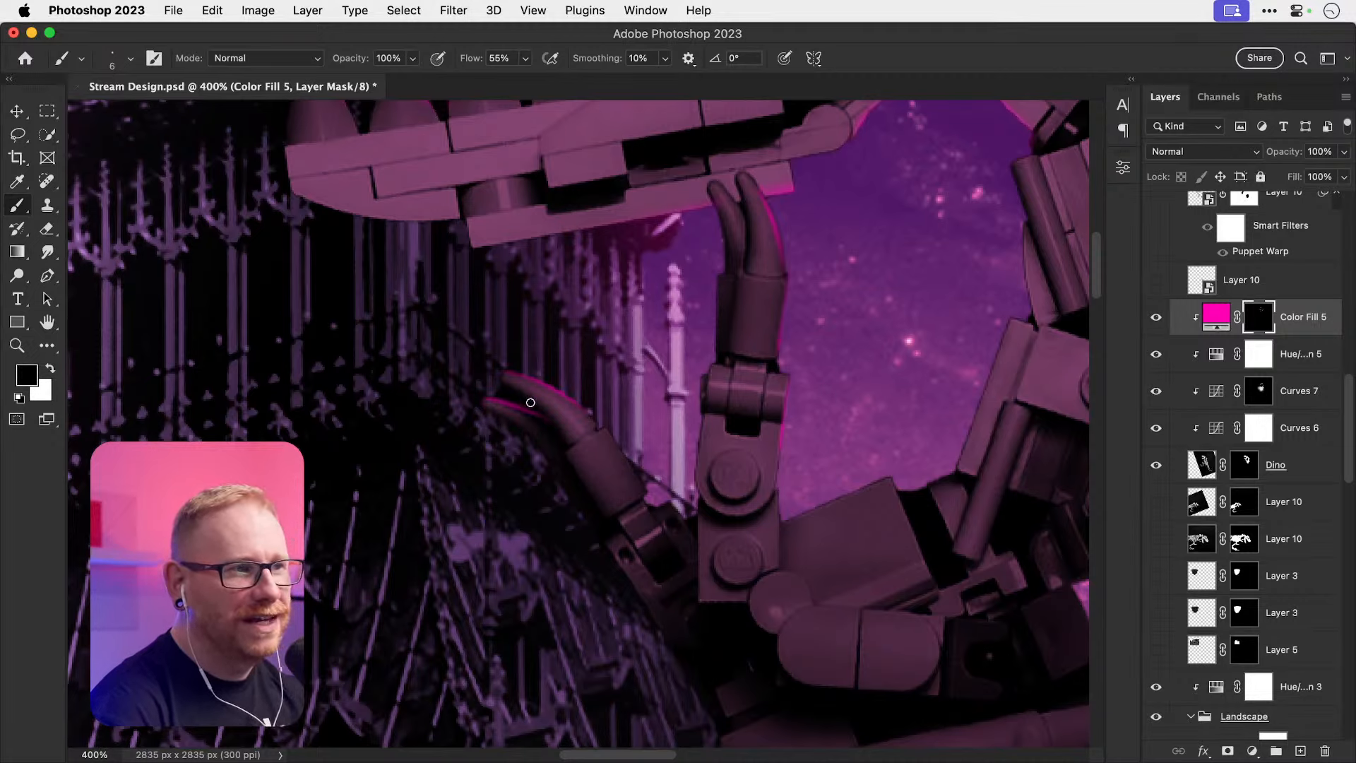
key("x")
key("x")
key("super+minus")
key("r")
left_click_drag(487, 290, 615, 314)
left_click_drag(768, 304, 744, 333)
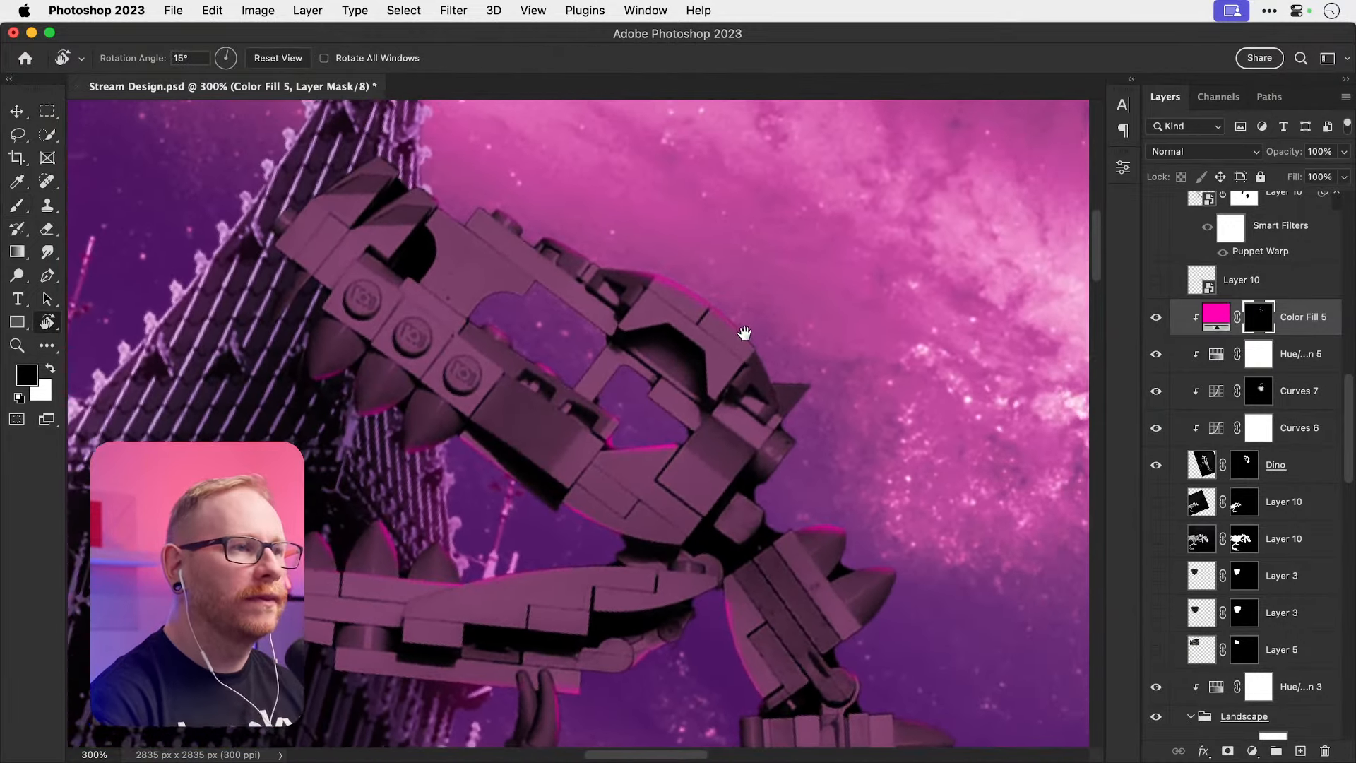
key("Escape")
Step: Paint pink rim light around the openings in the dinosaur's skull with an 8 px brush, trimming with black
key("b")
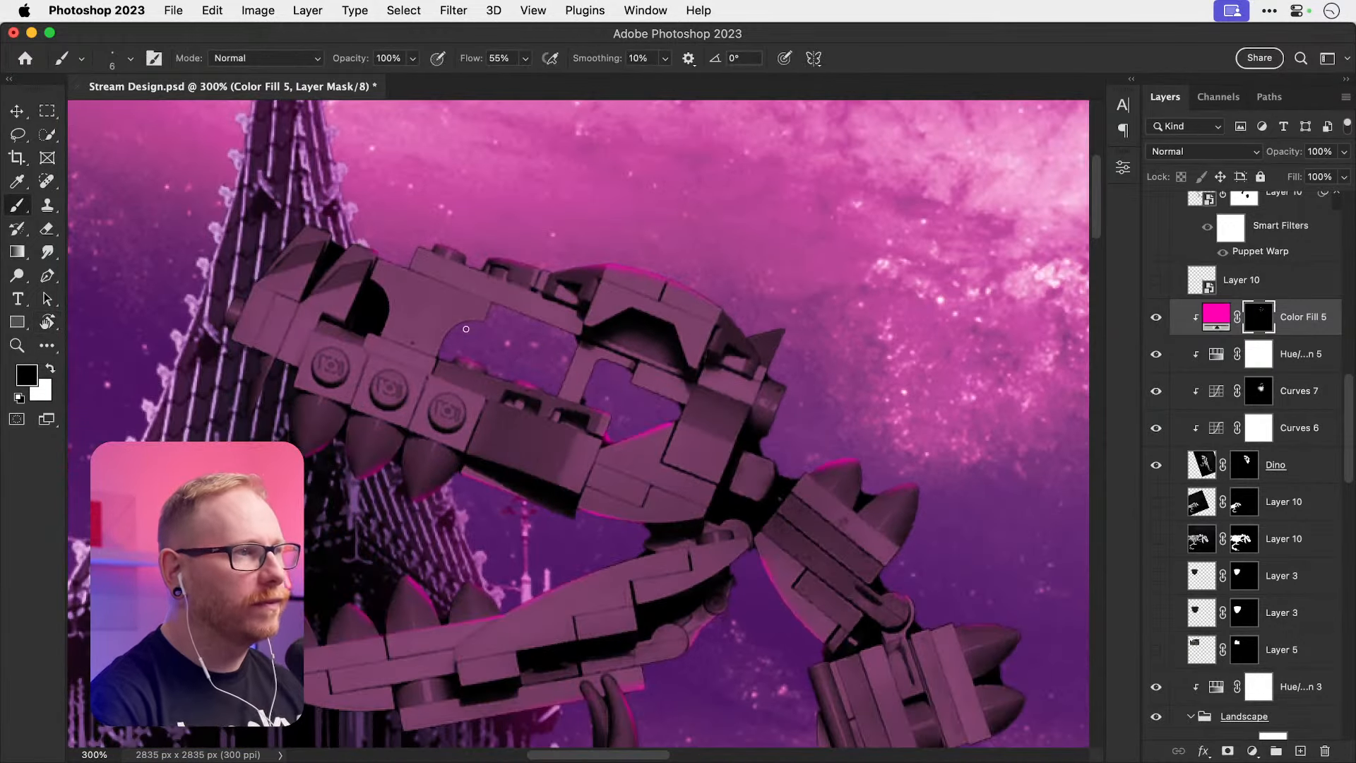
key("x")
key("bracketright")
key("bracketright")
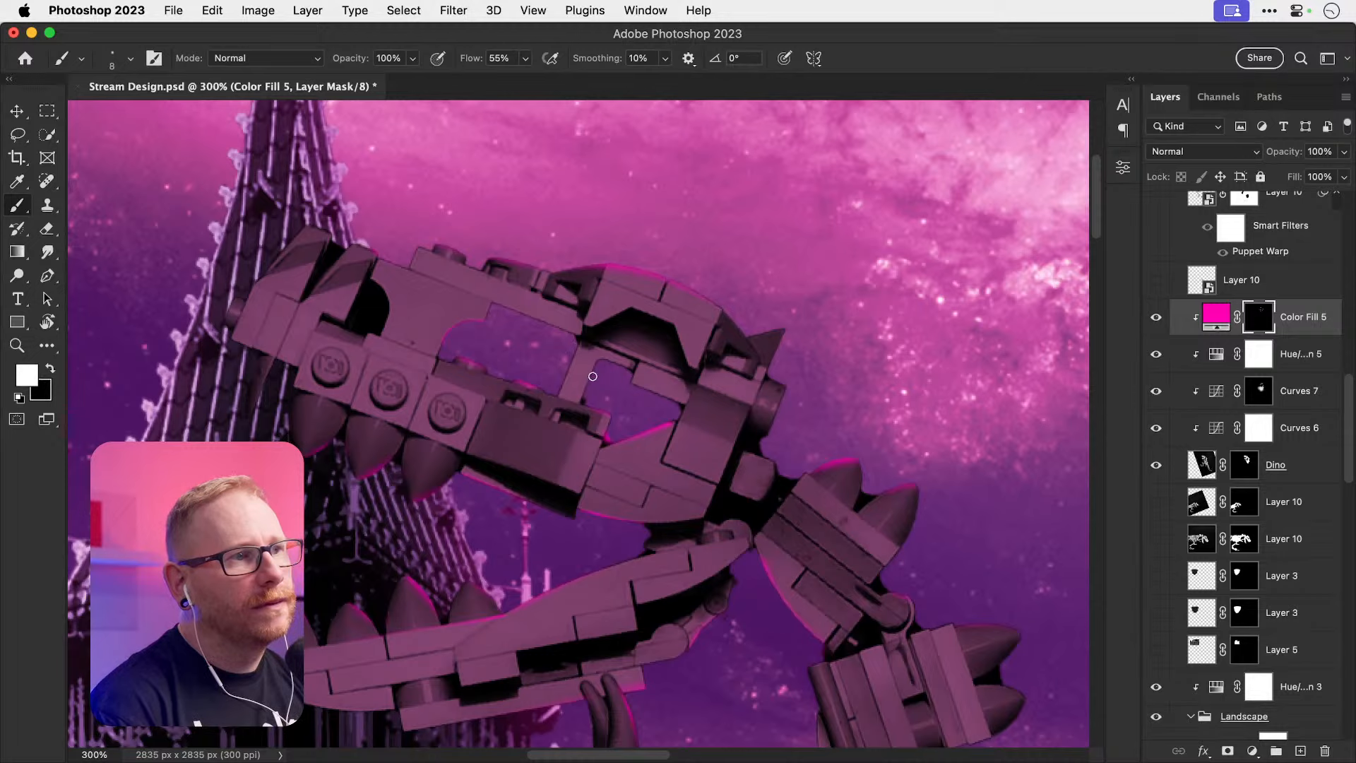
key("x")
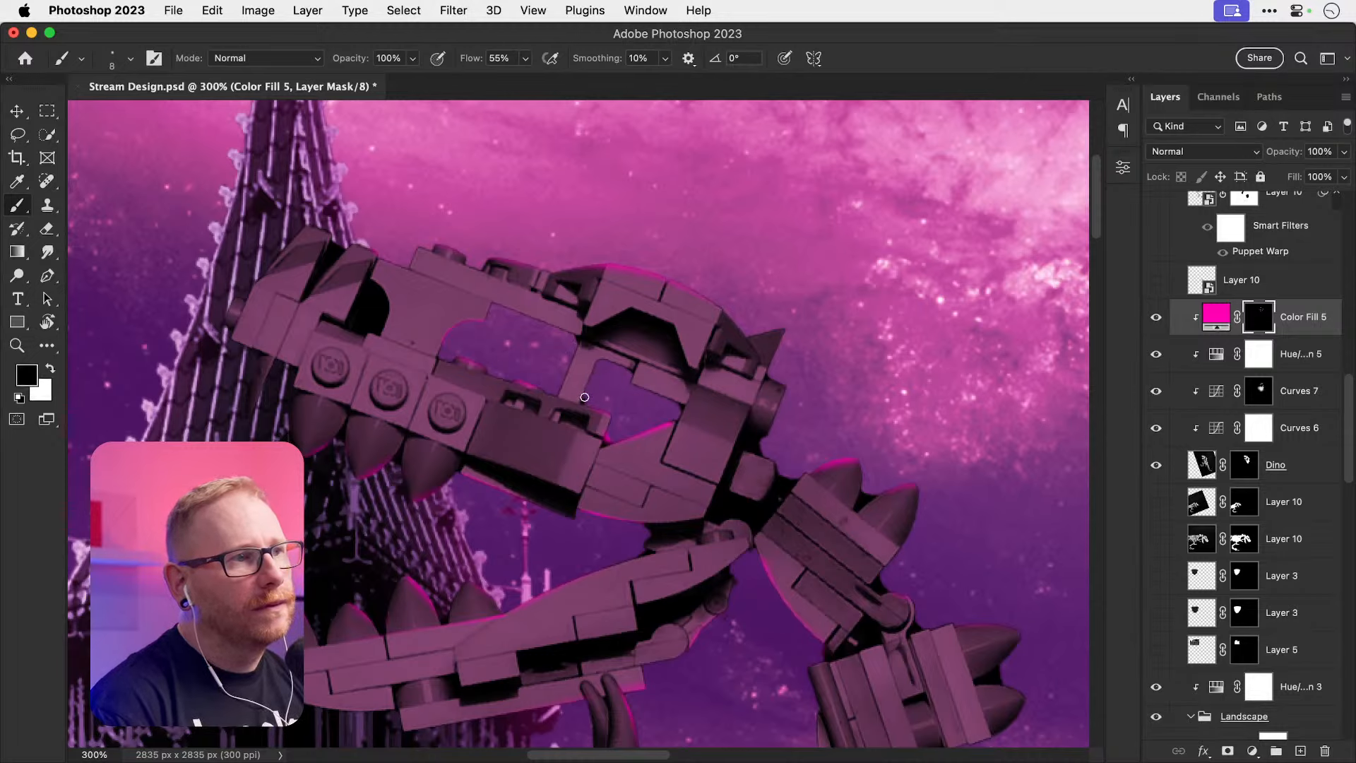
key("x")
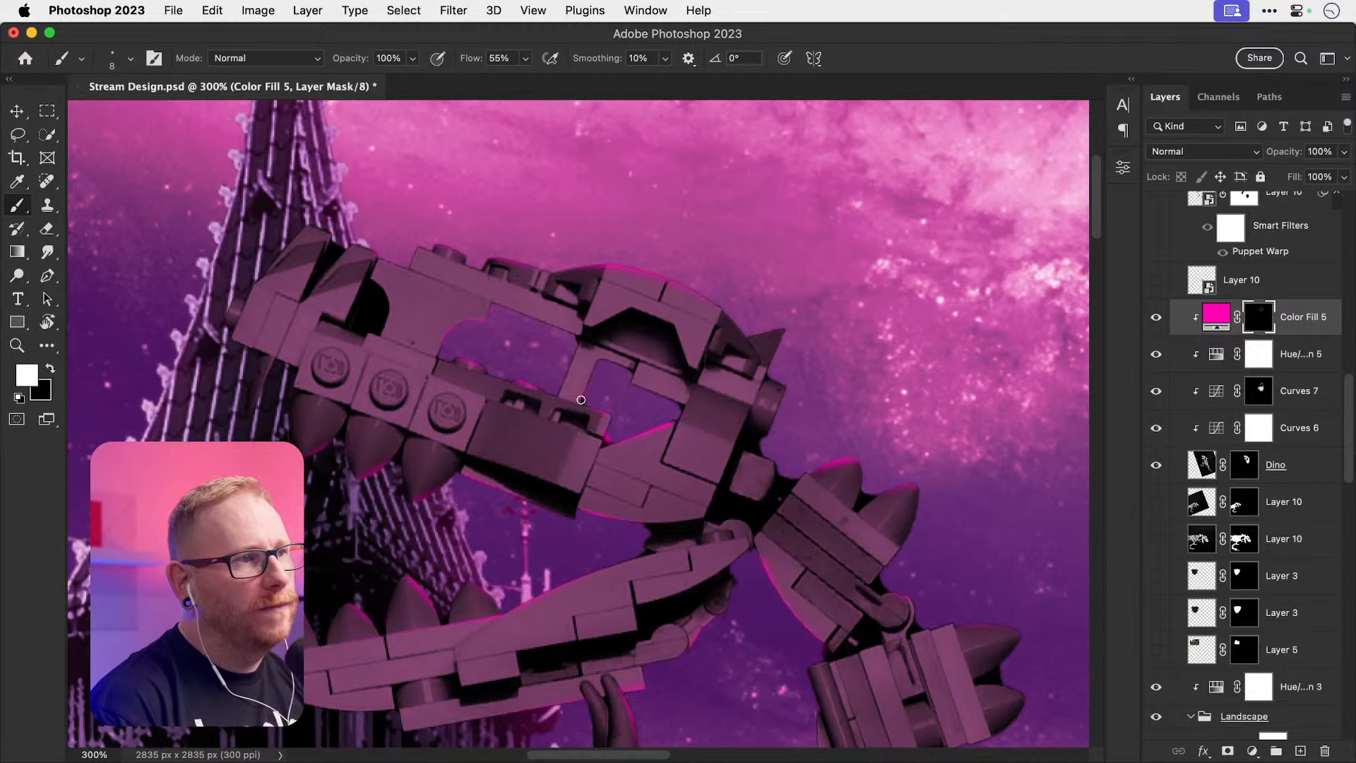
key("x")
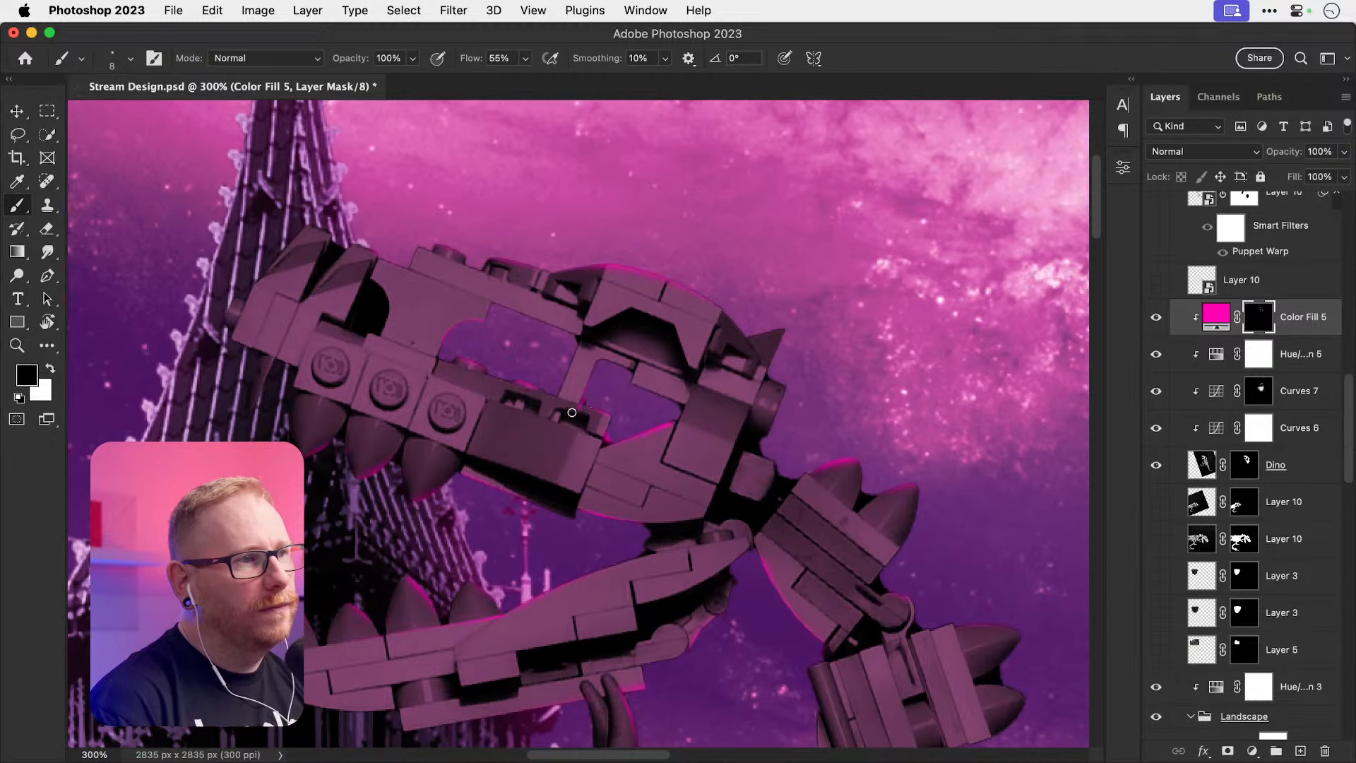
left_click_drag(682, 370, 644, 368)
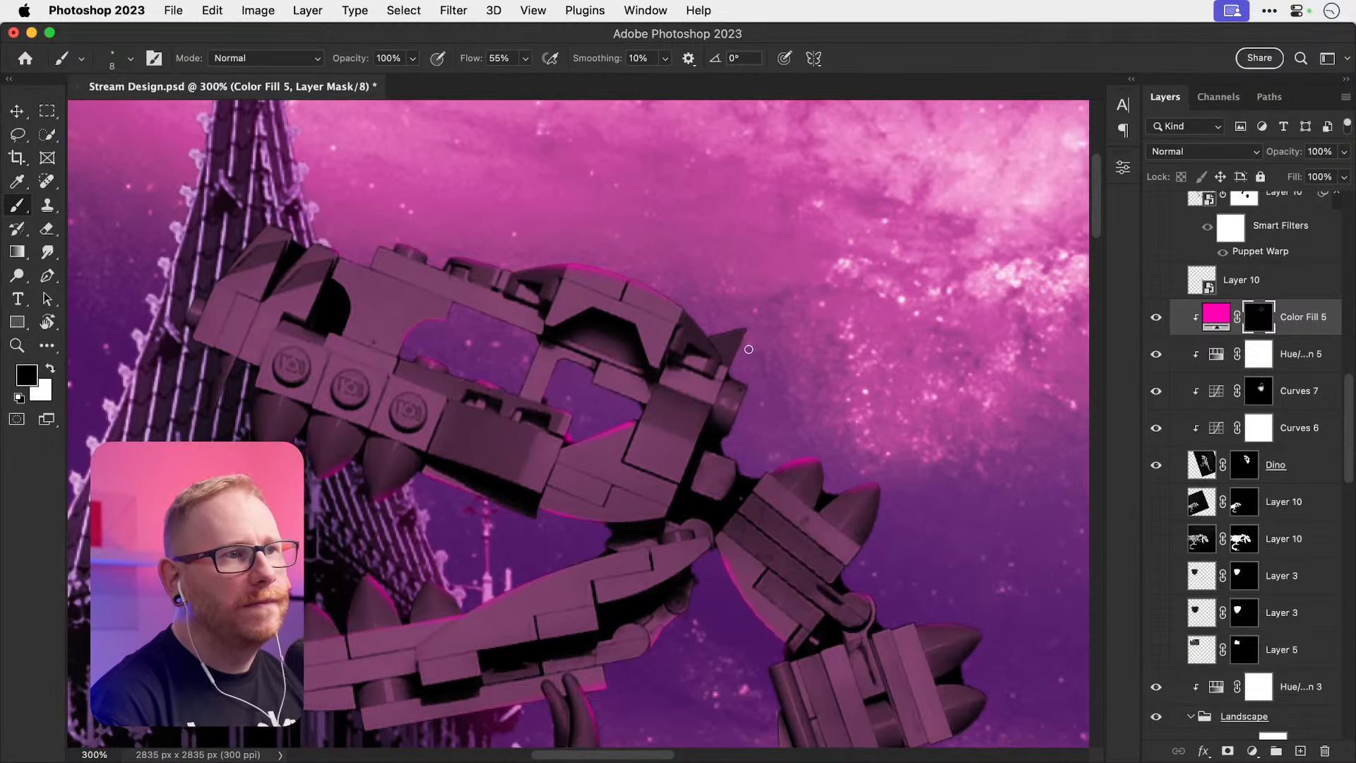
Step: Add a clipped Exposure adjustment above Hue/Saturation 5 and lower its exposure slightly to darken the dinosaur
key("super+minus")
key("v")
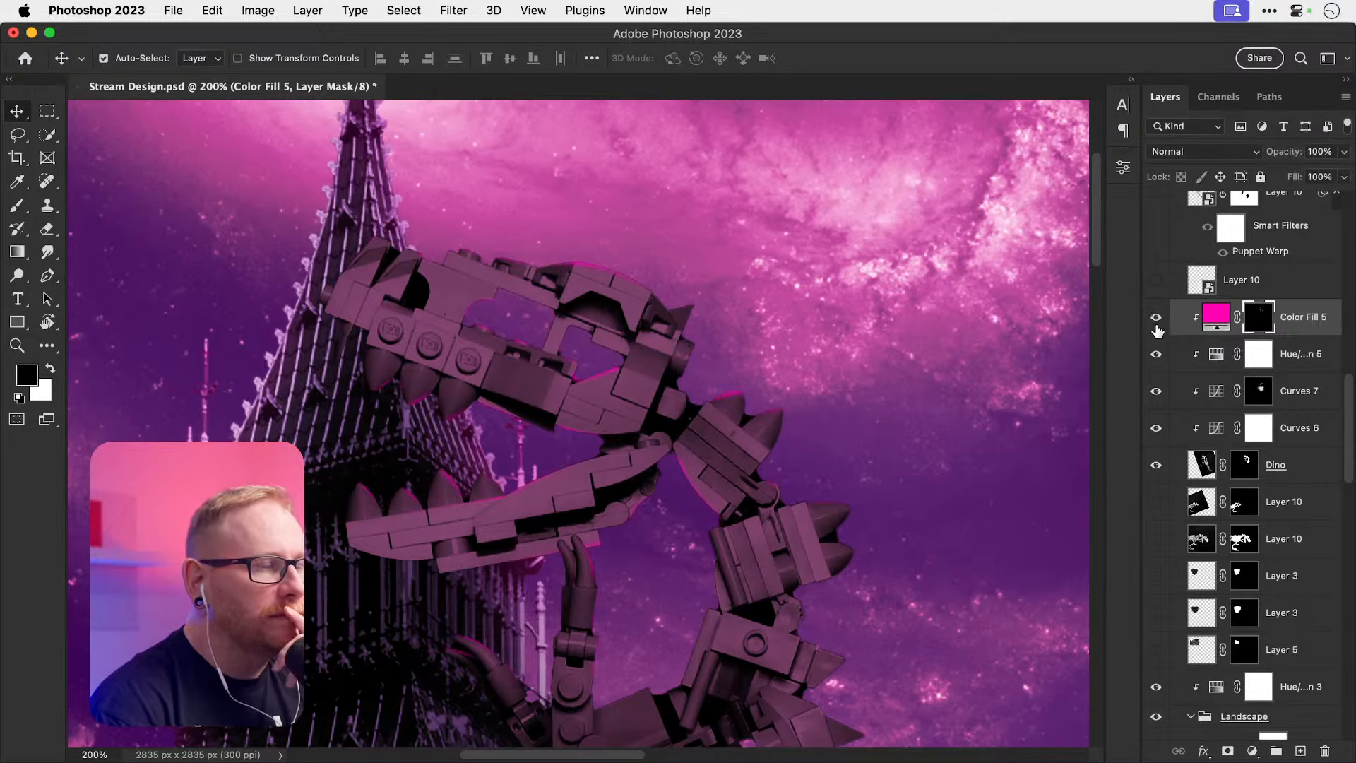
left_click(1287, 360)
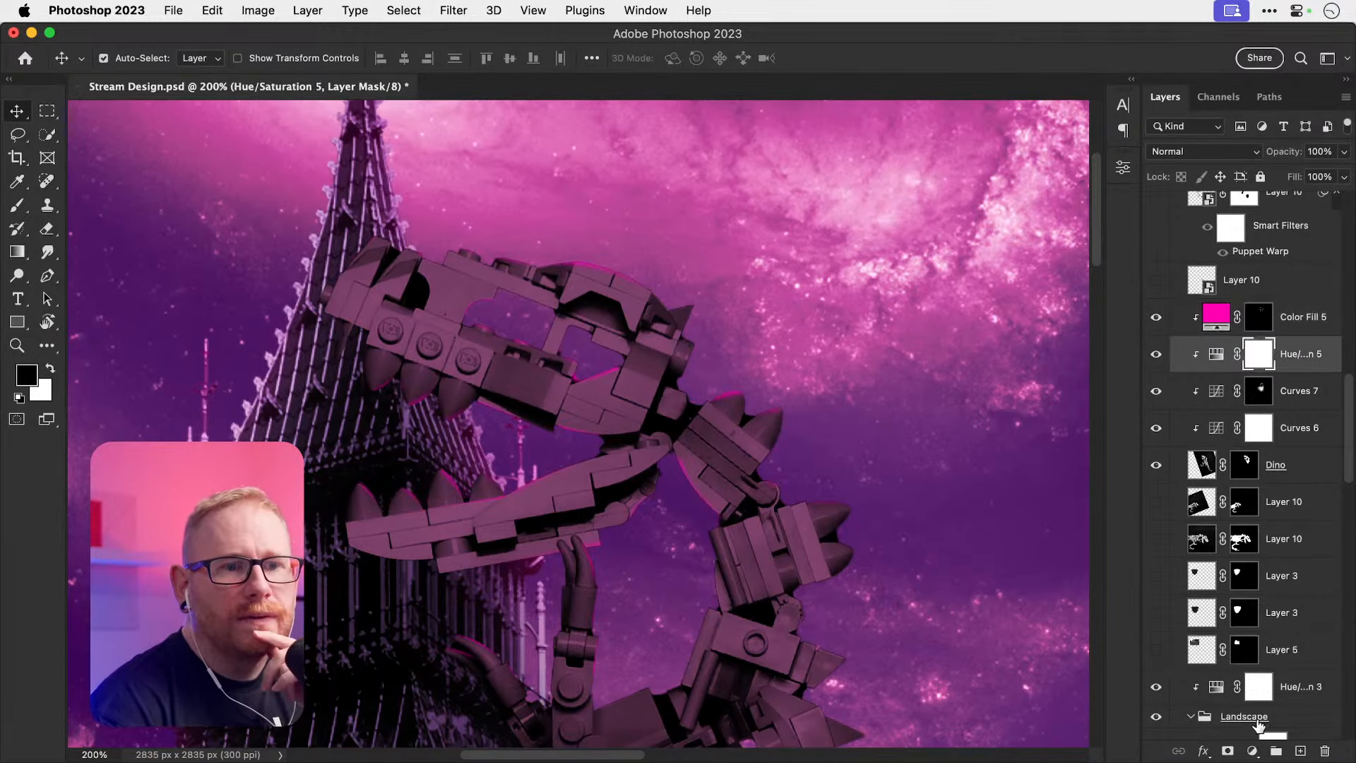
left_click(1253, 751)
left_click(1259, 555)
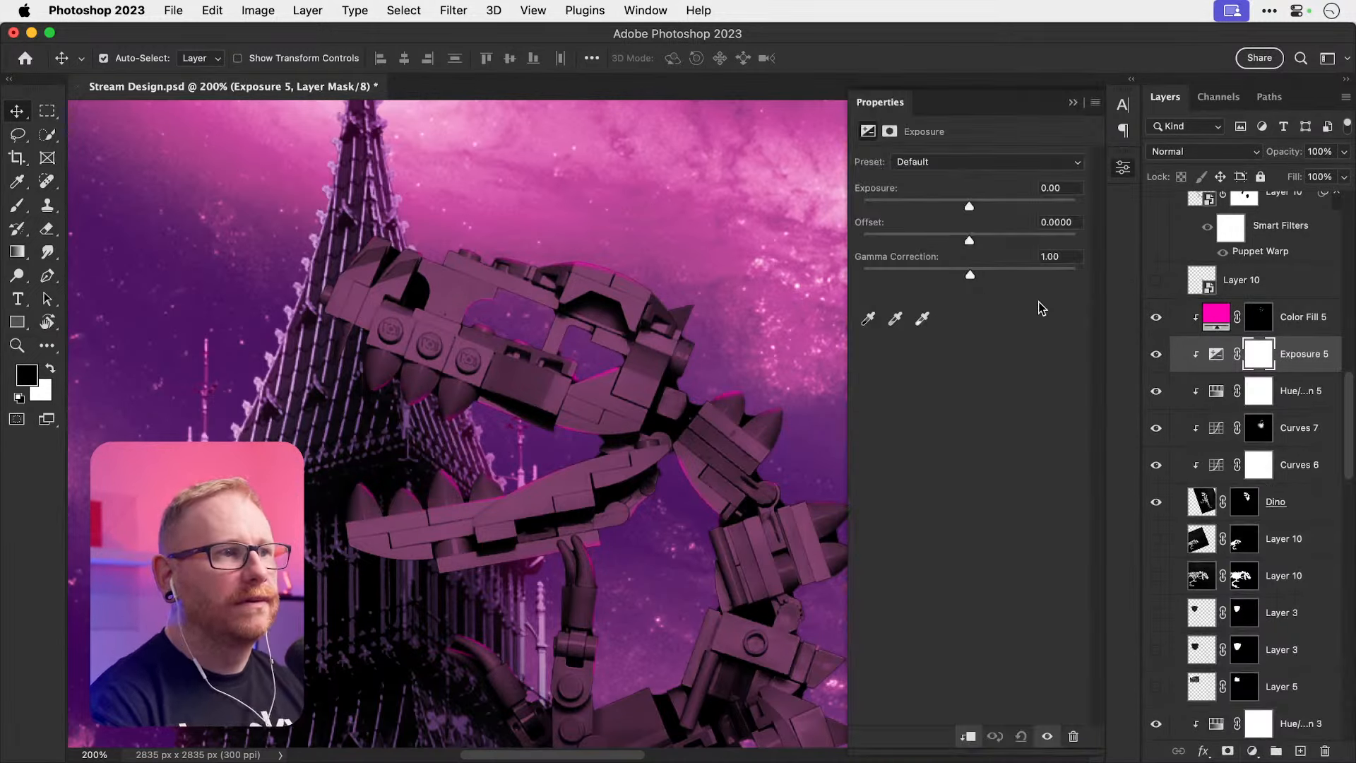
left_click_drag(969, 205, 954, 205)
left_click(1073, 102)
Step: Compare the dinosaur with and without the Exposure 5, Curves 7 and Curves 6 adjustments in the full composite
key("super+minus")
left_click(1156, 354)
left_click(1155, 354)
key("super+0")
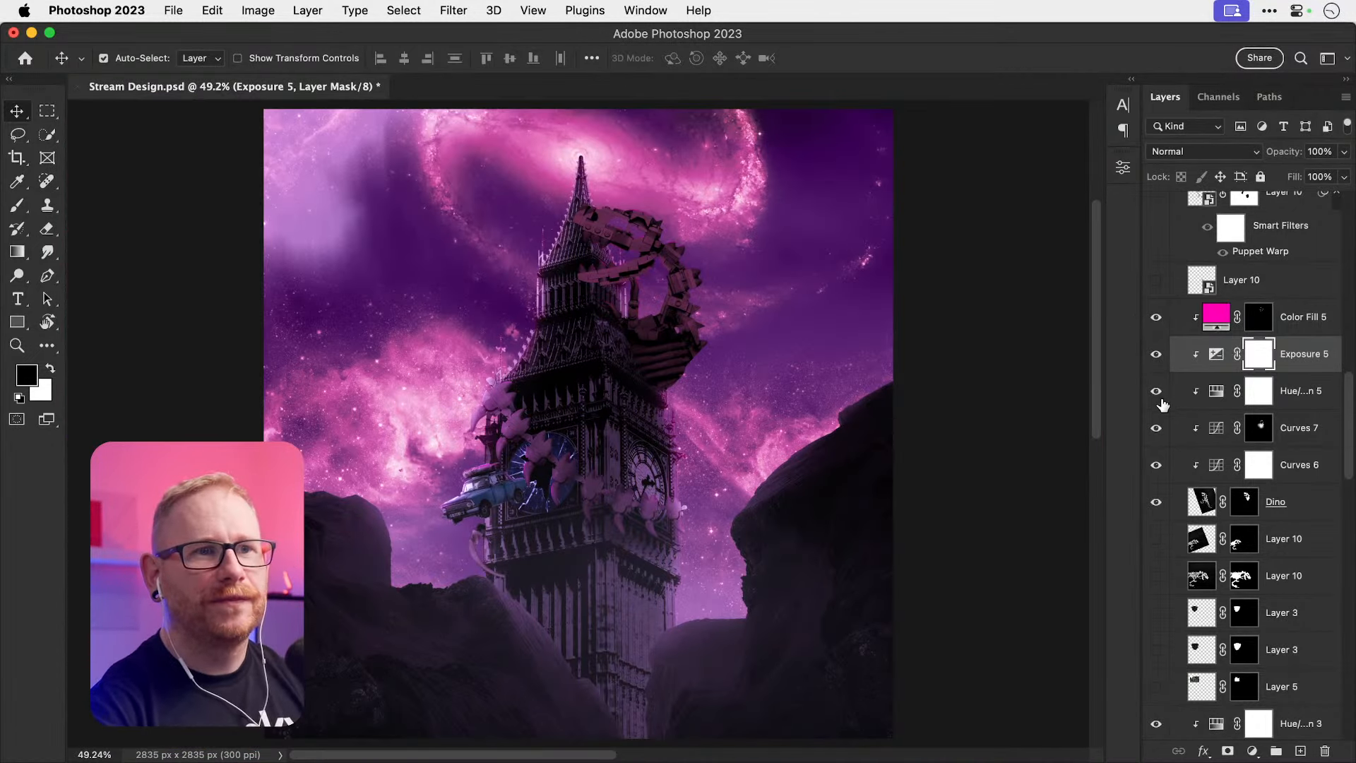
left_click(1156, 428)
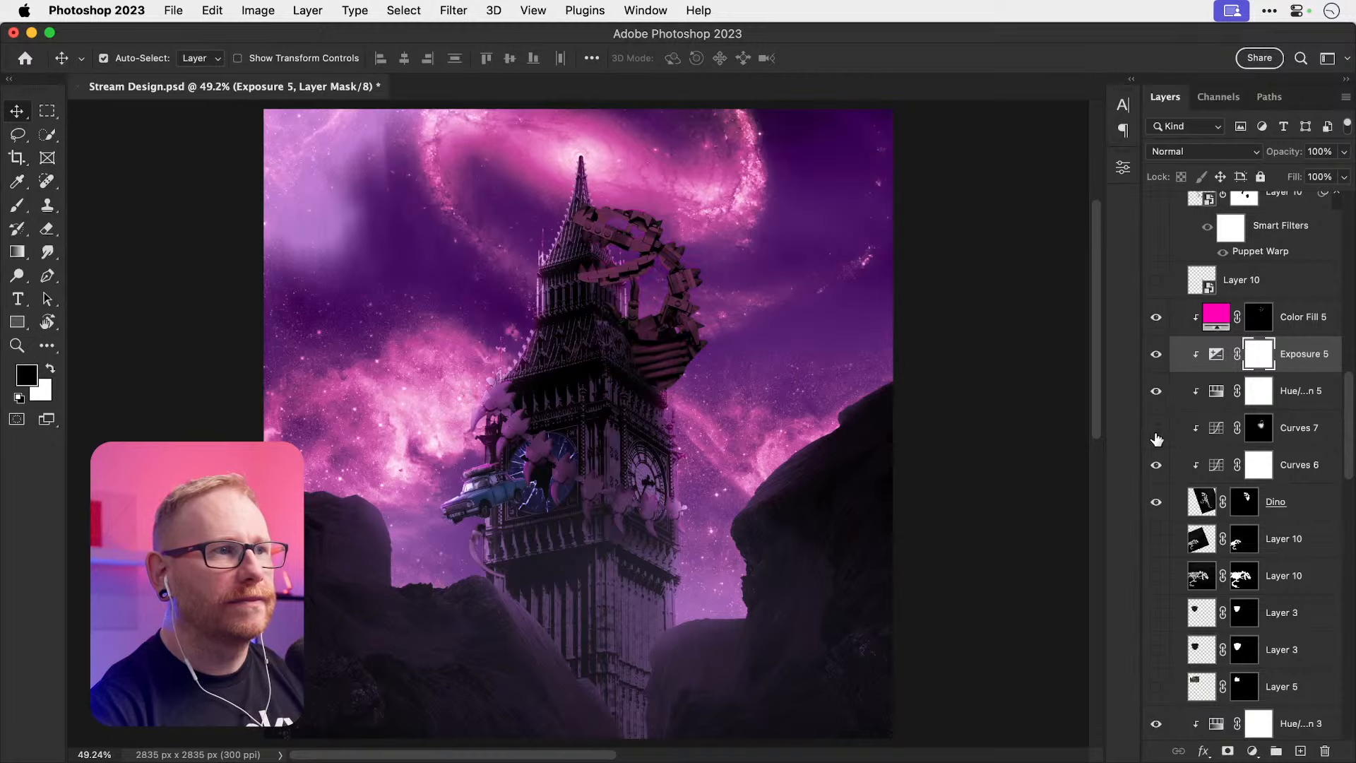
left_click(1156, 428)
left_click(1156, 465)
left_click(1156, 466)
left_click(1156, 430)
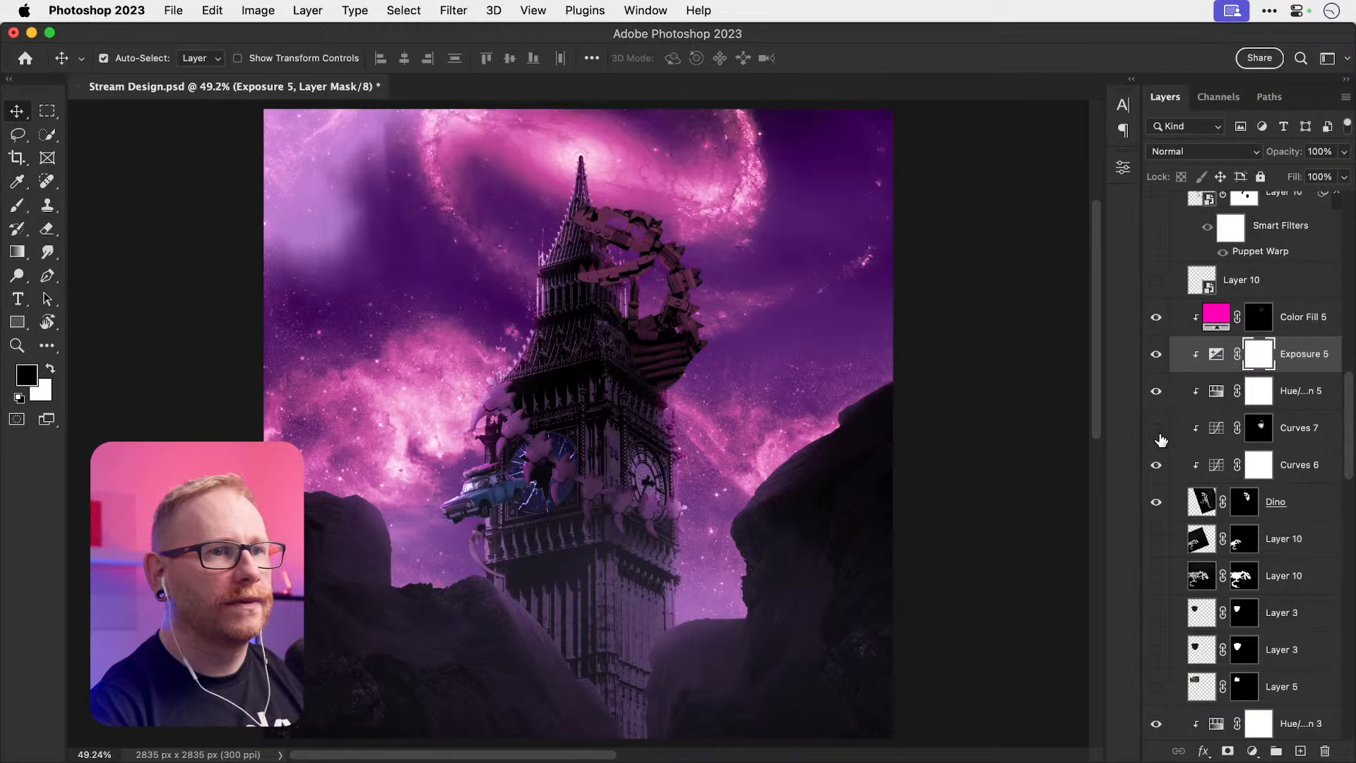
left_click(1155, 466)
left_click(1156, 467)
Step: Draw a black-to-white linear gradient on the Curves 6 mask from the sky above the dinosaur down to its neck
left_click(1212, 470)
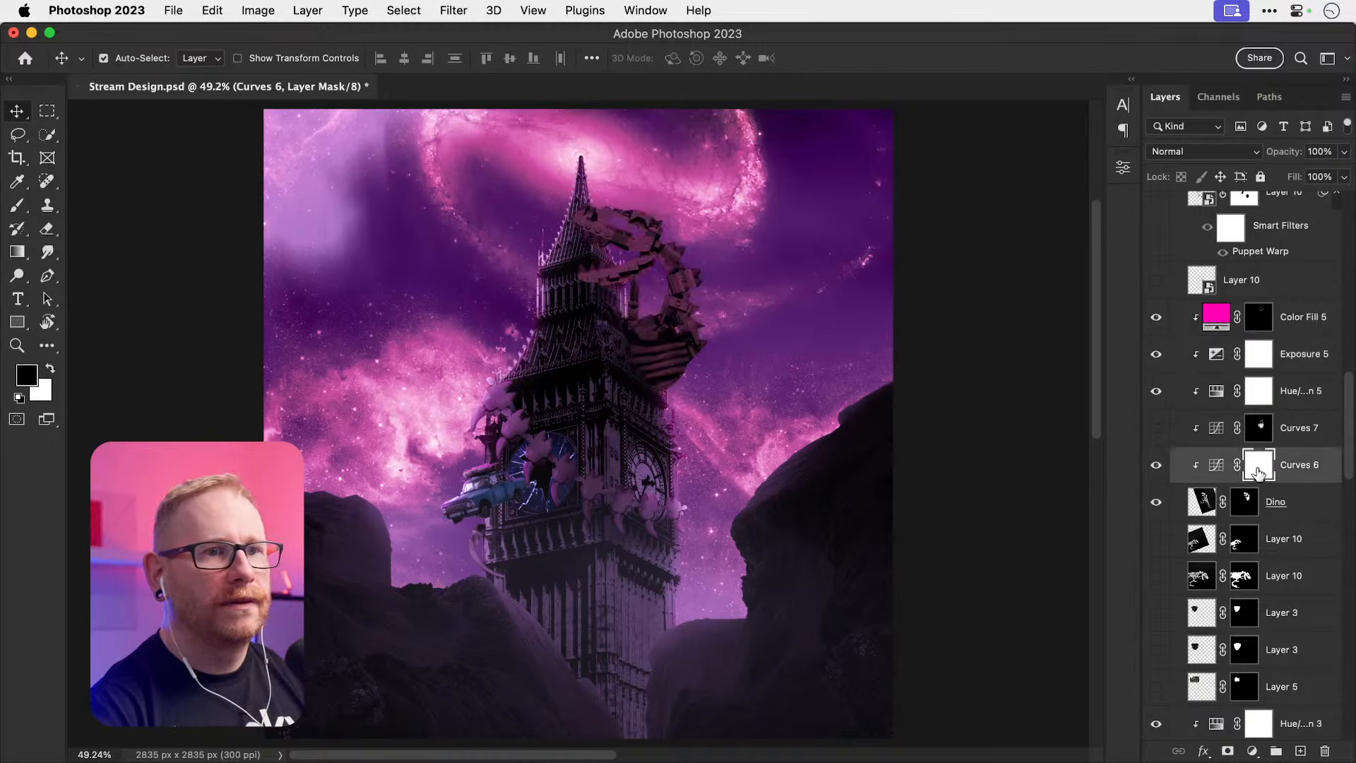
key("g")
mouse_move(720, 195)
left_mouse_down()
mouse_move(660, 302)
mouse_move(661, 273)
left_mouse_up()
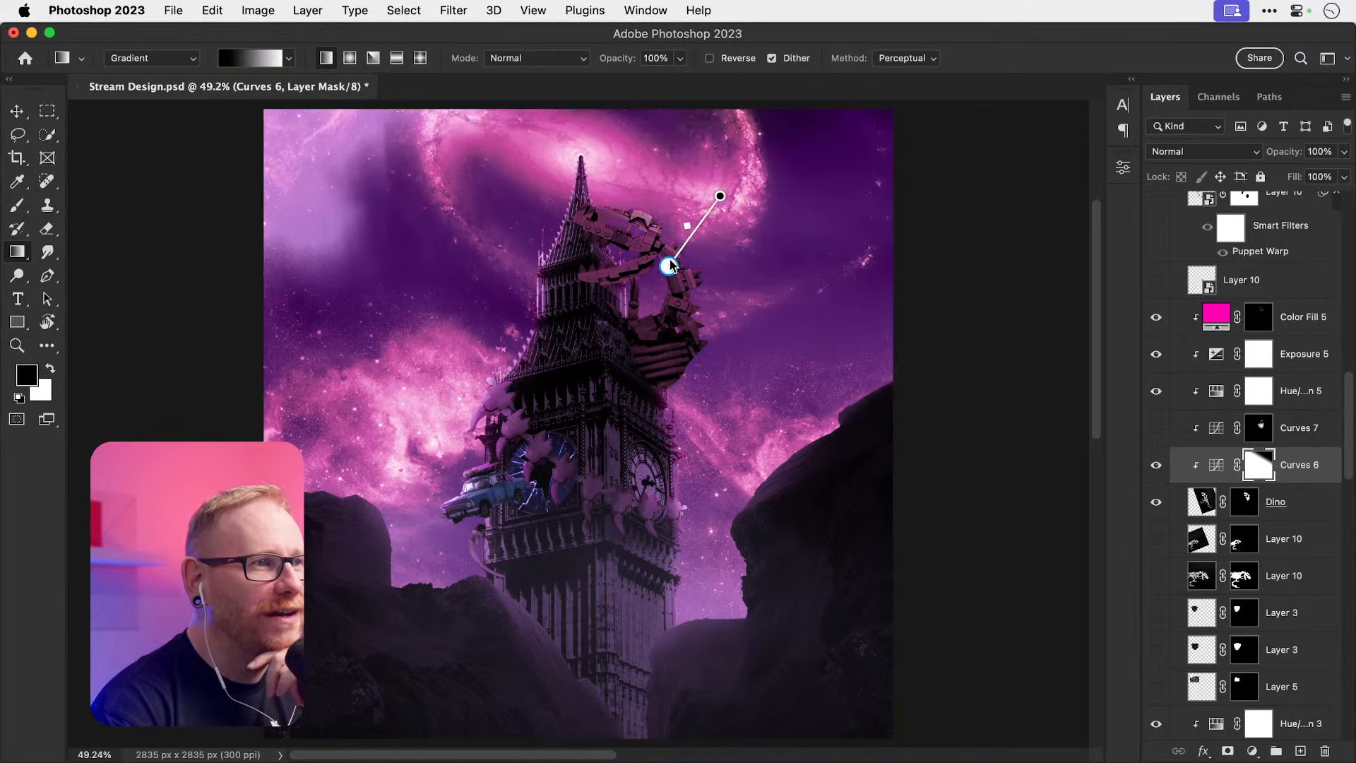
mouse_move(720, 195)
left_mouse_down()
mouse_move(753, 181)
mouse_move(731, 178)
left_mouse_up()
left_click_drag(666, 275, 665, 283)
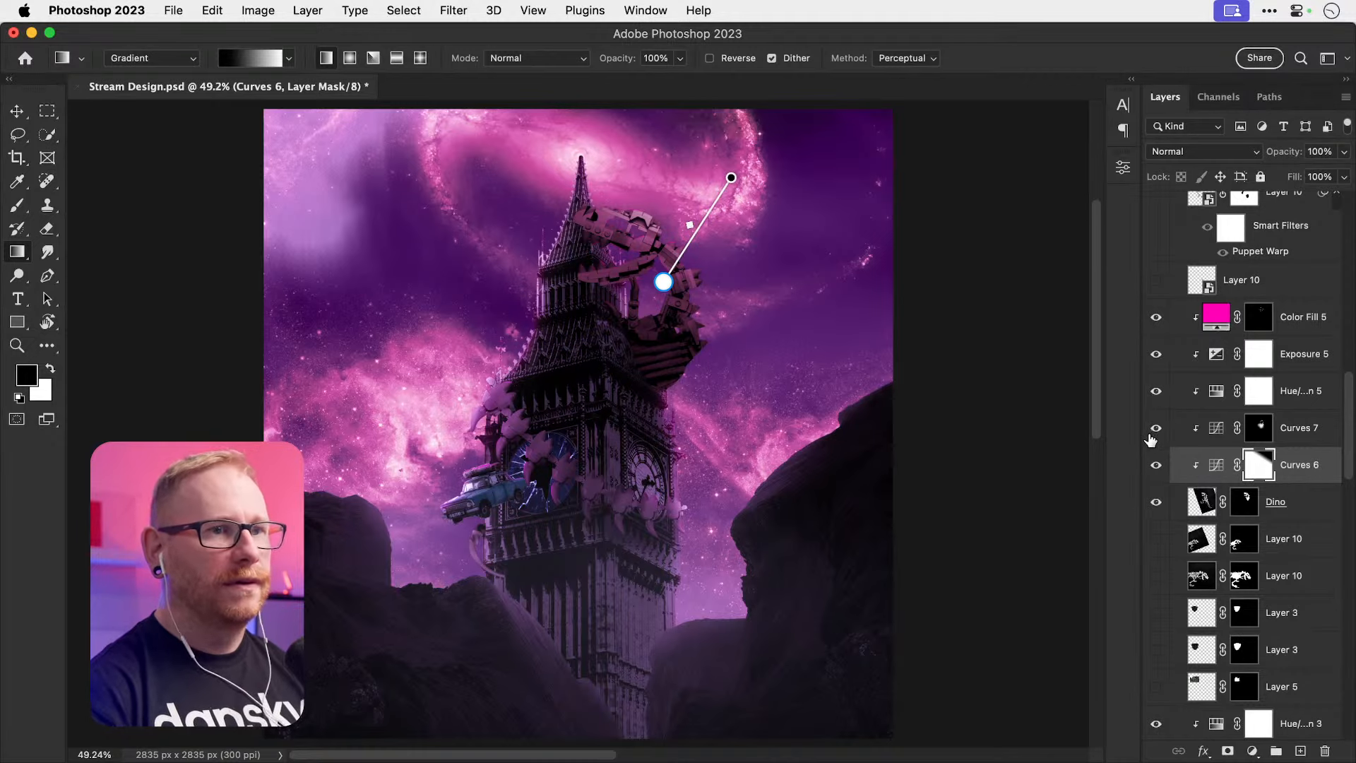
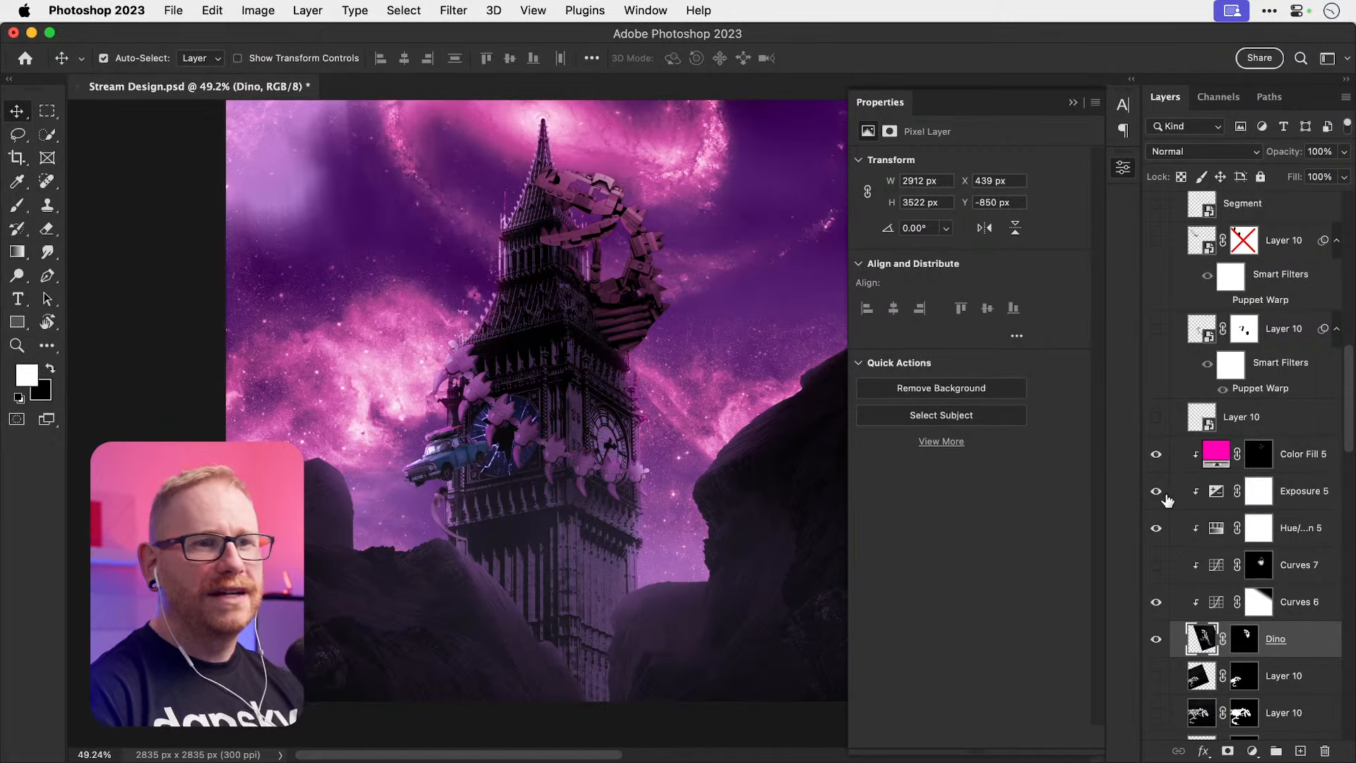
Step: Try a lower density on the Curves 6 layer mask and restore it to 100%
left_click(1157, 604)
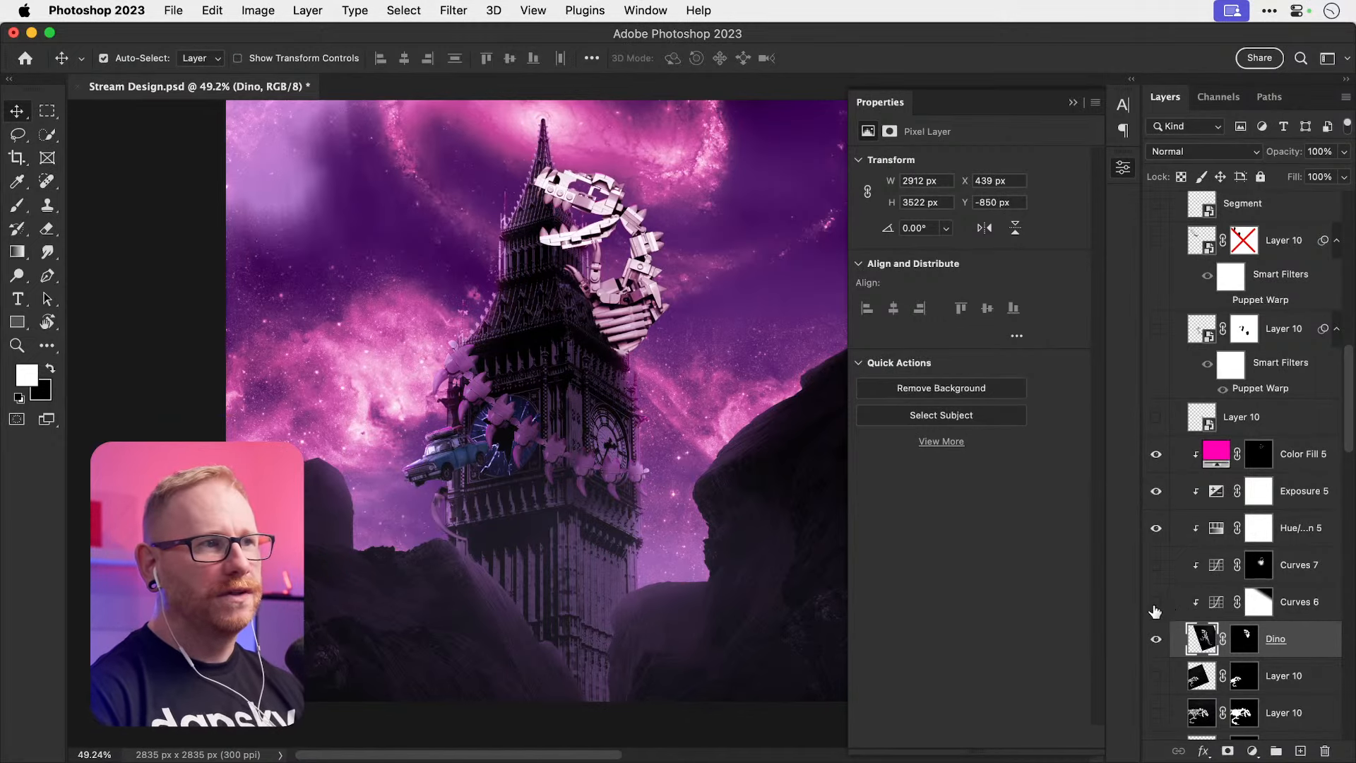
left_click(1157, 605)
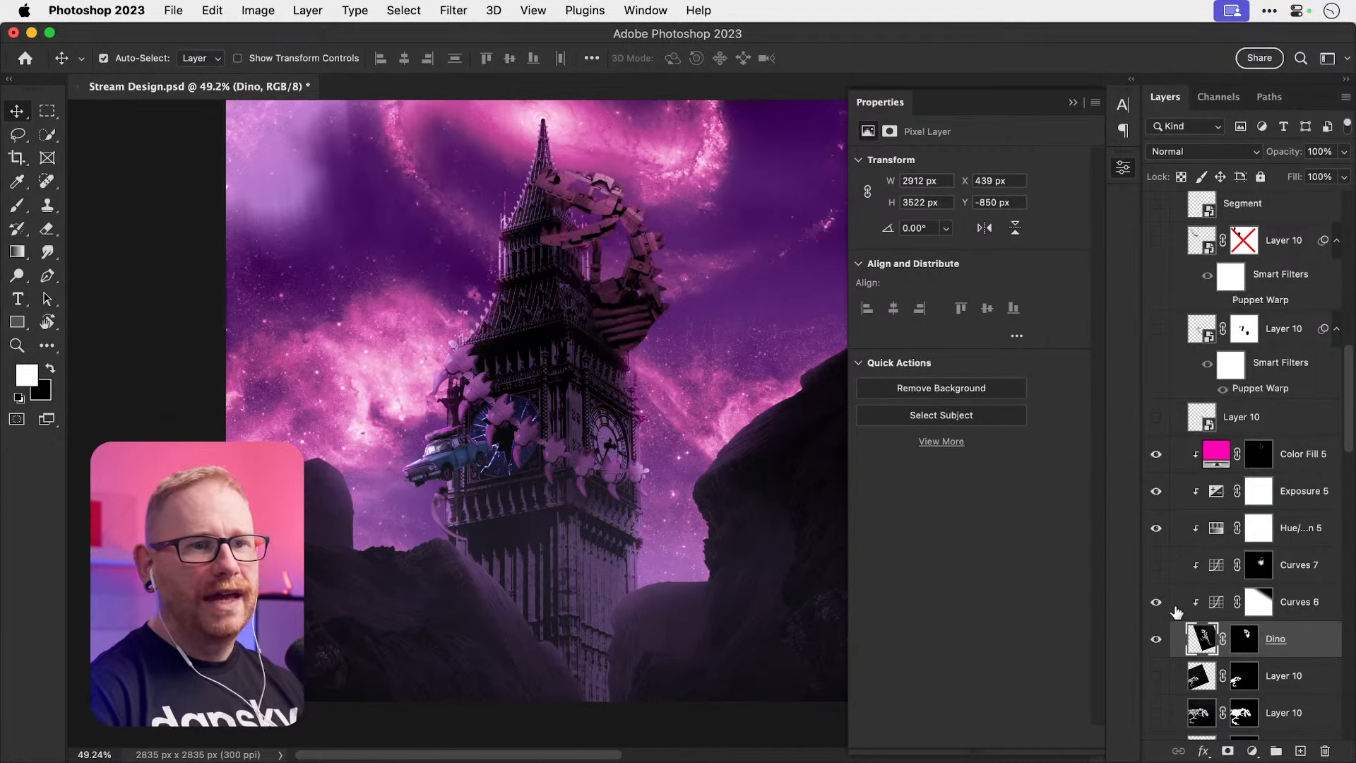
left_click(1258, 606)
left_click(1259, 606)
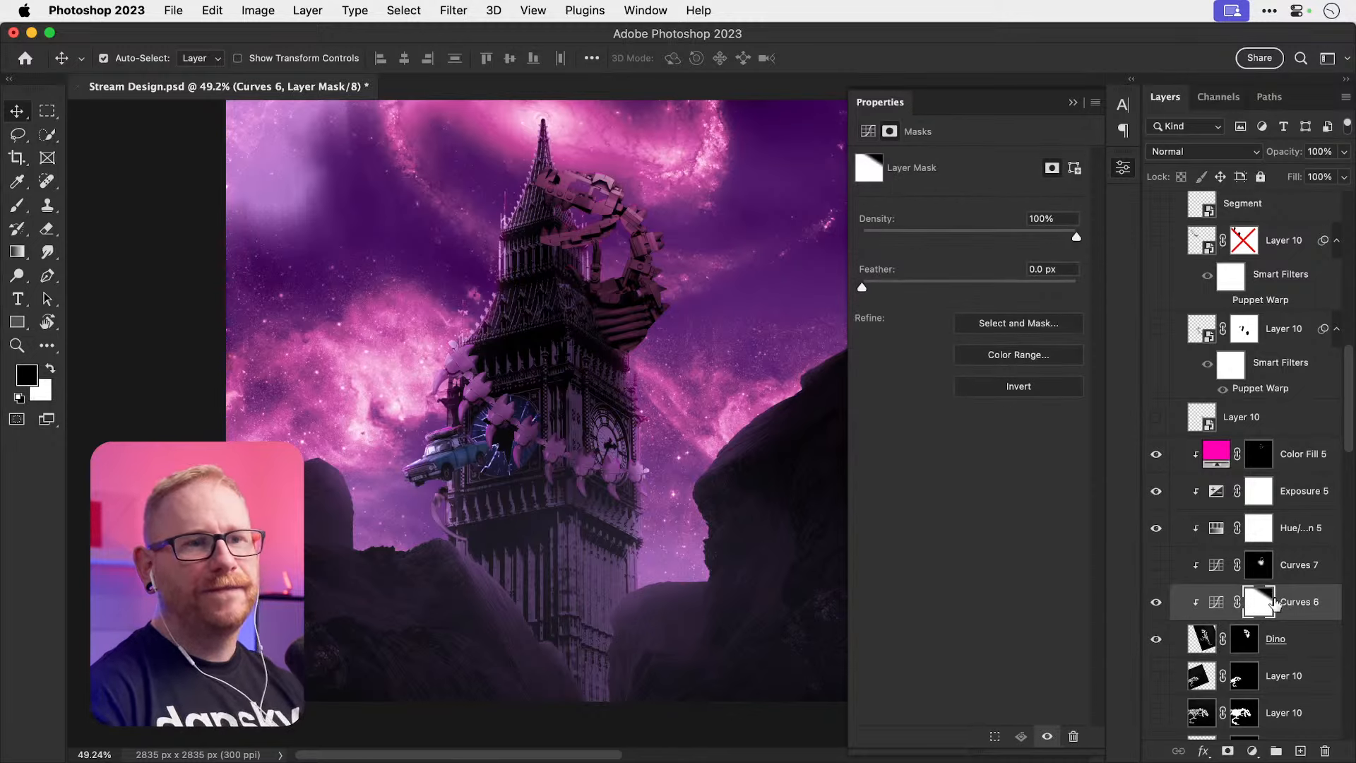
mouse_move(1074, 231)
left_mouse_down()
mouse_move(1032, 240)
mouse_move(1076, 237)
left_mouse_up()
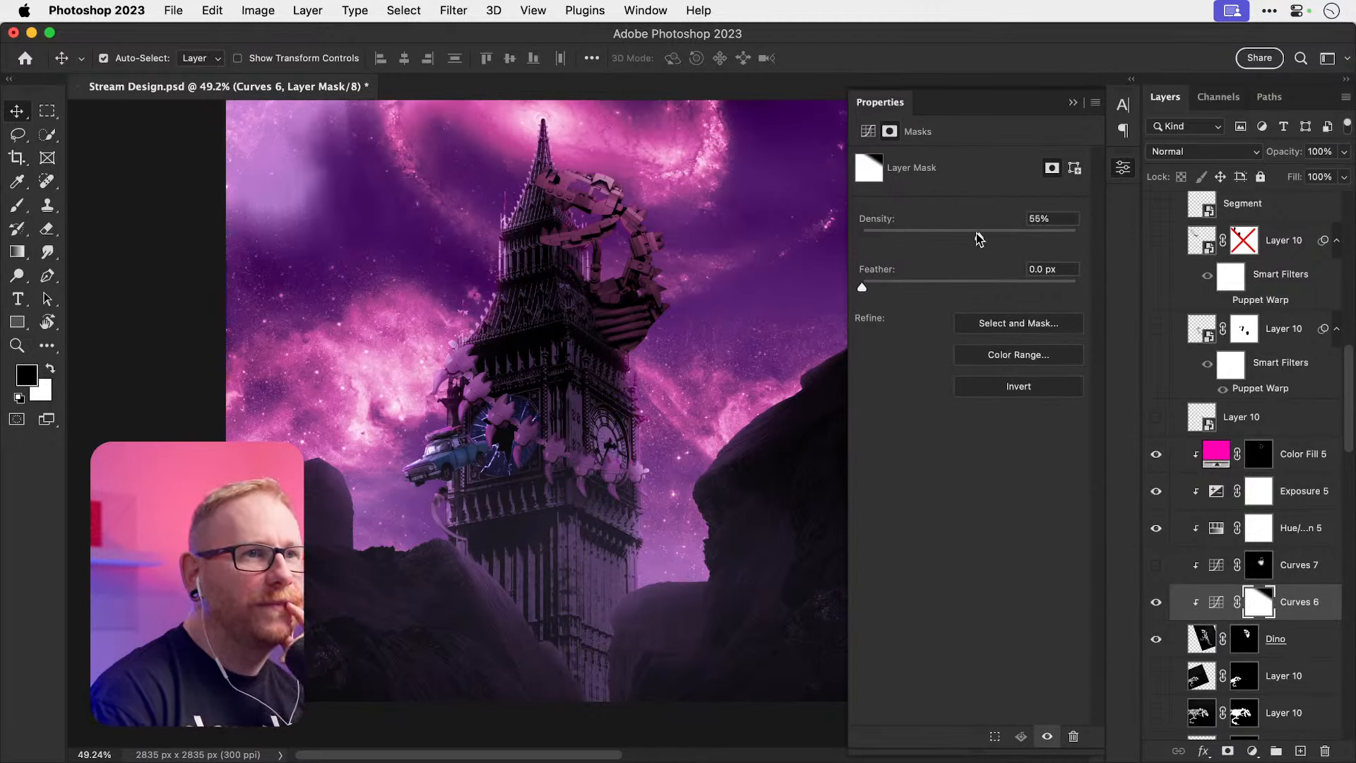
left_click(891, 236)
left_click_drag(892, 237, 1076, 237)
Step: Hide Curves 6 and add a clipped Curves adjustment above it with lowered highlights and a midpoint at input 122, output 41
left_click(1156, 602)
left_click(1252, 751)
left_click_drag(1075, 206, 1075, 250)
left_click_drag(986, 315, 983, 353)
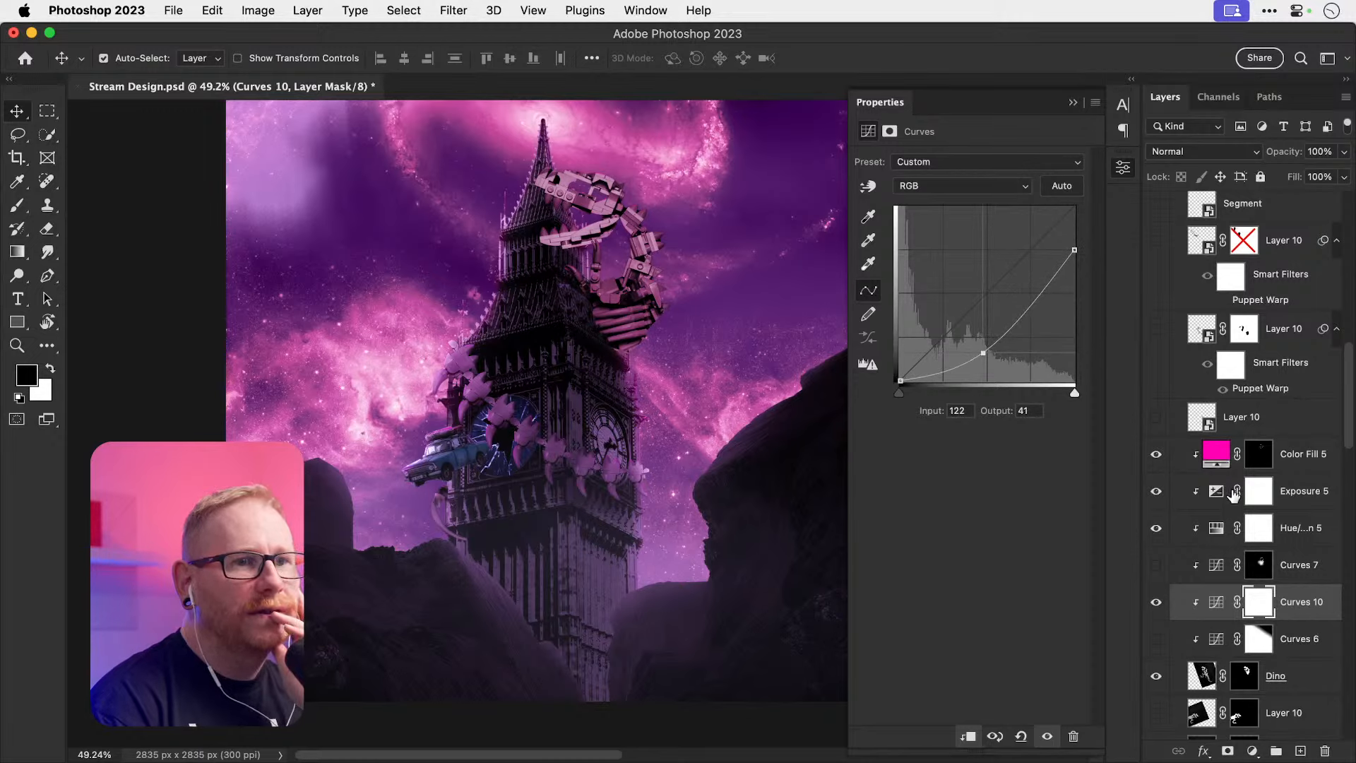
Step: Show Curves 7 and Curves 6 again and set the opacity of Curves 6 to 0%
left_click(1157, 565)
left_click(1157, 639)
left_click(1300, 639)
left_click(1343, 152)
left_click_drag(1345, 174, 1259, 174)
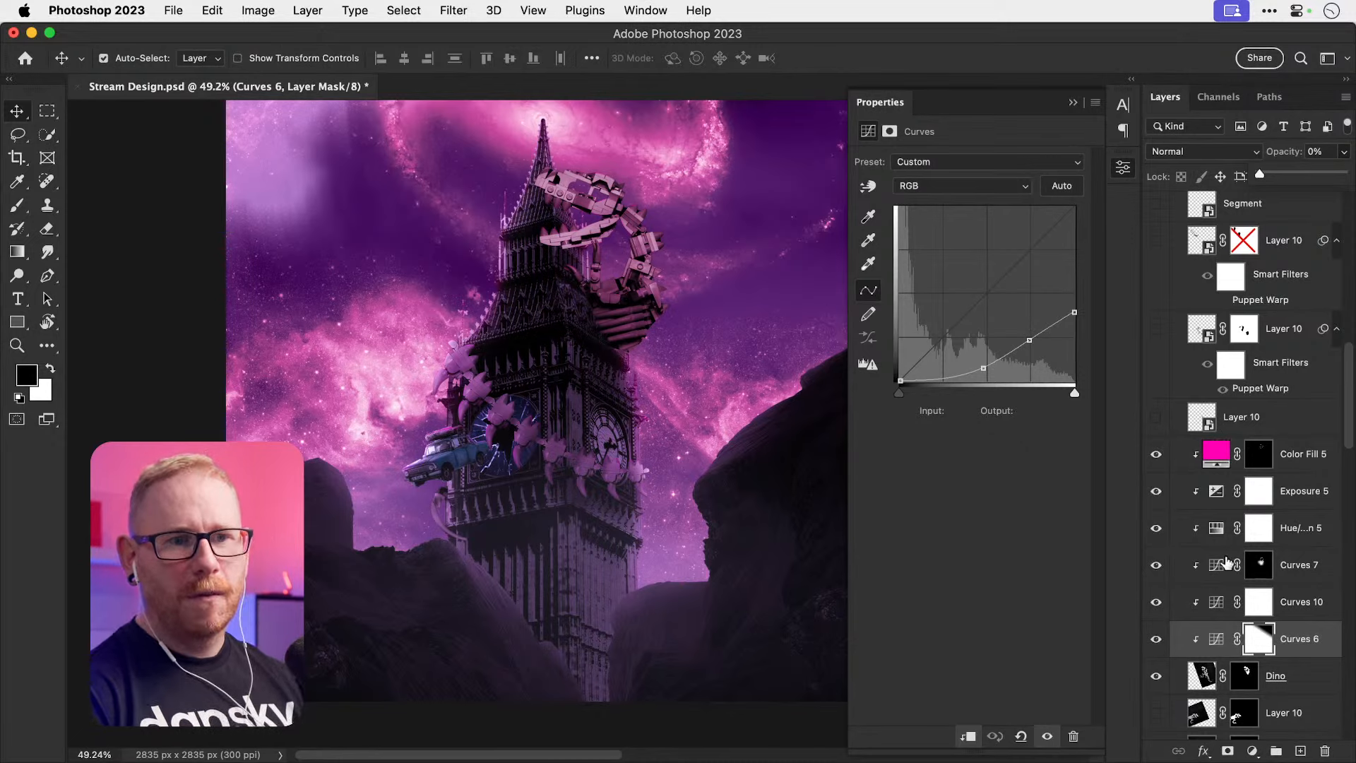
Step: Set the hue of the dinosaur's colorizing Hue/Saturation 5 adjustment to 309
left_click(1308, 541)
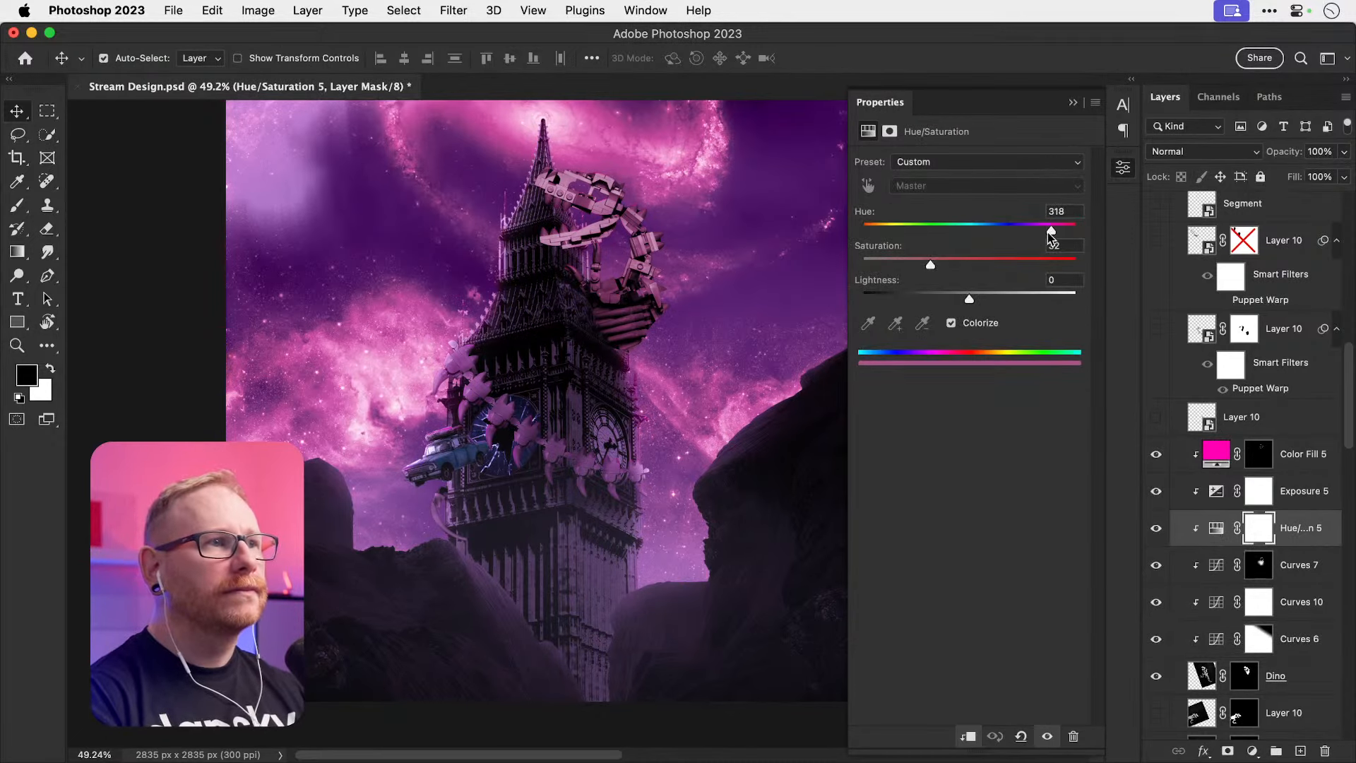
left_click_drag(1050, 235, 1048, 230)
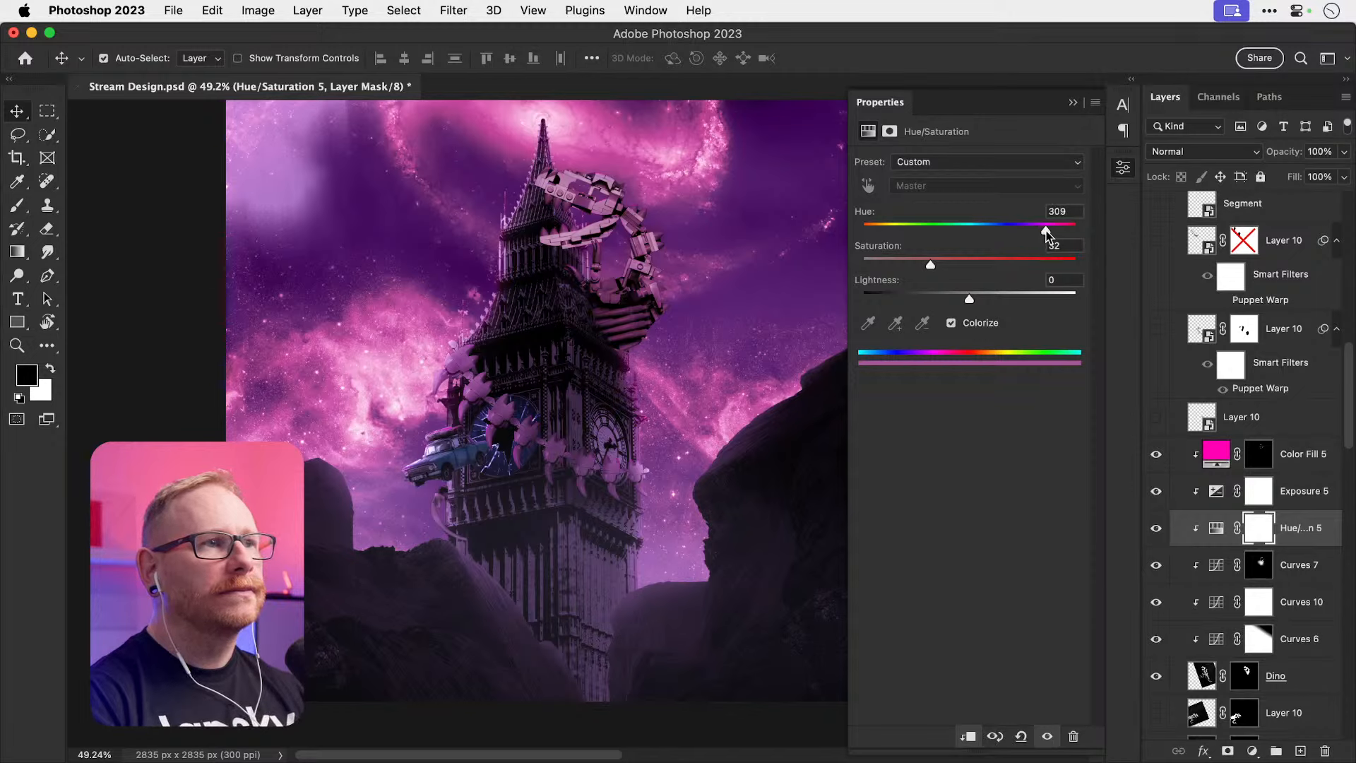
left_click(1123, 170)
Step: Group the galaxy layers beneath the clock tower, name the group Cosmos, and compare the image with and without it
scroll(1229, 418, "up", 5)
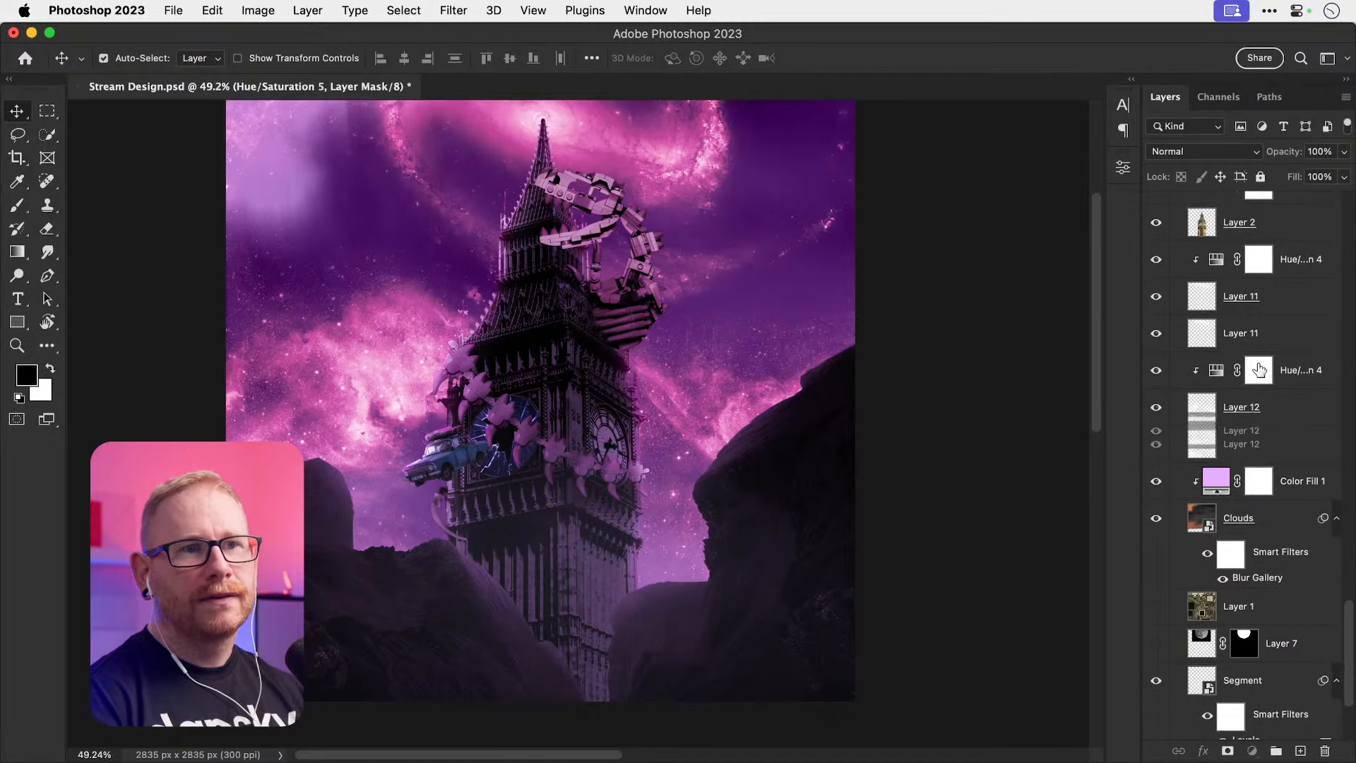
left_click(1252, 452)
left_click(1306, 272, "shift")
key("super+g")
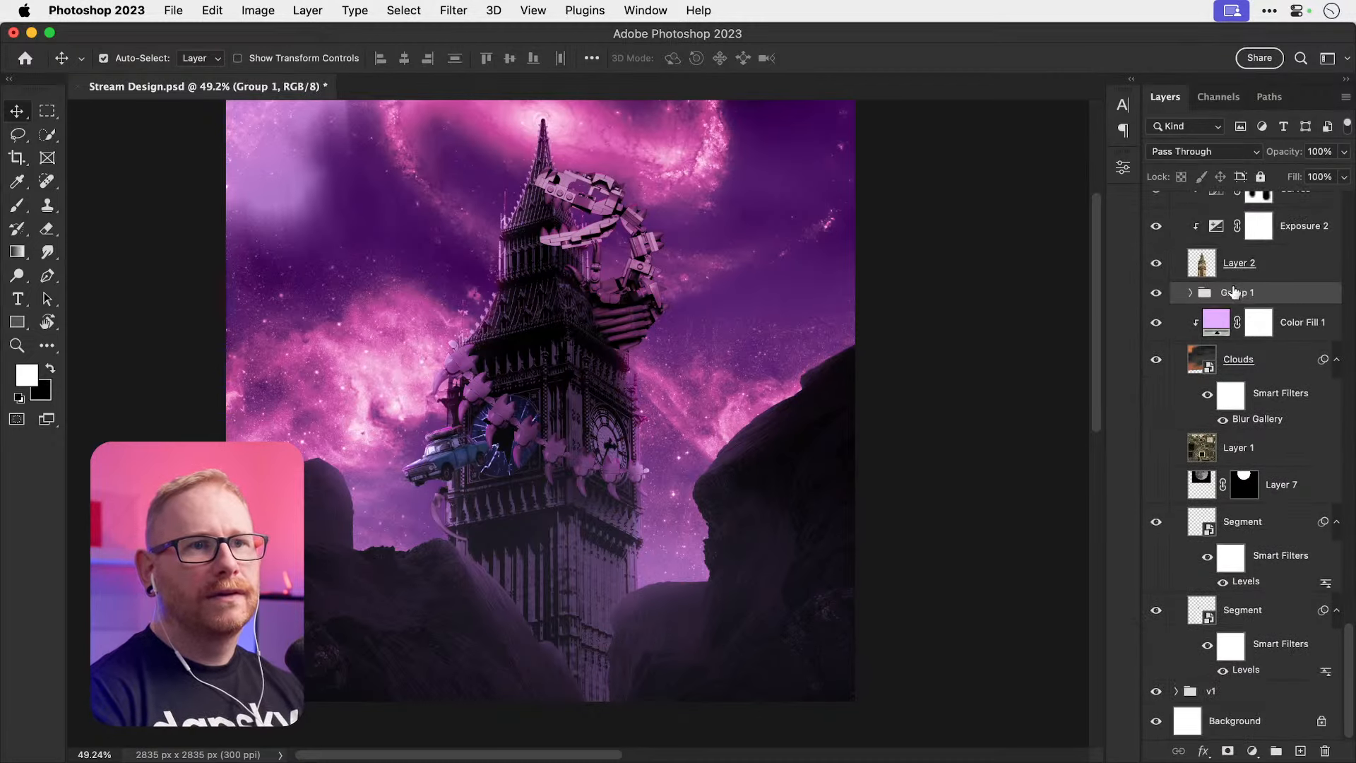
double_click(1236, 292)
type("Co")
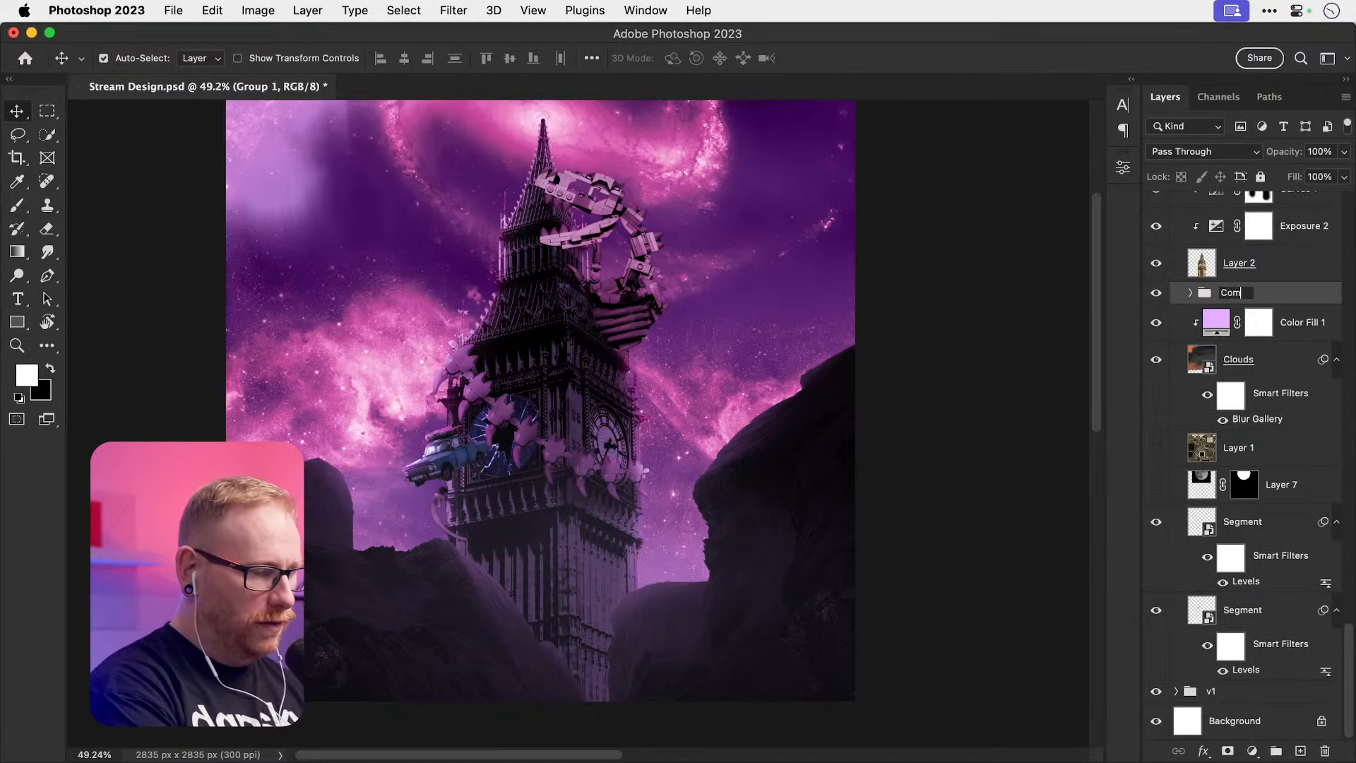
type("sm")
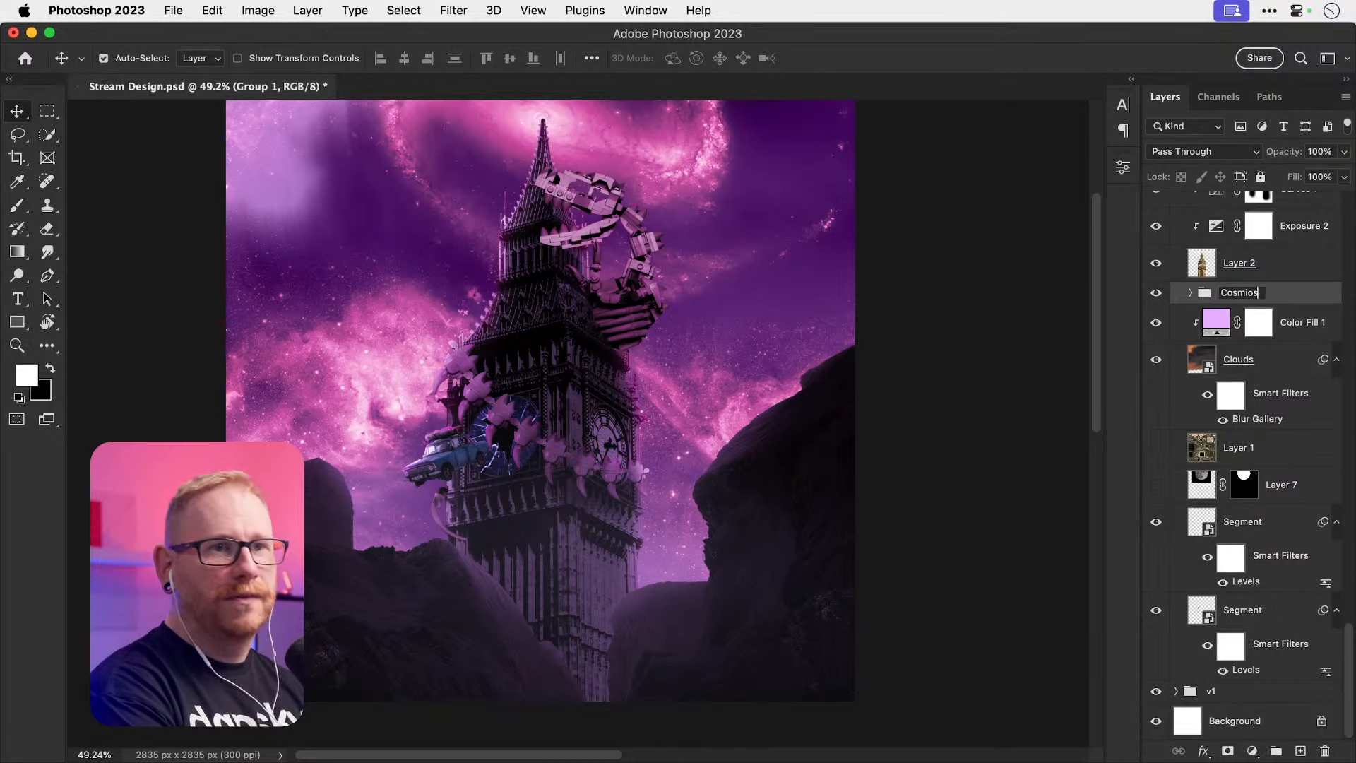
type("os")
key("Return")
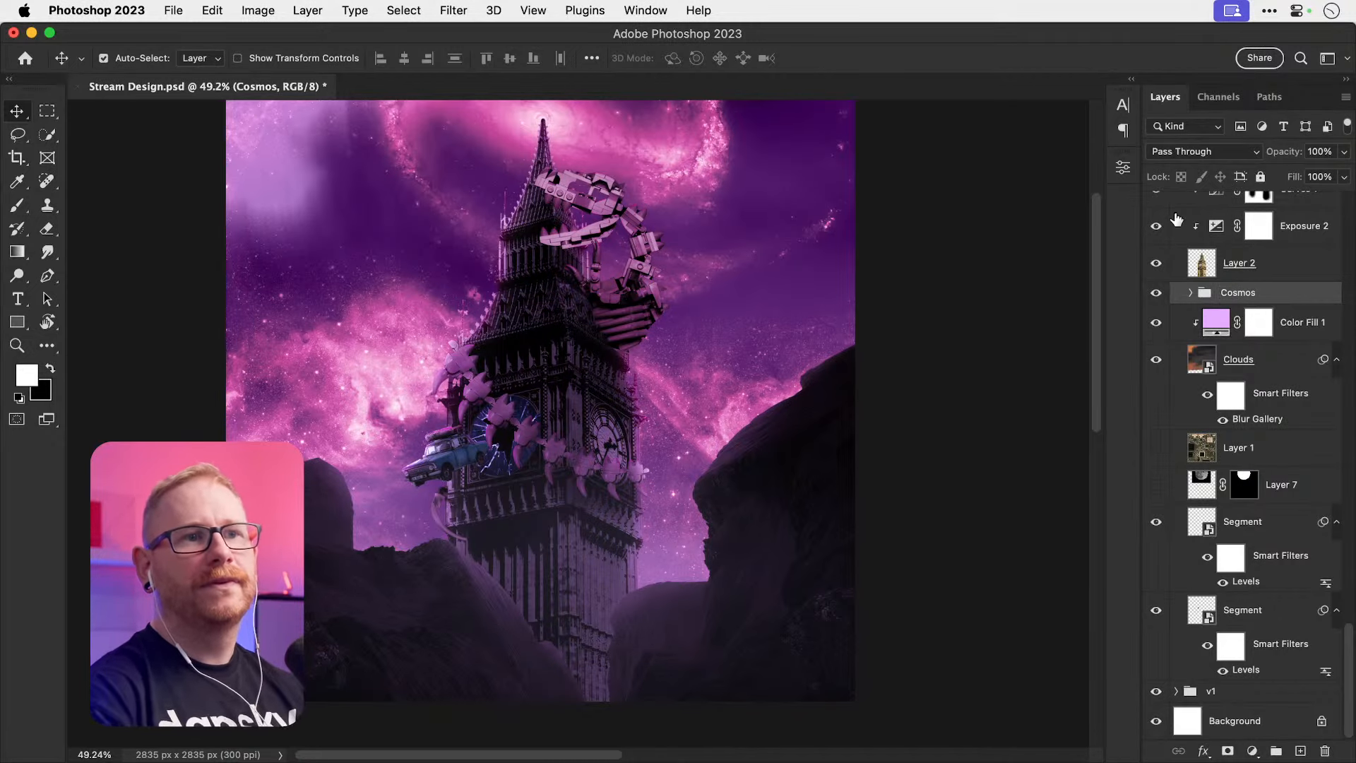
left_click(1157, 293)
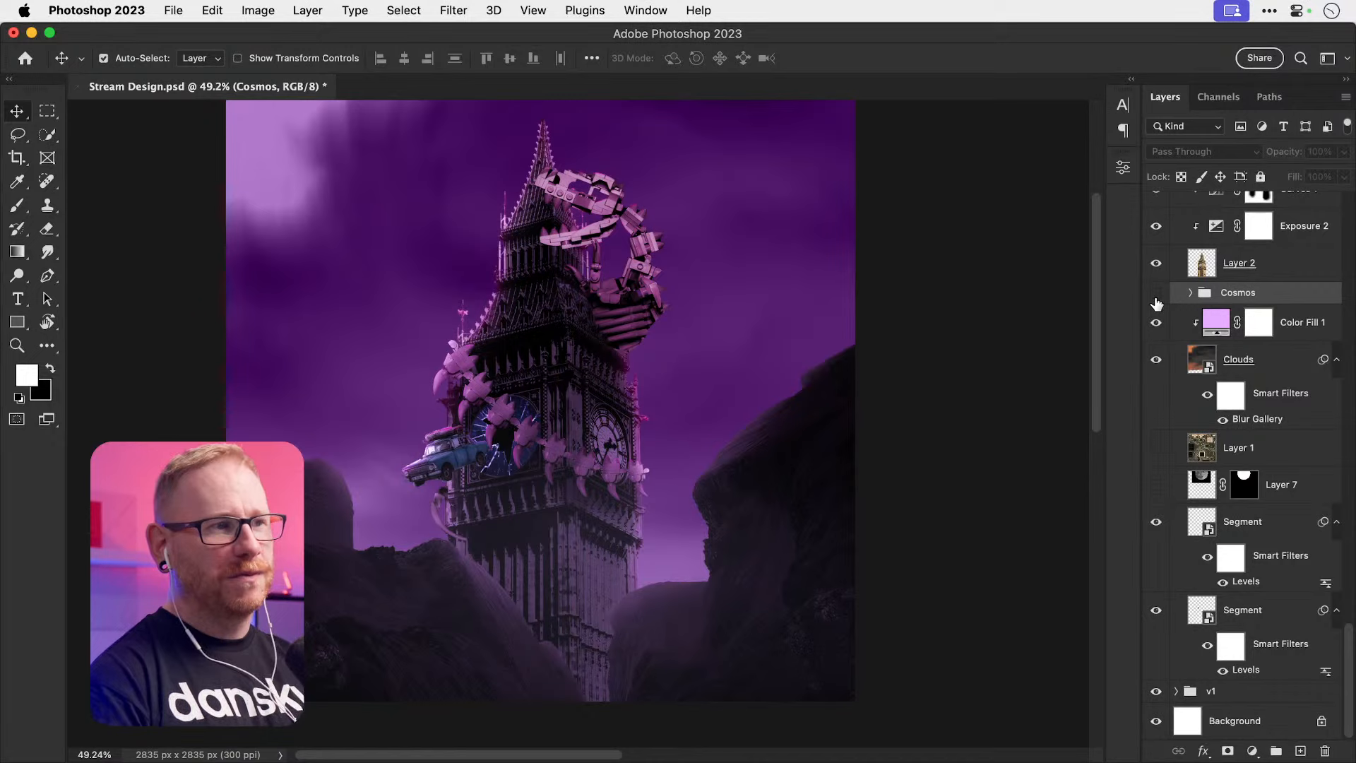
left_click(1157, 294)
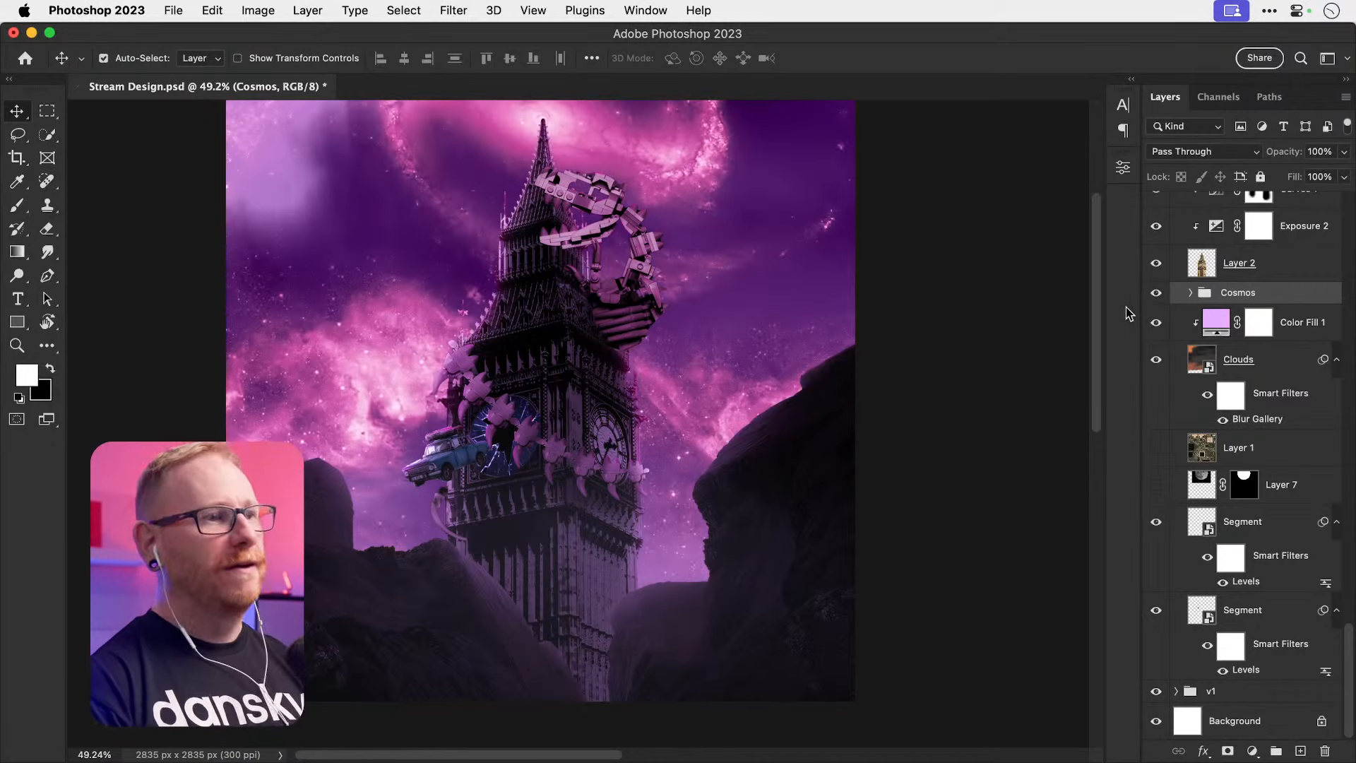
Step: Lock the position of the Color Fill 2 haze layer and compare the image with it hidden and shown
left_click(751, 544)
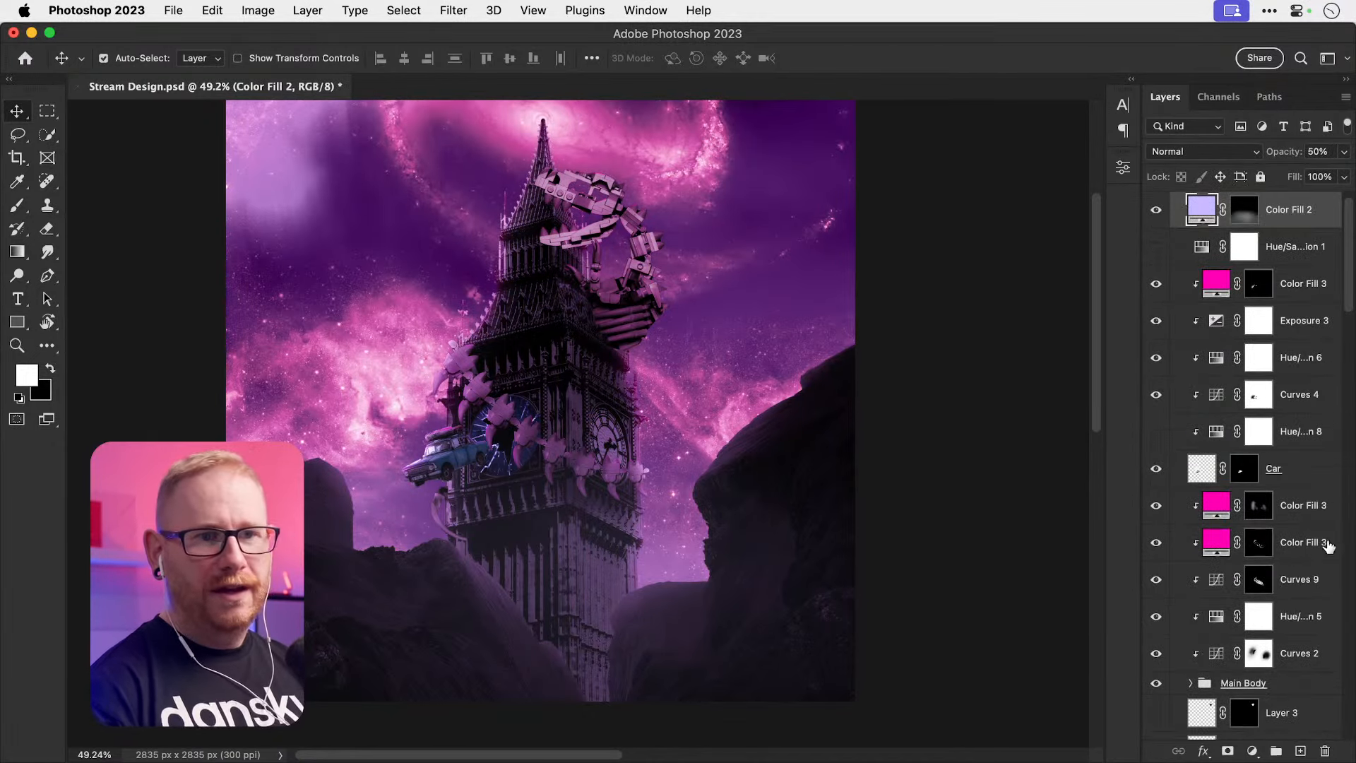
left_click(1241, 177)
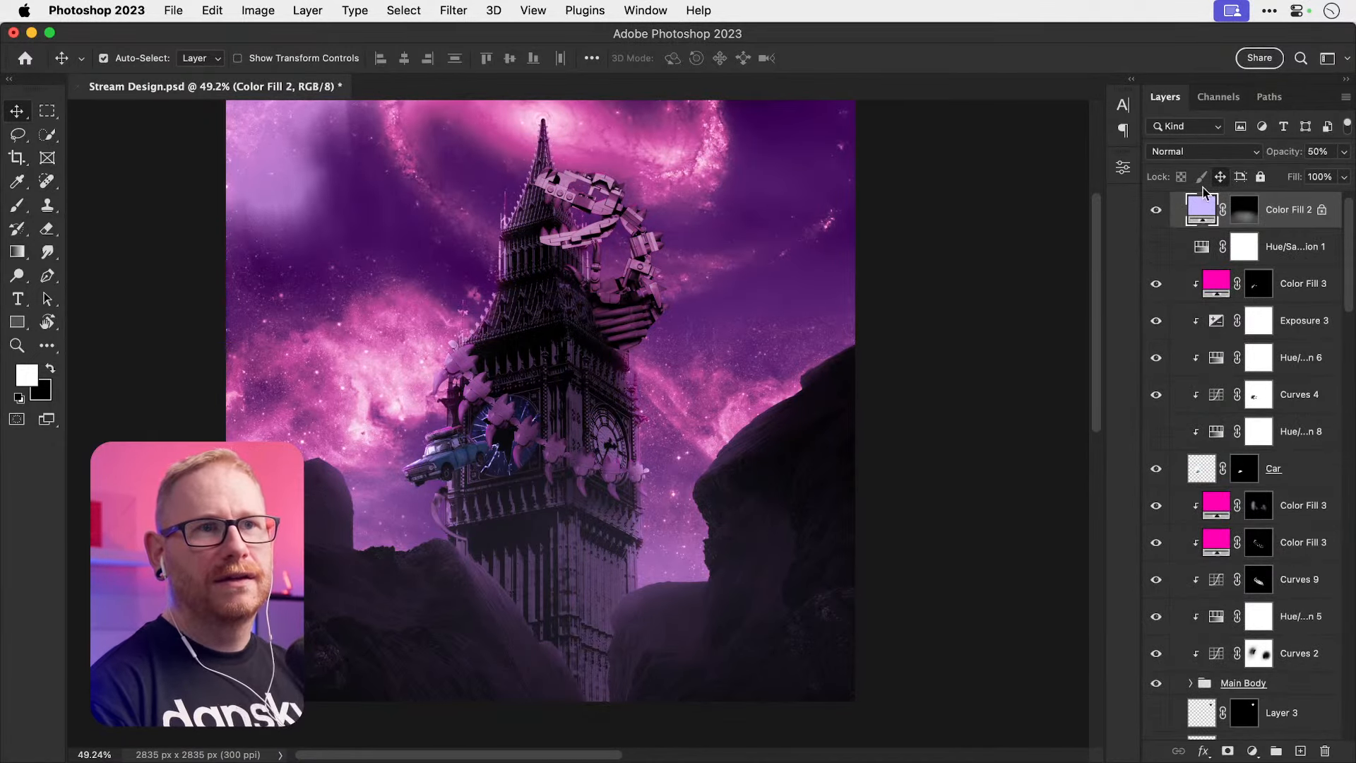
left_click(1157, 210)
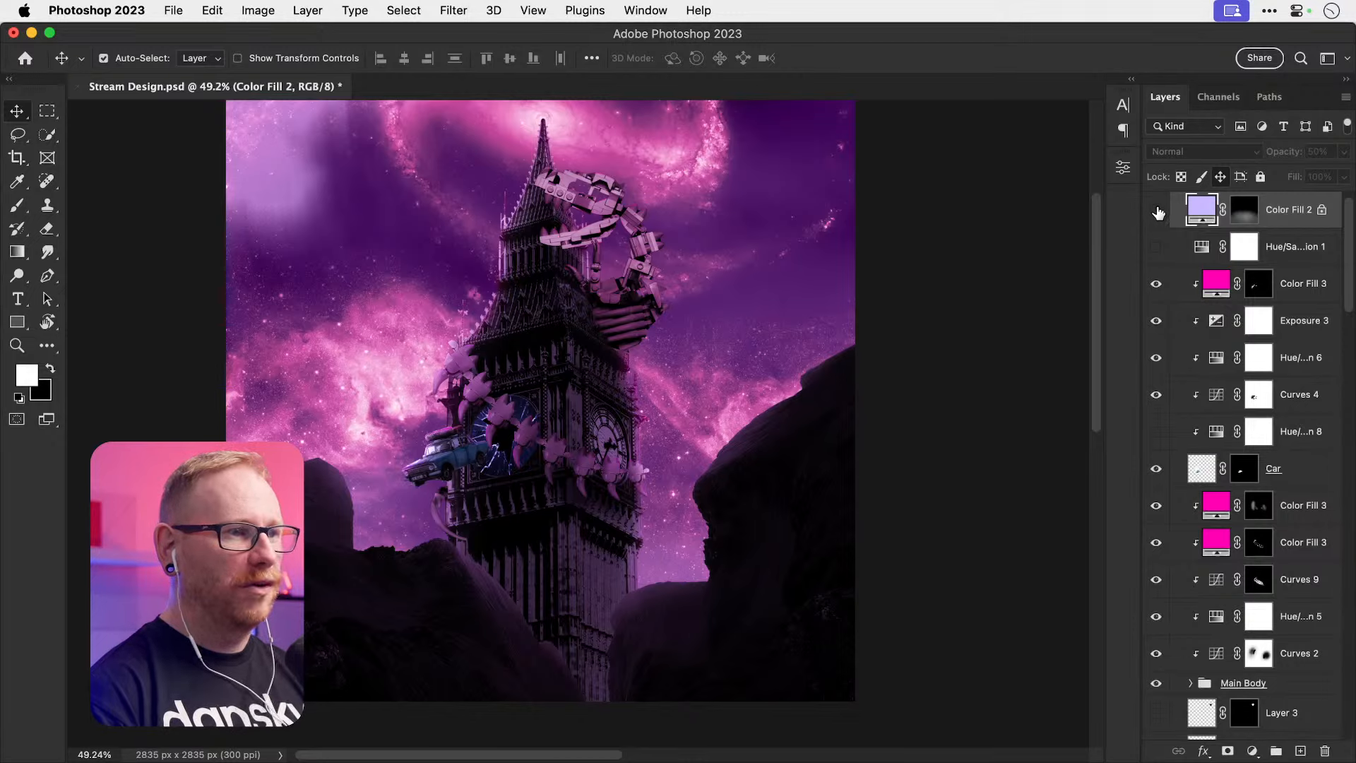
left_click(1157, 212)
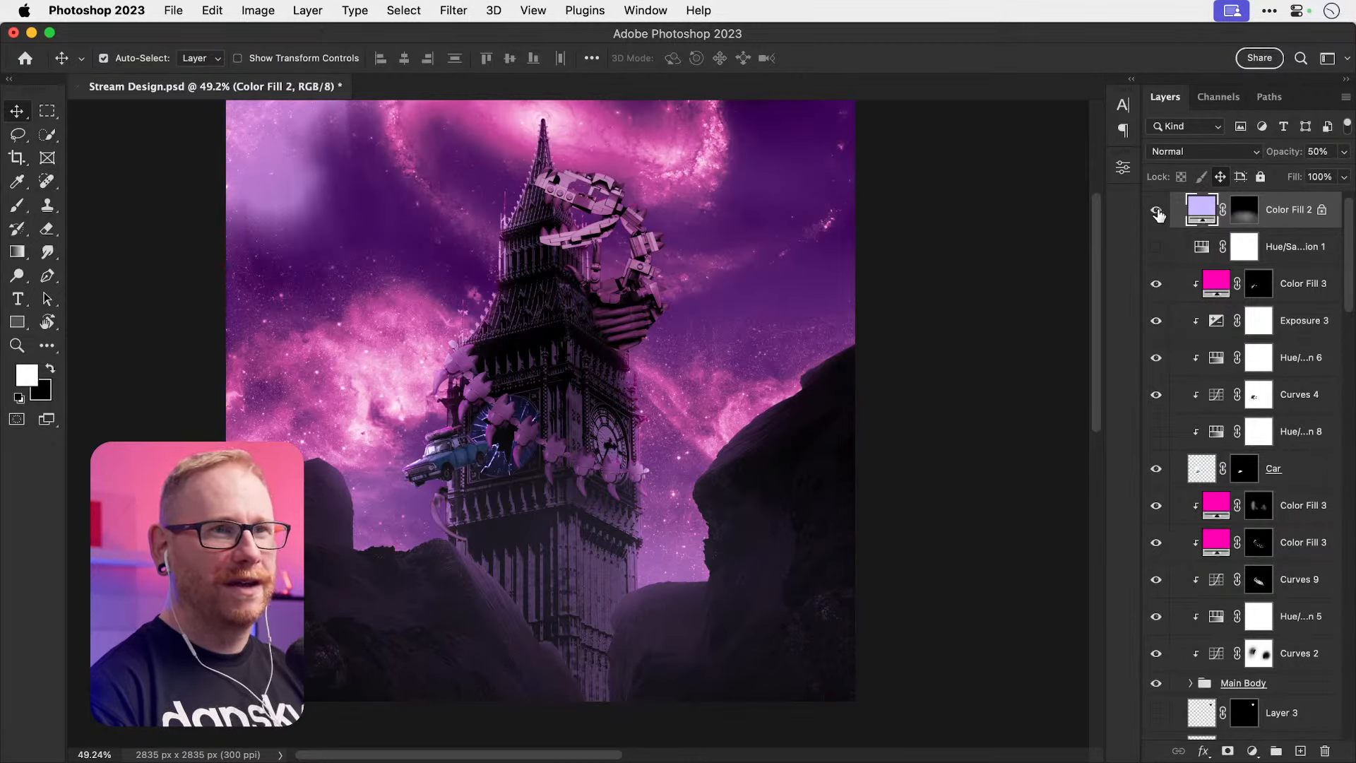
Step: Convert both masked Layer 3 rock layers in the Landscape group to smart objects and save the document
scroll(1245, 428, "down", 10)
scroll(1245, 427, "down", 10)
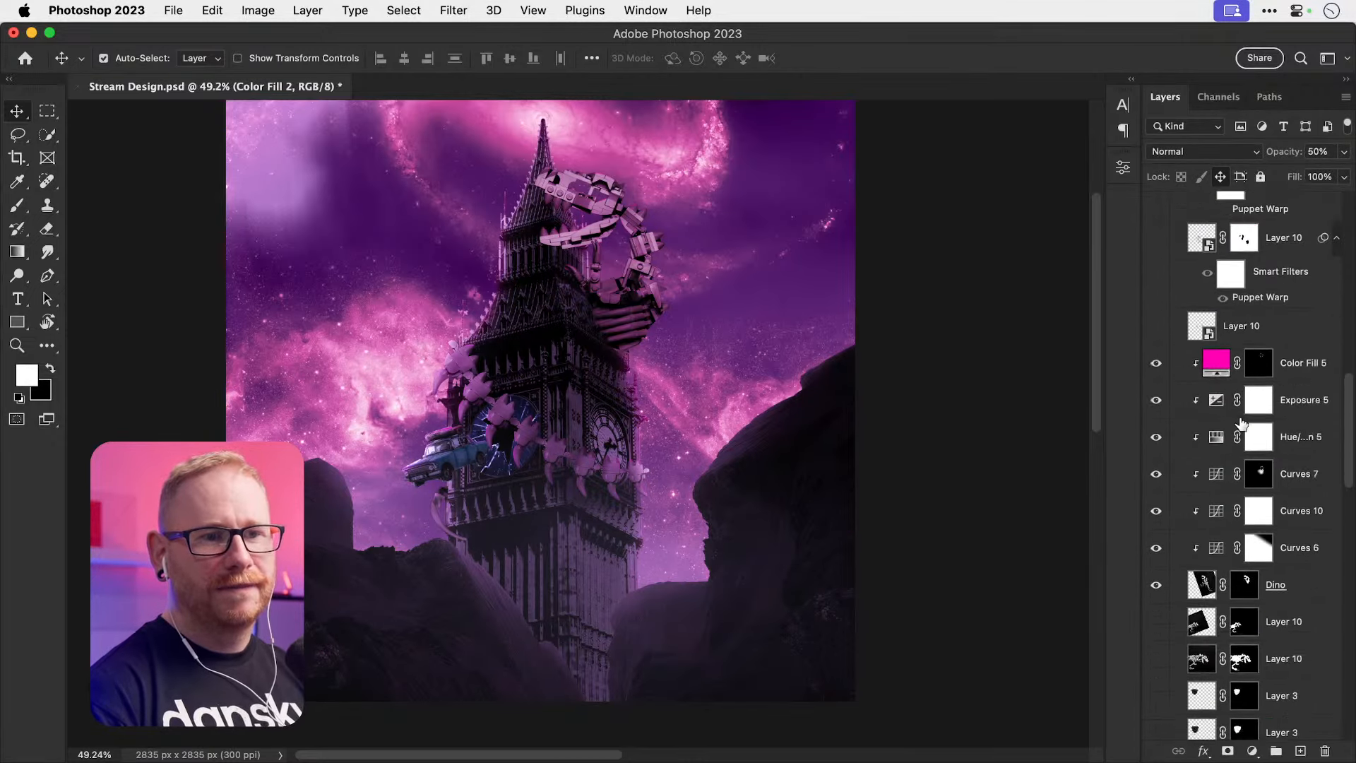
scroll(1241, 423, "down", 10)
left_click(1300, 376)
right_click(1299, 376)
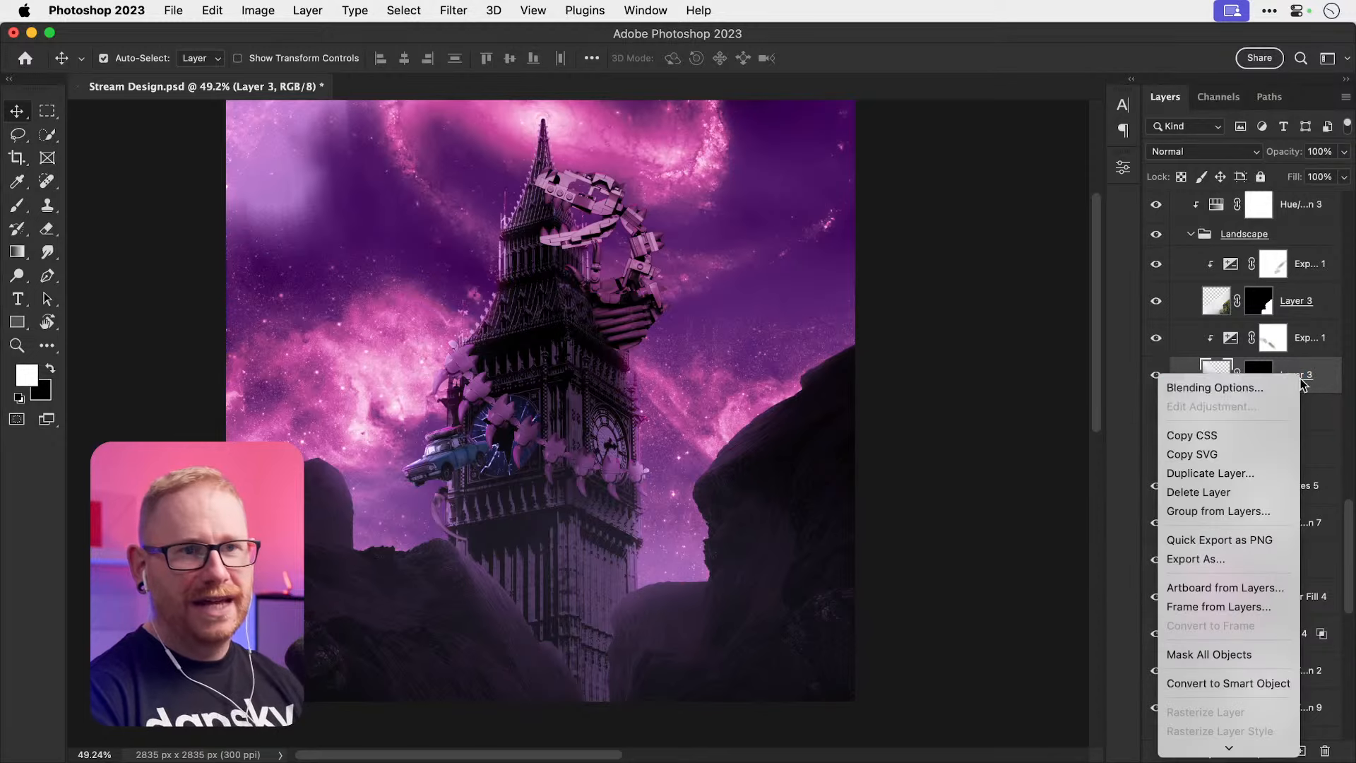
left_click(1216, 684)
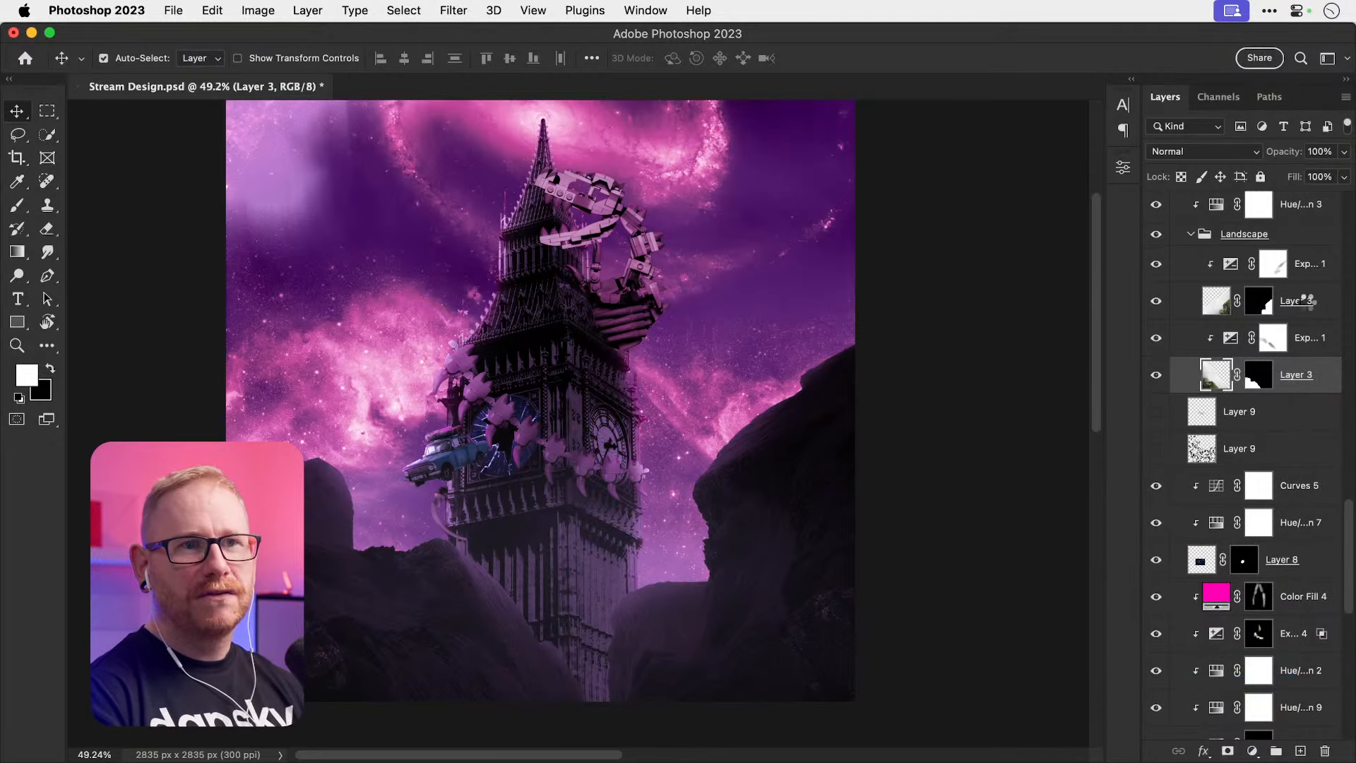
left_click(1302, 303)
right_click(1302, 303)
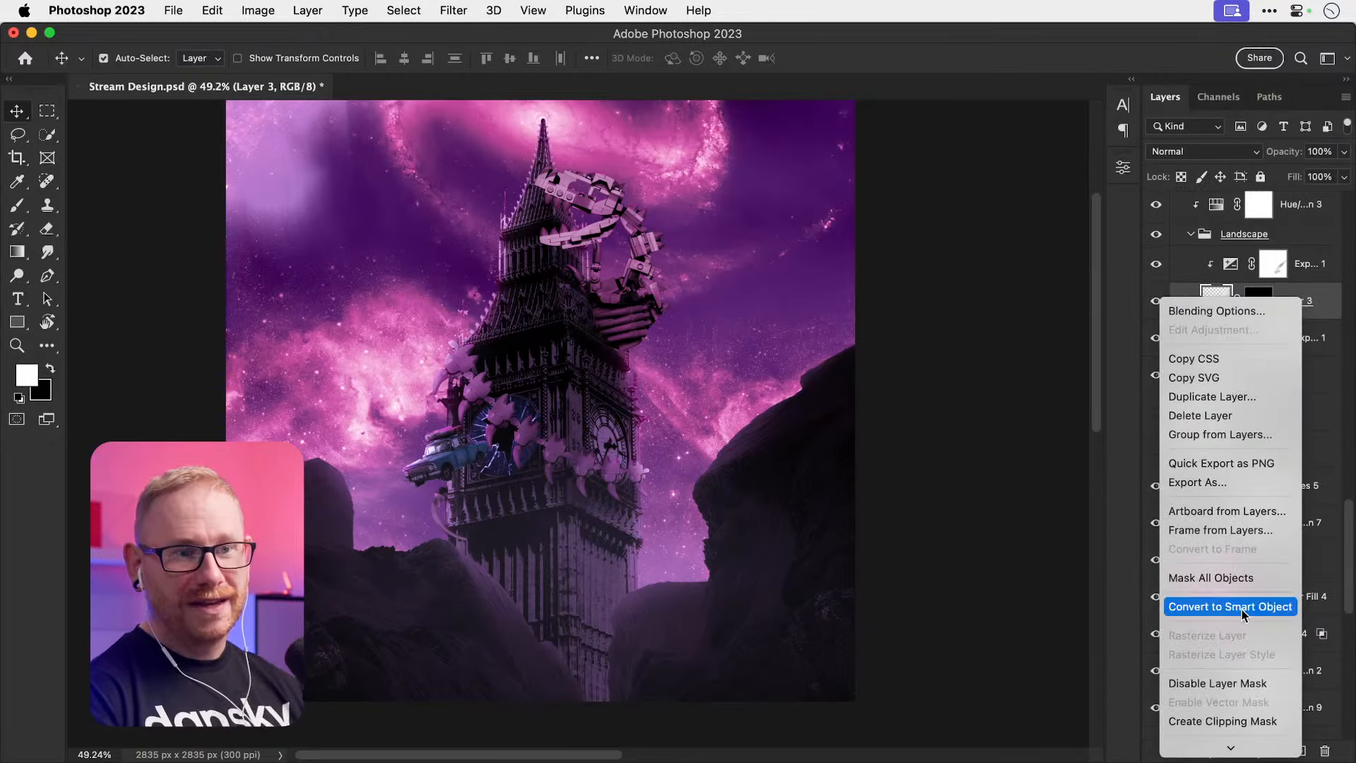
left_click(1150, 367)
key("super+s")
Step: Start a Tilt-Shift blur on the left rock layer and angle its focus band diagonally so the foreground corner is blurred
left_click(453, 10)
mouse_move(558, 280)
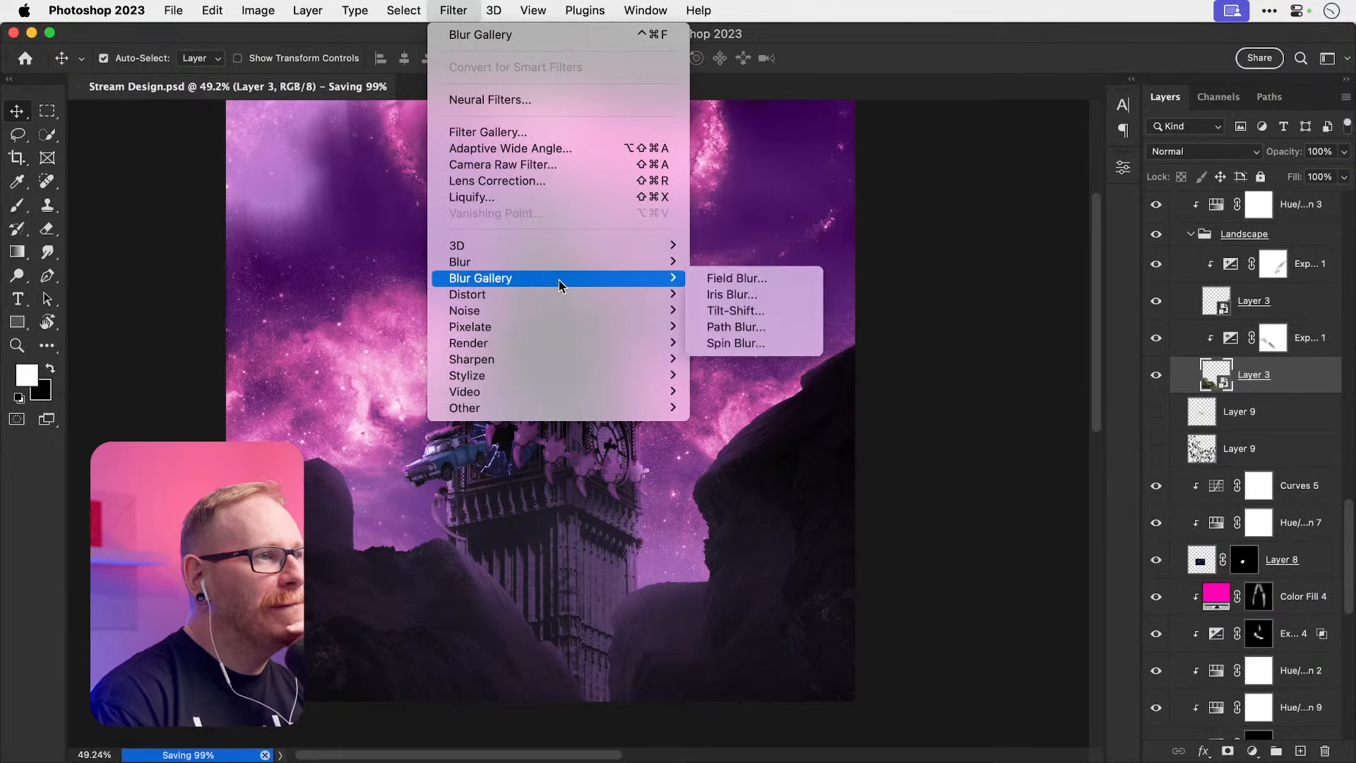
left_click(736, 315)
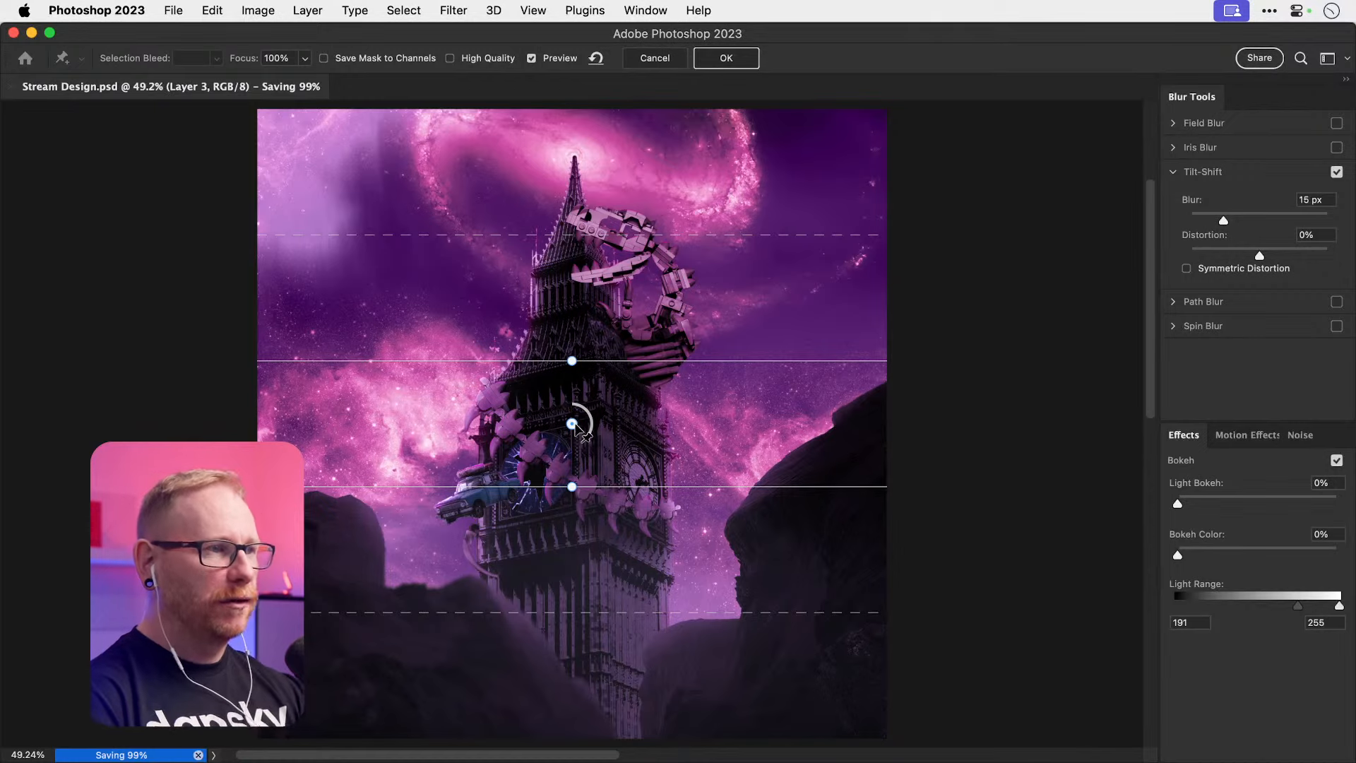
left_click_drag(572, 423, 351, 701)
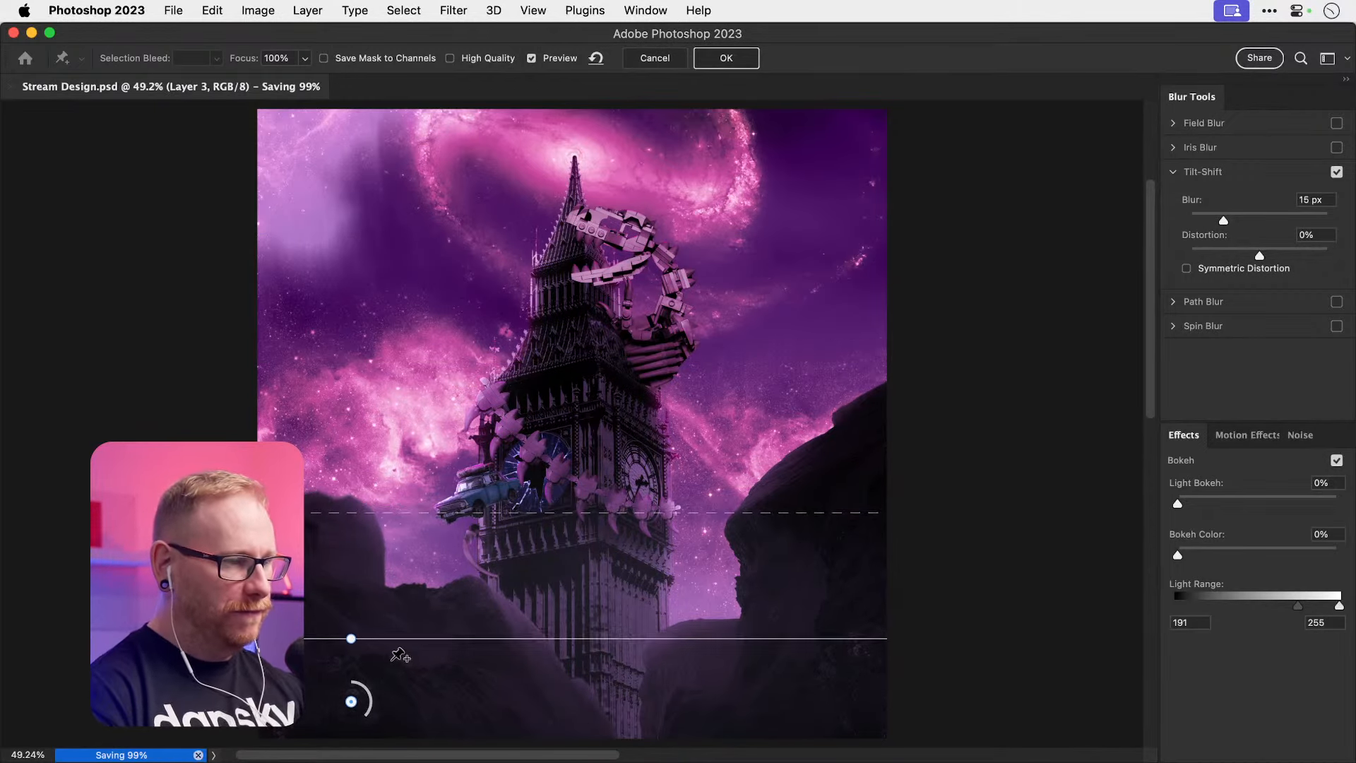
key("super+minus")
left_click_drag(422, 570, 496, 564)
left_click_drag(423, 612, 526, 486)
left_click_drag(575, 418, 832, 109)
left_click_drag(562, 455, 828, 116)
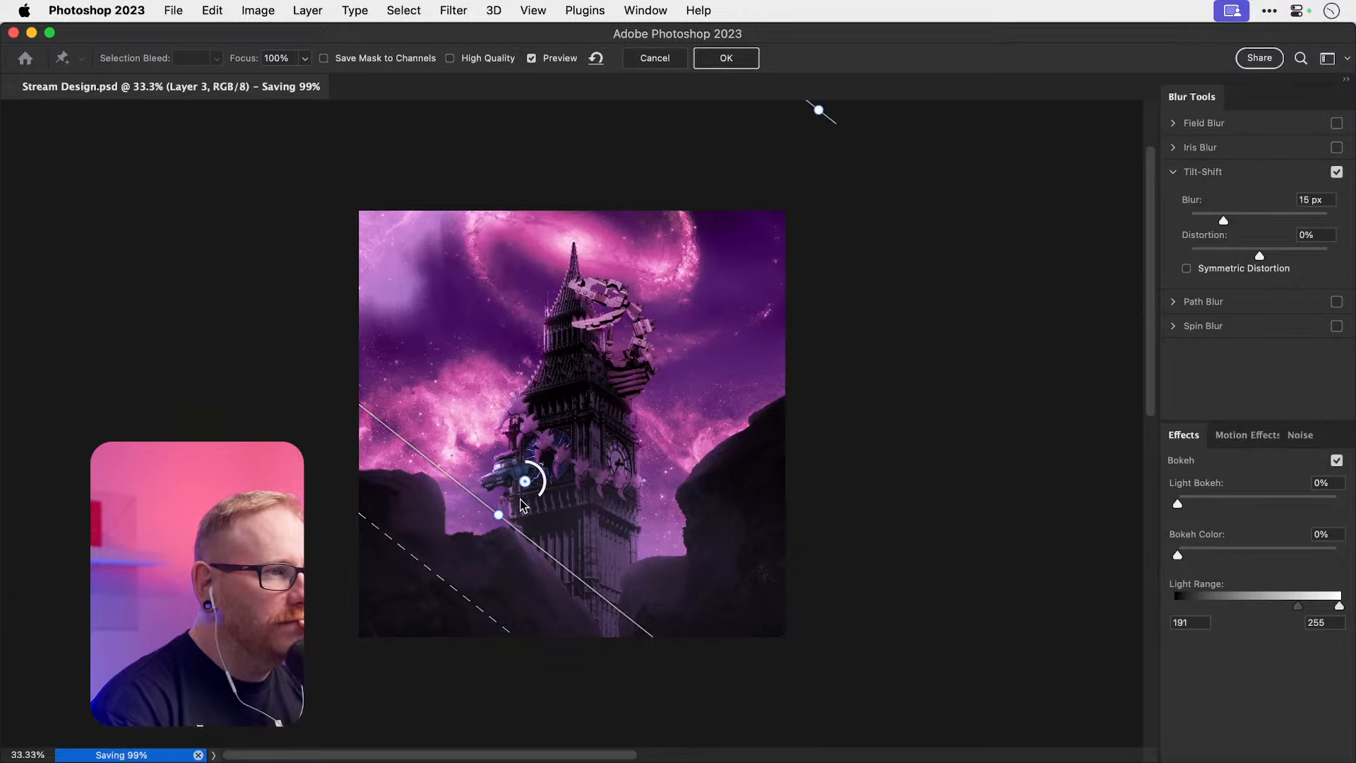
Step: Center the tilt-shift focus on the clock tower, adjust the fade across the left rocks, and apply a 15 px blur
left_click_drag(528, 488, 568, 463)
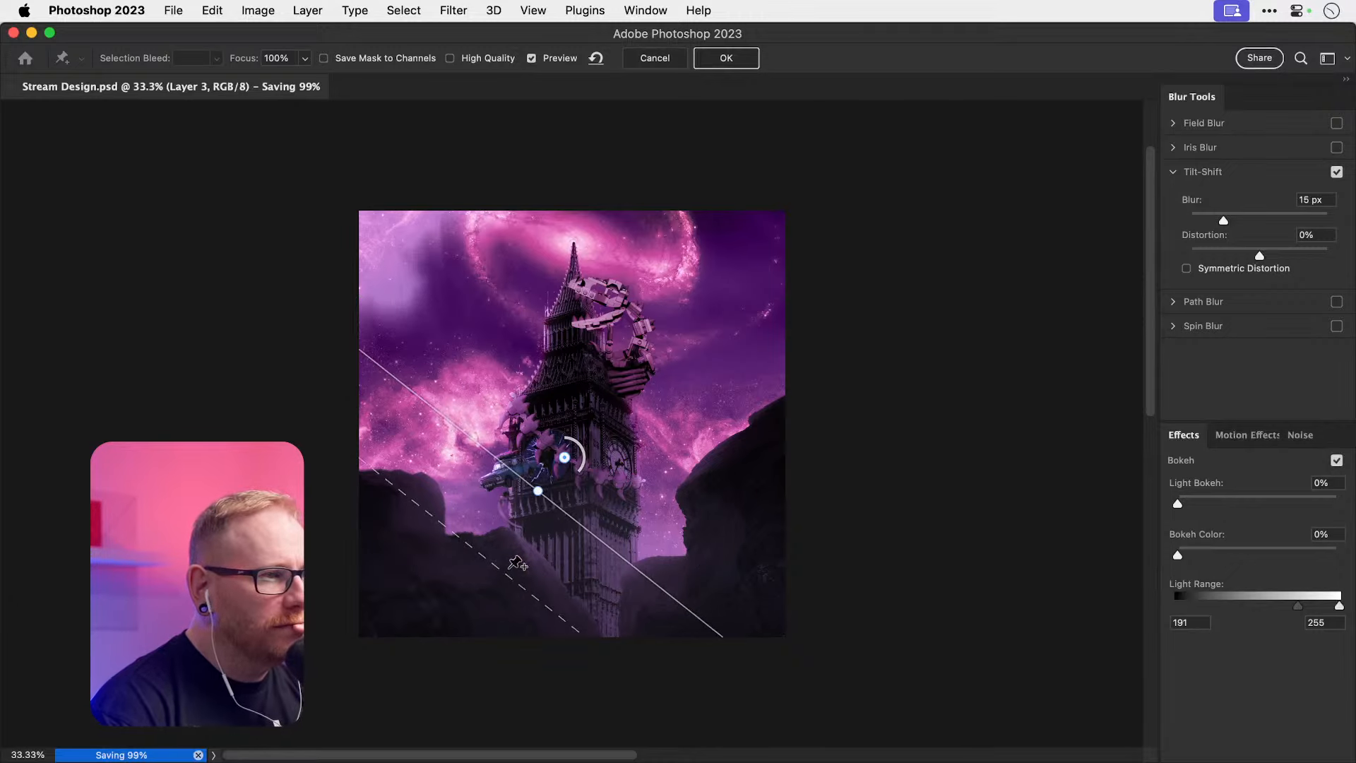
left_click_drag(469, 603, 454, 621)
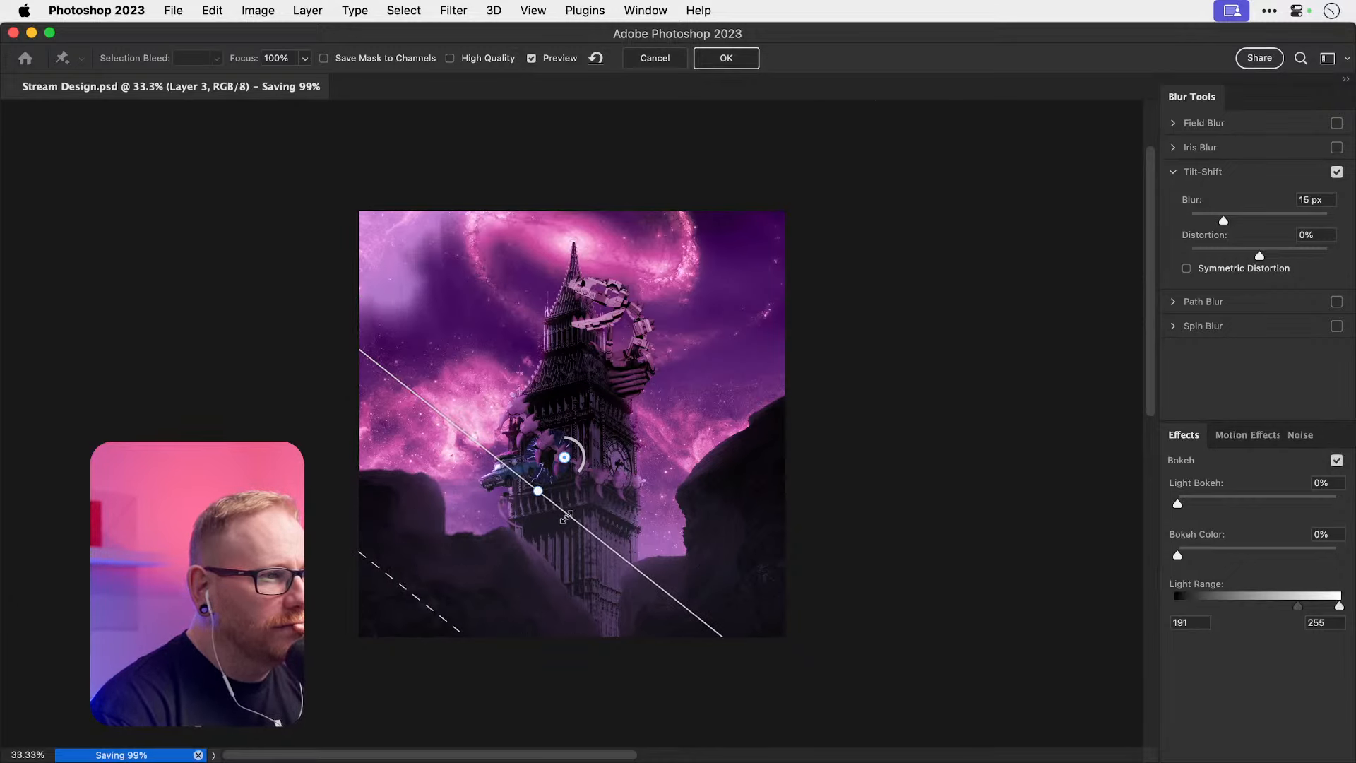
mouse_move(569, 515)
left_mouse_down()
mouse_move(544, 547)
mouse_move(571, 516)
left_mouse_up()
left_click_drag(466, 613, 492, 588)
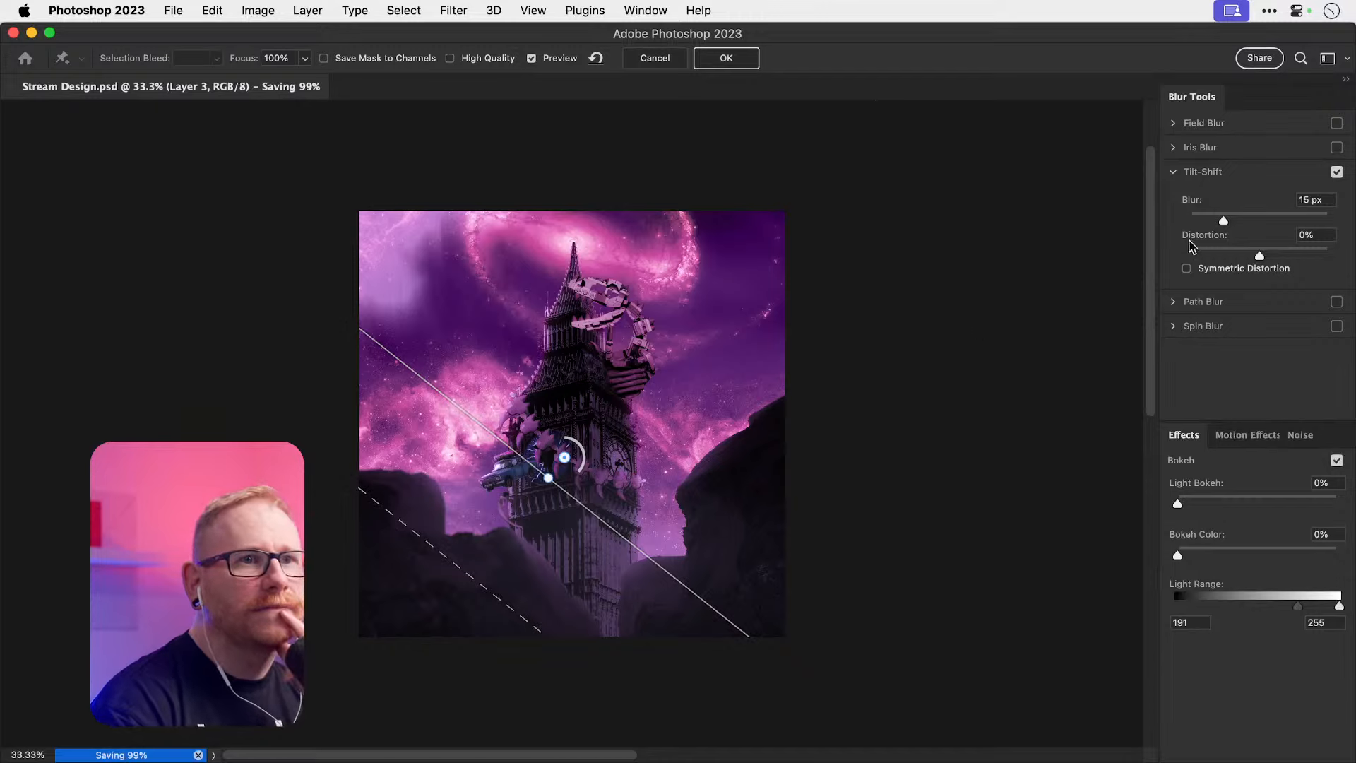
left_click_drag(1242, 221, 1234, 219)
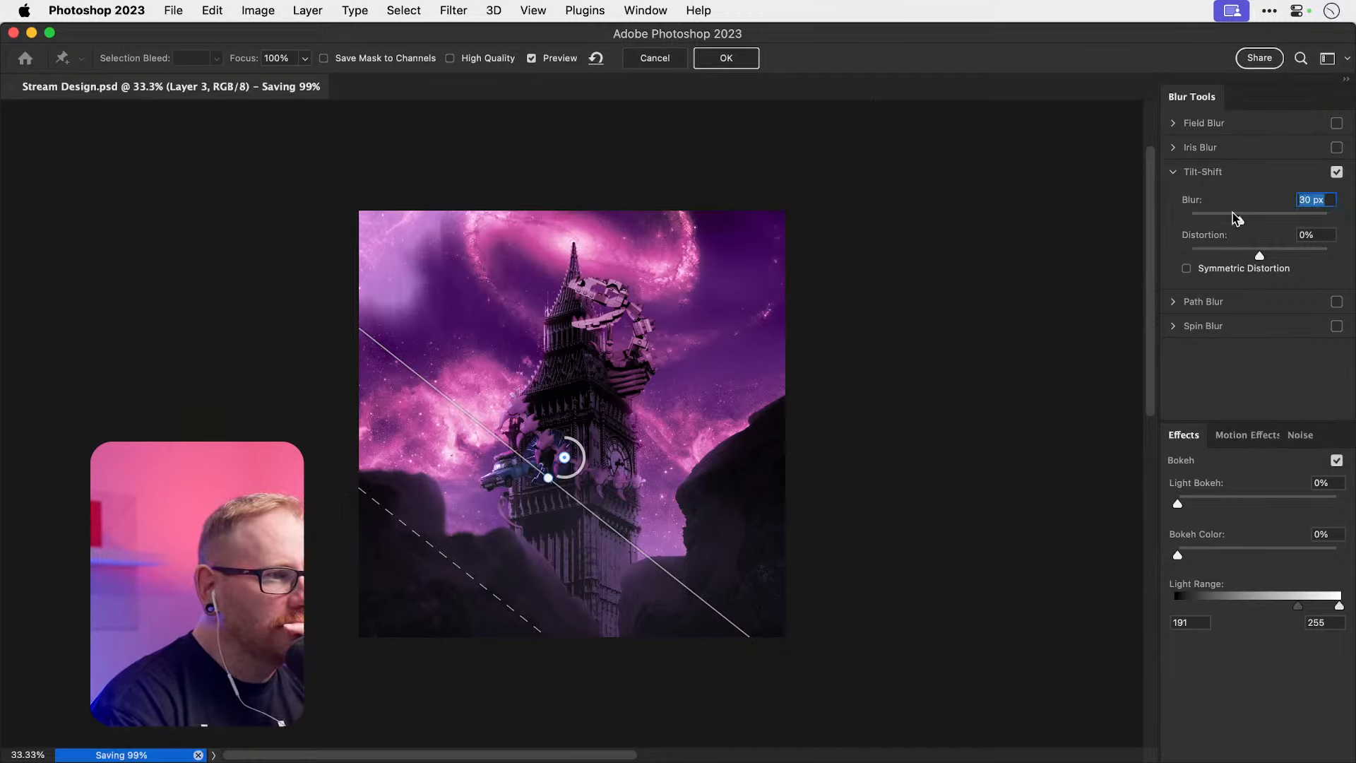
type("15")
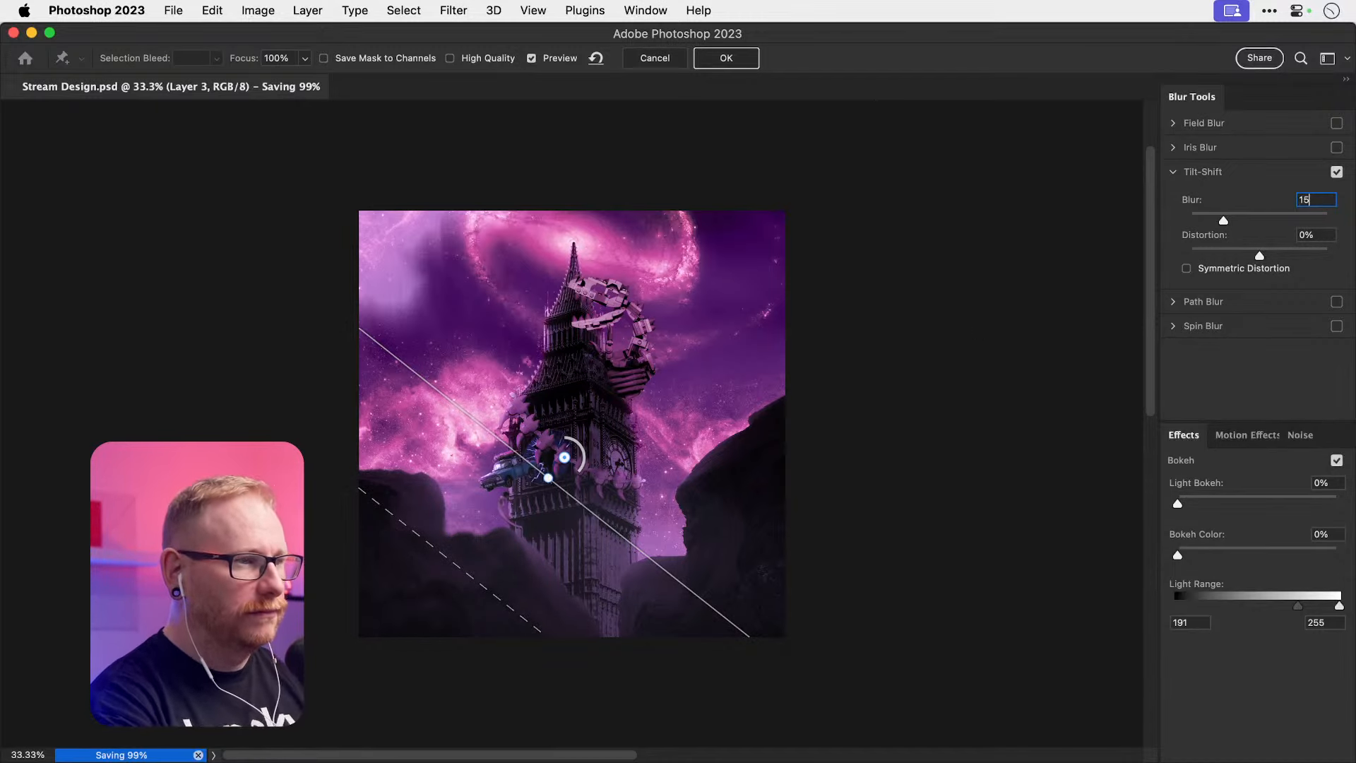
key("Return")
Step: Give the right rock layer the same Tilt-Shift blur and re-angle the focus band diagonally with its center over the clock tower
left_click(1295, 304)
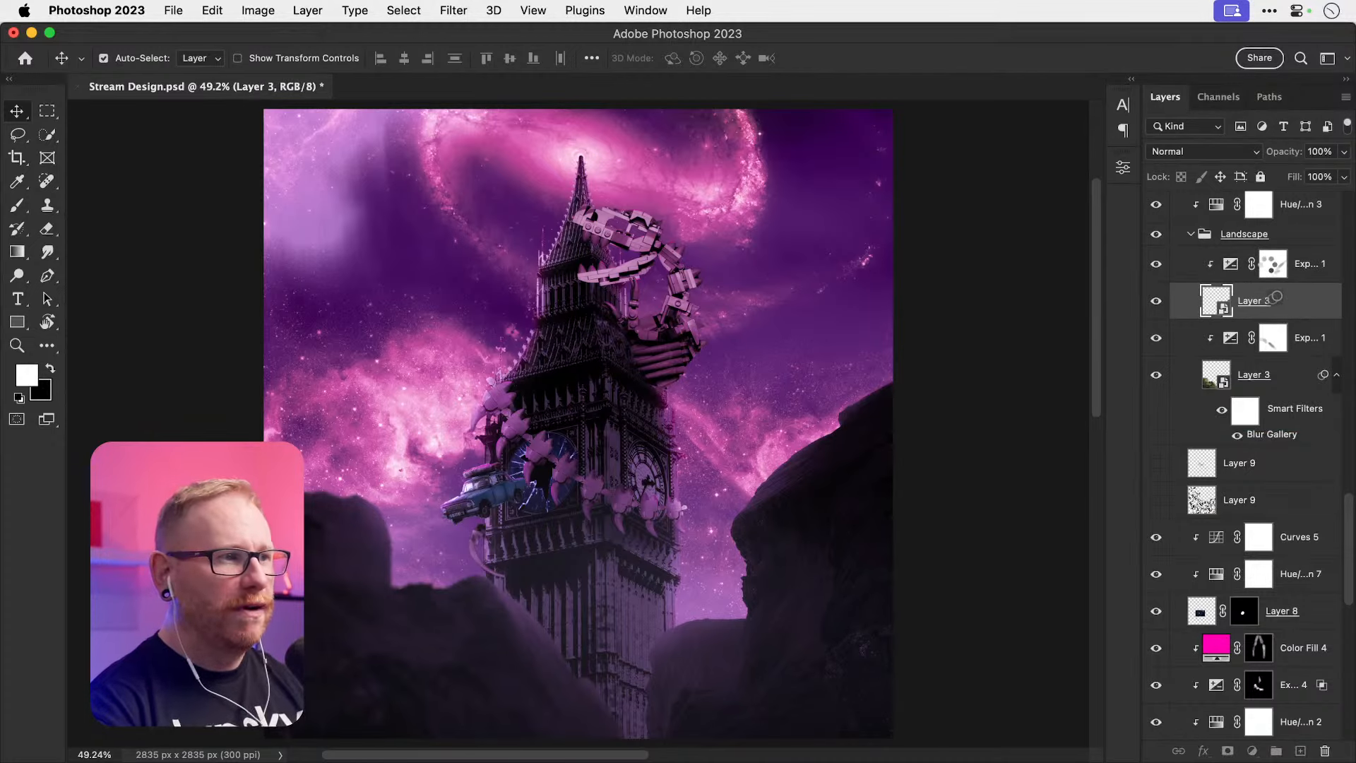
left_click(1271, 374)
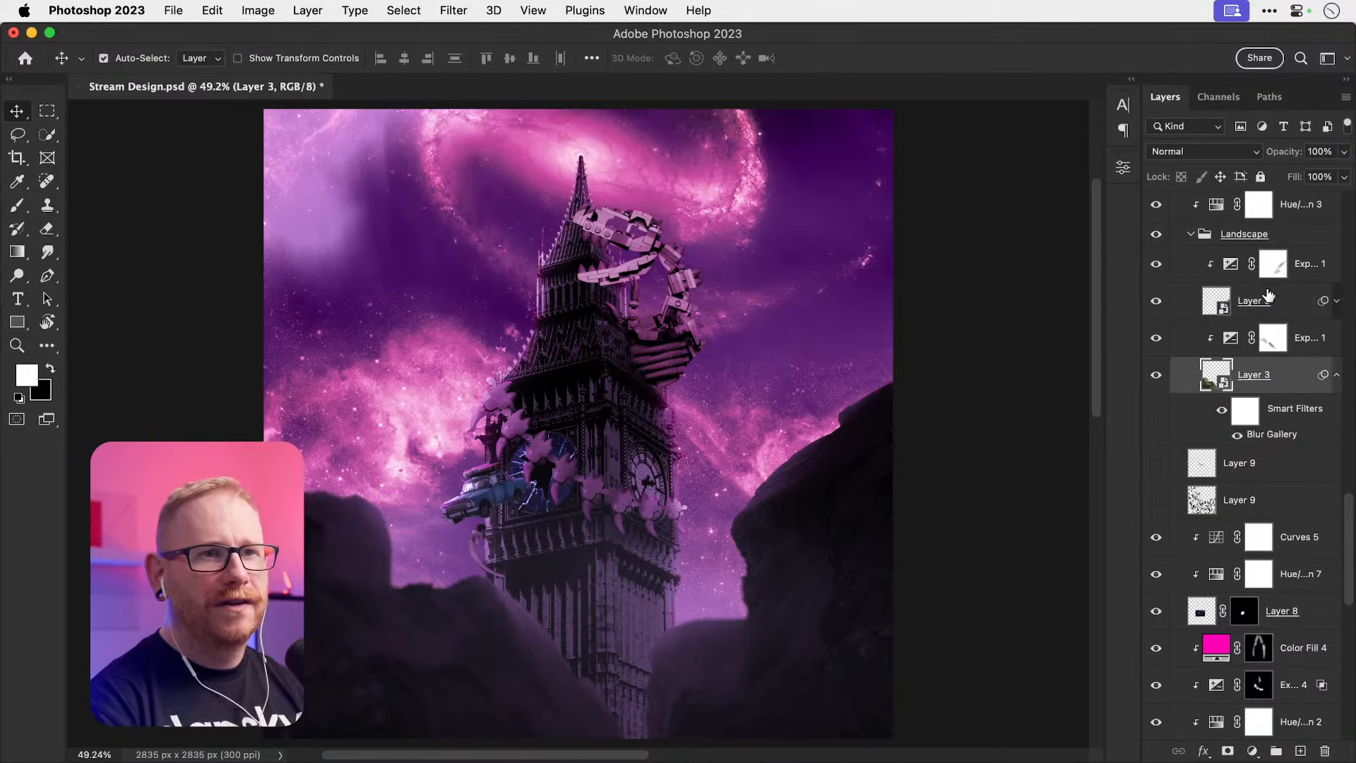
double_click(1272, 434)
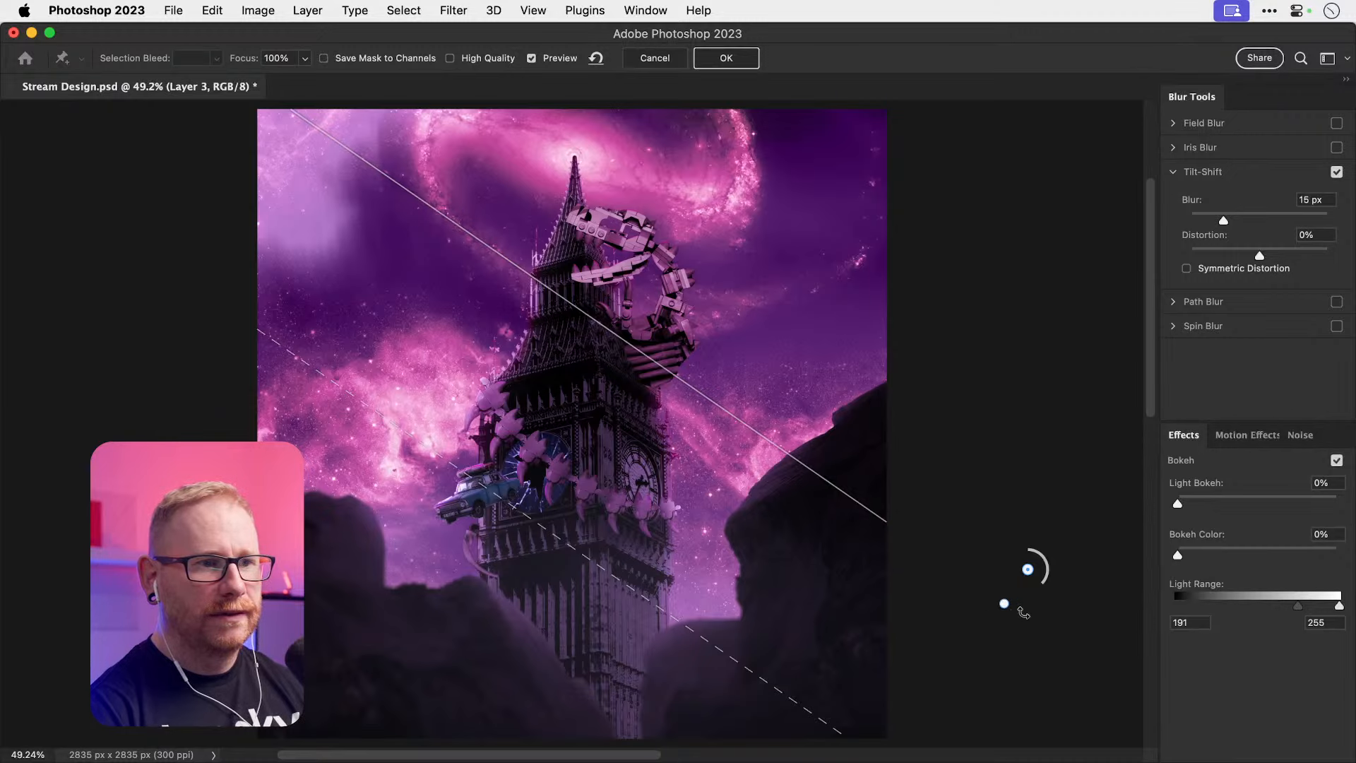
left_click_drag(1017, 609, 622, 478)
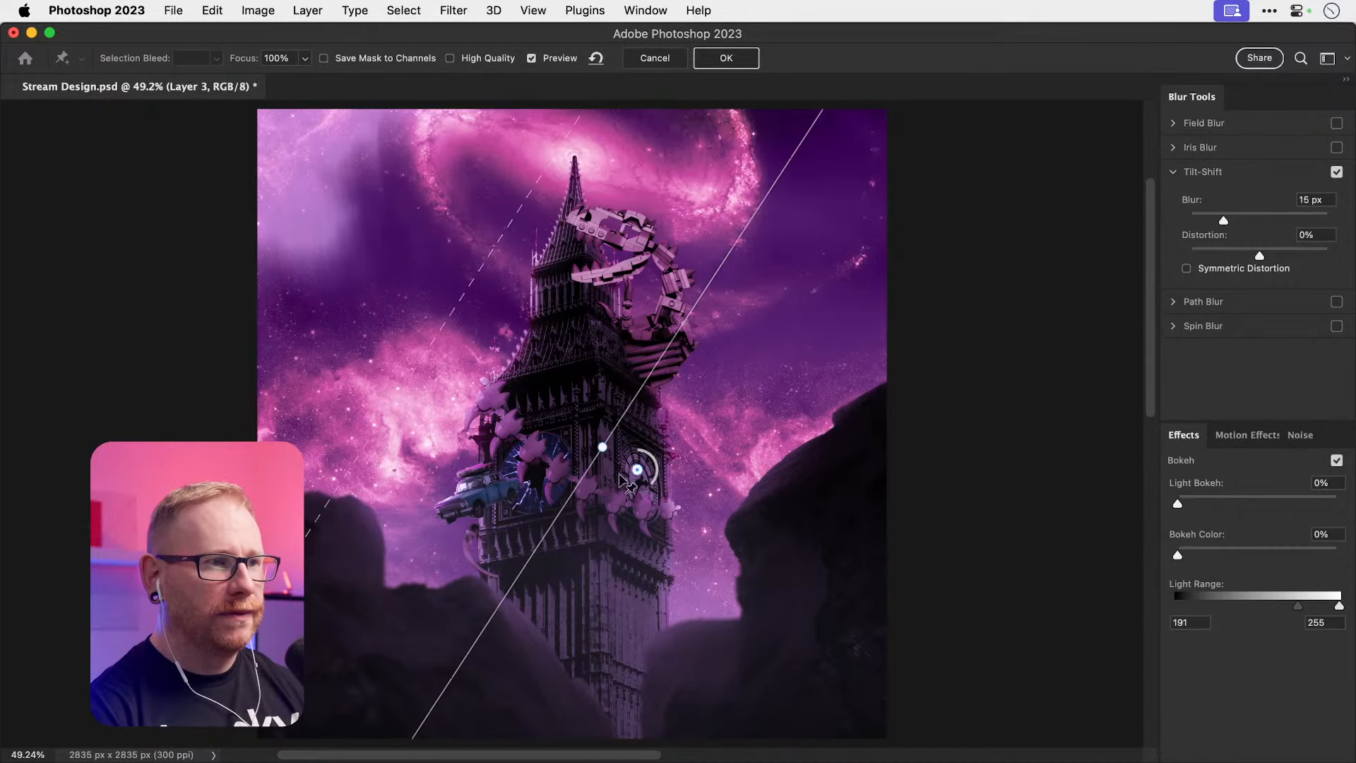
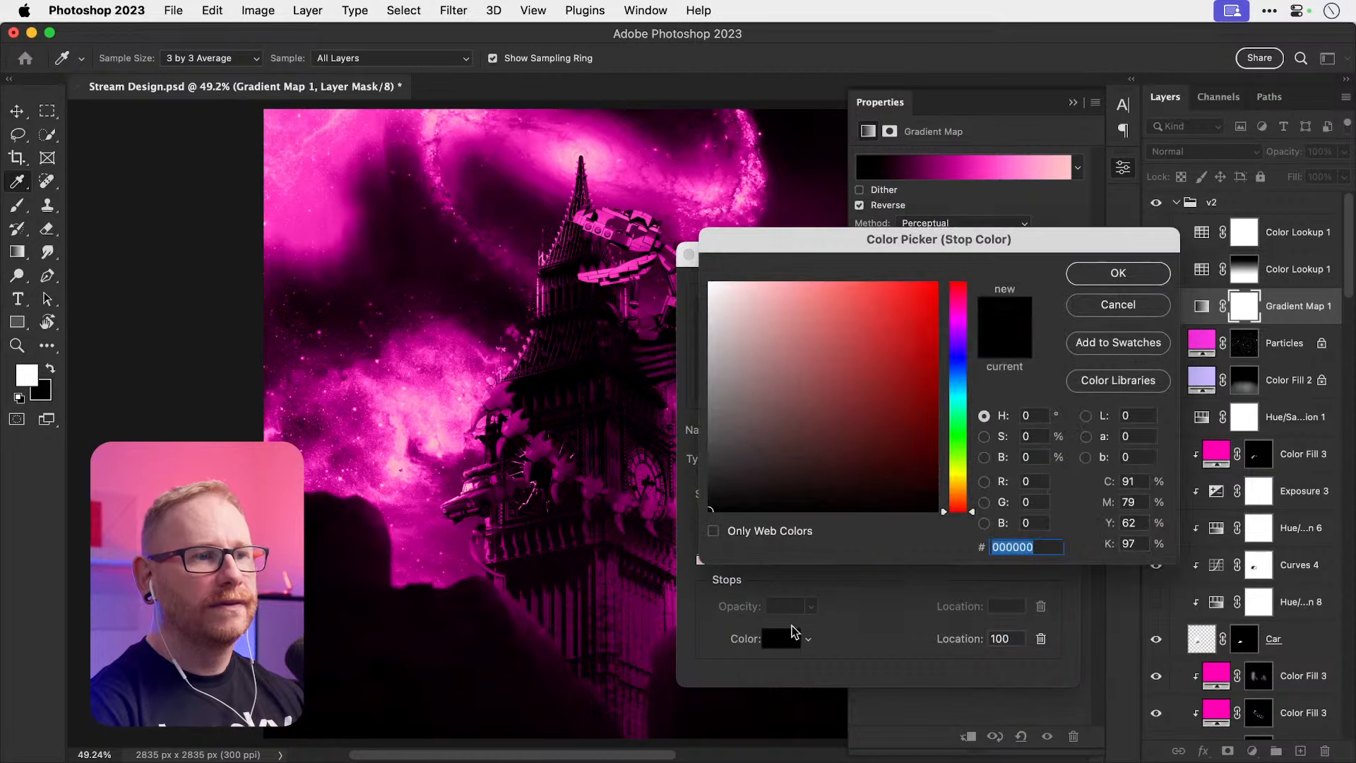
Step: Set the gradient map's black color stop at location 100 to dark purple 260059 and accept the gradient
left_click(953, 342)
left_click(934, 346)
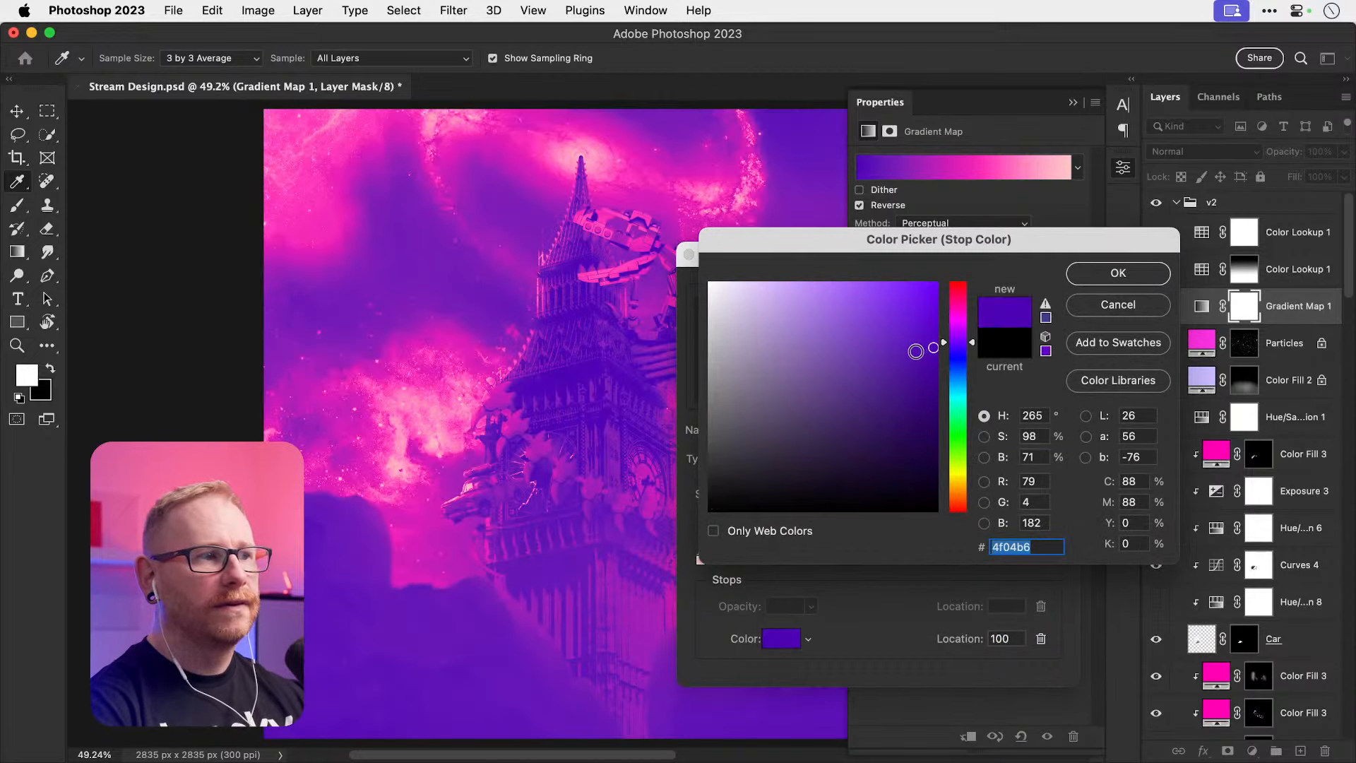
mouse_move(917, 351)
left_mouse_down()
mouse_move(938, 342)
mouse_move(935, 311)
mouse_move(932, 424)
mouse_move(948, 448)
mouse_move(937, 450)
mouse_move(938, 431)
left_mouse_up()
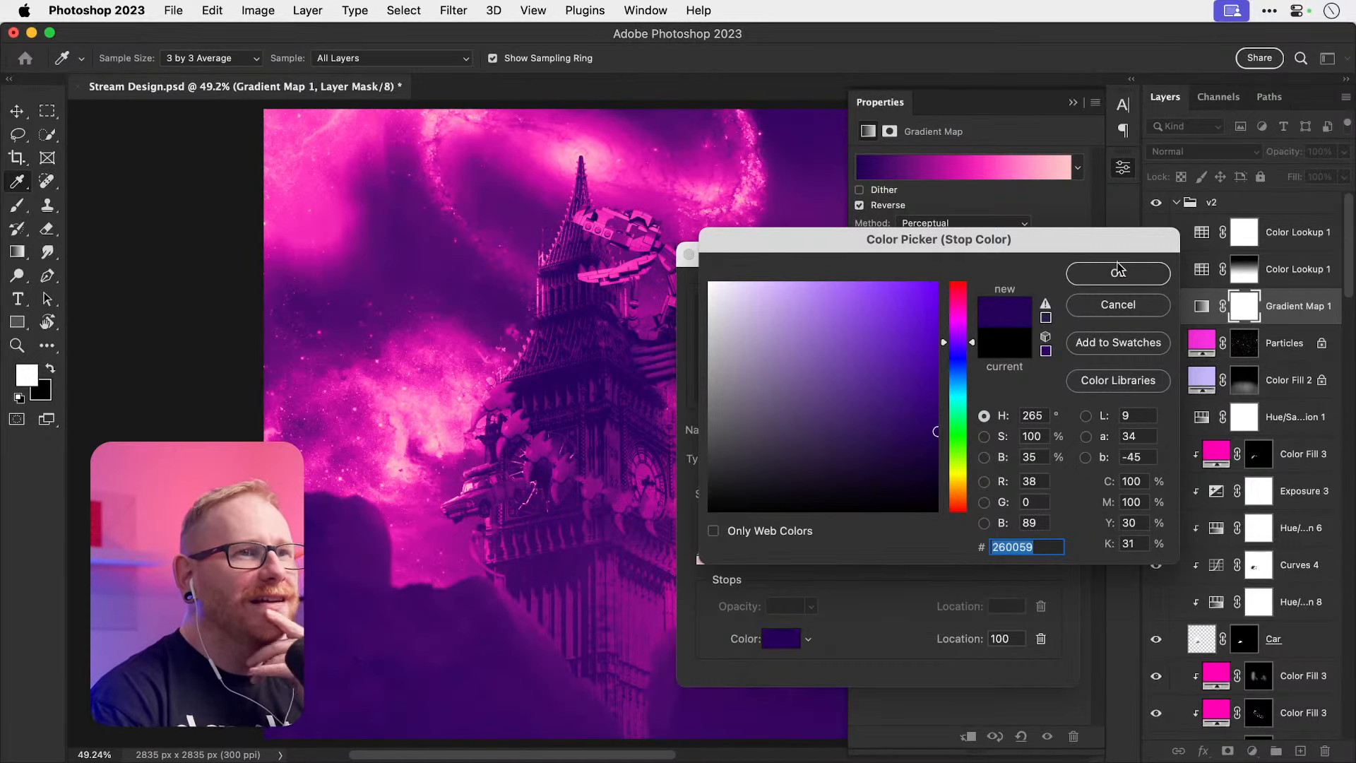
left_click(1118, 273)
left_click(1057, 290)
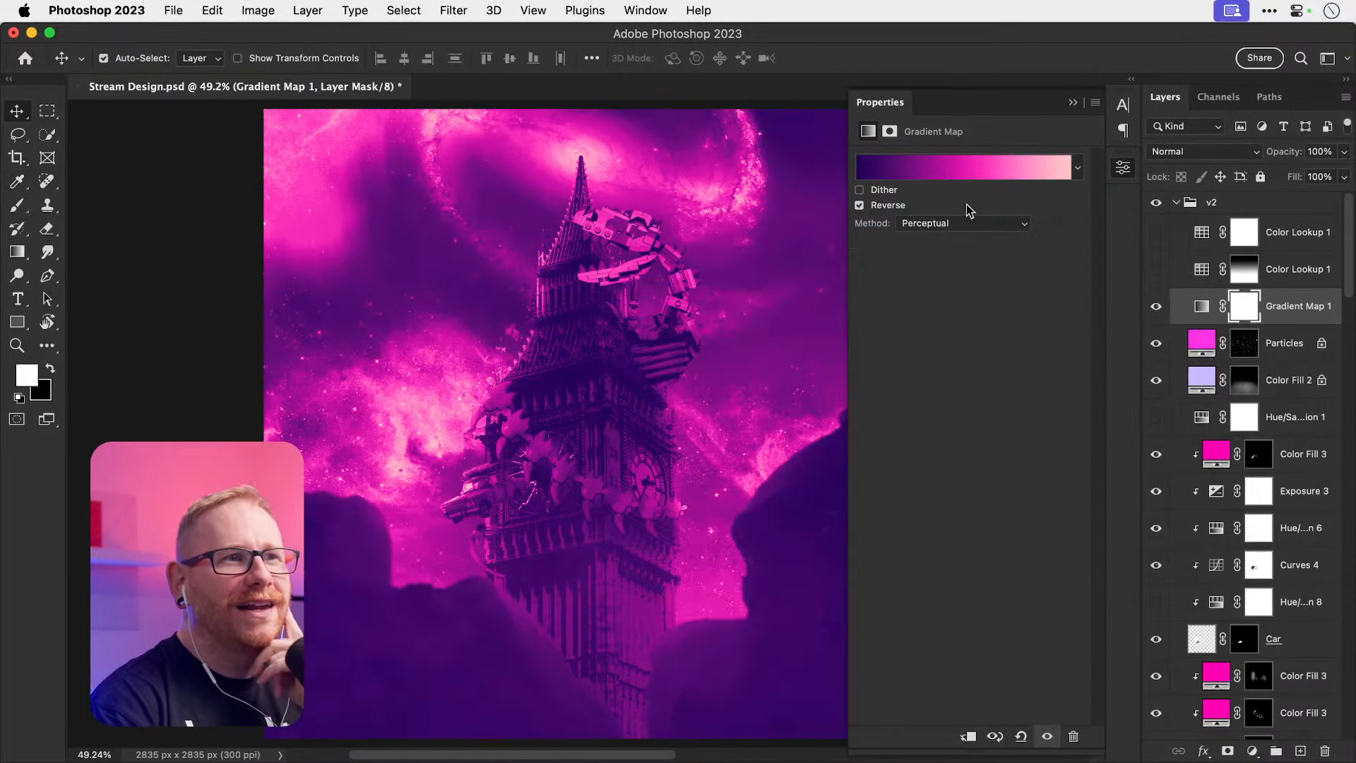
Step: Turn on Dither for the gradient map and try it unreversed before restoring Reverse
left_click(883, 189)
left_click(884, 205)
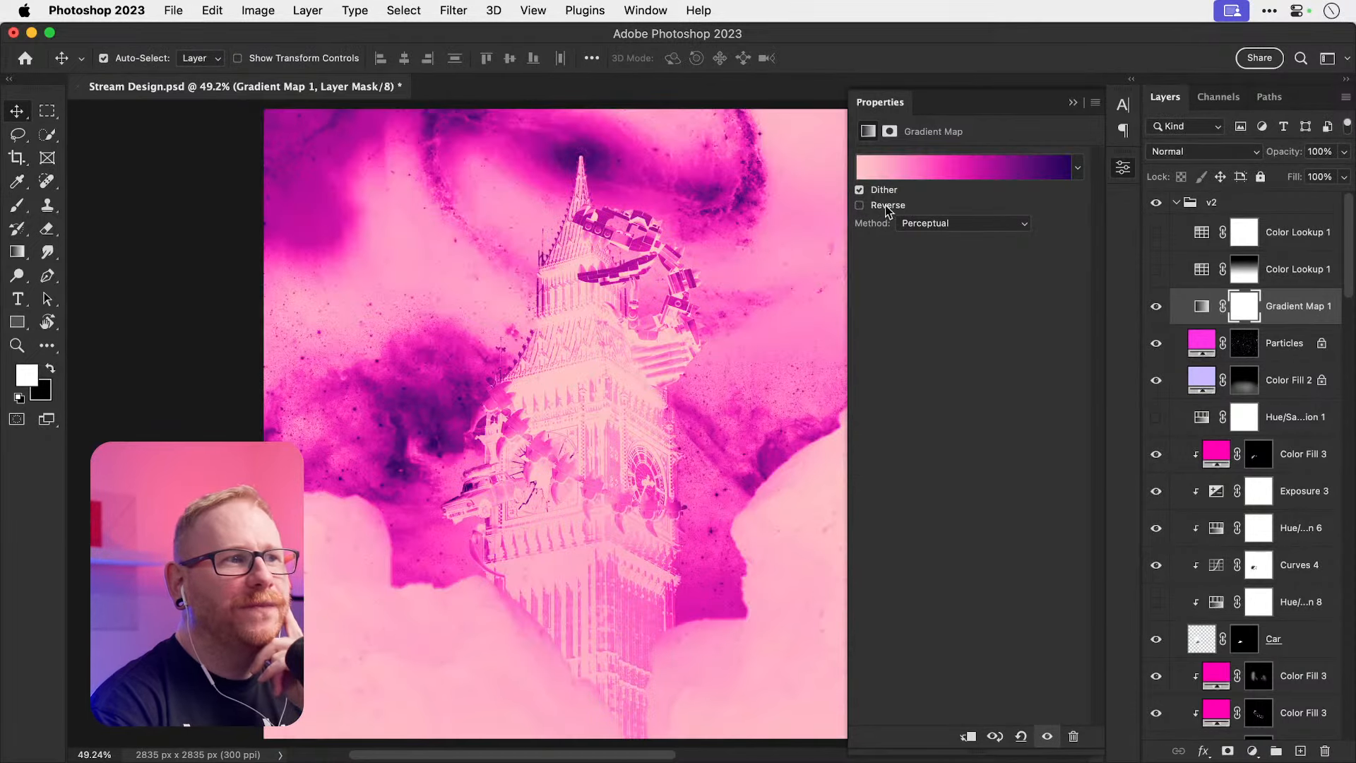
left_click(884, 206)
left_click(1123, 168)
Step: Compare the image with and without Gradient Map 1, leave that layer hidden, and lock it completely
left_click(1157, 309)
left_click(1157, 309)
left_click(1157, 306)
left_click(1260, 176)
Step: Add a light pink solid color fill layer above Particles, invert its mask to black, and ready the Brush tool
left_click(1284, 343)
left_click(1252, 751)
left_click(1250, 423)
left_click_drag(784, 315, 753, 254)
left_click(1118, 274)
left_click(1245, 343)
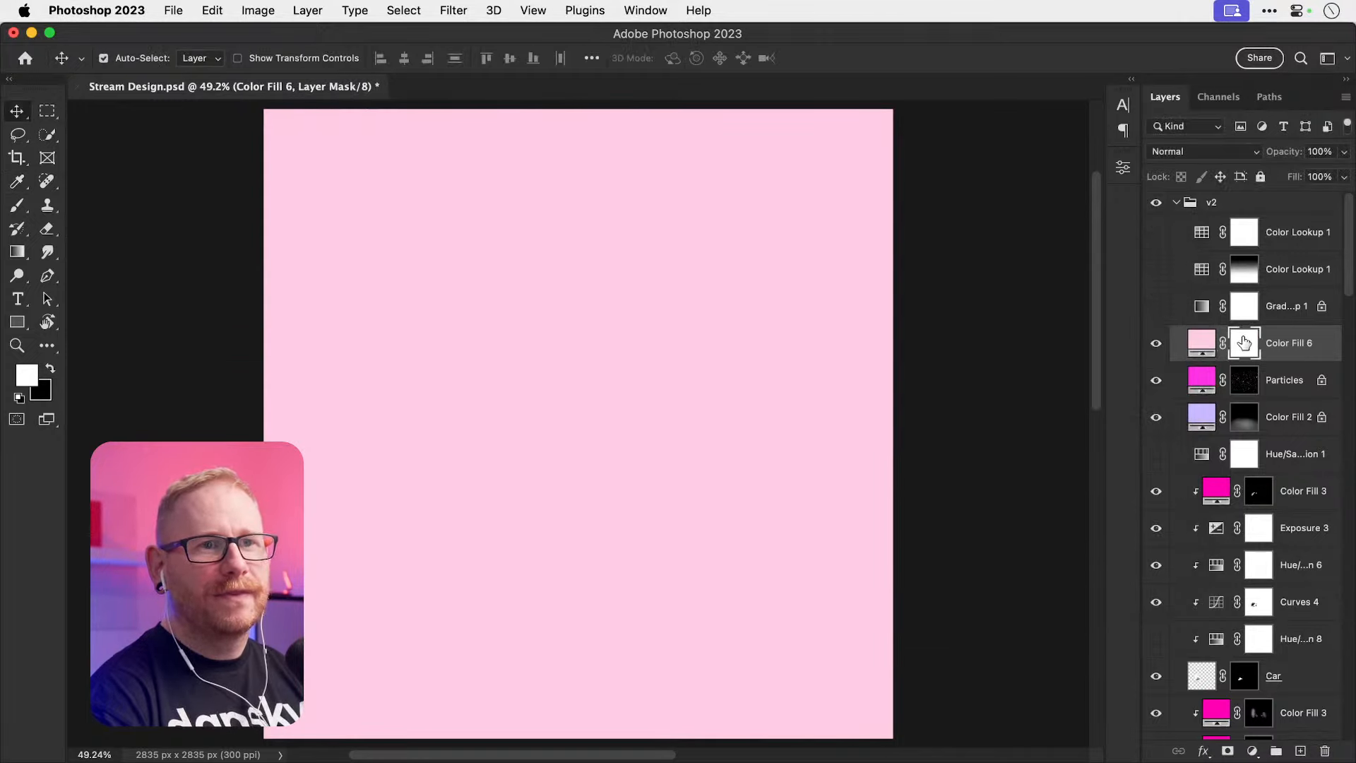
key("super+i")
key("b")
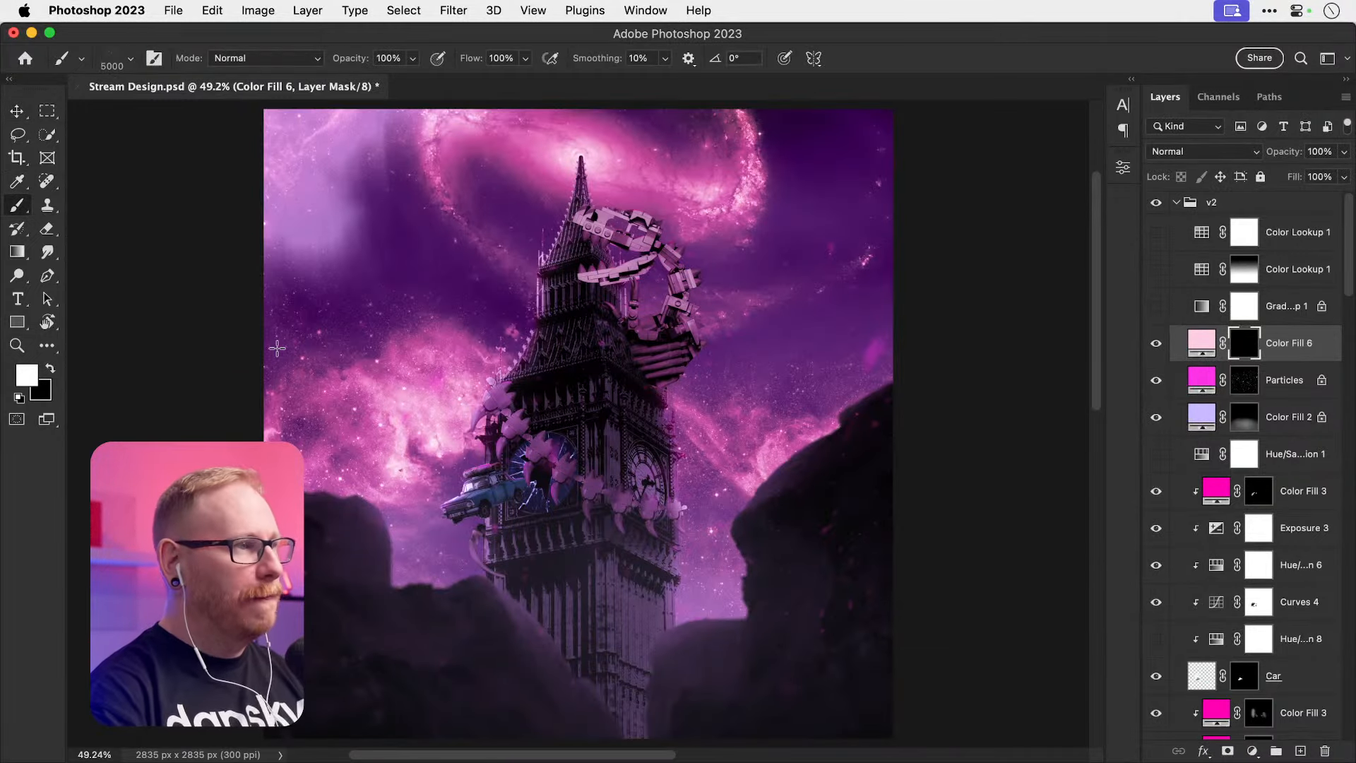
Step: Choose the Soft Round Pressure Opacity brush and undo the first test dab on the Color Fill 6 mask
left_click(114, 59)
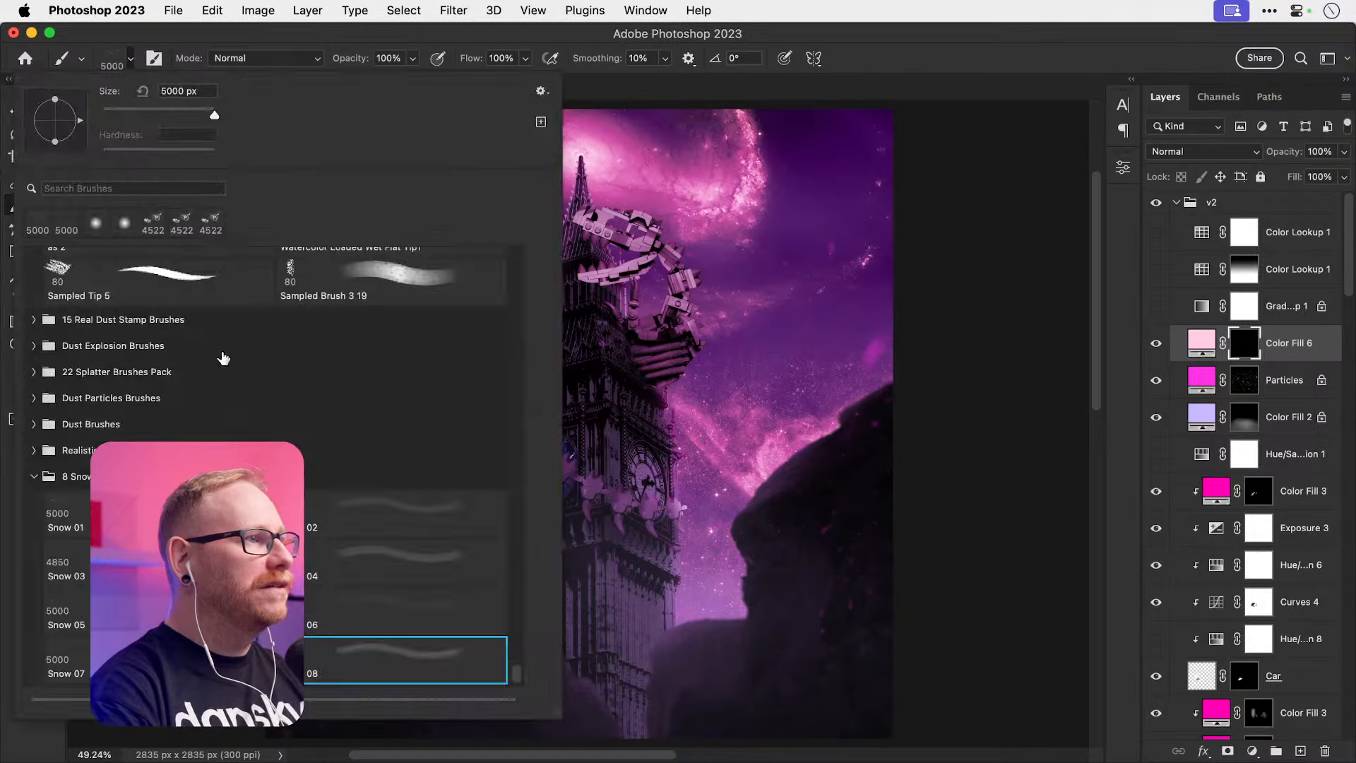
scroll(220, 356, "up", 15)
scroll(224, 351, "up", 10)
left_click(33, 260)
left_click(137, 386)
left_click(727, 375)
key("super+z")
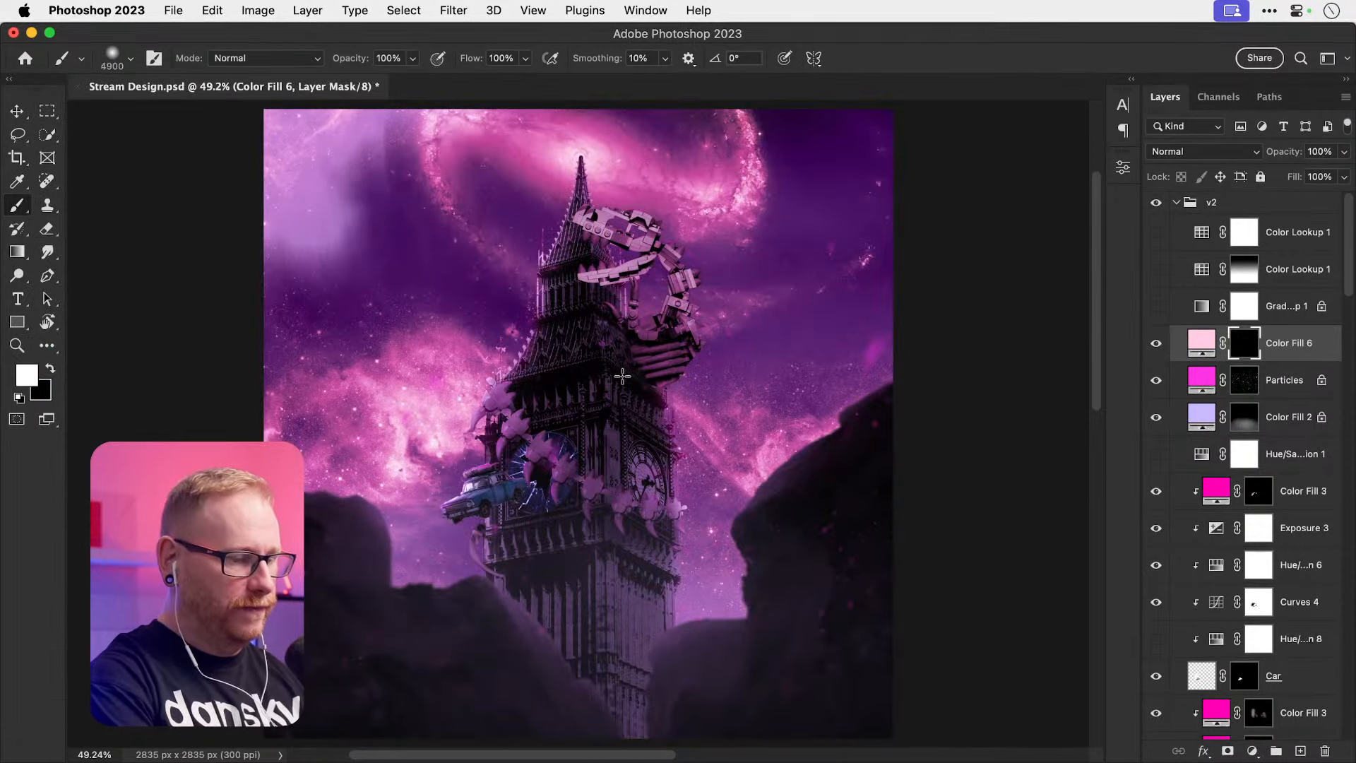
Step: Paint a soft glow over the tower's tip on the Color Fill 6 mask, shrinking the brush and using 10% opacity
key("bracketleft")
key("bracketleft")
key("bracketleft")
key("bracketleft")
key("bracketleft")
key("bracketleft")
key("bracketleft")
key("bracketleft")
key("bracketleft")
key("bracketleft")
key("bracketleft")
key("bracketleft")
key("bracketleft")
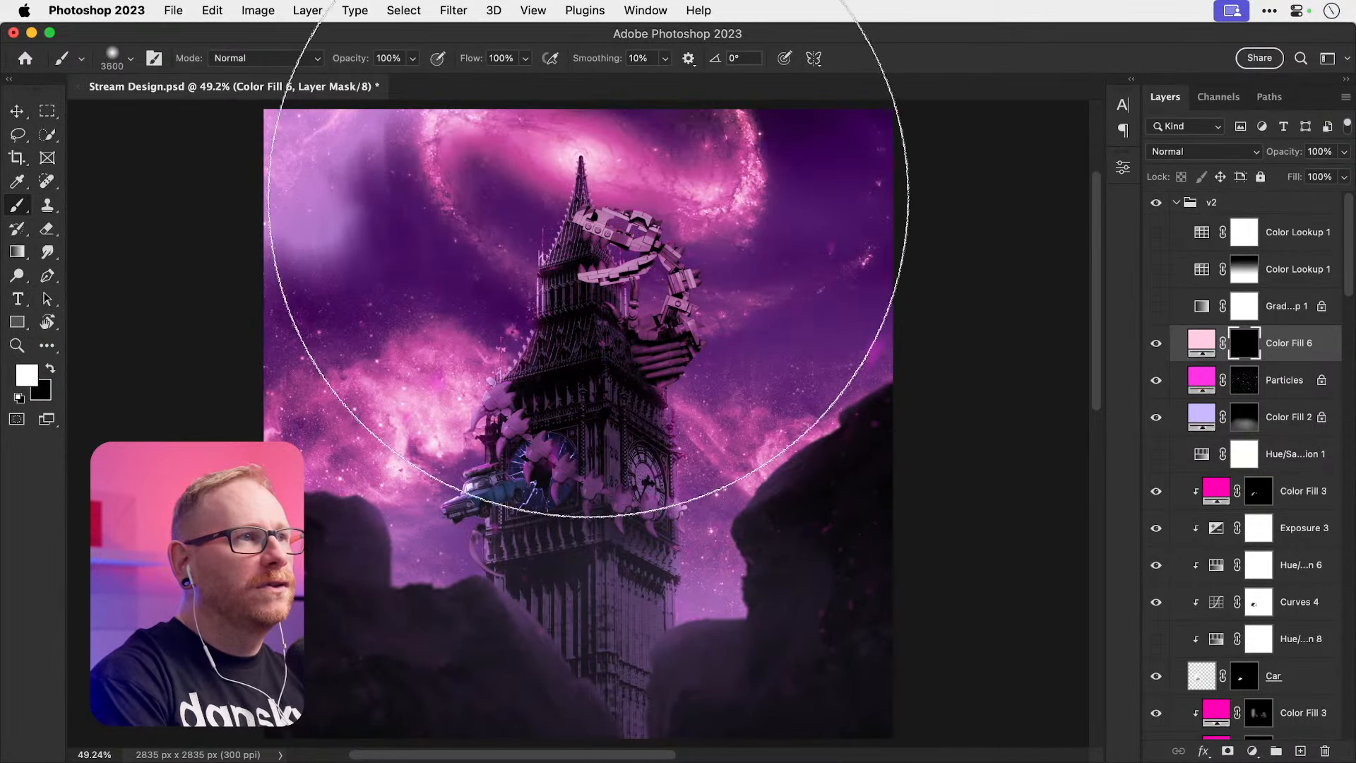
key("bracketleft")
key("bracketleft")
key("bracketleft")
key("bracketleft")
key("bracketleft")
key("bracketleft")
key("bracketleft")
key("bracketleft")
key("bracketleft")
key("bracketleft")
key("bracketleft")
key("bracketleft")
key("bracketleft")
key("bracketleft")
key("bracketleft")
key("bracketleft")
key("bracketleft")
key("bracketleft")
key("bracketleft")
key("bracketleft")
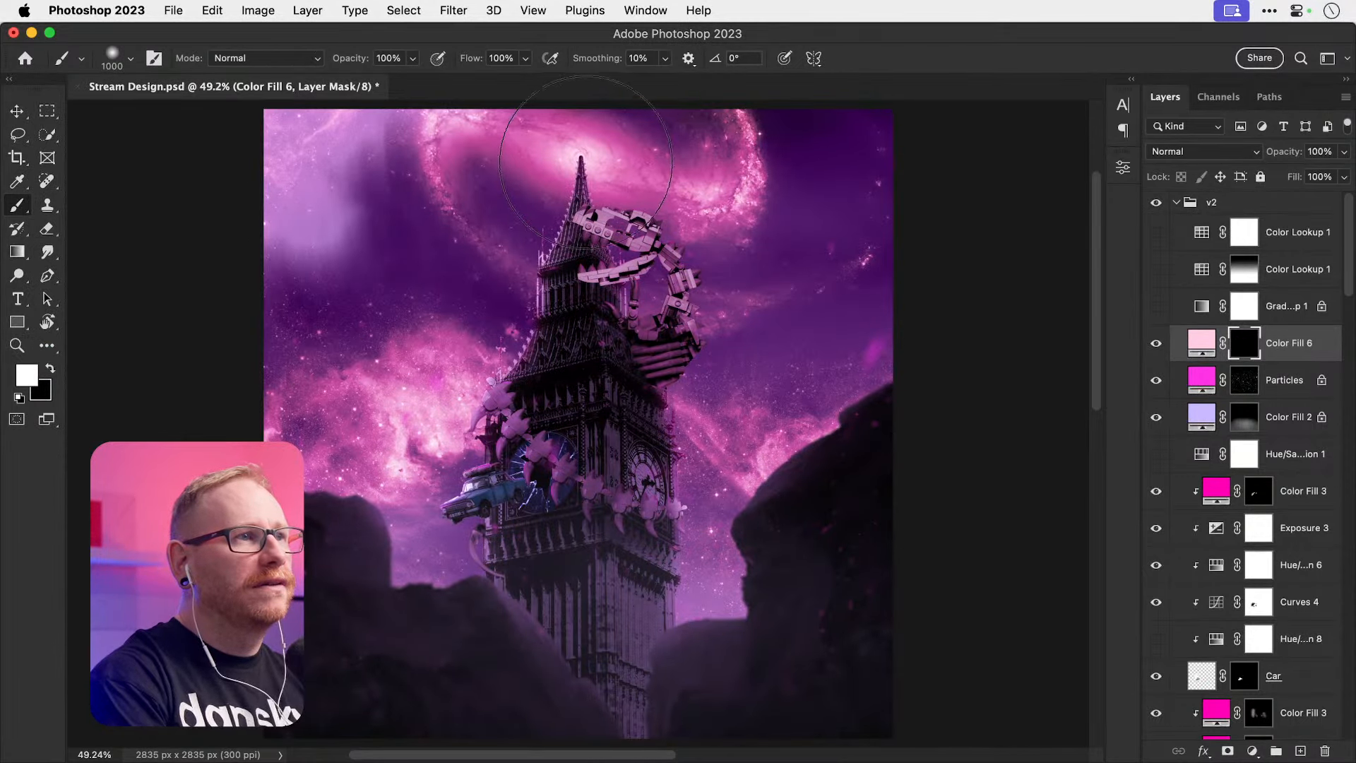
key("bracketright")
key("bracketleft")
key("bracketleft")
key("bracketleft")
key("bracketleft")
key("bracketleft")
key("bracketleft")
key("bracketleft")
key("1")
left_click(581, 156)
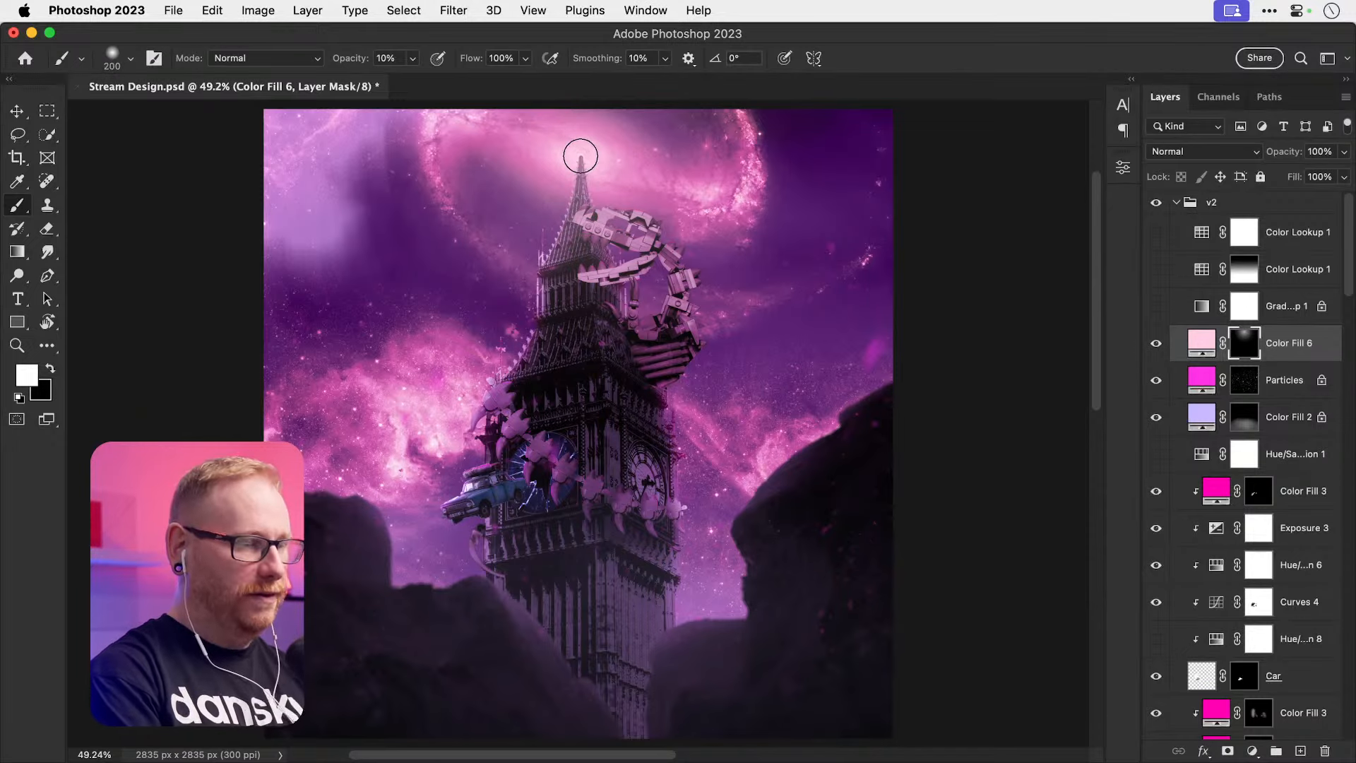
Step: Enlarge the brush to 2500 px and add a wide faint dab centered on the tower's tip
key("bracketright")
key("bracketright")
key("bracketright")
key("bracketright")
key("bracketright")
key("bracketright")
key("bracketright")
key("bracketright")
key("bracketright")
key("bracketright")
key("bracketright")
key("bracketright")
key("bracketright")
key("bracketright")
key("bracketright")
key("bracketright")
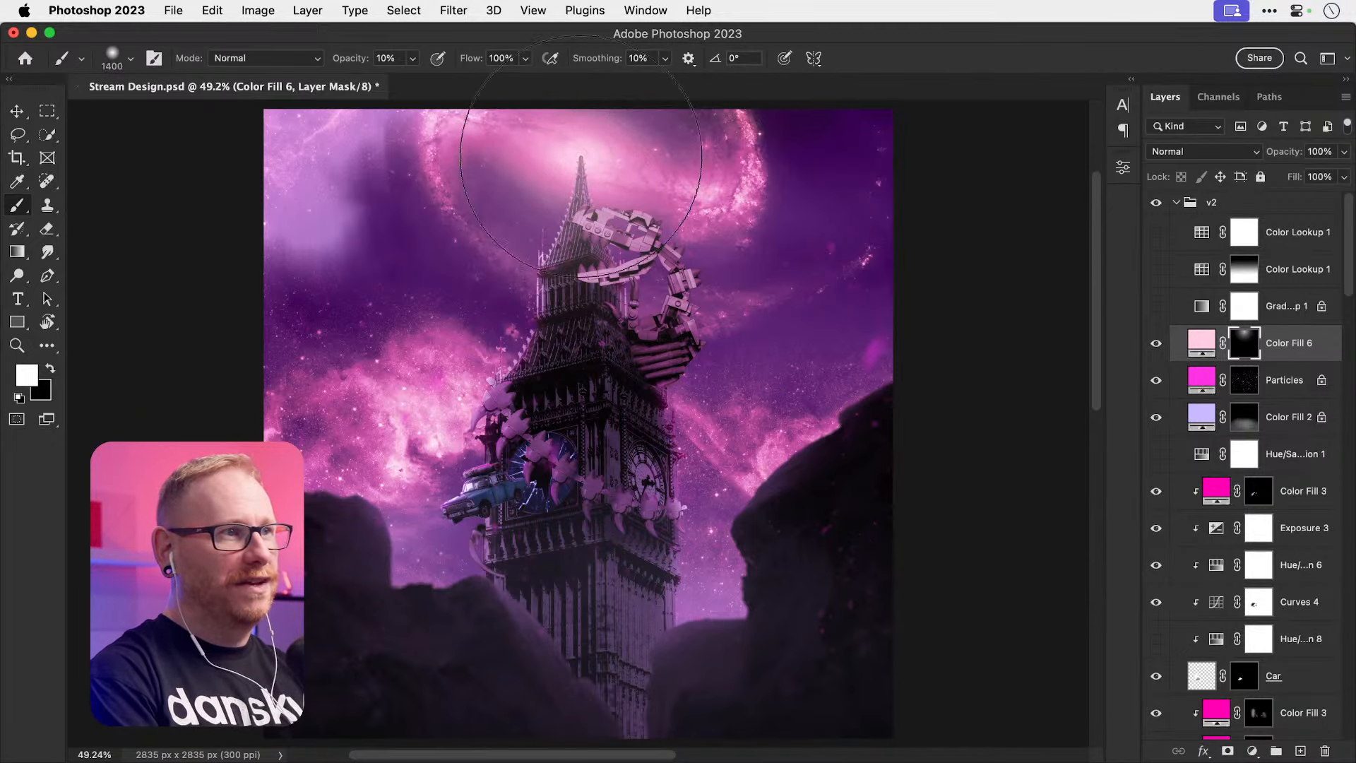
key("bracketright")
key("bracketright")
key("bracketright")
key("bracketright")
key("bracketright")
key("bracketright")
key("bracketright")
key("bracketright")
left_click(580, 156)
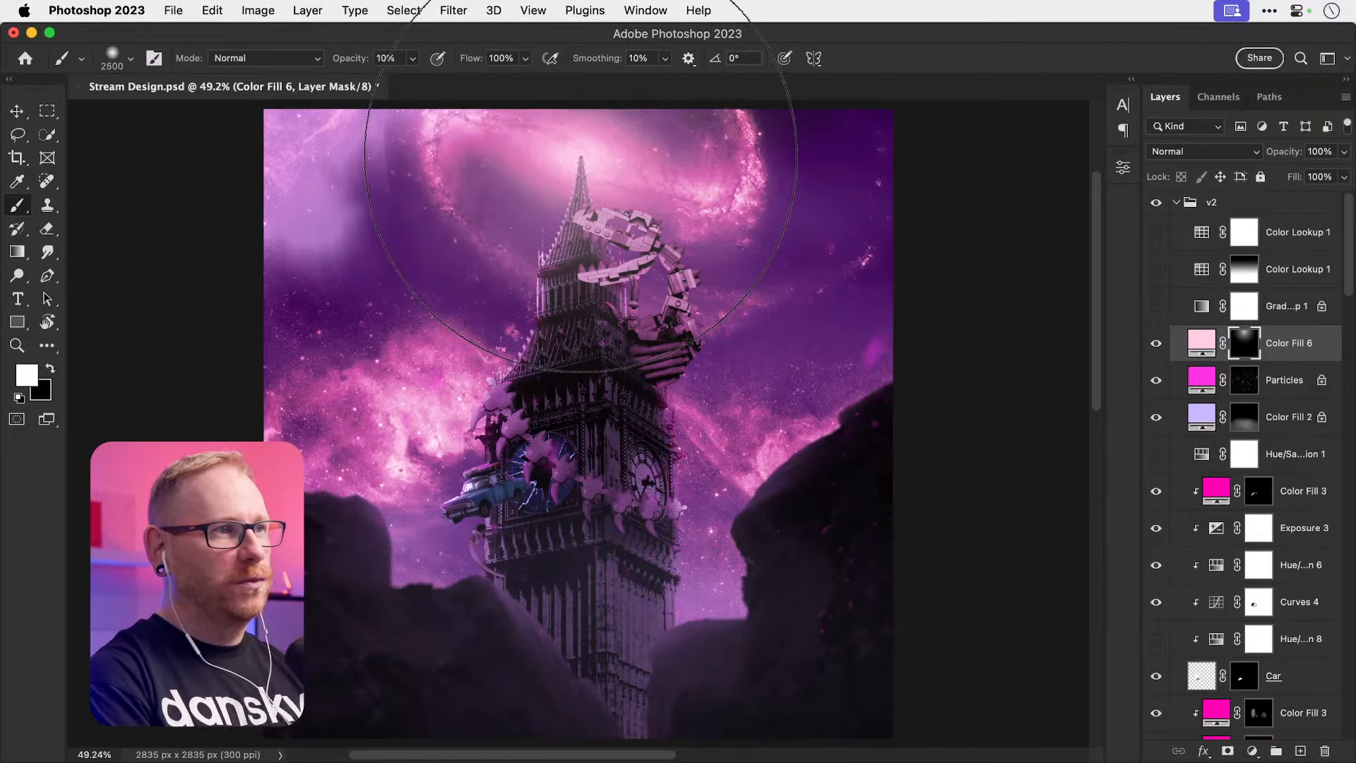
Step: Try moving the Color Fill 6 glow down over the dinosaur, and try the Screen blend mode for it
key("v")
key("super+t")
left_click_drag(696, 191, 744, 281)
key("Return")
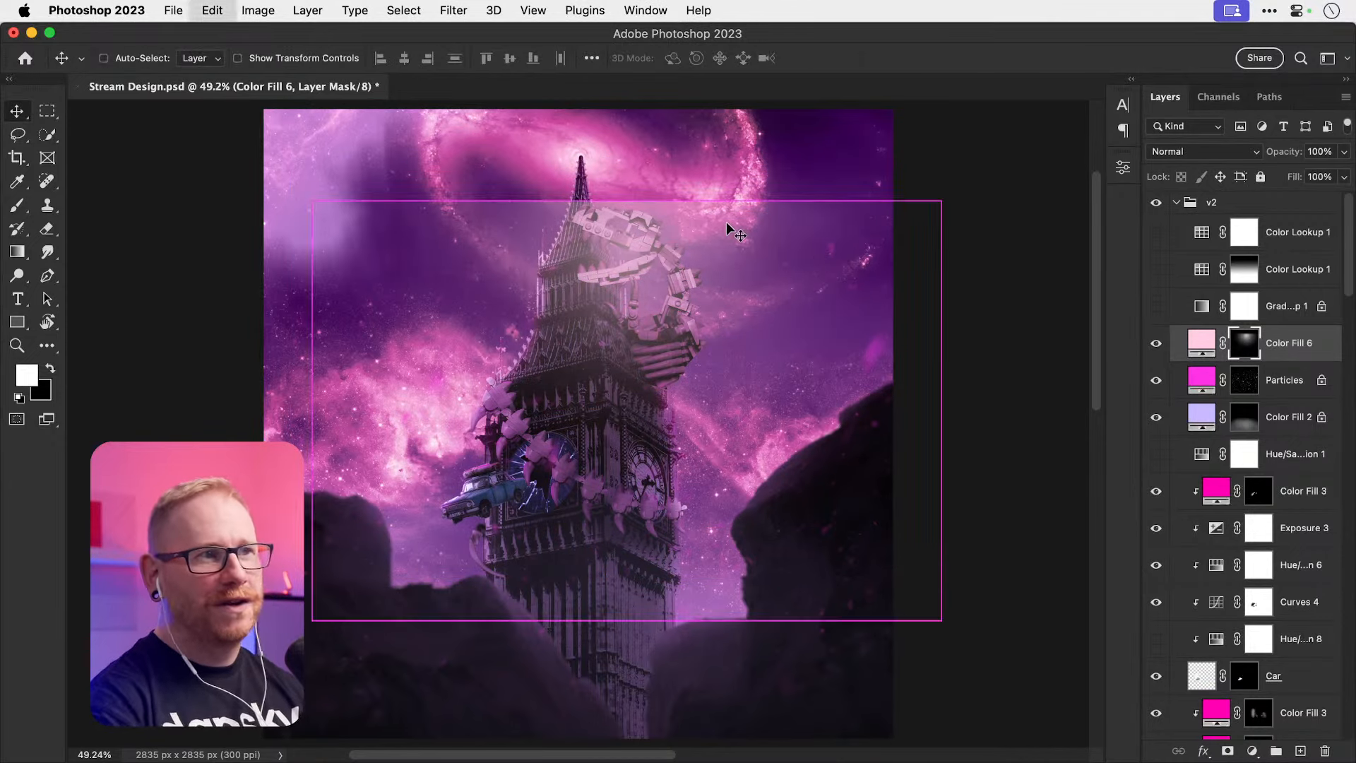
key("super+z")
left_click(1205, 151)
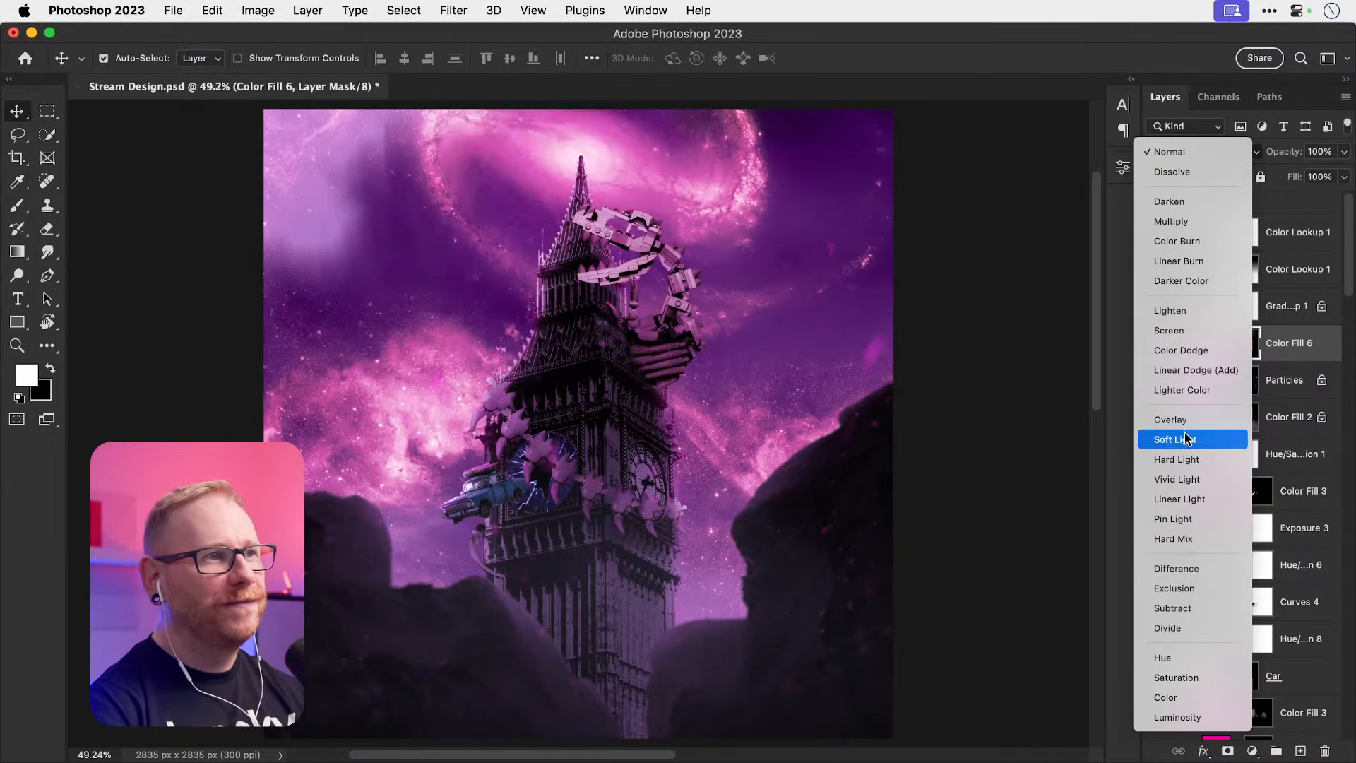
left_click(1169, 330)
Step: Duplicate the Cosmos group, hide the original as a backup, and expand the duplicate
scroll(1238, 495, "down", 15)
left_click(1204, 592)
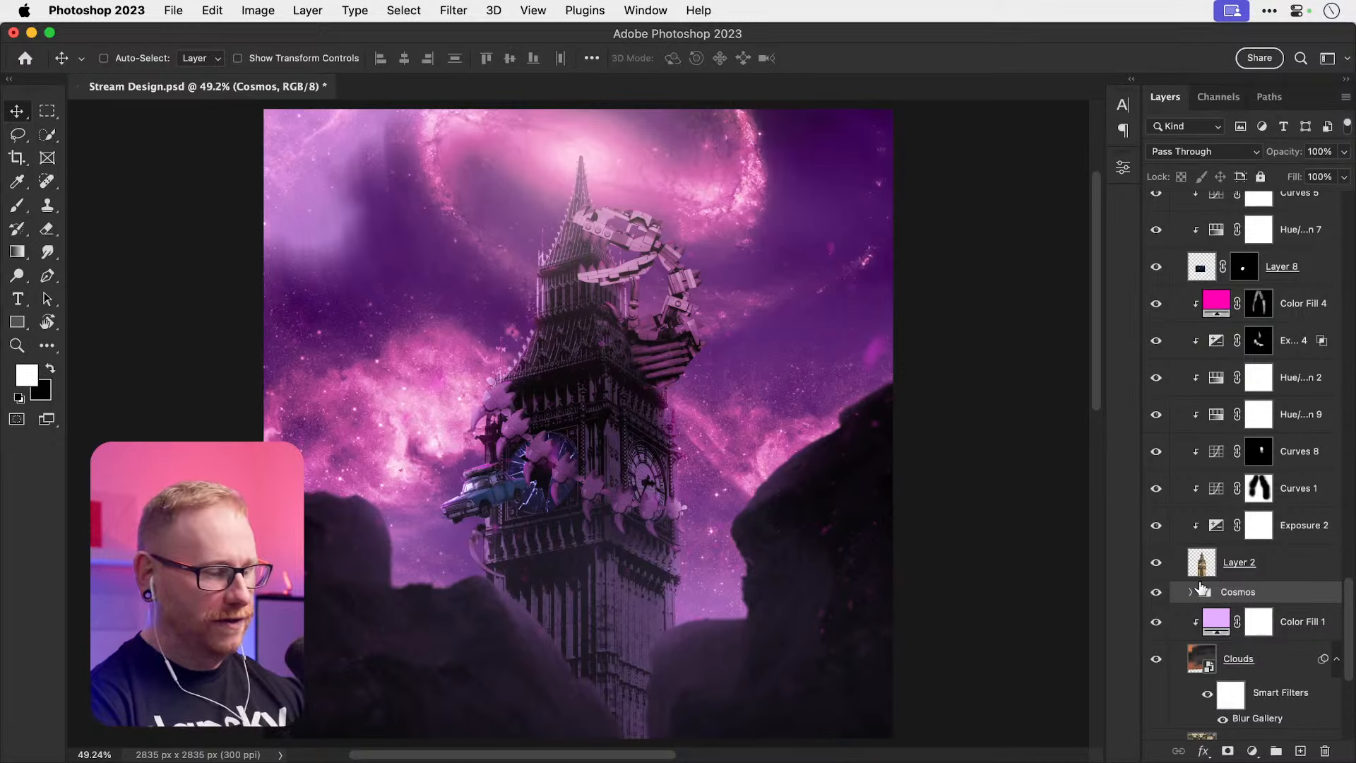
key("super+j")
left_click(1157, 613)
left_click(1193, 596)
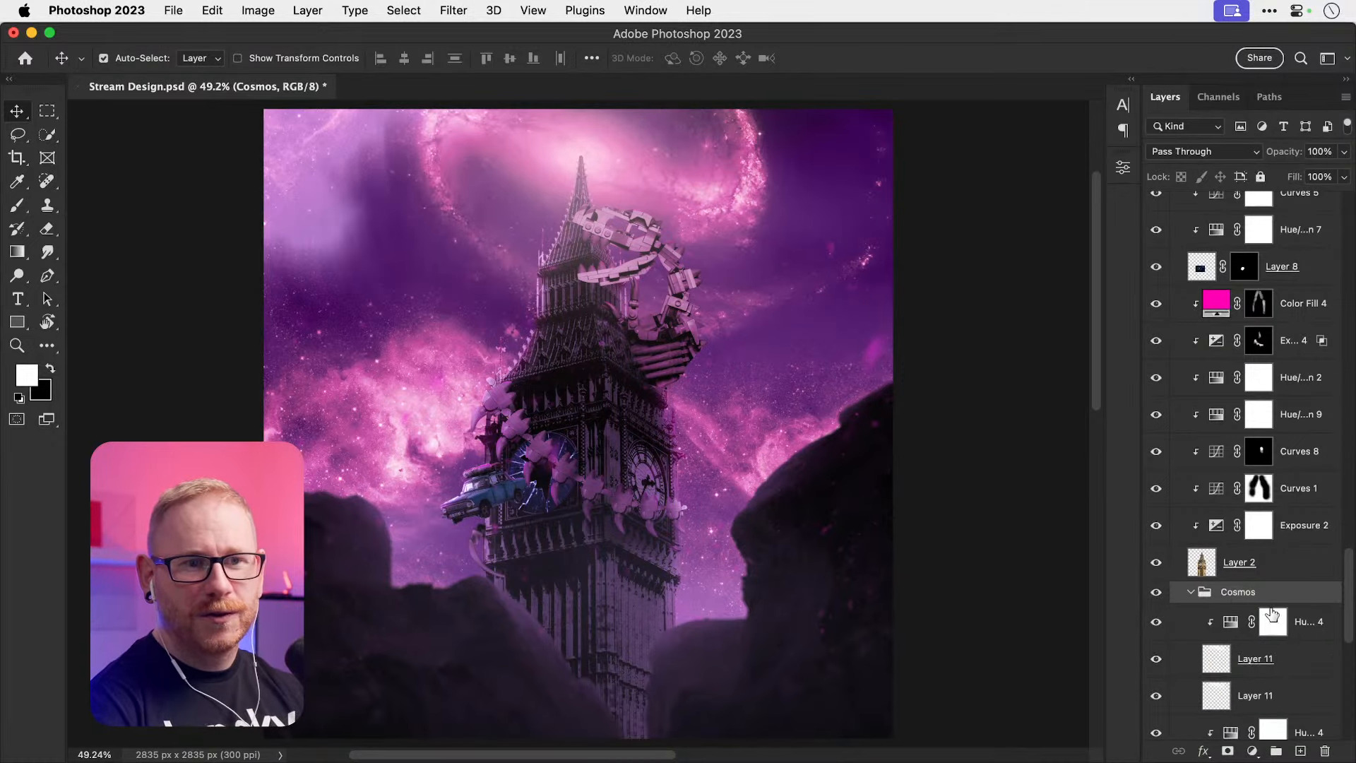
Step: Try to shift the spiral galaxy in the Cosmos group down toward the dinosaur's head
scroll(1187, 494, "down", 4)
left_click(1181, 481)
left_click(1158, 475)
left_click(1158, 475)
left_click_drag(696, 177, 751, 250)
Step: Duplicate Color Fill 6, hide the original, and move the copy's glow down to the shifted galaxy
scroll(1243, 459, "up", 19)
left_click(1288, 343)
key("super+j")
left_click(1157, 380)
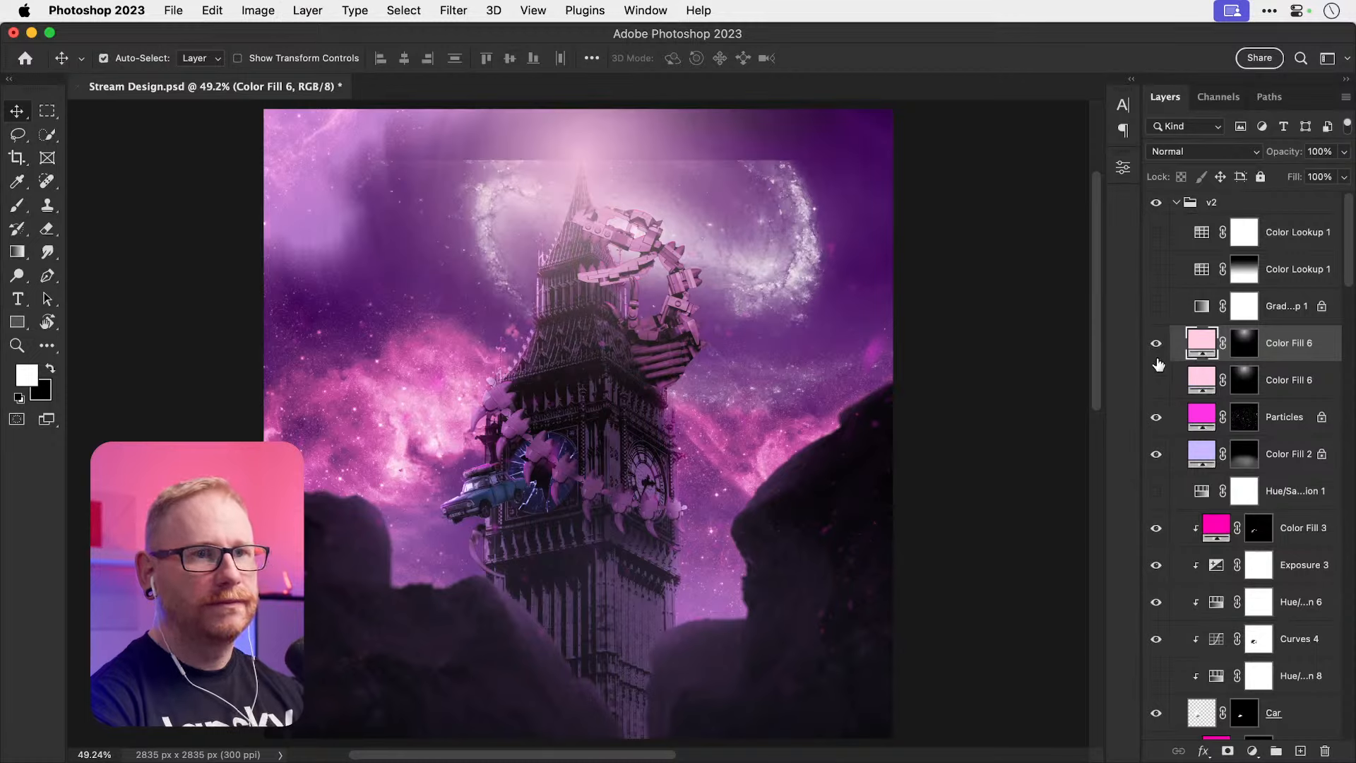
key("super+t")
left_click_drag(723, 205, 756, 242)
key("Return")
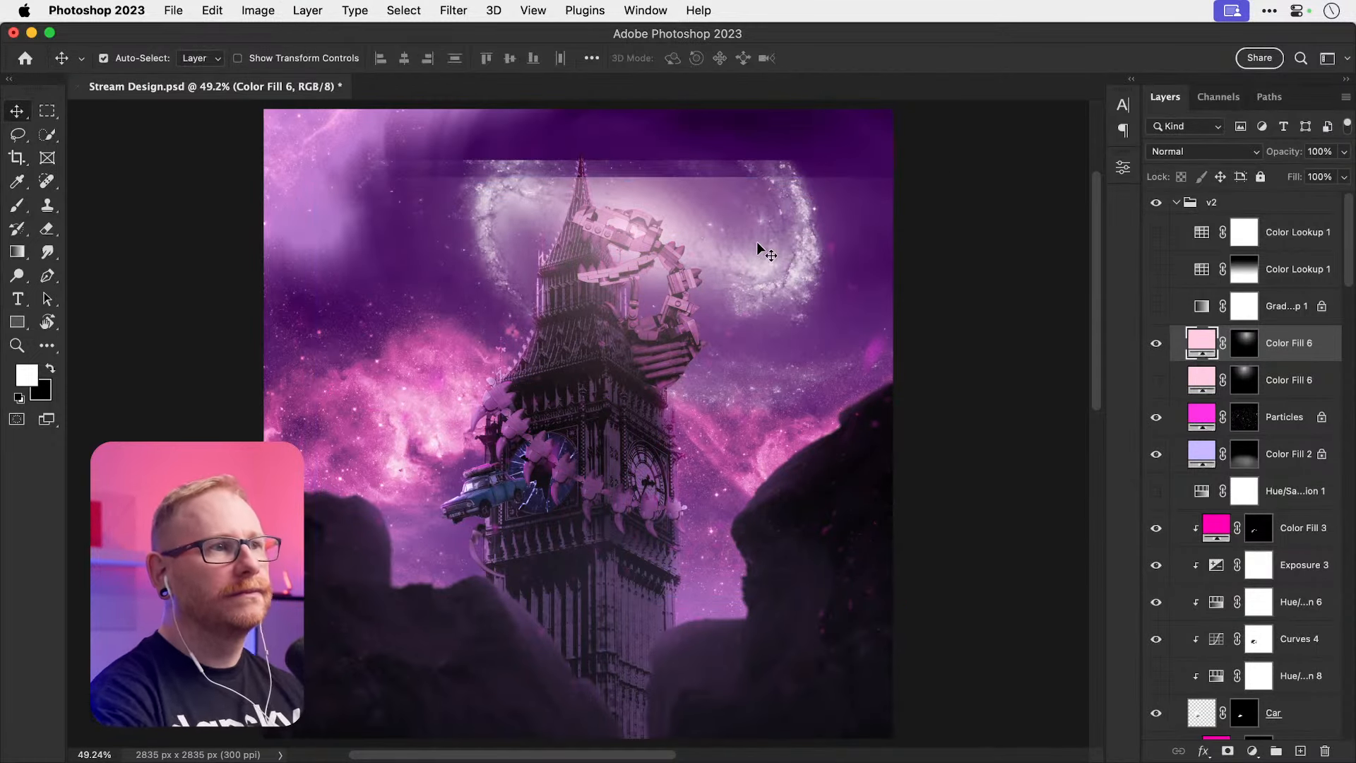
Step: Hide the shifted glow and both Layer 11 galaxy layers, and add a new empty layer between the galaxy layers
left_click(1156, 343)
scroll(1243, 460, "down", 19)
left_click(1156, 537)
left_click(1157, 574)
left_click(1256, 574)
left_click(1301, 750)
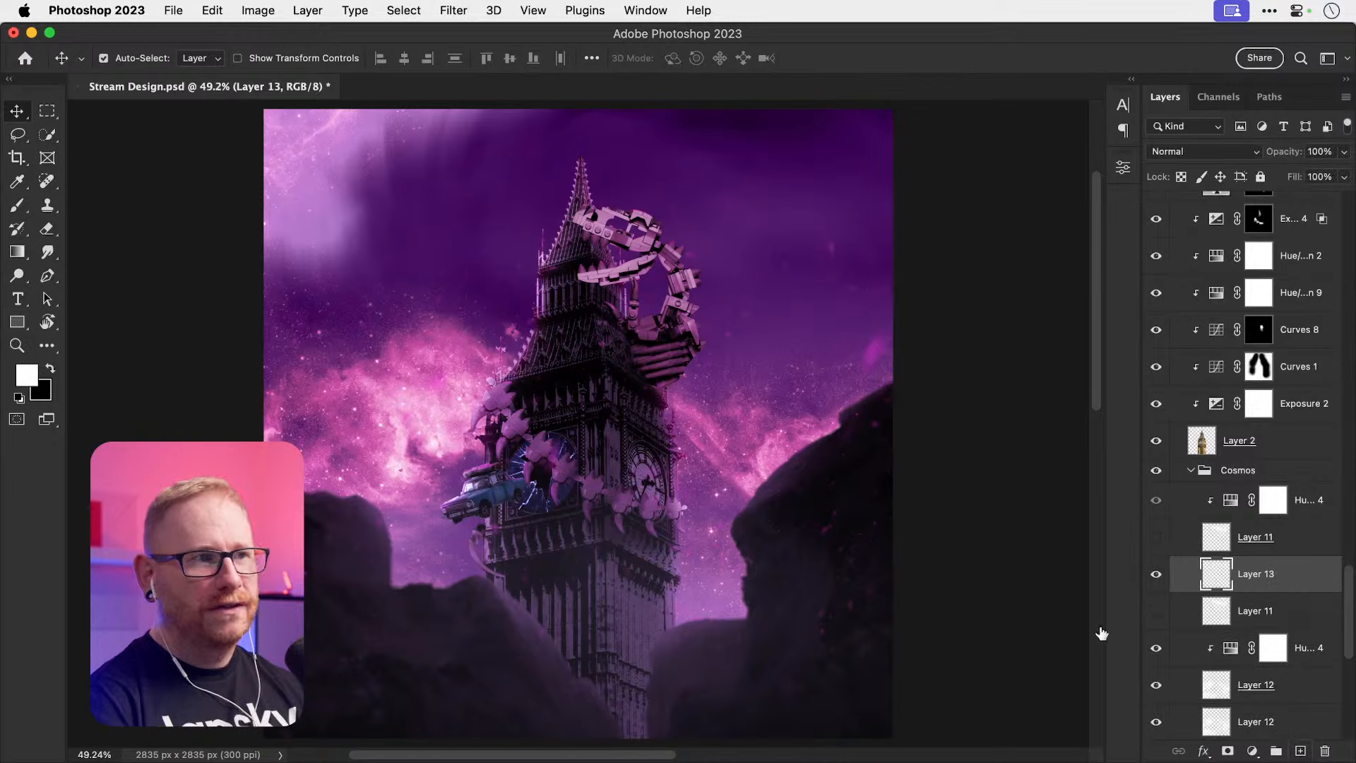
Step: Search the brushes for "neb" and stamp a white spiral galaxy around the dinosaur's head on Layer 13
key("b")
left_click(118, 57)
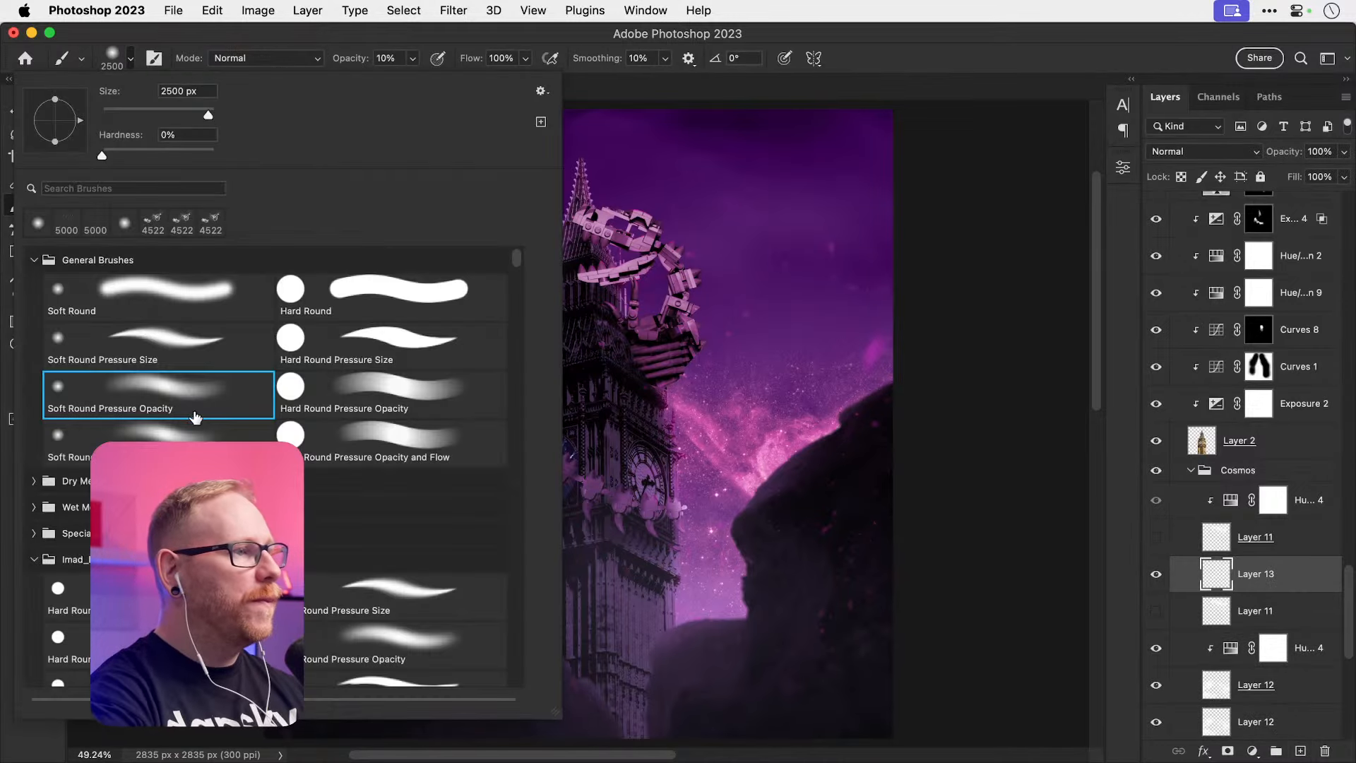
left_click(110, 187)
type("neb")
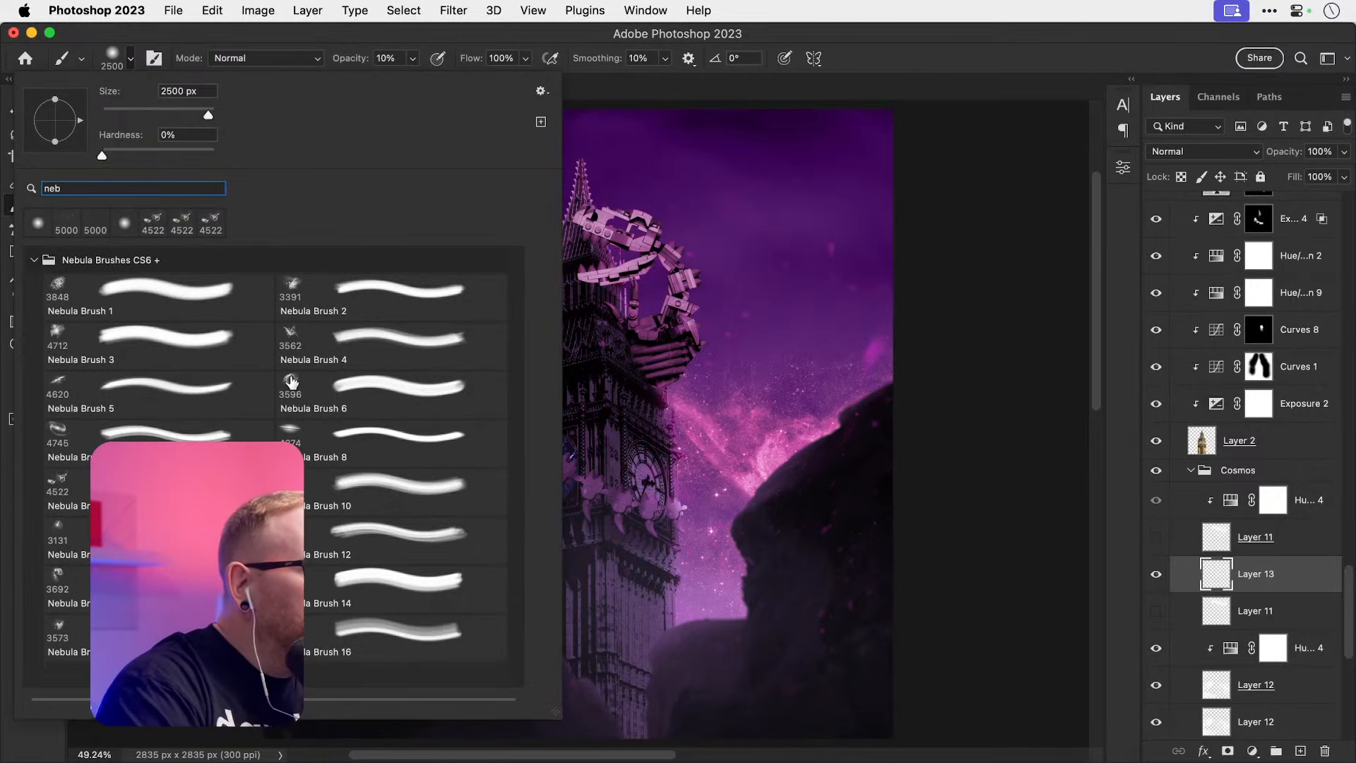
left_click(315, 389)
key("Return")
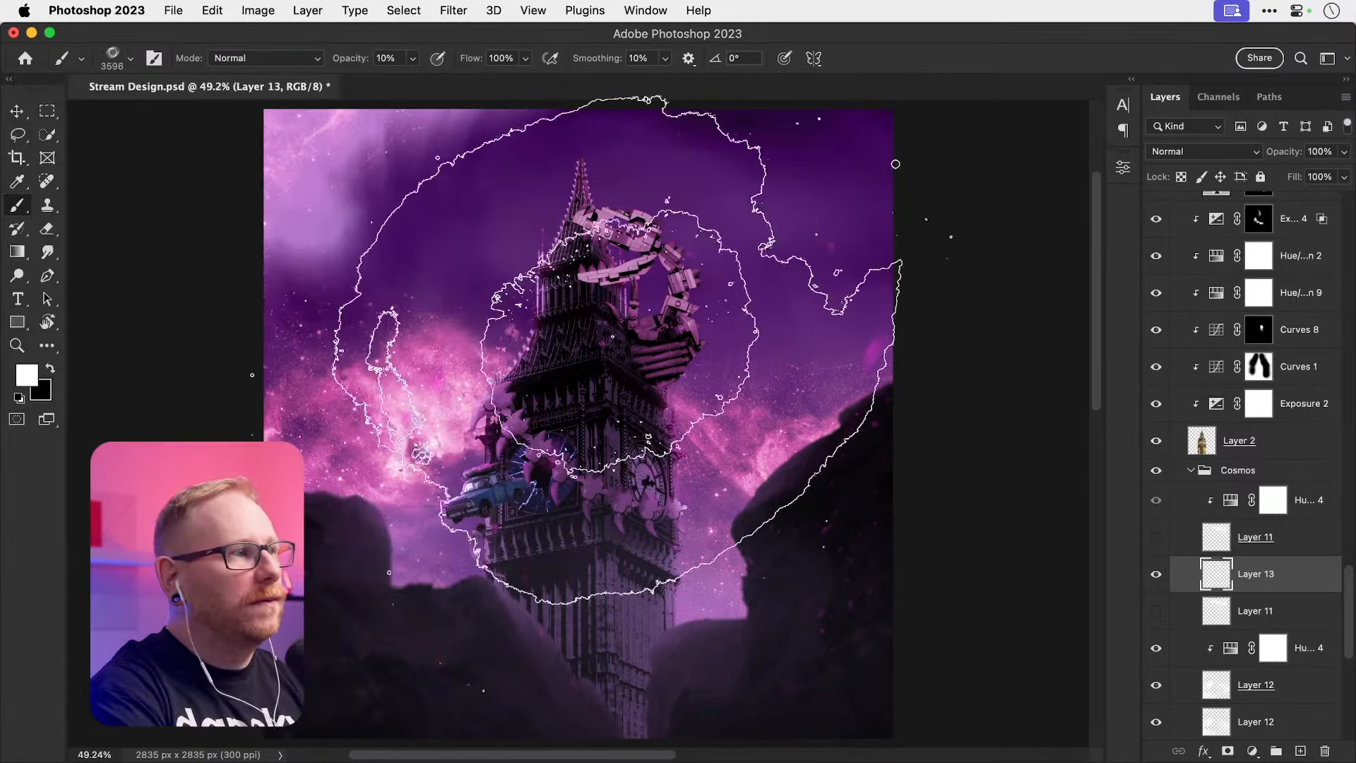
key("super+z")
left_click(643, 237)
key("v")
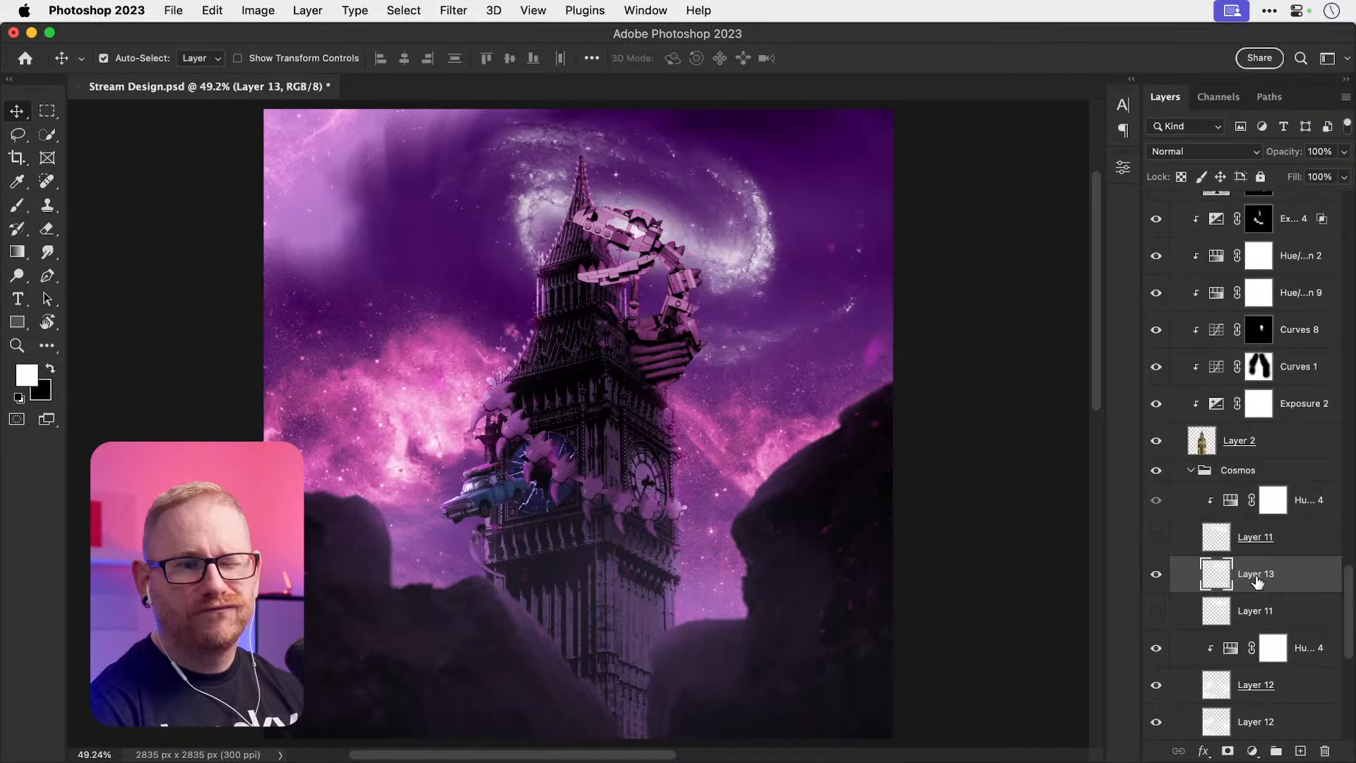
Step: Clip Hue/Saturation 4 to Layer 13, duplicate that galaxy layer, and set the clipped copy to Overlay
left_click_drag(1314, 499, 1298, 545)
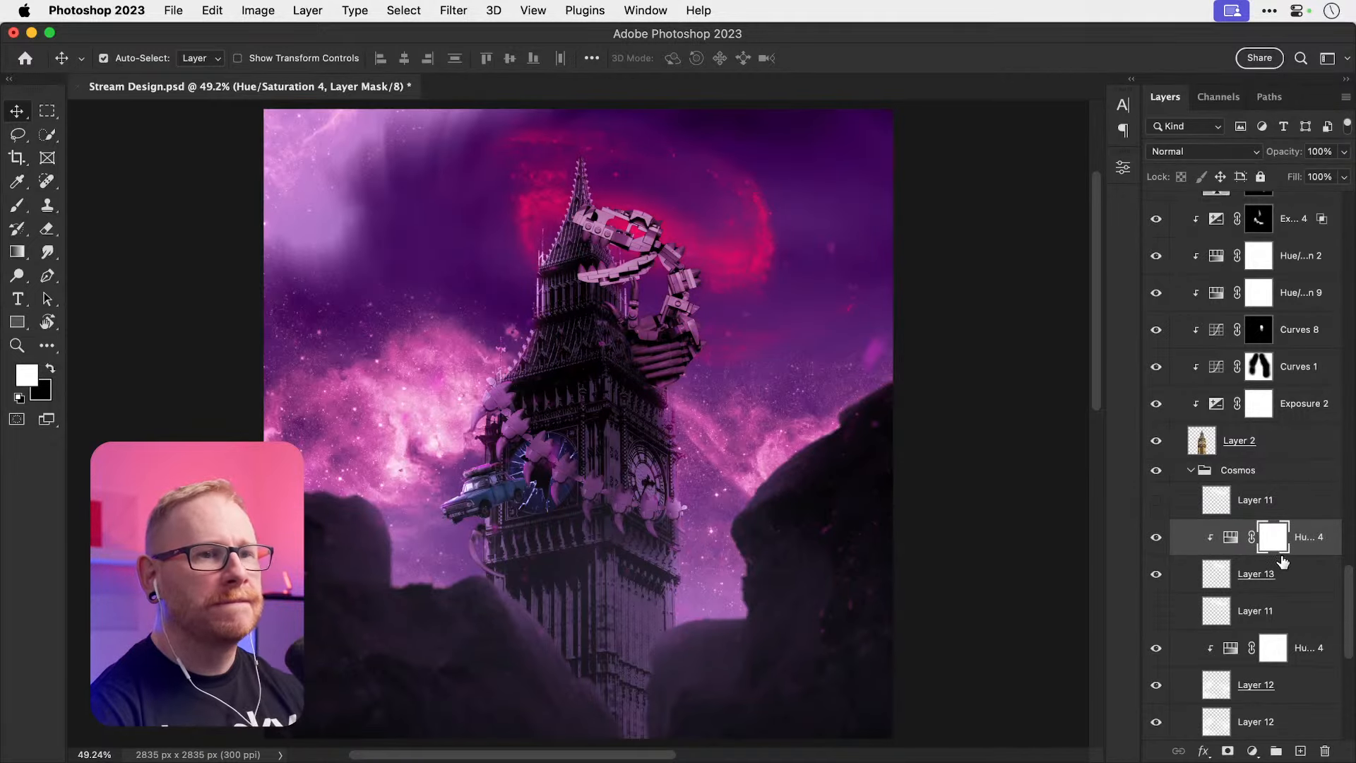
left_click(1256, 573)
key("ctrl+j")
left_click(1203, 152)
left_click(1178, 422)
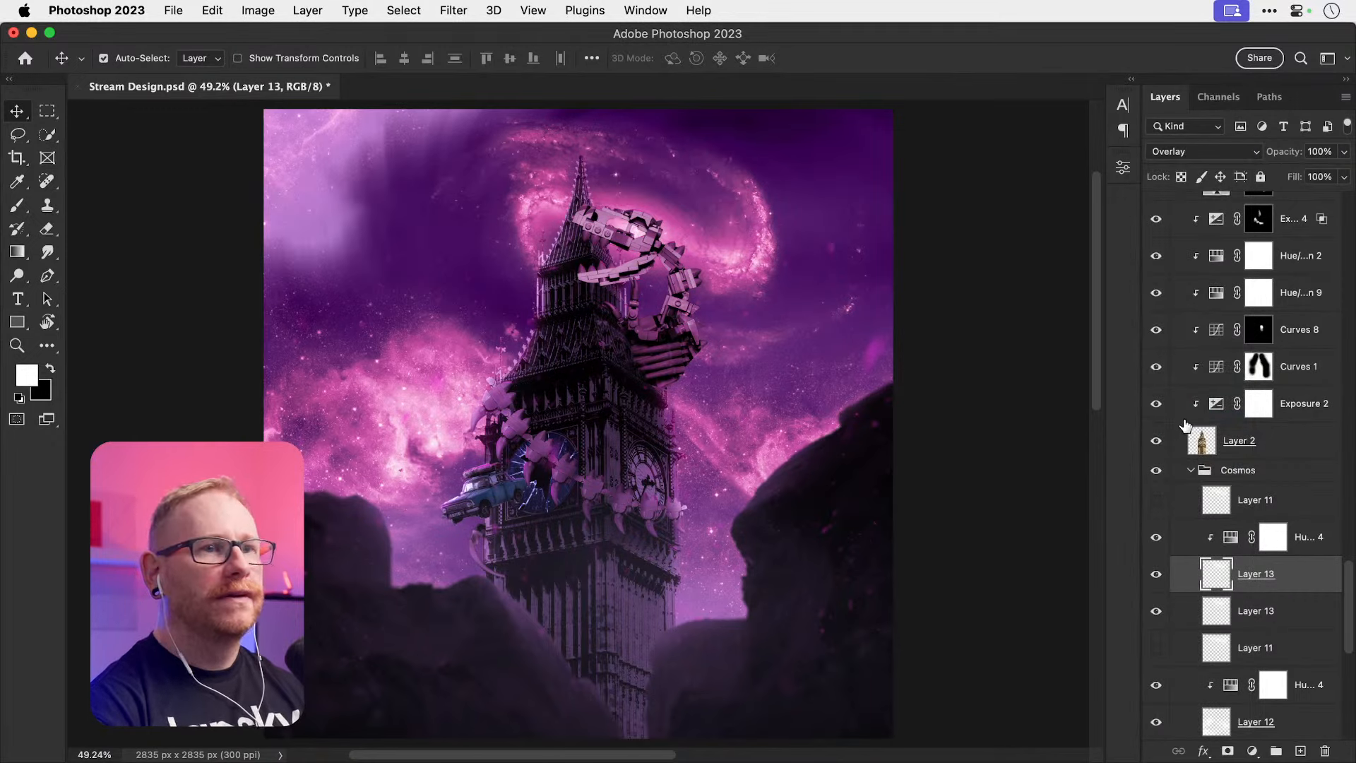
Step: Replace the Color Fill 6 mask with a black one and ready a soft brush for painting it
scroll(1179, 427, "up", 10)
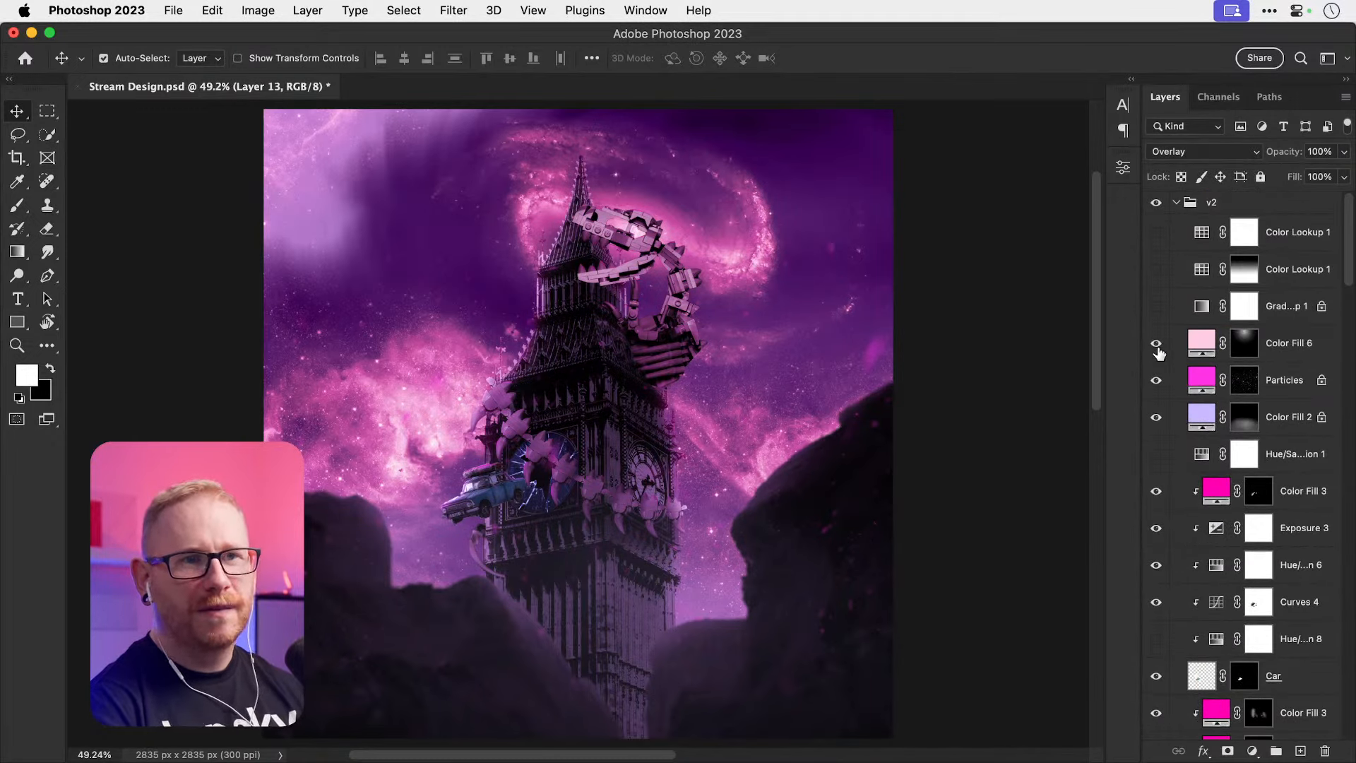
left_click(1157, 343)
left_click(1156, 344)
right_click(1245, 346)
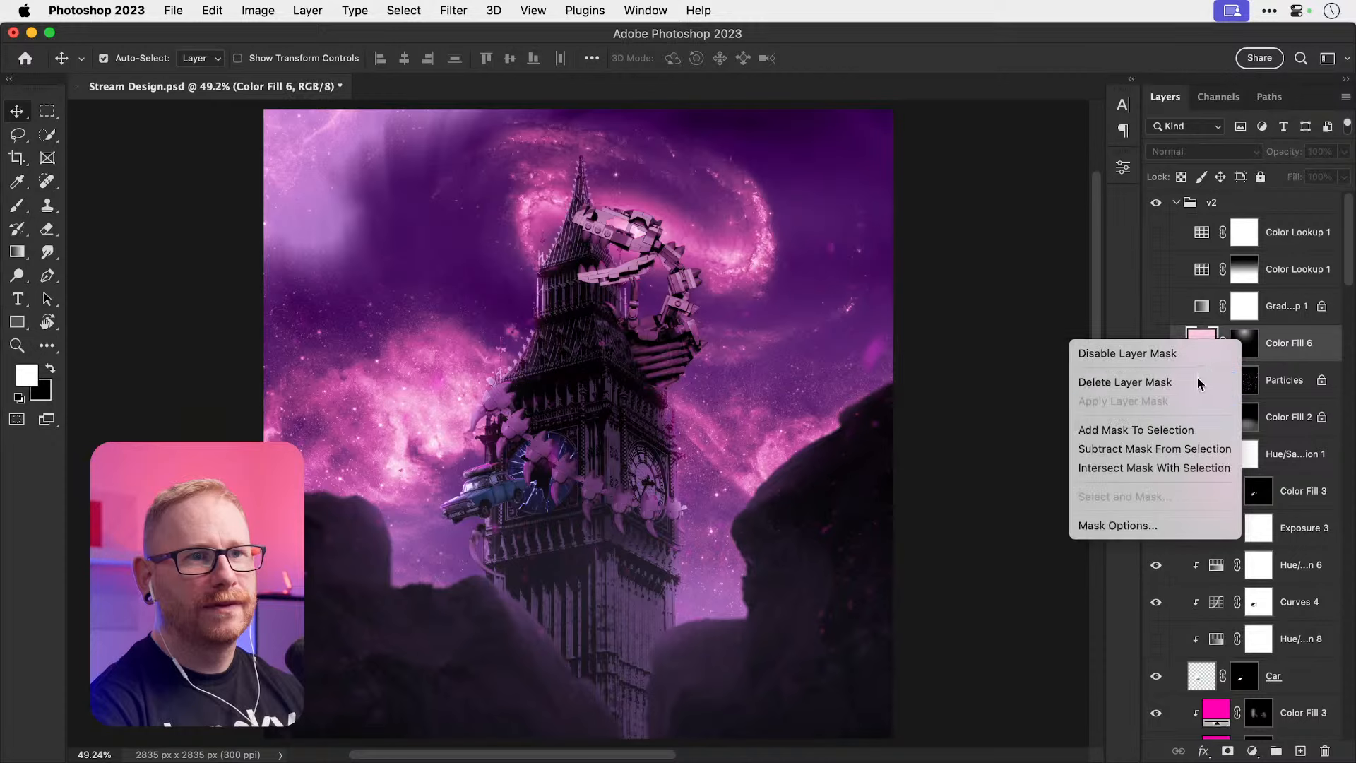
left_click(1125, 382)
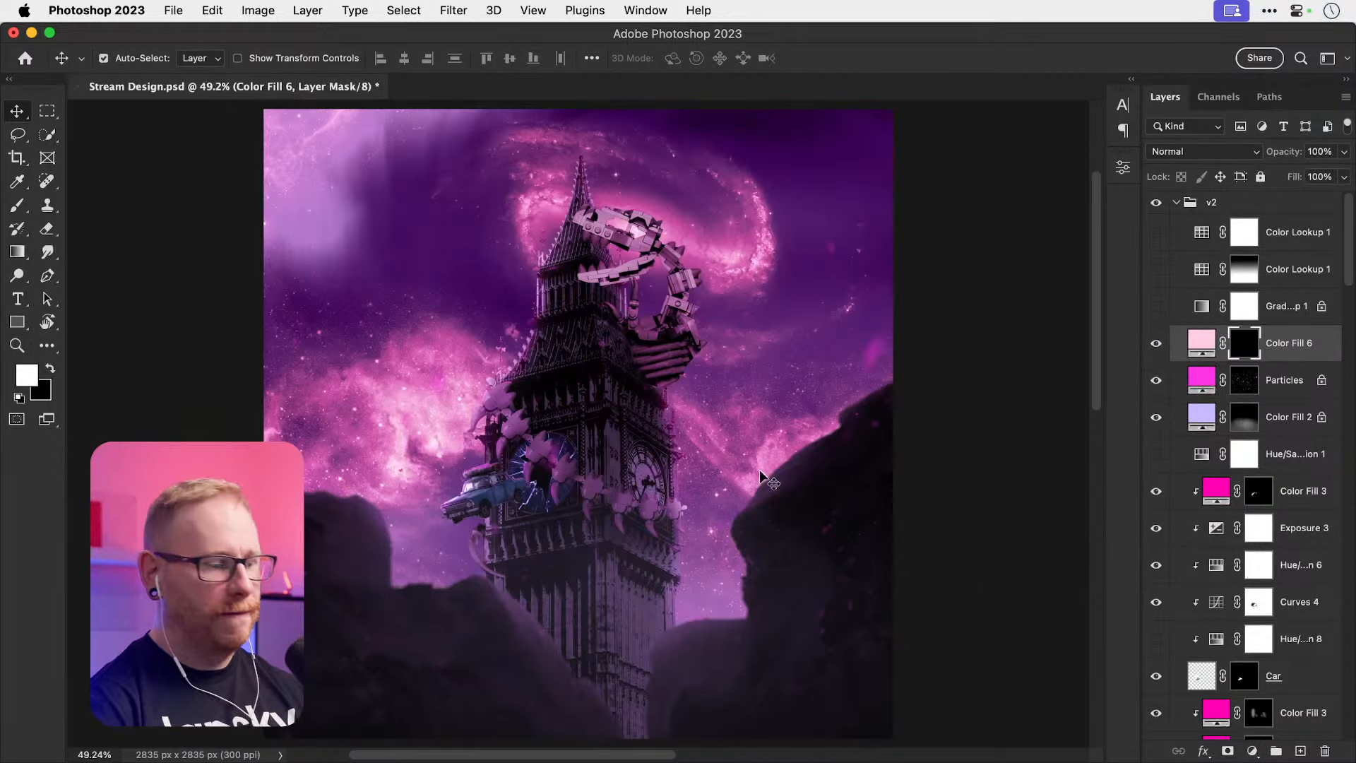
key("b")
left_click(130, 58)
Step: Try a full-opacity glow over the dinosaur's head on the Color Fill 6 mask, and undo it
left_click(636, 232)
key("bracketleft")
key("bracketleft")
key("bracketleft")
key("bracketleft")
key("bracketleft")
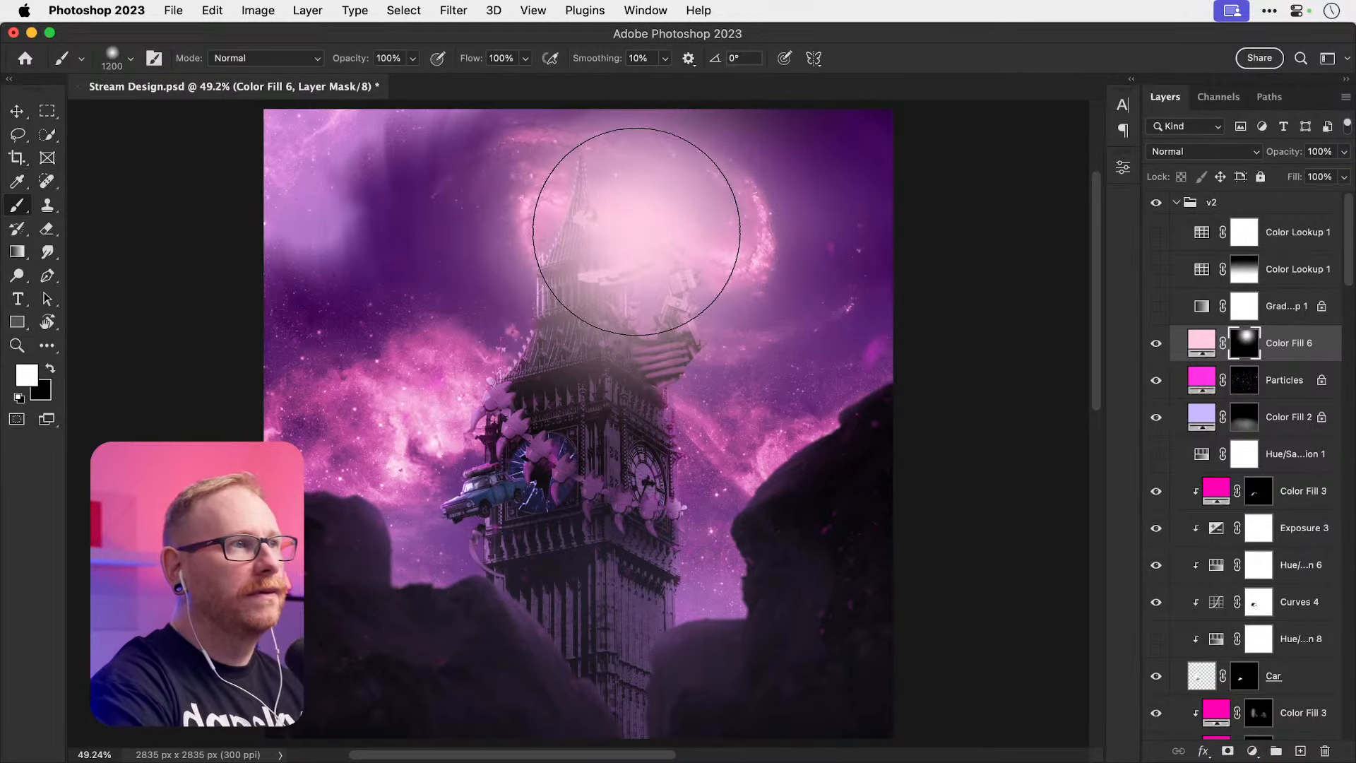
key("ctrl+z")
Step: Build up a soft glow at the new galaxy's center on the Color Fill 6 mask with repeated 10% opacity dabs
key("1")
key("bracketright")
key("bracketright")
key("bracketright")
key("bracketright")
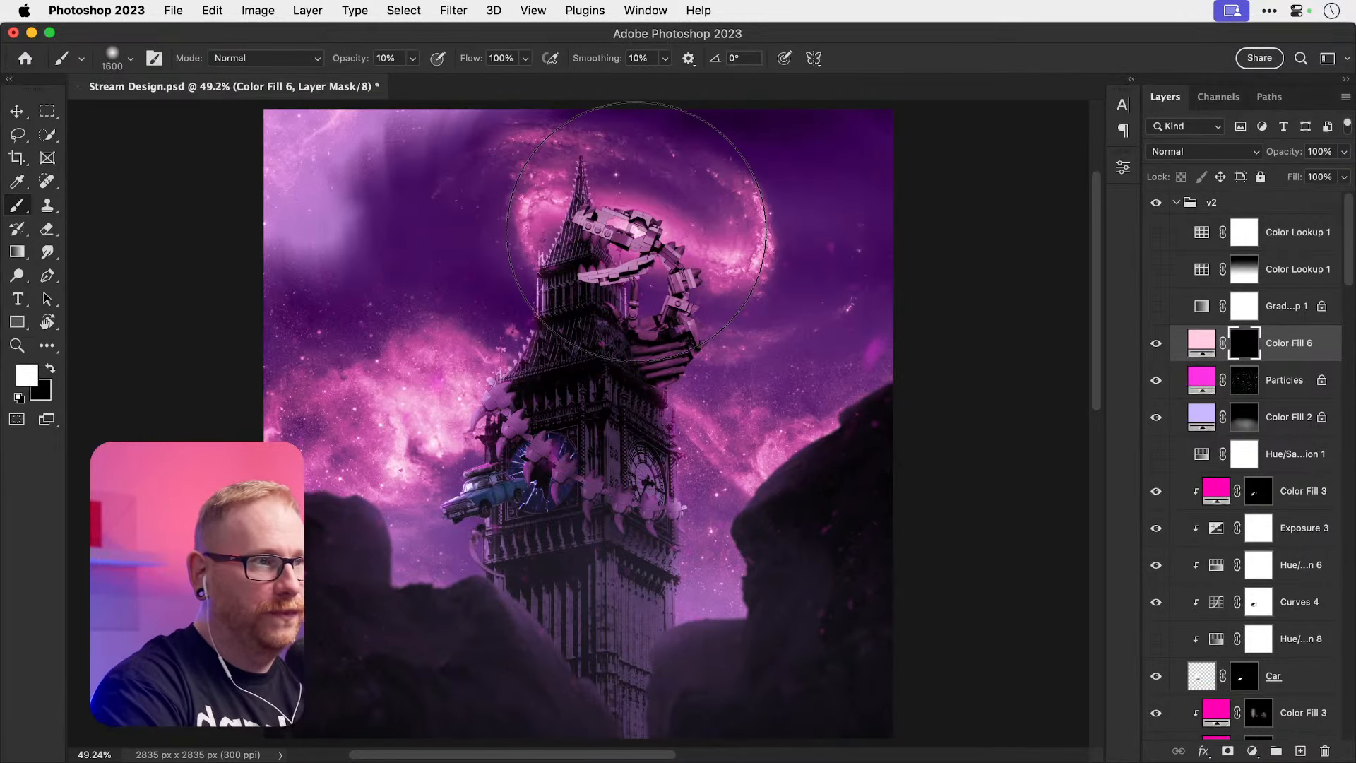
key("bracketleft")
key("bracketleft")
key("bracketleft")
key("bracketleft")
left_click(637, 232)
left_click(637, 232)
left_click(636, 232)
left_click(637, 231)
key("v")
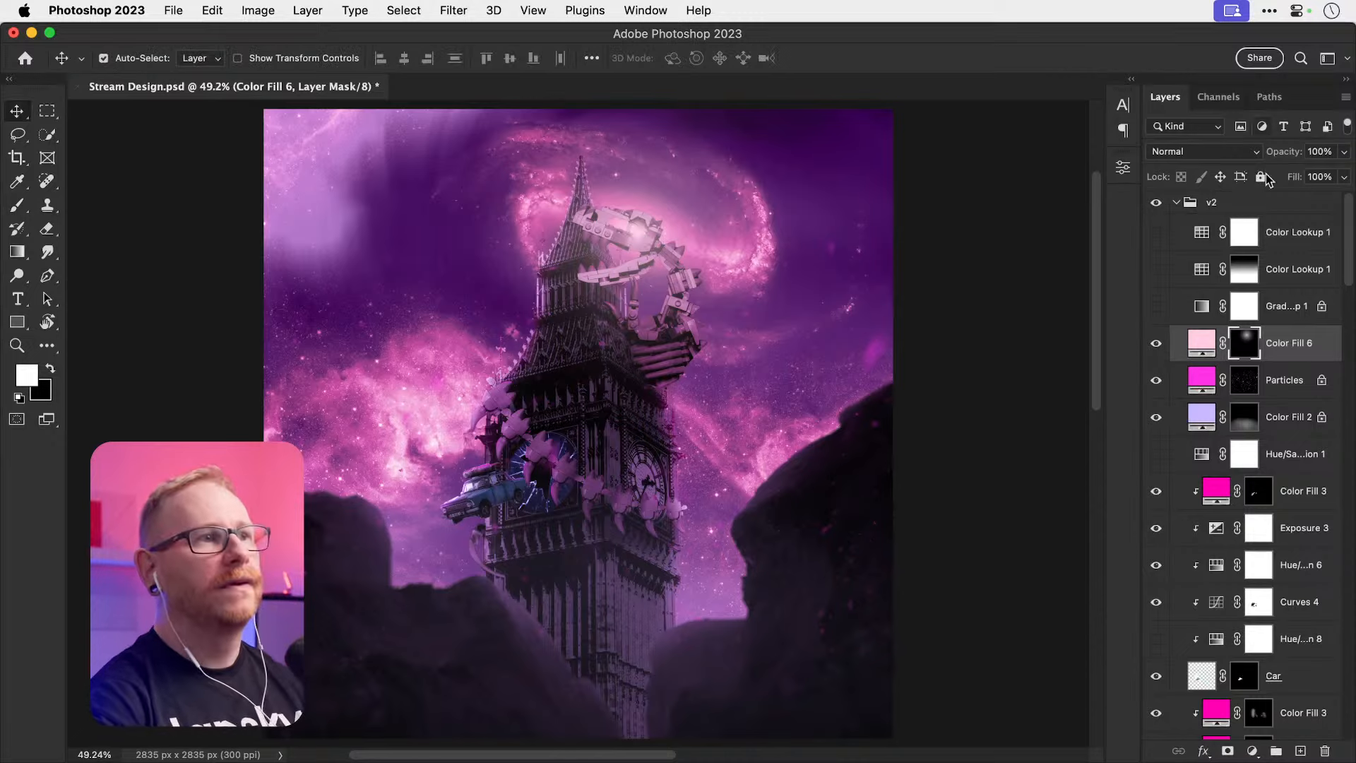
Step: Set Color Fill 6 to Linear Dodge (Add) and compare the image with and without the glow
left_click(1203, 151)
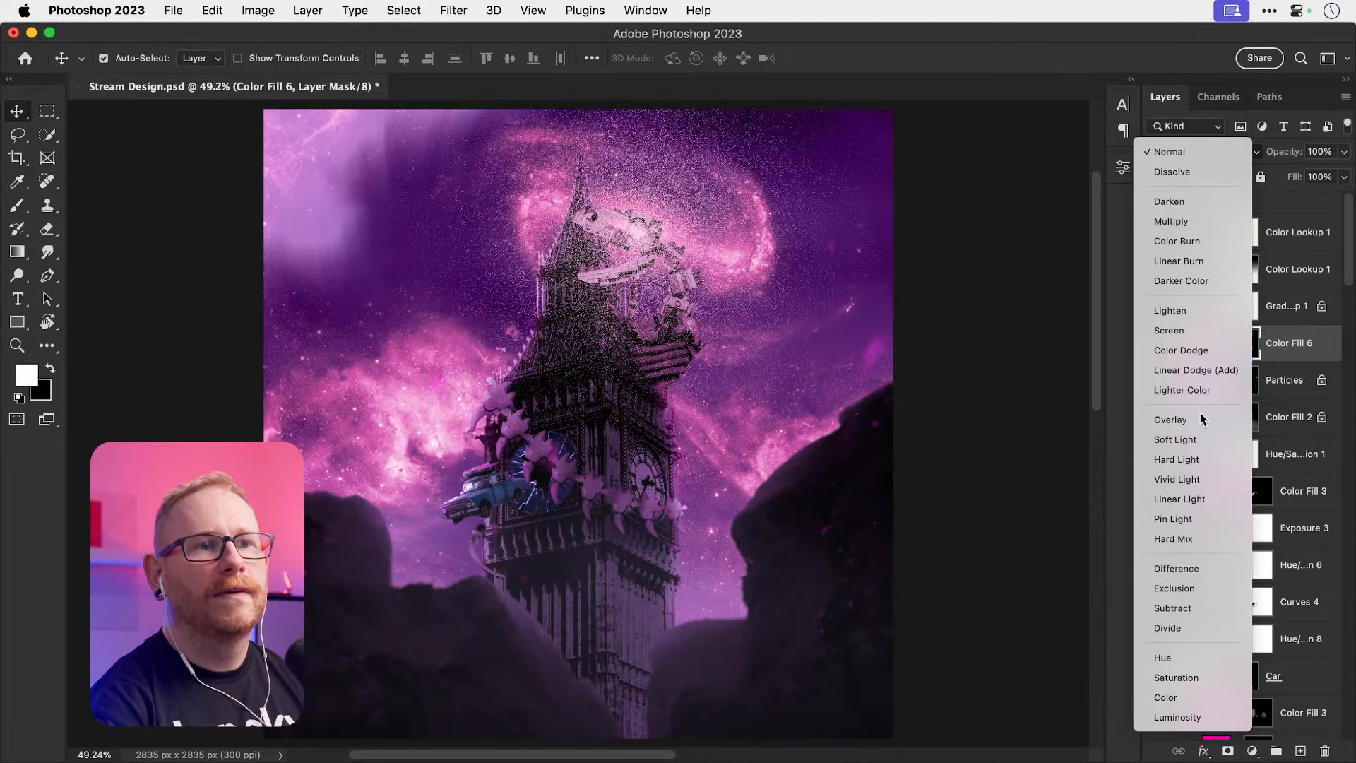
left_click(1195, 370)
left_click(1156, 344)
left_click(1157, 345)
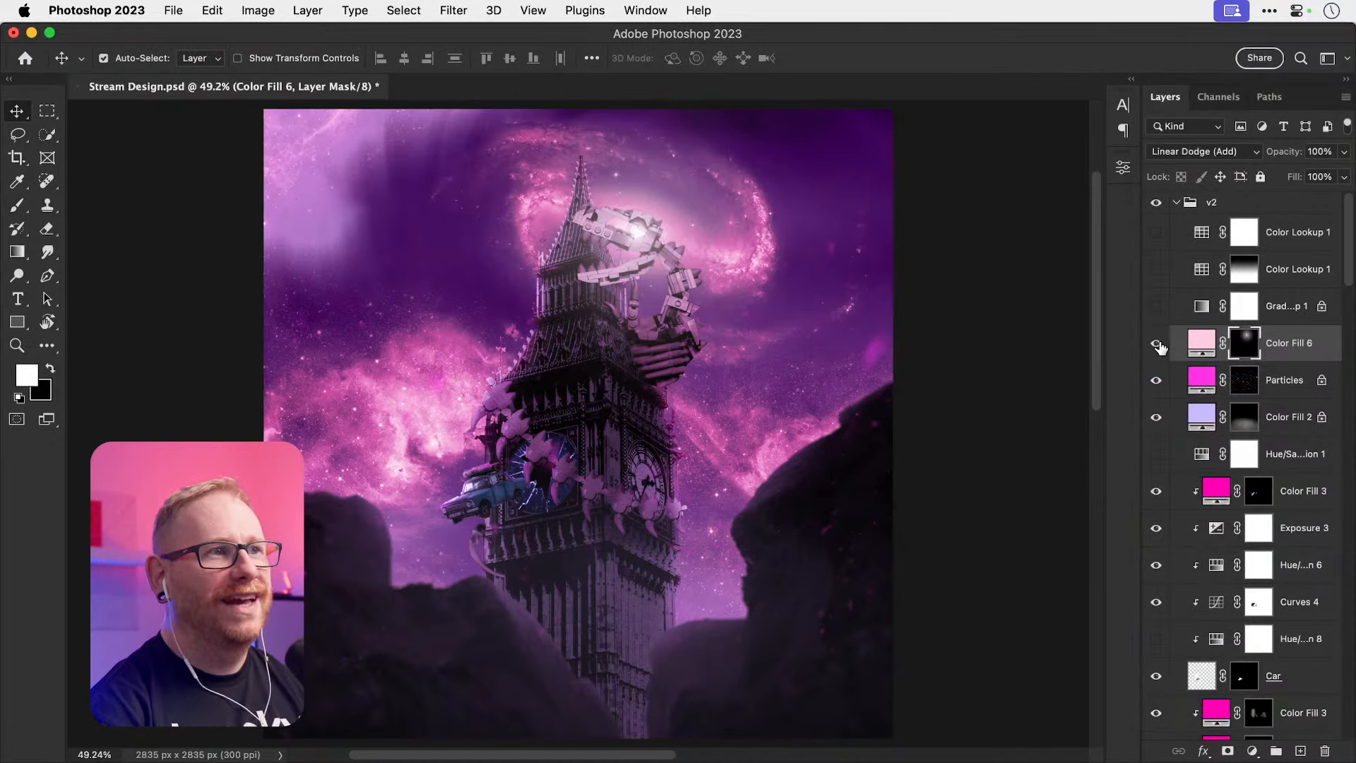
left_click(1203, 151)
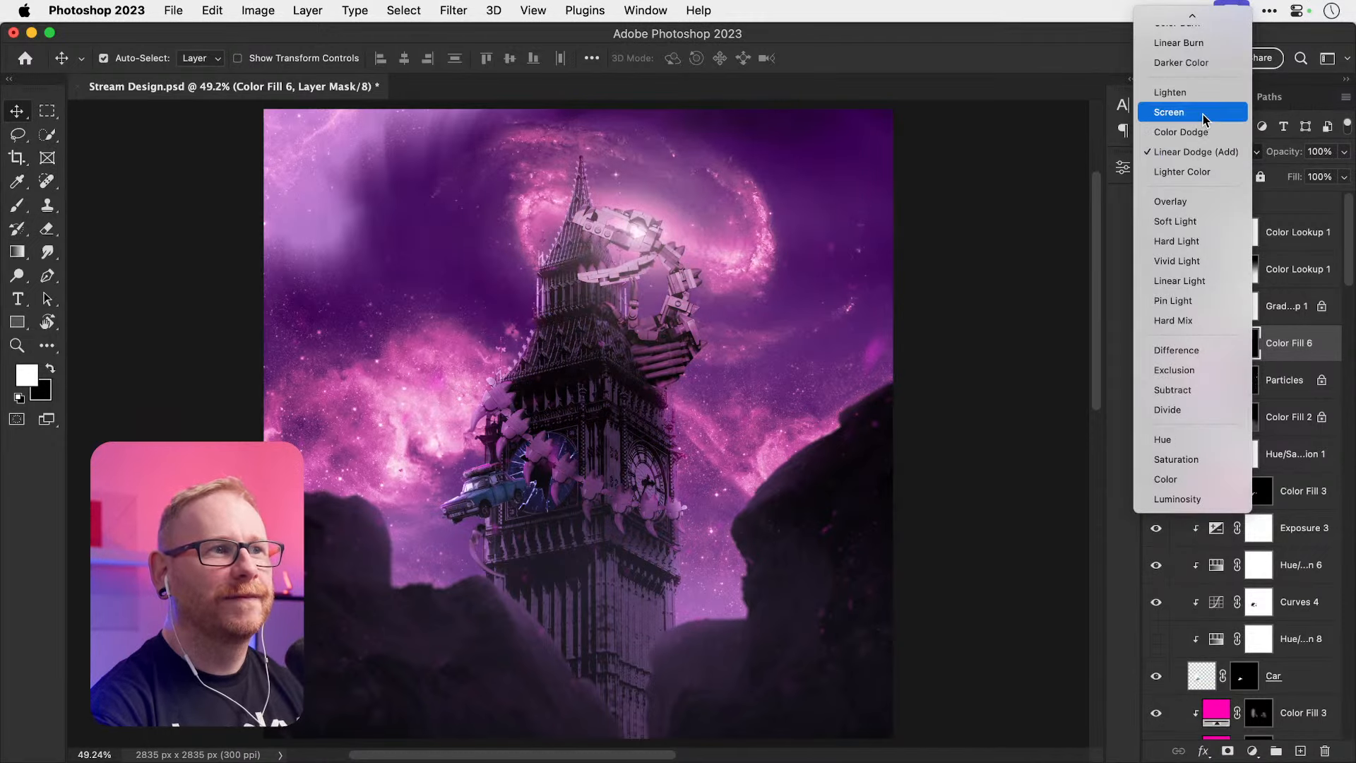
left_click(1203, 151)
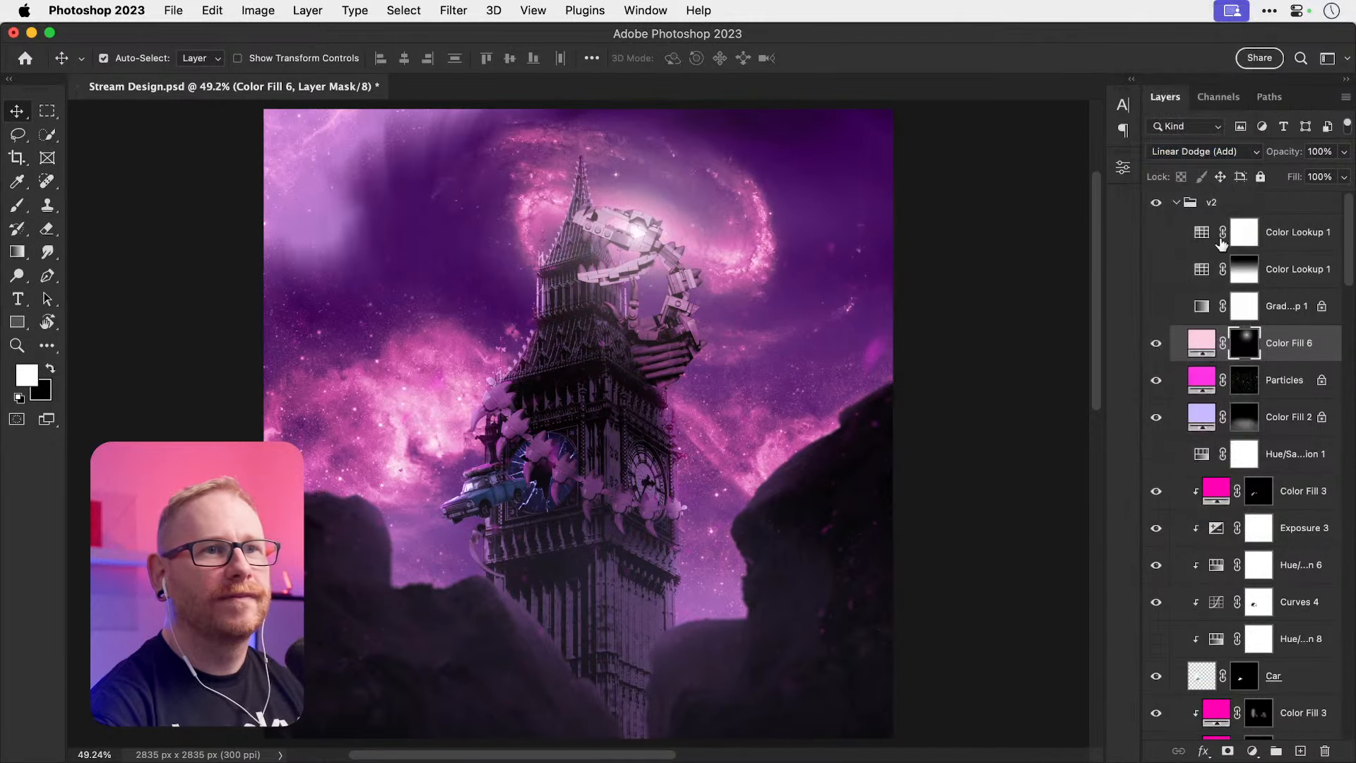
Step: Recolor Color Fill 6 to a saturated pink and keep one duplicate of it to strengthen the glow
double_click(1202, 343)
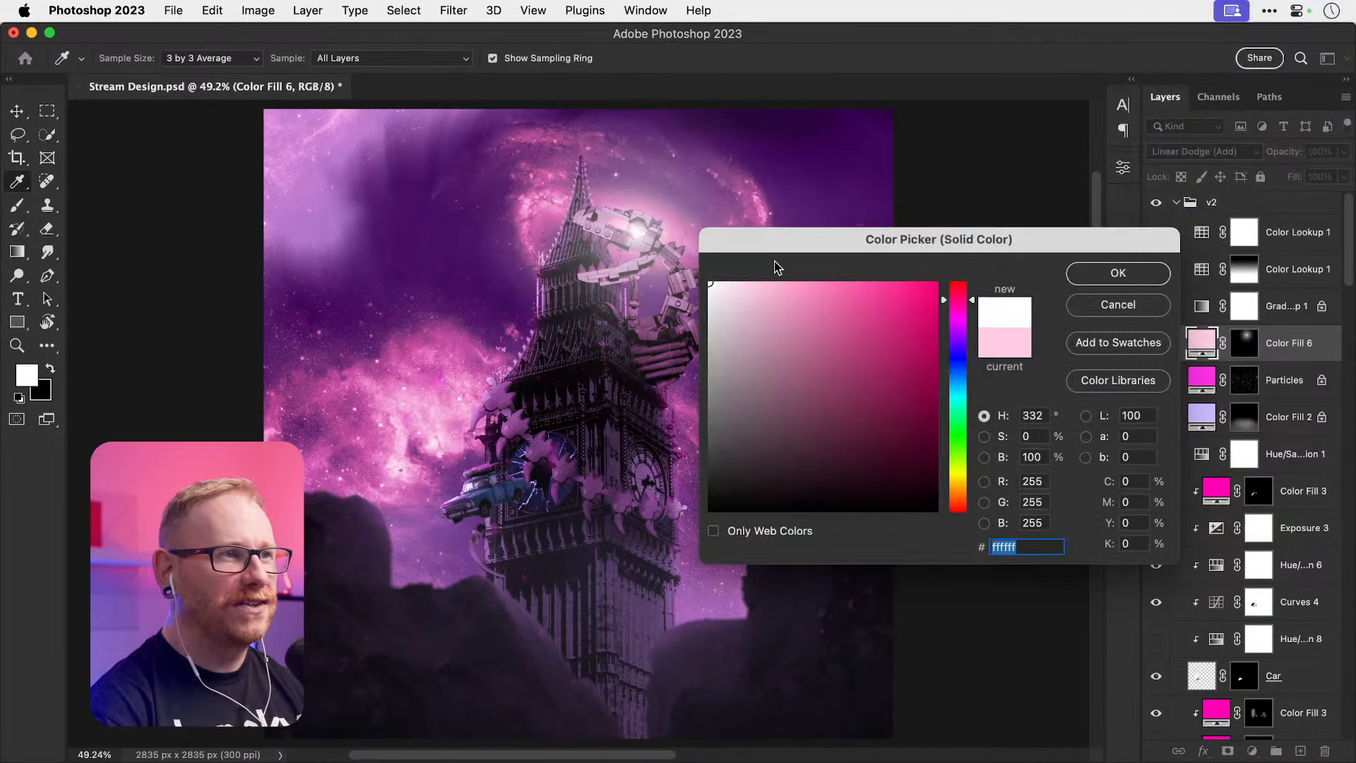
mouse_move(781, 315)
left_mouse_down()
mouse_move(772, 302)
mouse_move(815, 269)
mouse_move(950, 269)
mouse_move(887, 263)
left_mouse_up()
left_click(1117, 273)
key("super+j")
key("super+j")
key("super+z")
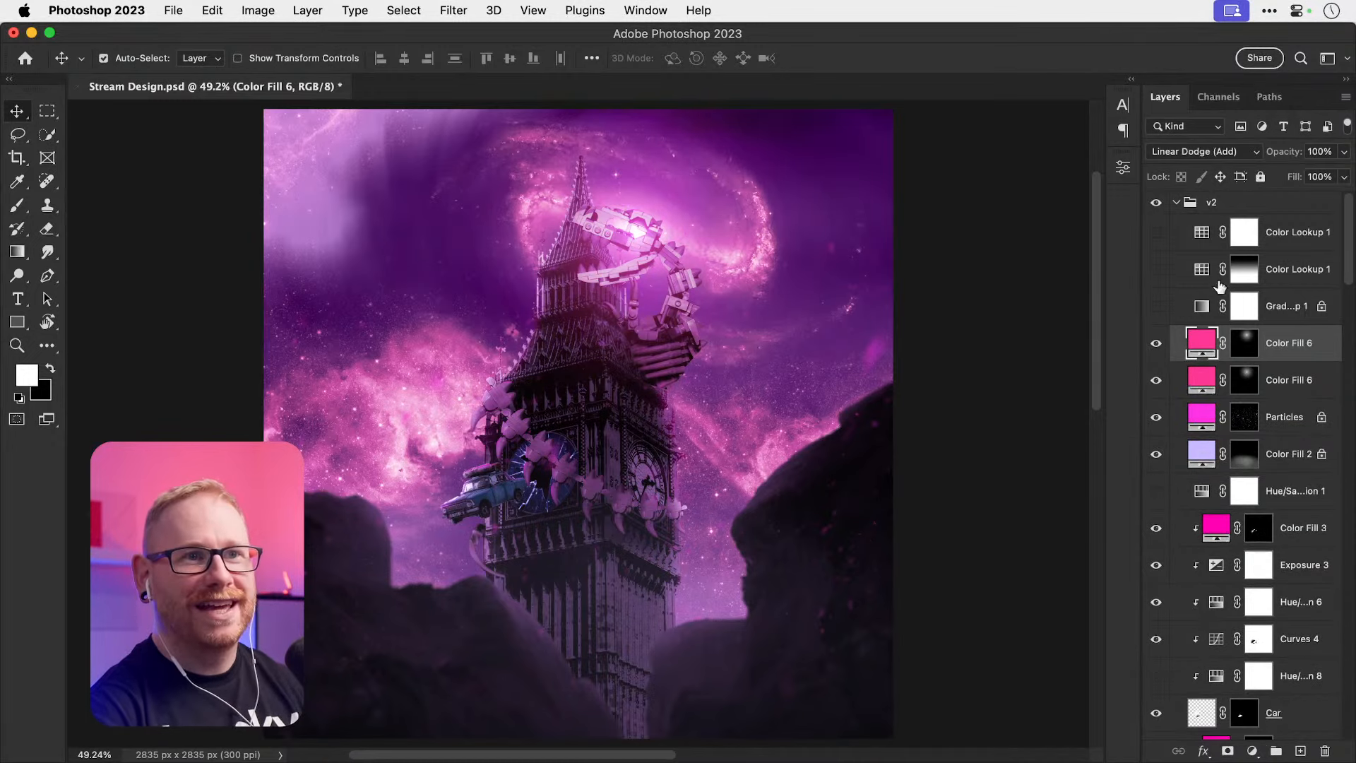
Step: Adjust the pink of the upper Color Fill 6, set it to Color Dodge at 50% opacity, and check the glow around the dinosaur's head
double_click(1203, 344)
left_click_drag(958, 298, 962, 266)
key("Return")
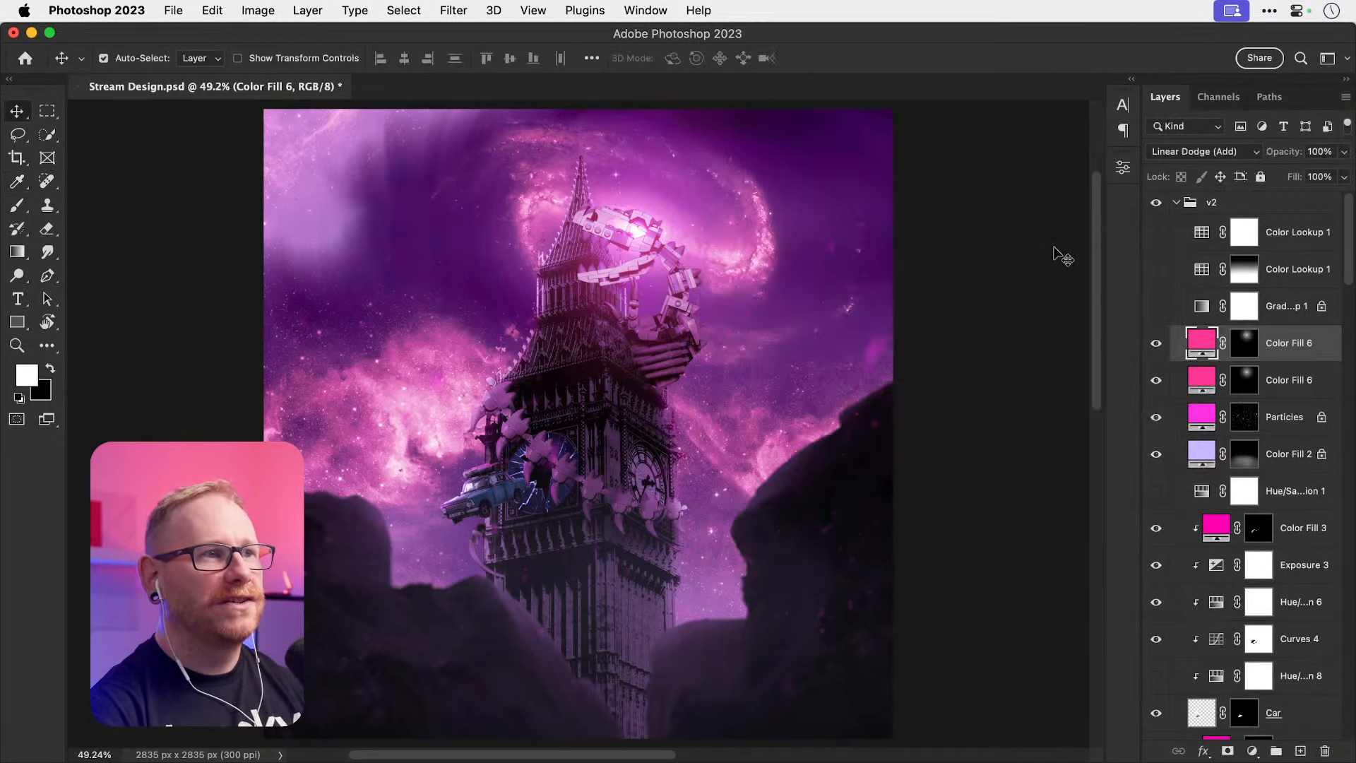
left_click(1205, 152)
left_click(1187, 330)
key("5")
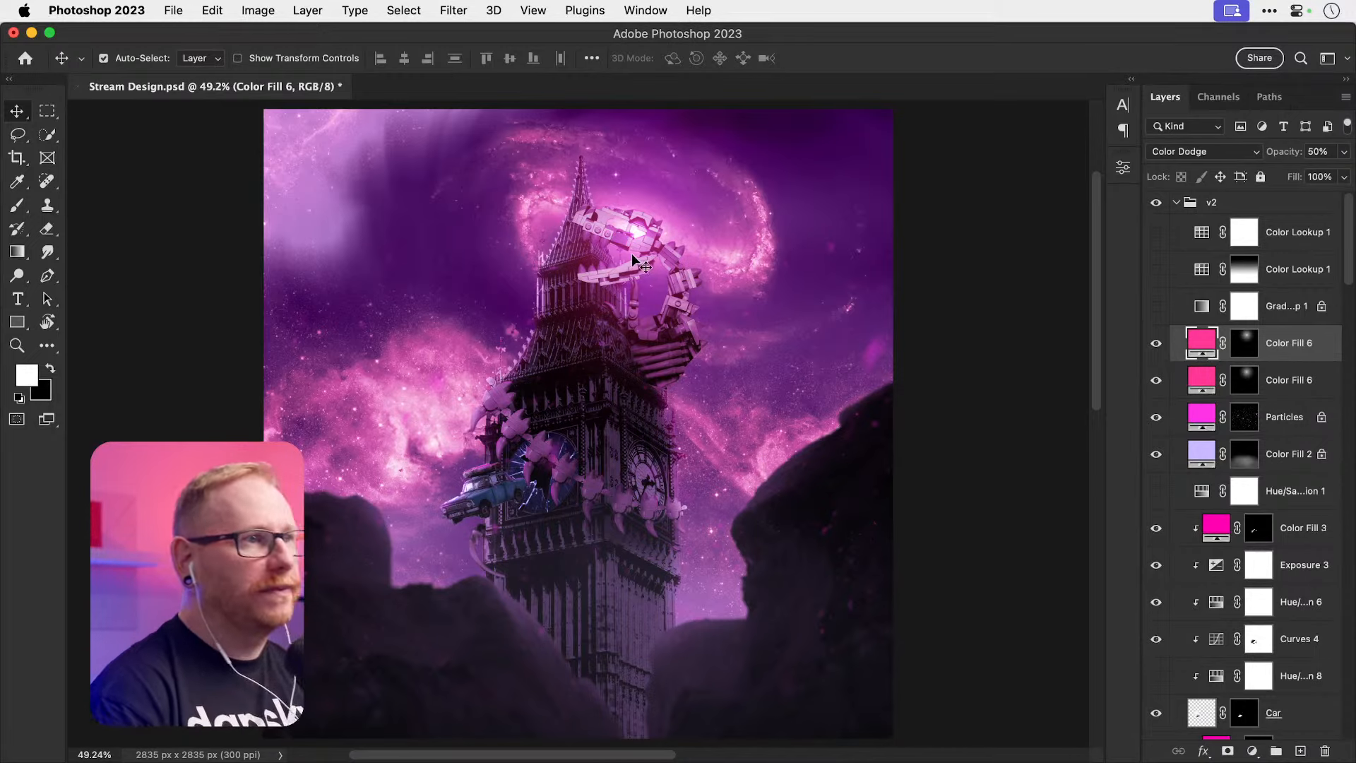
key("z")
left_click_drag(645, 228, 652, 241)
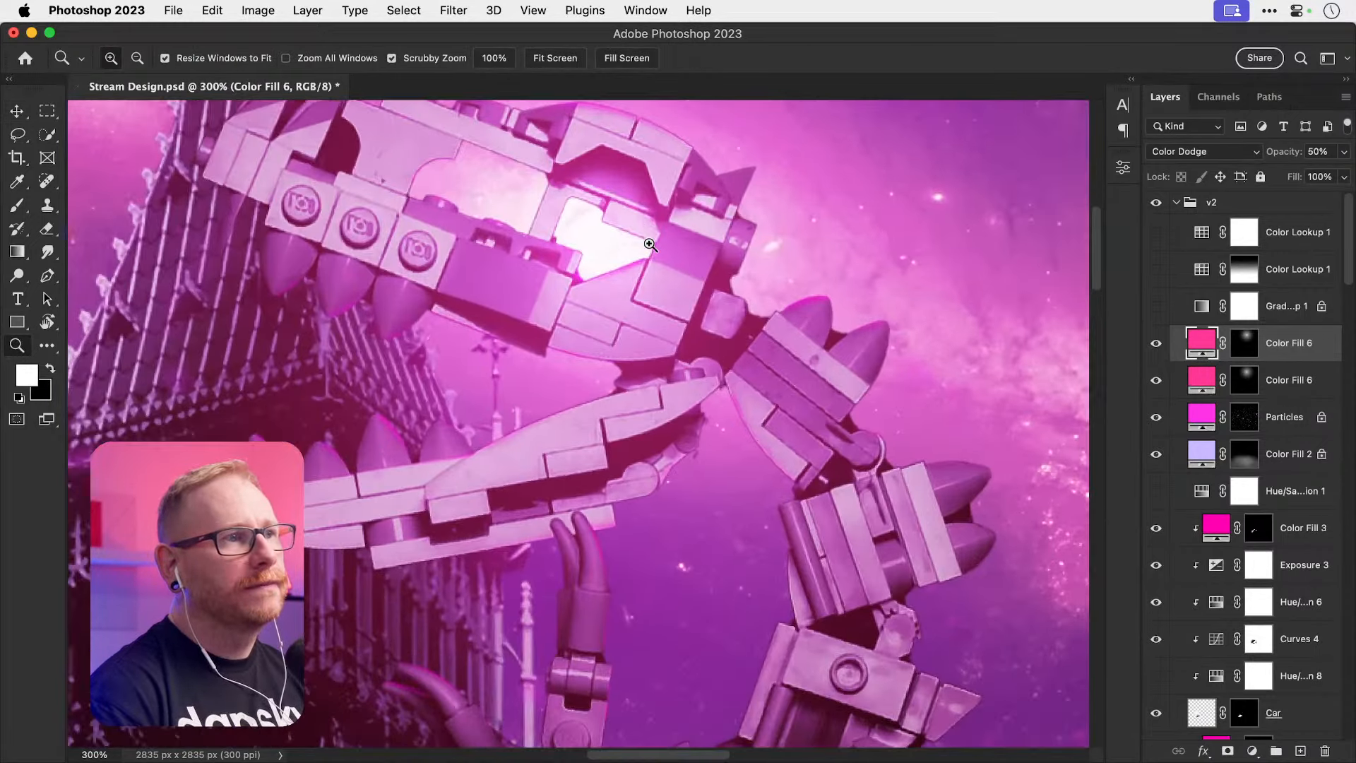
key("v")
key("super+1")
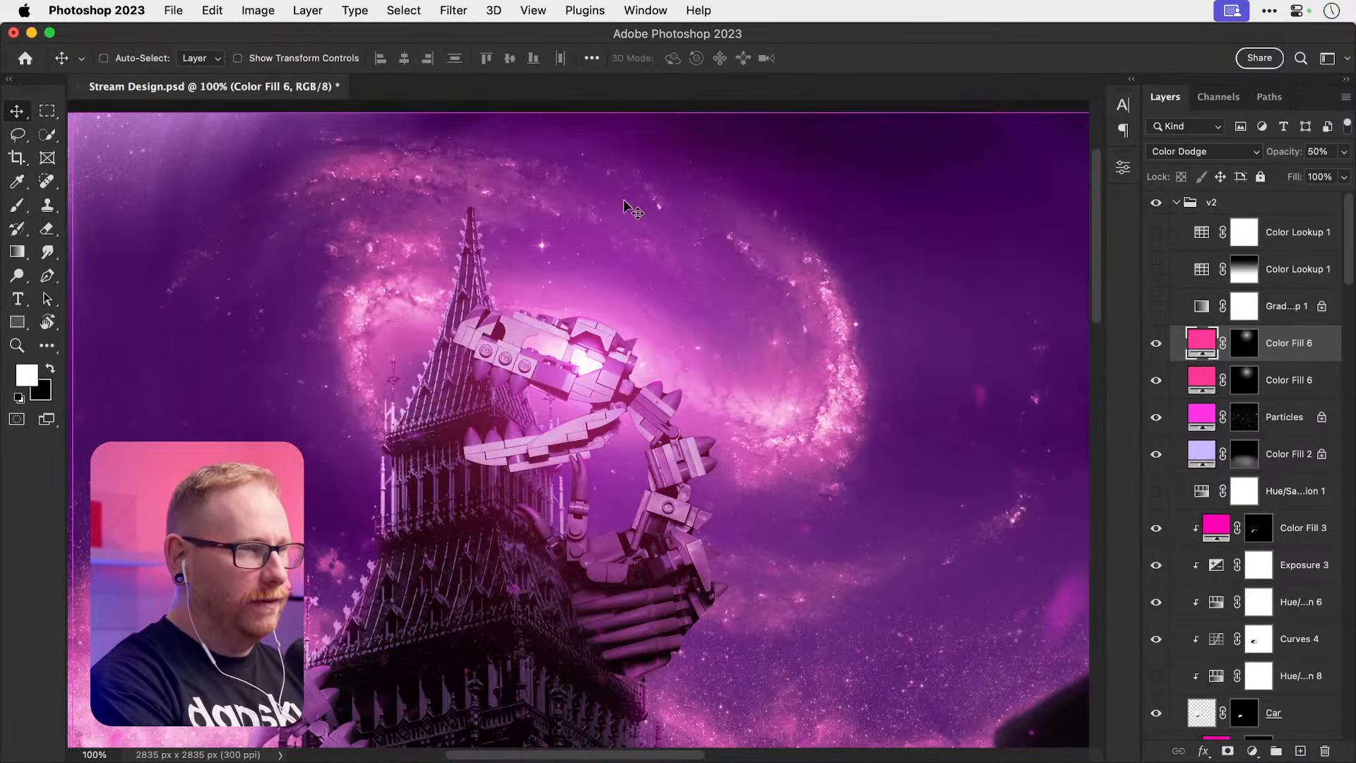
key("super+0")
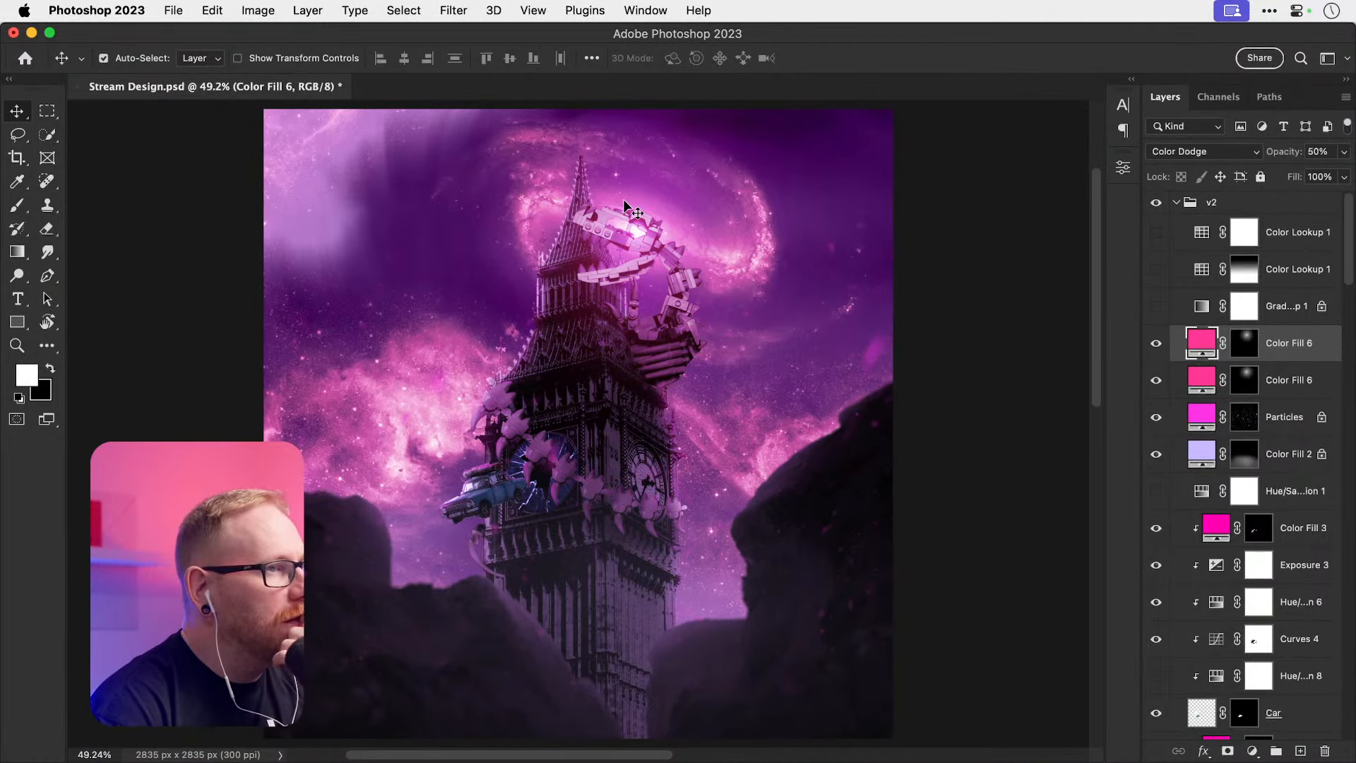
Step: Bring the hidden Layer 11 from the Cosmos group to the top of the stack, compare its Overlay effect, and delete it
right_click(744, 263)
left_click(777, 353)
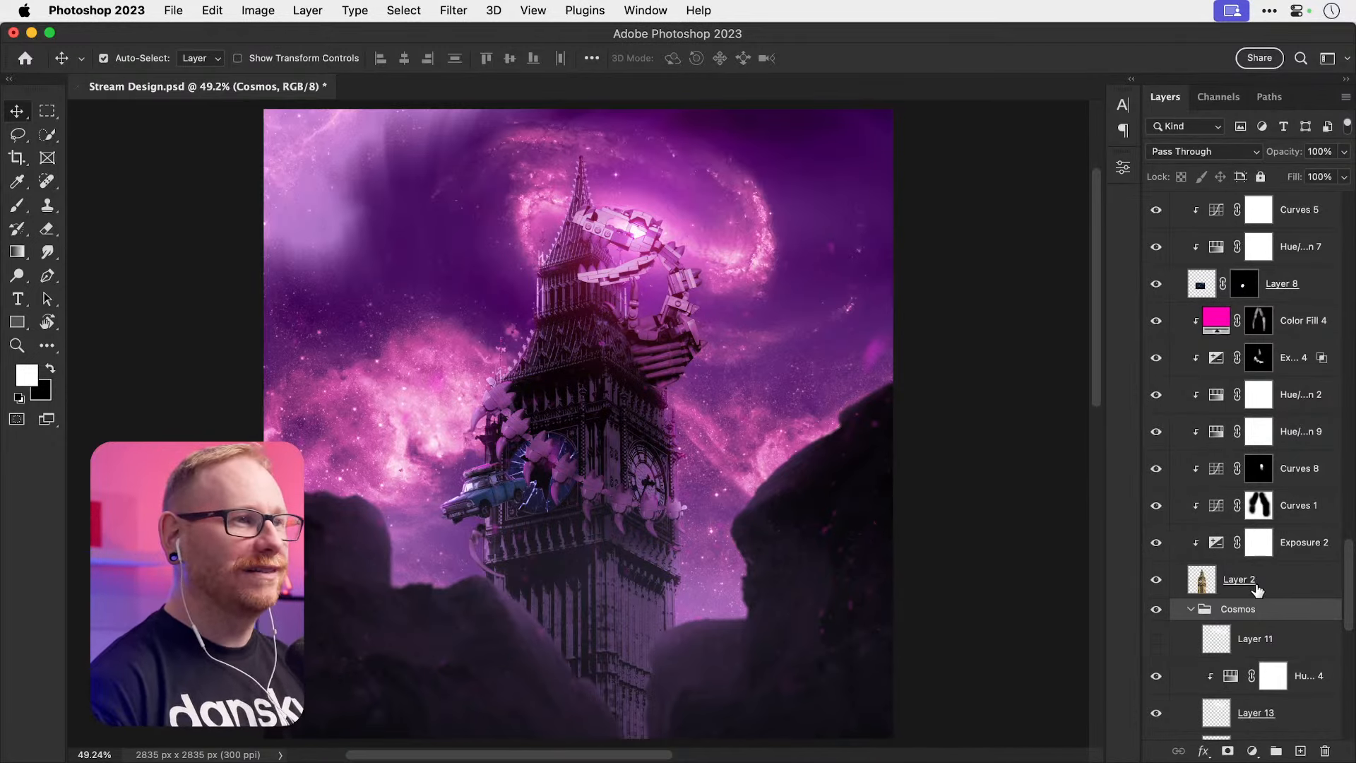
scroll(1265, 599, "down", 3)
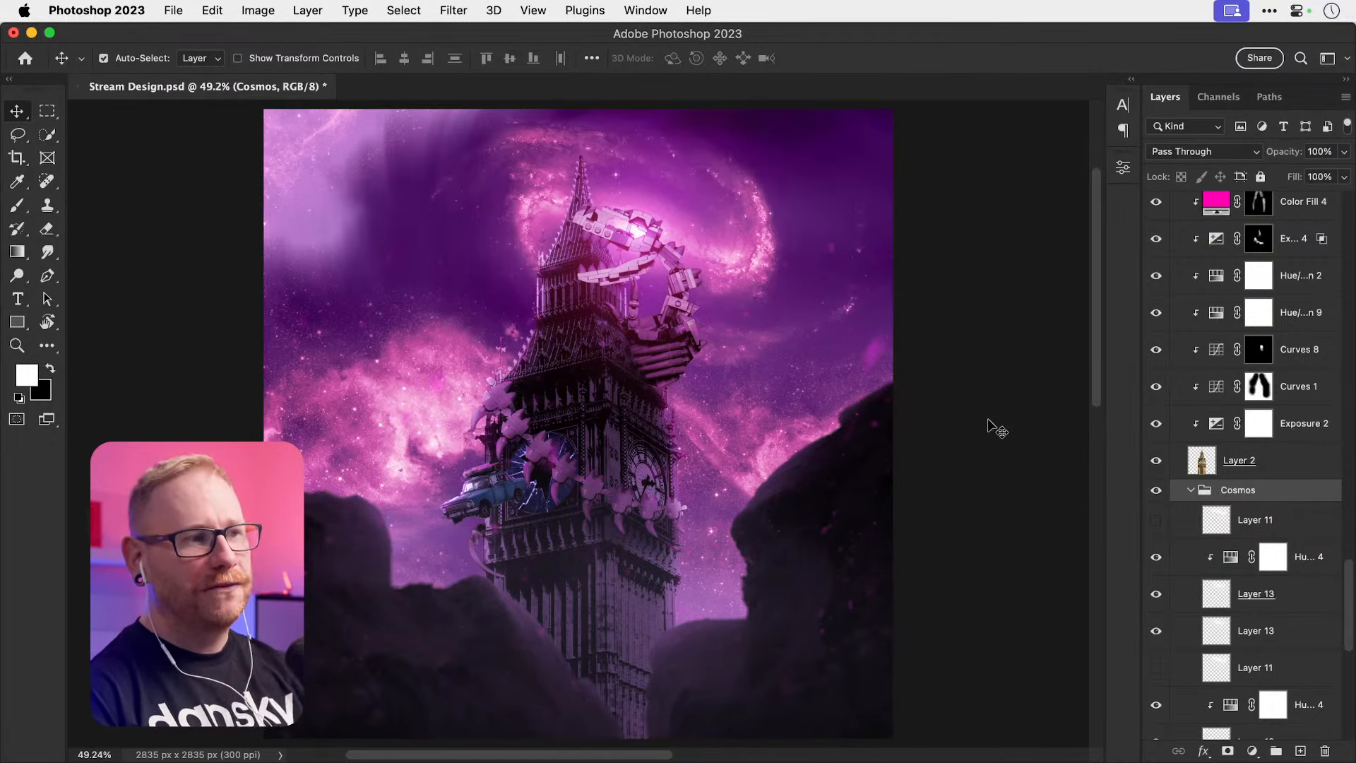
left_click(1268, 519)
key("shift+super+]")
left_click(1156, 211)
left_click(1159, 213)
left_click(1159, 214)
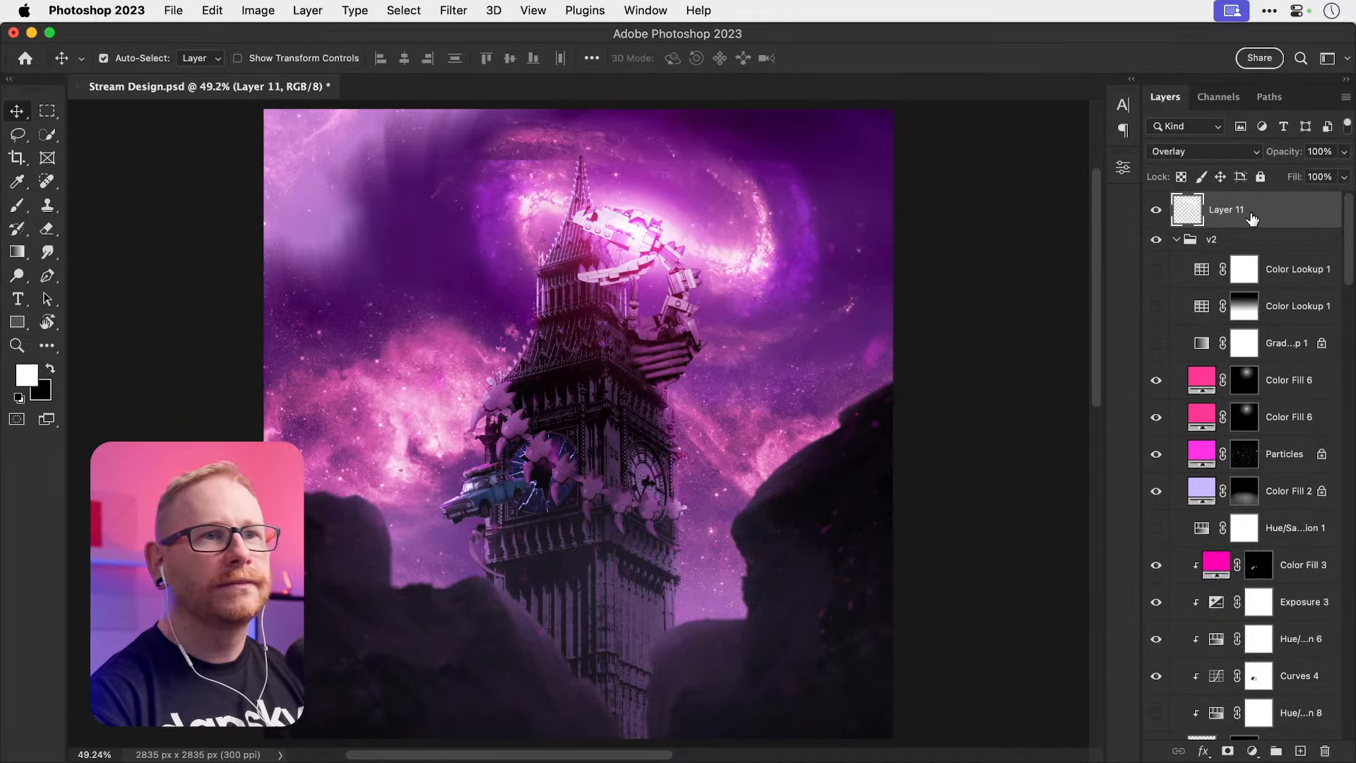
key("BackSpace")
Step: Compare the image with and without the Gradient Map 1 adjustment and leave it turned on
left_click(1156, 306)
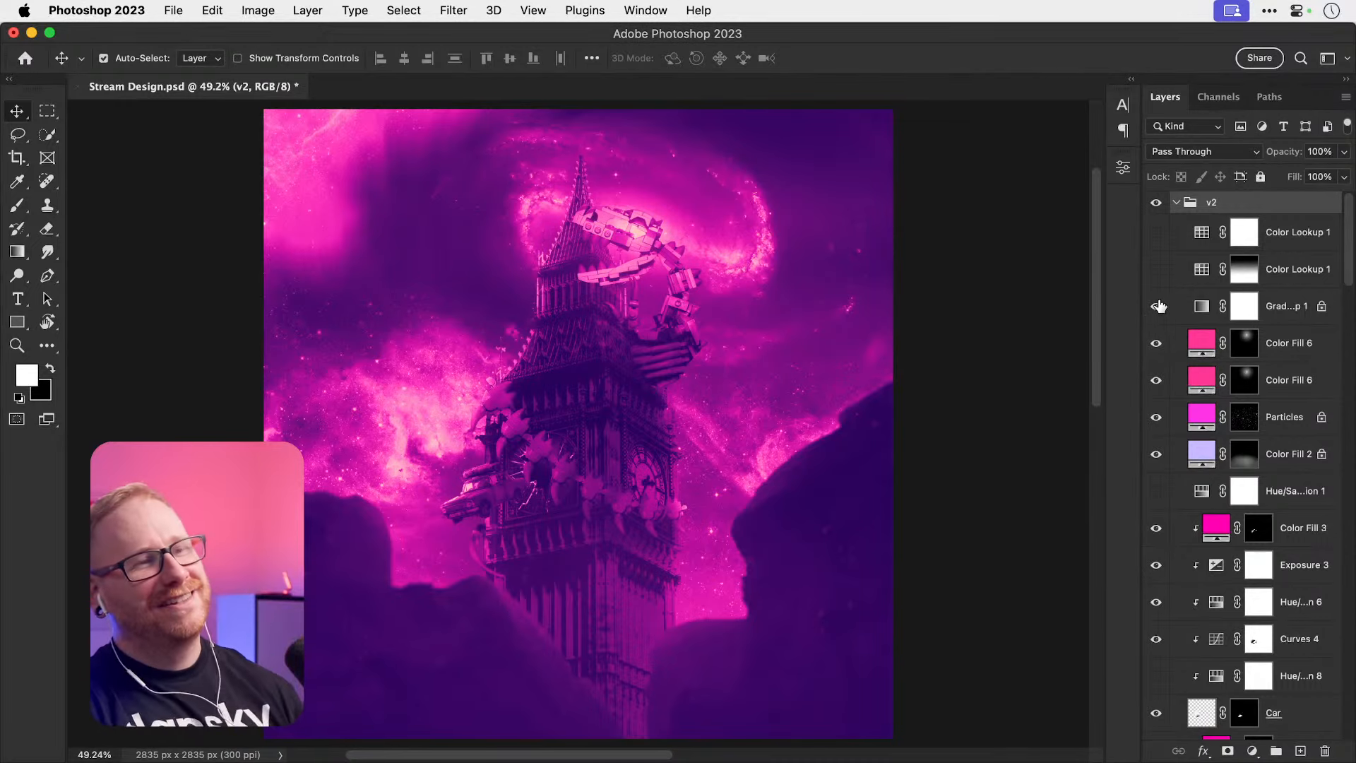
left_click(1157, 306)
left_click(1156, 306)
left_click(1157, 306)
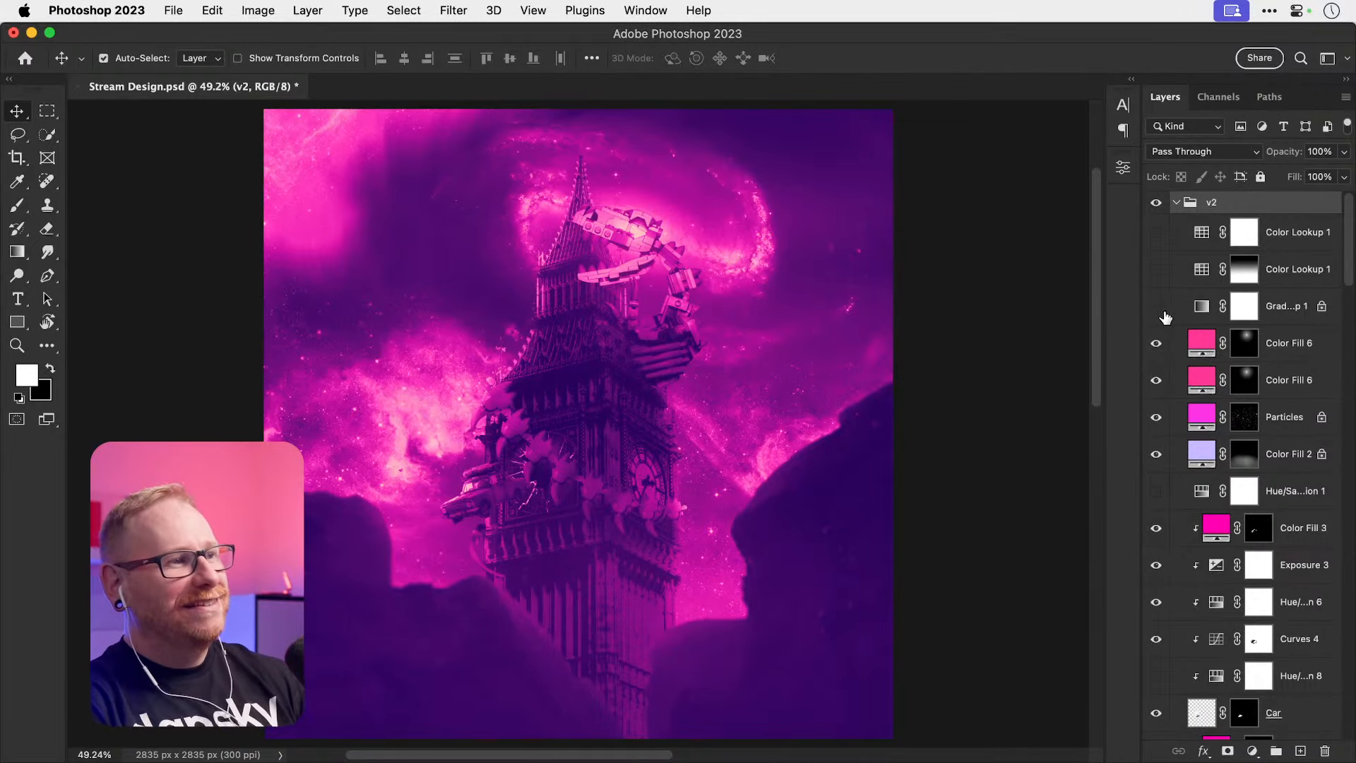
left_click(1159, 310)
Step: Add the text "Crashed" over the rocks at the lower left of the artwork and scale it up to title size
key("t")
left_click(308, 585)
type("Crashed")
key("super+Return")
key("super+t")
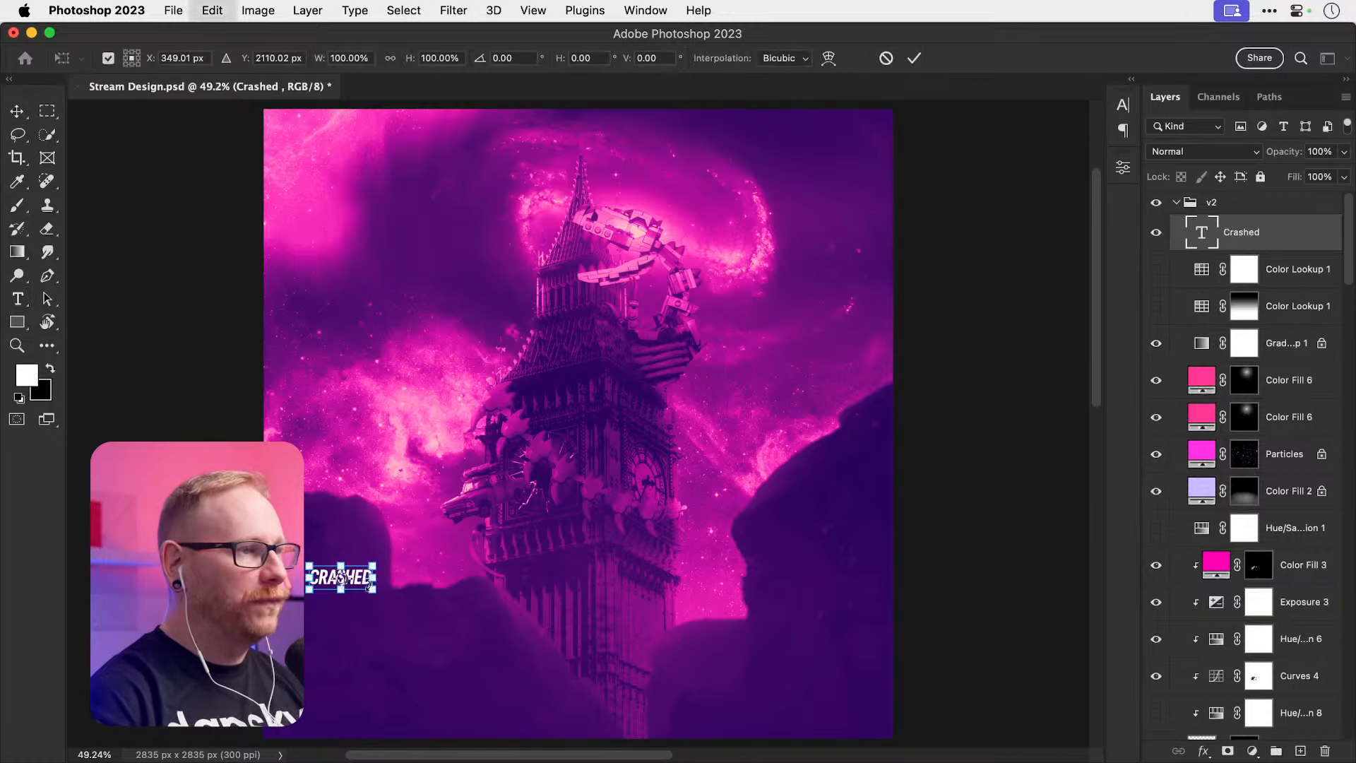
left_click_drag(379, 563, 443, 524)
key("Return")
key("v")
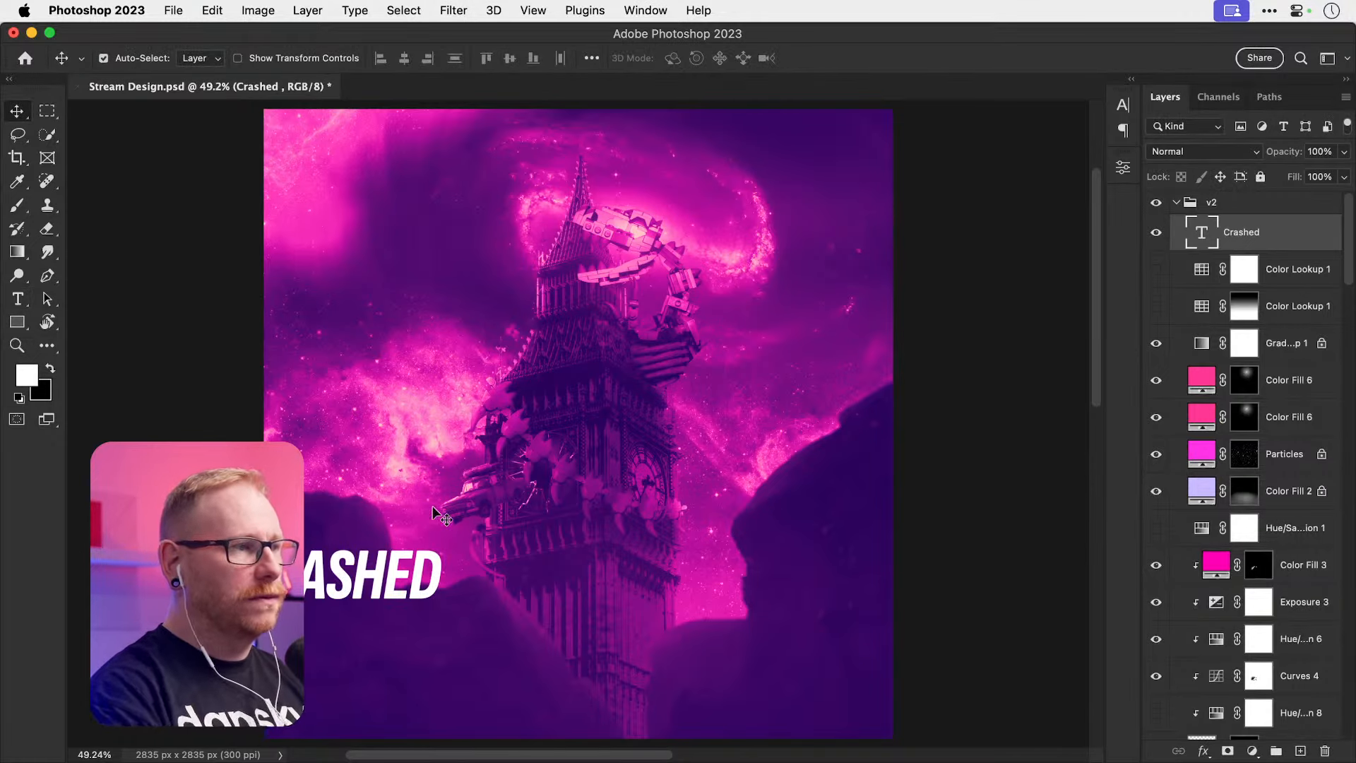
Step: Reposition the Crashed text, place a copy of it underneath, and change the copy's wording to "Before"
left_click_drag(354, 585, 435, 644)
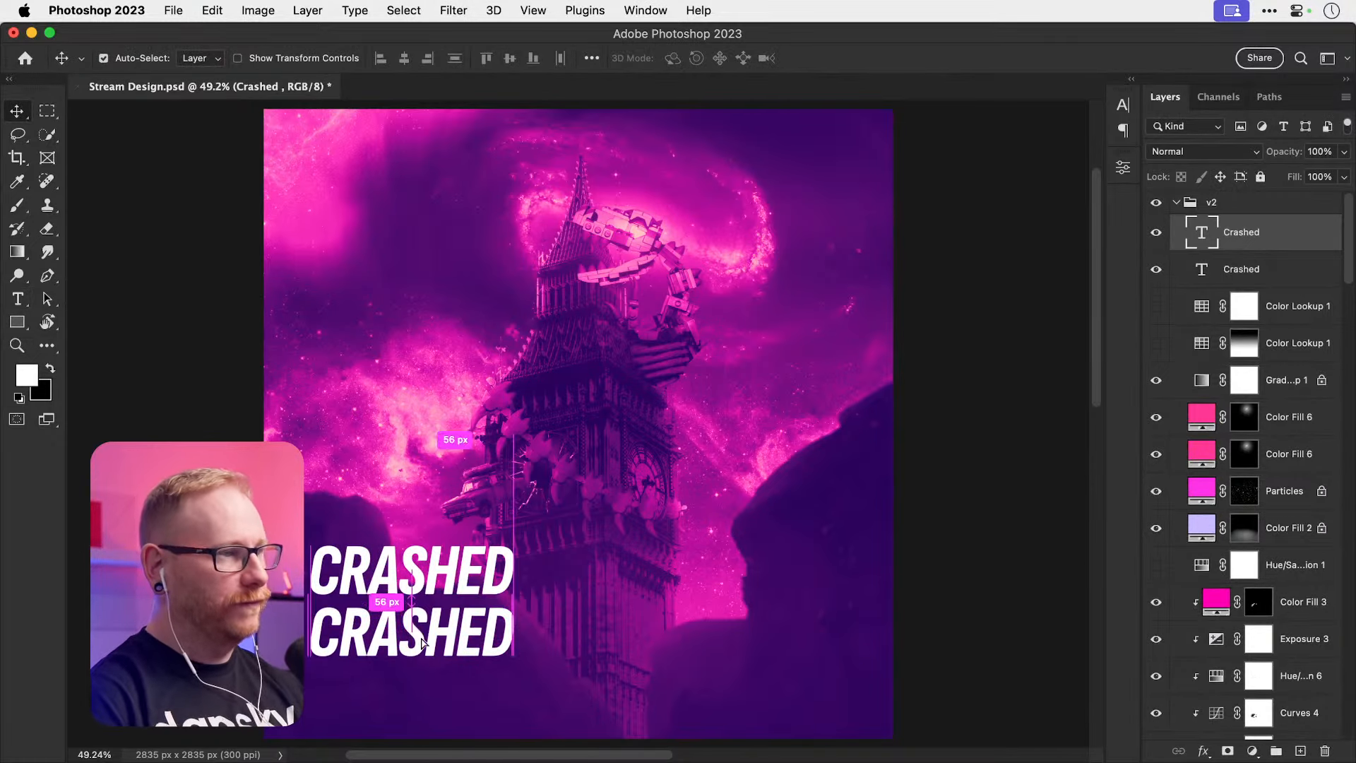
double_click(424, 614)
type("BEFORE")
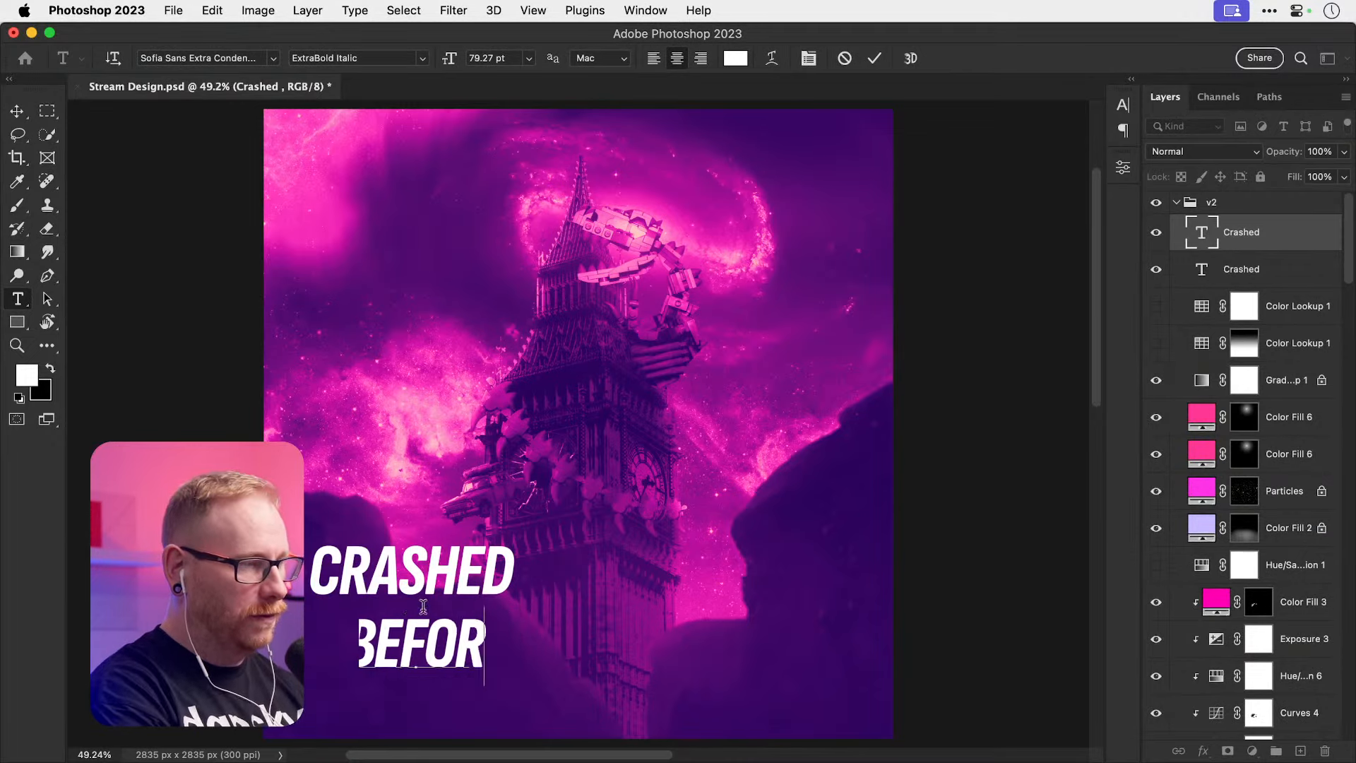
left_click(17, 110)
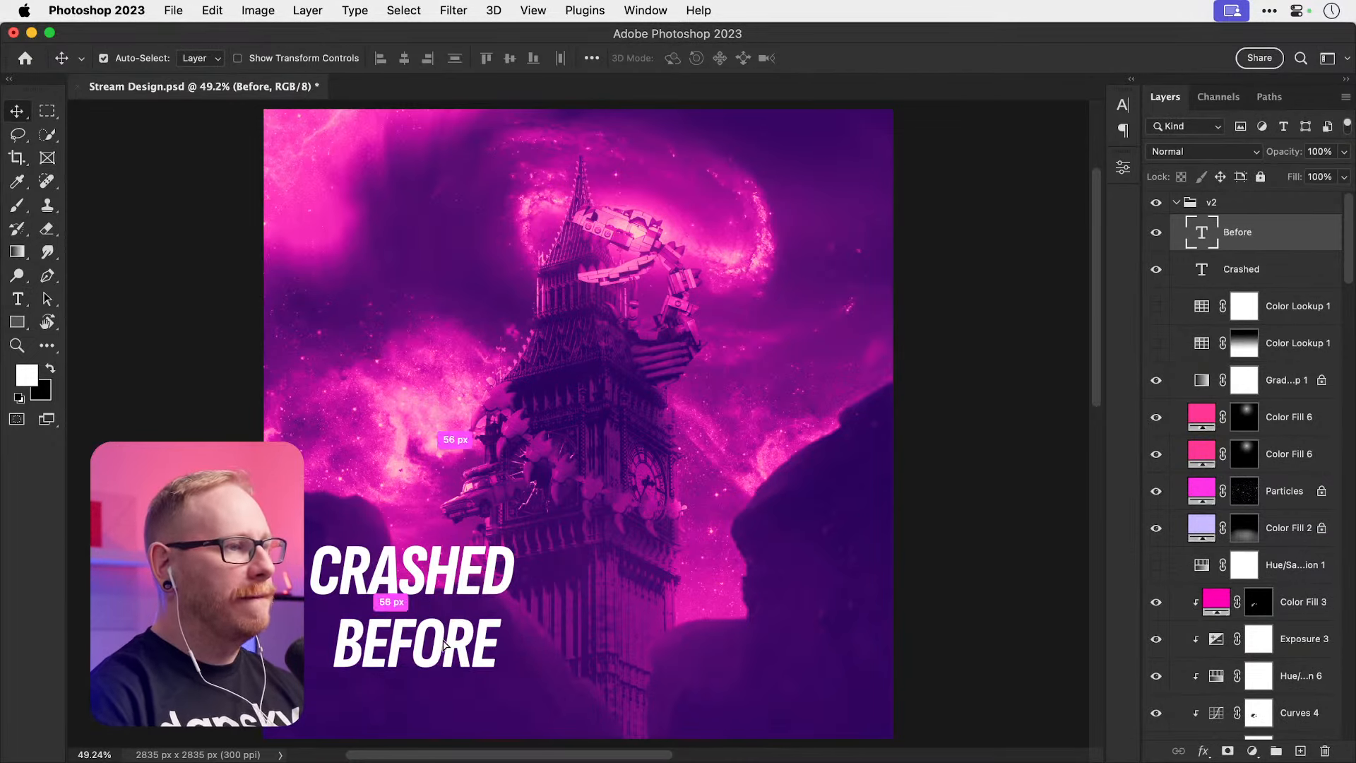
Step: Duplicate the Before text below itself and change the copy's wording to "Saving"
left_click_drag(444, 665, 391, 675)
key("t")
left_click(428, 675)
key("super+a")
type("Saving")
left_click(17, 111)
Step: Nudge the Before and Saving lines up to tighten the title's spacing, and fine-tune the position of Saving
scroll(338, 684, "up", 2)
left_click(411, 583, "shift")
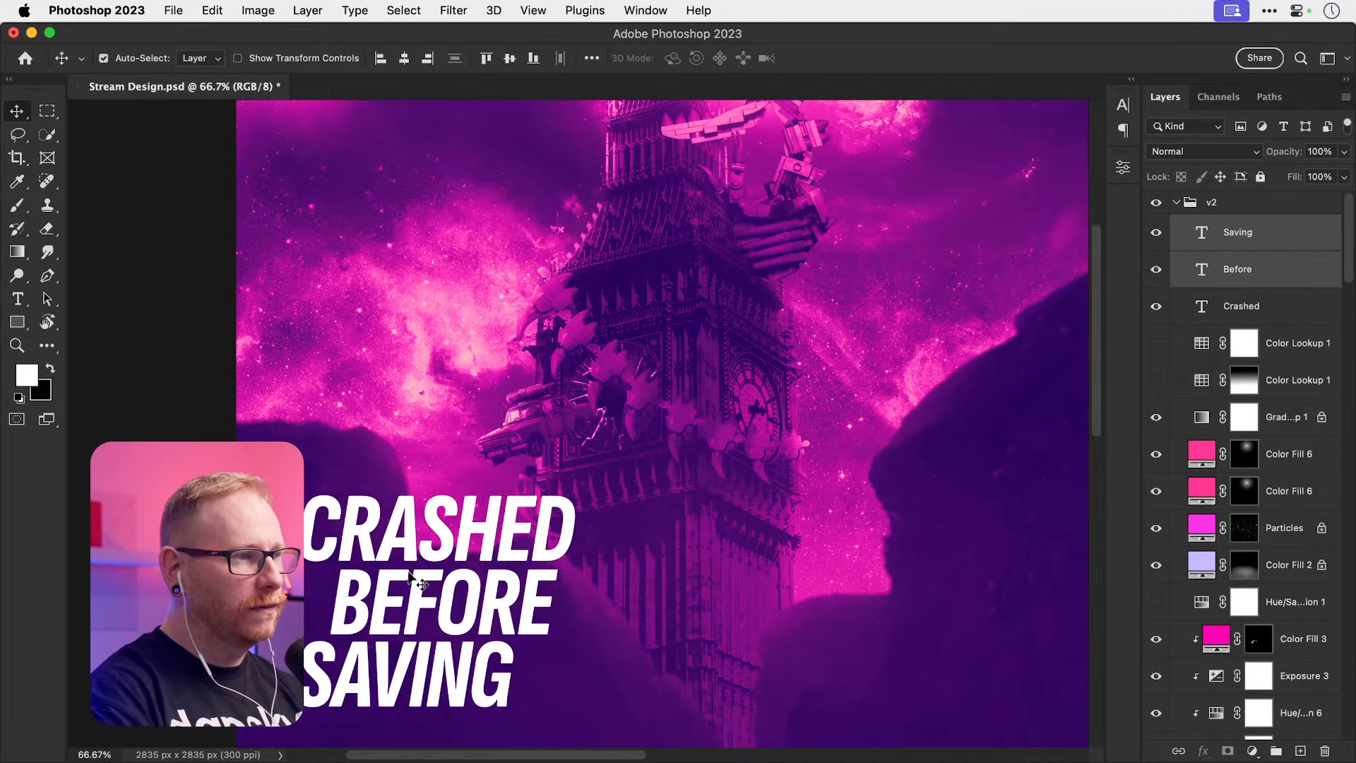
key("shift+Up")
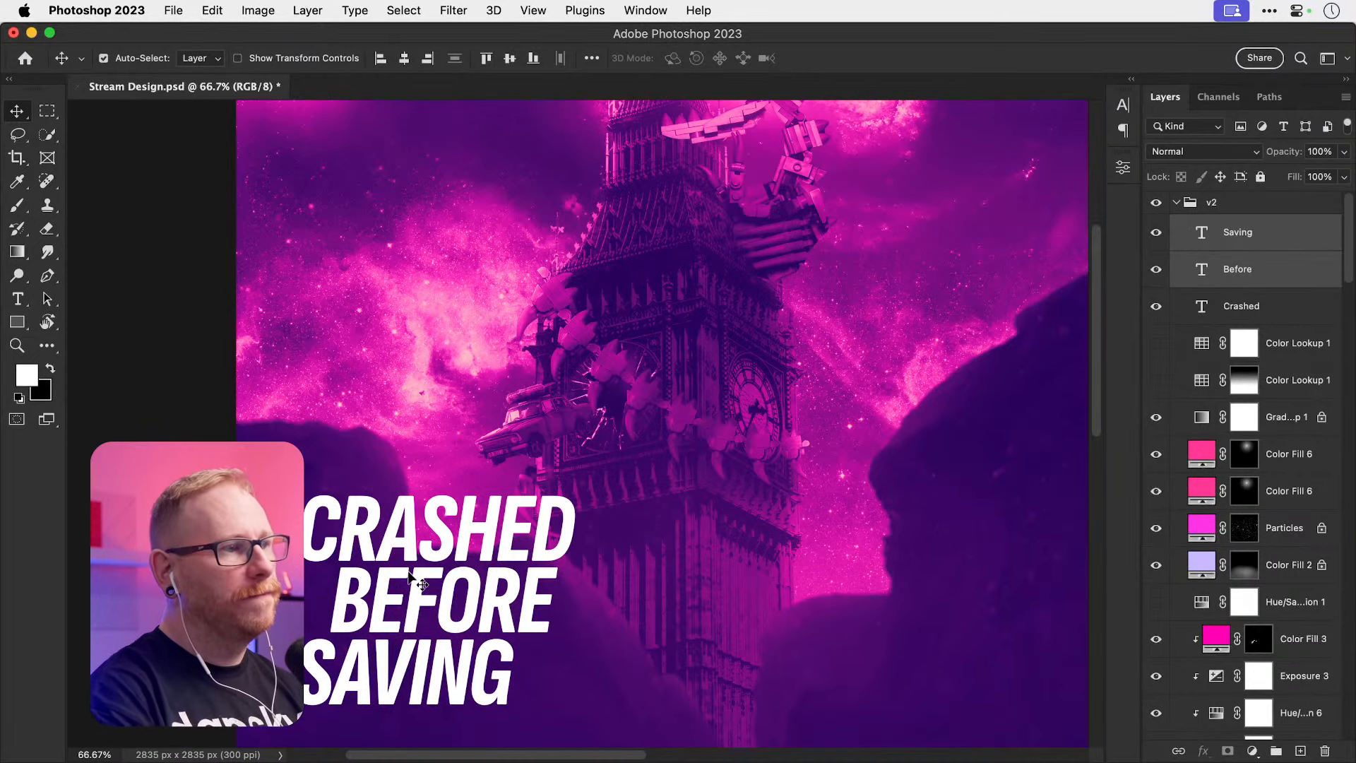
left_click(453, 461)
mouse_move(457, 671)
left_mouse_down()
mouse_move(515, 671)
mouse_move(447, 668)
left_mouse_up()
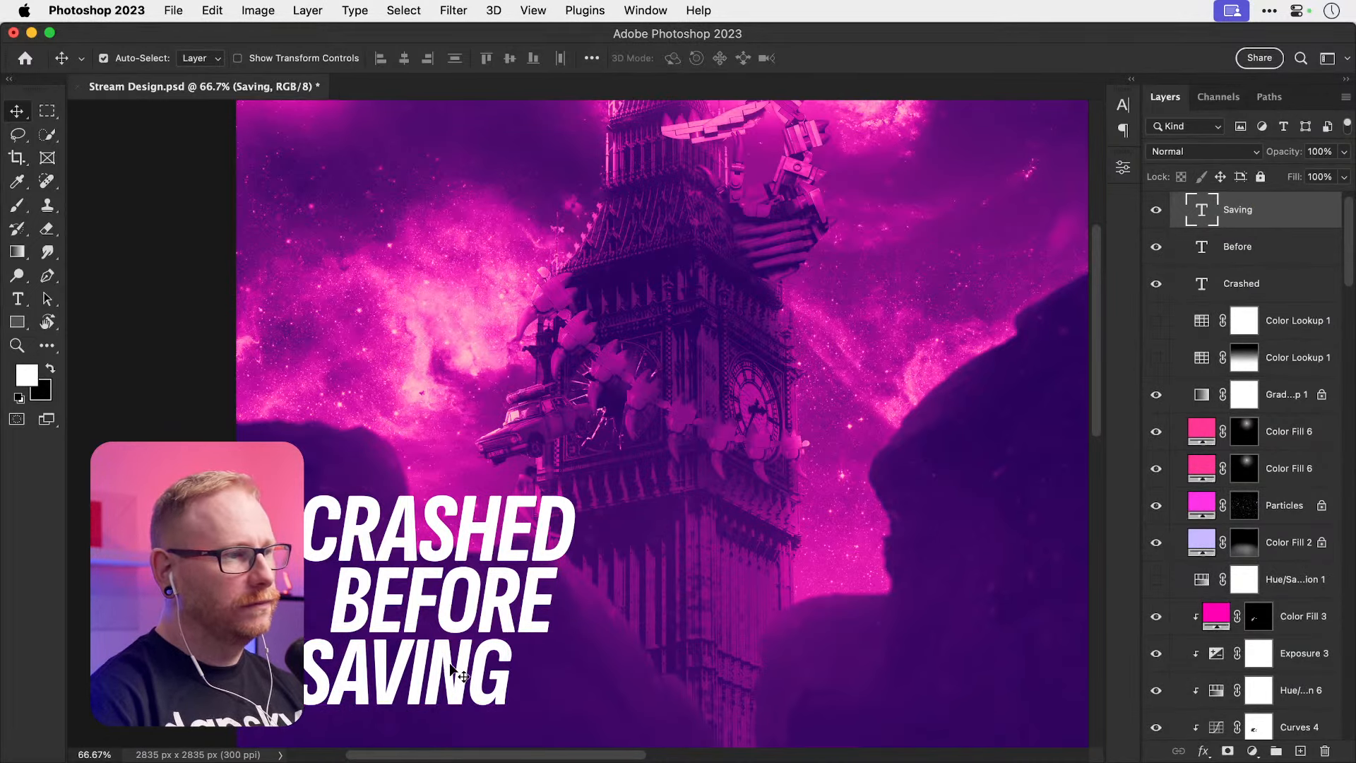
Step: Try the Overlay blend mode on all three title text layers together and return them to Normal
left_click(420, 595, "shift")
left_click(436, 515, "shift")
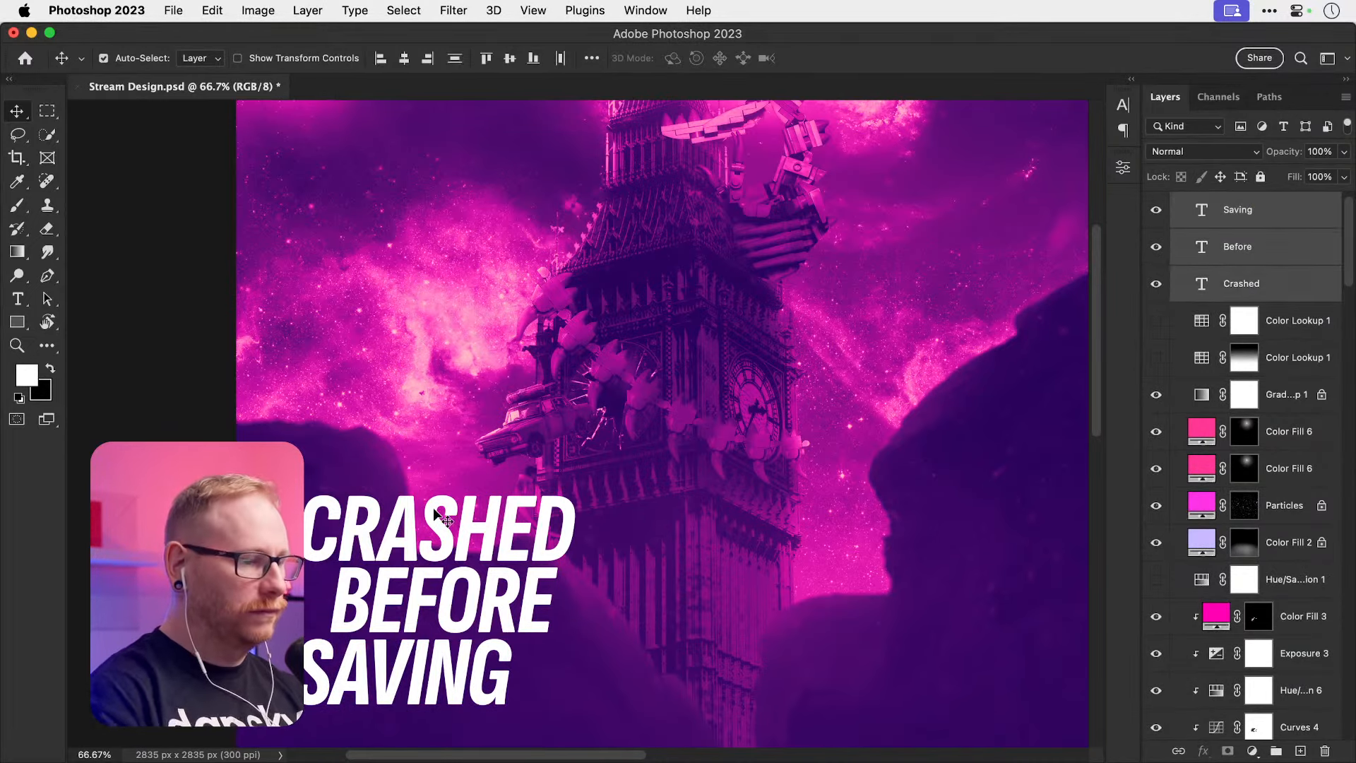
key("super+0")
left_click(1194, 152)
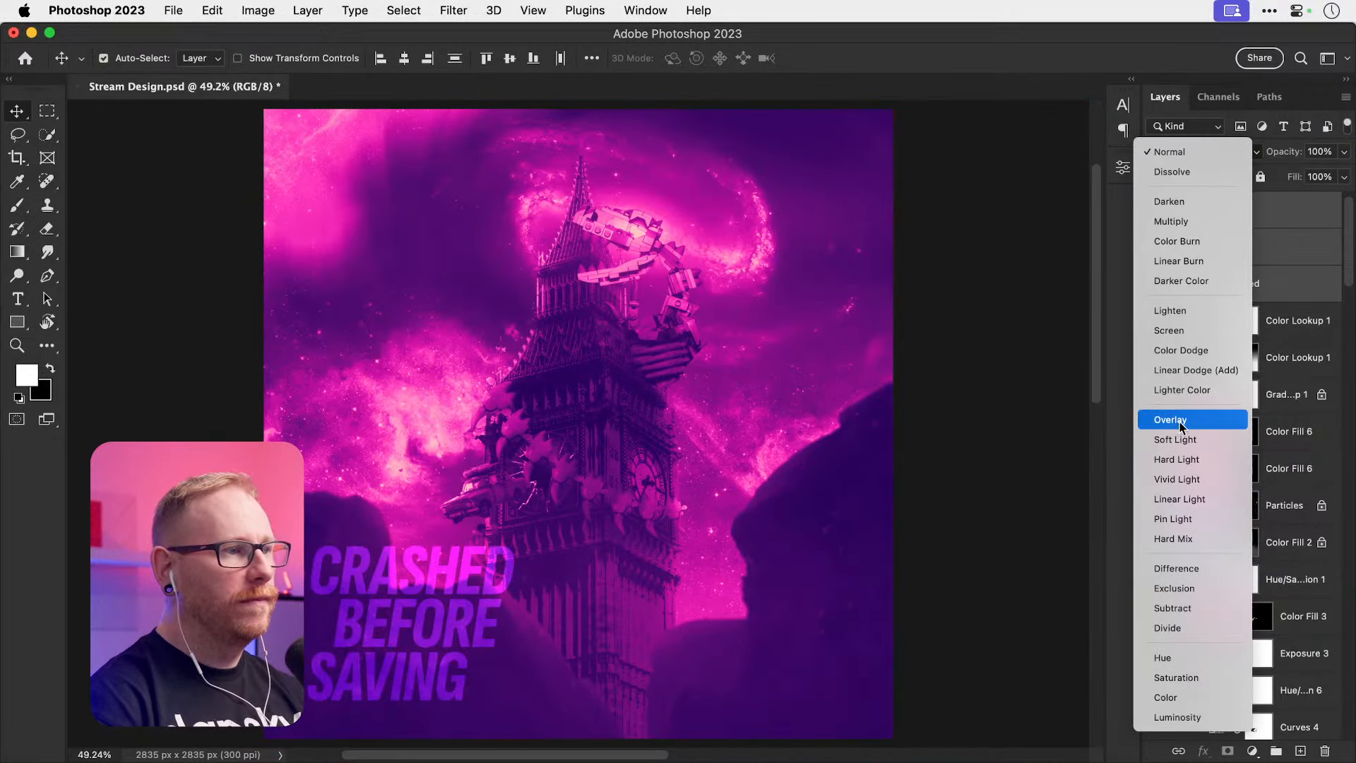
left_click(1219, 159)
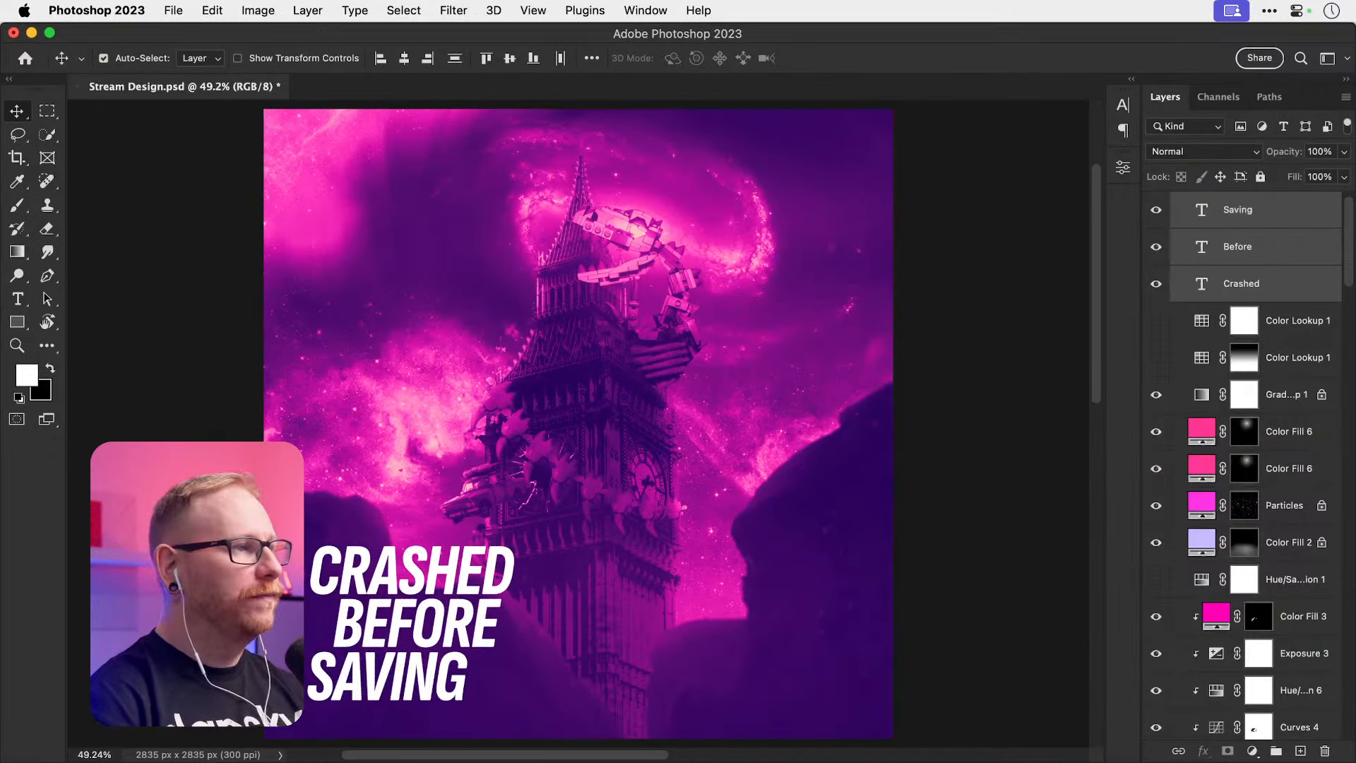
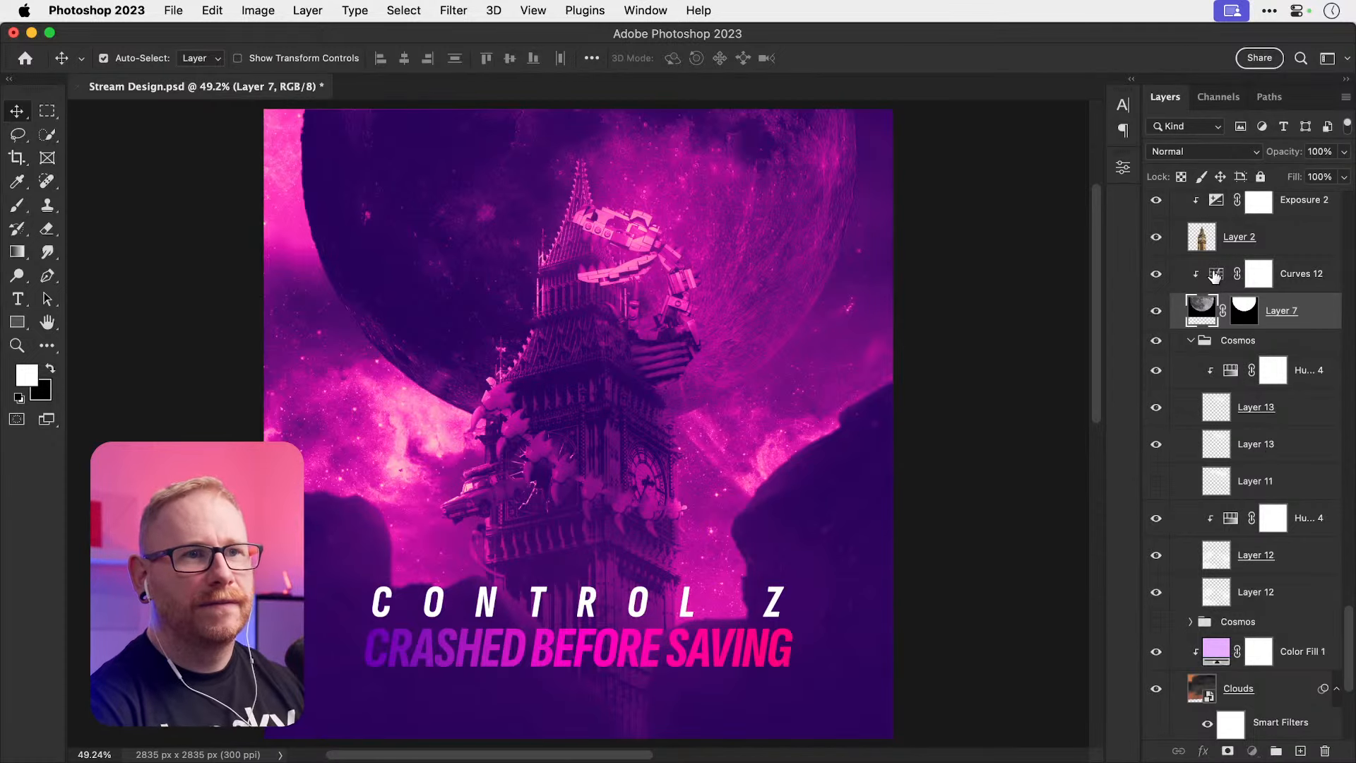
Step: Add an Exposure adjustment clipped to the planet layer above Curves 12, with Gamma Correction set to 0.41
left_click(1259, 274)
left_click(1252, 751)
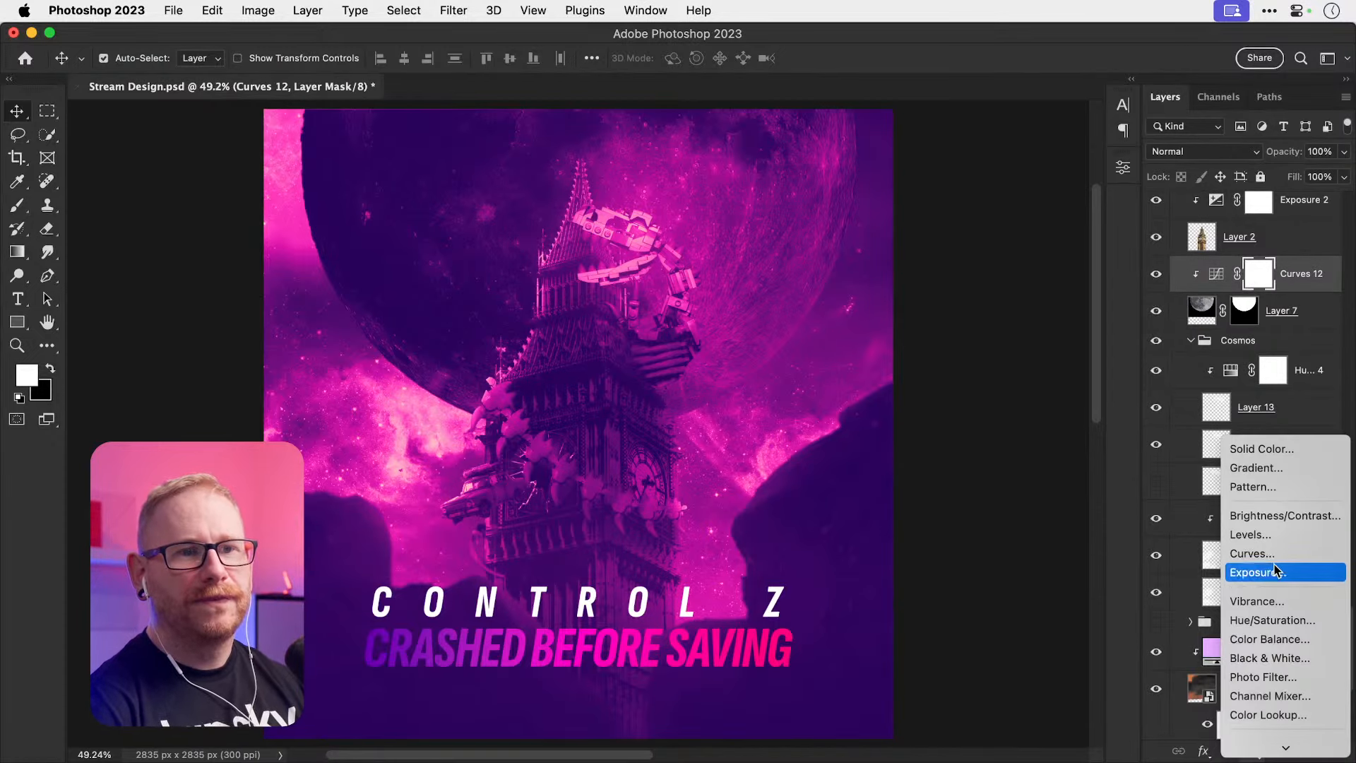
left_click(1258, 572)
left_click(972, 736)
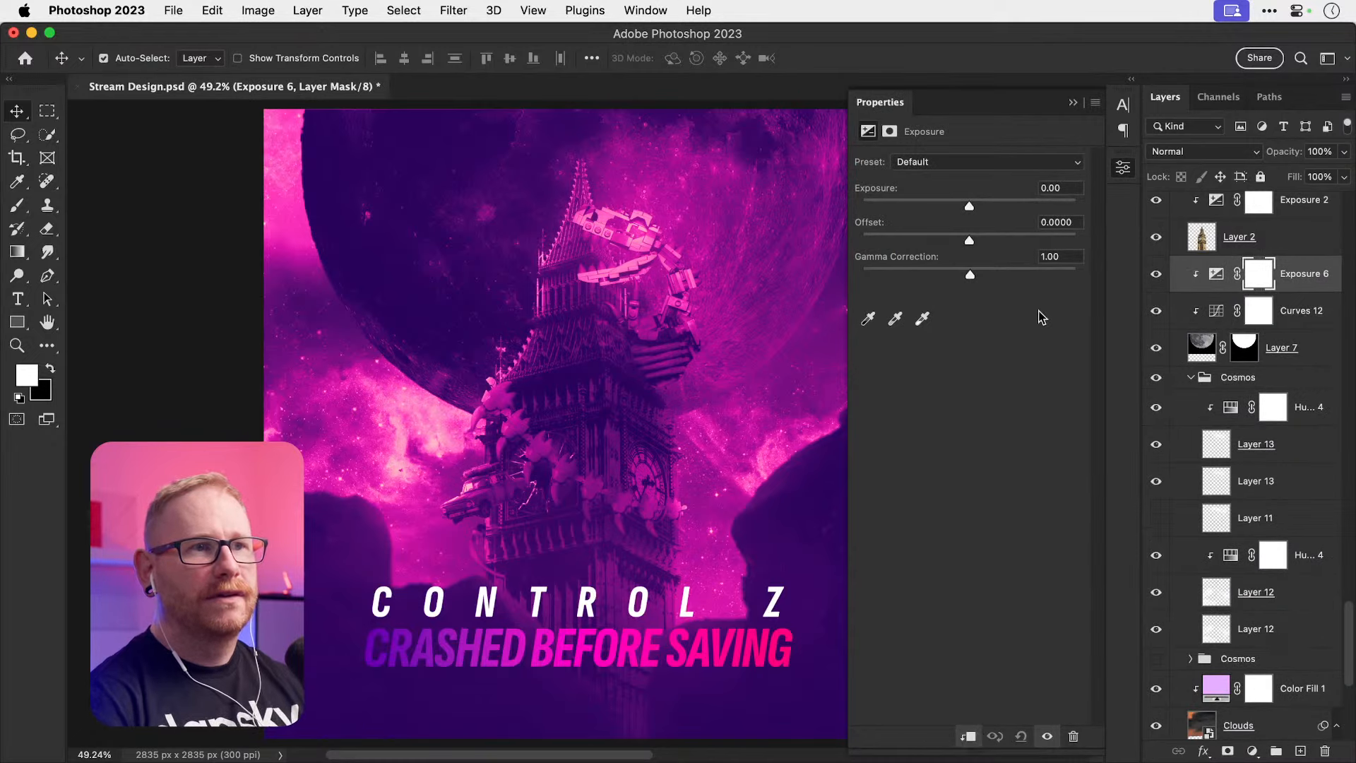
left_click_drag(1015, 274, 1031, 274)
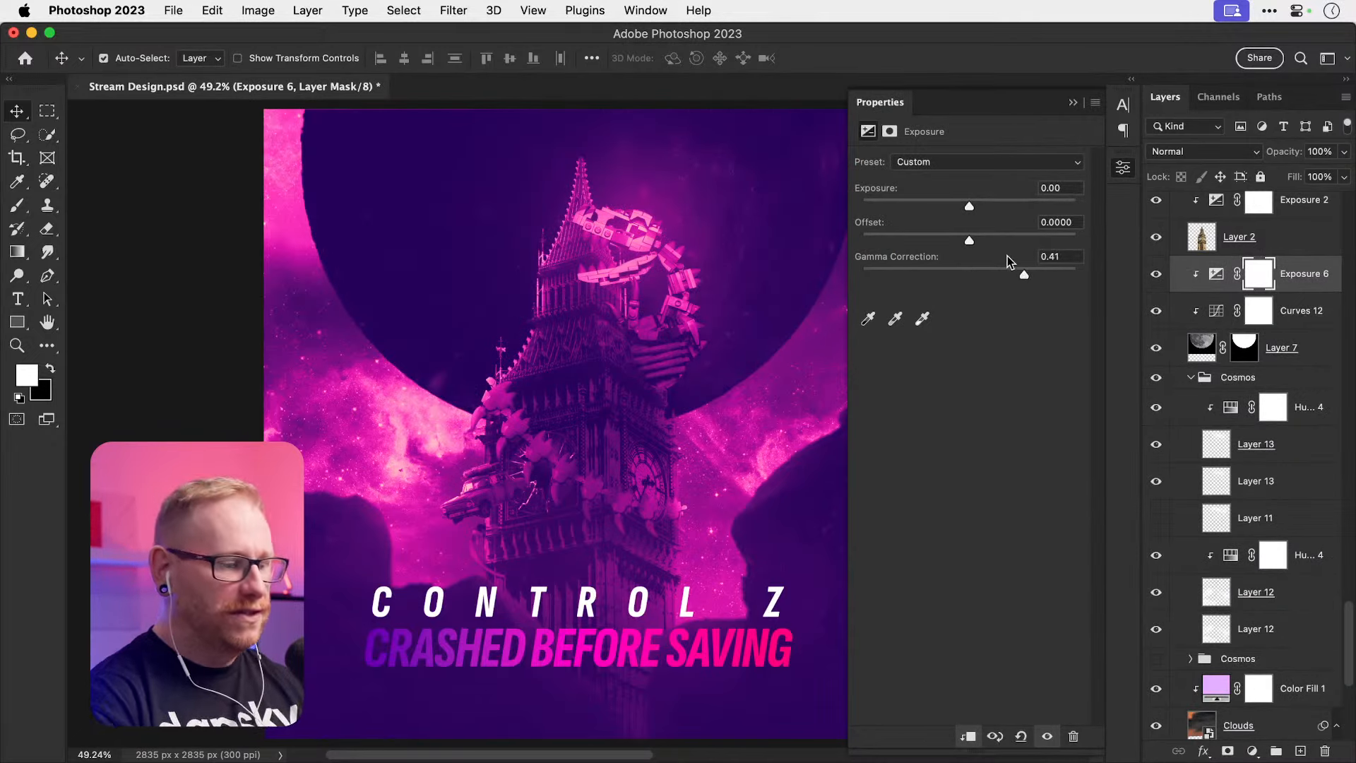
Step: Invert the Exposure 6 mask and paint it back over the planet's upper area with a 2000 px white brush
key("super+i")
key("super+minus")
key("b")
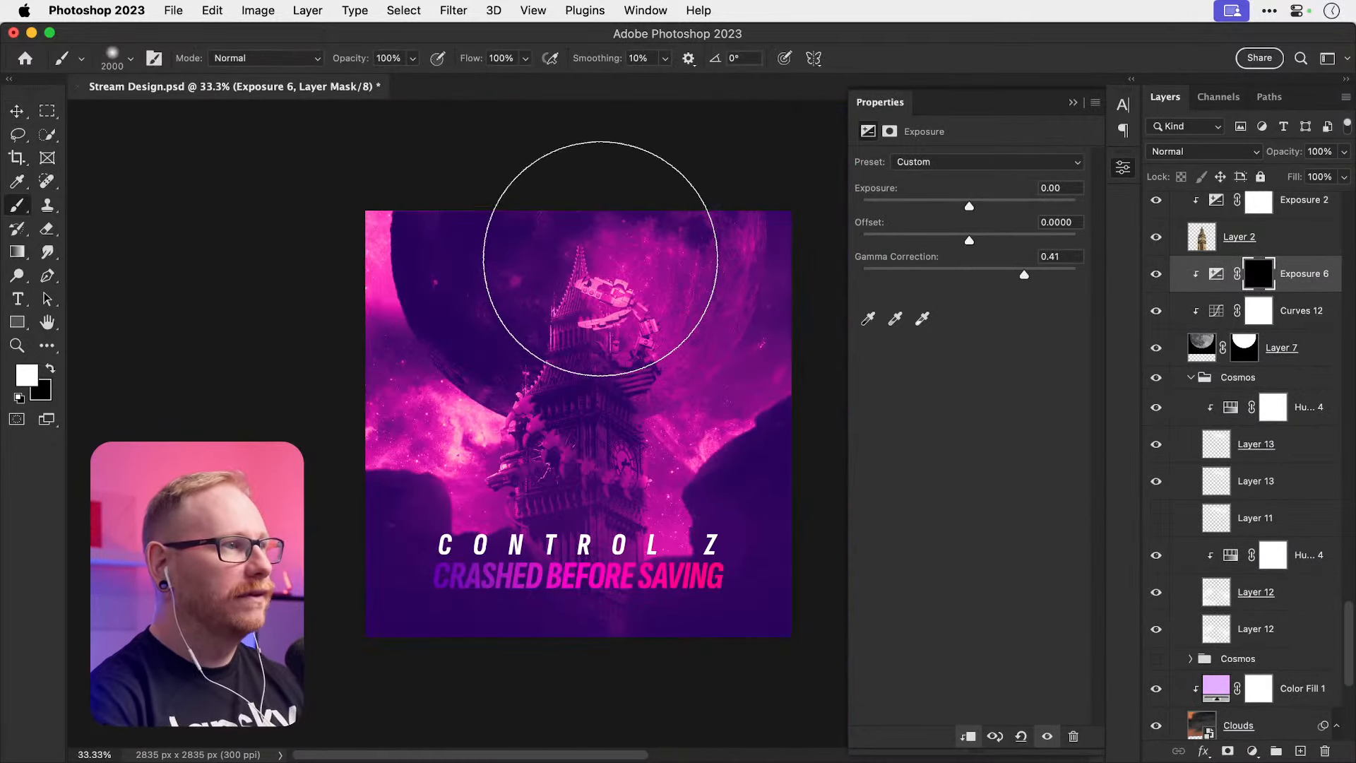
mouse_move(600, 259)
left_mouse_down()
mouse_move(587, 217)
mouse_move(615, 191)
mouse_move(527, 234)
mouse_move(553, 224)
mouse_move(576, 239)
mouse_move(559, 294)
mouse_move(582, 232)
left_mouse_up()
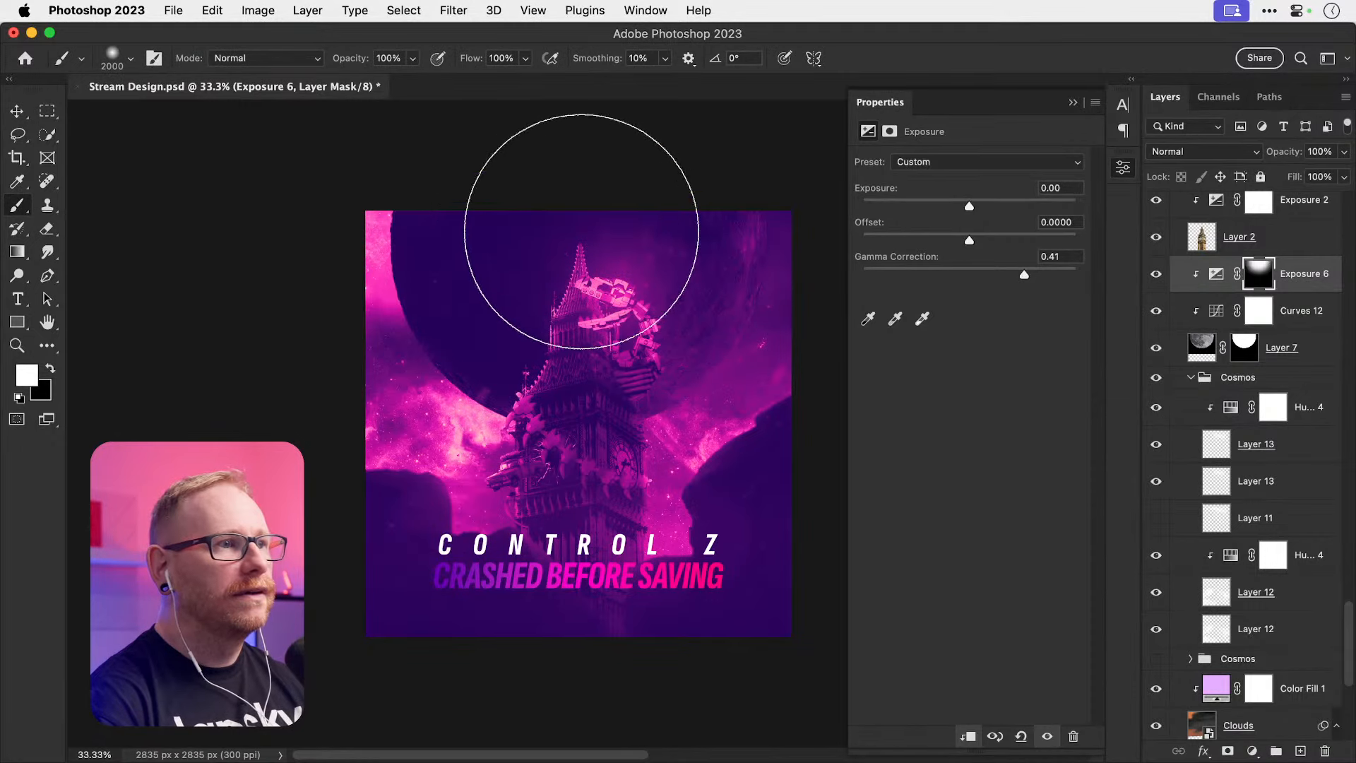
Step: Add a saturated magenta Solid Color fill clipped to the planet and set it to Linear Dodge (Add)
left_click(1256, 750)
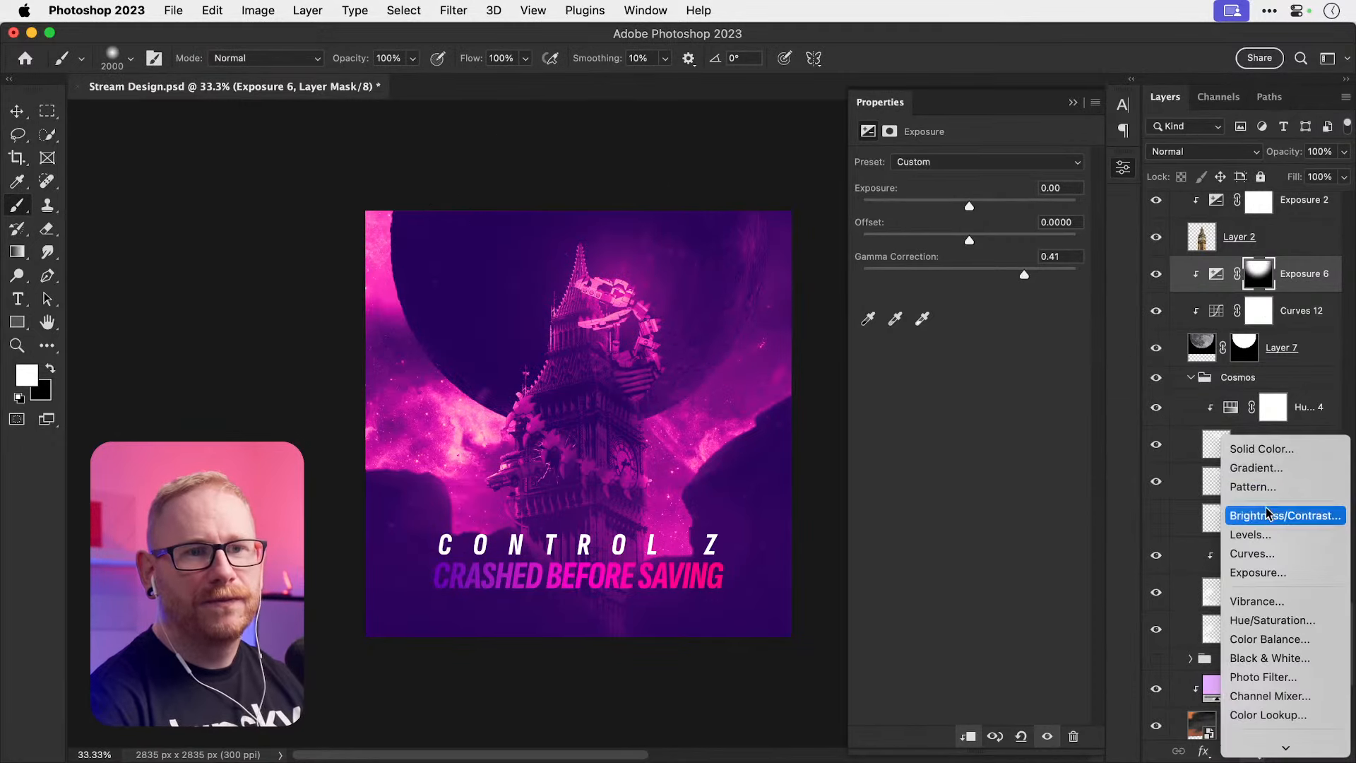
left_click(1259, 445)
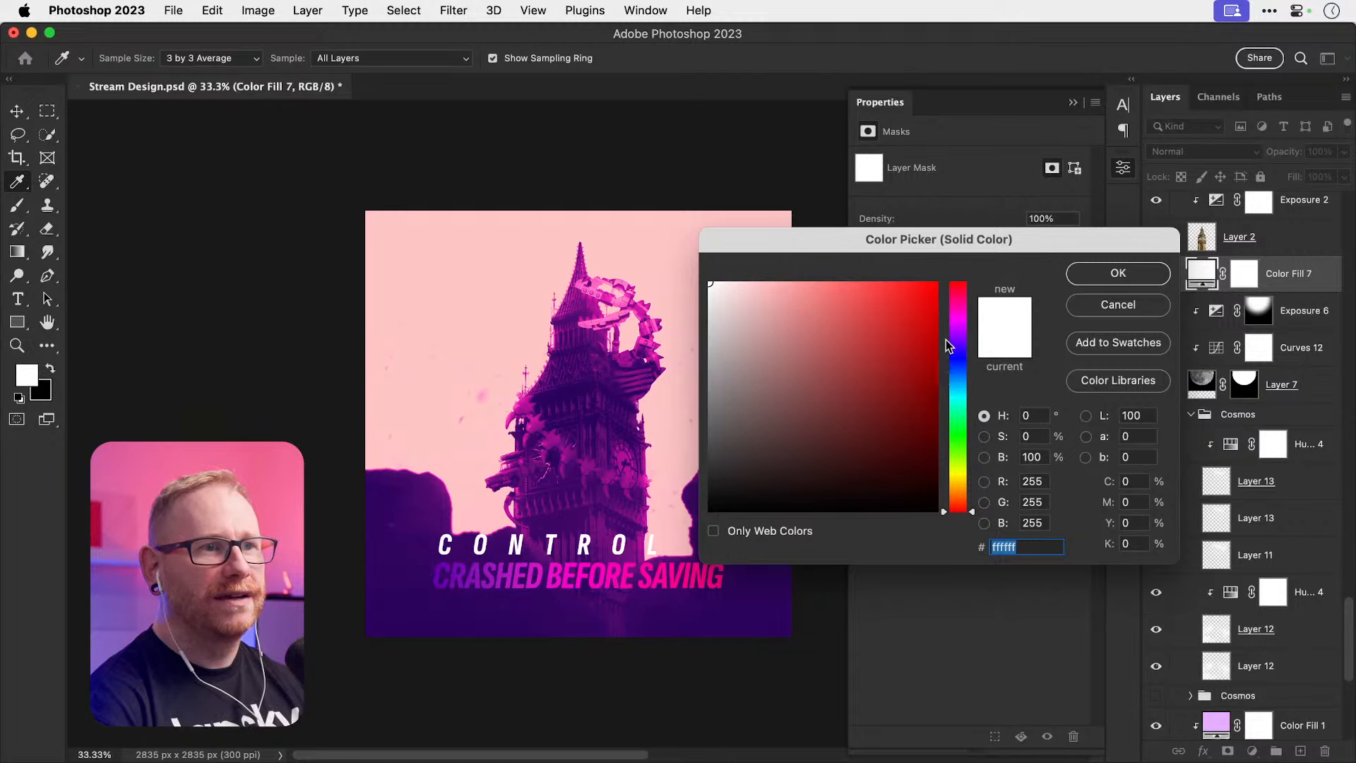
left_click(959, 310)
left_click(919, 284)
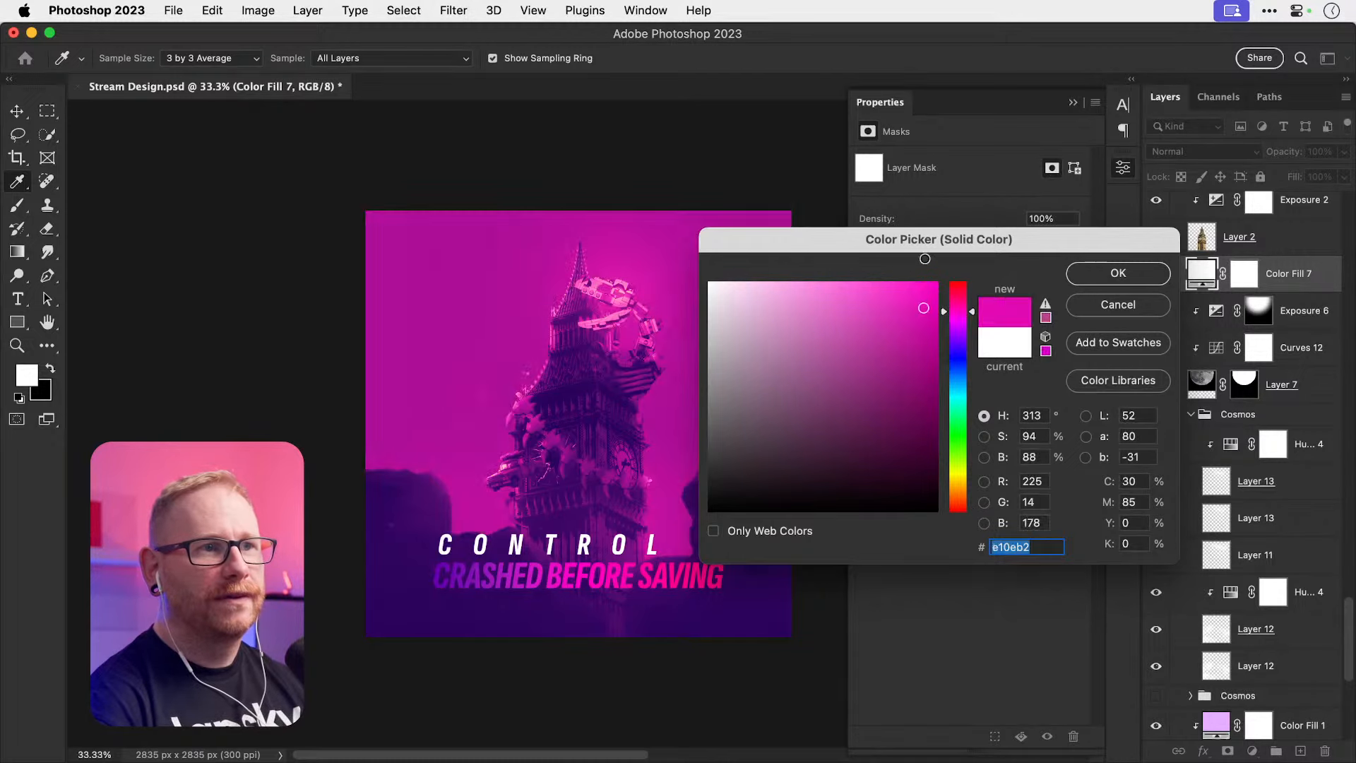
left_click(1108, 273)
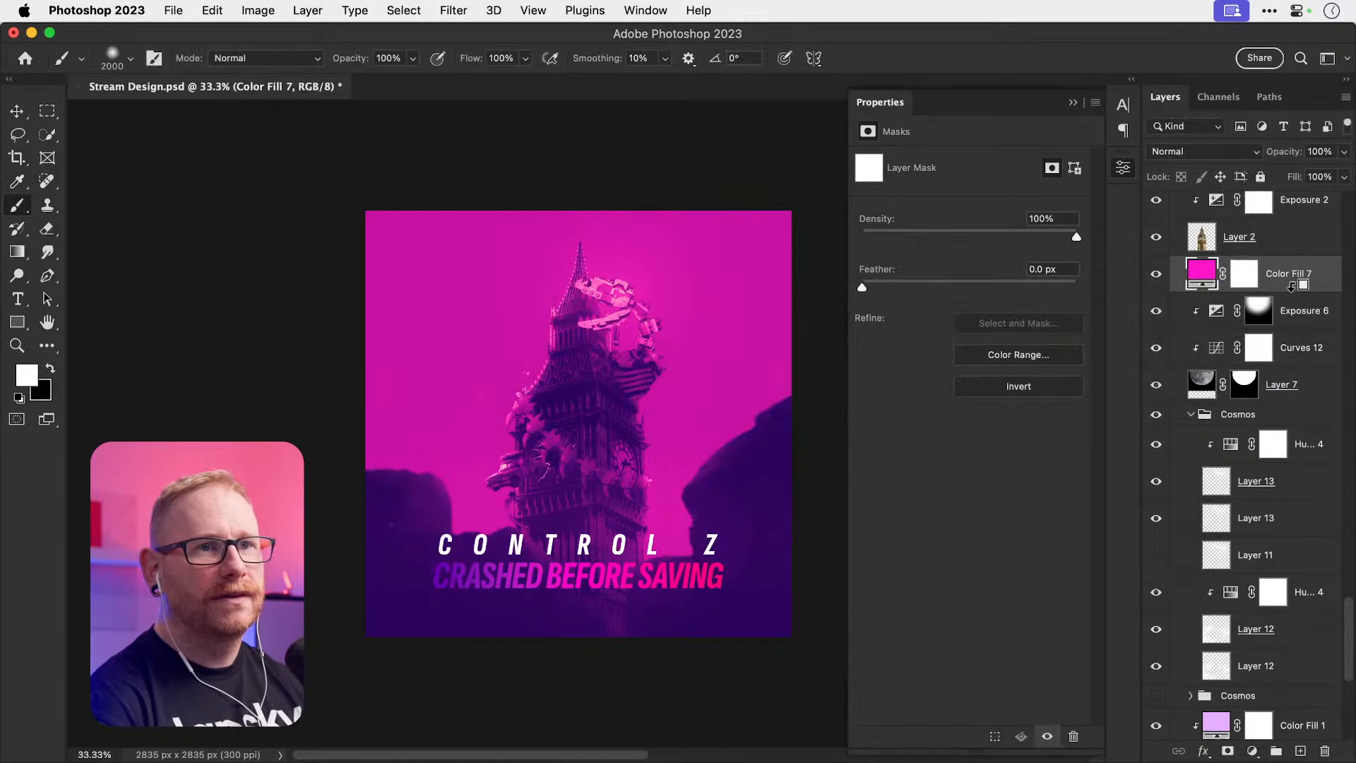
left_click(1297, 289, "alt")
left_click(1228, 152)
left_click(1196, 370)
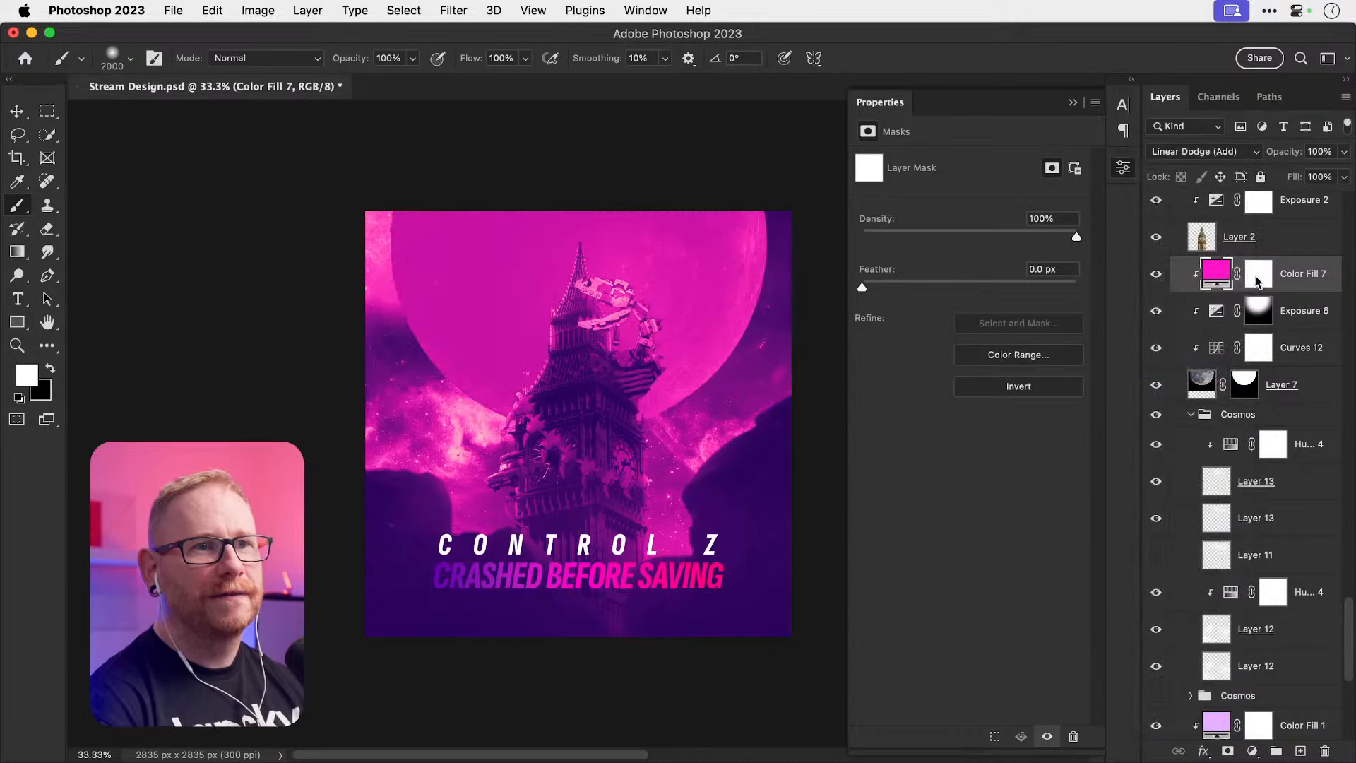
Step: Invert the Color Fill 7 mask and paint a soft magenta glow along the planet's lower right edge at 30% brush opacity
left_click(1256, 273)
key("super+i")
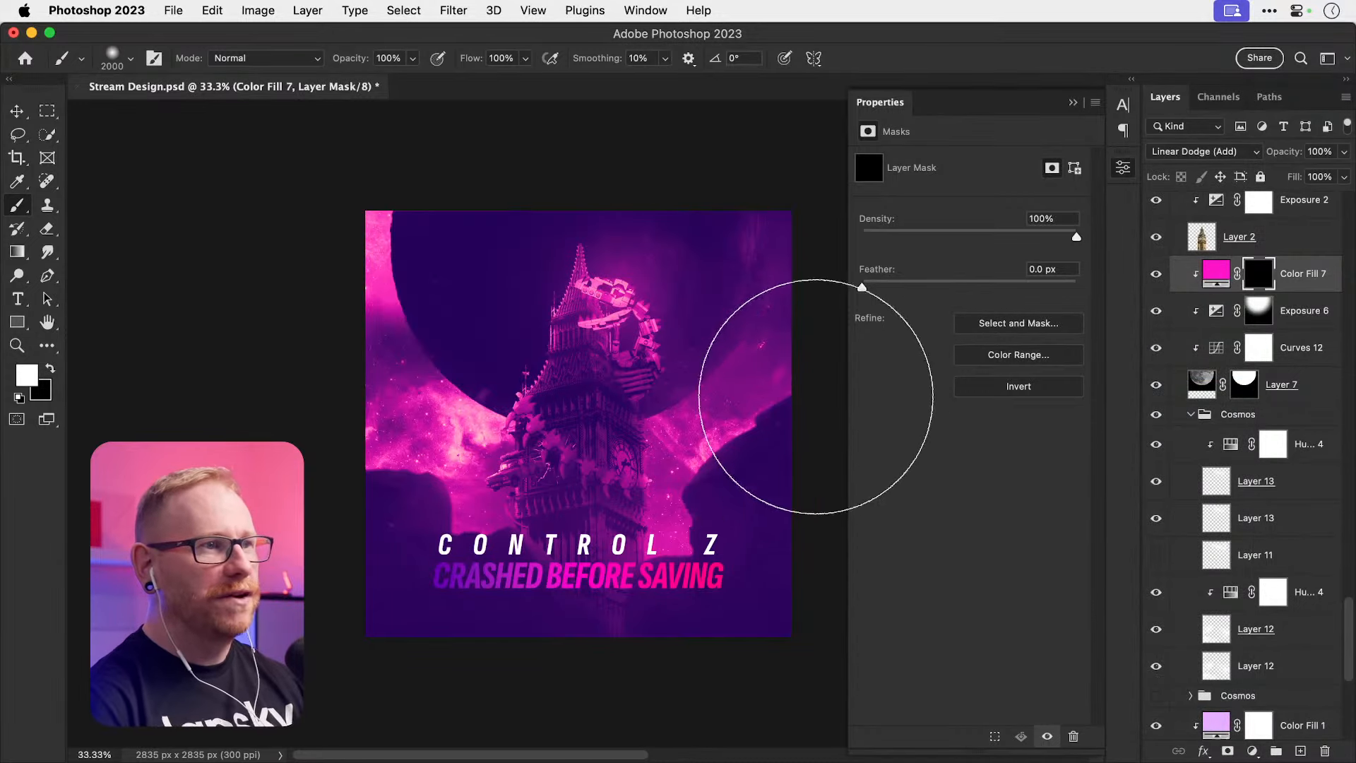
key("bracketleft")
key("bracketleft")
key("bracketleft")
key("bracketleft")
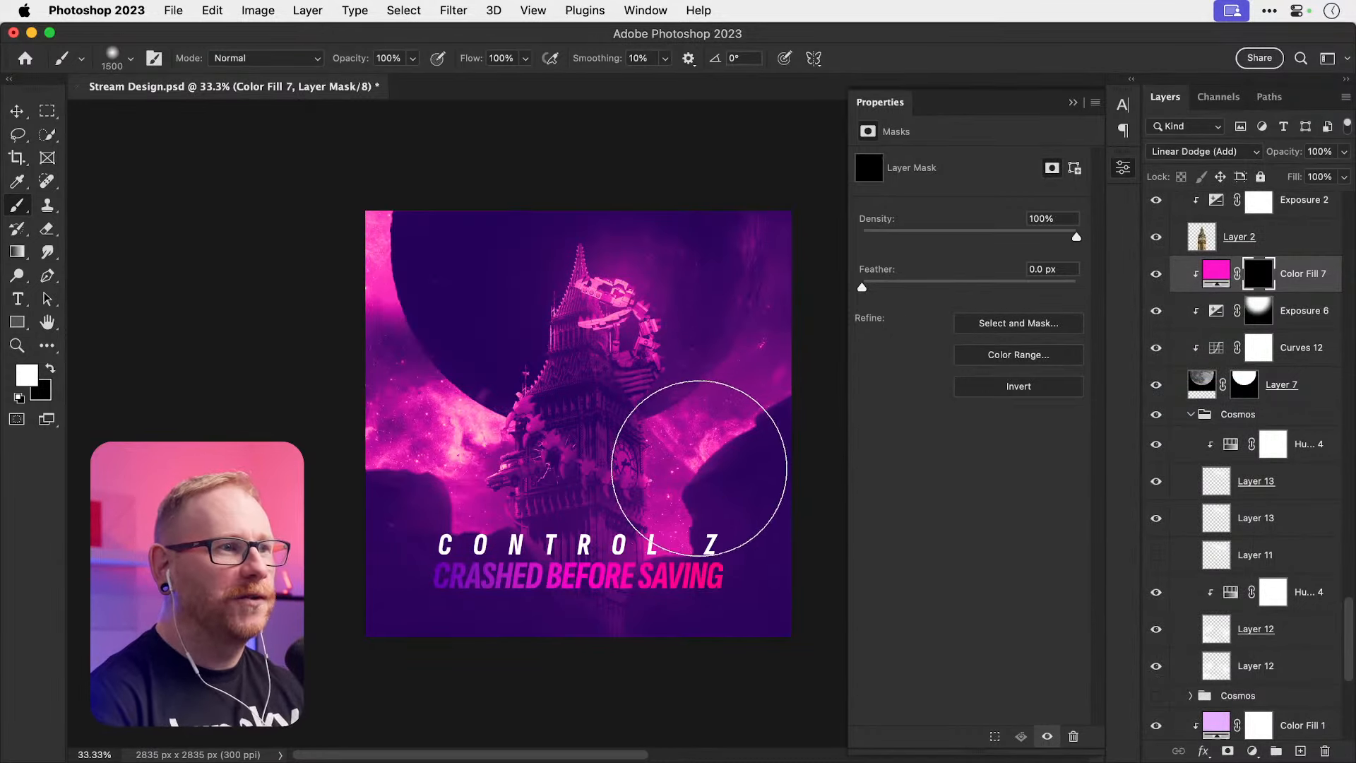
key("3")
mouse_move(697, 464)
left_mouse_down()
mouse_move(654, 482)
mouse_move(651, 498)
mouse_move(726, 439)
left_mouse_up()
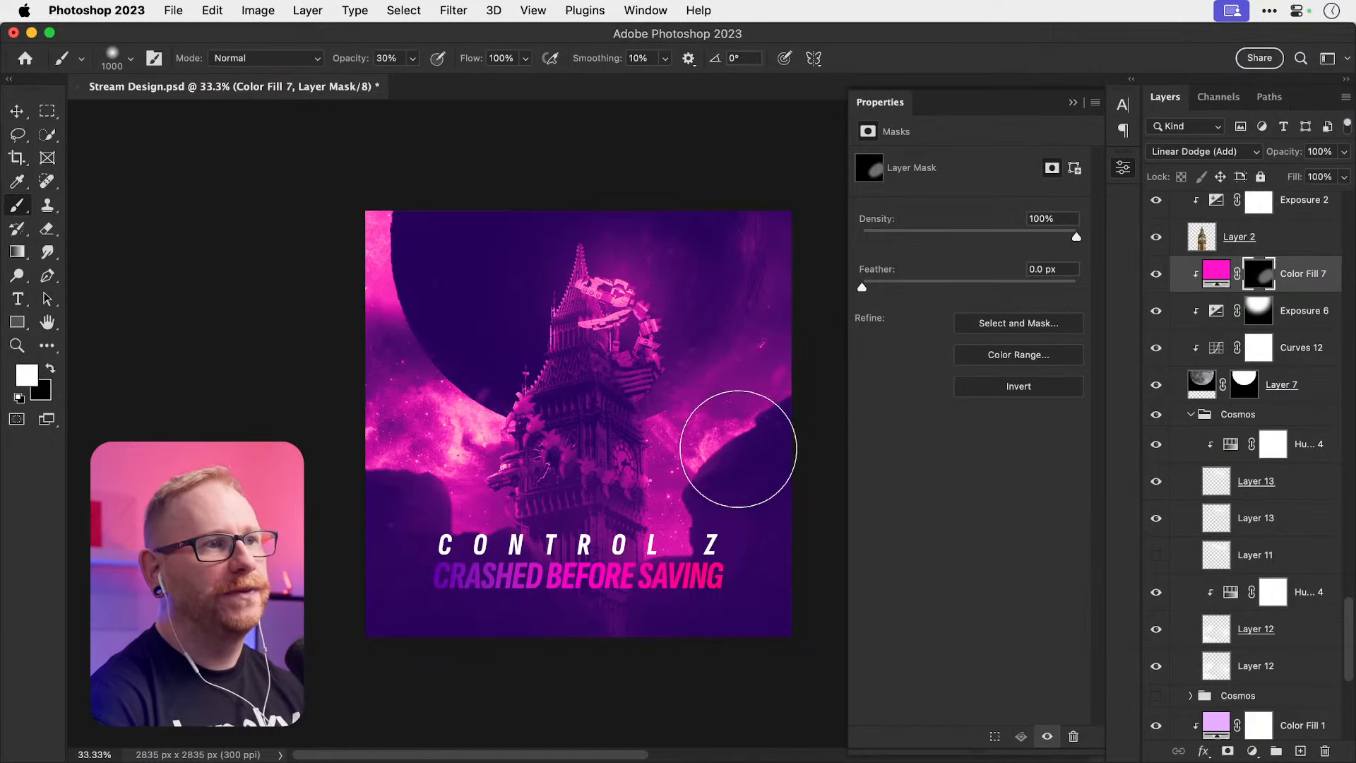
Step: Extend the magenta glow around the planet's lower left and right edges on the Color Fill 7 mask with a soft white brush at 30% opacity
mouse_move(454, 509)
left_mouse_down()
mouse_move(451, 463)
mouse_move(430, 453)
mouse_move(477, 485)
mouse_move(399, 415)
mouse_move(472, 494)
mouse_move(432, 457)
mouse_move(430, 432)
mouse_move(373, 393)
left_mouse_up()
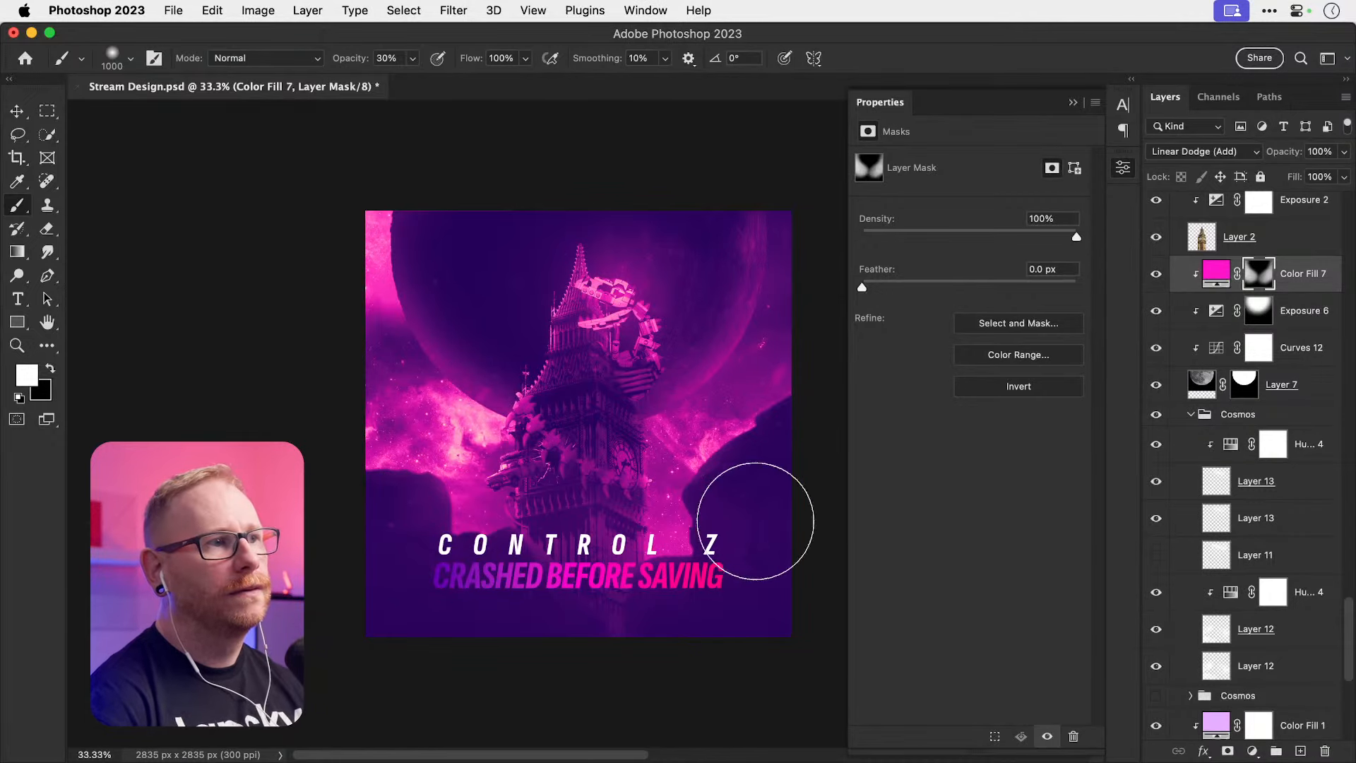
key("bracketleft")
key("bracketright")
key("bracketright")
key("bracketright")
key("bracketright")
key("v")
key("super+0")
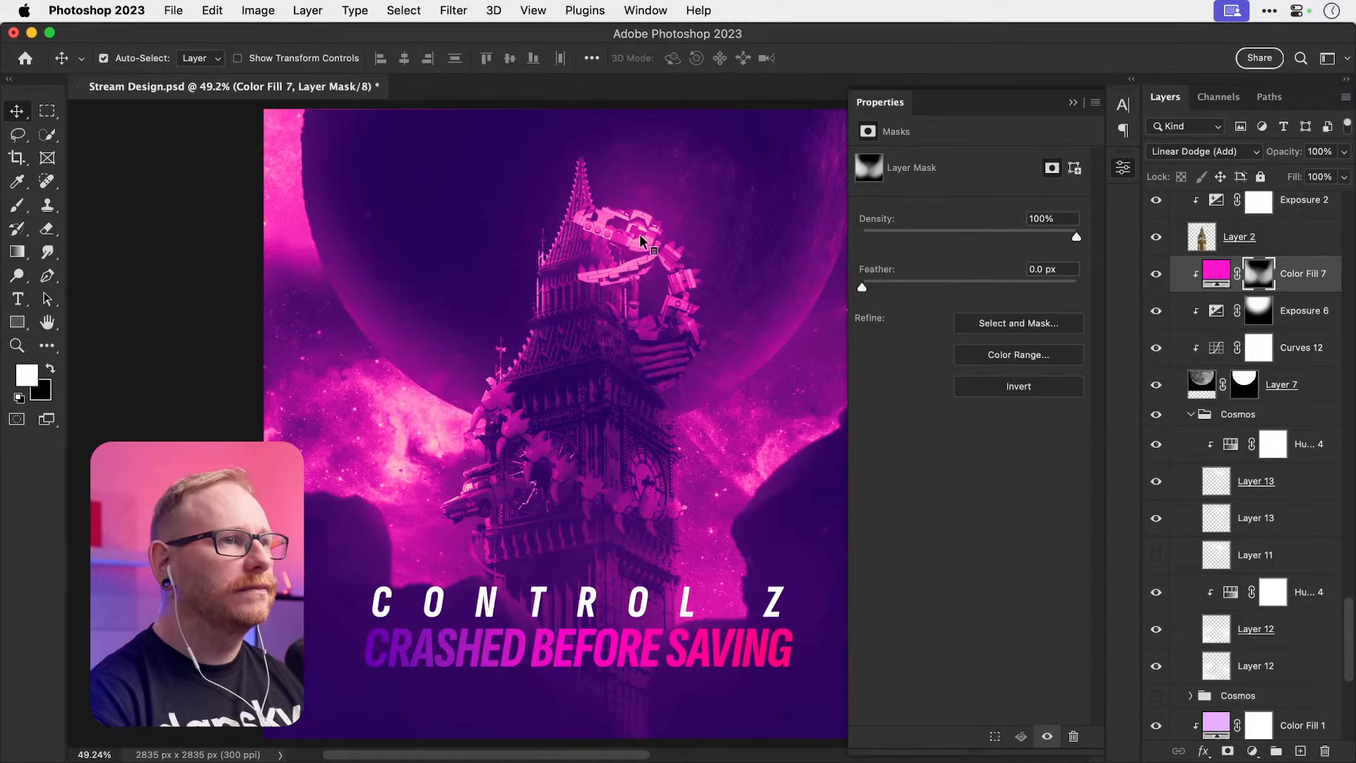
Step: Reduce the Color Fill 7 layer's opacity to 75%, keeping its Linear Dodge (Add) blend mode
left_click(1157, 275)
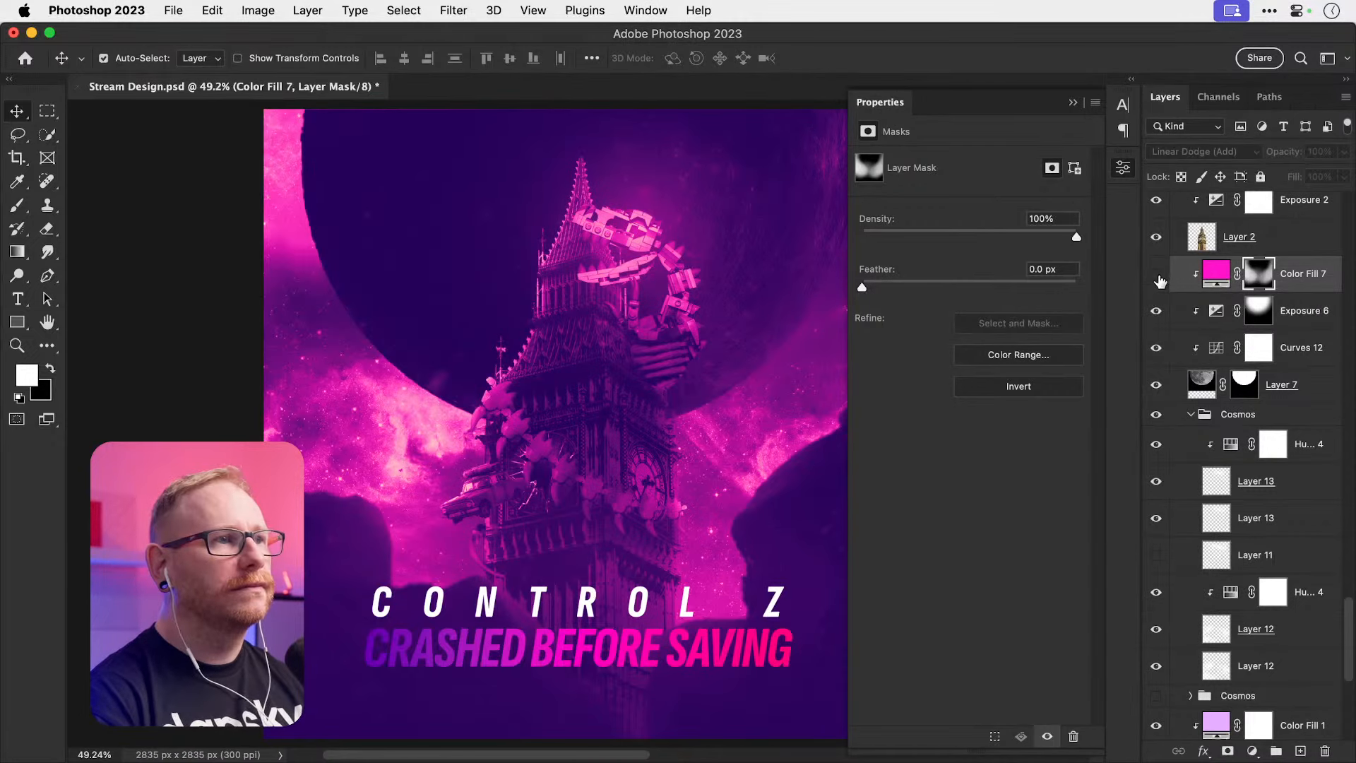
left_click(1156, 274)
left_click(1216, 271)
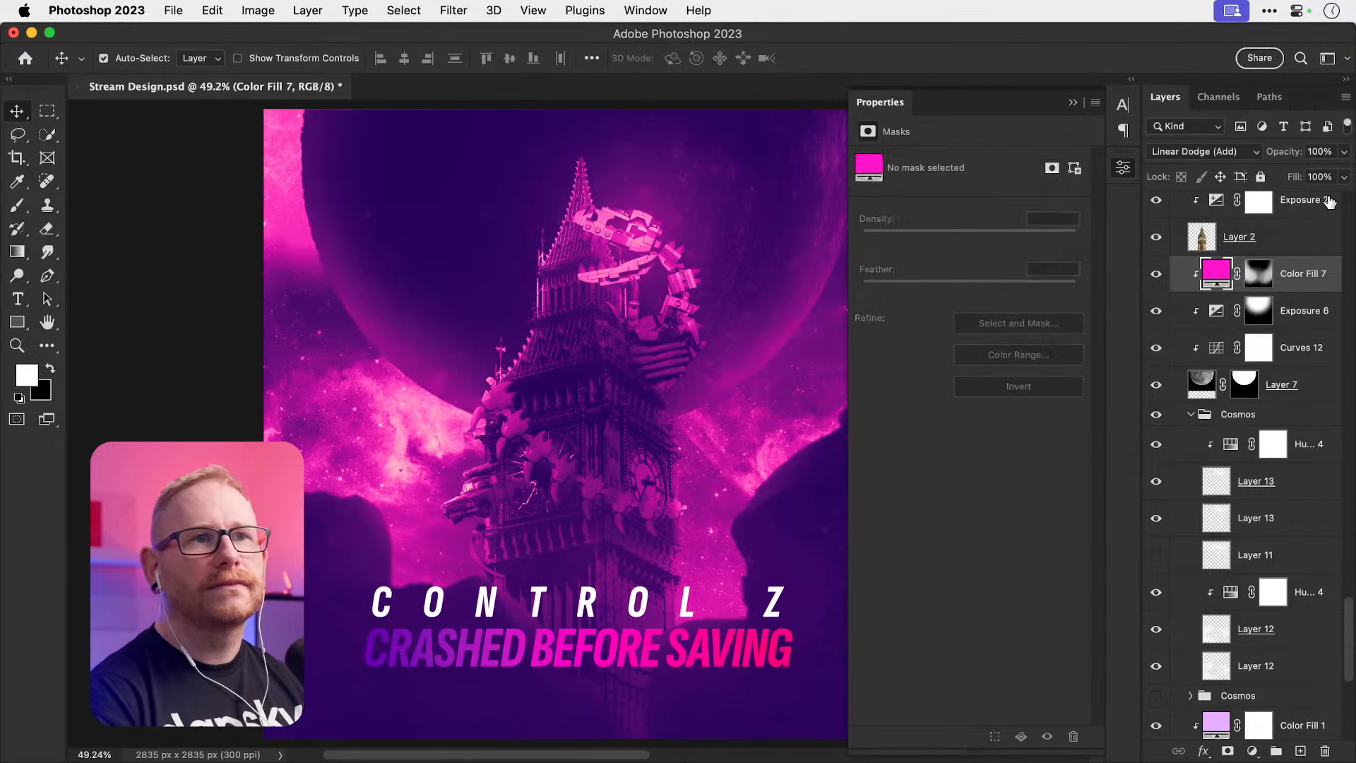
left_click(1346, 153)
left_click(1224, 149)
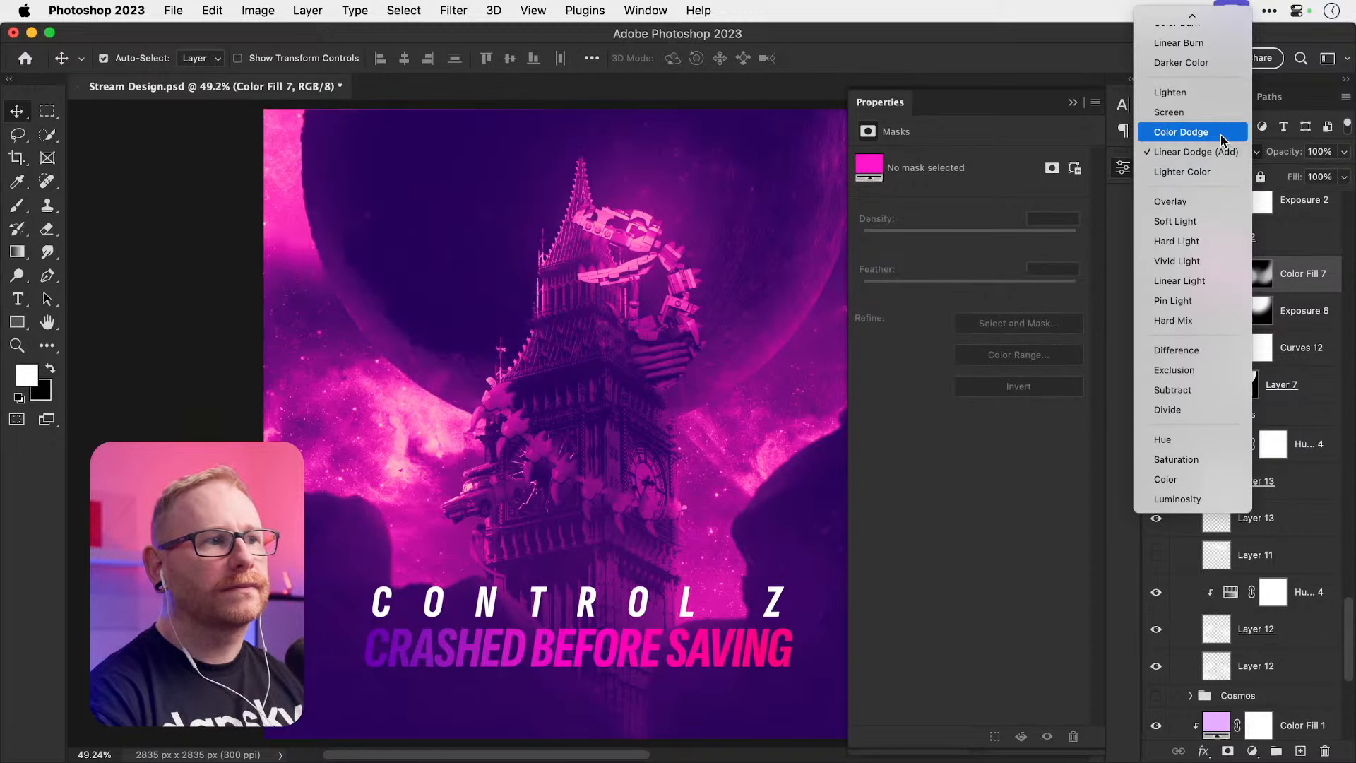
left_click(1225, 151)
left_click(1346, 152)
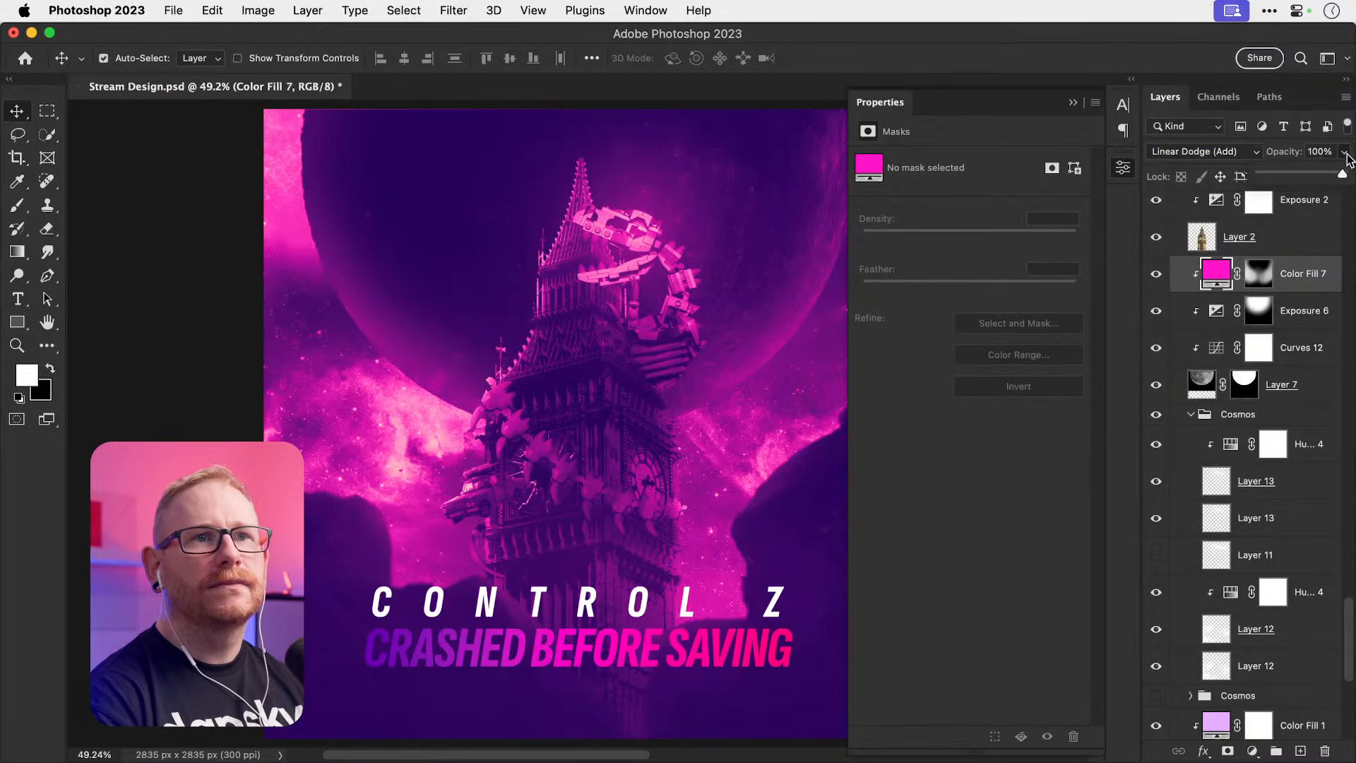
left_click_drag(1345, 172, 1321, 178)
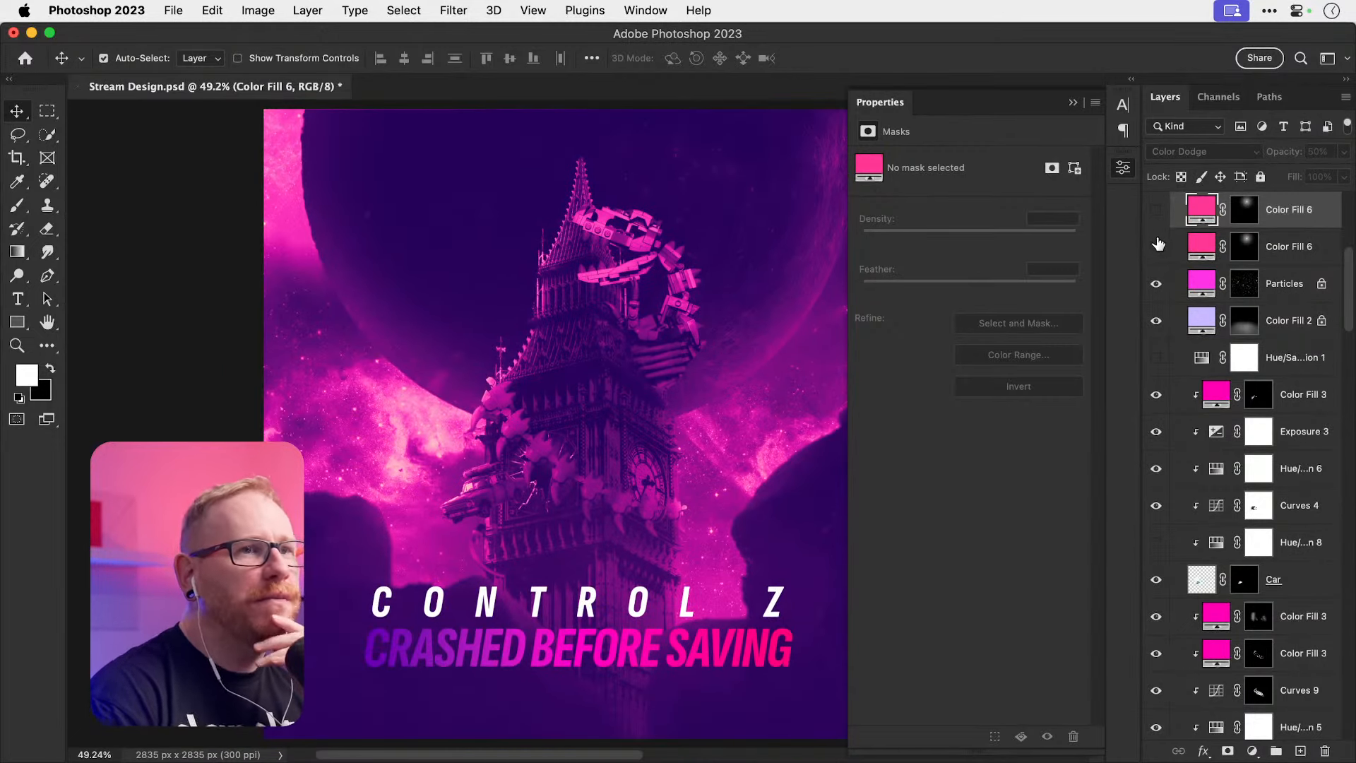
Step: Show both pink Color Fill 6 layers and rename the planet layer Moon
left_click_drag(1156, 221, 1158, 244)
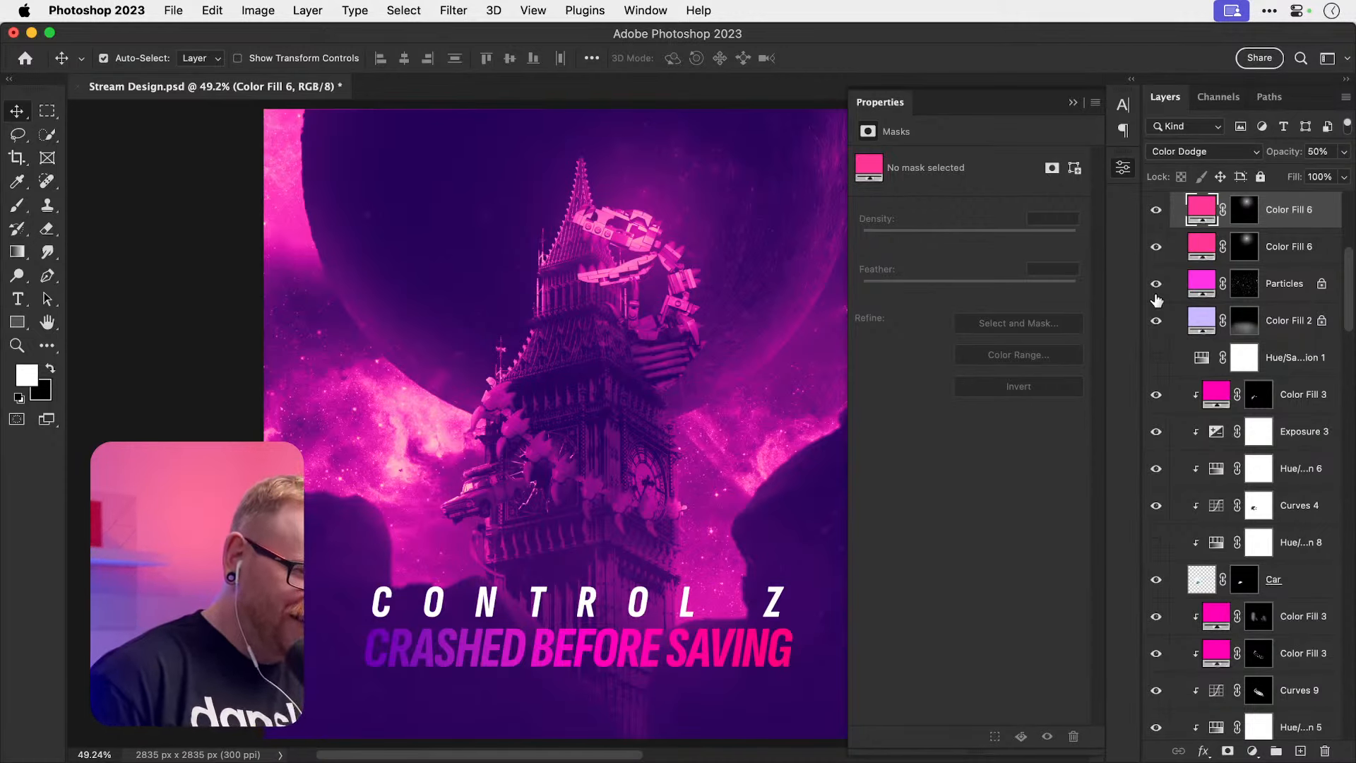
left_click(1122, 167)
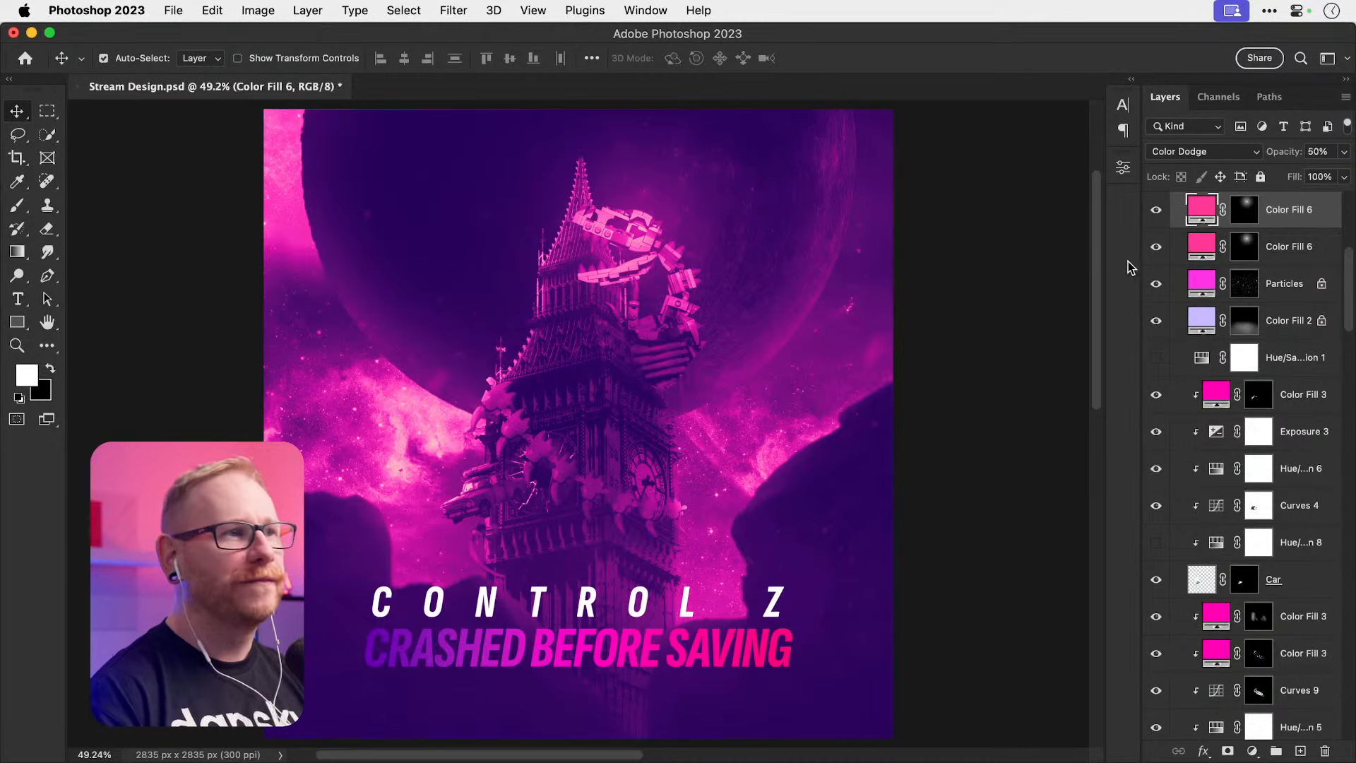
right_click(804, 226)
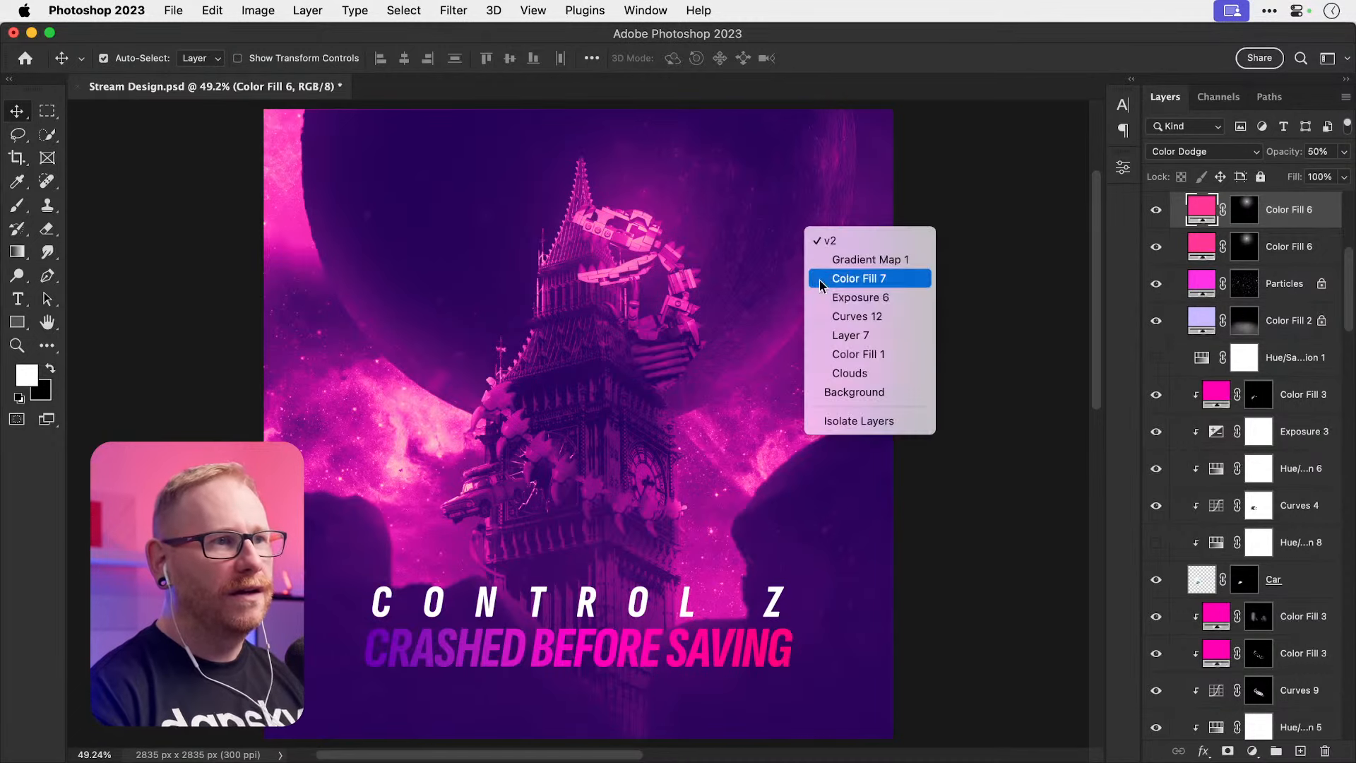
left_click(871, 335)
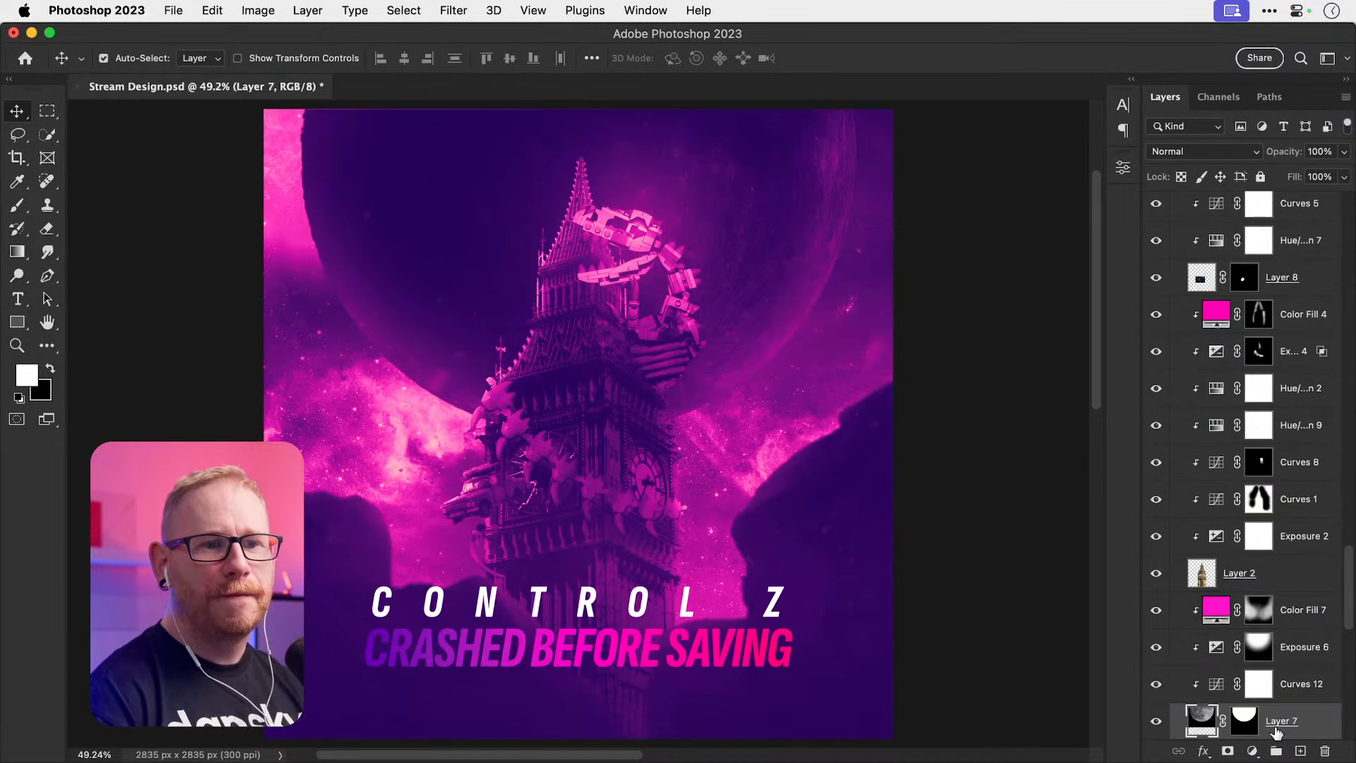
double_click(1276, 721)
type("Moon")
key("Return")
left_click(1155, 720)
left_click(1156, 720)
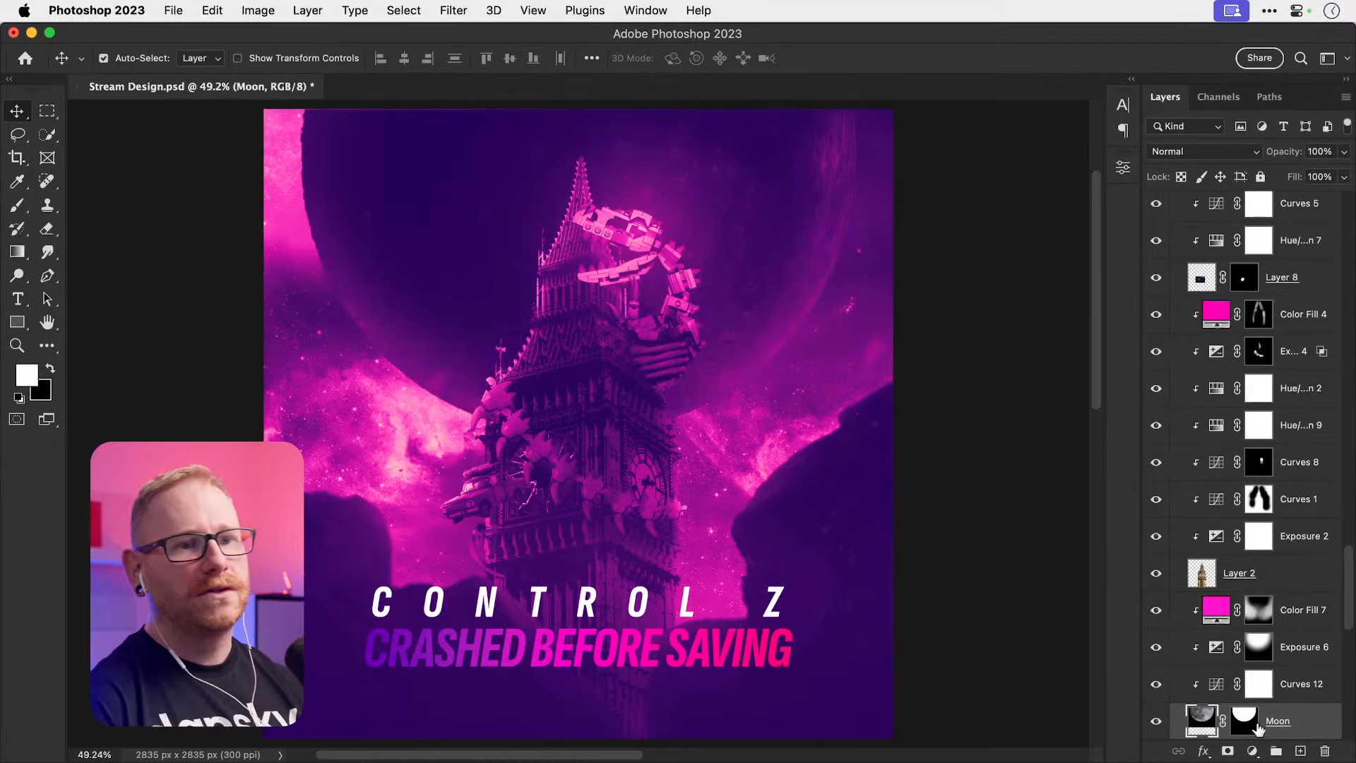
Step: Group the Moon layer with its three clipped adjustments and name the group Moon
left_click(1307, 606, "shift")
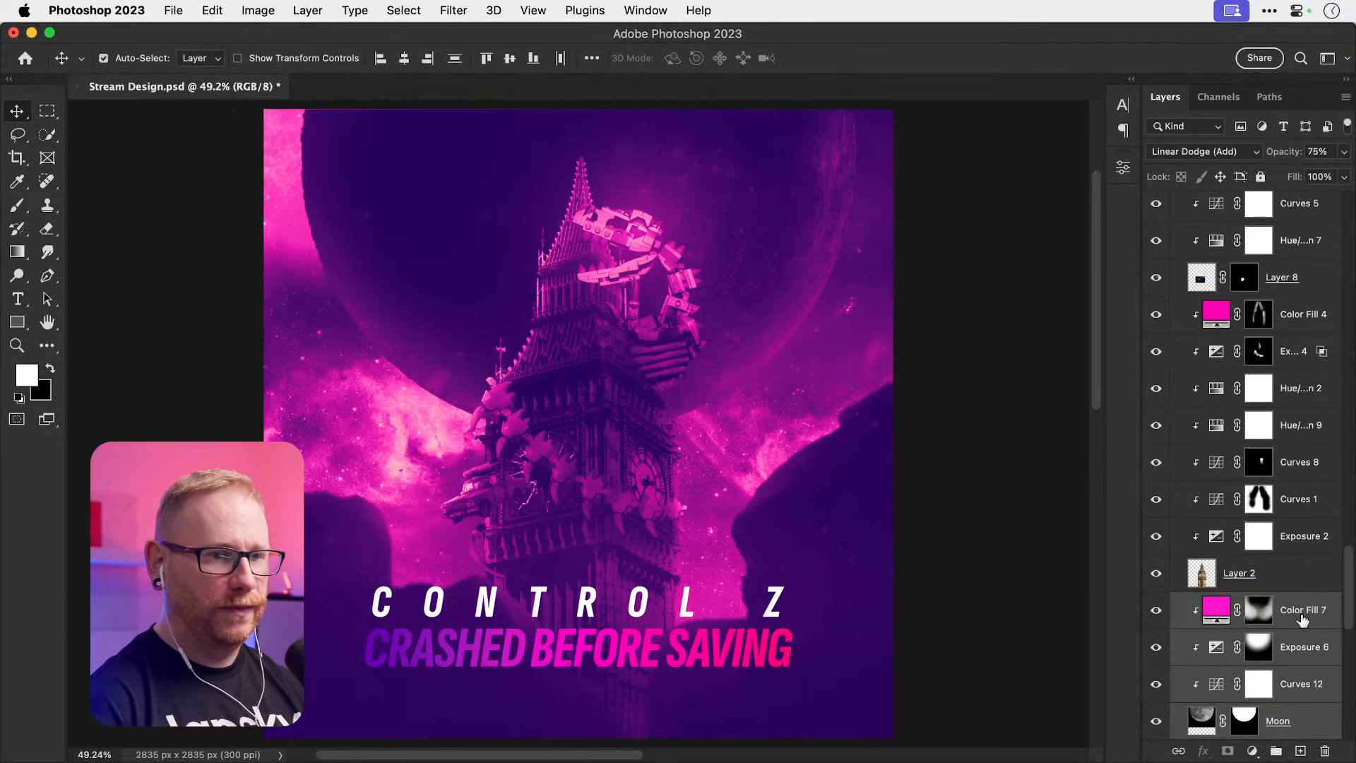
left_click_drag(1307, 609, 1249, 621)
key("super+g")
double_click(1232, 602)
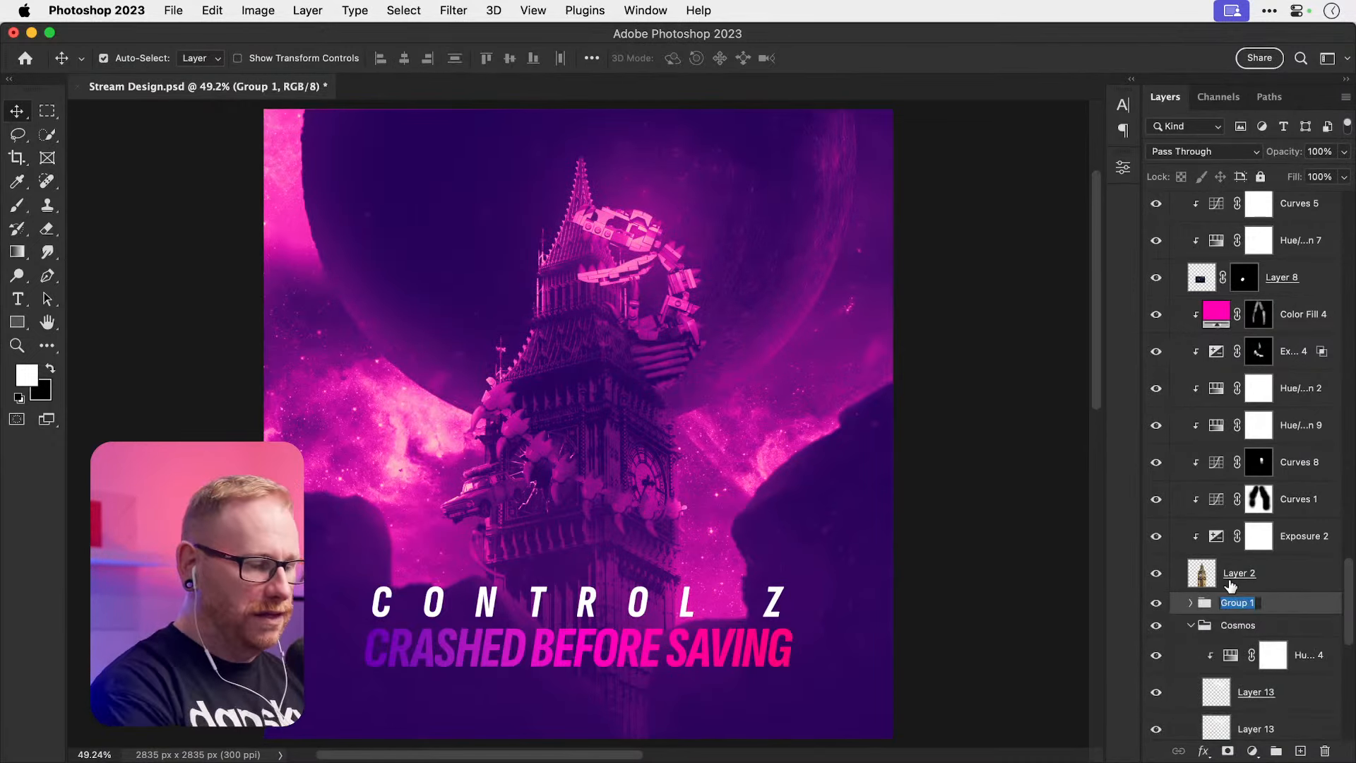
type("Moon")
key("Return")
Step: Replace the original Moon group with a duplicate, hiding the original, and scale the copy down beside the tower's upper right
key("super+j")
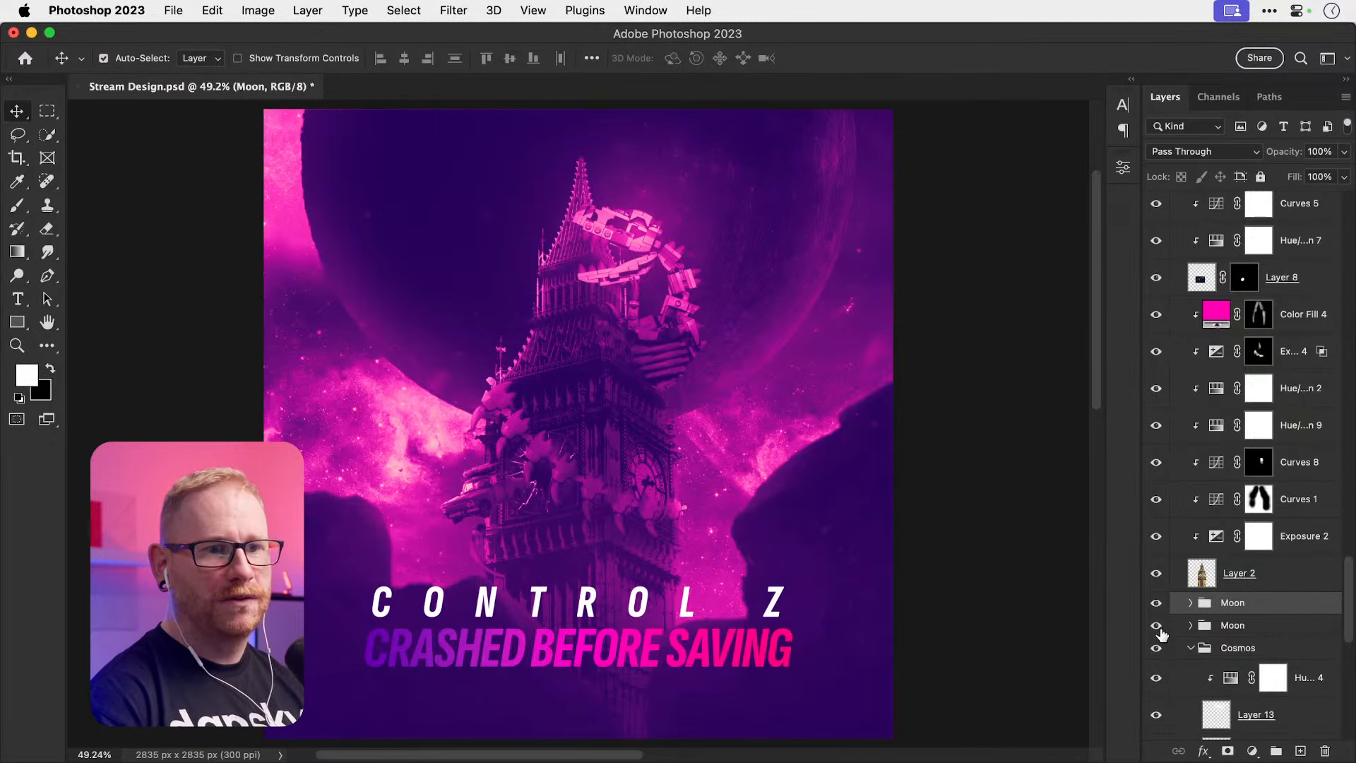
left_click(1157, 625)
key("super+t")
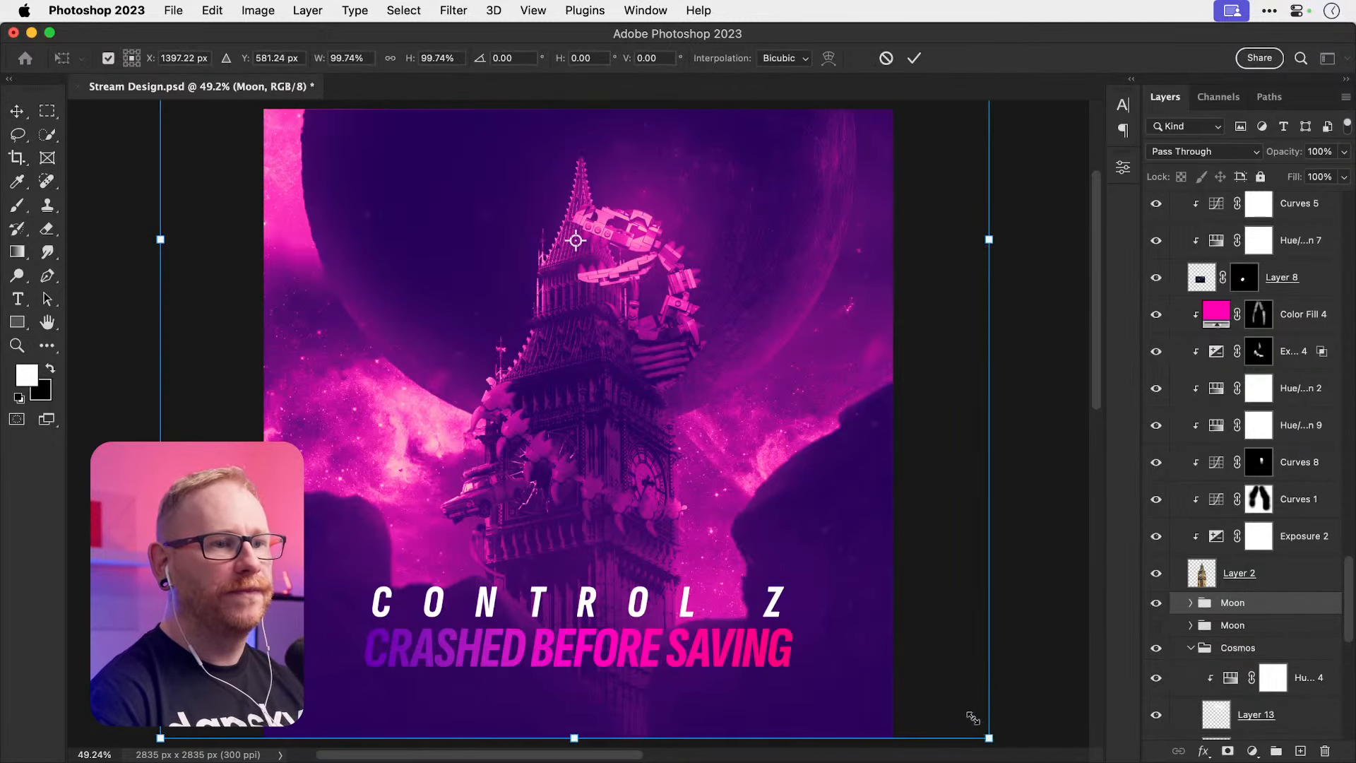
left_click_drag(987, 730, 748, 425)
left_click_drag(663, 267, 790, 132)
key("Return")
left_click(1191, 602)
key("super+t")
left_click_drag(597, 320, 657, 248)
left_click_drag(868, 157, 857, 327)
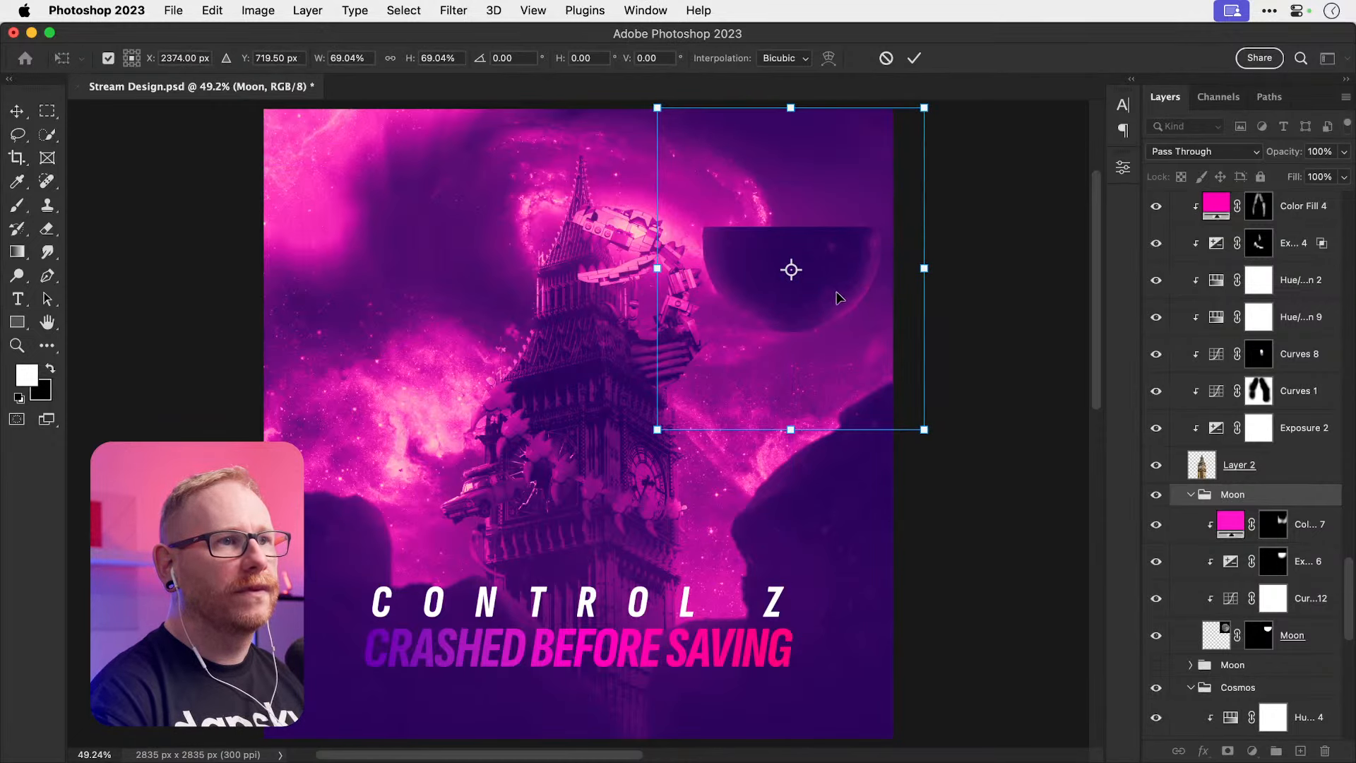
key("Return")
Step: Hide the Color Fill, Exposure and Curves layers clipped to the moon in the duplicated Moon group
left_click(1191, 494)
left_click(1191, 495)
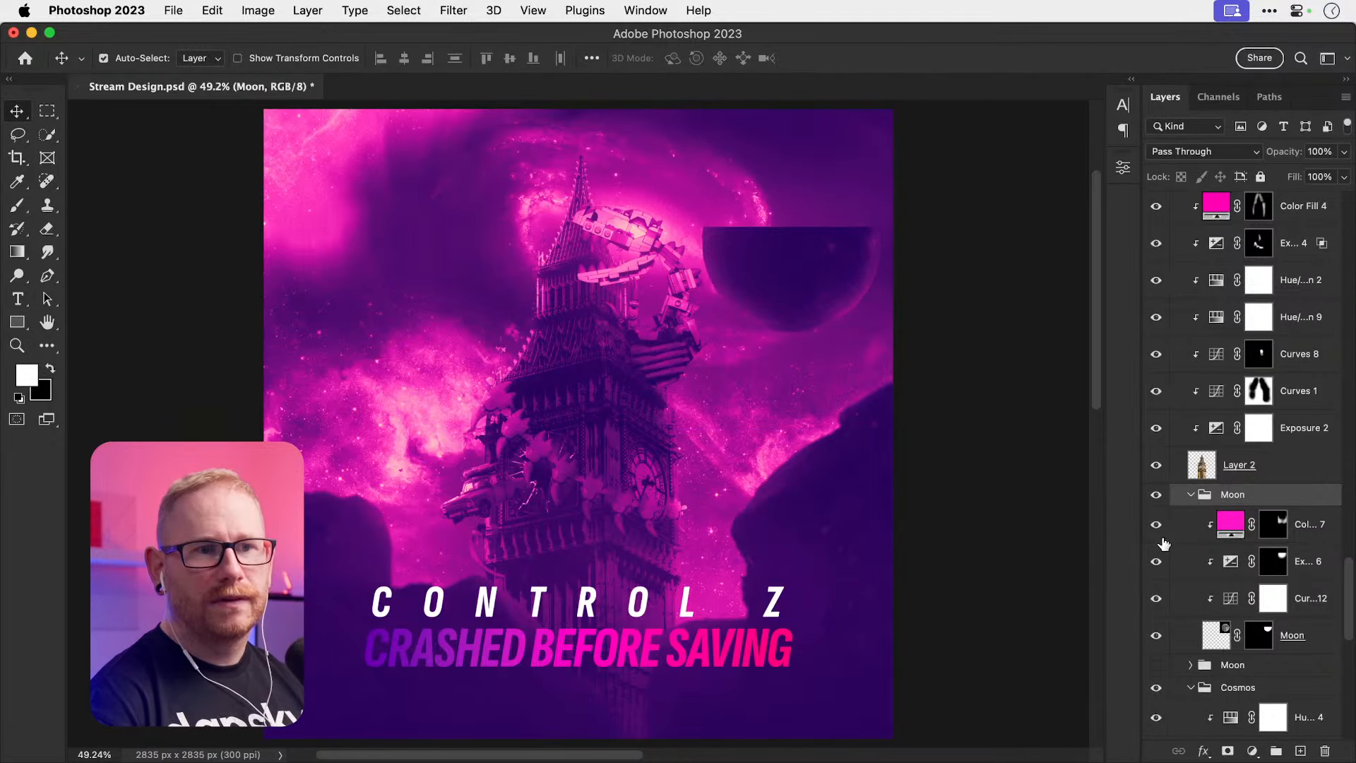
left_click_drag(1156, 598, 1156, 524)
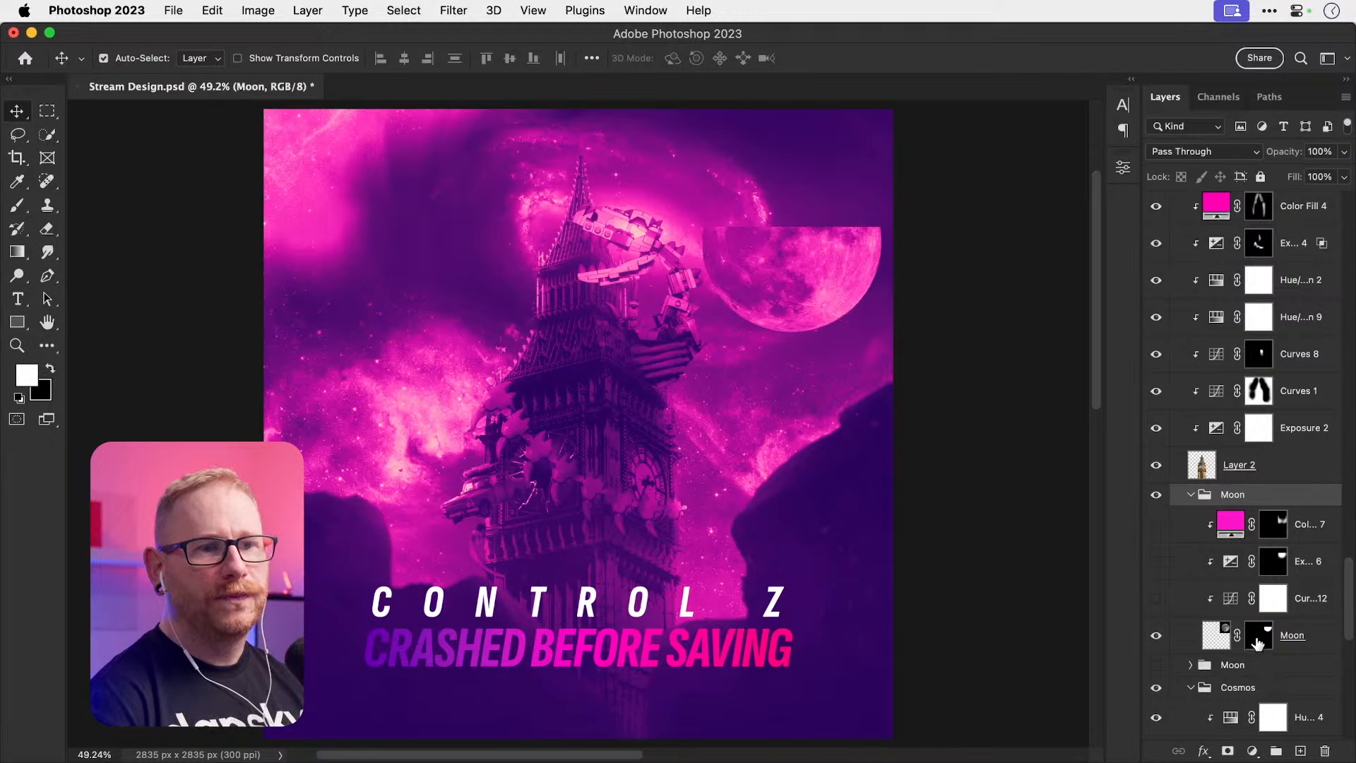
Step: Delete the duplicated moon's cropping layer mask and add a new mask from a selection of the whole moon
left_click(1258, 642, "shift")
left_click(1258, 638, "shift")
right_click(1257, 638)
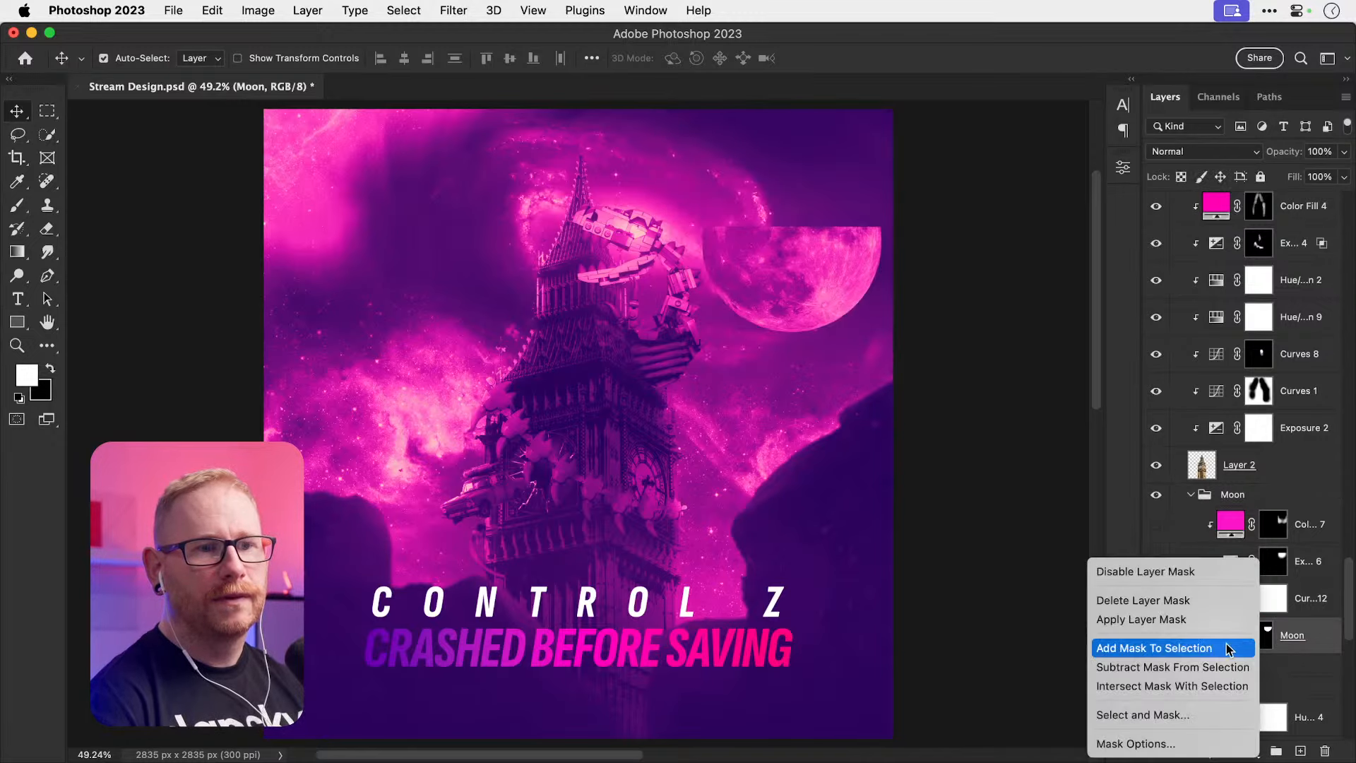
left_click(1145, 600)
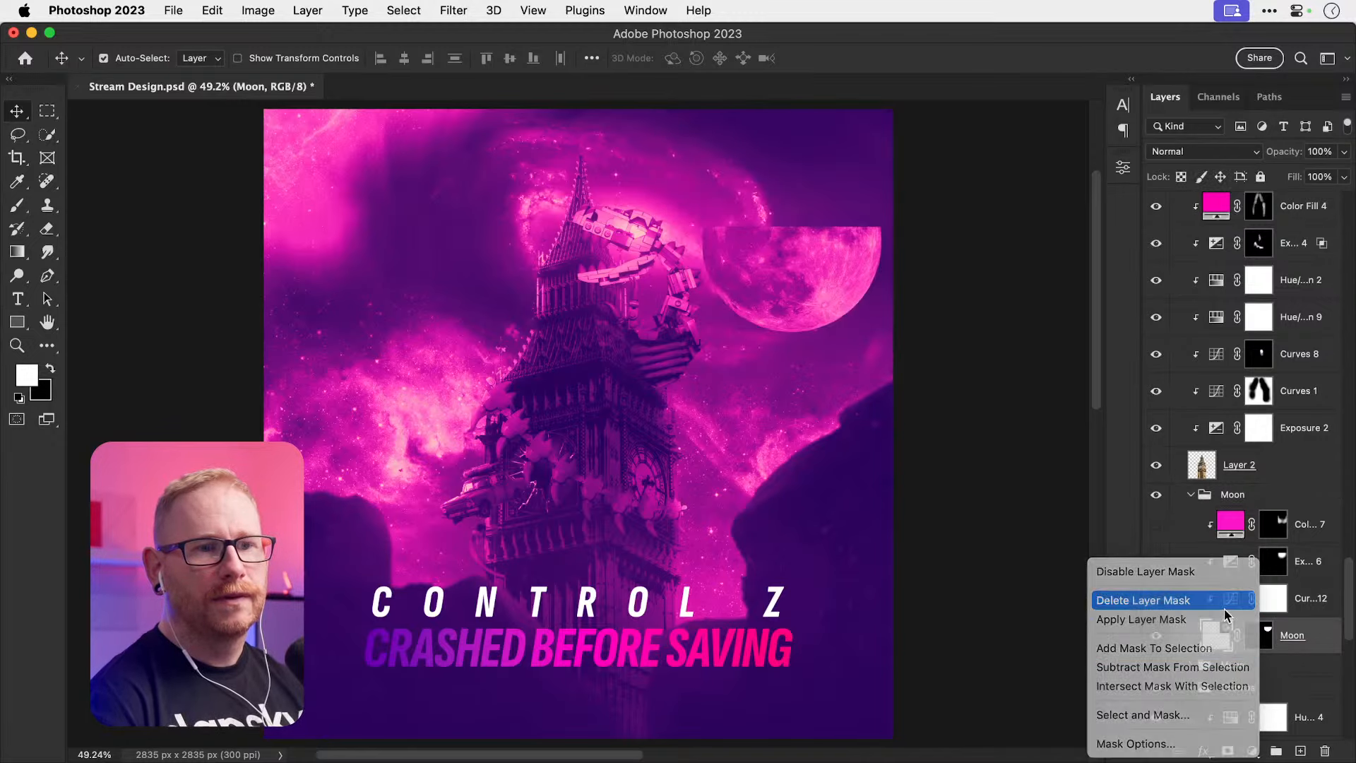
left_click(409, 17)
left_click(424, 230)
left_click(1230, 750)
Step: Scale the full moon down and position it to the right of the tower, below the galaxy swirl
key("super+t")
left_click_drag(923, 108, 864, 168)
left_click_drag(791, 241, 846, 204)
left_click_drag(813, 267, 842, 352)
key("Return")
Step: Duplicate the moon, scale the copy to about 40%, and place it in the sky to the tower's upper left
left_click_drag(827, 339, 405, 258, "alt")
key("super+t")
left_click_drag(462, 171, 421, 214)
left_click_drag(395, 269, 409, 269)
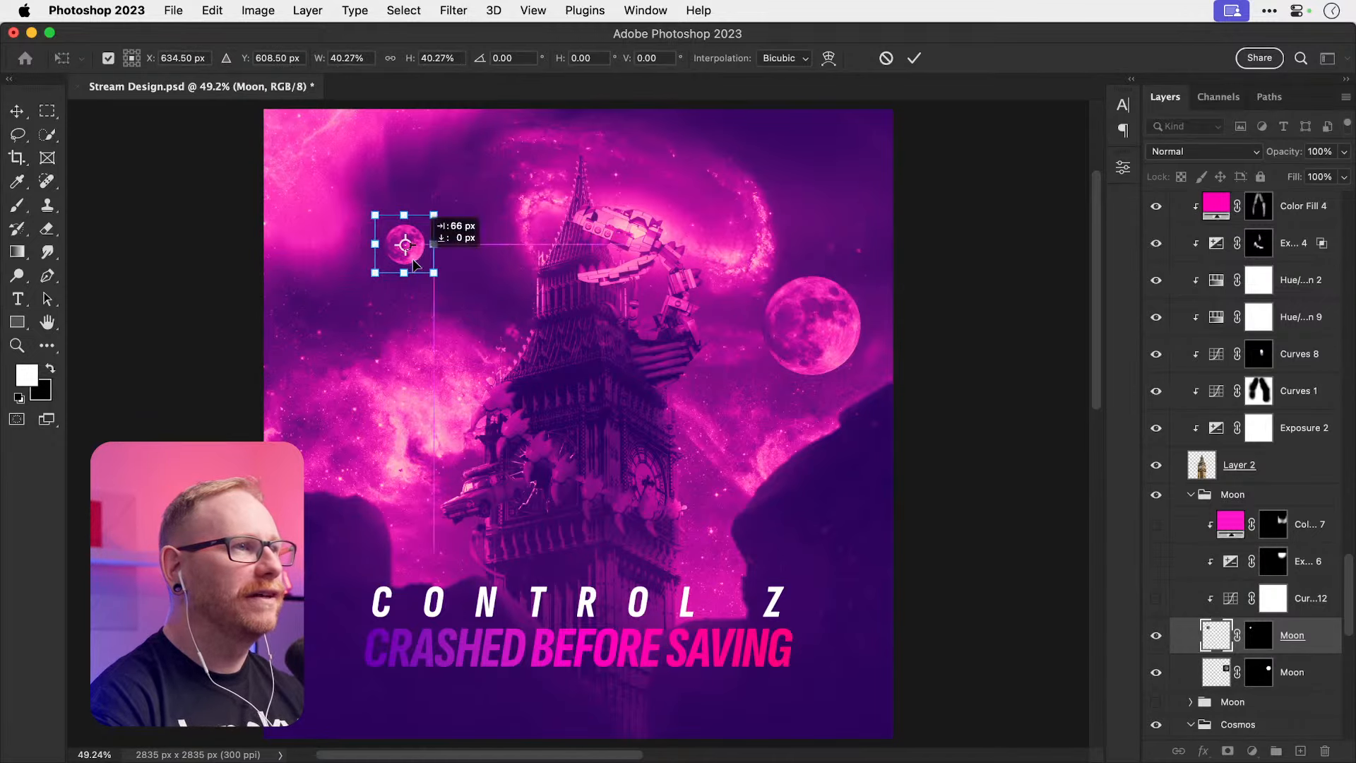
key("Return")
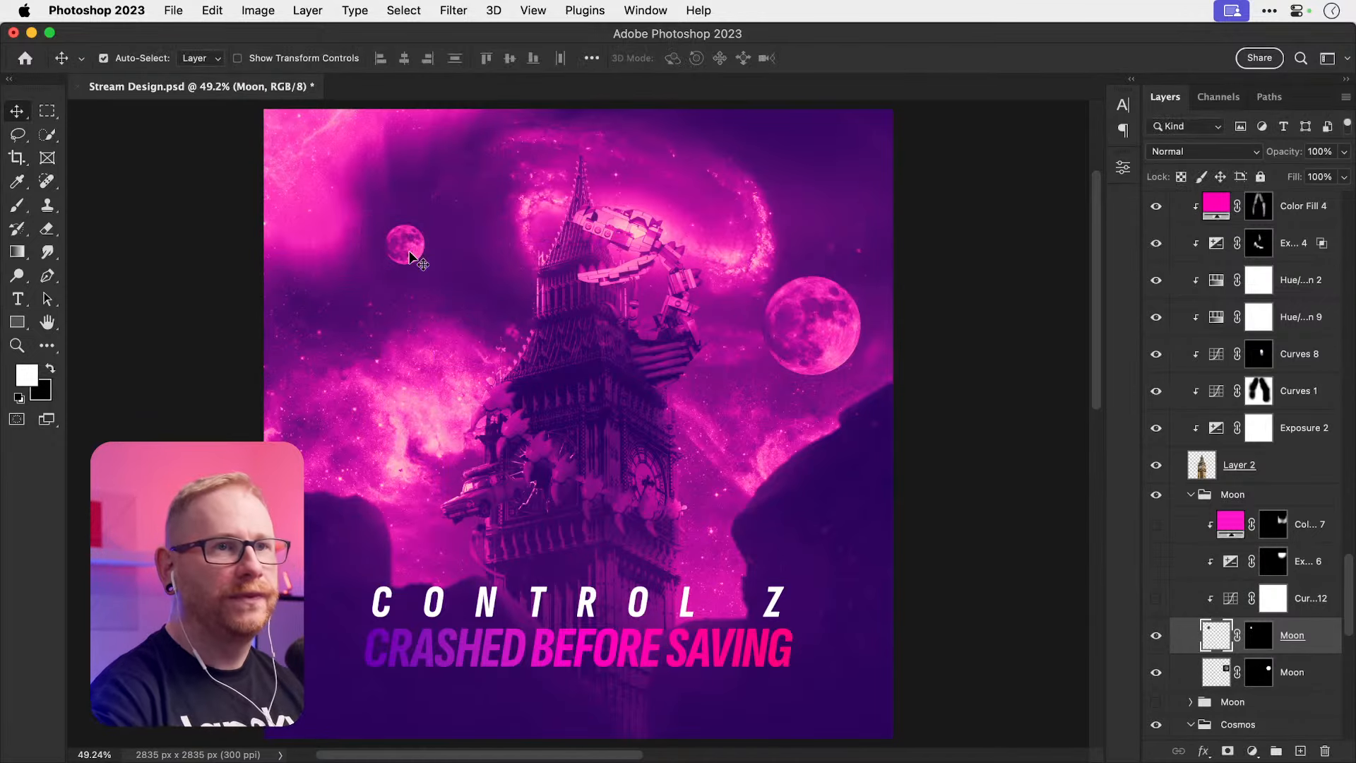
Step: Set the blend mode of both Moon layers to Hard Light
left_click(1222, 151)
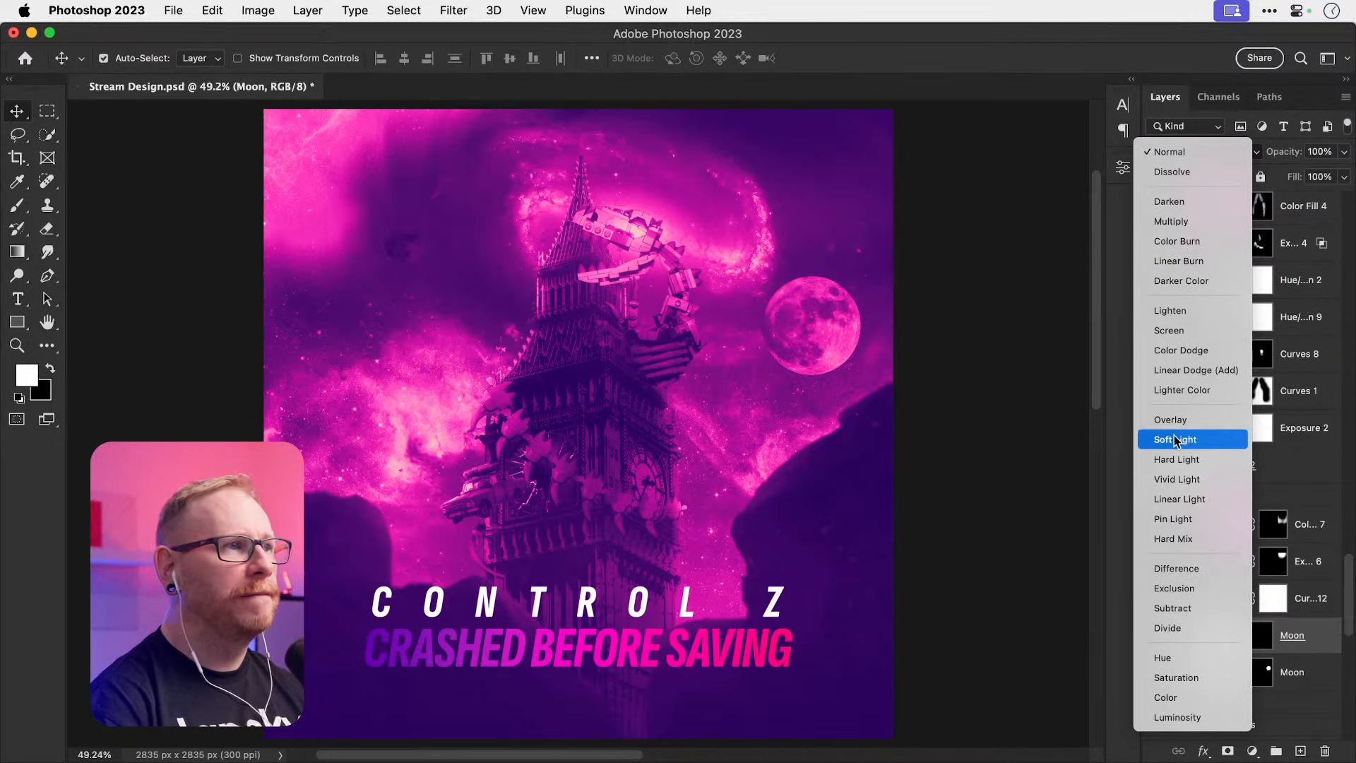
key("Escape")
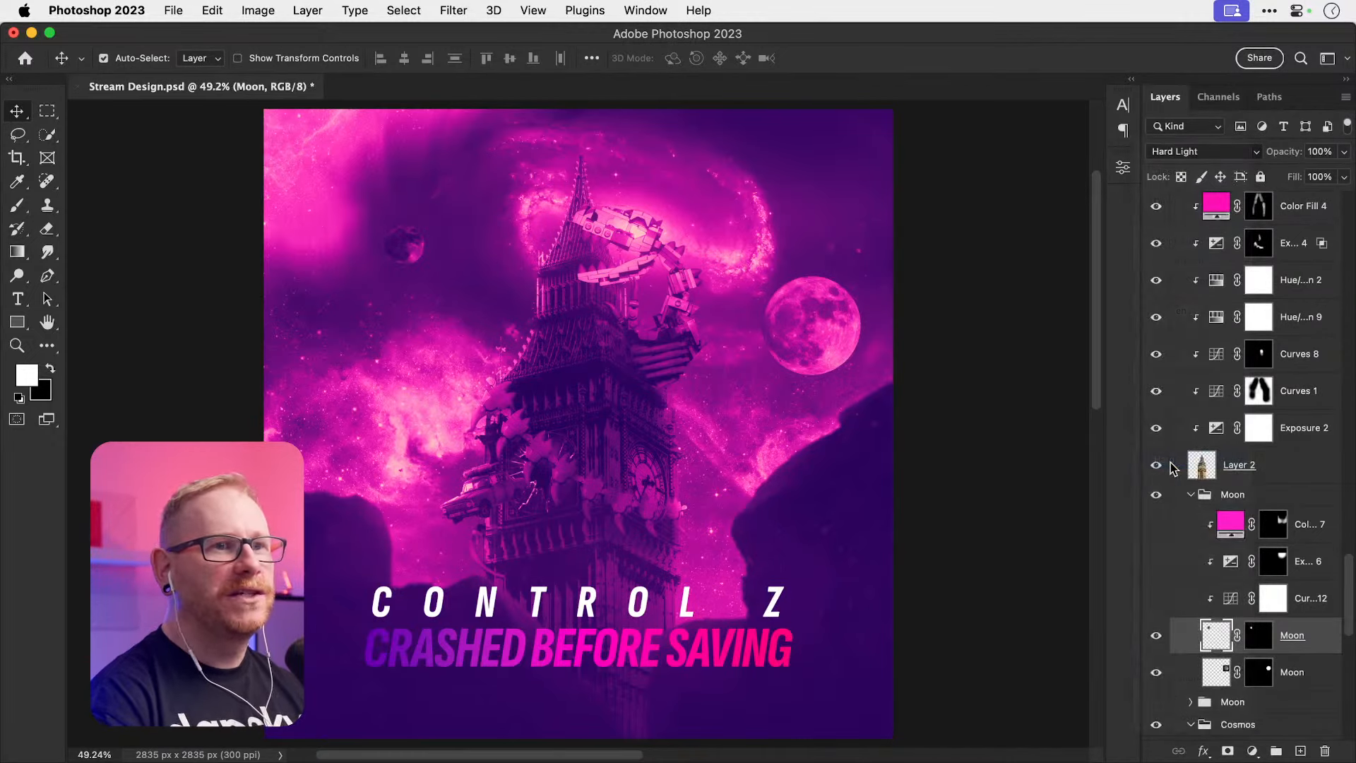
left_click(1229, 158)
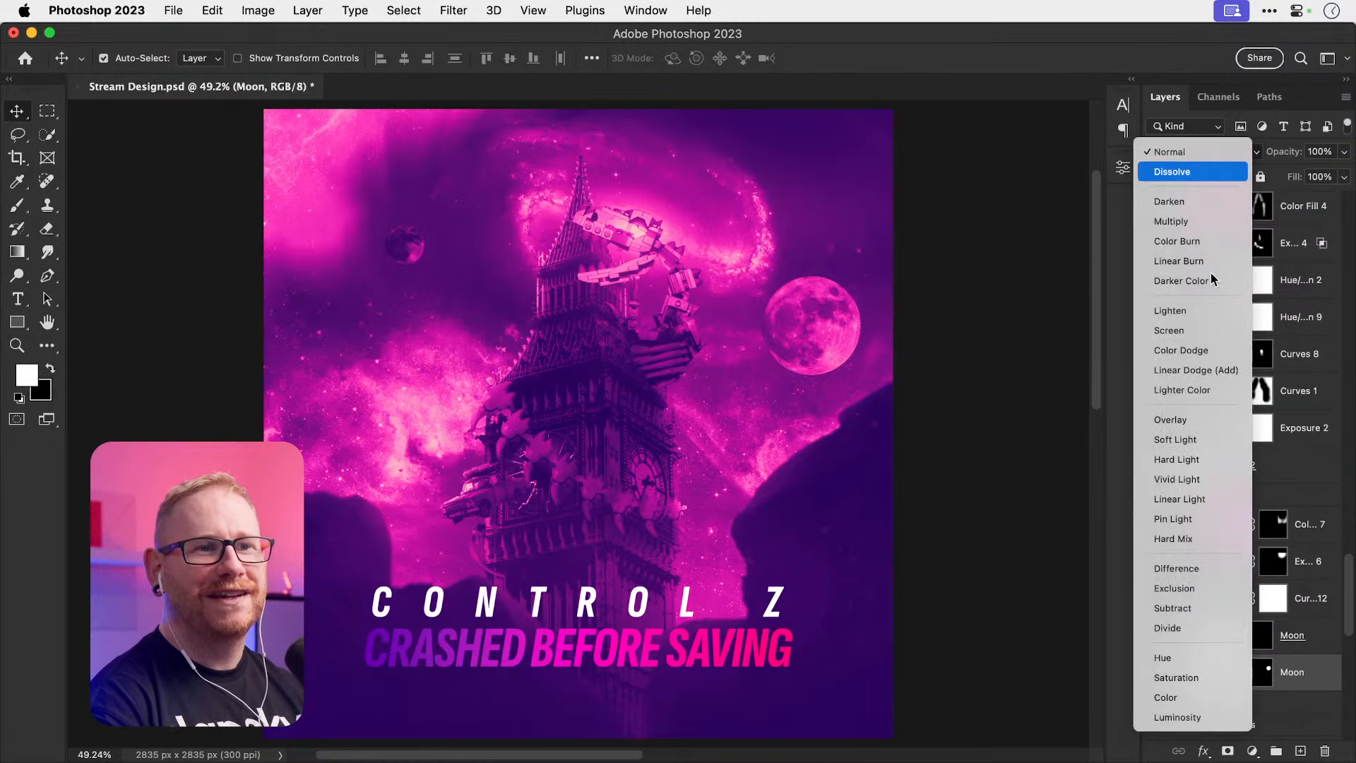
left_click(1185, 460)
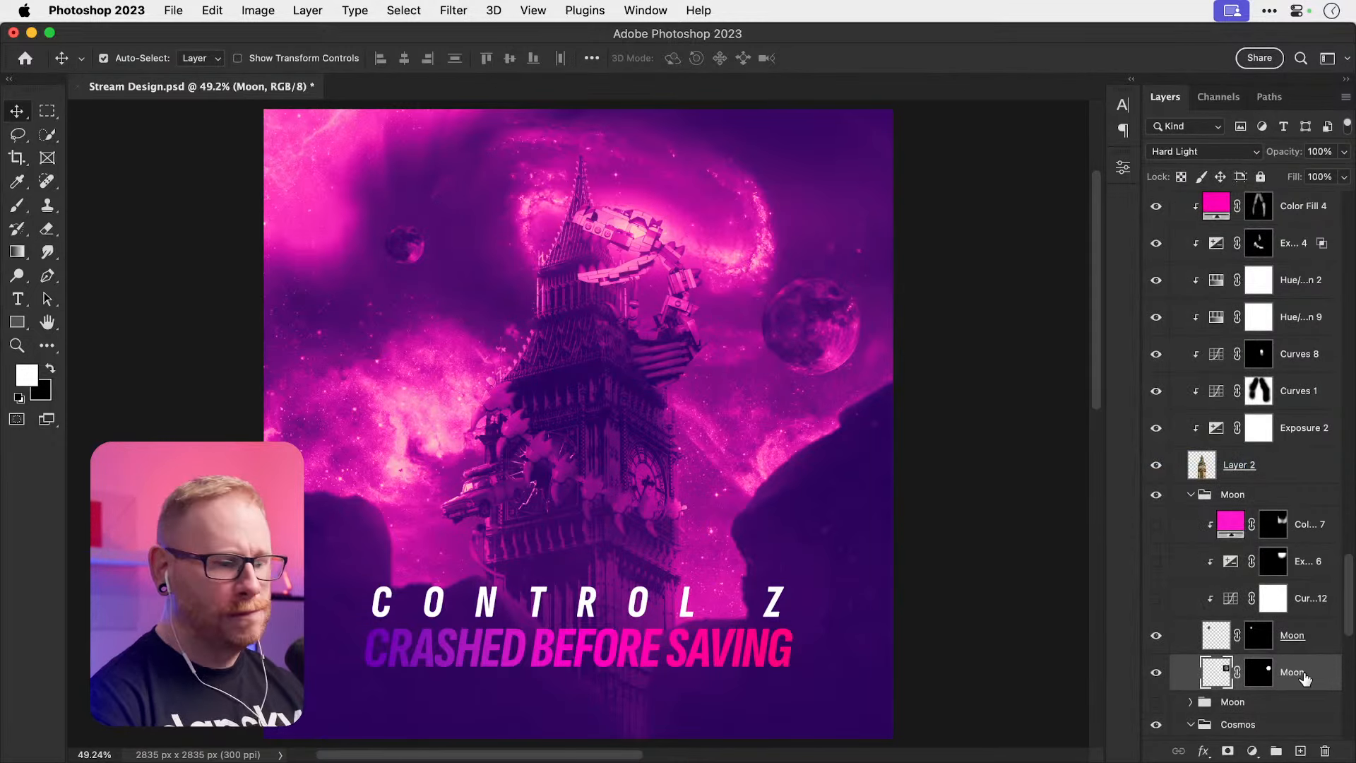
Step: Add a Hue/Saturation adjustment clipped to the larger moon and use it to brighten the moon
left_click(1252, 750)
left_click(1268, 549)
left_click(968, 736)
left_click(951, 323)
left_click_drag(917, 264, 975, 230)
left_click(1122, 167)
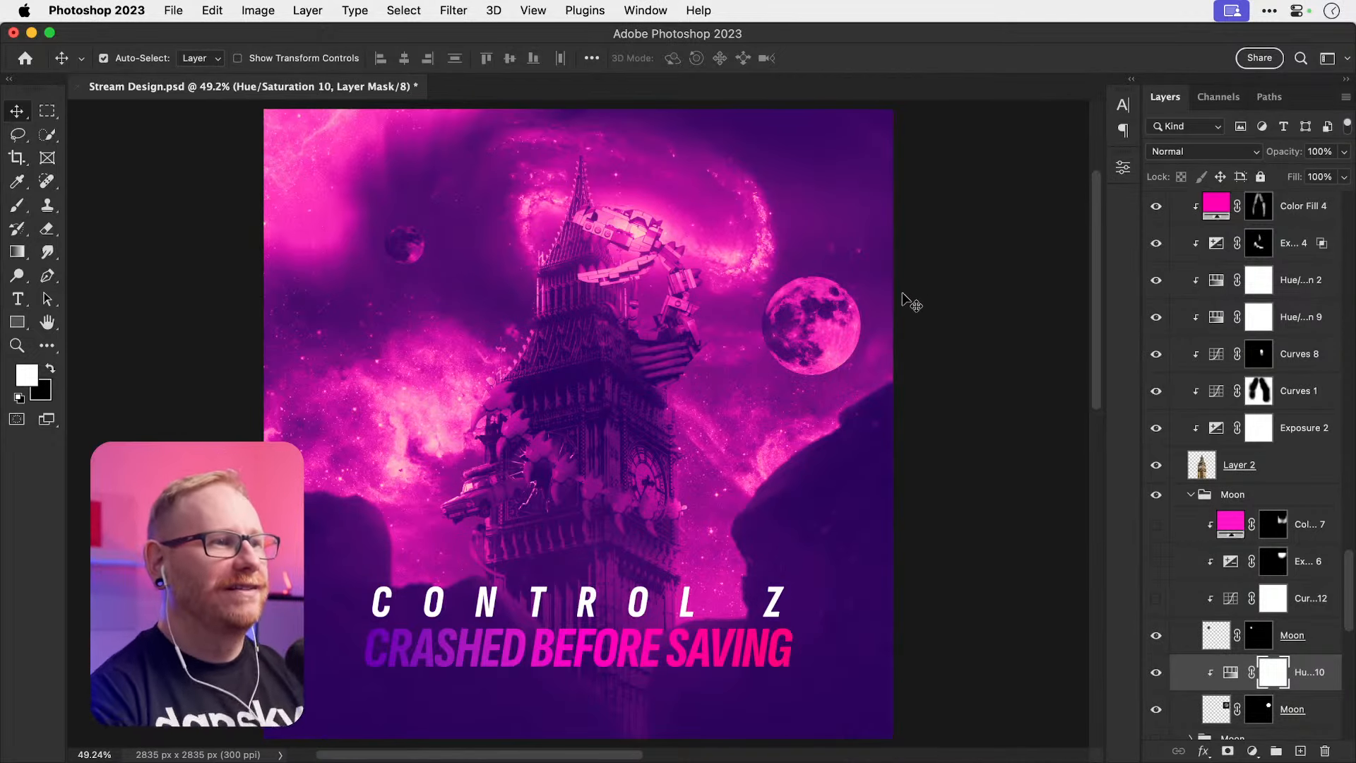
Step: Inspect the larger moon and the edge of its layer mask up close
left_click(1258, 709)
key("z")
mouse_move(798, 315)
left_mouse_down()
mouse_move(869, 351)
mouse_move(808, 311)
left_mouse_up()
key("v")
key("super+0")
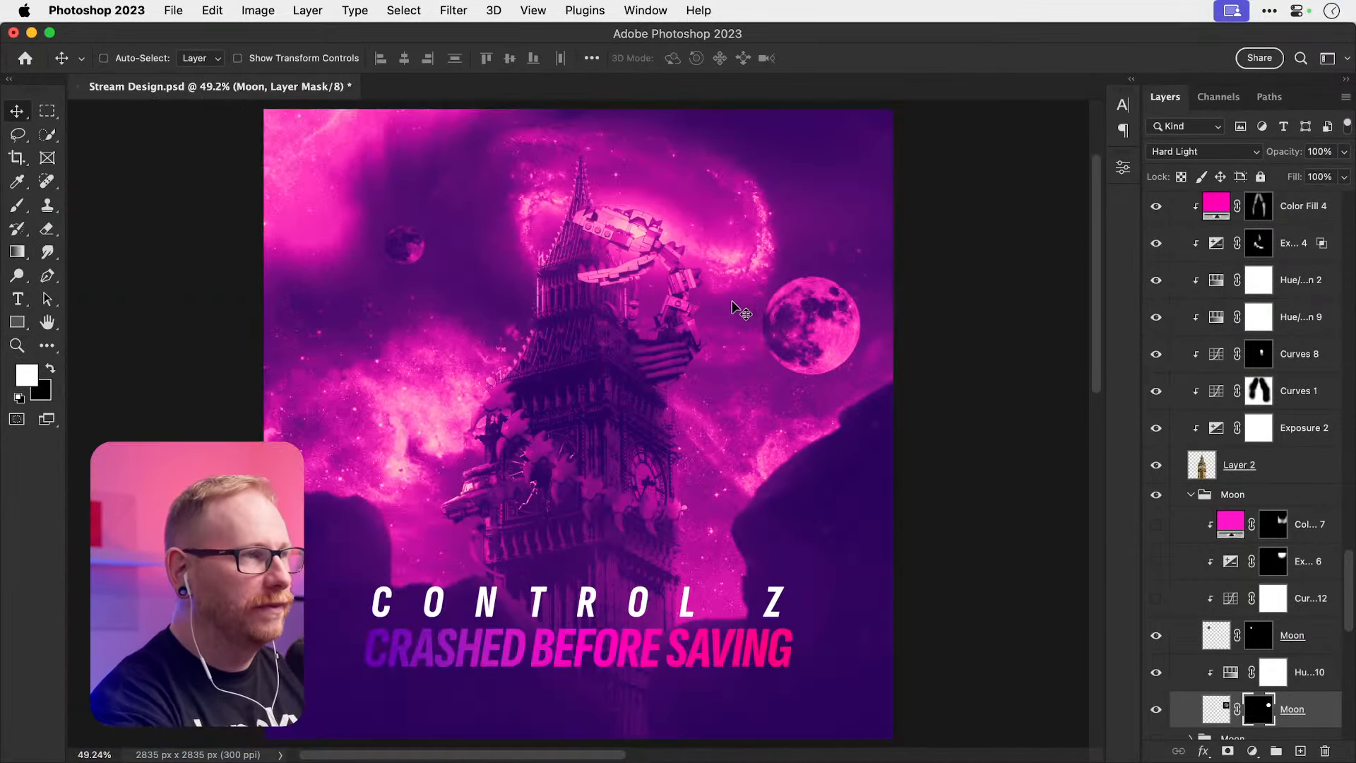
Step: Convert the small moon layer to a smart object
right_click(407, 253)
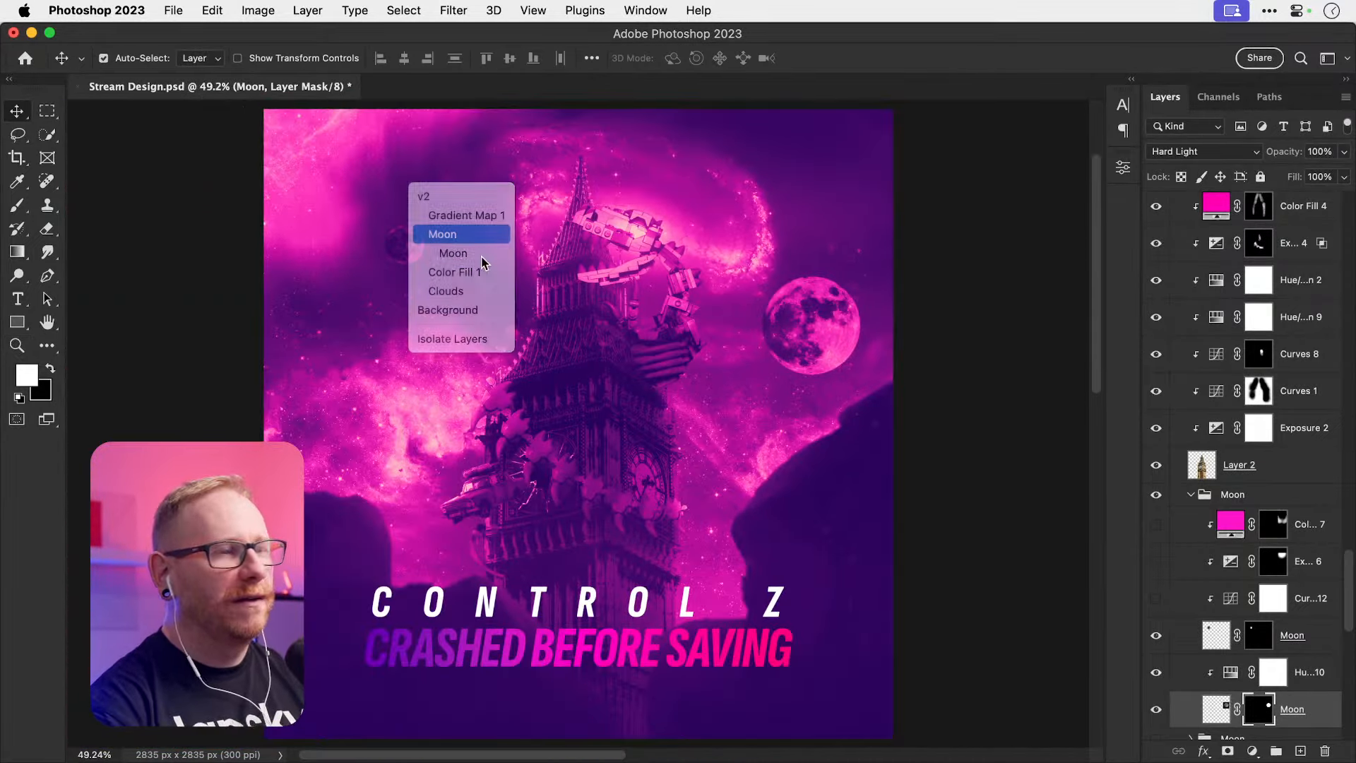
left_click(438, 231)
left_click(1310, 639)
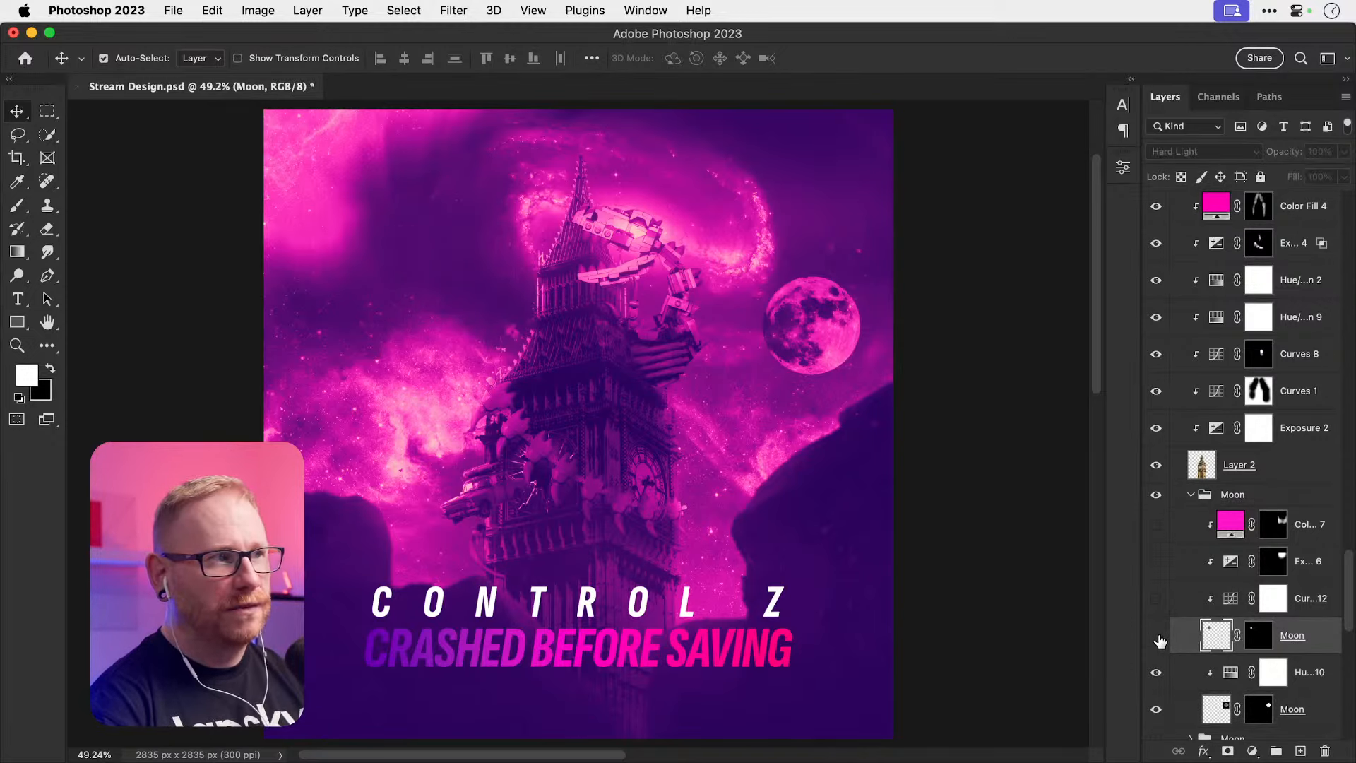
right_click(1311, 644)
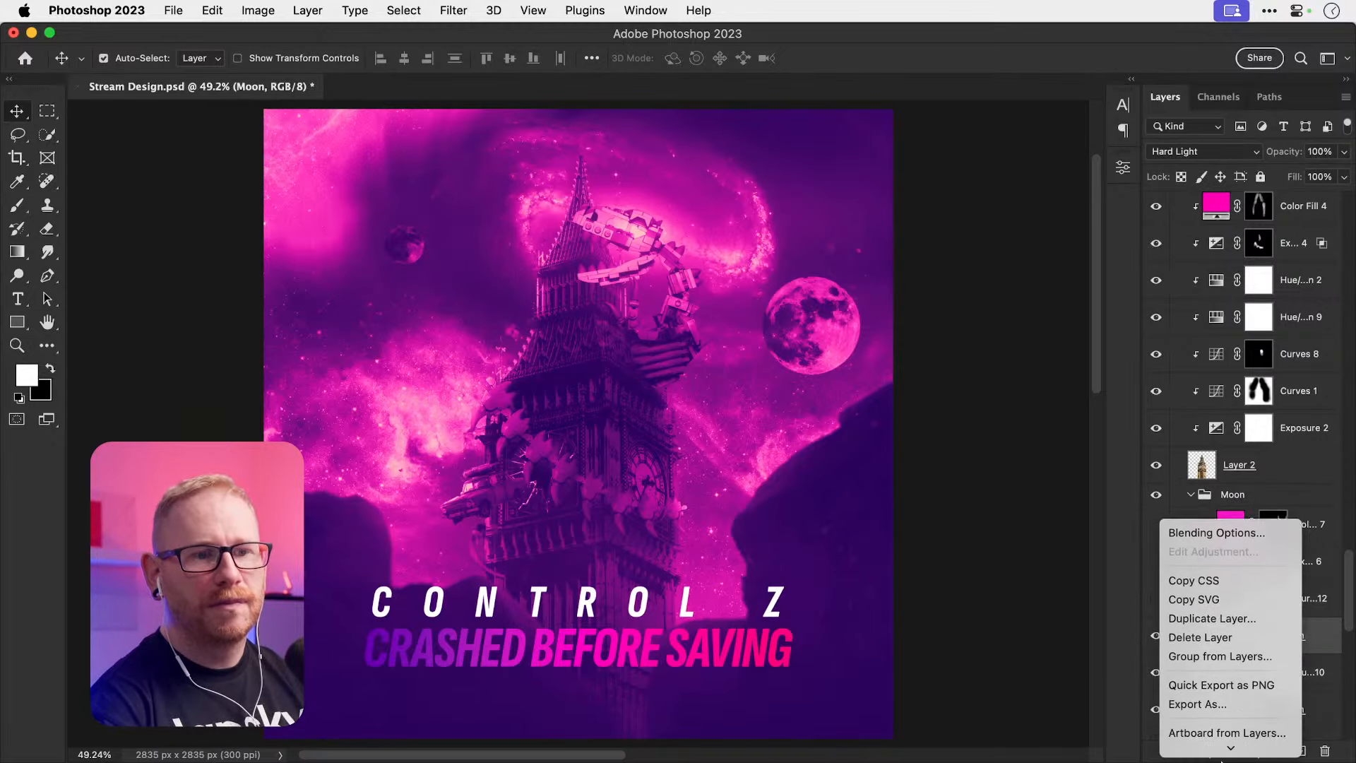
left_click(1256, 460)
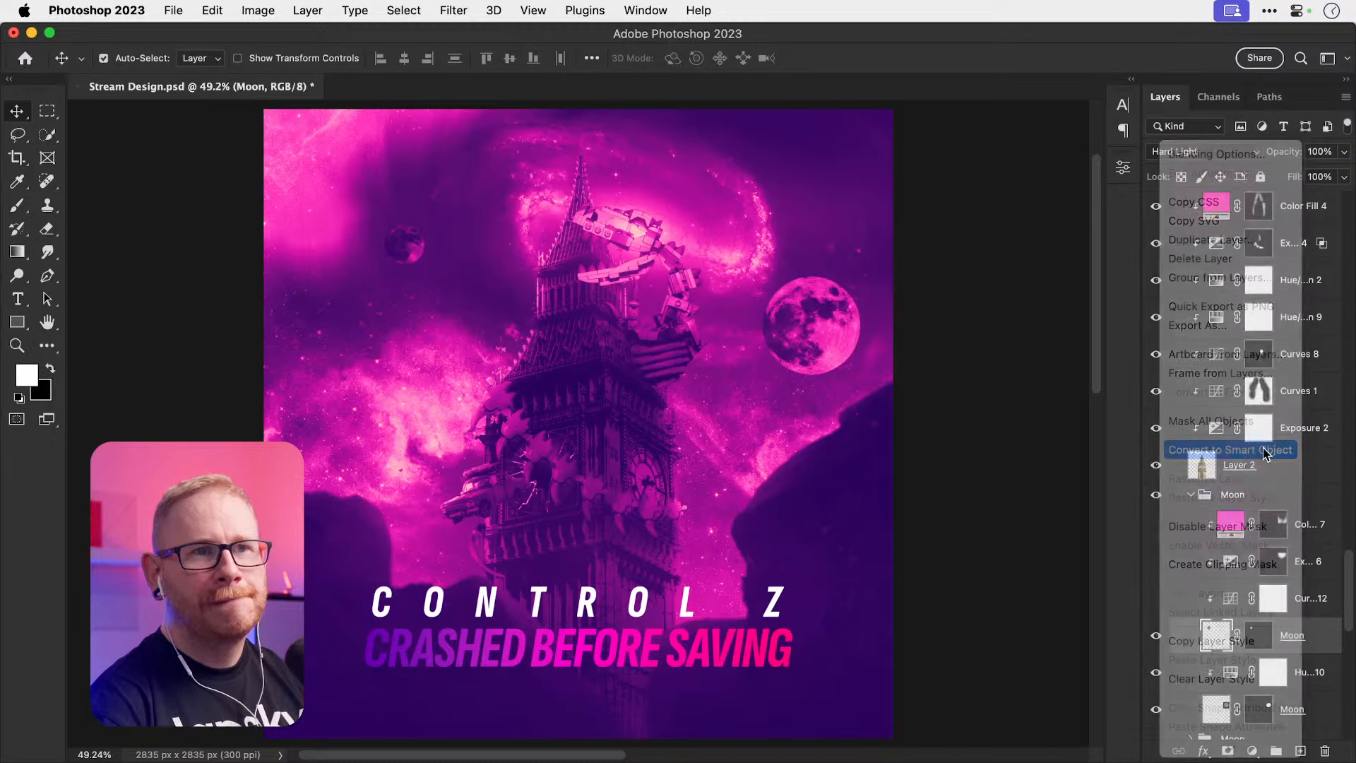
Step: Apply a Gaussian Blur smart filter with a radius of 5 pixels to the small moon
left_click(454, 10)
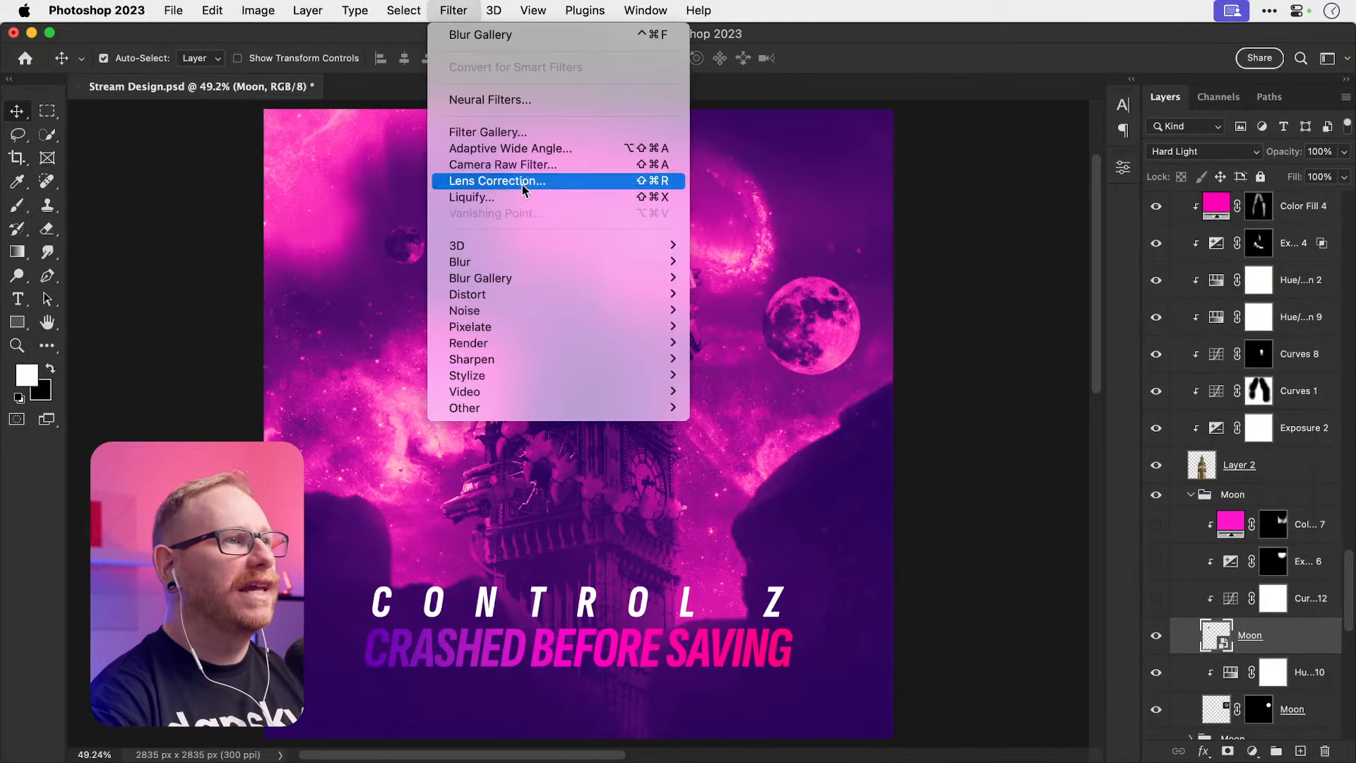
mouse_move(604, 262)
left_click(738, 327)
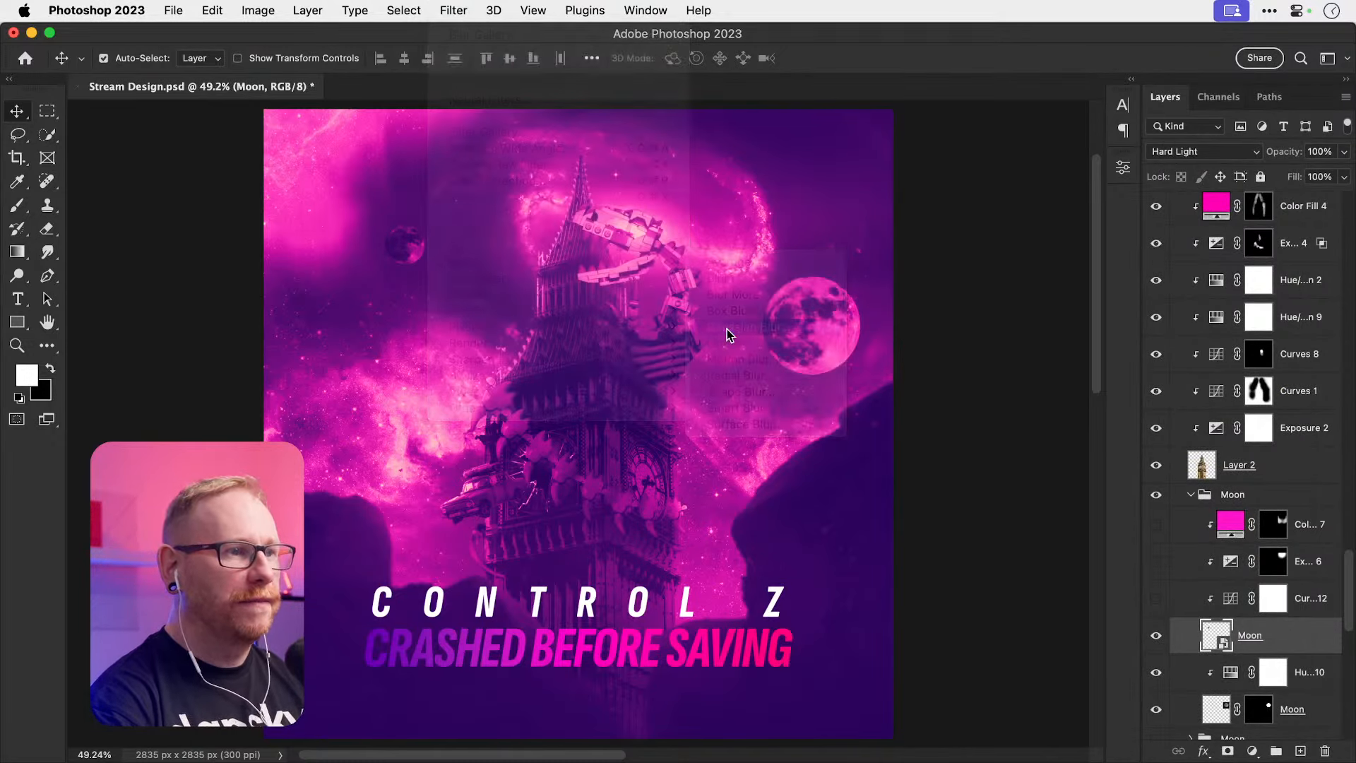
type("5")
key("Return")
key("v")
Step: Convert the larger moon layer to a smart object and apply a Gaussian Blur with a radius of 1 pixel
right_click(1302, 722)
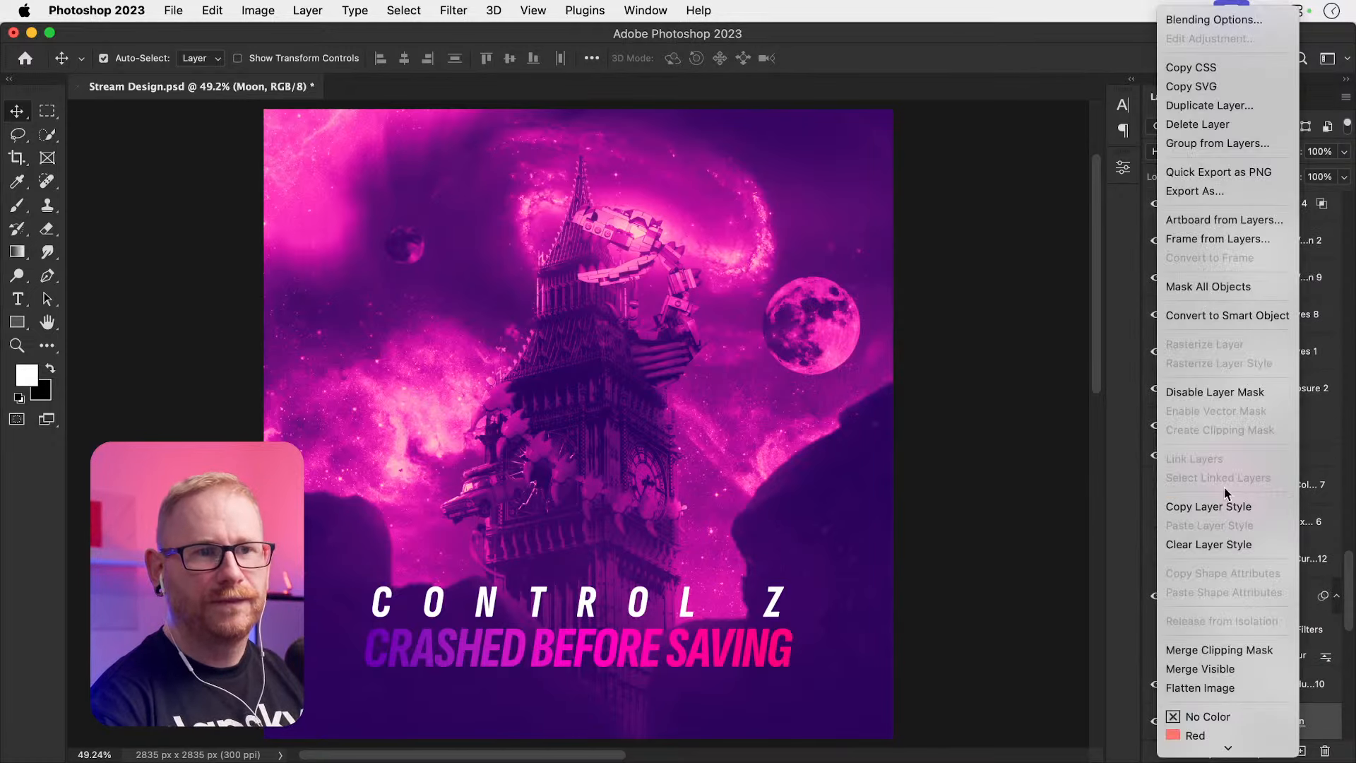
left_click(1237, 329)
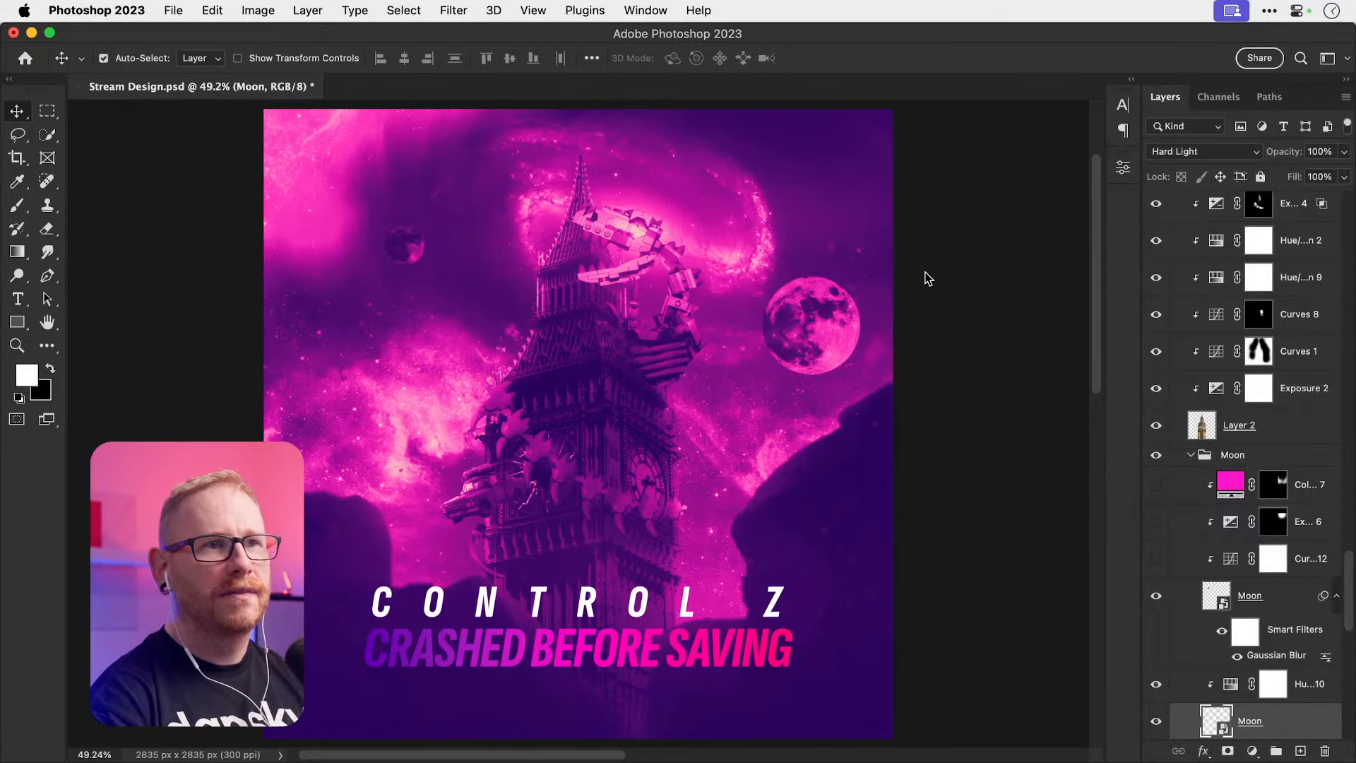
left_click(453, 10)
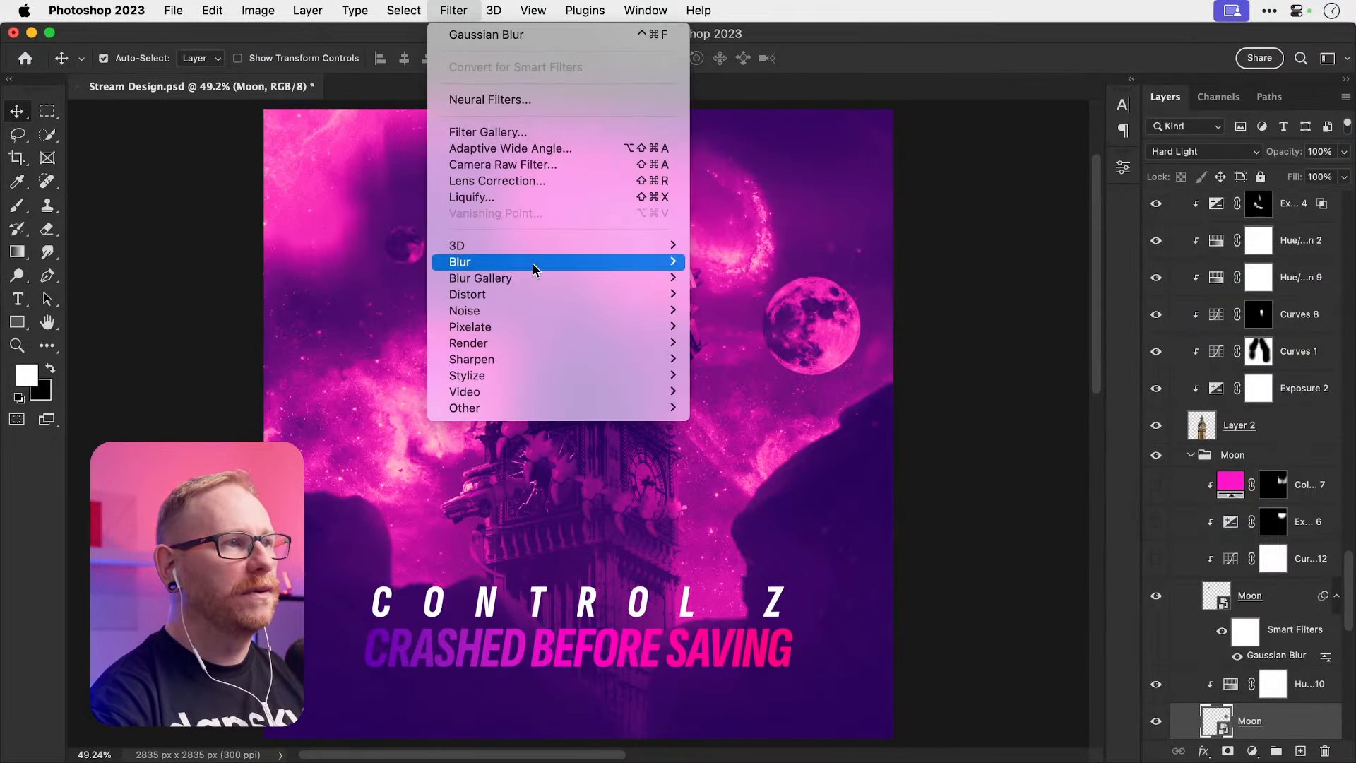
mouse_move(532, 263)
left_click(749, 327)
type("1")
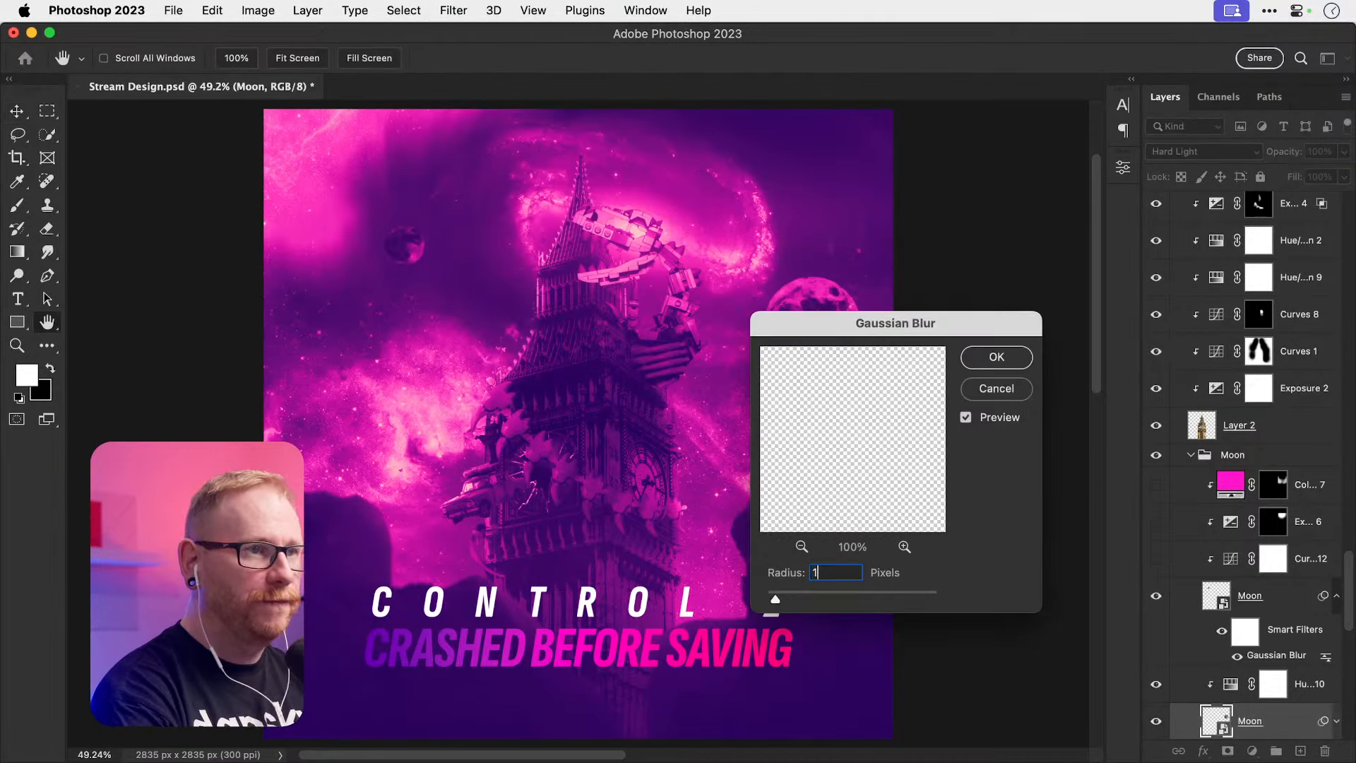
key("Return")
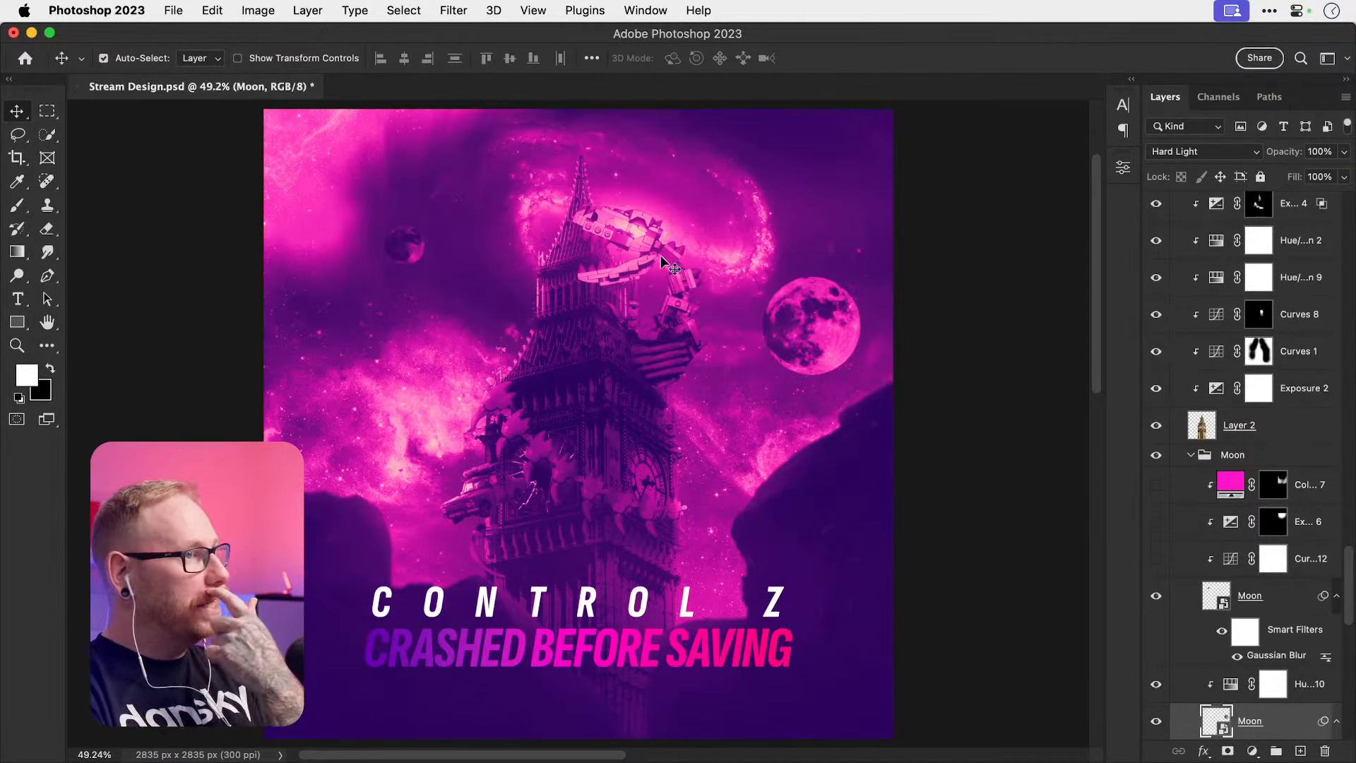
Step: Collapse the upper Cosmos group and toggle the Cosmos groups' visibility to check what each contributes to the sky
scroll(1243, 494, "down", 10)
left_click(1238, 444)
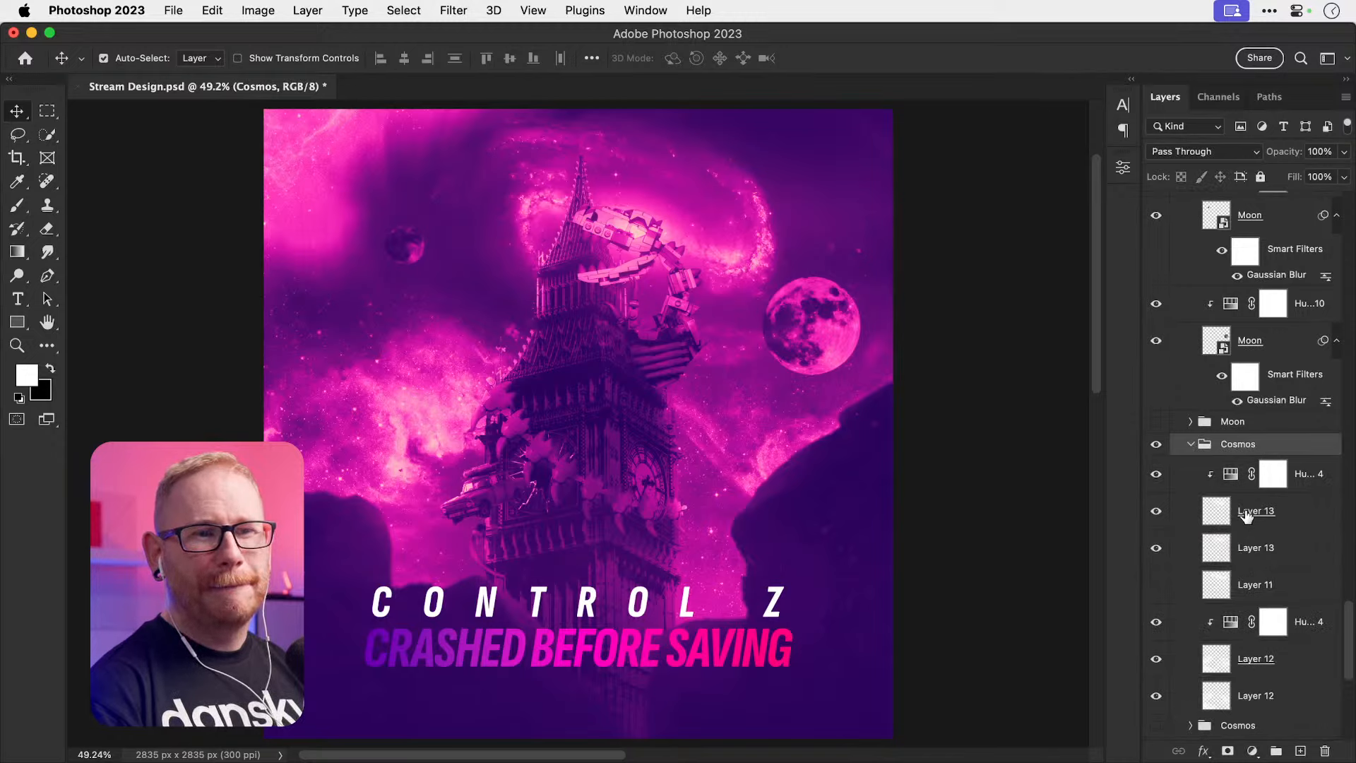
left_click(1191, 444)
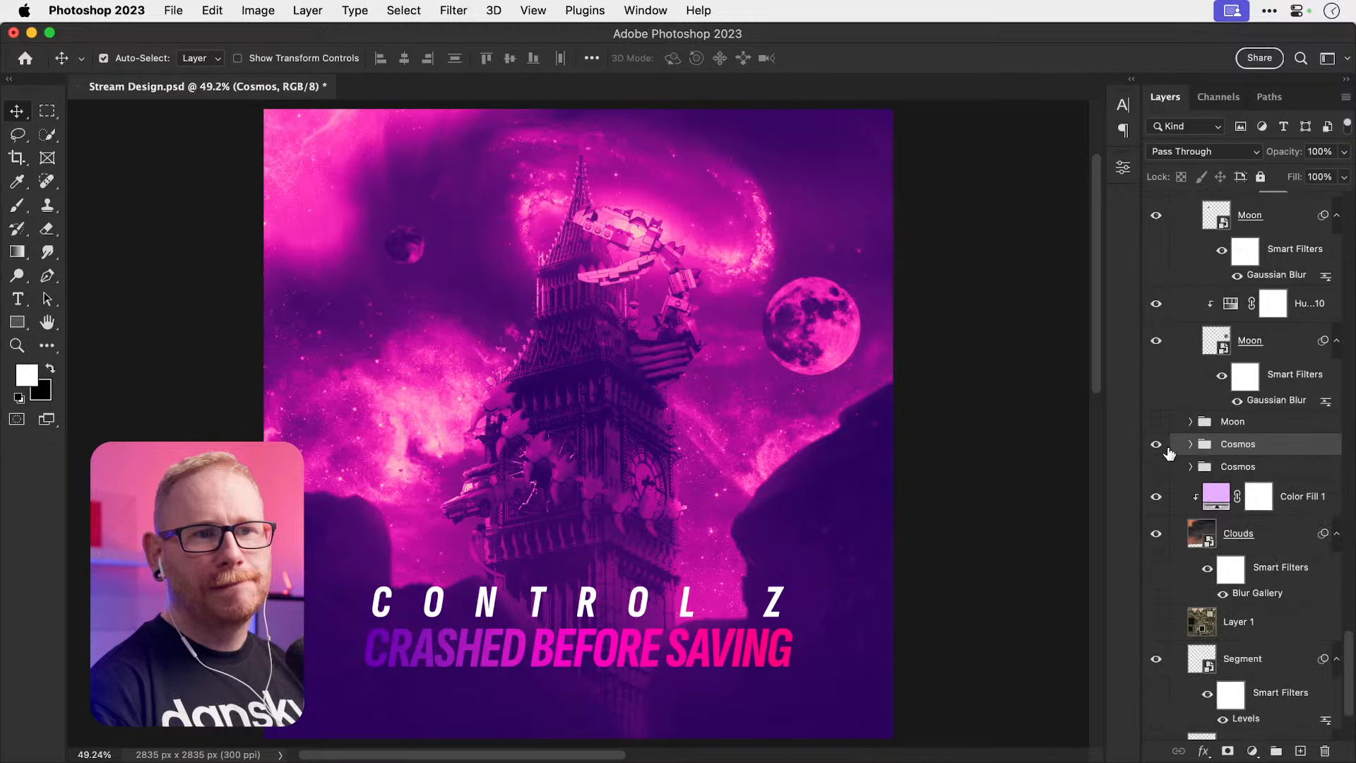
left_click(1156, 467)
left_click(1156, 467)
left_click(1157, 444)
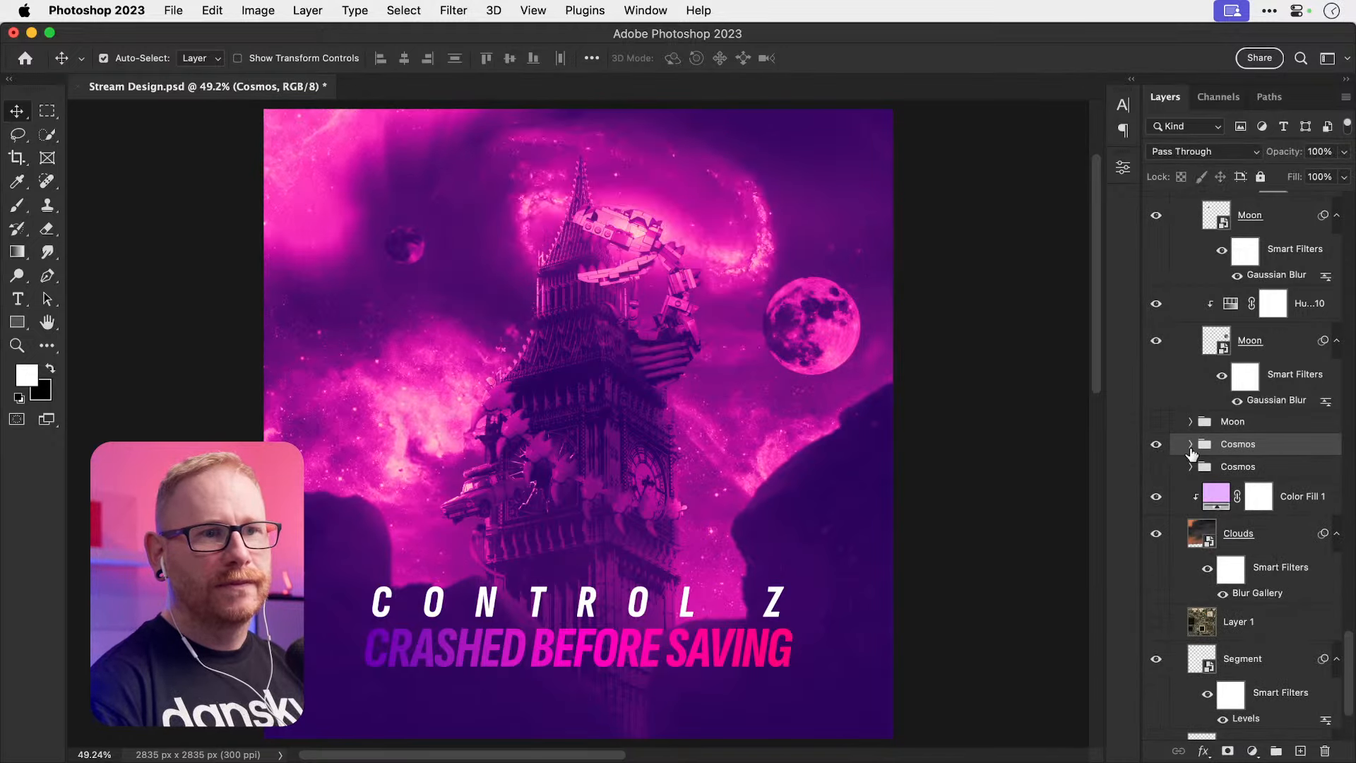
Step: Reapply the last Gaussian Blur to the Layer 13 and Layer 12 layers individually inside the visible Cosmos group
left_click(1191, 444)
left_click(1256, 510)
left_click(1256, 547, "shift")
left_click(453, 10)
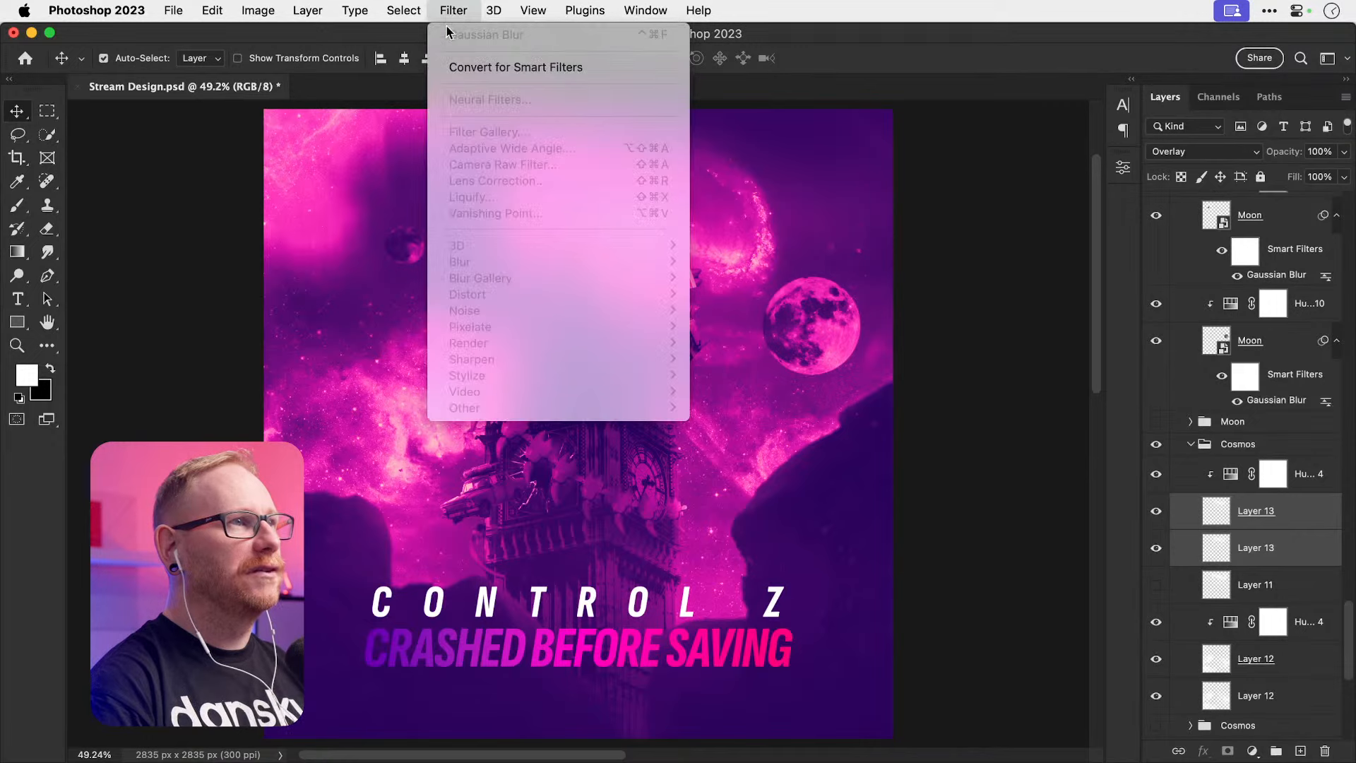
left_click(457, 11)
left_click(1256, 510)
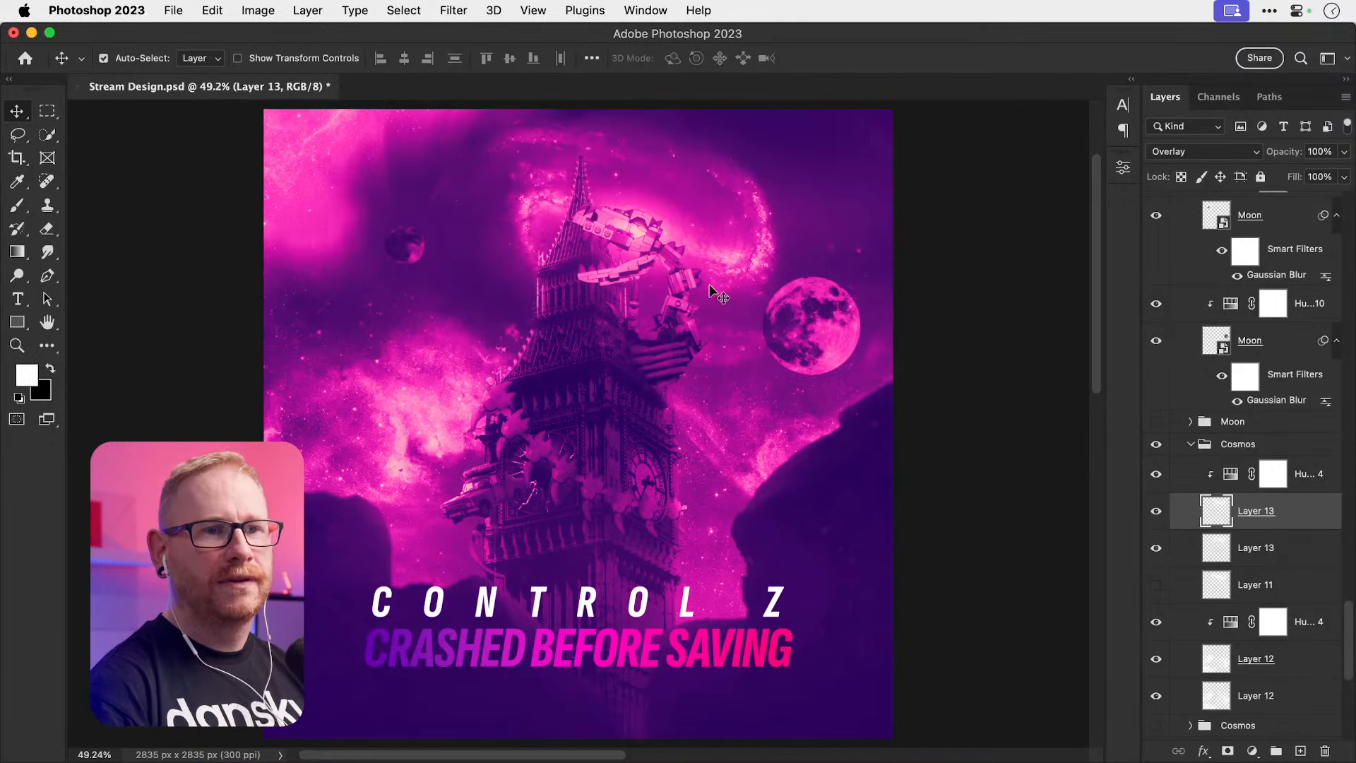
left_click(453, 10)
left_click(457, 11)
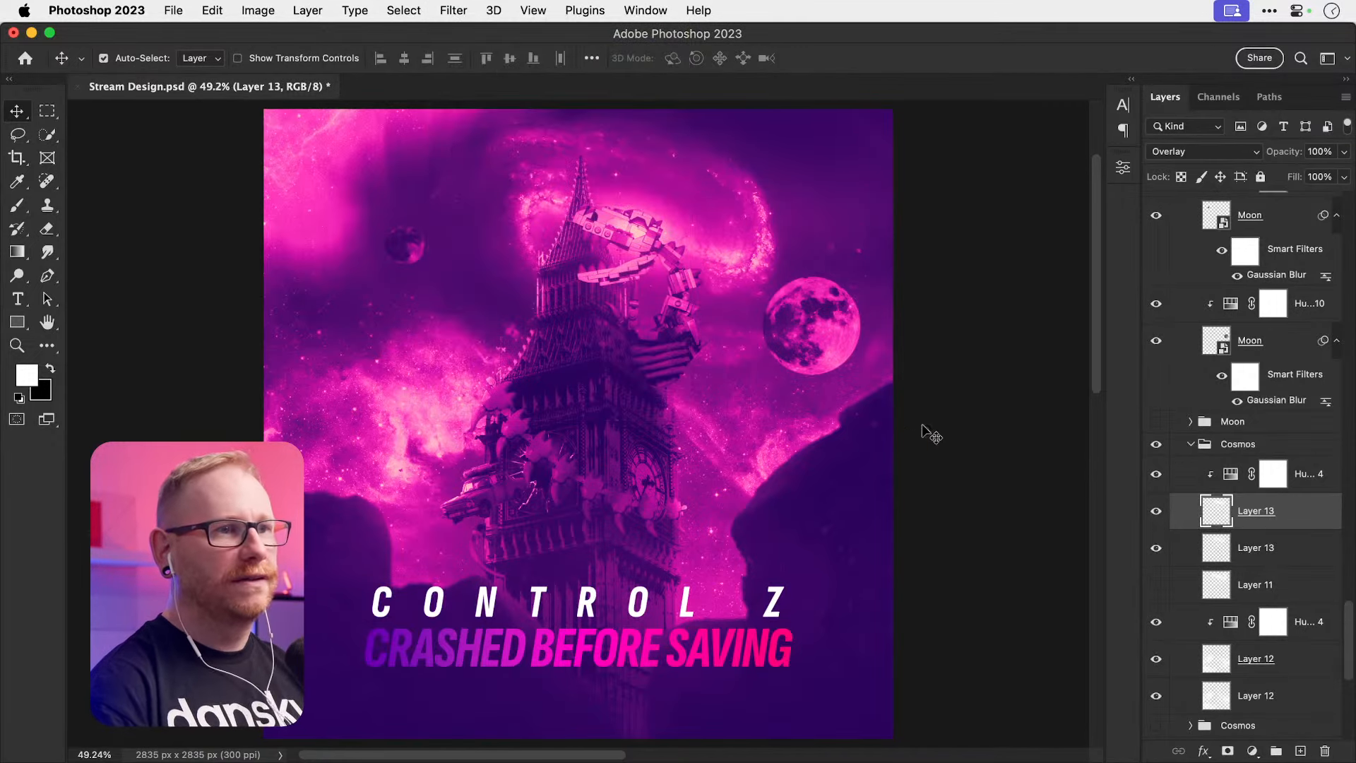
key("alt+bracketleft")
left_click(1256, 695)
left_click(454, 10)
left_click(457, 36)
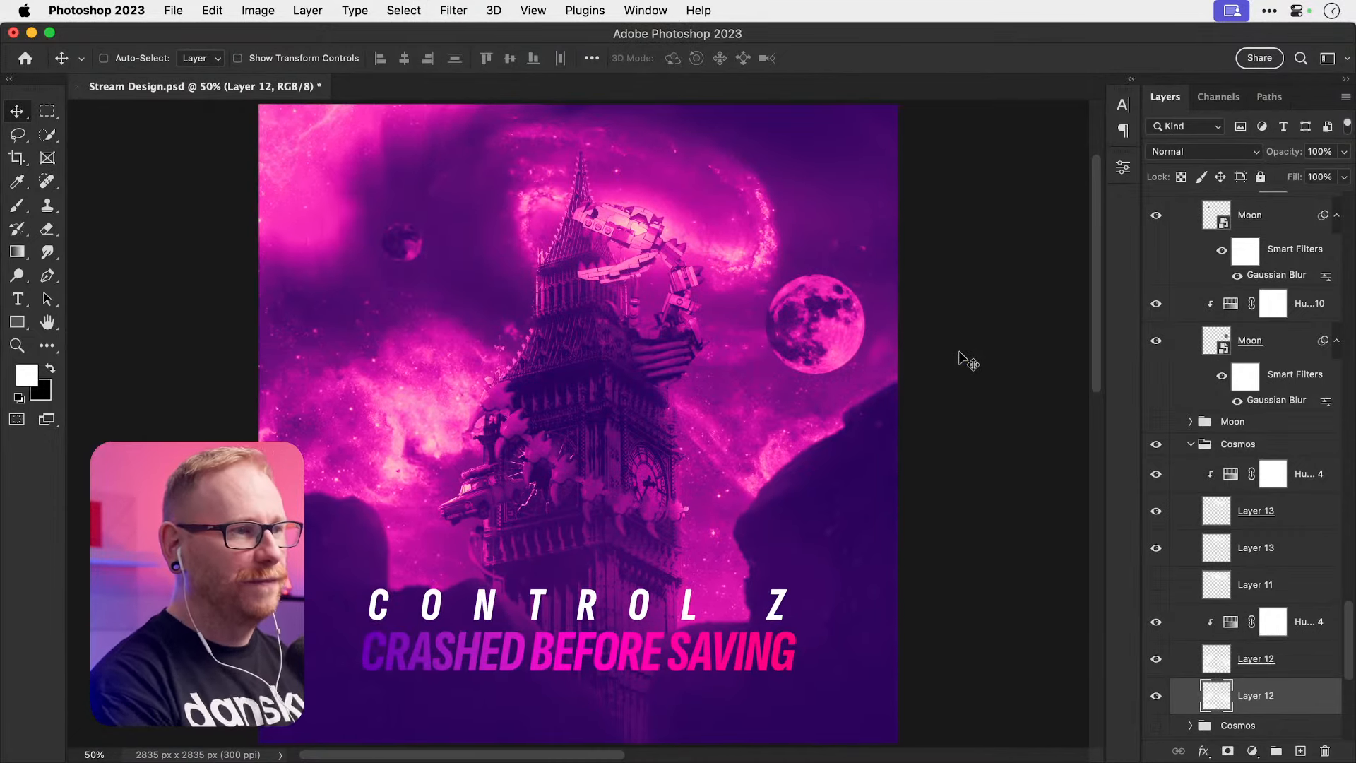
Step: Compare the poster with and without the Curves 11 adjustment
scroll(1244, 290, "up", 10)
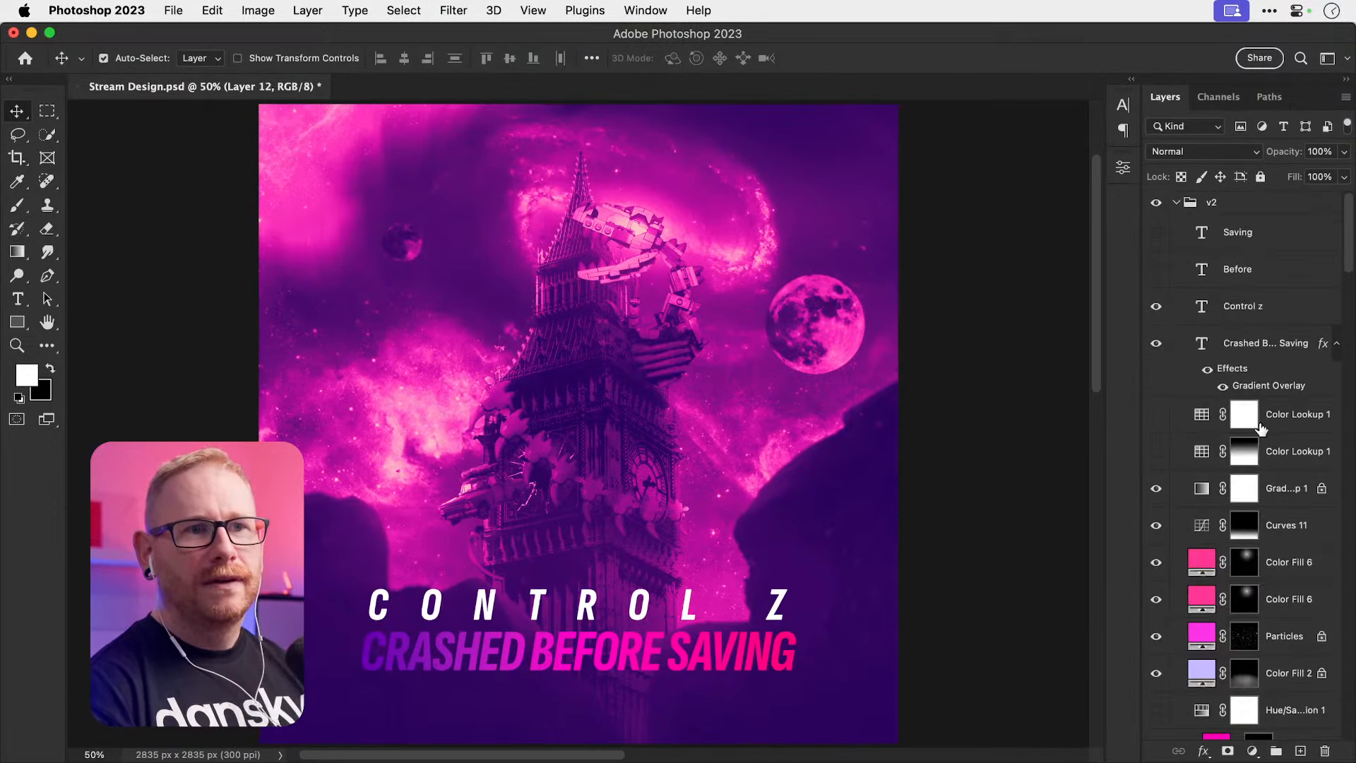
left_click(1278, 527)
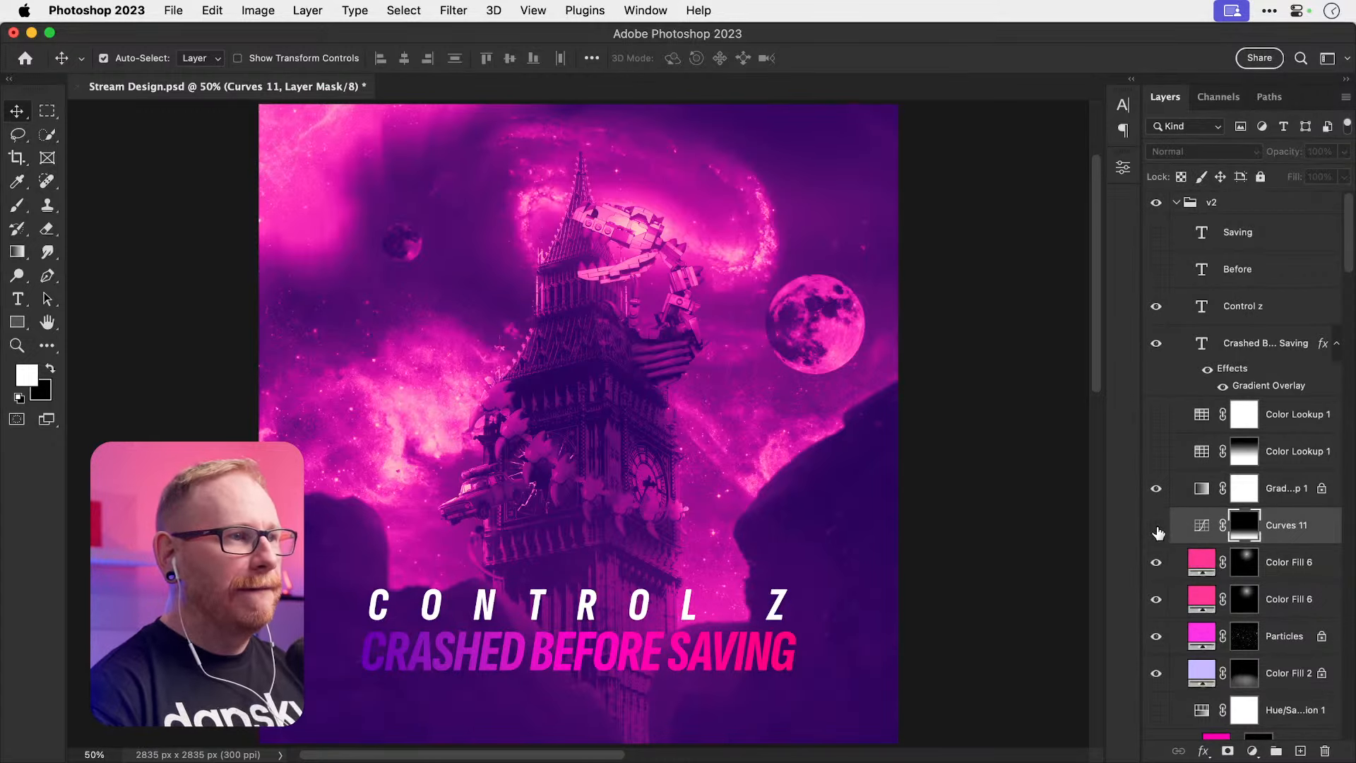
left_click(1157, 528)
Step: Try a Brightness/Contrast adjustment above the gradient map, then delete it
left_click(1247, 497)
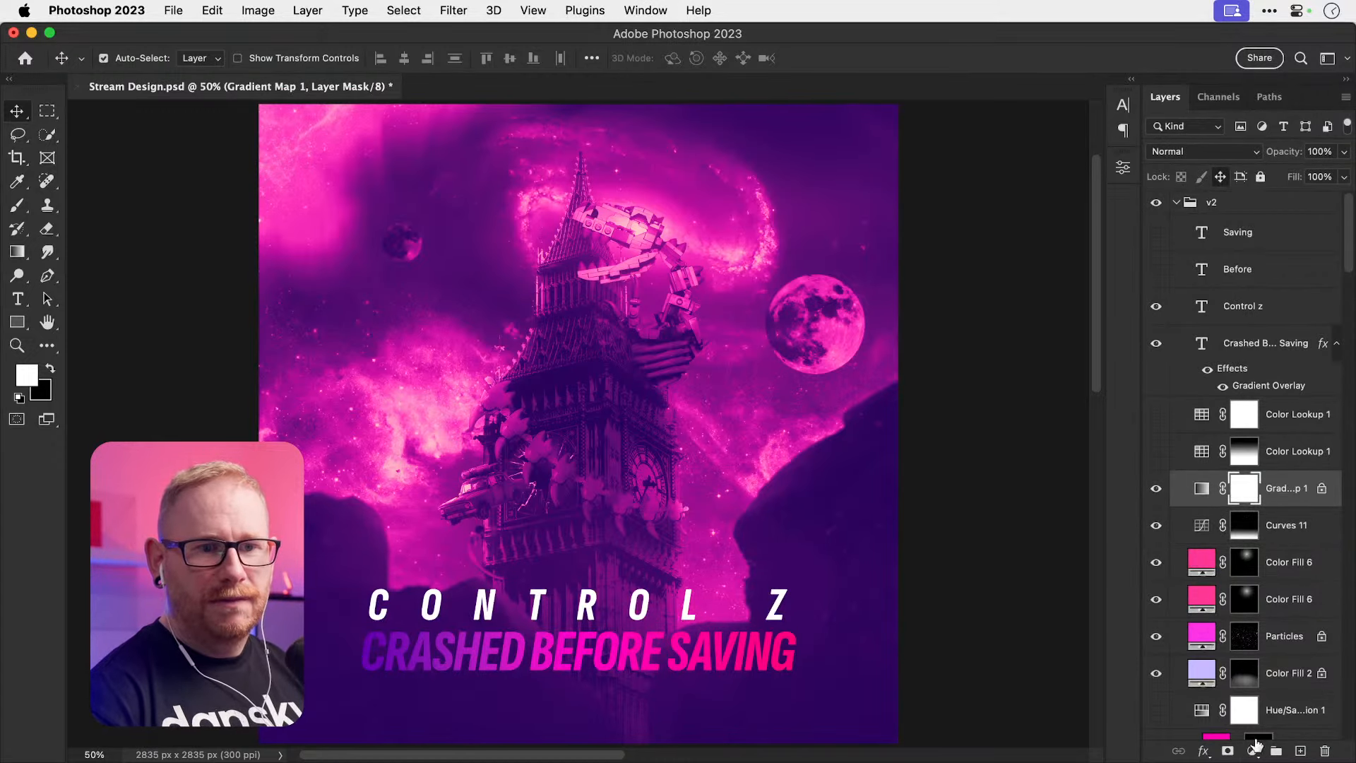
left_click(1254, 750)
left_click(1286, 515)
left_click_drag(970, 246, 1010, 246)
left_click(1073, 103)
left_click(1156, 490)
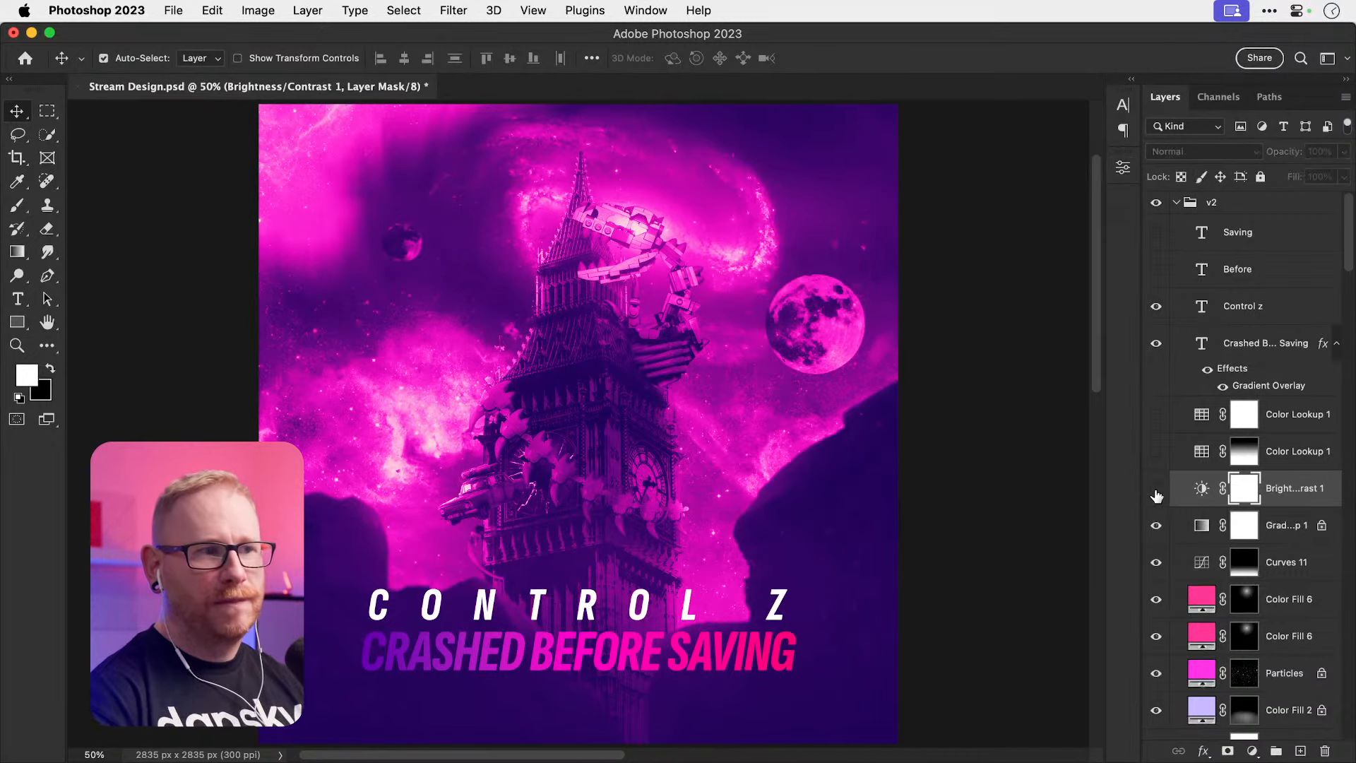
left_click(1157, 491)
left_click(1202, 488)
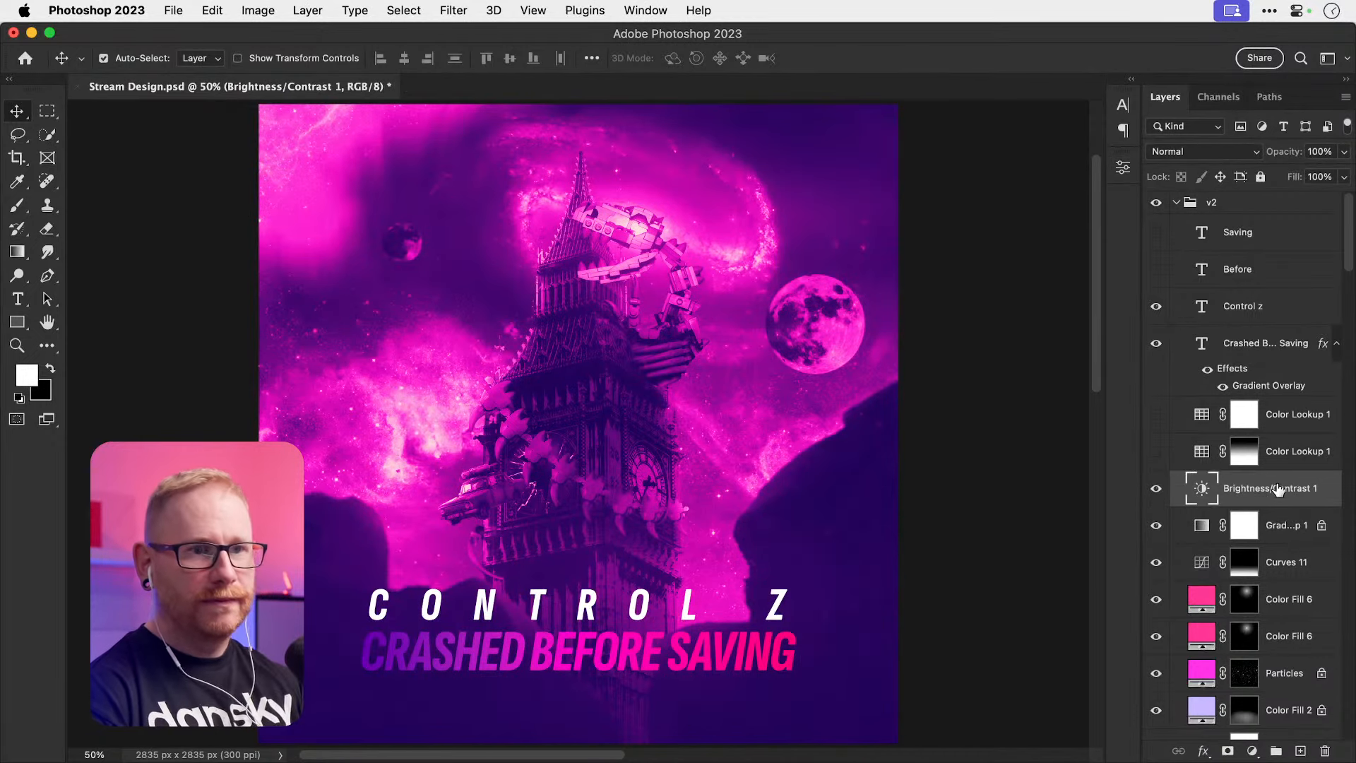
key("BackSpace")
Step: Recolour the gradient map's middle stop to pink #f72e88 and shift the middle and light pink stops towards the dark end, the light one to location 12
double_click(1203, 493)
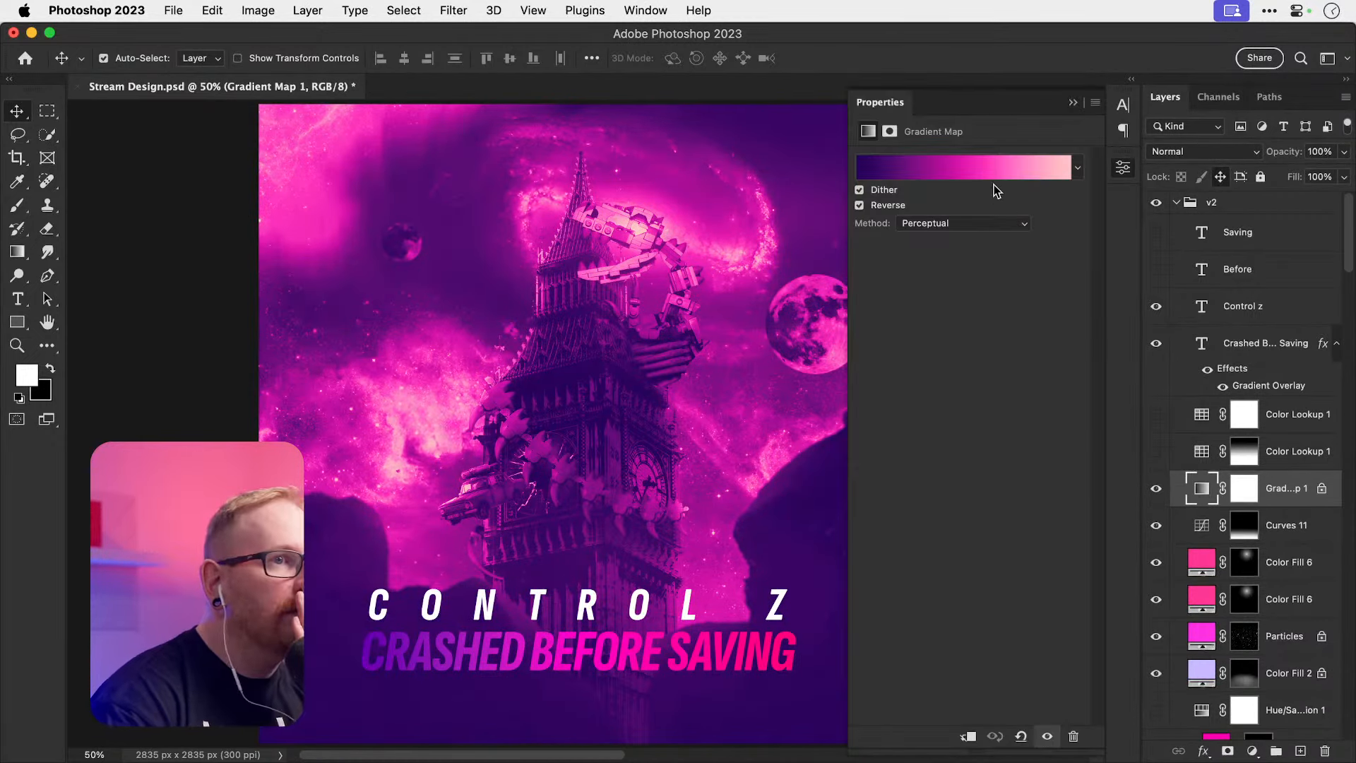
left_click(1002, 168)
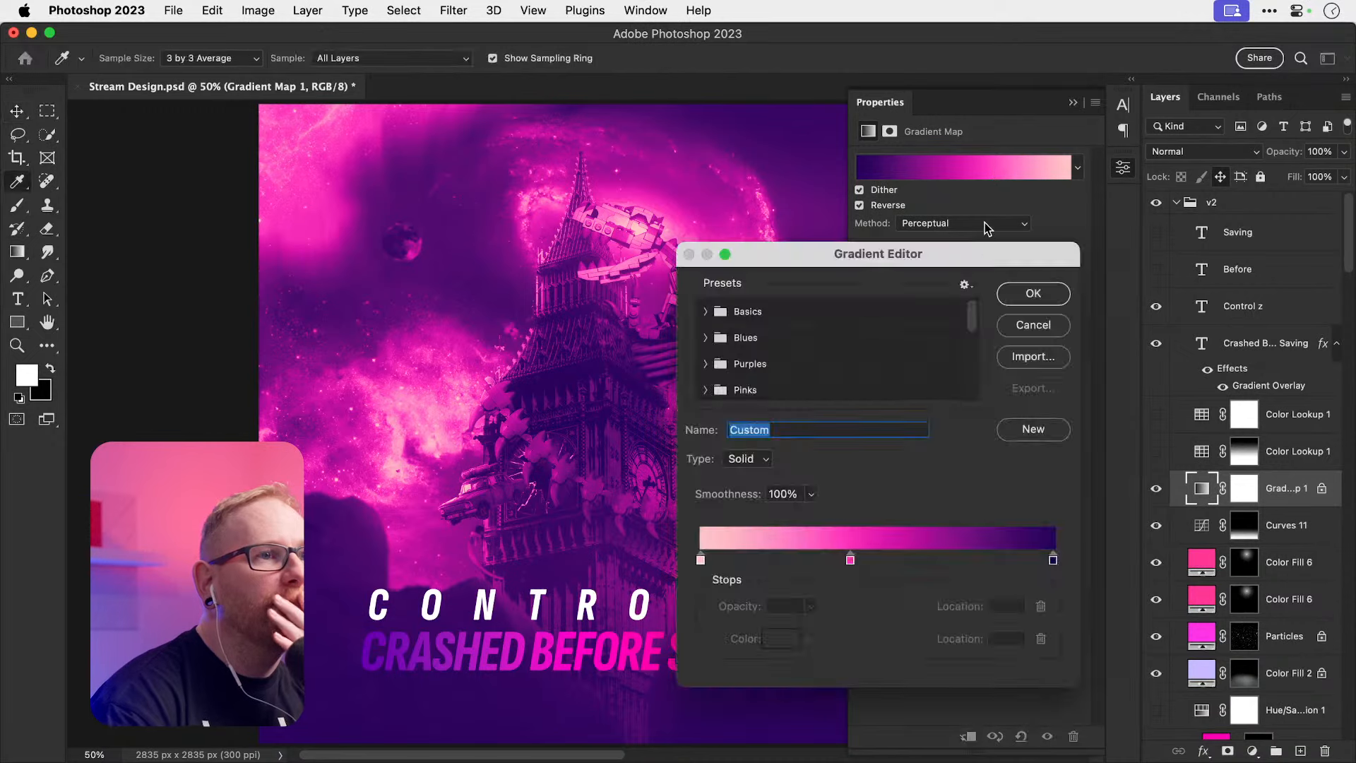
left_click(851, 559)
left_click(781, 637)
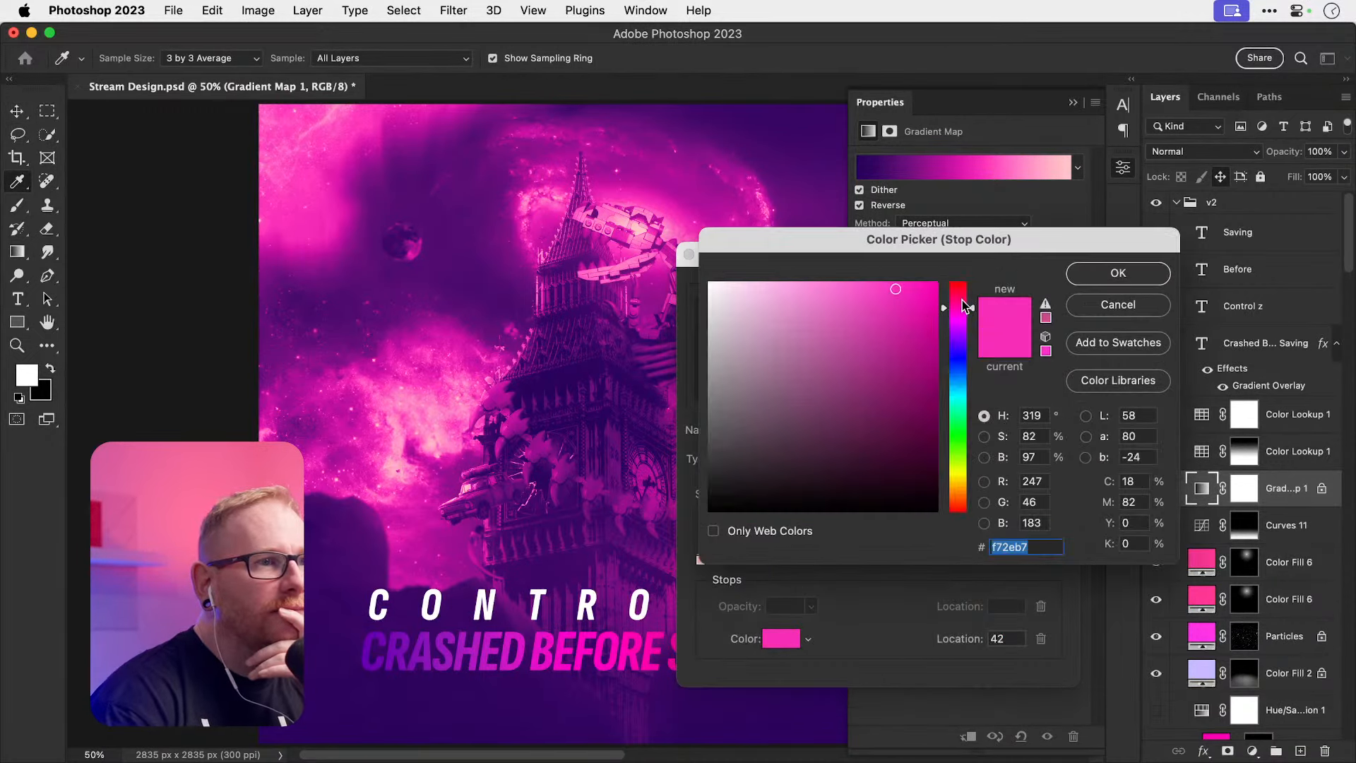
left_click(960, 299)
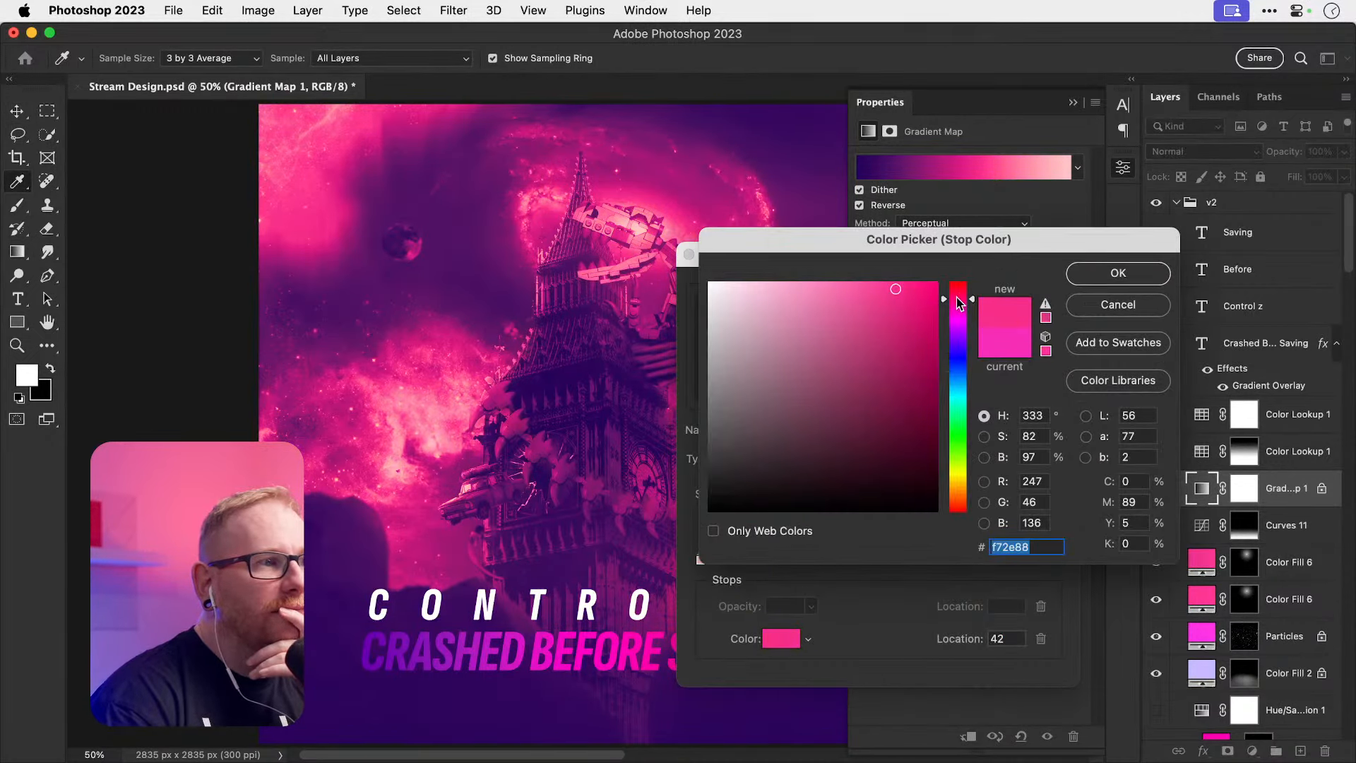
left_click(1118, 273)
mouse_move(850, 559)
left_mouse_down()
mouse_move(808, 562)
mouse_move(895, 563)
mouse_move(871, 561)
left_mouse_up()
left_click_drag(702, 561, 747, 560)
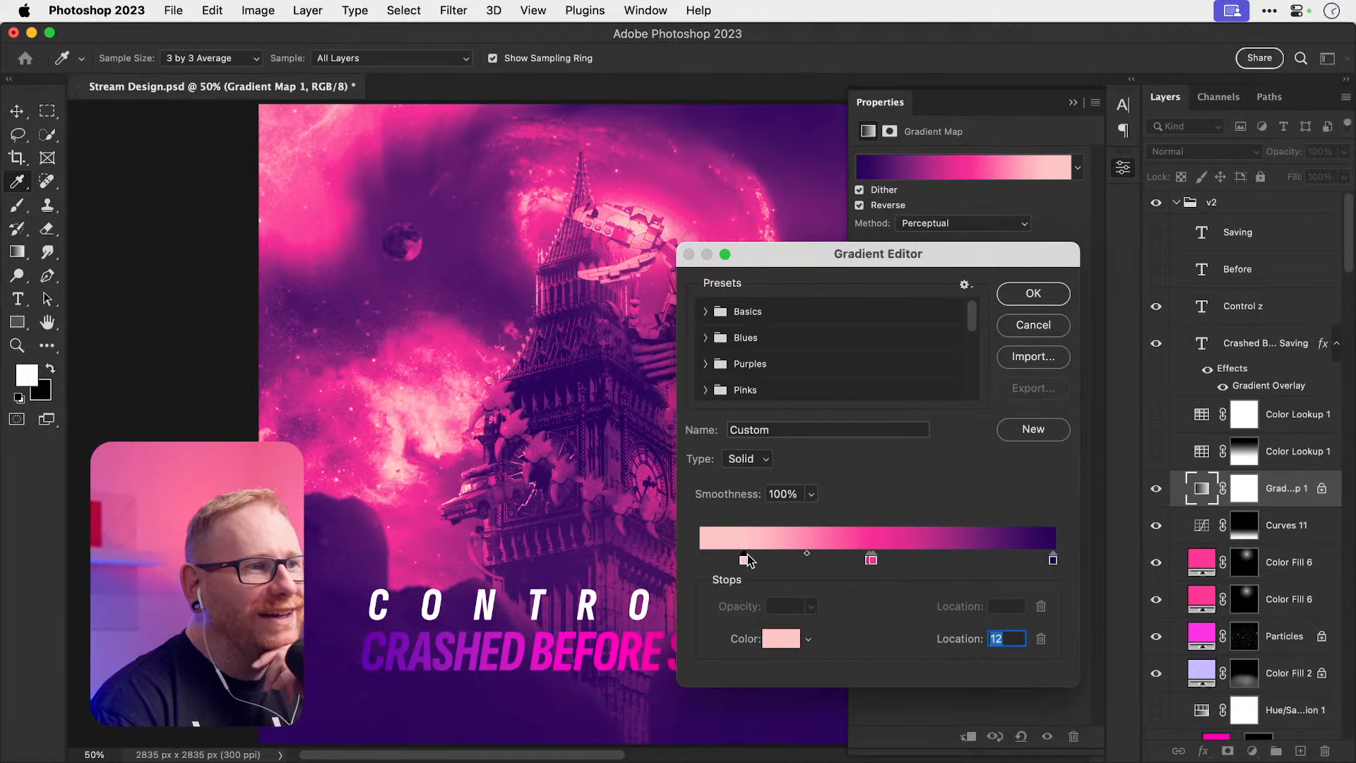
Step: Try a darker purple for the dark end stop of the gradient map
left_click_drag(1053, 562, 1047, 568)
double_click(1046, 561)
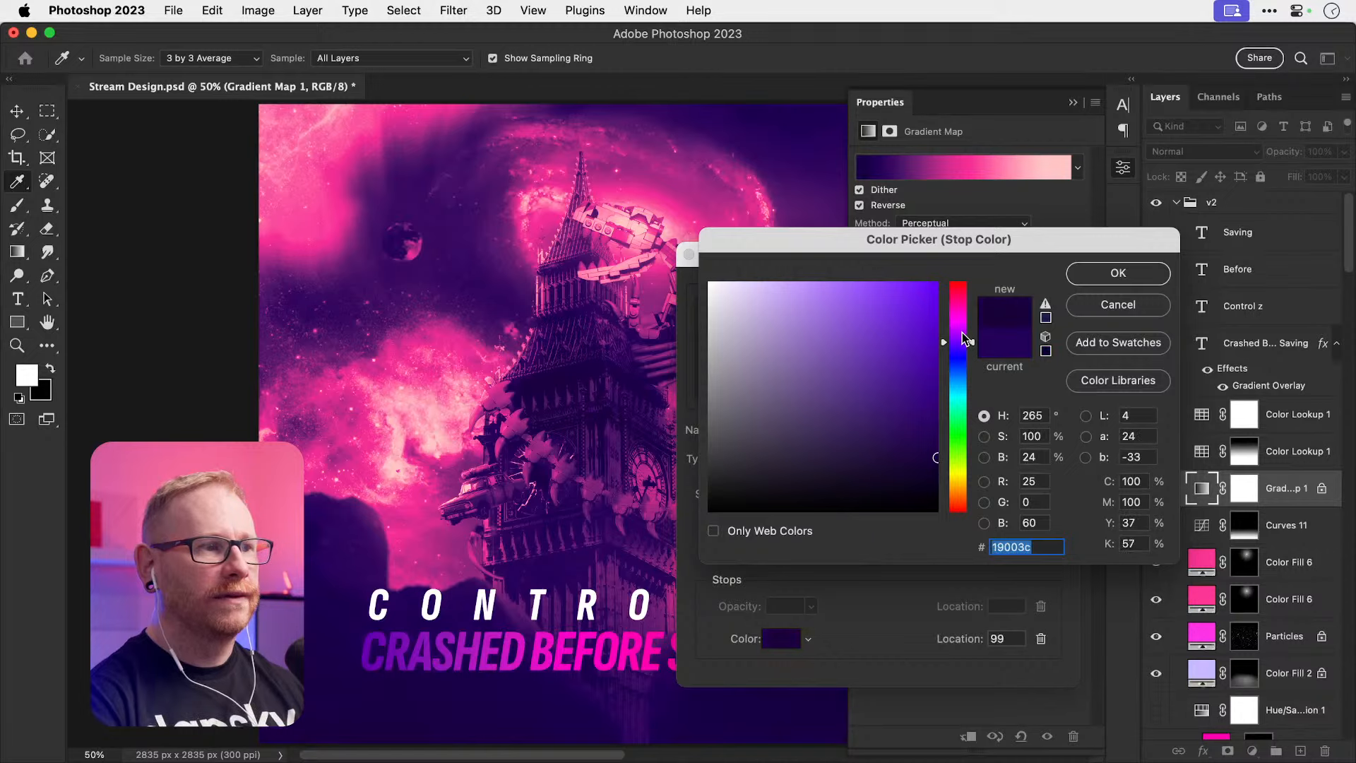
left_click(1073, 310)
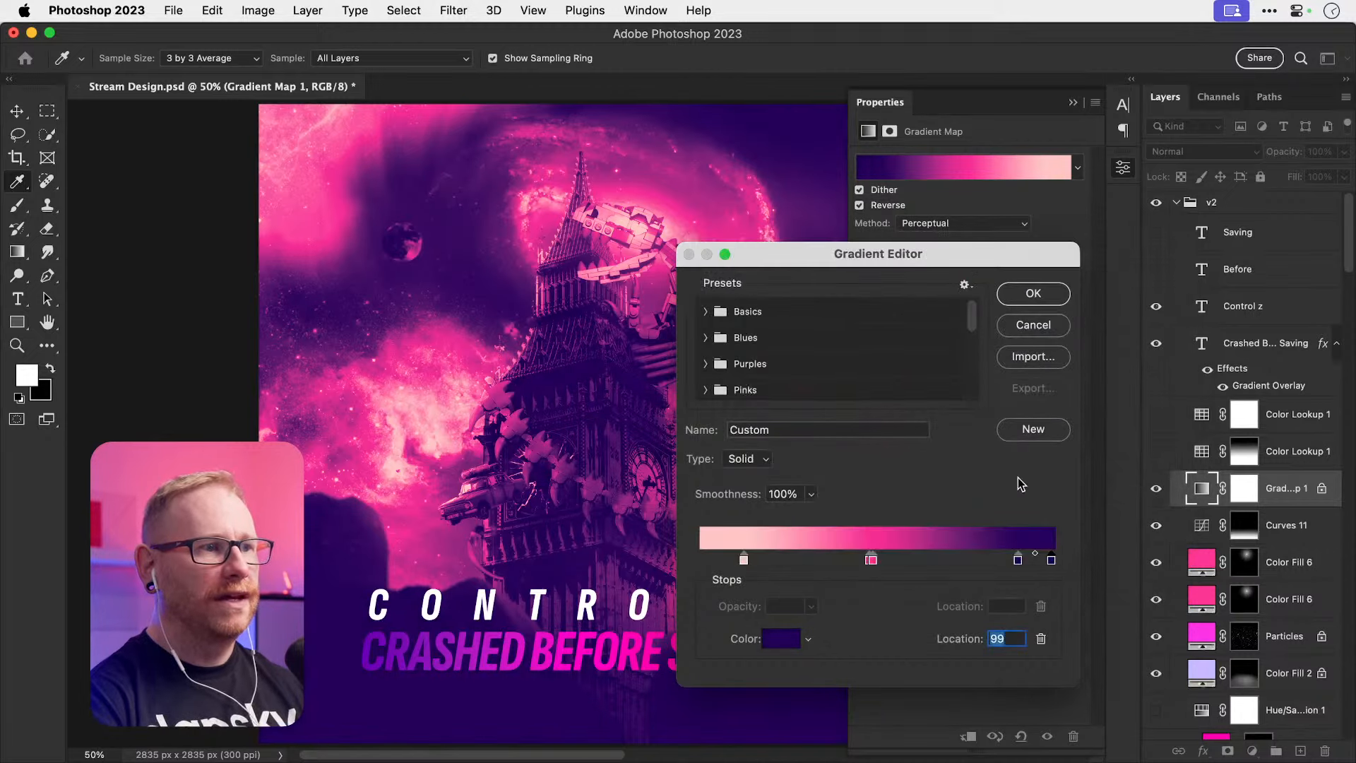
Step: Set the gradient map's dark end stop to purple #390059 at location 100, accept the gradient and save the document
mouse_move(1049, 562)
left_mouse_down()
mouse_move(1055, 601)
mouse_move(1074, 572)
left_mouse_up()
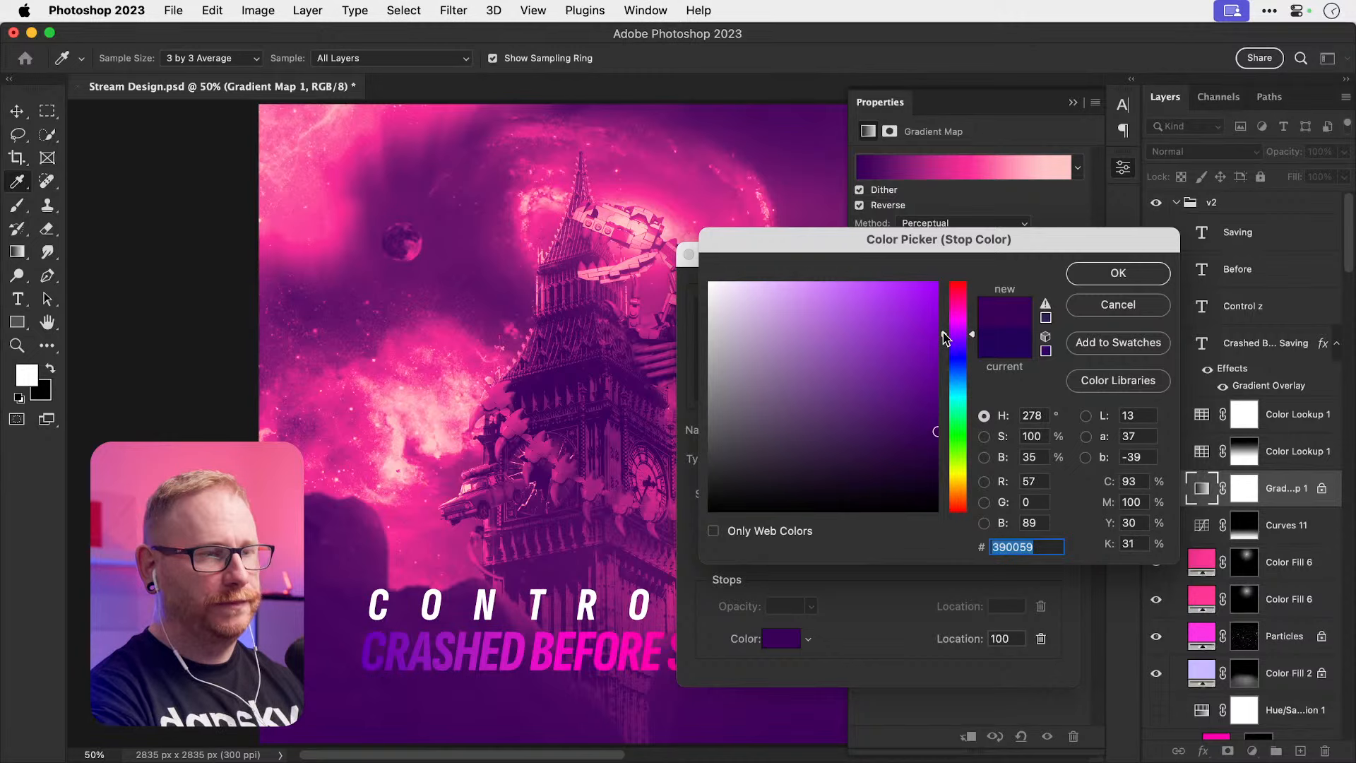
key("Return")
key("v")
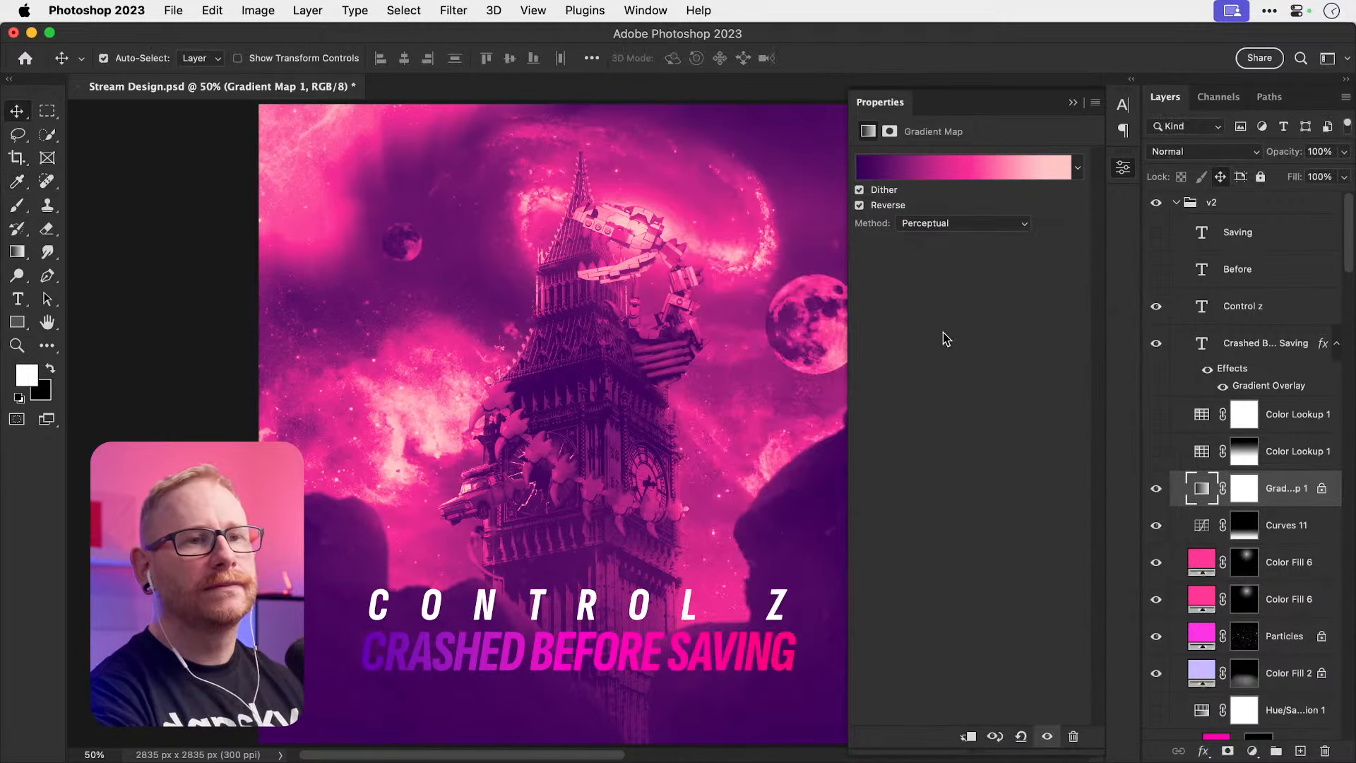
left_click(1123, 168)
key("super+s")
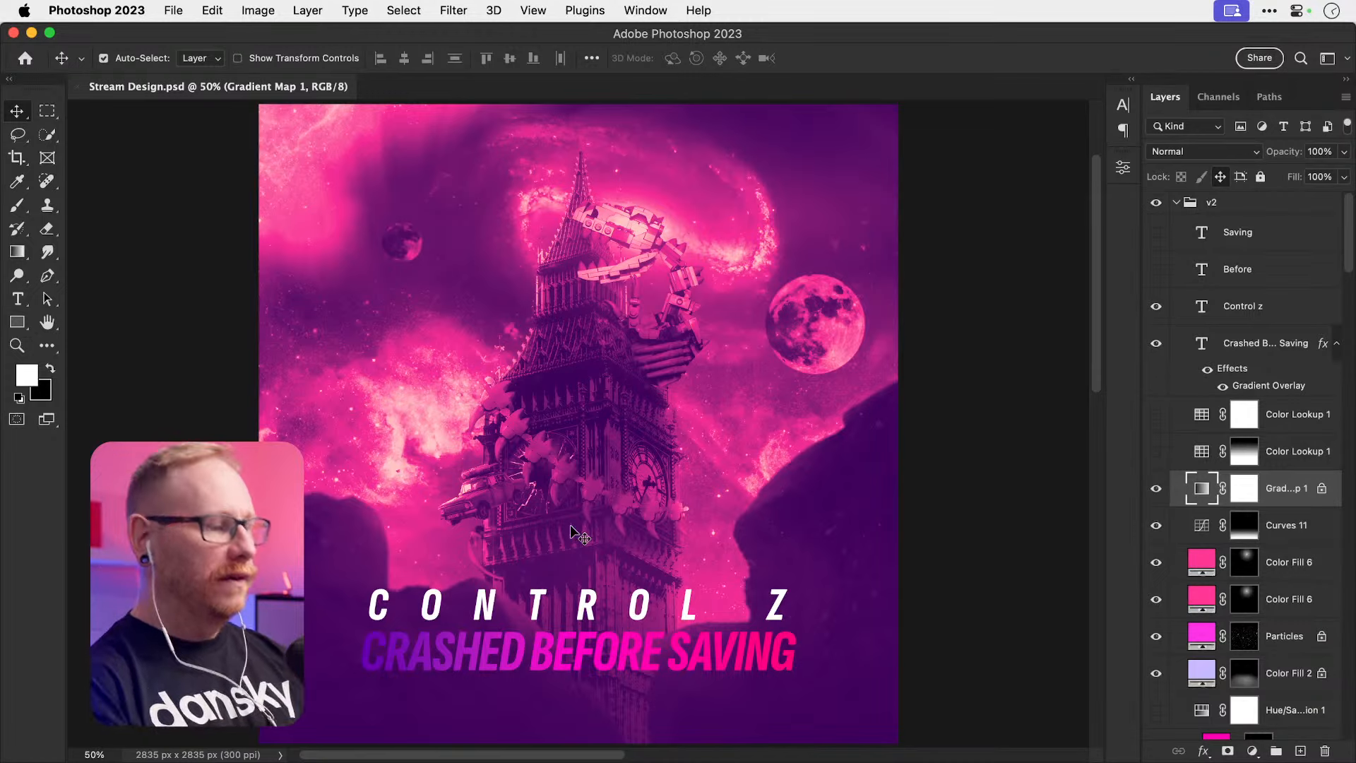
Step: Hide the Control z and Crashed Before Saving text layers and fit the whole poster in view
scroll(573, 531, "down", 1)
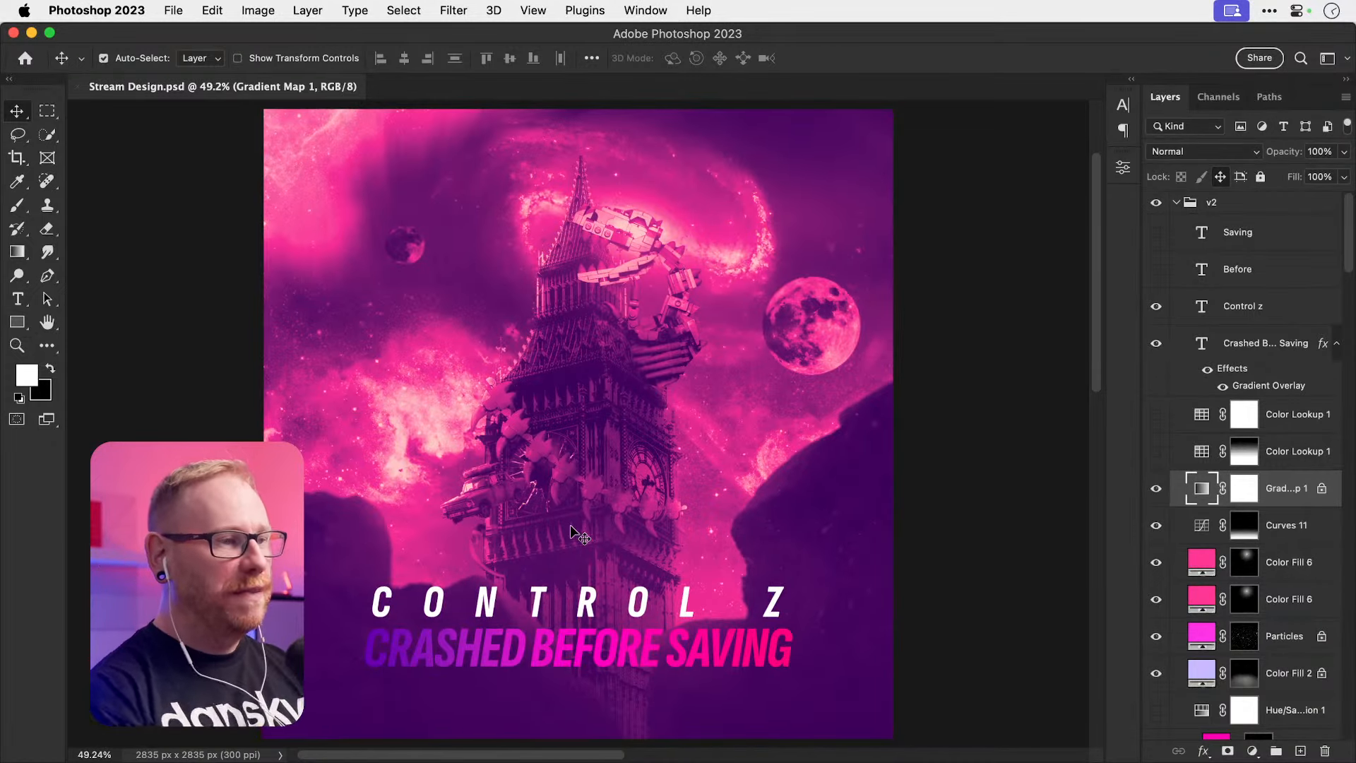
left_click(751, 659)
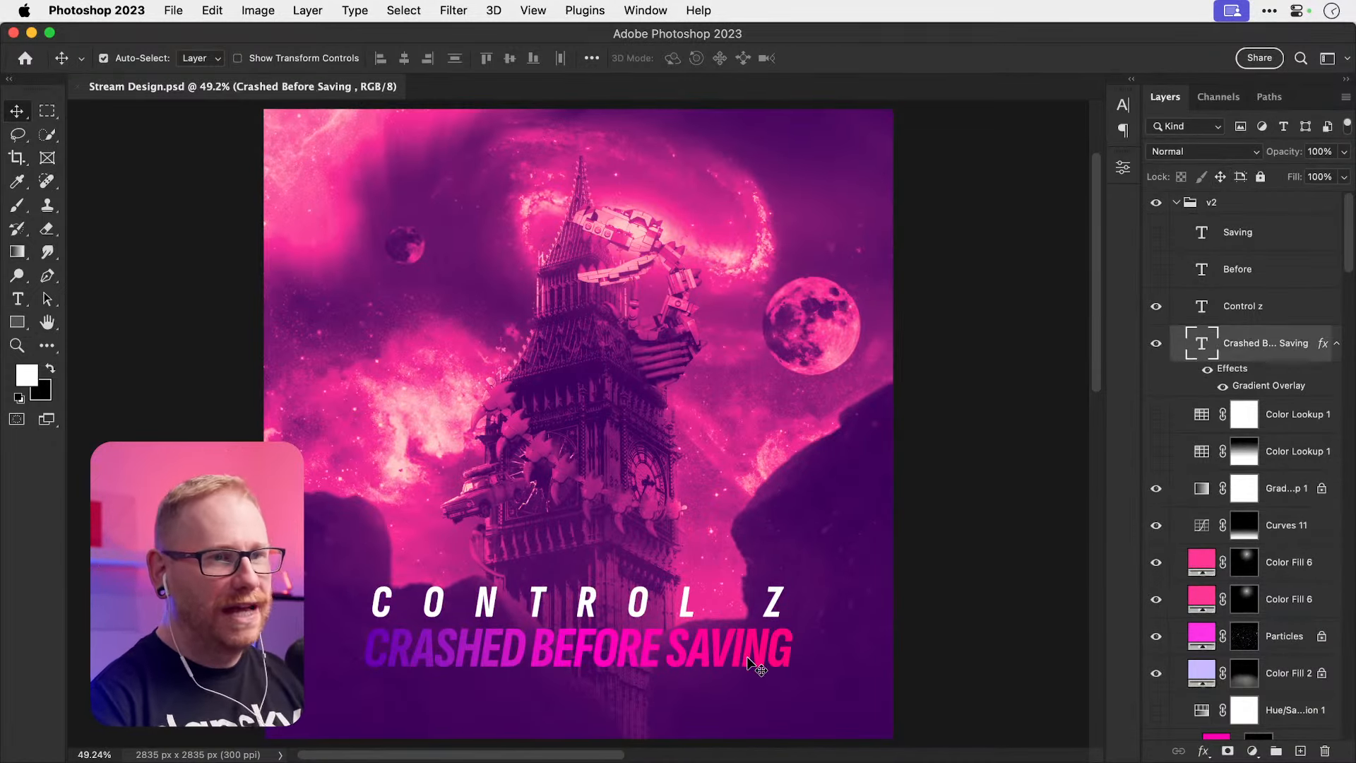
key("super+minus")
key("super+minus")
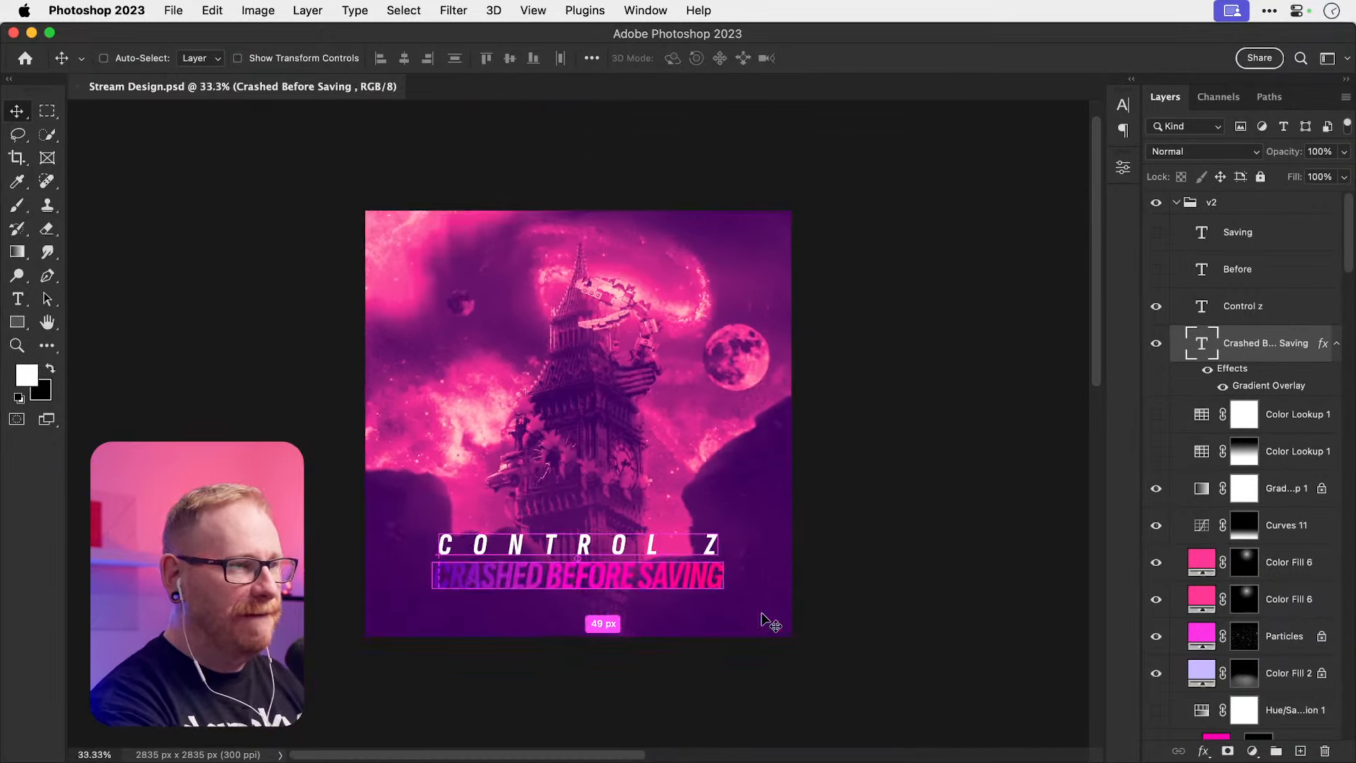
key("z")
left_click(580, 549)
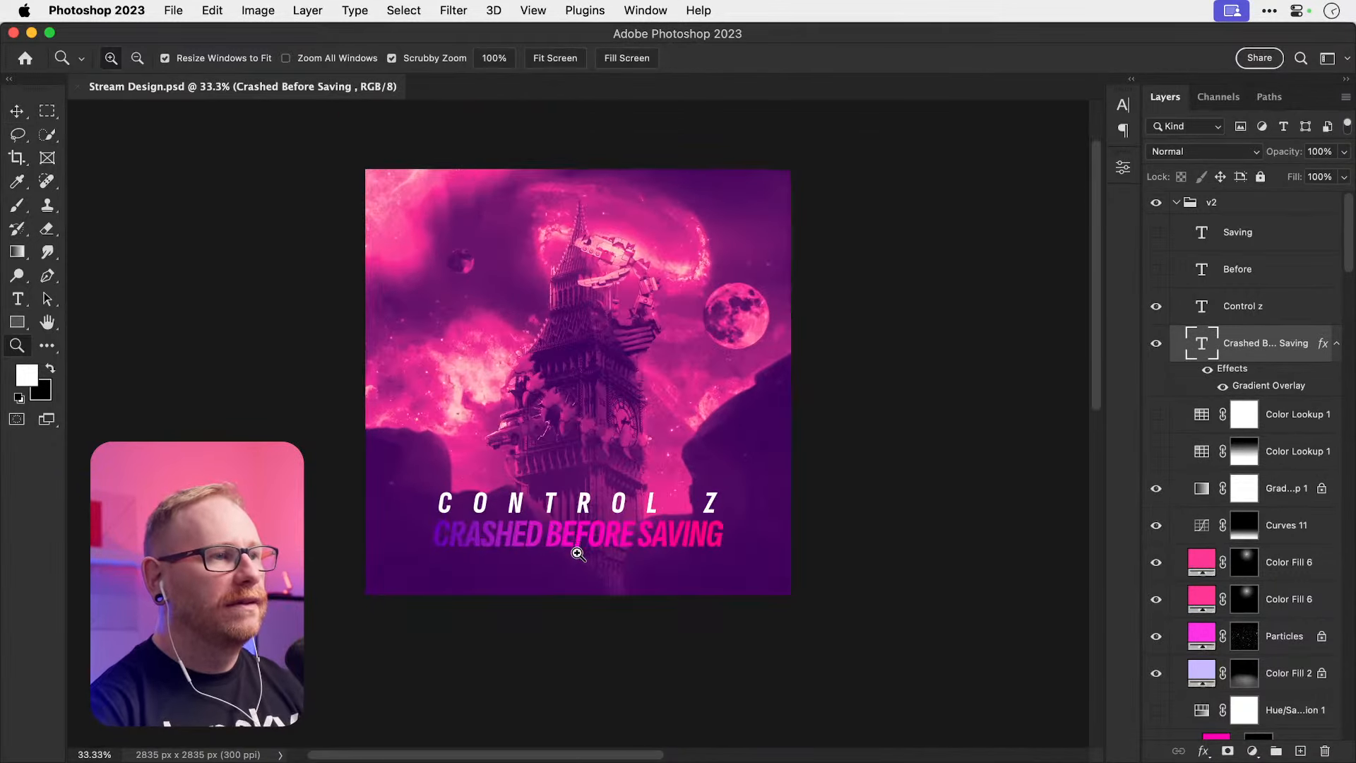
left_click(577, 550)
key("v")
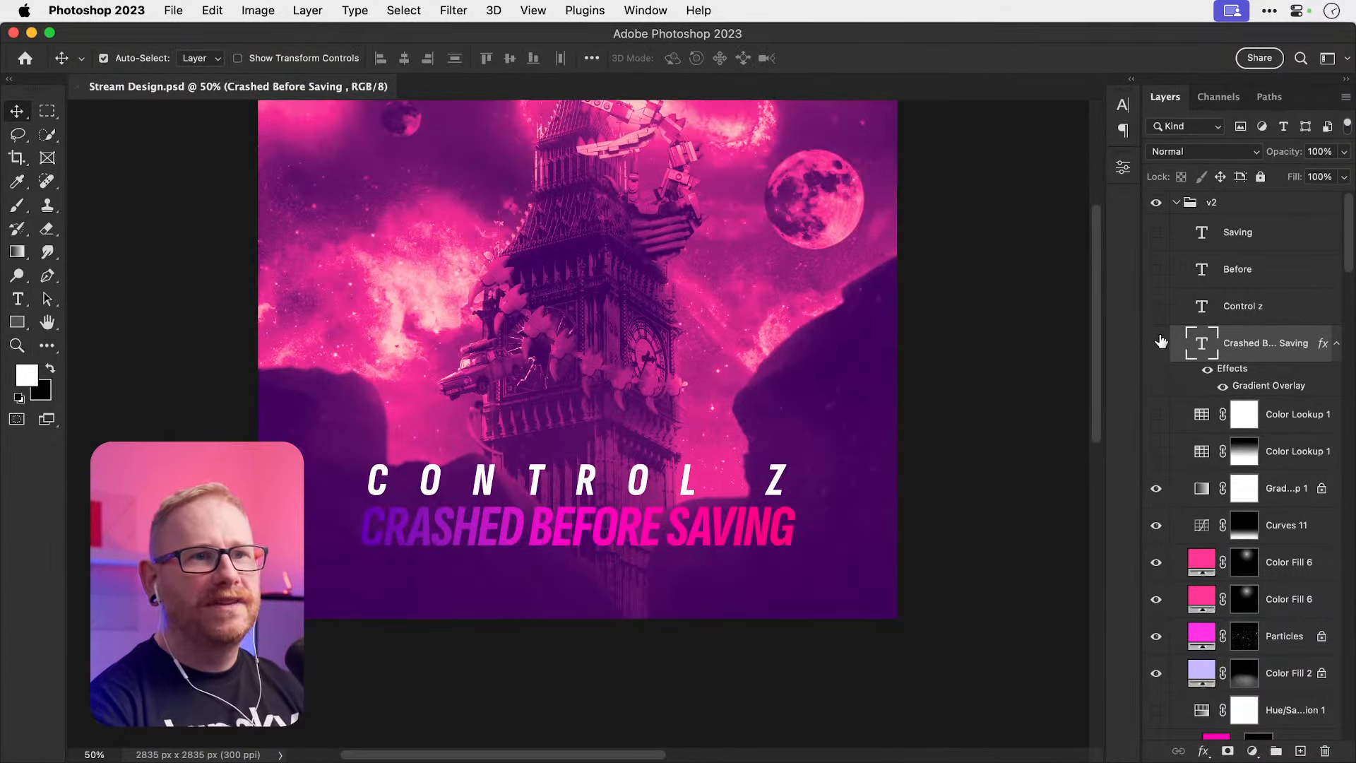
left_click_drag(1158, 339, 1169, 318)
key("super+0")
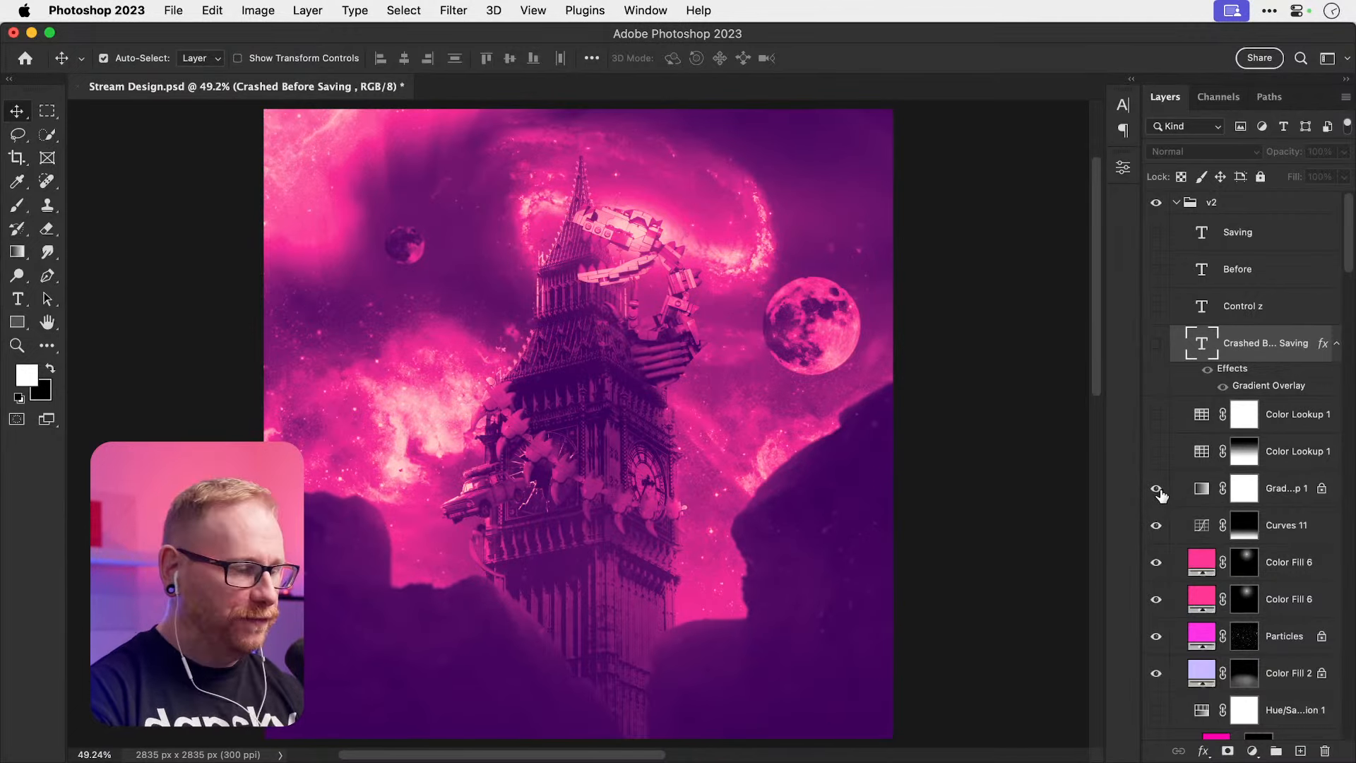
Step: Compare the artwork with and without the Gradient Map 1 adjustment, leaving the adjustment hidden
left_click(1156, 489)
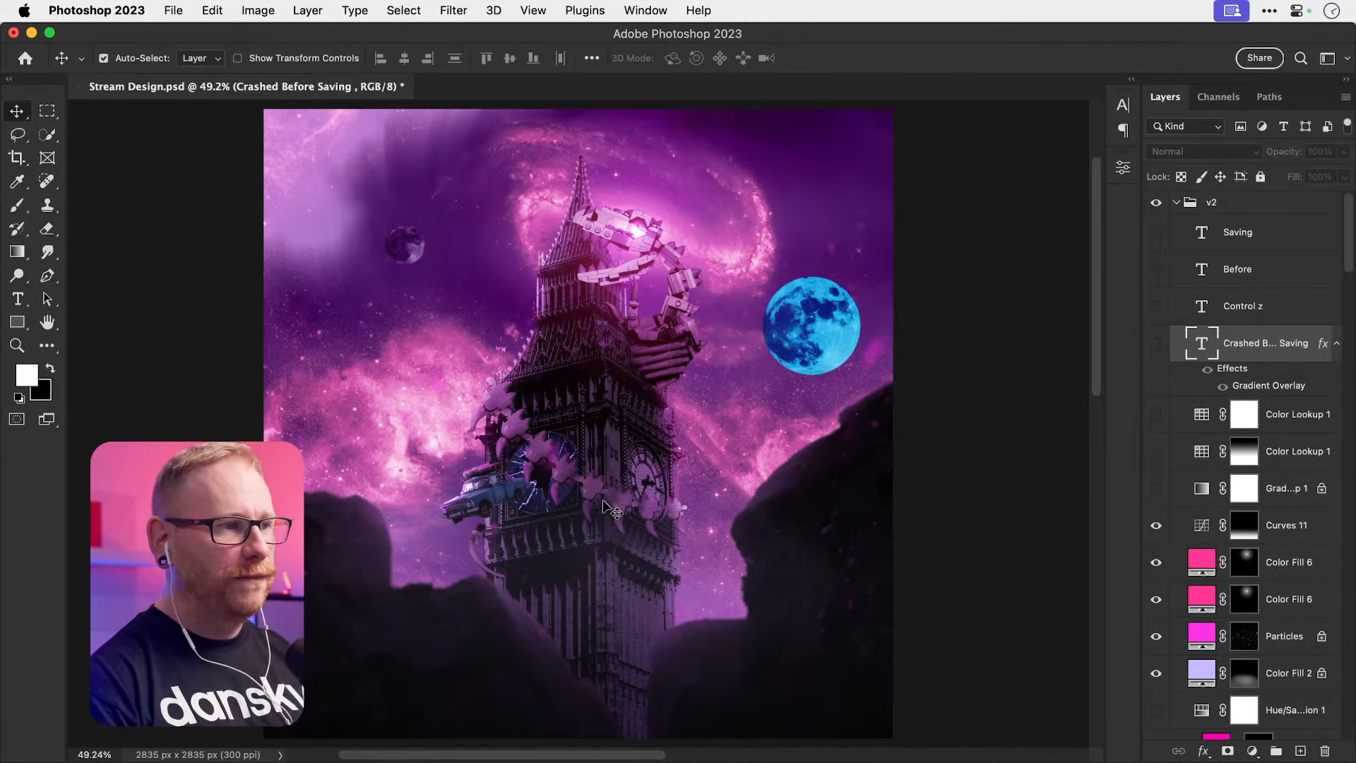
left_click(1157, 488)
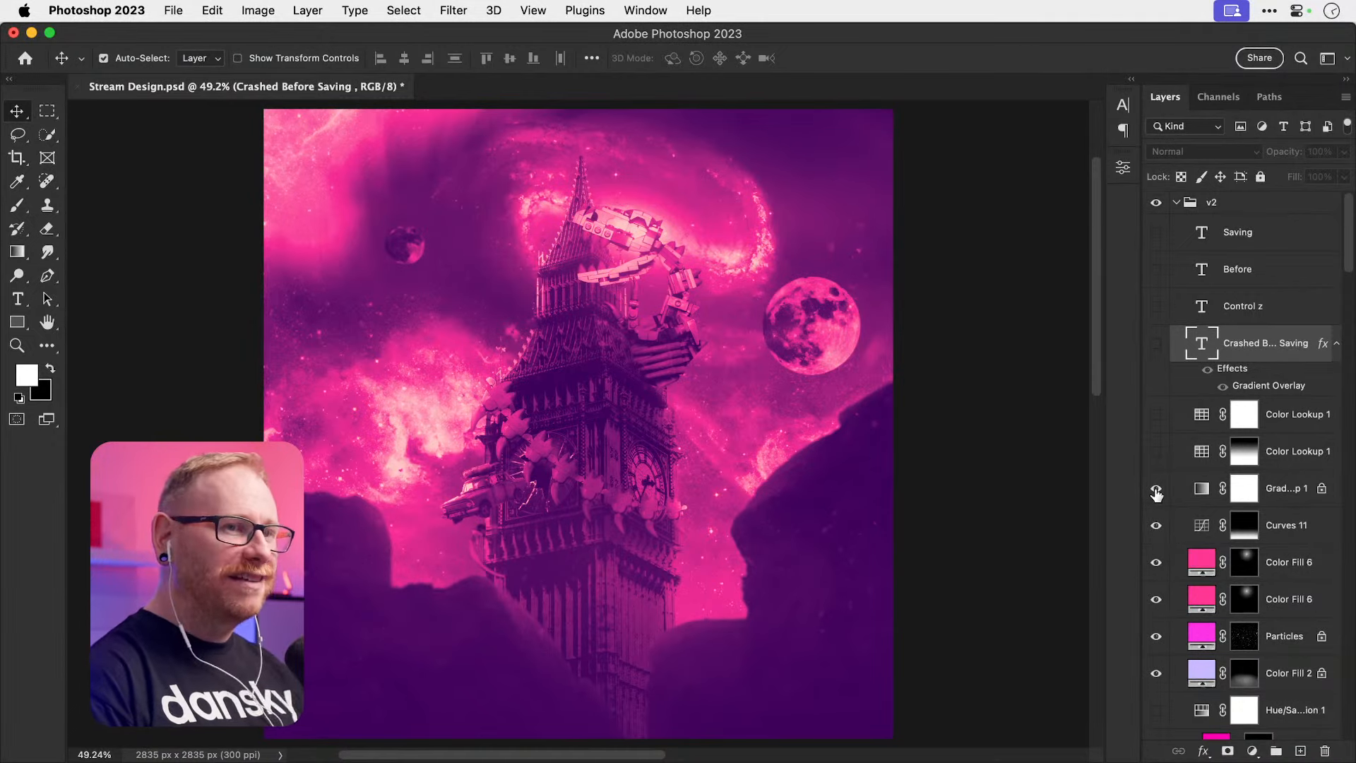
left_click(1156, 488)
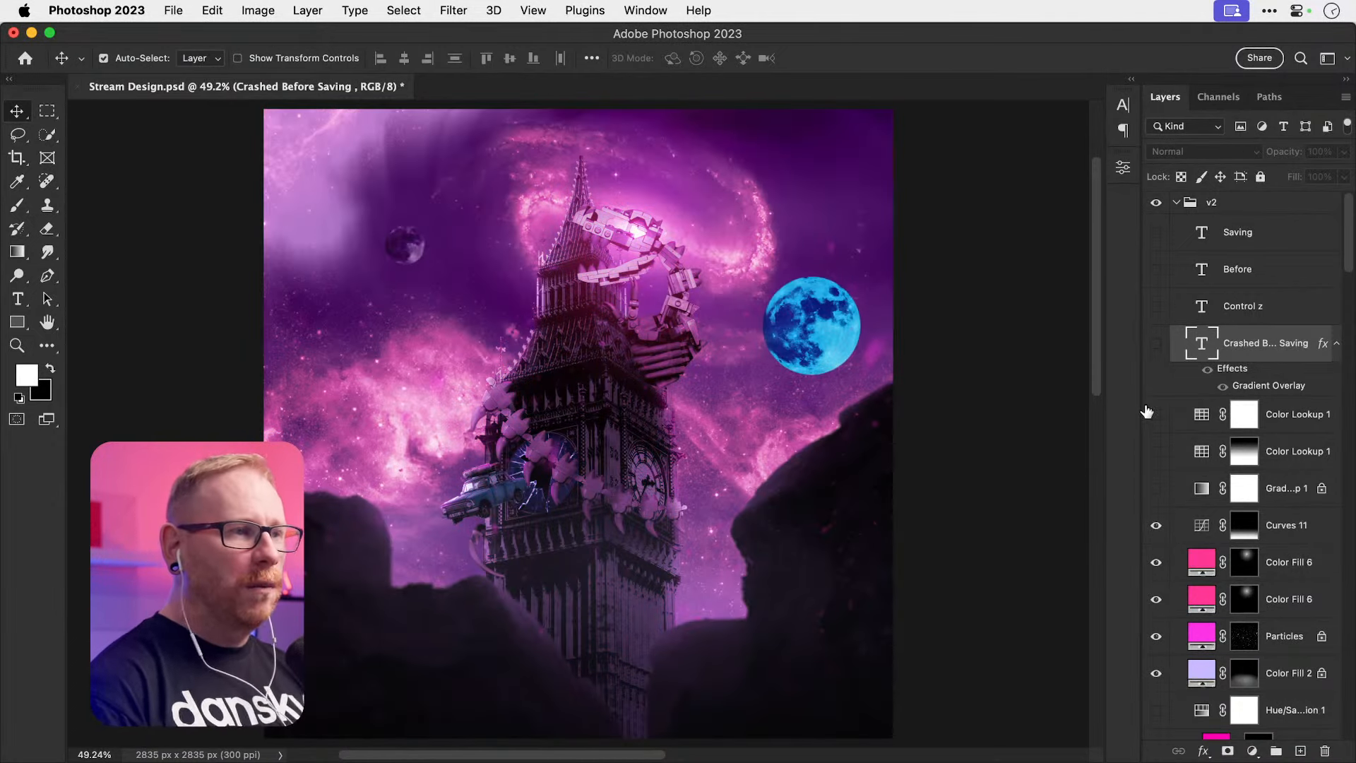